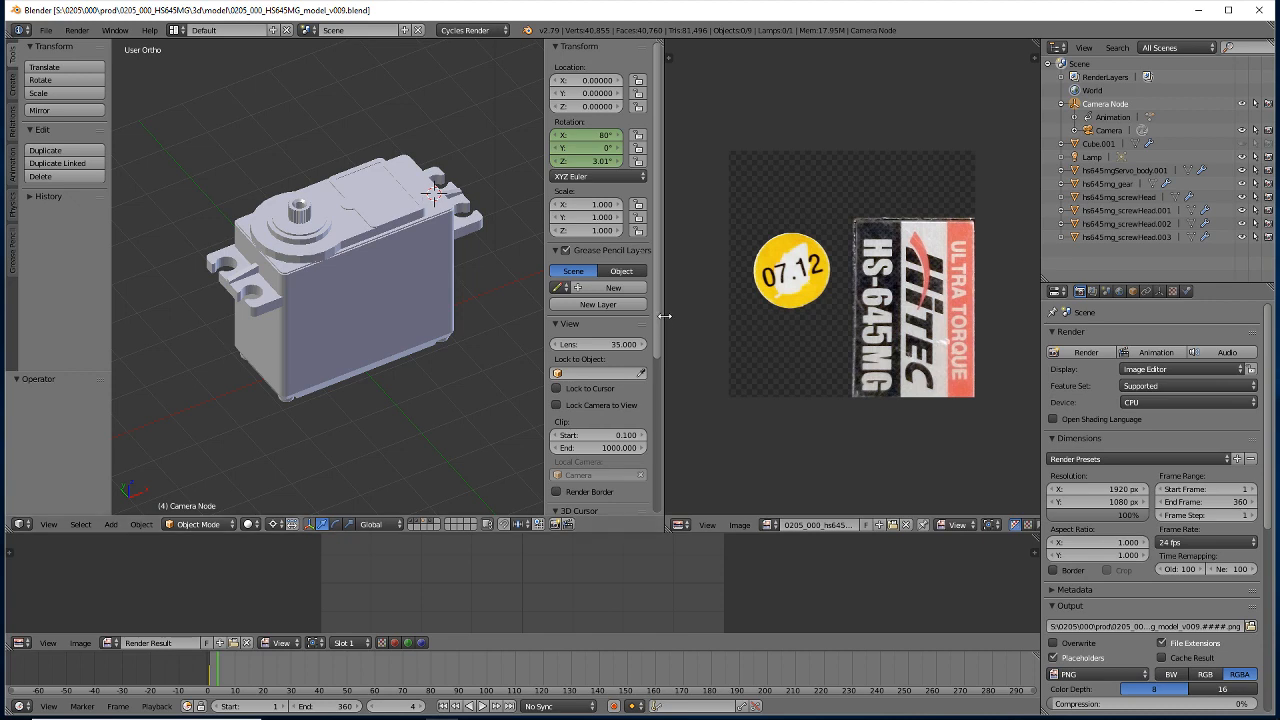
Join the two image editor areas into the 3D viewport so it fills the space above the timeline.
{"action": "right_click", "coordinate": [658, 318]}
{"action": "left_click", "coordinate": [632, 338]}
{"action": "left_click", "coordinate": [749, 360]}
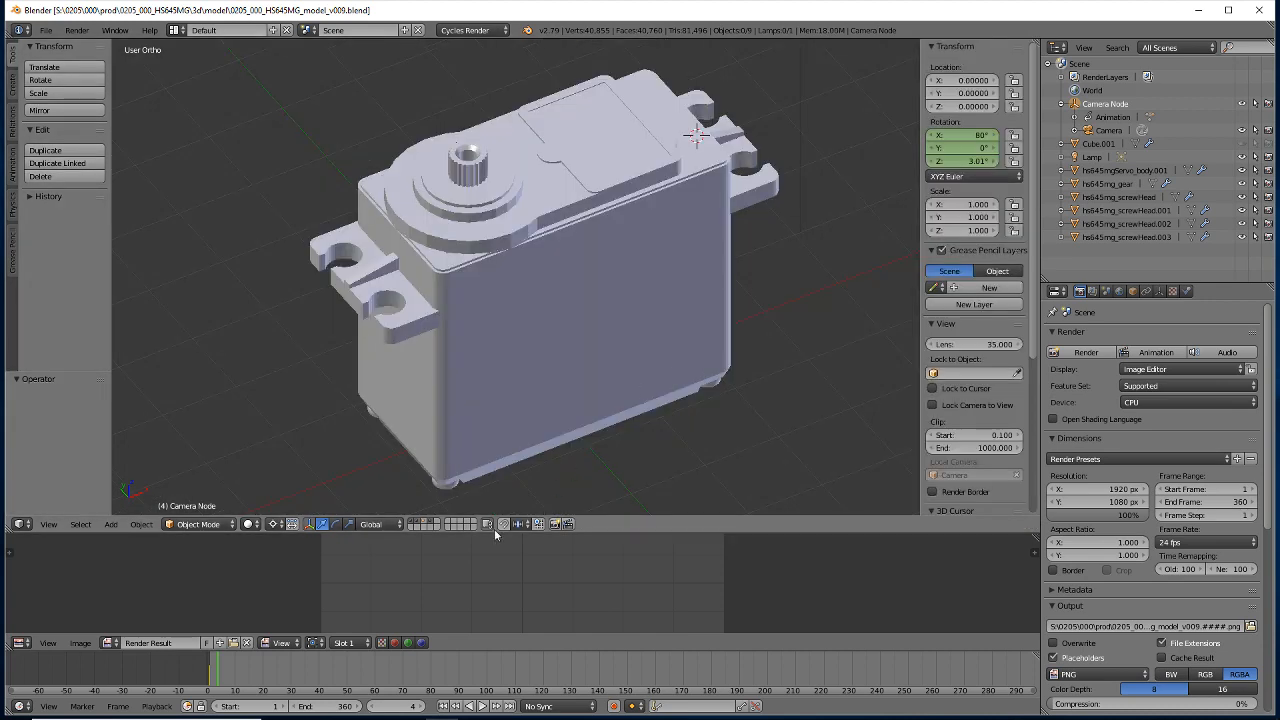
{"action": "right_click", "coordinate": [492, 533]}
{"action": "left_click", "coordinate": [463, 535]}
{"action": "left_click", "coordinate": [452, 586]}
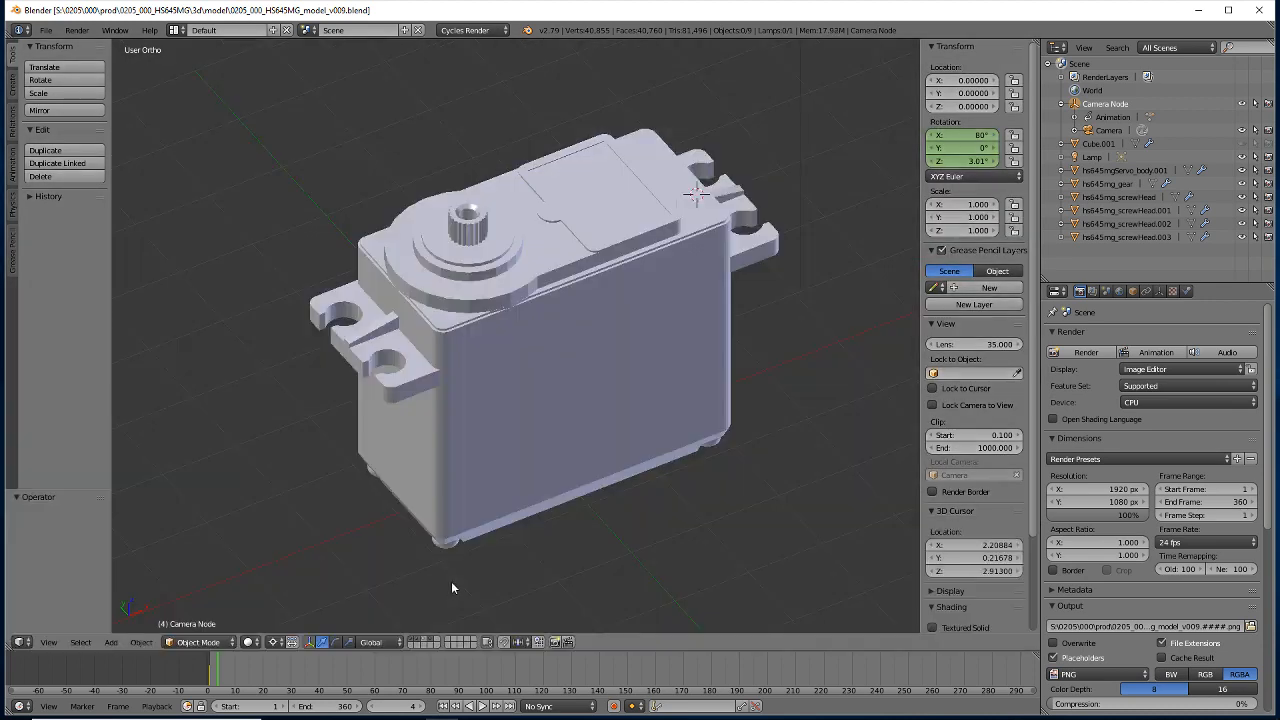
Examine which servo parts are stored on layers 1 through 4.
{"action": "middle_click_drag", "start_coordinate": [310, 464], "coordinate": [251, 288]}
{"action": "key", "text": "3"}
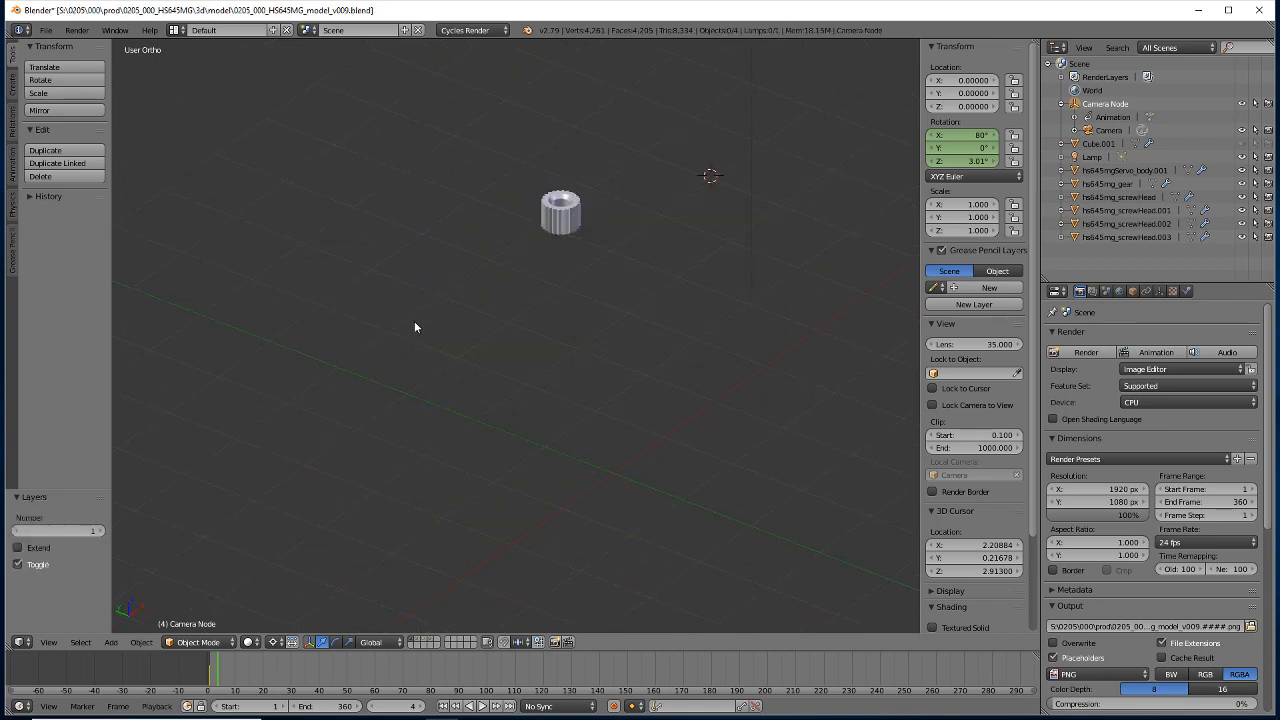
{"action": "key", "text": "2"}
{"action": "key", "text": "3"}
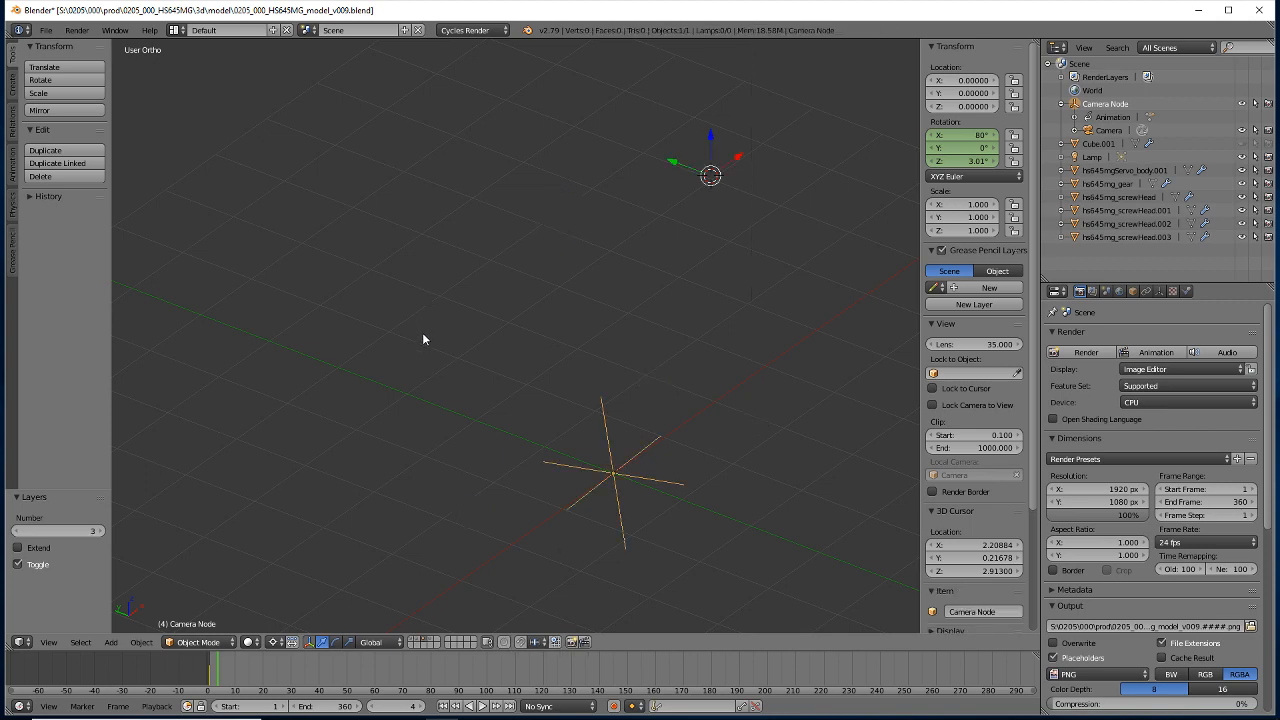
{"action": "key", "text": "4"}
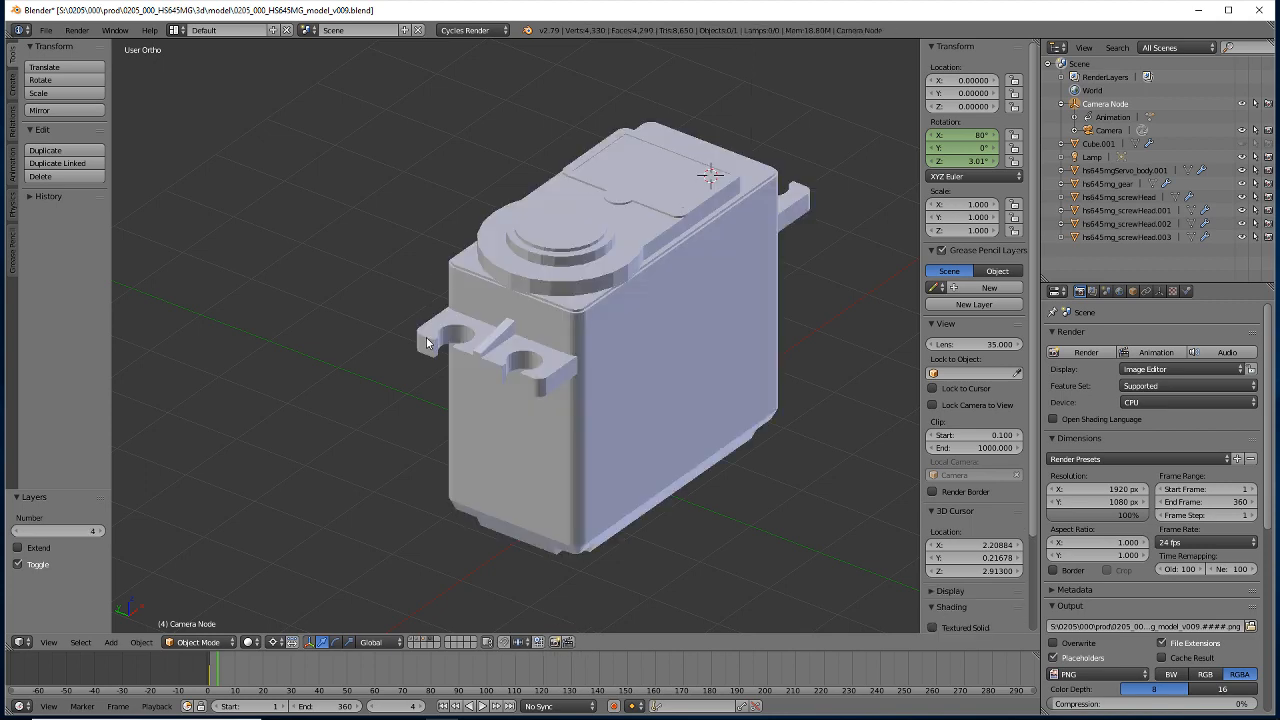
Show only layer 1 and duplicate the hs645mg_gear object in place.
{"action": "key", "text": "1"}
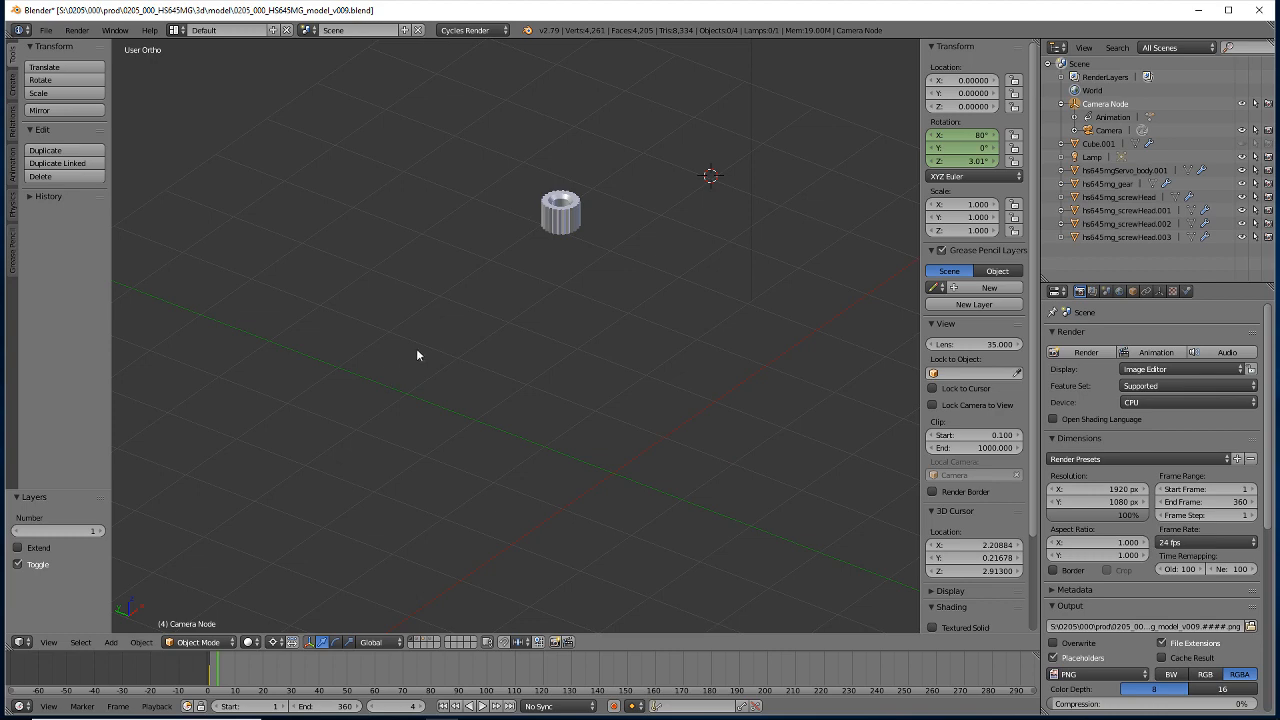
{"action": "middle_click_drag", "start_coordinate": [388, 338], "coordinate": [551, 257]}
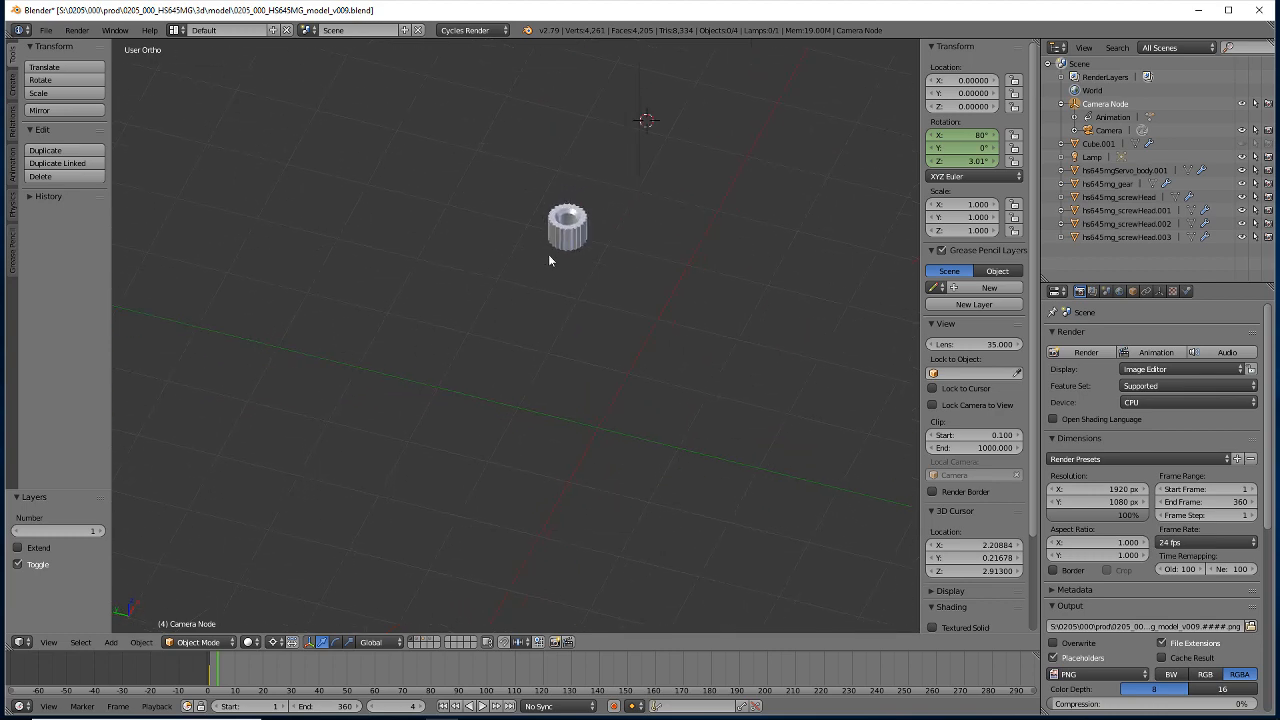
{"action": "right_click", "coordinate": [553, 250]}
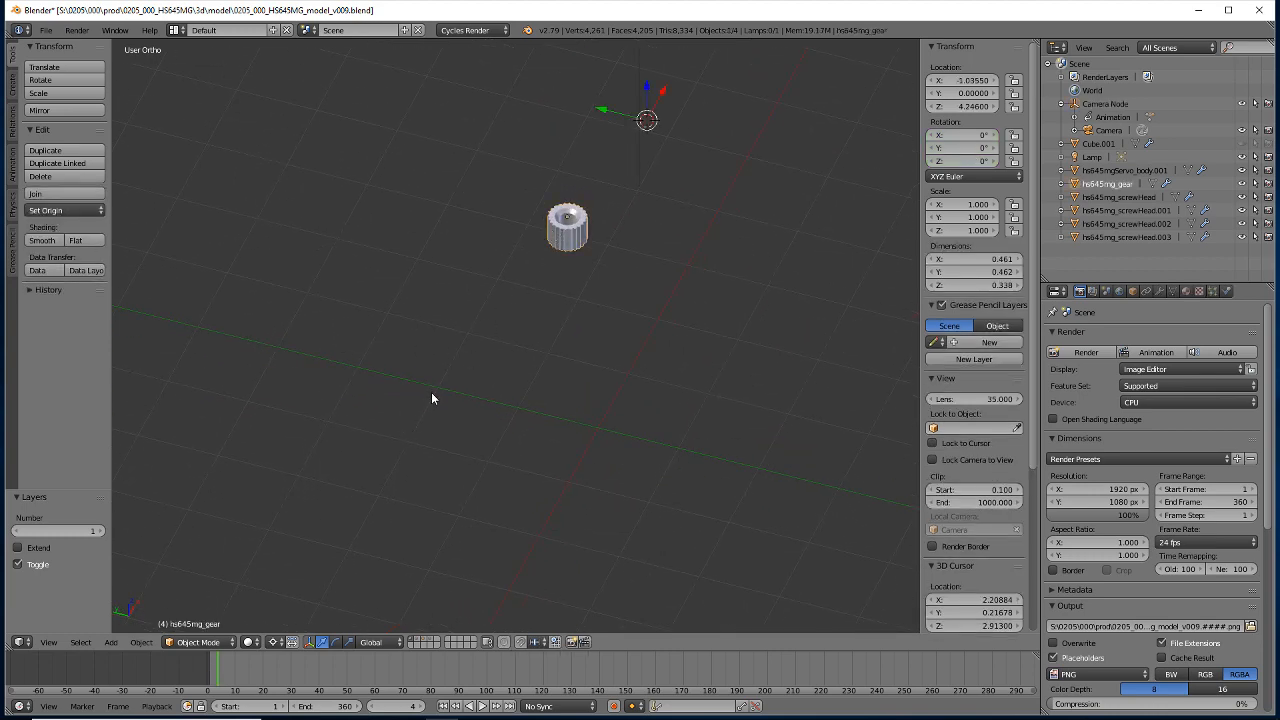
{"action": "key", "text": "shift+d"}
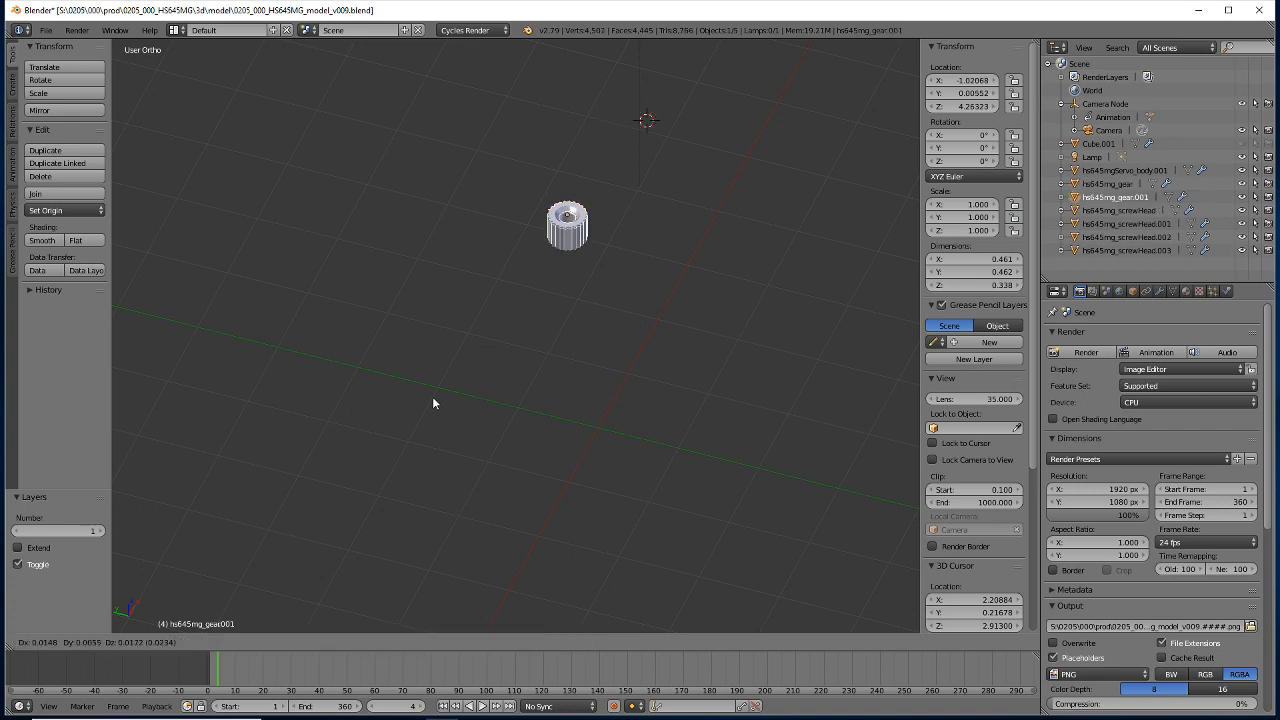
{"action": "right_click", "coordinate": [578, 486]}
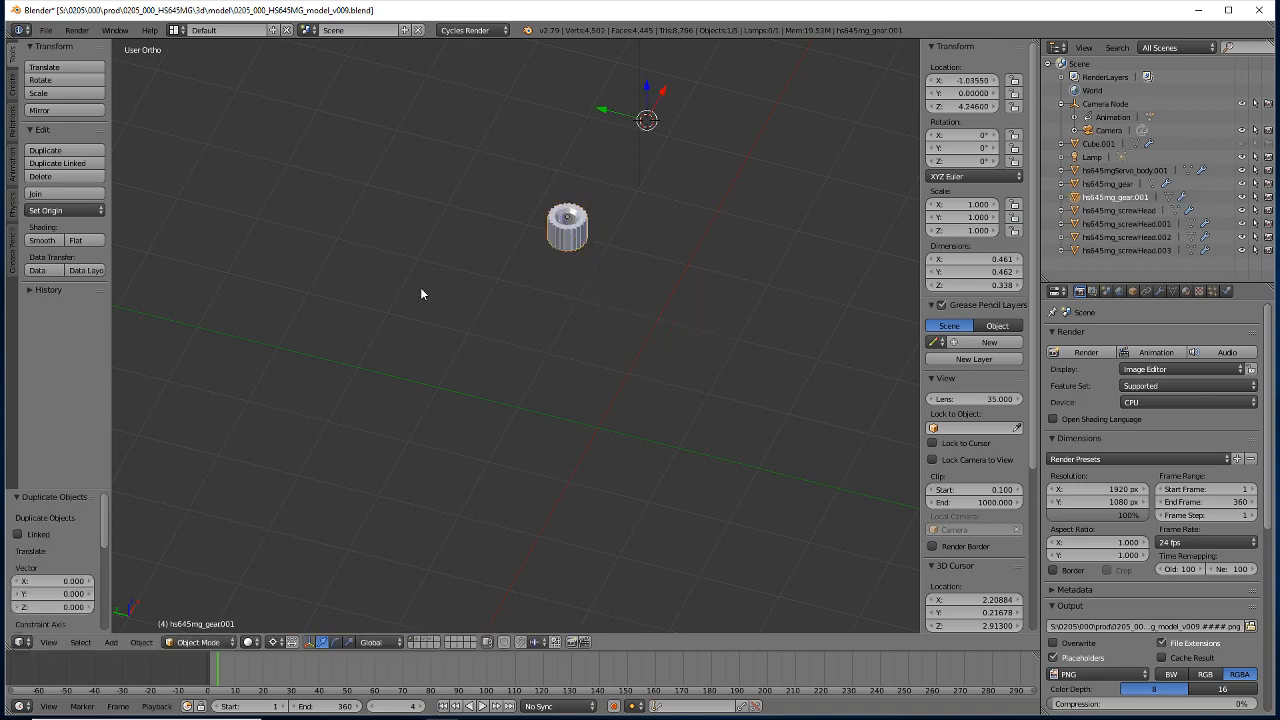
Move the duplicated gear to layer 5 and show only that layer.
{"action": "key", "text": "m"}
{"action": "key", "text": "5"}
{"action": "key", "text": "Return"}
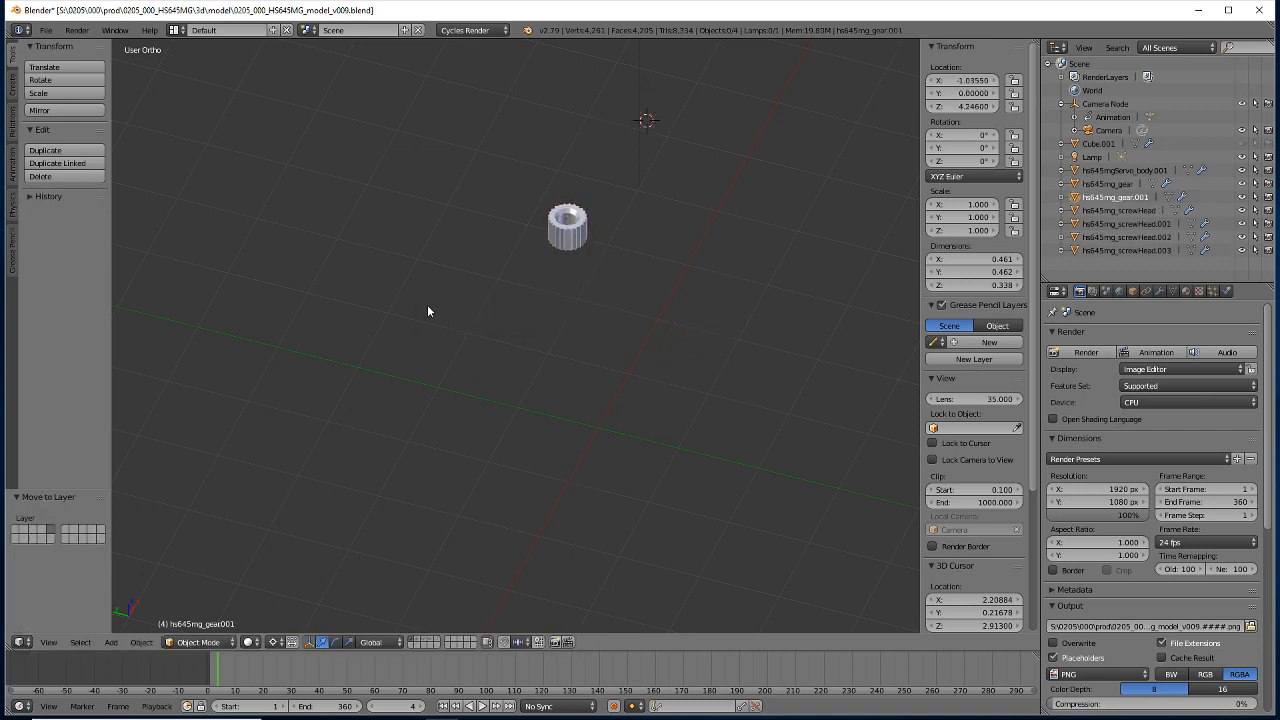
{"action": "key", "text": "5"}
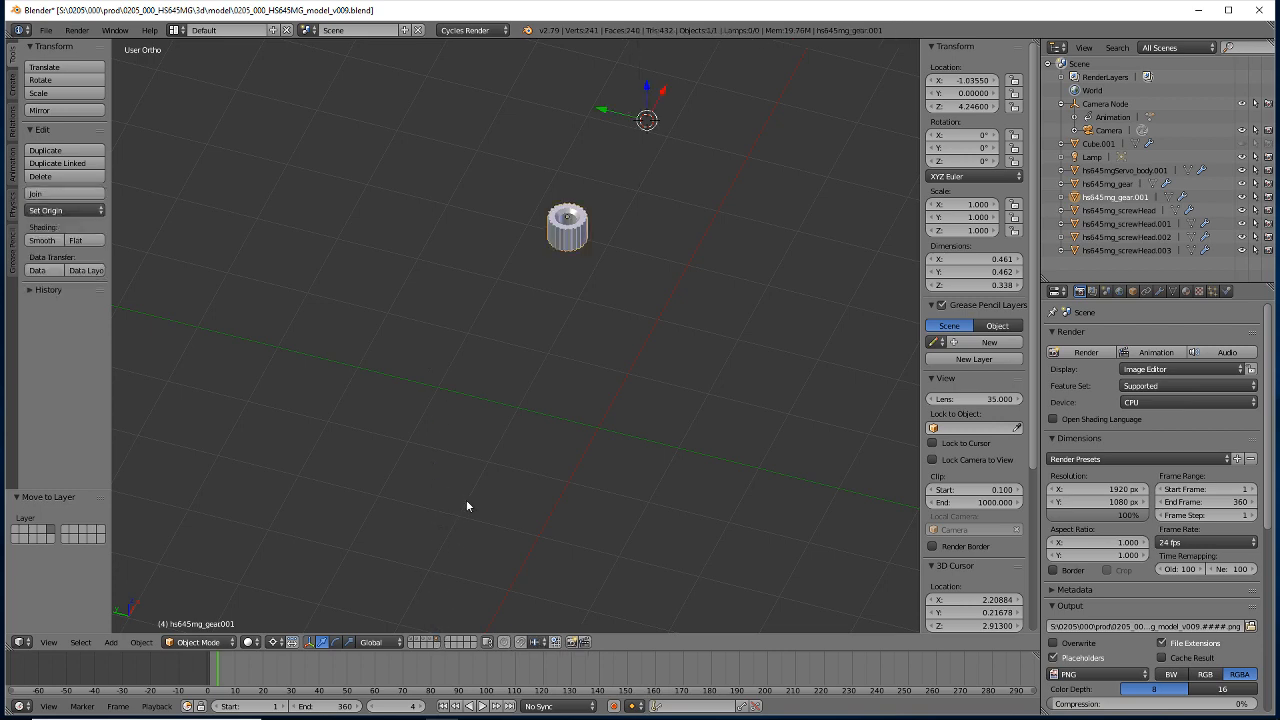
{"action": "left_click", "coordinate": [570, 285]}
{"action": "mouse_move", "coordinate": [483, 305]}
{"action": "middle_mouse_down"}
{"action": "mouse_move", "coordinate": [458, 229]}
{"action": "mouse_move", "coordinate": [494, 321]}
{"action": "middle_mouse_up"}
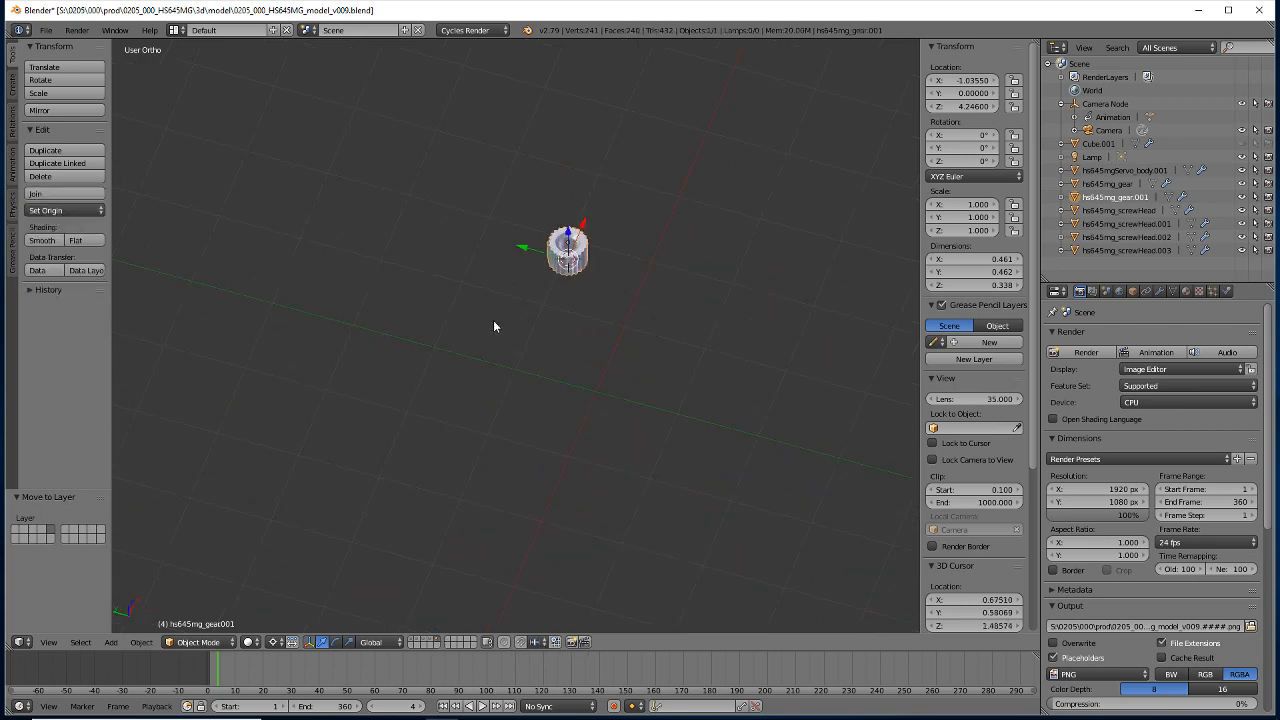
Rename the duplicated gear as hs645mg_servoHorn.
{"action": "left_click", "coordinate": [1132, 291]}
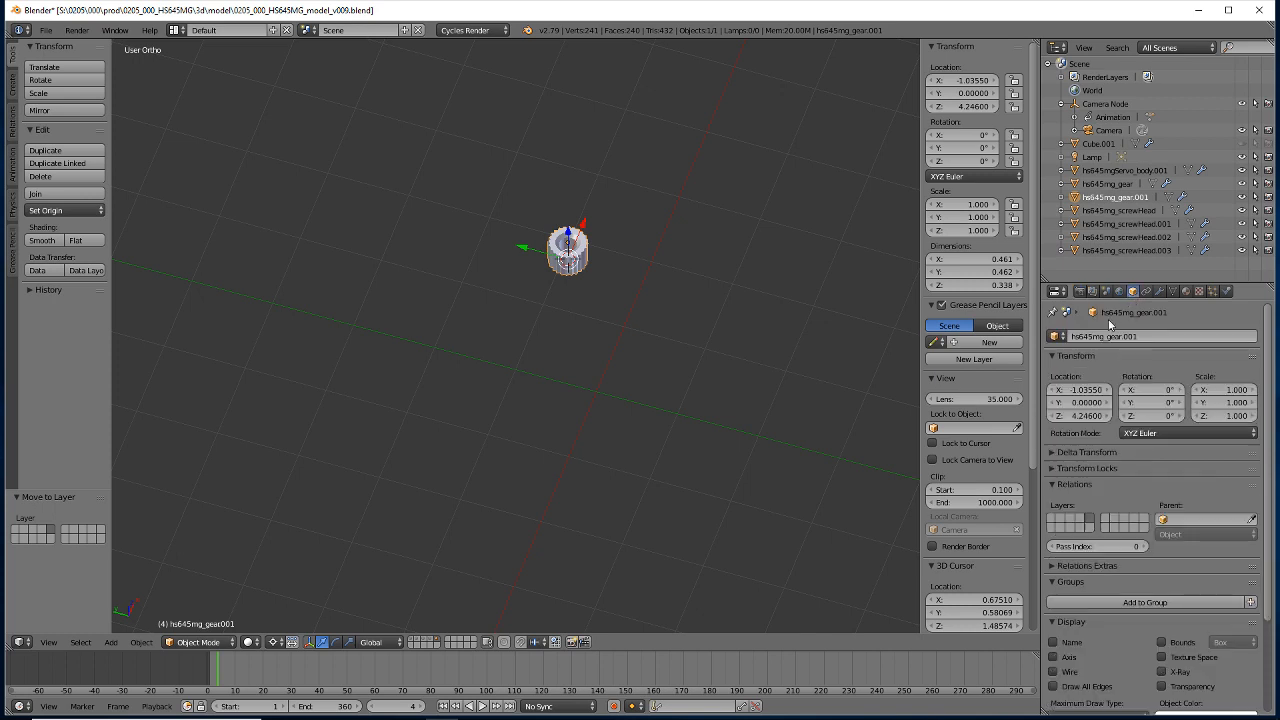
{"action": "left_click", "coordinate": [1105, 337]}
{"action": "key", "text": "Return"}
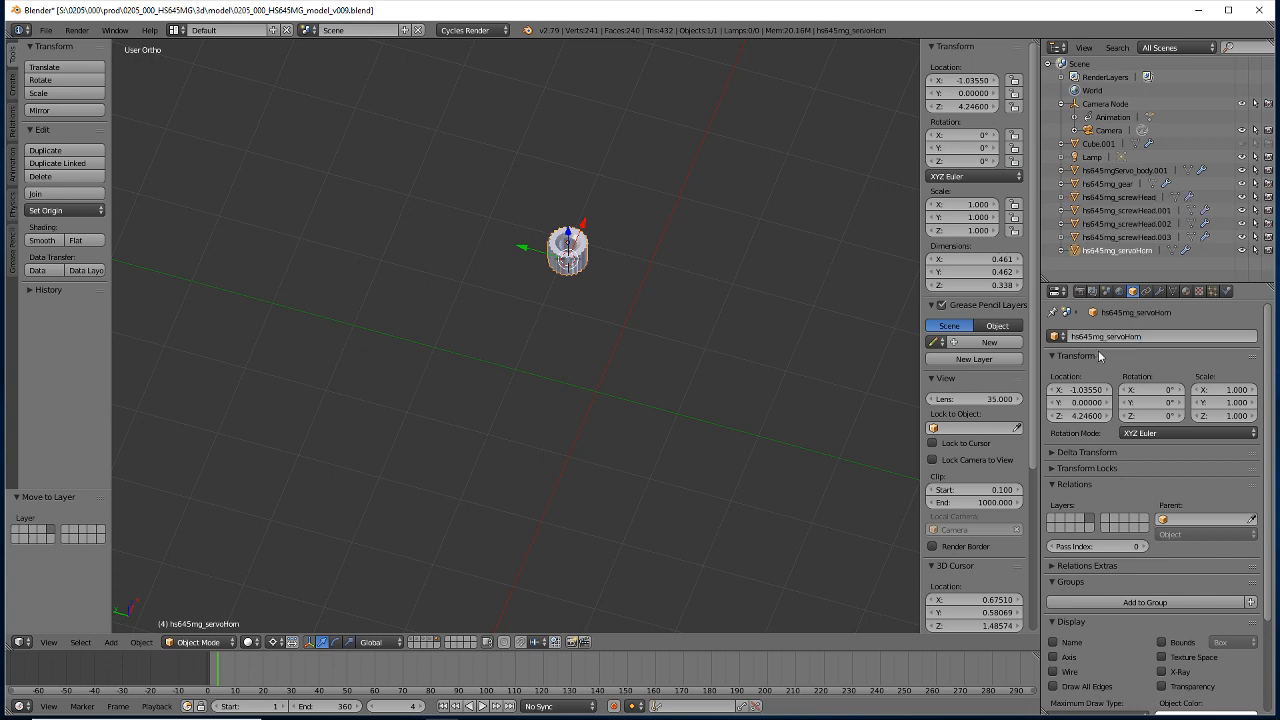
Enter Edit Mode on hs645mg_servoHorn and display its modifier settings.
{"action": "middle_click_drag", "start_coordinate": [499, 325], "coordinate": [473, 394]}
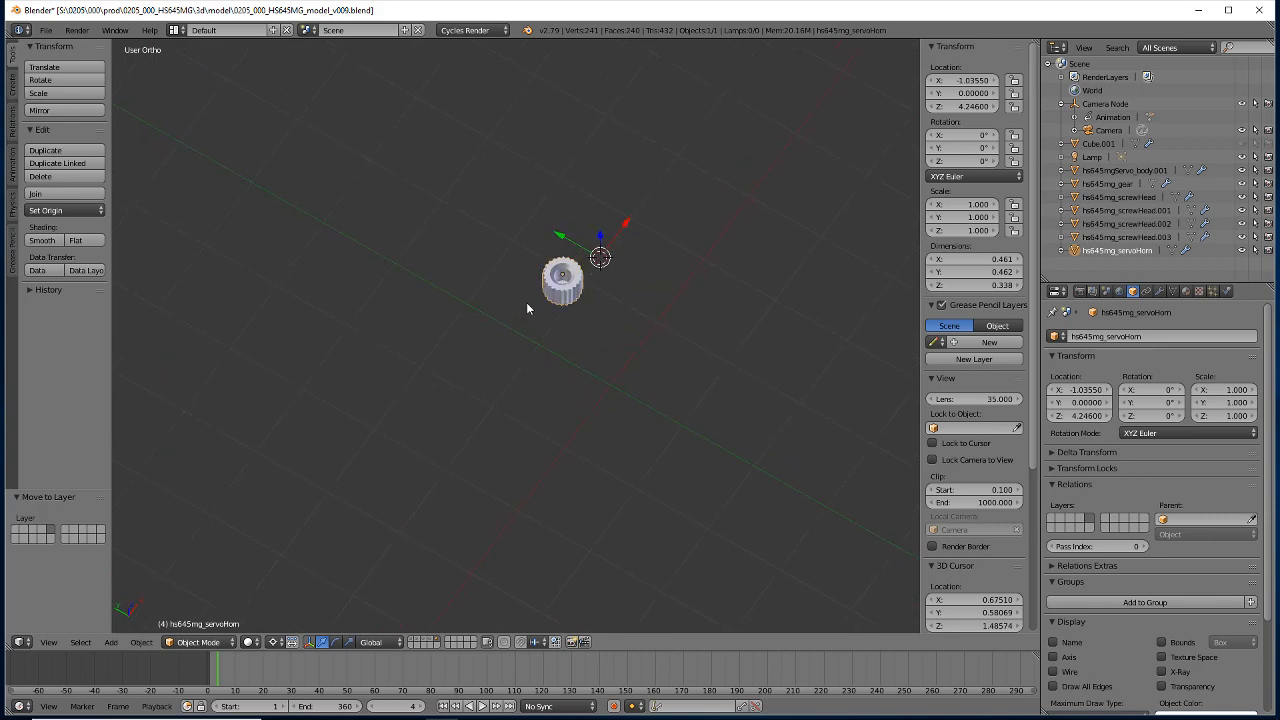
{"action": "scroll", "coordinate": [526, 302], "scroll_direction": "up", "scroll_amount": 3}
{"action": "middle_click_drag", "start_coordinate": [528, 295], "coordinate": [432, 509]}
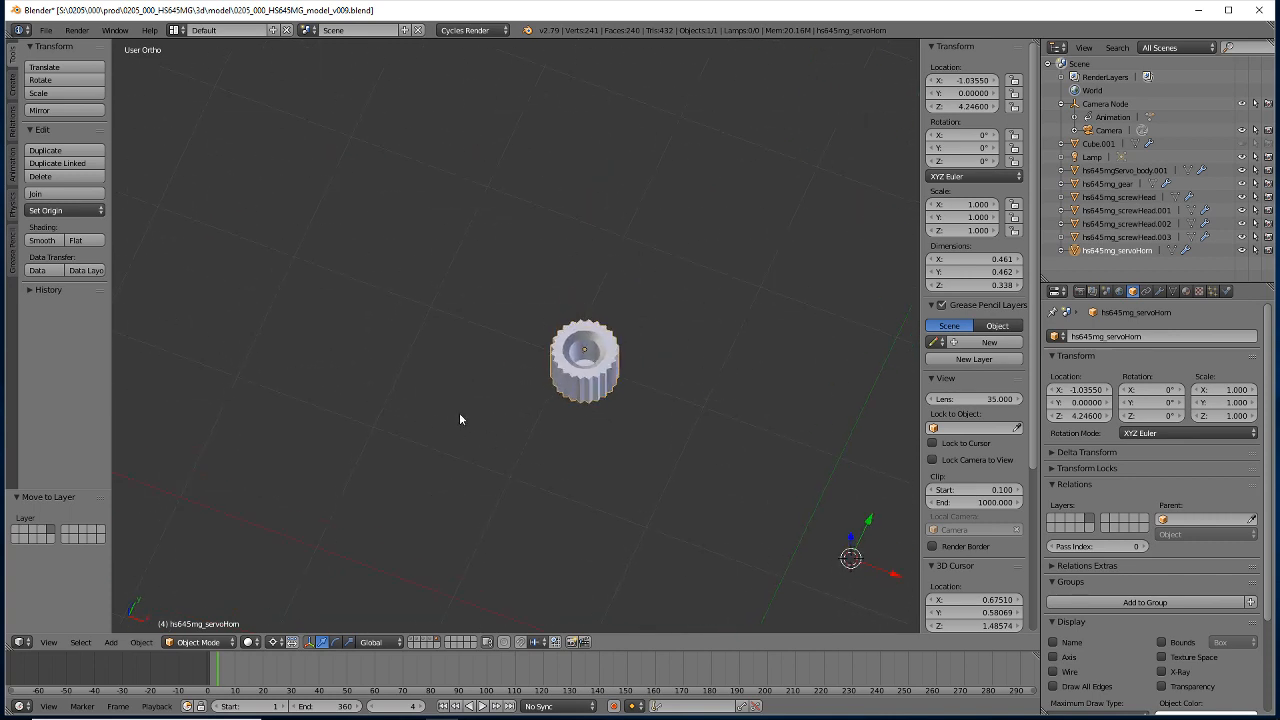
{"action": "scroll", "coordinate": [460, 419], "scroll_direction": "up", "scroll_amount": 4}
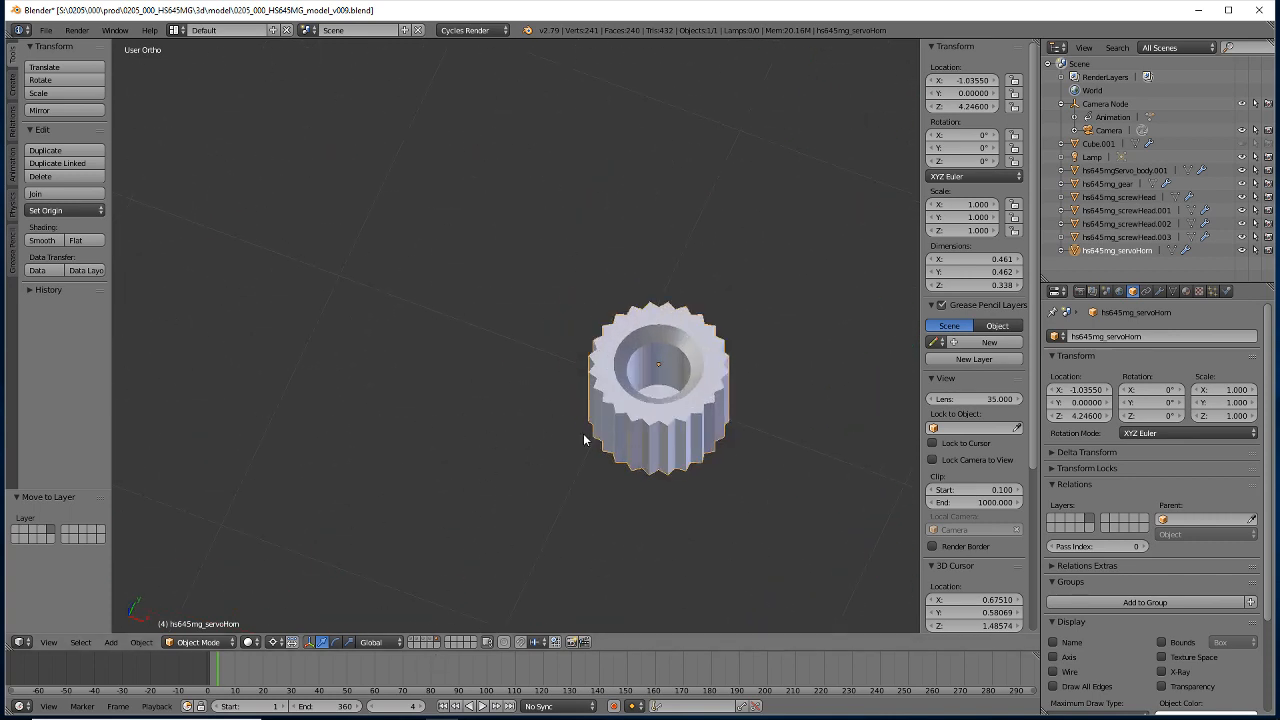
{"action": "key", "text": "Tab"}
{"action": "mouse_move", "coordinate": [579, 410]}
{"action": "middle_mouse_down"}
{"action": "mouse_move", "coordinate": [586, 394]}
{"action": "mouse_move", "coordinate": [592, 404]}
{"action": "middle_mouse_up"}
{"action": "left_click", "coordinate": [1160, 291]}
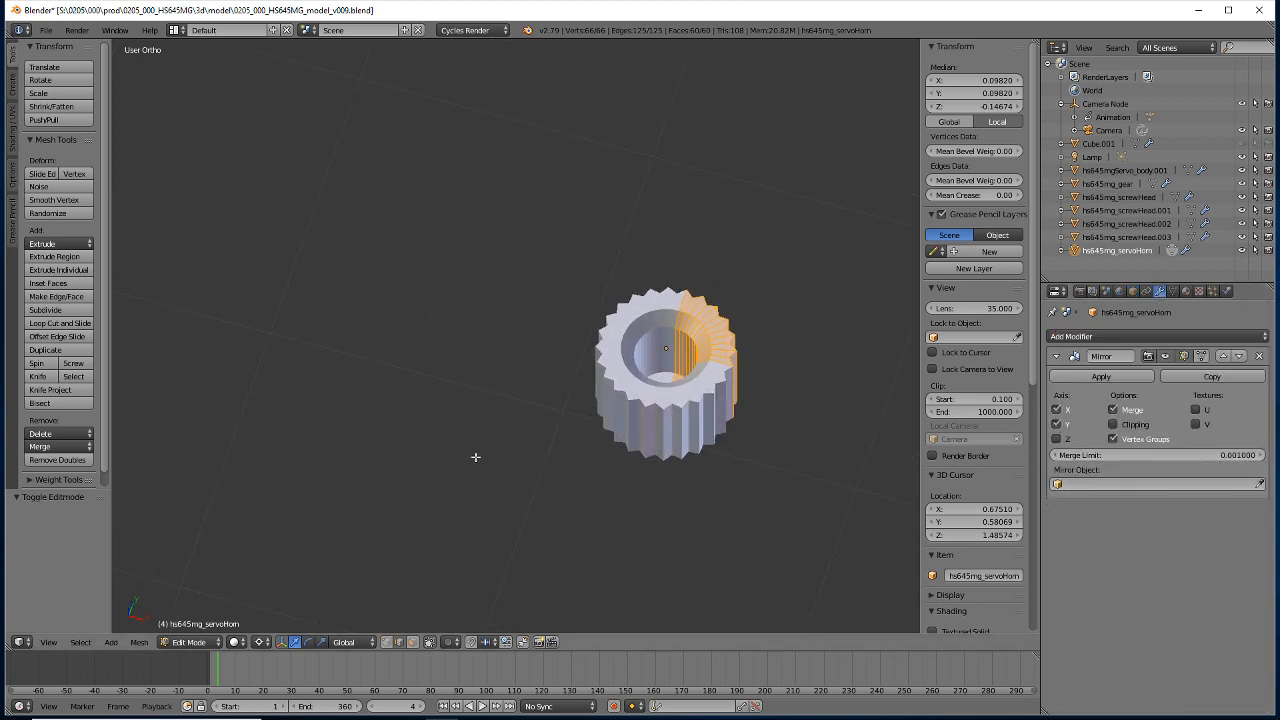
Delete the gear's top, chamfer, inner wall and hole floor faces, keeping only the outer toothed wall.
{"action": "middle_click_drag", "start_coordinate": [519, 282], "coordinate": [546, 300]}
{"action": "scroll", "coordinate": [550, 340], "scroll_direction": "up", "scroll_amount": 3}
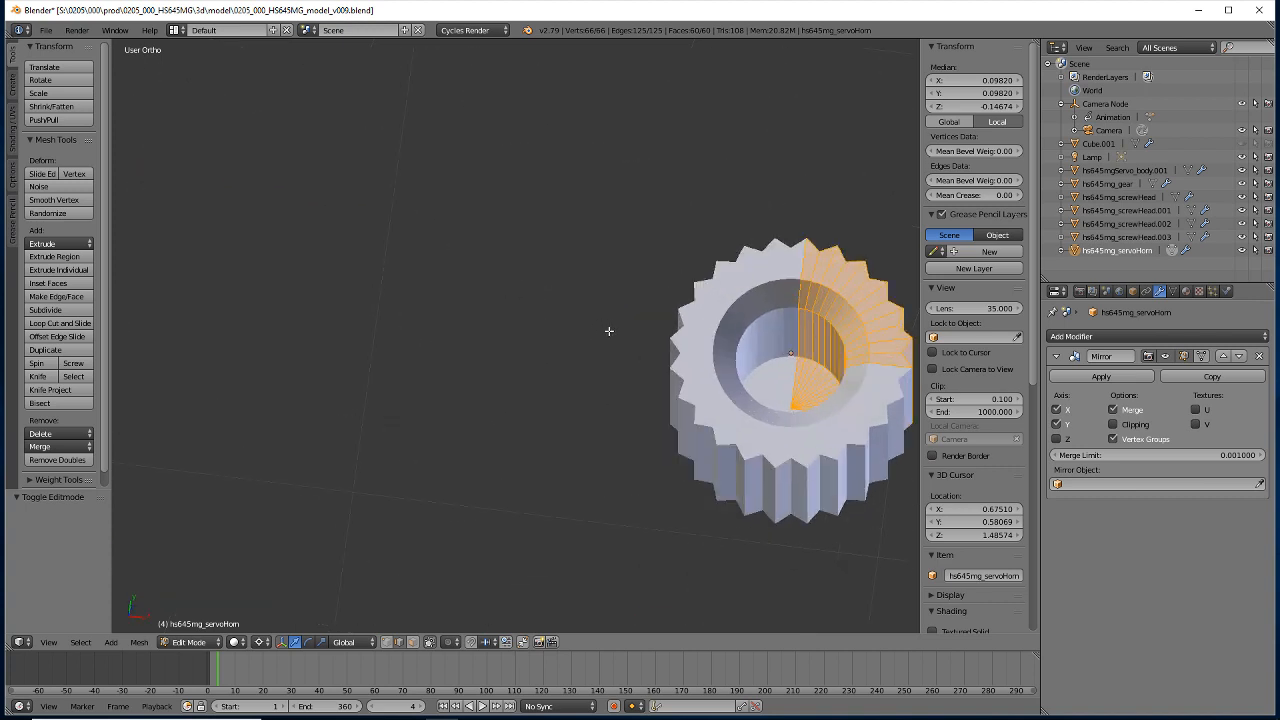
{"action": "middle_click_drag", "start_coordinate": [650, 406], "coordinate": [677, 423]}
{"action": "middle_click_drag", "start_coordinate": [757, 388], "coordinate": [524, 405], "text": "shift"}
{"action": "key", "text": "a"}
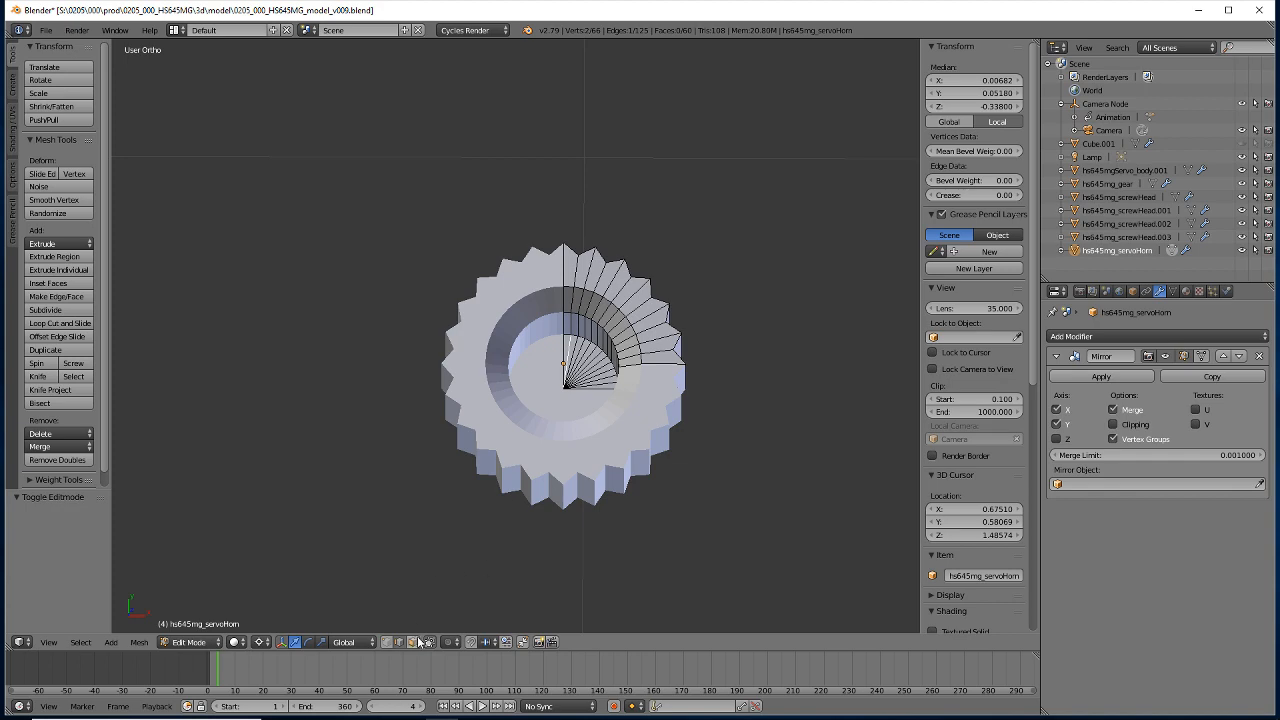
{"action": "right_click", "coordinate": [568, 345]}
{"action": "right_click", "coordinate": [573, 346], "text": "shift"}
{"action": "right_click", "coordinate": [578, 348], "text": "shift"}
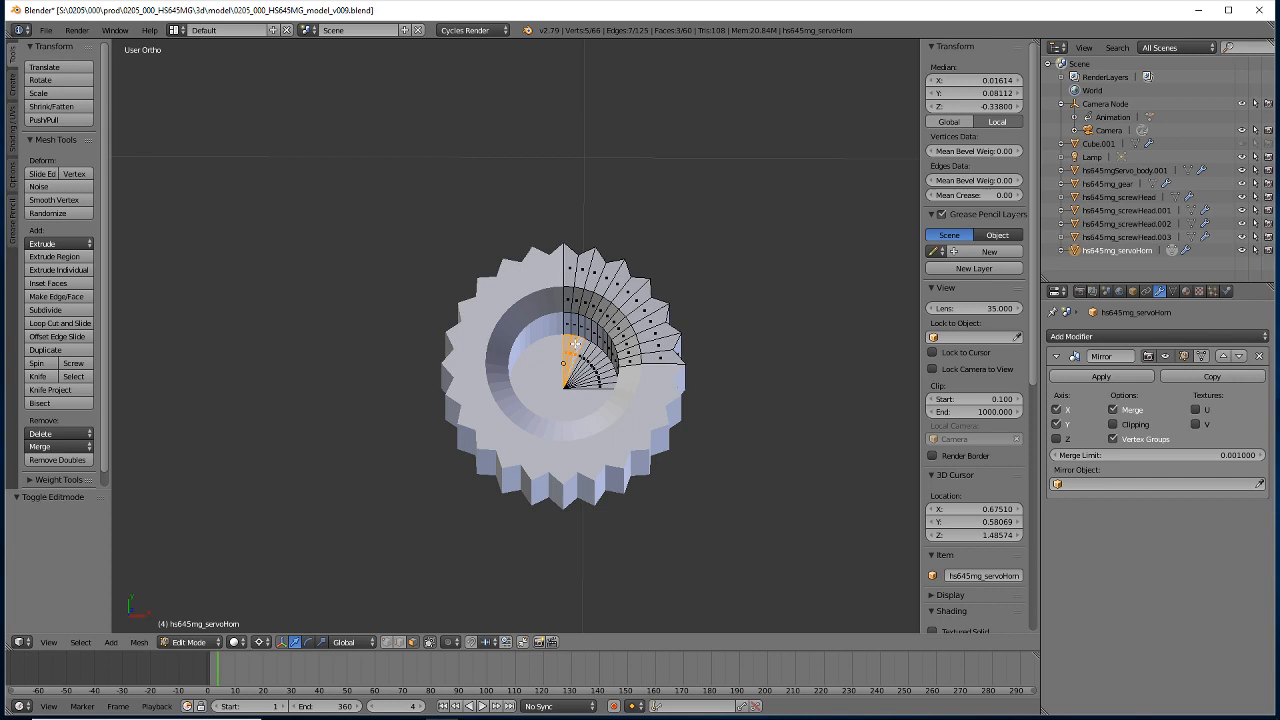
{"action": "scroll", "coordinate": [575, 344], "scroll_direction": "up", "scroll_amount": 4}
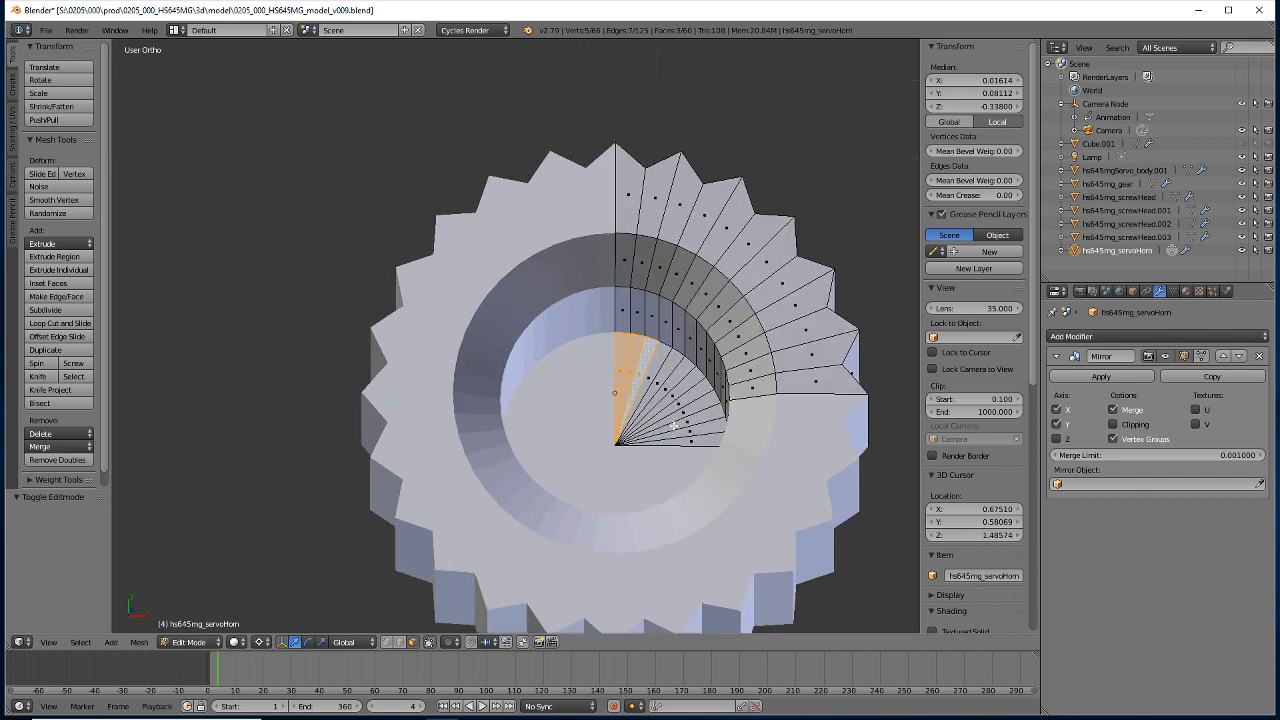
{"action": "key", "text": "c"}
{"action": "mouse_move", "coordinate": [672, 444]}
{"action": "left_mouse_down"}
{"action": "mouse_move", "coordinate": [654, 390]}
{"action": "mouse_move", "coordinate": [600, 364]}
{"action": "left_mouse_up"}
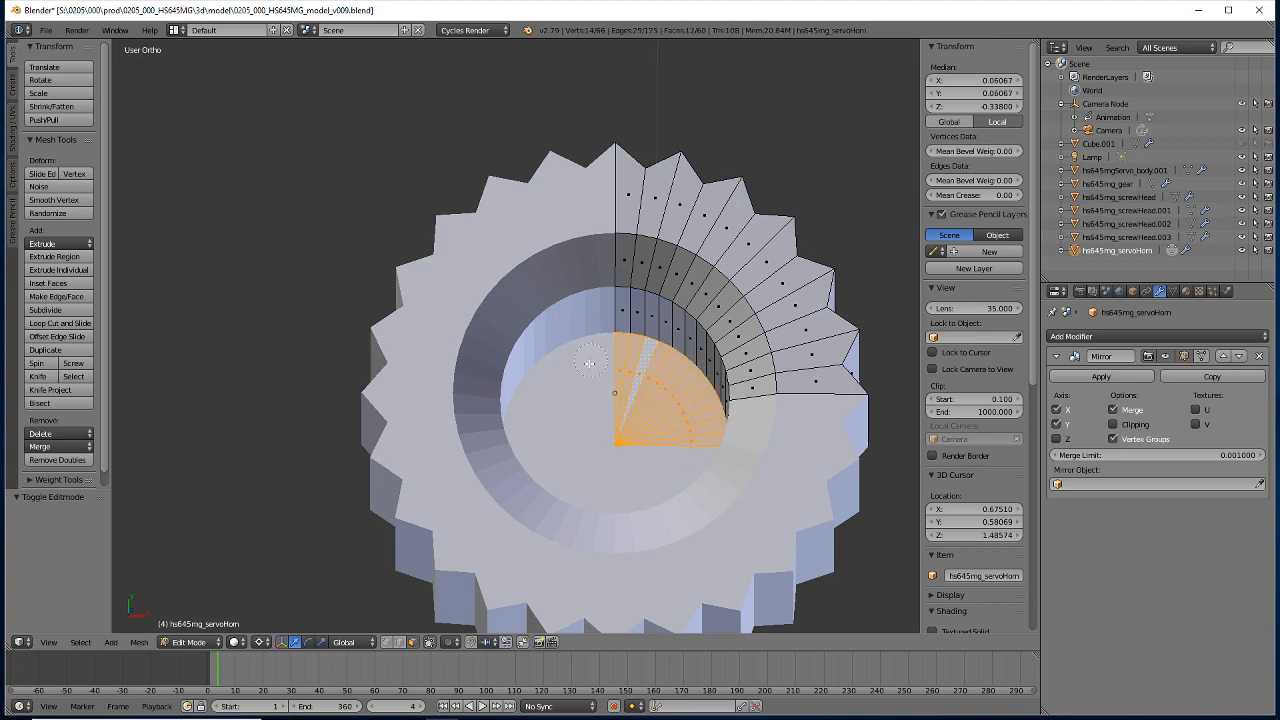
{"action": "mouse_move", "coordinate": [609, 300]}
{"action": "left_mouse_down"}
{"action": "mouse_move", "coordinate": [715, 342]}
{"action": "mouse_move", "coordinate": [735, 382]}
{"action": "mouse_move", "coordinate": [714, 330]}
{"action": "mouse_move", "coordinate": [630, 250]}
{"action": "mouse_move", "coordinate": [720, 220]}
{"action": "mouse_move", "coordinate": [830, 345]}
{"action": "mouse_move", "coordinate": [758, 401]}
{"action": "left_mouse_up"}
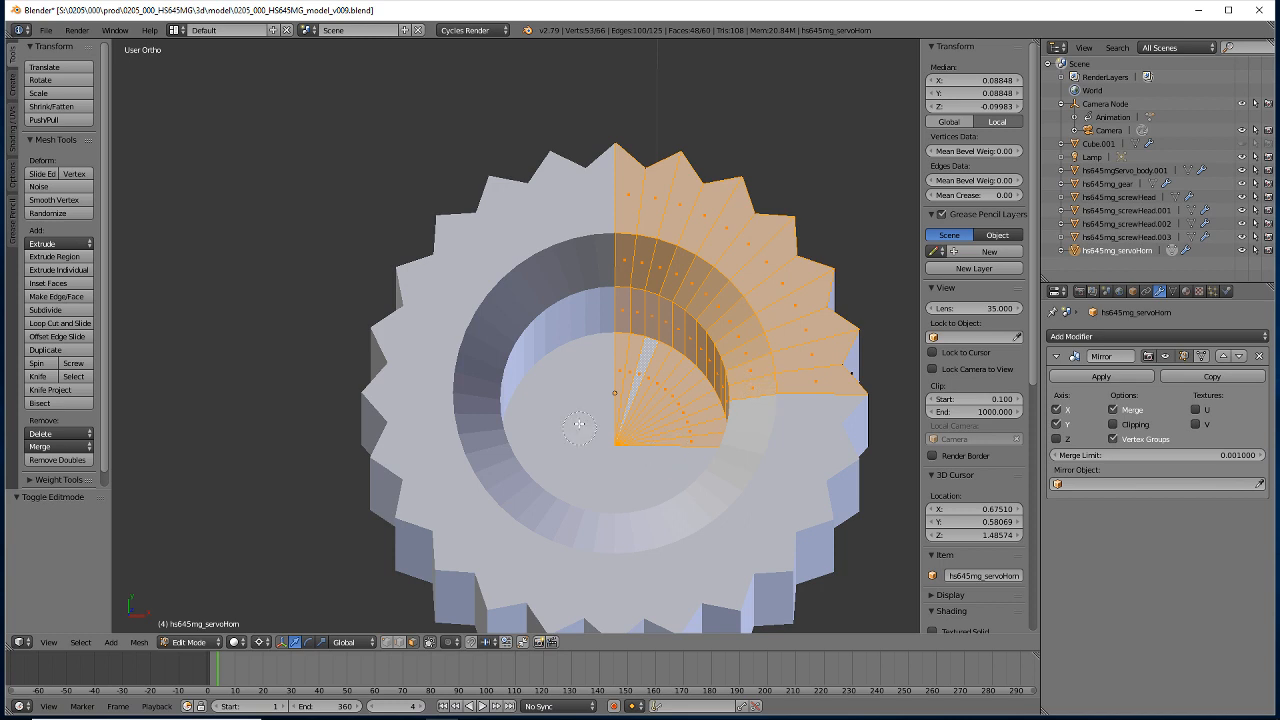
{"action": "right_click", "coordinate": [587, 395]}
{"action": "key", "text": "x"}
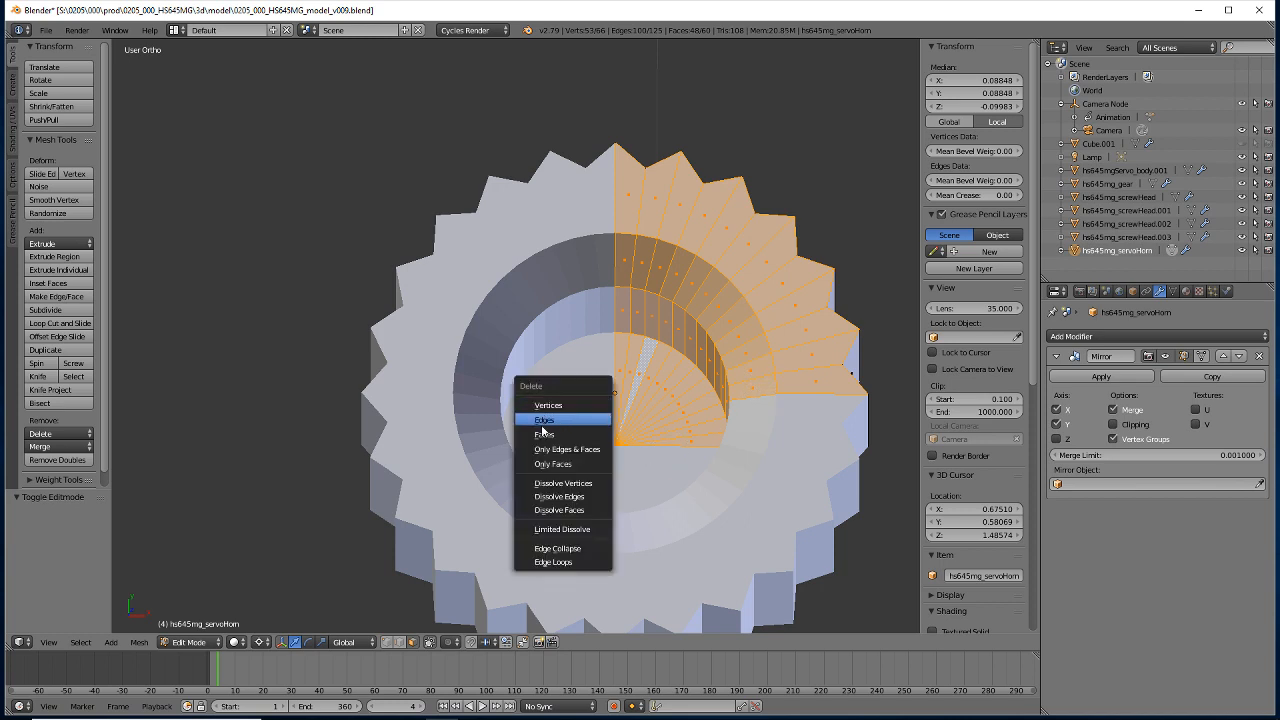
{"action": "left_click", "coordinate": [544, 436]}
{"action": "middle_click_drag", "start_coordinate": [520, 443], "coordinate": [403, 313]}
{"action": "scroll", "coordinate": [437, 363], "scroll_direction": "down", "scroll_amount": 5}
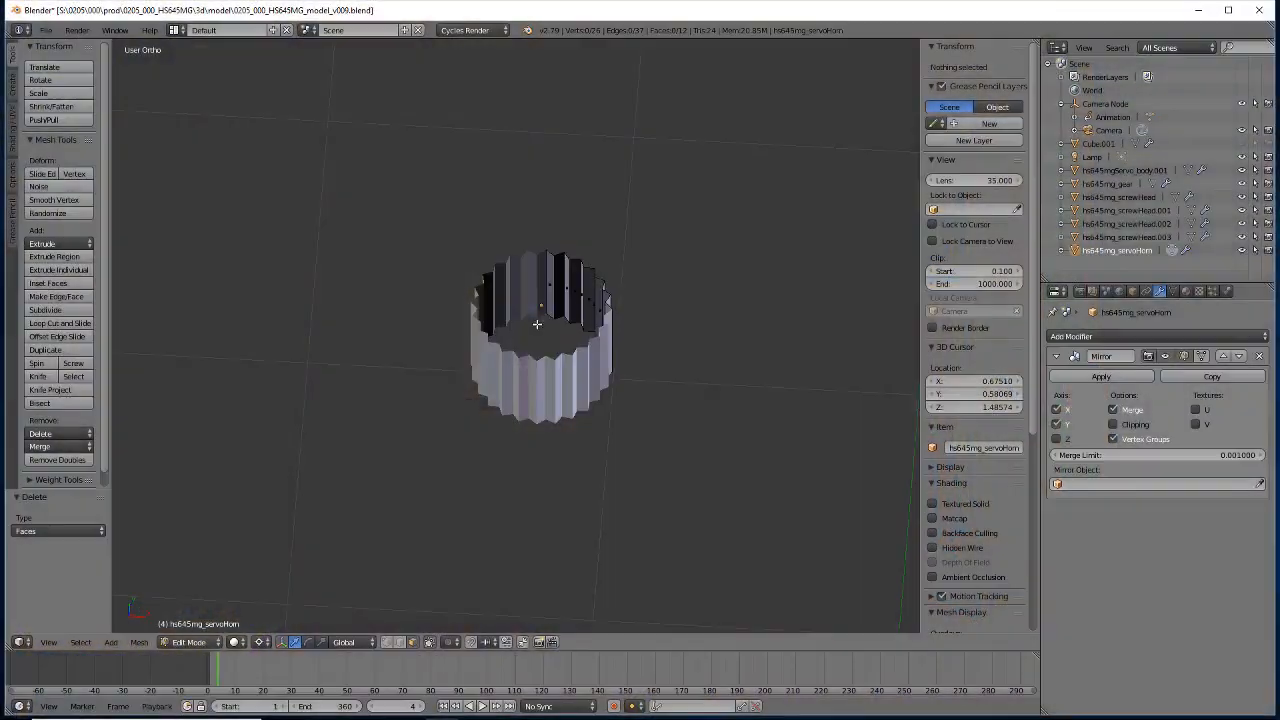
Return to Object Mode and snap the 3D cursor to the selected servo horn.
{"action": "middle_click_drag", "start_coordinate": [505, 437], "coordinate": [481, 363]}
{"action": "key", "text": "Tab"}
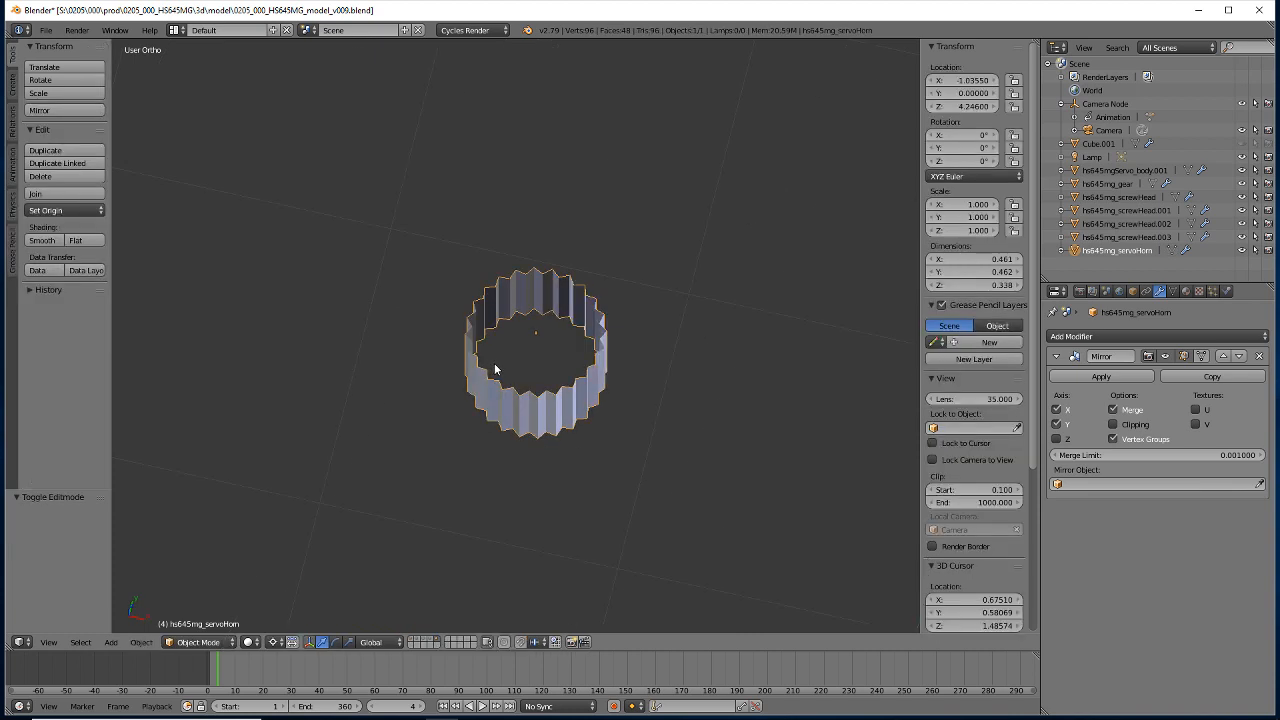
{"action": "key", "text": "shift+s"}
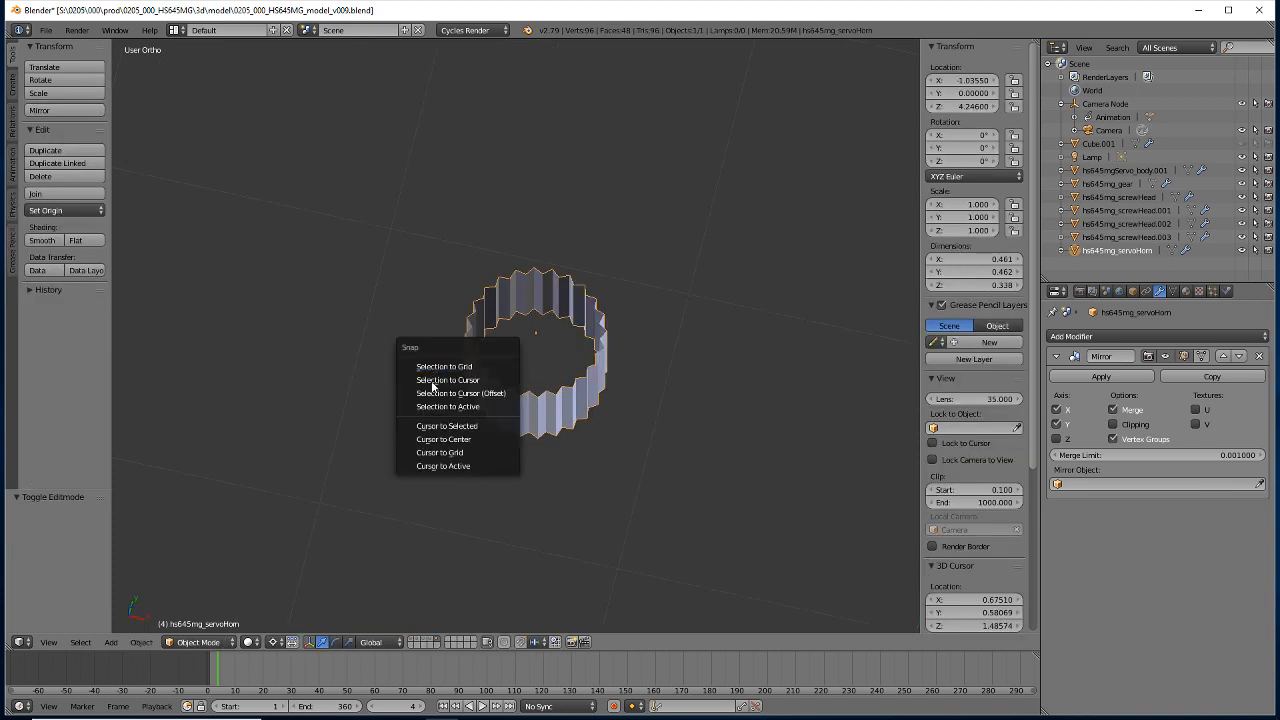
{"action": "left_click", "coordinate": [426, 428]}
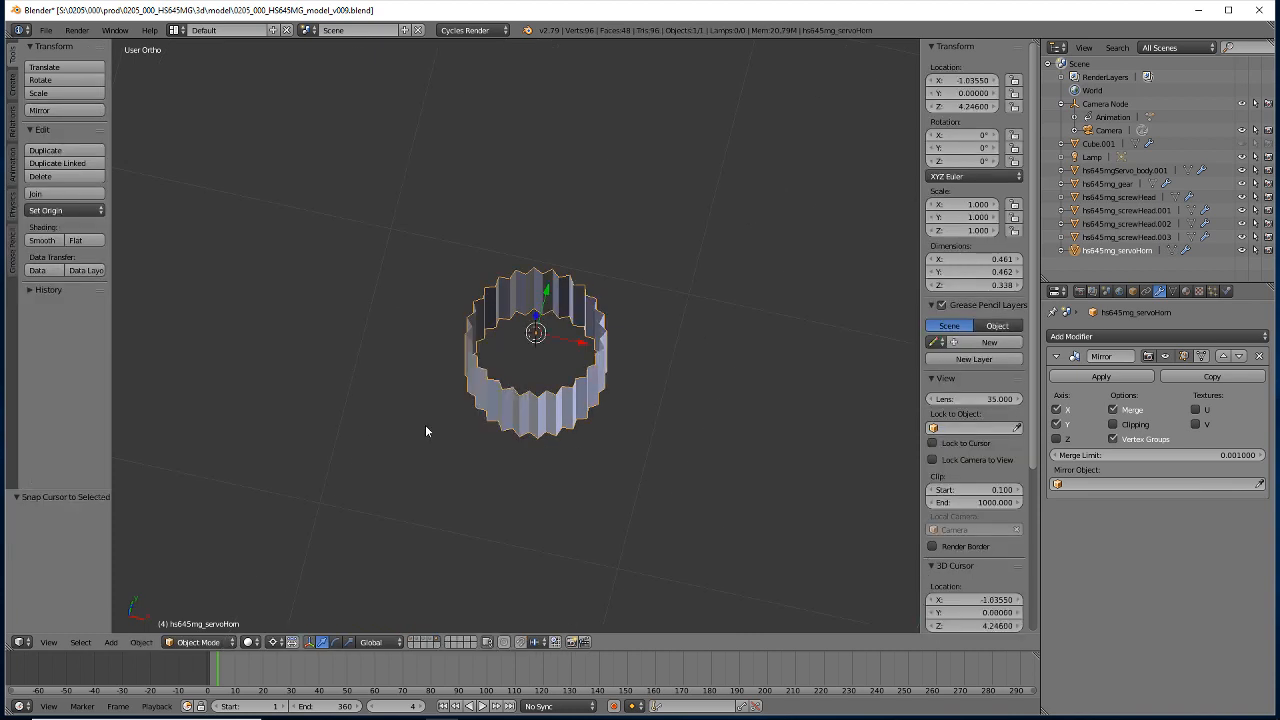
{"action": "middle_click_drag", "start_coordinate": [448, 390], "coordinate": [454, 386]}
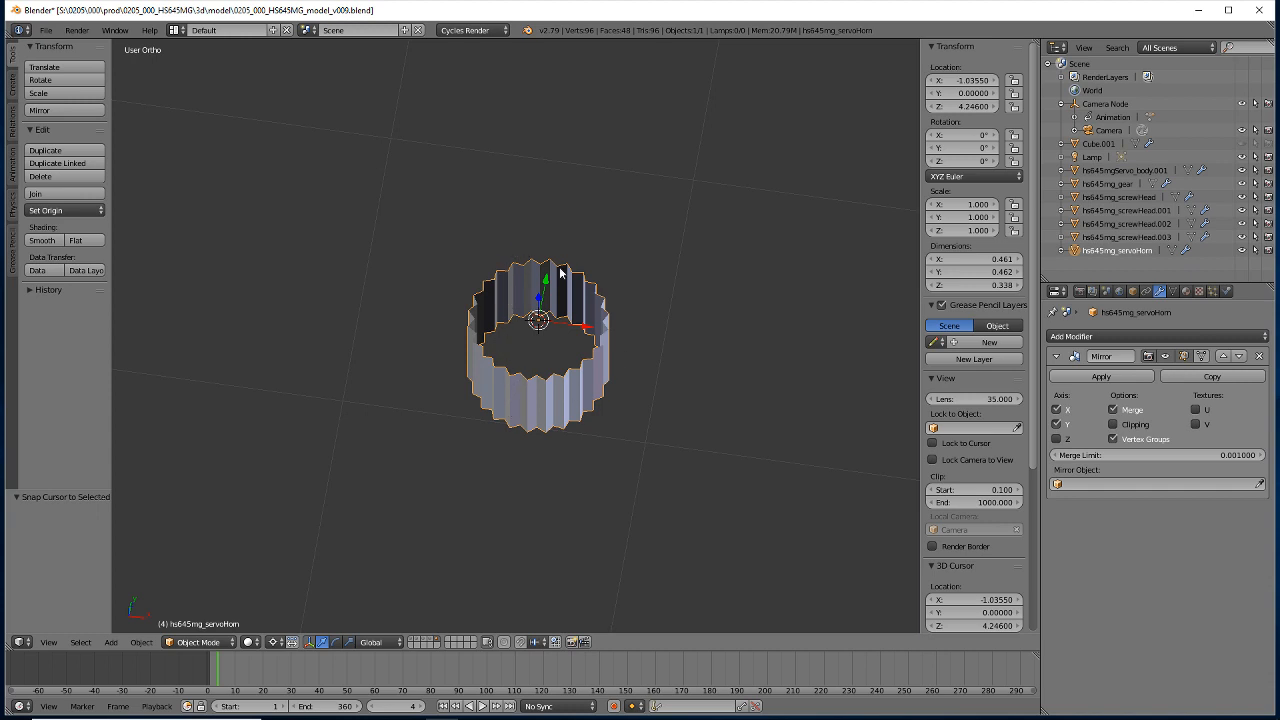
Compare the toothed ring with the servo on all layers, then isolate layer 5 and enter Edit Mode on the ring.
{"action": "key", "text": "grave"}
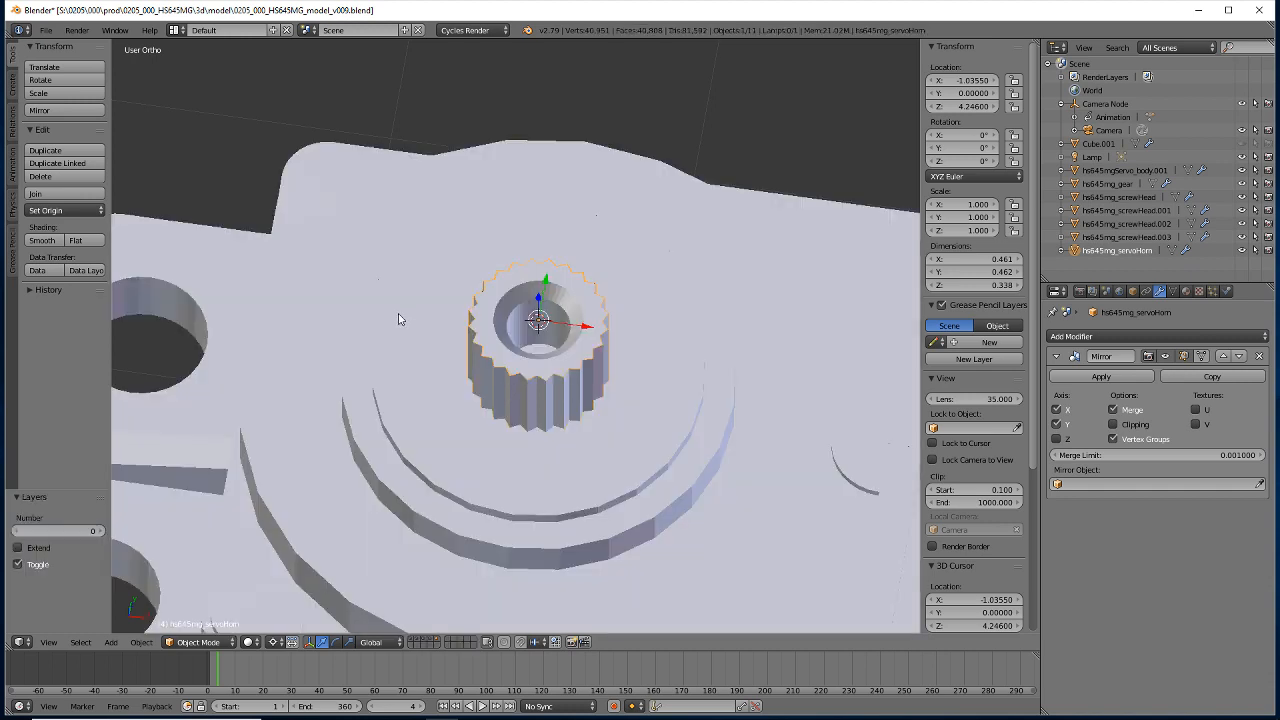
{"action": "key", "text": "6"}
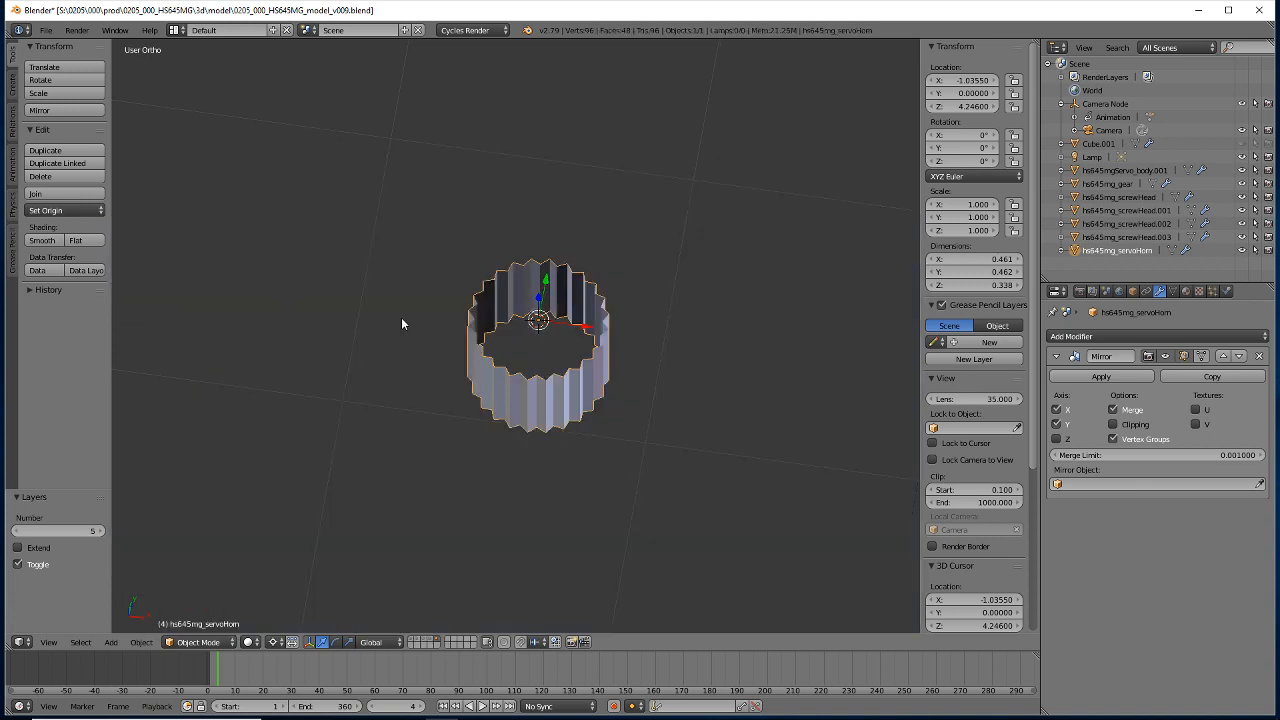
{"action": "mouse_move", "coordinate": [440, 344]}
{"action": "middle_mouse_down"}
{"action": "mouse_move", "coordinate": [426, 309]}
{"action": "mouse_move", "coordinate": [423, 331]}
{"action": "middle_mouse_up"}
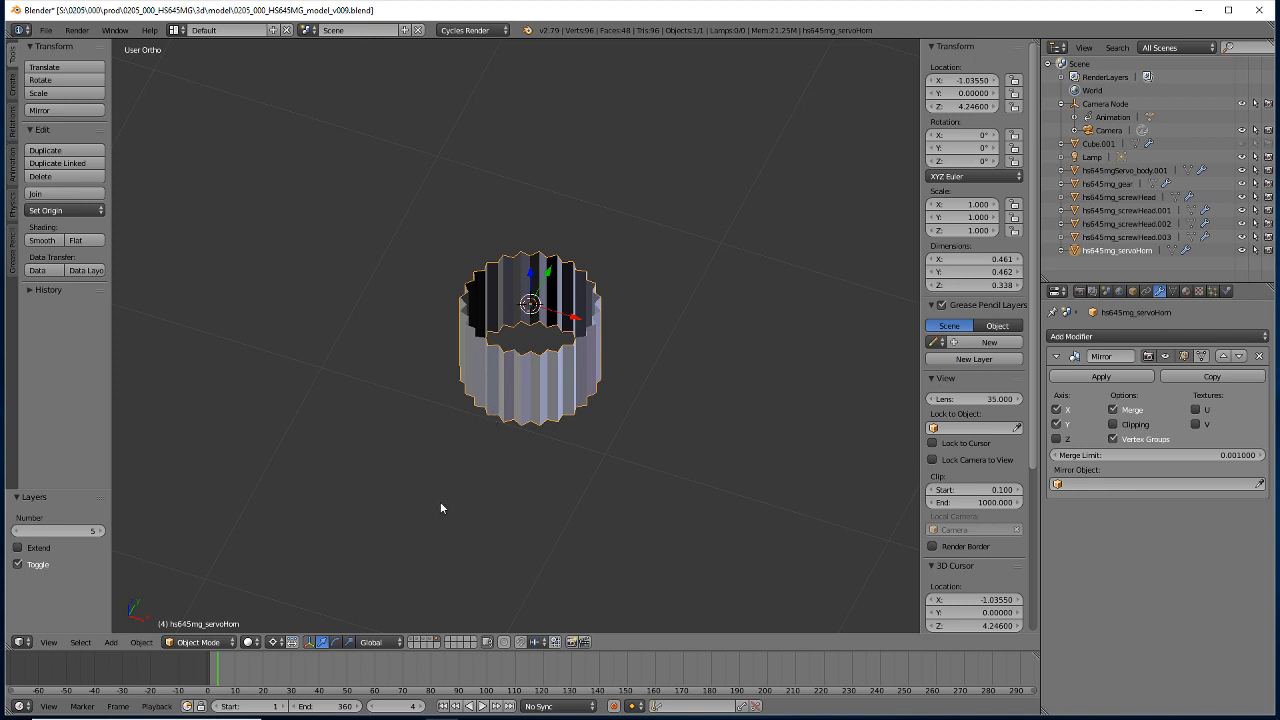
{"action": "key", "text": "Tab"}
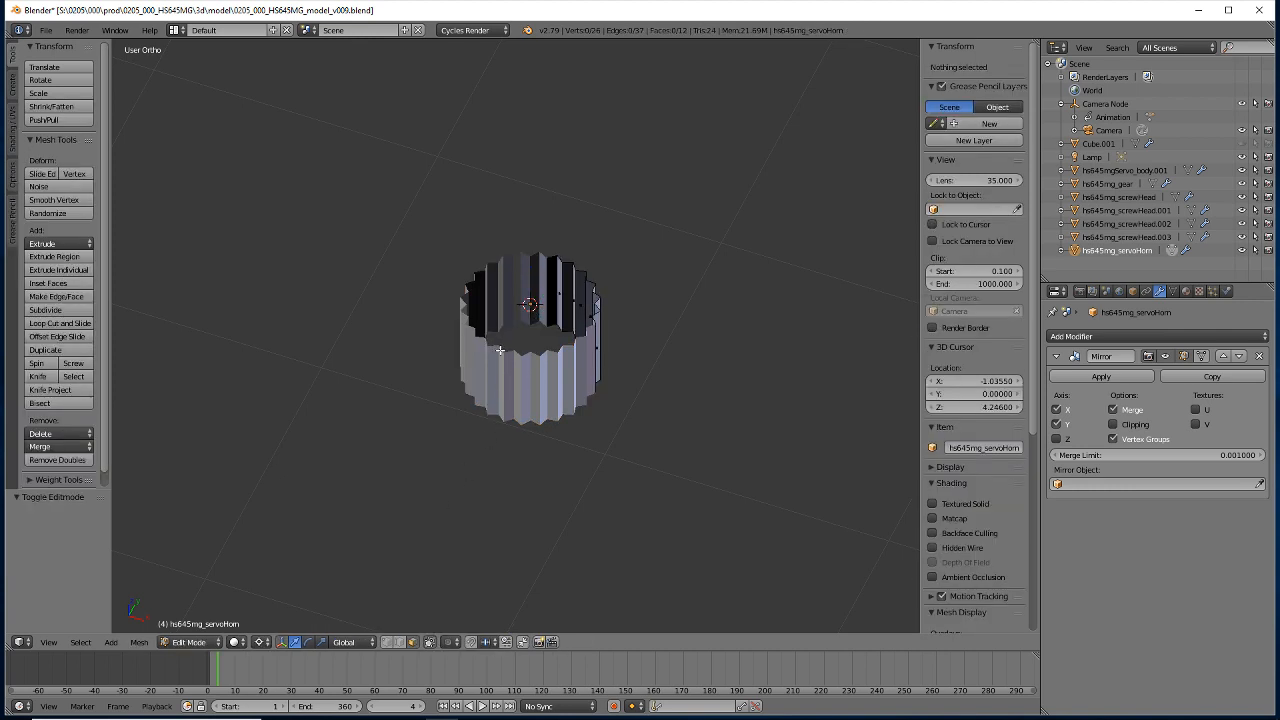
Try to enlarge the whole toothed ring by a factor of 1.03 along both the X and Y axes.
{"action": "key", "text": "a"}
{"action": "key", "text": "a"}
{"action": "key", "text": "a"}
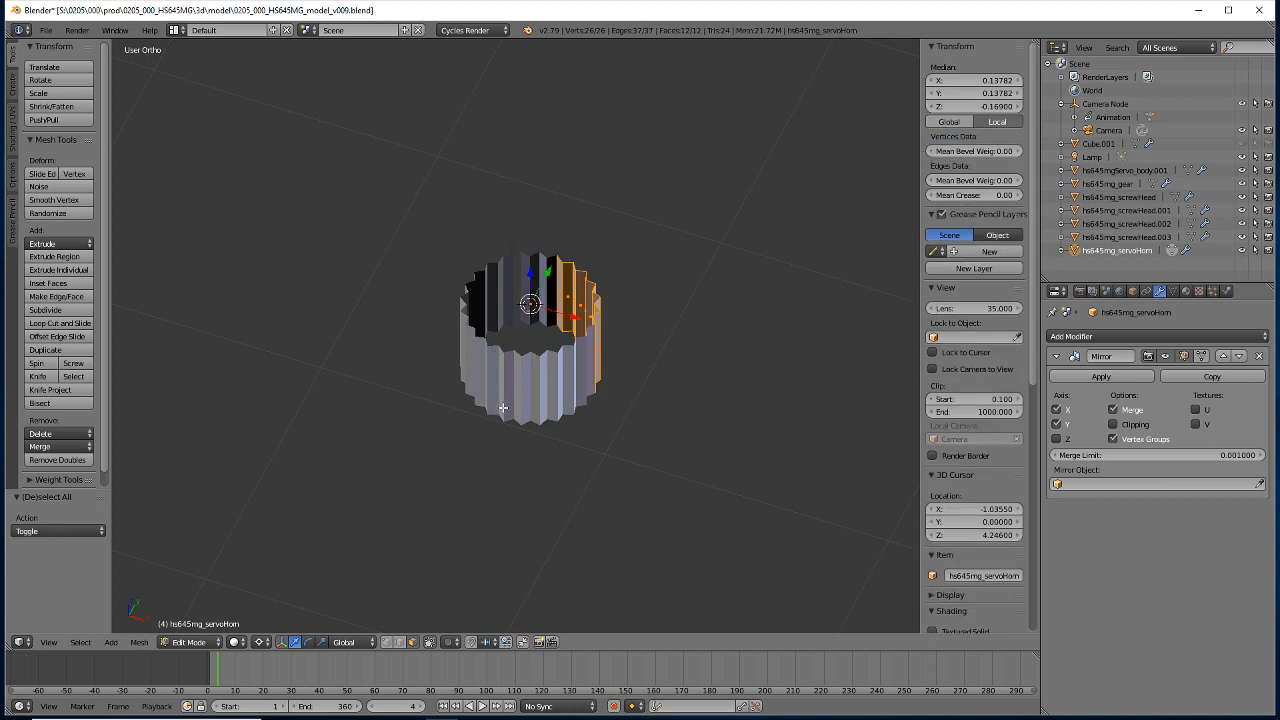
{"action": "key", "text": "s"}
{"action": "key", "text": "x"}
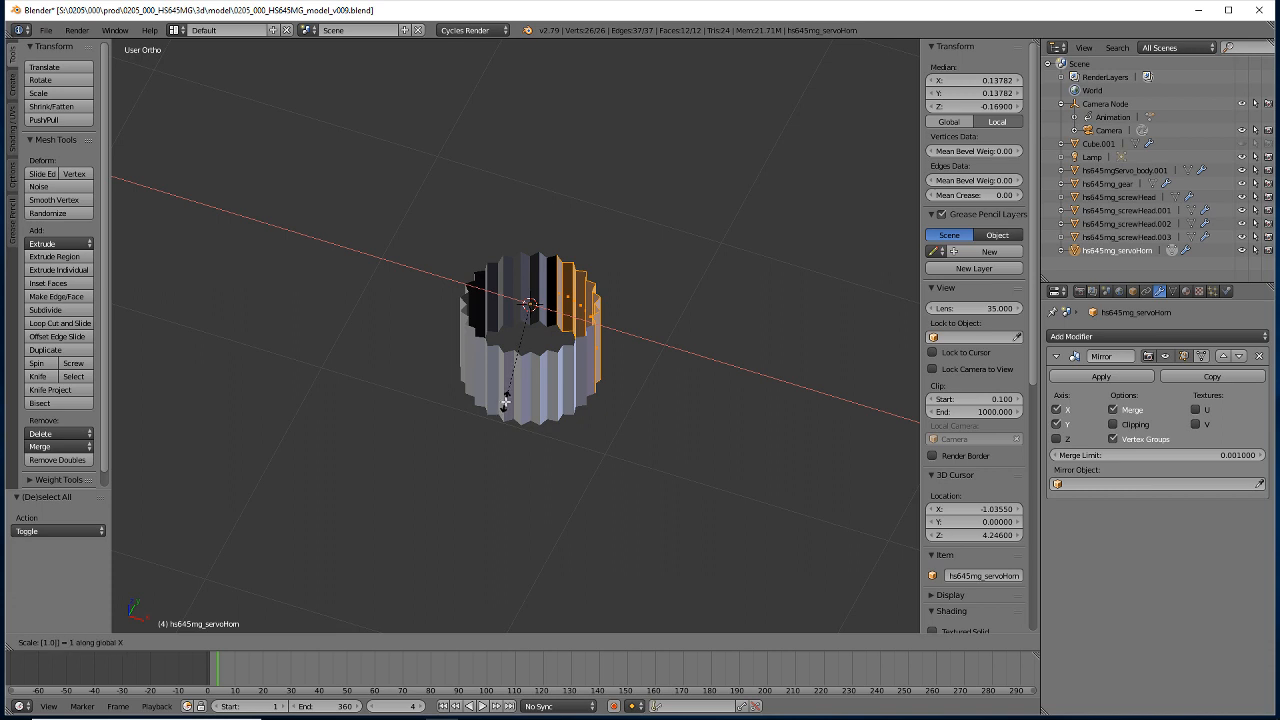
{"action": "left_click", "coordinate": [505, 402]}
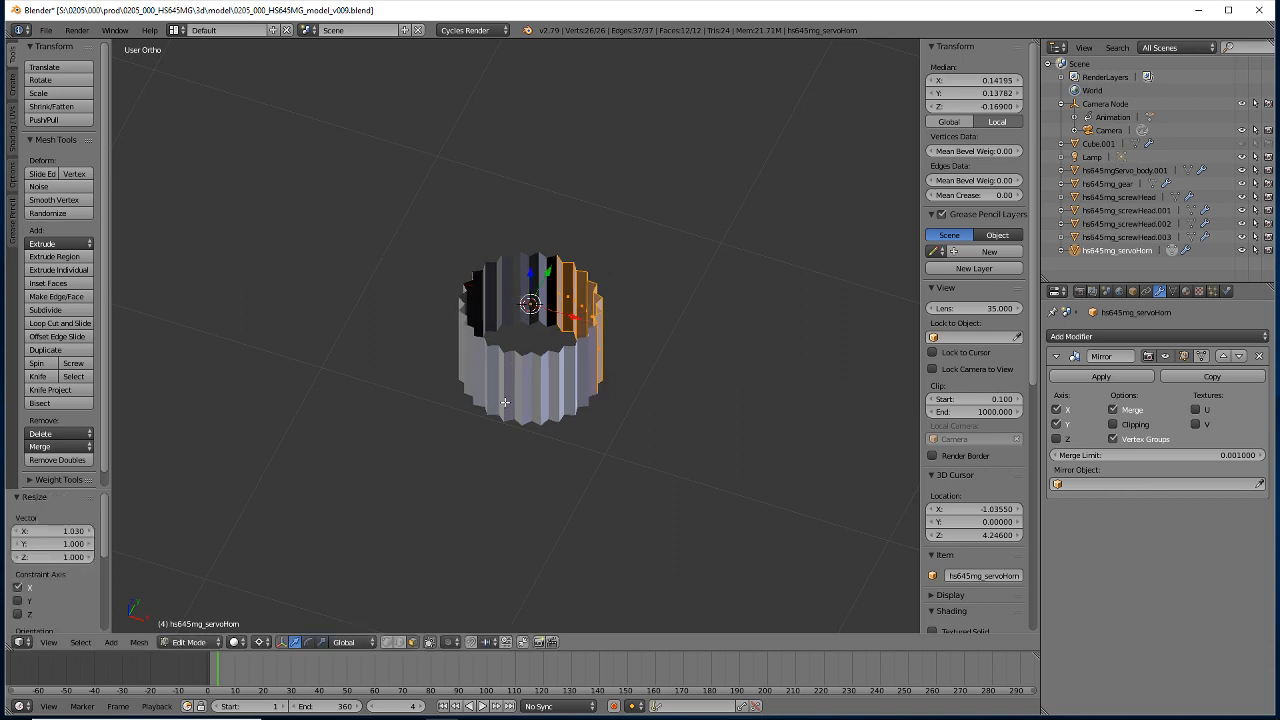
{"action": "type", "text": "sy"}
{"action": "type", "text": "1.03"}
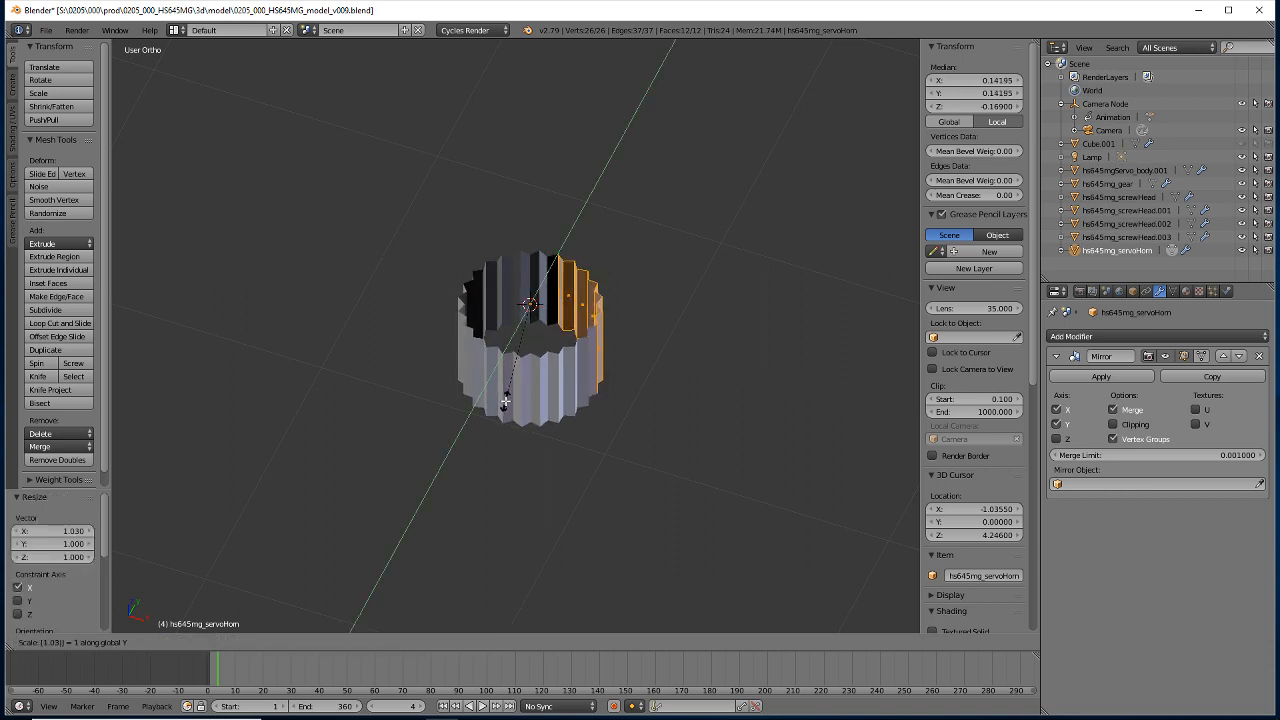
{"action": "key", "text": "Return"}
Undo the 1.03 scaling of the toothed ring along Y and X.
{"action": "middle_click_drag", "start_coordinate": [436, 459], "coordinate": [490, 334]}
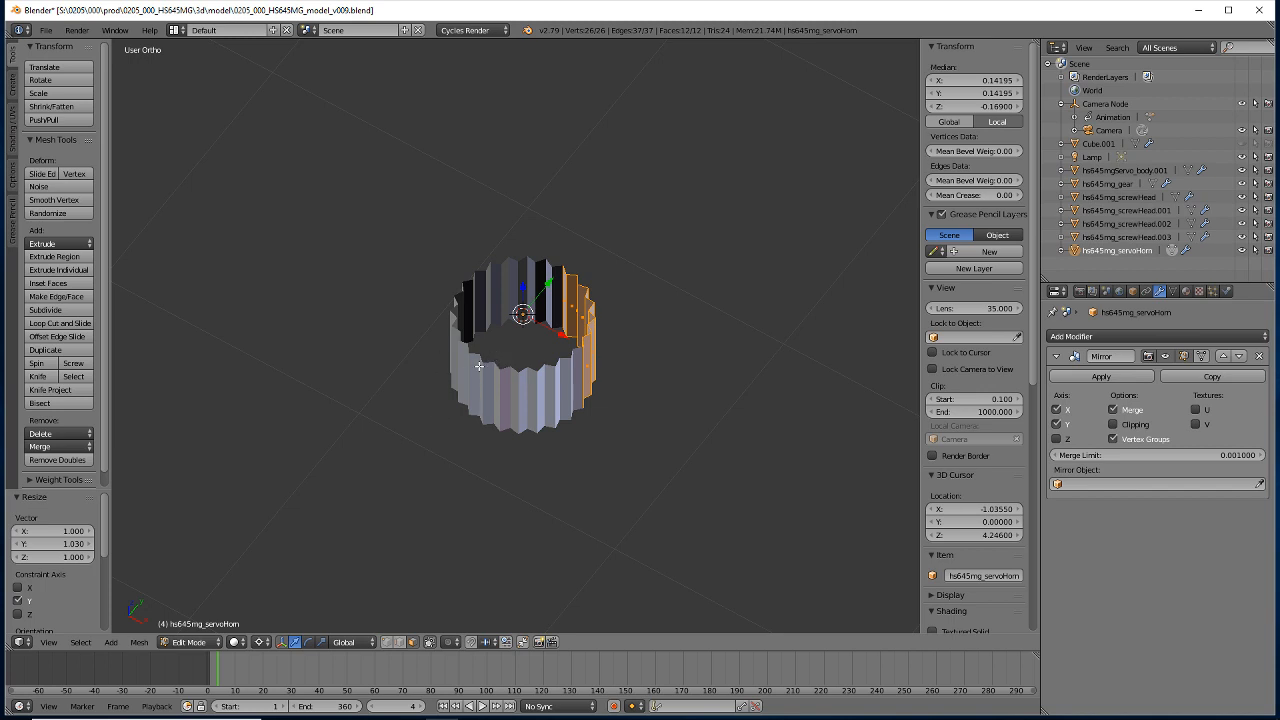
{"action": "key", "text": "ctrl+z"}
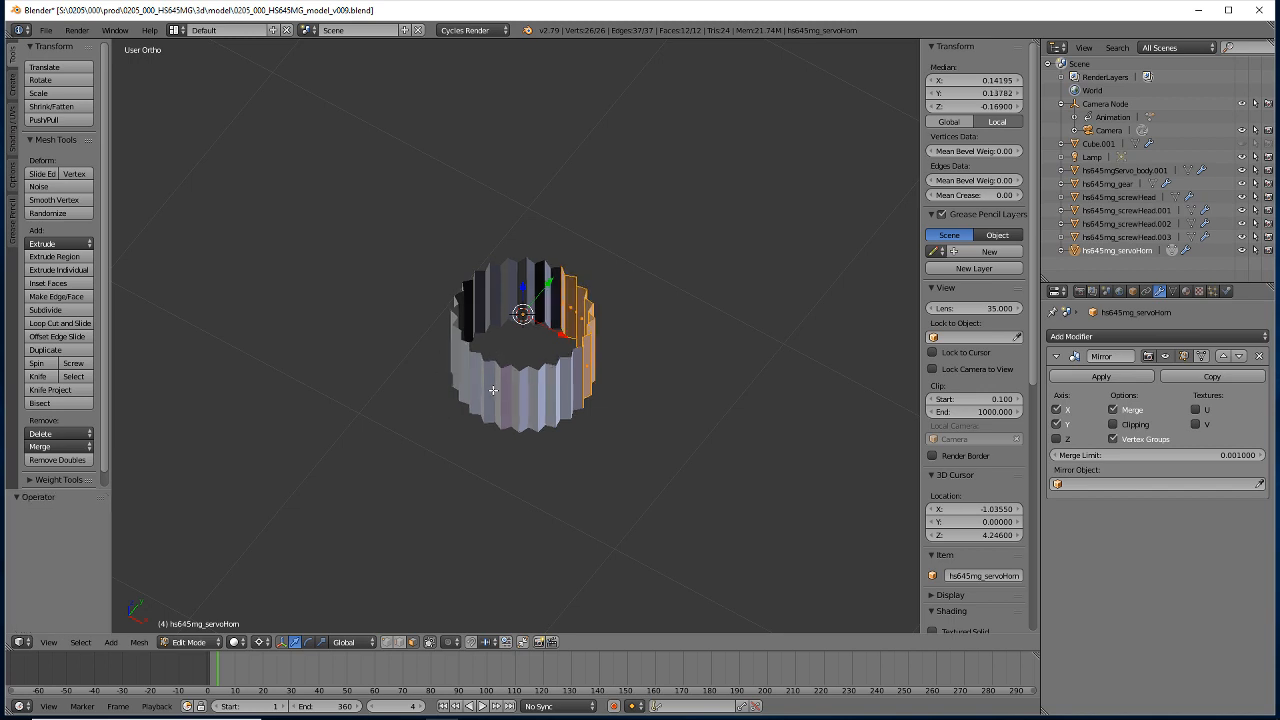
{"action": "middle_click_drag", "start_coordinate": [439, 437], "coordinate": [467, 436]}
{"action": "middle_click_drag", "start_coordinate": [458, 350], "coordinate": [491, 440]}
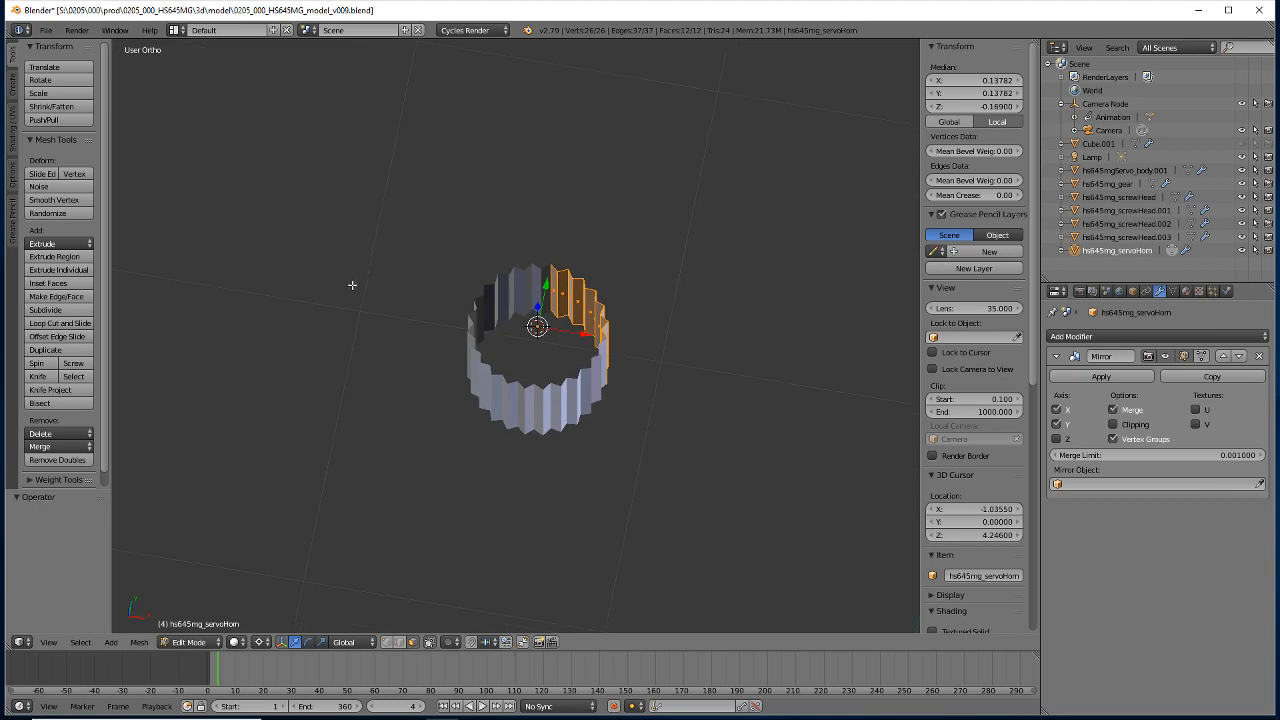
Switch to vertex selection and examine a lower and an upper rim vertex of the toothed ring from several angles.
{"action": "middle_click_drag", "start_coordinate": [374, 388], "coordinate": [448, 541]}
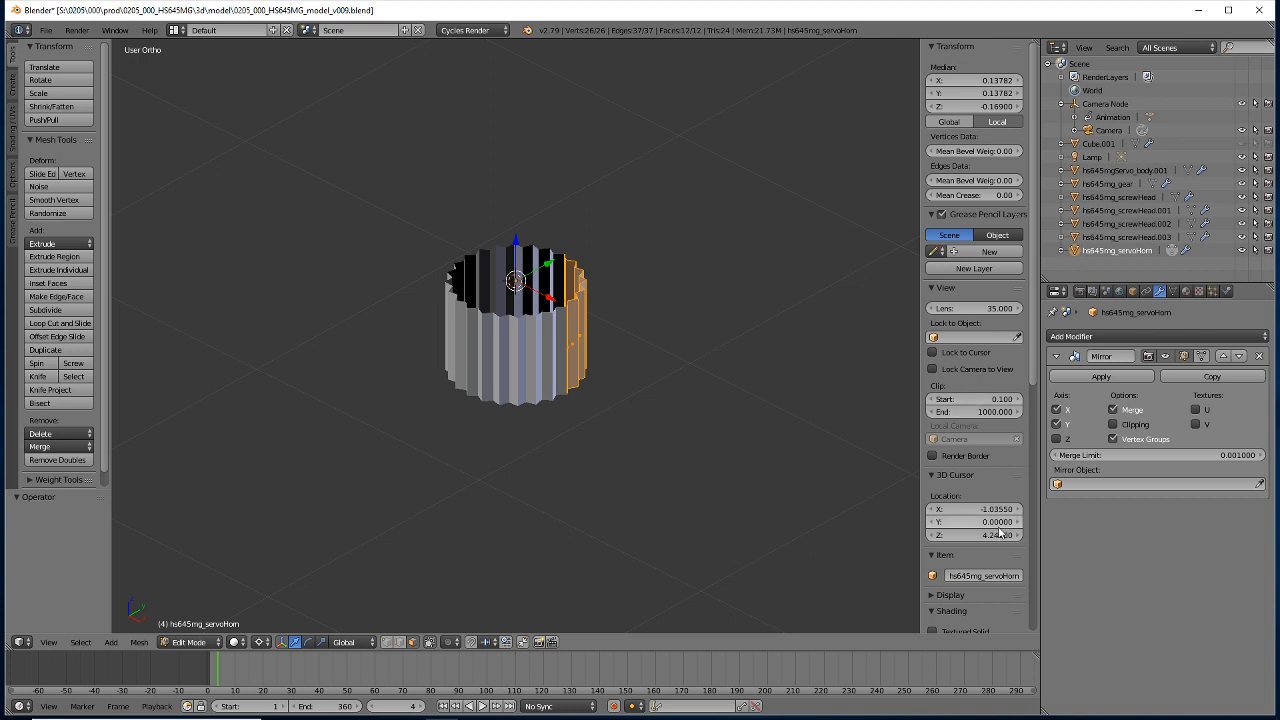
{"action": "middle_click_drag", "start_coordinate": [535, 426], "coordinate": [348, 410]}
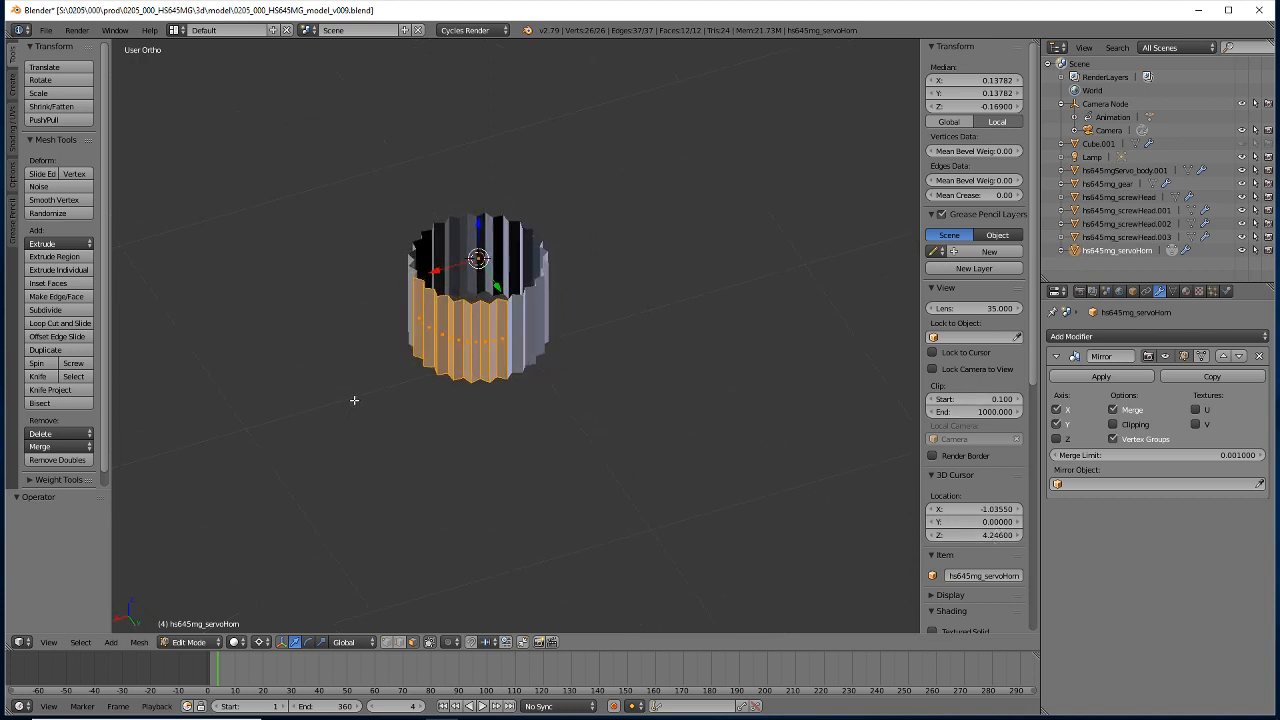
{"action": "left_click", "coordinate": [387, 641]}
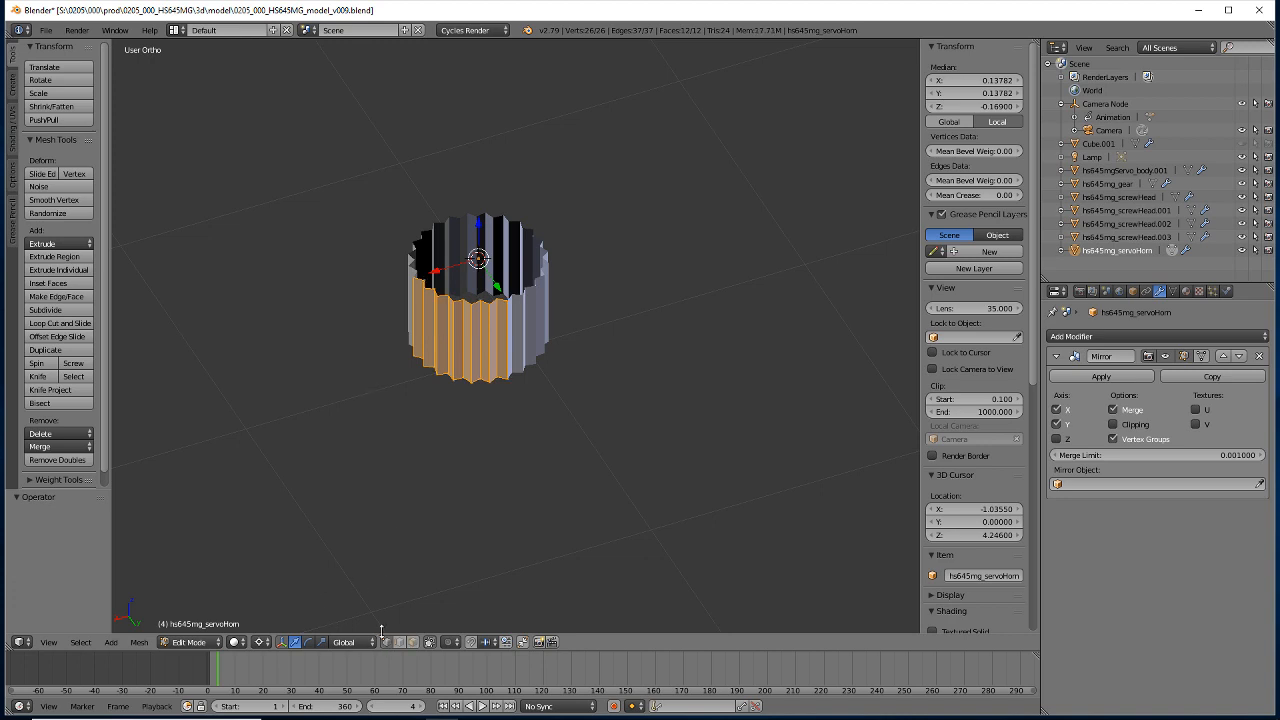
{"action": "left_click", "coordinate": [508, 382]}
{"action": "middle_click_drag", "start_coordinate": [331, 423], "coordinate": [535, 320]}
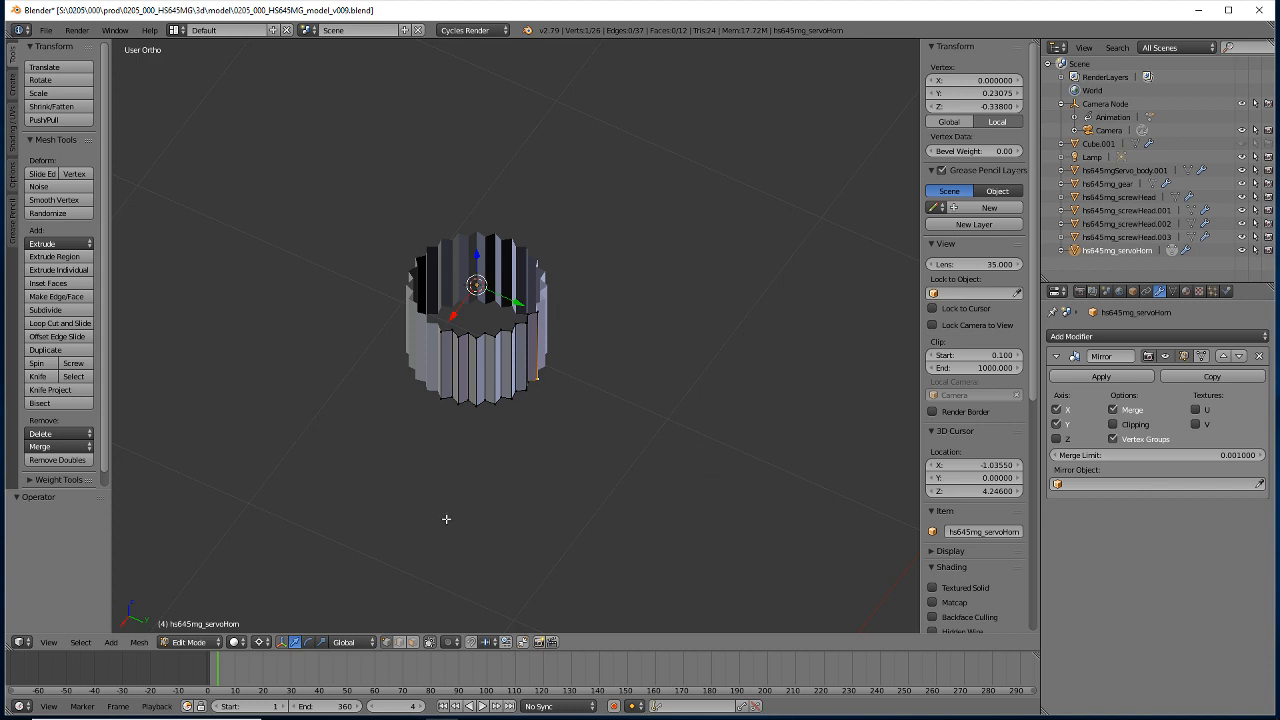
{"action": "middle_click_drag", "start_coordinate": [446, 519], "coordinate": [472, 430]}
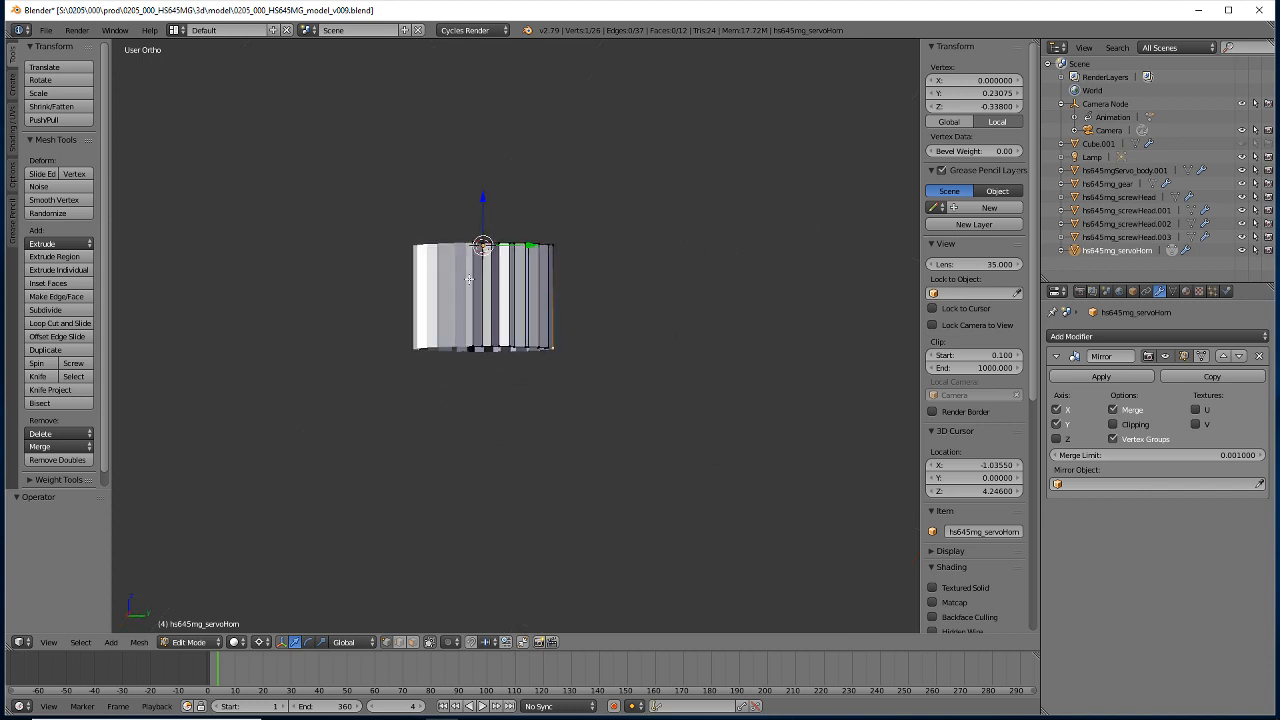
{"action": "key", "text": "KP_1"}
{"action": "key", "text": "KP_3"}
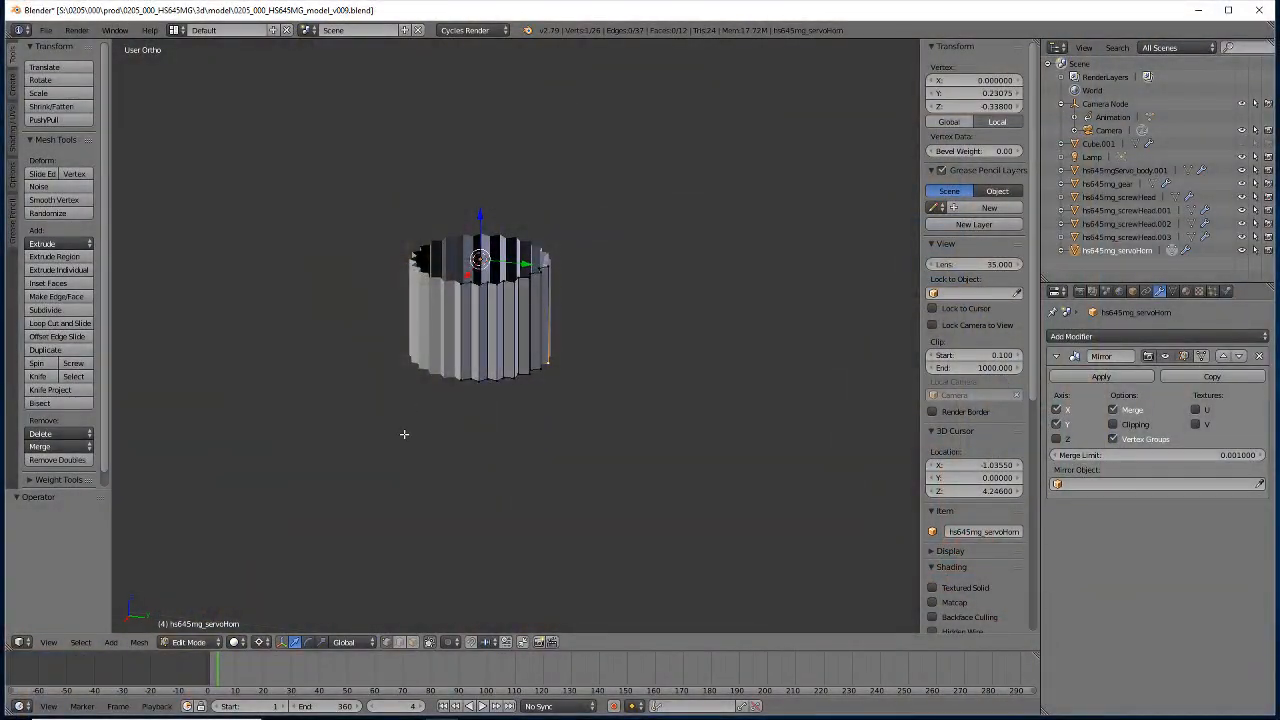
{"action": "mouse_move", "coordinate": [404, 434]}
{"action": "middle_mouse_down"}
{"action": "mouse_move", "coordinate": [371, 523]}
{"action": "mouse_move", "coordinate": [411, 368]}
{"action": "mouse_move", "coordinate": [400, 421]}
{"action": "middle_mouse_up"}
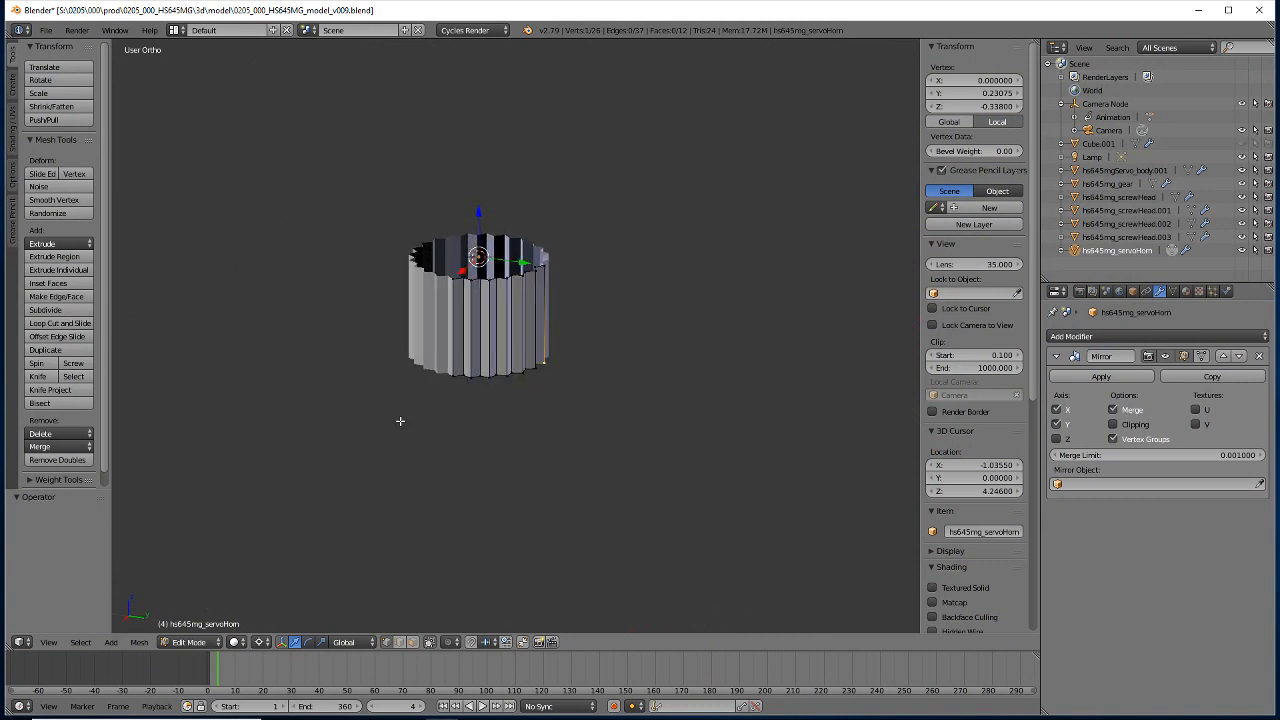
{"action": "right_click", "coordinate": [467, 276]}
{"action": "middle_click_drag", "start_coordinate": [463, 251], "coordinate": [467, 238]}
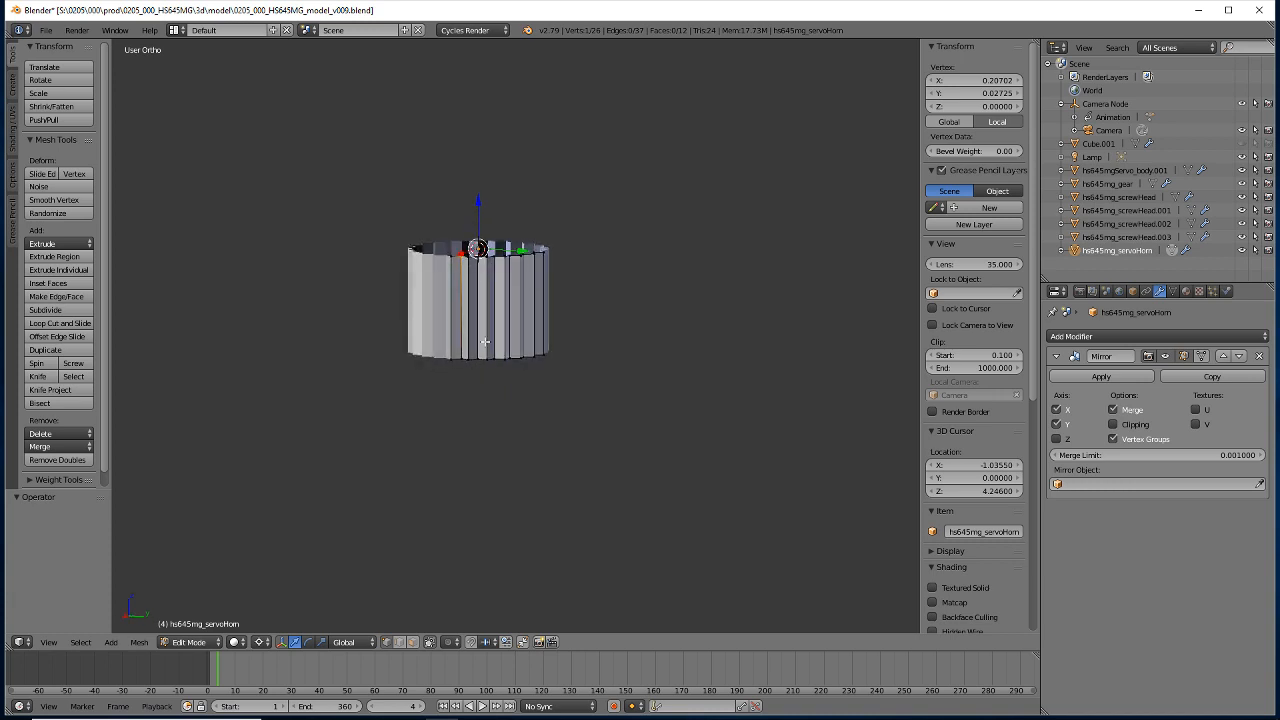
Select all bottom rim vertices in wireframe and flatten them to the 3D cursor's height by scaling Z to 0.
{"action": "key", "text": "a"}
{"action": "key", "text": "z"}
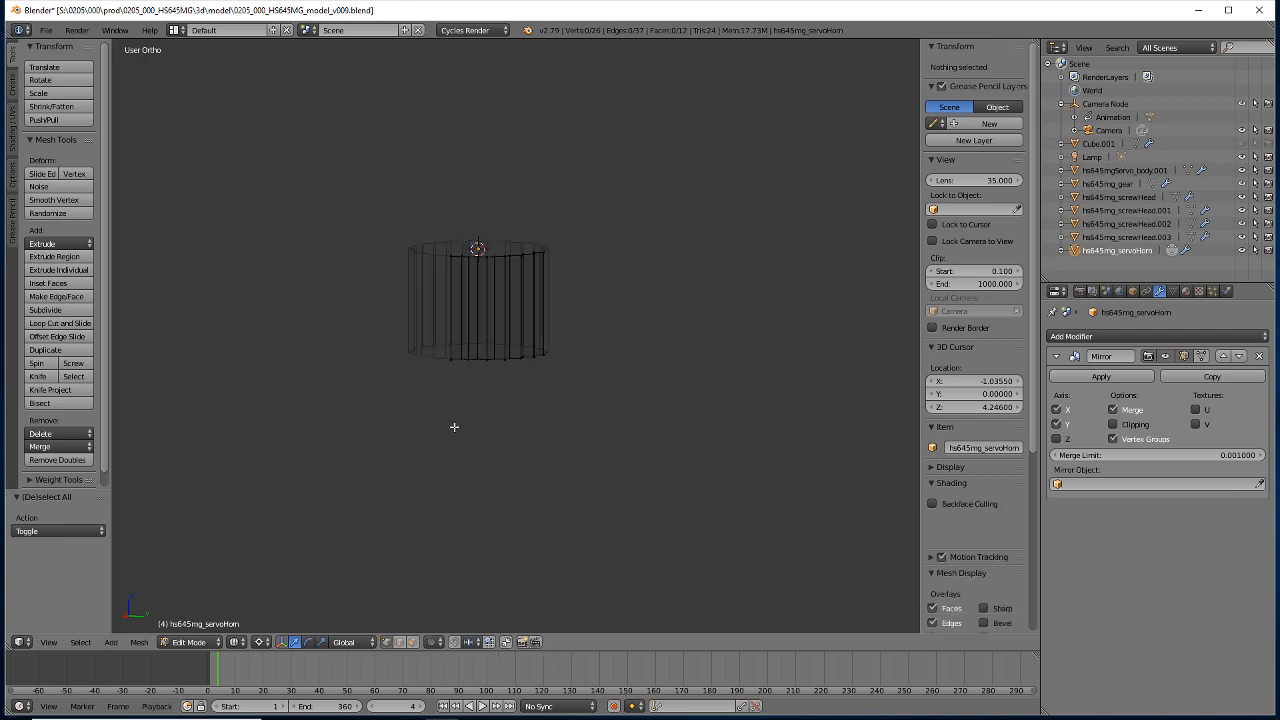
{"action": "key", "text": "b"}
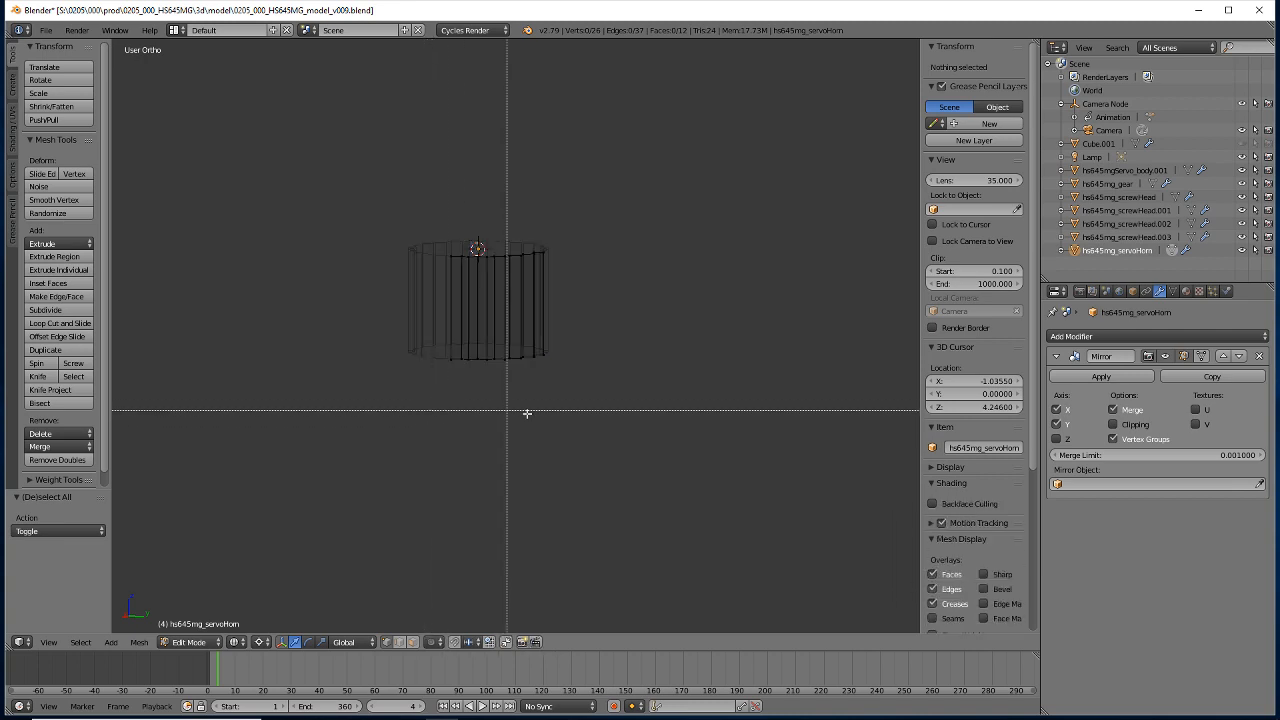
{"action": "left_click_drag", "start_coordinate": [621, 426], "coordinate": [360, 344]}
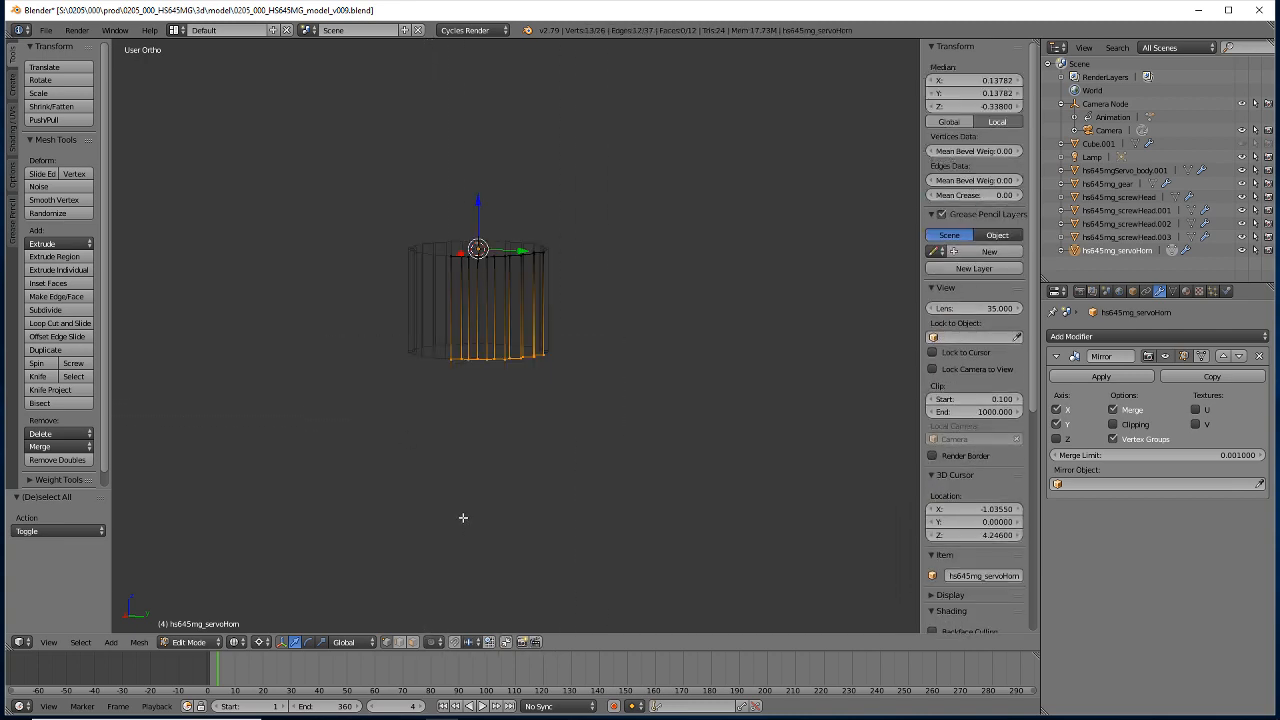
{"action": "key", "text": "s"}
{"action": "key", "text": "z"}
{"action": "key", "text": "0"}
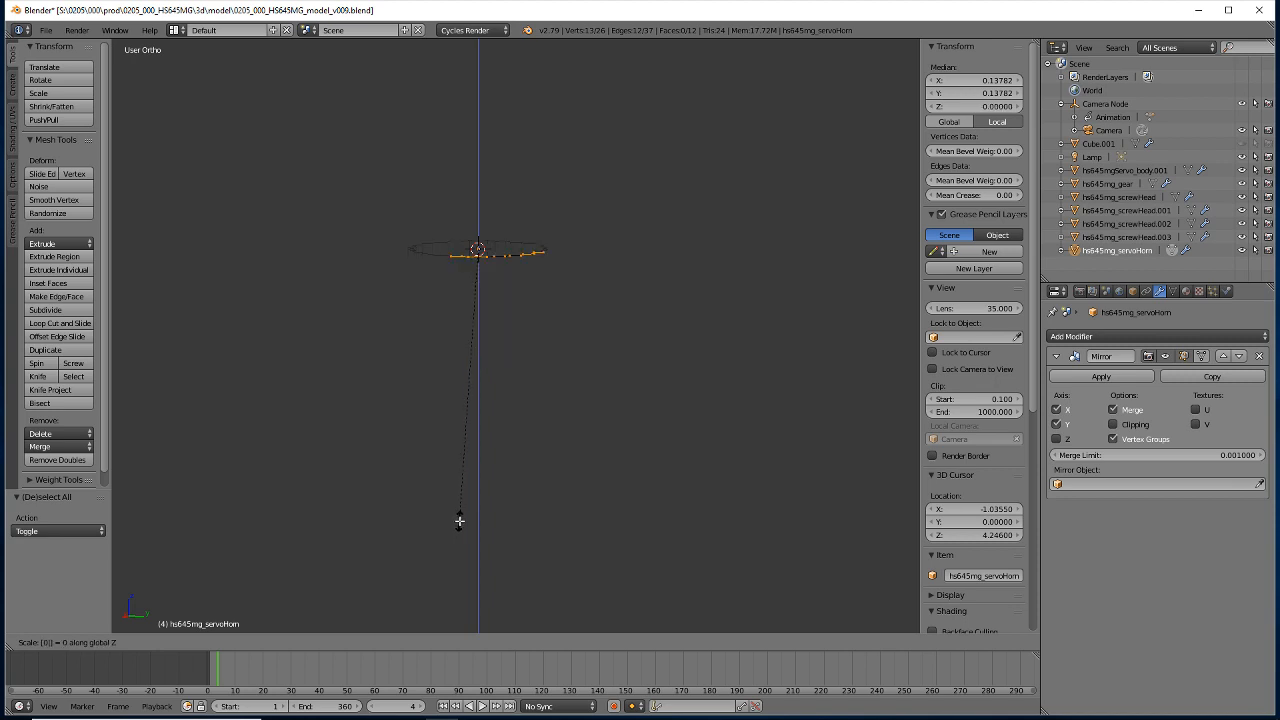
{"action": "key", "text": "Return"}
Try to shift the flattened rim vertices by -0.031 along X, and undo that move.
{"action": "key", "text": "g"}
{"action": "key", "text": "x"}
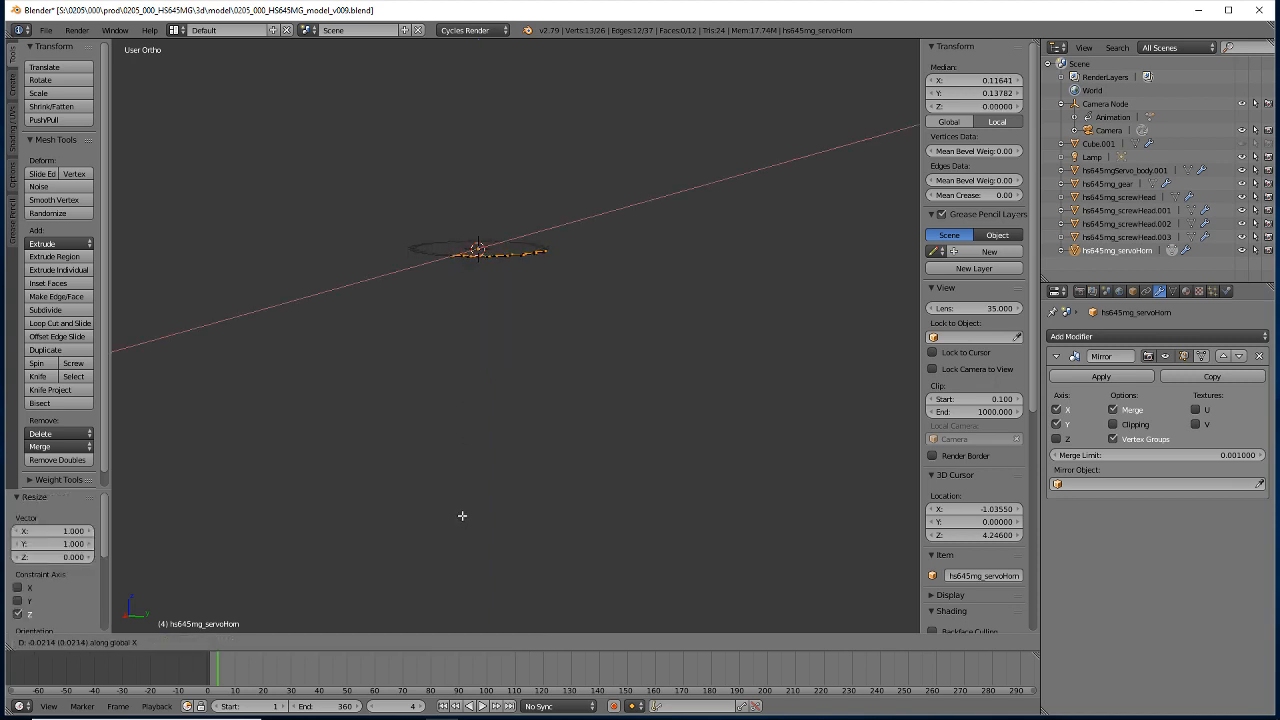
{"action": "type", "text": "-0.031"}
{"action": "key", "text": "Return"}
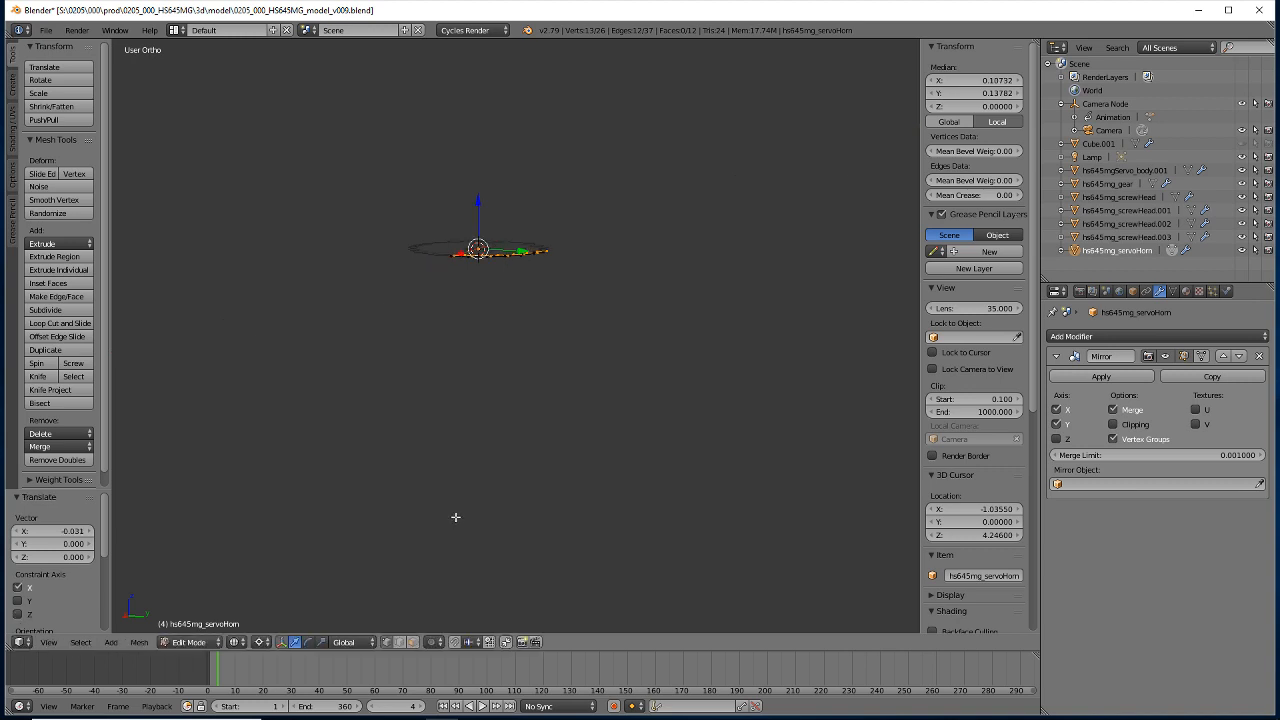
{"action": "key", "text": "ctrl+z"}
Move the selected rim vertices by -0.305 along Z.
{"action": "key", "text": "g"}
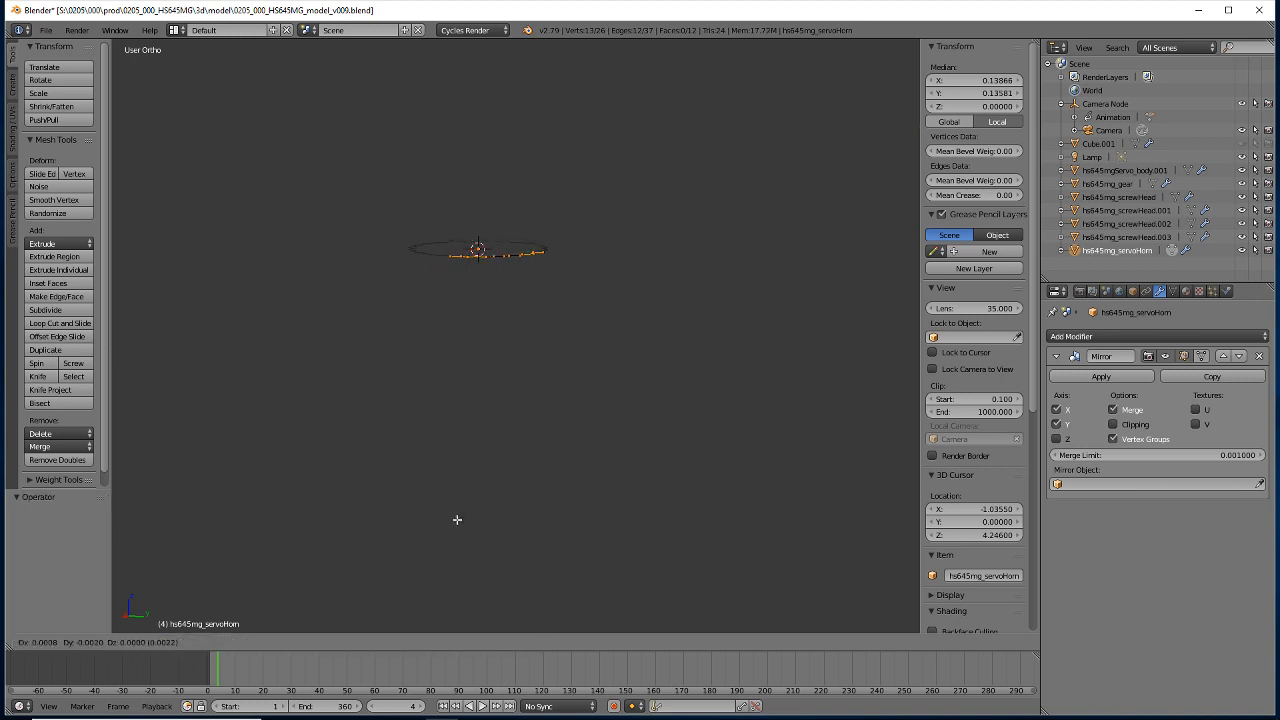
{"action": "key", "text": "z"}
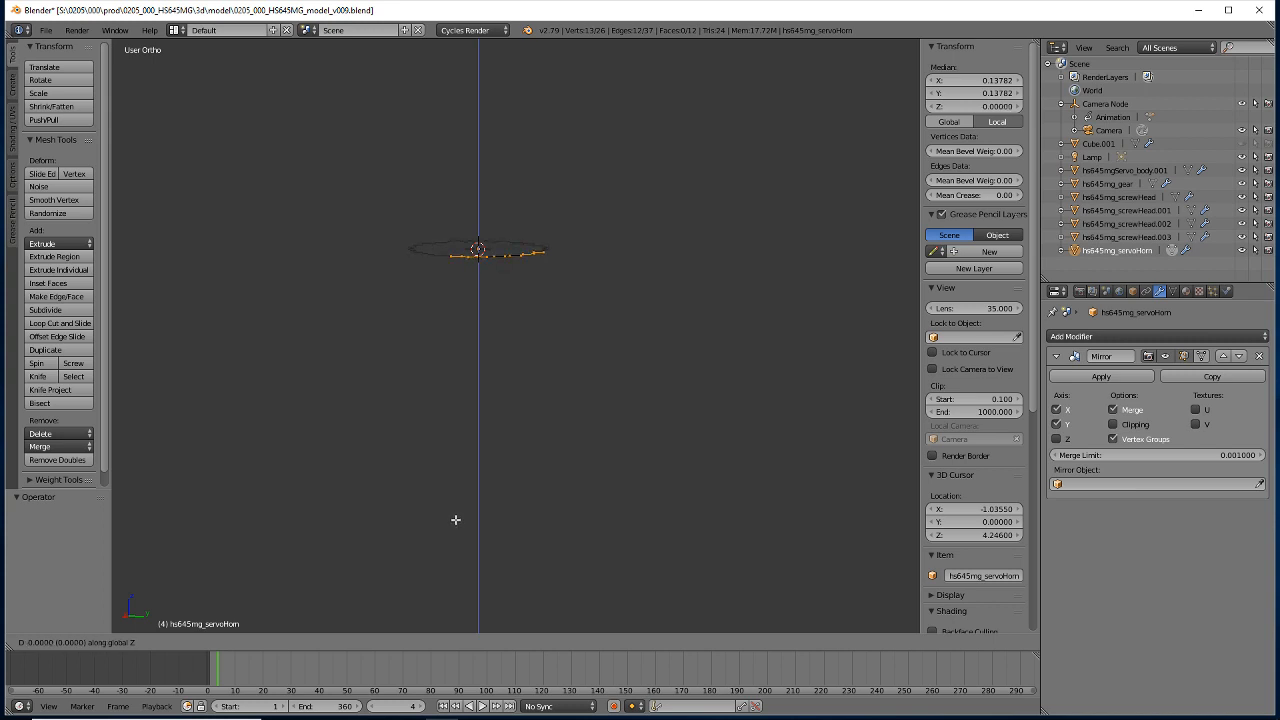
{"action": "type", "text": "-.305"}
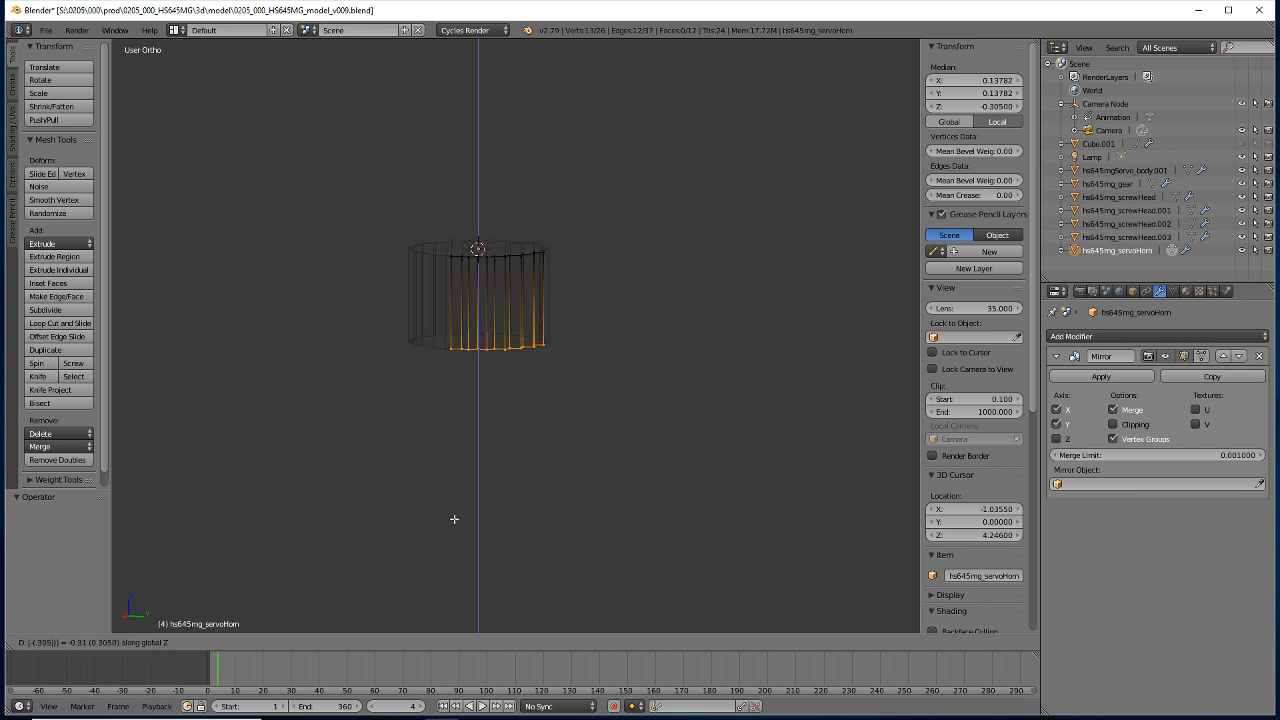
{"action": "key", "text": "Return"}
Select the outermost bottom rim vertex on the +Y side in right view, and calculate 8.81 / 2 in Calculator.
{"action": "middle_click_drag", "start_coordinate": [433, 428], "coordinate": [459, 468]}
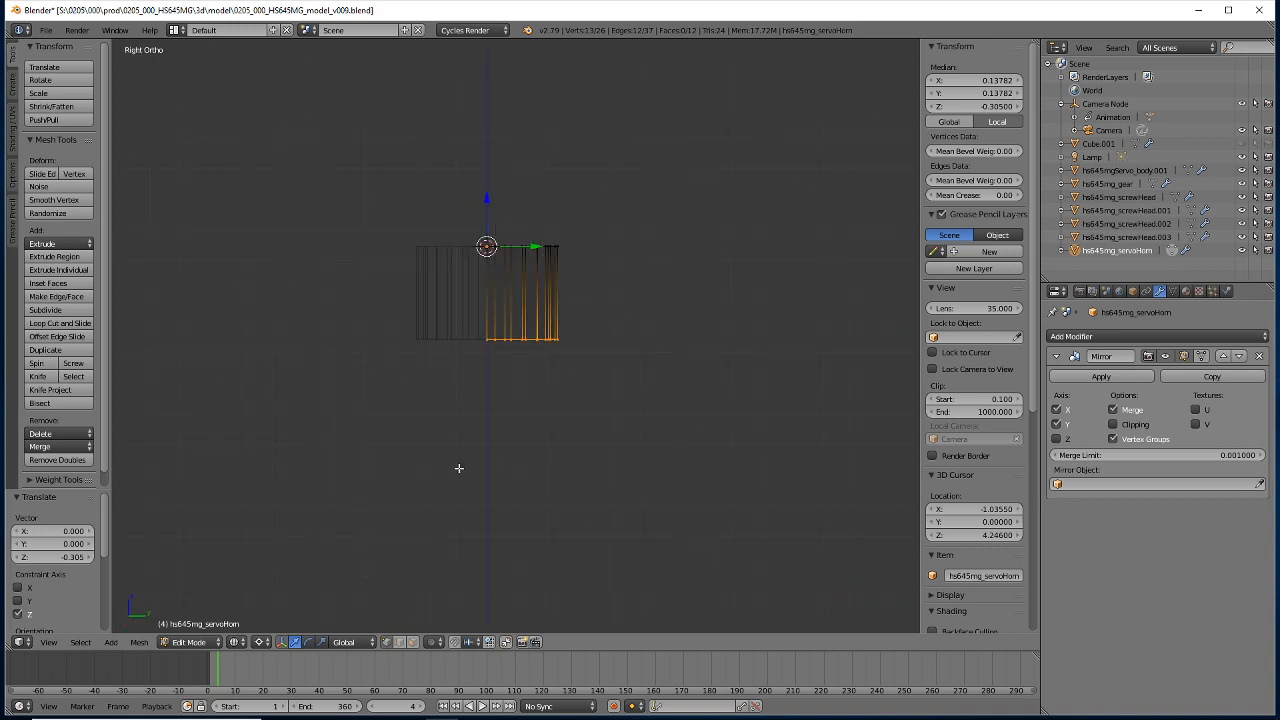
{"action": "right_click", "coordinate": [564, 351]}
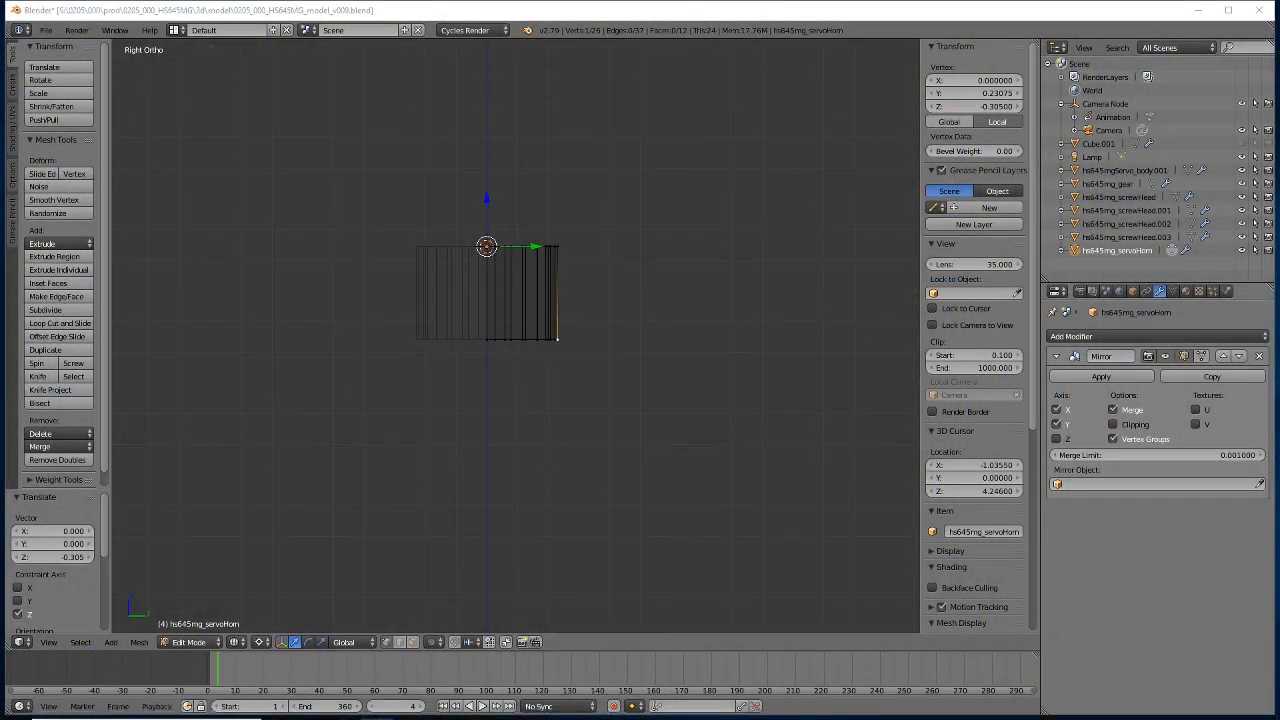
{"action": "left_click_drag", "start_coordinate": [799, 272], "coordinate": [380, 233]}
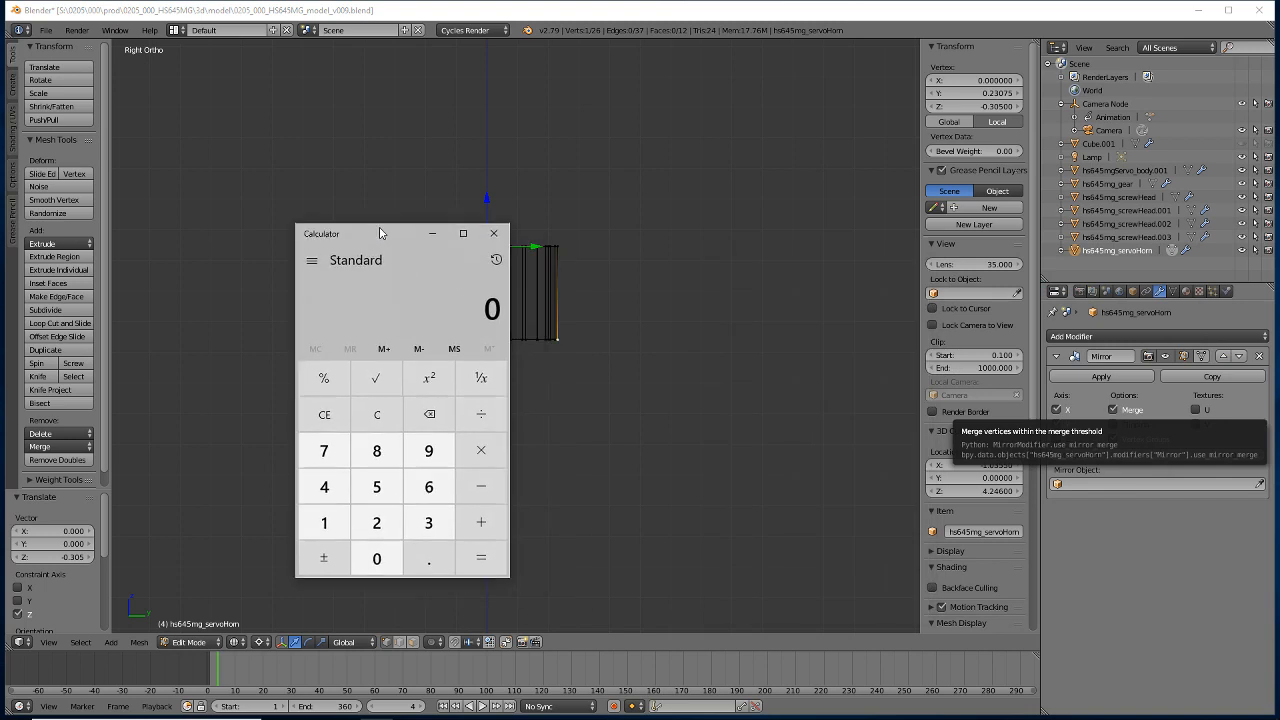
{"action": "type", "text": "8.81"}
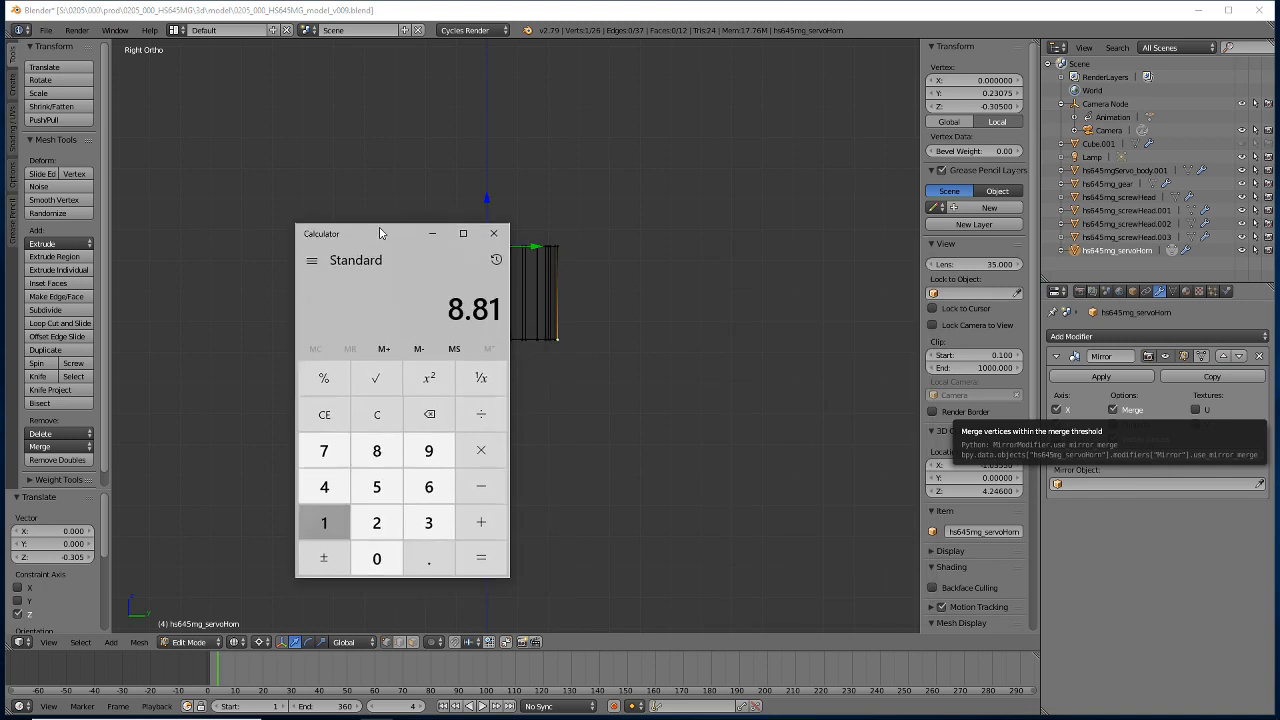
{"action": "type", "text": "/2"}
{"action": "key", "text": "Return"}
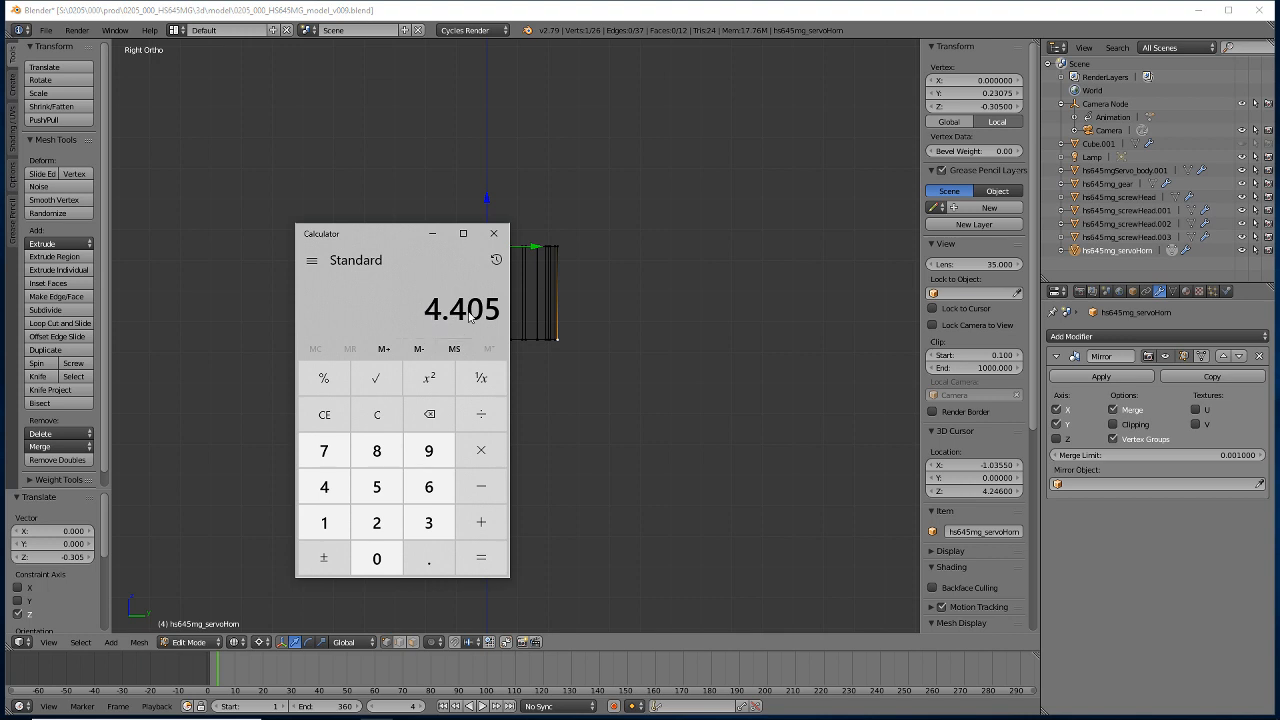
{"action": "left_click_drag", "start_coordinate": [375, 237], "coordinate": [1279, 237]}
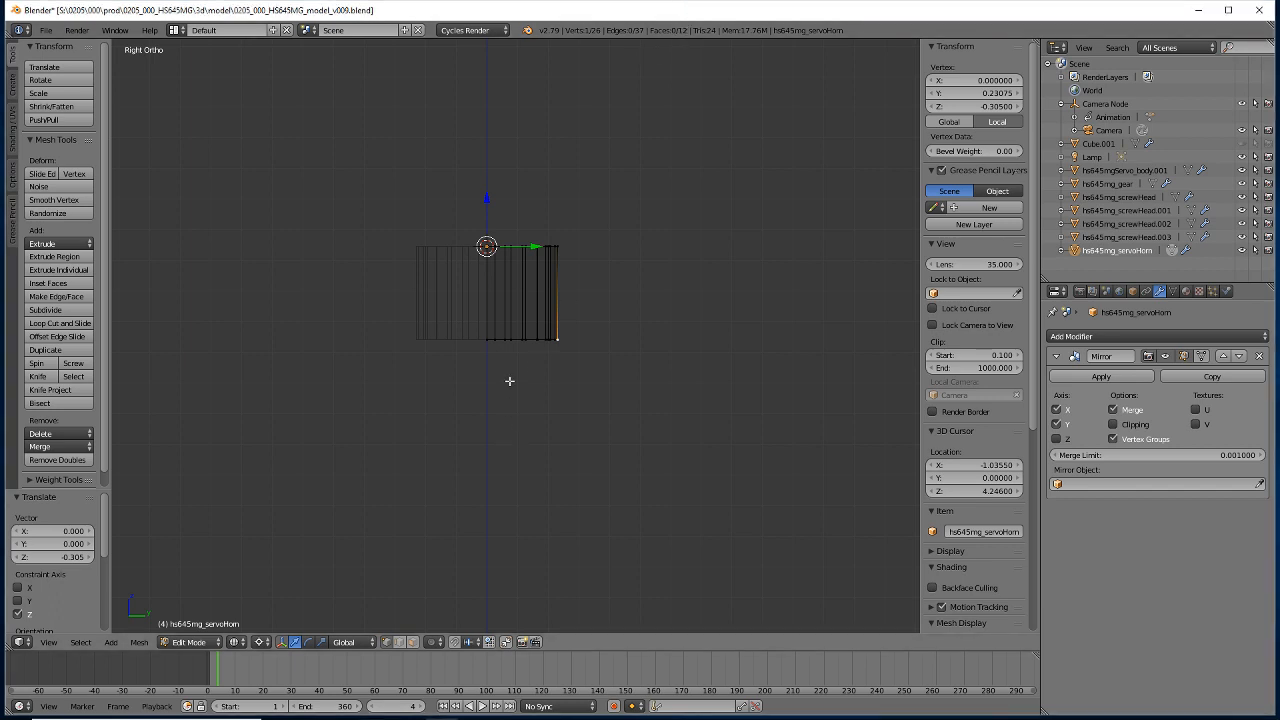
Extrude the selected rim vertex in place and bring the new vertex to the center by scaling Y to 0.
{"action": "key", "text": "e"}
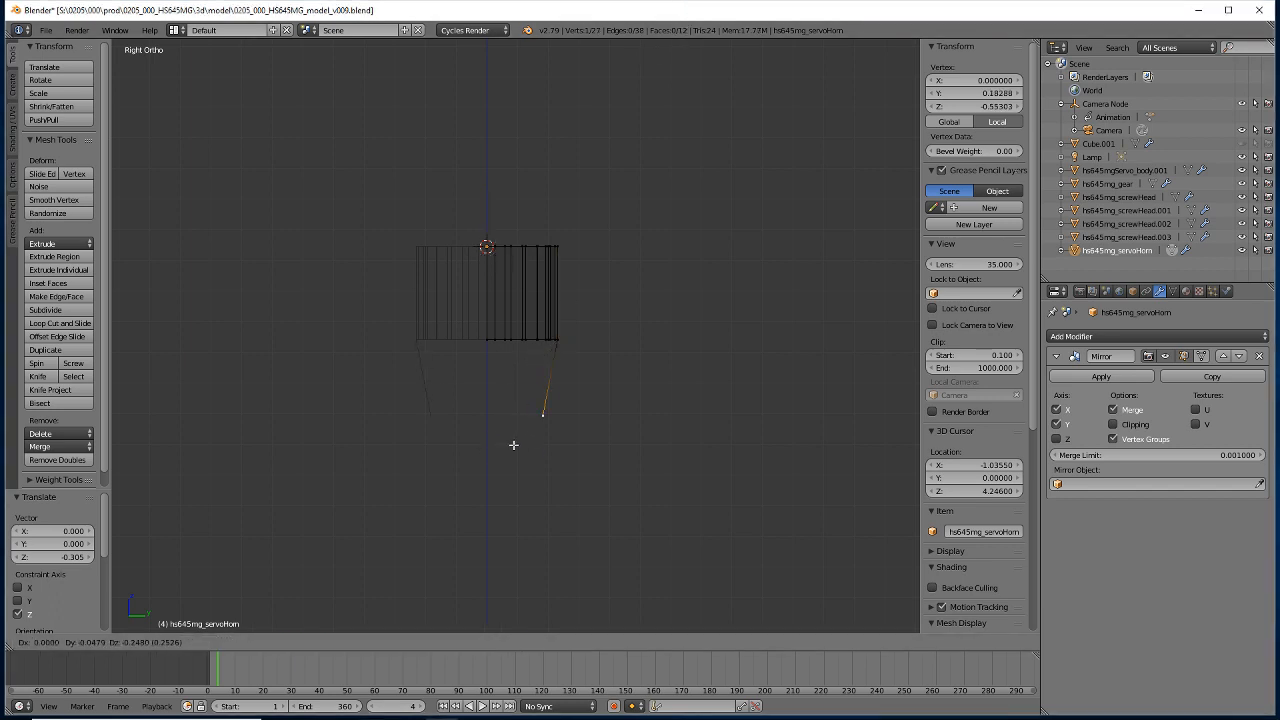
{"action": "right_click", "coordinate": [524, 447]}
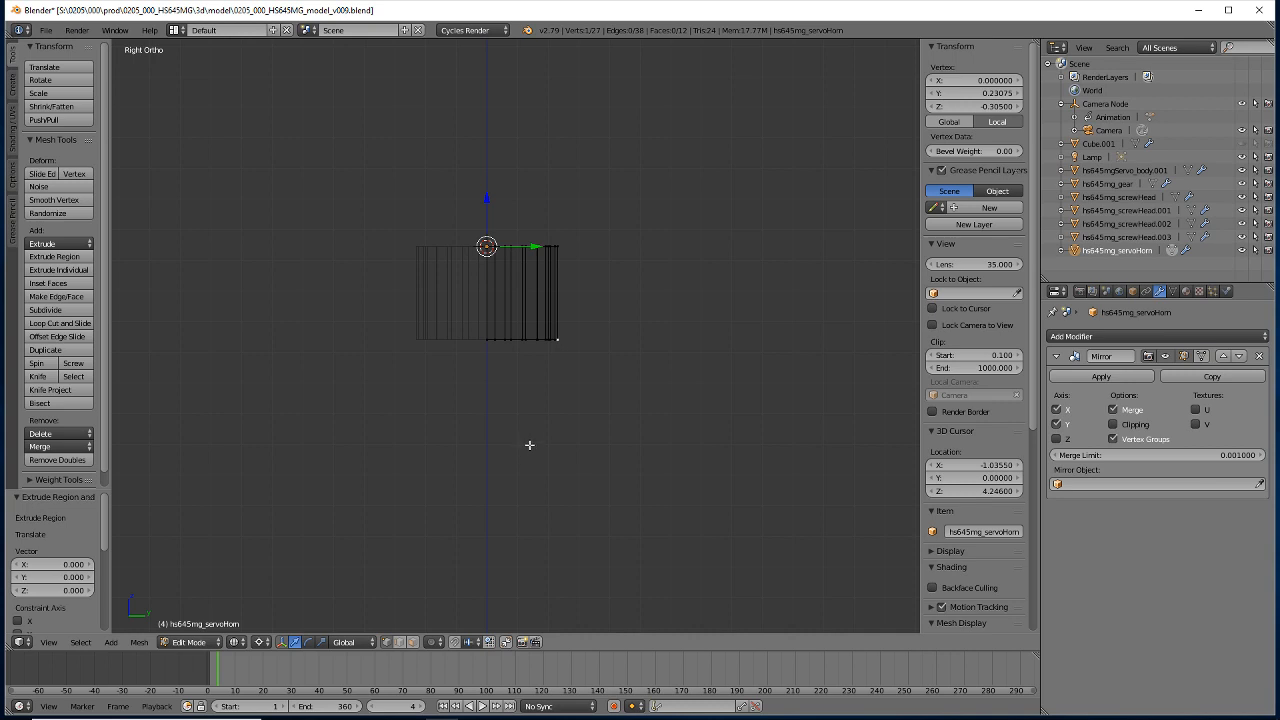
{"action": "key", "text": "s"}
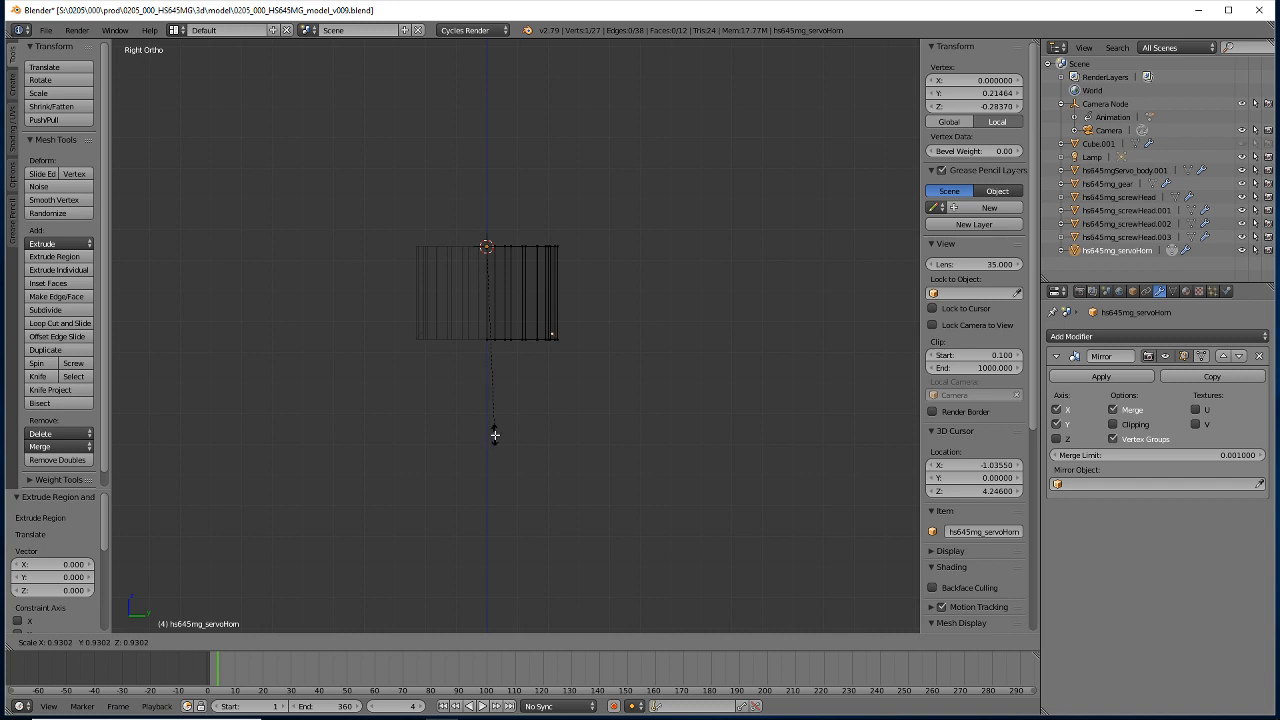
{"action": "key", "text": "y"}
{"action": "key", "text": "0"}
{"action": "key", "text": "Return"}
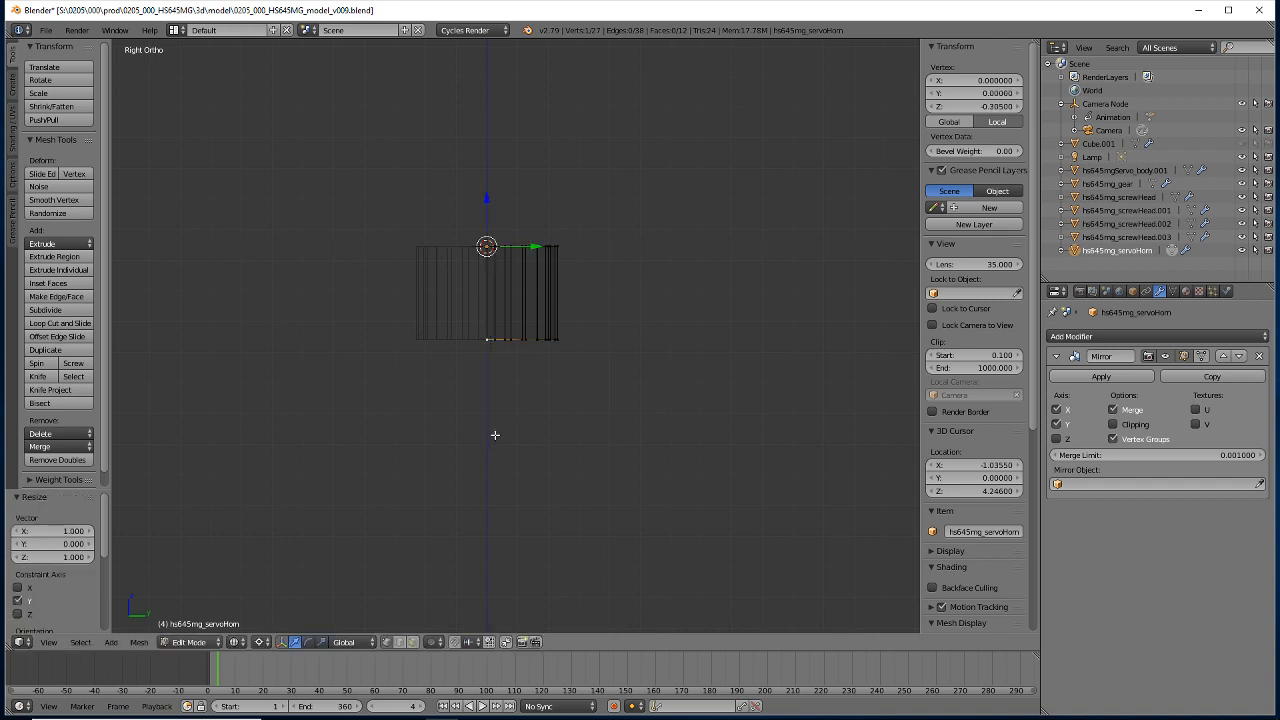
Move the new center rim vertex outward by 0.4405 along Y.
{"action": "key", "text": "g"}
{"action": "key", "text": "y"}
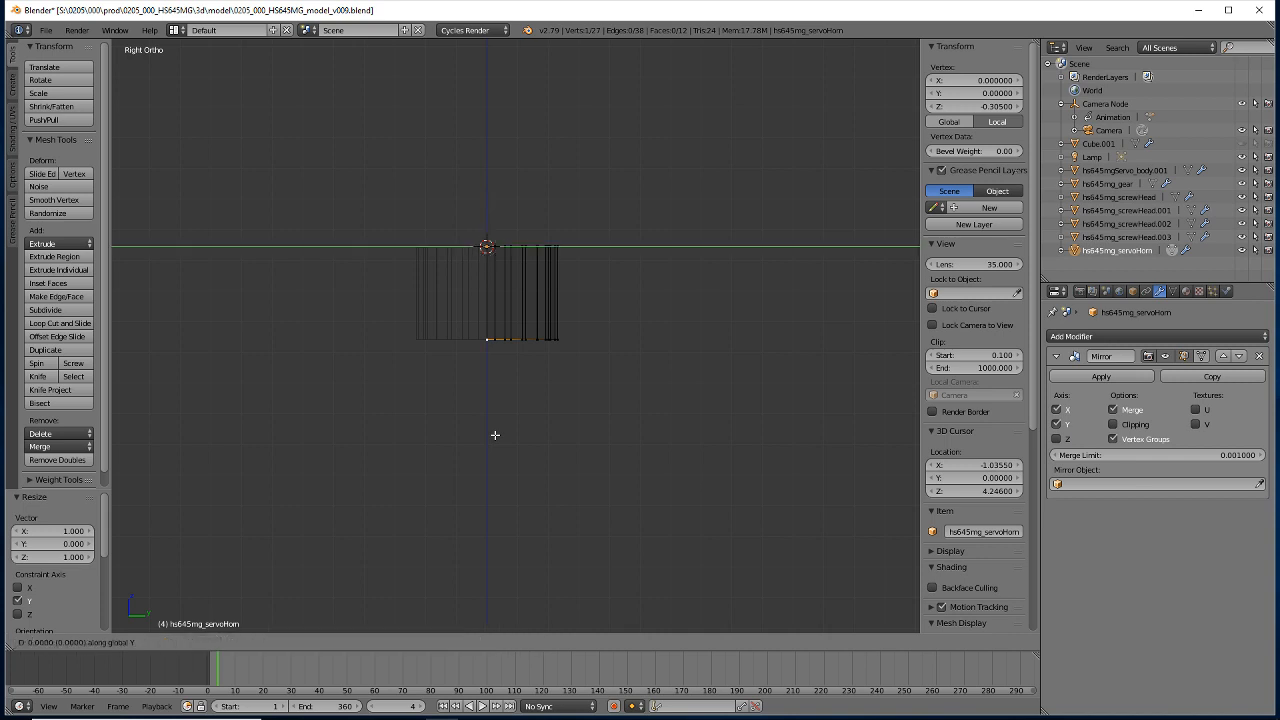
{"action": "key", "text": "minus"}
{"action": "type", "text": "4405"}
{"action": "key", "text": "Return"}
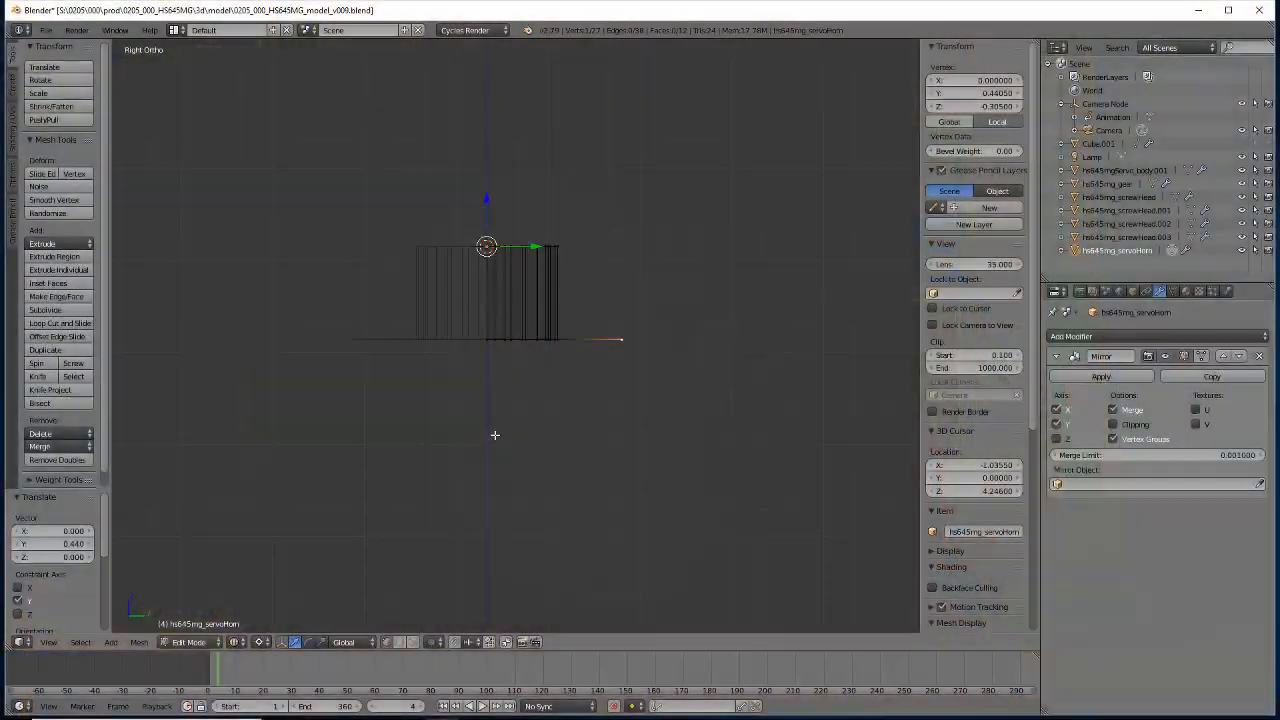
Extrude the vertex in place and raise the new vertex by 0.246 along Z.
{"action": "key", "text": "e"}
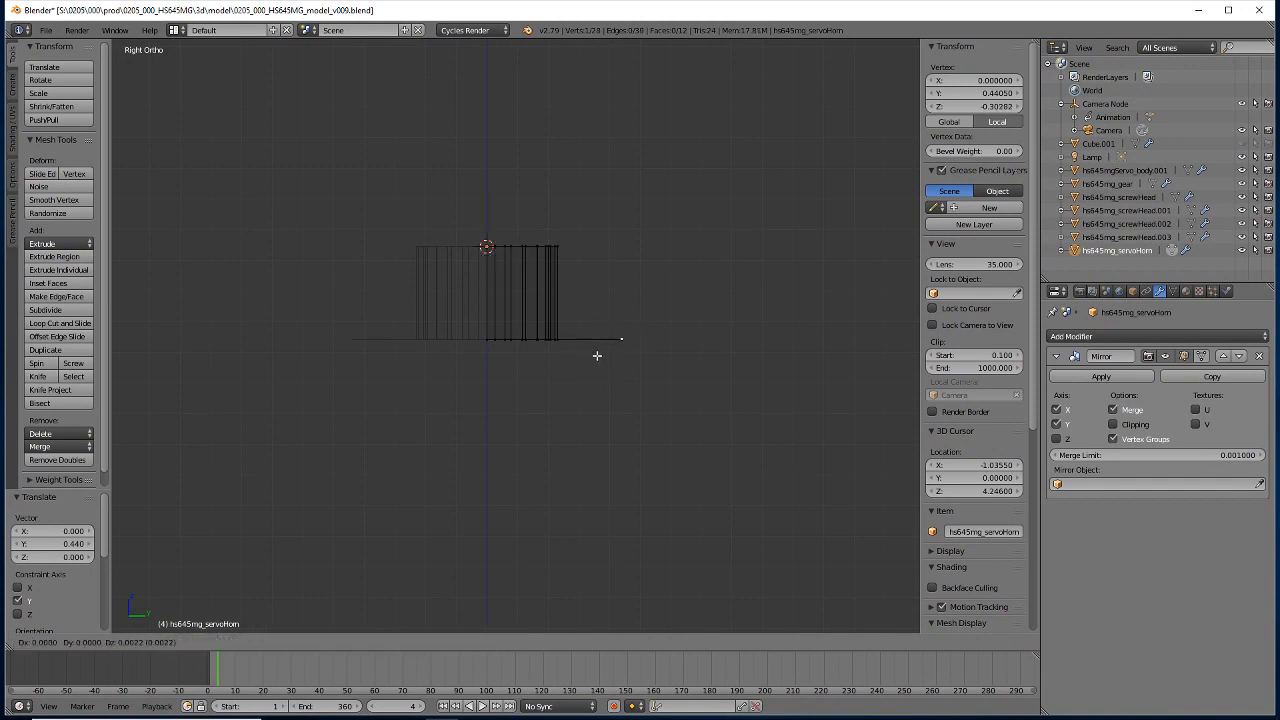
{"action": "right_click", "coordinate": [605, 438]}
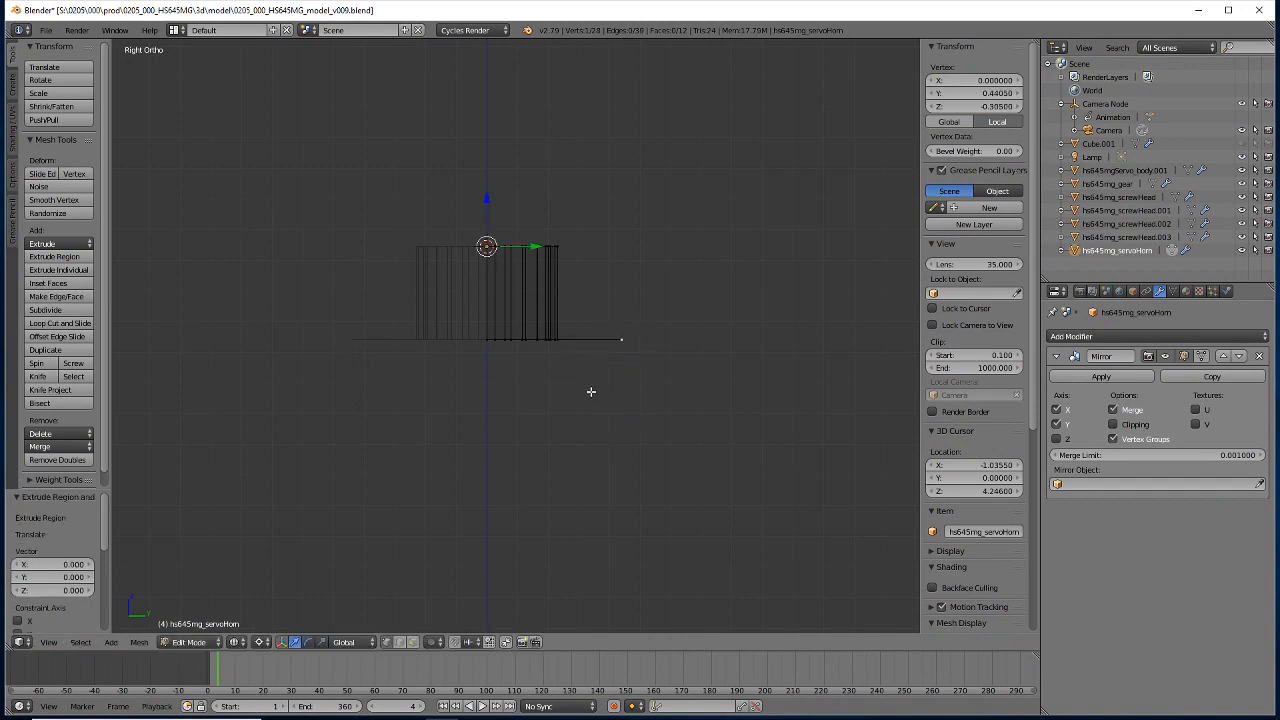
{"action": "key", "text": "g"}
{"action": "key", "text": "z"}
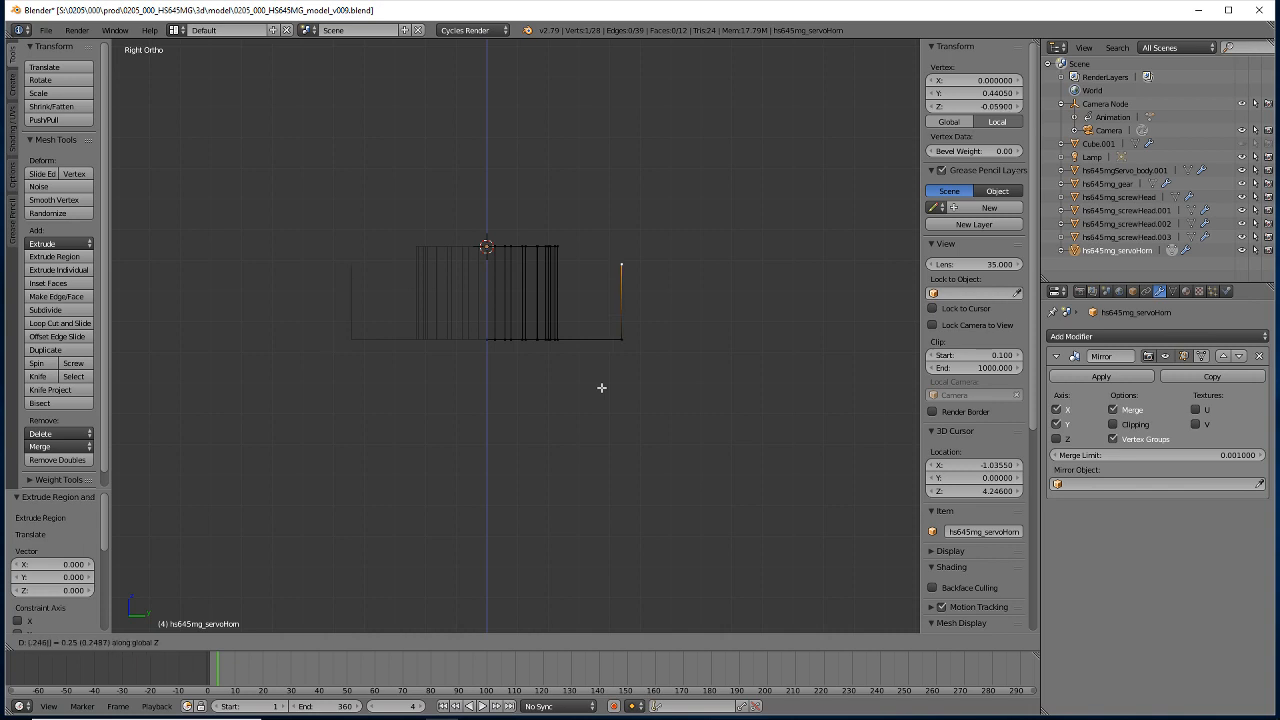
{"action": "left_click", "coordinate": [601, 387]}
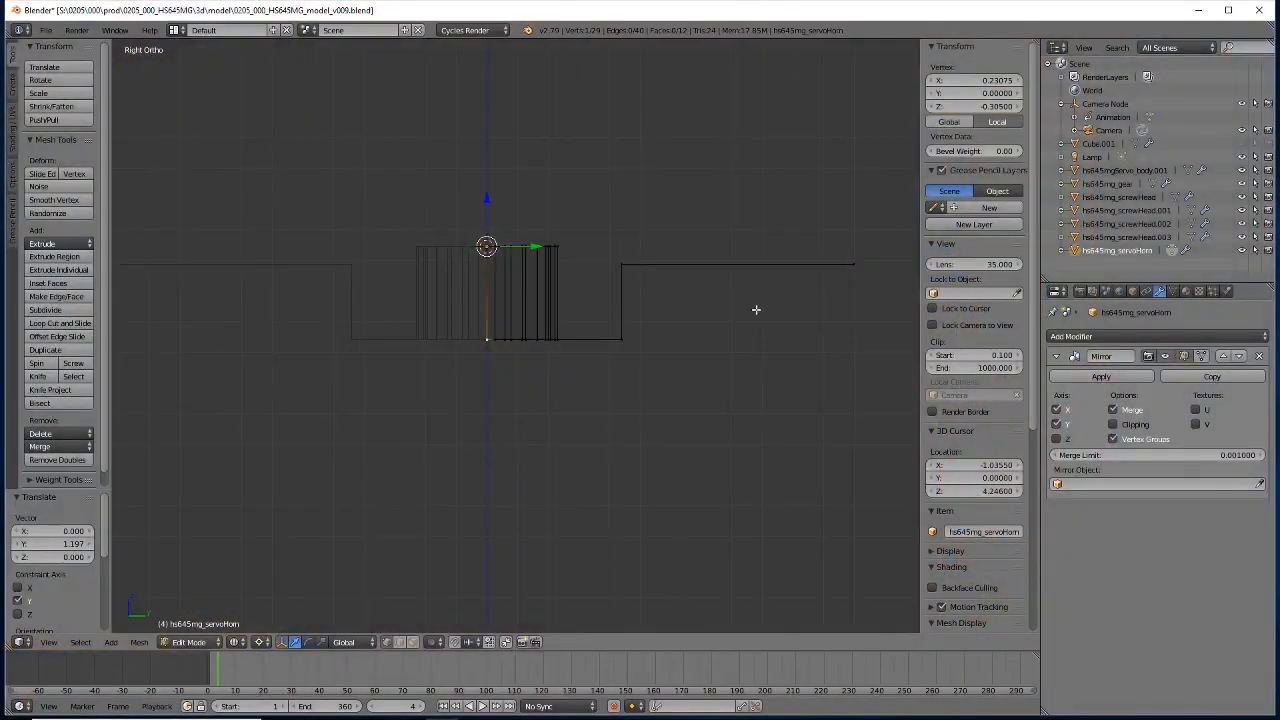
Extrude the arm's outermost vertex in place, and snap the 3D cursor to the center vertex of the bottom rim.
{"action": "right_click", "coordinate": [853, 268]}
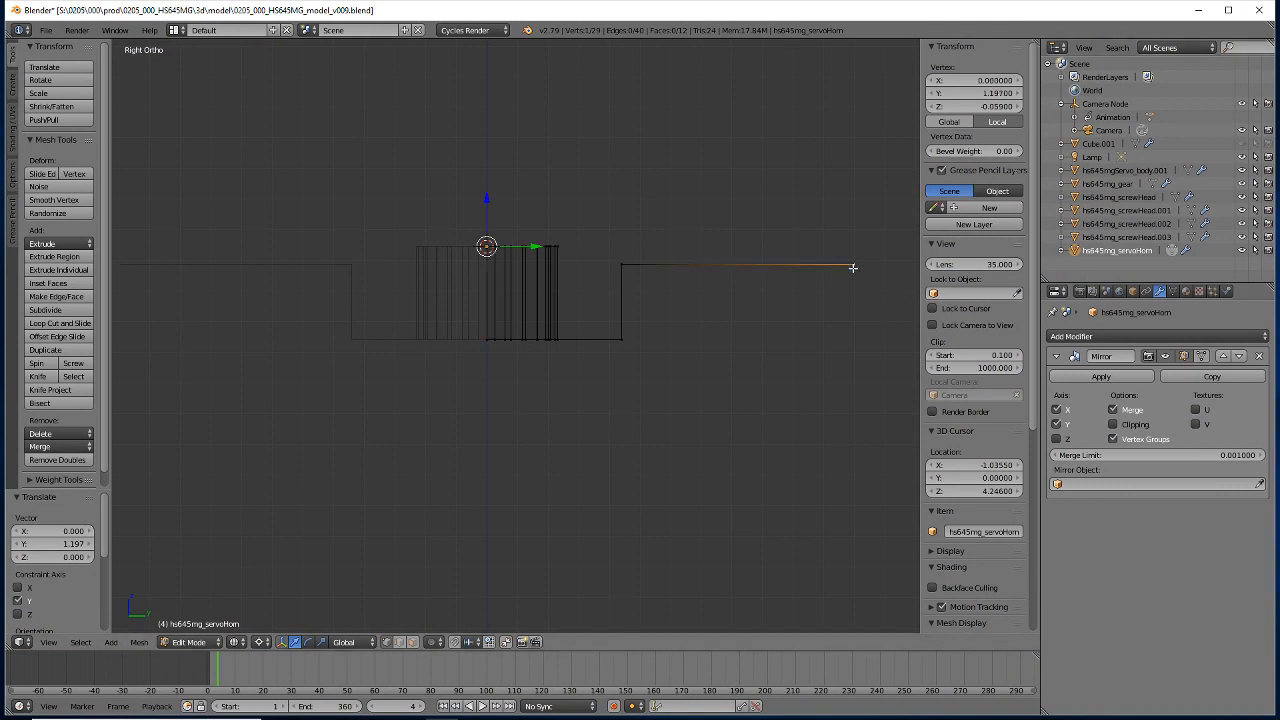
{"action": "key", "text": "e"}
{"action": "right_click", "coordinate": [172, 277]}
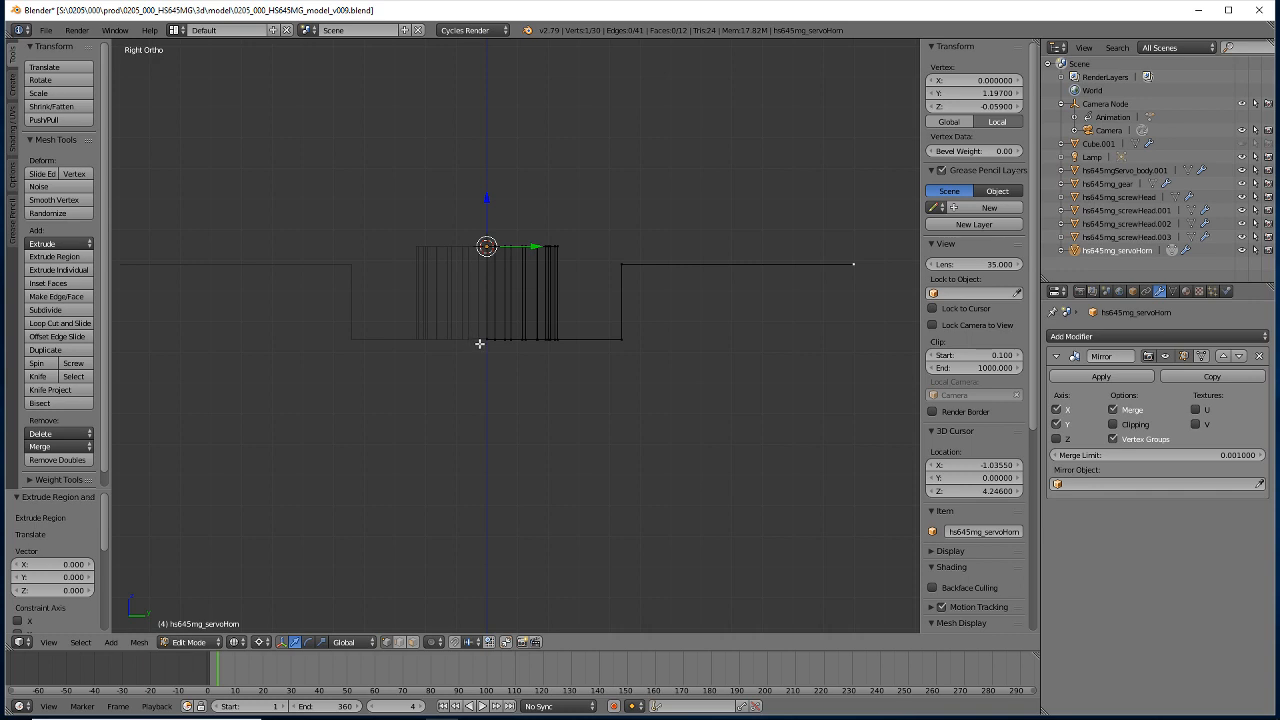
{"action": "key", "text": "shift+s"}
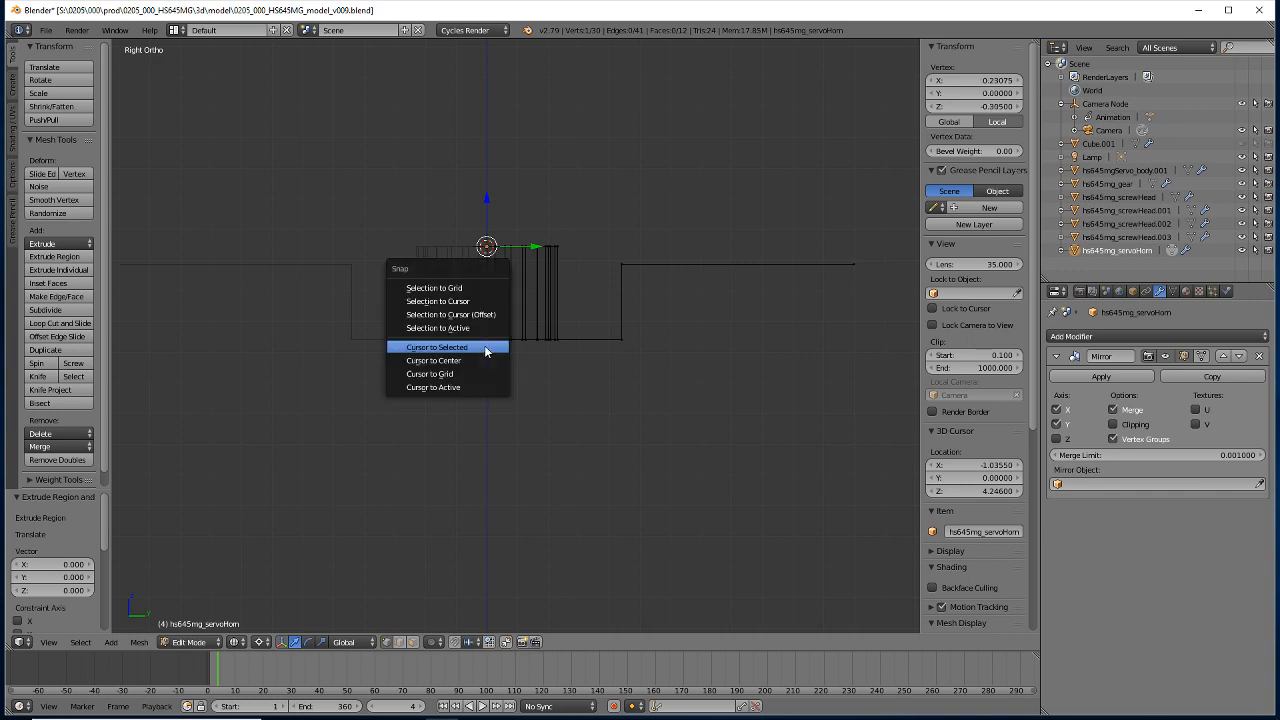
{"action": "left_click", "coordinate": [485, 346]}
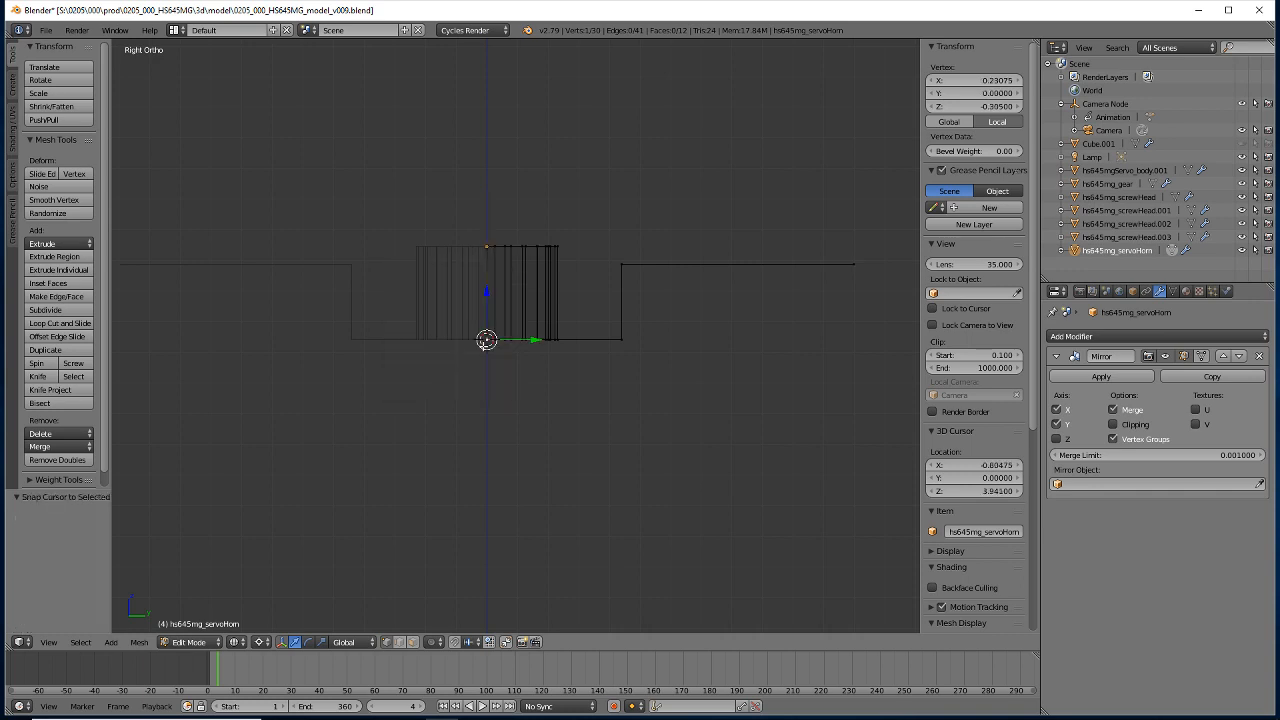
Bring the extruded outer vertex down to the 3D cursor's height by scaling Z to 0.
{"action": "right_click", "coordinate": [854, 268]}
{"action": "key", "text": "g"}
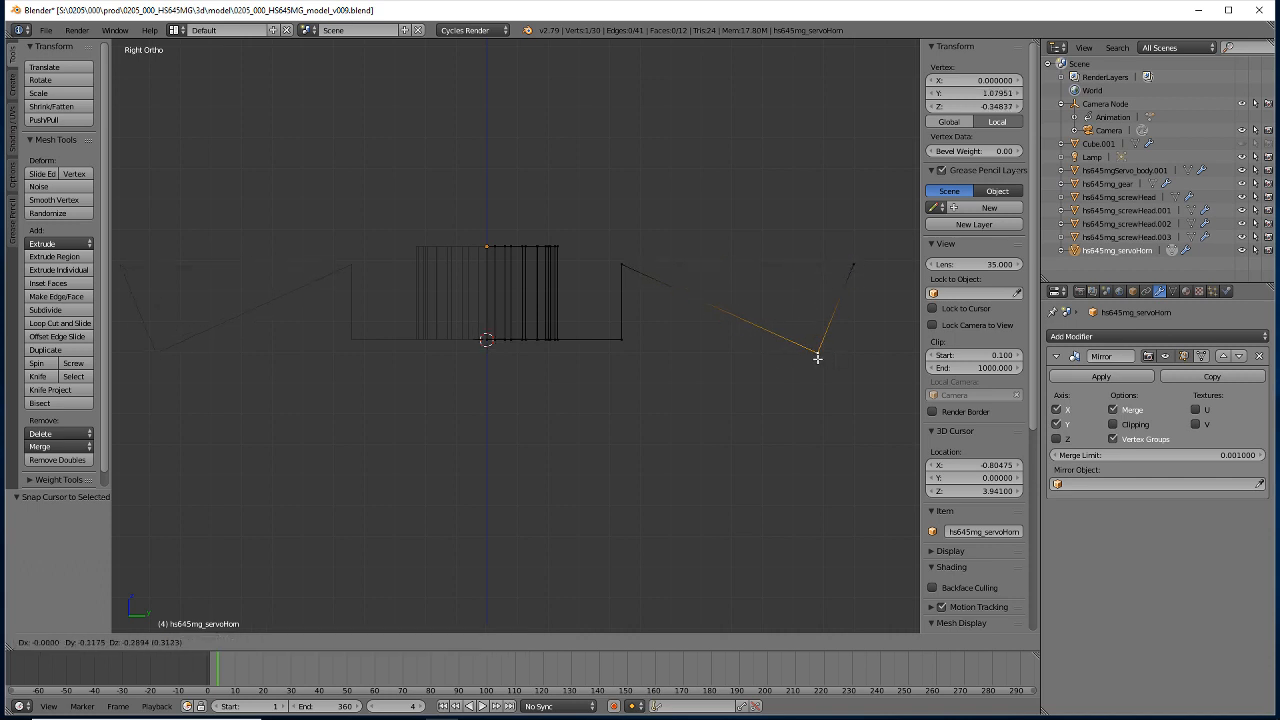
{"action": "right_click", "coordinate": [817, 355]}
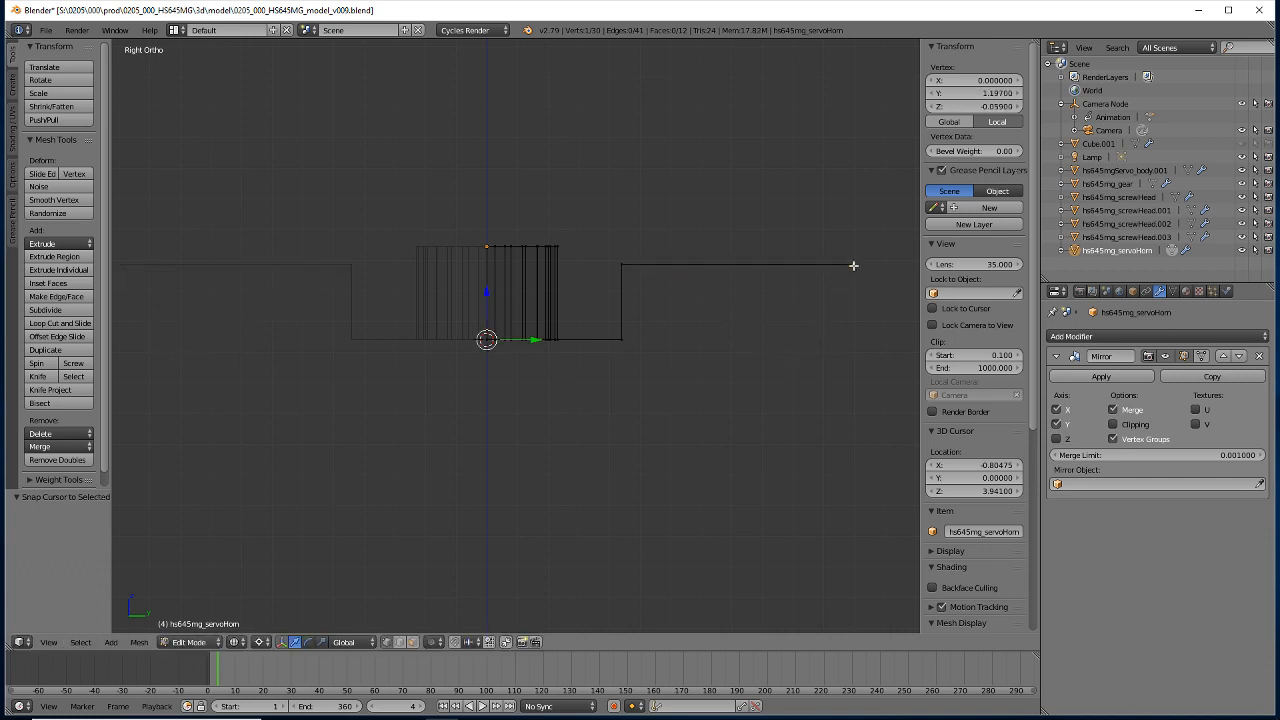
{"action": "key", "text": "s"}
{"action": "key", "text": "z"}
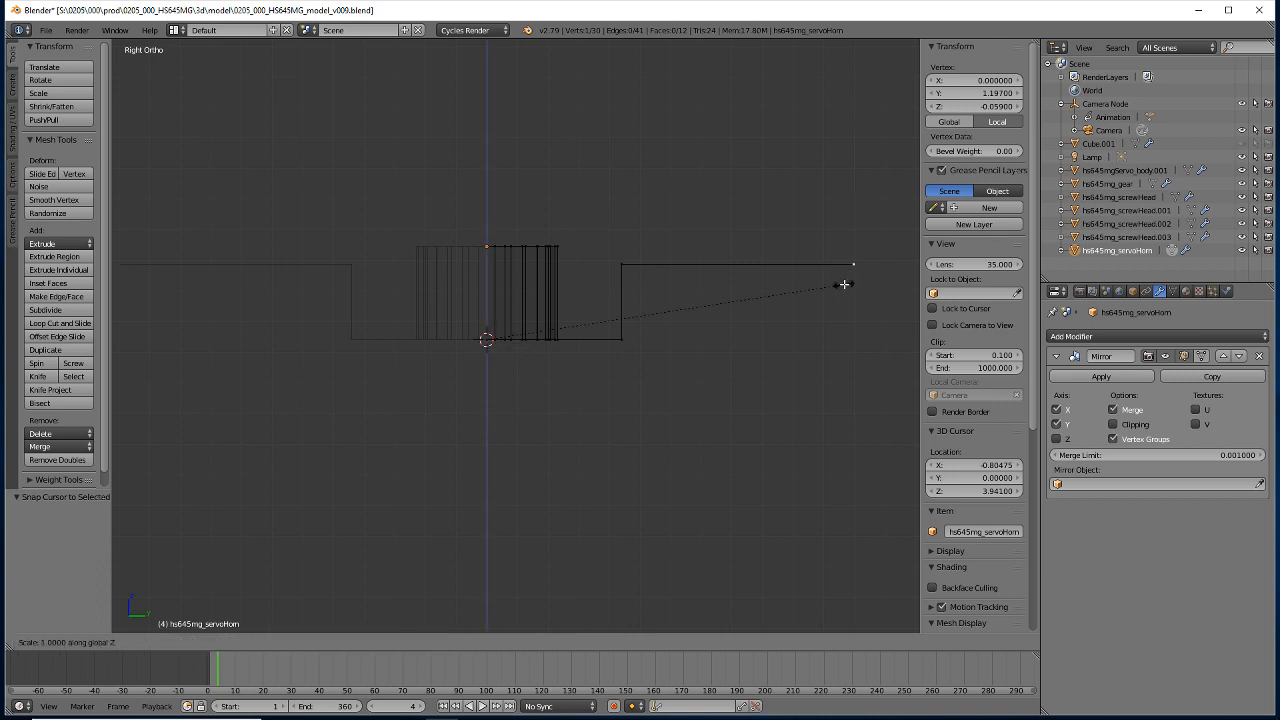
{"action": "key", "text": "Return"}
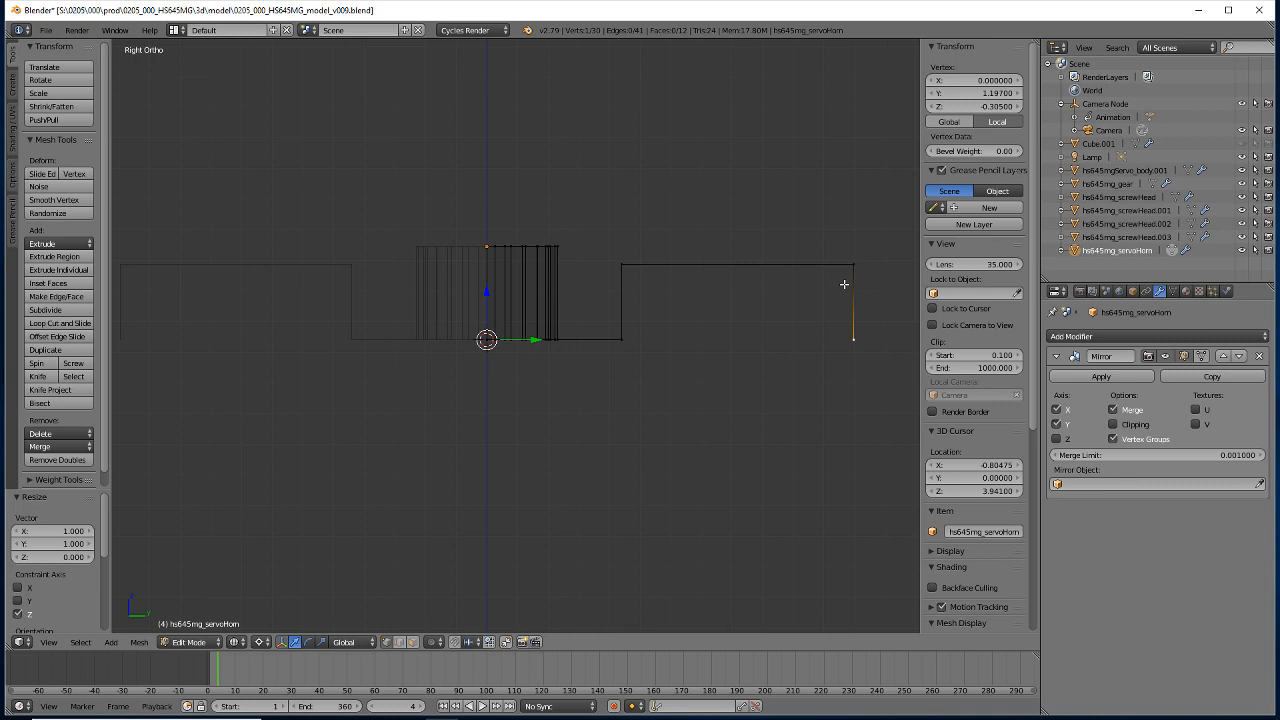
Try to move the outer vertex by 4.98 along Z, and undo that move.
{"action": "type", "text": "g"}
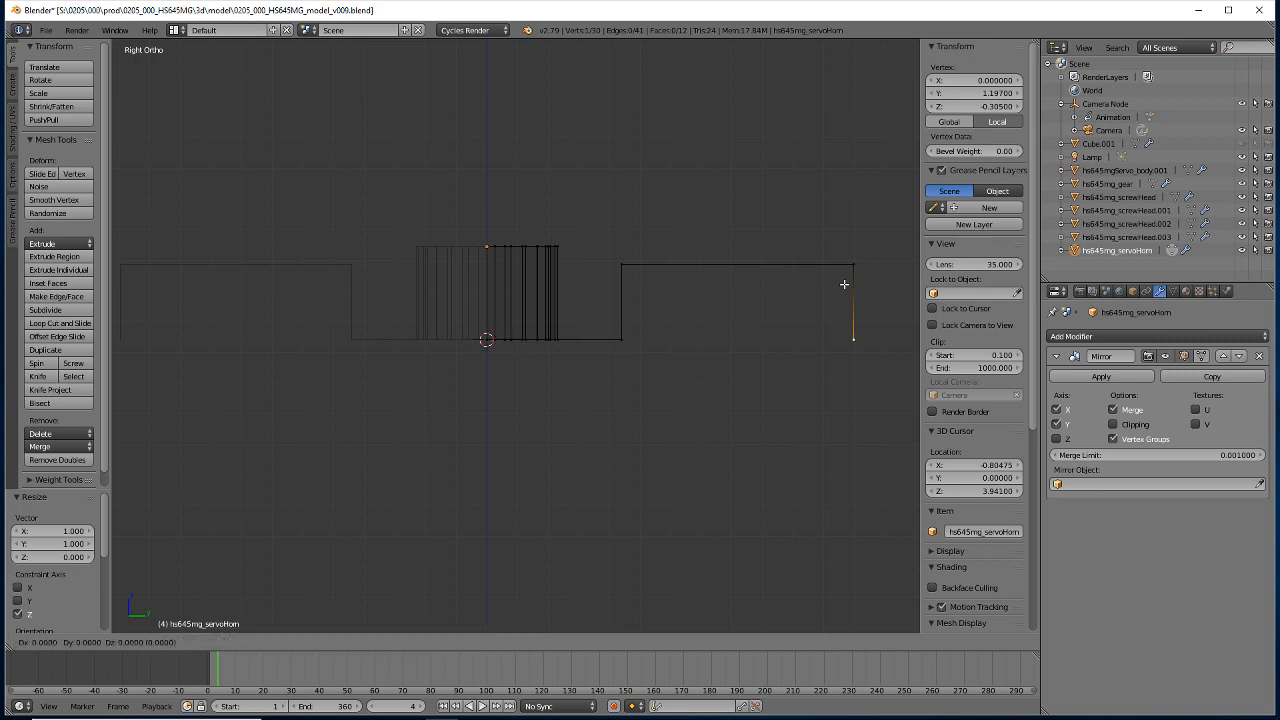
{"action": "type", "text": "z4.98"}
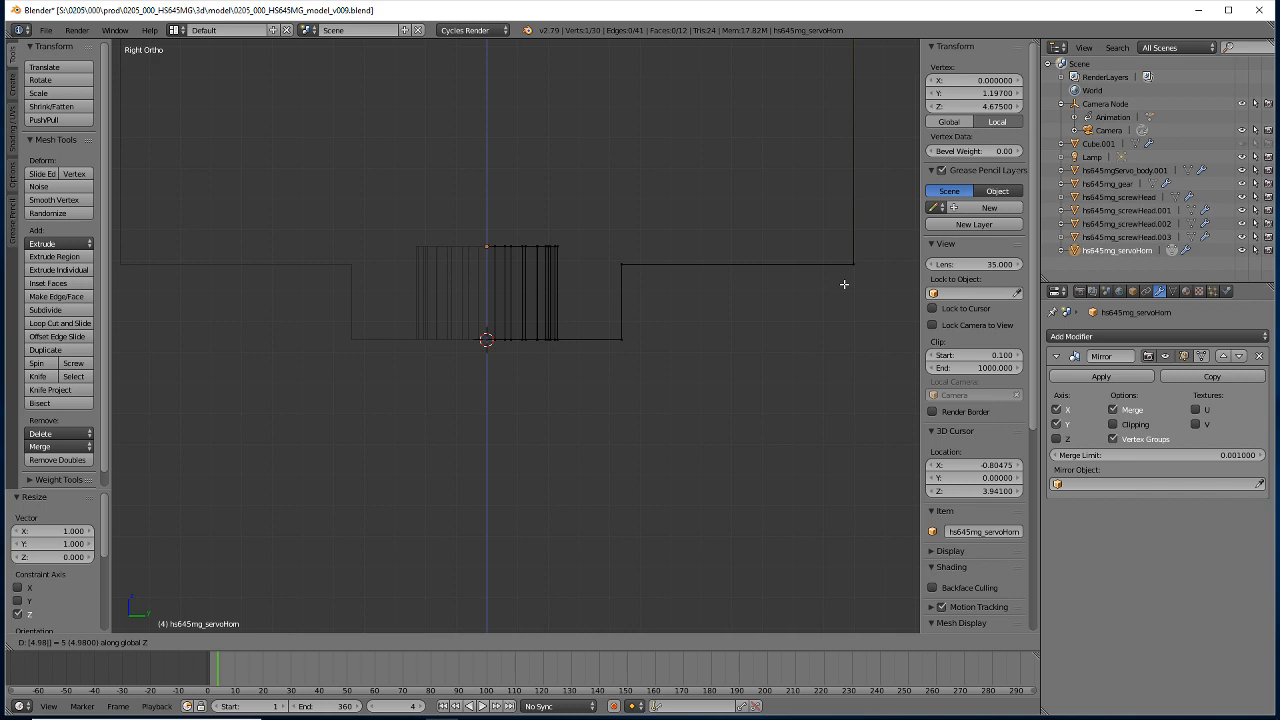
{"action": "key", "text": "Return"}
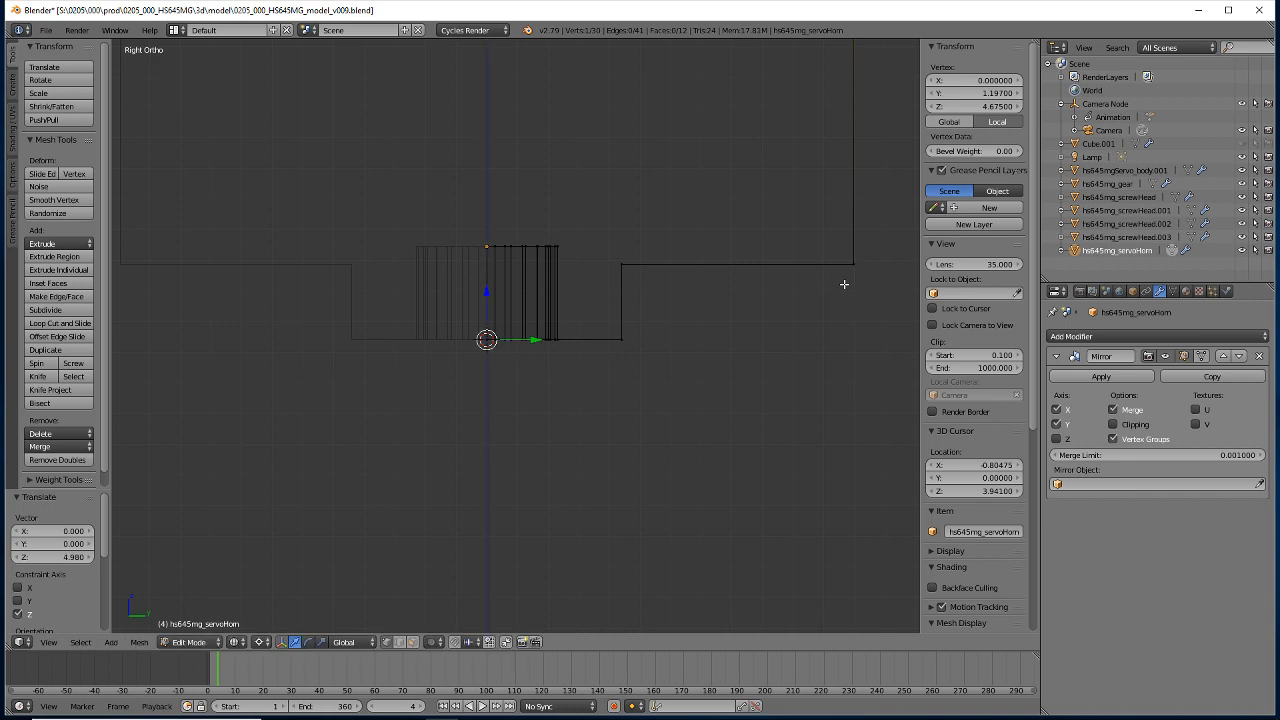
{"action": "key", "text": "ctrl+z"}
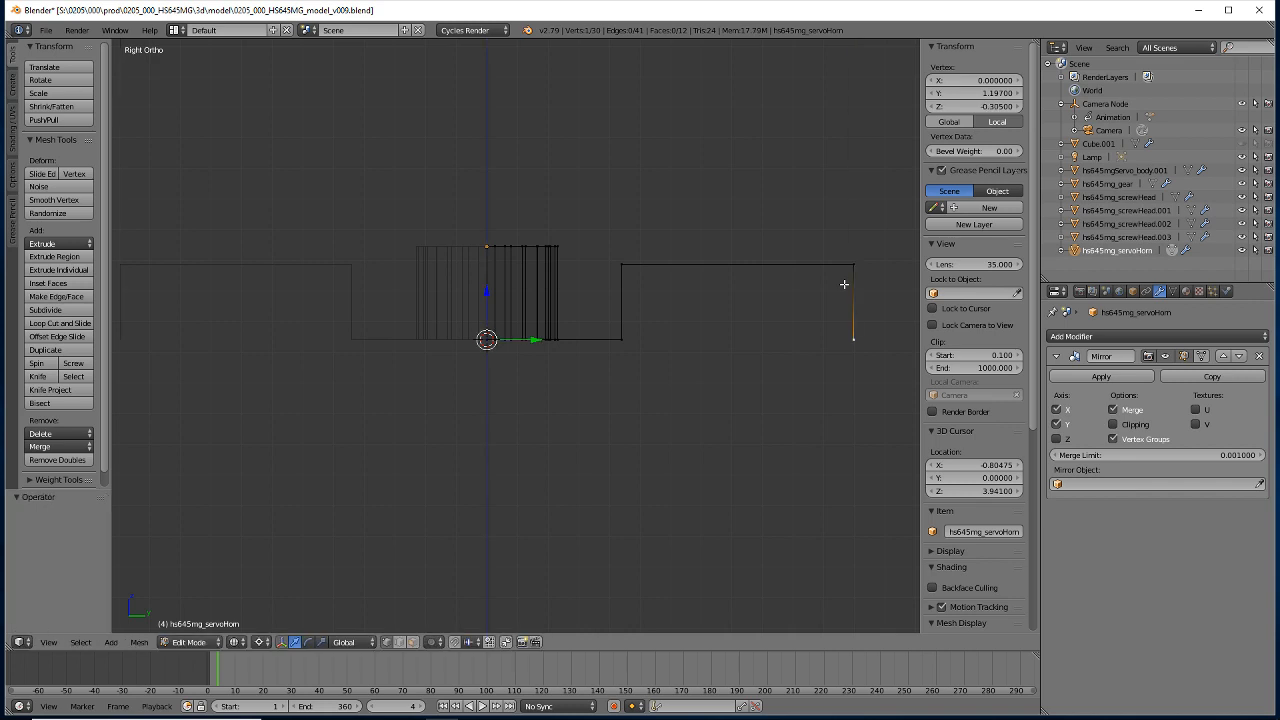
Move the outer vertex up by 0.498 along Z.
{"action": "type", "text": "gz"}
{"action": "type", "text": ".498"}
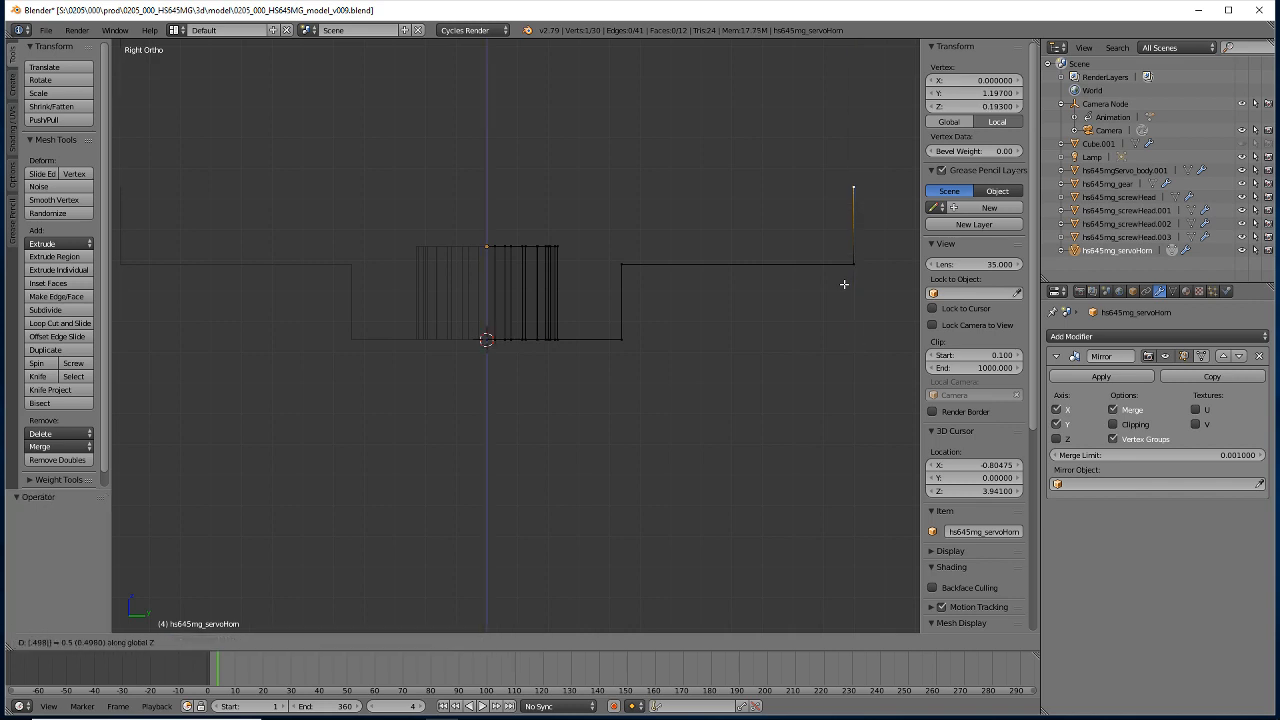
{"action": "key", "text": "Return"}
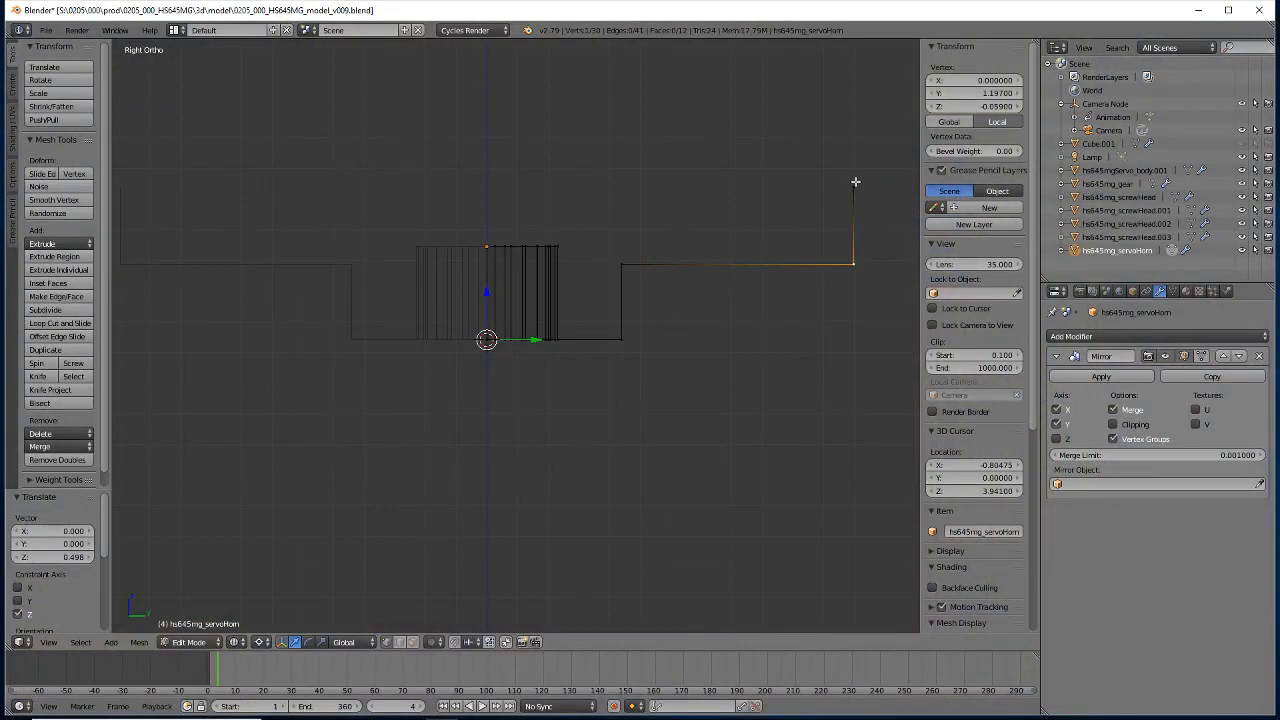
Add one loop cut vertex to the vertical edge at the arm's outer end.
{"action": "right_click", "coordinate": [855, 183]}
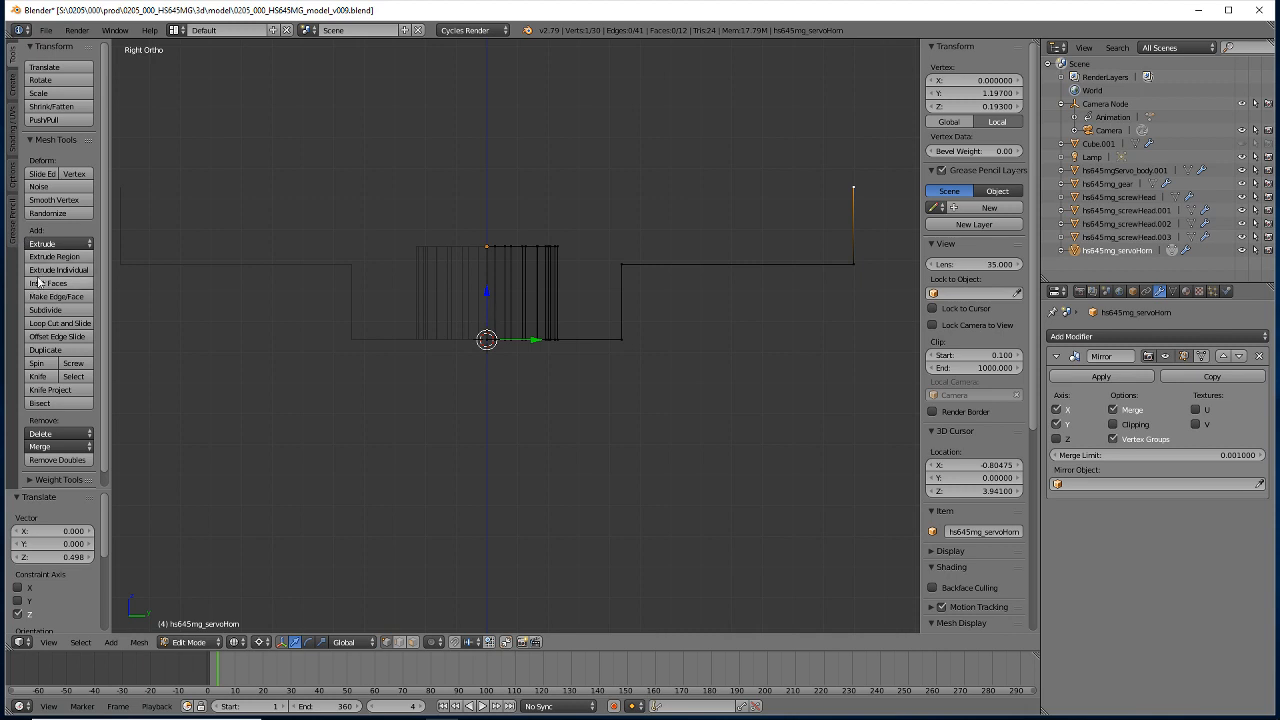
{"action": "left_click", "coordinate": [45, 323]}
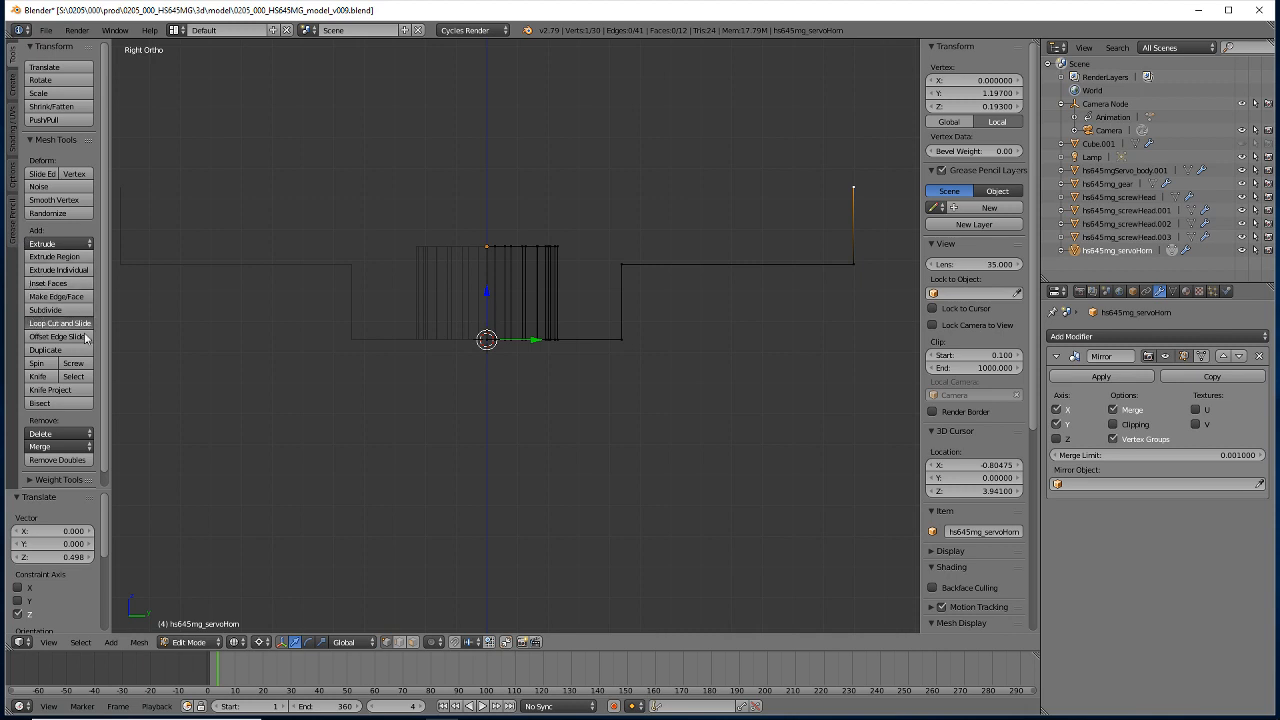
{"action": "left_click", "coordinate": [854, 231]}
{"action": "left_click", "coordinate": [775, 238]}
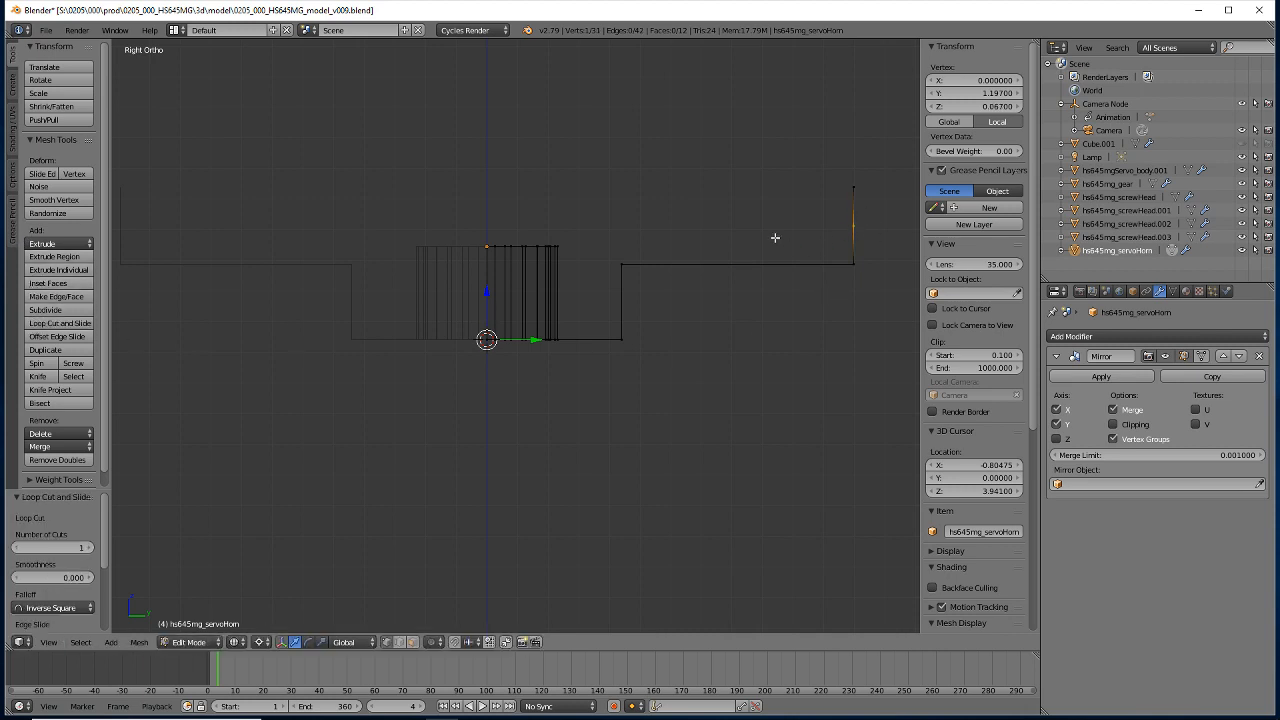
Snap the 3D cursor to the arm's outer corner vertex and collapse the loop cut vertex onto it with a scale of 0.
{"action": "right_click", "coordinate": [852, 267]}
{"action": "key", "text": "shift+s"}
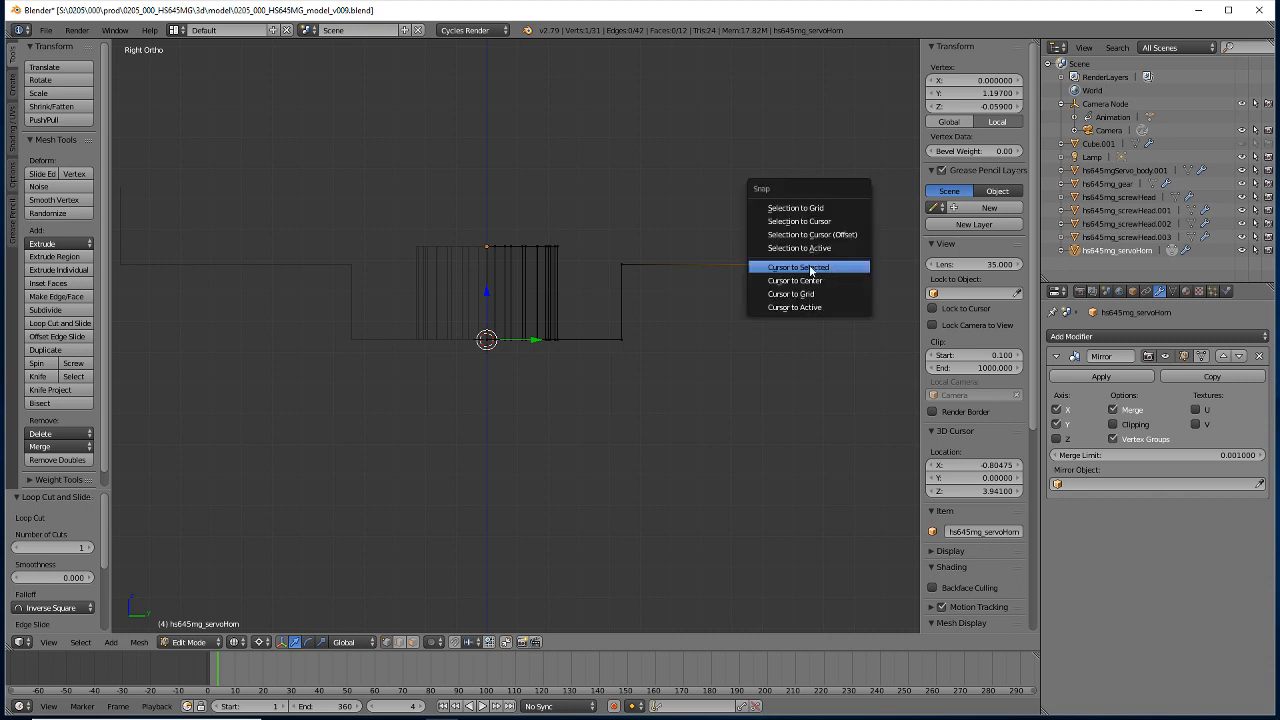
{"action": "left_click", "coordinate": [788, 267]}
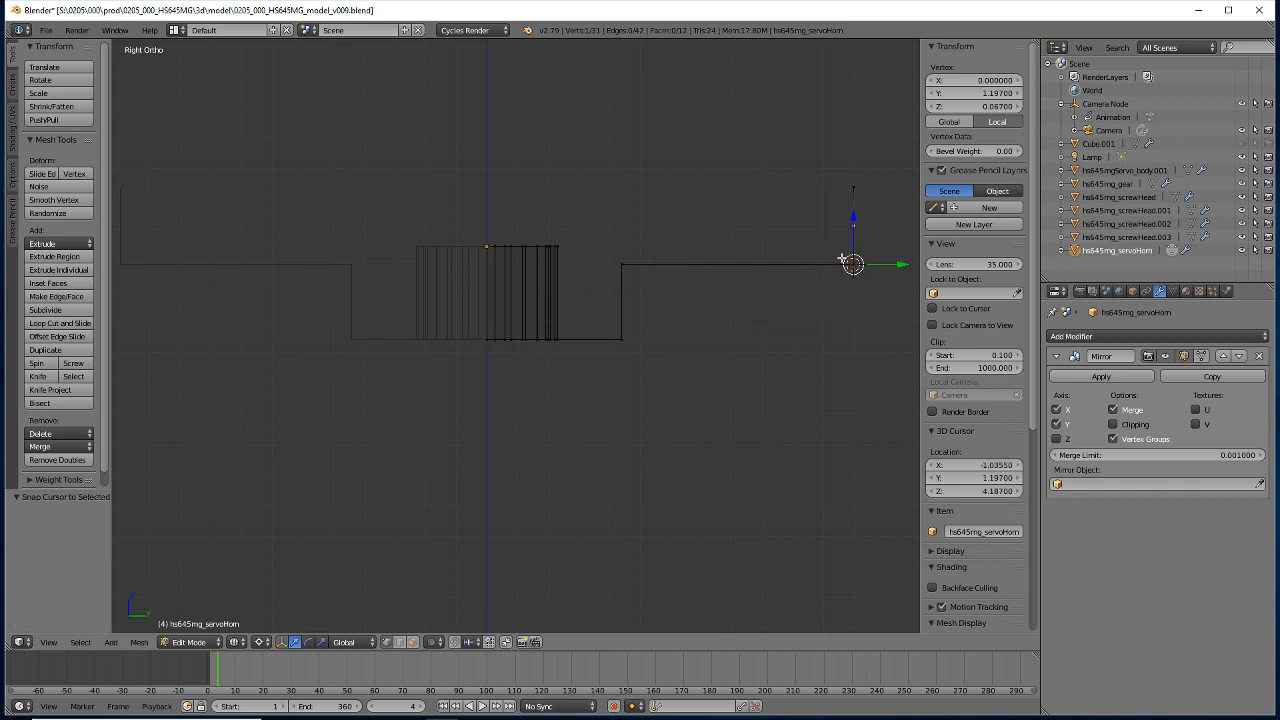
{"action": "key", "text": "s"}
{"action": "key", "text": "0"}
{"action": "key", "text": "Return"}
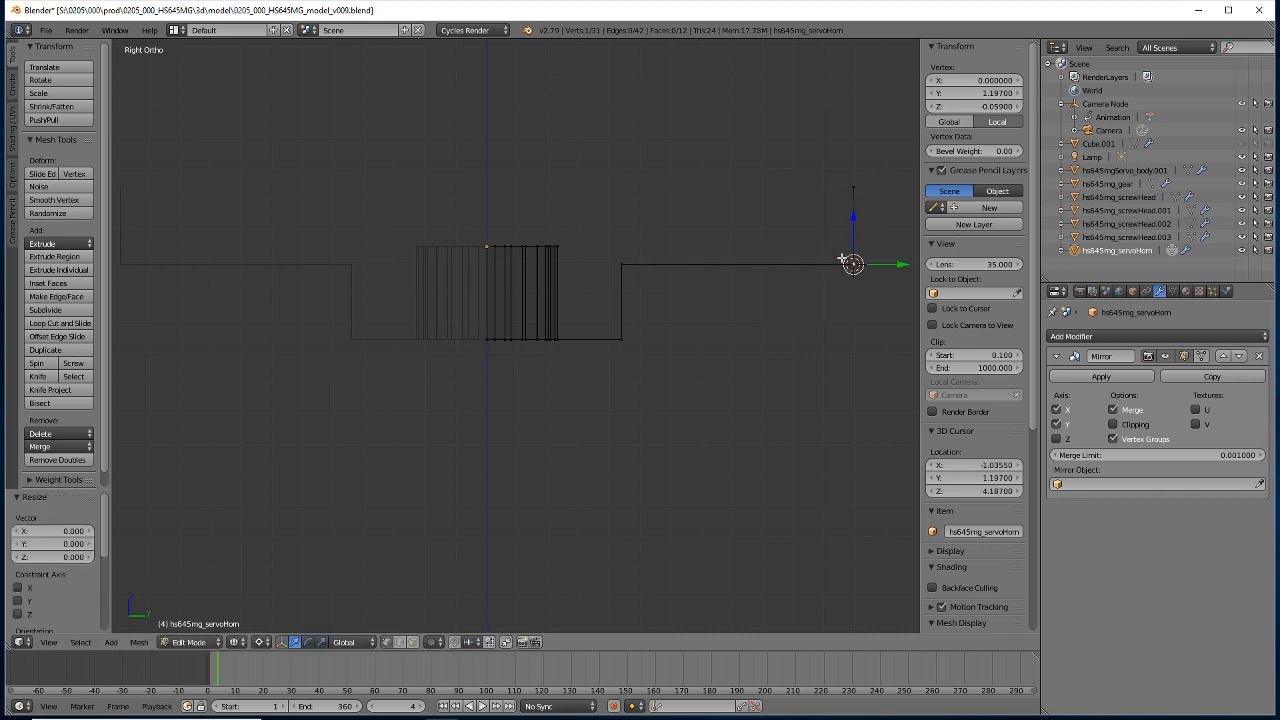
Try to move the loop cut vertex by 1.98 along Z, and undo that move.
{"action": "type", "text": "gz"}
{"action": "type", "text": "1."}
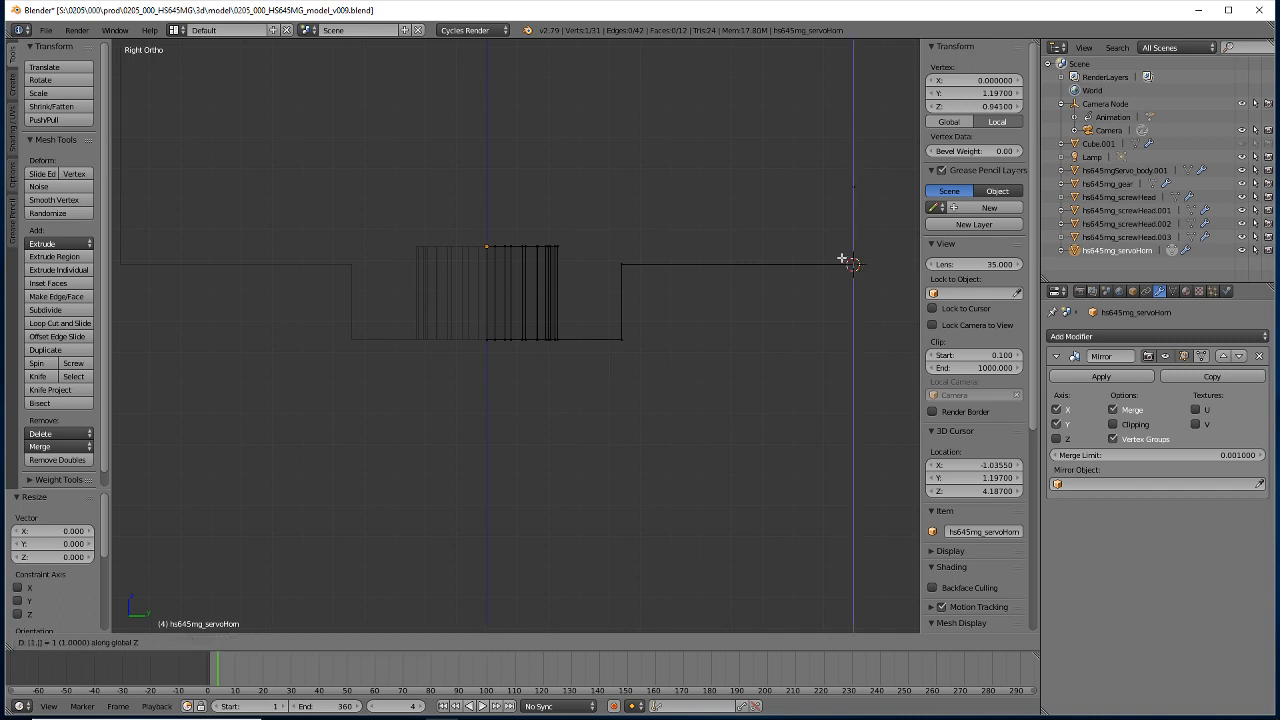
{"action": "type", "text": "98"}
{"action": "key", "text": "Return"}
{"action": "key", "text": "ctrl+z"}
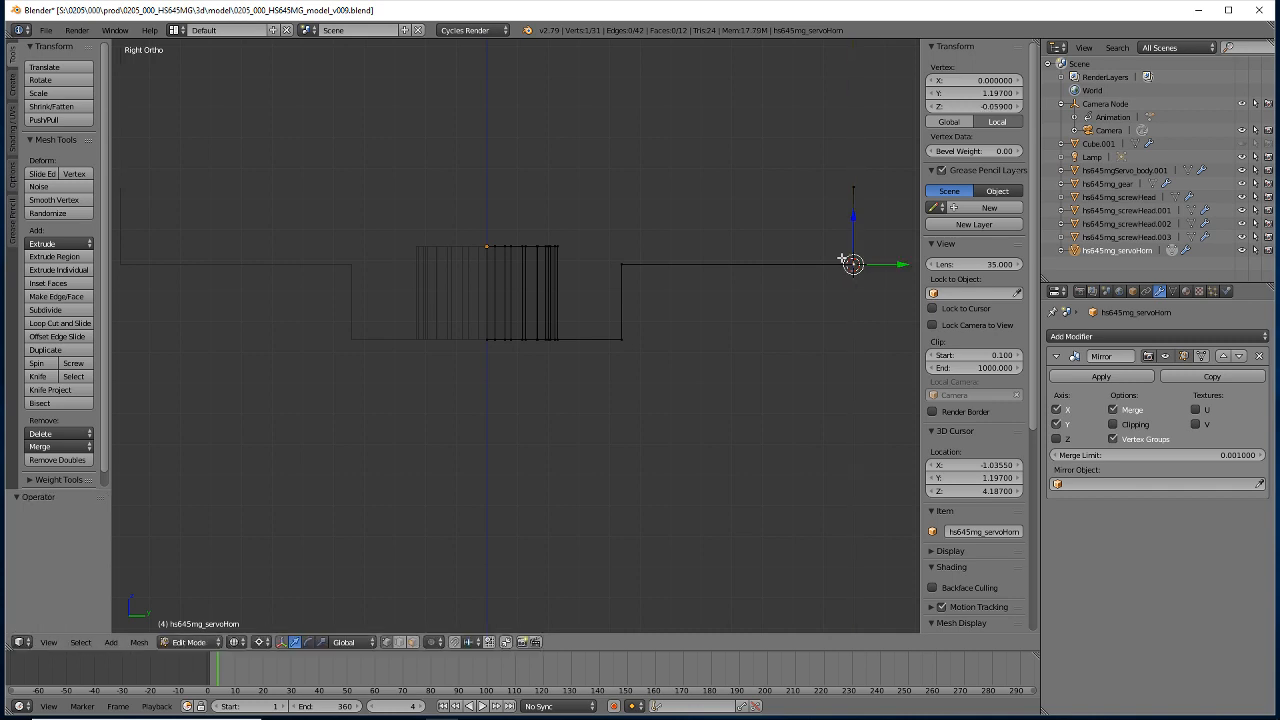
Move the loop cut vertex up by 0.198 along Z from the arm's outer corner.
{"action": "type", "text": "gz"}
{"action": "type", "text": ".19"}
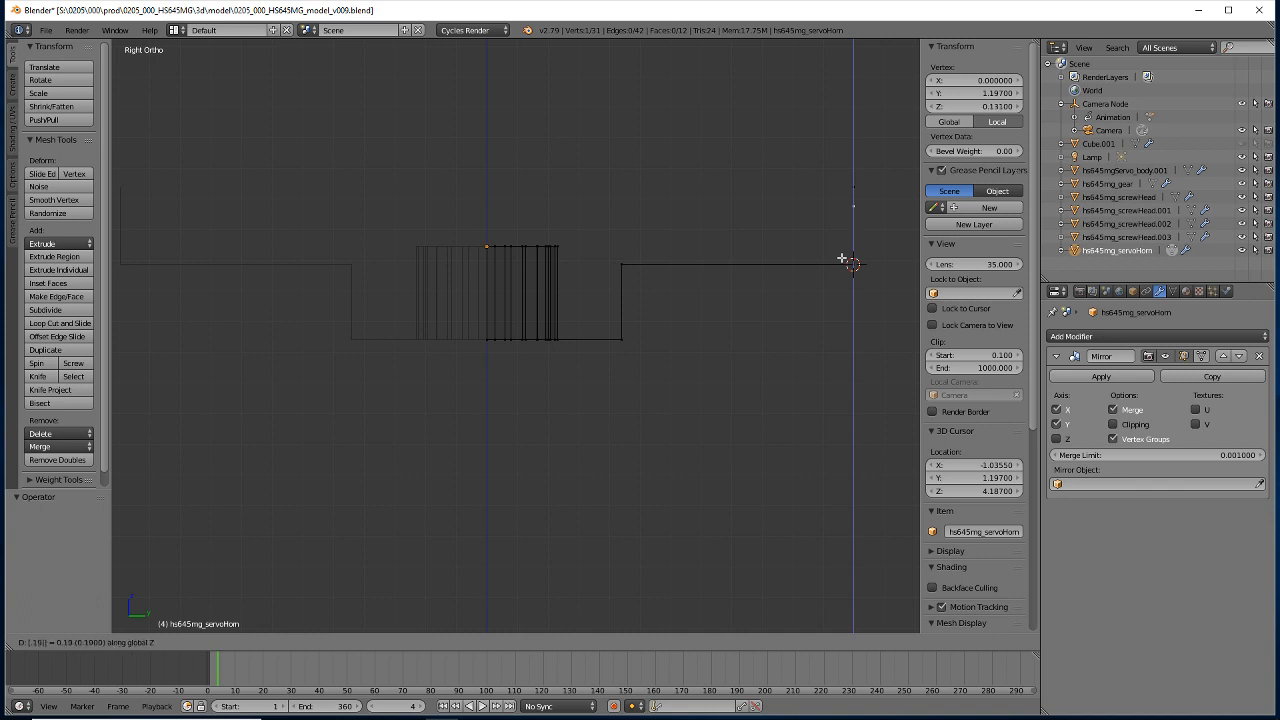
{"action": "type", "text": "8"}
{"action": "key", "text": "Return"}
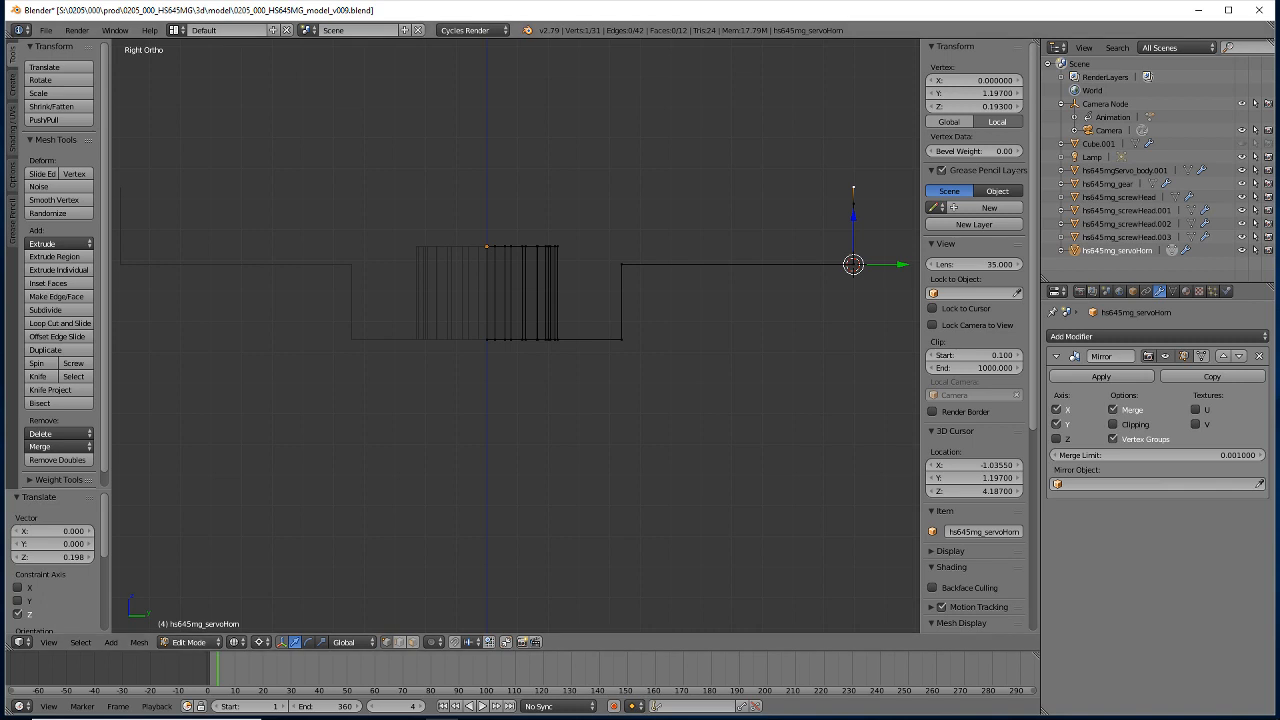
Calculate 7.45 / 2 in Calculator and move its window out of the way.
{"action": "left_click_drag", "start_coordinate": [1279, 246], "coordinate": [615, 235]}
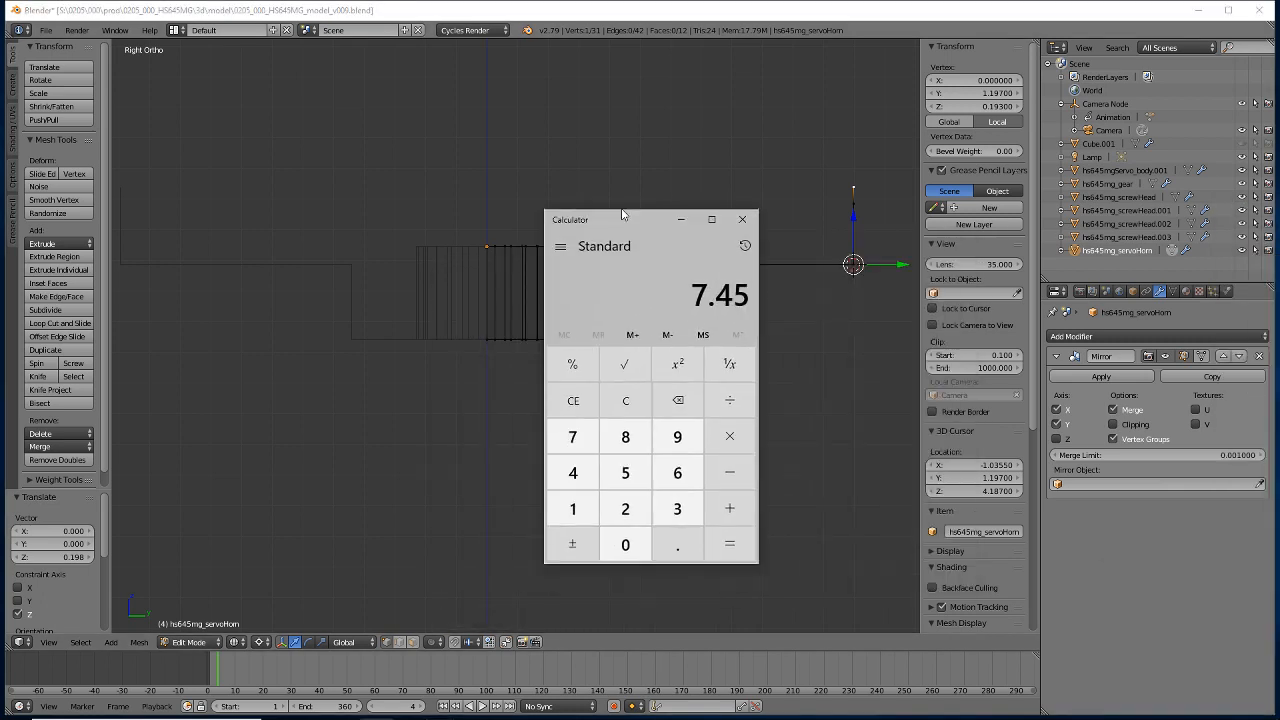
{"action": "left_click", "coordinate": [729, 543]}
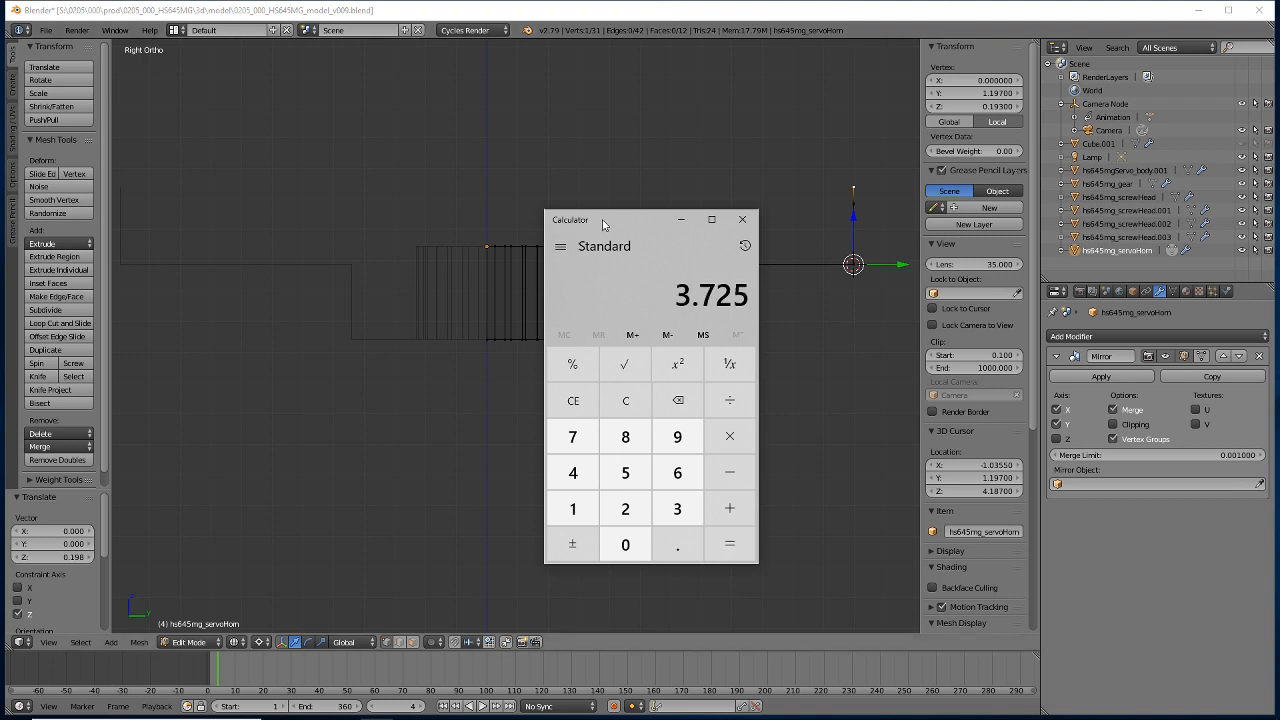
{"action": "left_click_drag", "start_coordinate": [603, 221], "coordinate": [1279, 440]}
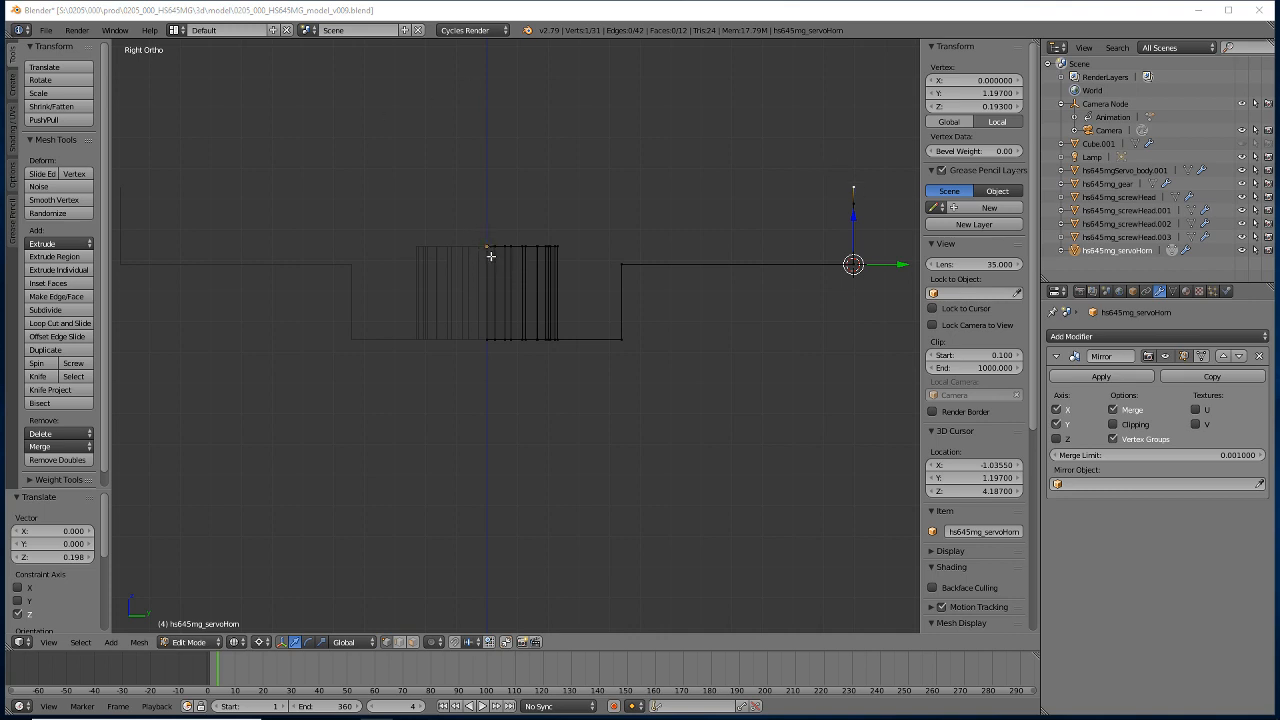
Place the 3D cursor near the center axis, level with the top of the arm's outer vertical edge, and leave Edit Mode.
{"action": "left_click", "coordinate": [480, 190]}
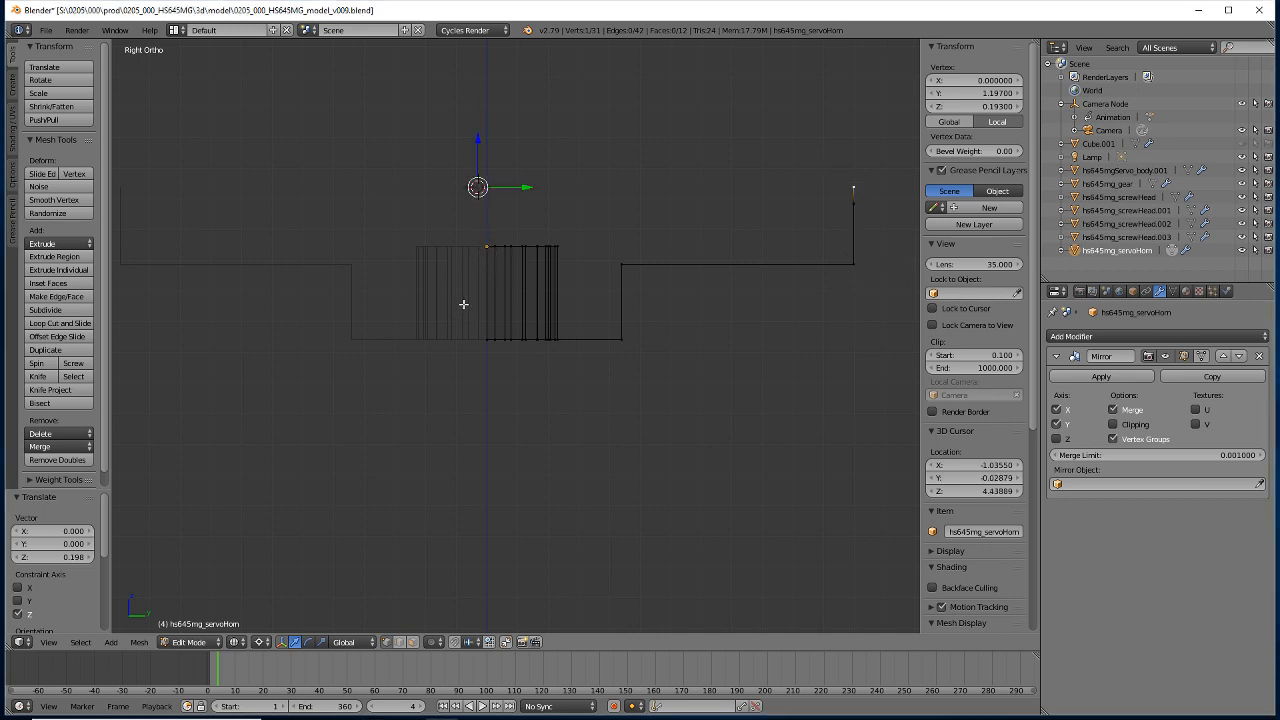
{"action": "key", "text": "Tab"}
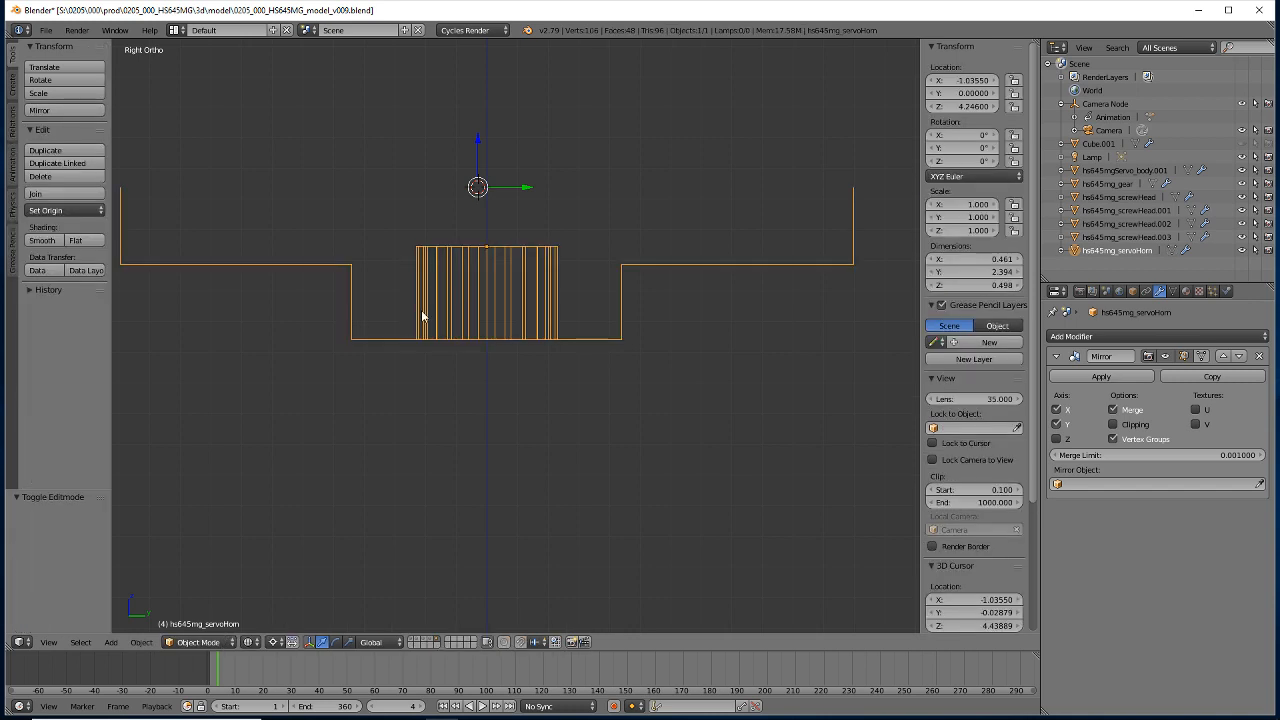
Snap the 3D cursor to the horn's origin and, in Edit Mode, bring the arm's top vertex onto the center axis by scaling it to 0 along Y.
{"action": "key", "text": "shift+s"}
{"action": "left_click", "coordinate": [365, 316]}
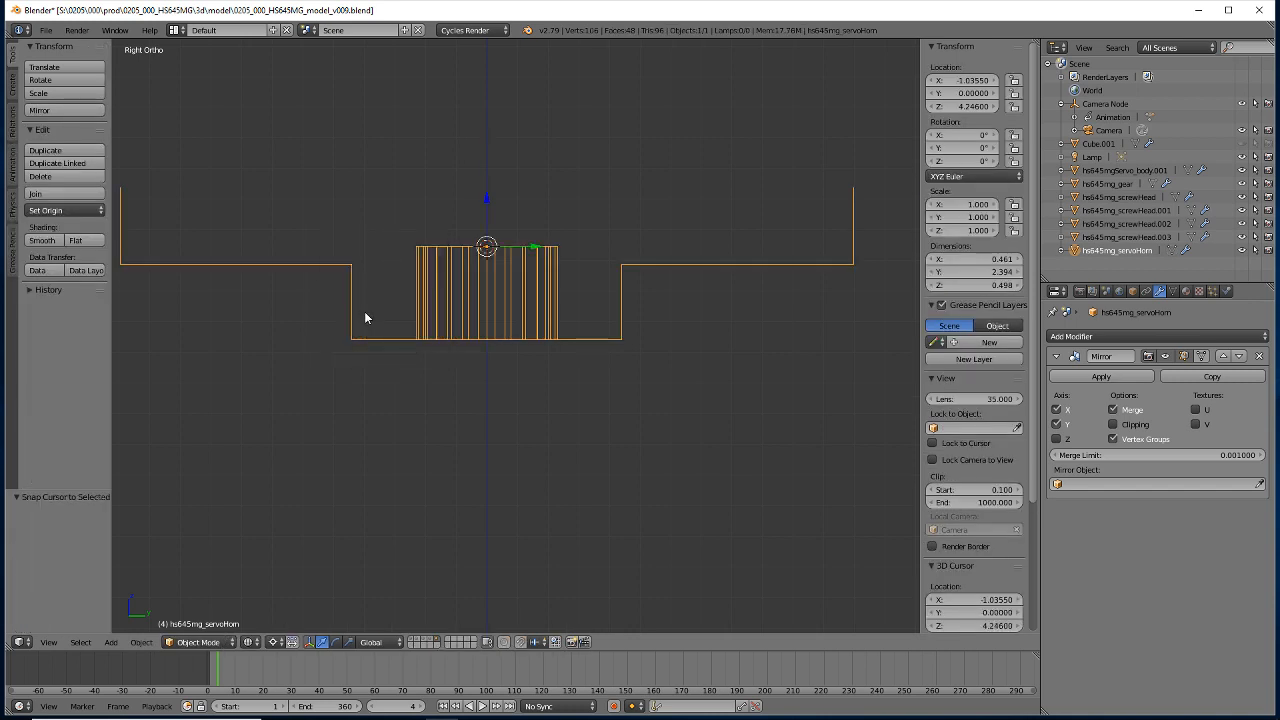
{"action": "key", "text": "Tab"}
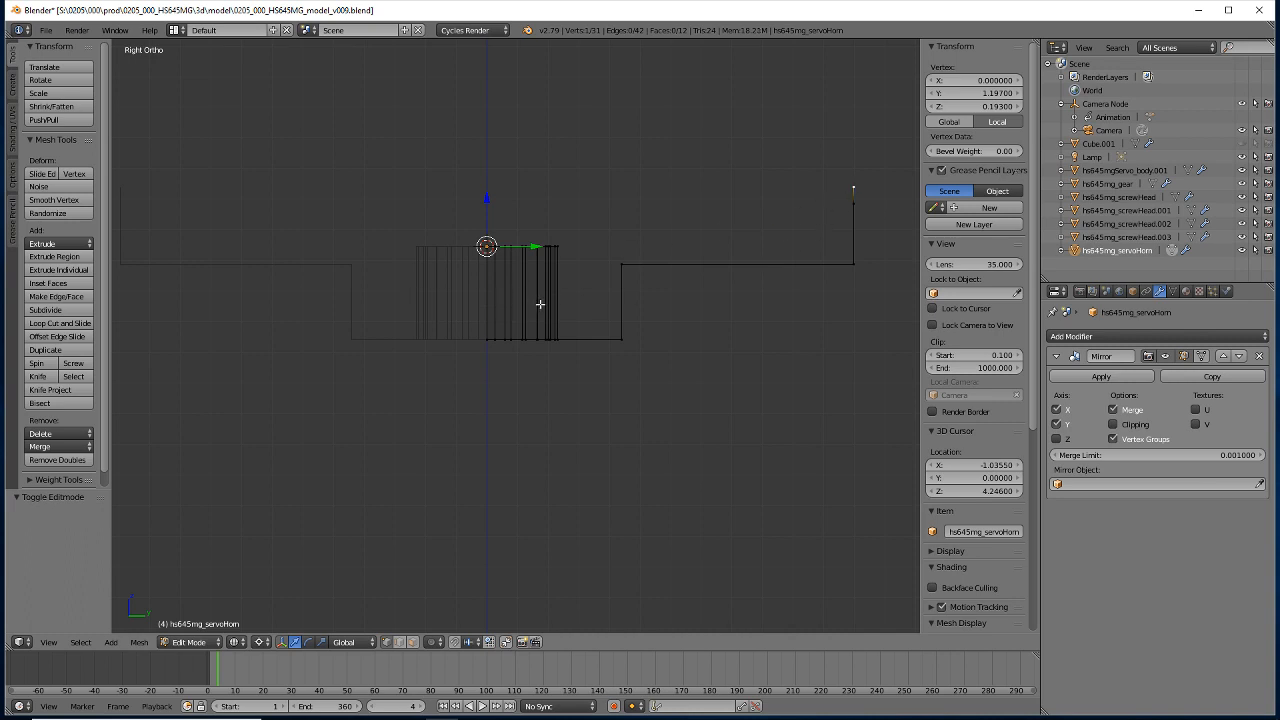
{"action": "key", "text": "s"}
{"action": "key", "text": "y"}
{"action": "key", "text": "0"}
{"action": "key", "text": "Return"}
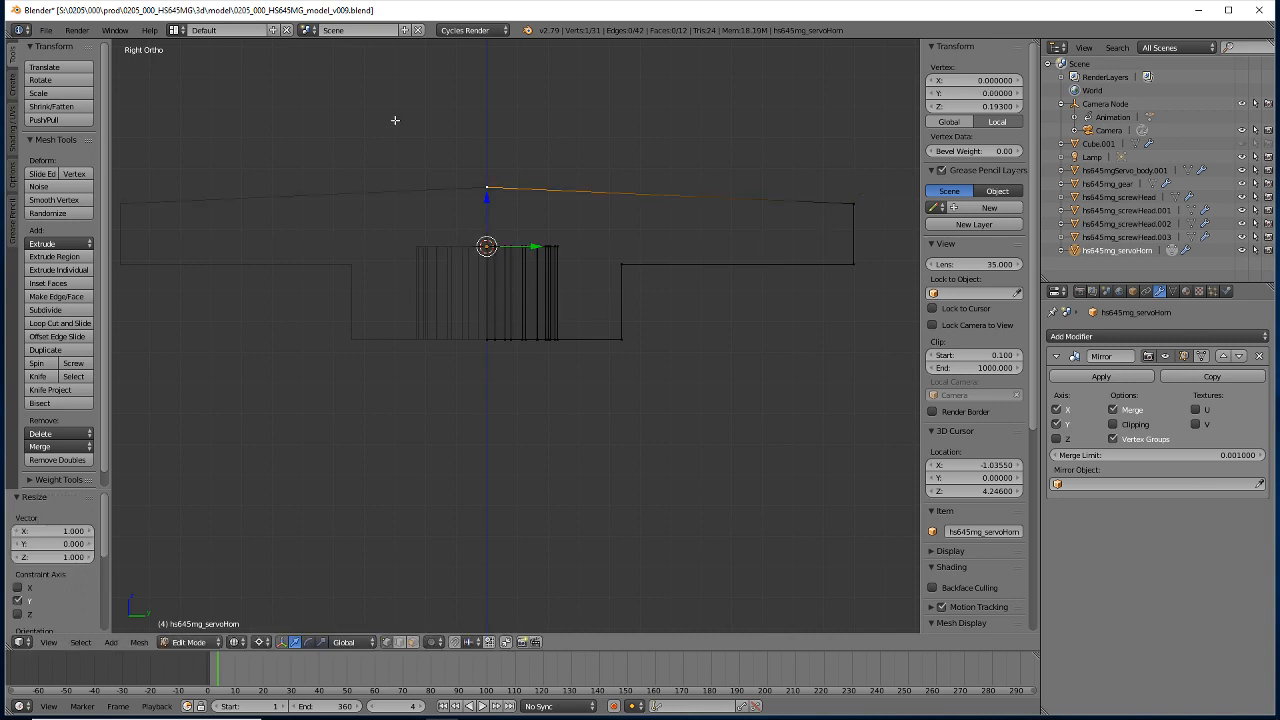
Add one centered loop cut on the sloping edge between the center axis and the arm's upper outer corner.
{"action": "left_click", "coordinate": [60, 323]}
{"action": "left_click", "coordinate": [667, 196]}
{"action": "right_click", "coordinate": [667, 196]}
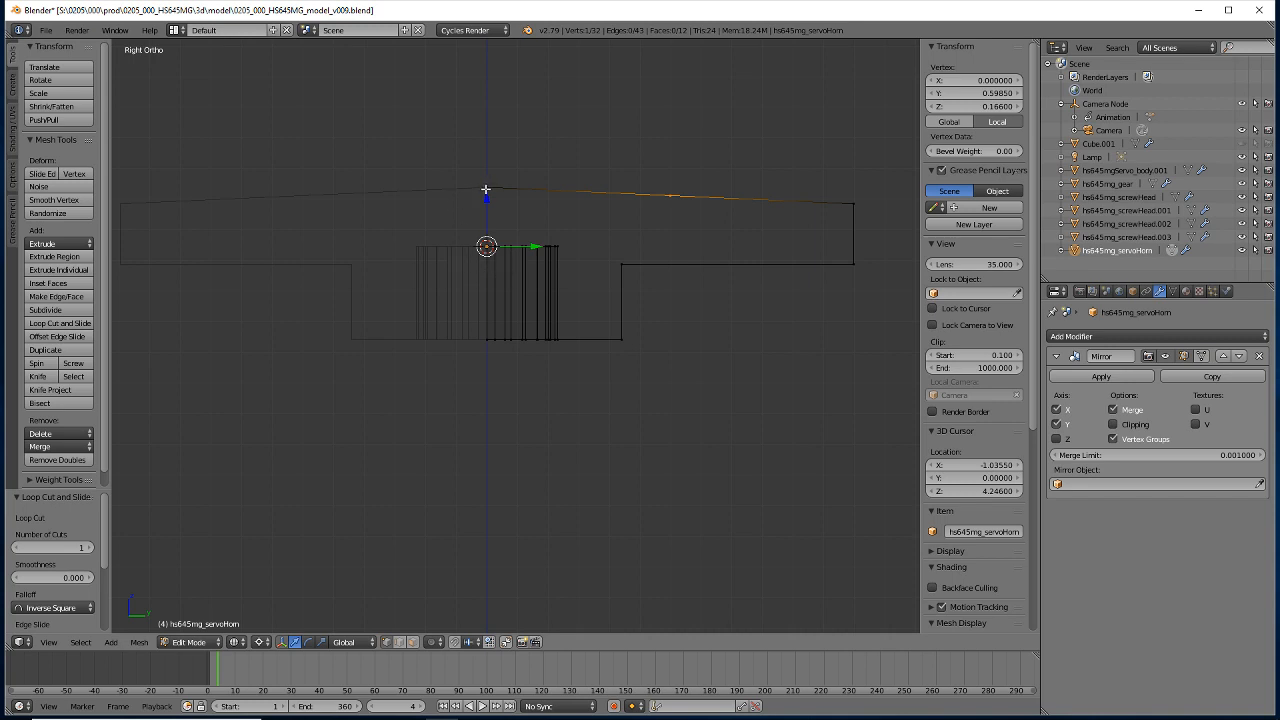
Move the top vertex on the center axis 0.3725 along Y.
{"action": "right_click", "coordinate": [492, 187]}
{"action": "key", "text": "g"}
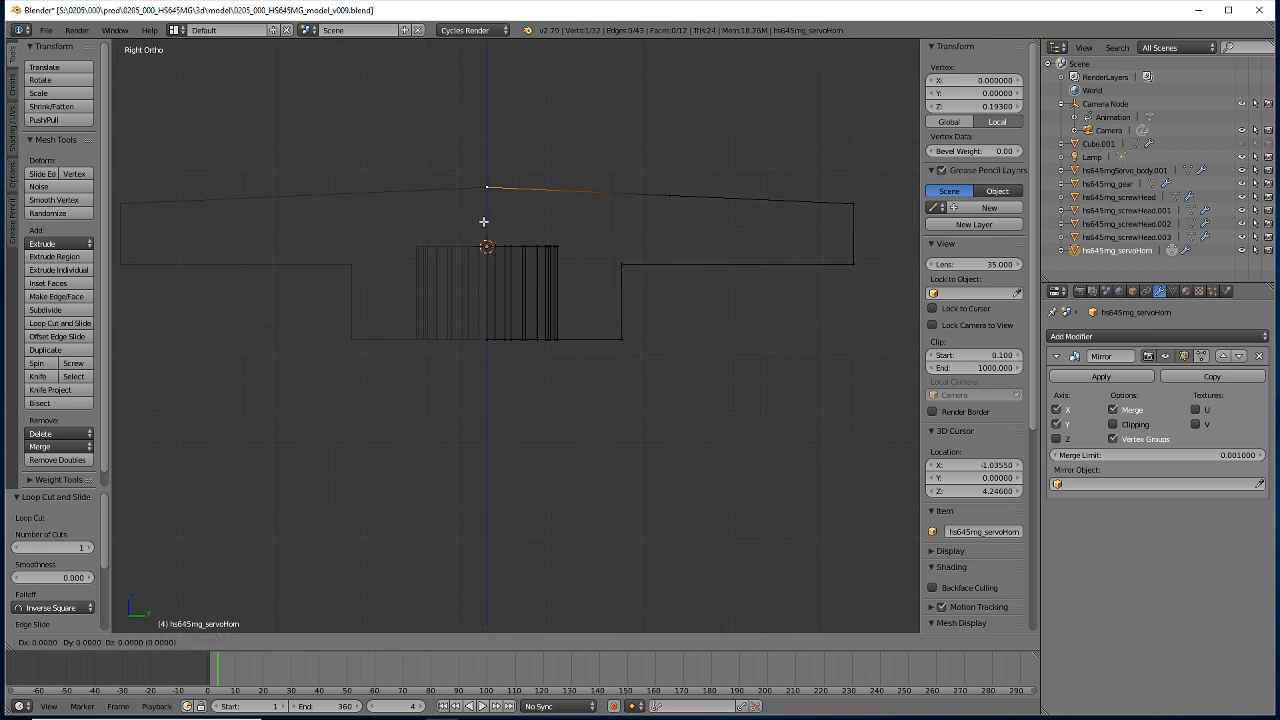
{"action": "key", "text": "y"}
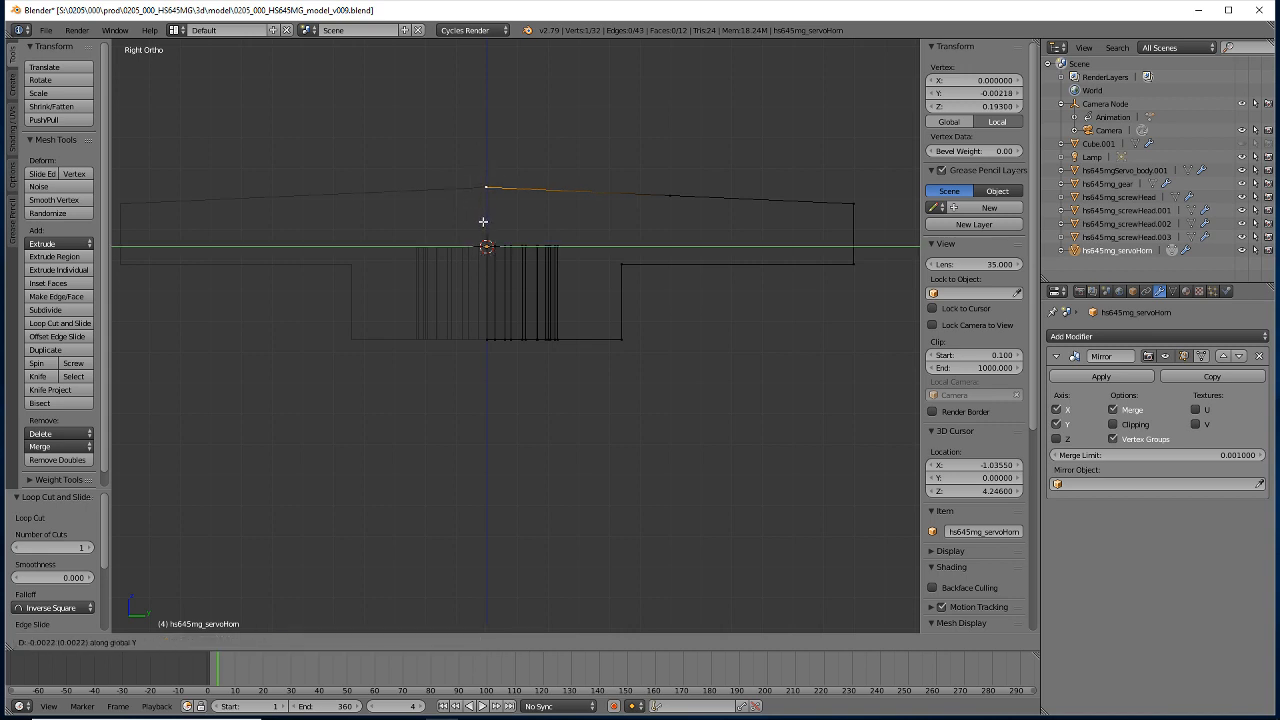
{"action": "type", "text": ".3725"}
{"action": "key", "text": "Return"}
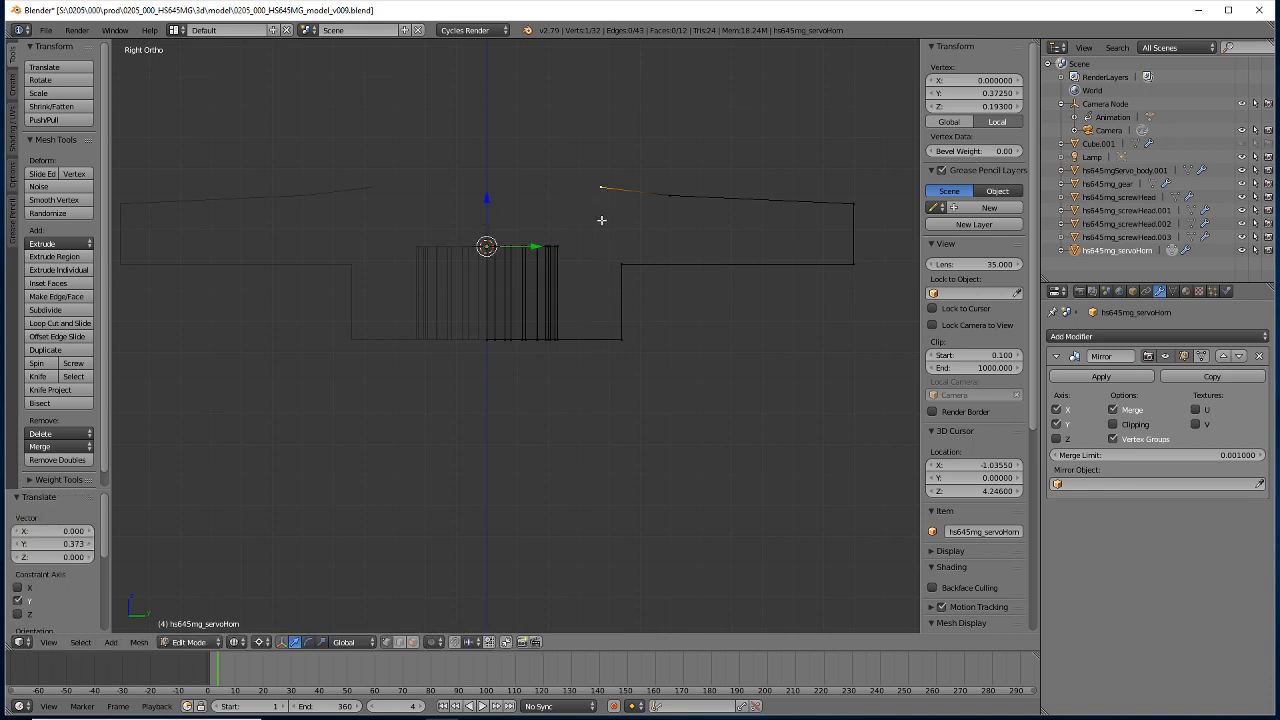
Snap the 3D cursor to the moved vertex and align the loop cut vertex directly below it by scaling to 0 along Y.
{"action": "key", "text": "shift+s"}
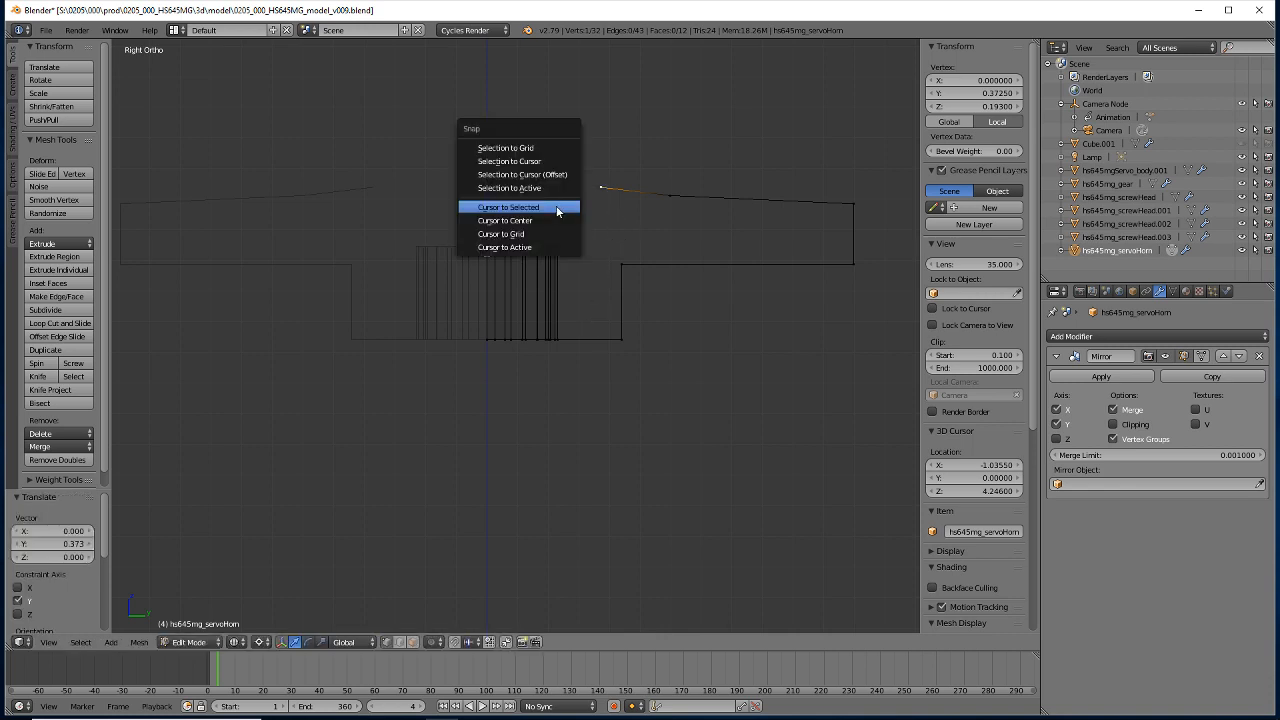
{"action": "left_click", "coordinate": [489, 207]}
{"action": "right_click", "coordinate": [667, 210]}
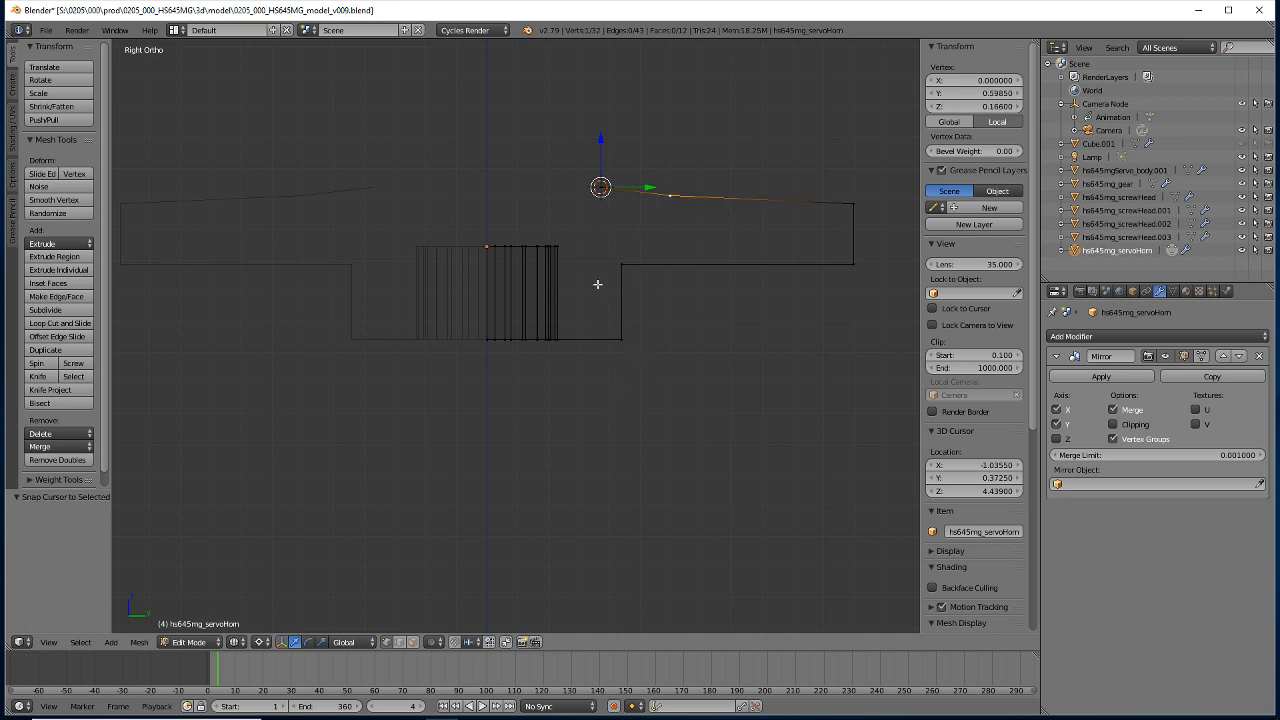
{"action": "key", "text": "s"}
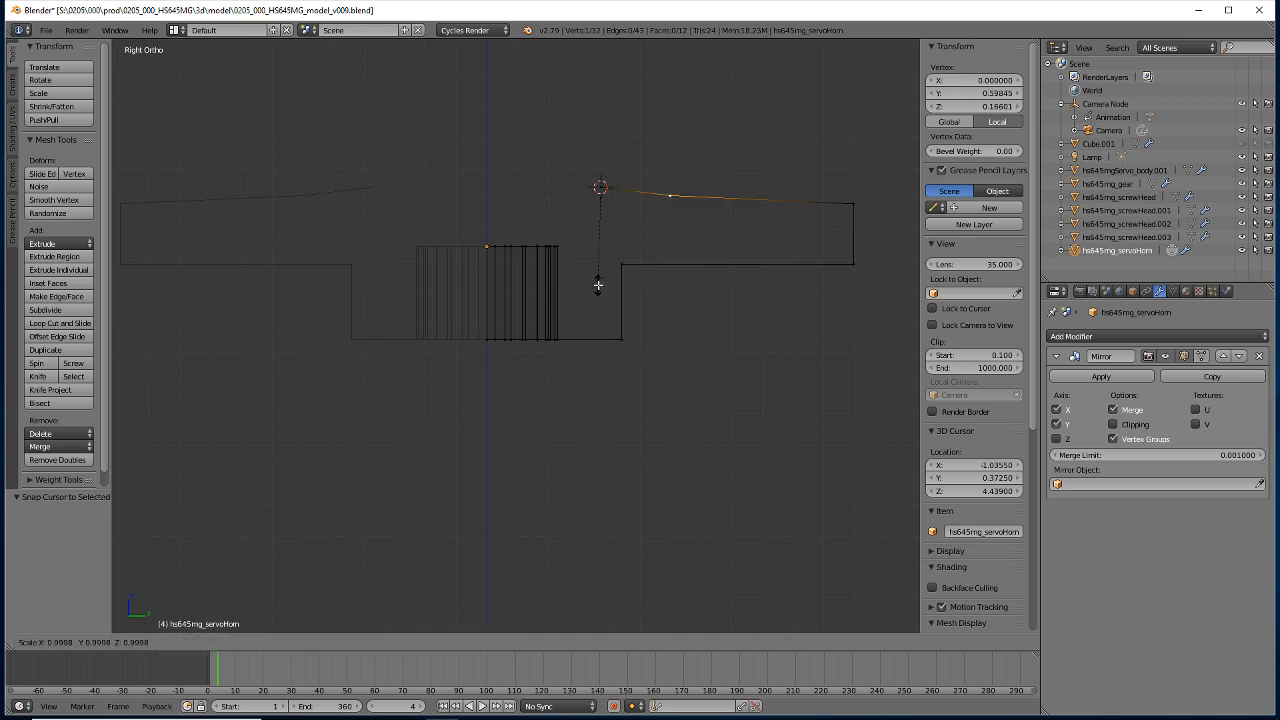
{"action": "key", "text": "y"}
{"action": "key", "text": "0"}
{"action": "key", "text": "Return"}
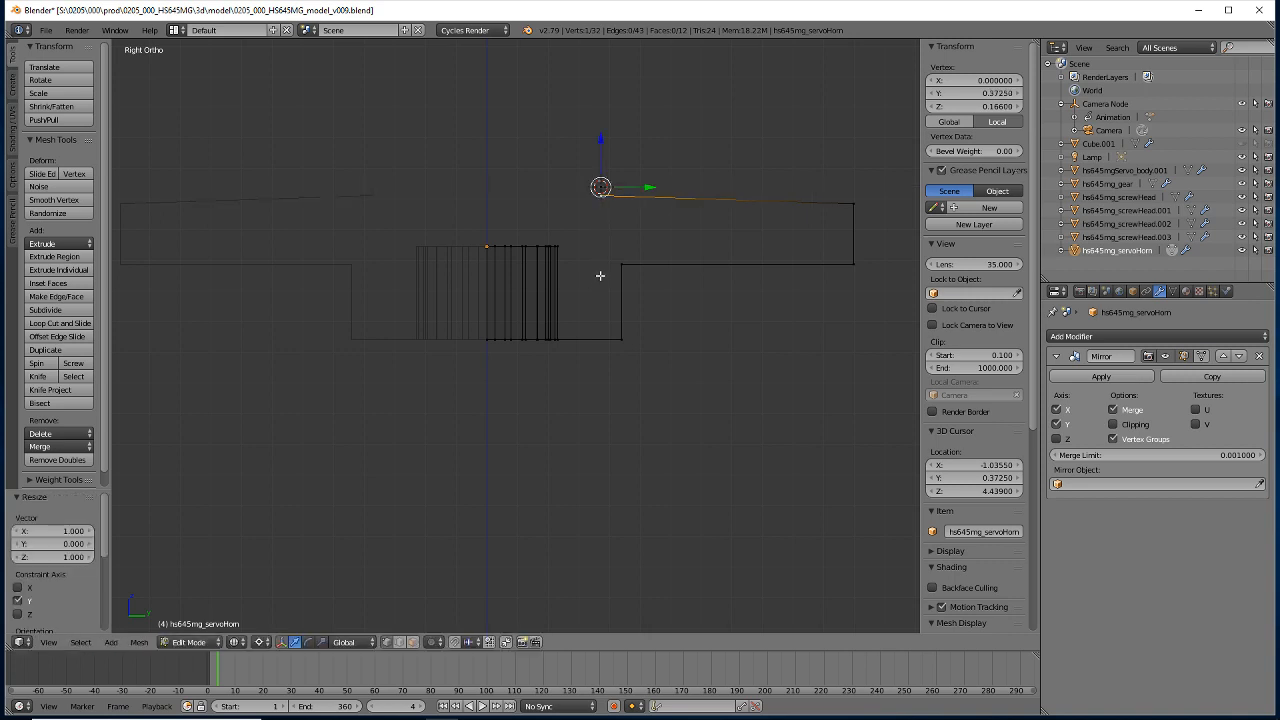
Snap the 3D cursor to the arm's upper outer corner, level the inner loop cut vertex with it along Z, and select the vertex above.
{"action": "right_click", "coordinate": [831, 211]}
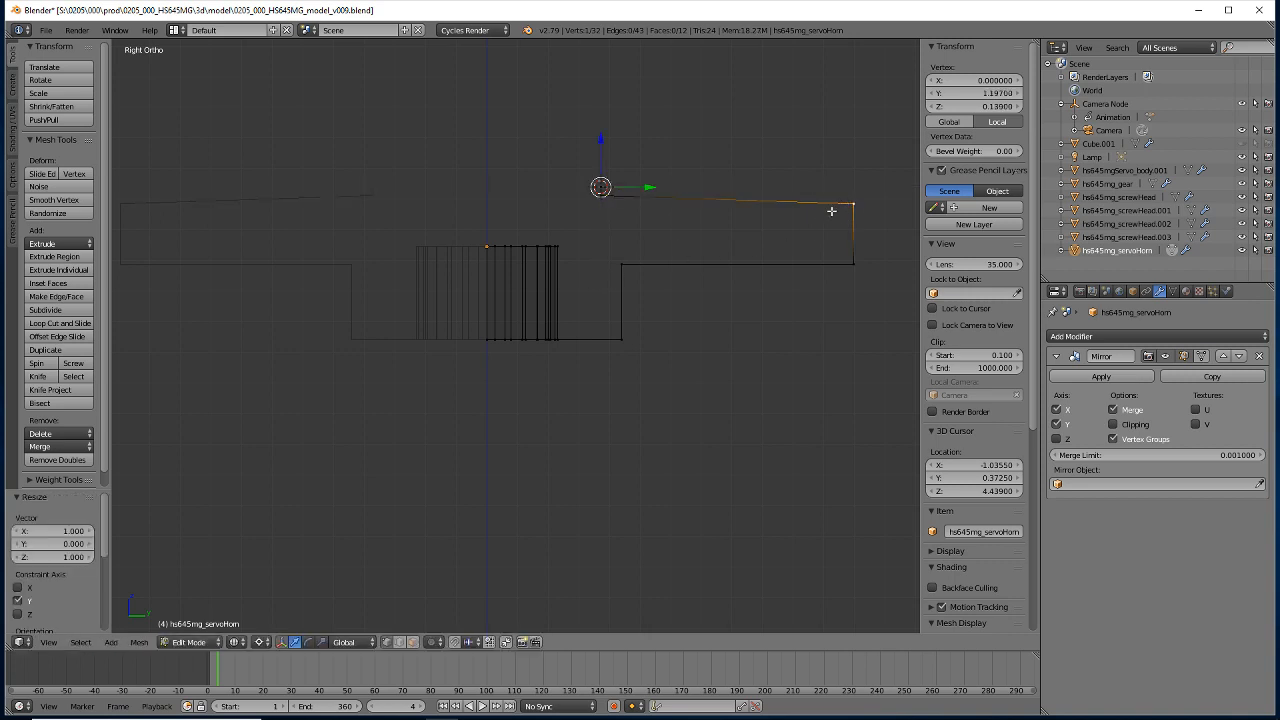
{"action": "key", "text": "shift+s"}
{"action": "left_click", "coordinate": [582, 255]}
{"action": "right_click", "coordinate": [600, 197], "text": "shift"}
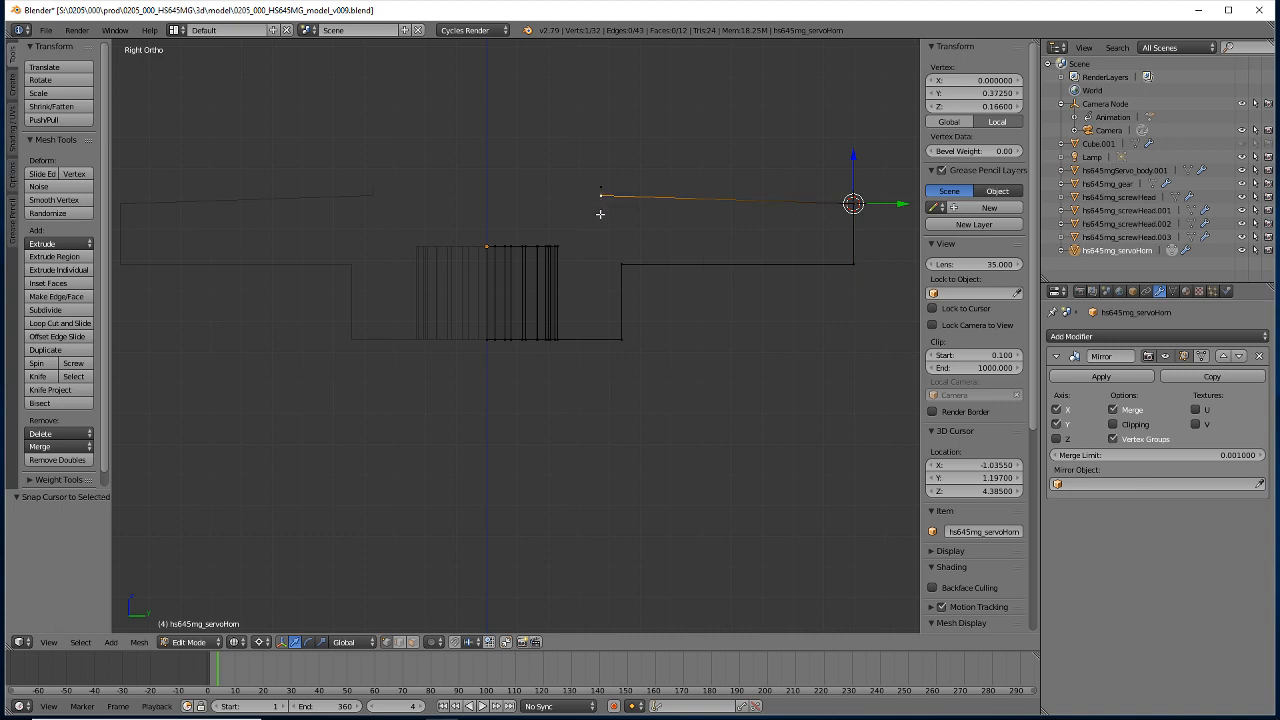
{"action": "key", "text": "s"}
{"action": "key", "text": "z"}
{"action": "key", "text": "0"}
{"action": "key", "text": "Return"}
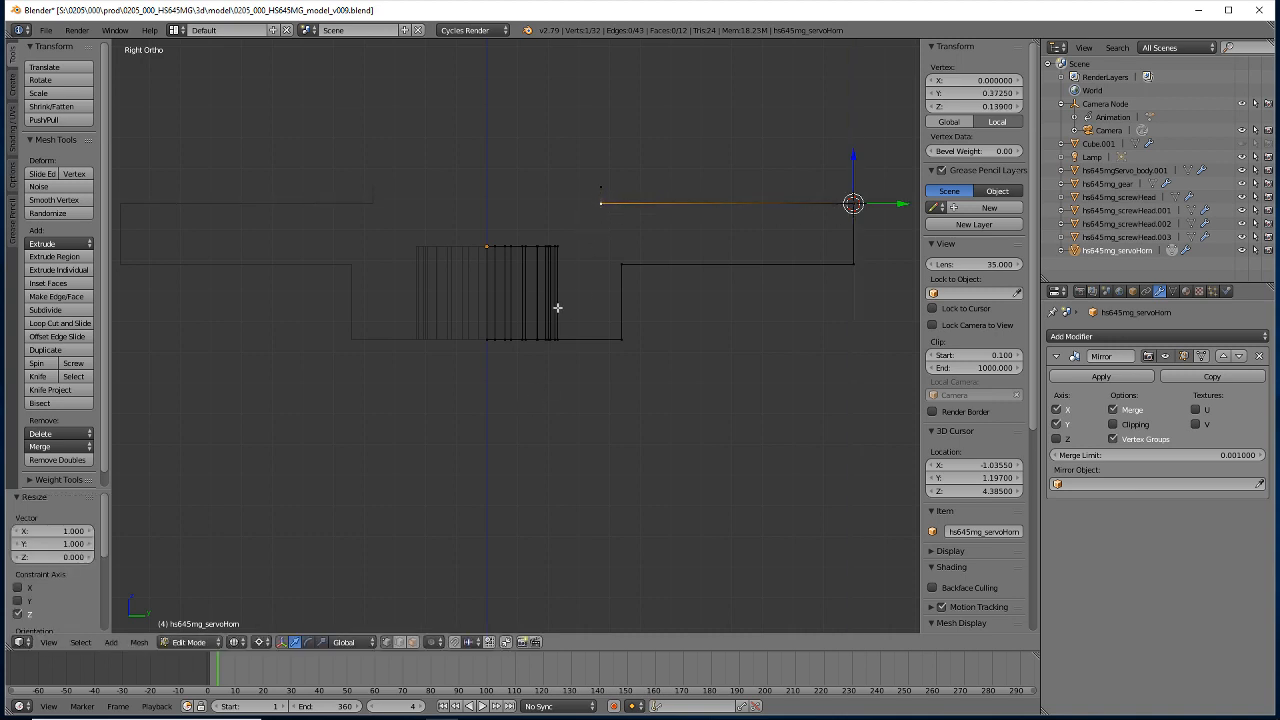
{"action": "right_click", "coordinate": [599, 188]}
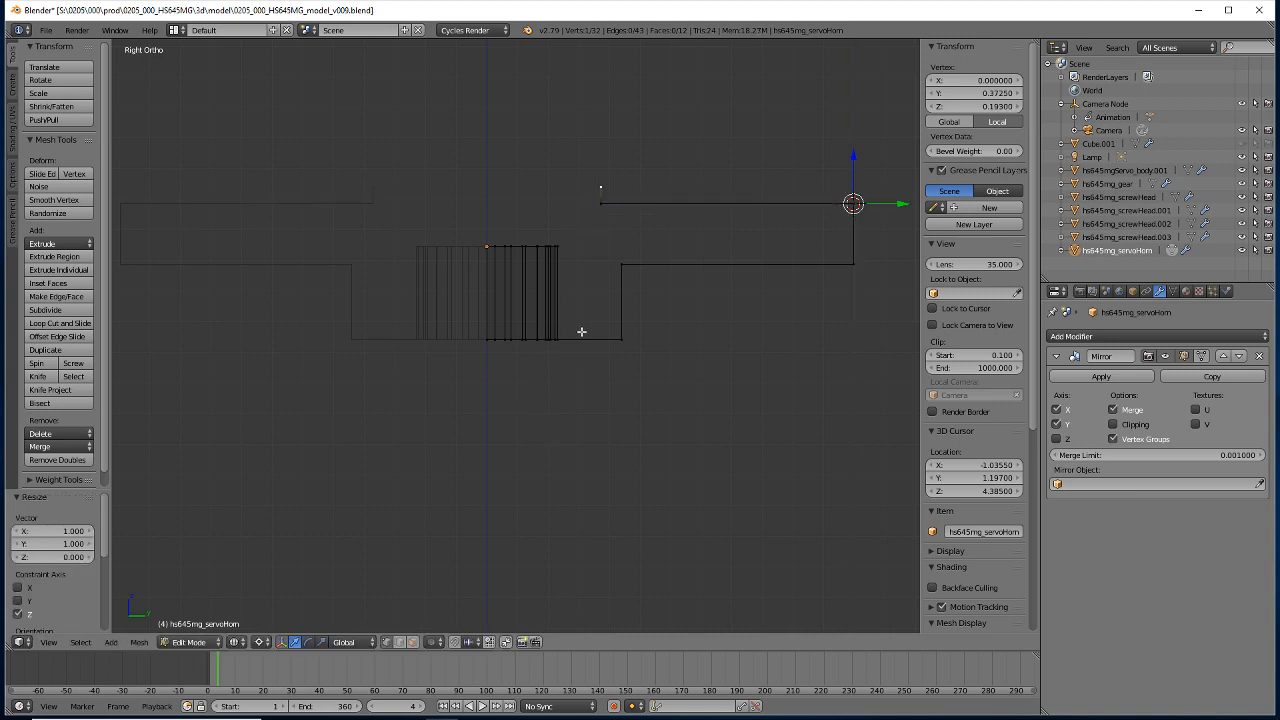
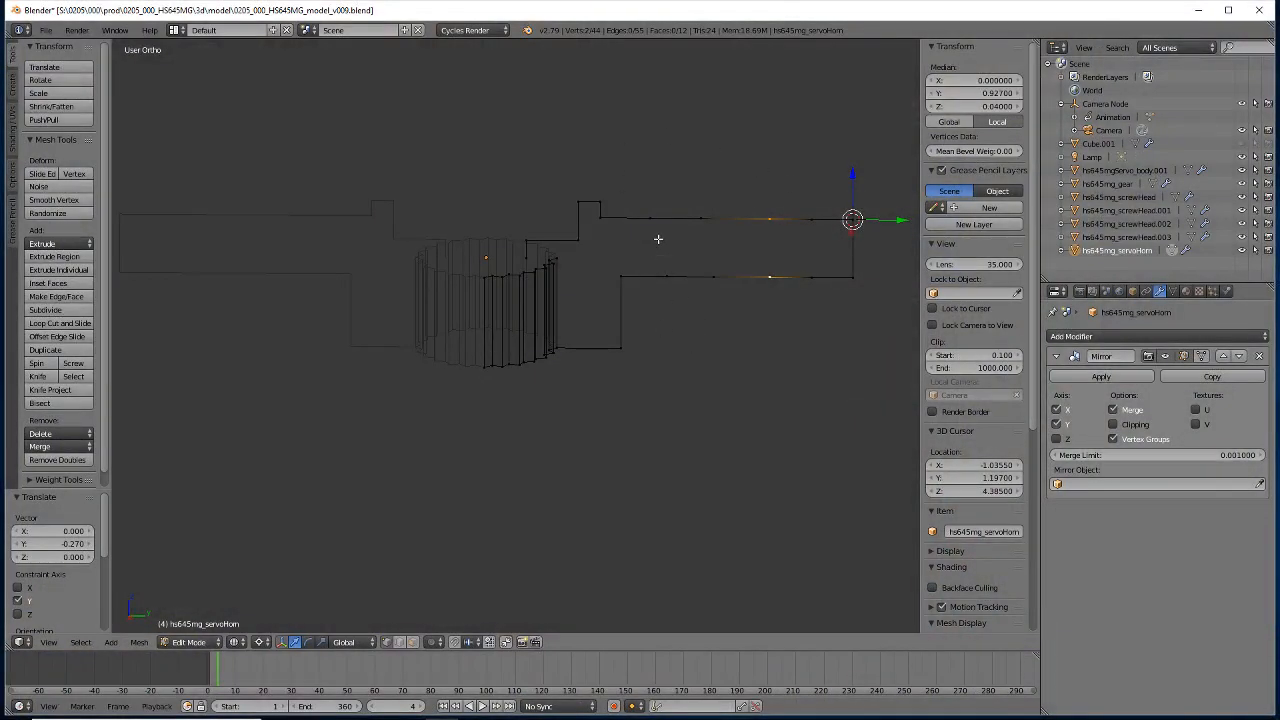
Align the next upper and lower pair of arm vertices with the 3D cursor by scaling them to 0 along Y.
{"action": "right_click", "coordinate": [699, 213]}
{"action": "right_click", "coordinate": [711, 276], "text": "shift"}
{"action": "key", "text": "s"}
{"action": "key", "text": "y"}
{"action": "key", "text": "0"}
{"action": "key", "text": "Return"}
Try to move the aligned vertex pair by -4.31 along Y, and undo that move.
{"action": "type", "text": "gy-4.31"}
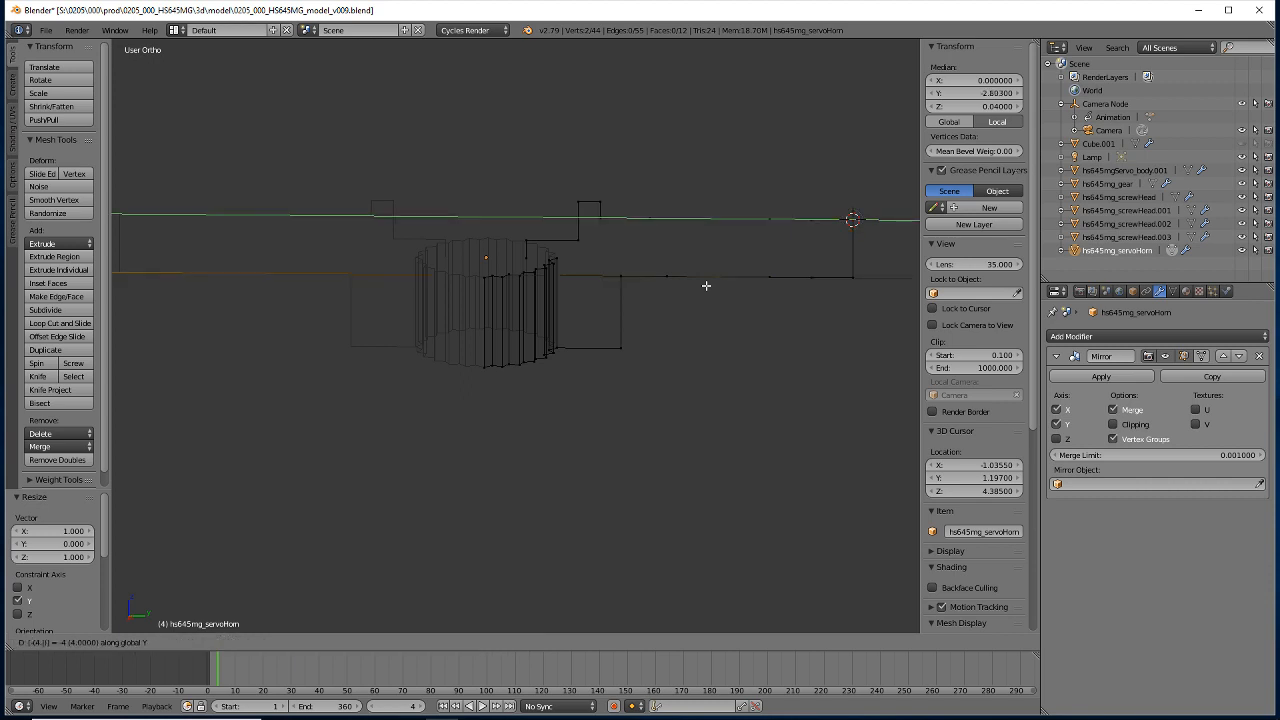
{"action": "key", "text": "Return"}
{"action": "key", "text": "ctrl+z"}
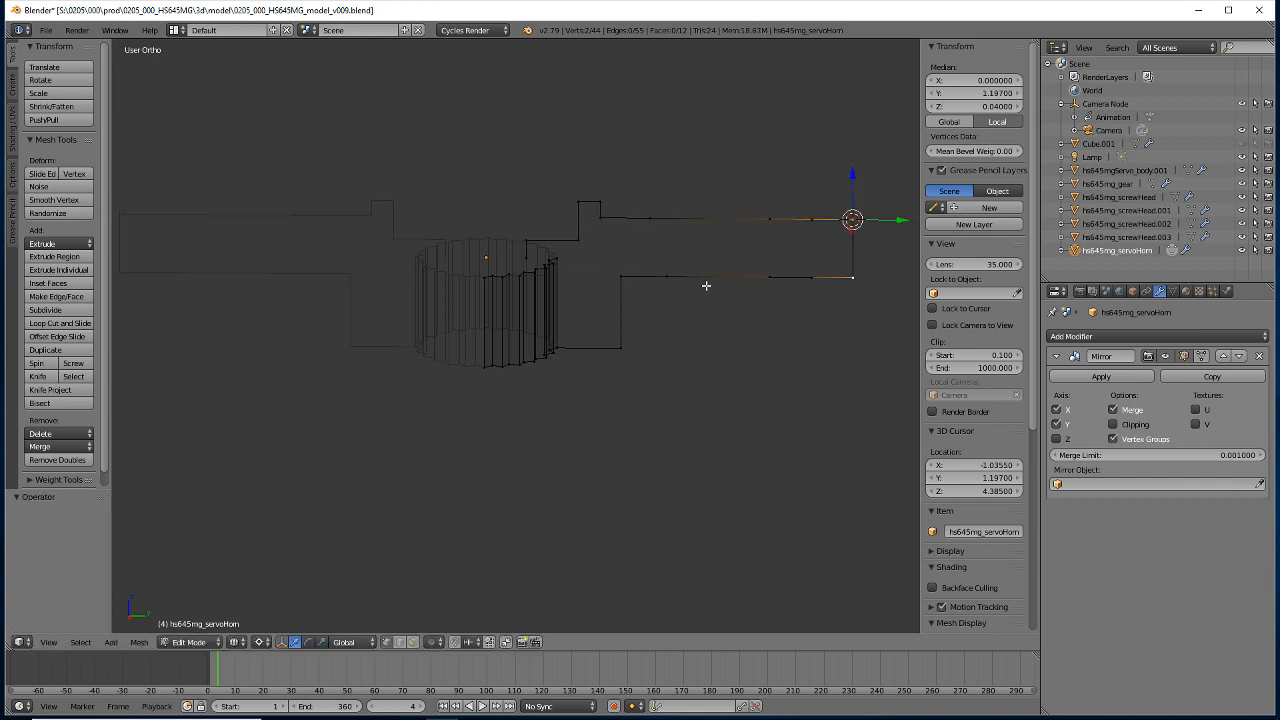
Move the aligned vertex pair by -0.431 along Y from the arm's outer end.
{"action": "key", "text": "g"}
{"action": "type", "text": "y"}
{"action": "type", "text": "-.431"}
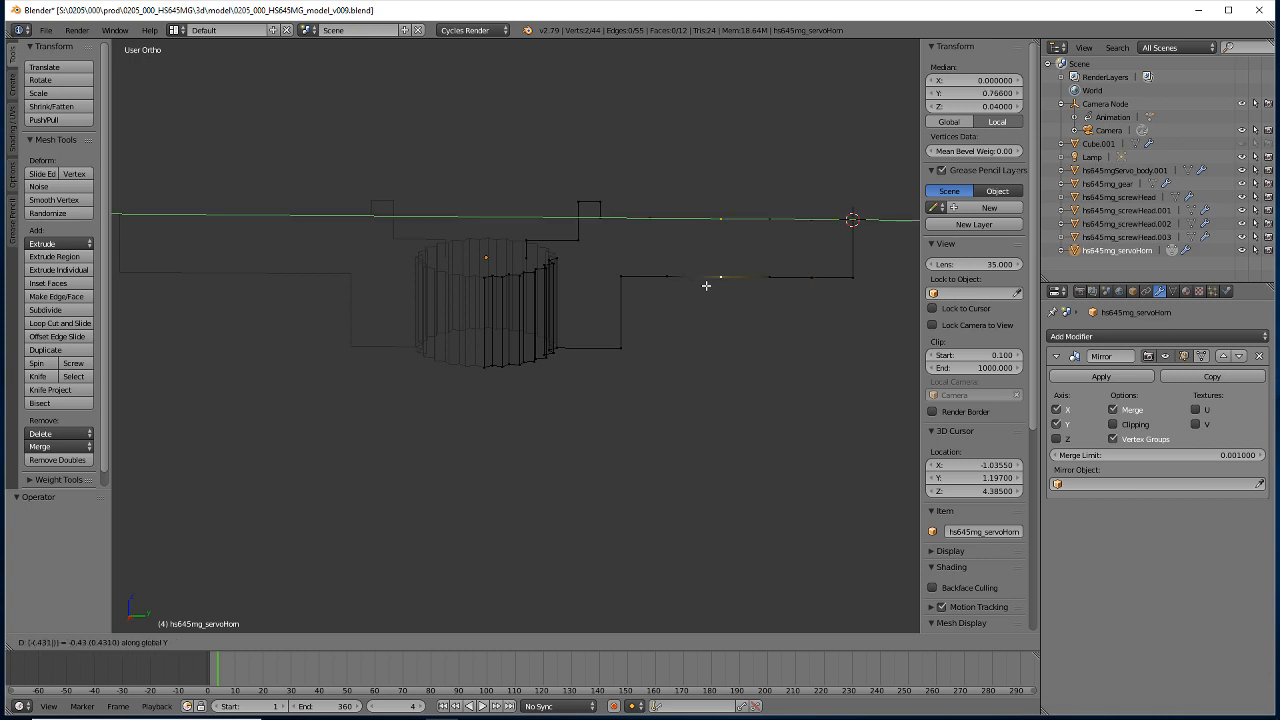
{"action": "key", "text": "Return"}
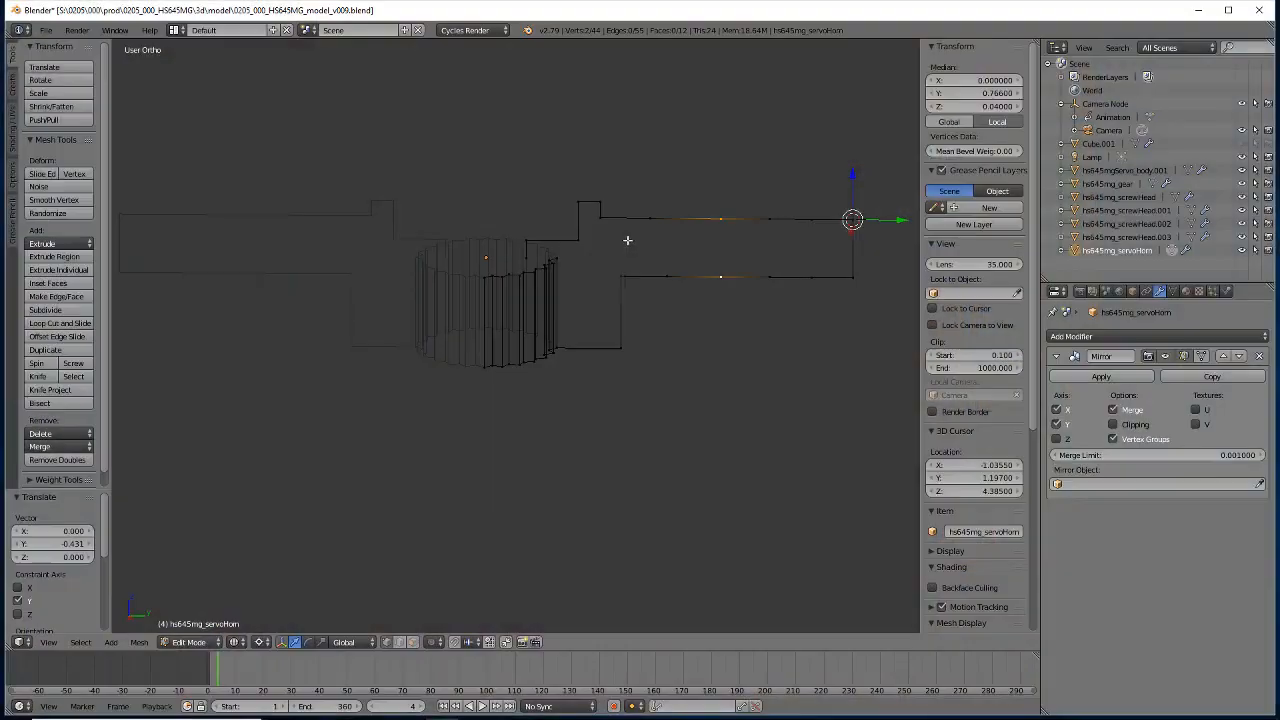
Align the arm's innermost subdivision vertex pair with the 3D cursor along Y, and move the pair by -0.576 along Y.
{"action": "right_click", "coordinate": [650, 218]}
{"action": "right_click", "coordinate": [666, 276], "text": "shift"}
{"action": "key", "text": "s"}
{"action": "key", "text": "y"}
{"action": "key", "text": "0"}
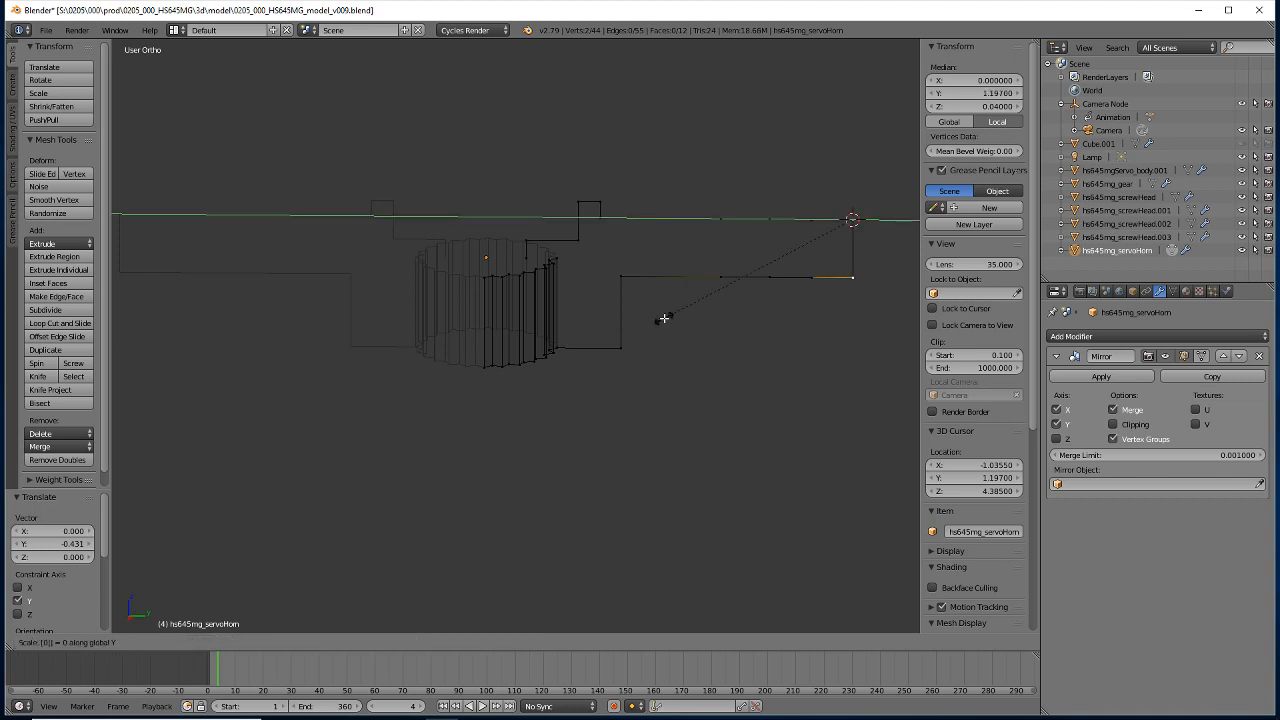
{"action": "key", "text": "Return"}
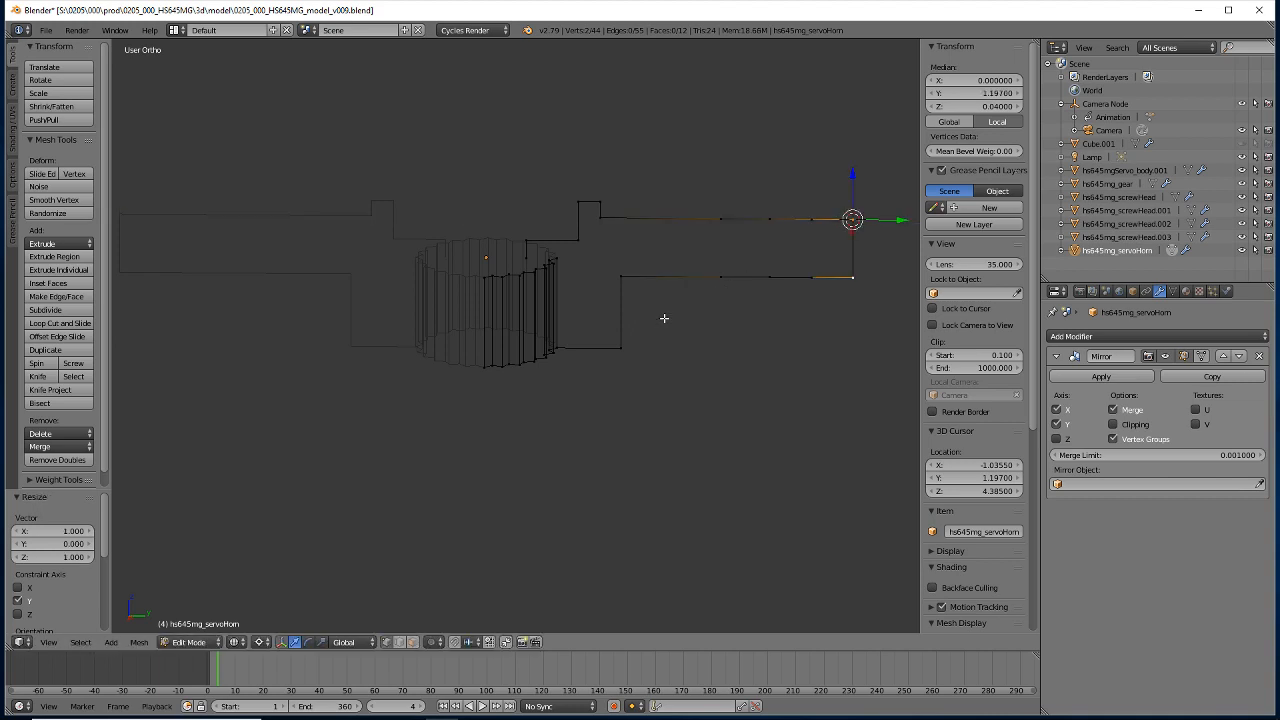
{"action": "type", "text": "gy"}
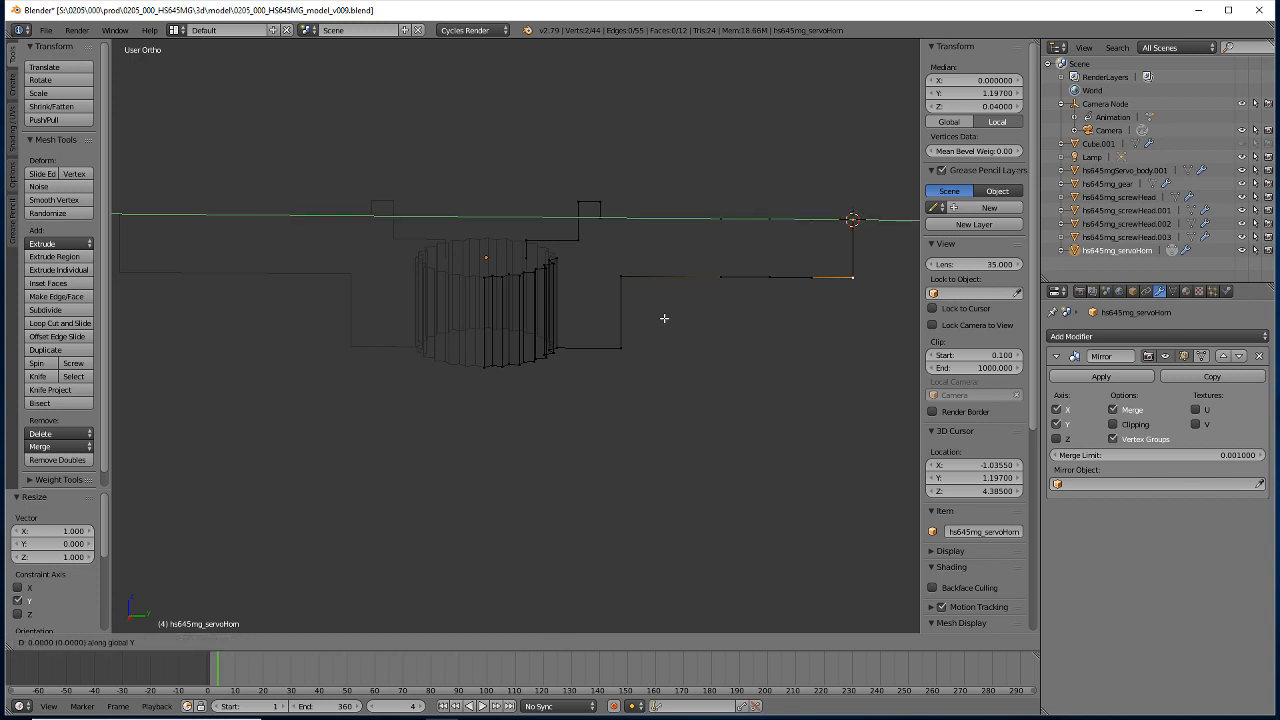
{"action": "type", "text": "-0.576"}
{"action": "key", "text": "Return"}
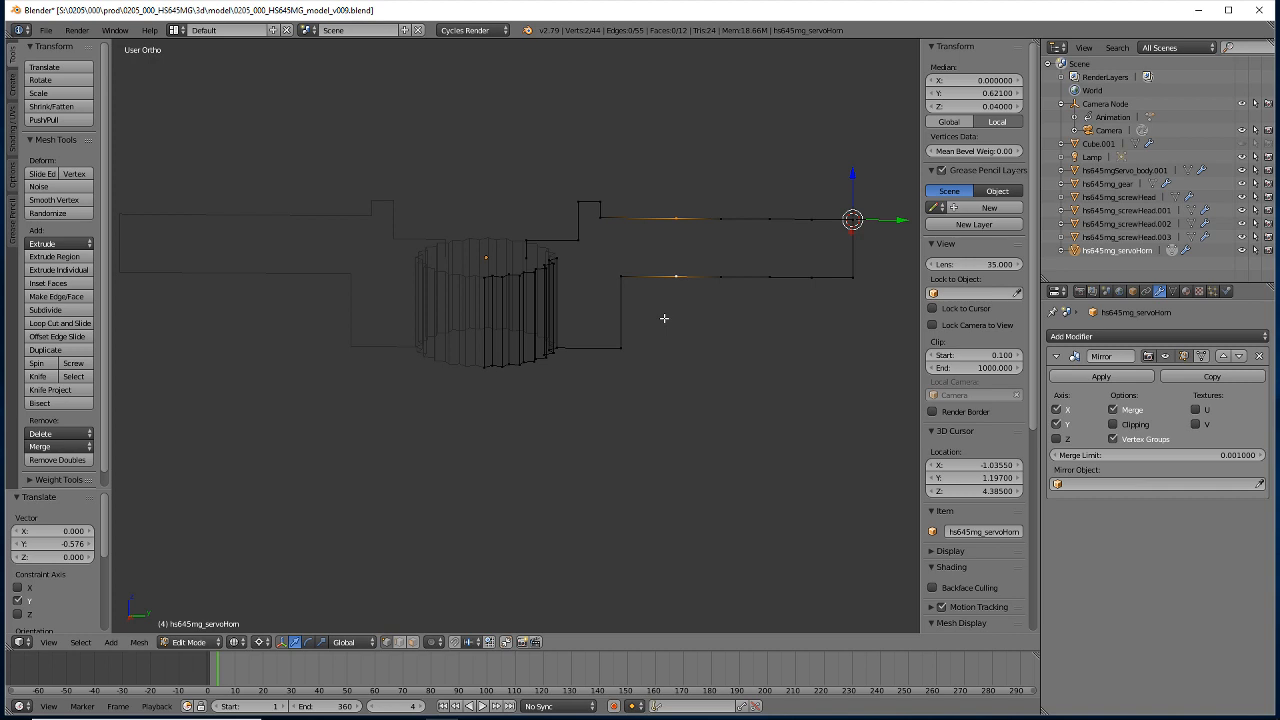
{"action": "right_click", "coordinate": [769, 243]}
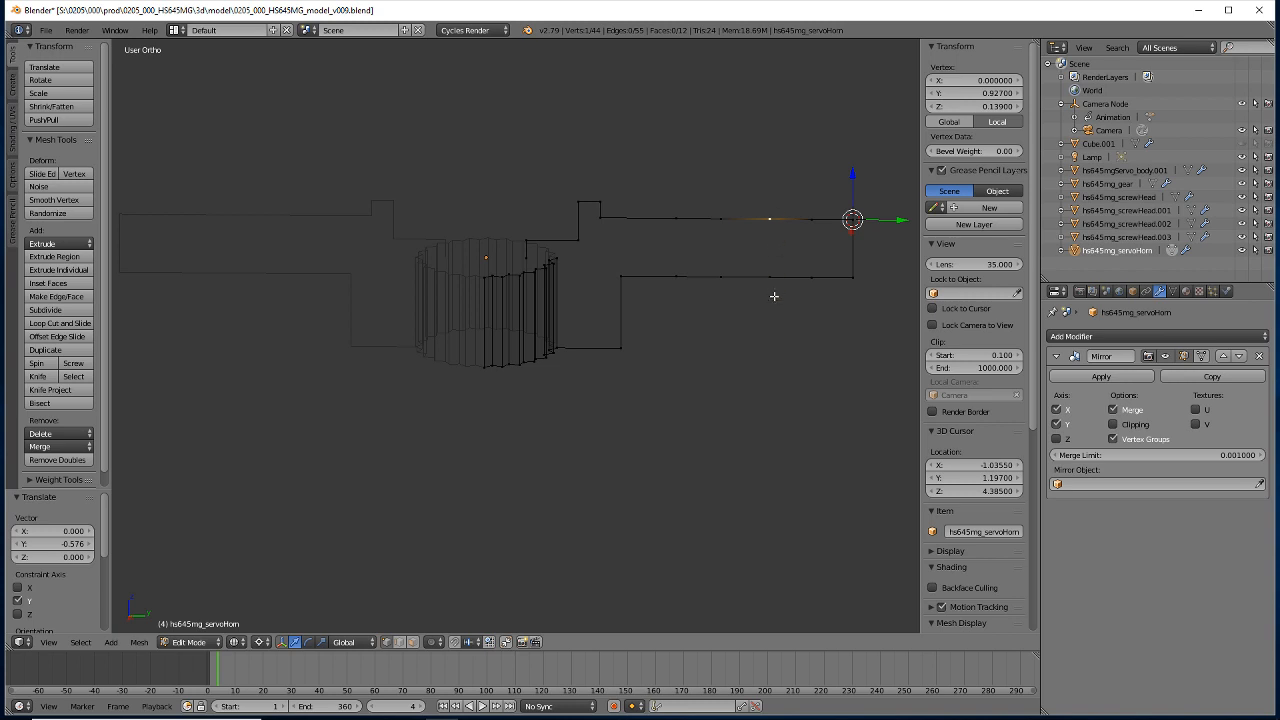
{"action": "right_click", "coordinate": [671, 221]}
{"action": "right_click", "coordinate": [717, 224]}
{"action": "right_click", "coordinate": [818, 218]}
{"action": "key", "text": "g"}
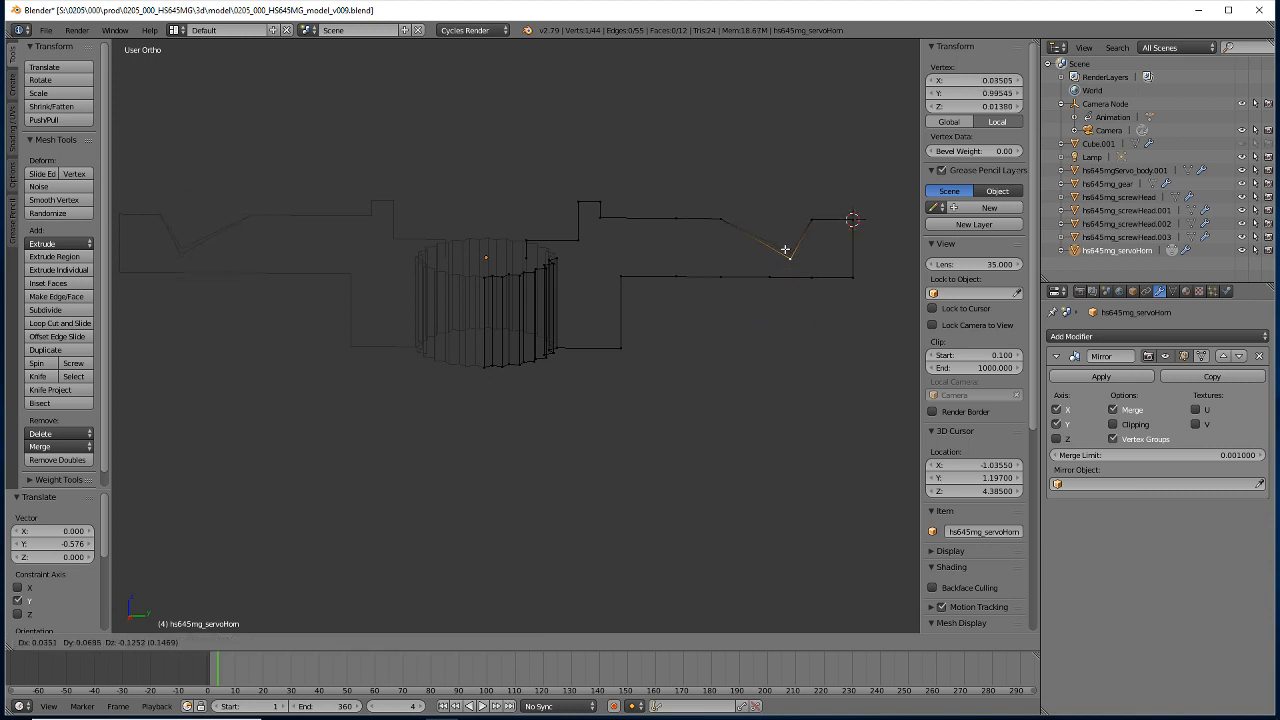
{"action": "right_click", "coordinate": [786, 250]}
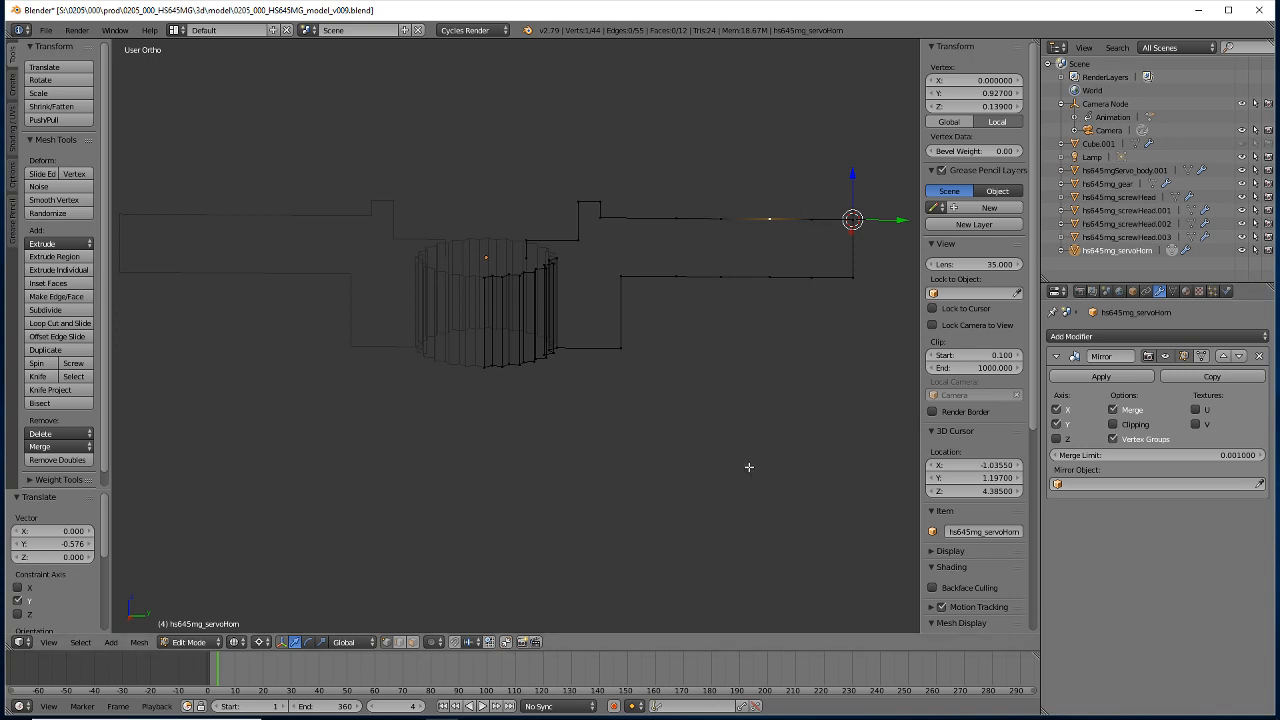
Turn on the edge length display and select the five edge segments along the arm's top to show their lengths.
{"action": "scroll", "coordinate": [982, 552], "scroll_direction": "down", "scroll_amount": 6}
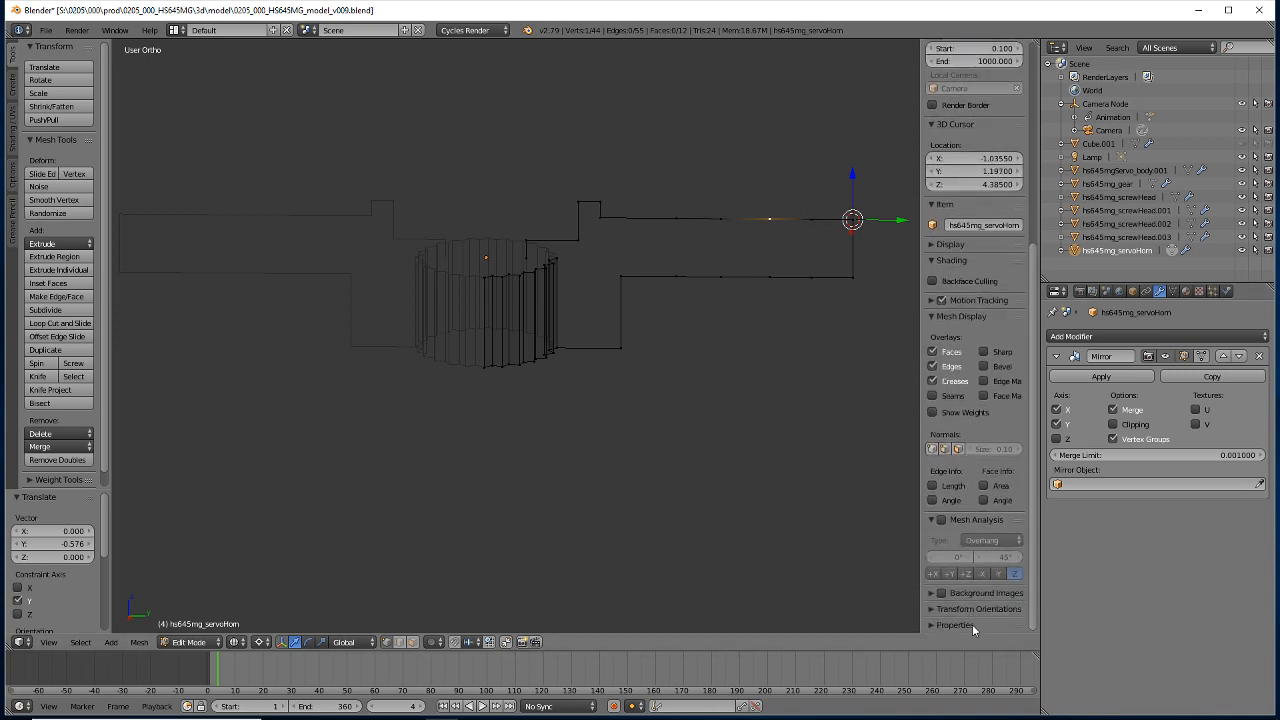
{"action": "left_click", "coordinate": [933, 486]}
{"action": "key", "text": "a"}
{"action": "right_click", "coordinate": [763, 219]}
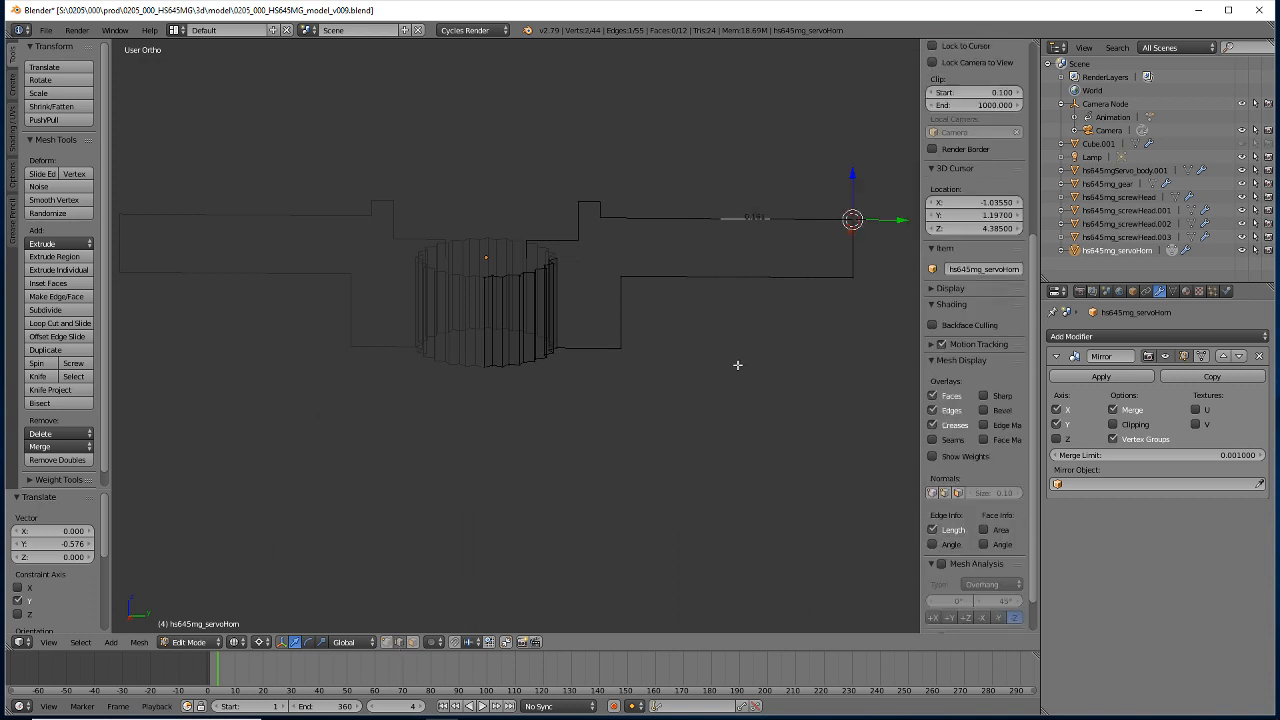
{"action": "right_click", "coordinate": [742, 219], "text": "shift"}
{"action": "right_click", "coordinate": [684, 217], "text": "shift"}
{"action": "right_click", "coordinate": [628, 218], "text": "shift"}
{"action": "right_click", "coordinate": [816, 238], "text": "shift"}
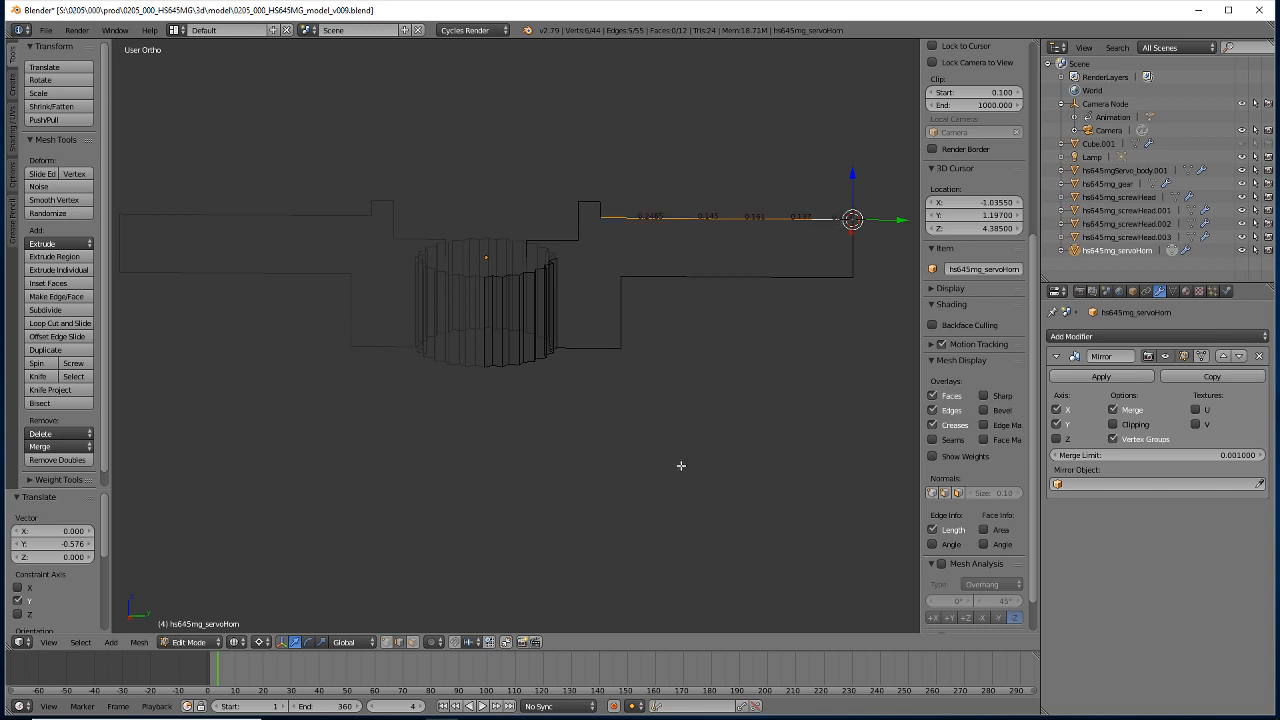
{"action": "scroll", "coordinate": [731, 286], "scroll_direction": "up", "scroll_amount": 3}
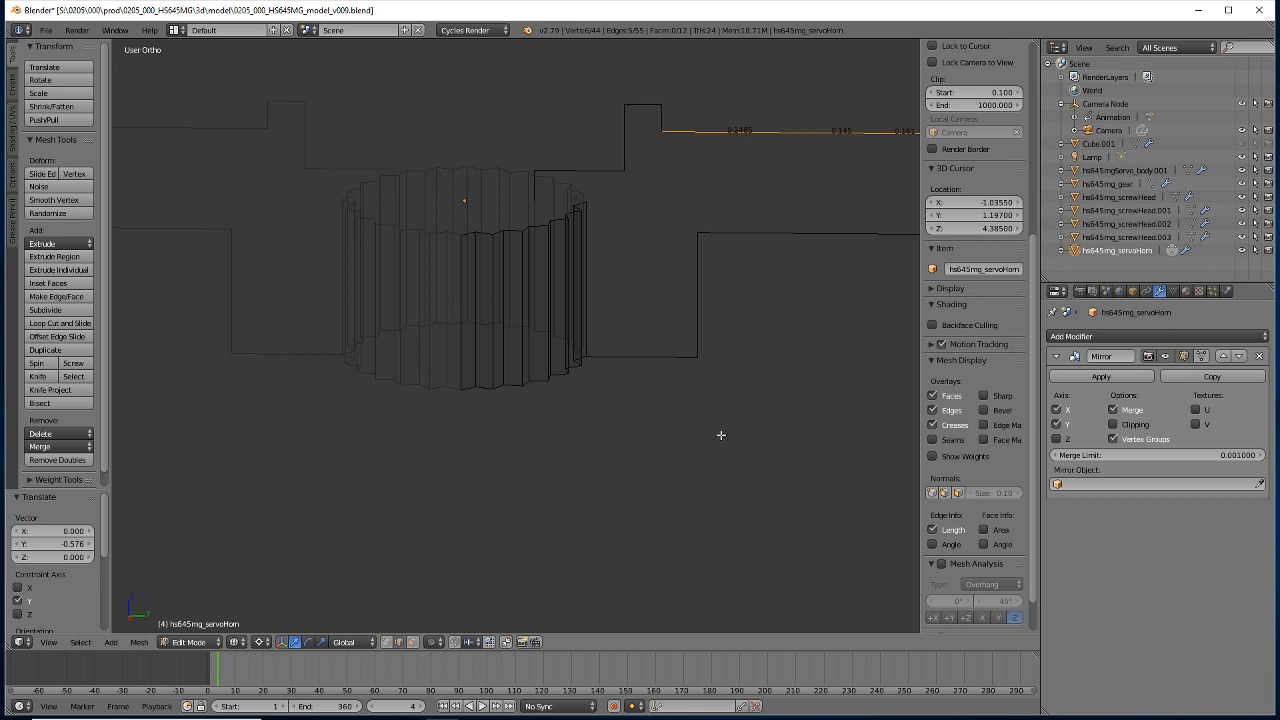
{"action": "middle_click_drag", "start_coordinate": [749, 429], "coordinate": [456, 495], "text": "shift"}
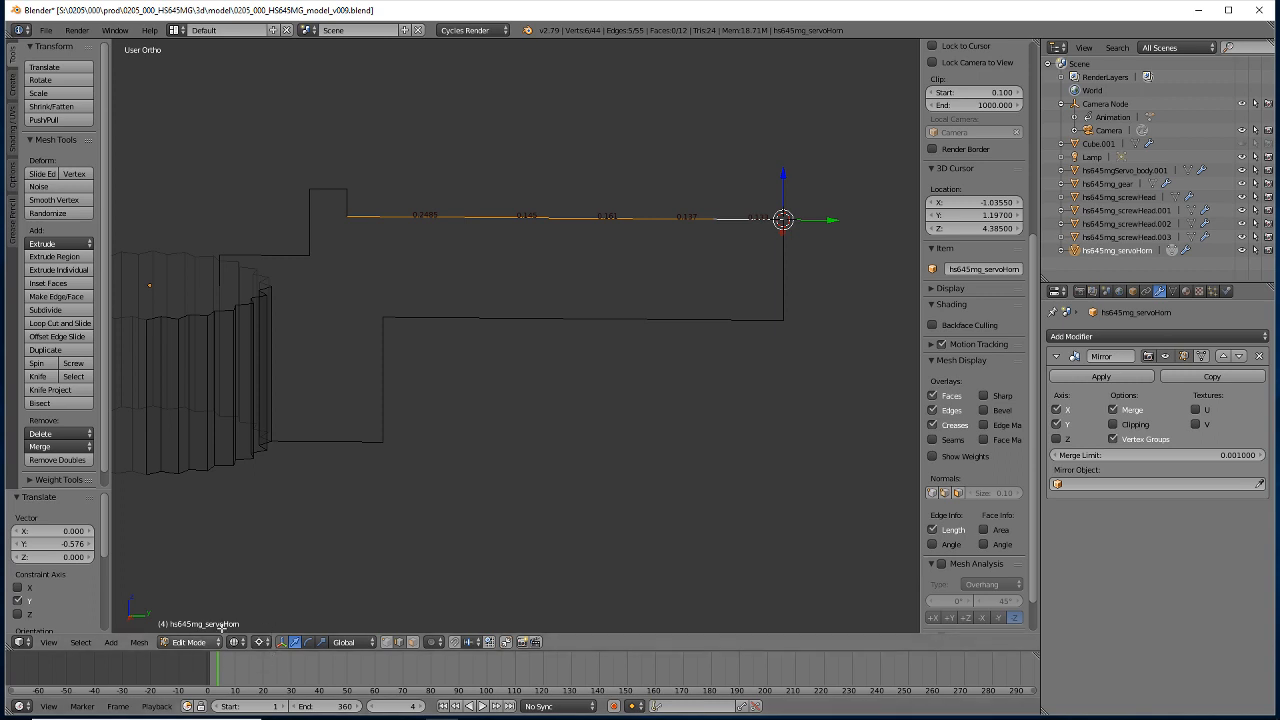
In vertex select mode, align the four subdivision vertices on the arm's top edge with the 3D cursor by scaling them to 0 along Y.
{"action": "left_click", "coordinate": [399, 642]}
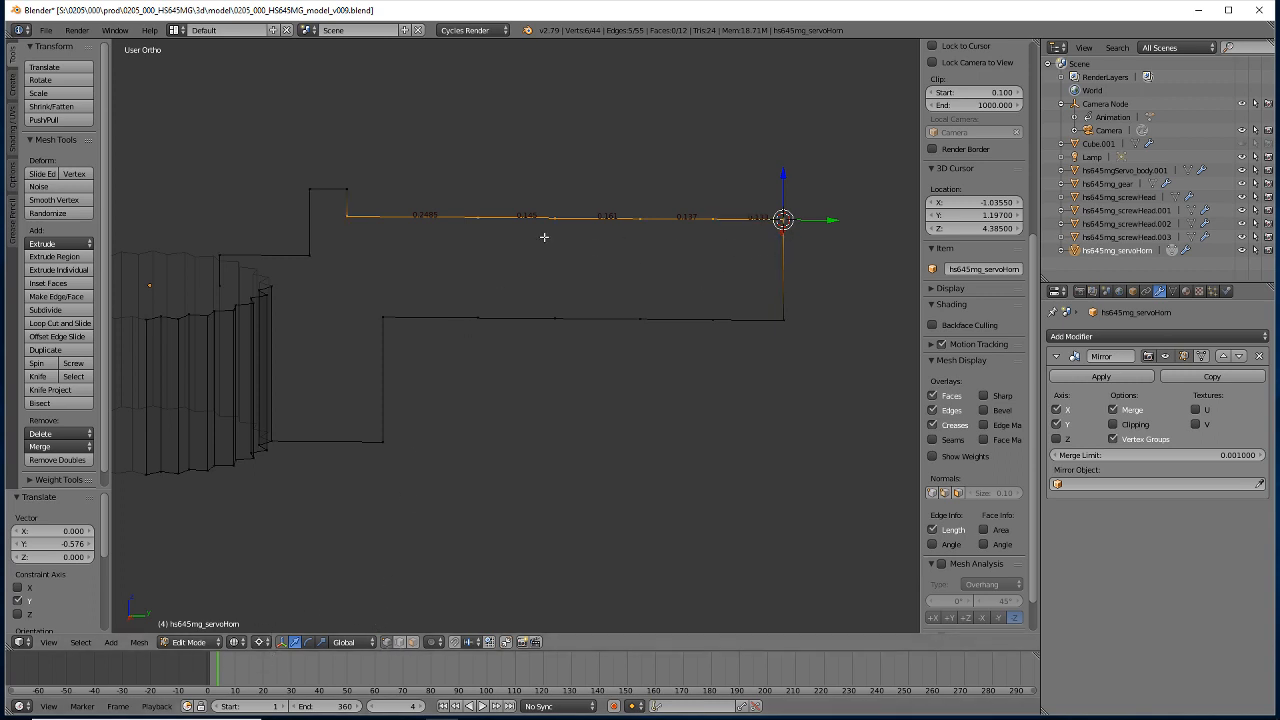
{"action": "right_click", "coordinate": [481, 218]}
{"action": "right_click", "coordinate": [554, 218], "text": "shift"}
{"action": "right_click", "coordinate": [639, 218], "text": "shift"}
{"action": "right_click", "coordinate": [700, 220], "text": "shift"}
{"action": "key", "text": "s"}
{"action": "key", "text": "y"}
{"action": "key", "text": "0"}
{"action": "key", "text": "Return"}
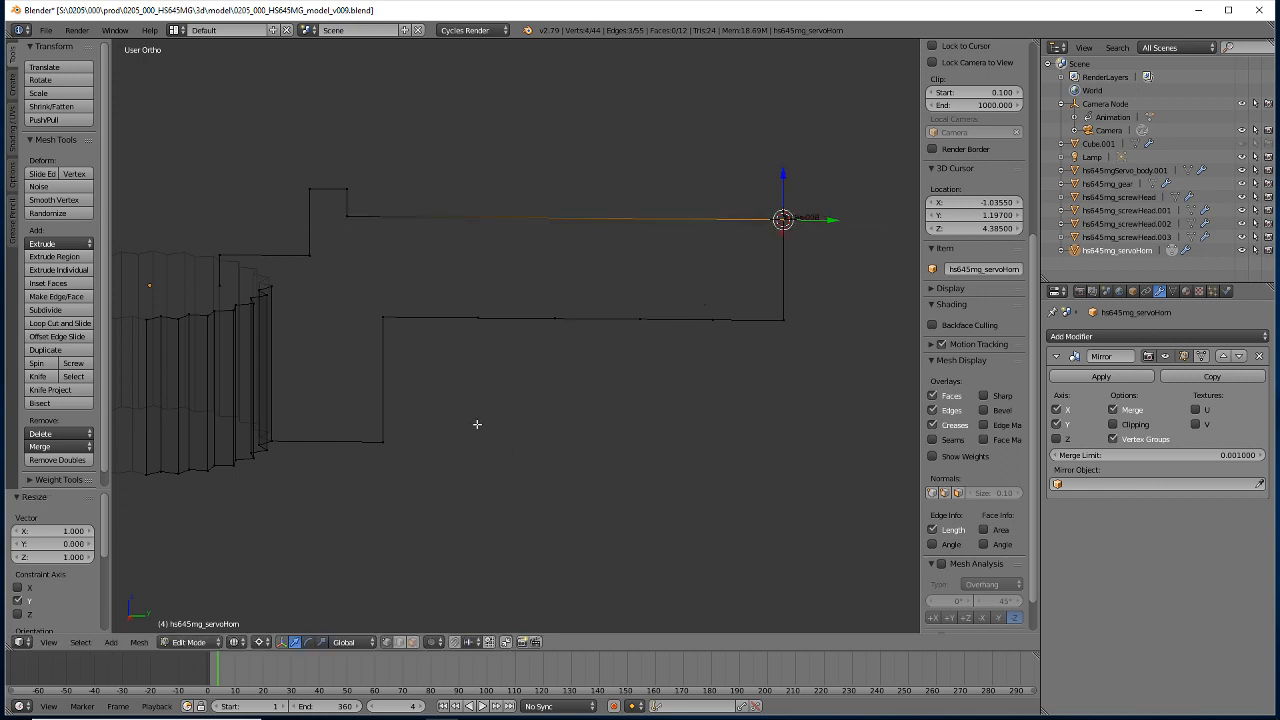
Select the four subdivision vertices on the arm's bottom edge and scale them by 60 along Y about the 3D cursor.
{"action": "right_click", "coordinate": [478, 318]}
{"action": "right_click", "coordinate": [555, 318], "text": "shift"}
{"action": "right_click", "coordinate": [640, 318], "text": "shift"}
{"action": "right_click", "coordinate": [712, 319], "text": "shift"}
{"action": "key", "text": "s"}
{"action": "key", "text": "y"}
{"action": "key", "text": "6"}
{"action": "key", "text": "0"}
{"action": "key", "text": "Return"}
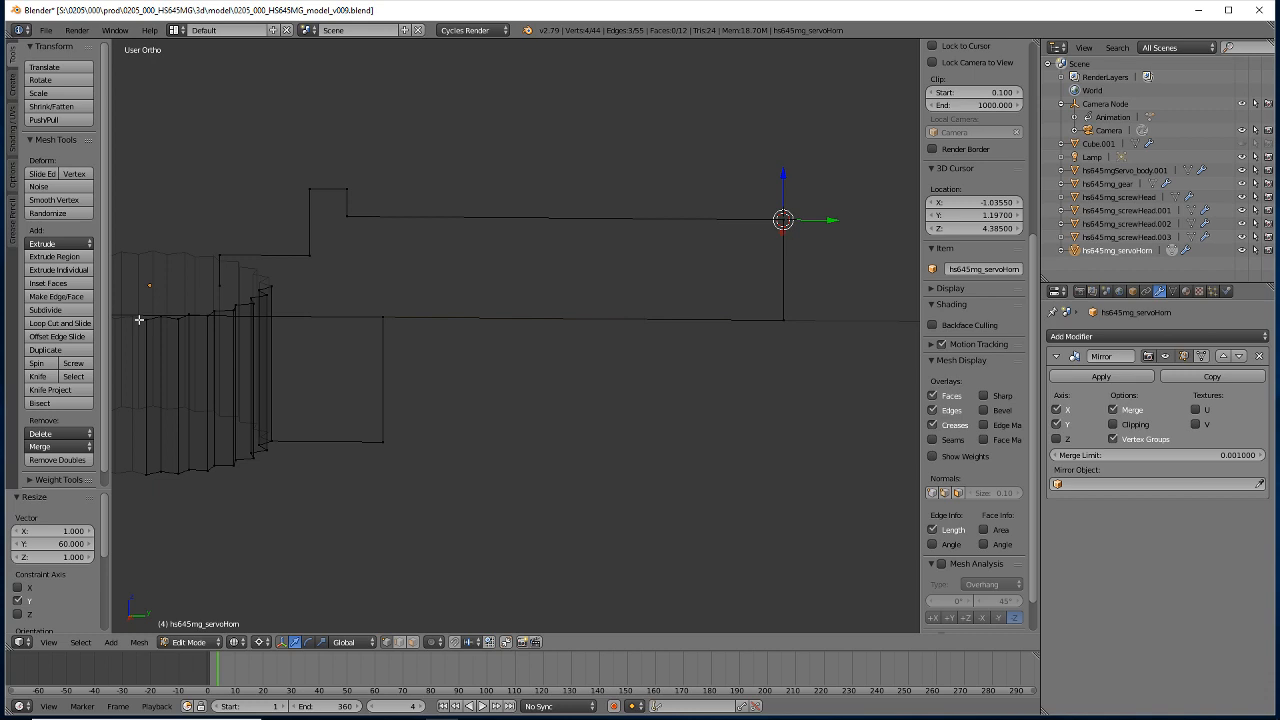
Undo the last scaling of the arm's four bottom-edge subdivision vertices and scale them to 0 along Y about the 3D cursor.
{"action": "key", "text": "ctrl+z"}
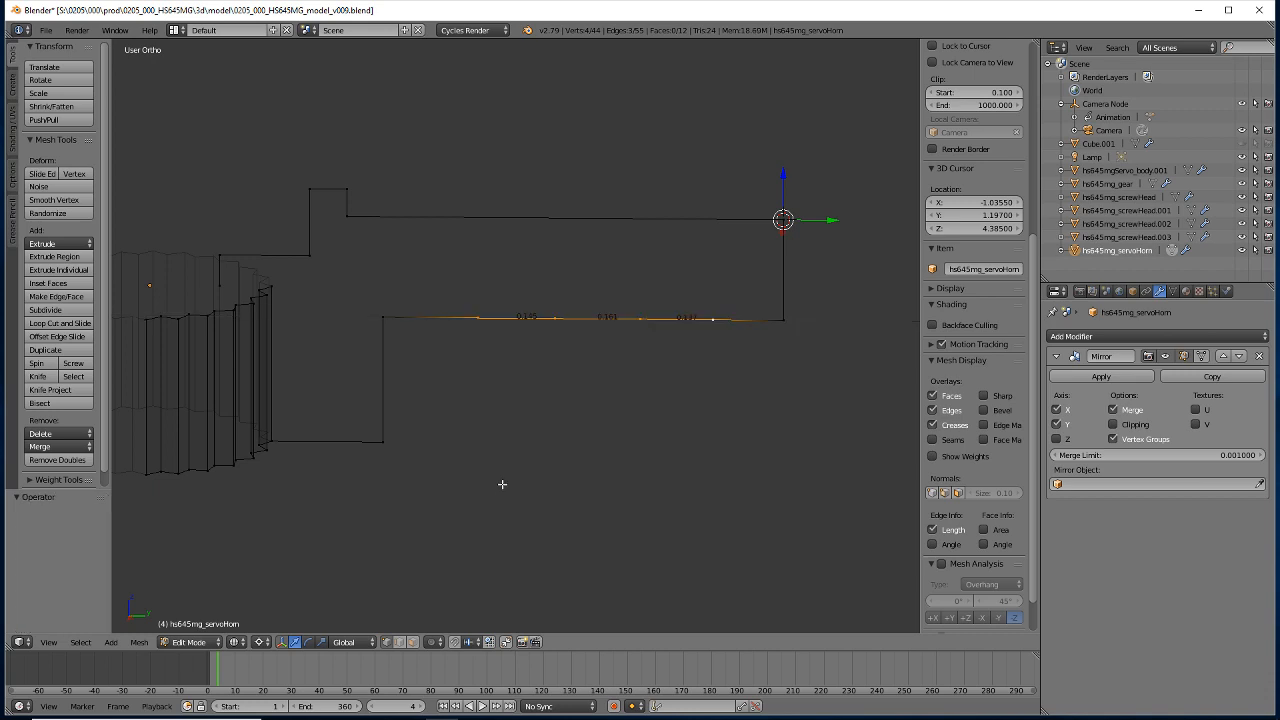
{"action": "key", "text": "s"}
{"action": "key", "text": "y"}
{"action": "key", "text": "0"}
{"action": "key", "text": "Return"}
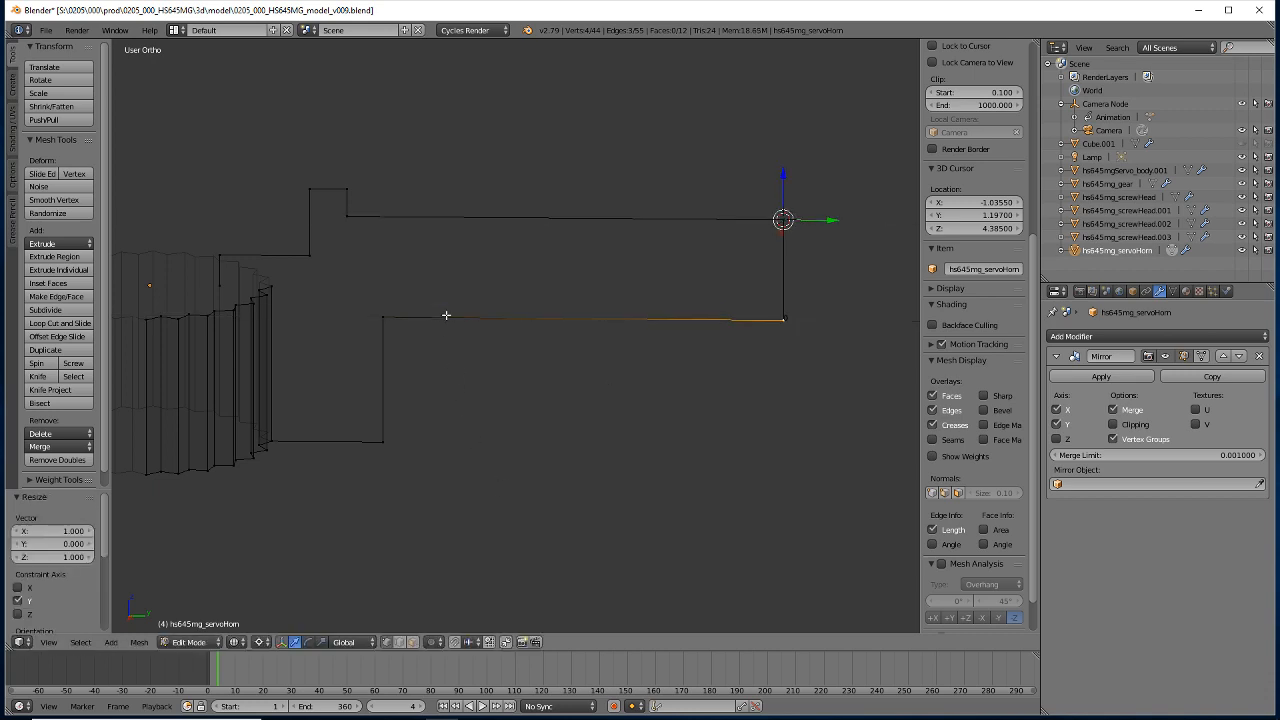
{"action": "key", "text": "s"}
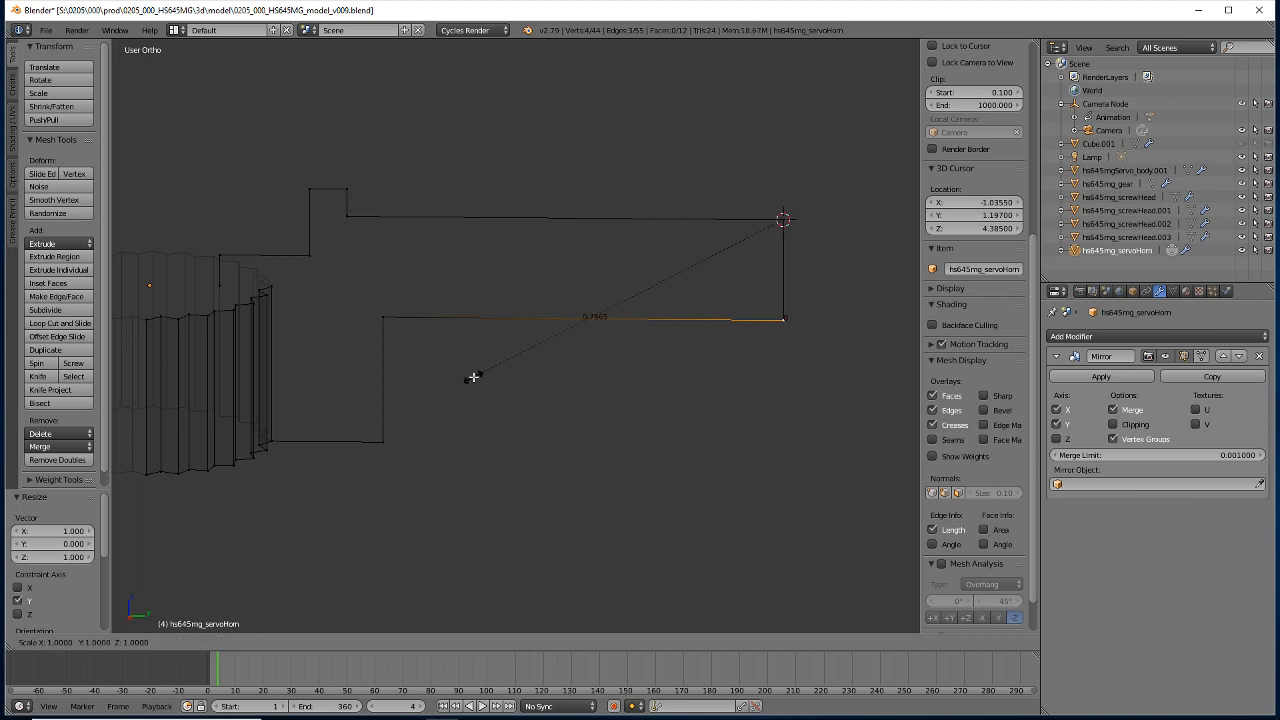
{"action": "key", "text": "Escape"}
Select the whole servo horn mesh and remove its duplicate vertices.
{"action": "key", "text": "a"}
{"action": "key", "text": "a"}
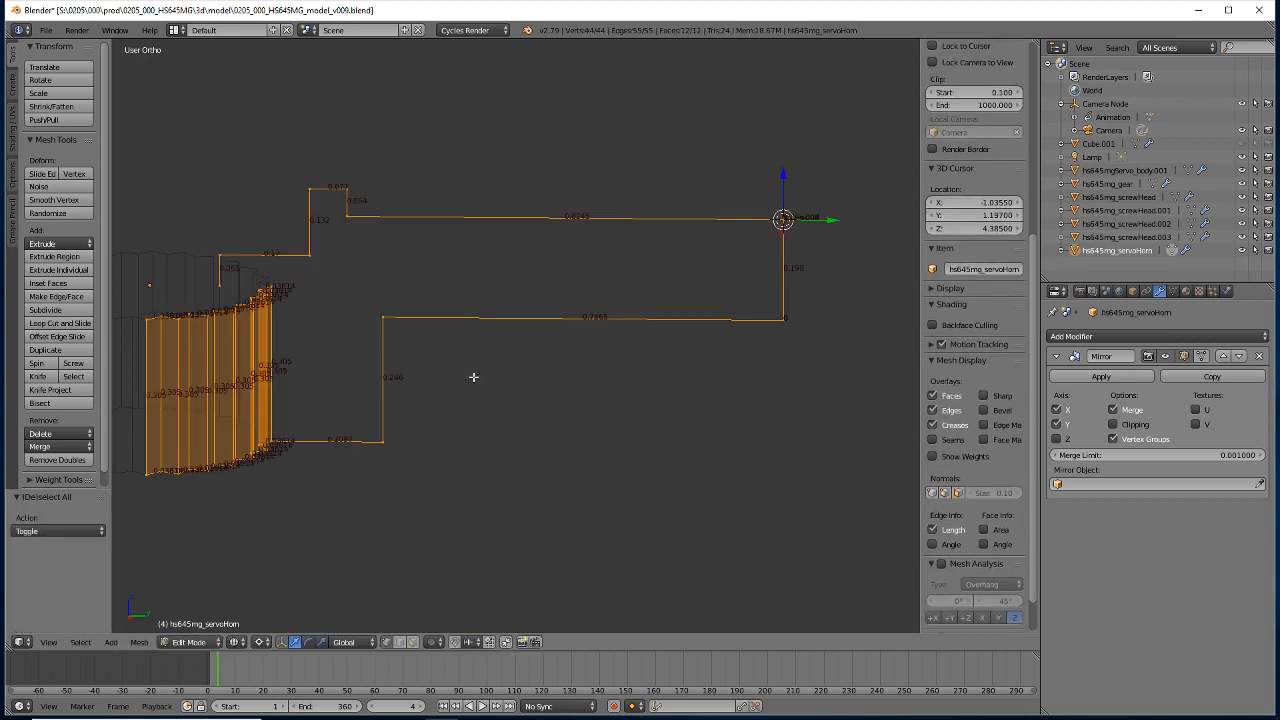
{"action": "key", "text": "w"}
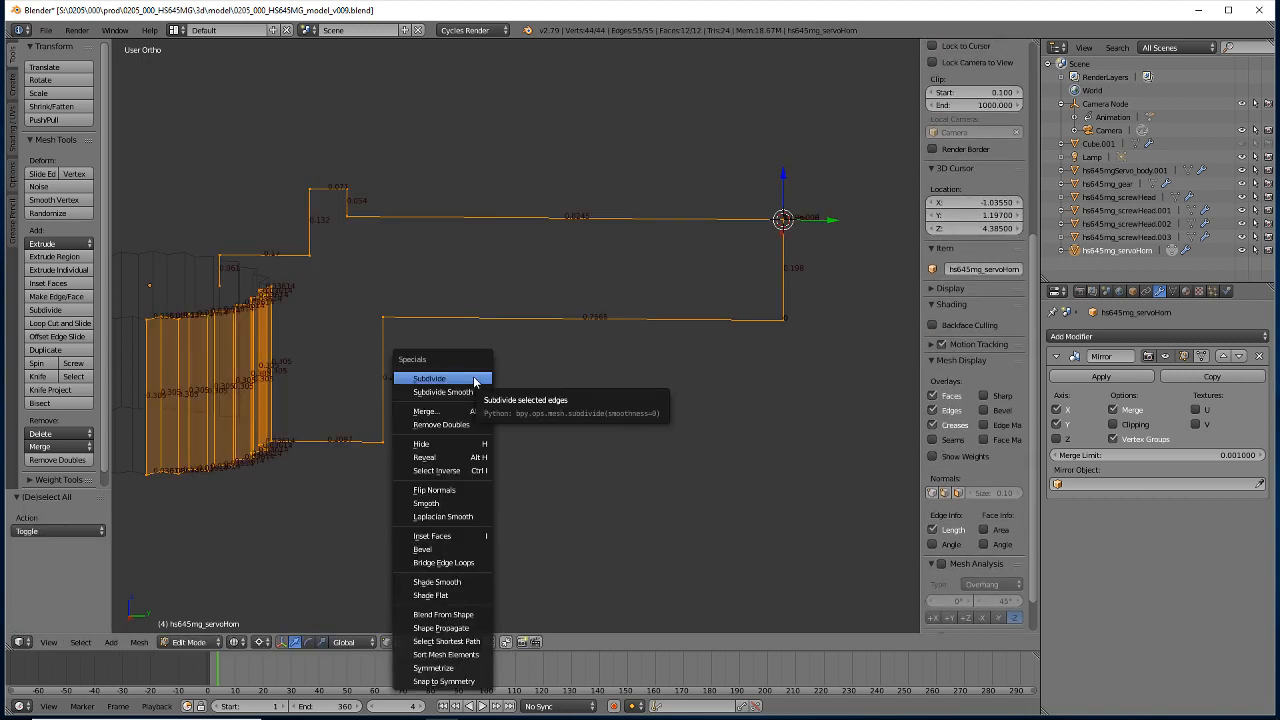
{"action": "key", "text": "r"}
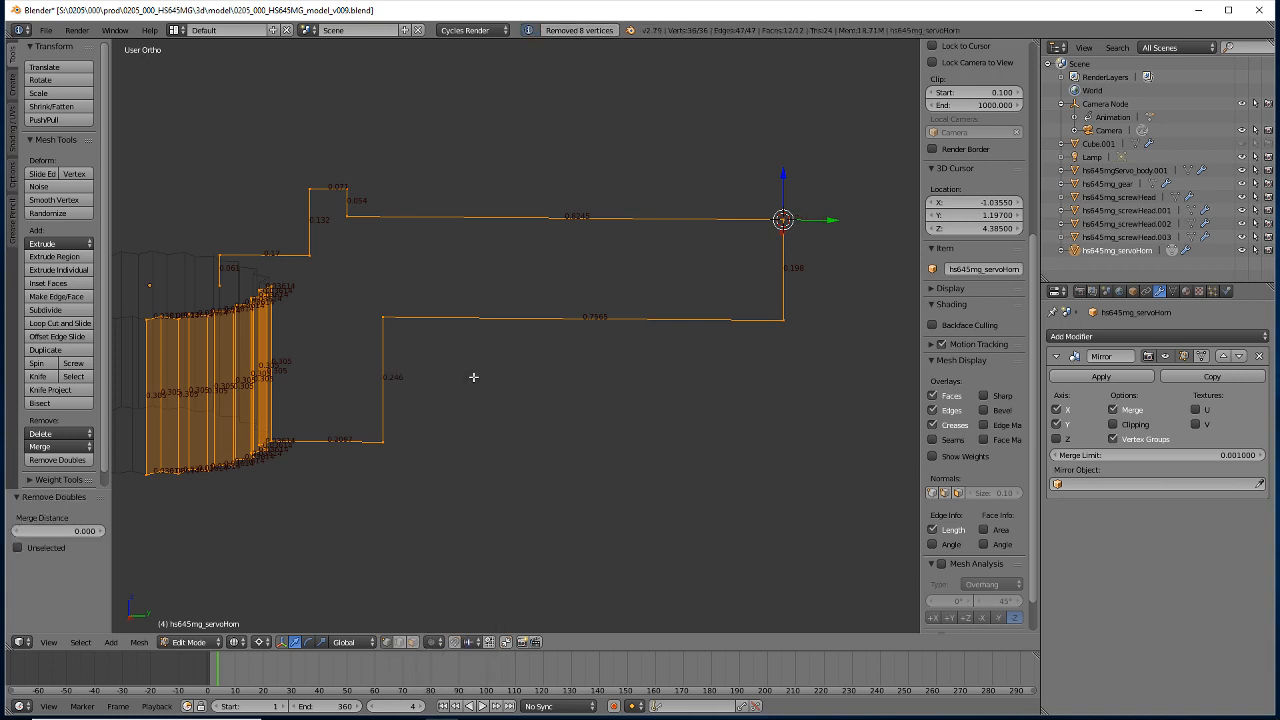
Add a loop cut with 4 evenly spaced cuts to the arm's bottom edge, without sliding them.
{"action": "left_click", "coordinate": [77, 330]}
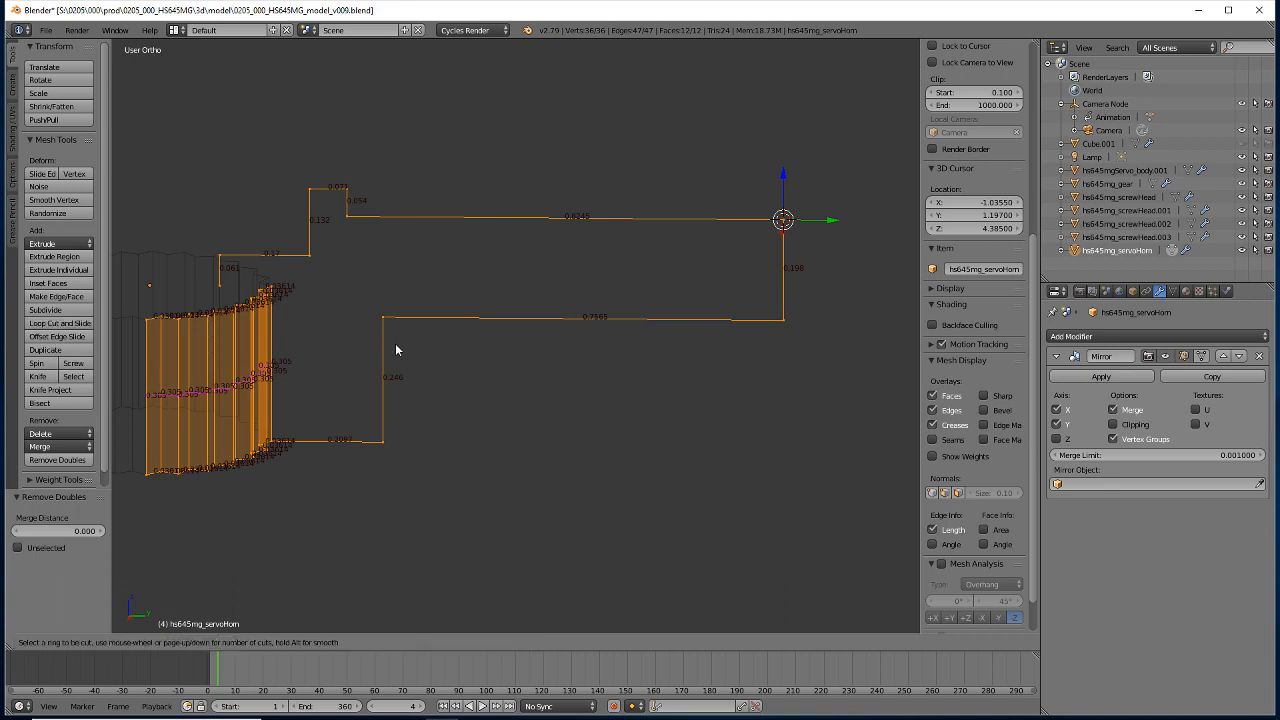
{"action": "scroll", "coordinate": [603, 325], "scroll_direction": "up", "scroll_amount": 1}
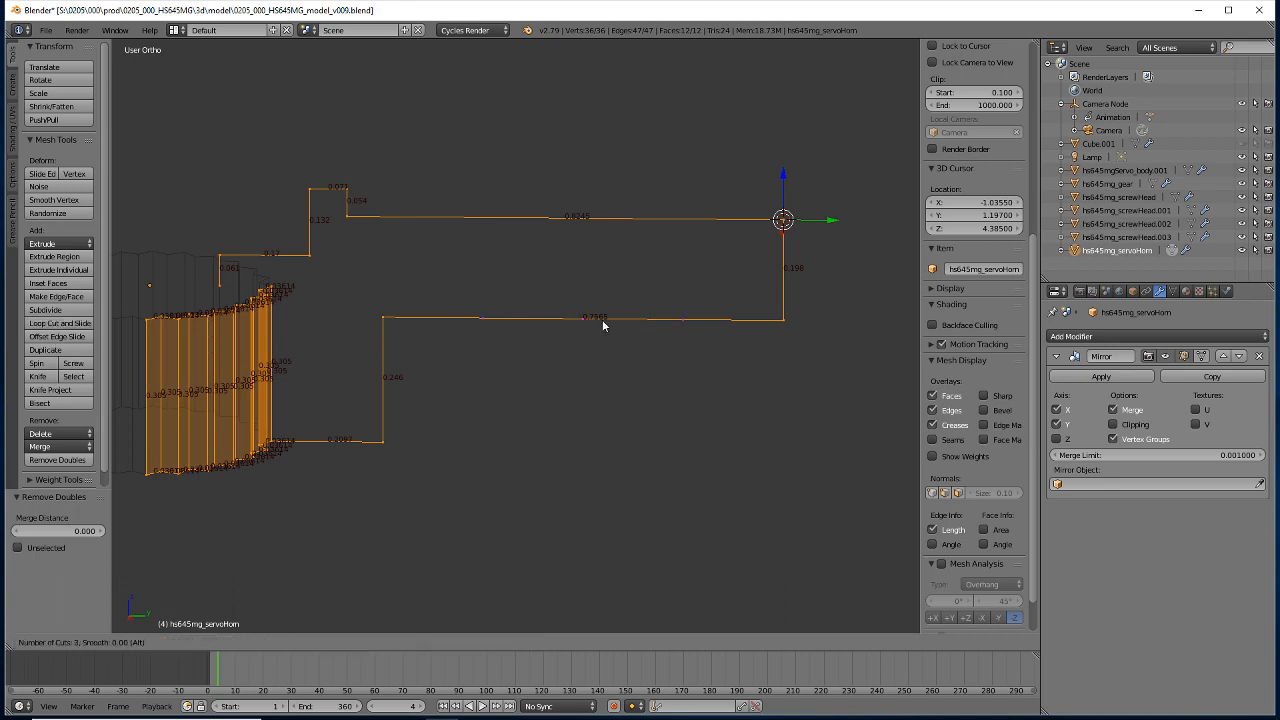
{"action": "left_click", "coordinate": [602, 319]}
{"action": "right_click", "coordinate": [602, 319]}
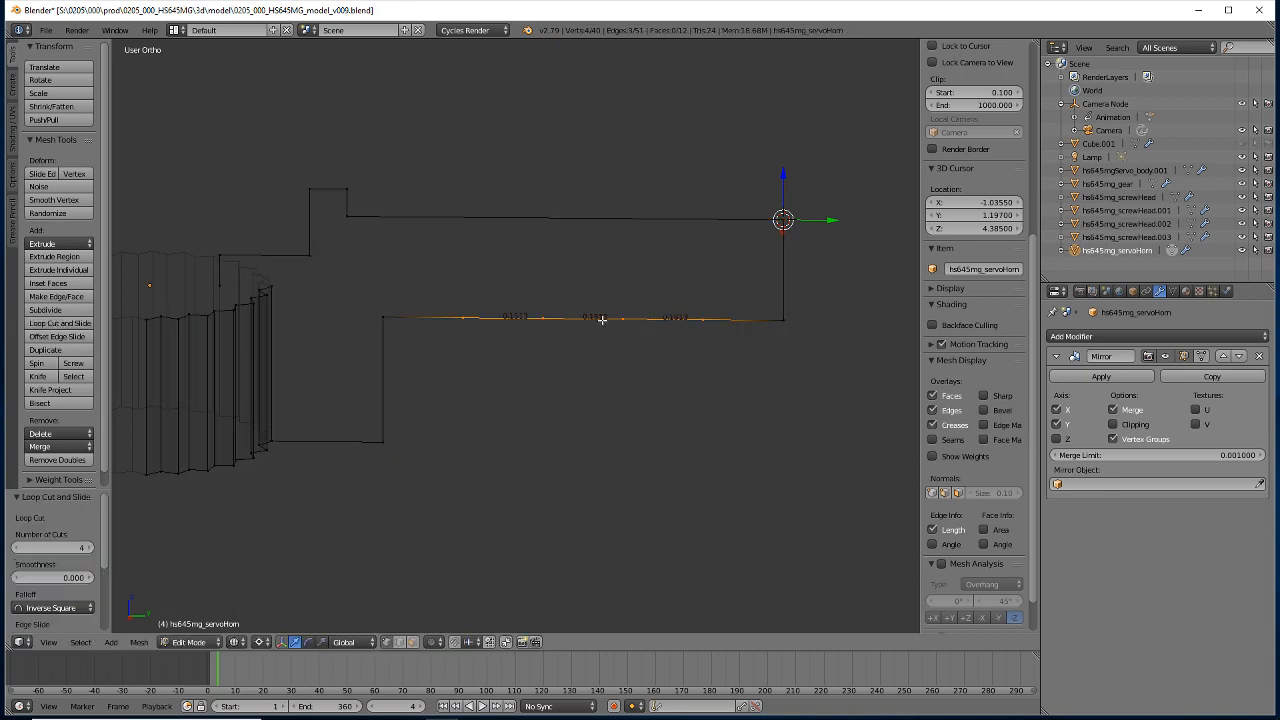
Add 4 evenly spaced, unslid loop cuts to the arm's top edge.
{"action": "left_click", "coordinate": [70, 324]}
{"action": "scroll", "coordinate": [590, 227], "scroll_direction": "up", "scroll_amount": 1}
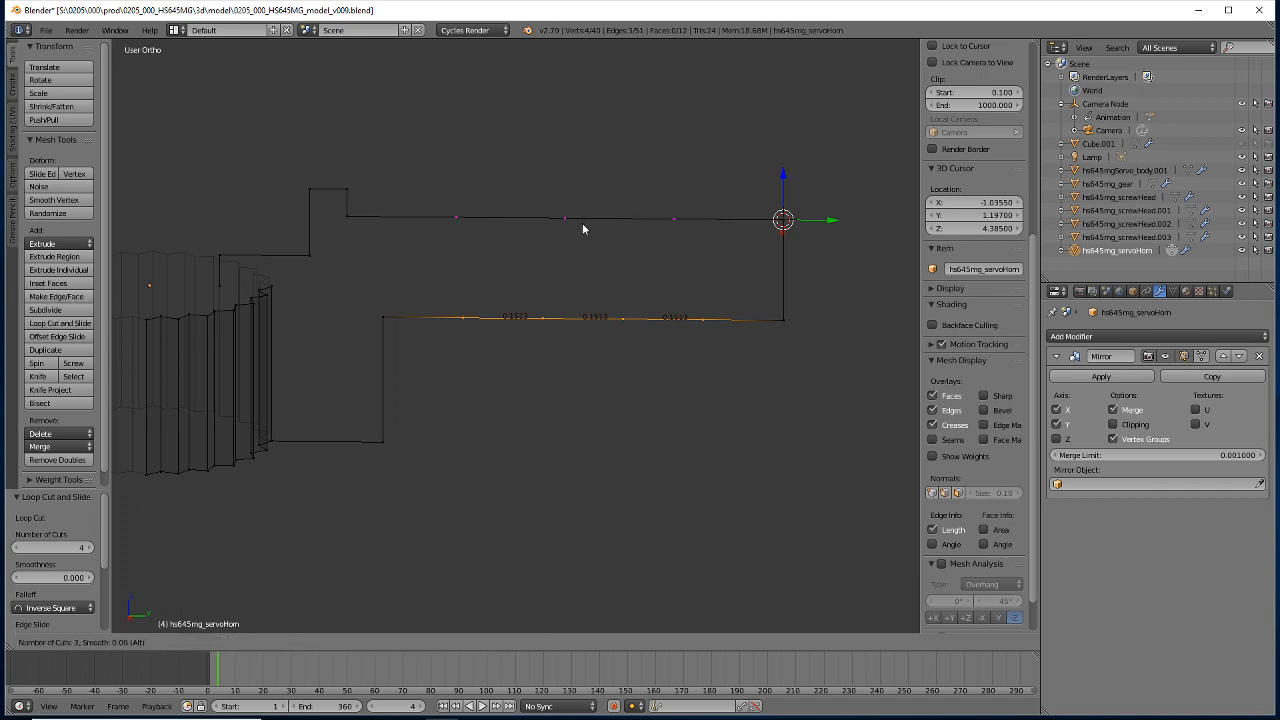
{"action": "left_click", "coordinate": [582, 224]}
{"action": "right_click", "coordinate": [582, 224]}
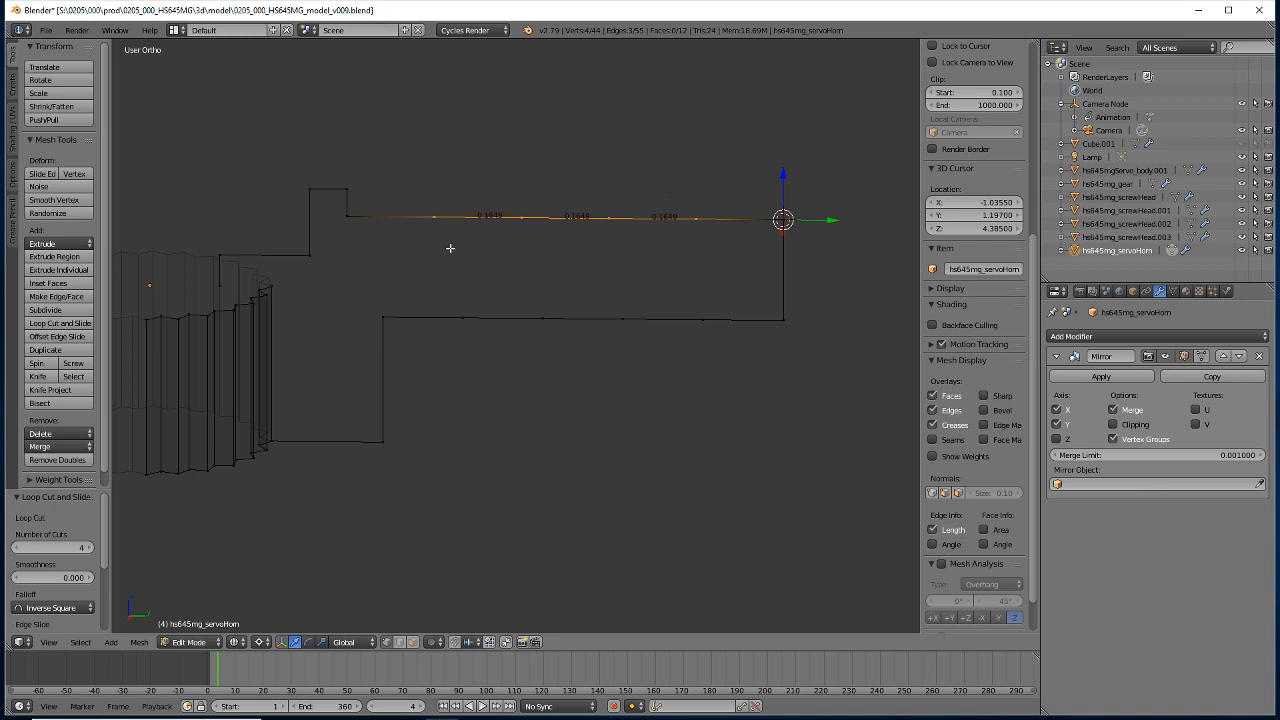
Snap the 3D cursor to the bottom-edge subdivision vertex nearest the tip and scale the top vertex above it to 0 along Y.
{"action": "right_click", "coordinate": [700, 332]}
{"action": "key", "text": "shift+s"}
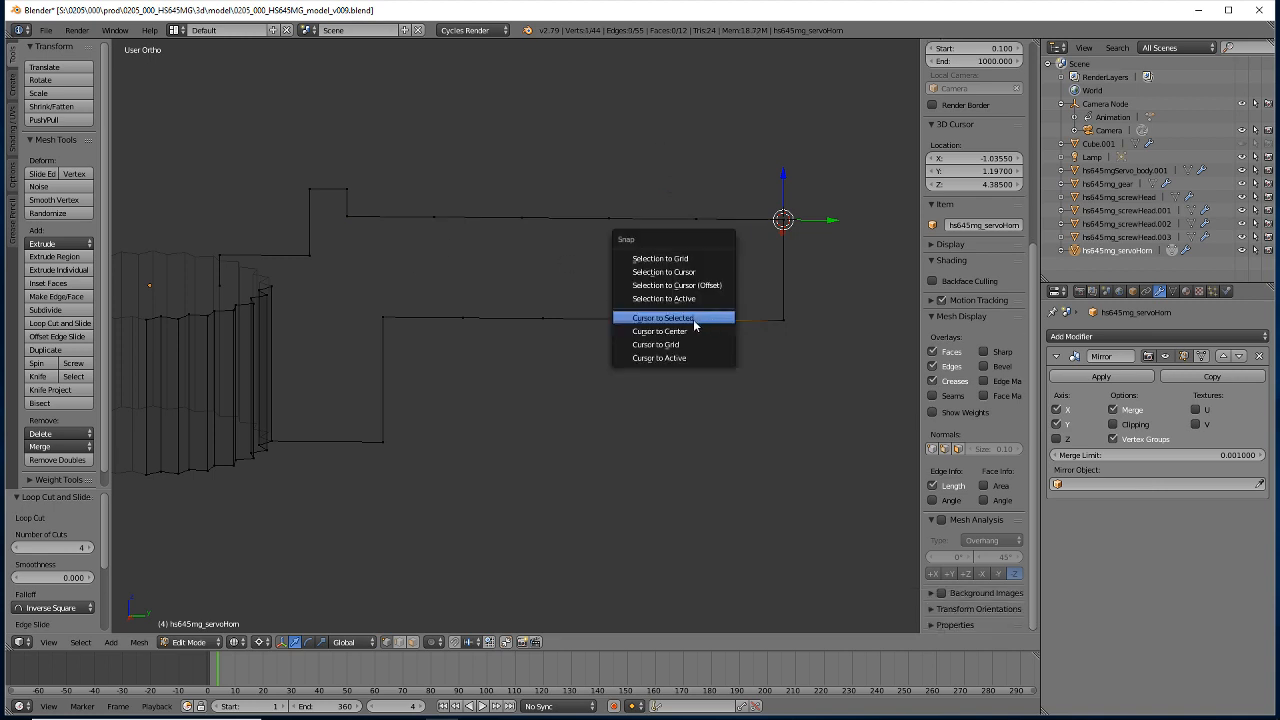
{"action": "left_click", "coordinate": [659, 319]}
{"action": "right_click", "coordinate": [694, 217]}
{"action": "key", "text": "s"}
{"action": "key", "text": "y"}
{"action": "key", "text": "0"}
{"action": "key", "text": "Return"}
Align the second top subdivision vertex from the tip with its bottom counterpart along Y, using the 3D cursor as pivot.
{"action": "right_click", "coordinate": [616, 335]}
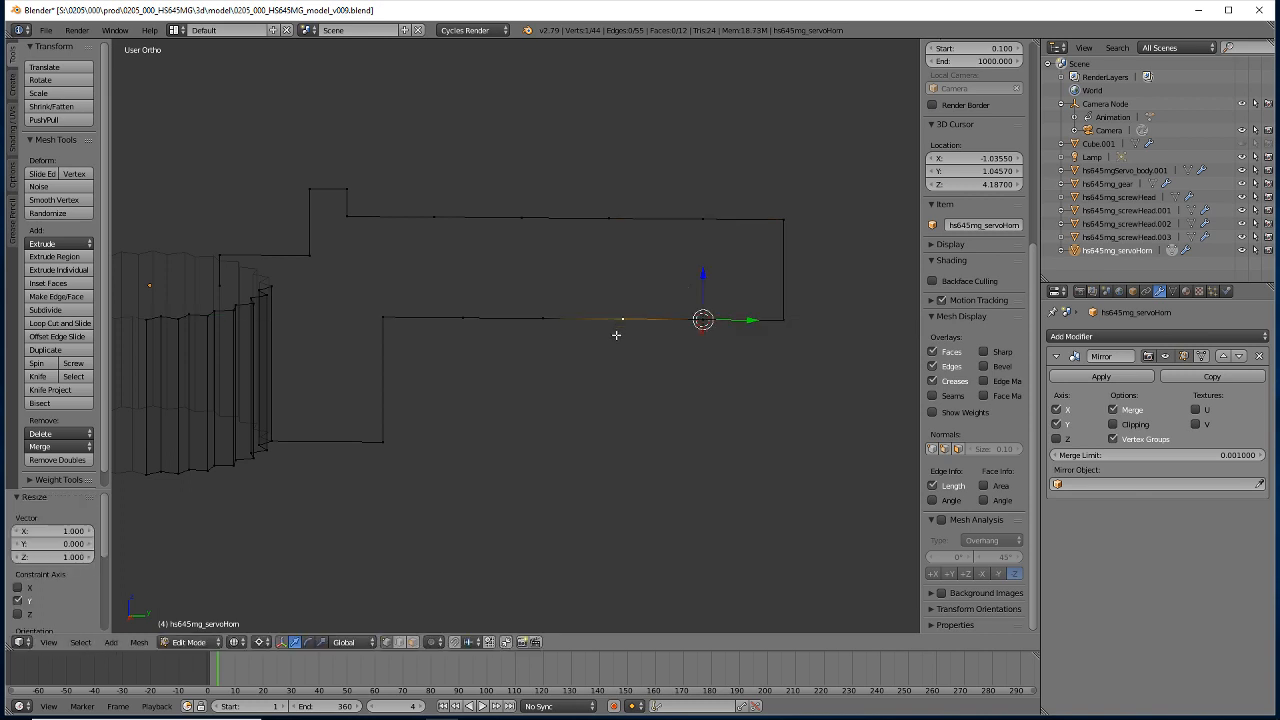
{"action": "key", "text": "shift+s"}
{"action": "left_click", "coordinate": [575, 332]}
{"action": "right_click", "coordinate": [612, 218]}
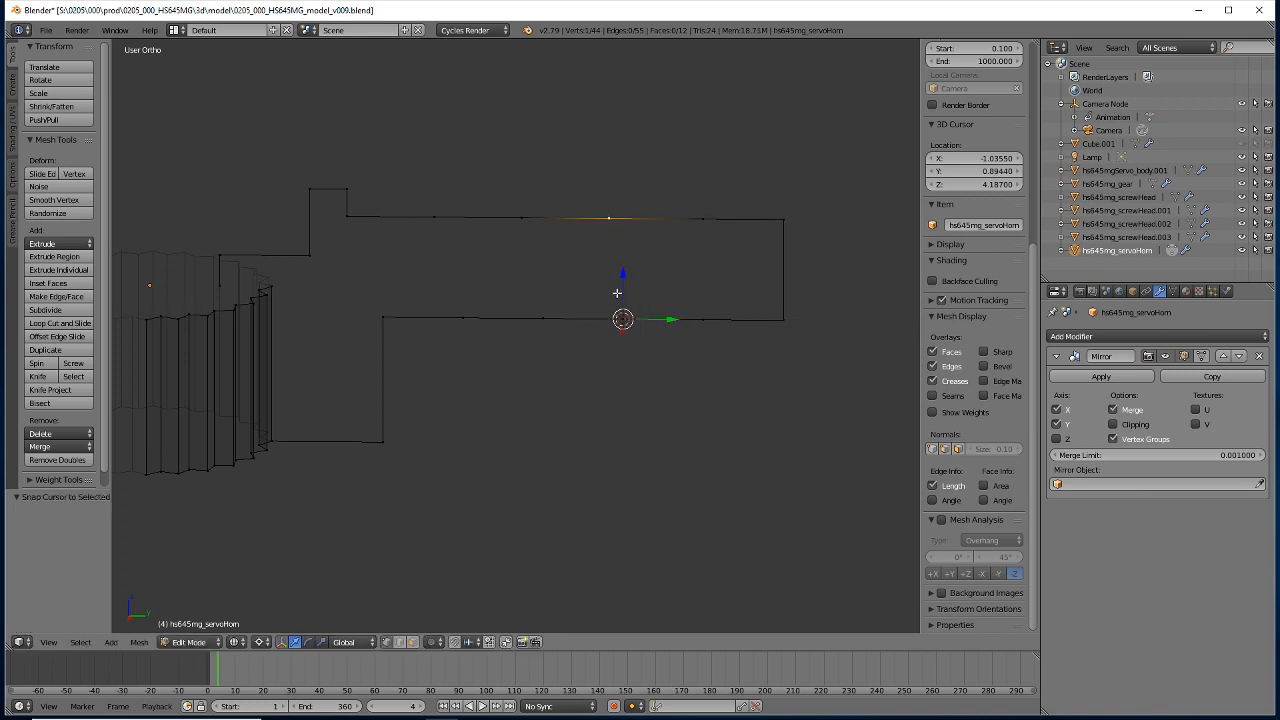
{"action": "key", "text": "s"}
{"action": "key", "text": "y"}
{"action": "key", "text": "0"}
{"action": "key", "text": "Return"}
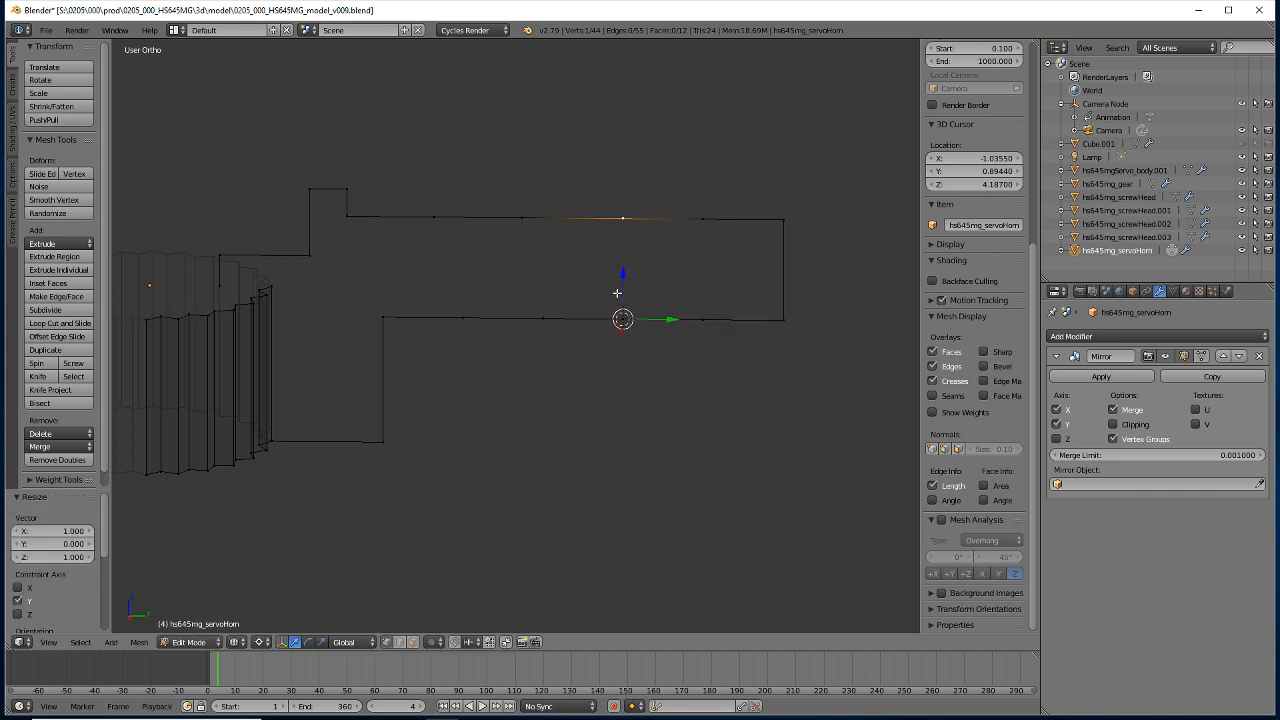
Align the third top subdivision vertex from the tip along Y with the bottom vertex below it, using the 3D cursor.
{"action": "right_click", "coordinate": [545, 340]}
{"action": "key", "text": "g"}
{"action": "key", "text": "shift+s"}
{"action": "left_click", "coordinate": [493, 322]}
{"action": "right_click", "coordinate": [515, 234]}
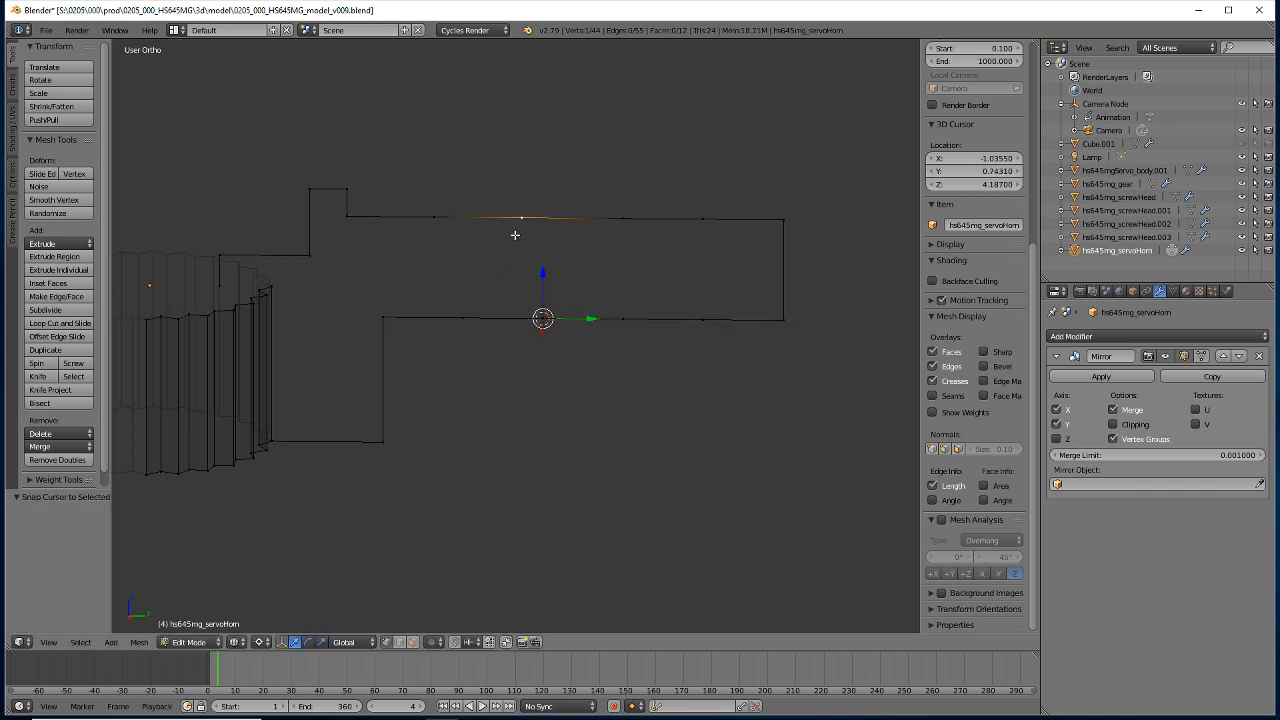
{"action": "key", "text": "s"}
{"action": "key", "text": "y"}
{"action": "key", "text": "0"}
{"action": "key", "text": "Return"}
Snap the 3D cursor to the innermost bottom subdivision vertex and scale the innermost top vertex to 0 along Y.
{"action": "right_click", "coordinate": [465, 320]}
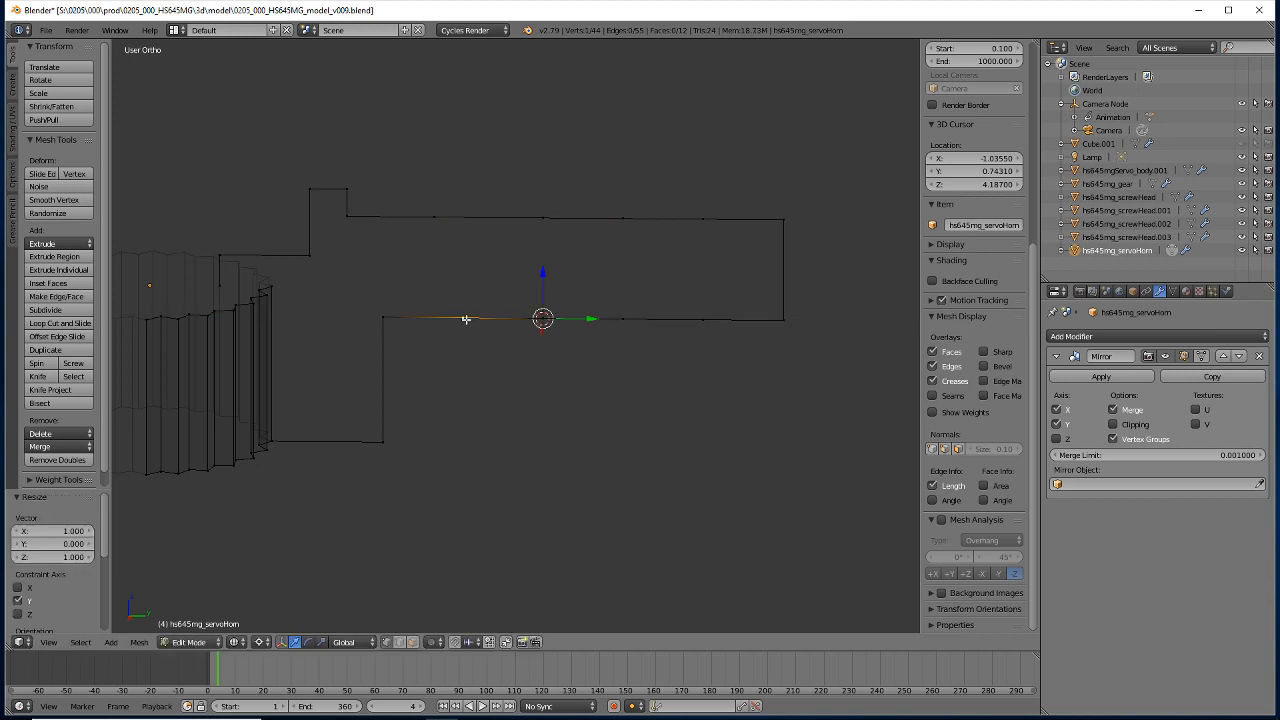
{"action": "key", "text": "shift+s"}
{"action": "left_click", "coordinate": [424, 328]}
{"action": "right_click", "coordinate": [435, 216]}
{"action": "key", "text": "s"}
{"action": "key", "text": "y"}
{"action": "key", "text": "0"}
{"action": "key", "text": "Return"}
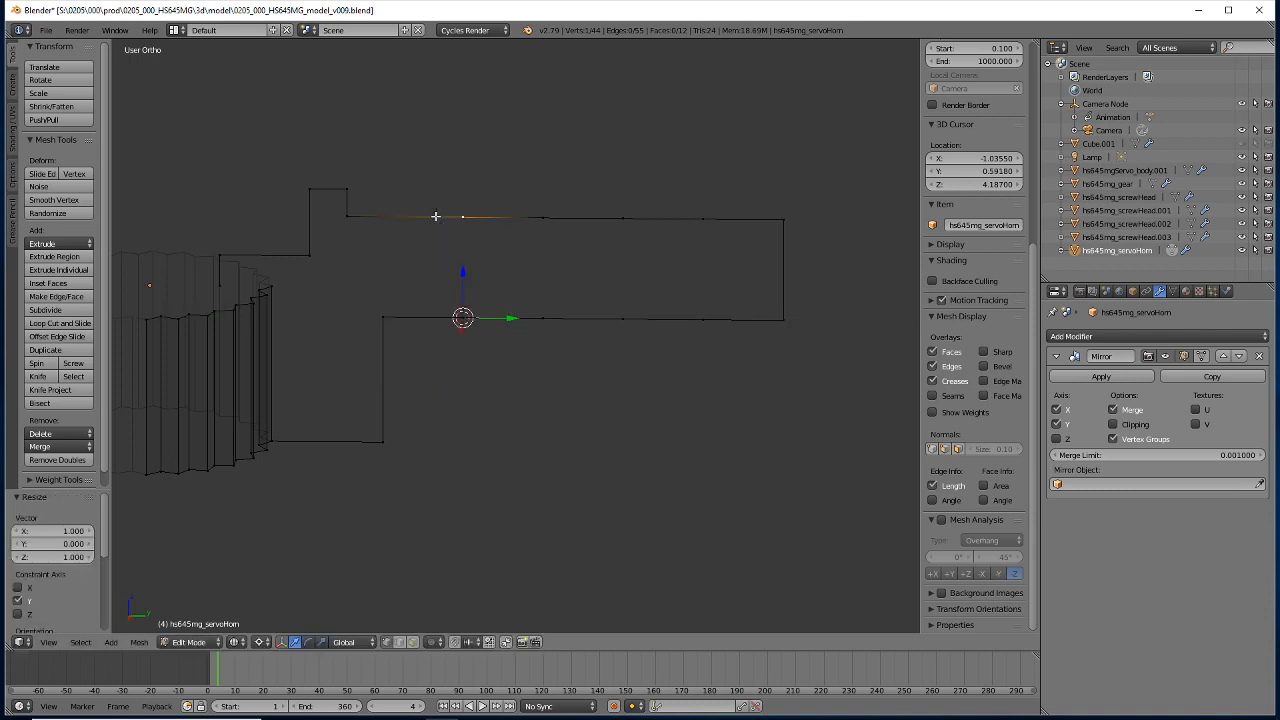
In Object Mode, snap the 3D cursor to the selected servo horn's origin, and return to Edit Mode.
{"action": "middle_click_drag", "start_coordinate": [514, 437], "coordinate": [447, 454]}
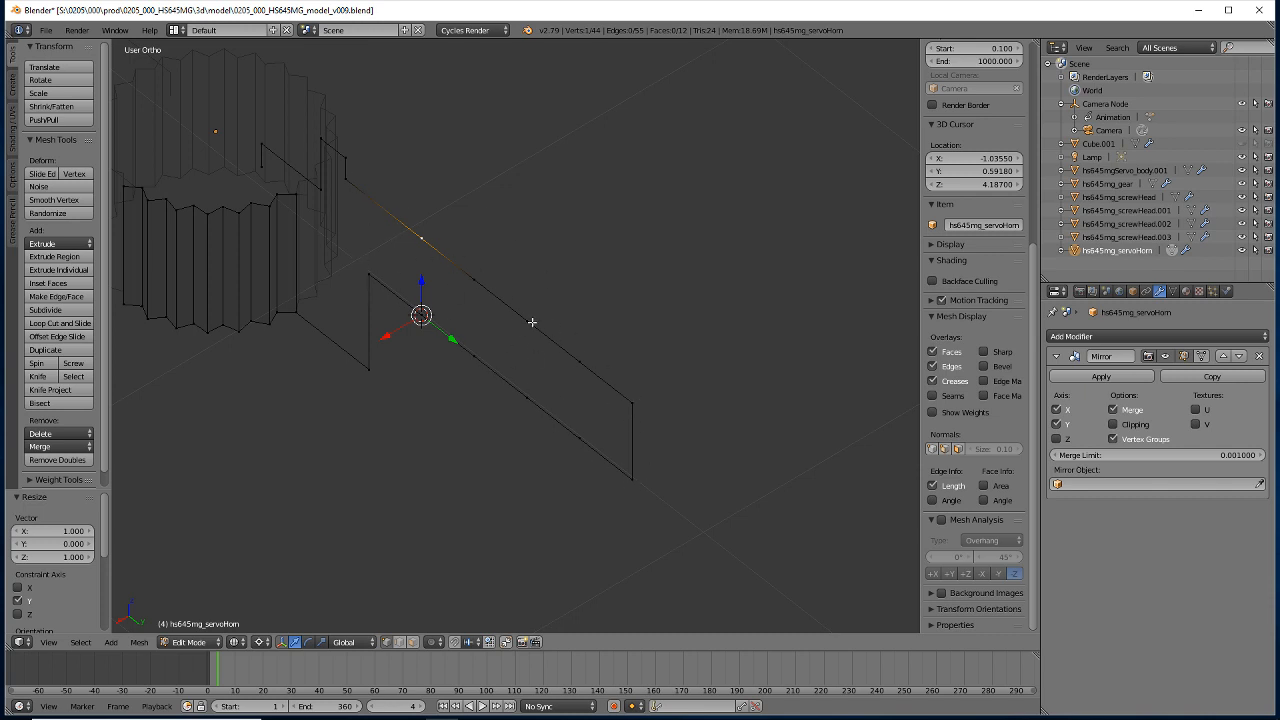
{"action": "middle_click_drag", "start_coordinate": [386, 297], "coordinate": [367, 339]}
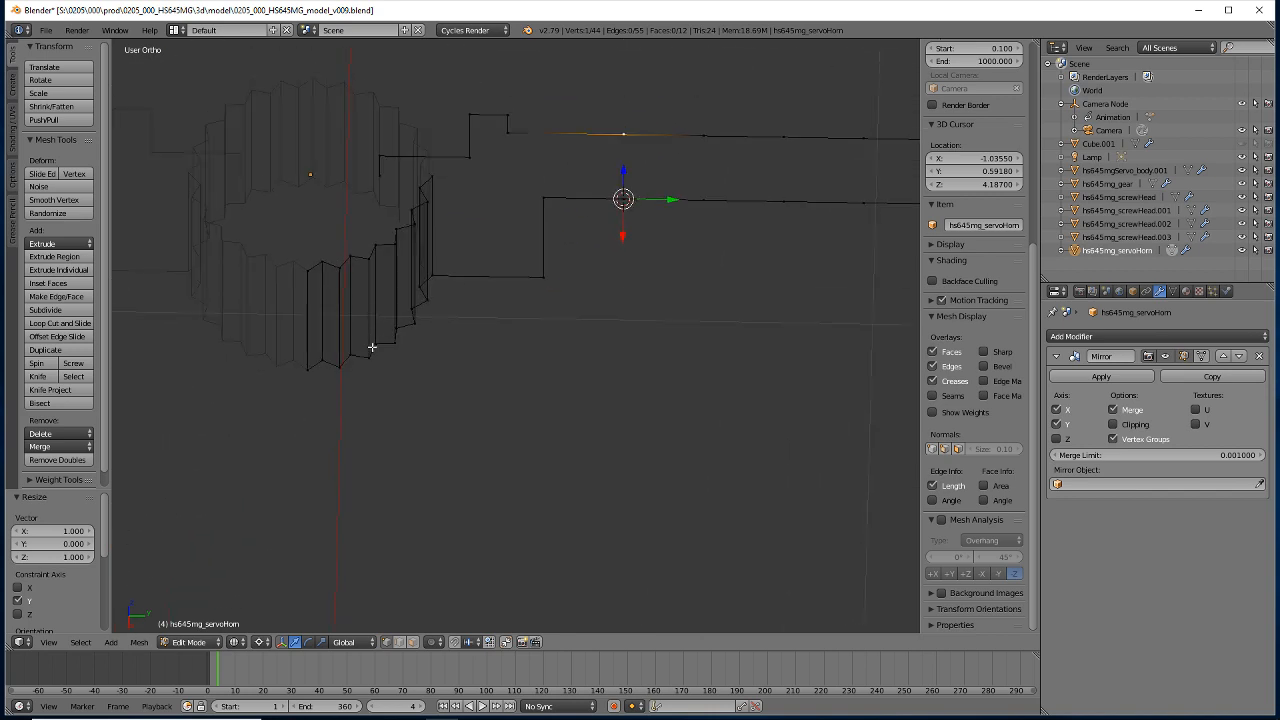
{"action": "scroll", "coordinate": [376, 365], "scroll_direction": "down", "scroll_amount": 3}
{"action": "middle_click_drag", "start_coordinate": [366, 391], "coordinate": [344, 447]}
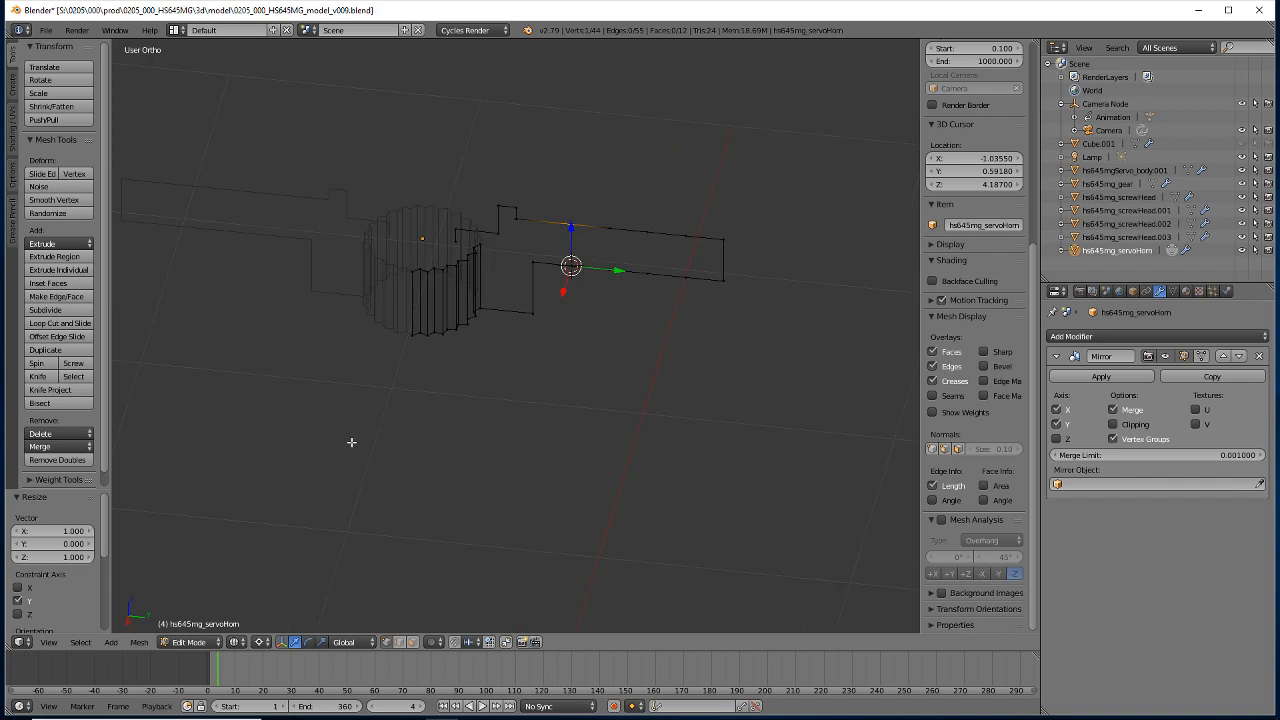
{"action": "middle_click_drag", "start_coordinate": [266, 402], "coordinate": [315, 406]}
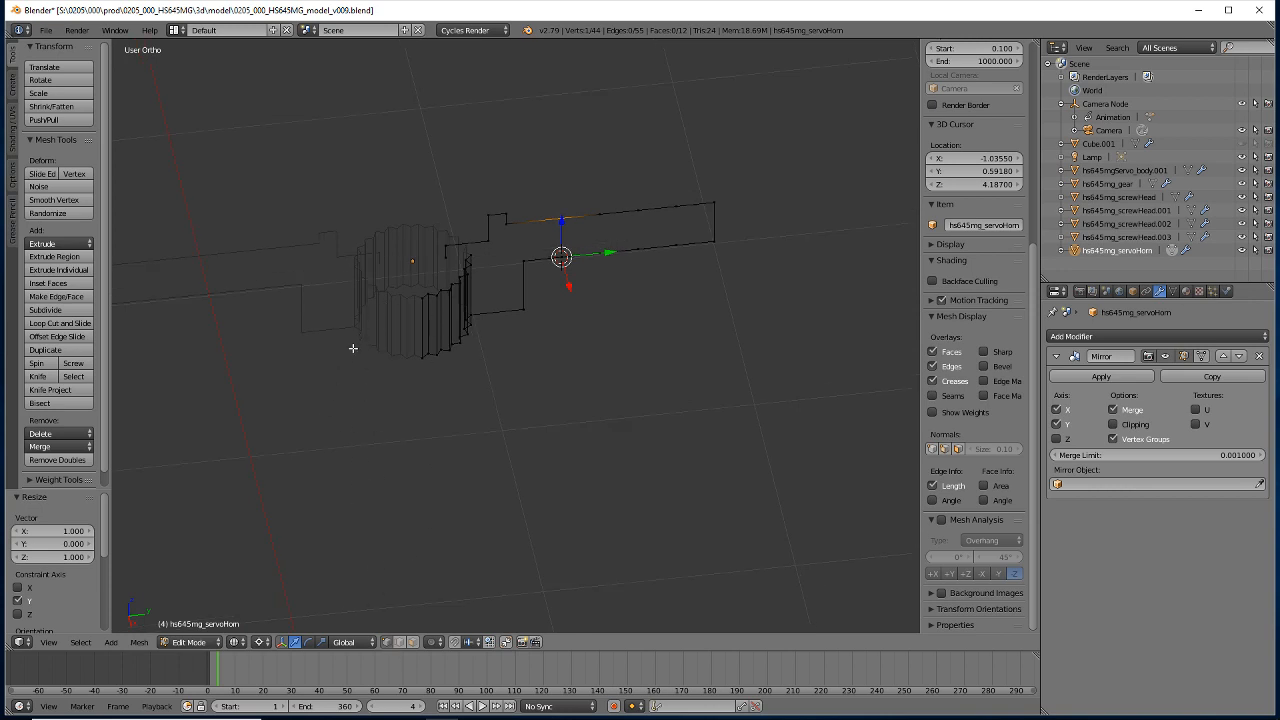
{"action": "key", "text": "Tab"}
{"action": "key", "text": "shift+s"}
{"action": "left_click", "coordinate": [268, 373]}
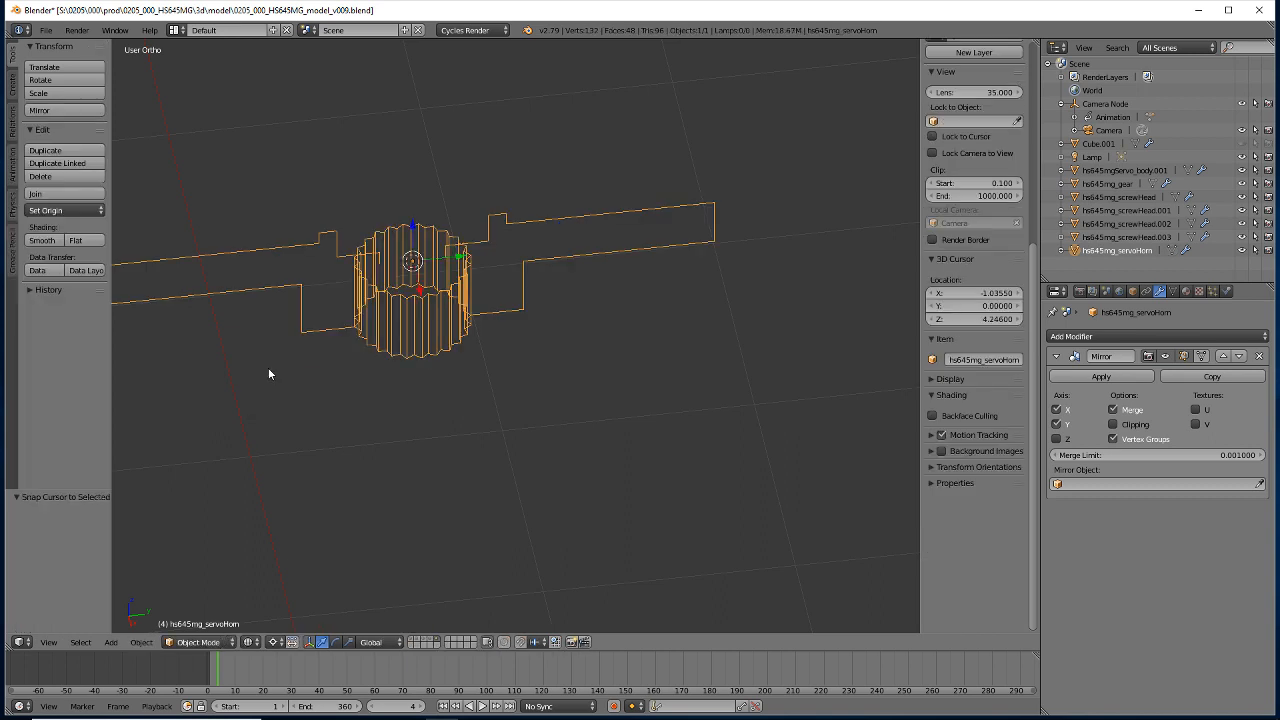
{"action": "key", "text": "Tab"}
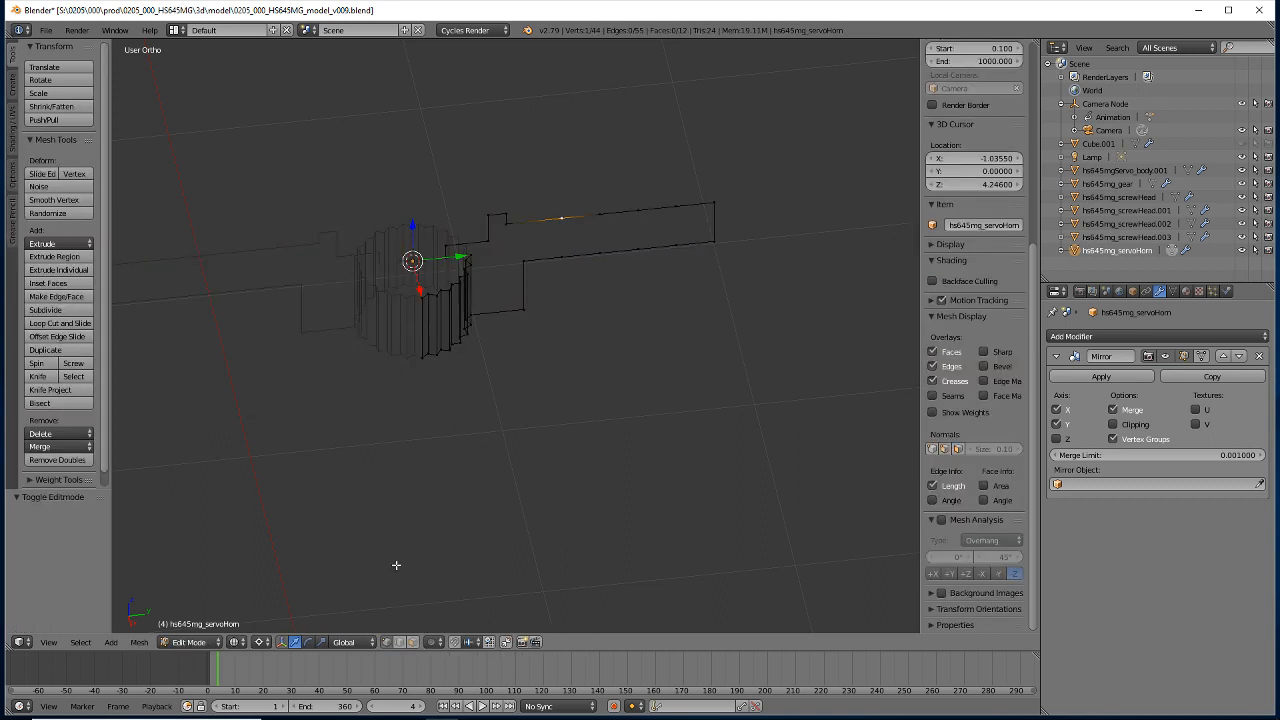
Select all edges of the side profile, from the hub's upper steps around the arm to the lower edge meeting the toothed ring.
{"action": "key", "text": "a"}
{"action": "right_click", "coordinate": [443, 255]}
{"action": "right_click", "coordinate": [482, 241], "text": "shift"}
{"action": "right_click", "coordinate": [487, 229], "text": "shift"}
{"action": "right_click", "coordinate": [497, 213], "text": "shift"}
{"action": "right_click", "coordinate": [516, 222], "text": "shift"}
{"action": "right_click", "coordinate": [508, 218], "text": "shift"}
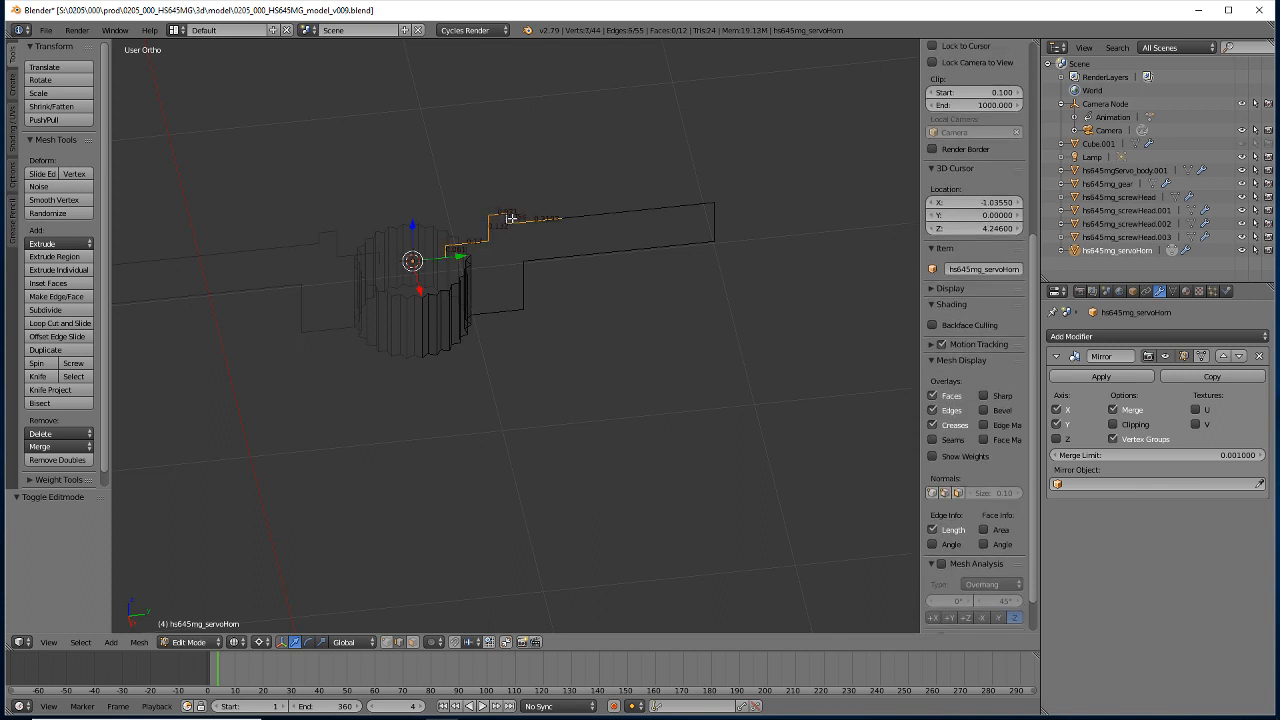
{"action": "right_click", "coordinate": [590, 213], "text": "shift"}
{"action": "right_click", "coordinate": [628, 208], "text": "shift"}
{"action": "right_click", "coordinate": [666, 207], "text": "shift"}
{"action": "right_click", "coordinate": [704, 204], "text": "shift"}
{"action": "right_click", "coordinate": [717, 217], "text": "shift"}
{"action": "right_click", "coordinate": [692, 245], "text": "shift"}
{"action": "right_click", "coordinate": [650, 249], "text": "shift"}
{"action": "right_click", "coordinate": [602, 251], "text": "shift"}
{"action": "right_click", "coordinate": [565, 256], "text": "shift"}
{"action": "right_click", "coordinate": [536, 261], "text": "shift"}
{"action": "right_click", "coordinate": [524, 273], "text": "shift"}
{"action": "right_click", "coordinate": [503, 310], "text": "shift"}
From the top view, spin the selected profile 90° about the 3D cursor with 12 steps.
{"action": "middle_click_drag", "start_coordinate": [400, 451], "coordinate": [346, 441]}
{"action": "key", "text": "KP_7"}
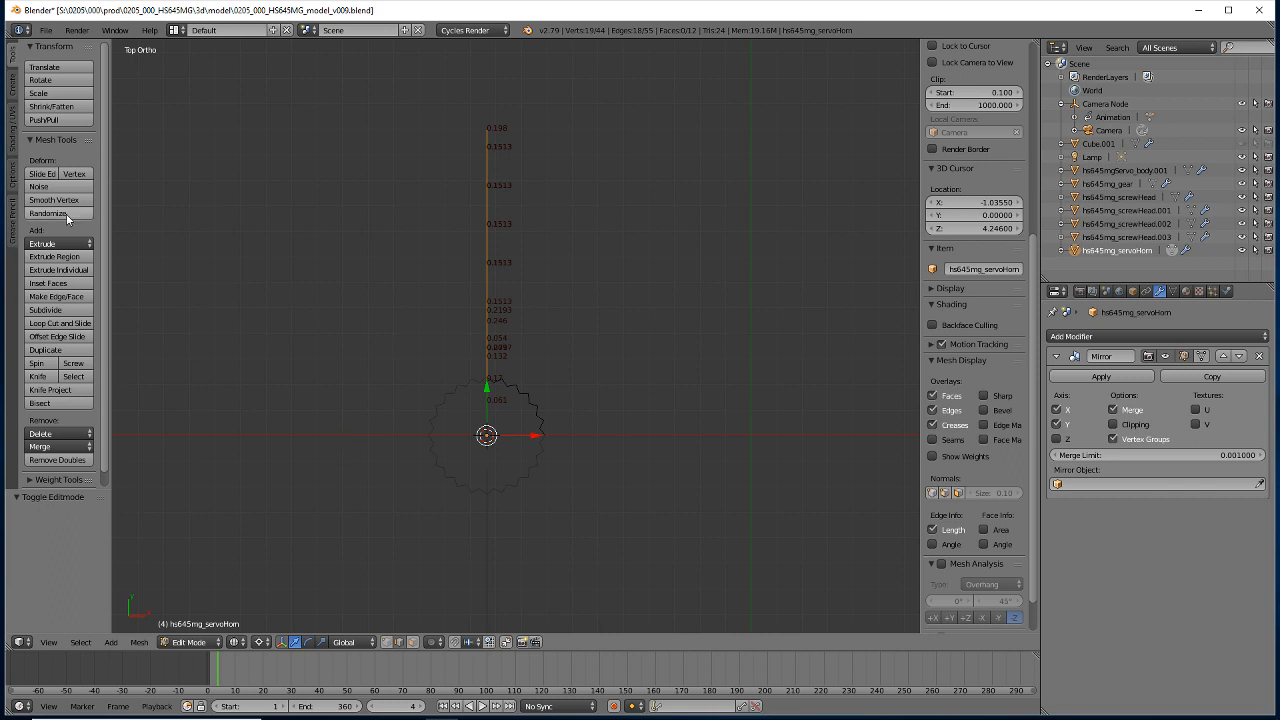
{"action": "left_click", "coordinate": [36, 364]}
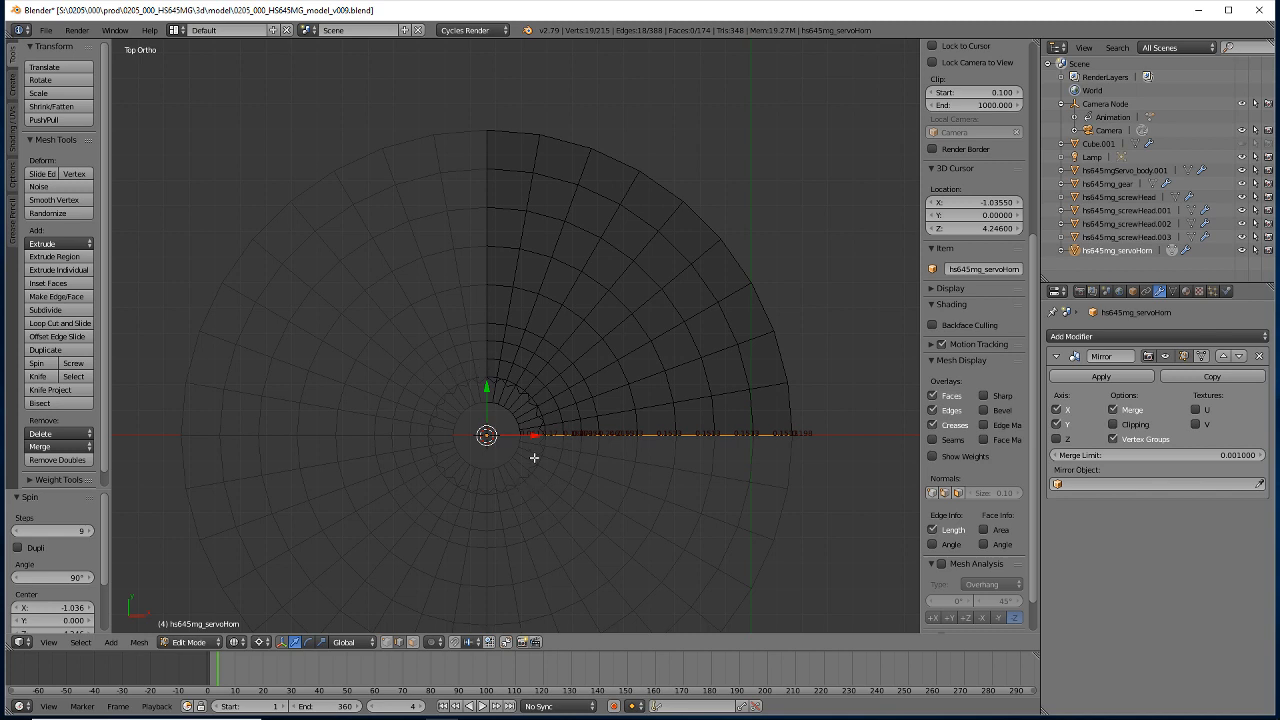
{"action": "left_click", "coordinate": [16, 531]}
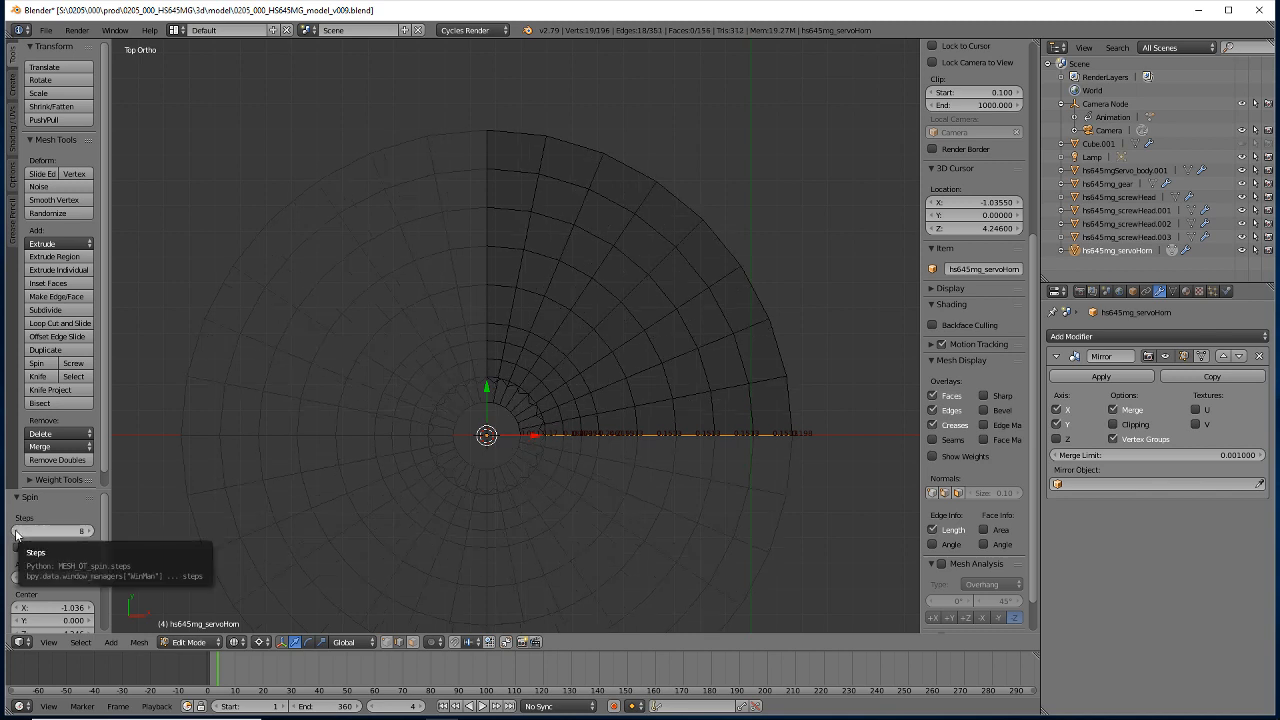
{"action": "left_click", "coordinate": [16, 531]}
{"action": "left_click", "coordinate": [16, 531]}
{"action": "left_click", "coordinate": [16, 531]}
{"action": "left_click", "coordinate": [89, 531]}
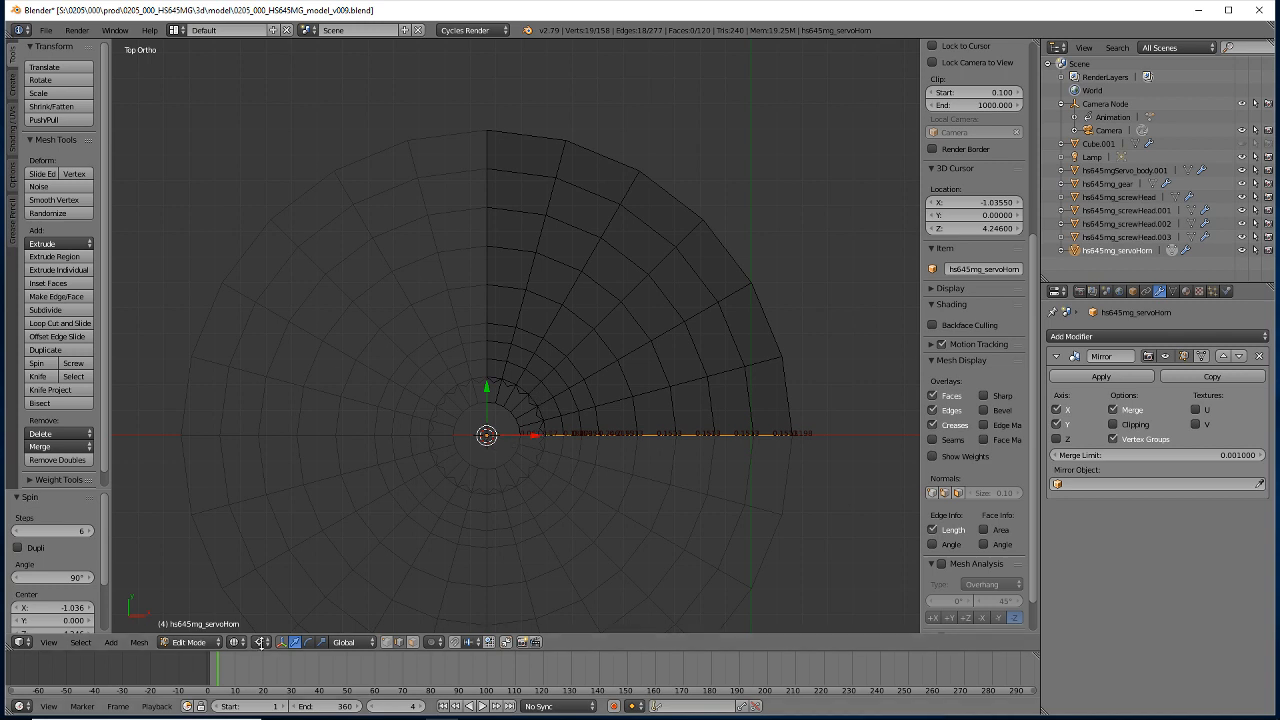
{"action": "left_click", "coordinate": [76, 535]}
{"action": "type", "text": "12"}
{"action": "key", "text": "Return"}
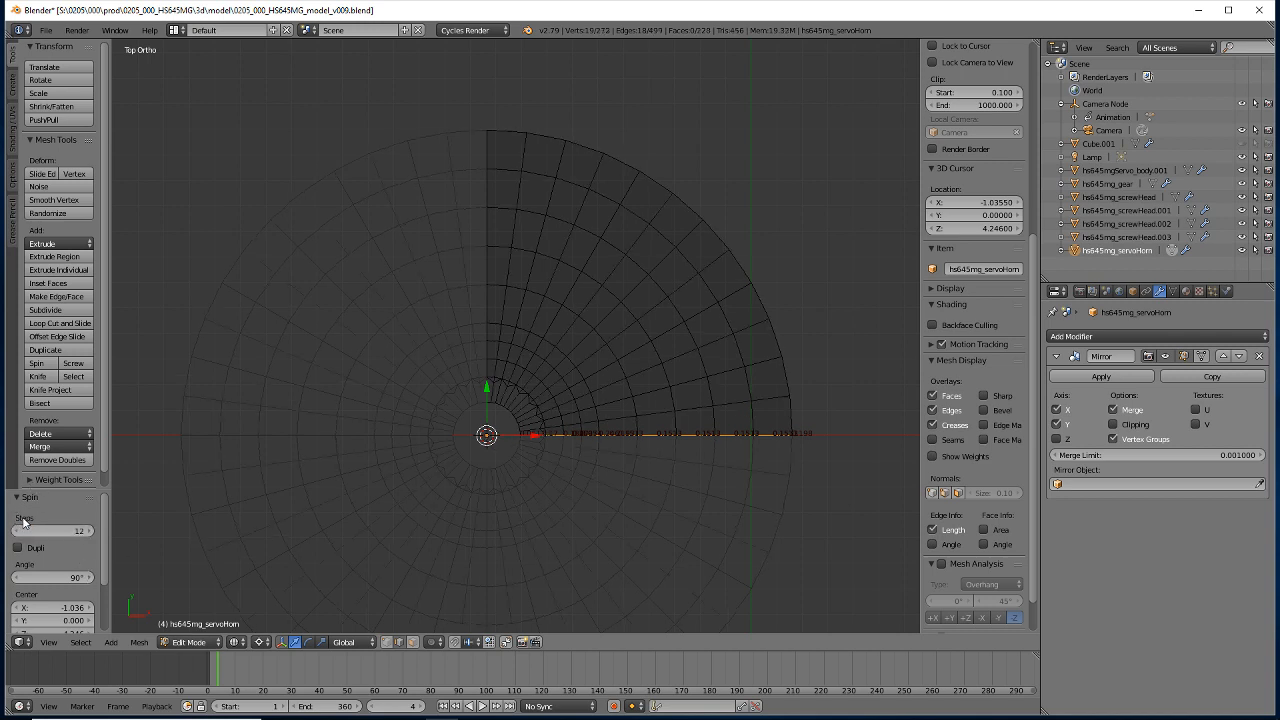
Display the spun mesh in solid shading and inspect the underside around the toothed hub hole.
{"action": "mouse_move", "coordinate": [446, 586]}
{"action": "middle_mouse_down"}
{"action": "mouse_move", "coordinate": [374, 534]}
{"action": "mouse_move", "coordinate": [349, 494]}
{"action": "mouse_move", "coordinate": [294, 466]}
{"action": "mouse_move", "coordinate": [220, 467]}
{"action": "mouse_move", "coordinate": [294, 537]}
{"action": "mouse_move", "coordinate": [450, 519]}
{"action": "mouse_move", "coordinate": [391, 531]}
{"action": "mouse_move", "coordinate": [403, 531]}
{"action": "mouse_move", "coordinate": [346, 517]}
{"action": "mouse_move", "coordinate": [405, 455]}
{"action": "mouse_move", "coordinate": [446, 369]}
{"action": "mouse_move", "coordinate": [433, 366]}
{"action": "mouse_move", "coordinate": [415, 500]}
{"action": "mouse_move", "coordinate": [380, 449]}
{"action": "mouse_move", "coordinate": [420, 480]}
{"action": "mouse_move", "coordinate": [409, 497]}
{"action": "mouse_move", "coordinate": [425, 484]}
{"action": "mouse_move", "coordinate": [414, 478]}
{"action": "mouse_move", "coordinate": [401, 506]}
{"action": "mouse_move", "coordinate": [400, 437]}
{"action": "mouse_move", "coordinate": [394, 463]}
{"action": "mouse_move", "coordinate": [416, 493]}
{"action": "mouse_move", "coordinate": [452, 503]}
{"action": "mouse_move", "coordinate": [403, 498]}
{"action": "mouse_move", "coordinate": [390, 529]}
{"action": "mouse_move", "coordinate": [451, 491]}
{"action": "mouse_move", "coordinate": [454, 517]}
{"action": "mouse_move", "coordinate": [411, 522]}
{"action": "mouse_move", "coordinate": [415, 503]}
{"action": "middle_mouse_up"}
{"action": "key", "text": "z"}
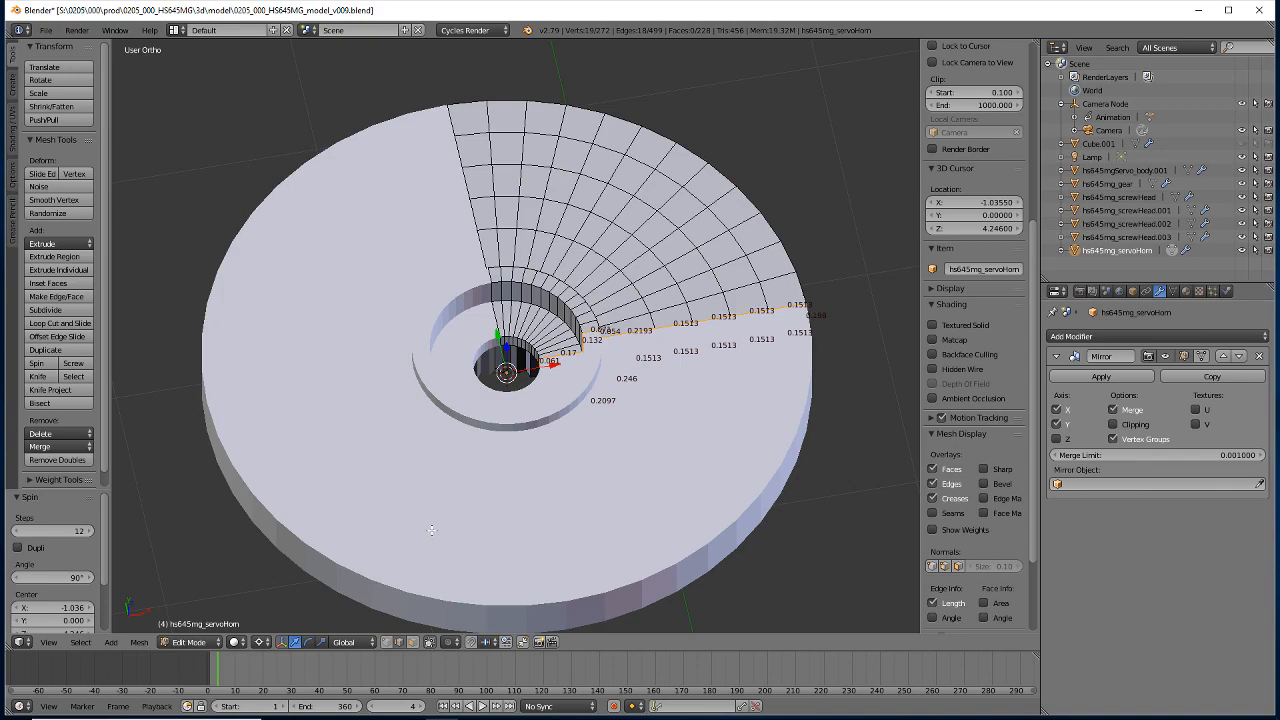
{"action": "middle_click_drag", "start_coordinate": [378, 486], "coordinate": [525, 378]}
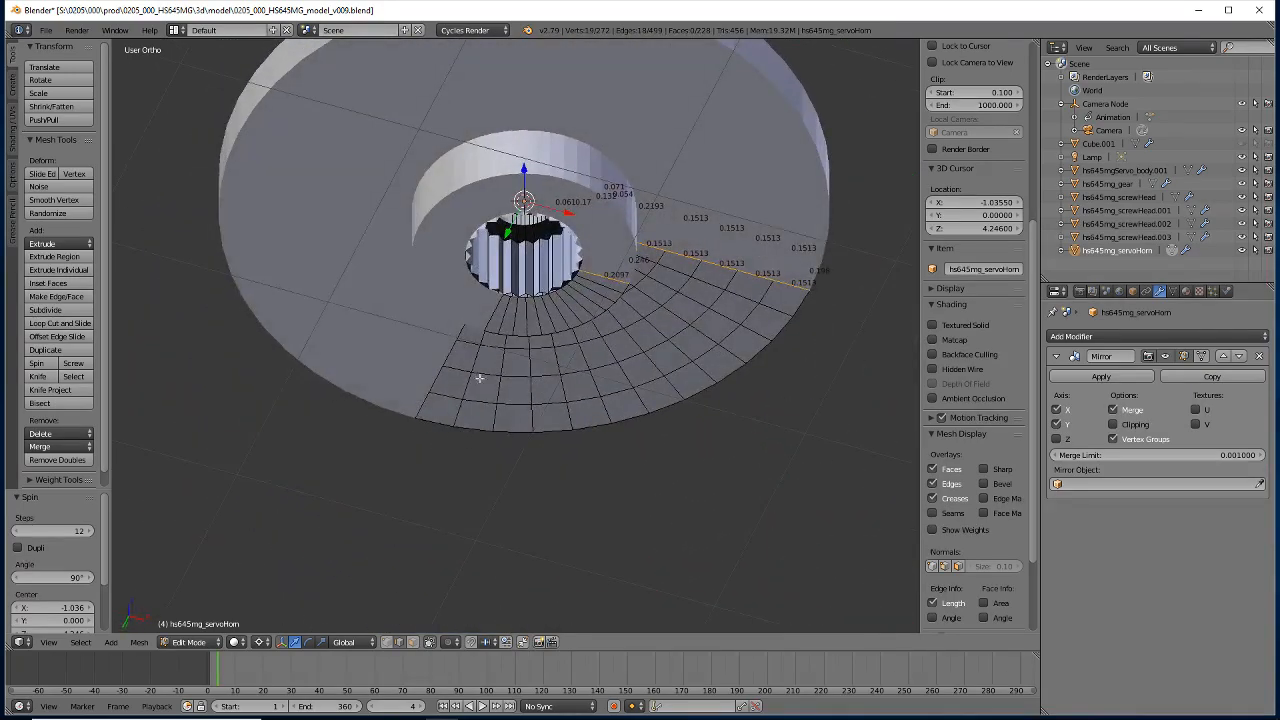
{"action": "scroll", "coordinate": [501, 325], "scroll_direction": "up", "scroll_amount": 3}
{"action": "scroll", "coordinate": [505, 331], "scroll_direction": "up", "scroll_amount": 2}
{"action": "middle_click_drag", "start_coordinate": [499, 305], "coordinate": [505, 531], "text": "shift"}
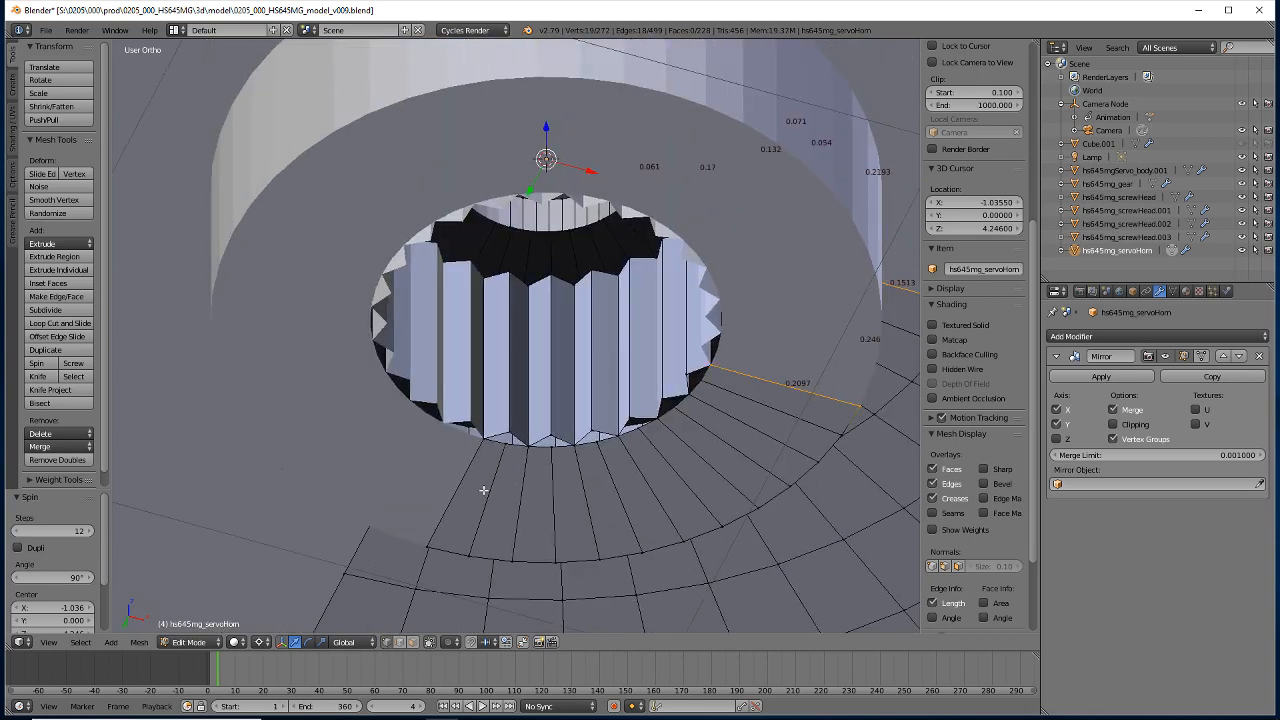
Select the entire spun mesh and merge its overlapping vertices with Remove Doubles.
{"action": "key", "text": "a"}
{"action": "key", "text": "w"}
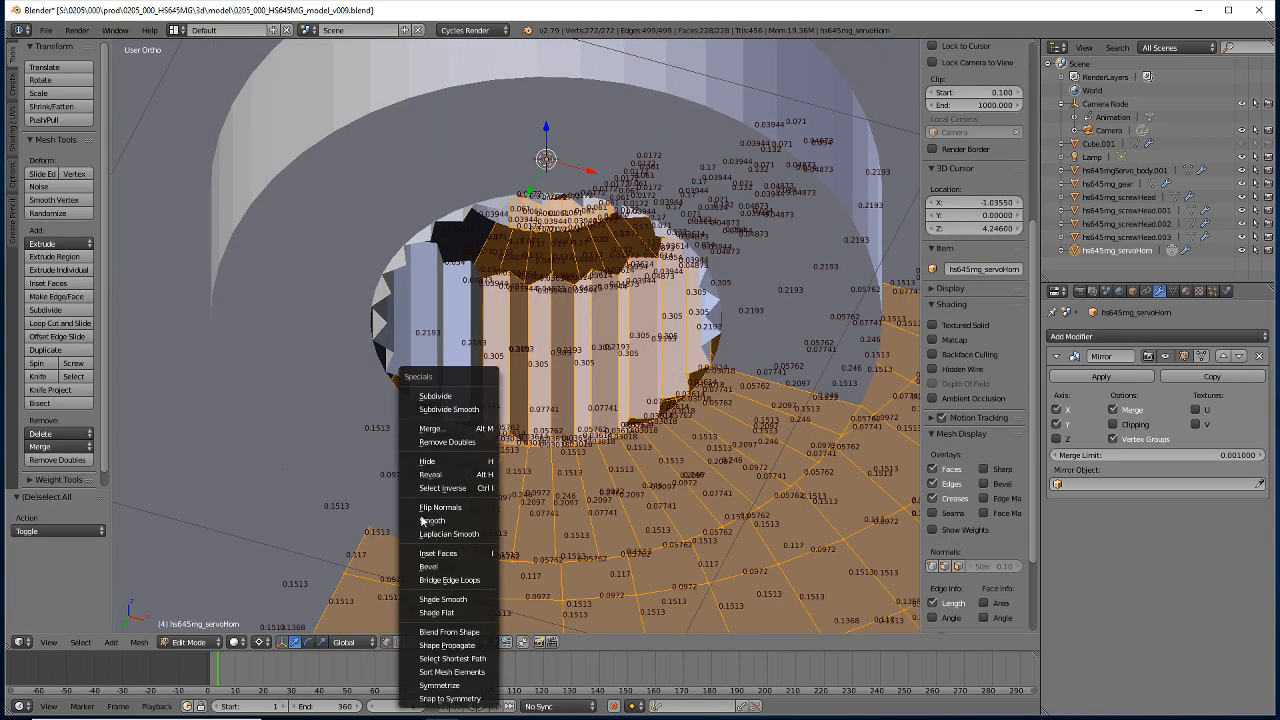
{"action": "left_click", "coordinate": [430, 442]}
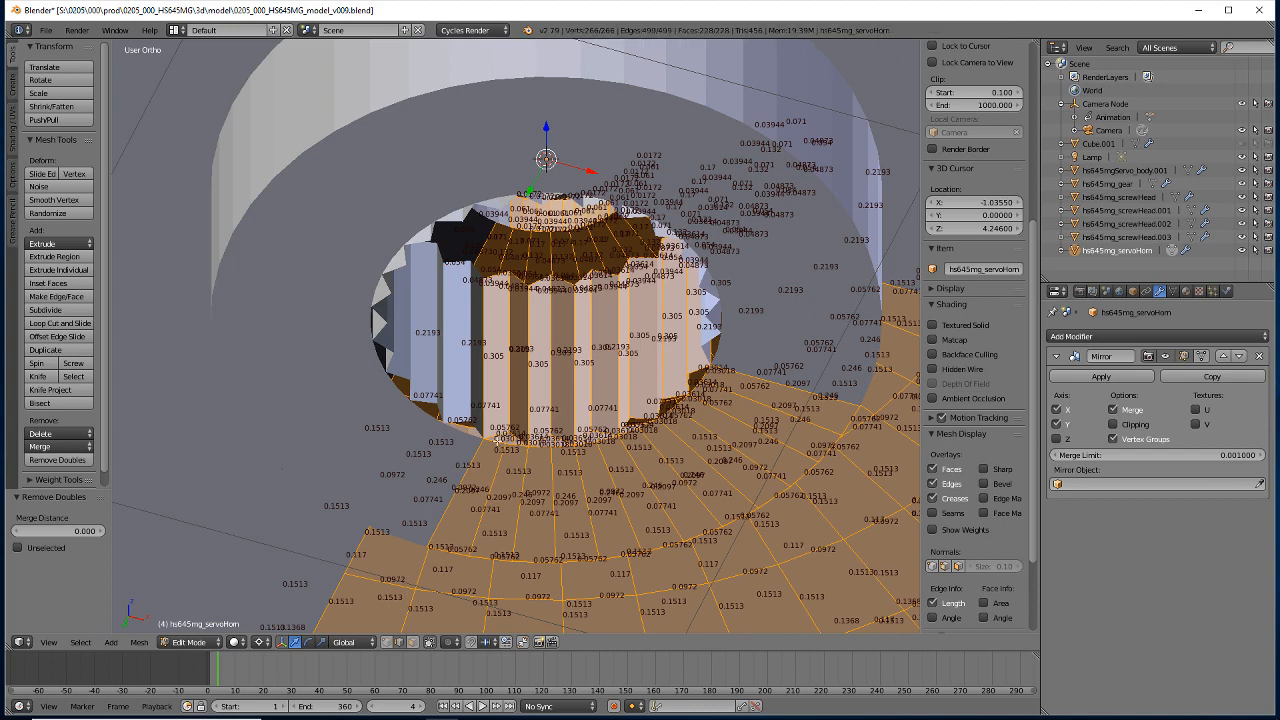
Clear the selection and merge the first stray vertices on the arm's inner edge into the adjacent tooth corners using At Last.
{"action": "key", "text": "a"}
{"action": "right_click", "coordinate": [505, 437]}
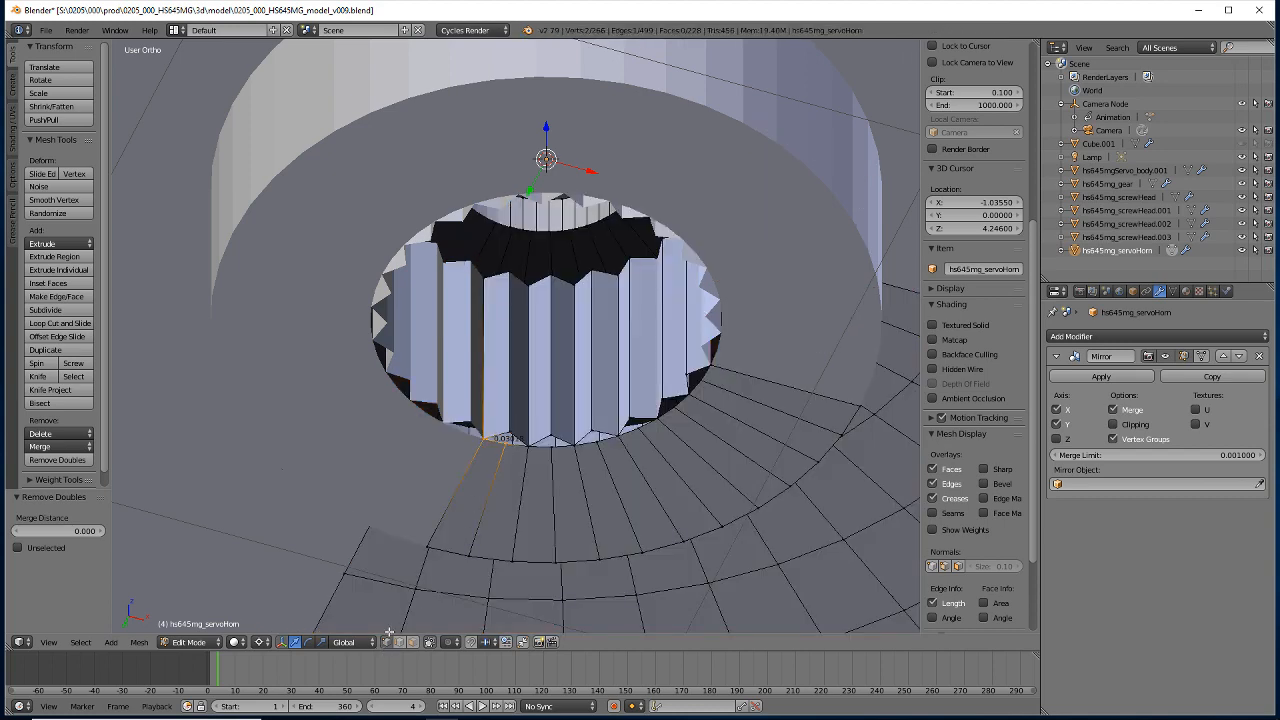
{"action": "right_click", "coordinate": [504, 443]}
{"action": "right_click", "coordinate": [508, 436], "text": "shift"}
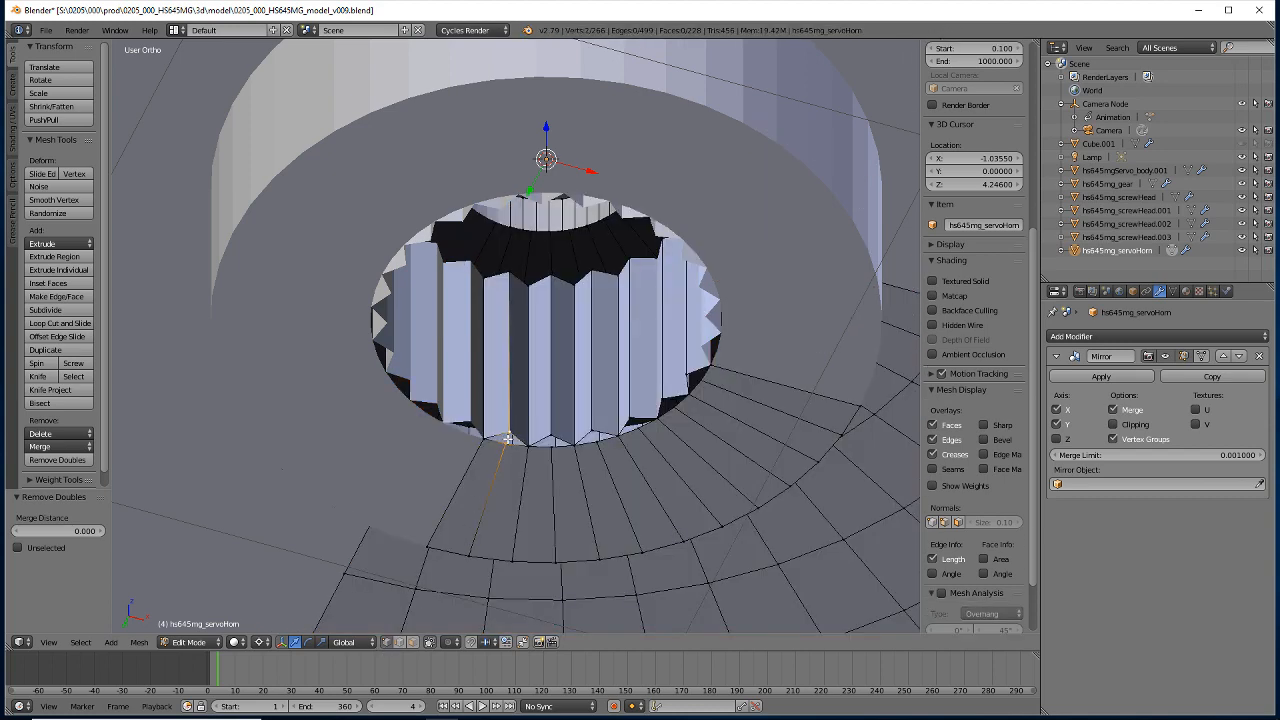
{"action": "key", "text": "alt+m"}
{"action": "left_click", "coordinate": [501, 456]}
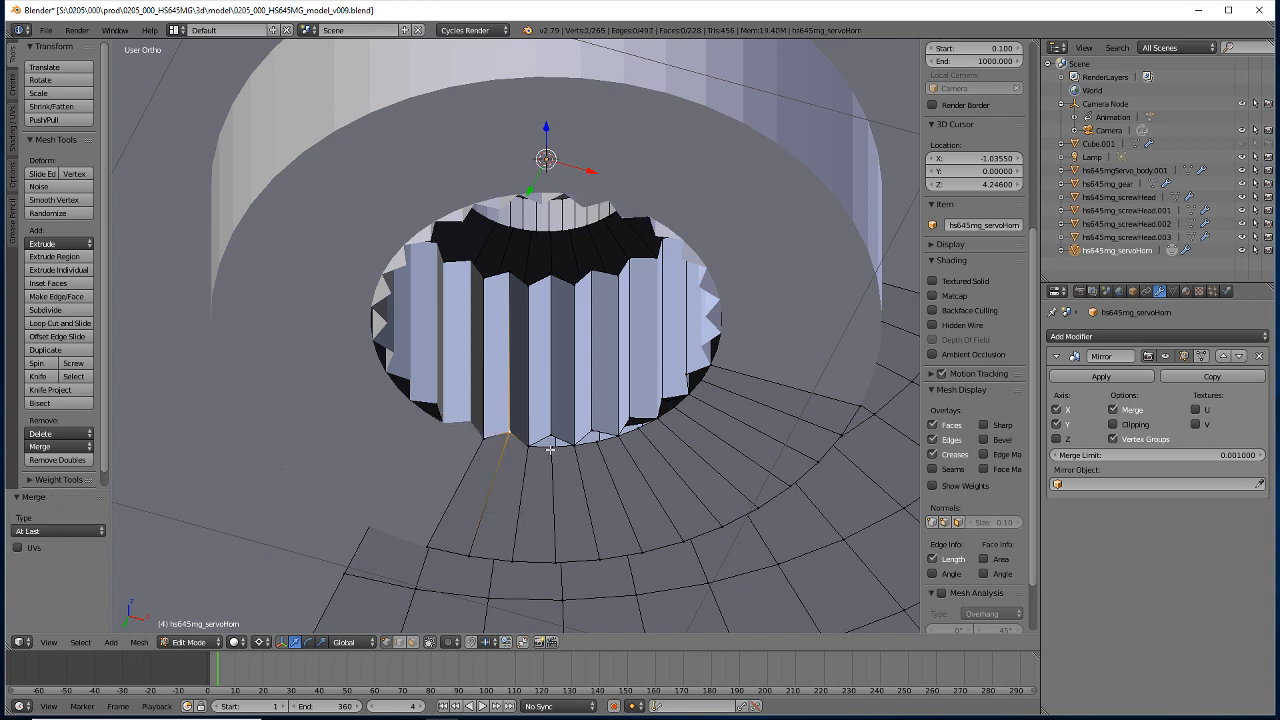
{"action": "key", "text": "alt+m"}
{"action": "left_click", "coordinate": [549, 436]}
Continue around the toothed hole's lower edge, merging the next two loose arm vertices onto their neighbouring tooth corners using At Last.
{"action": "right_click", "coordinate": [592, 436]}
{"action": "right_click", "coordinate": [591, 431], "text": "shift"}
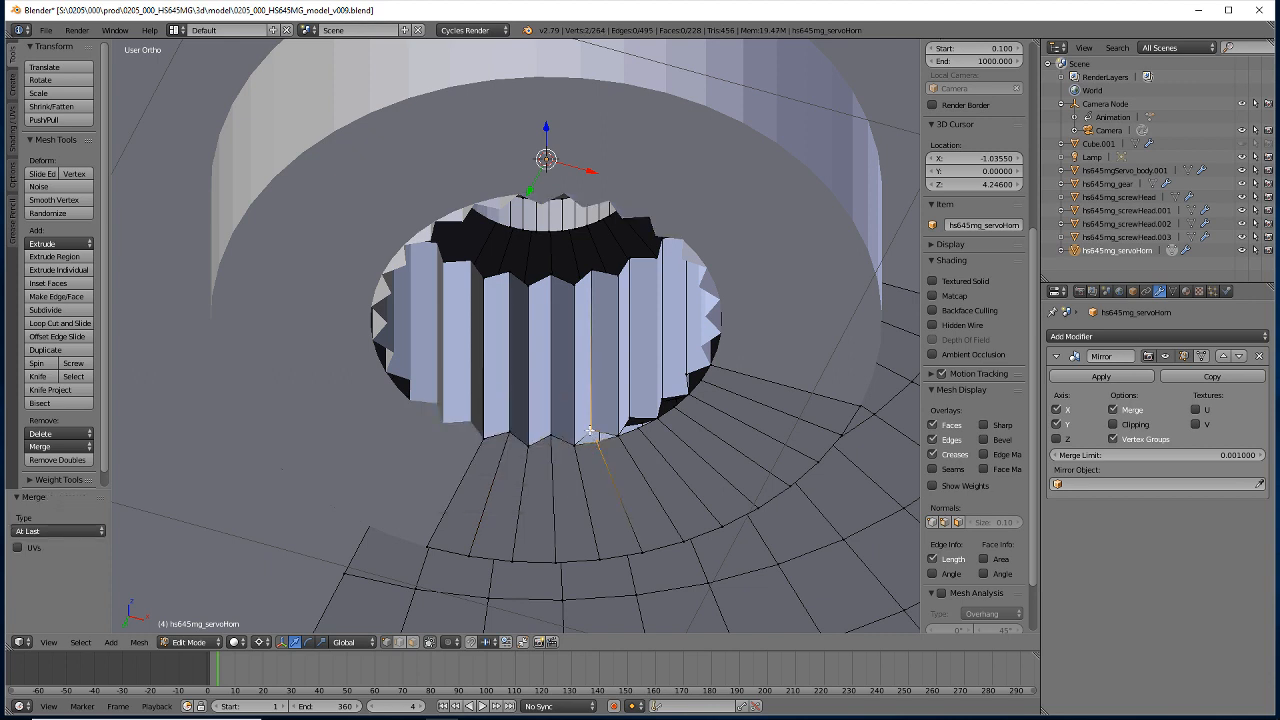
{"action": "key", "text": "super"}
{"action": "key", "text": "super"}
{"action": "key", "text": "alt+m"}
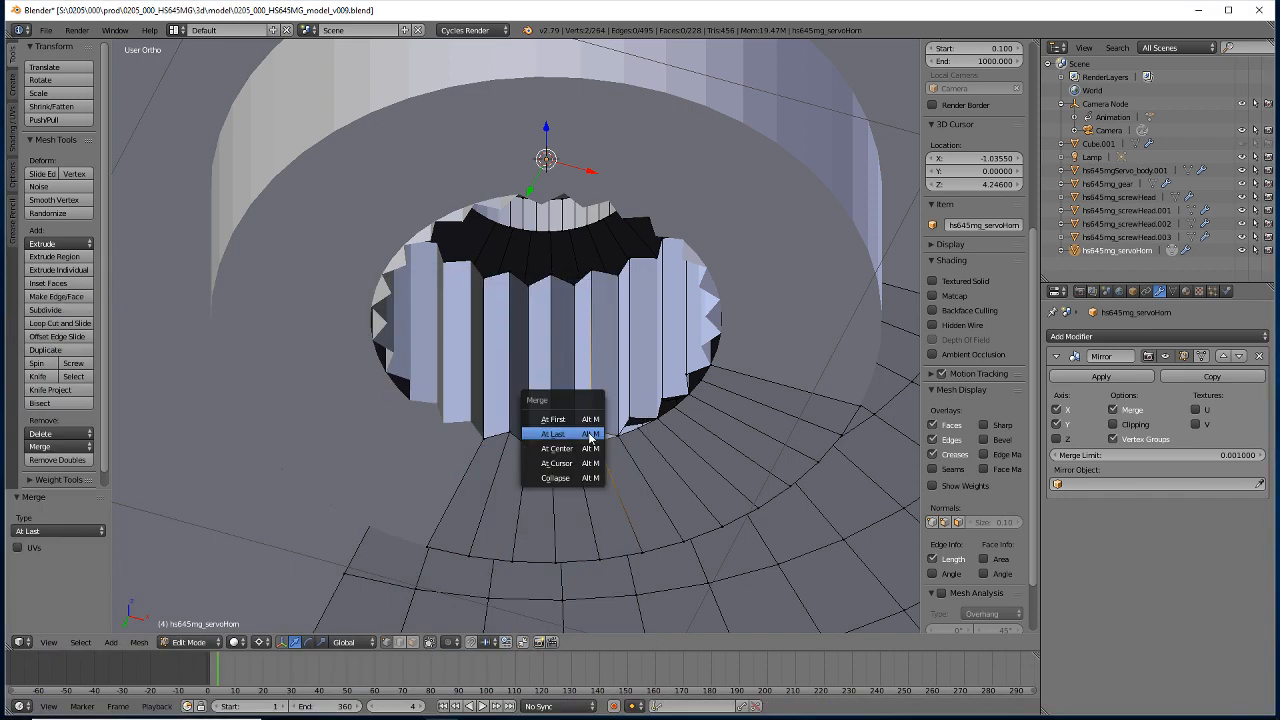
{"action": "left_click", "coordinate": [587, 434]}
{"action": "key", "text": "alt+m"}
{"action": "left_click", "coordinate": [624, 420]}
Merge the last two loose vertices near the end of the spun quarter onto the tooth corners using At Last.
{"action": "right_click", "coordinate": [668, 404]}
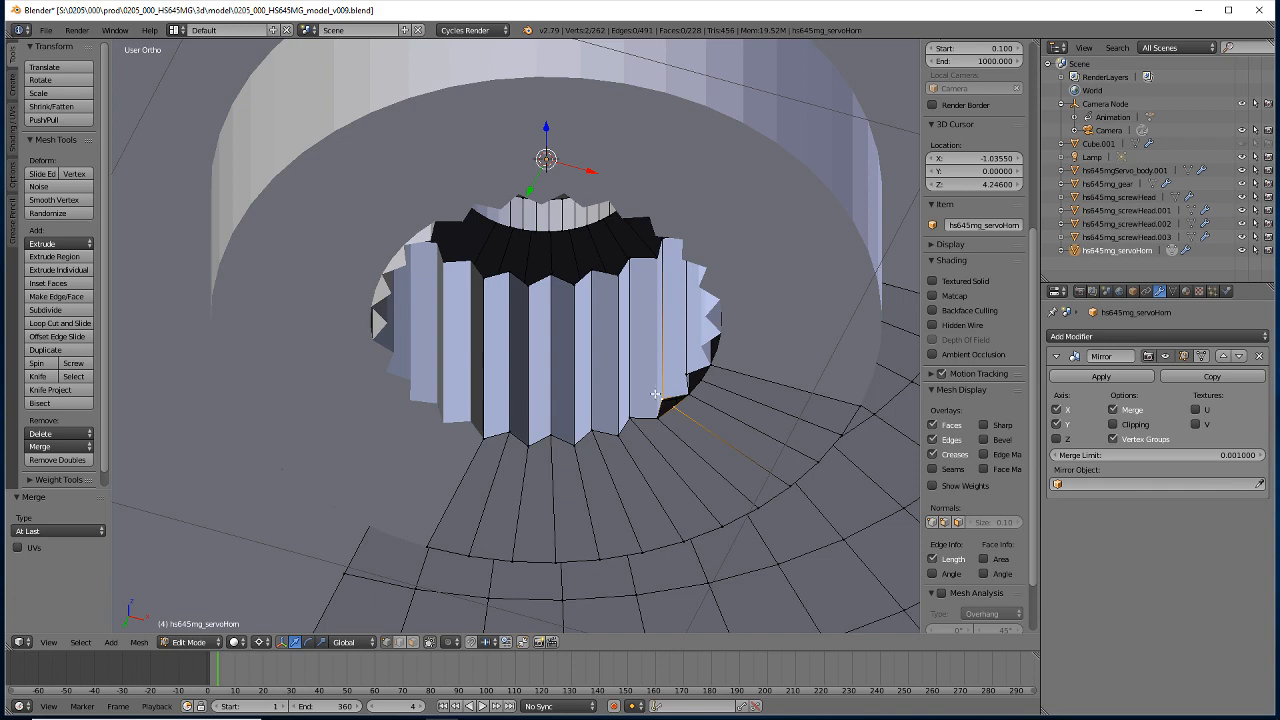
{"action": "right_click", "coordinate": [656, 400], "text": "shift"}
{"action": "key", "text": "alt+m"}
{"action": "left_click", "coordinate": [632, 397]}
{"action": "right_click", "coordinate": [685, 370]}
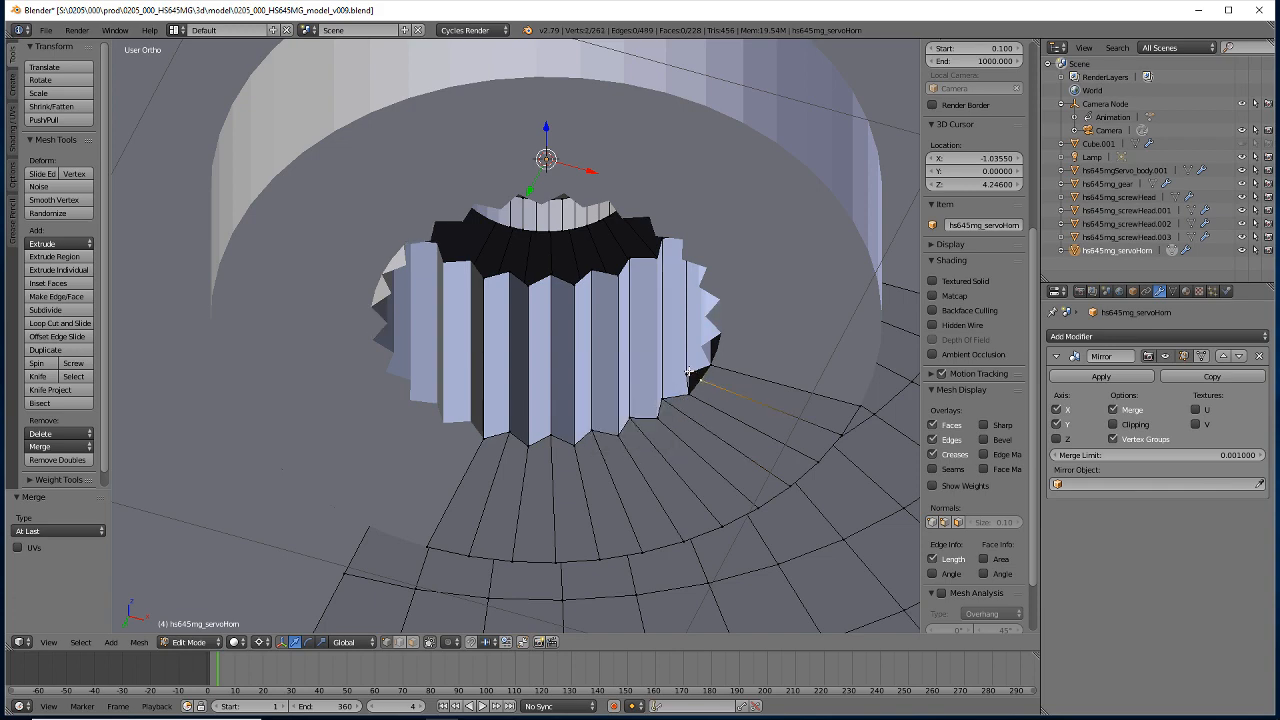
{"action": "key", "text": "alt+m"}
{"action": "left_click", "coordinate": [686, 376]}
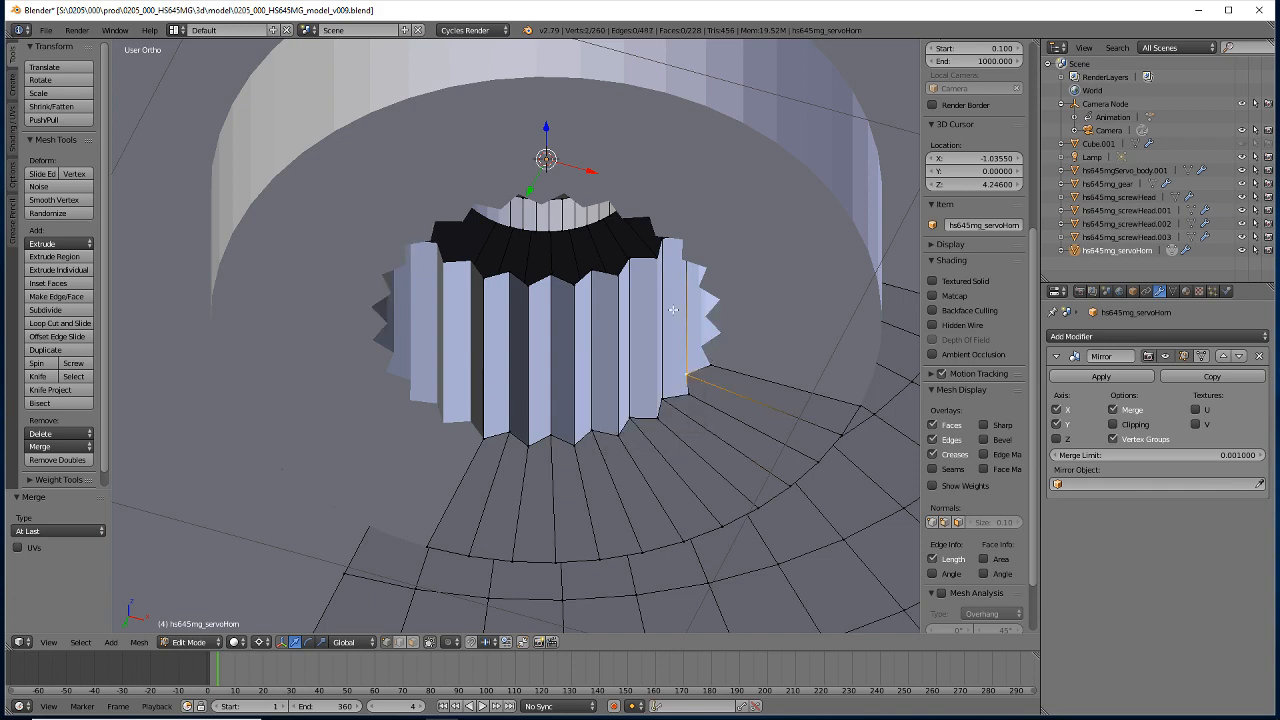
Fill the first three faces between the teeth's inner-end edges and the rim of the smaller screw hole.
{"action": "middle_click_drag", "start_coordinate": [466, 497], "coordinate": [410, 636]}
{"action": "key", "text": "a"}
{"action": "middle_click_drag", "start_coordinate": [474, 376], "coordinate": [503, 333]}
{"action": "right_click", "coordinate": [503, 333]}
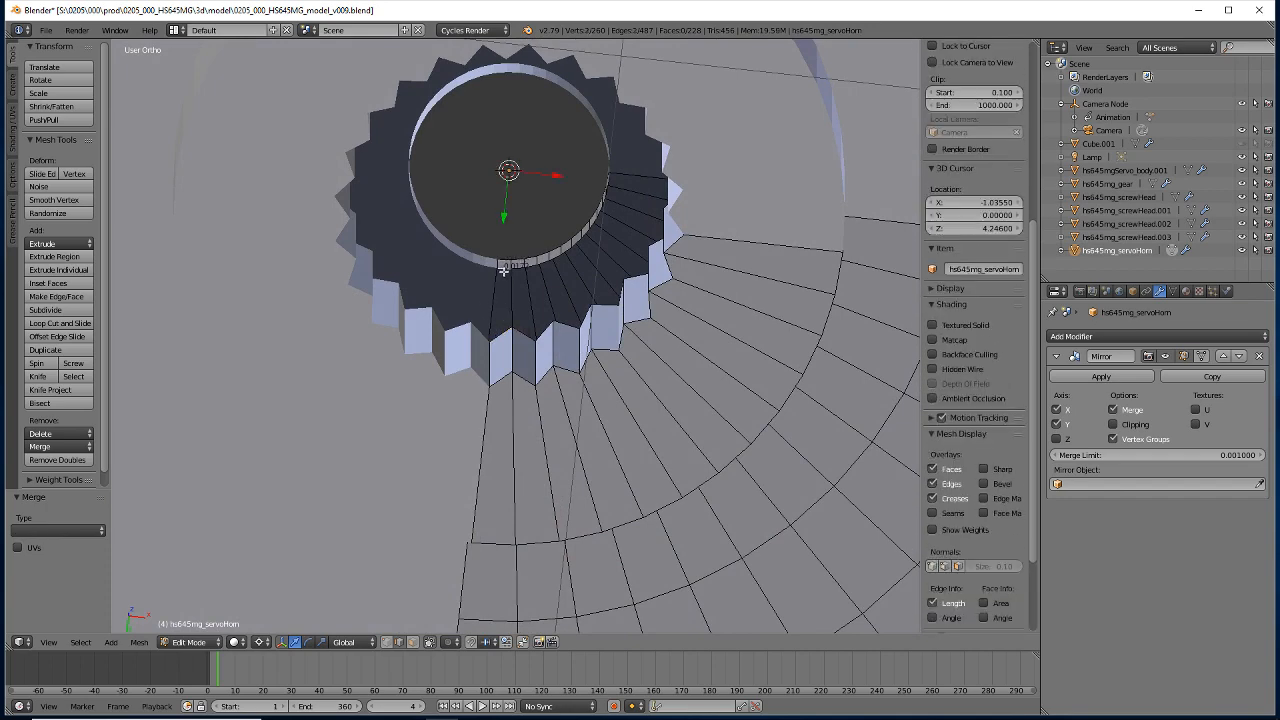
{"action": "key", "text": "f"}
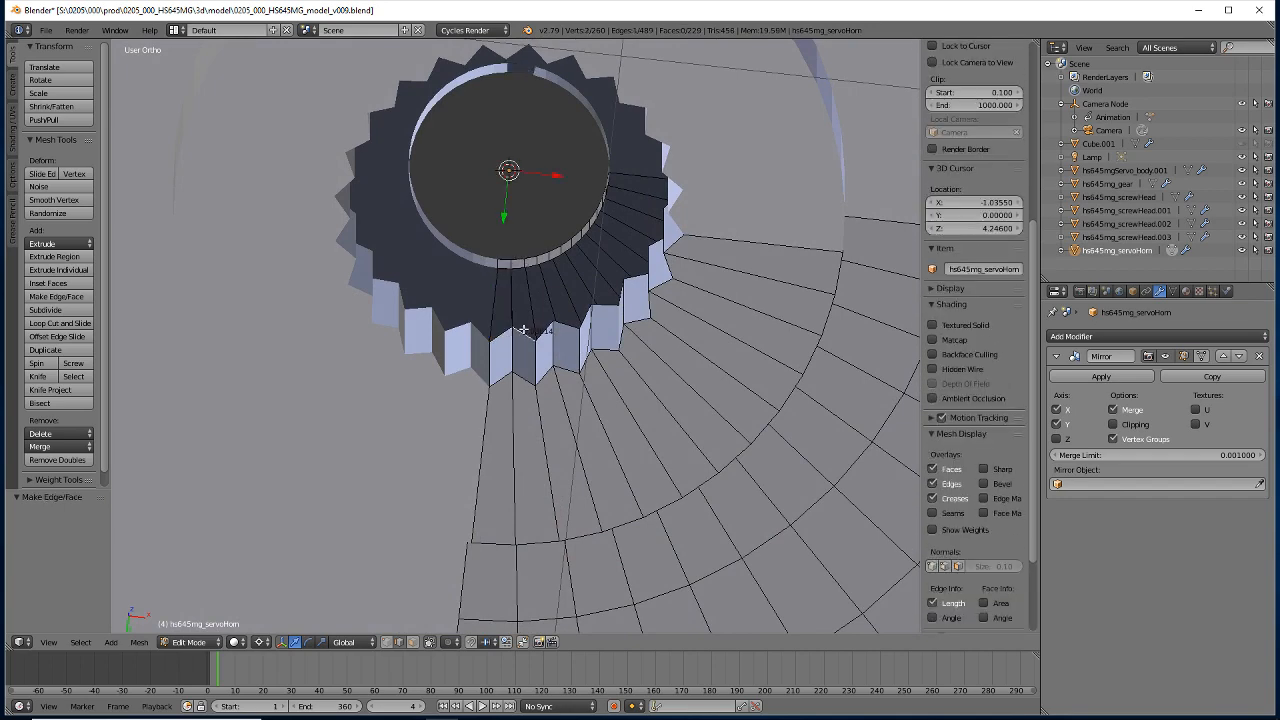
{"action": "middle_click_drag", "start_coordinate": [511, 273], "coordinate": [496, 315]}
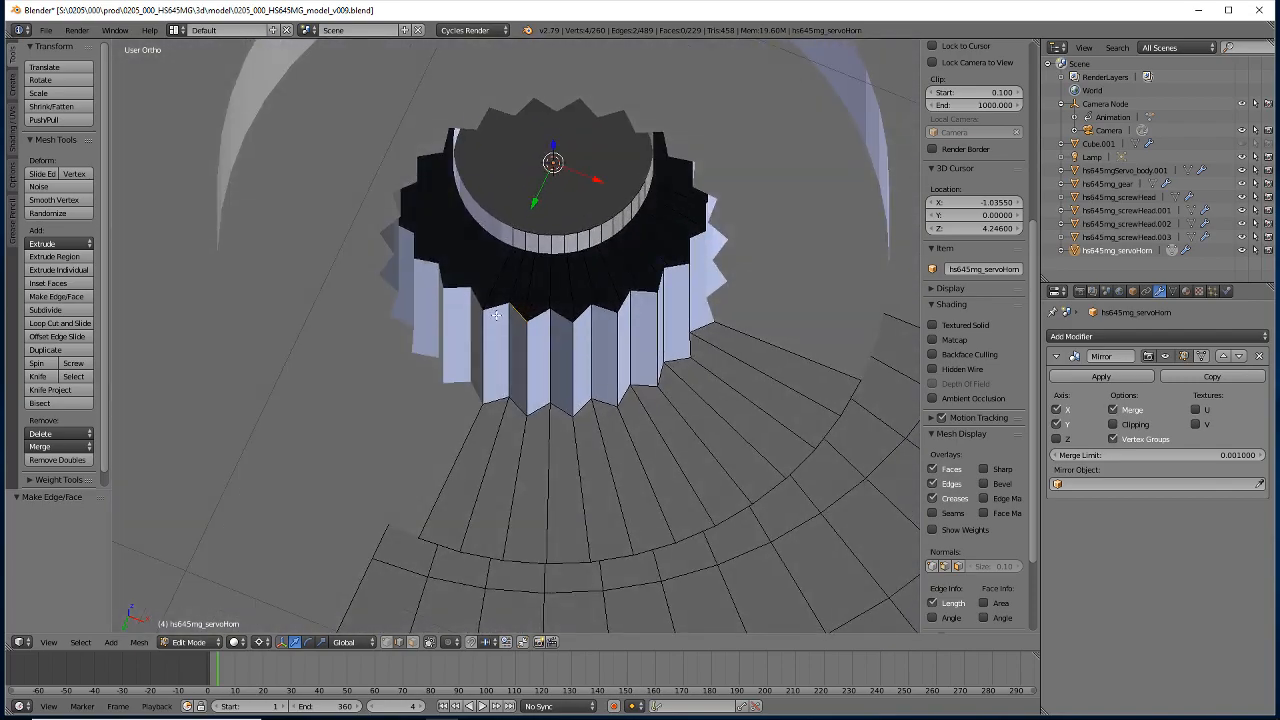
{"action": "middle_click_drag", "start_coordinate": [517, 248], "coordinate": [424, 293]}
{"action": "right_click", "coordinate": [515, 246]}
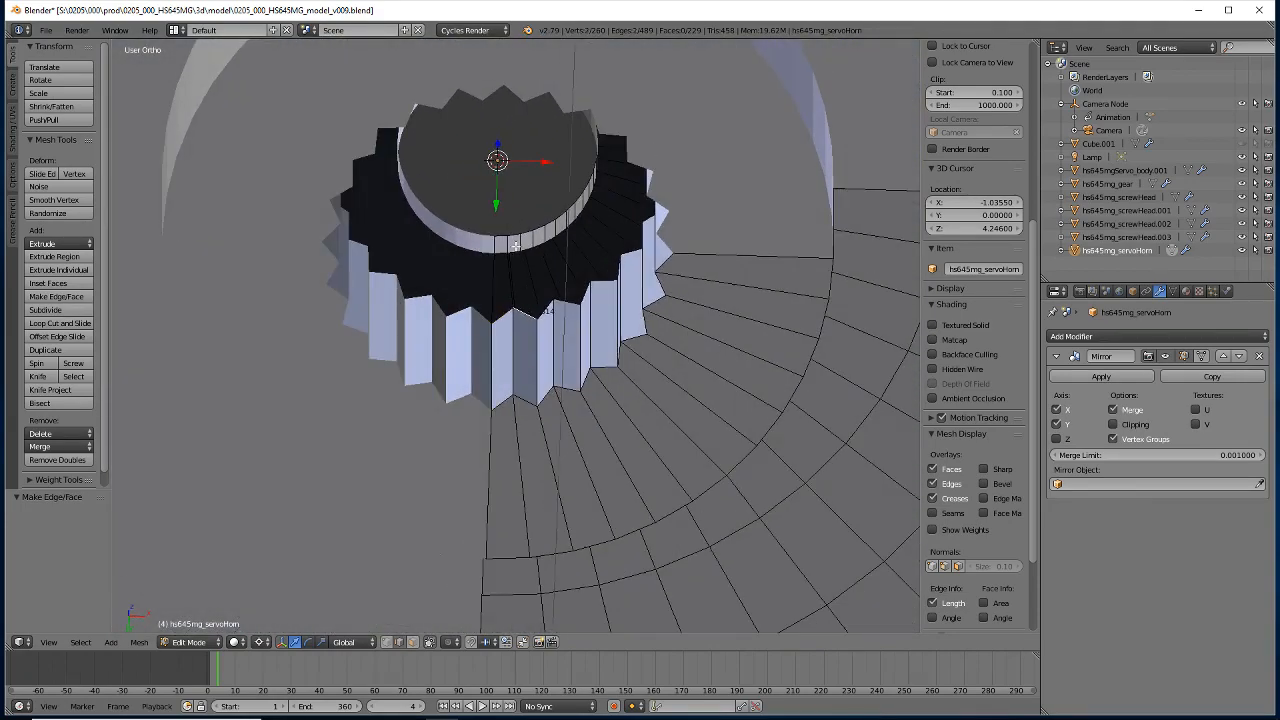
{"action": "right_click", "coordinate": [520, 294], "text": "shift"}
{"action": "key", "text": "f"}
{"action": "right_click", "coordinate": [543, 303]}
{"action": "key", "text": "f"}
Fill the next four faces between the tooth edges and the small hole's rim, continuing around the quarter.
{"action": "right_click", "coordinate": [558, 298]}
{"action": "right_click", "coordinate": [537, 243], "text": "shift"}
{"action": "key", "text": "f"}
{"action": "right_click", "coordinate": [575, 288]}
{"action": "middle_click_drag", "start_coordinate": [454, 313], "coordinate": [487, 300]}
{"action": "right_click", "coordinate": [553, 261], "text": "shift"}
{"action": "key", "text": "f"}
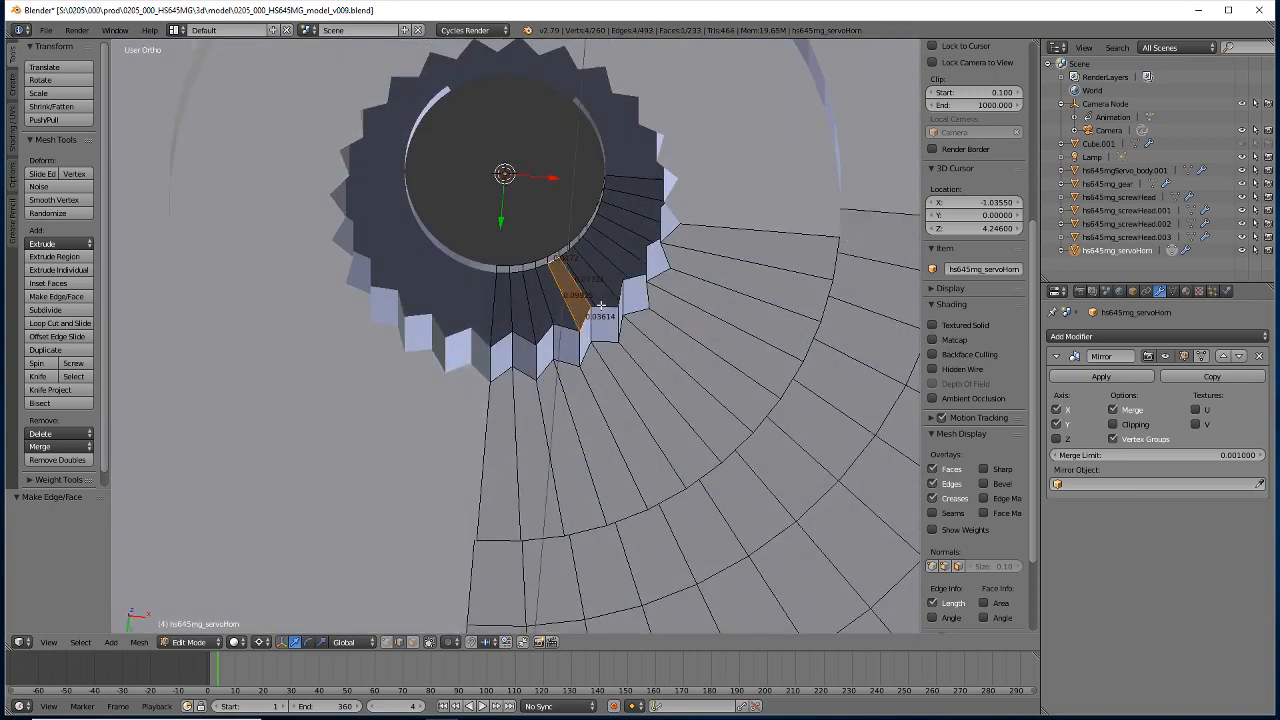
{"action": "right_click", "coordinate": [572, 261]}
{"action": "key", "text": "f"}
{"action": "middle_click_drag", "start_coordinate": [576, 280], "coordinate": [622, 311]}
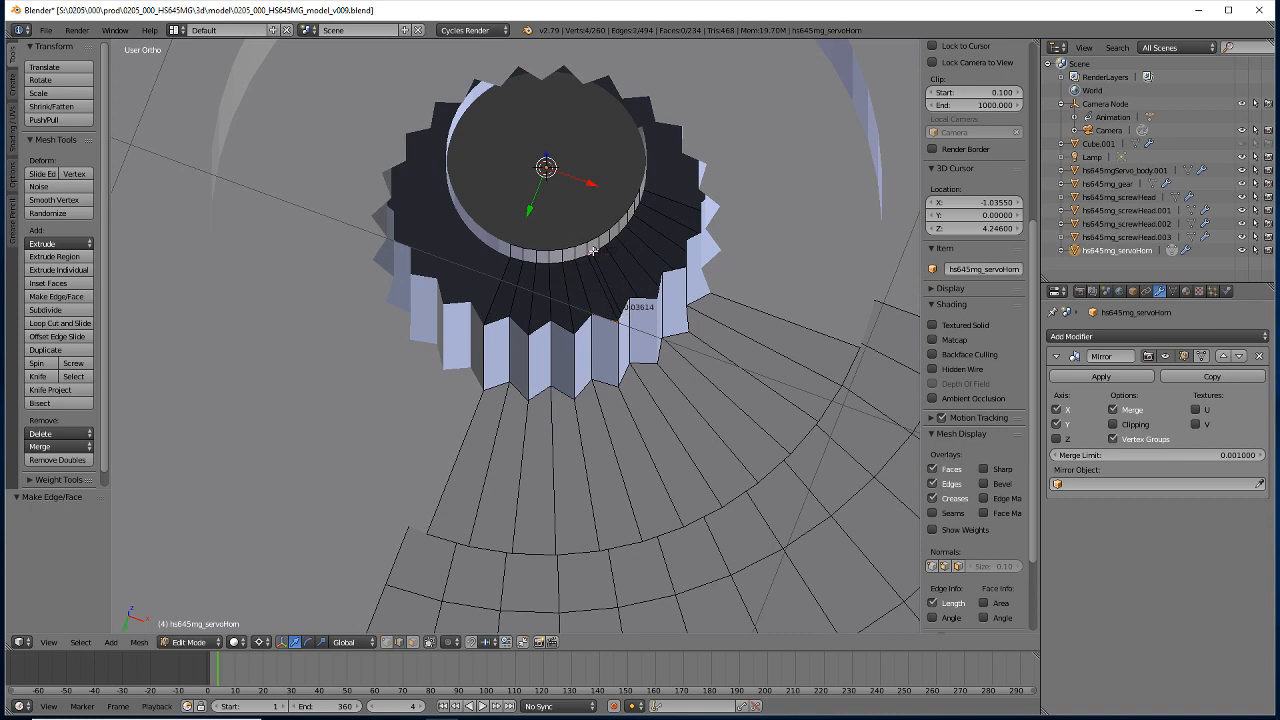
{"action": "key", "text": "f"}
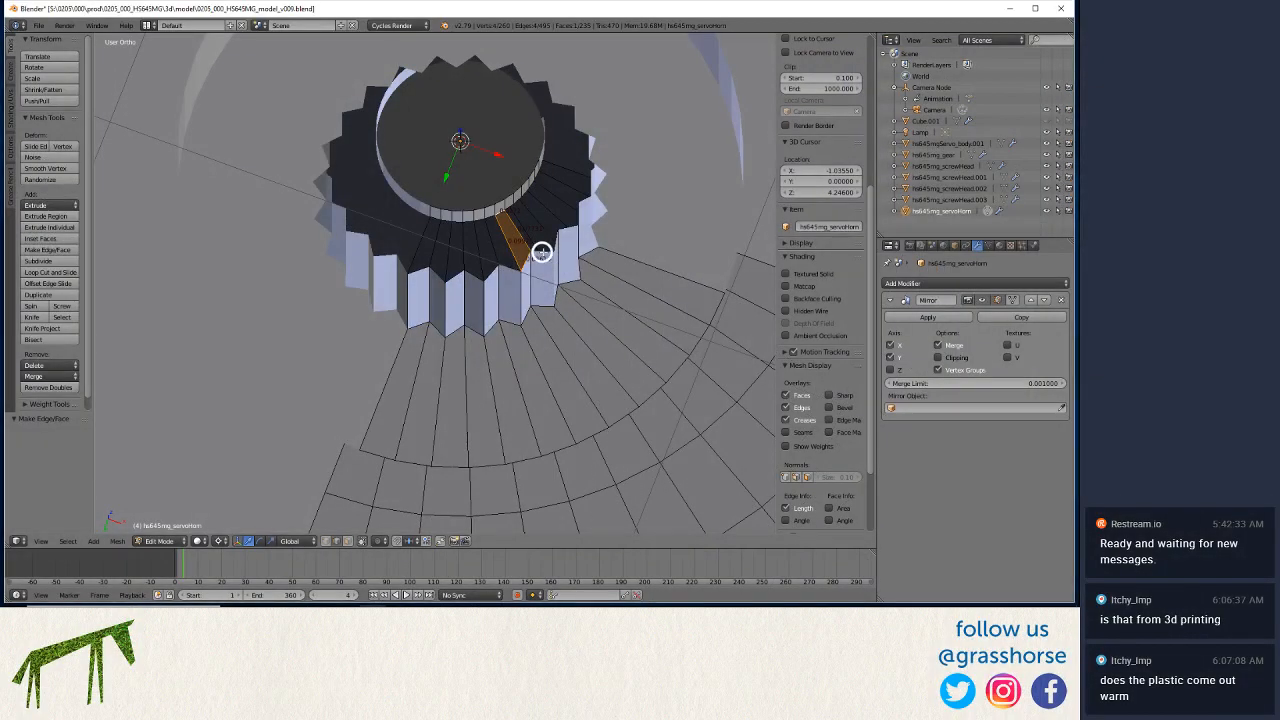
Fill the remaining gaps between the tooth edges and the small hole's rim up to the end of the quarter.
{"action": "right_click", "coordinate": [517, 231]}
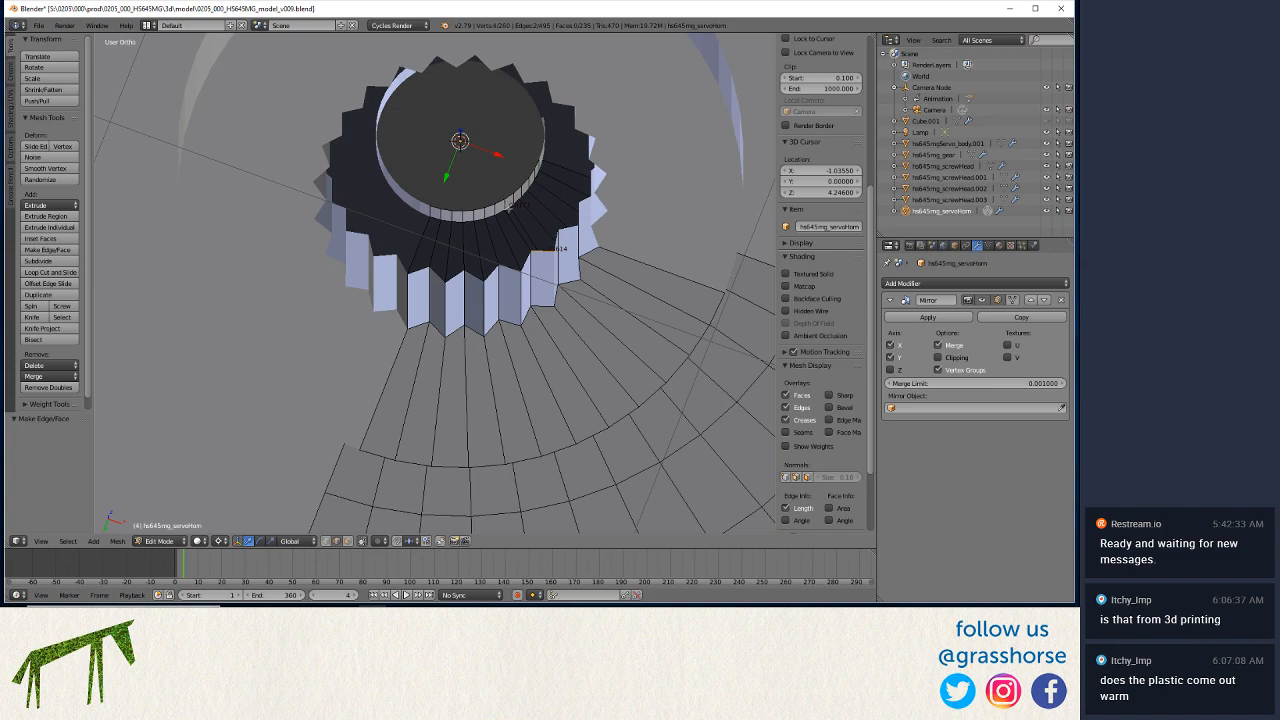
{"action": "right_click", "coordinate": [509, 208]}
{"action": "middle_click_drag", "start_coordinate": [513, 209], "coordinate": [528, 277]}
{"action": "key", "text": "f"}
{"action": "right_click", "coordinate": [566, 296]}
{"action": "key", "text": "f"}
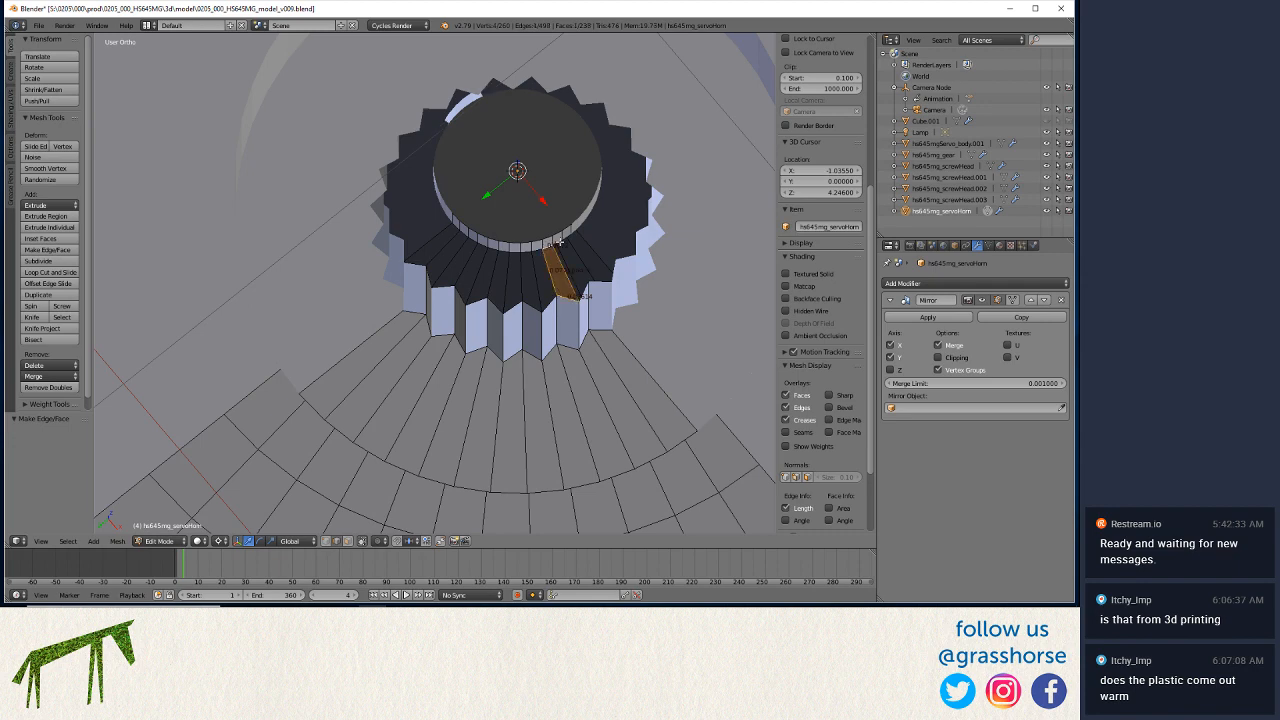
{"action": "key", "text": "f"}
{"action": "right_click", "coordinate": [596, 283]}
{"action": "key", "text": "f"}
{"action": "right_click", "coordinate": [573, 229]}
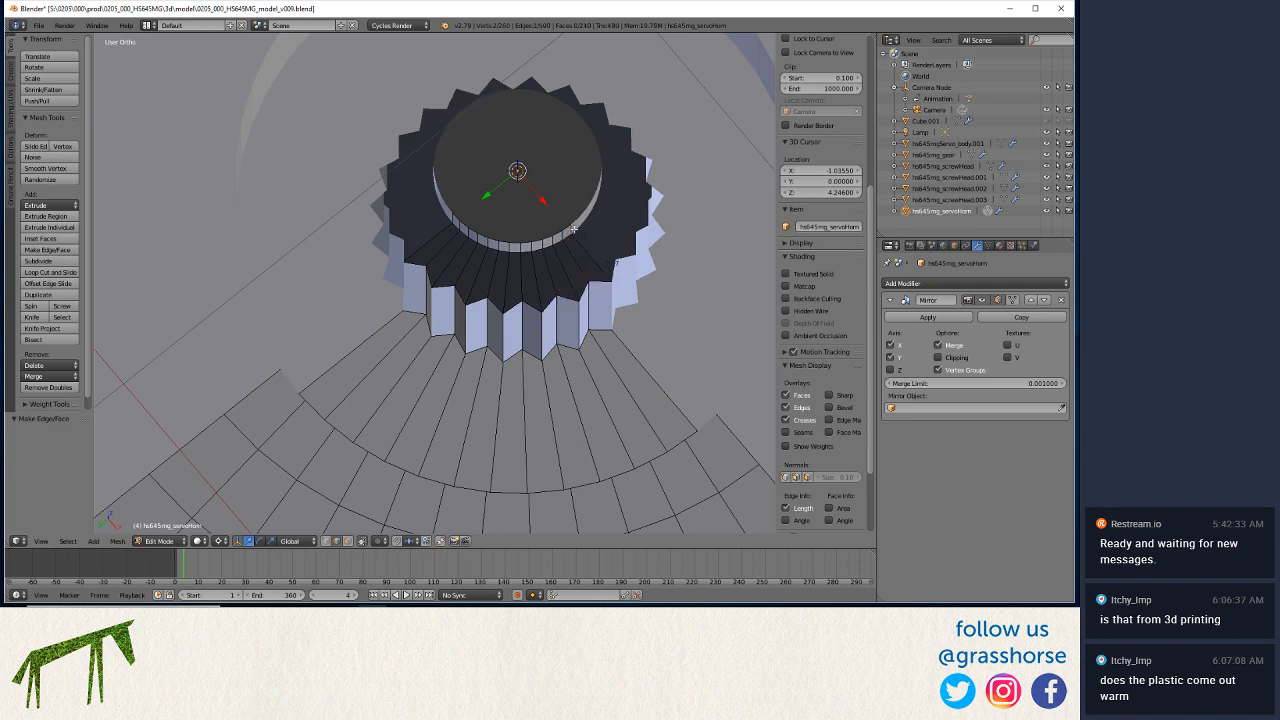
Bring the whole servo horn into view and select its entire mesh.
{"action": "middle_click_drag", "start_coordinate": [577, 347], "coordinate": [407, 386]}
{"action": "scroll", "coordinate": [391, 320], "scroll_direction": "down", "scroll_amount": 2}
{"action": "key", "text": "a"}
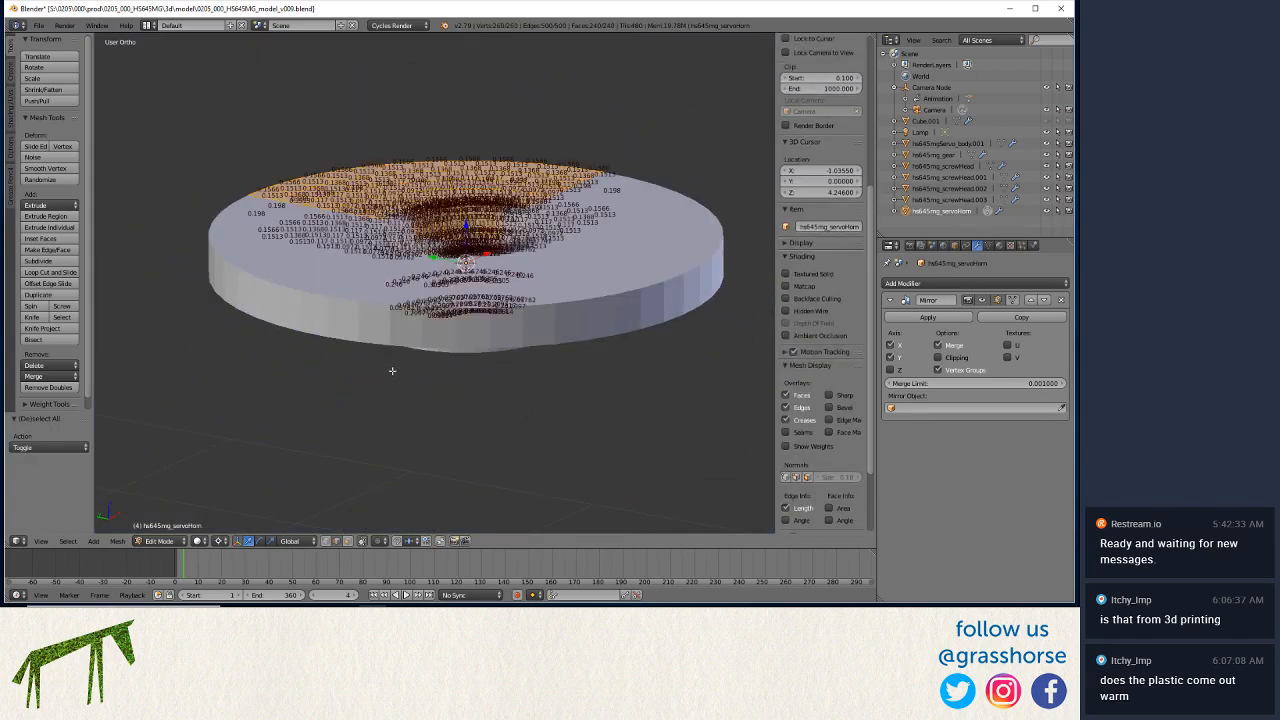
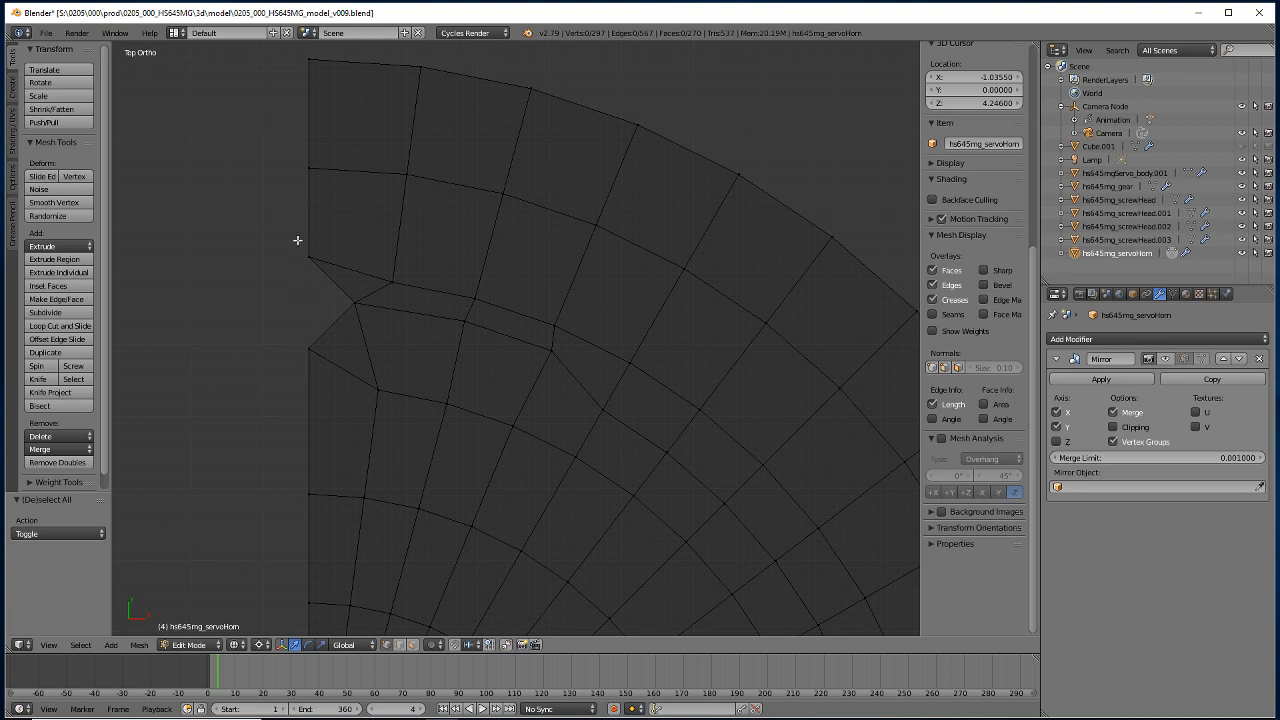
Snap the 3D cursor to the midpoint of the half-diamond hole's vertices on the mirror seam, and clear the selection.
{"action": "key", "text": "b"}
{"action": "left_click_drag", "start_coordinate": [280, 215], "coordinate": [326, 413]}
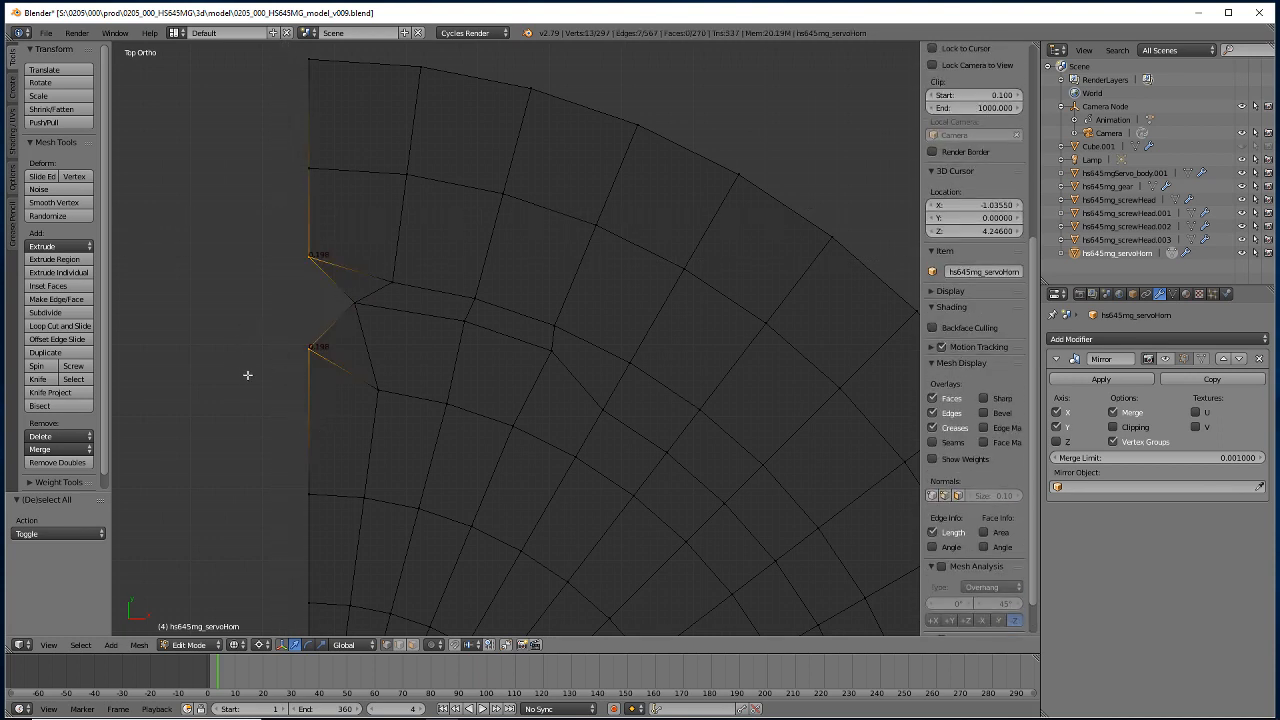
{"action": "key", "text": "shift+s"}
{"action": "left_click", "coordinate": [253, 393]}
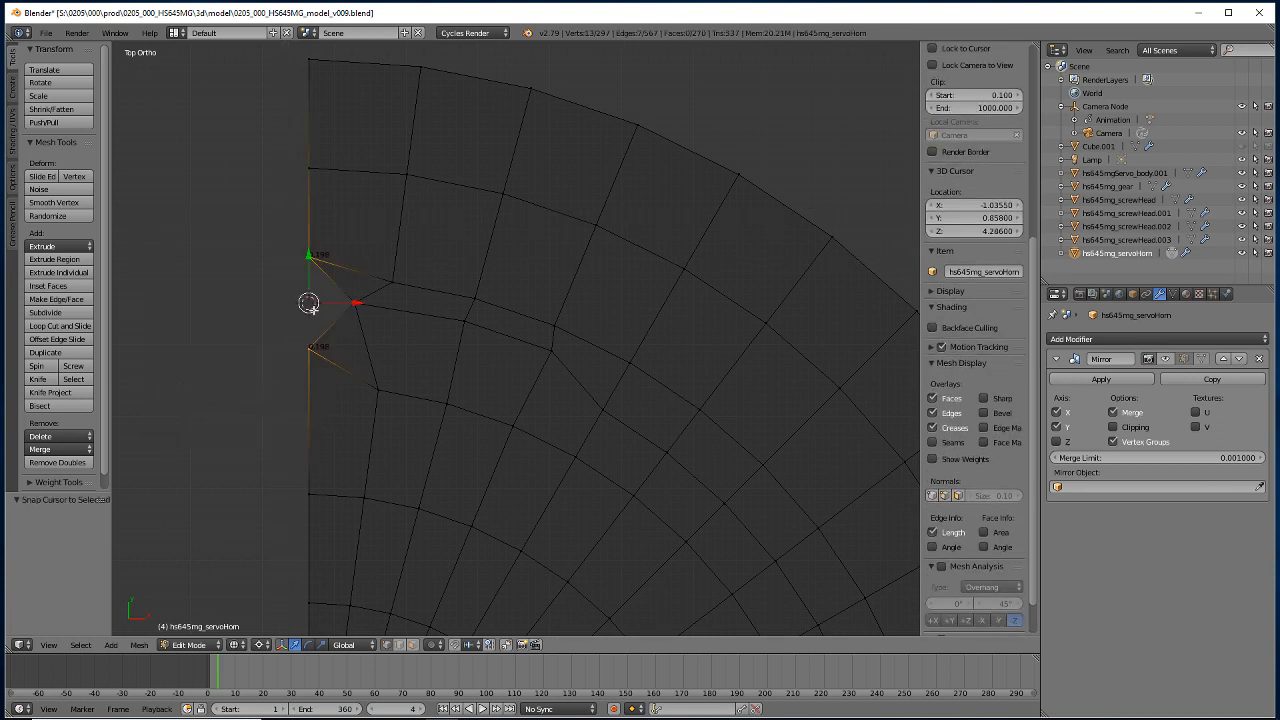
{"action": "key", "text": "a"}
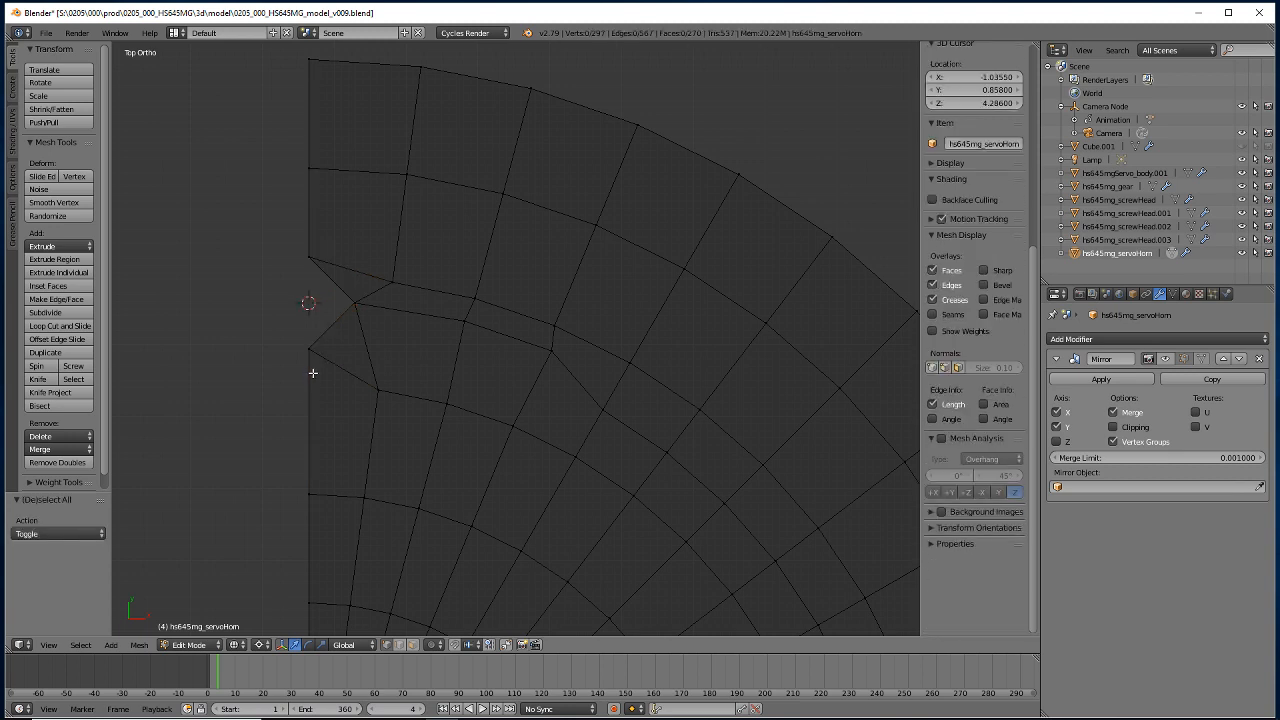
Duplicate the half-diamond hole's two wall faces in place and flip the copy across the seam by scaling -1 along X.
{"action": "key", "text": "3"}
{"action": "right_click", "coordinate": [332, 320]}
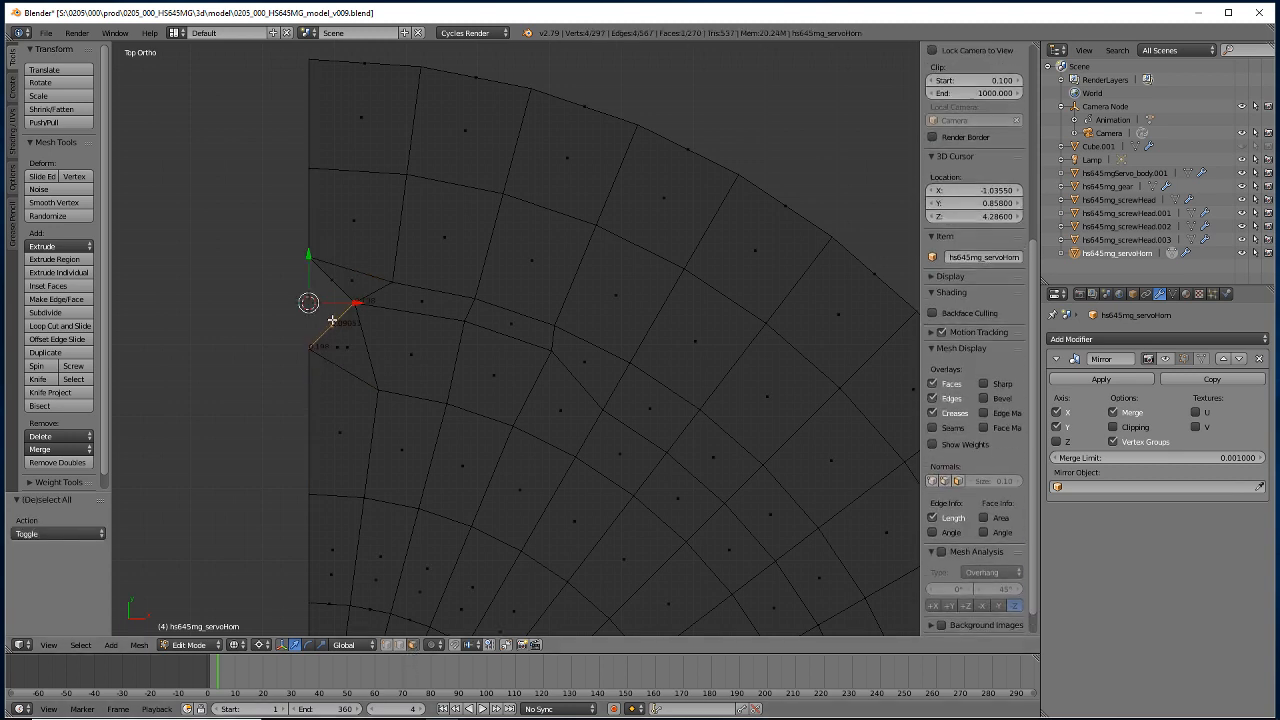
{"action": "right_click", "coordinate": [315, 296], "text": "shift"}
{"action": "key", "text": "shift+d"}
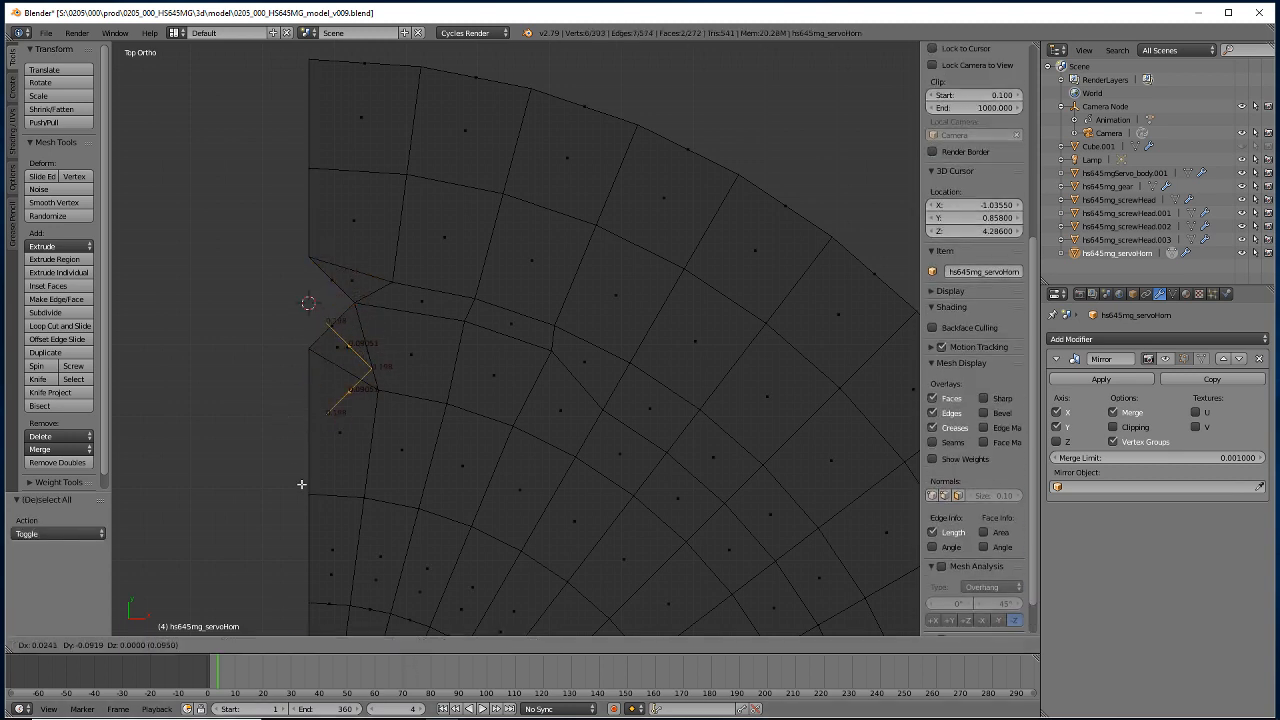
{"action": "right_click", "coordinate": [276, 498]}
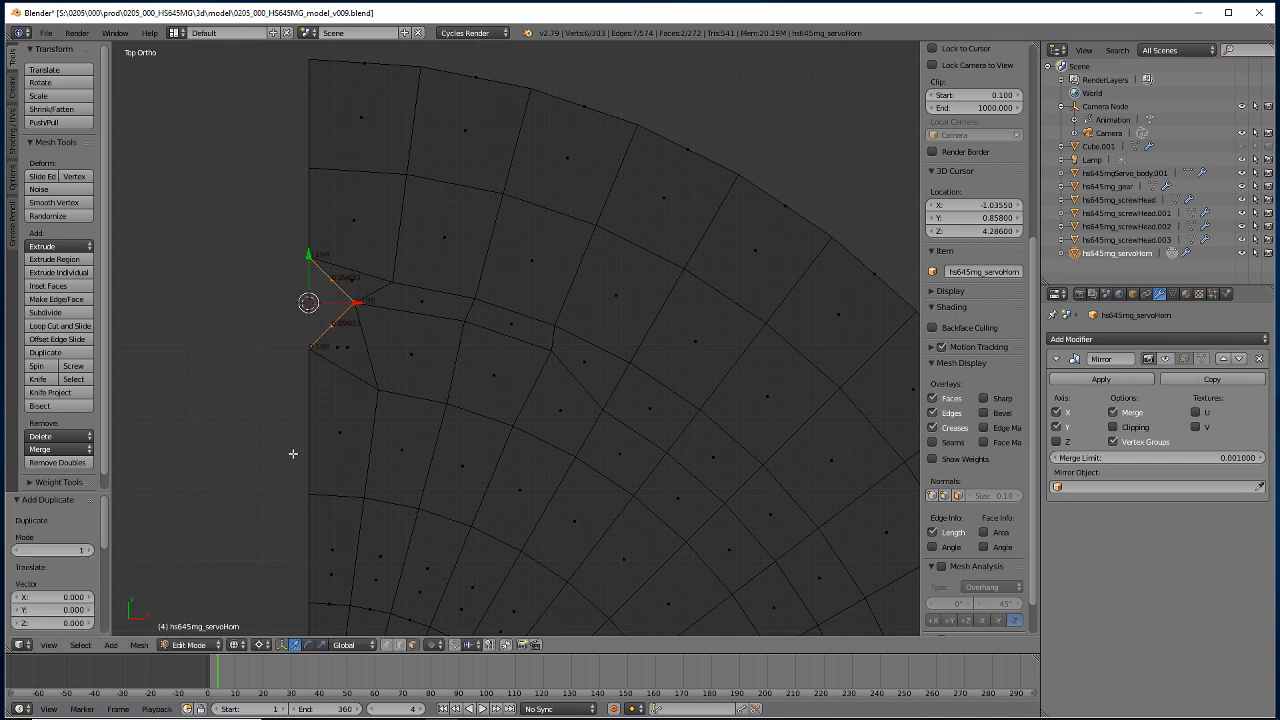
{"action": "key", "text": "s"}
{"action": "key", "text": "x"}
{"action": "key", "text": "minus"}
{"action": "key", "text": "1"}
{"action": "key", "text": "Return"}
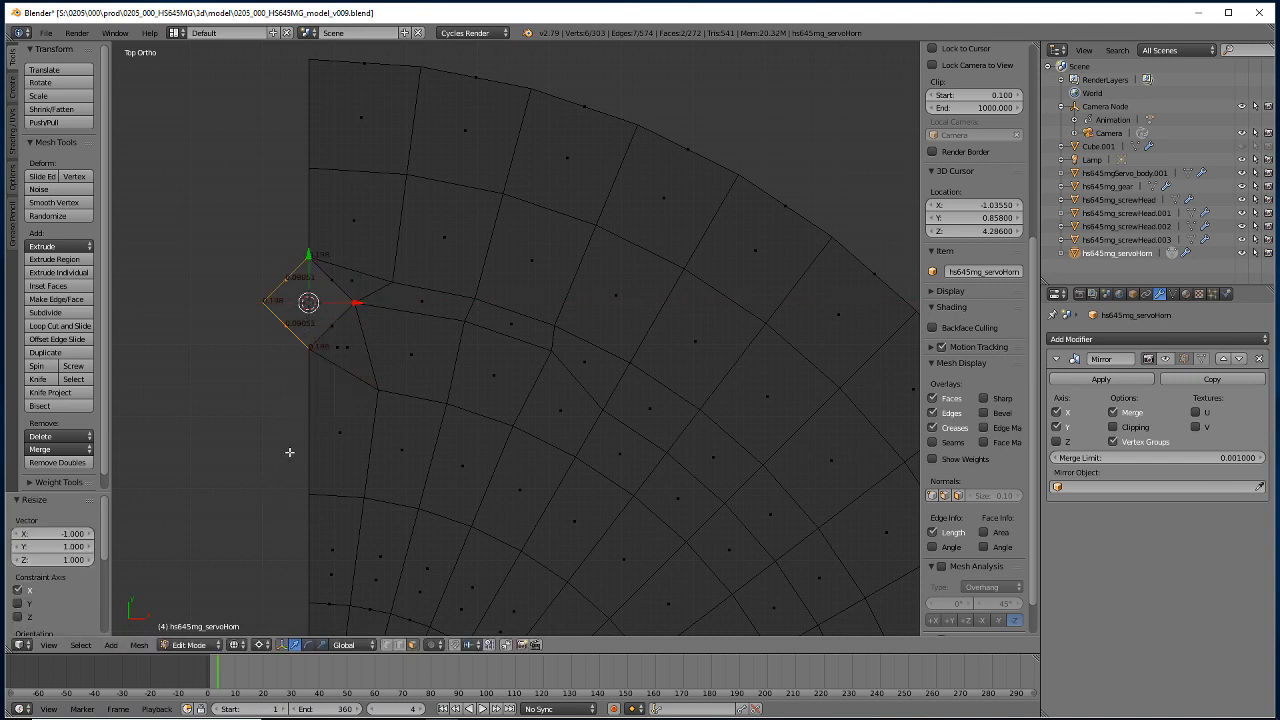
Select the entire mesh, merge the overlapping vertices with Remove Doubles, and clear the selection.
{"action": "right_click", "coordinate": [334, 326], "text": "shift"}
{"action": "right_click", "coordinate": [335, 280], "text": "shift"}
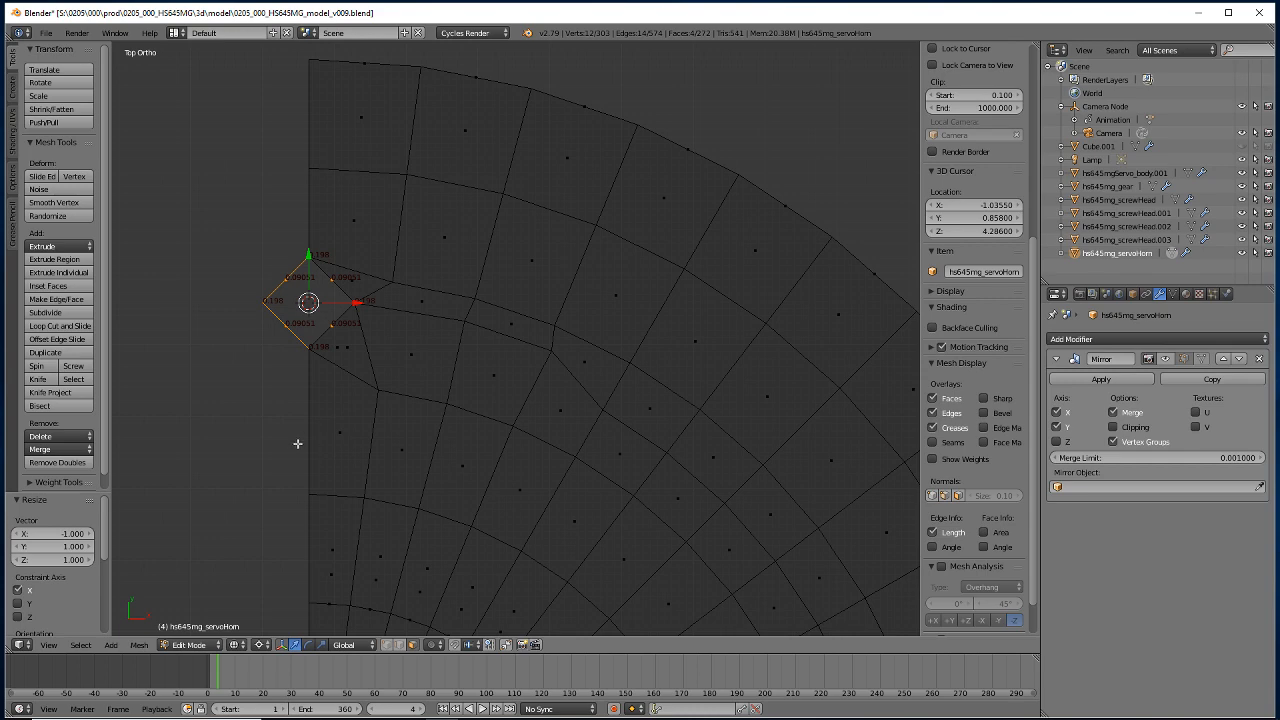
{"action": "key", "text": "a"}
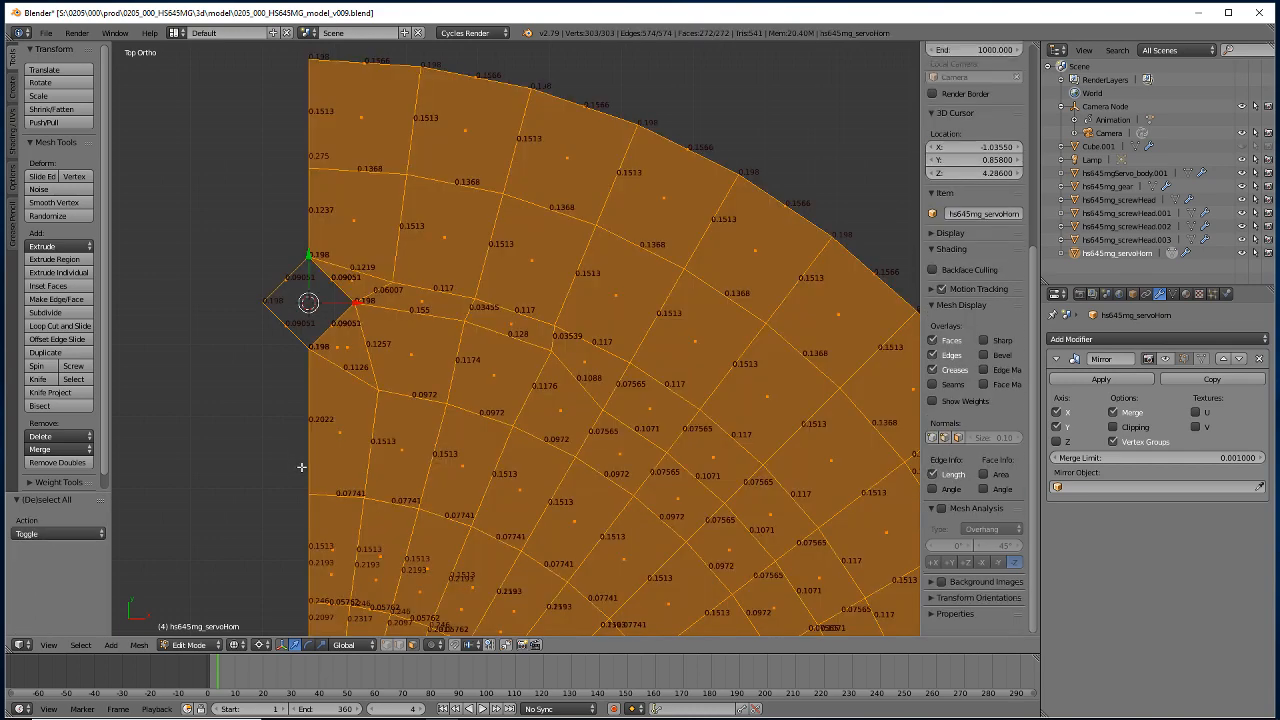
{"action": "key", "text": "w"}
{"action": "left_click", "coordinate": [301, 466]}
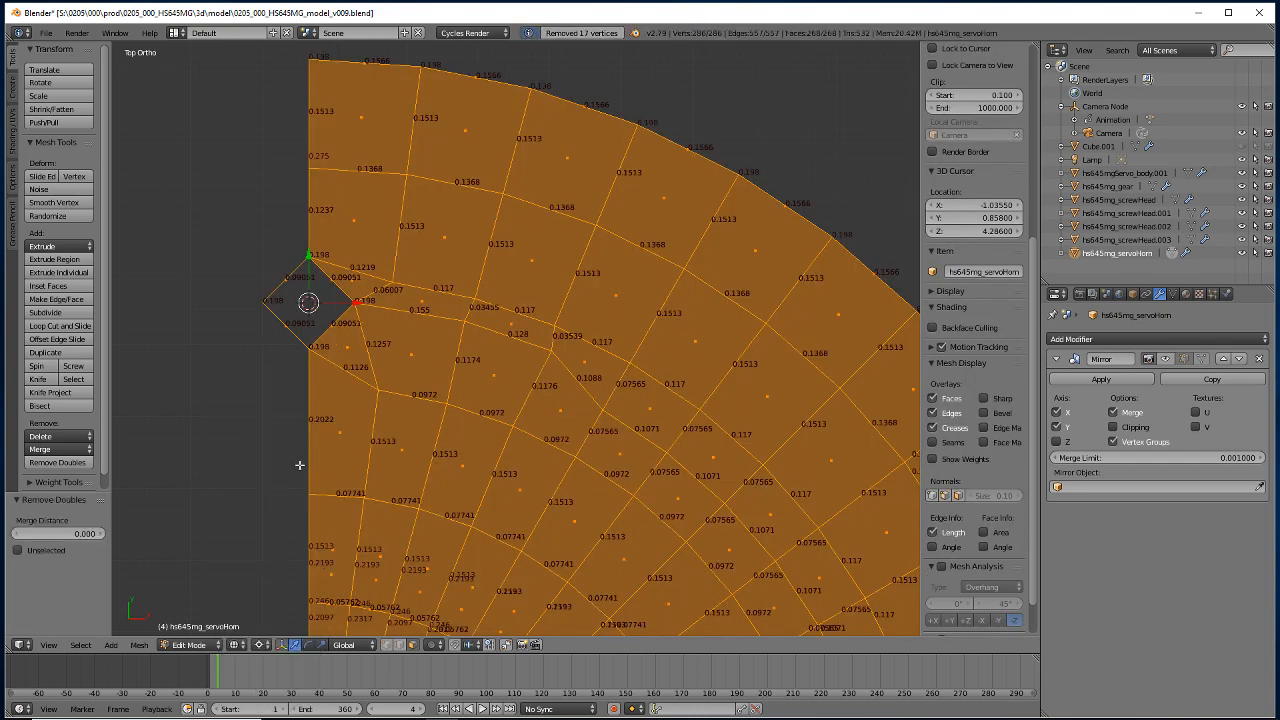
{"action": "key", "text": "a"}
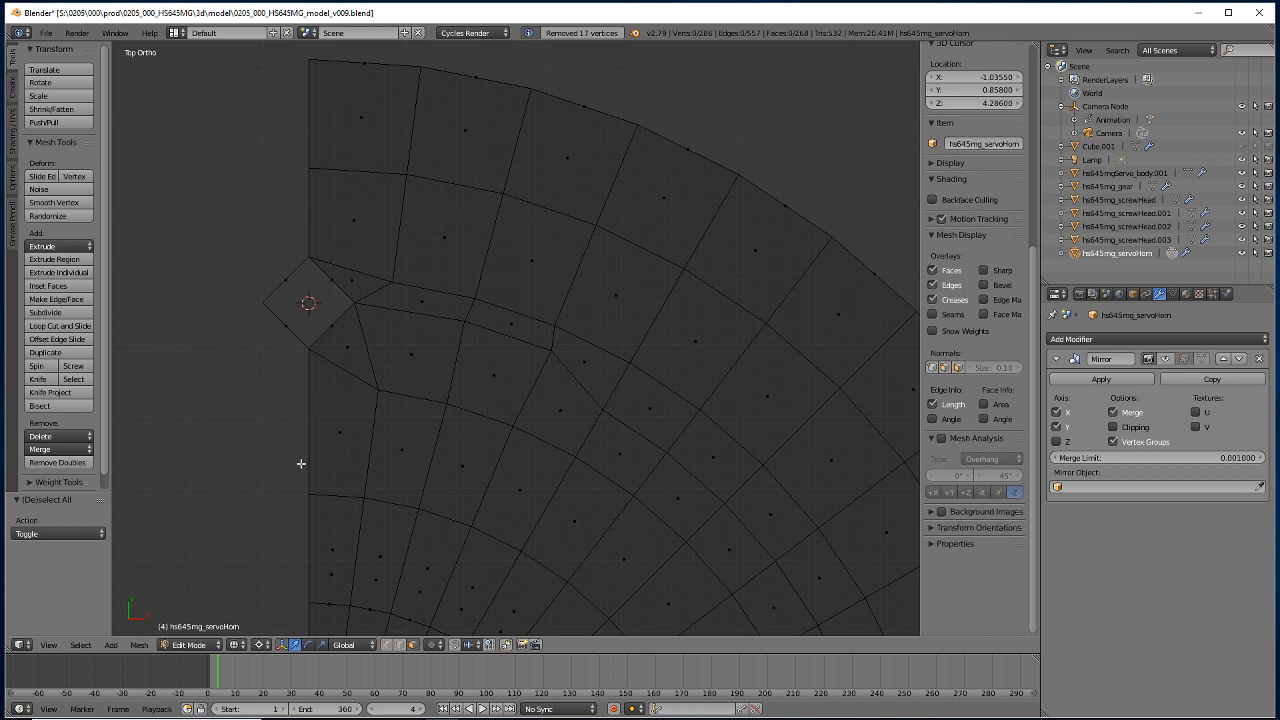
Select the four wall faces of the complete diamond hole and duplicate them in place.
{"action": "right_click", "coordinate": [329, 314]}
{"action": "right_click", "coordinate": [326, 282], "text": "shift"}
{"action": "right_click", "coordinate": [294, 277], "text": "shift"}
{"action": "right_click", "coordinate": [292, 337], "text": "shift"}
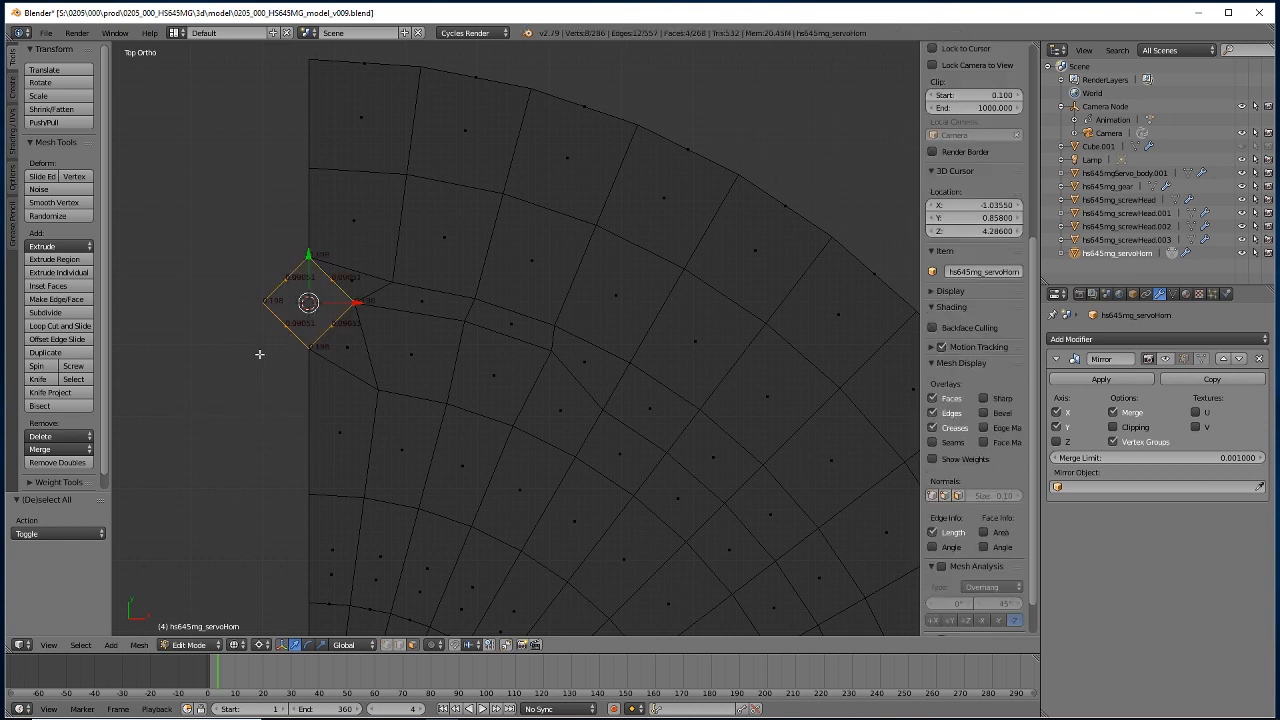
{"action": "key", "text": "shift+d"}
{"action": "right_click", "coordinate": [208, 446]}
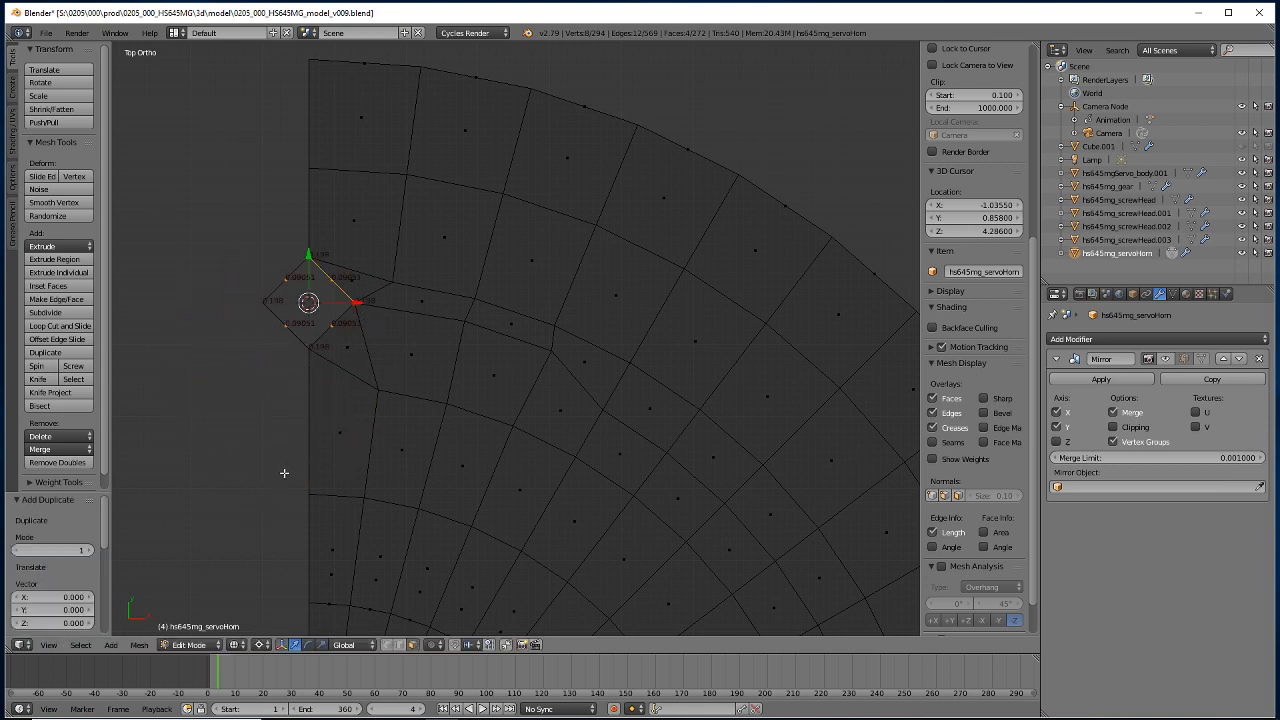
Switch to Object Mode and snap the 3D cursor to the servo horn's origin.
{"action": "key", "text": "Tab"}
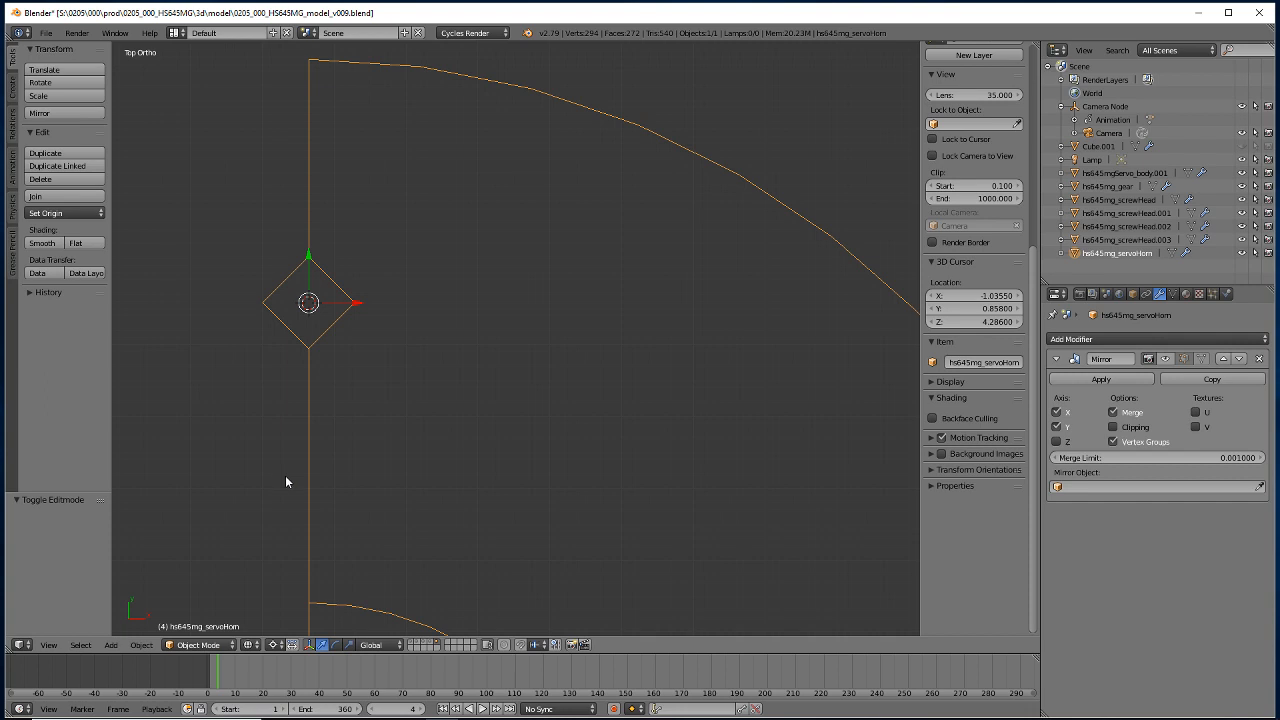
{"action": "key", "text": "shift+s"}
{"action": "left_click", "coordinate": [216, 478]}
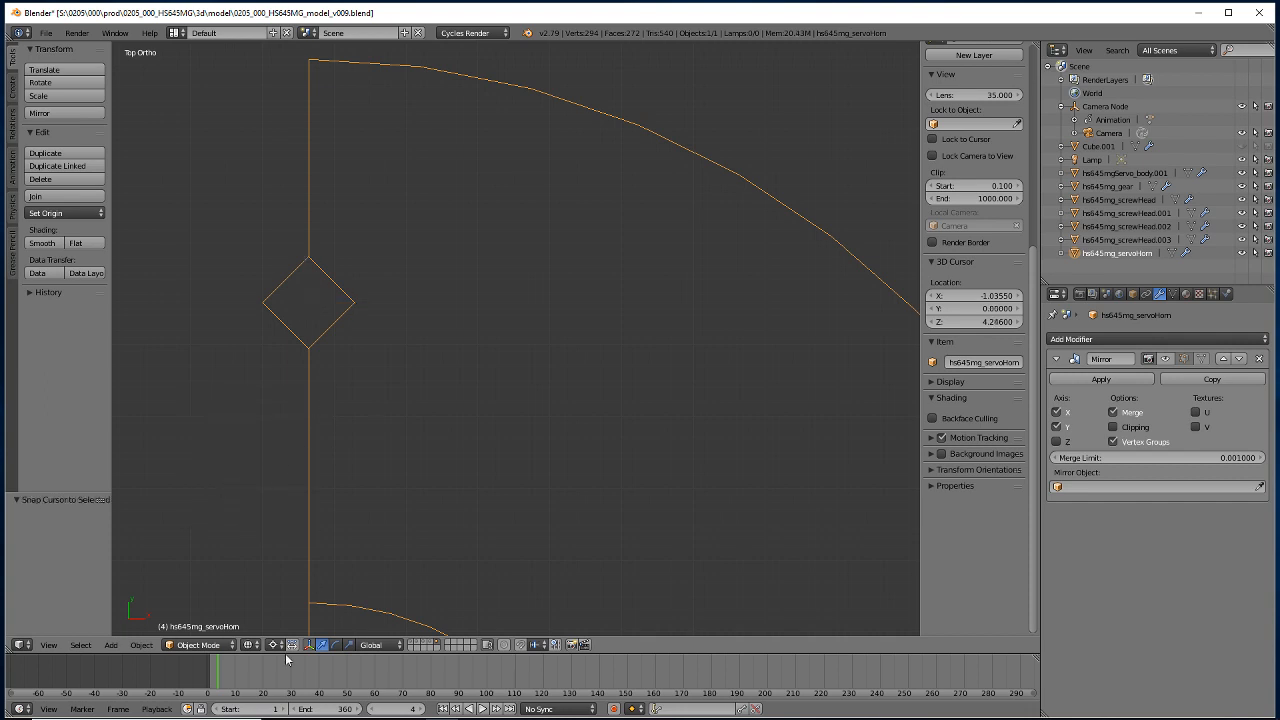
Return to Edit Mode and rotate the duplicated diamond hole walls by -18.9° about the global Z axis around the horn's origin.
{"action": "key", "text": "Tab"}
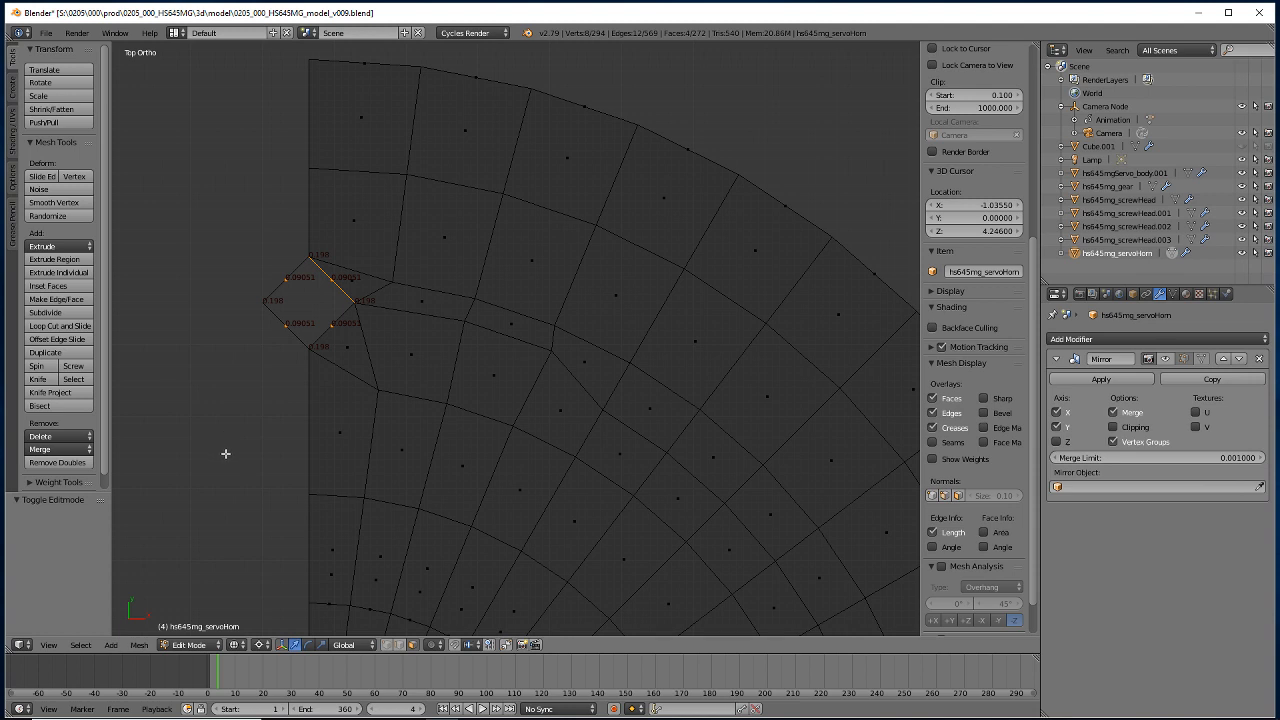
{"action": "key", "text": "r"}
{"action": "key", "text": "z"}
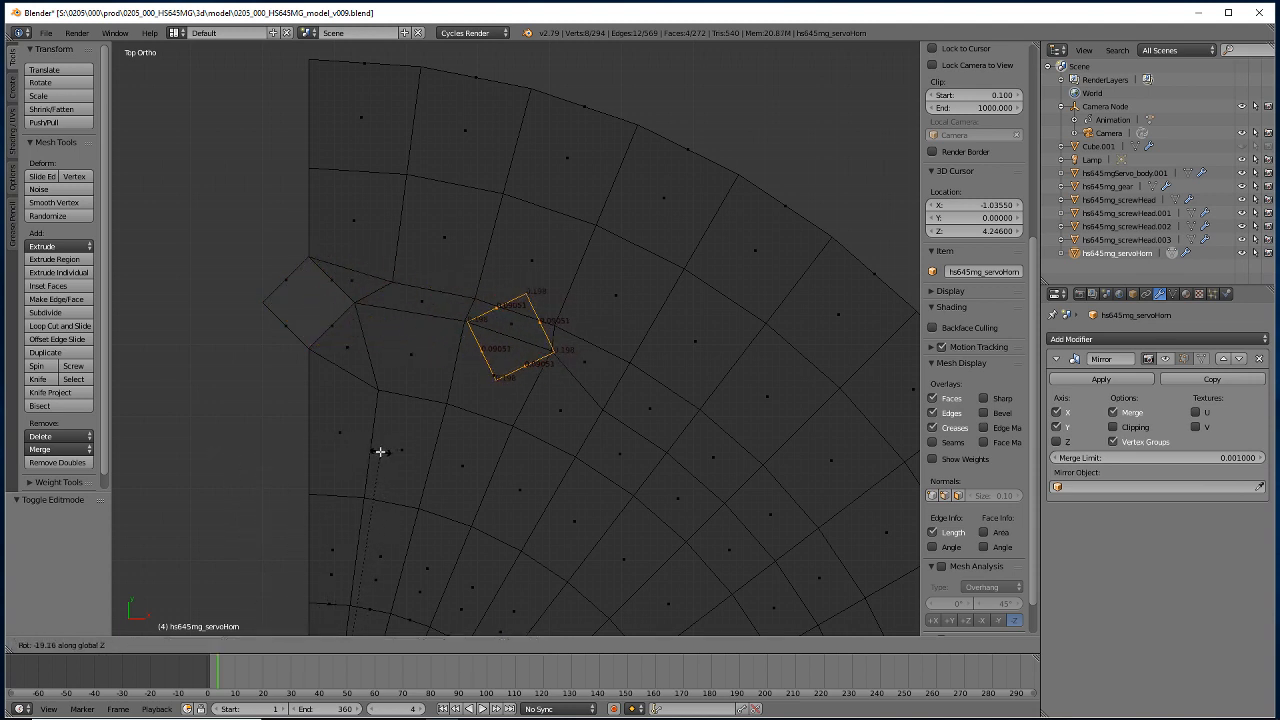
{"action": "key", "text": "shift"}
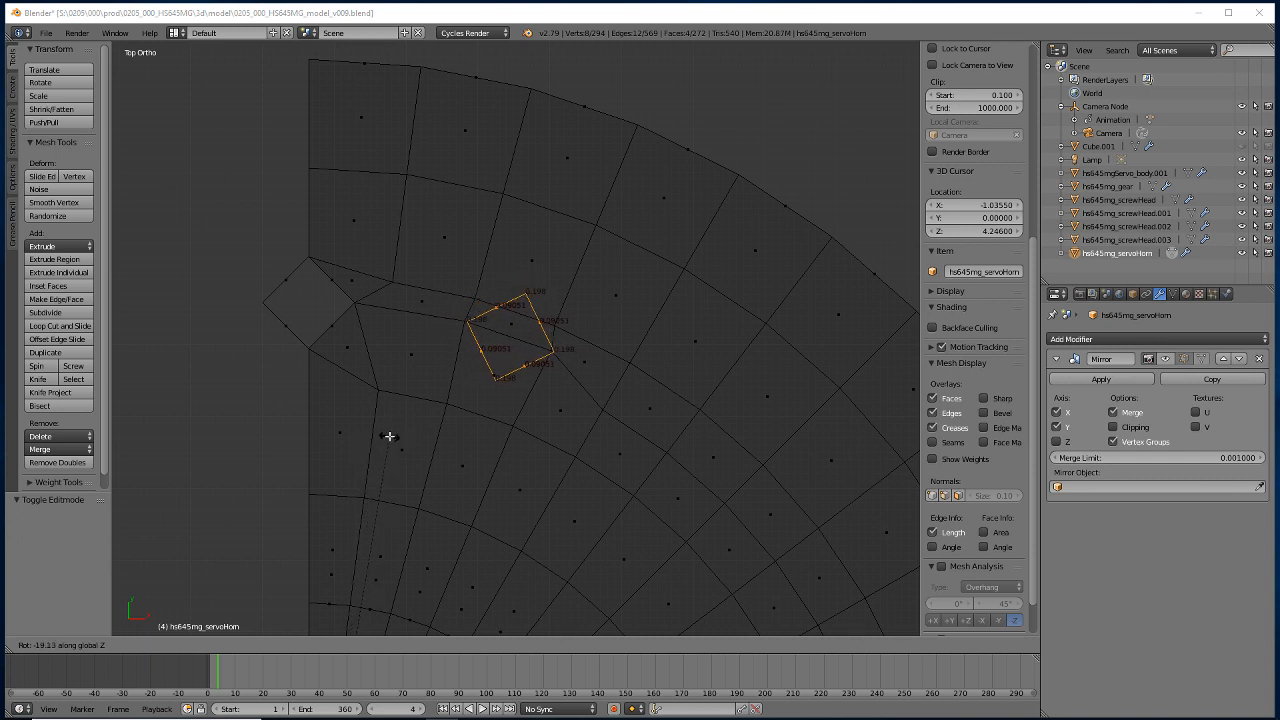
{"action": "key", "text": "shift"}
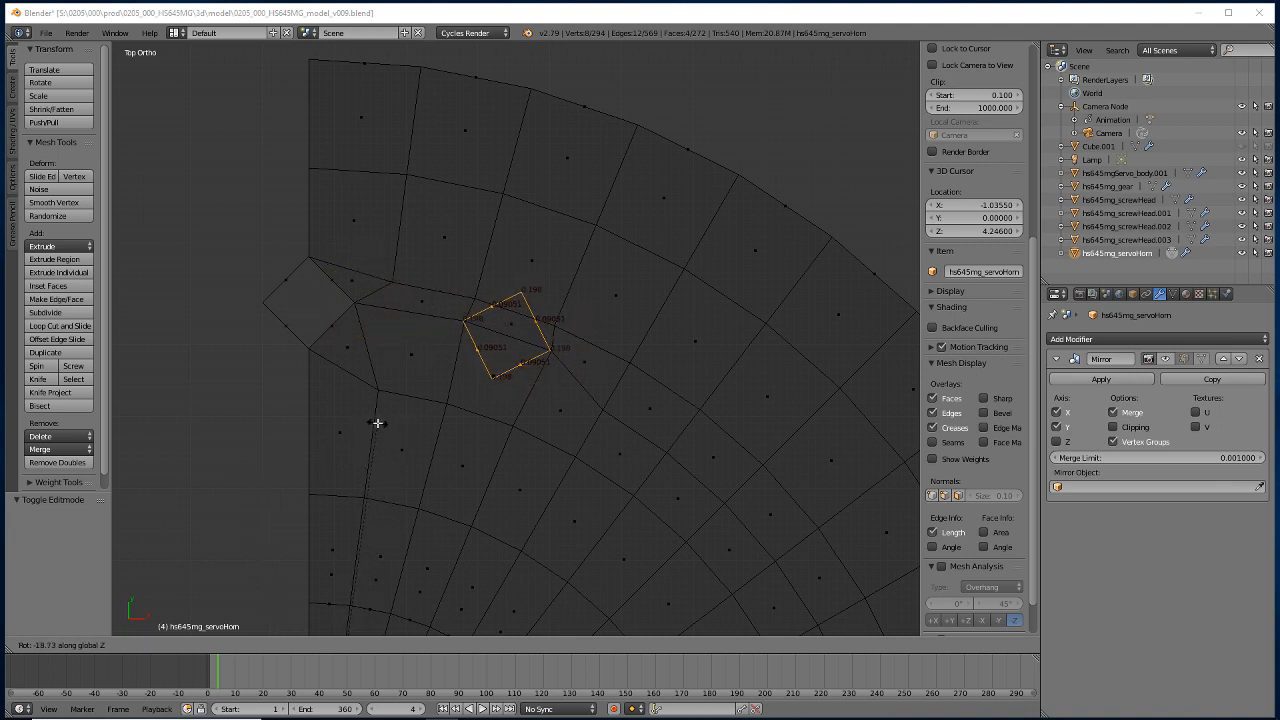
{"action": "left_click", "coordinate": [376, 423]}
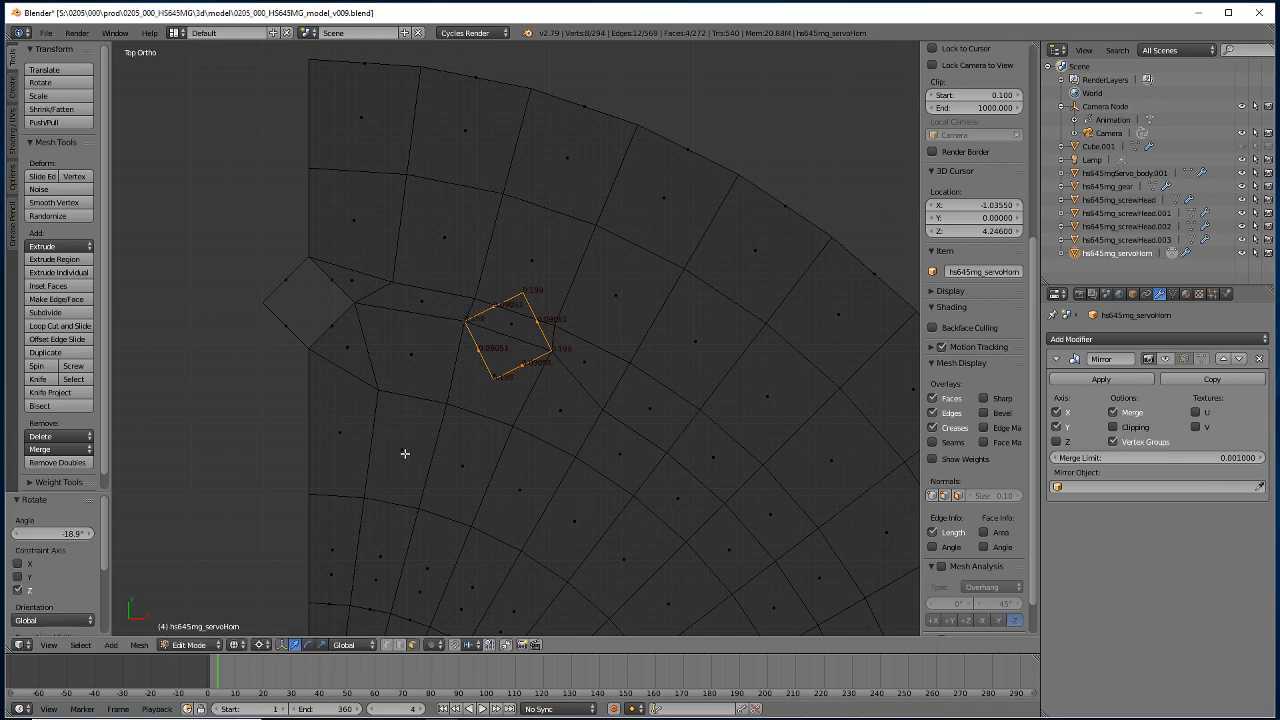
Fine-tune the copied diamond hole's placement by rotating it a further 0.014° about the global Z axis.
{"action": "key", "text": "KP_Decimal"}
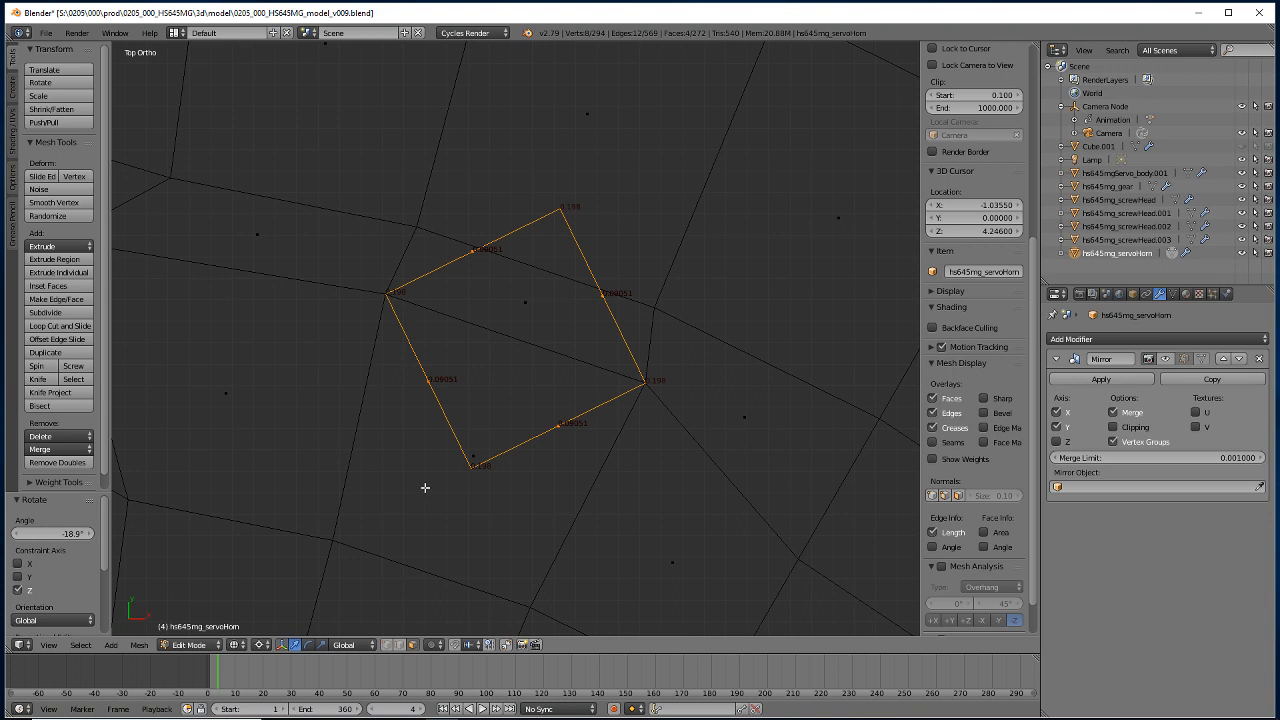
{"action": "key", "text": "r"}
{"action": "key", "text": "z"}
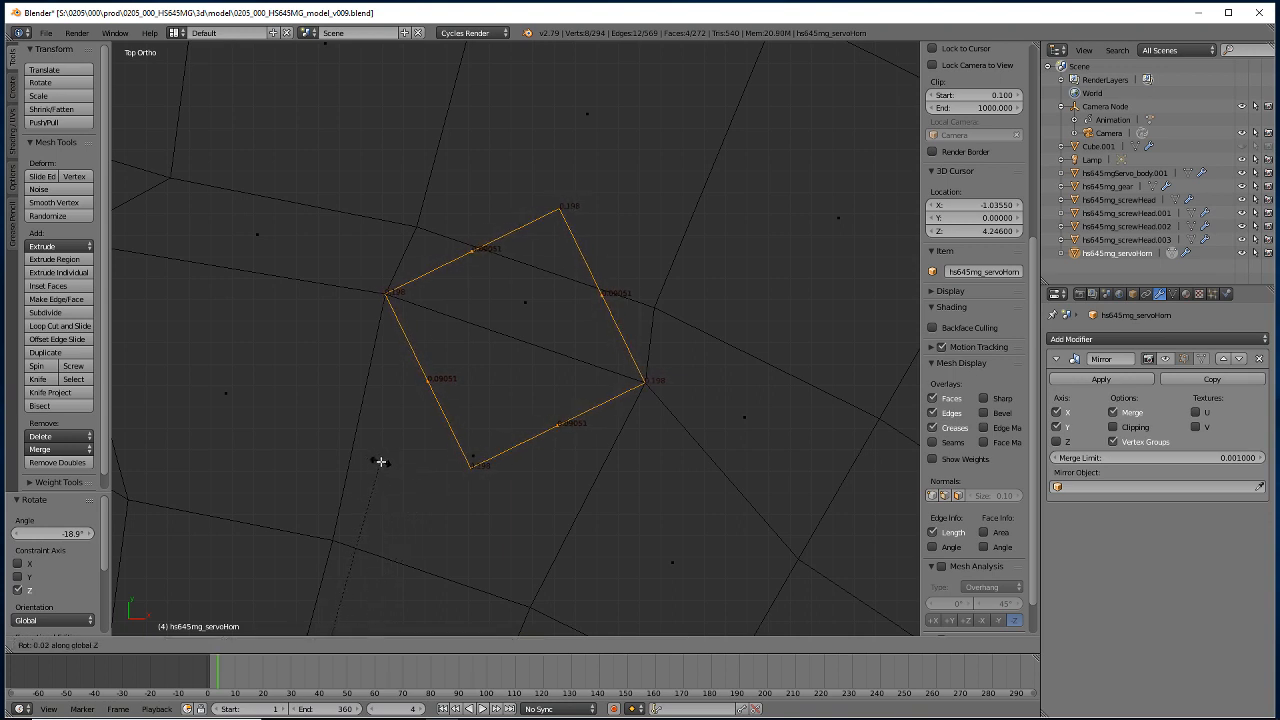
{"action": "left_click", "coordinate": [383, 464]}
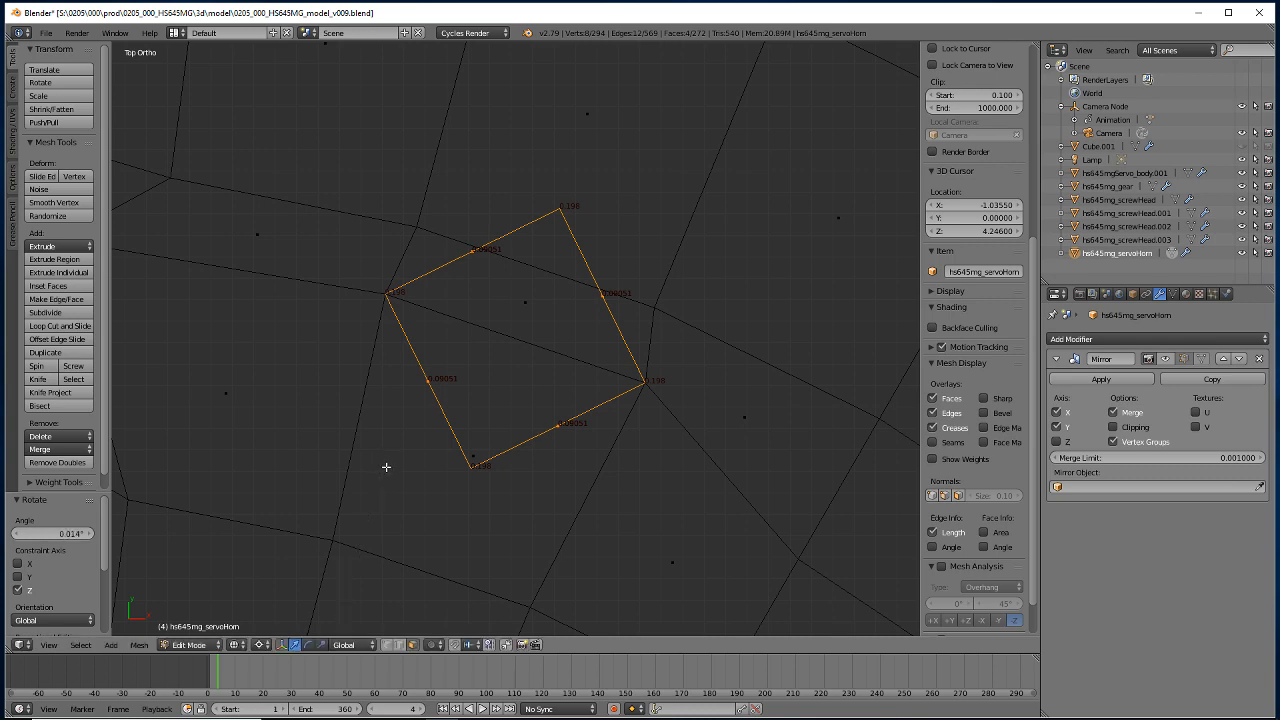
Show the horn in solid shading, select the entire mesh, and merge the overlapping vertices with Remove Doubles.
{"action": "scroll", "coordinate": [400, 485], "scroll_direction": "down", "scroll_amount": 4}
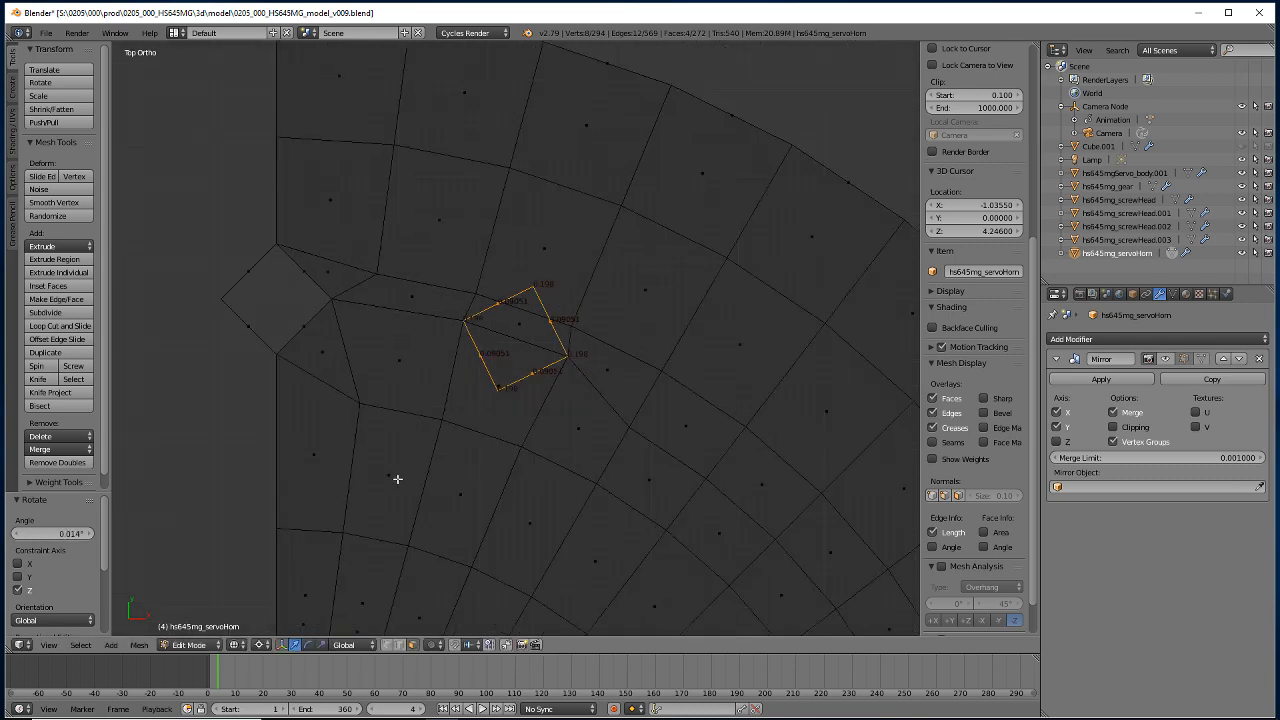
{"action": "scroll", "coordinate": [397, 479], "scroll_direction": "down", "scroll_amount": 4}
{"action": "scroll", "coordinate": [357, 446], "scroll_direction": "up", "scroll_amount": 5}
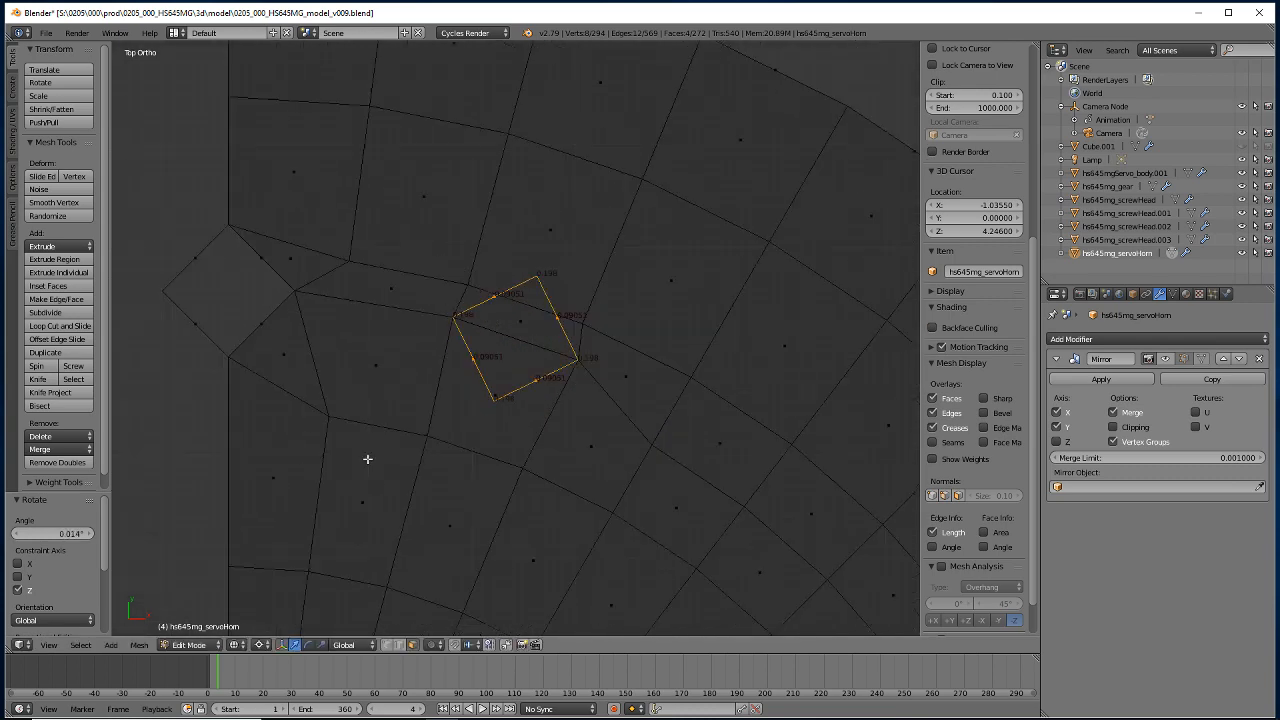
{"action": "scroll", "coordinate": [349, 440], "scroll_direction": "down", "scroll_amount": 4}
{"action": "scroll", "coordinate": [351, 443], "scroll_direction": "down", "scroll_amount": 4}
{"action": "scroll", "coordinate": [357, 449], "scroll_direction": "up", "scroll_amount": 8}
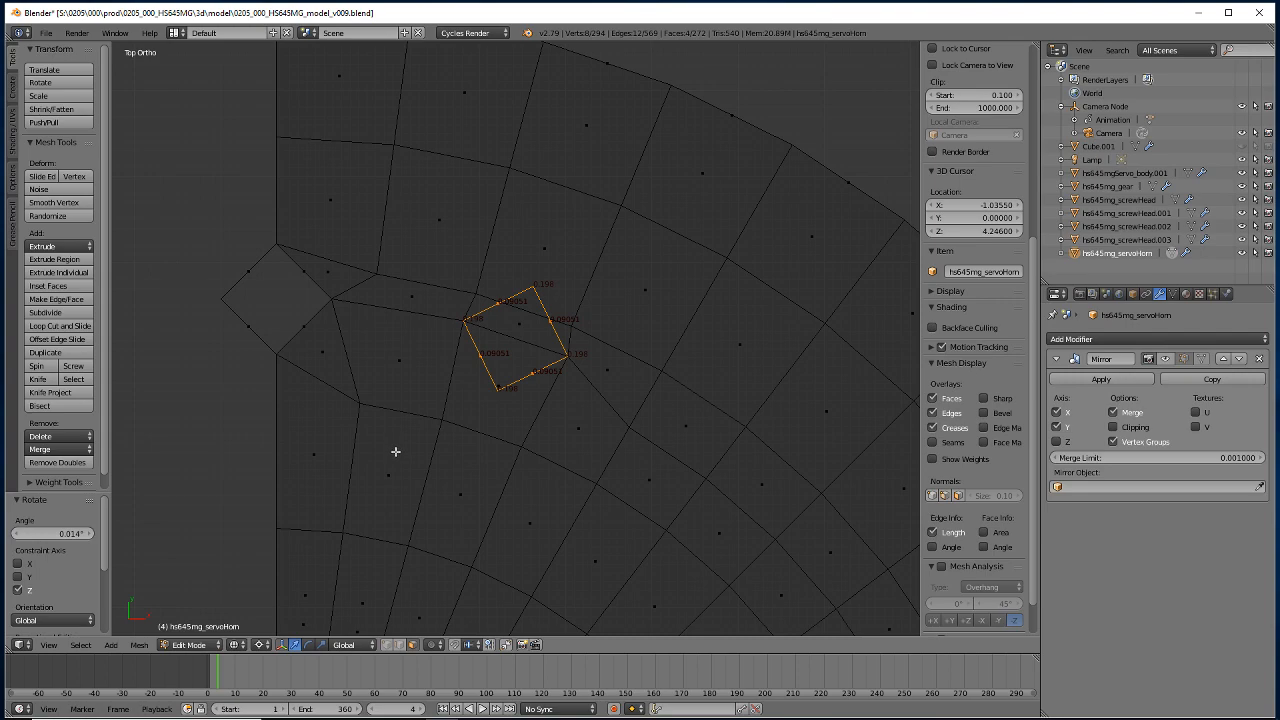
{"action": "middle_click_drag", "start_coordinate": [380, 434], "coordinate": [441, 416]}
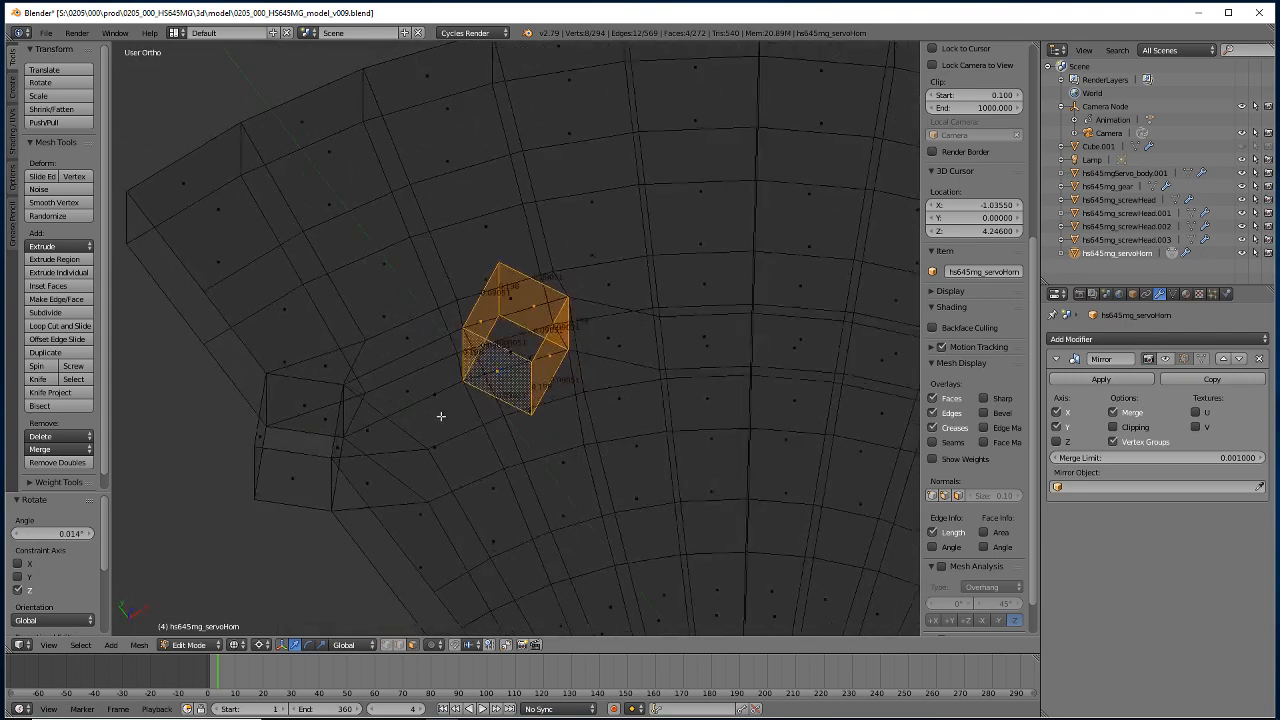
{"action": "key", "text": "z"}
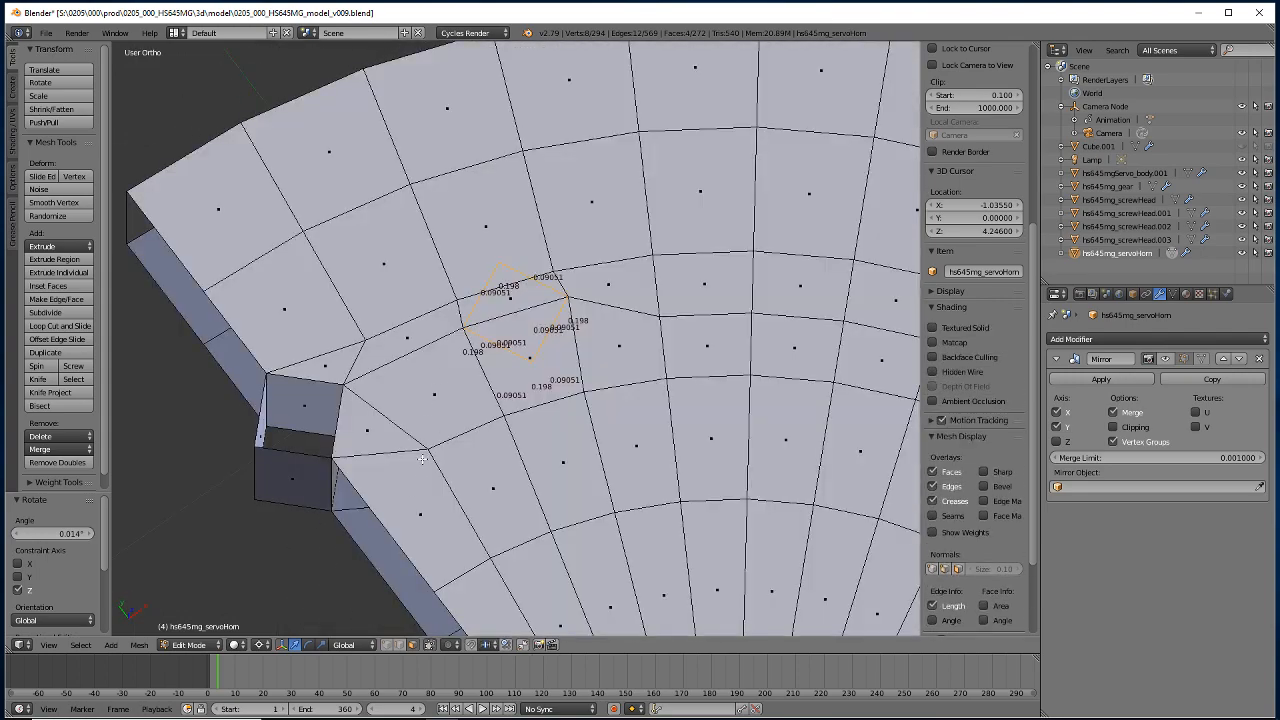
{"action": "key", "text": "a"}
{"action": "key", "text": "w"}
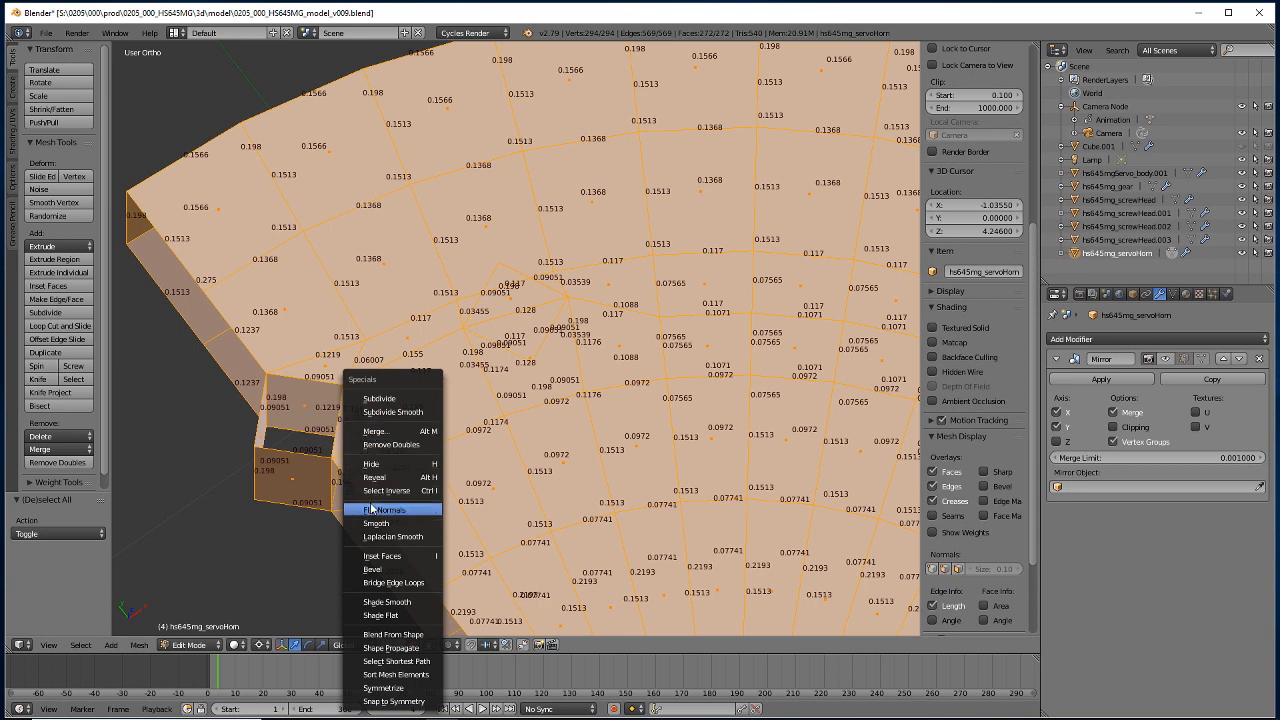
{"action": "left_click", "coordinate": [373, 446]}
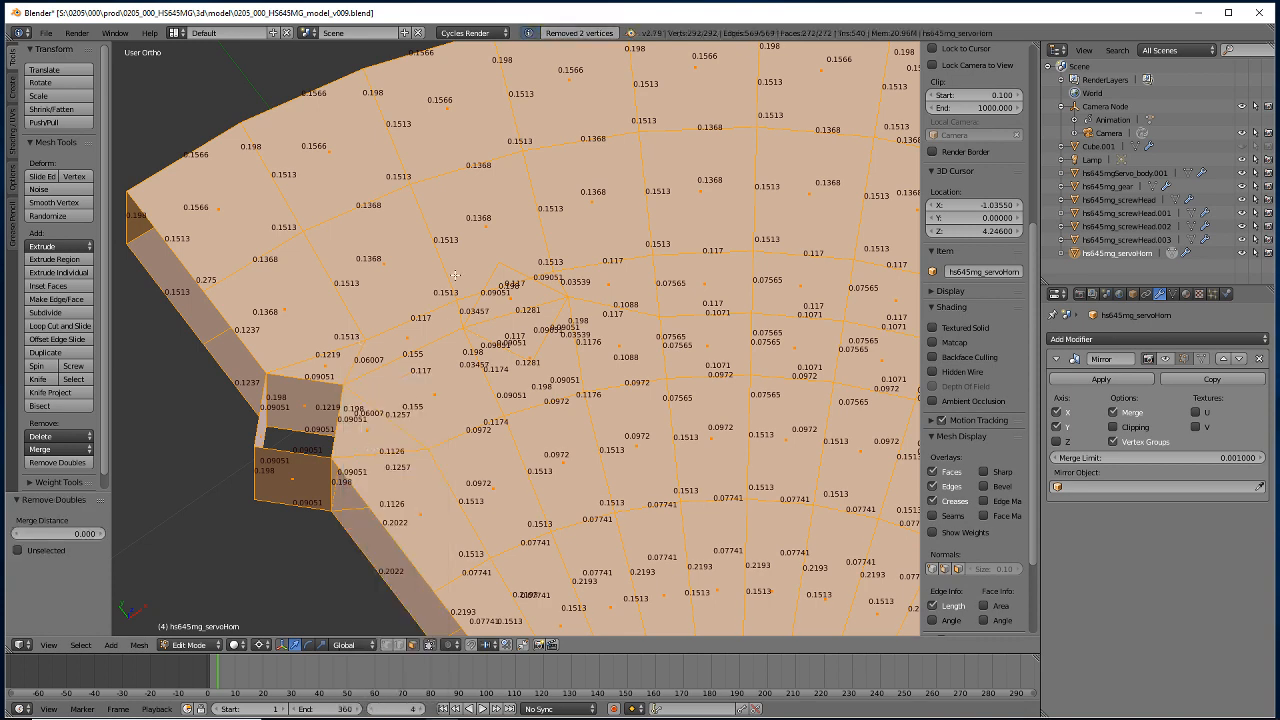
In vertex select mode, check whether the copied diamond's side corners are joined to the disc surface, using a cancelled test move.
{"action": "right_click", "coordinate": [432, 371]}
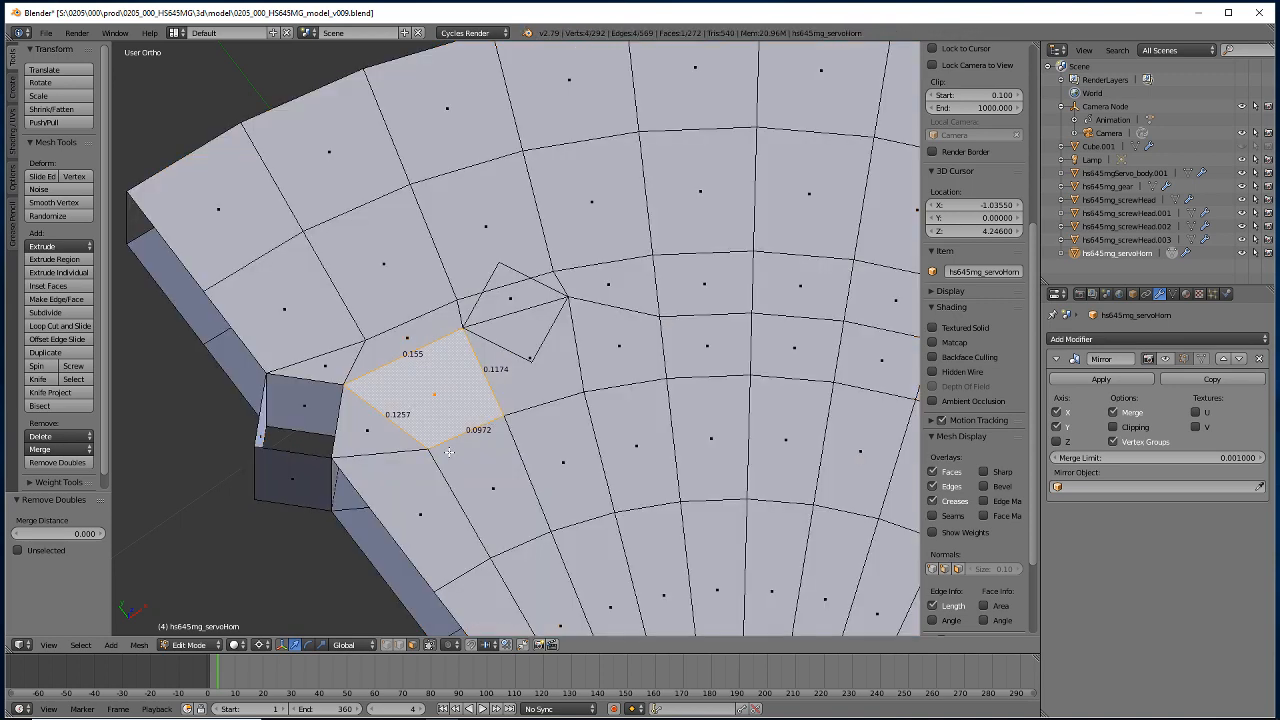
{"action": "left_click", "coordinate": [386, 644]}
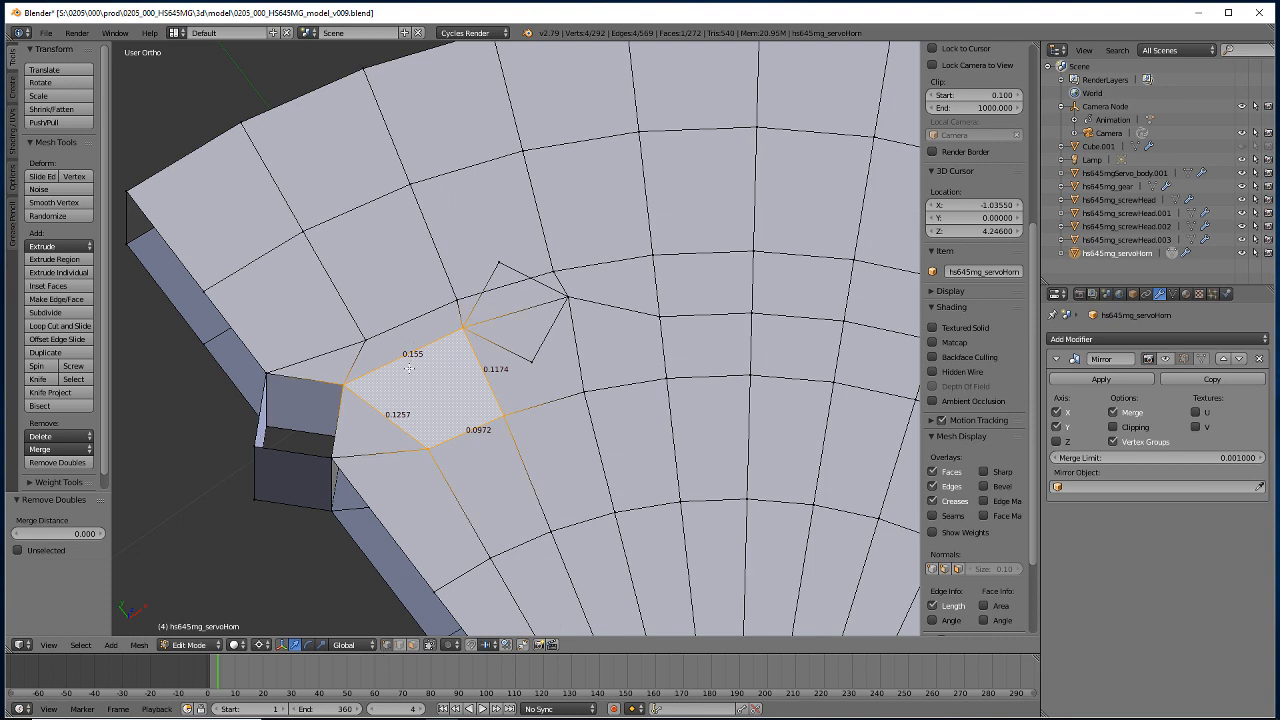
{"action": "right_click", "coordinate": [462, 328]}
{"action": "right_click", "coordinate": [550, 305]}
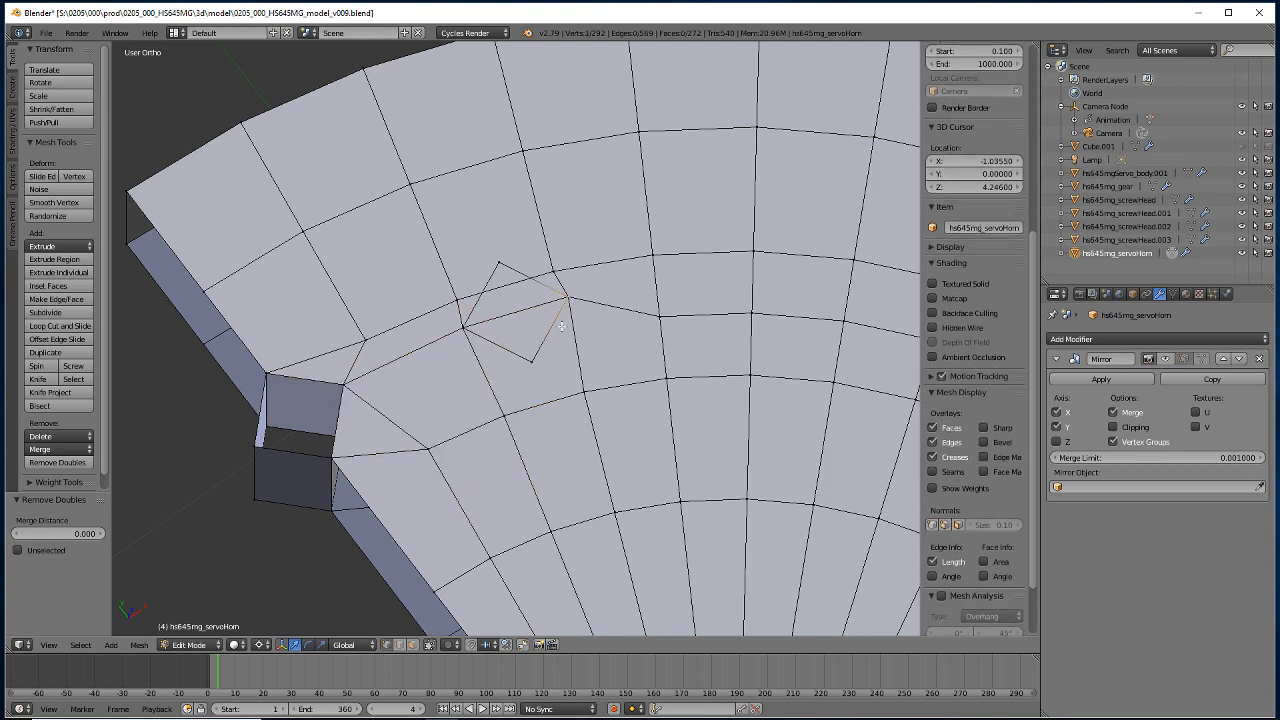
{"action": "right_click", "coordinate": [462, 333]}
{"action": "key", "text": "g"}
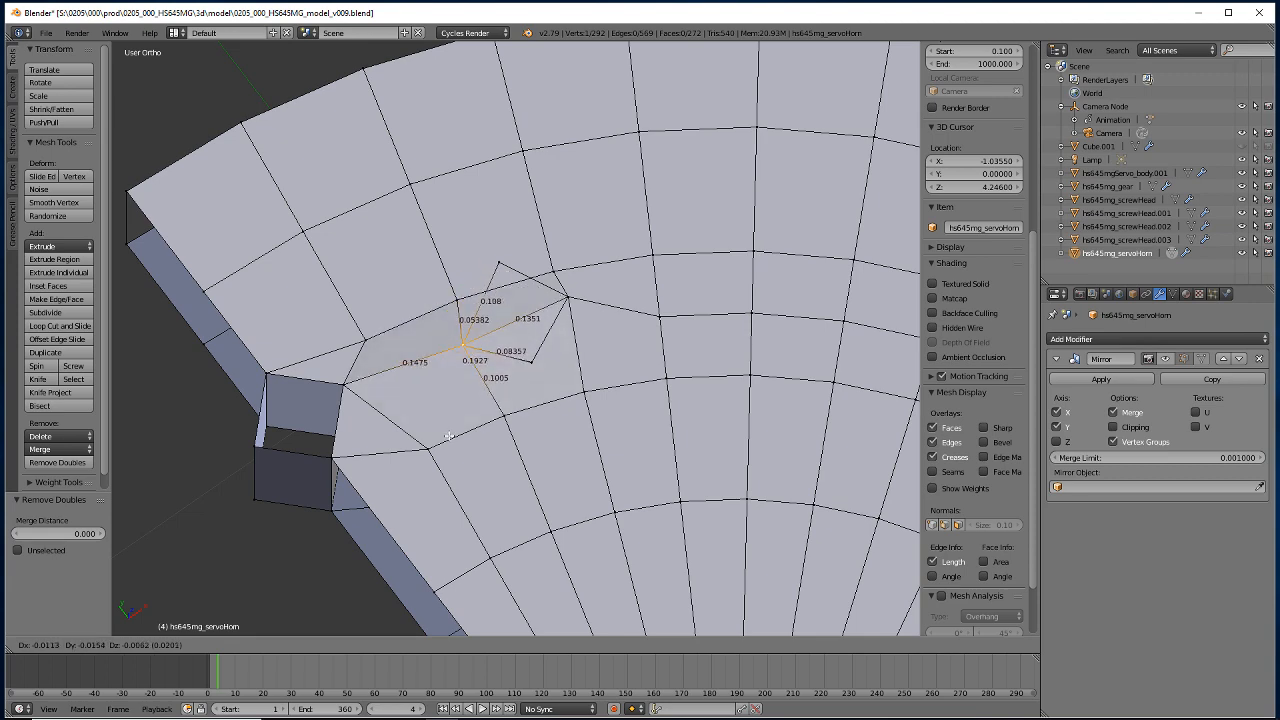
{"action": "right_click", "coordinate": [450, 403]}
{"action": "scroll", "coordinate": [493, 283], "scroll_direction": "up", "scroll_amount": 8}
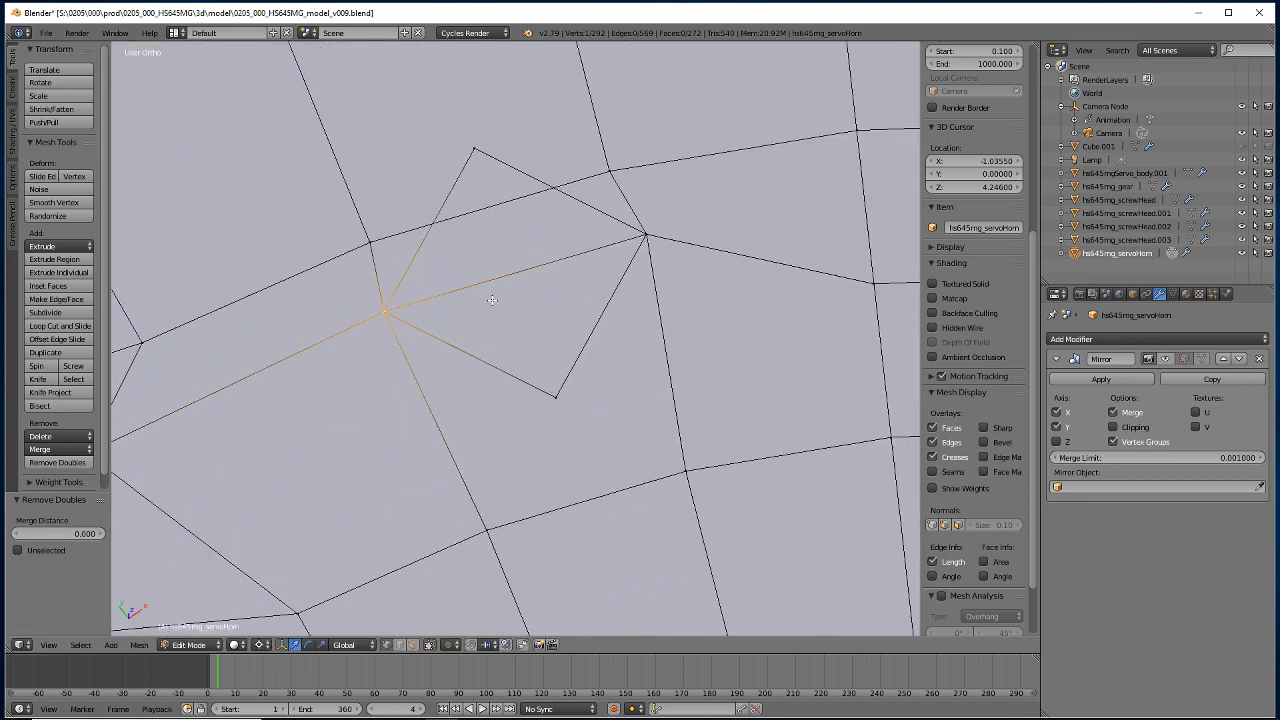
{"action": "right_click", "coordinate": [750, 150]}
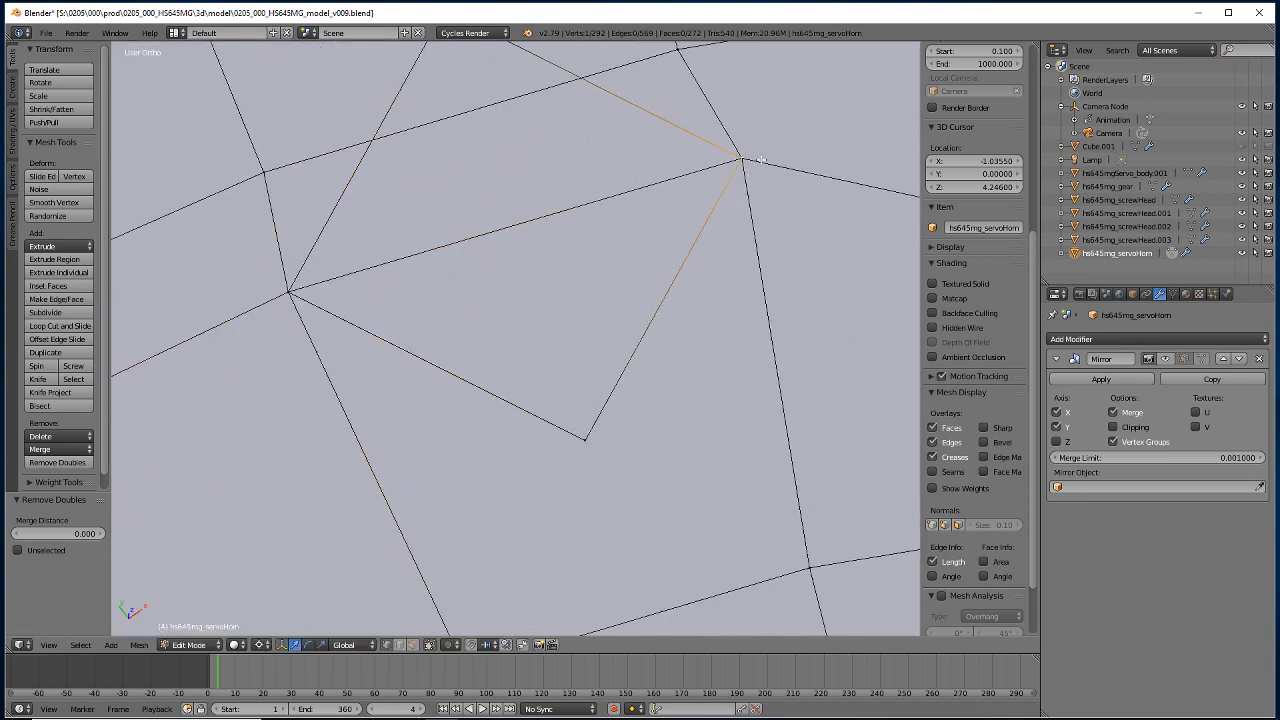
In wireframe, select both overlapping vertices at the diamond's outer upper corner and merge them At Last.
{"action": "key", "text": "a"}
{"action": "key", "text": "z"}
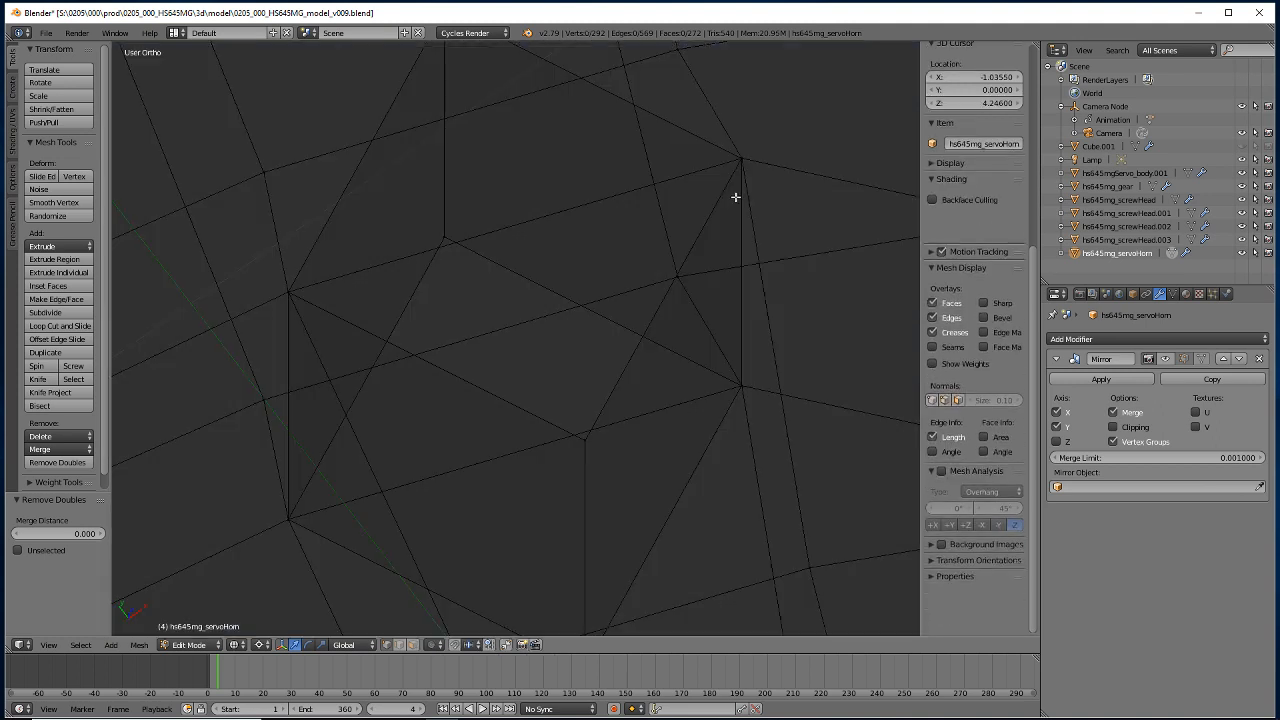
{"action": "right_click", "coordinate": [744, 162]}
{"action": "right_click", "coordinate": [737, 163], "text": "shift"}
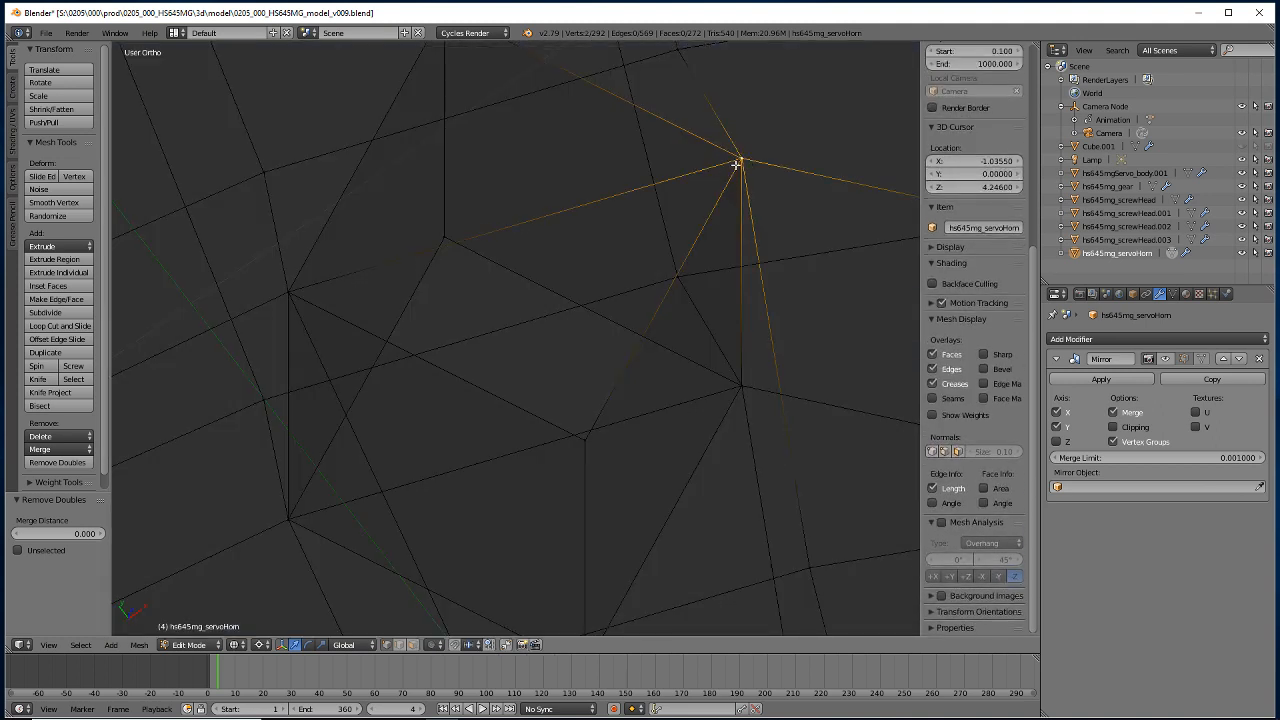
{"action": "key", "text": "alt+m"}
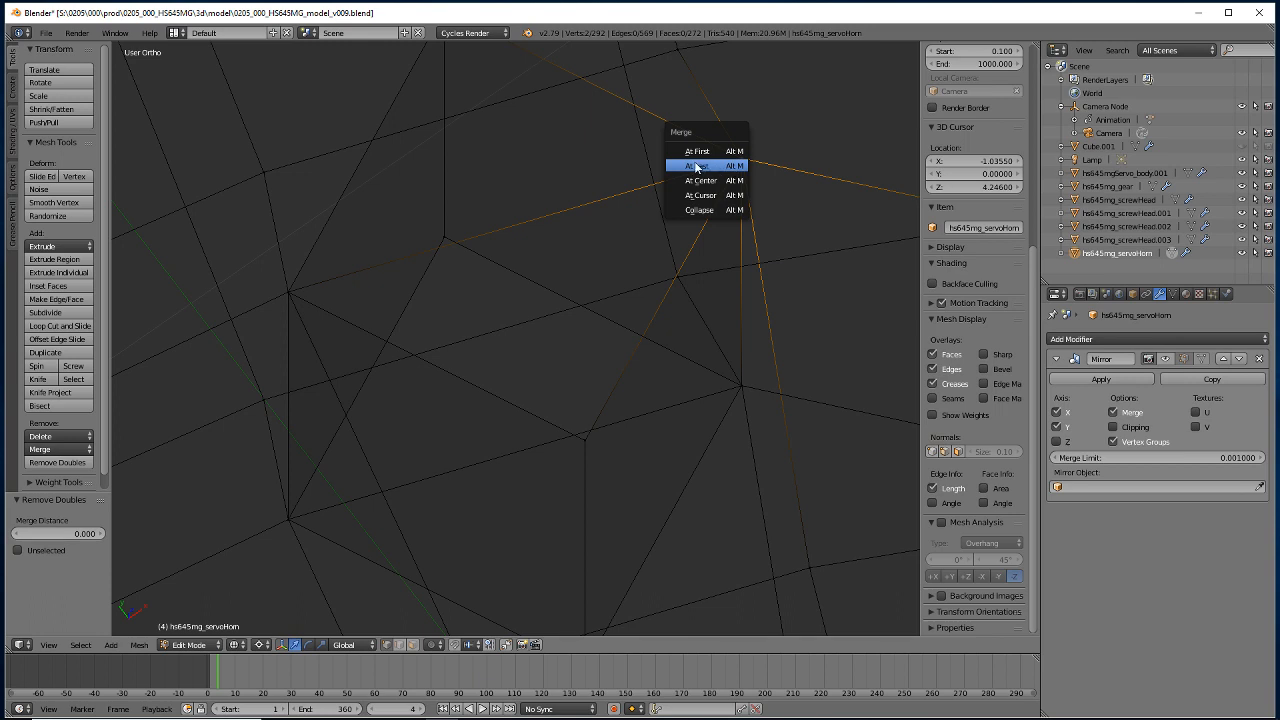
{"action": "left_click", "coordinate": [699, 166]}
Merge the two overlapping vertices at the corresponding lower corner of the diamond At Last and return to solid shading.
{"action": "key", "text": "g"}
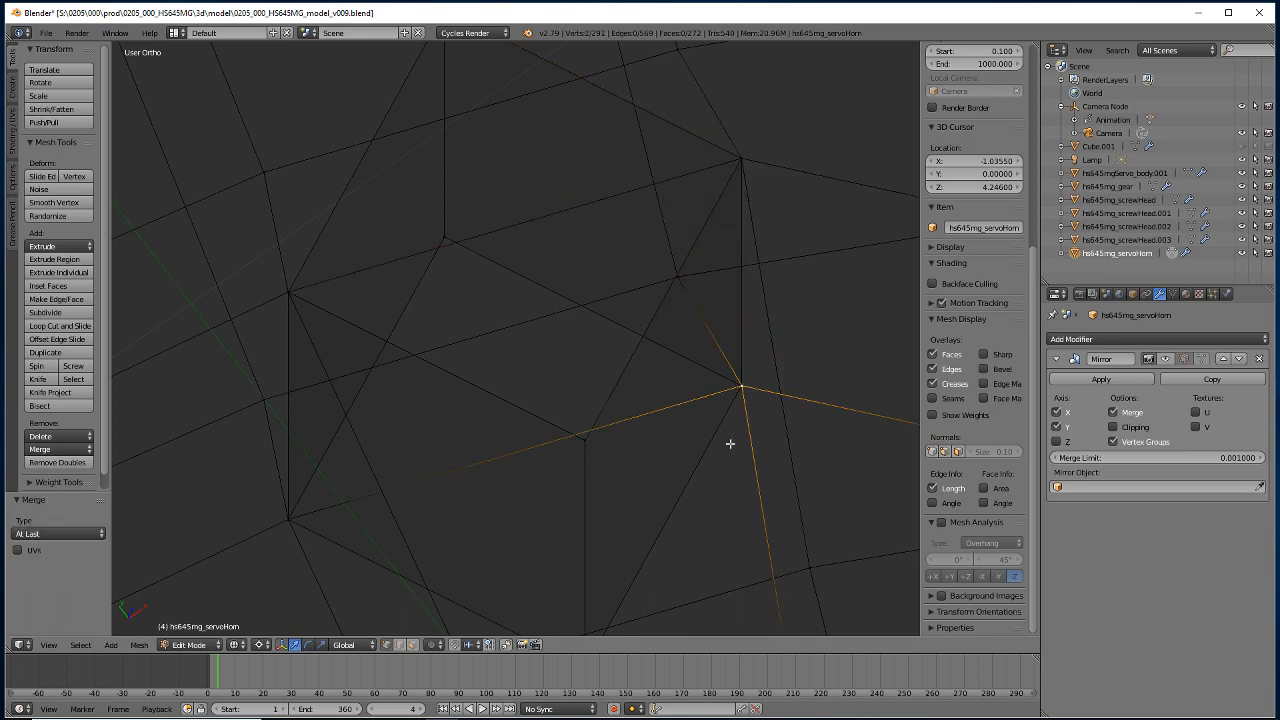
{"action": "left_click", "coordinate": [733, 385]}
{"action": "key", "text": "alt+m"}
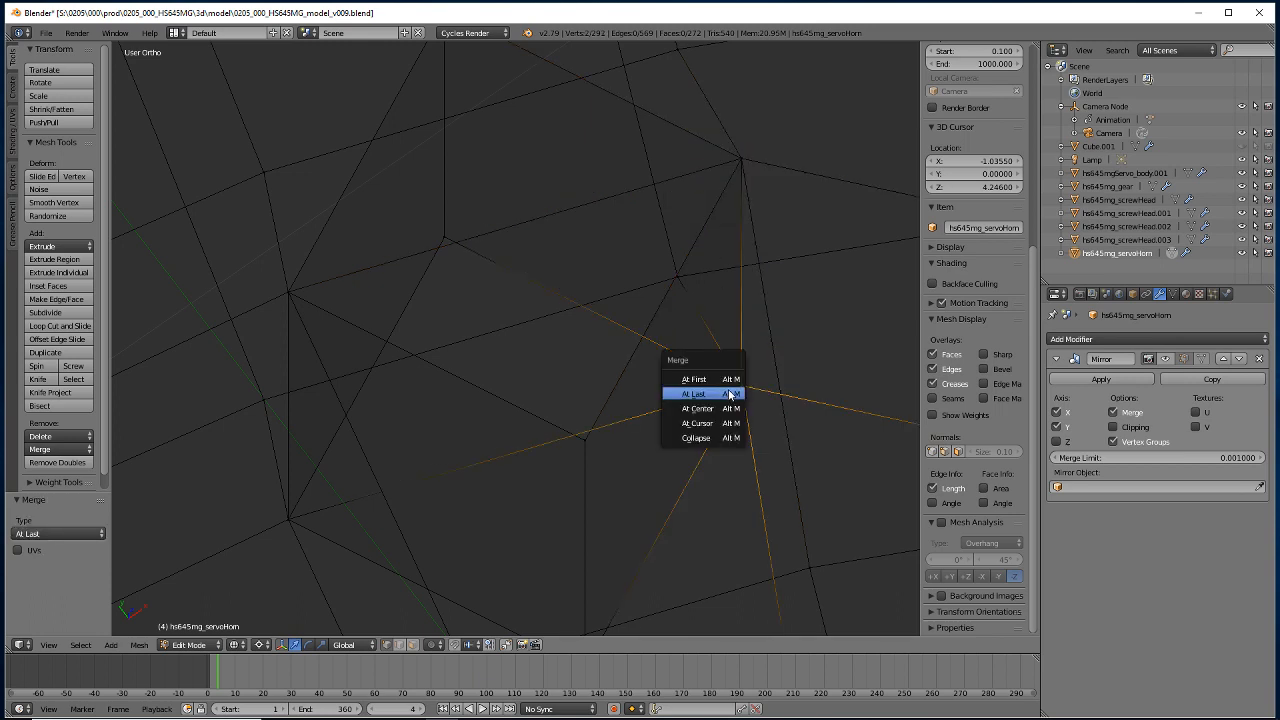
{"action": "left_click", "coordinate": [730, 394]}
{"action": "key", "text": "z"}
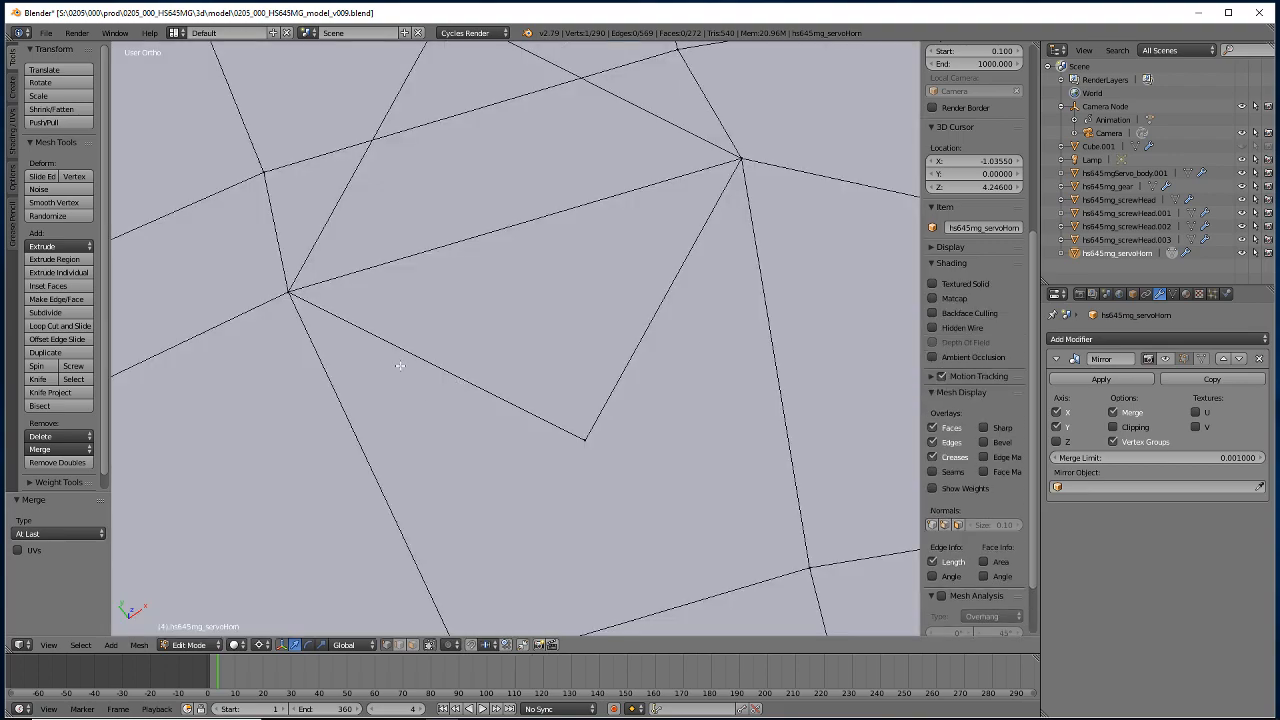
Switch to face select mode and select the top disc face overlapped by the inner half of the copied diamond.
{"action": "scroll", "coordinate": [400, 366], "scroll_direction": "down", "scroll_amount": 5}
{"action": "middle_click_drag", "start_coordinate": [405, 385], "coordinate": [356, 386]}
{"action": "scroll", "coordinate": [444, 411], "scroll_direction": "up", "scroll_amount": 4}
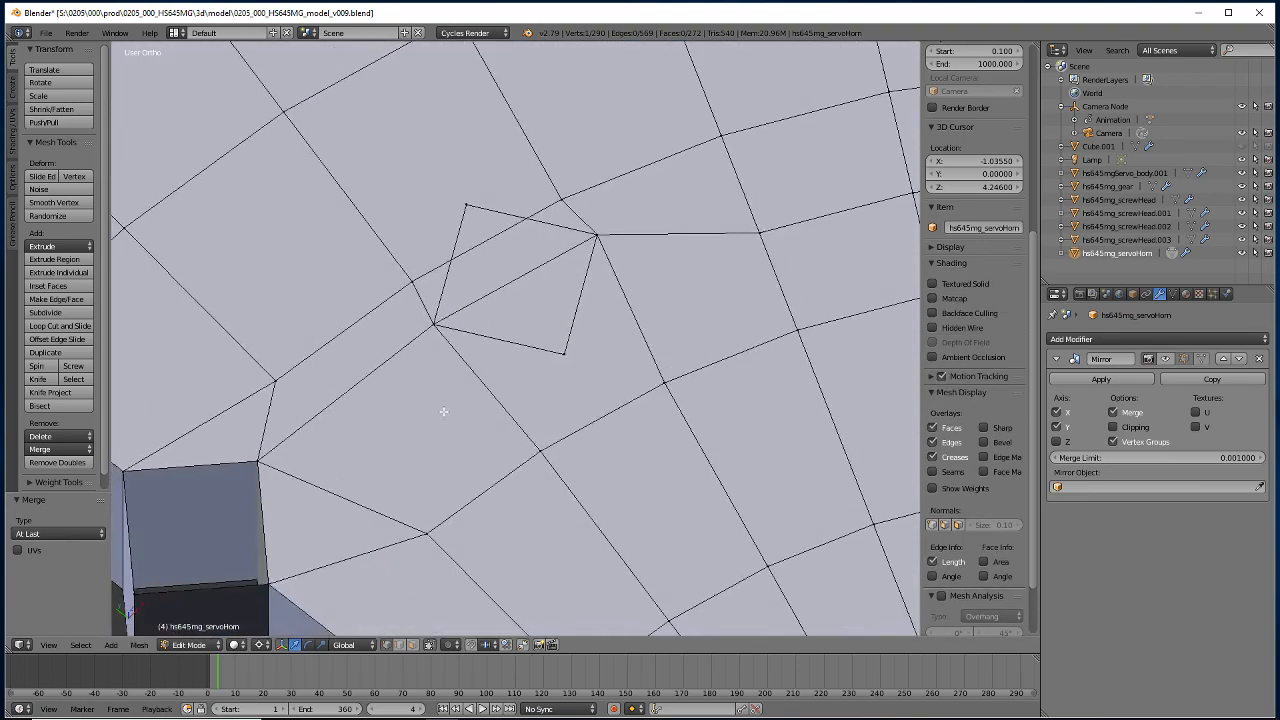
{"action": "middle_click_drag", "start_coordinate": [444, 411], "coordinate": [445, 417]}
{"action": "left_click", "coordinate": [411, 644]}
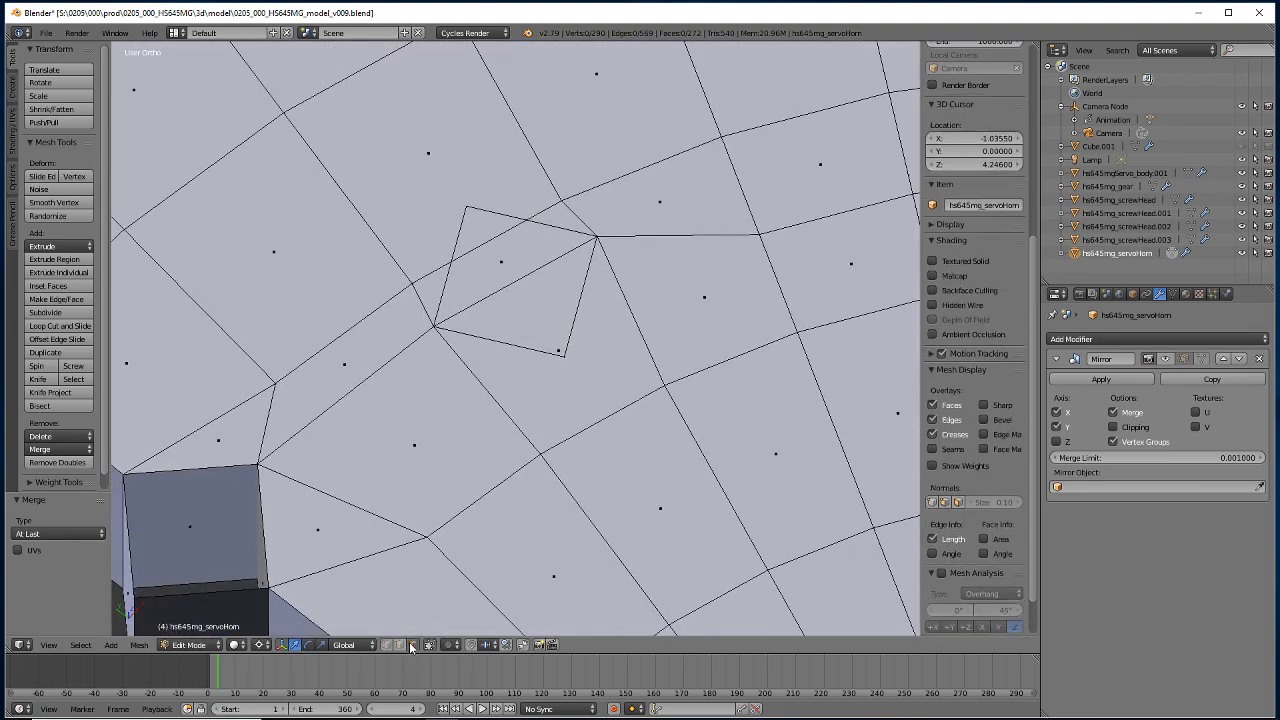
{"action": "right_click", "coordinate": [530, 370]}
{"action": "middle_click_drag", "start_coordinate": [396, 502], "coordinate": [371, 540]}
{"action": "scroll", "coordinate": [388, 359], "scroll_direction": "down", "scroll_amount": 8}
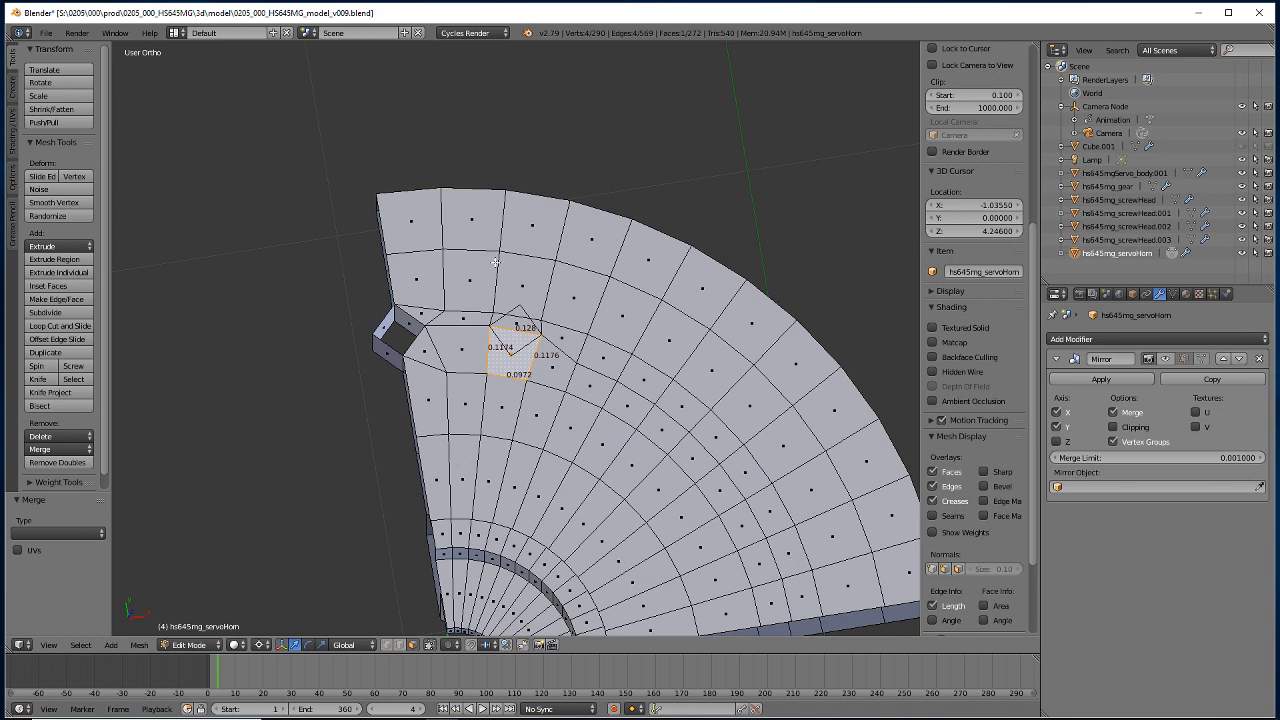
{"action": "scroll", "coordinate": [495, 262], "scroll_direction": "up", "scroll_amount": 5}
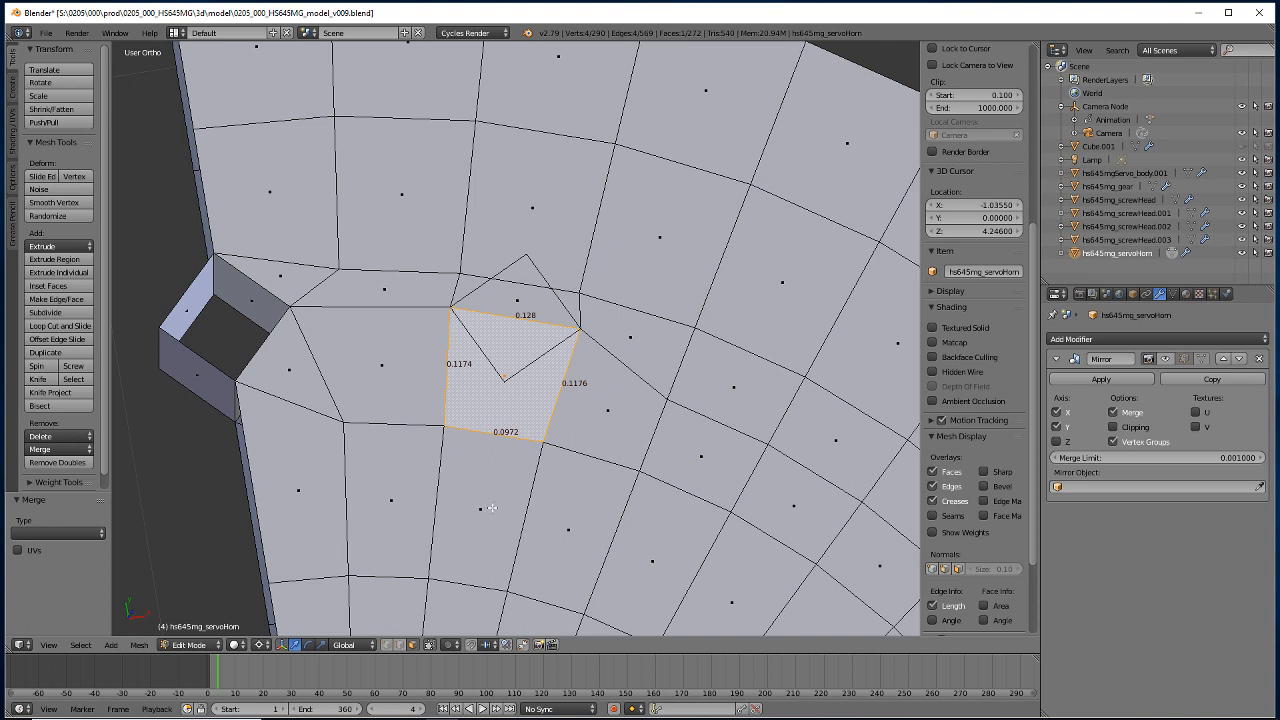
Temporarily hide the selected face to inspect the diamond walls beneath it, reveal it, and examine the surrounding disc faces.
{"action": "key", "text": "h"}
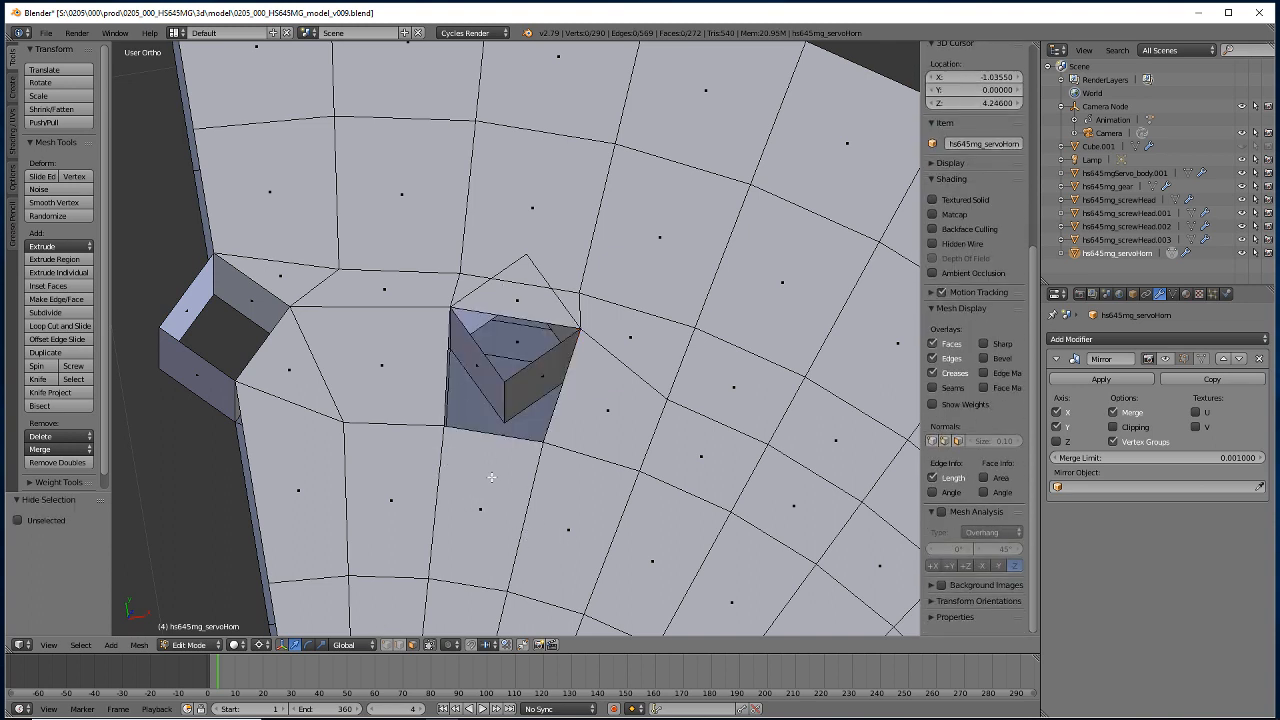
{"action": "key", "text": "alt+h"}
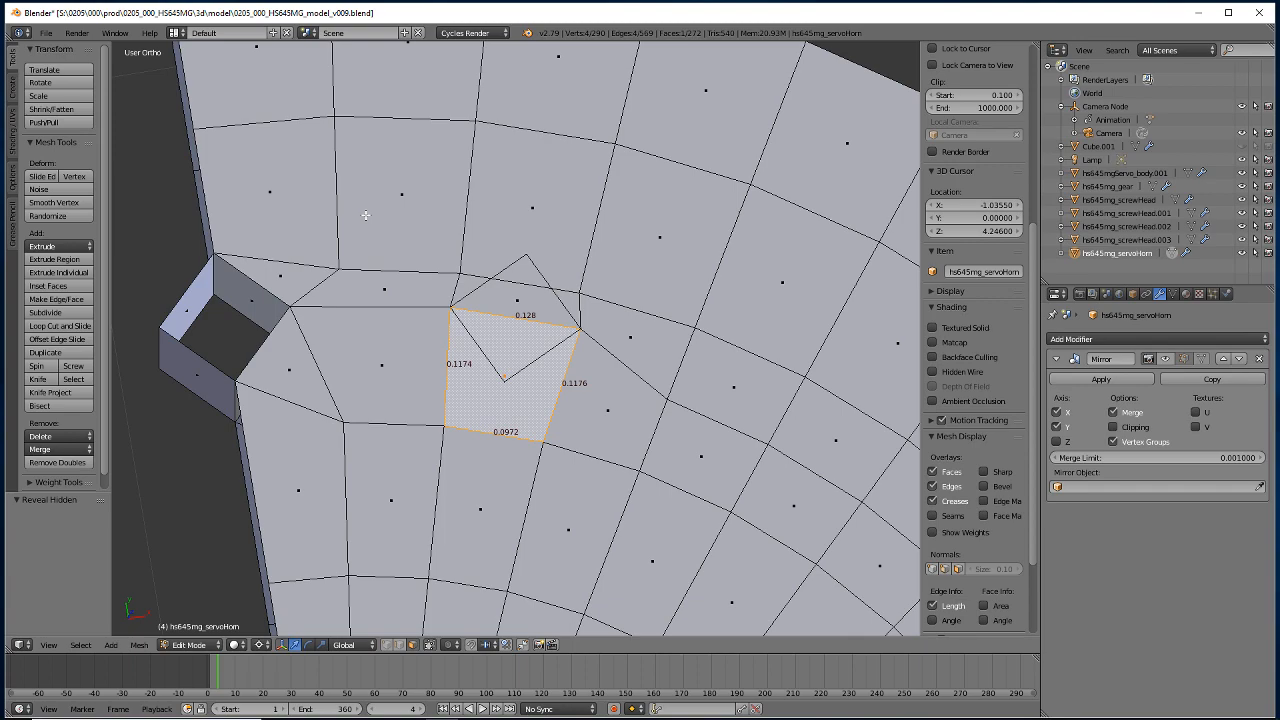
{"action": "scroll", "coordinate": [392, 463], "scroll_direction": "down", "scroll_amount": 8}
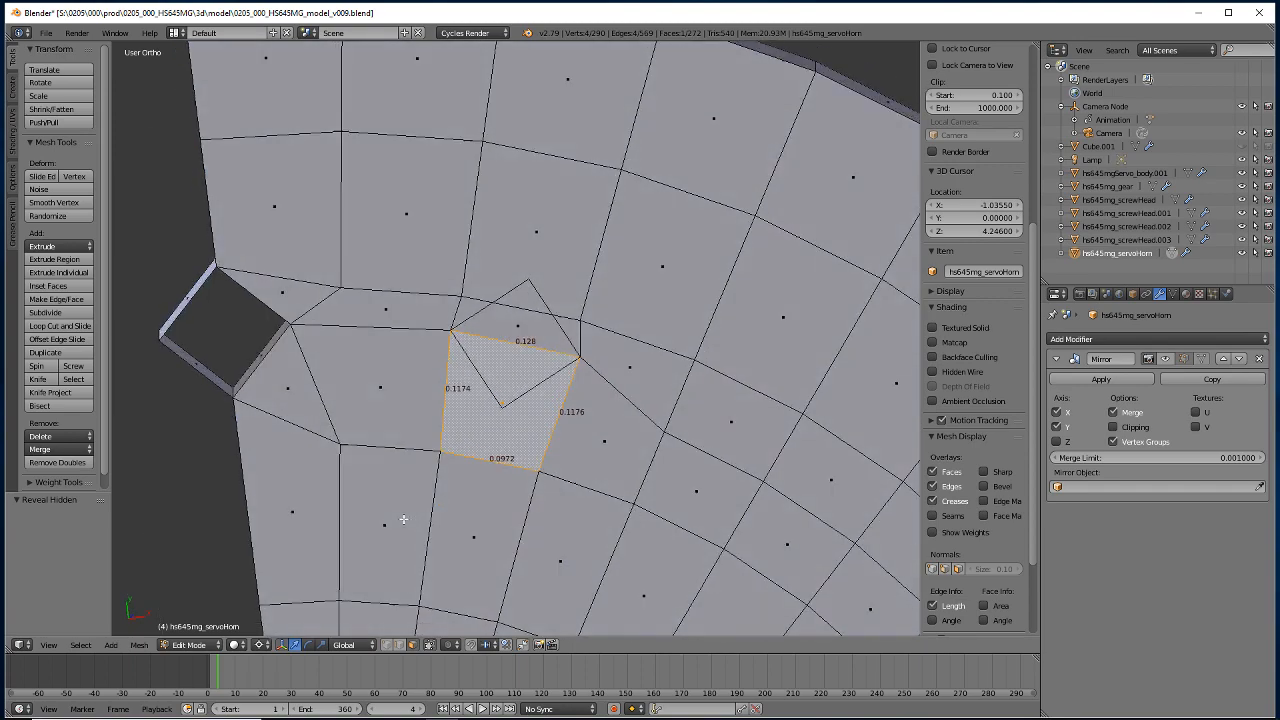
{"action": "scroll", "coordinate": [408, 525], "scroll_direction": "up", "scroll_amount": 4}
{"action": "scroll", "coordinate": [408, 525], "scroll_direction": "up", "scroll_amount": 1}
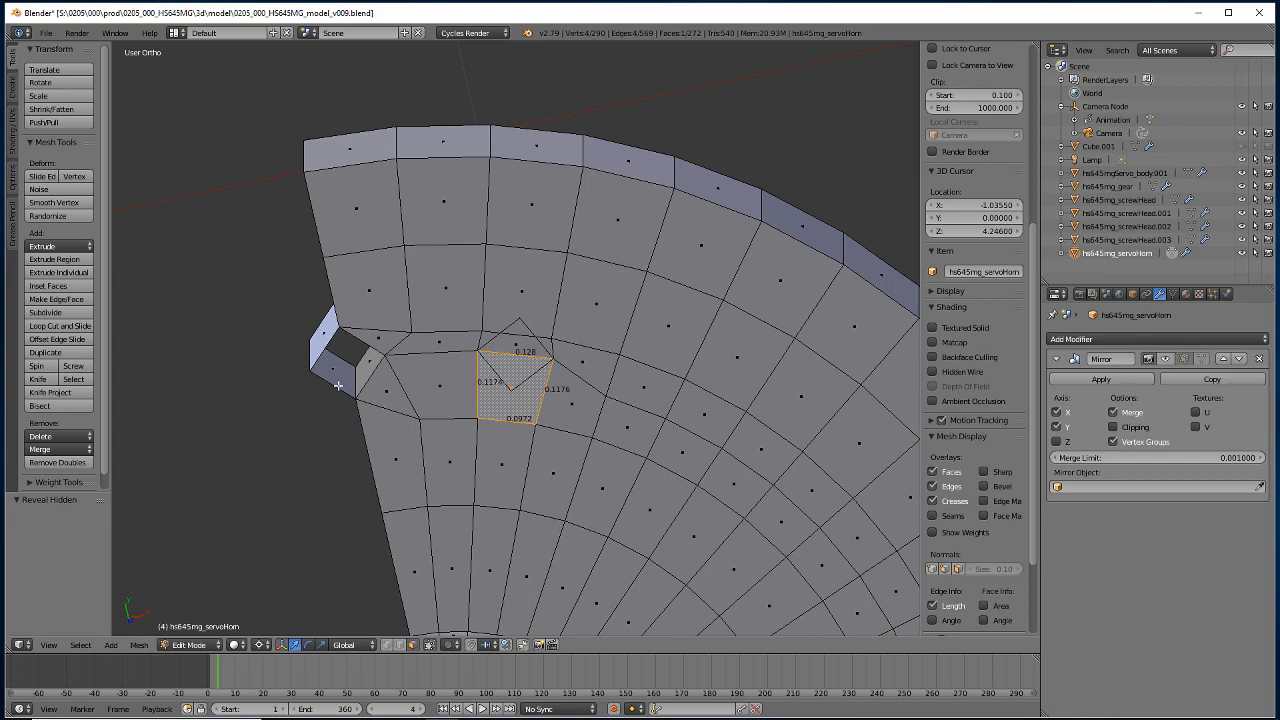
In vertex mode, extrude the left hole's upper corner vertex in place and trial-rotate it about Z to the copied diamond's outer corner to gauge the angle.
{"action": "scroll", "coordinate": [338, 387], "scroll_direction": "up", "scroll_amount": 3}
{"action": "mouse_move", "coordinate": [272, 491]}
{"action": "middle_mouse_down"}
{"action": "mouse_move", "coordinate": [278, 500]}
{"action": "mouse_move", "coordinate": [285, 477]}
{"action": "mouse_move", "coordinate": [296, 556]}
{"action": "middle_mouse_up"}
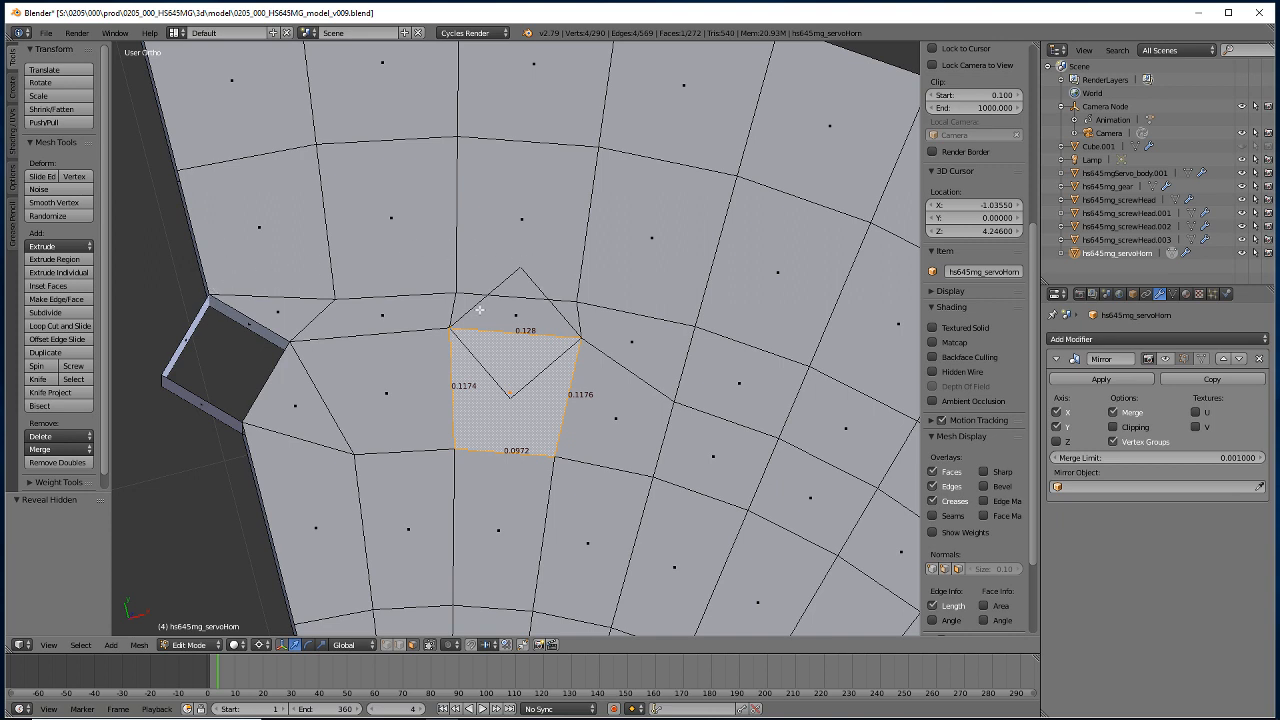
{"action": "left_click", "coordinate": [389, 645]}
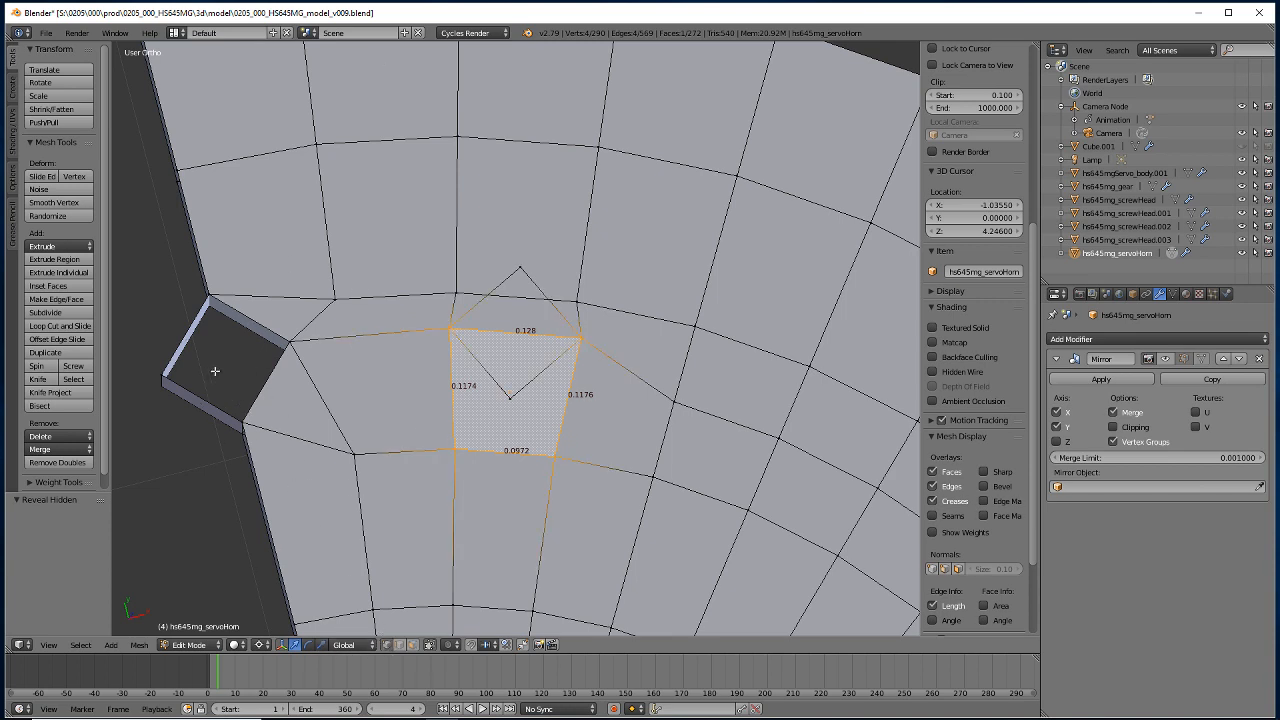
{"action": "right_click", "coordinate": [212, 299]}
{"action": "key", "text": "g"}
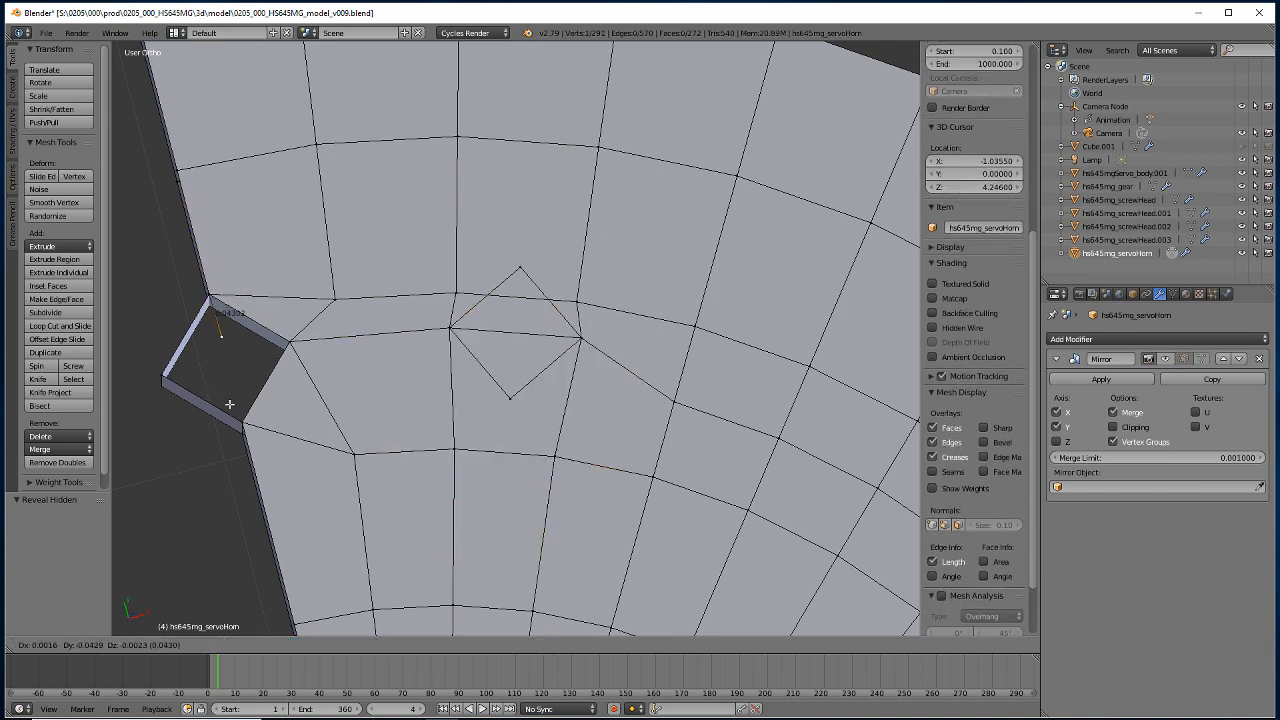
{"action": "right_click", "coordinate": [227, 398]}
{"action": "key", "text": "r"}
{"action": "key", "text": "z"}
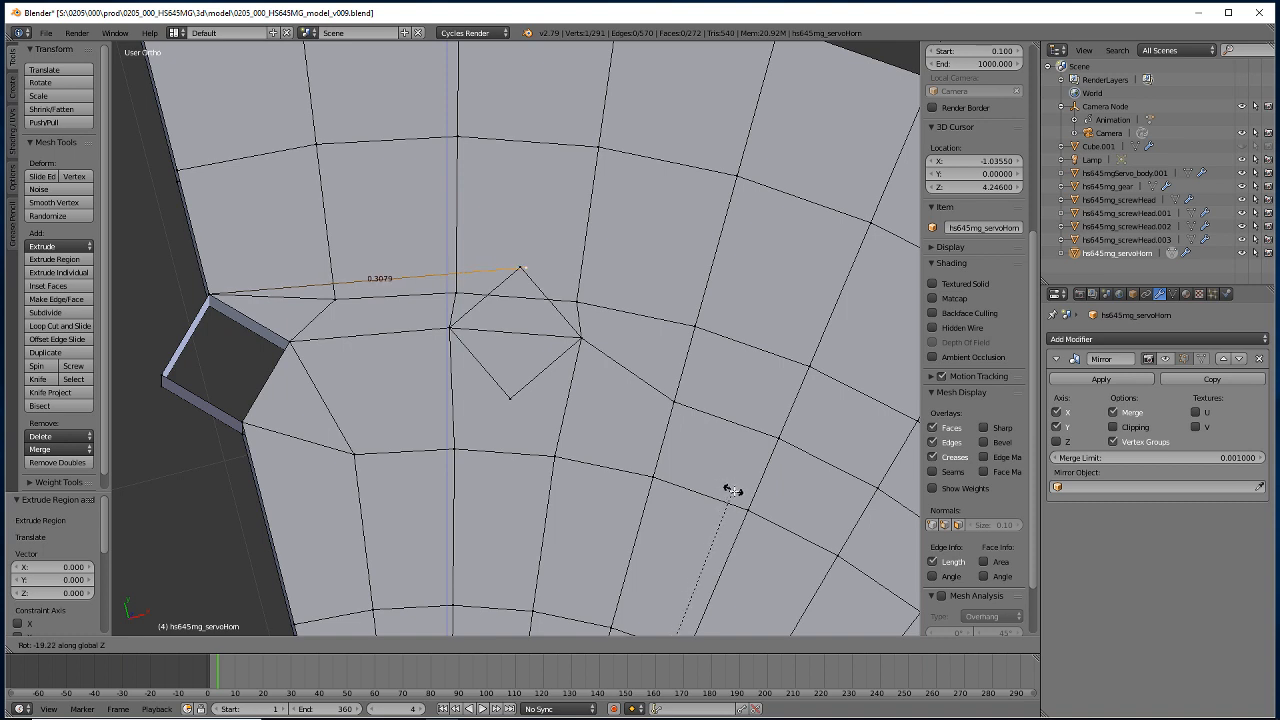
{"action": "left_click", "coordinate": [730, 488]}
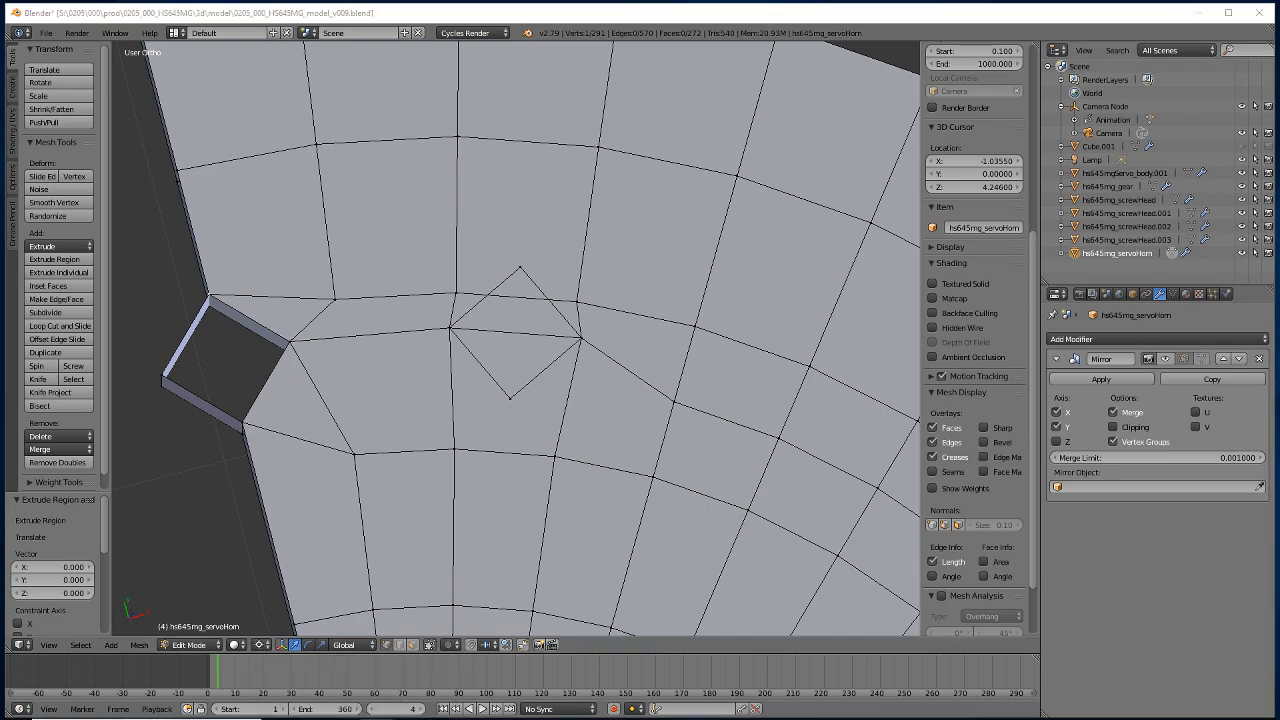
Switch to Calculator, multiply 18.84 by 0.333 to get one third of the angle, and move the calculator out of the way.
{"action": "left_click_drag", "start_coordinate": [88, 181], "coordinate": [415, 198]}
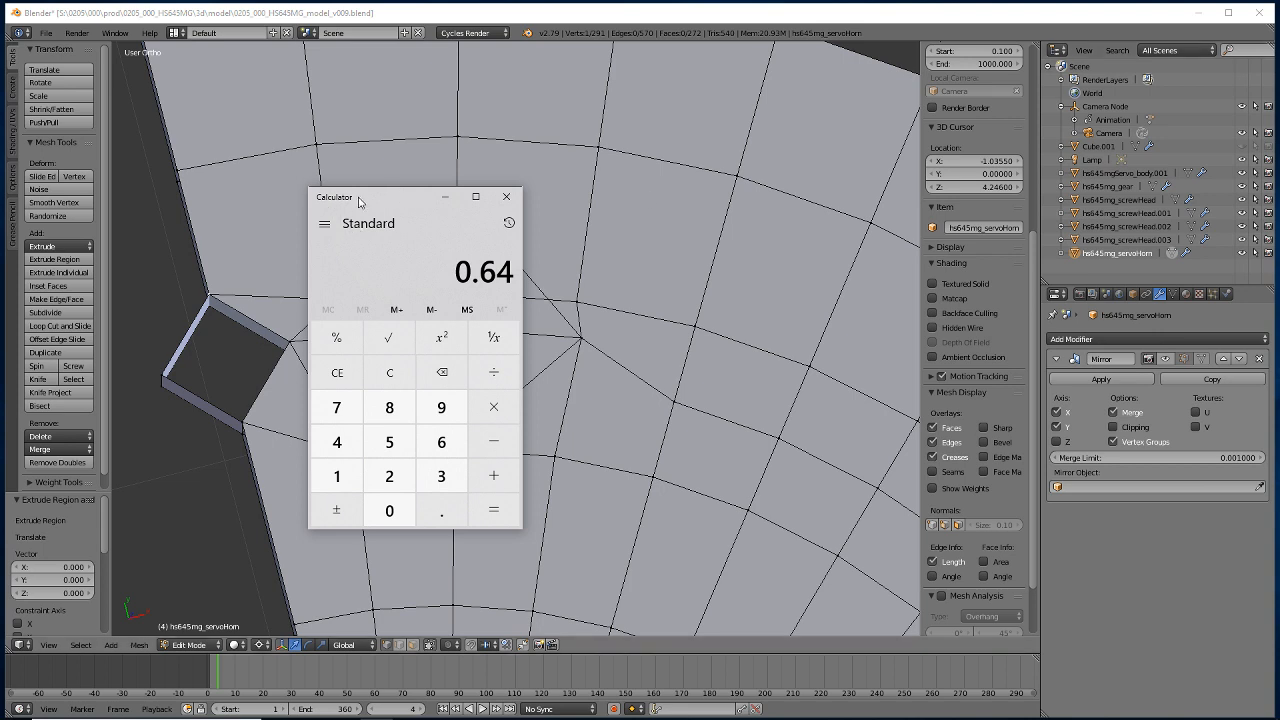
{"action": "left_click_drag", "start_coordinate": [360, 200], "coordinate": [421, 179]}
{"action": "type", "text": "18.84"}
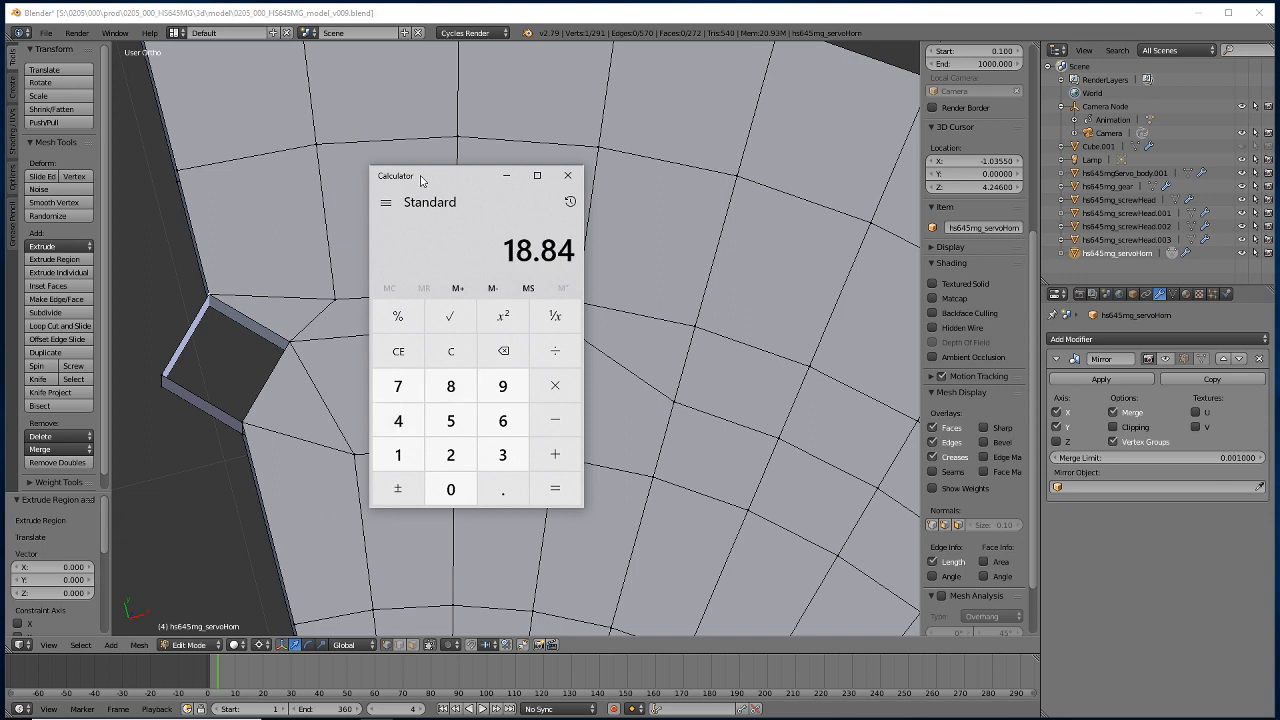
{"action": "key", "text": "asterisk"}
{"action": "type", "text": "0.333"}
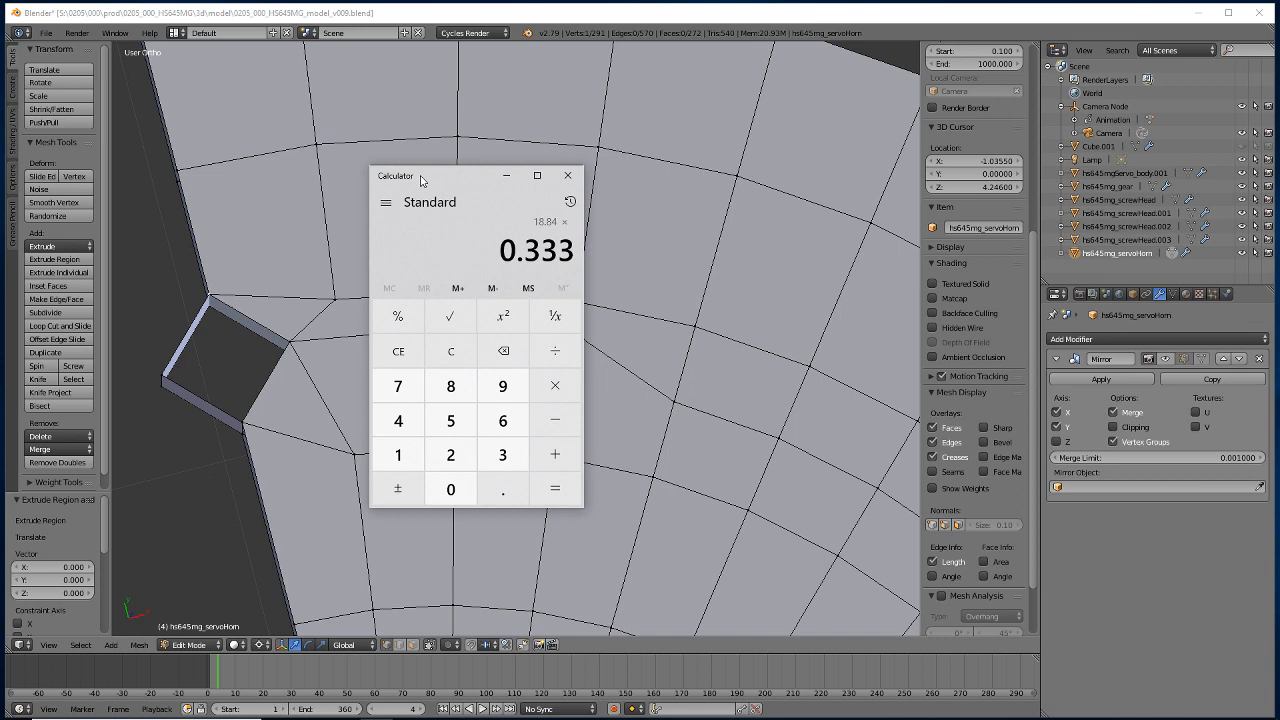
{"action": "left_click", "coordinate": [560, 488]}
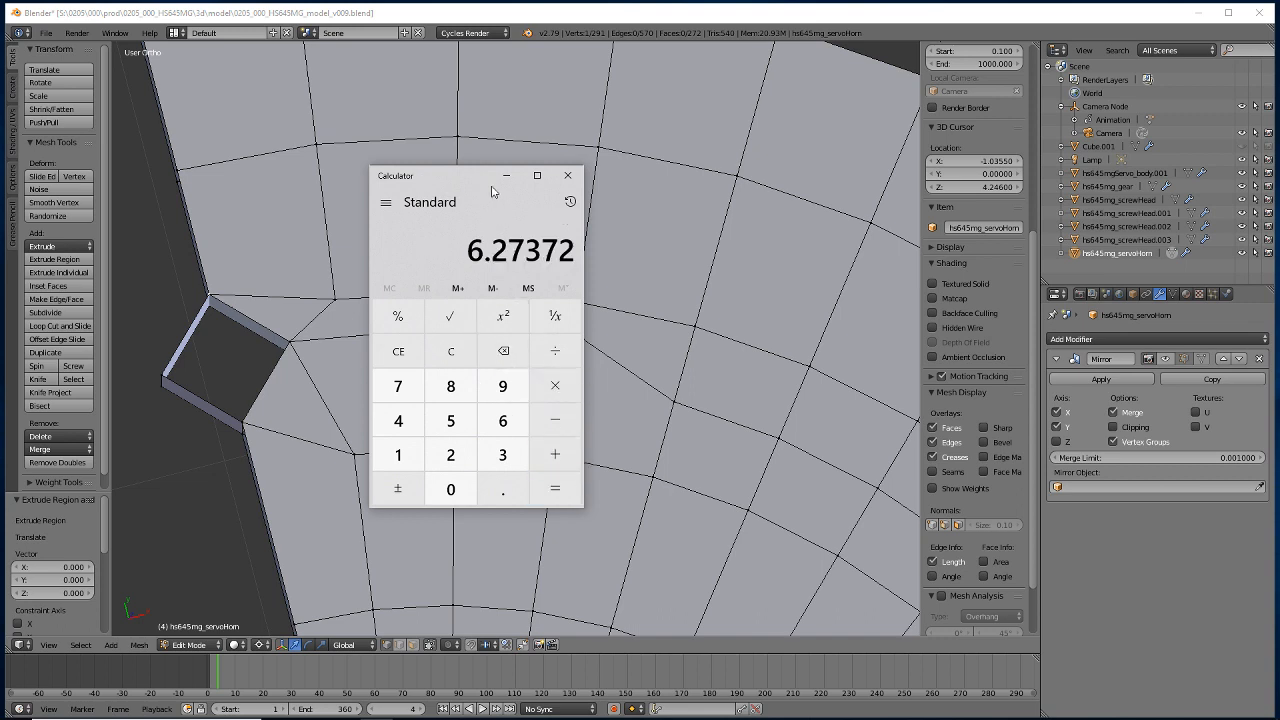
{"action": "left_click_drag", "start_coordinate": [459, 174], "coordinate": [1279, 175]}
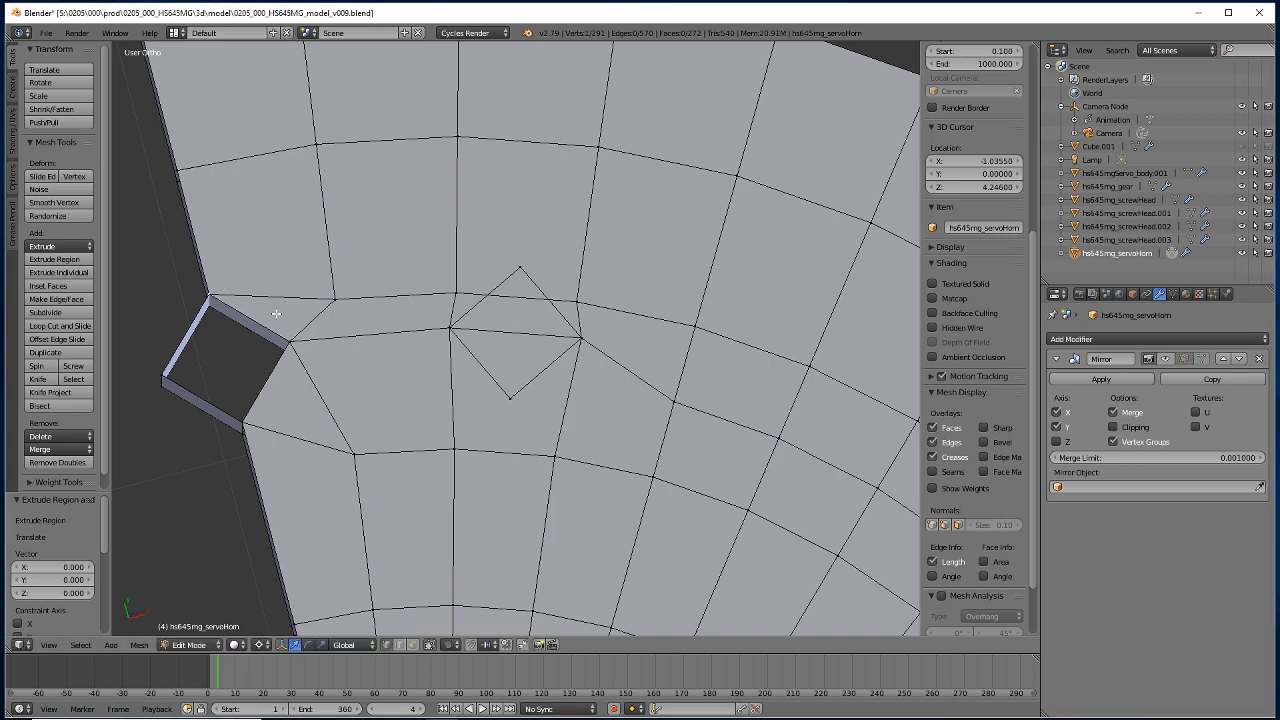
{"action": "key", "text": "r"}
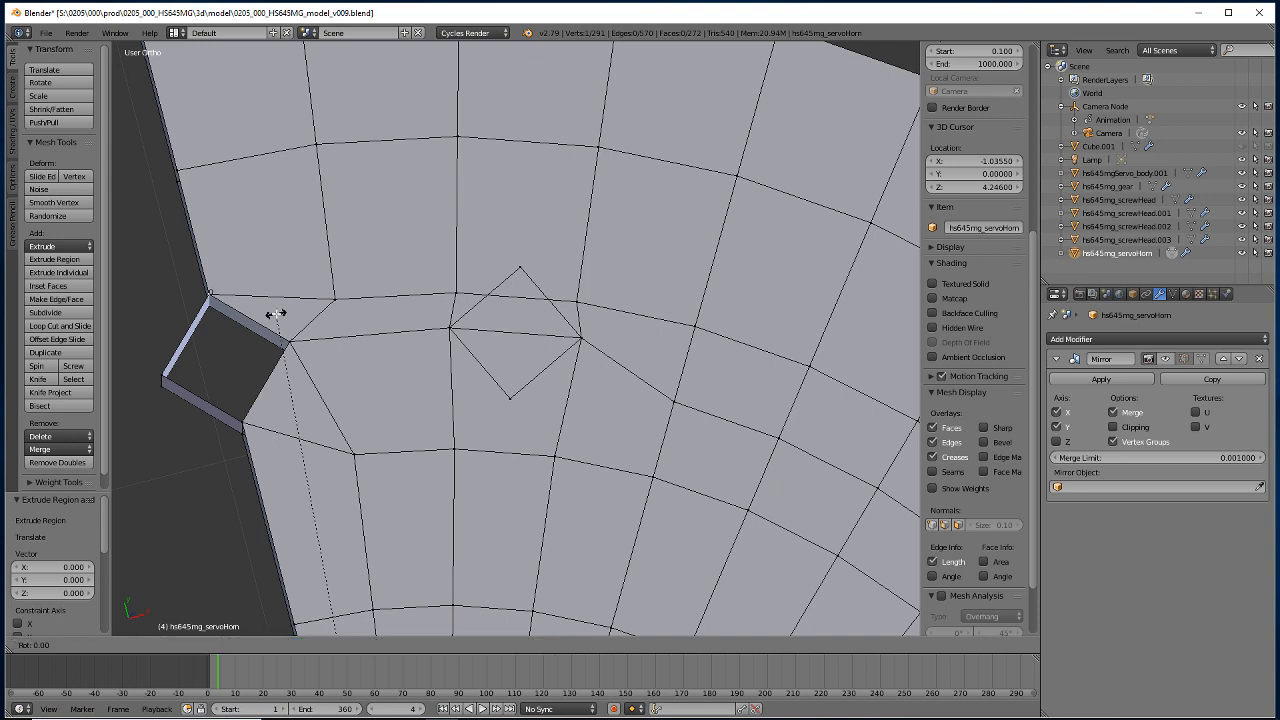
{"action": "key", "text": "z"}
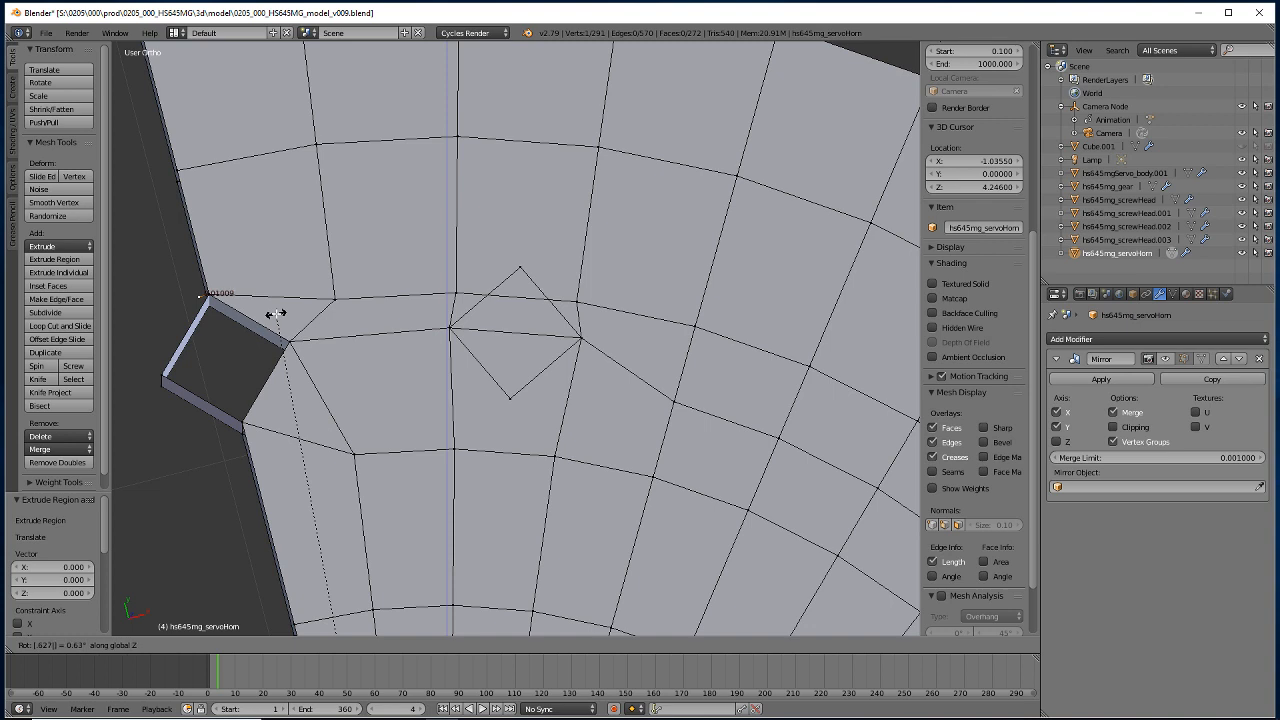
{"action": "left_click", "coordinate": [276, 313]}
{"action": "key", "text": "ctrl+z"}
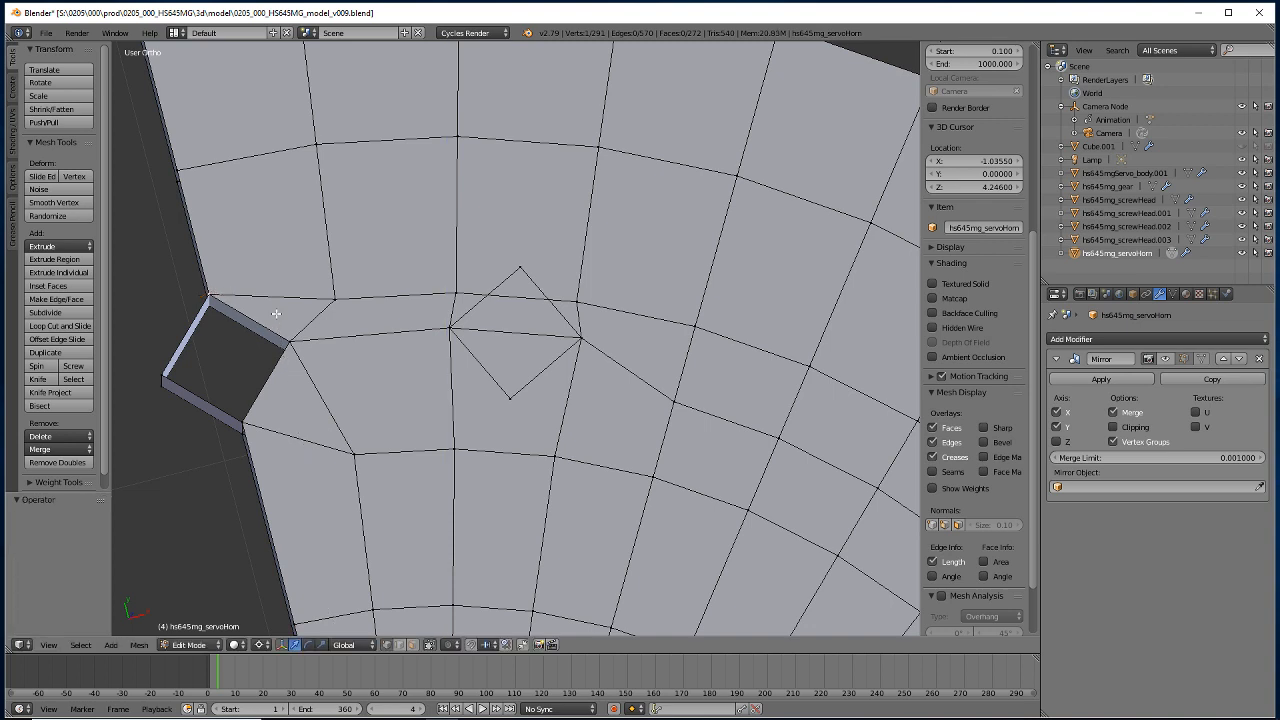
Rotate the vertex extruded from the left hole's upper corner by -6.273° about the global Z axis.
{"action": "key", "text": "r"}
{"action": "type", "text": "z"}
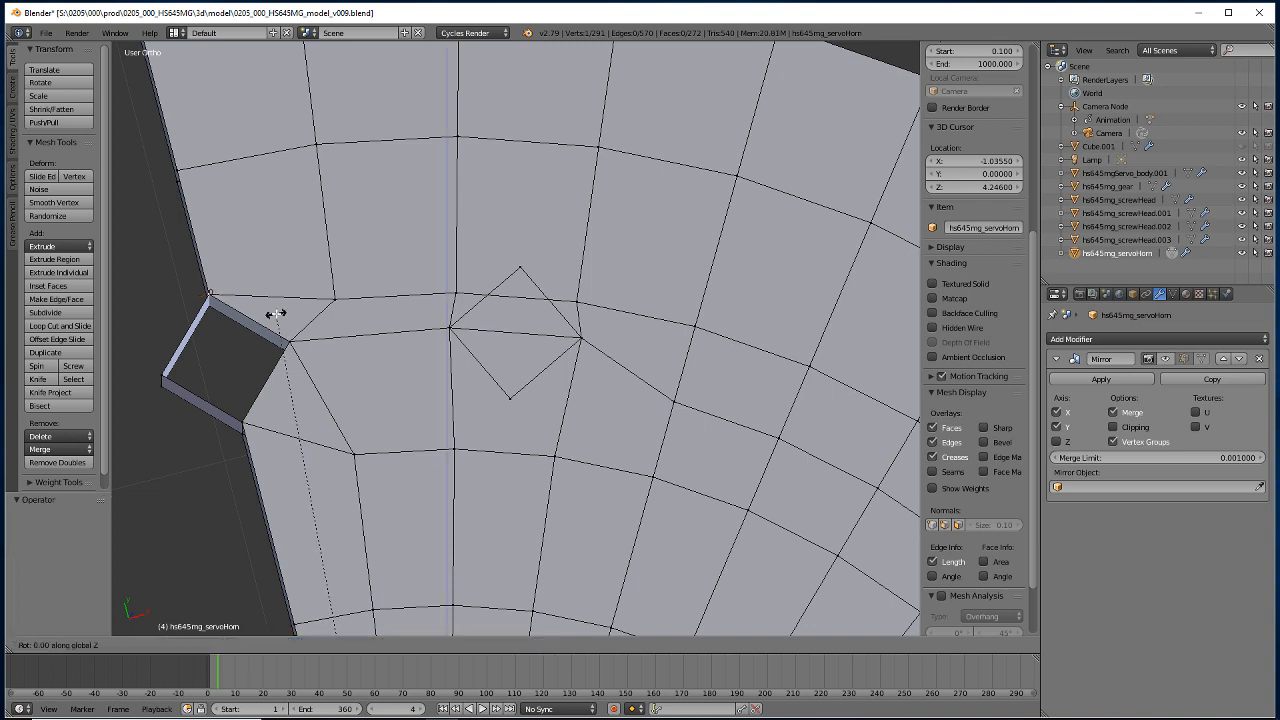
{"action": "type", "text": "-6.273"}
{"action": "key", "text": "Return"}
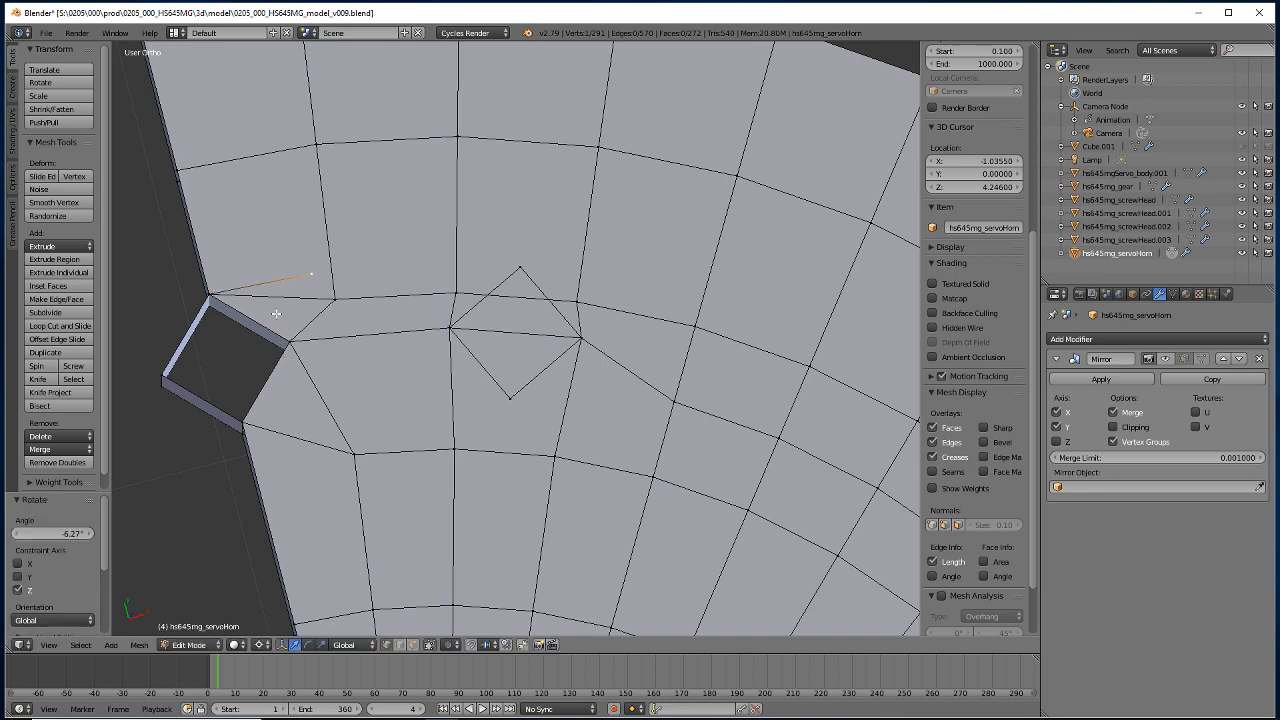
Merge the first ring vertex right of the hole into the end of the rotated edge using At Last.
{"action": "right_click", "coordinate": [337, 300]}
{"action": "right_click", "coordinate": [314, 272], "text": "shift"}
{"action": "key", "text": "alt+m"}
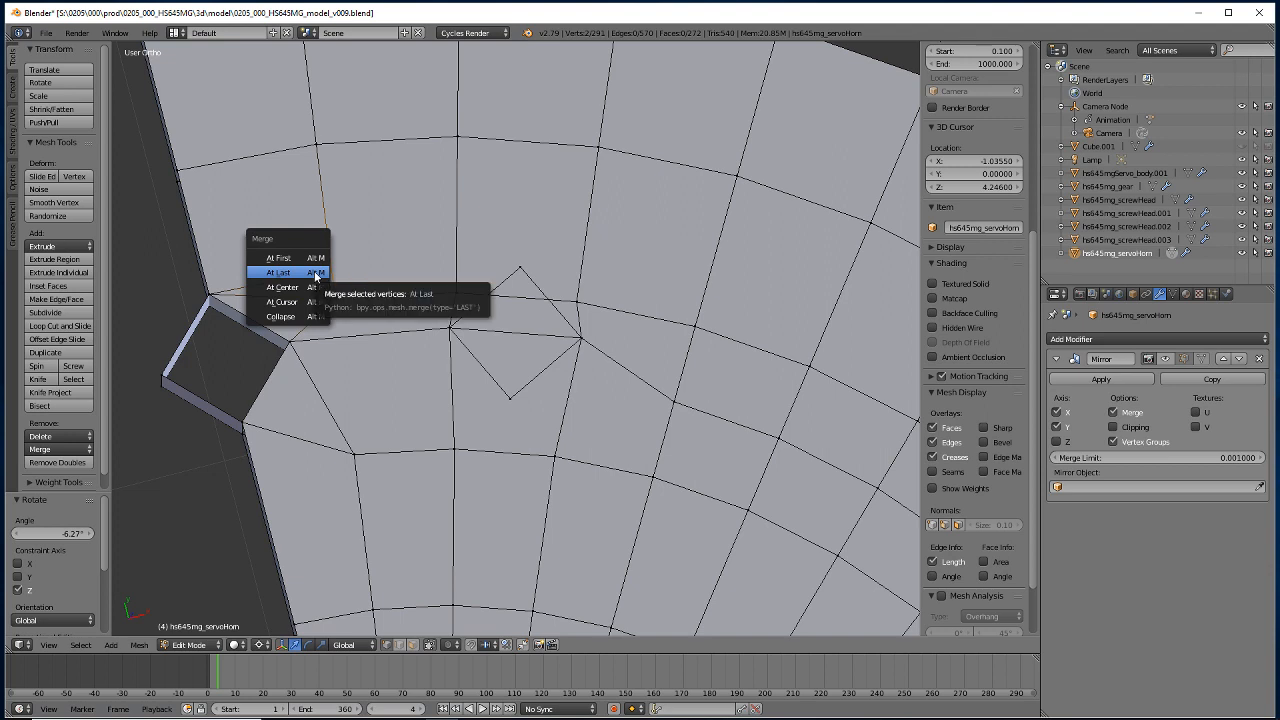
{"action": "left_click", "coordinate": [314, 272]}
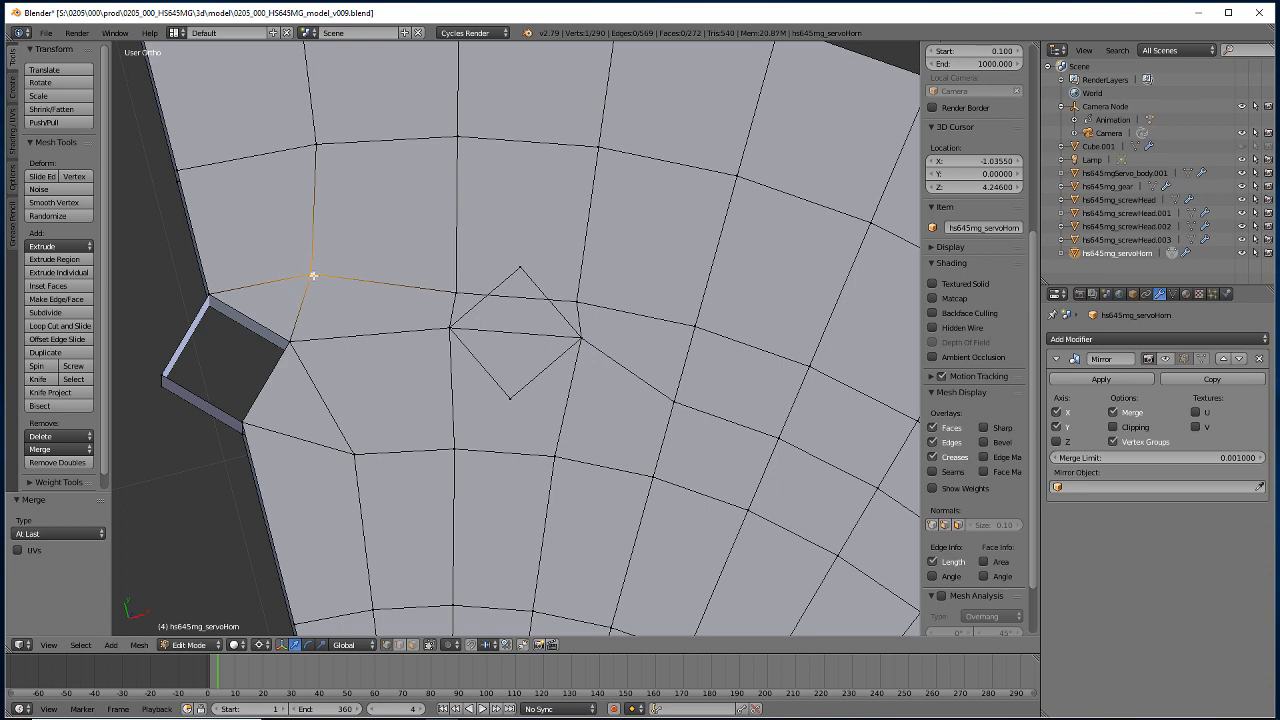
Extrude the merged ring vertex in place.
{"action": "key", "text": "e"}
{"action": "right_click", "coordinate": [347, 266]}
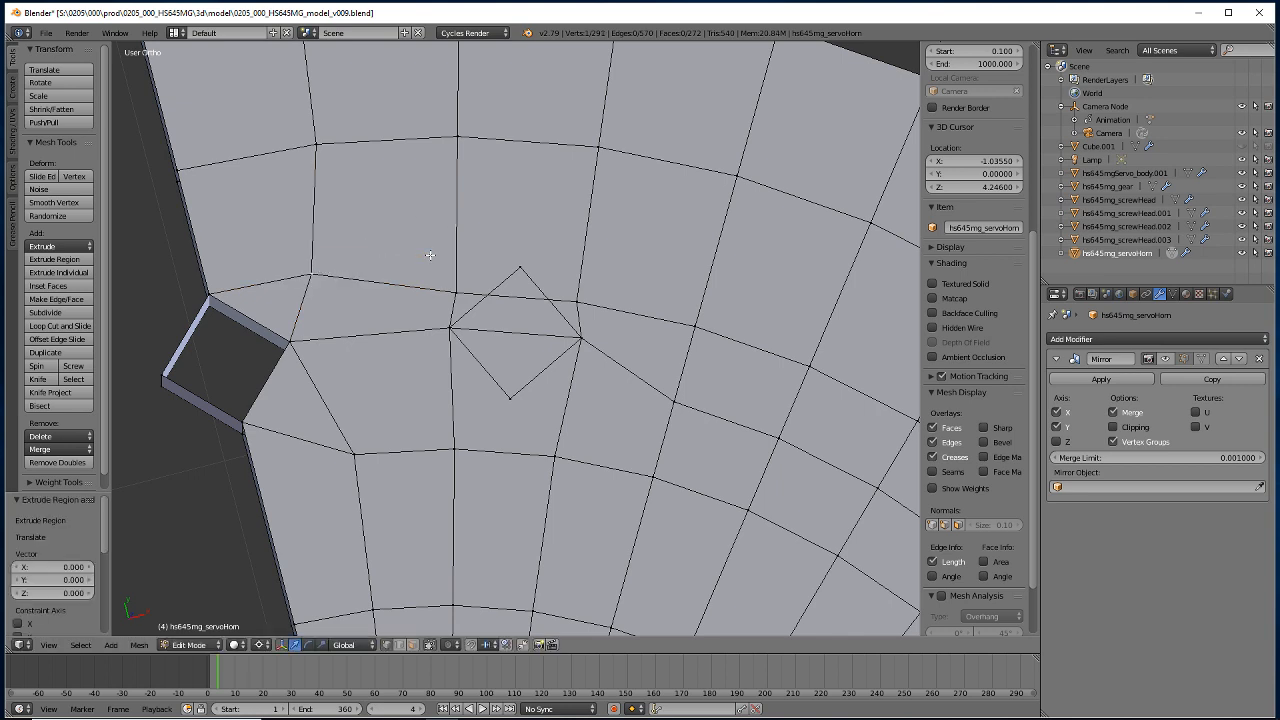
{"action": "key", "text": "r"}
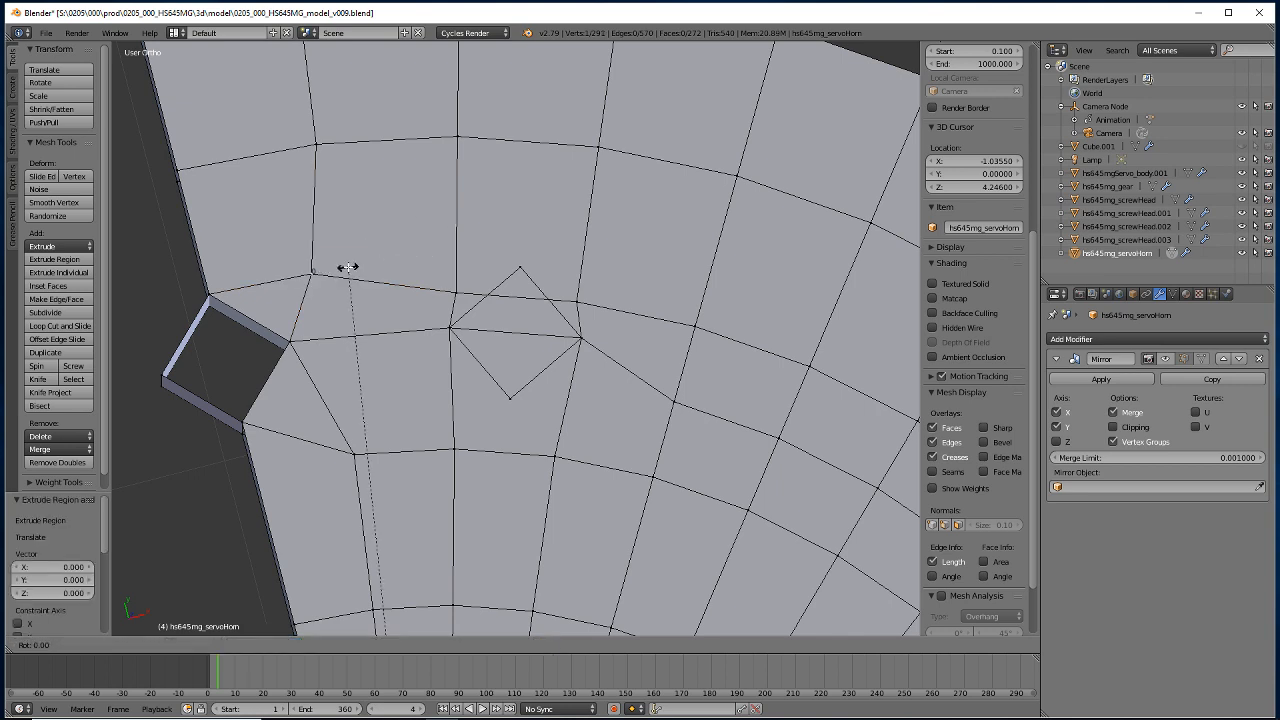
{"action": "key", "text": "z"}
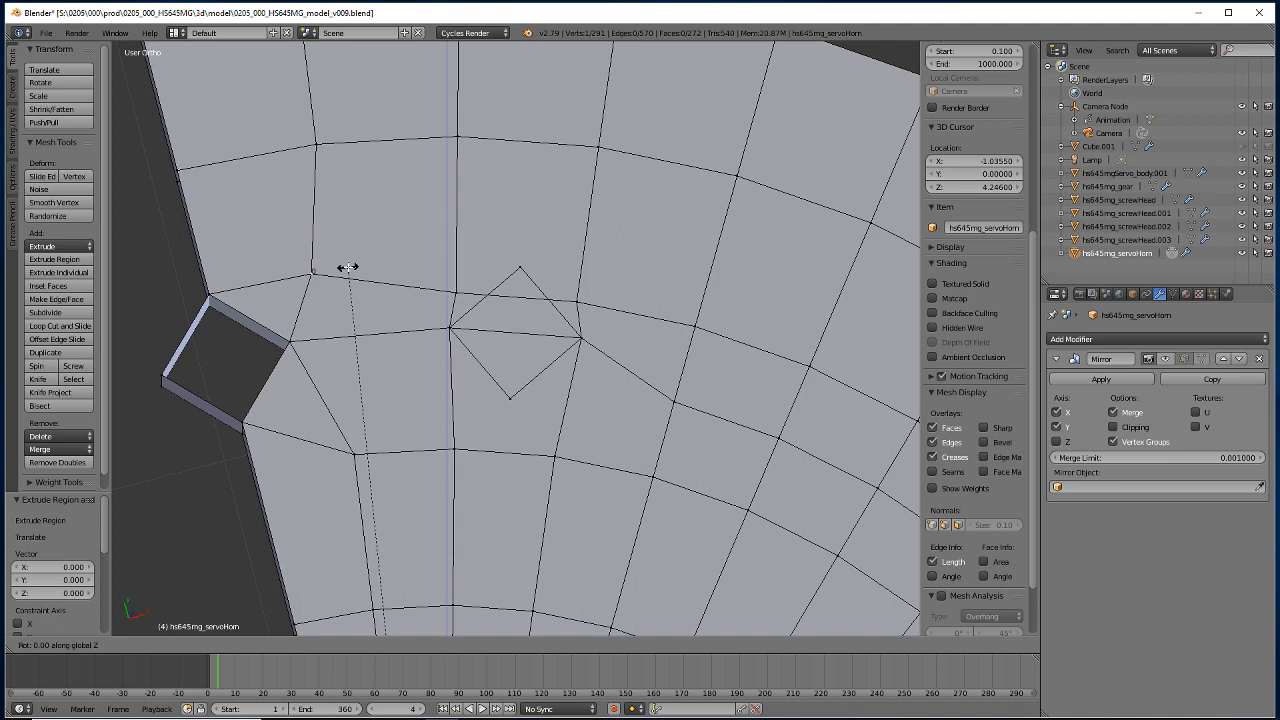
{"action": "type", "text": "6.273"}
{"action": "key", "text": "Return"}
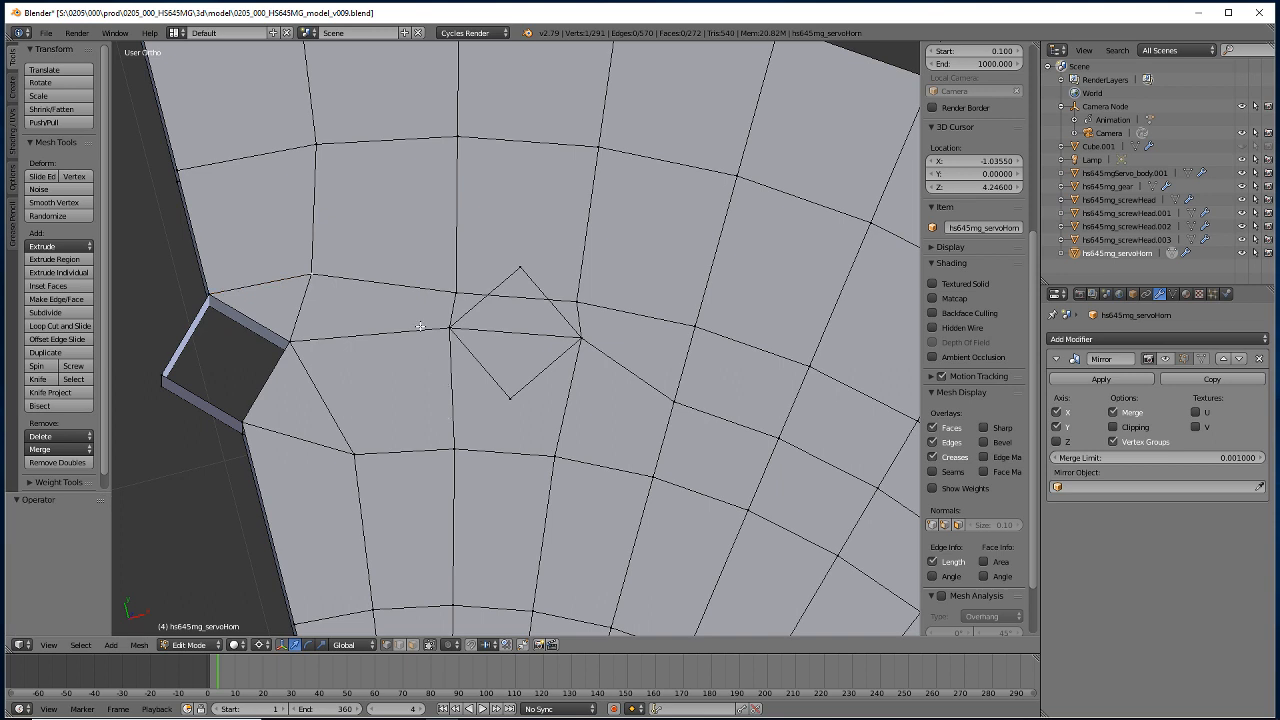
Rotate the newly extruded vertex by -6.273° about the global Z axis toward the copied diamond.
{"action": "key", "text": "r"}
{"action": "key", "text": "x"}
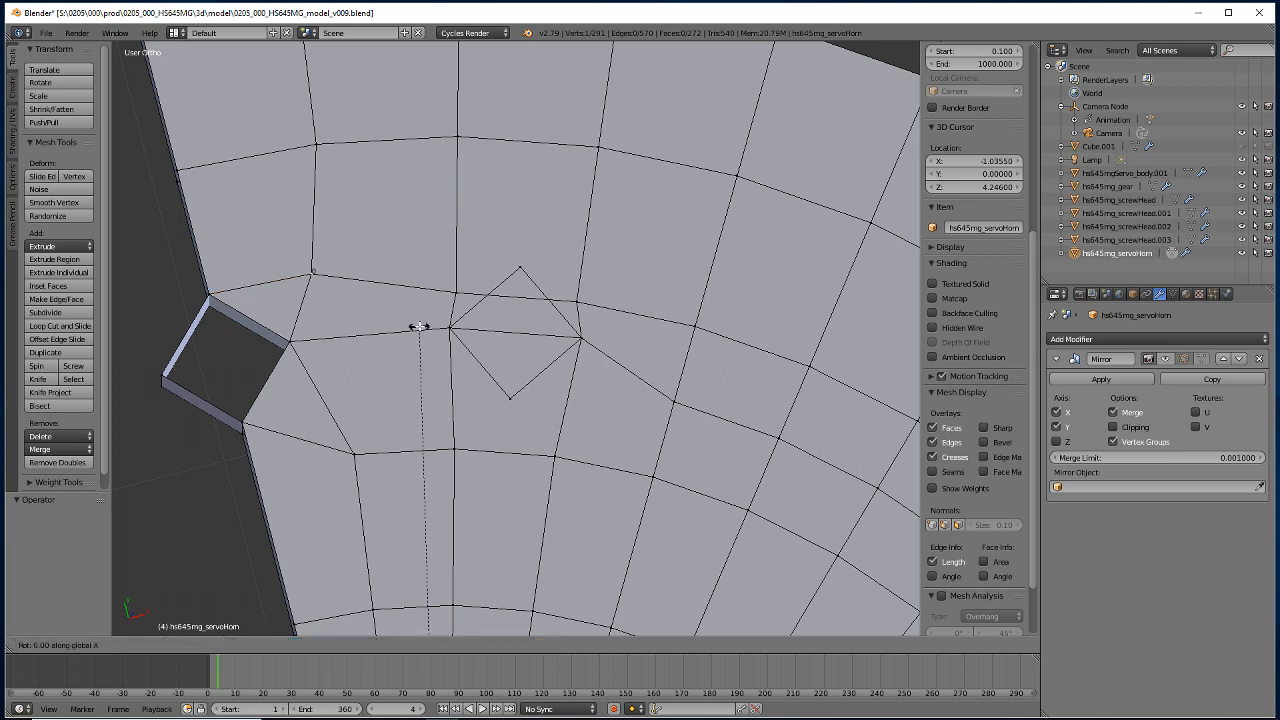
{"action": "type", "text": "z-6.273"}
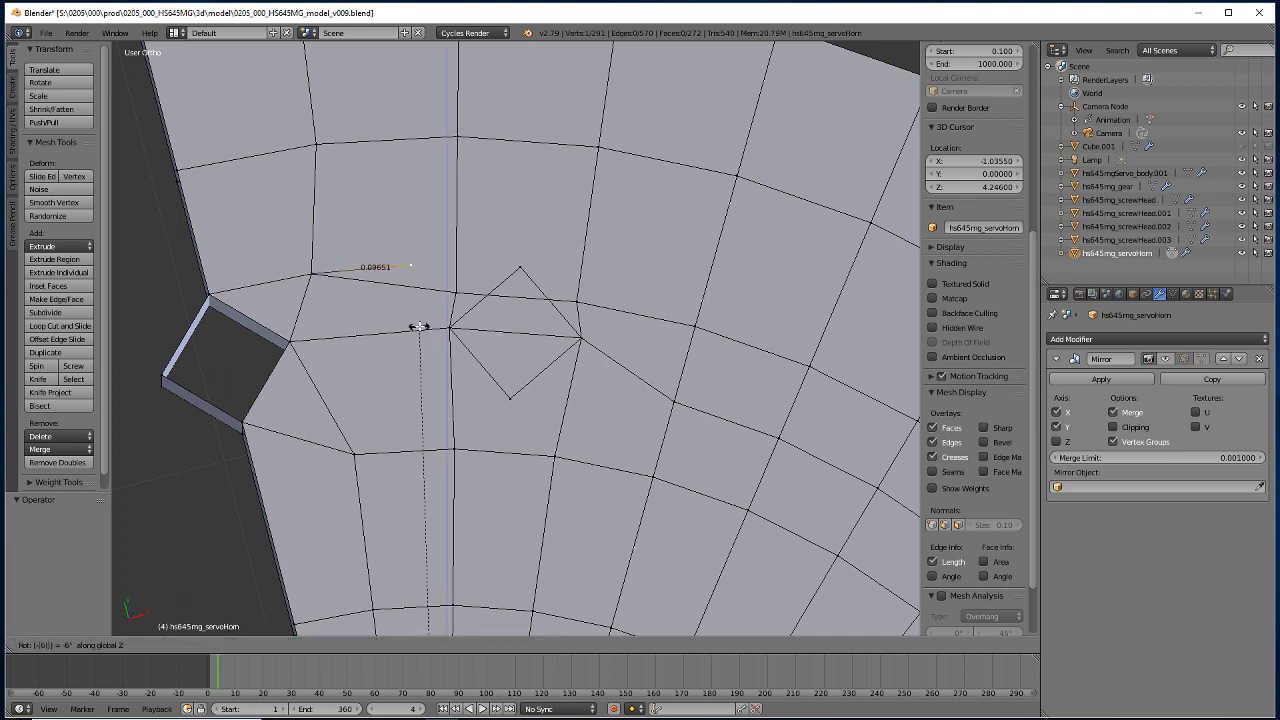
{"action": "key", "text": "Return"}
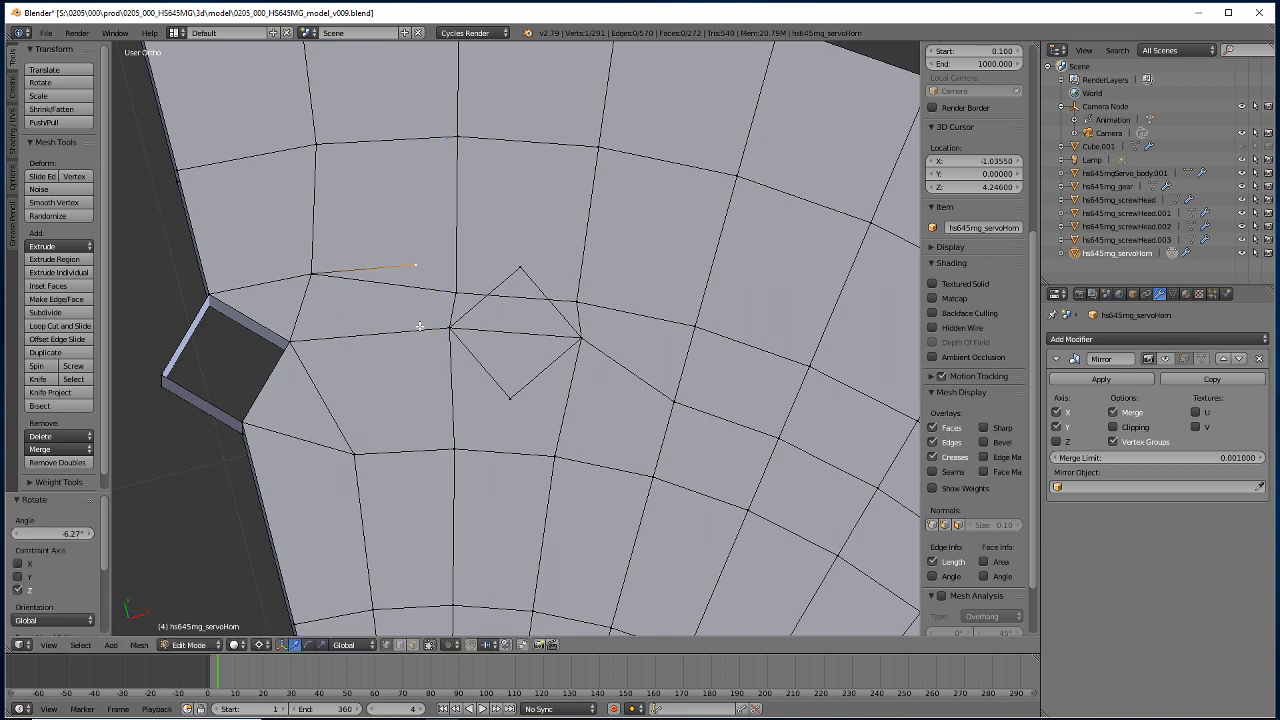
Merge the next ring vertex, just left of the copied diamond, into the second rotated vertex using At Last.
{"action": "right_click", "coordinate": [460, 292]}
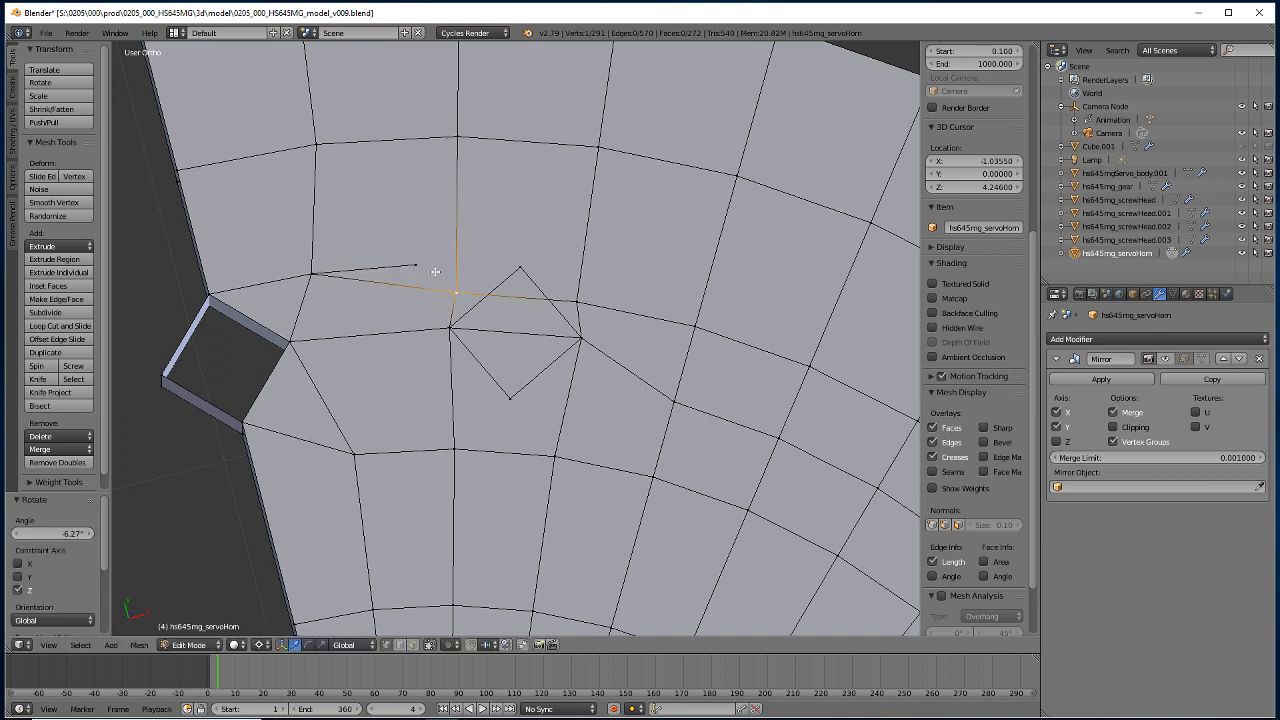
{"action": "right_click", "coordinate": [429, 267], "text": "shift"}
{"action": "key", "text": "alt+m"}
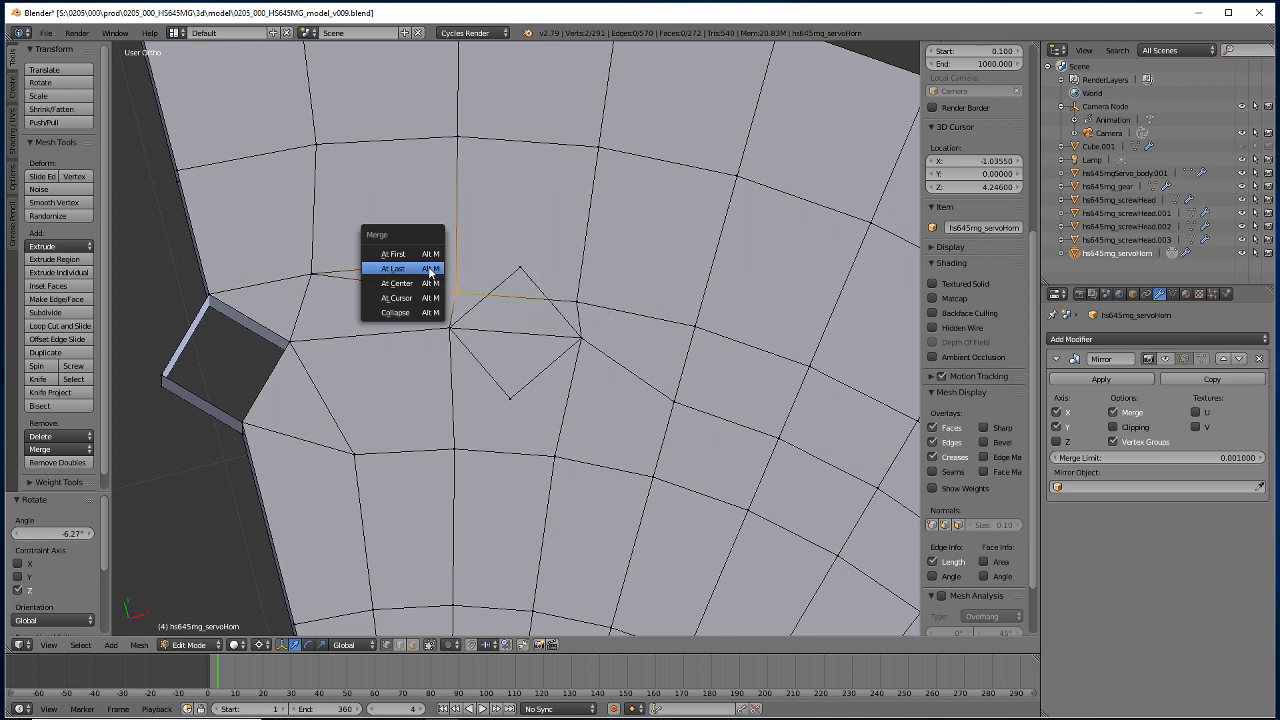
{"action": "left_click", "coordinate": [430, 269]}
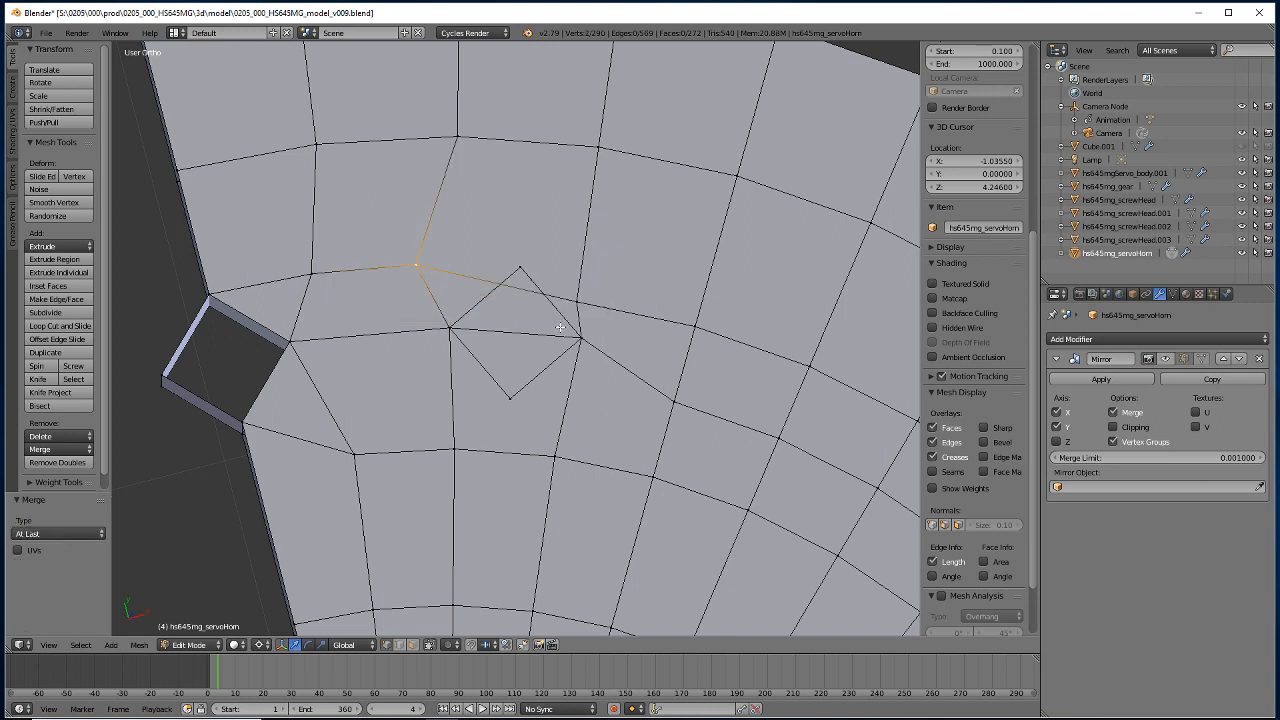
In edge select mode, select the ring edge crossing the copied diamond's outer corner and subdivide it with one cut.
{"action": "left_click", "coordinate": [398, 645]}
{"action": "right_click", "coordinate": [516, 289]}
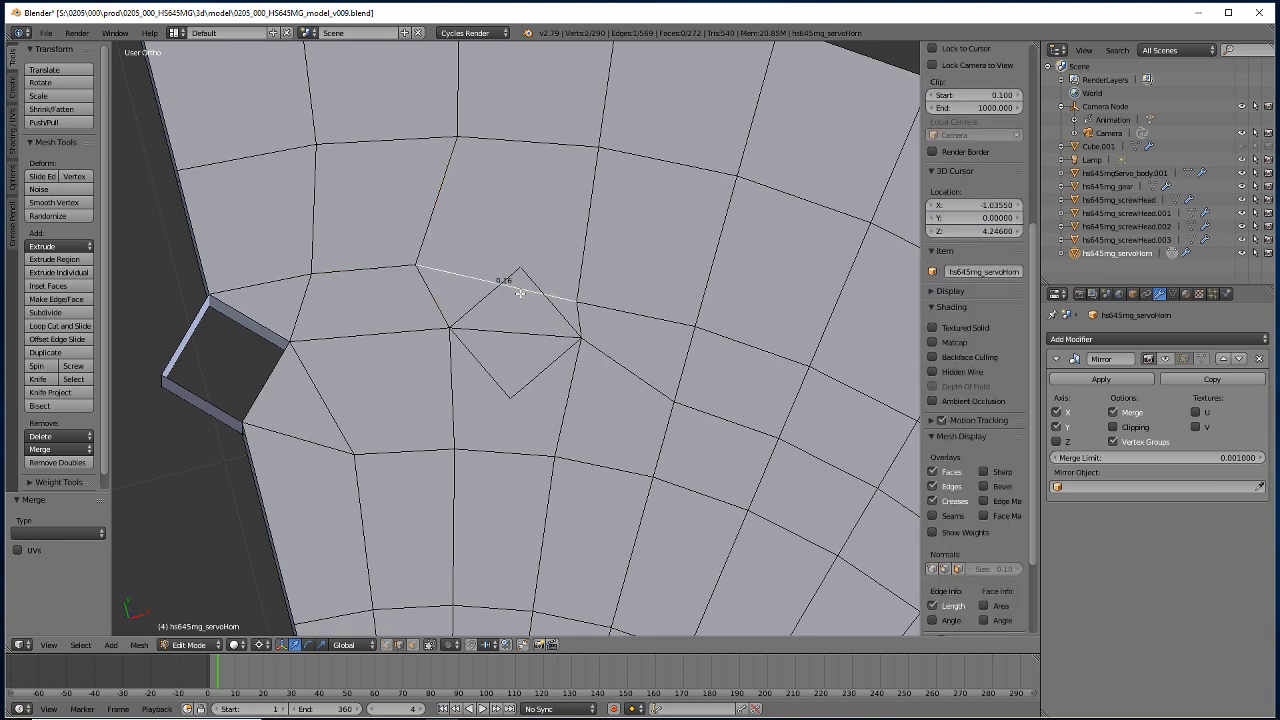
{"action": "left_click", "coordinate": [45, 312]}
In vertex select mode, merge the subdivided edge's midpoint into the copied diamond's outer corner using At Last.
{"action": "left_click", "coordinate": [387, 645]}
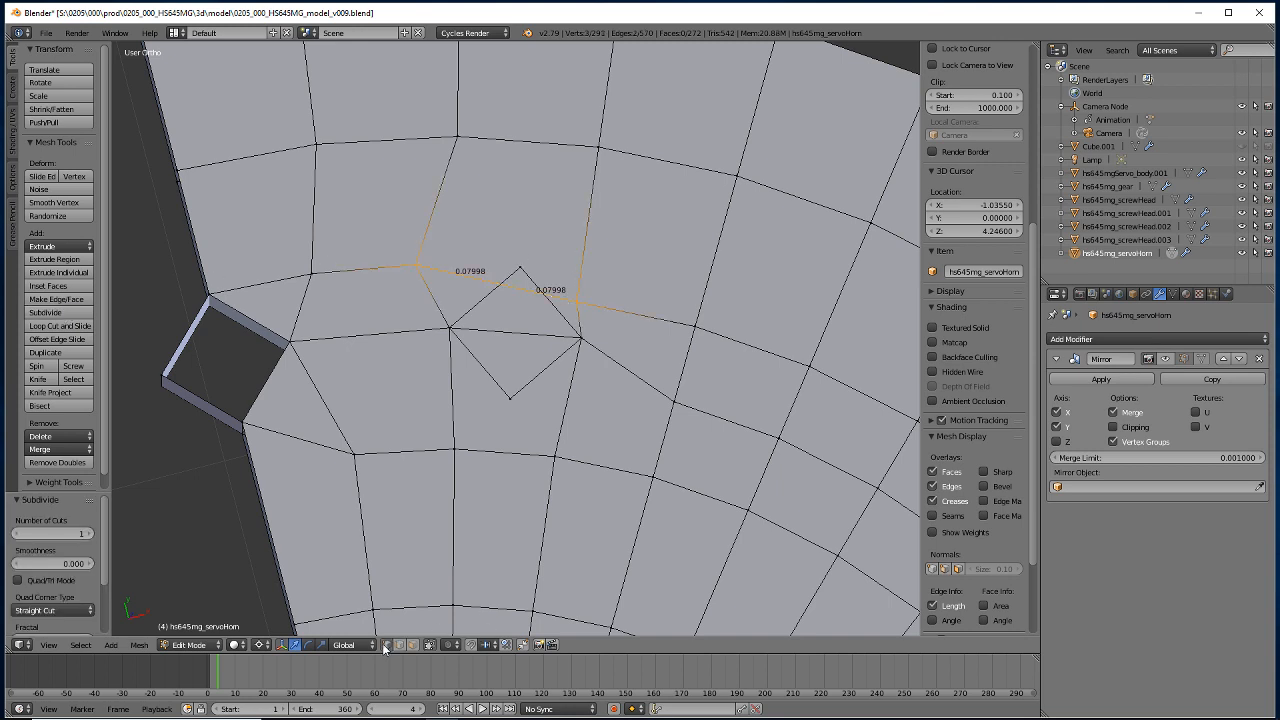
{"action": "right_click", "coordinate": [500, 287]}
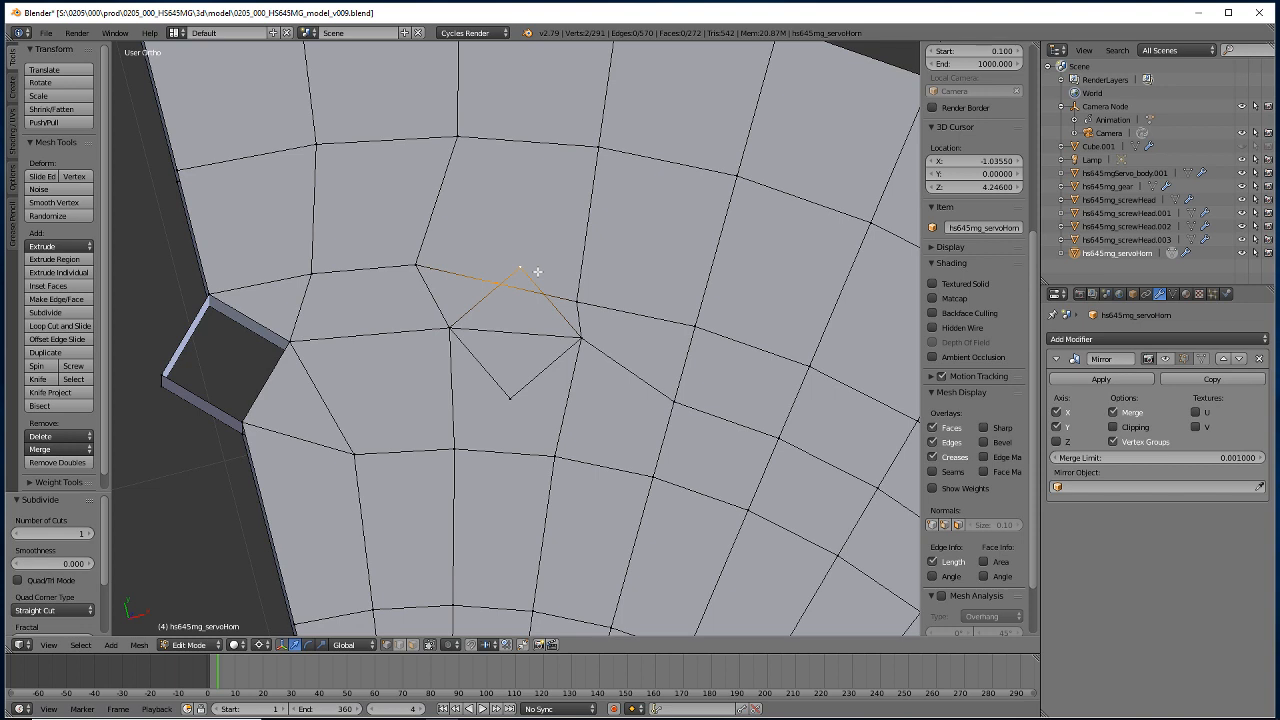
{"action": "key", "text": "alt+m"}
{"action": "left_click", "coordinate": [537, 271]}
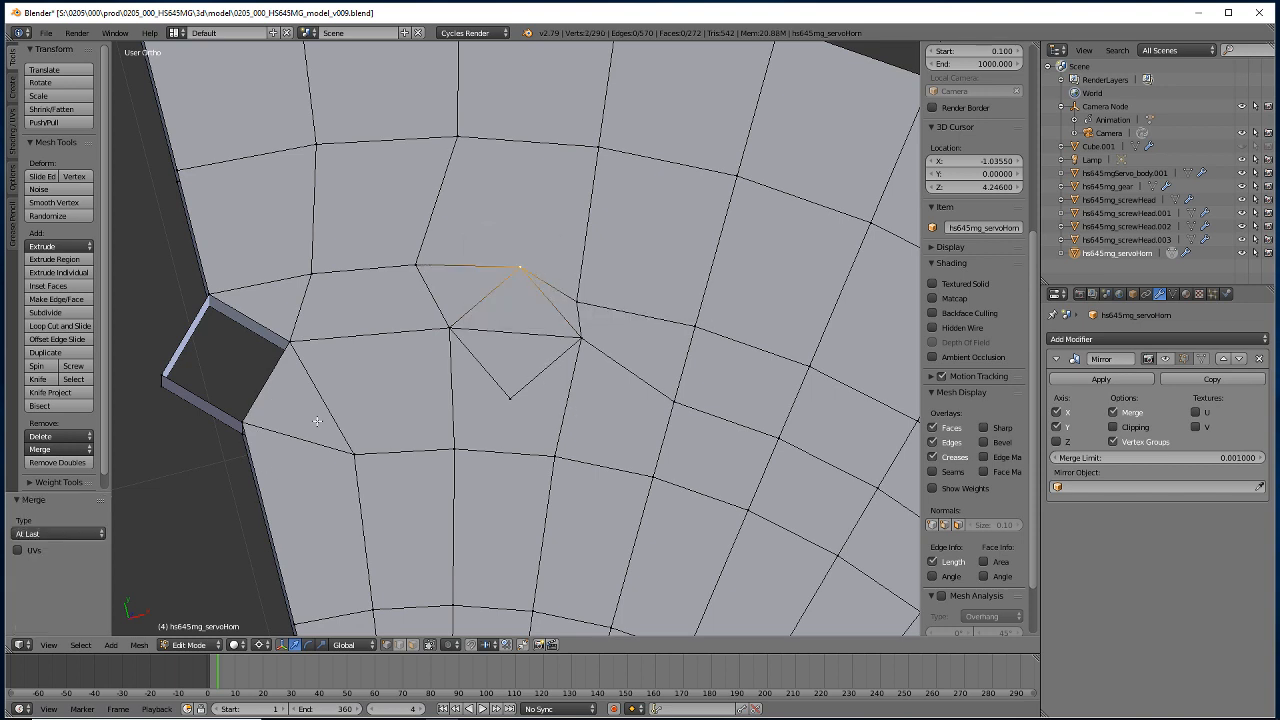
Extrude the left hole's lower corner vertex in place and trial-rotate it about Z to the copied diamond's inner corner to gauge the angle.
{"action": "right_click", "coordinate": [241, 427]}
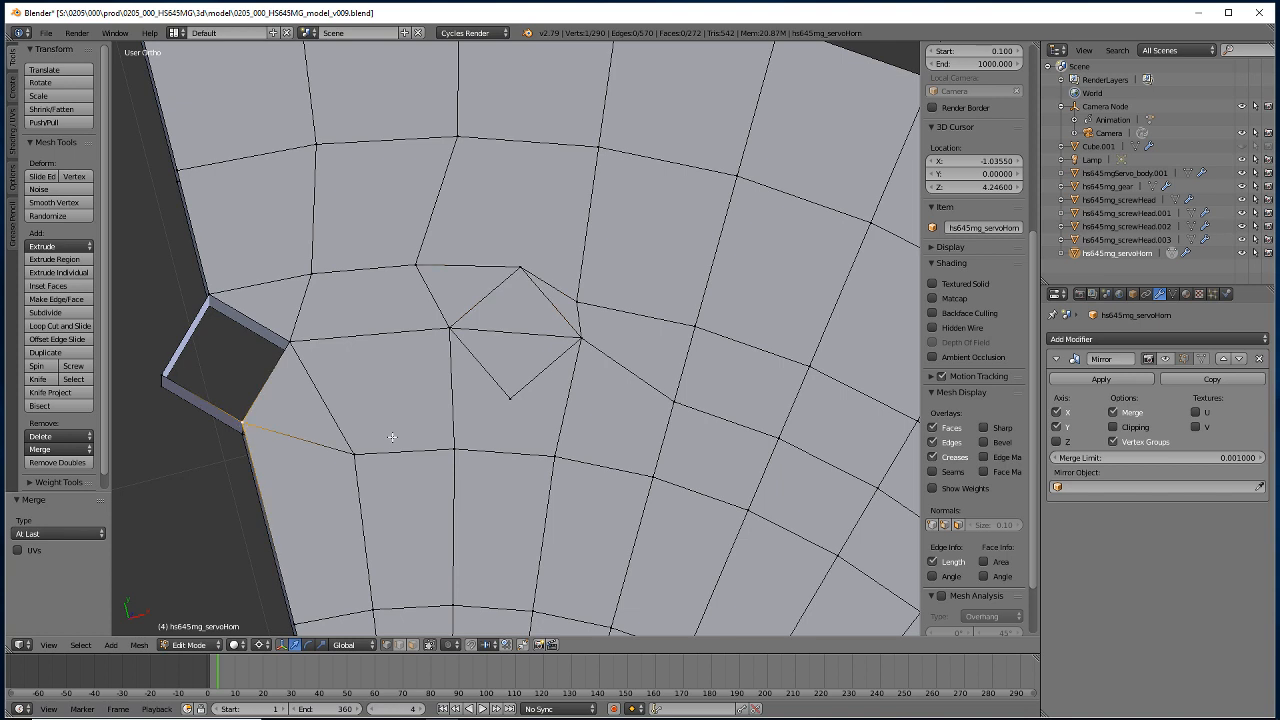
{"action": "key", "text": "e"}
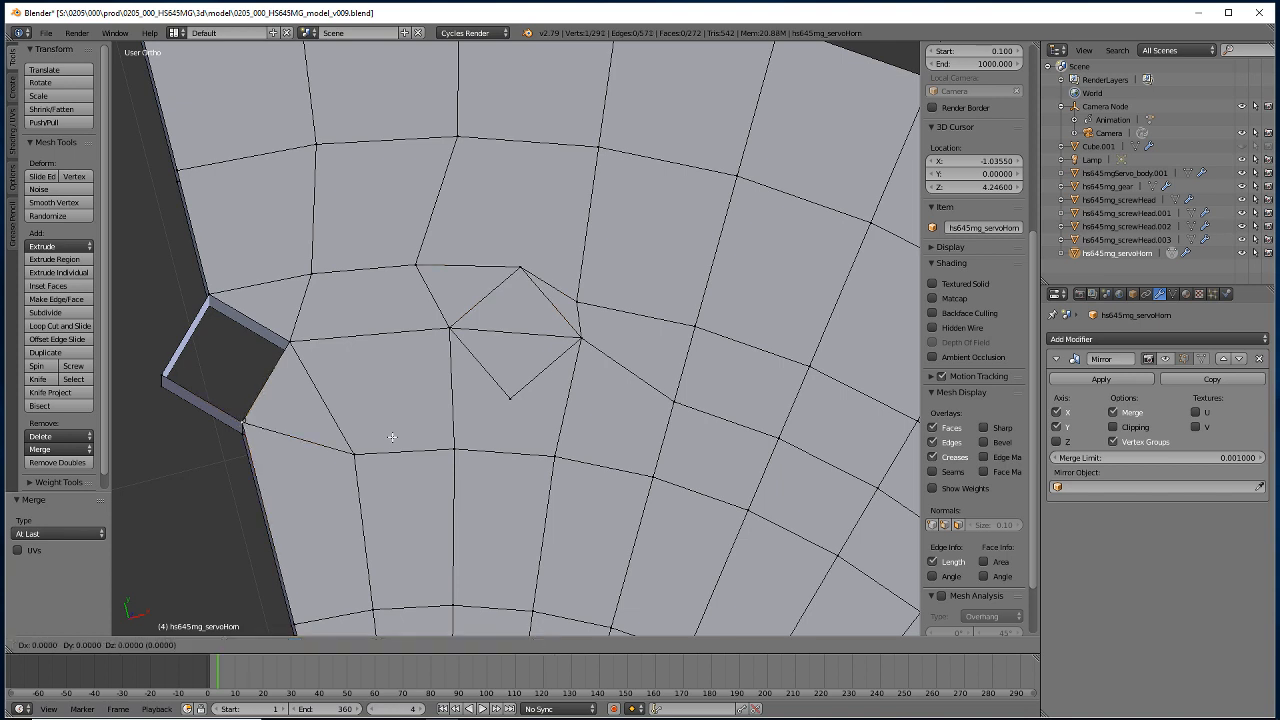
{"action": "key", "text": "r"}
{"action": "key", "text": "z"}
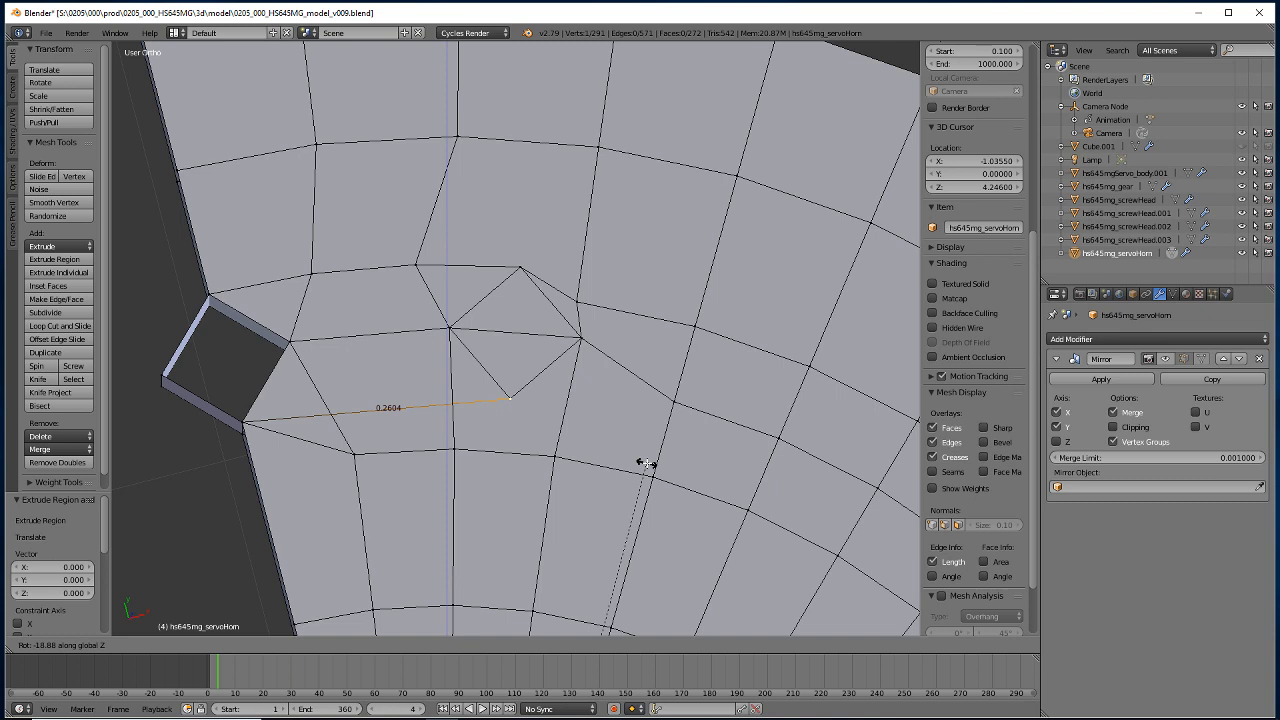
{"action": "right_click", "coordinate": [645, 463]}
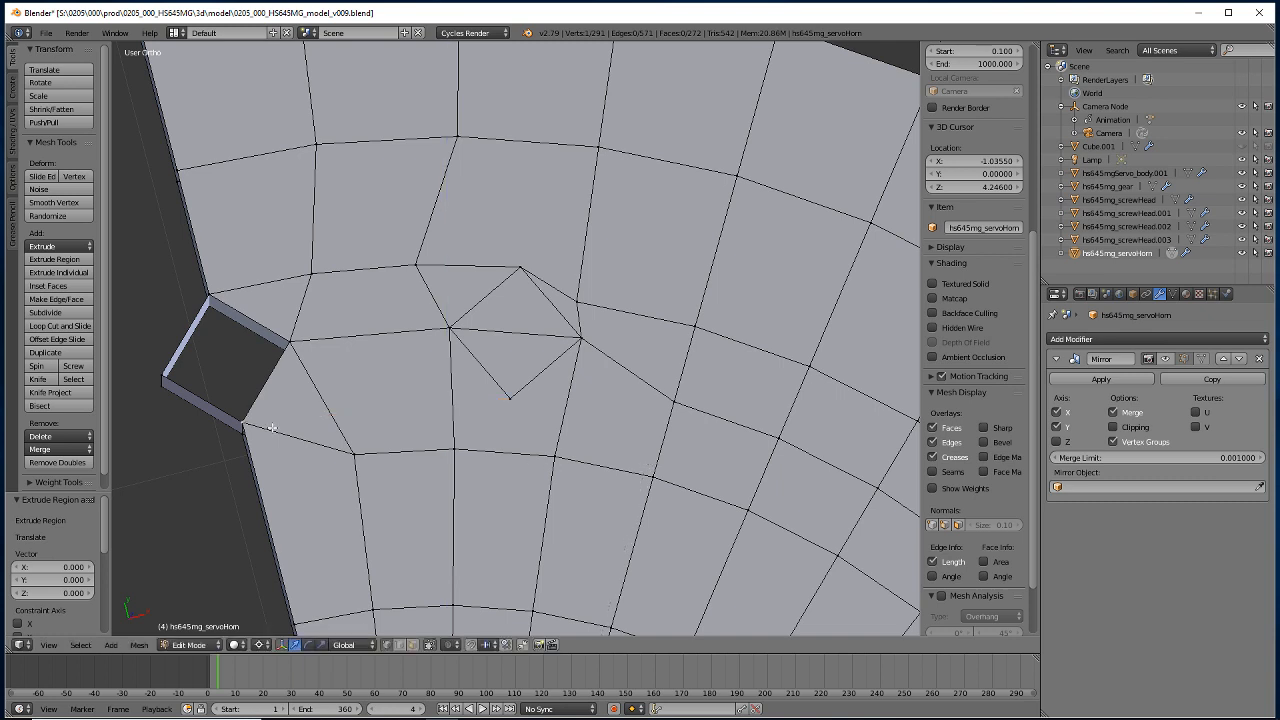
Rotate the vertex extruded from the left hole's lower corner by -6.273° about Z.
{"action": "key", "text": "r"}
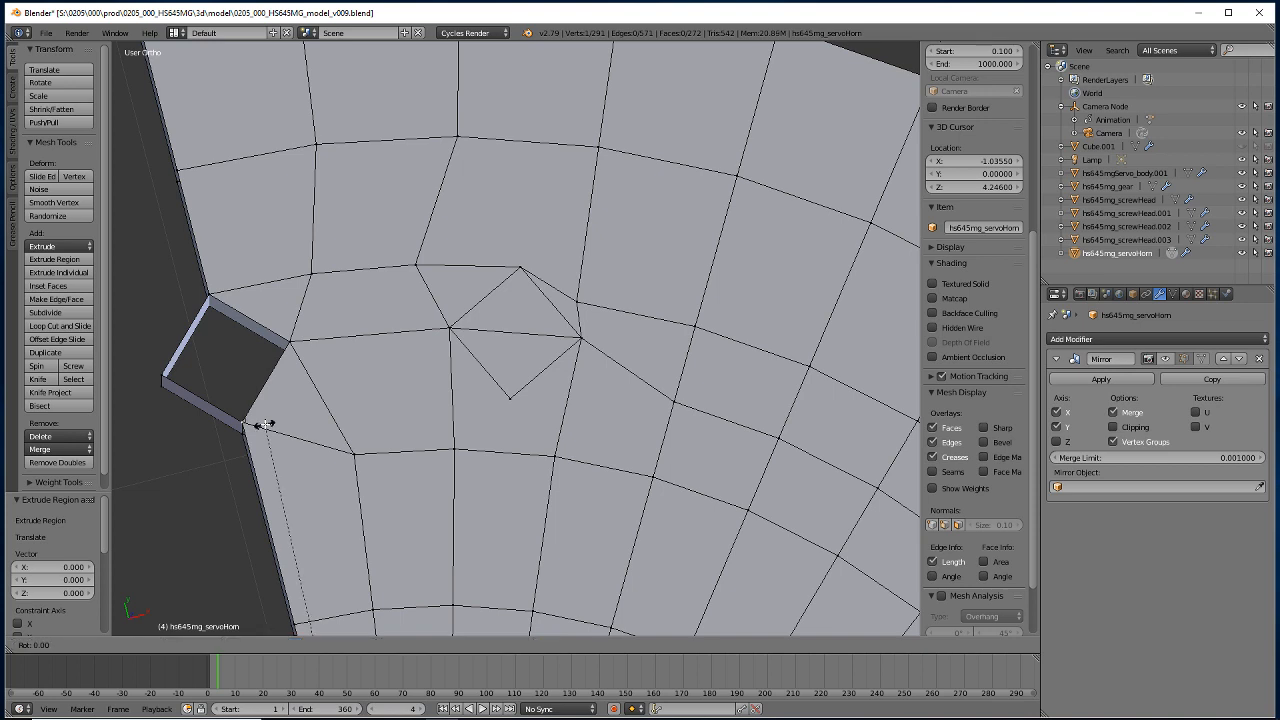
{"action": "key", "text": "z"}
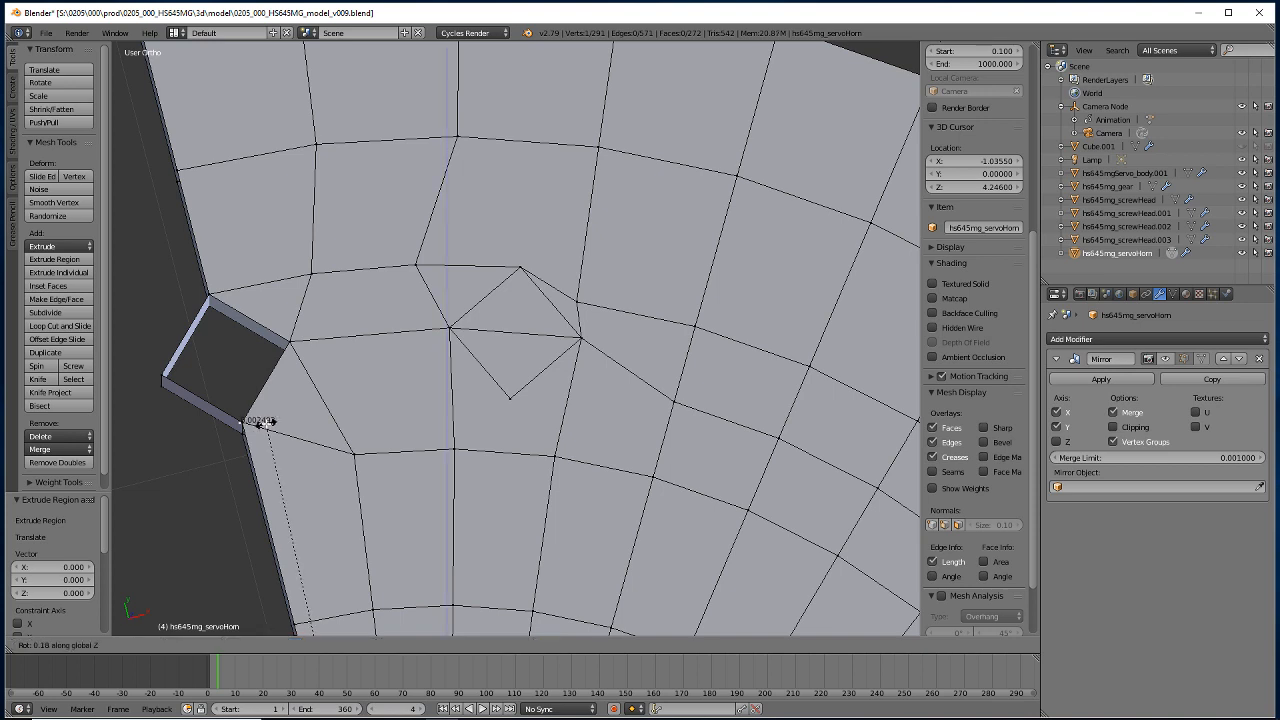
{"action": "type", "text": "-(6.273"}
{"action": "key", "text": "Return"}
Extrude the rotated vertex in place and rotate the new vertex by another -6.27° about Z toward the copied diamond's inner corner.
{"action": "key", "text": "e"}
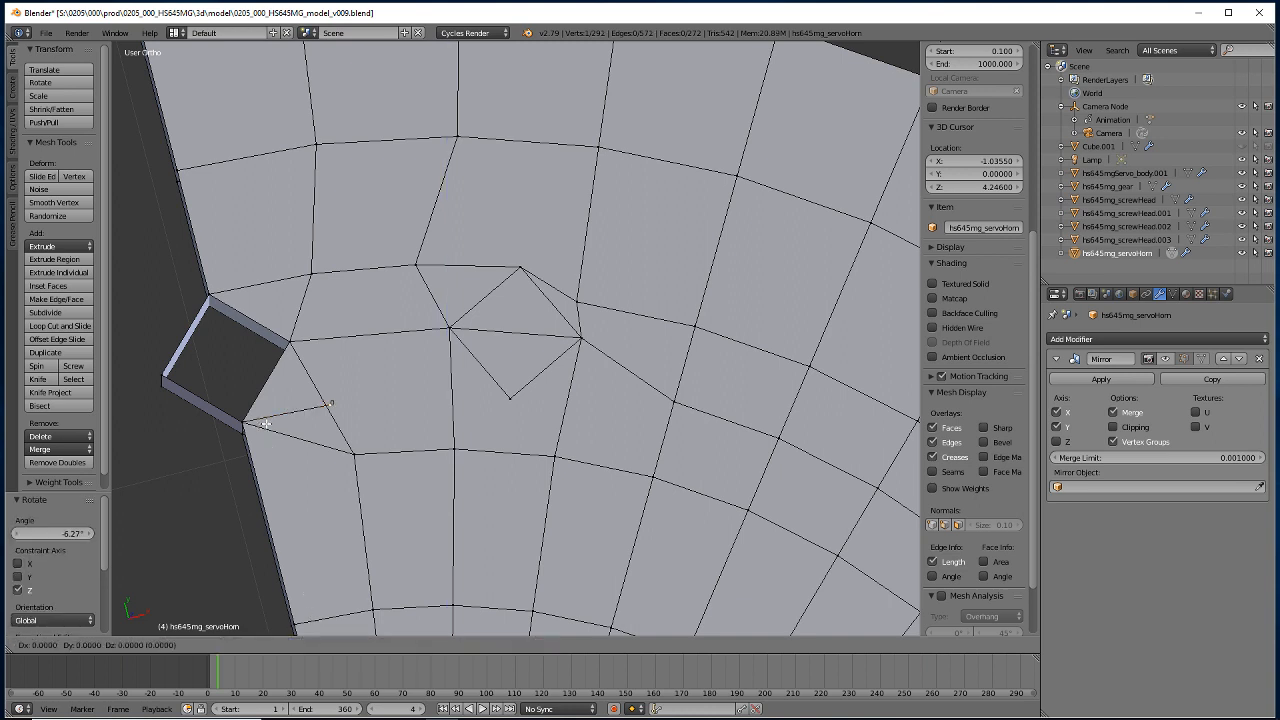
{"action": "key", "text": "Return"}
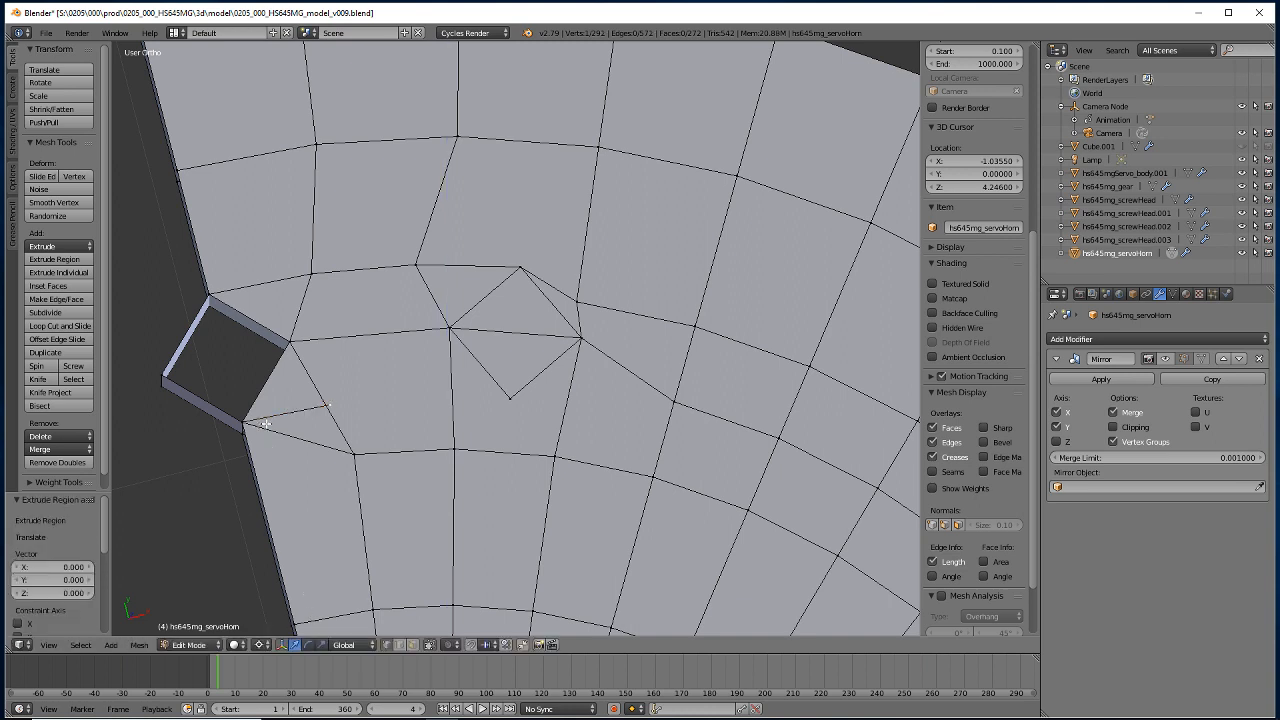
{"action": "key", "text": "g"}
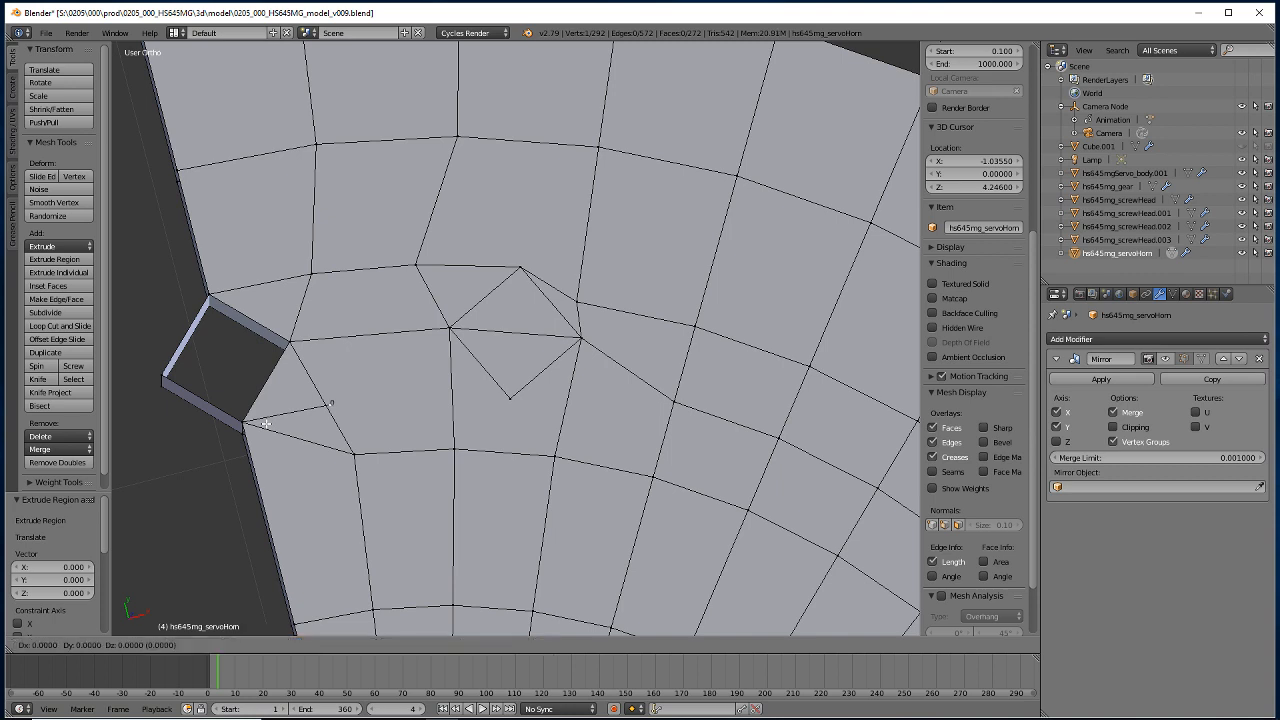
{"action": "key", "text": "r"}
{"action": "type", "text": "z"}
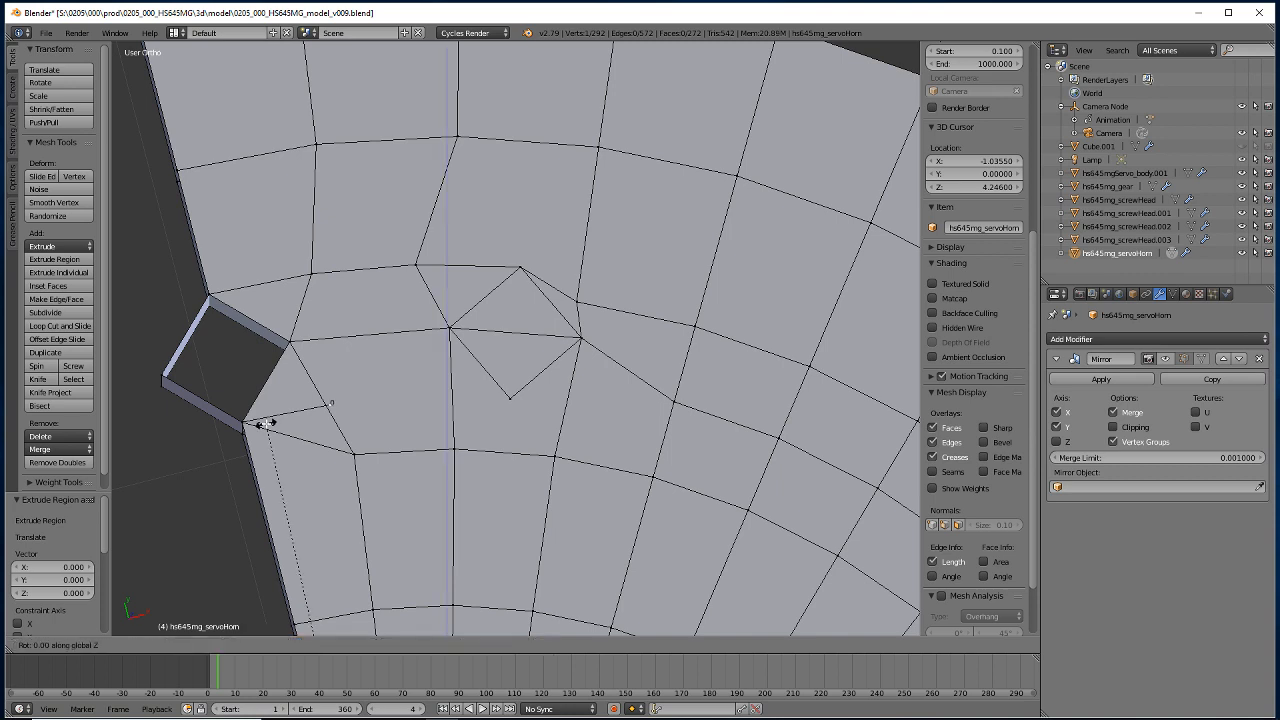
{"action": "type", "text": "-6"}
{"action": "left_click", "coordinate": [266, 424]}
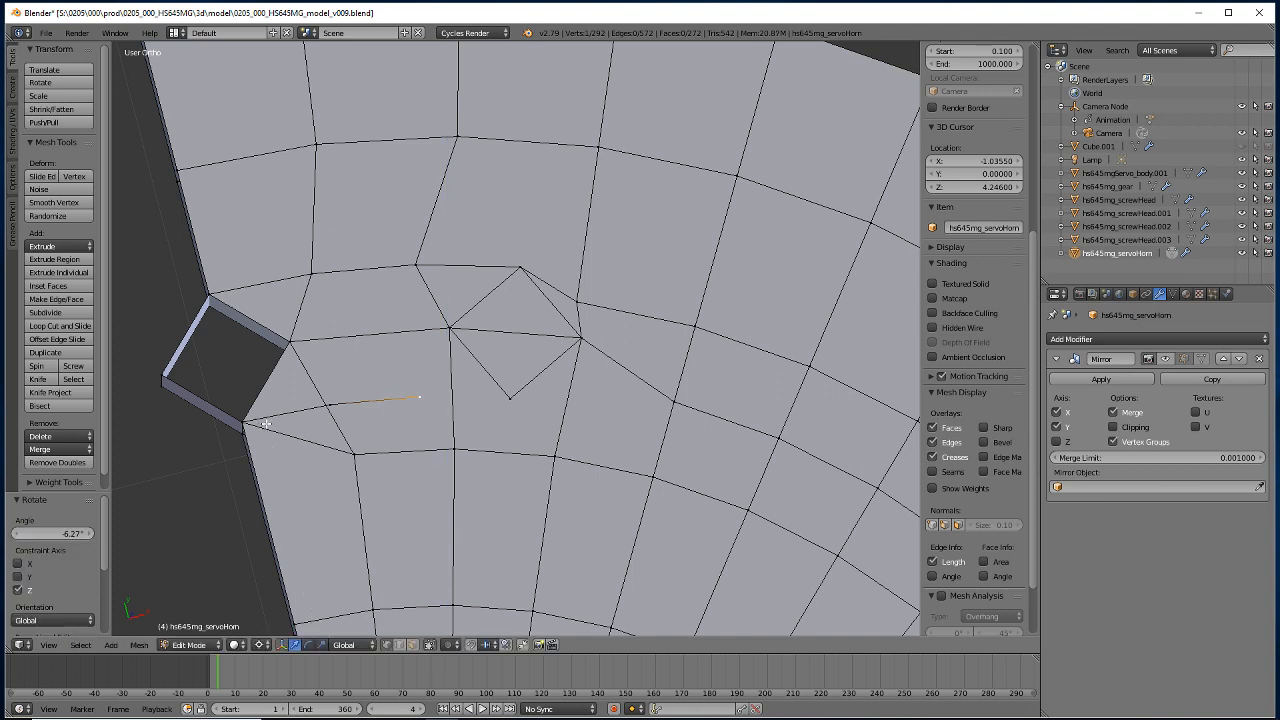
Merge the two neighbouring inner ring vertices into the first and second rotated vertices respectively, using At Last.
{"action": "left_click", "coordinate": [355, 455]}
{"action": "left_click", "coordinate": [326, 400], "text": "shift"}
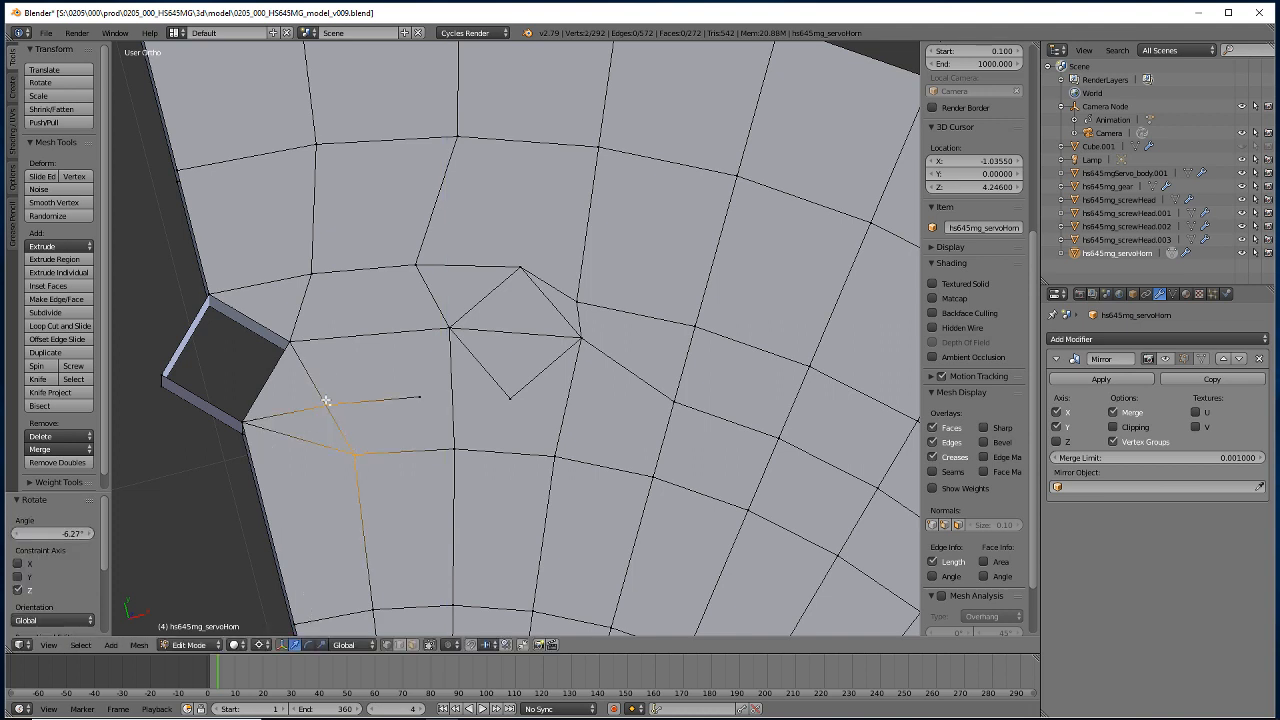
{"action": "key", "text": "alt+m"}
{"action": "left_click", "coordinate": [304, 398]}
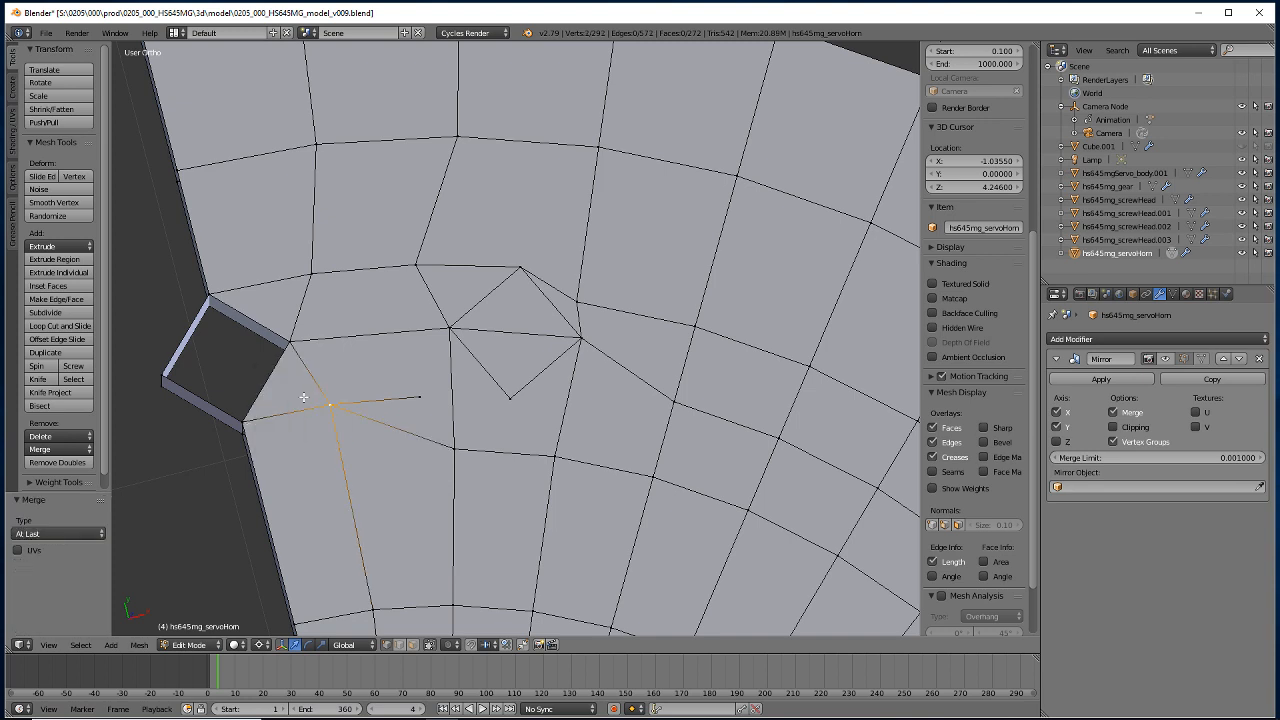
{"action": "left_click", "coordinate": [456, 449]}
{"action": "left_click", "coordinate": [417, 398], "text": "shift"}
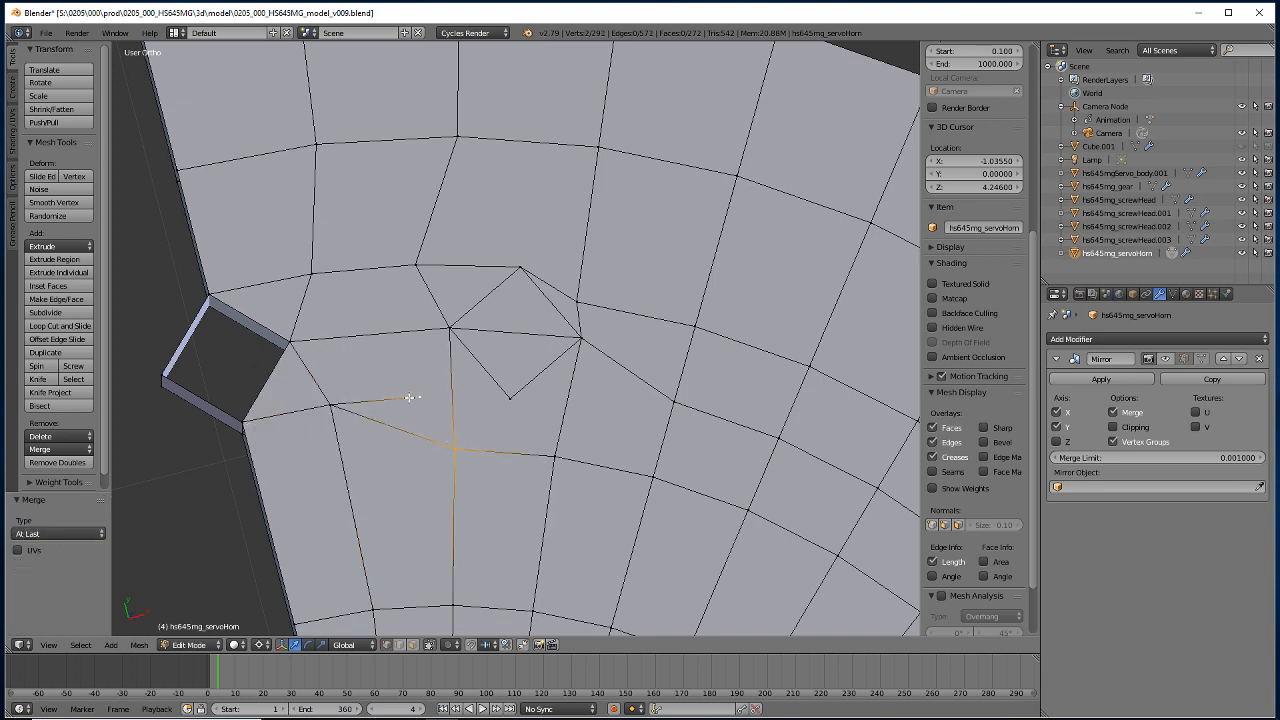
{"action": "key", "text": "alt+m"}
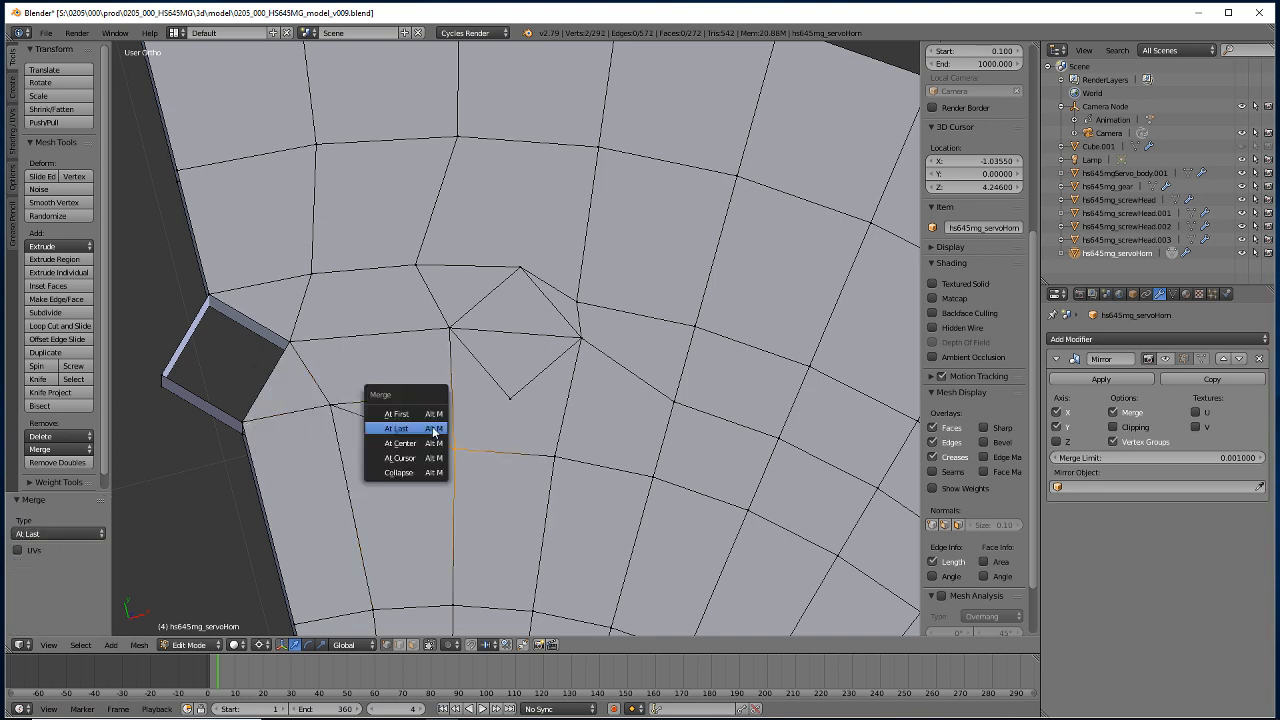
{"action": "left_click", "coordinate": [392, 427]}
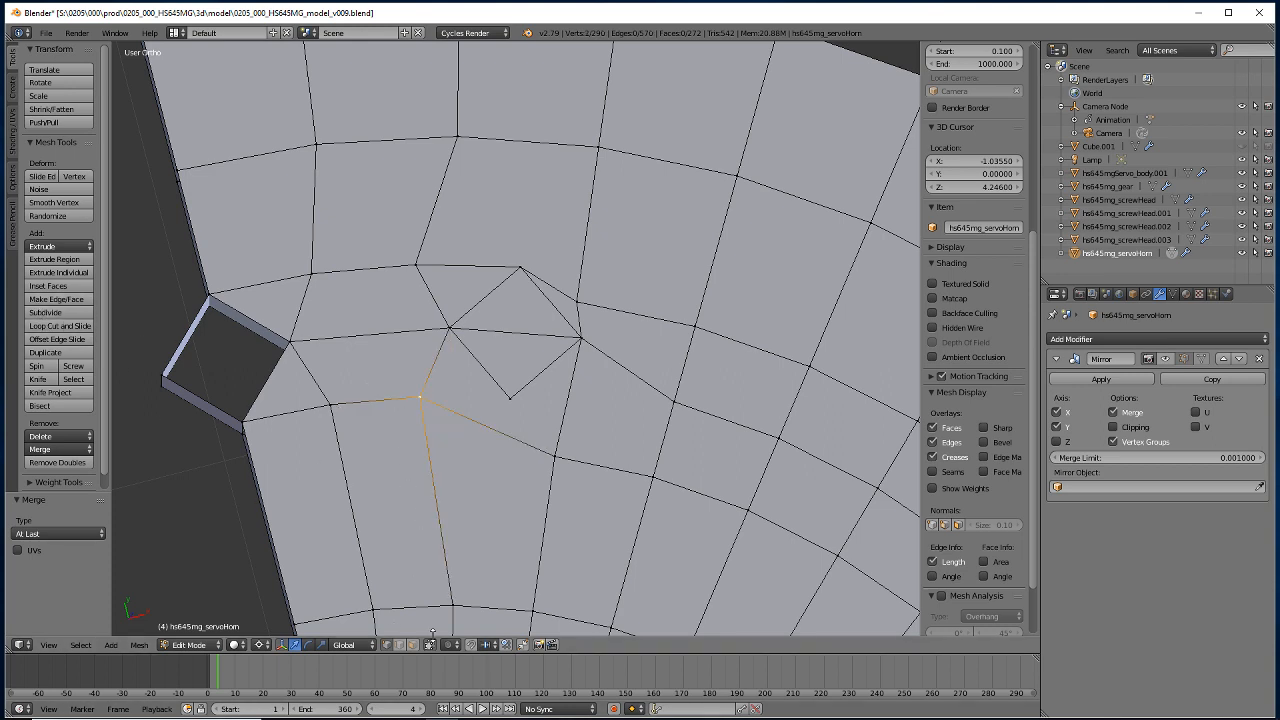
Subdivide the ring edge below the copied diamond with one cut and merge its midpoint into the diamond's inner corner using At Last.
{"action": "left_click", "coordinate": [399, 645]}
{"action": "right_click", "coordinate": [487, 426]}
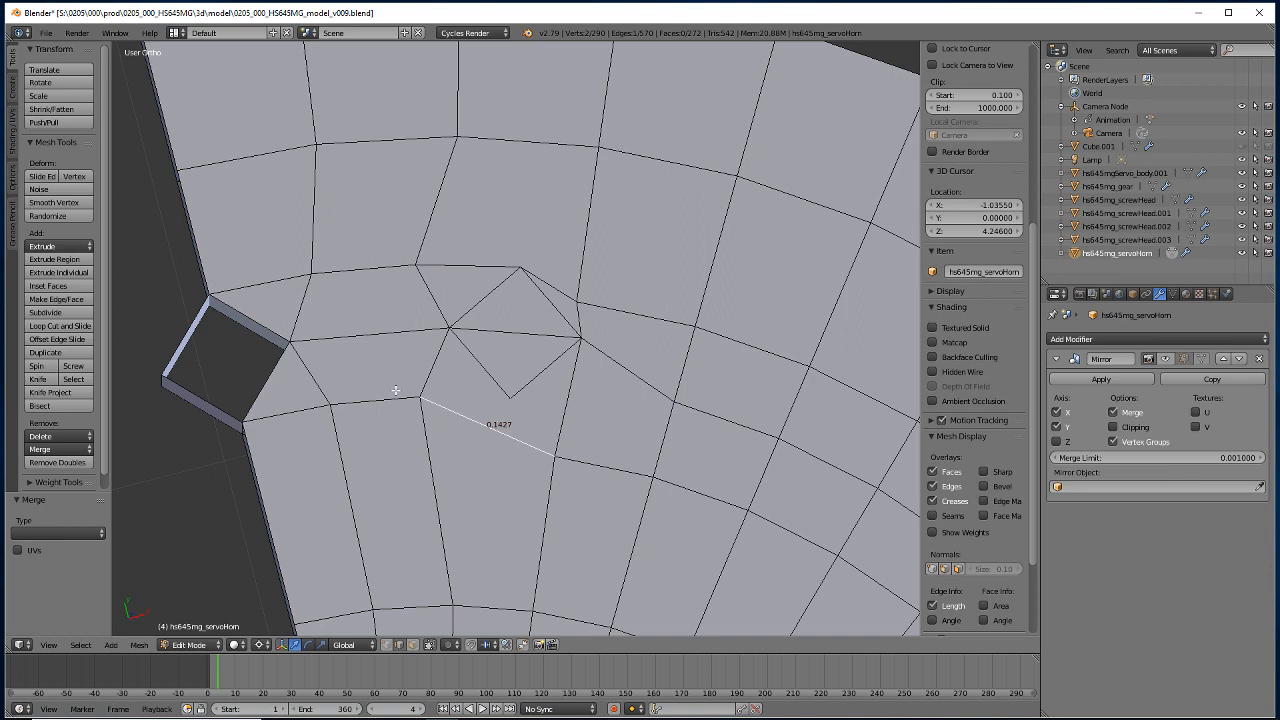
{"action": "left_click", "coordinate": [42, 313]}
{"action": "left_click", "coordinate": [385, 646]}
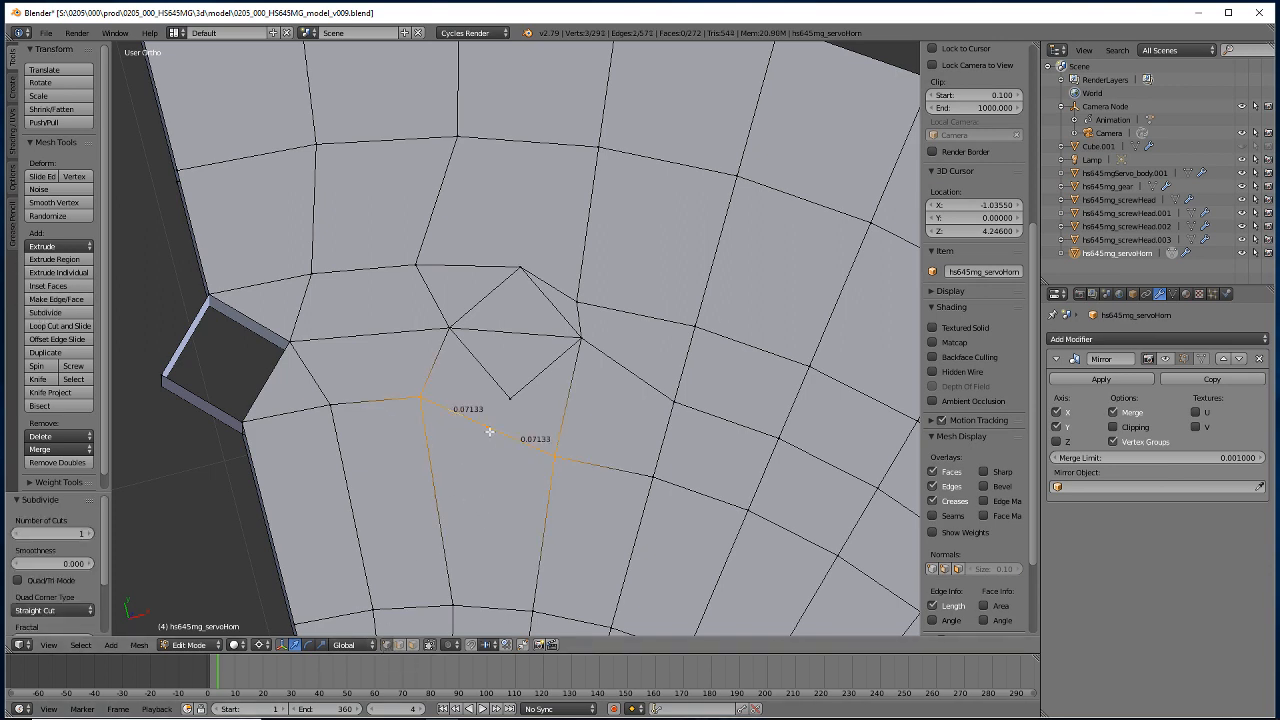
{"action": "right_click", "coordinate": [511, 393]}
{"action": "key", "text": "alt+m"}
{"action": "left_click", "coordinate": [505, 396]}
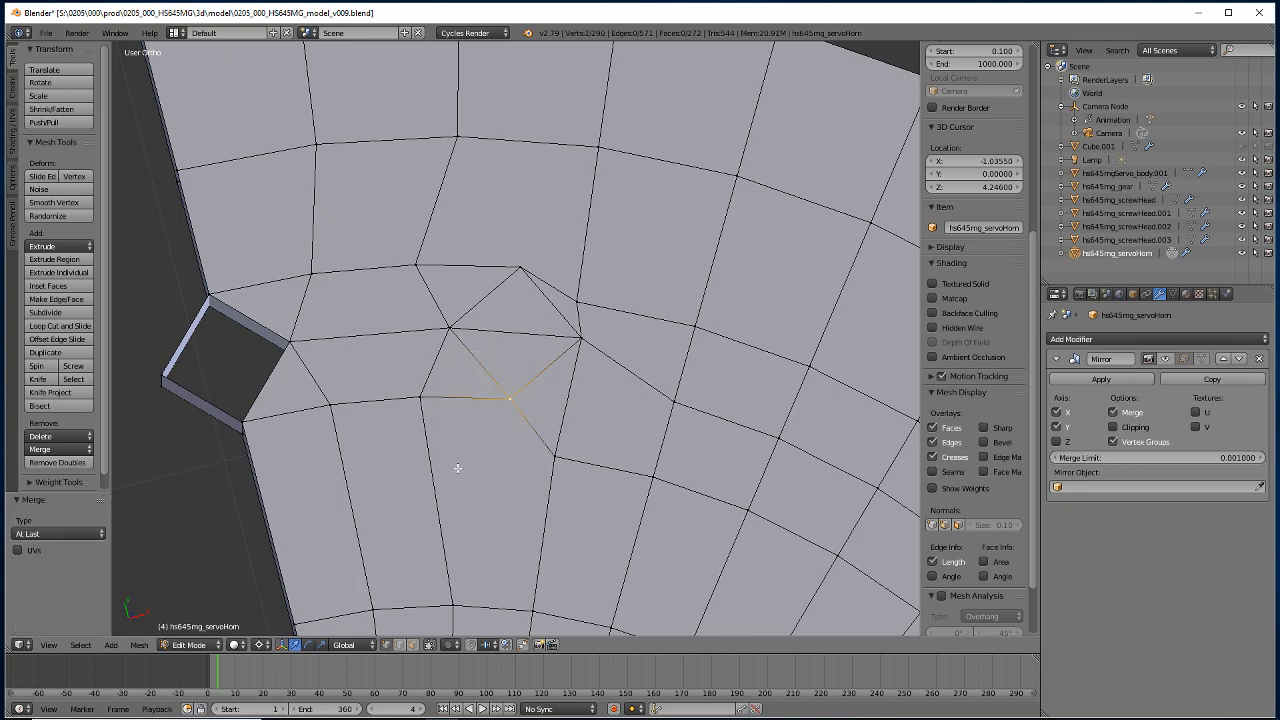
In face select mode, delete the two disc faces that cover the copied diamond hole.
{"action": "left_click", "coordinate": [411, 646]}
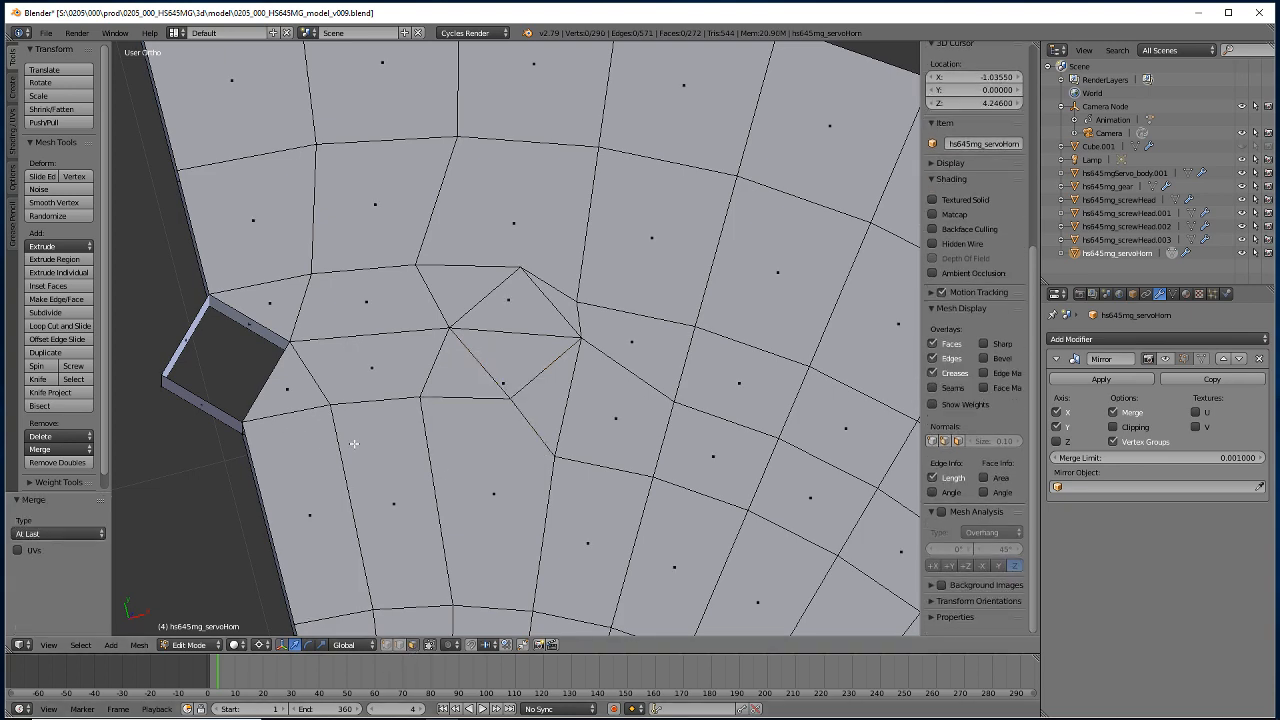
{"action": "mouse_move", "coordinate": [335, 440]}
{"action": "middle_mouse_down"}
{"action": "mouse_move", "coordinate": [335, 500]}
{"action": "mouse_move", "coordinate": [323, 462]}
{"action": "middle_mouse_up"}
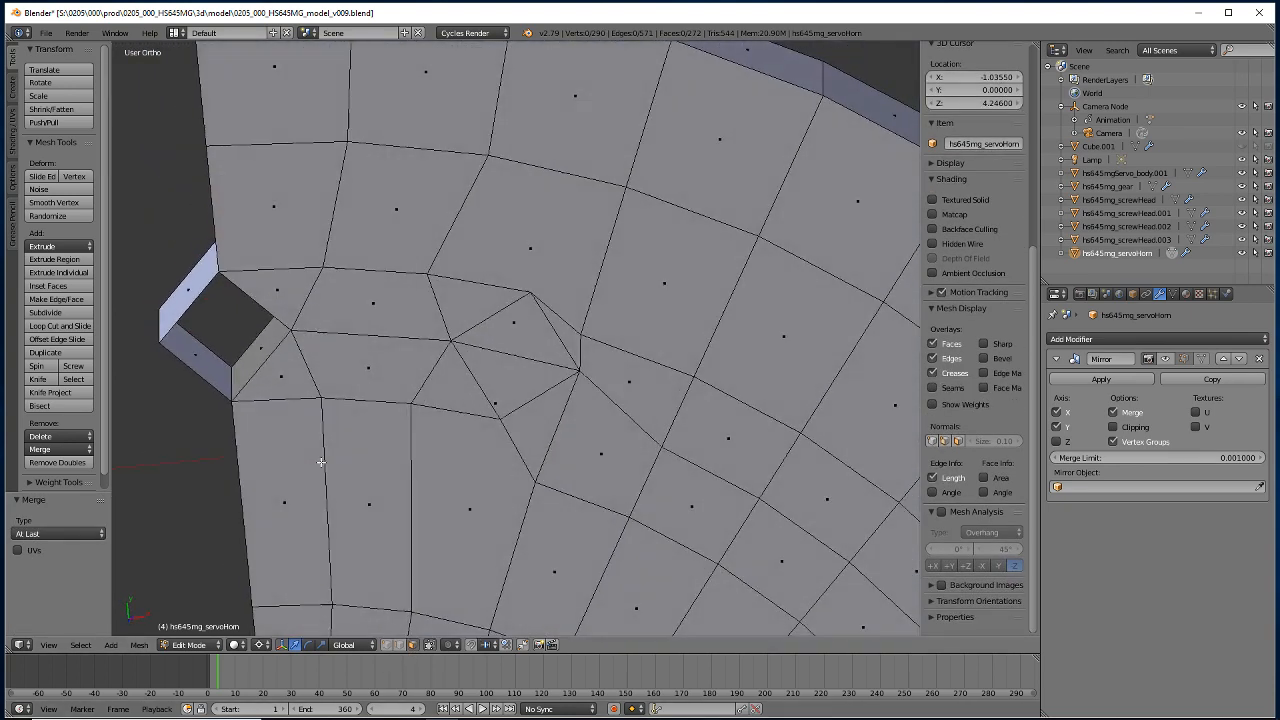
{"action": "right_click", "coordinate": [498, 378]}
{"action": "middle_click_drag", "start_coordinate": [385, 312], "coordinate": [404, 462]}
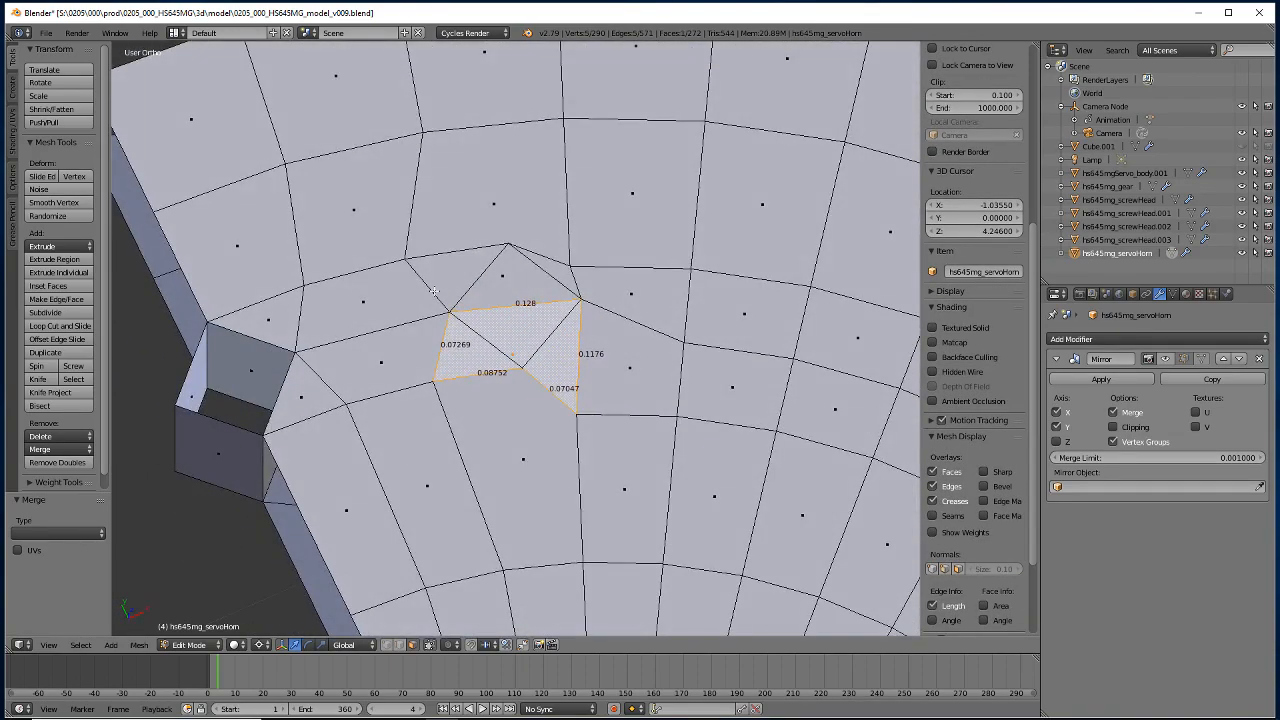
{"action": "right_click", "coordinate": [494, 287]}
{"action": "mouse_move", "coordinate": [441, 364]}
{"action": "middle_mouse_down"}
{"action": "mouse_move", "coordinate": [448, 490]}
{"action": "mouse_move", "coordinate": [432, 440]}
{"action": "mouse_move", "coordinate": [439, 469]}
{"action": "middle_mouse_up"}
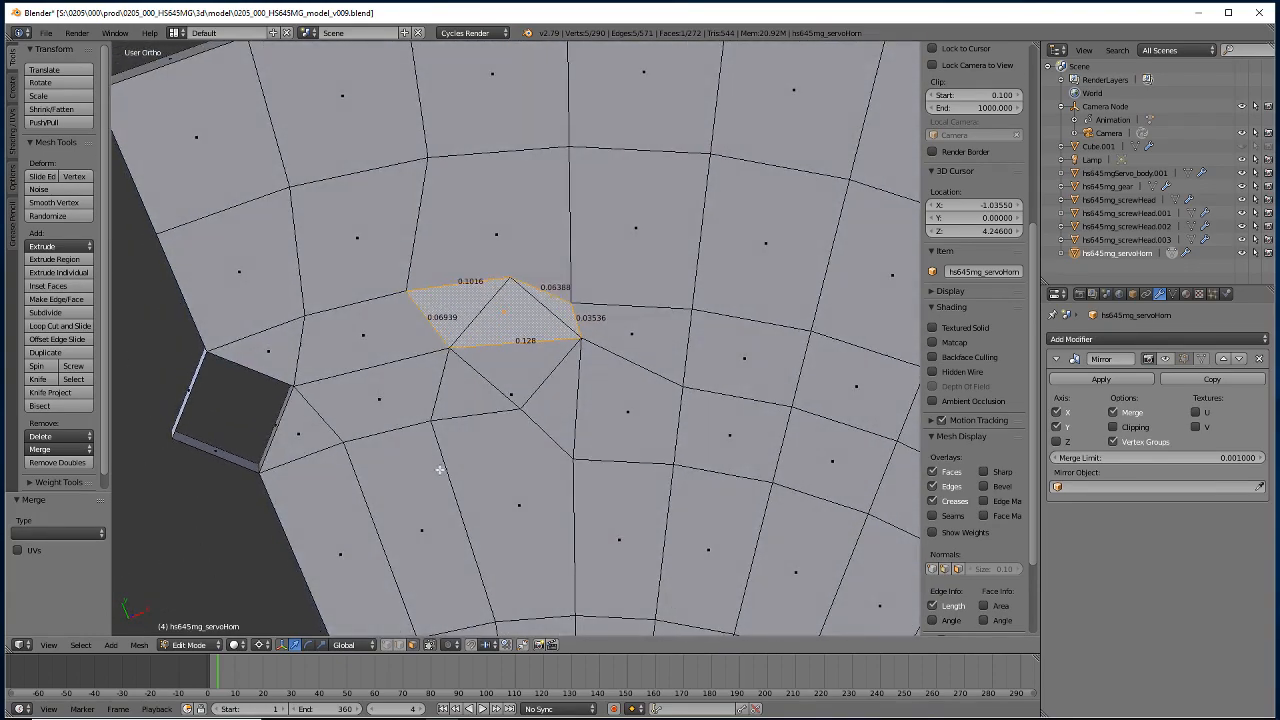
{"action": "right_click", "coordinate": [486, 435]}
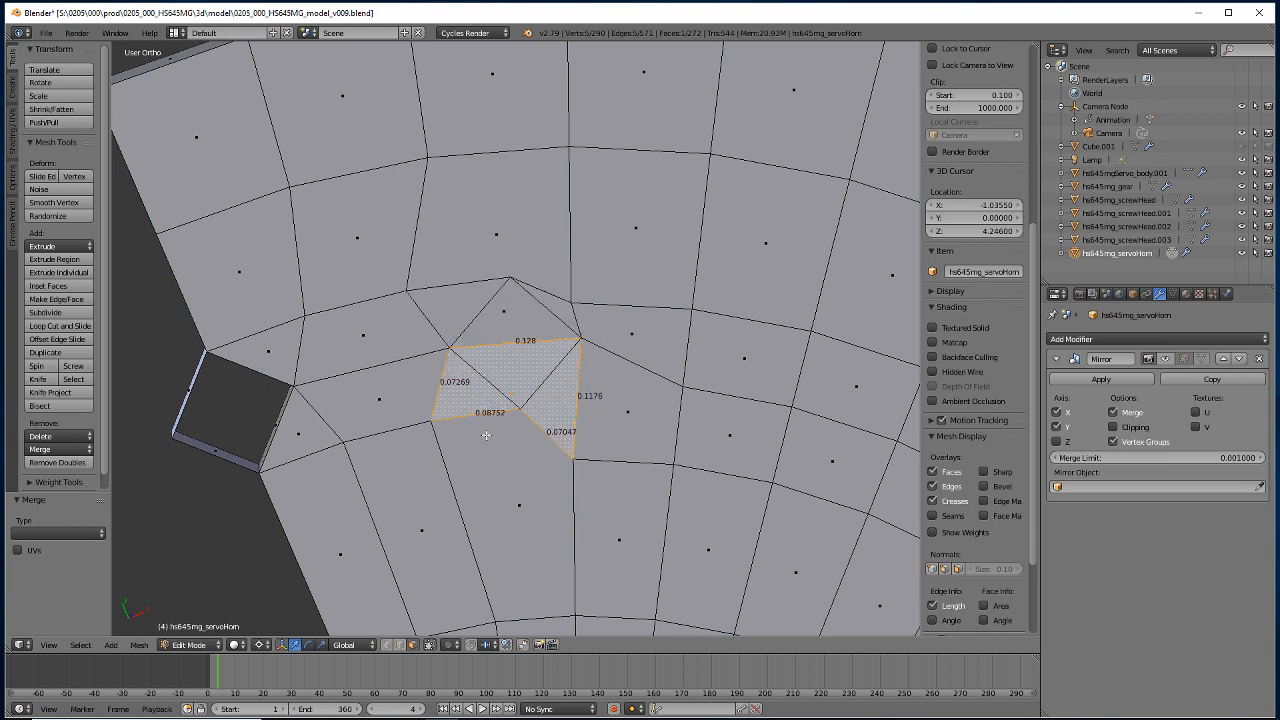
{"action": "key", "text": "x"}
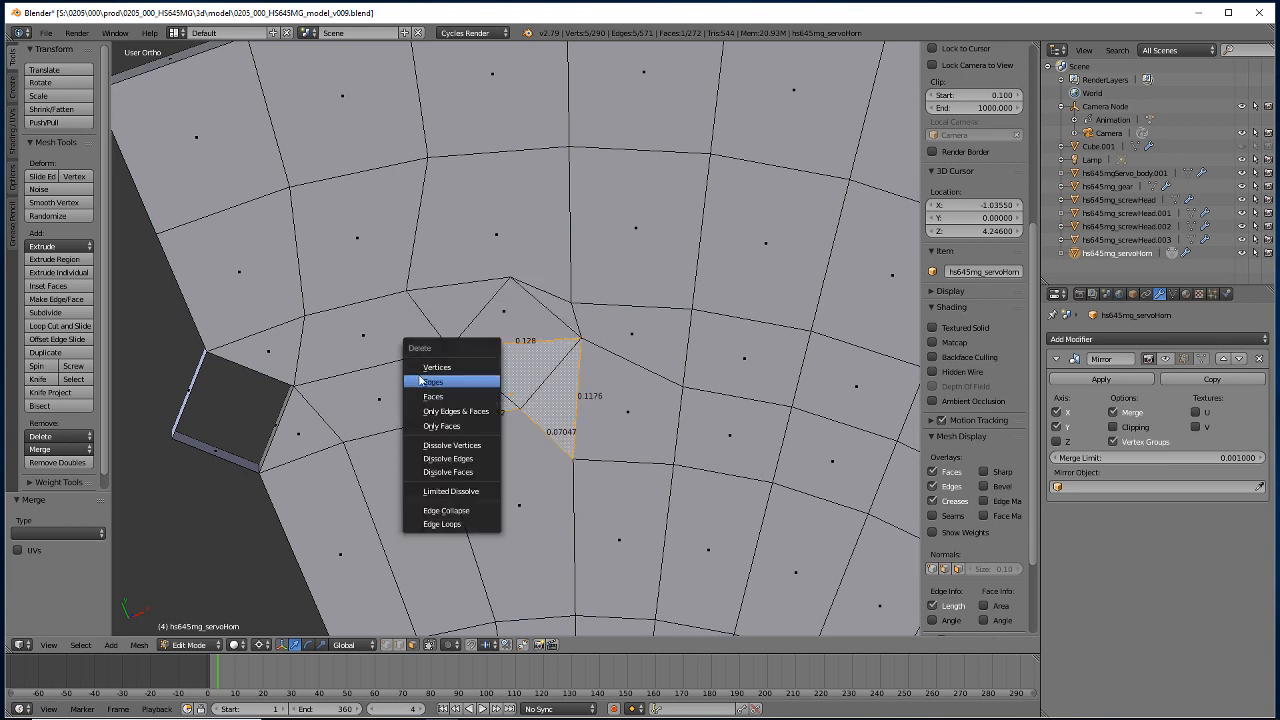
{"action": "left_click", "coordinate": [428, 398]}
{"action": "right_click", "coordinate": [509, 317]}
{"action": "key", "text": "x"}
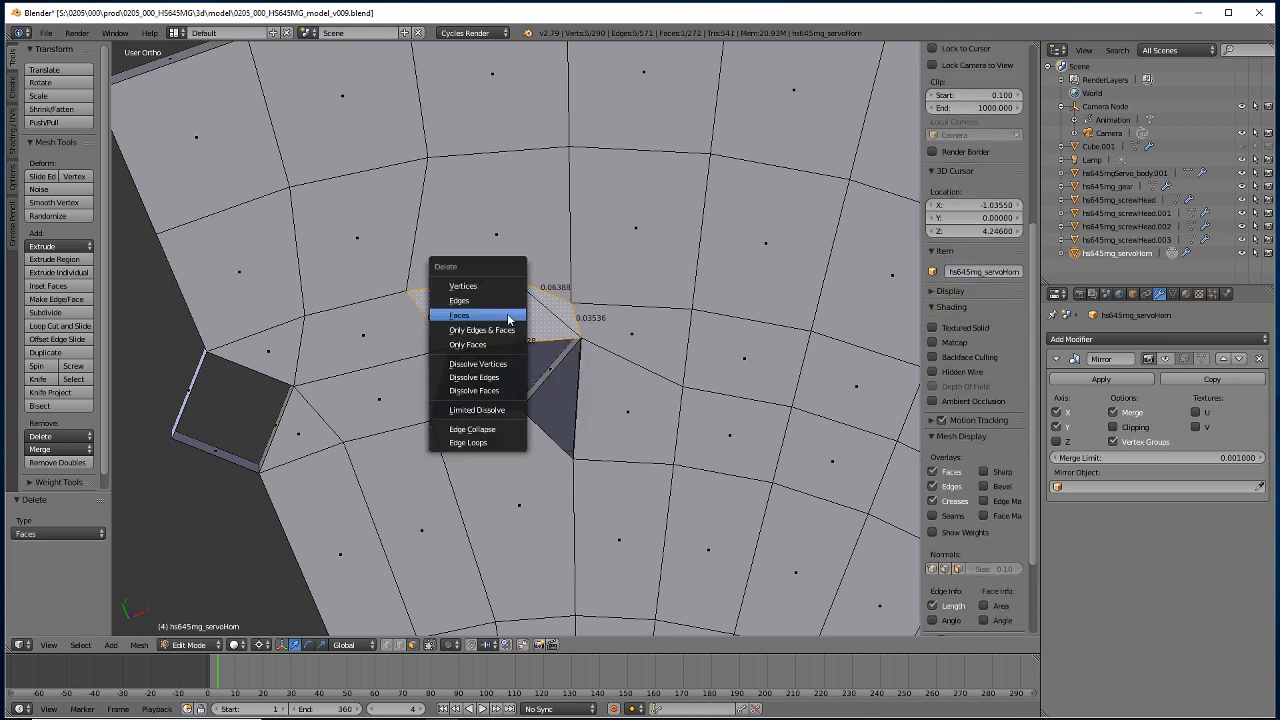
{"action": "left_click", "coordinate": [509, 317]}
In edge select mode, fill the two triangular gaps between the diamond hole's left edges and the surrounding ring edges with faces.
{"action": "middle_click_drag", "start_coordinate": [509, 317], "coordinate": [435, 528]}
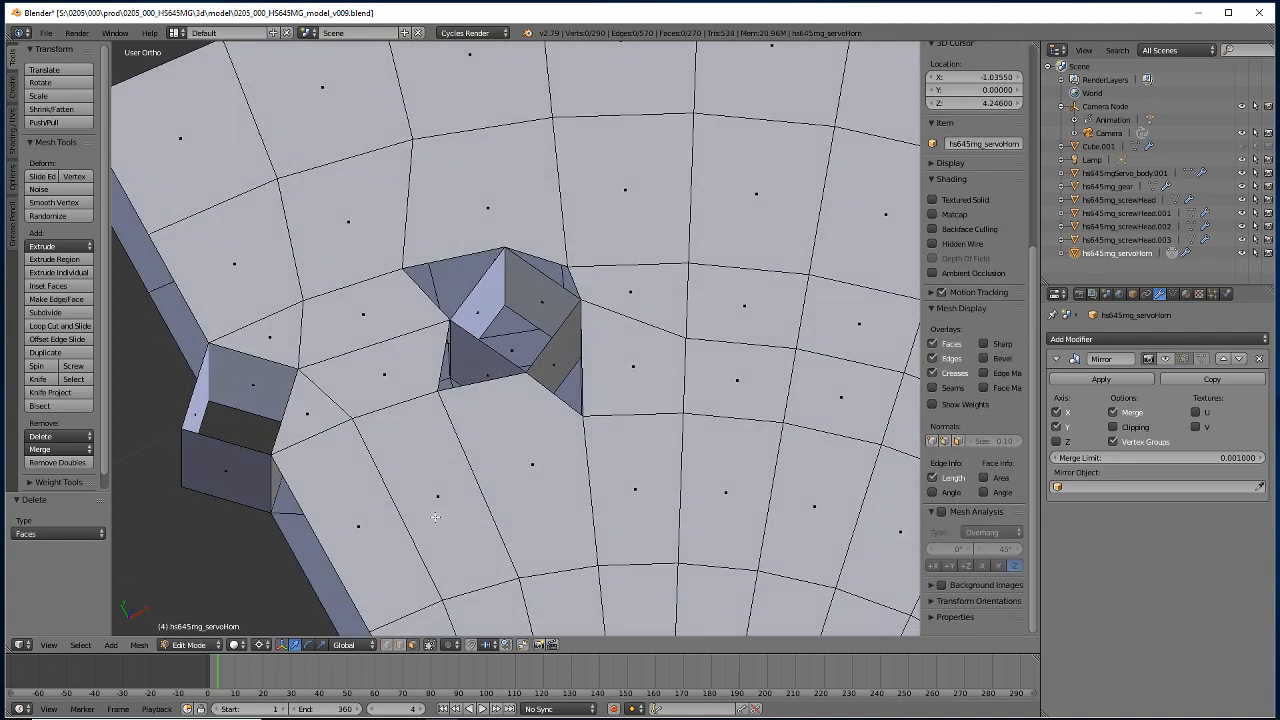
{"action": "left_click", "coordinate": [399, 645]}
{"action": "right_click", "coordinate": [474, 384]}
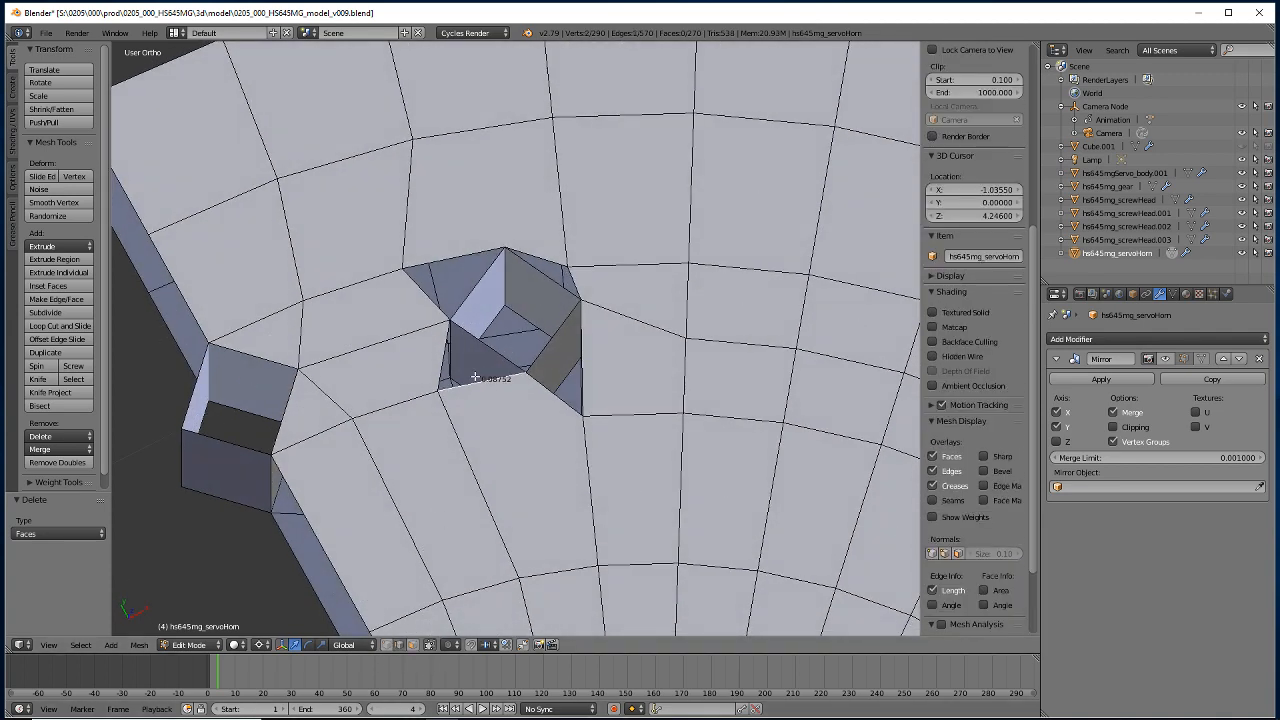
{"action": "right_click", "coordinate": [478, 340], "text": "shift"}
{"action": "key", "text": "f"}
{"action": "right_click", "coordinate": [468, 294]}
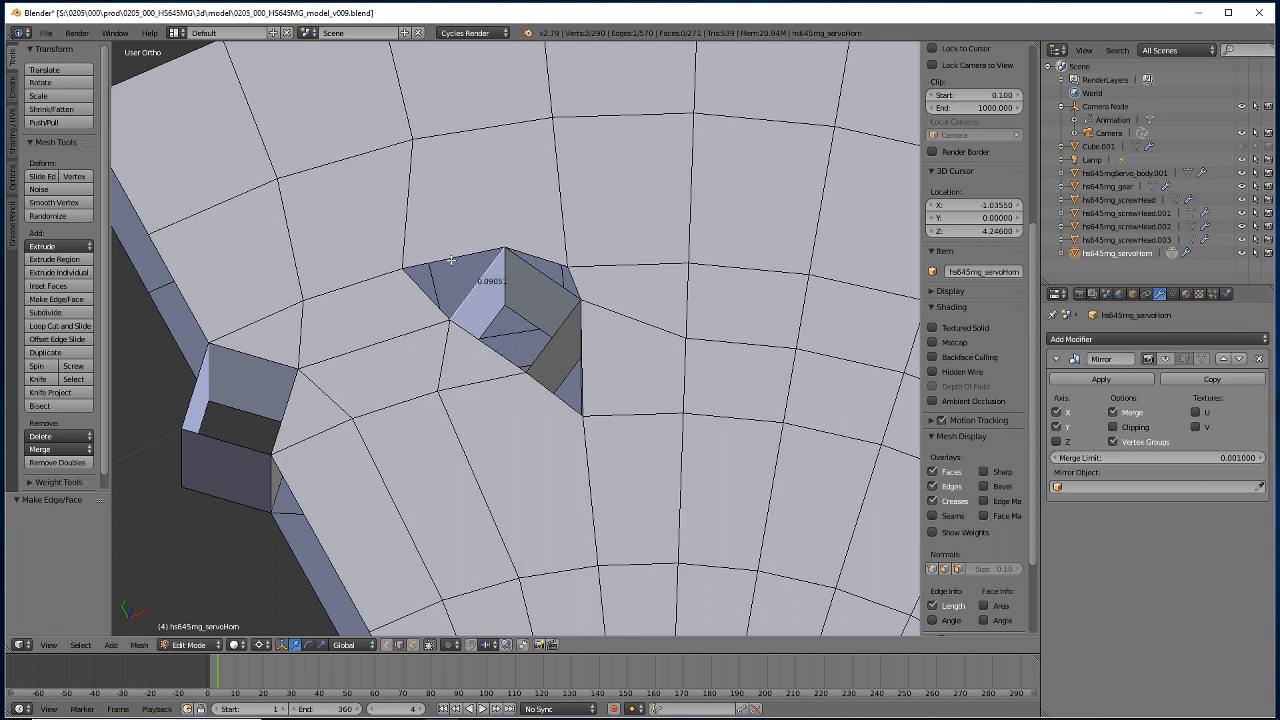
{"action": "right_click", "coordinate": [452, 260], "text": "shift"}
{"action": "key", "text": "f"}
Fill the two remaining gaps between the diamond hole's right edges and the surrounding ring edges with faces.
{"action": "right_click", "coordinate": [540, 274]}
{"action": "right_click", "coordinate": [540, 260], "text": "shift"}
{"action": "key", "text": "f"}
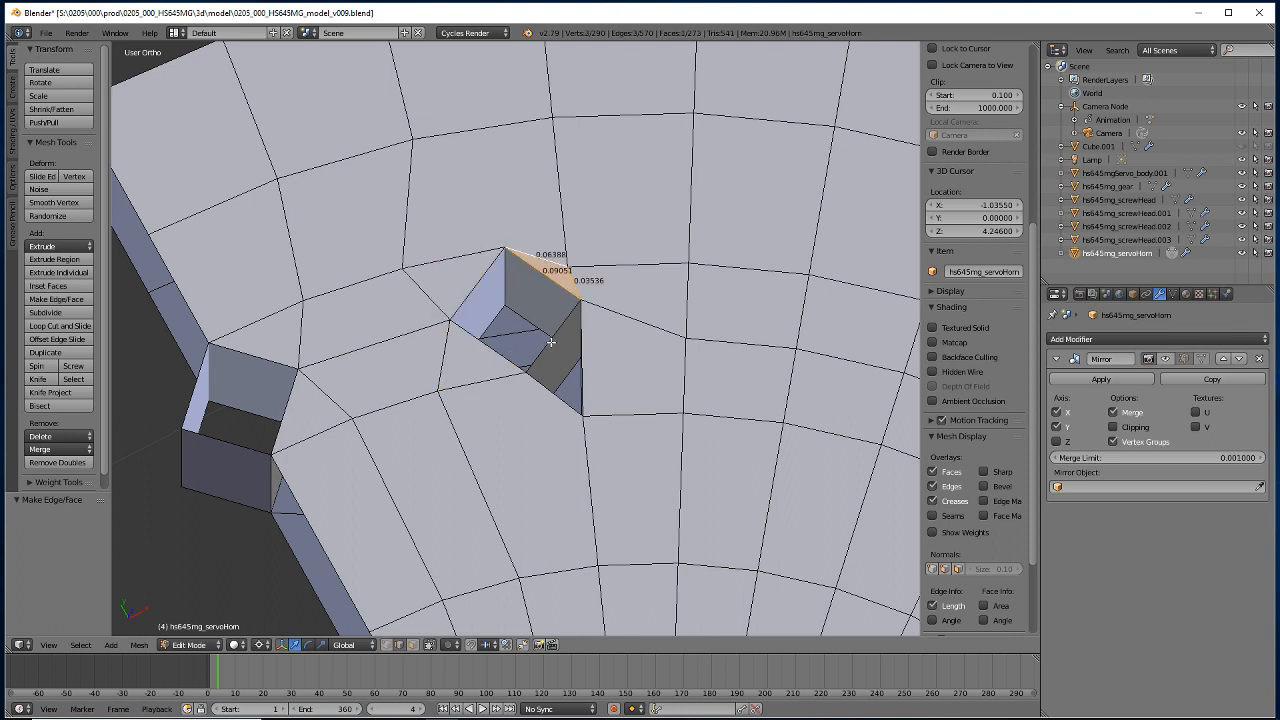
{"action": "right_click", "coordinate": [551, 342]}
{"action": "right_click", "coordinate": [553, 390], "text": "shift"}
{"action": "key", "text": "f"}
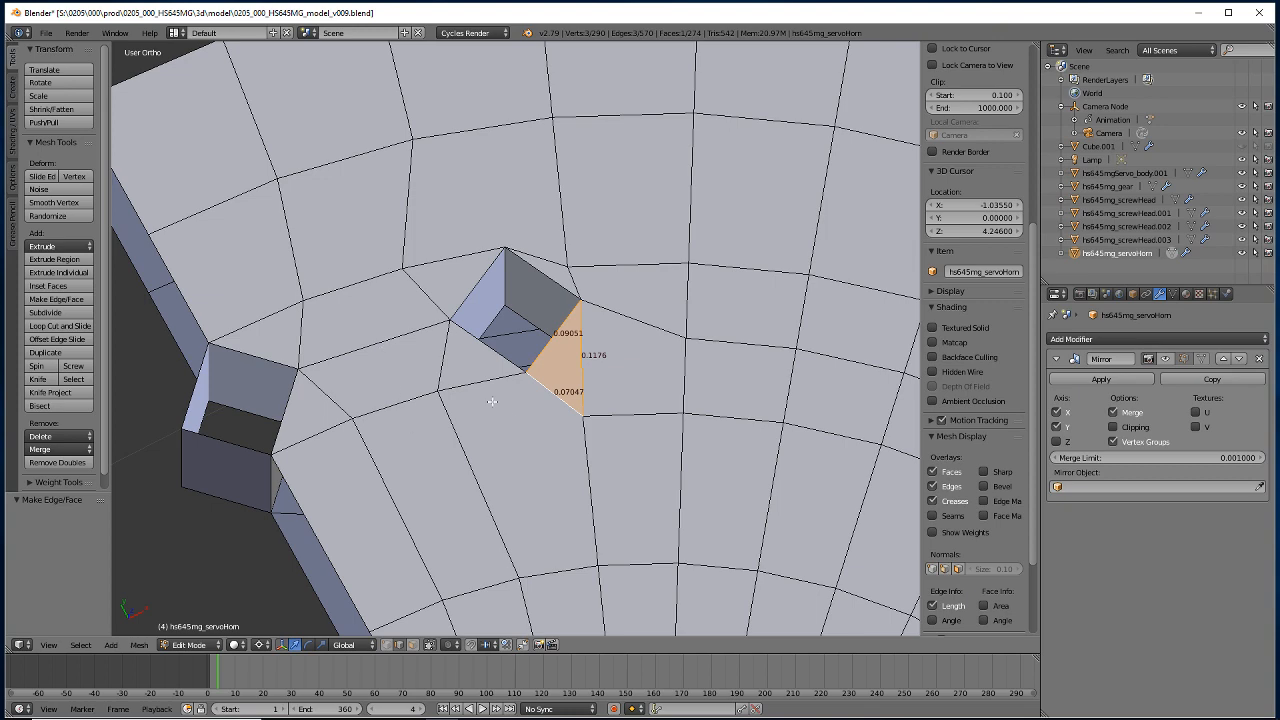
In vertex select mode, extrude the diamond hole's outer and inner corner vertices and rotate them -6.273° about global Z.
{"action": "scroll", "coordinate": [492, 401], "scroll_direction": "down", "scroll_amount": 6}
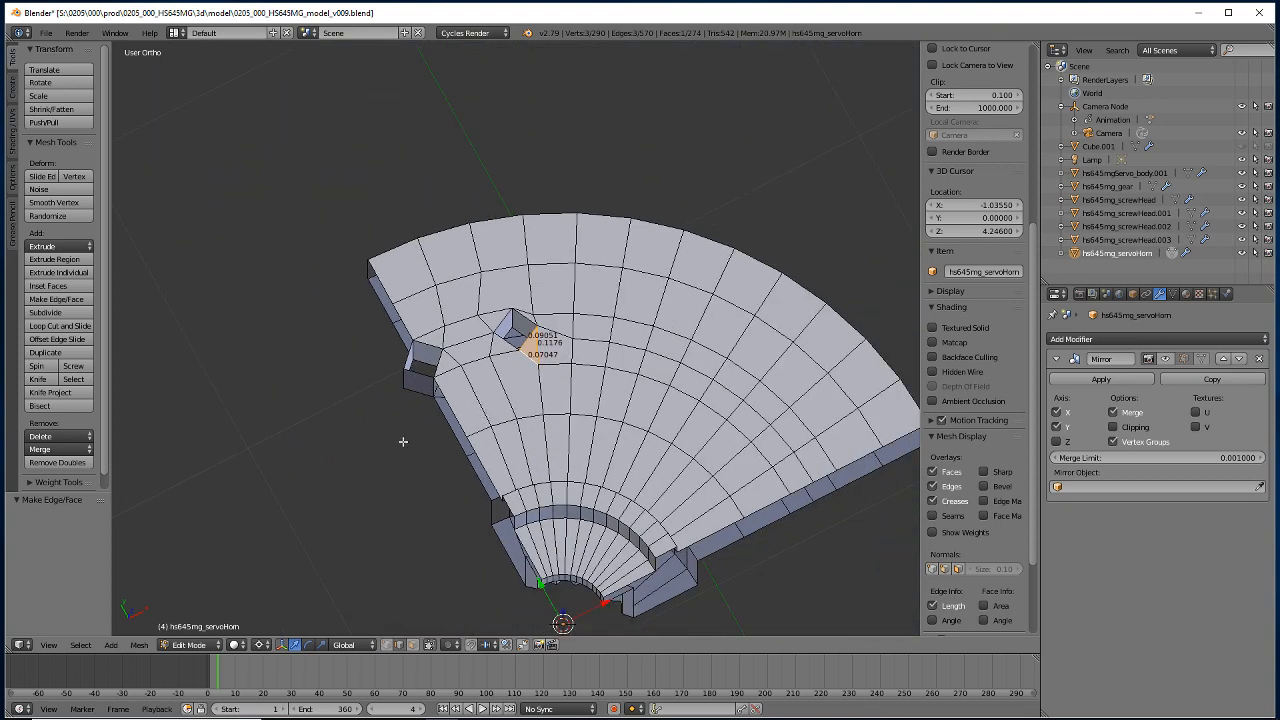
{"action": "scroll", "coordinate": [496, 308], "scroll_direction": "up", "scroll_amount": 3}
{"action": "scroll", "coordinate": [402, 420], "scroll_direction": "up", "scroll_amount": 3}
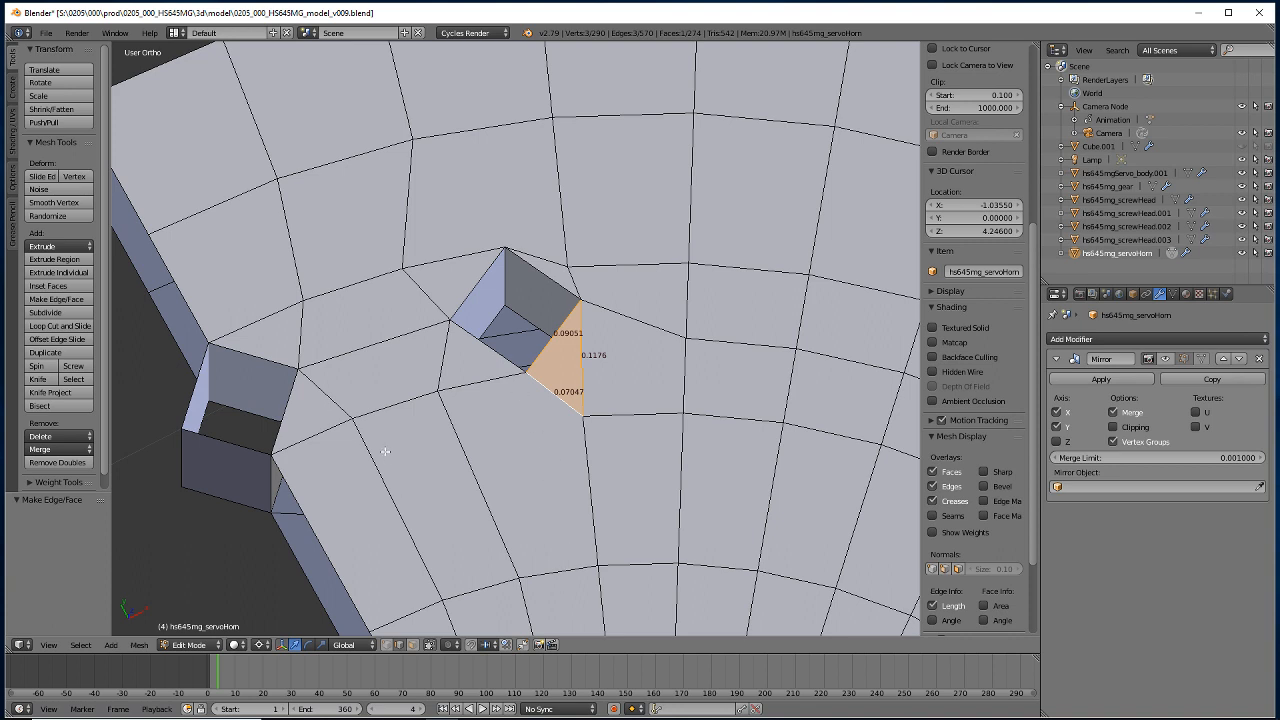
{"action": "left_click", "coordinate": [386, 645]}
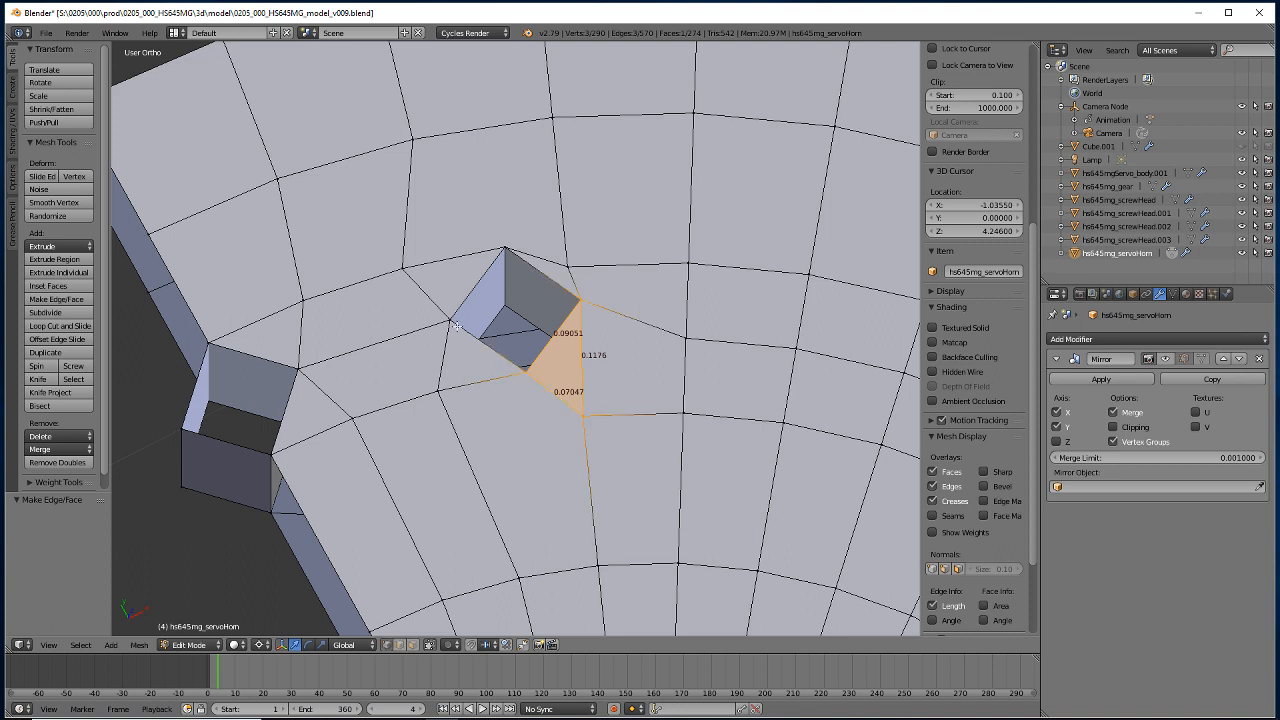
{"action": "right_click", "coordinate": [506, 241]}
{"action": "right_click", "coordinate": [508, 389], "text": "shift"}
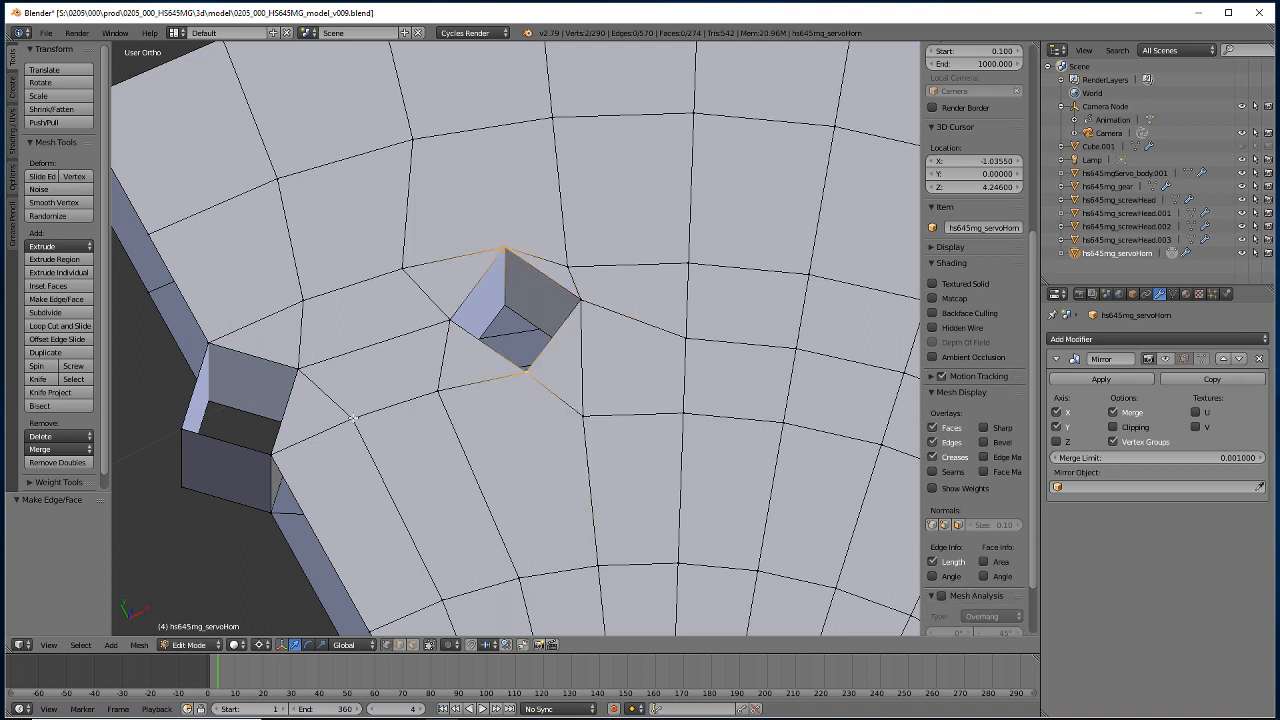
{"action": "key", "text": "e"}
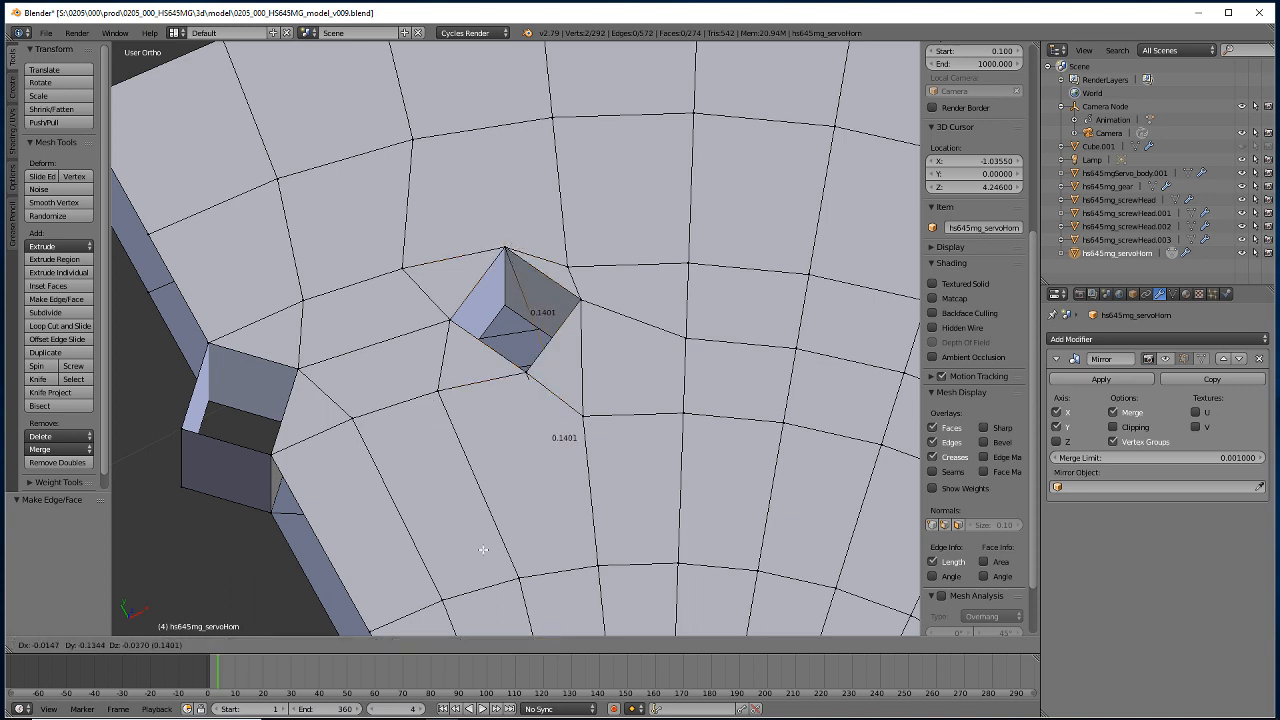
{"action": "key", "text": "Escape"}
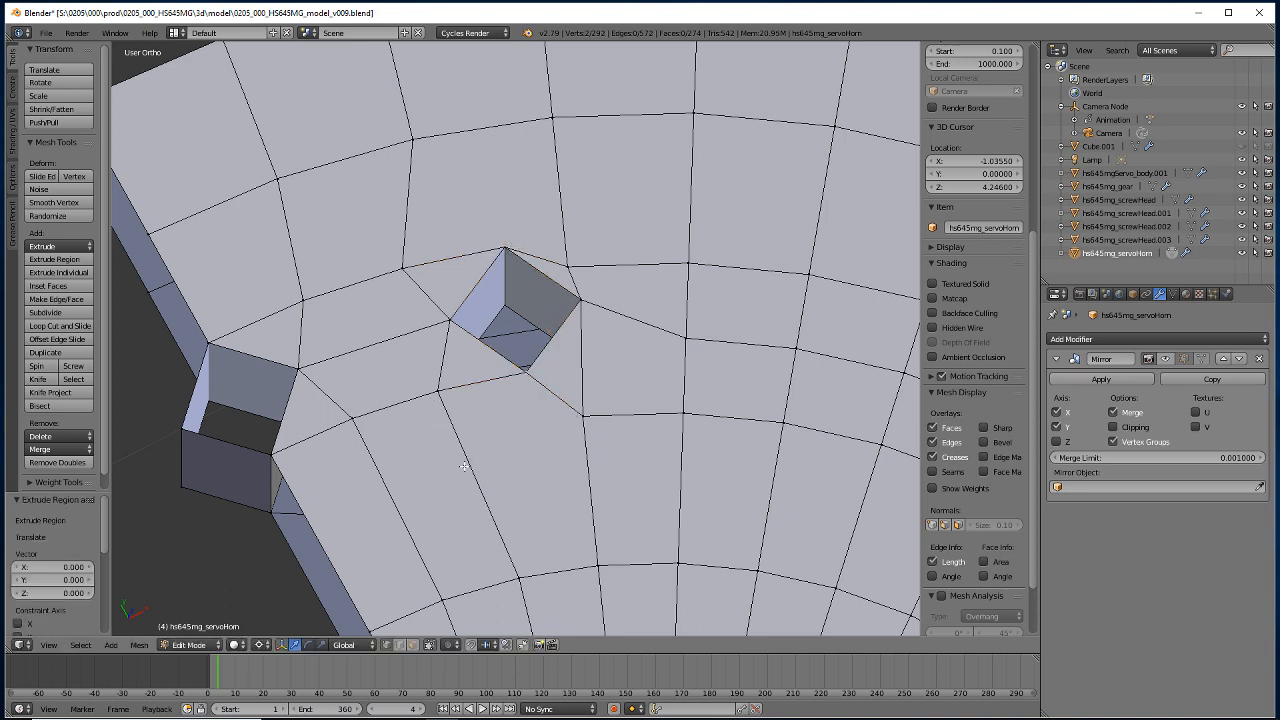
{"action": "key", "text": "r"}
{"action": "key", "text": "z"}
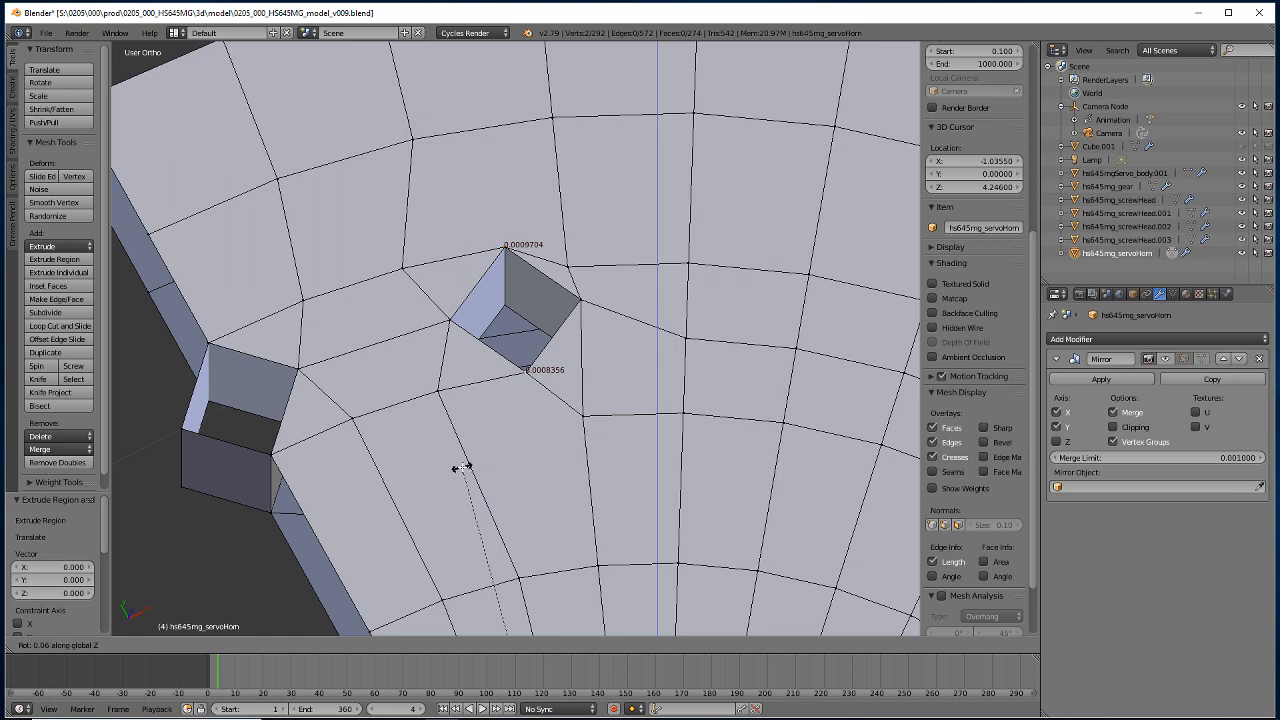
{"action": "type", "text": "-6"}
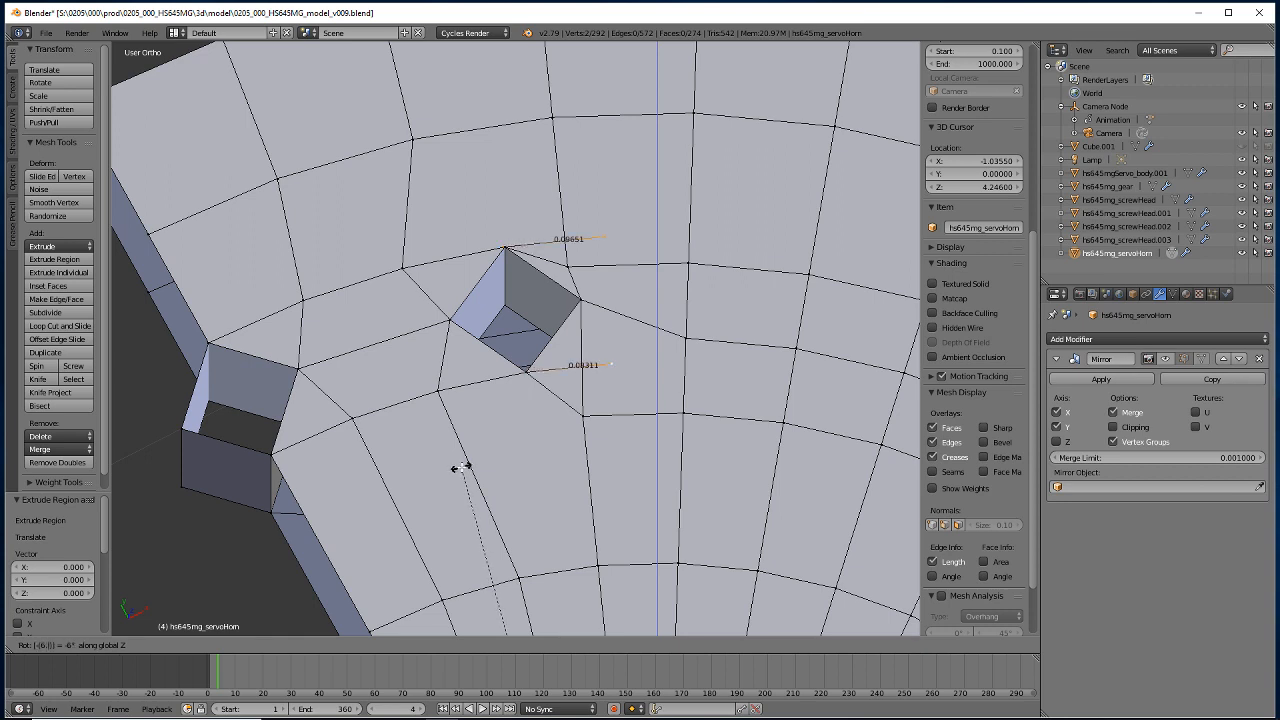
{"action": "type", "text": ".273"}
{"action": "key", "text": "Return"}
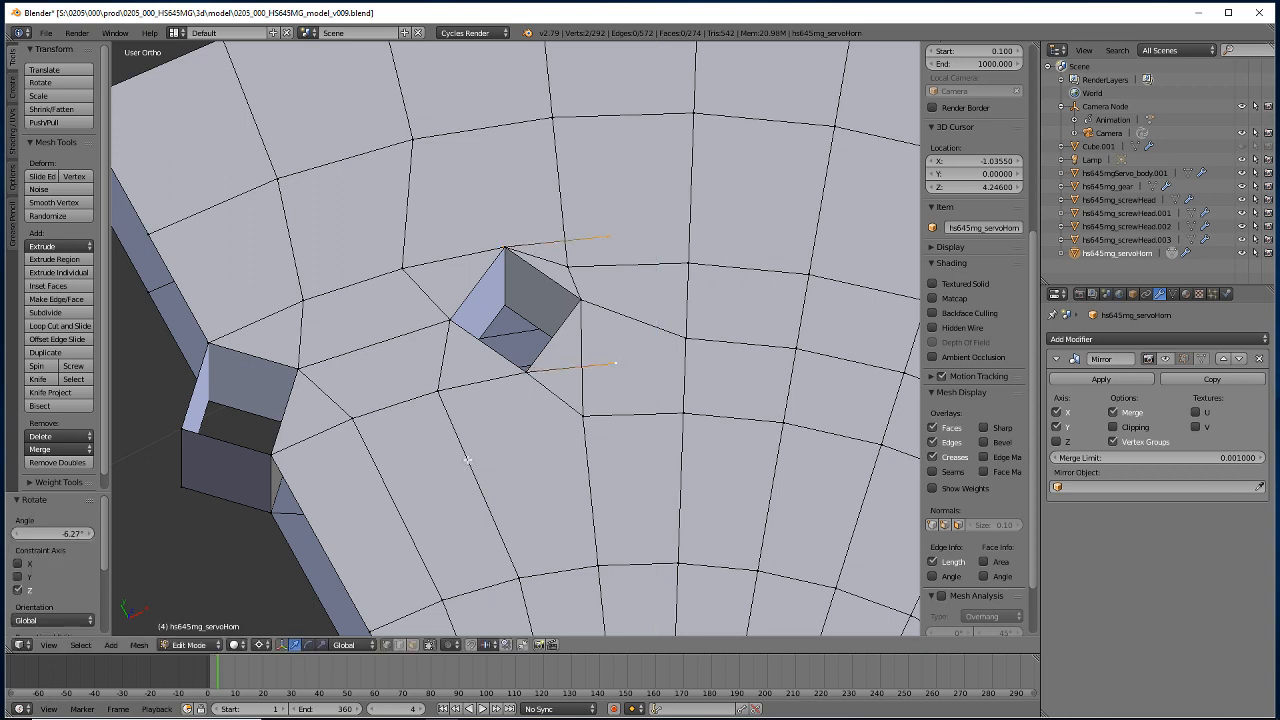
Merge the two ring vertices beside the diamond into the outer and inner extruded vertices using At Last.
{"action": "right_click", "coordinate": [566, 266]}
{"action": "right_click", "coordinate": [609, 235], "text": "shift"}
{"action": "key", "text": "alt+m"}
{"action": "left_click", "coordinate": [588, 240]}
{"action": "right_click", "coordinate": [579, 405]}
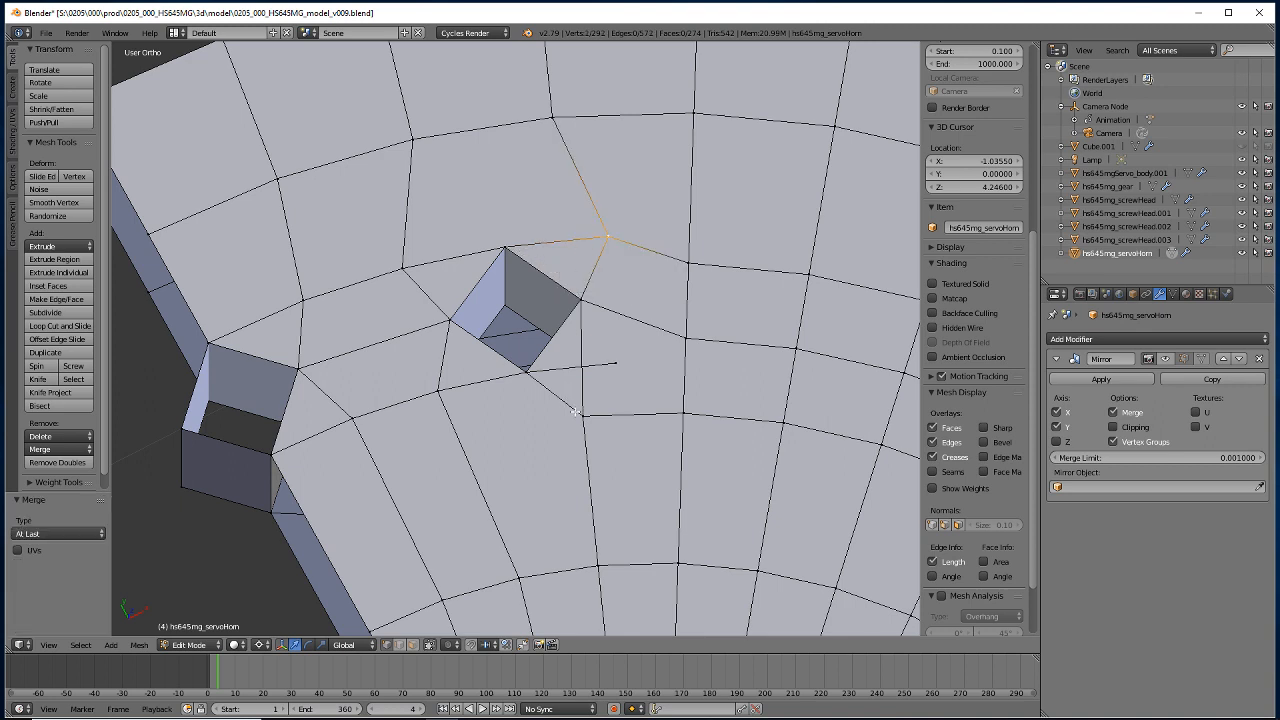
{"action": "right_click", "coordinate": [608, 362], "text": "shift"}
{"action": "key", "text": "alt+m"}
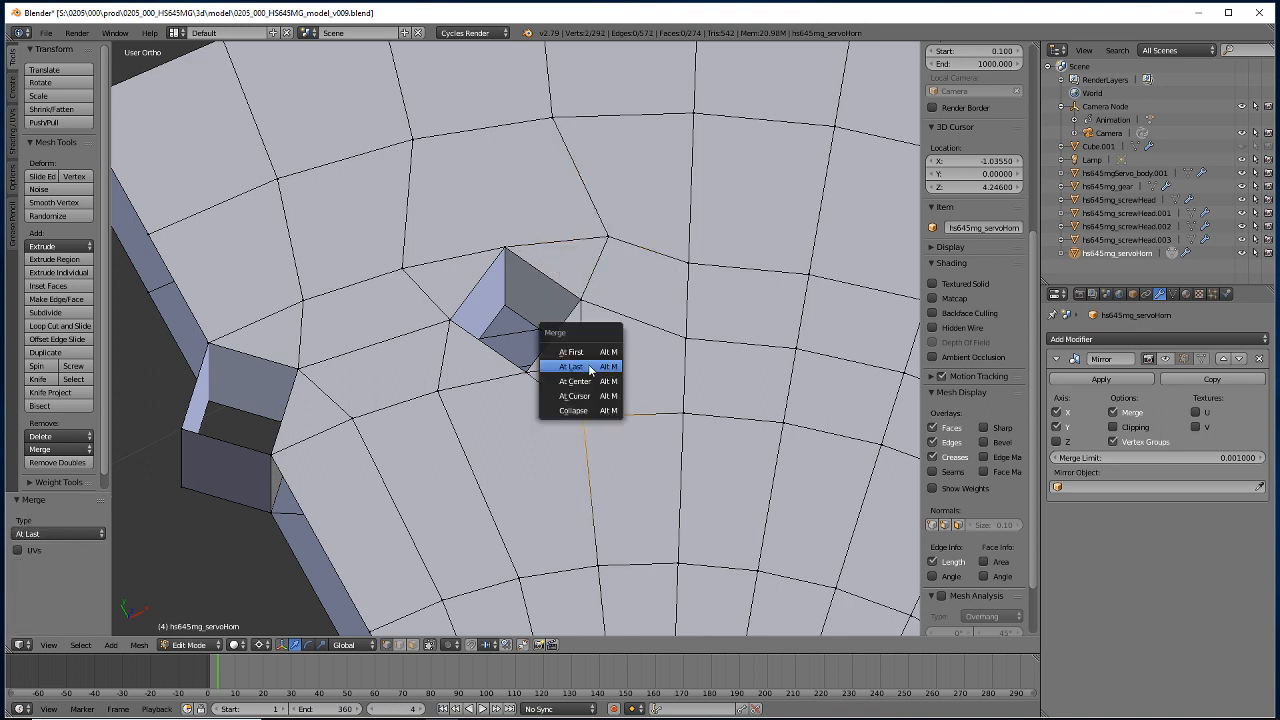
{"action": "left_click", "coordinate": [604, 371]}
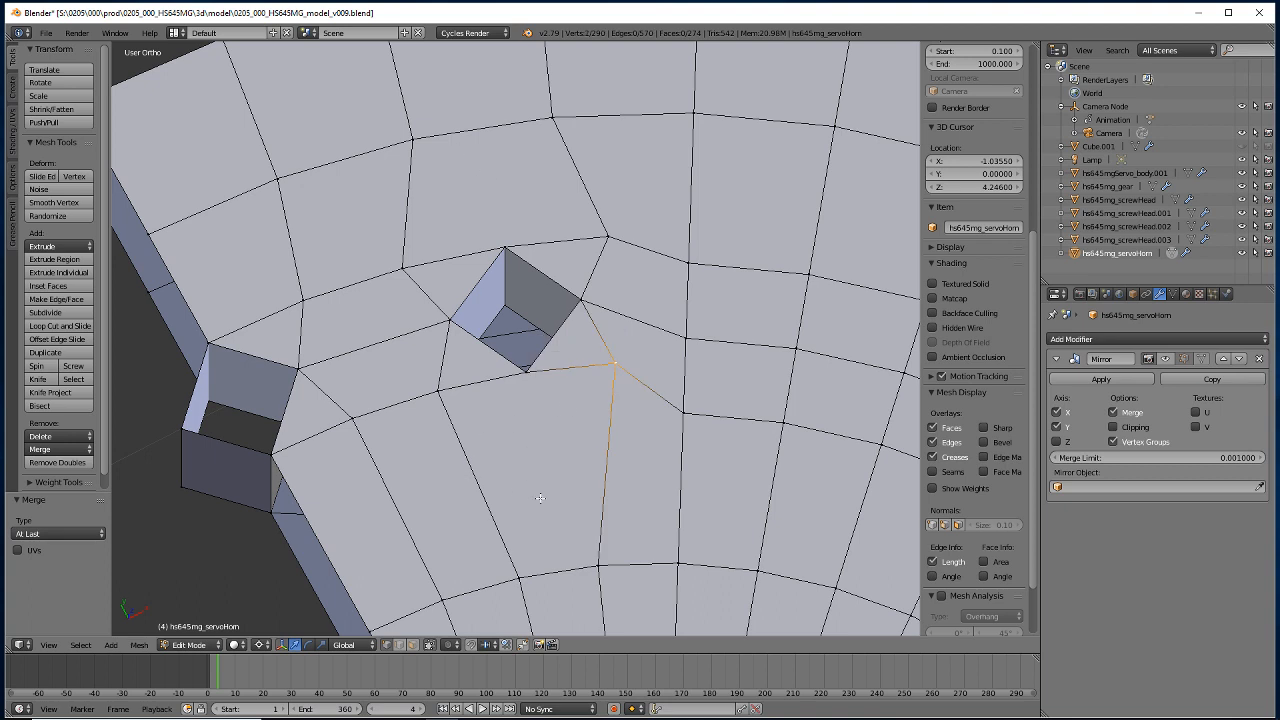
Extrude the two merged ring vertices and rotate the new vertices -6.27° about global Z.
{"action": "right_click", "coordinate": [609, 236], "text": "shift"}
{"action": "key", "text": "e"}
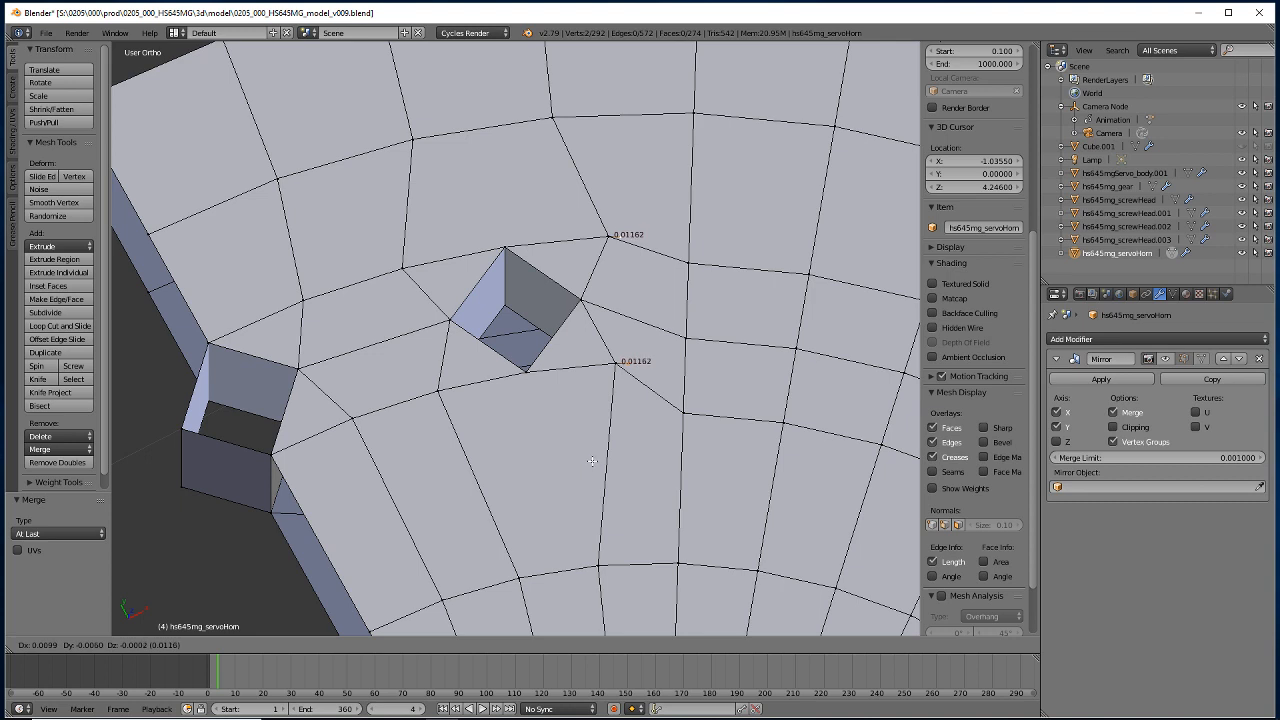
{"action": "right_click", "coordinate": [591, 461]}
{"action": "key", "text": "g"}
{"action": "key", "text": "z"}
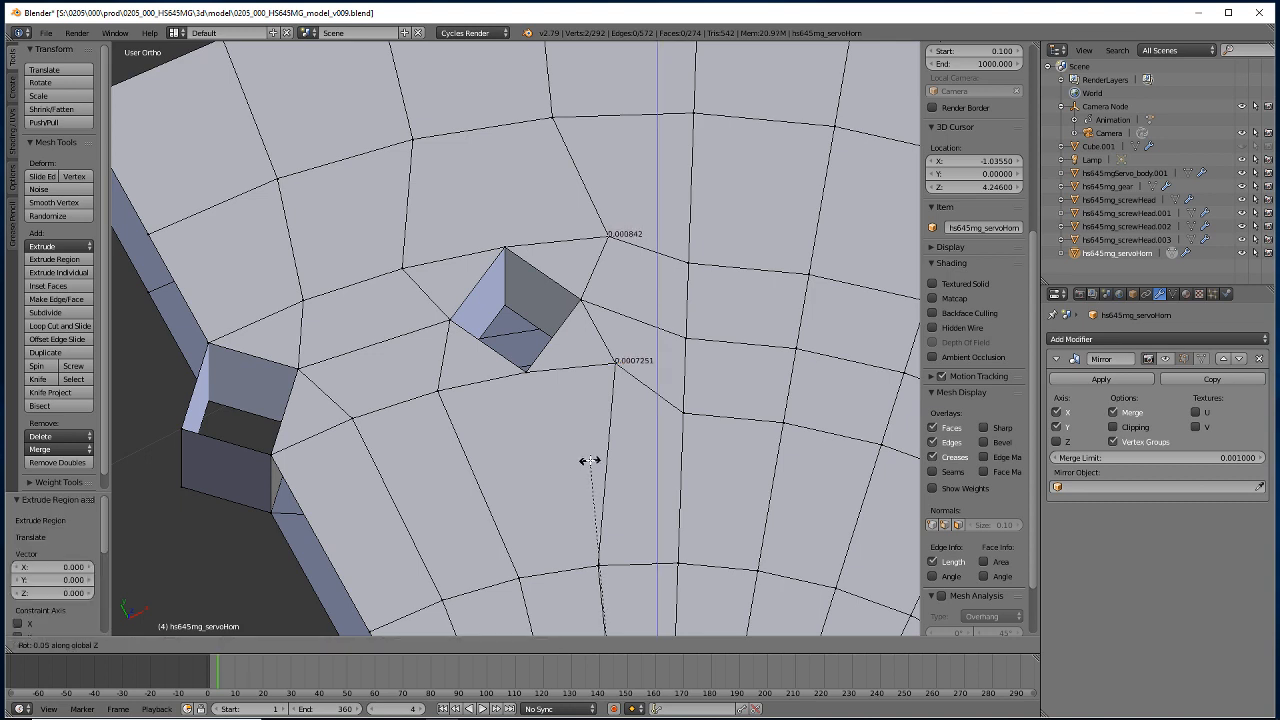
{"action": "type", "text": "-6"}
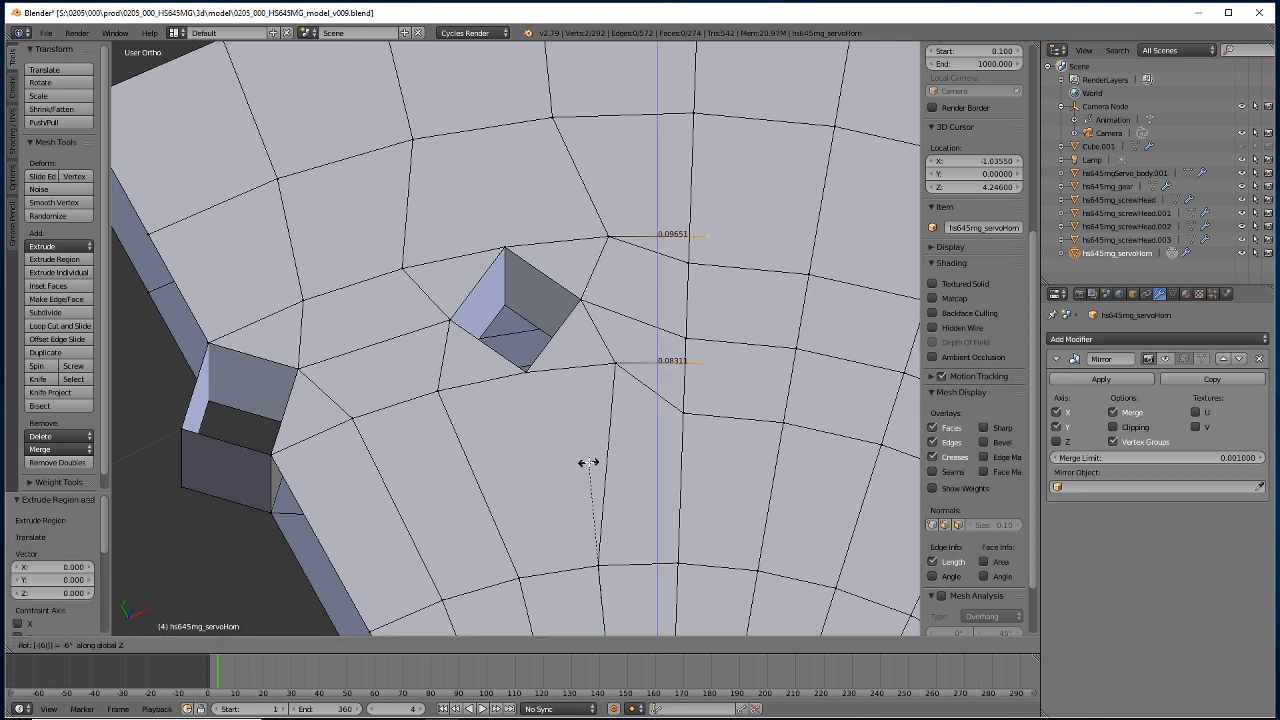
{"action": "type", "text": ".27"}
{"action": "key", "text": "Return"}
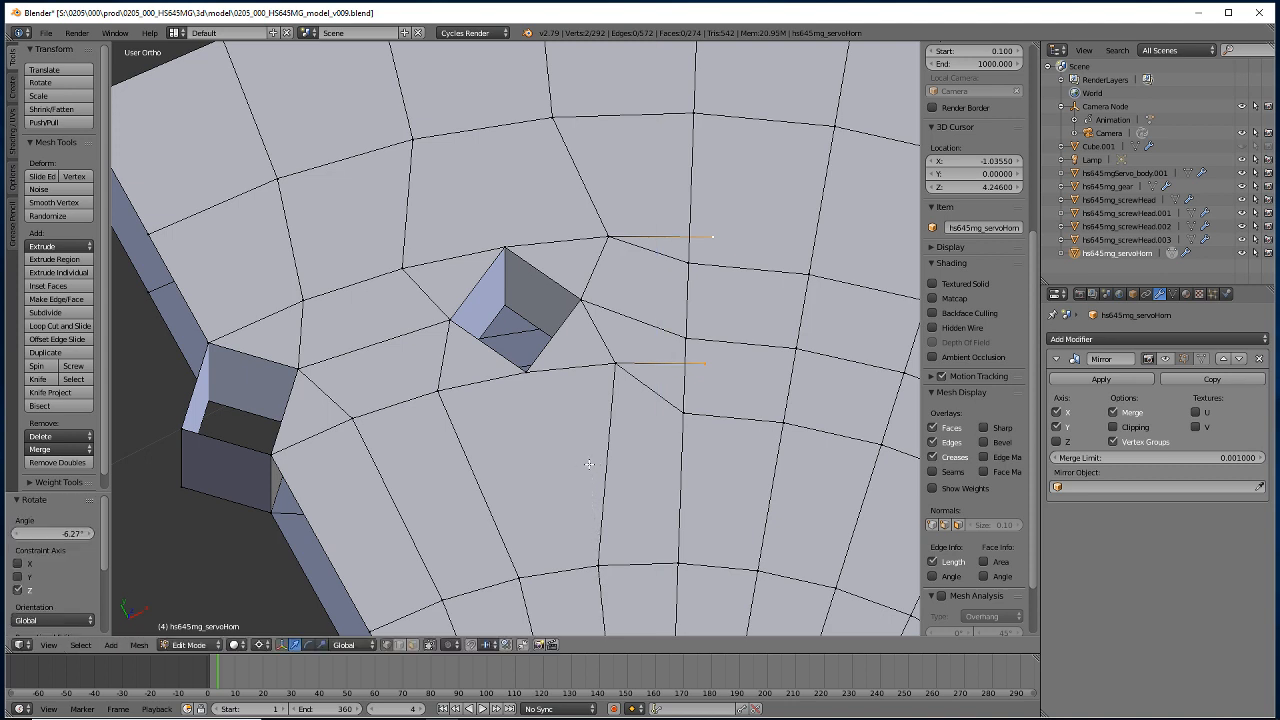
Snap the 3D cursor between the outer extruded vertex and its neighbouring ring vertex, and collapse both onto it with scale 0.
{"action": "right_click", "coordinate": [688, 263]}
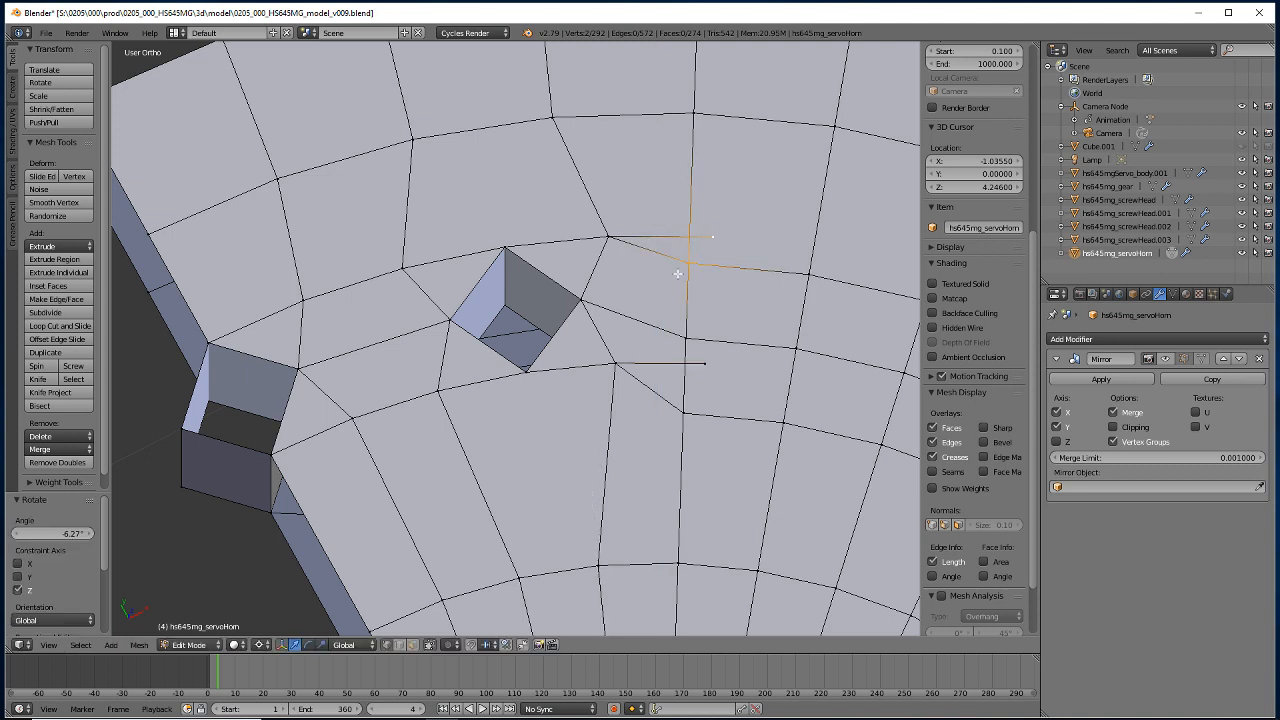
{"action": "key", "text": "shift+s"}
{"action": "left_click", "coordinate": [623, 277]}
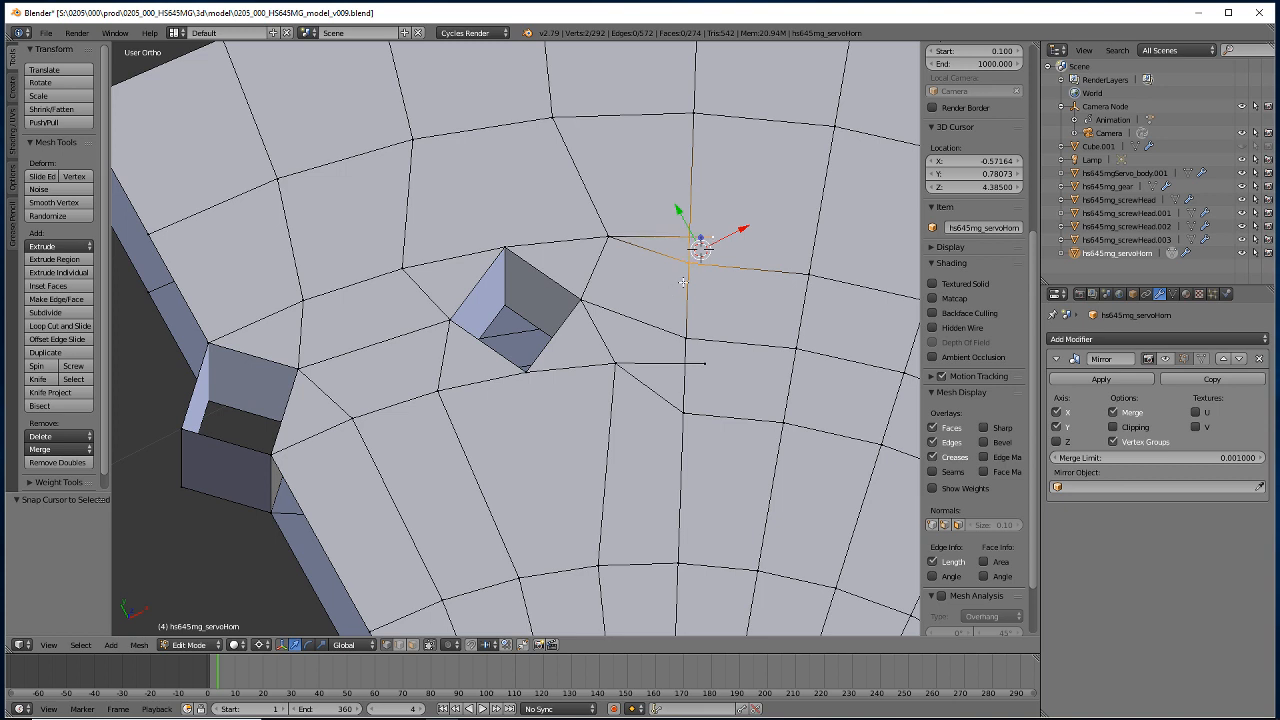
{"action": "key", "text": "alt+m"}
{"action": "key", "text": "s"}
{"action": "key", "text": "0"}
{"action": "key", "text": "Return"}
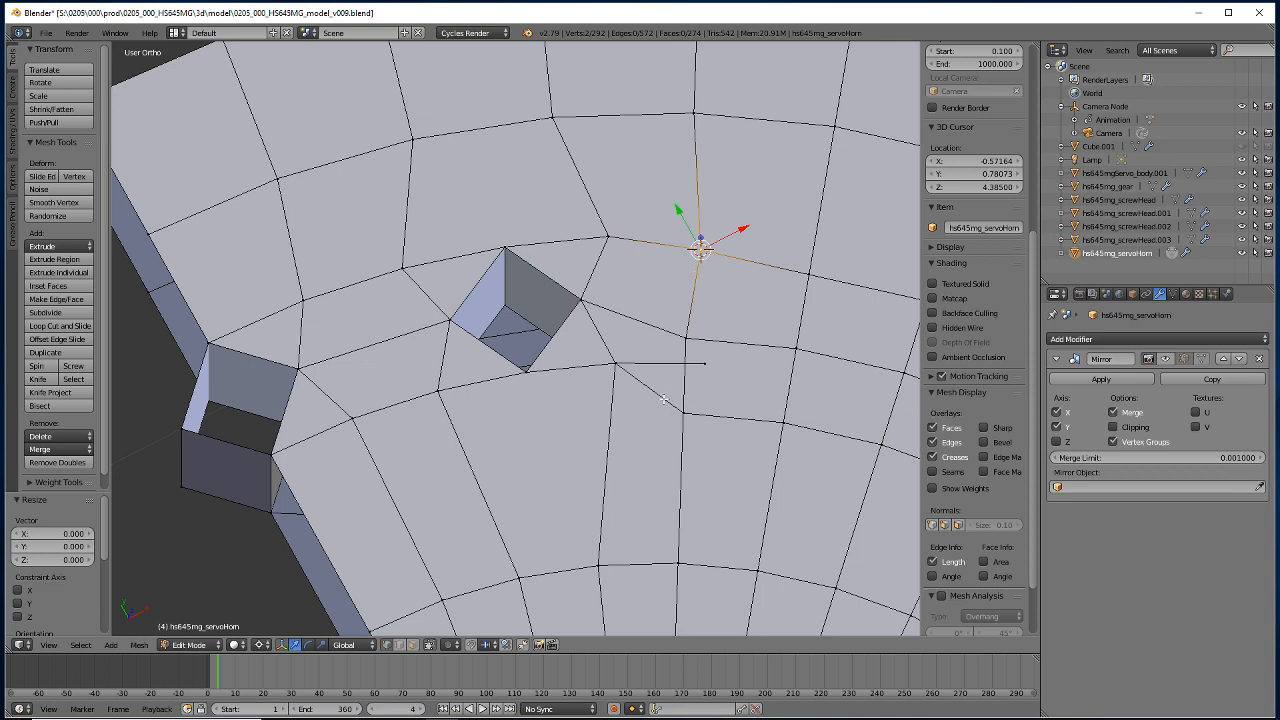
Snap the 3D cursor between the inner extruded vertex and its neighbouring ring vertex, and scale the pair to 0 there.
{"action": "right_click", "coordinate": [701, 361]}
{"action": "right_click", "coordinate": [679, 412], "text": "shift"}
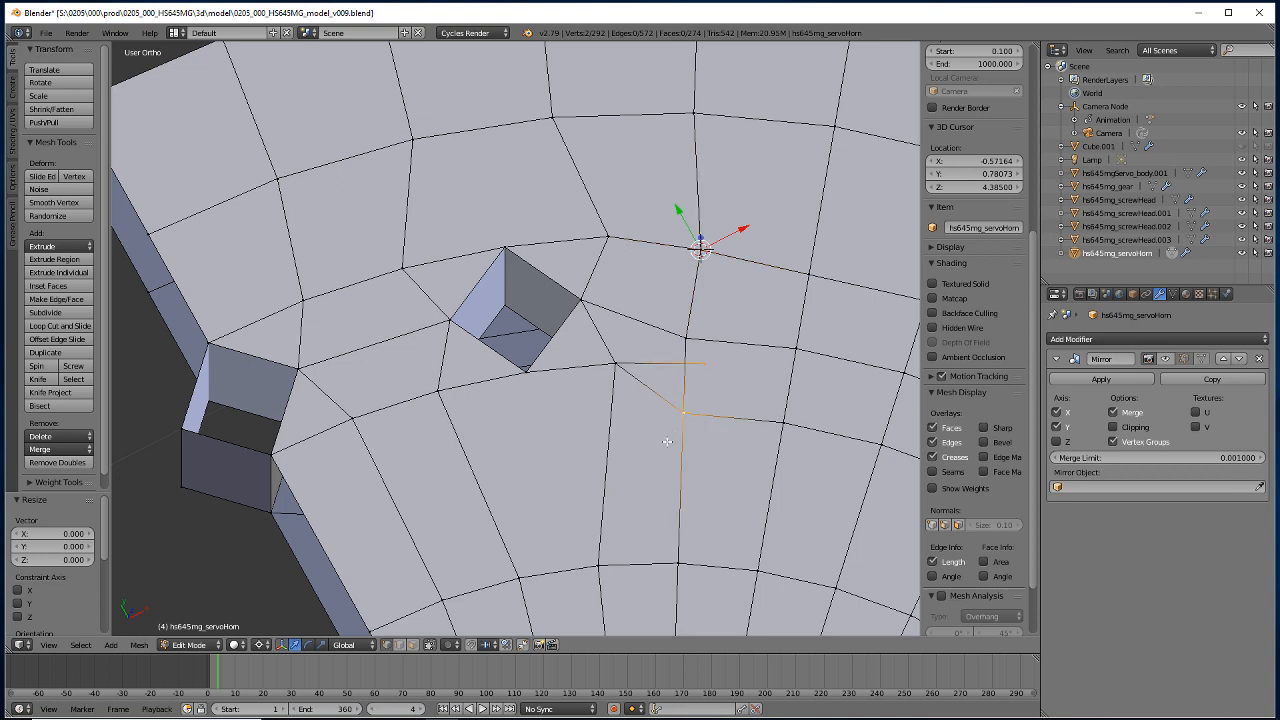
{"action": "key", "text": "shift+s"}
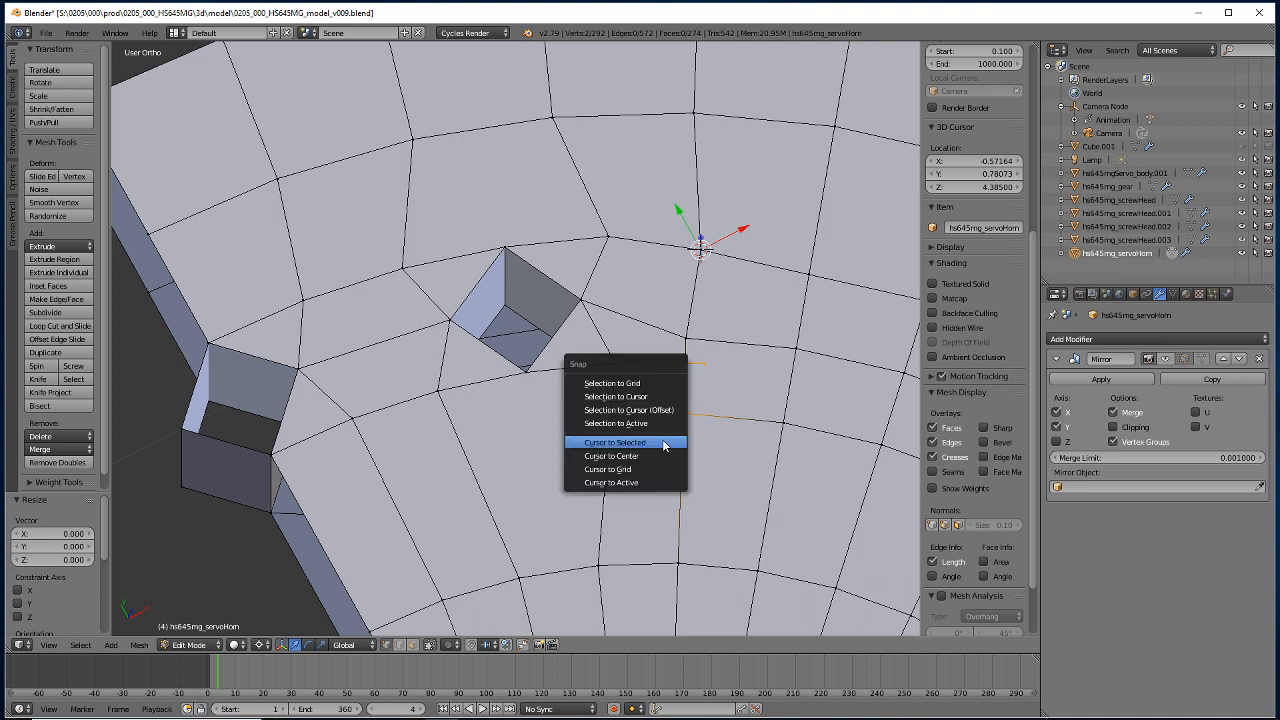
{"action": "left_click", "coordinate": [607, 445]}
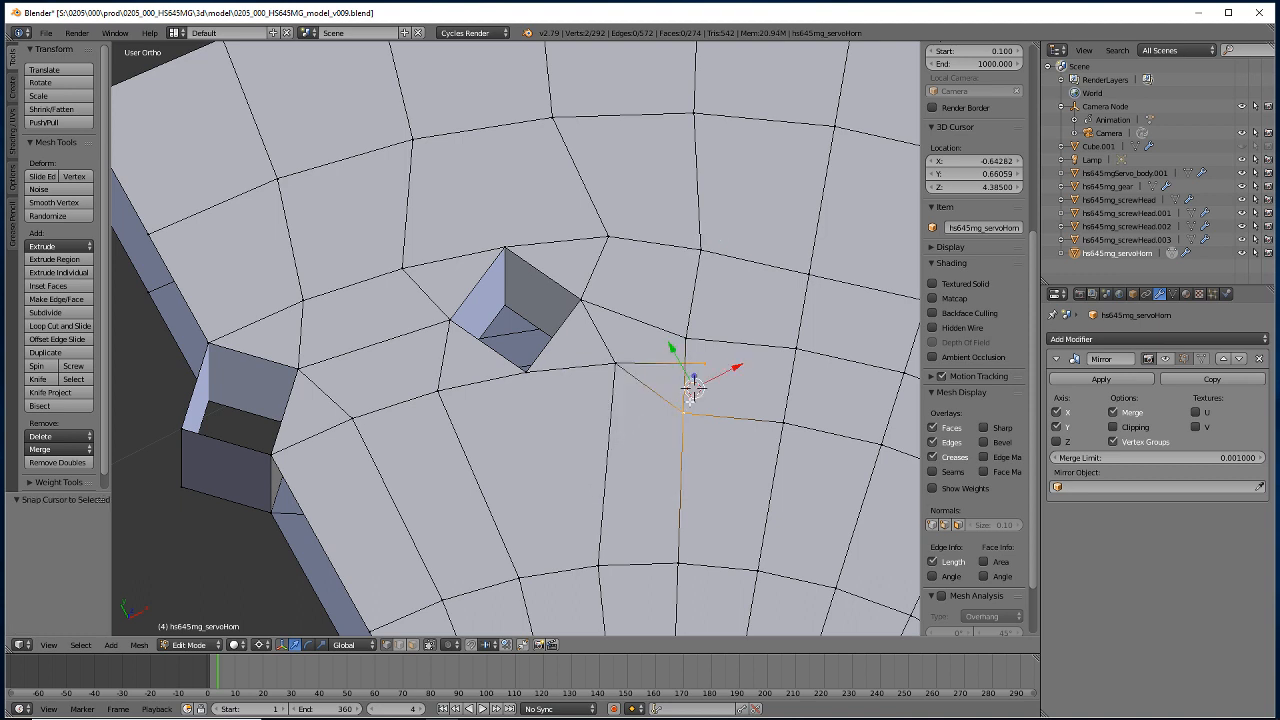
{"action": "key", "text": "s"}
{"action": "key", "text": "0"}
{"action": "key", "text": "Return"}
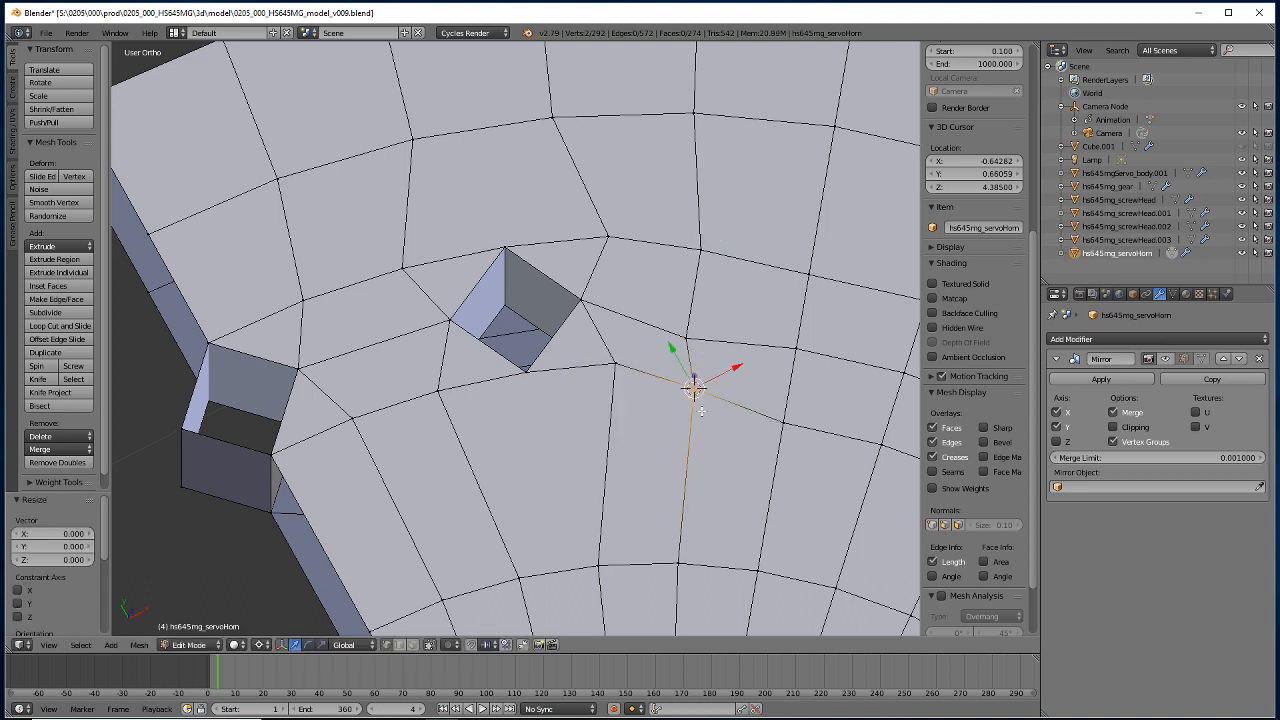
Try to extrude the diamond's right corner vertex and rotate it -6.27° about global Z around the current cursor.
{"action": "right_click", "coordinate": [579, 301]}
{"action": "key", "text": "e"}
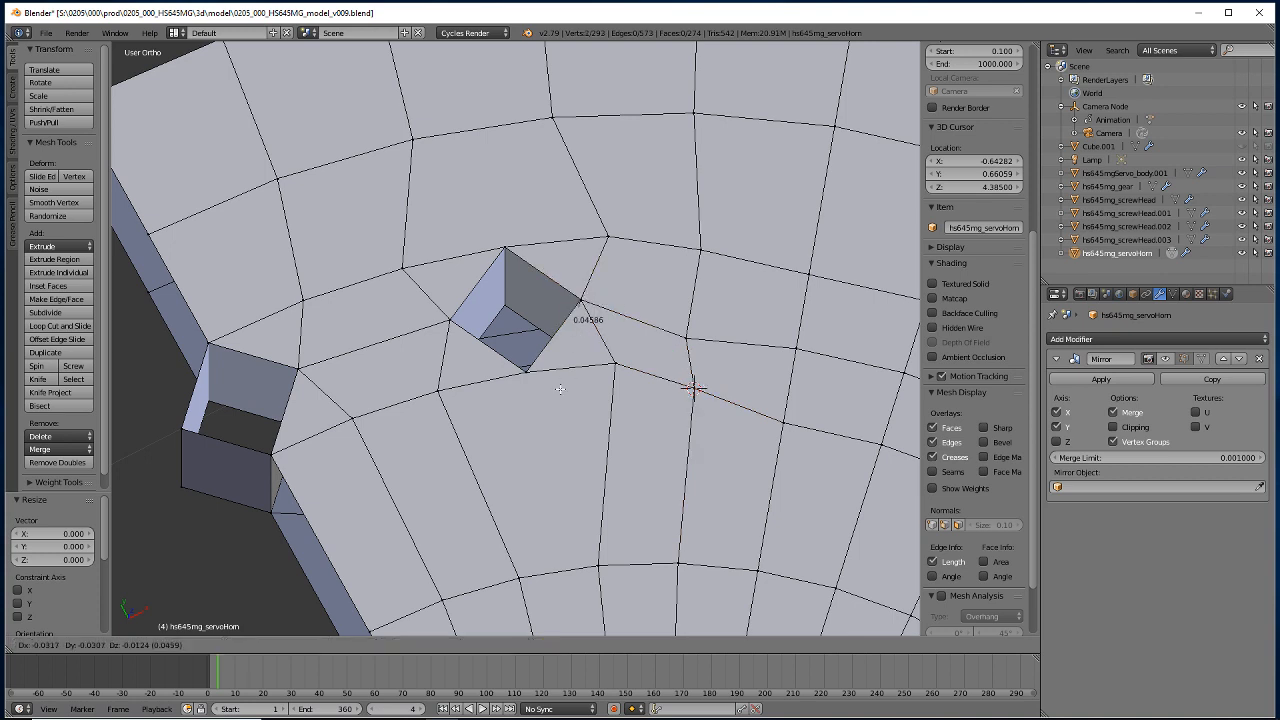
{"action": "right_click", "coordinate": [582, 317]}
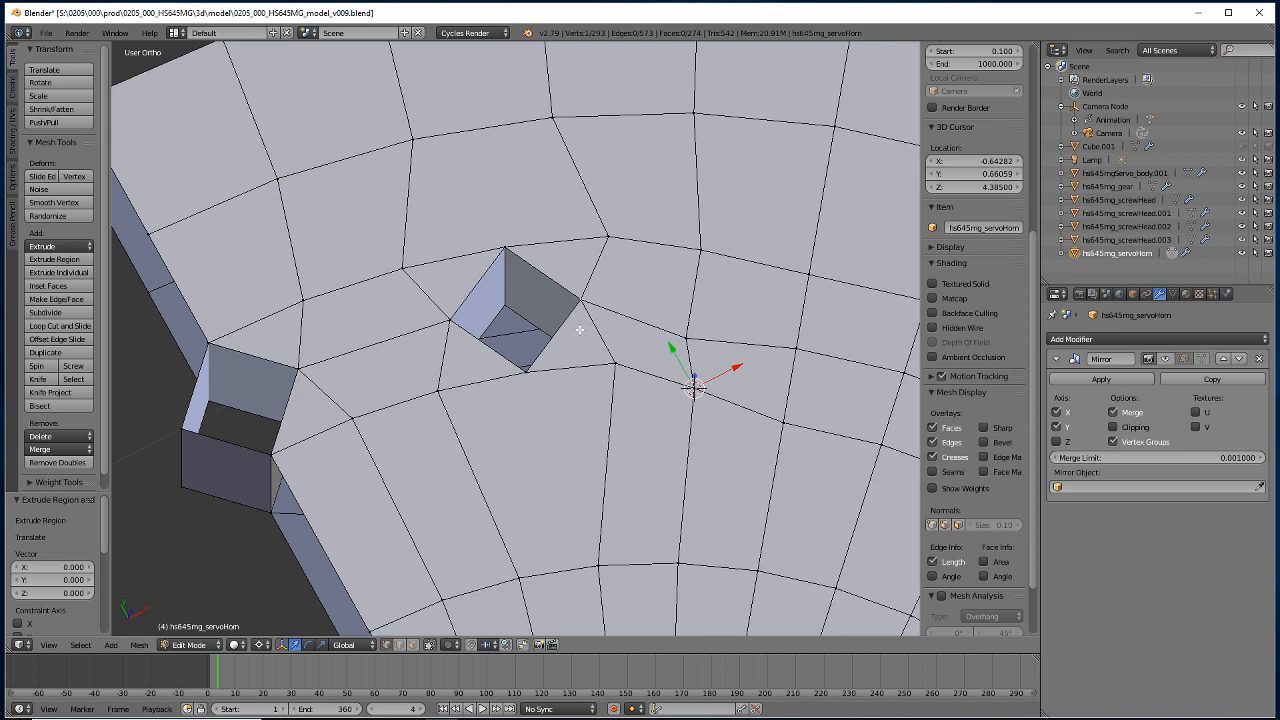
{"action": "key", "text": "r"}
{"action": "key", "text": "z"}
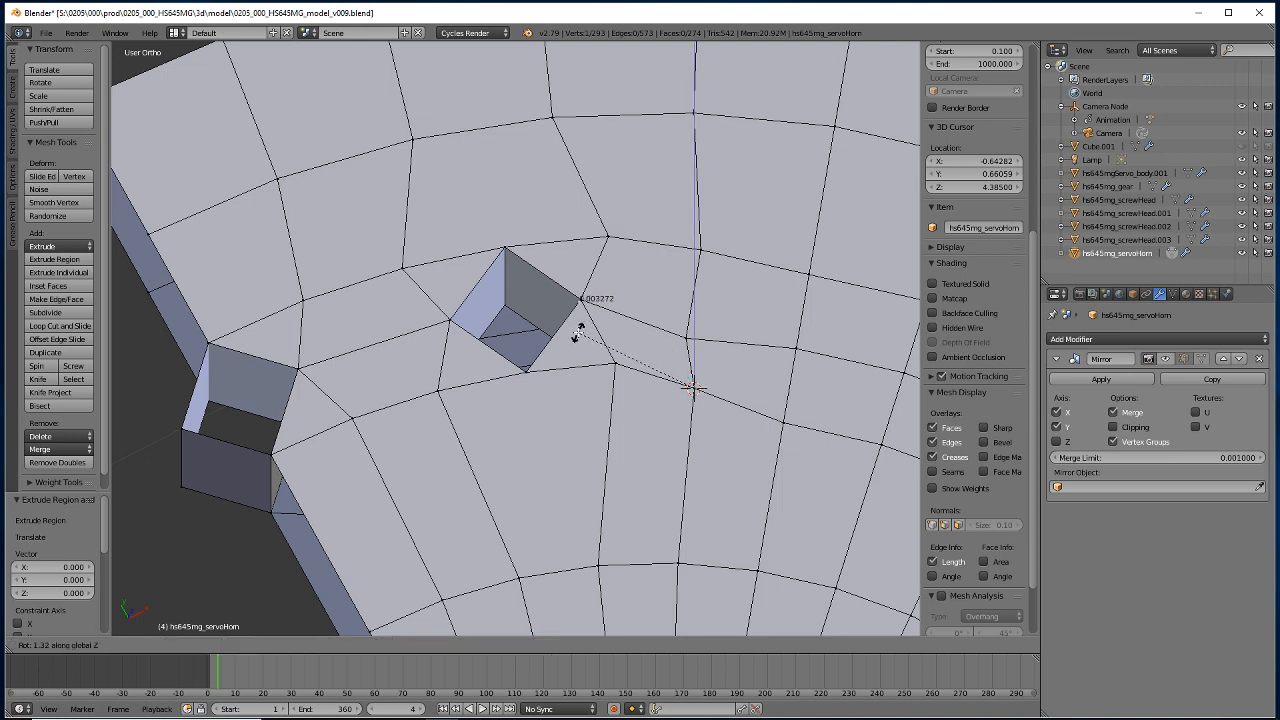
{"action": "type", "text": "-6.12"}
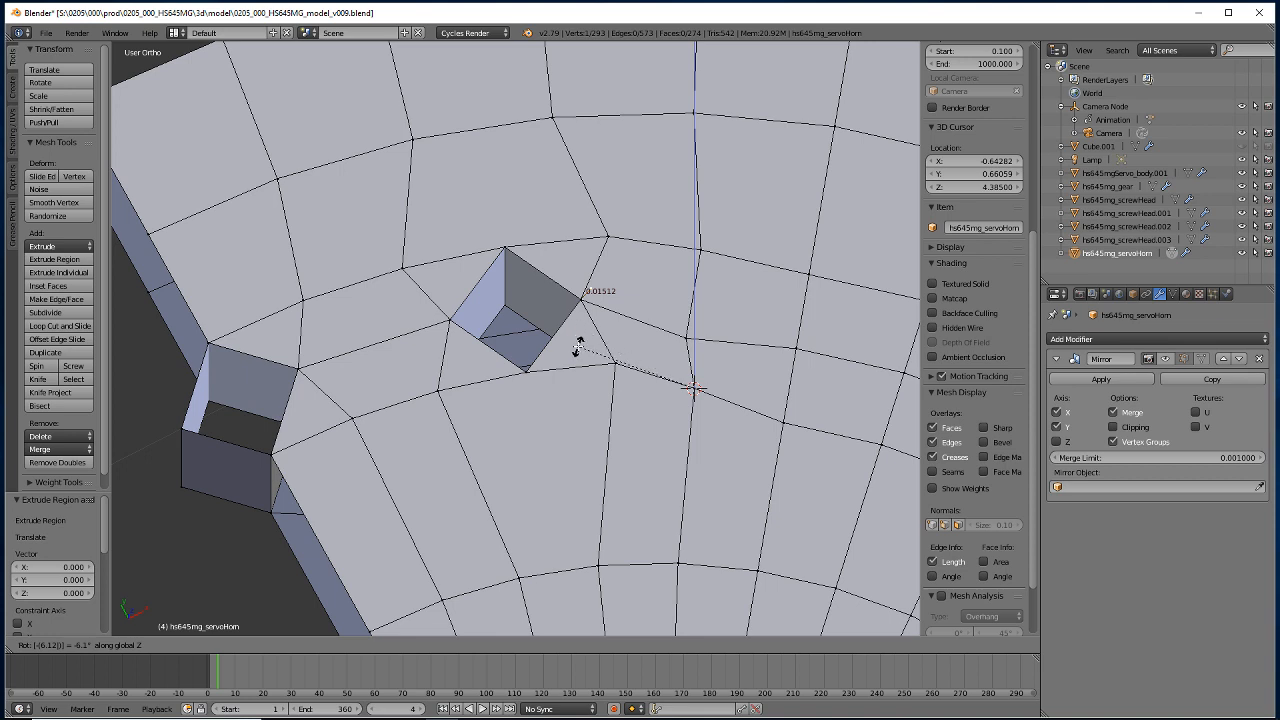
{"action": "key", "text": "BackSpace"}
{"action": "key", "text": "Return"}
{"action": "key", "text": "r"}
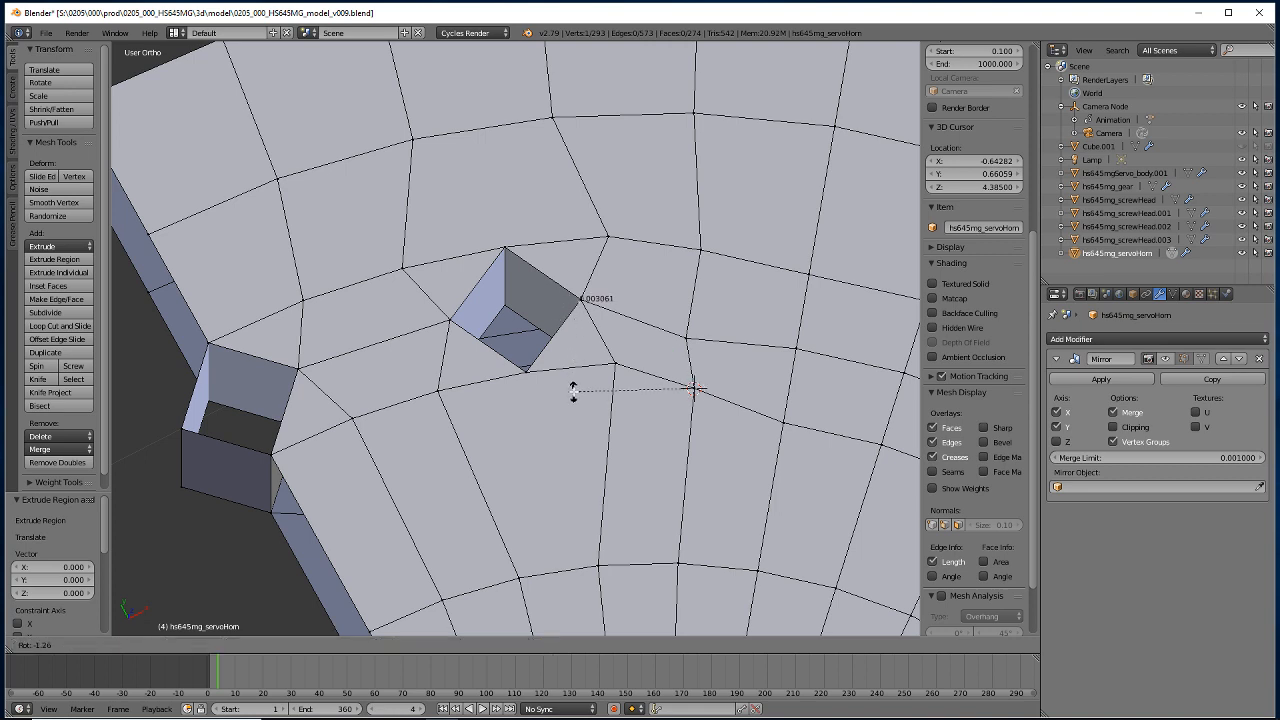
{"action": "type", "text": "z-6.27"}
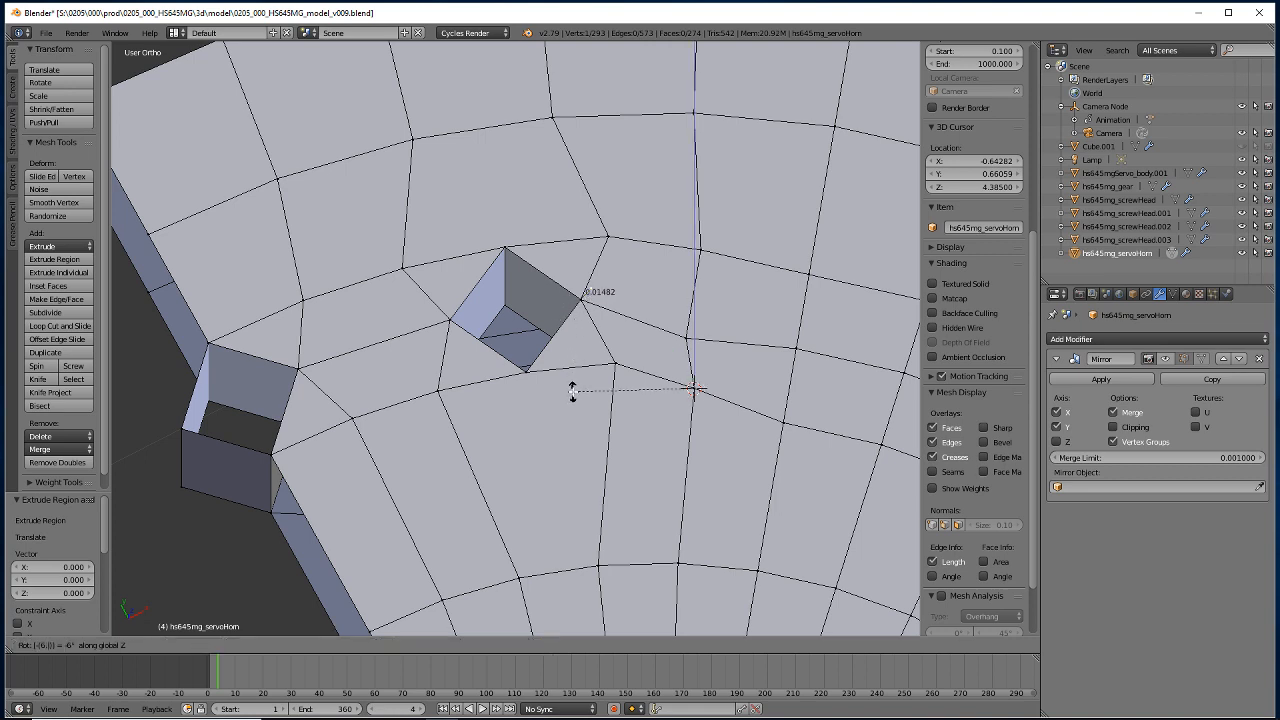
{"action": "key", "text": "Return"}
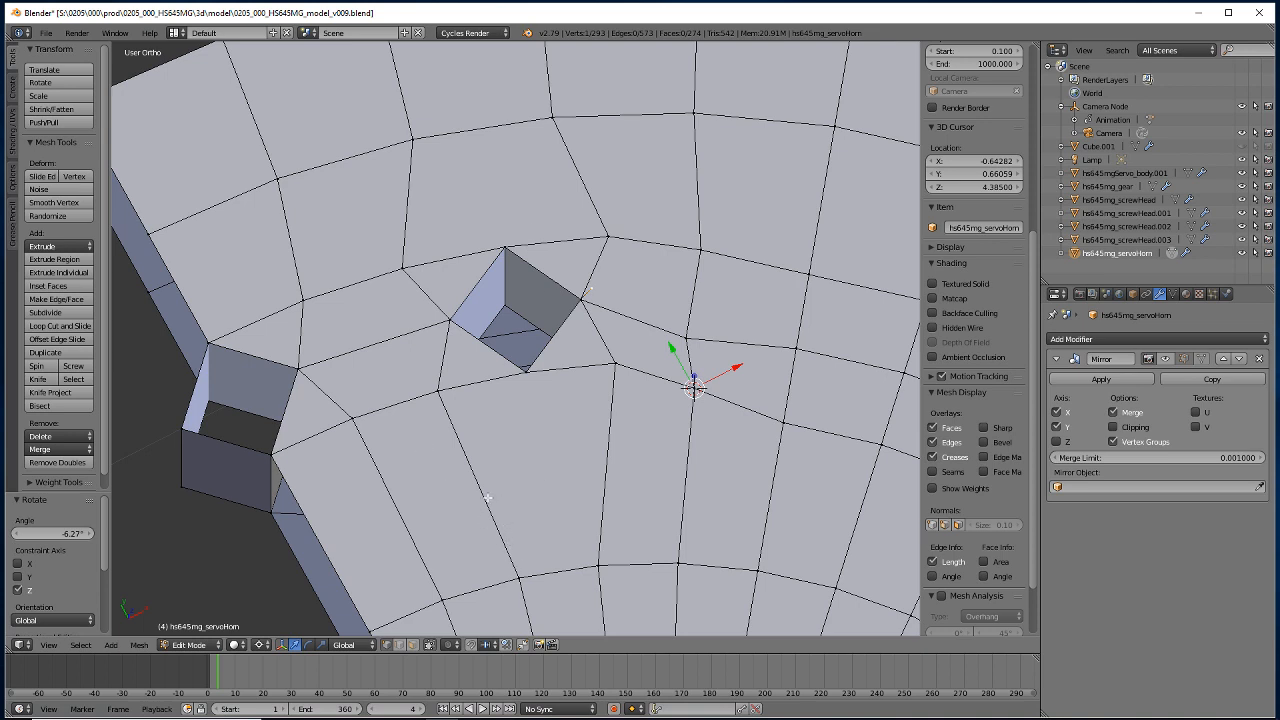
Snap the 3D cursor back to the servo horn's origin in Object Mode and return to Edit Mode.
{"action": "key", "text": "Tab"}
{"action": "key", "text": "shift+s"}
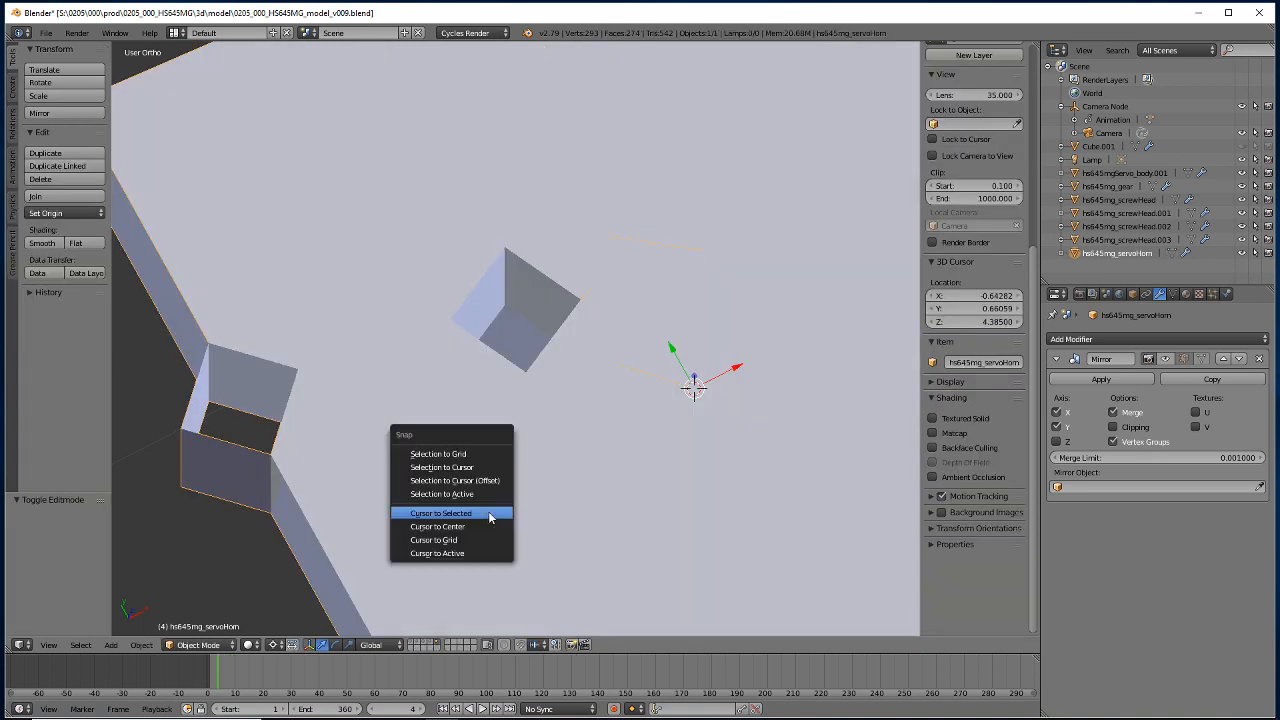
{"action": "left_click", "coordinate": [417, 514]}
{"action": "key", "text": "Tab"}
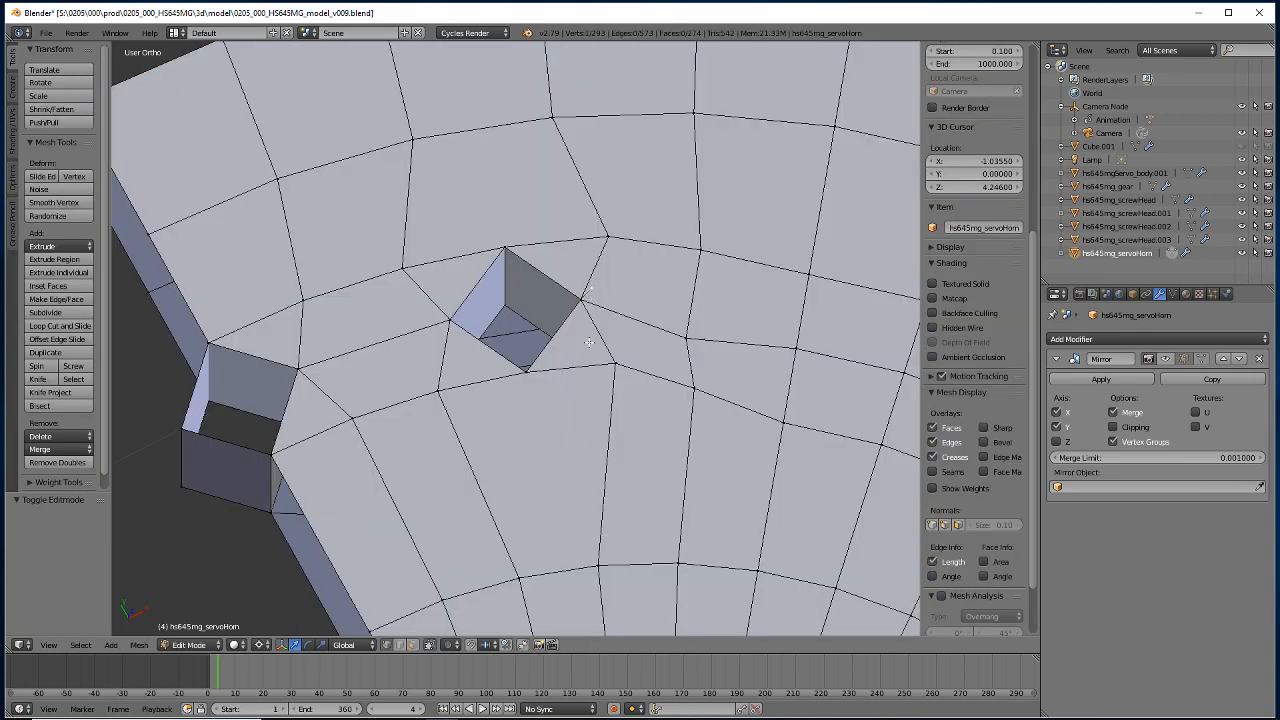
Delete the stray extruded vertex beside the diamond's right corner.
{"action": "right_click", "coordinate": [590, 298], "text": "shift"}
{"action": "key", "text": "x"}
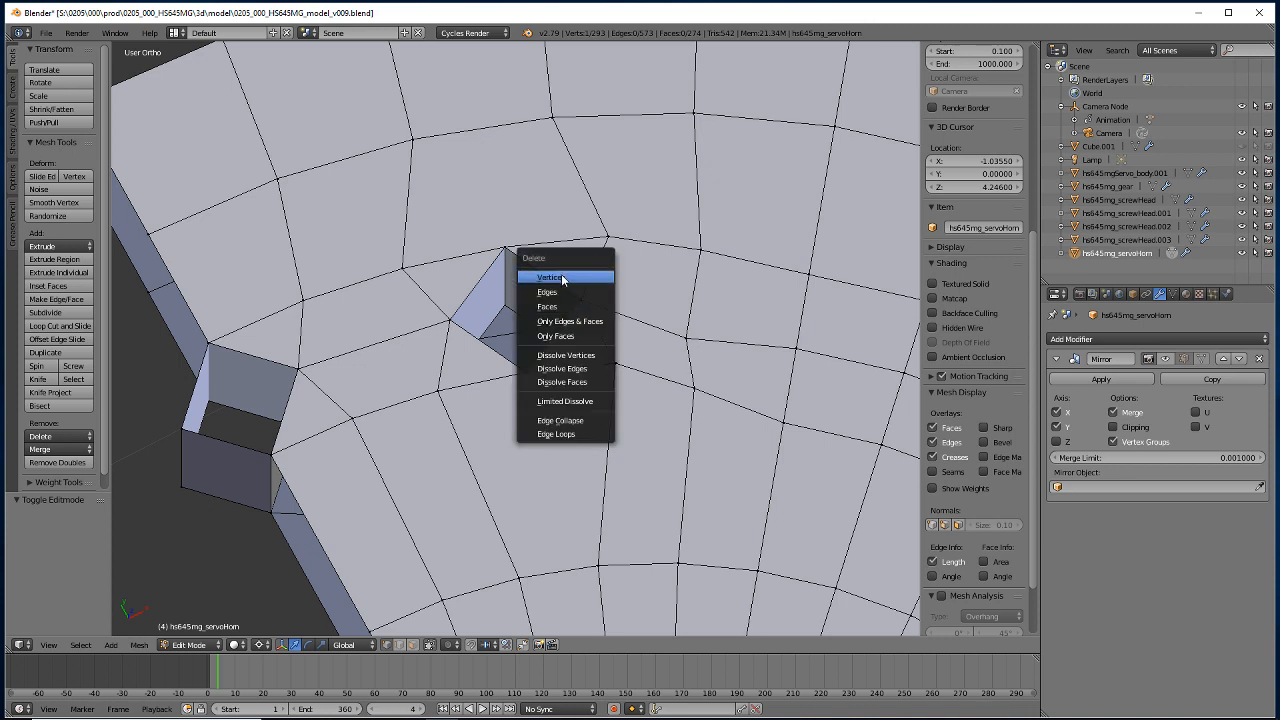
{"action": "left_click", "coordinate": [563, 275]}
Extrude the diamond's right corner vertex and rotate it -6.273° about global Z around the servo horn's origin.
{"action": "key", "text": "e"}
{"action": "right_click", "coordinate": [586, 312]}
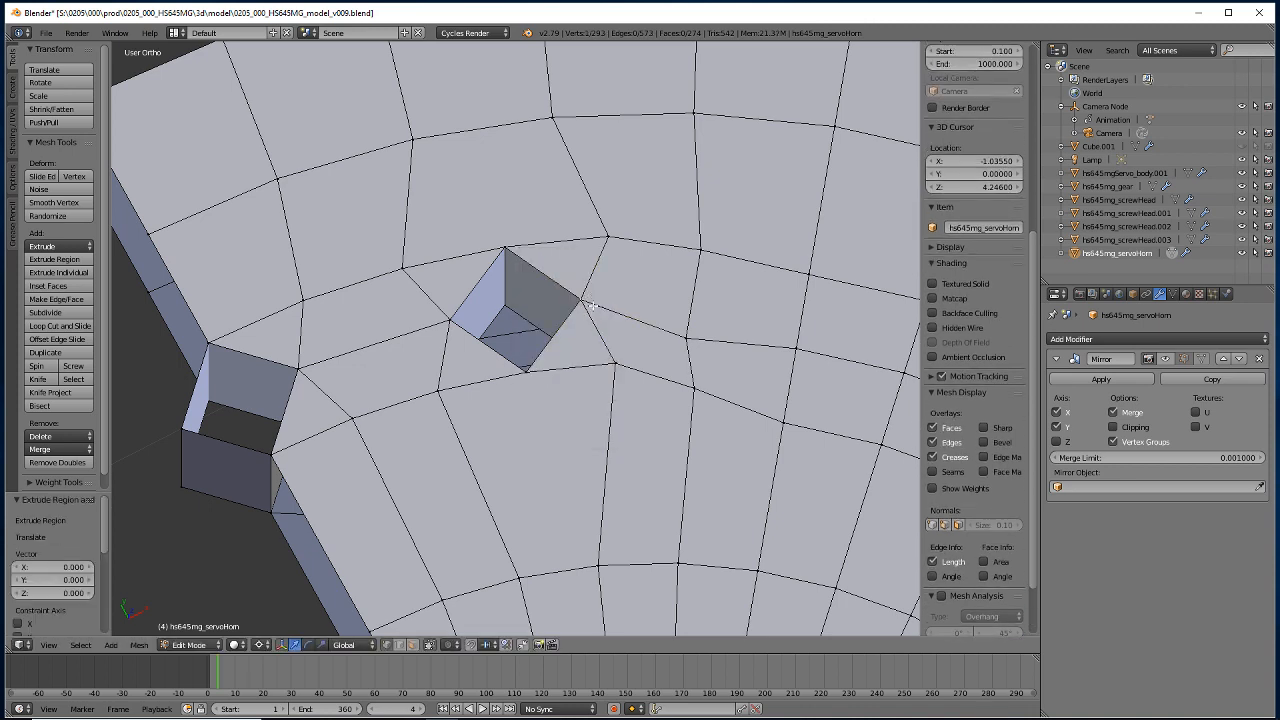
{"action": "key", "text": "r"}
{"action": "key", "text": "z"}
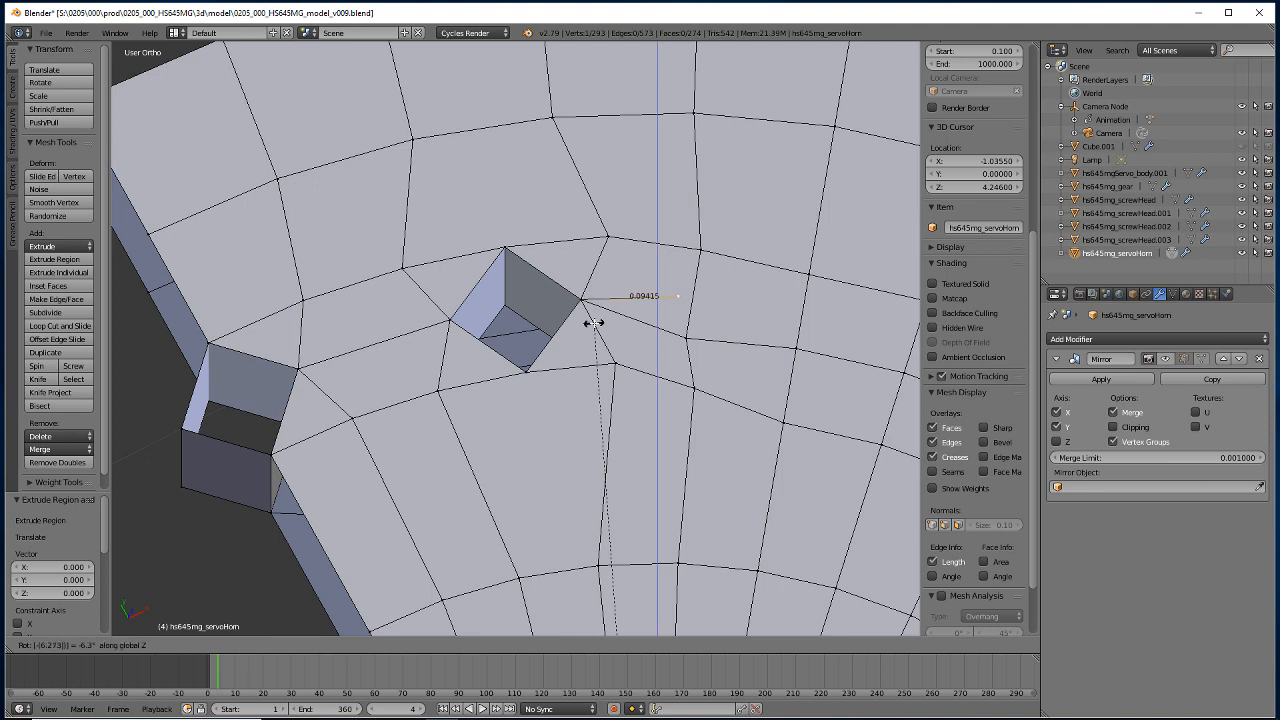
{"action": "left_click", "coordinate": [594, 322]}
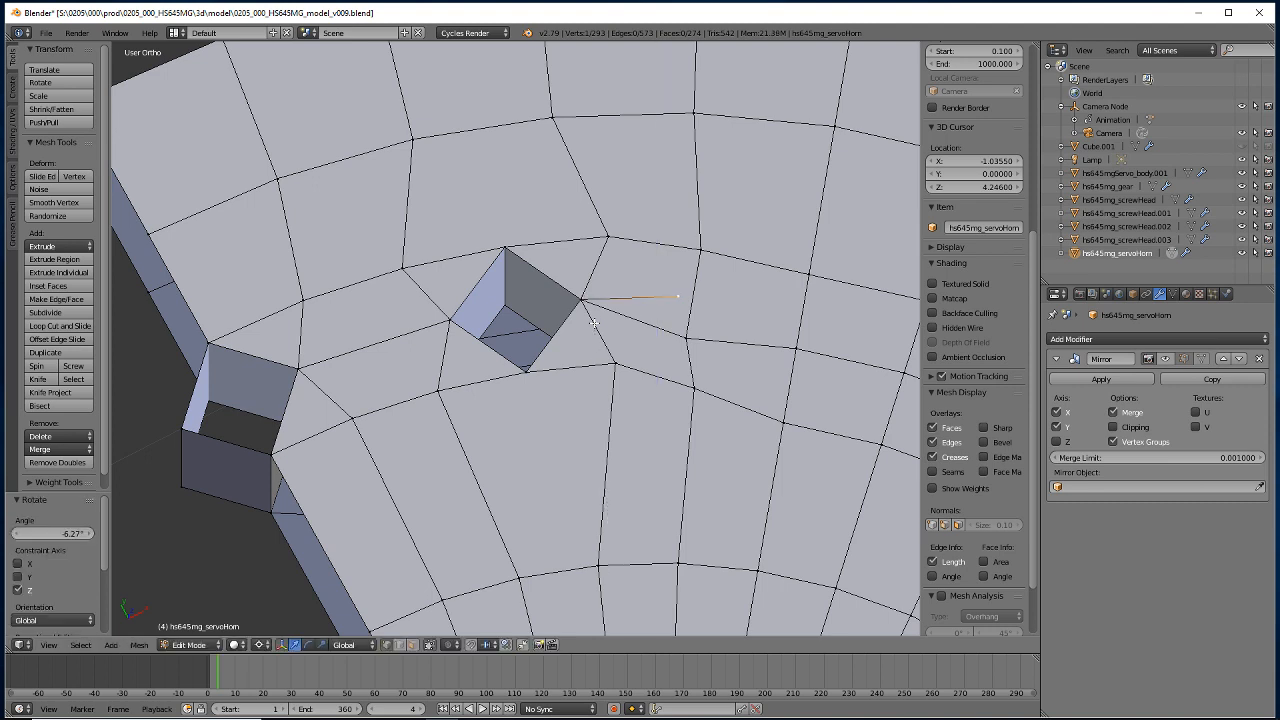
Snap the 3D cursor between the new extruded vertex and the adjacent middle ring vertex, and collapse both there with scale 0.
{"action": "left_click", "coordinate": [686, 336], "text": "shift"}
{"action": "key", "text": "shift+s"}
{"action": "left_click", "coordinate": [658, 320]}
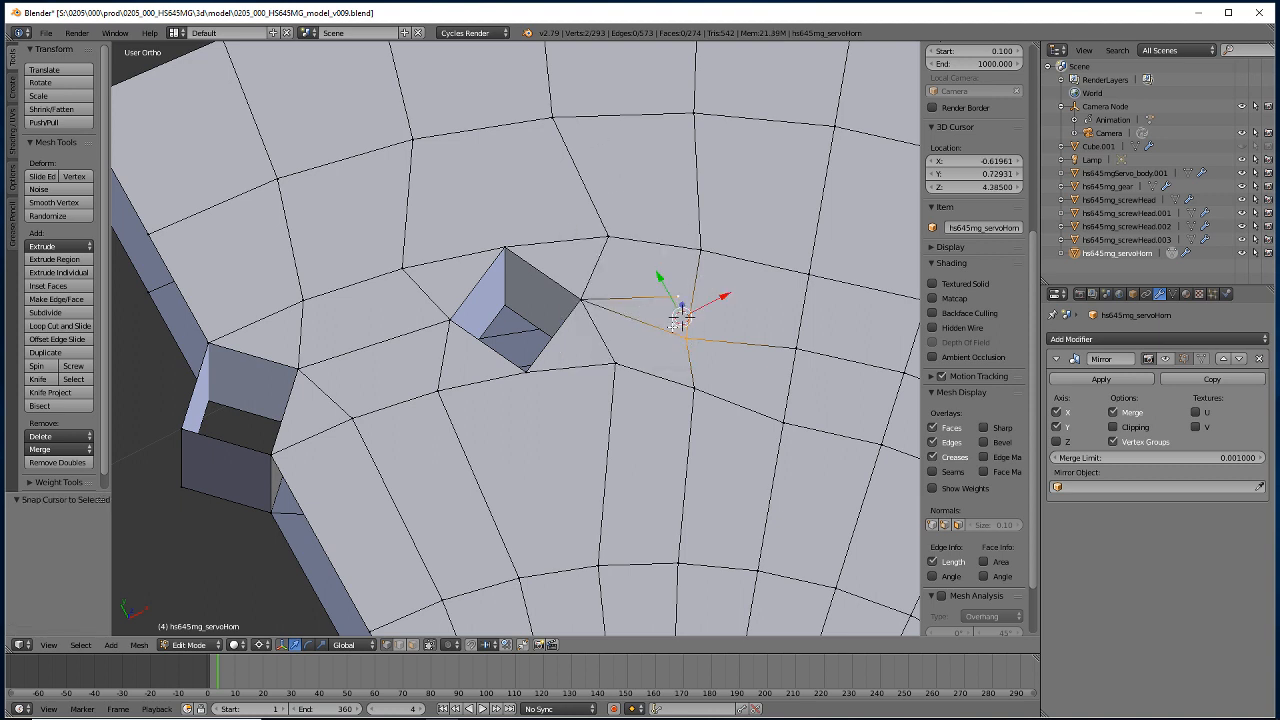
{"action": "key", "text": "s"}
{"action": "key", "text": "0"}
{"action": "key", "text": "Return"}
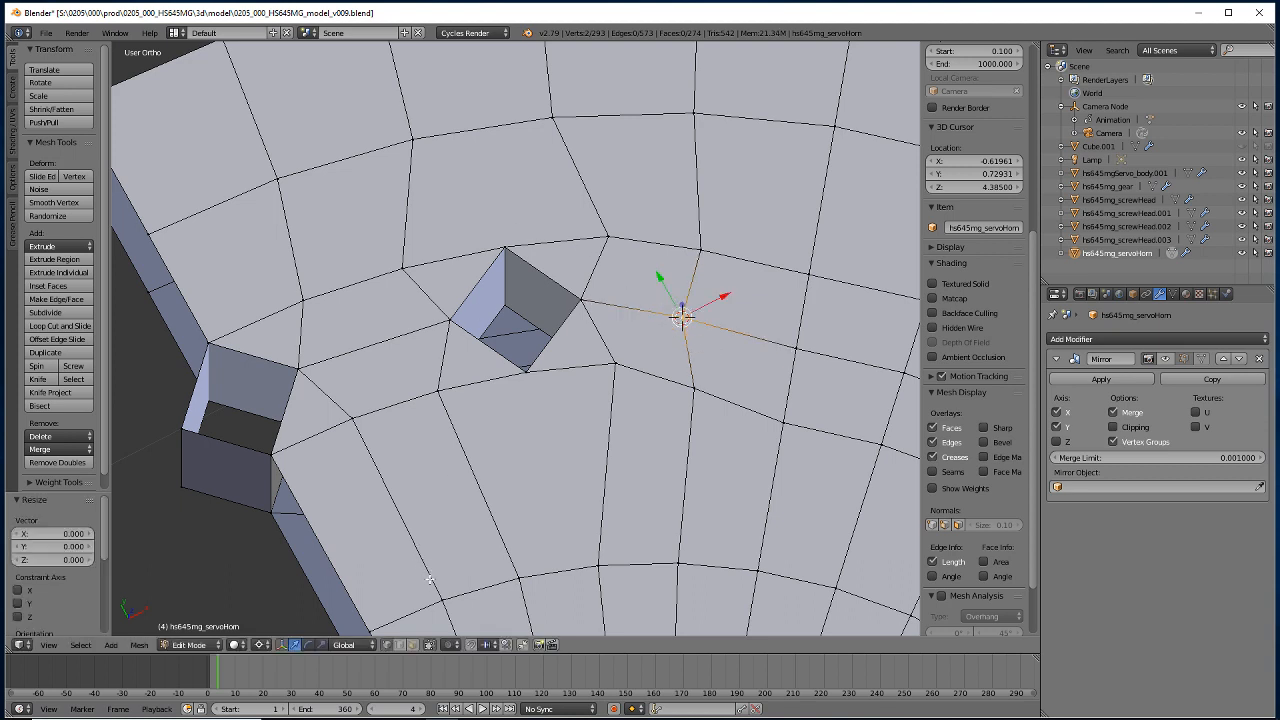
Snap the 3D cursor midway between the reshaped outer and inner ring vertices and scale the overlapping middle vertices to 0 there.
{"action": "right_click", "coordinate": [692, 390]}
{"action": "right_click", "coordinate": [699, 252], "text": "shift"}
{"action": "key", "text": "shift+s"}
{"action": "left_click", "coordinate": [705, 300]}
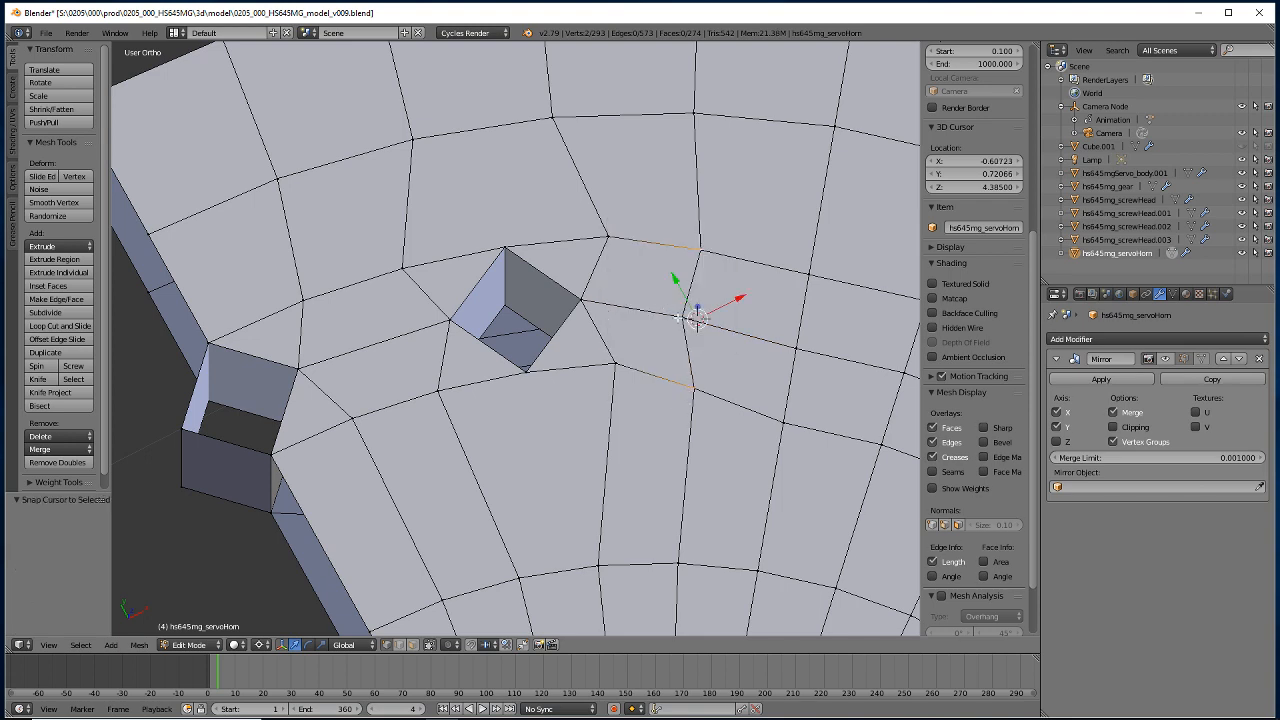
{"action": "key", "text": "s"}
{"action": "key", "text": "0"}
{"action": "key", "text": "Return"}
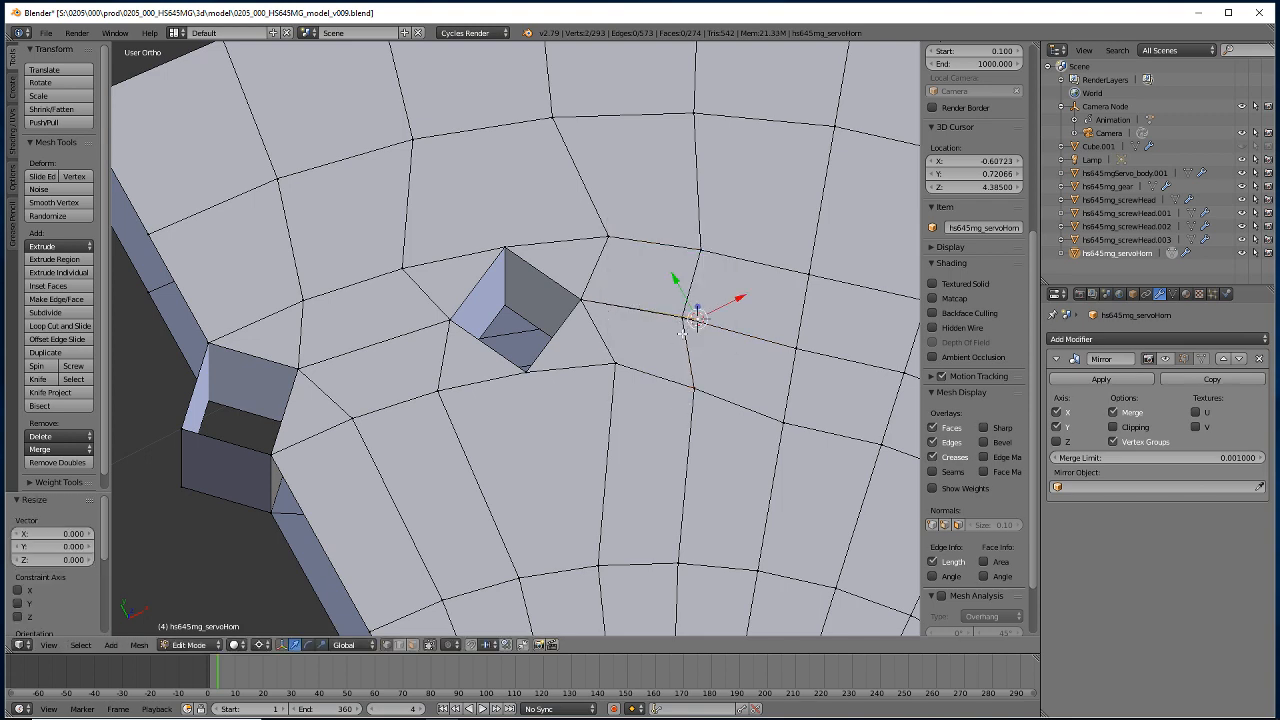
Move the vertex beside the 3D cursor exactly onto it by scaling the vertex to 0.
{"action": "right_click", "coordinate": [682, 319]}
{"action": "key", "text": "s"}
{"action": "key", "text": "0"}
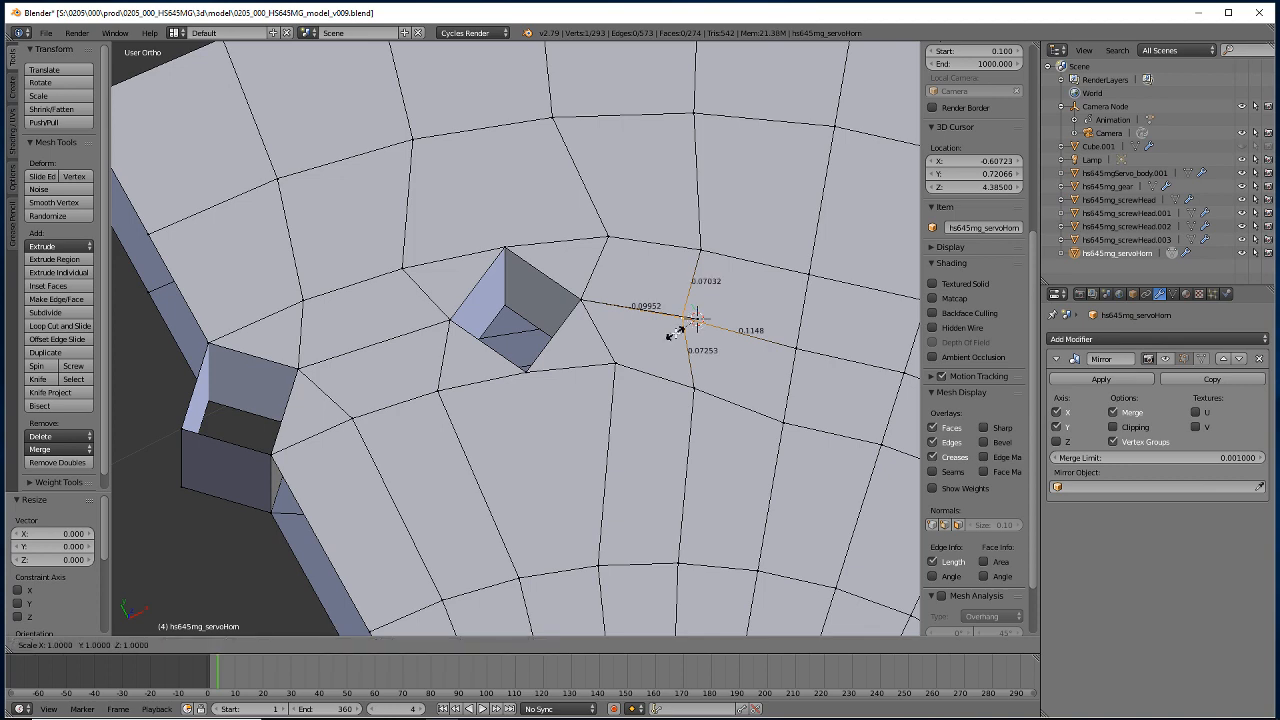
{"action": "key", "text": "Return"}
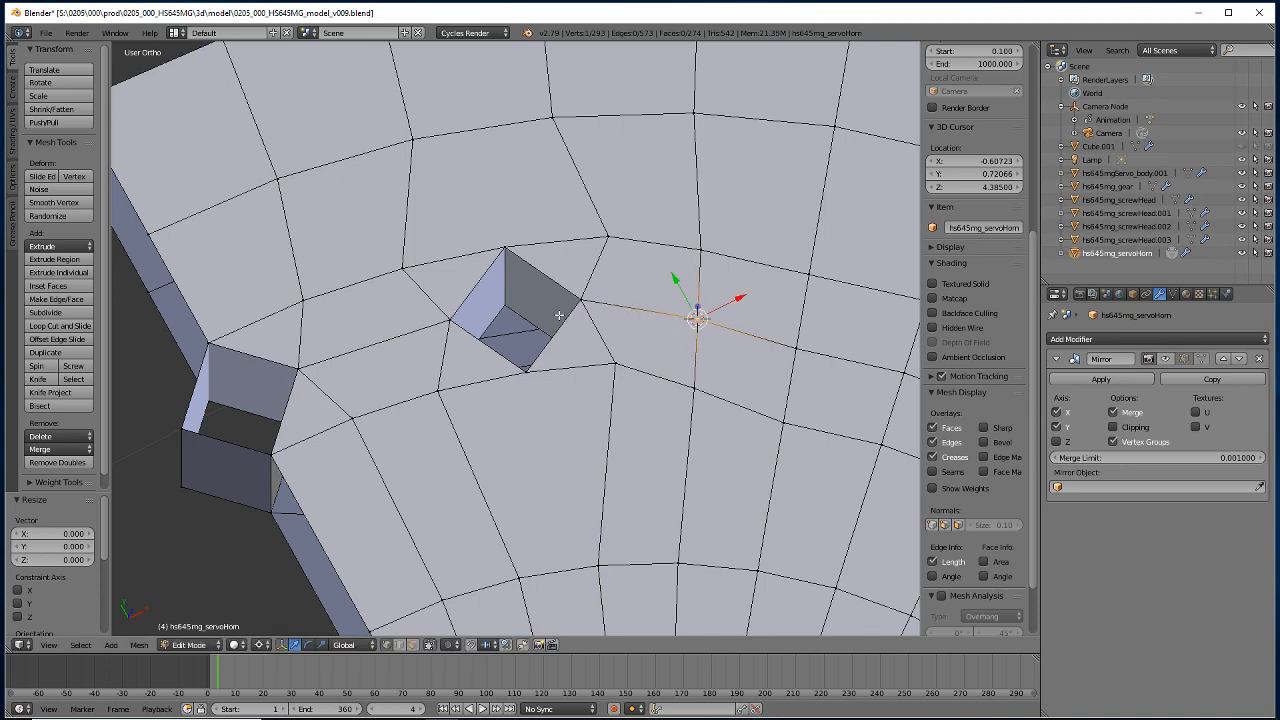
Examine the servo horn mesh around the two square holes from above and below.
{"action": "scroll", "coordinate": [514, 384], "scroll_direction": "down", "scroll_amount": 3}
{"action": "scroll", "coordinate": [520, 384], "scroll_direction": "up", "scroll_amount": 2}
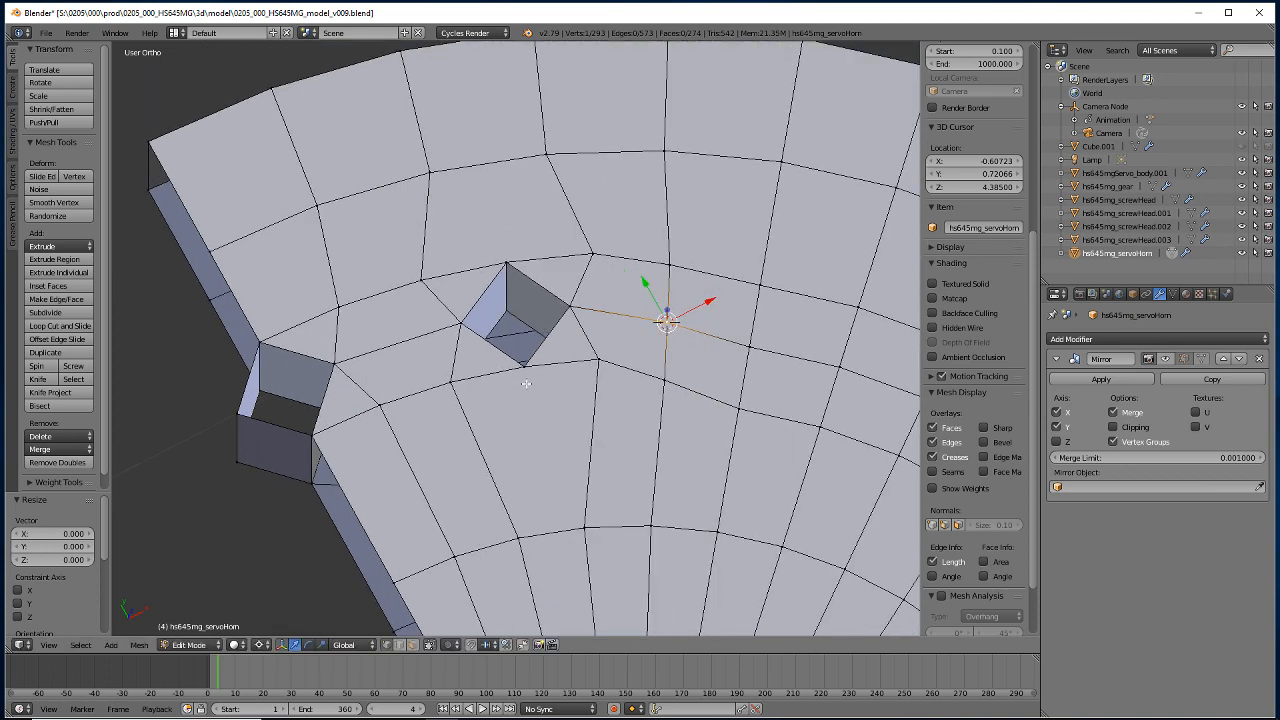
{"action": "scroll", "coordinate": [535, 388], "scroll_direction": "down", "scroll_amount": 2}
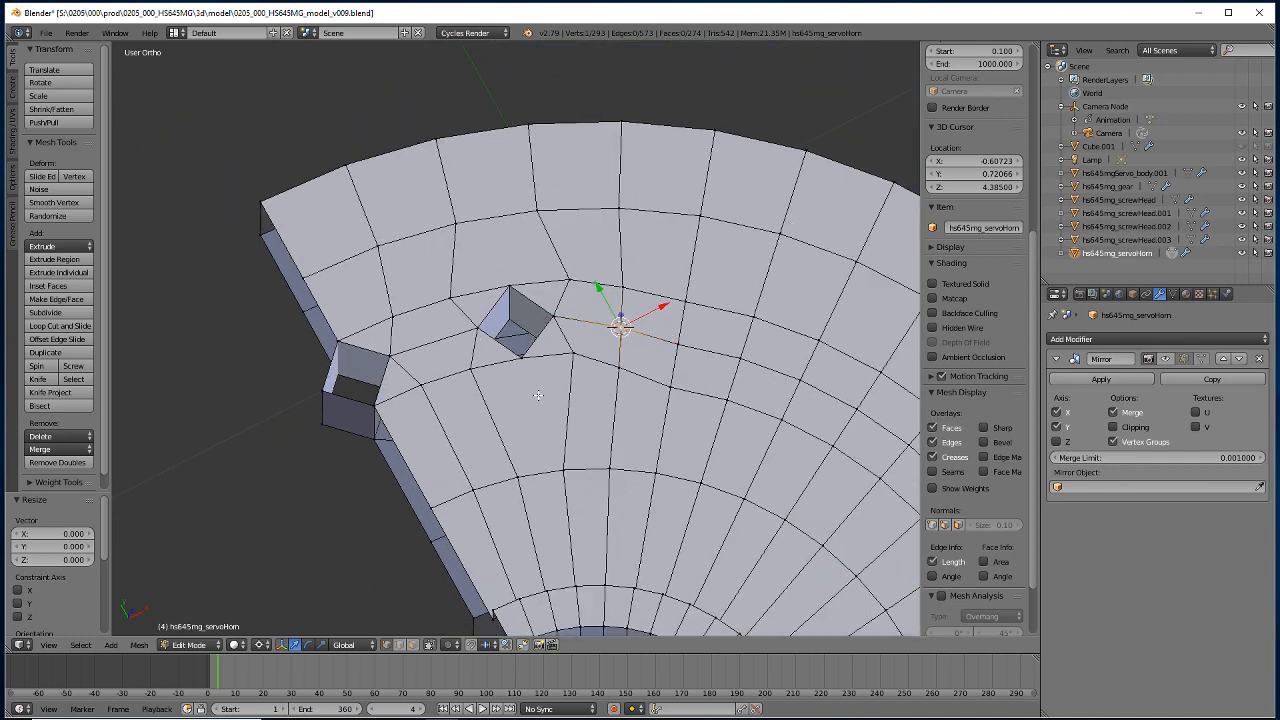
{"action": "scroll", "coordinate": [538, 395], "scroll_direction": "up", "scroll_amount": 2}
{"action": "scroll", "coordinate": [539, 394], "scroll_direction": "down", "scroll_amount": 2}
{"action": "scroll", "coordinate": [465, 460], "scroll_direction": "down", "scroll_amount": 4}
{"action": "scroll", "coordinate": [452, 474], "scroll_direction": "up", "scroll_amount": 5}
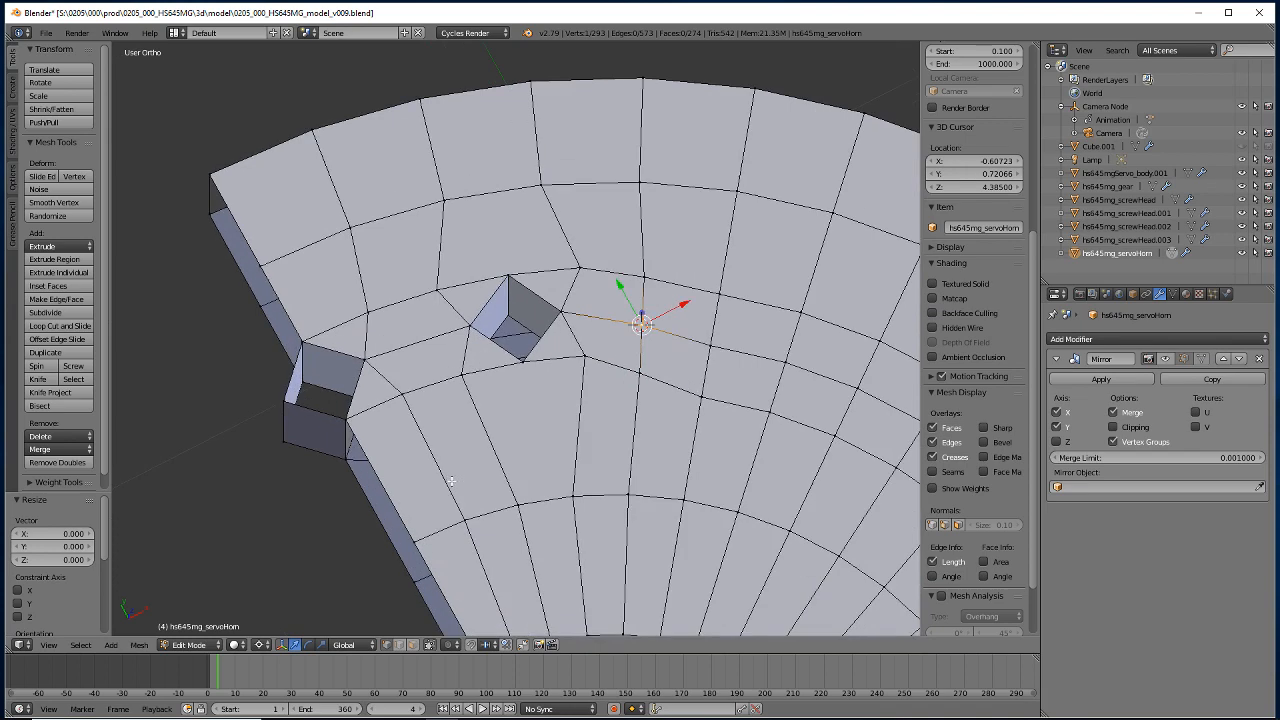
{"action": "scroll", "coordinate": [452, 480], "scroll_direction": "down", "scroll_amount": 3}
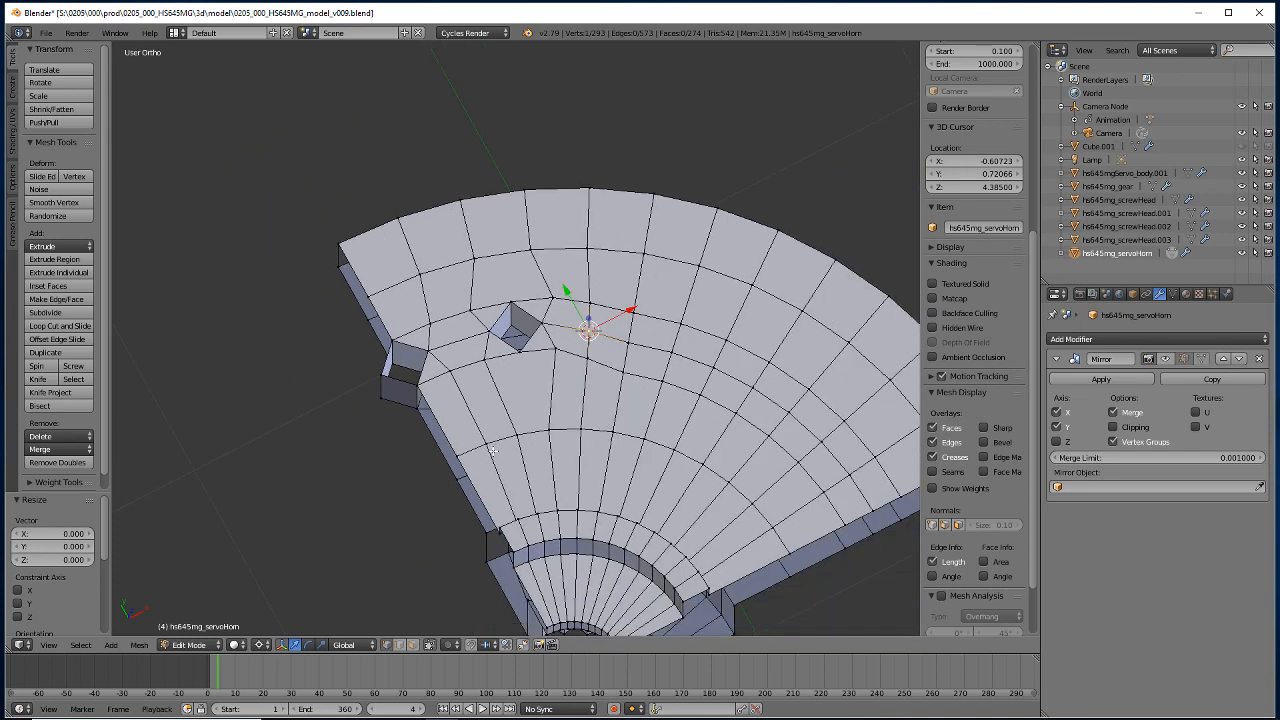
{"action": "scroll", "coordinate": [492, 451], "scroll_direction": "up", "scroll_amount": 4}
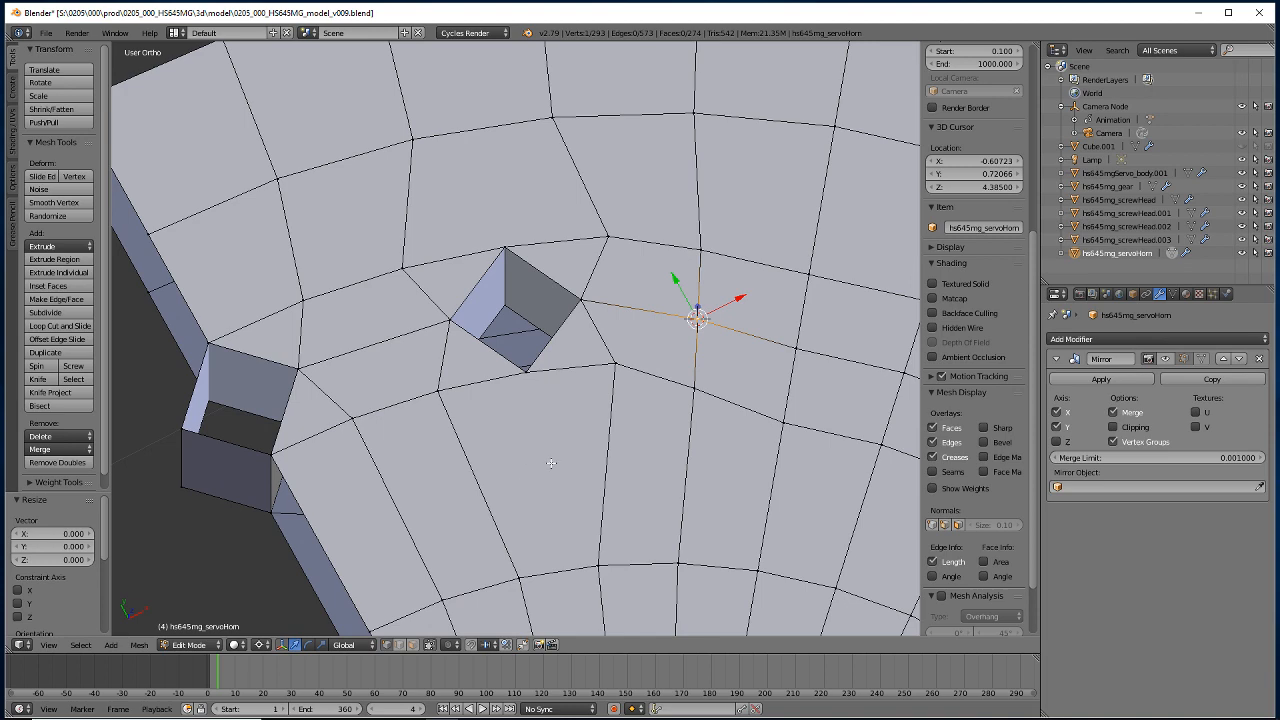
{"action": "middle_click_drag", "start_coordinate": [527, 455], "coordinate": [524, 453], "text": "shift"}
{"action": "middle_click_drag", "start_coordinate": [386, 398], "coordinate": [481, 460], "text": "shift"}
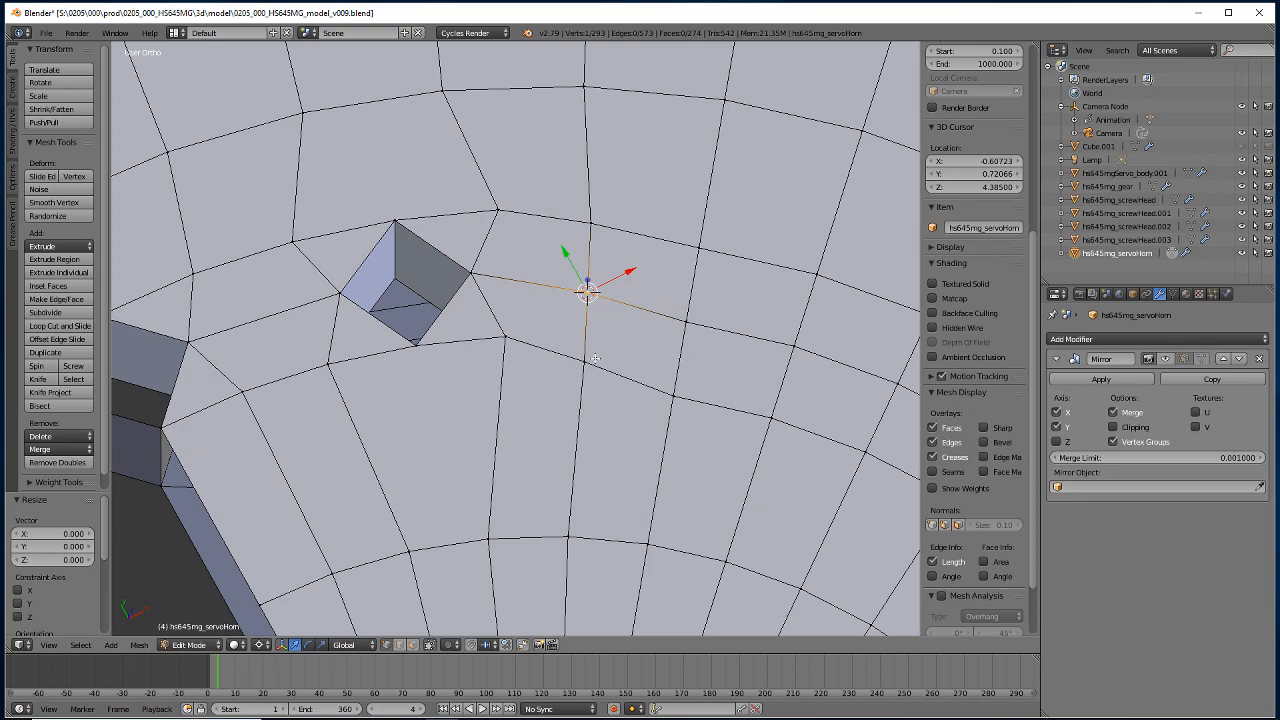
{"action": "scroll", "coordinate": [340, 464], "scroll_direction": "down", "scroll_amount": 3}
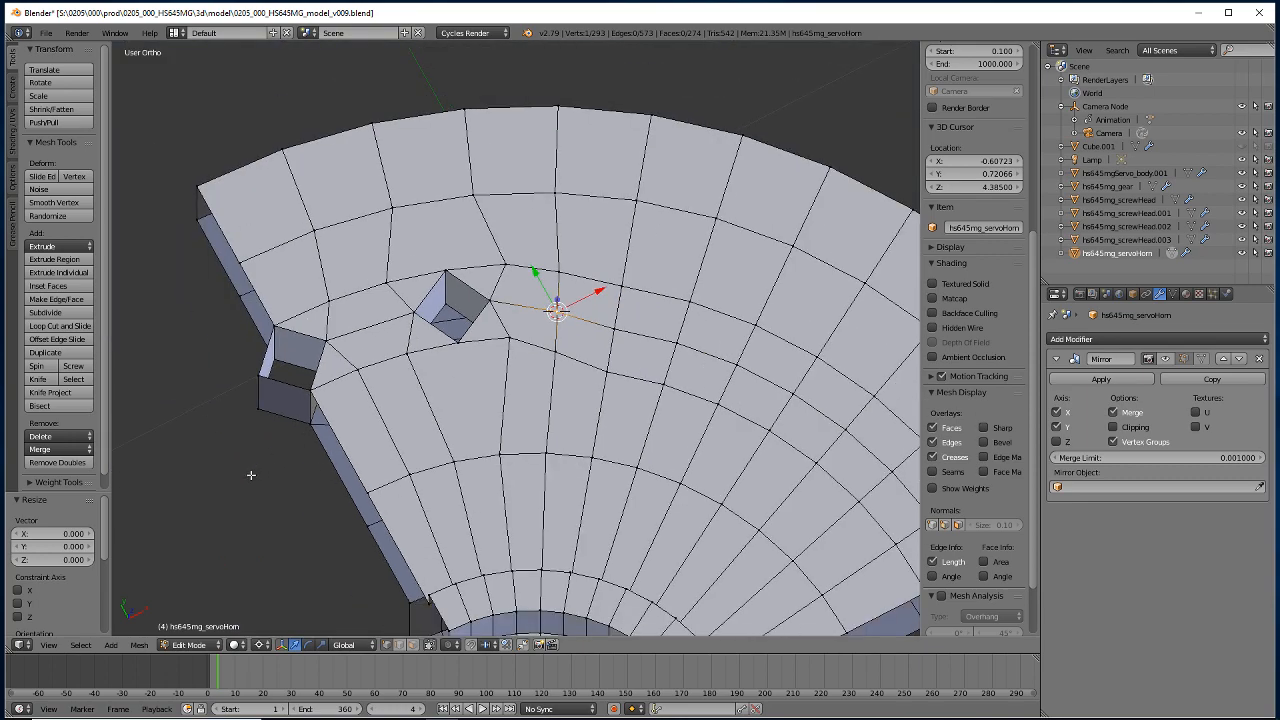
{"action": "middle_click_drag", "start_coordinate": [251, 475], "coordinate": [436, 624]}
{"action": "middle_click_drag", "start_coordinate": [445, 504], "coordinate": [573, 247]}
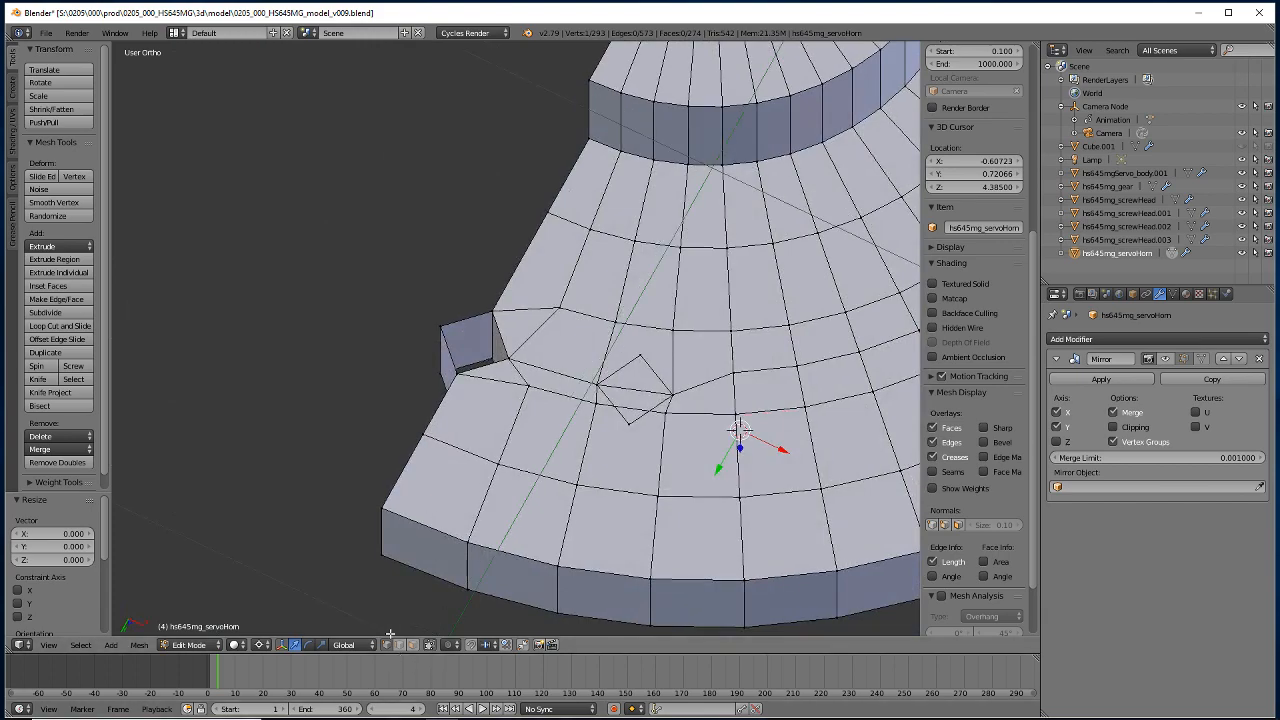
{"action": "middle_click_drag", "start_coordinate": [398, 544], "coordinate": [486, 457]}
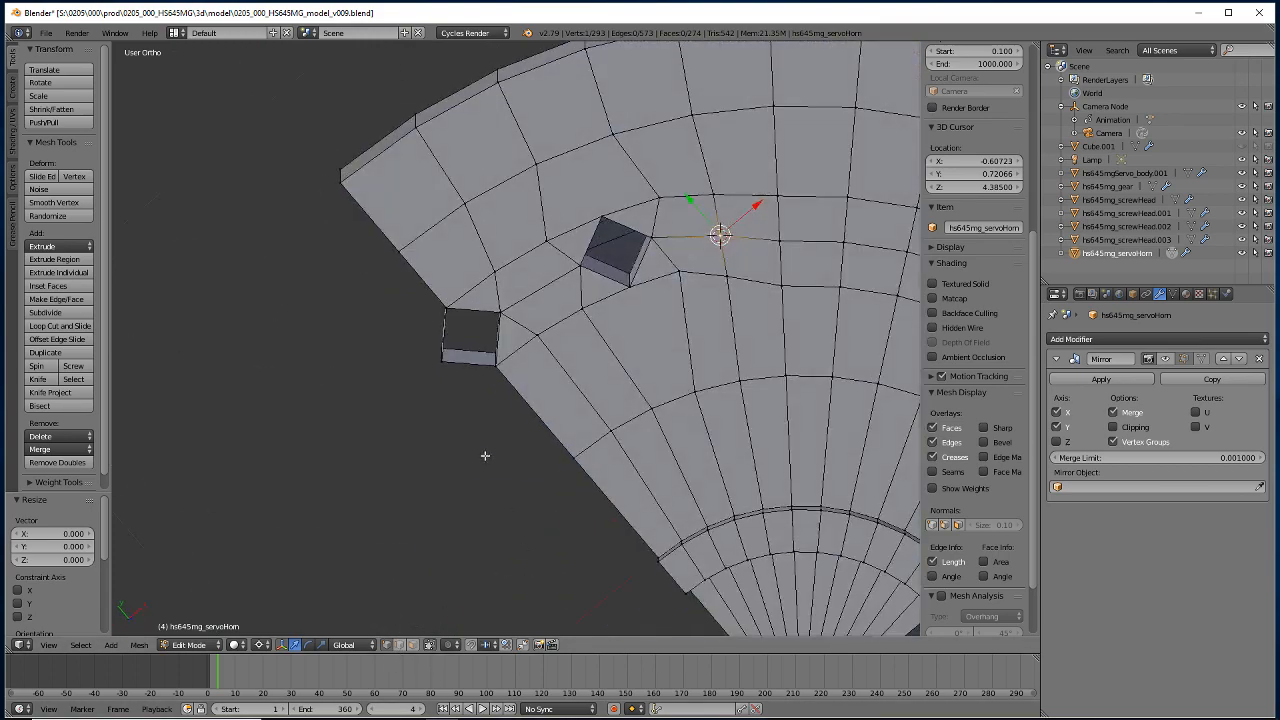
In top wireframe view, snap the 3D cursor to the outer-row vertex just beyond the edge hole.
{"action": "key", "text": "KP_7"}
{"action": "key", "text": "z"}
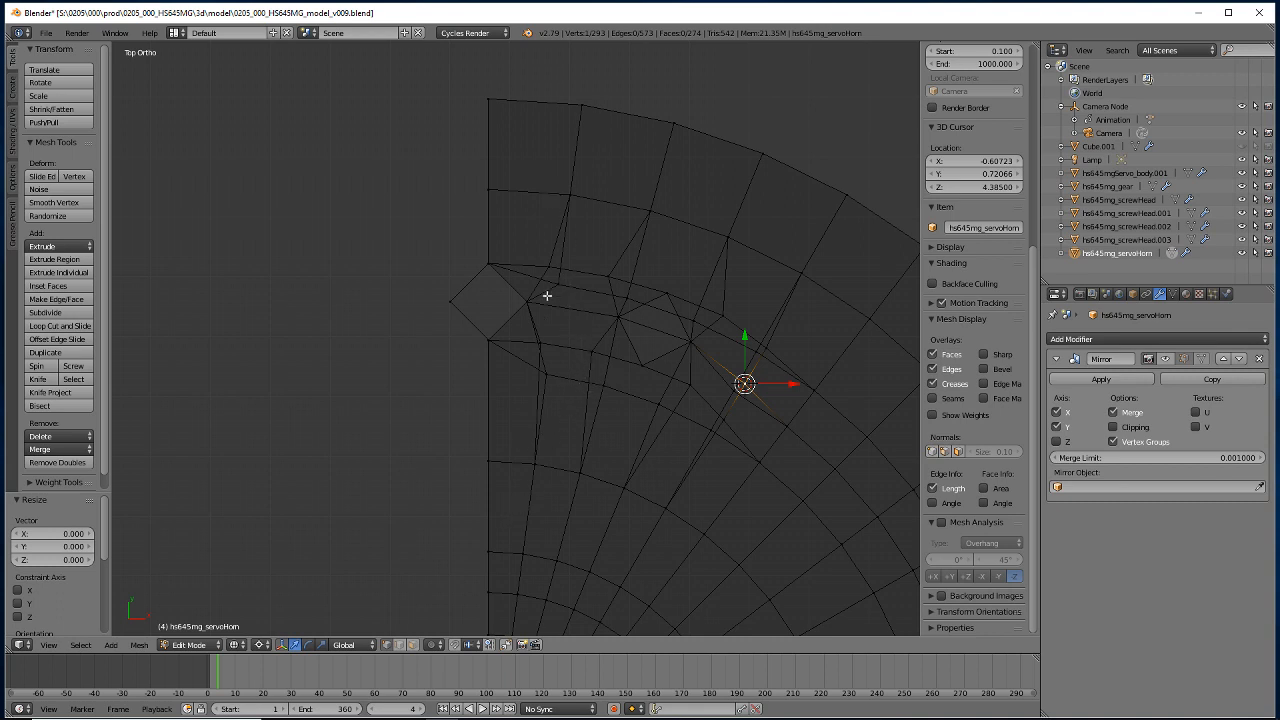
{"action": "right_click", "coordinate": [547, 262]}
{"action": "key", "text": "shift+s"}
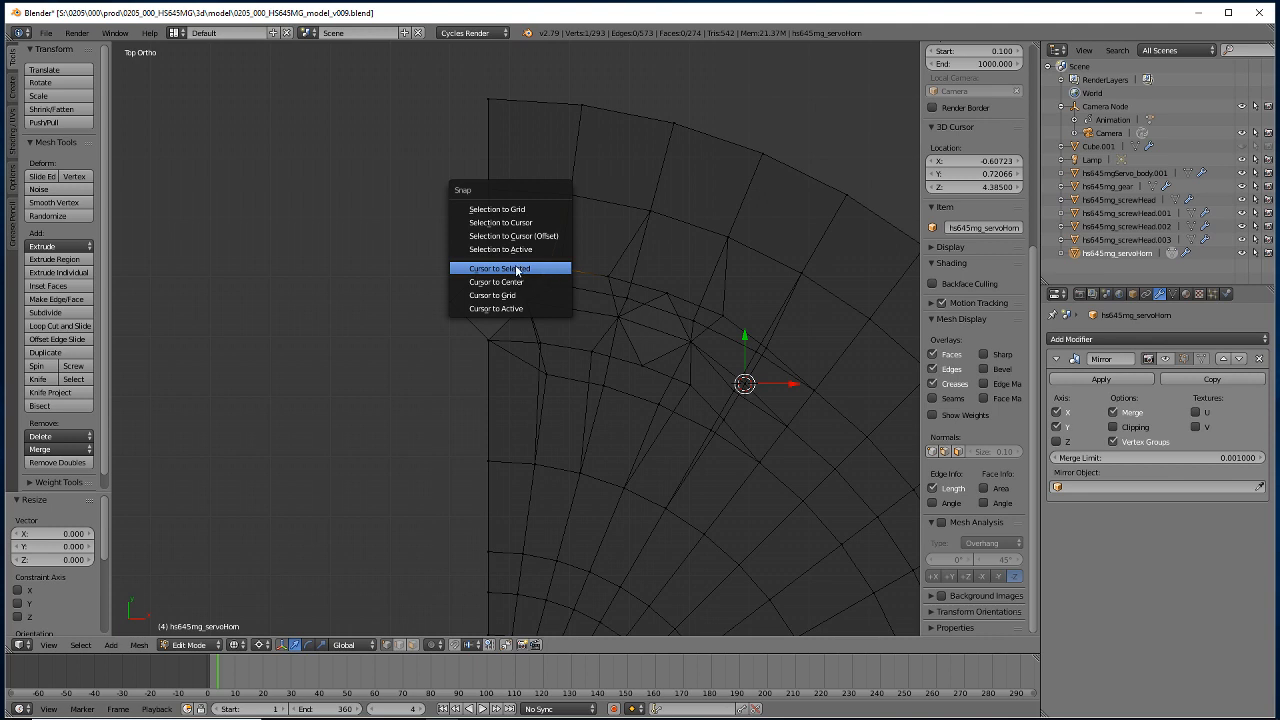
{"action": "left_click", "coordinate": [517, 268]}
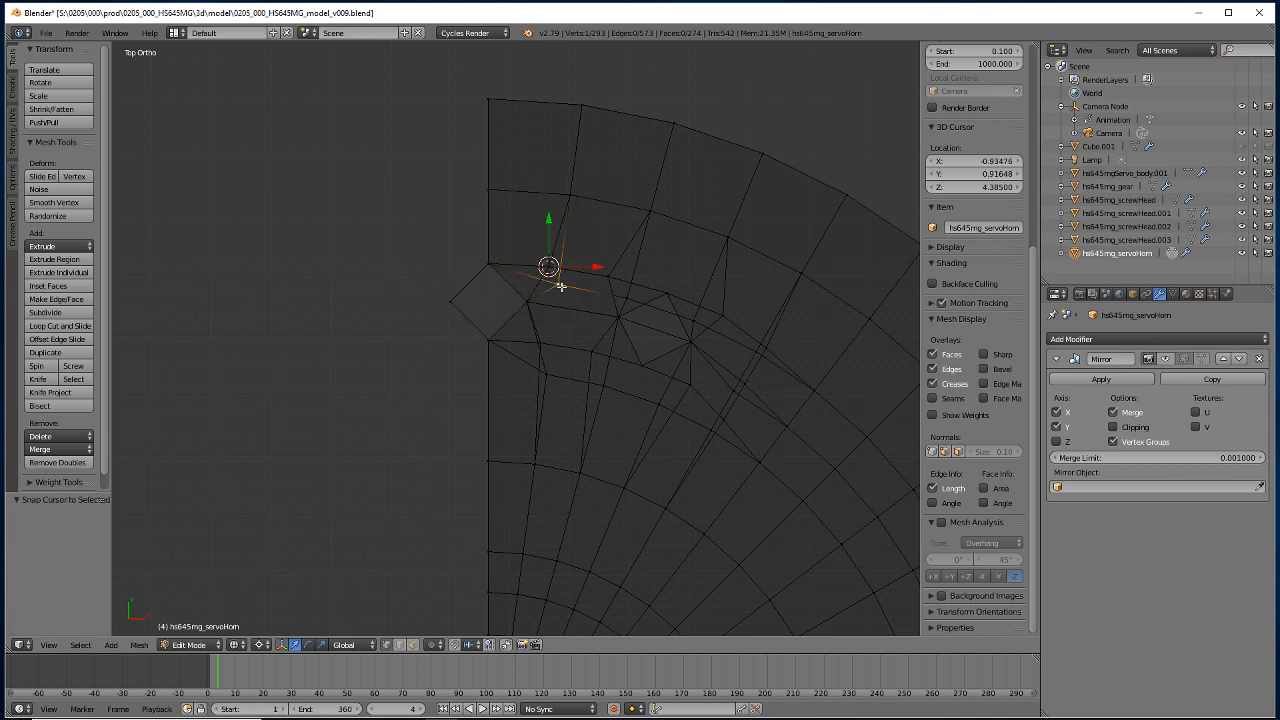
Align the opposite face's offset vertex with the 3D cursor by scaling it to 0 along X and Y.
{"action": "key", "text": "s"}
{"action": "key", "text": "x"}
{"action": "key", "text": "0"}
{"action": "key", "text": "Return"}
{"action": "key", "text": "s"}
{"action": "key", "text": "y"}
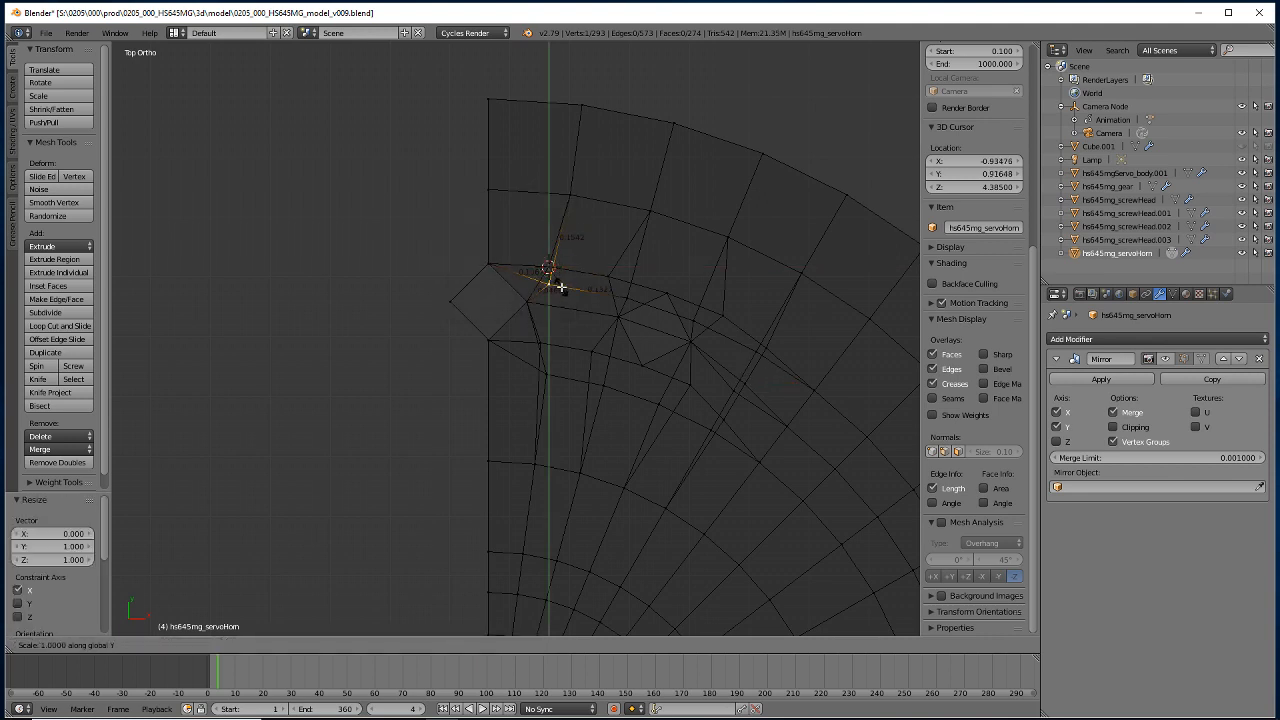
{"action": "key", "text": "0"}
{"action": "key", "text": "Return"}
Snap the 3D cursor to the next outer-row vertex and align its opposite-face counterpart by scaling it to 0 along X and Y.
{"action": "key", "text": "shift+s"}
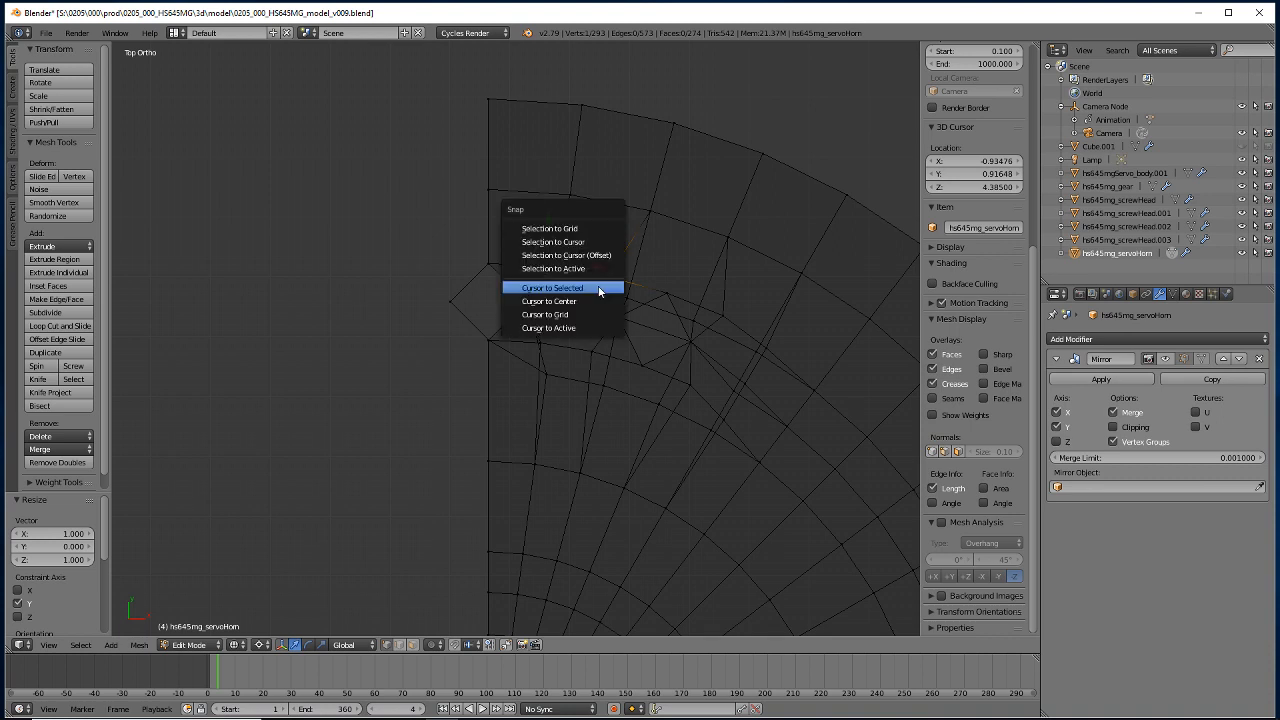
{"action": "left_click", "coordinate": [570, 287]}
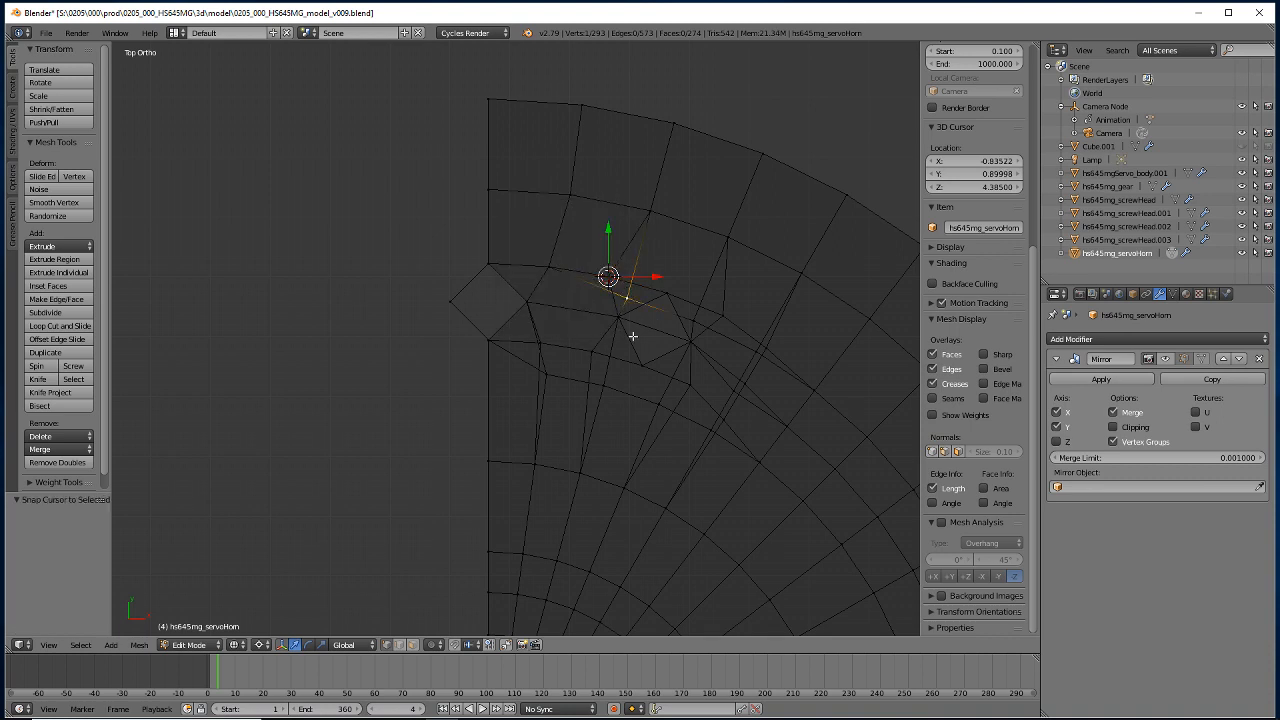
{"action": "key", "text": "s"}
{"action": "key", "text": "x"}
{"action": "key", "text": "0"}
{"action": "key", "text": "Return"}
{"action": "key", "text": "s"}
{"action": "key", "text": "y"}
{"action": "key", "text": "0"}
{"action": "key", "text": "Return"}
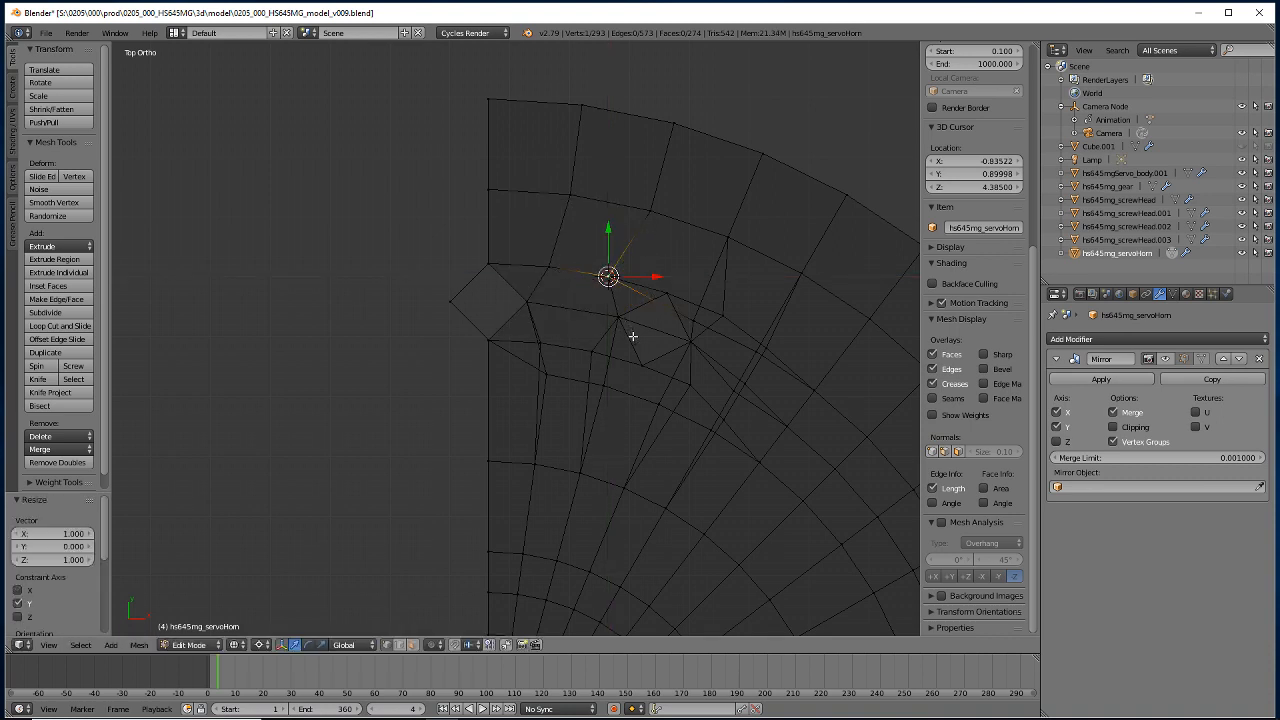
{"action": "right_click", "coordinate": [537, 343]}
{"action": "key", "text": "shift+s"}
{"action": "left_click", "coordinate": [519, 345]}
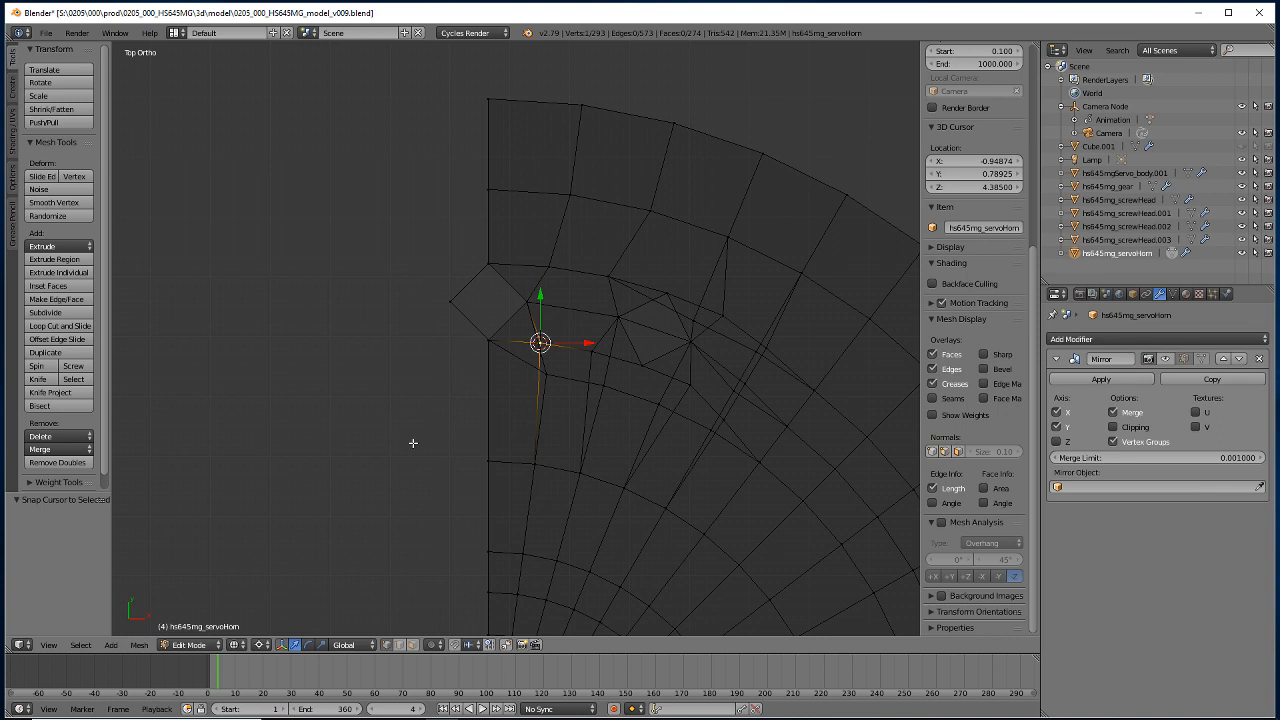
{"action": "left_click", "coordinate": [546, 389]}
{"action": "right_click", "coordinate": [544, 373]}
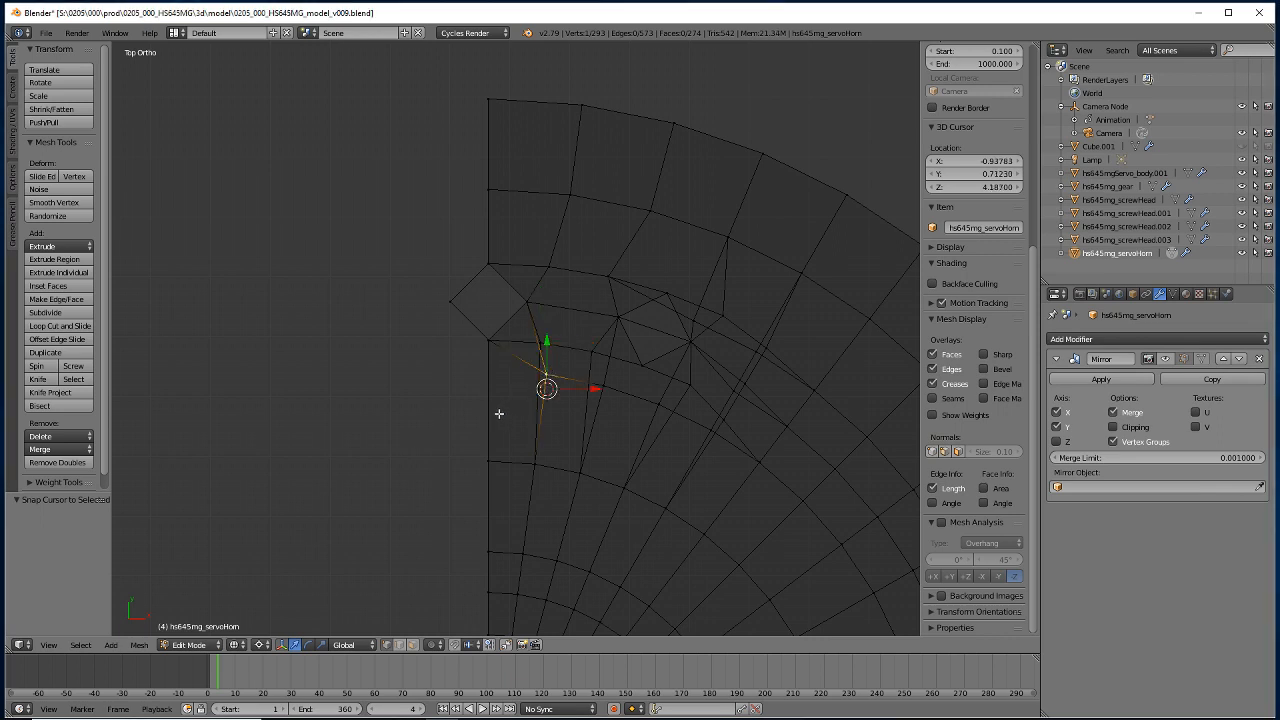
{"action": "key", "text": "g"}
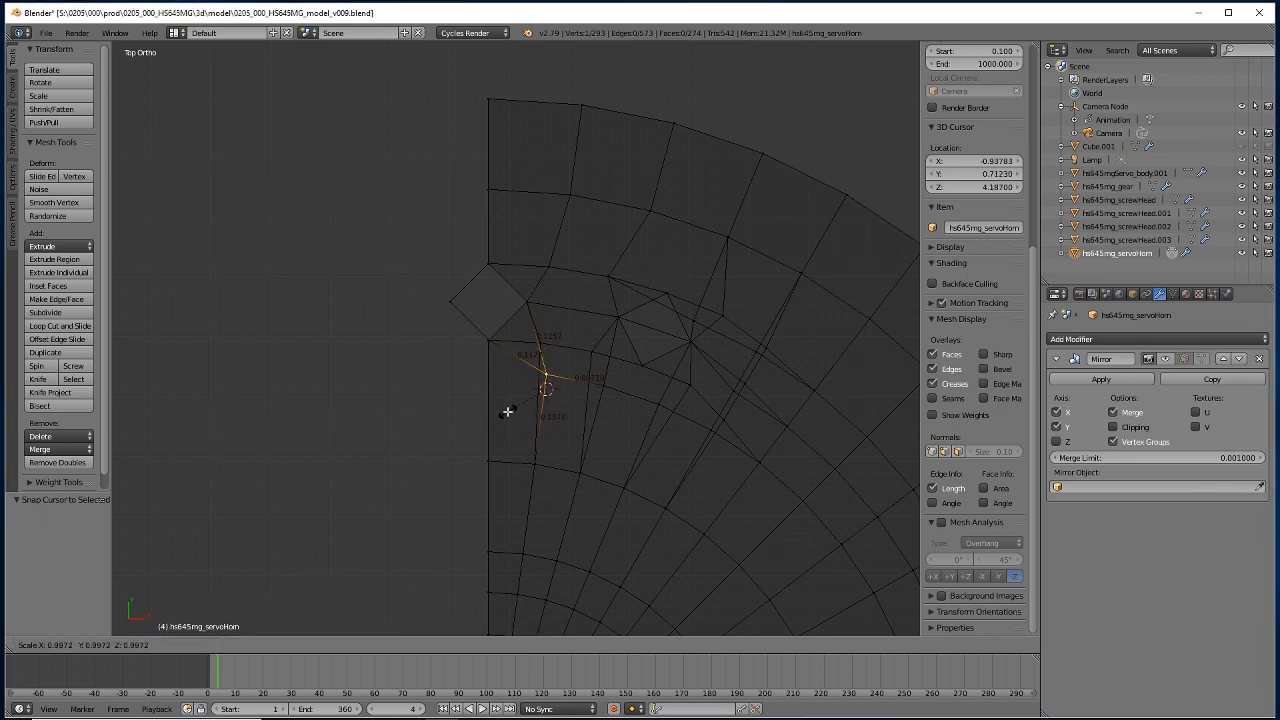
{"action": "right_click", "coordinate": [508, 412]}
Snap the 3D cursor to the lower-face inner-row vertex near the edge hole and scale its upper counterpart to 0 along X.
{"action": "key", "text": "shift+s"}
{"action": "left_click", "coordinate": [505, 410]}
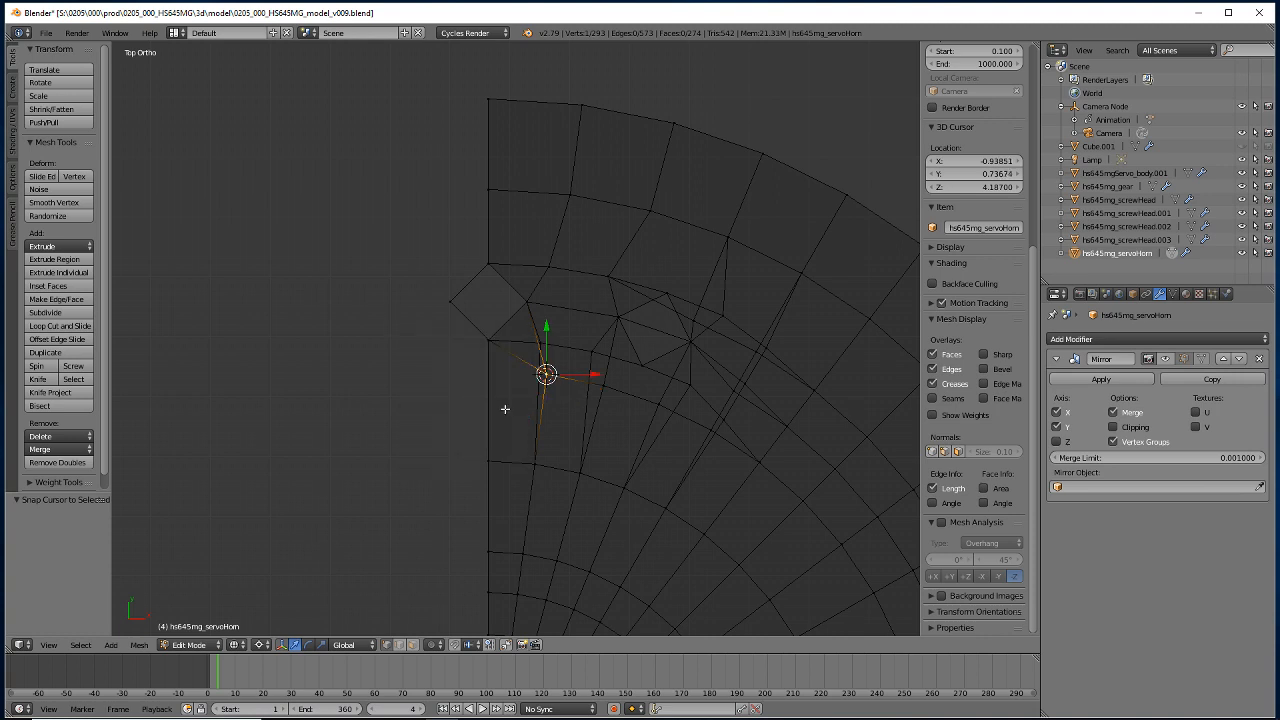
{"action": "key", "text": "s"}
{"action": "key", "text": "x"}
{"action": "key", "text": "0"}
{"action": "key", "text": "Return"}
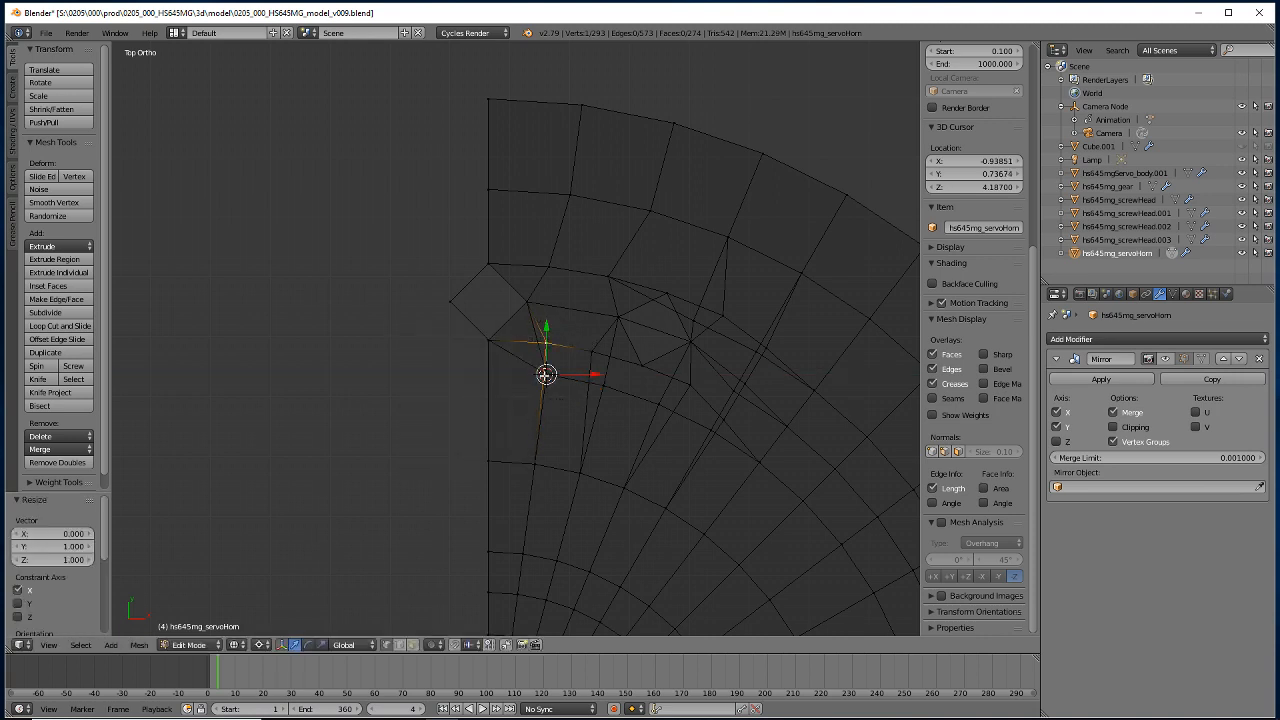
Try scaling the upper vertex to 0 along Y at the 3D cursor, and undo that change.
{"action": "key", "text": "s"}
{"action": "key", "text": "y"}
{"action": "key", "text": "0"}
{"action": "key", "text": "Return"}
{"action": "right_click", "coordinate": [596, 386]}
{"action": "key", "text": "ctrl+z"}
{"action": "key", "text": "ctrl+z"}
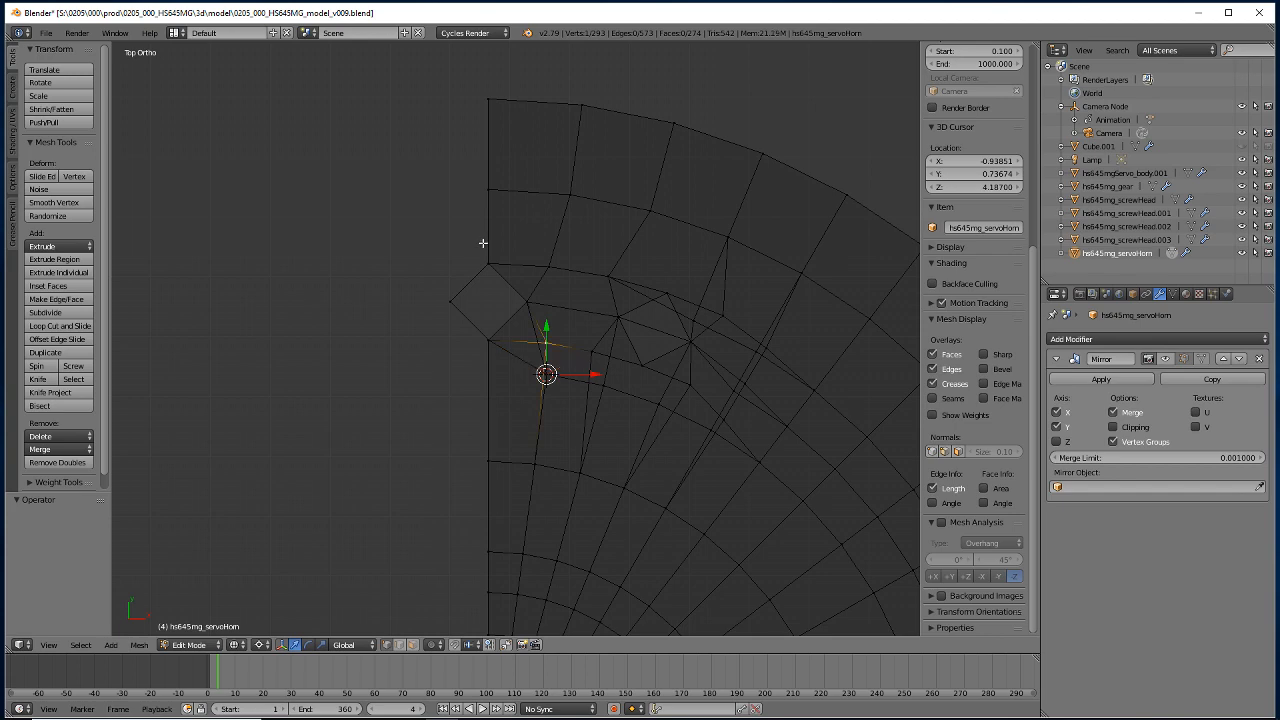
Snap the 3D cursor to the upper inner-row vertex and scale its lower-face counterpart to 0 along Y.
{"action": "key", "text": "z"}
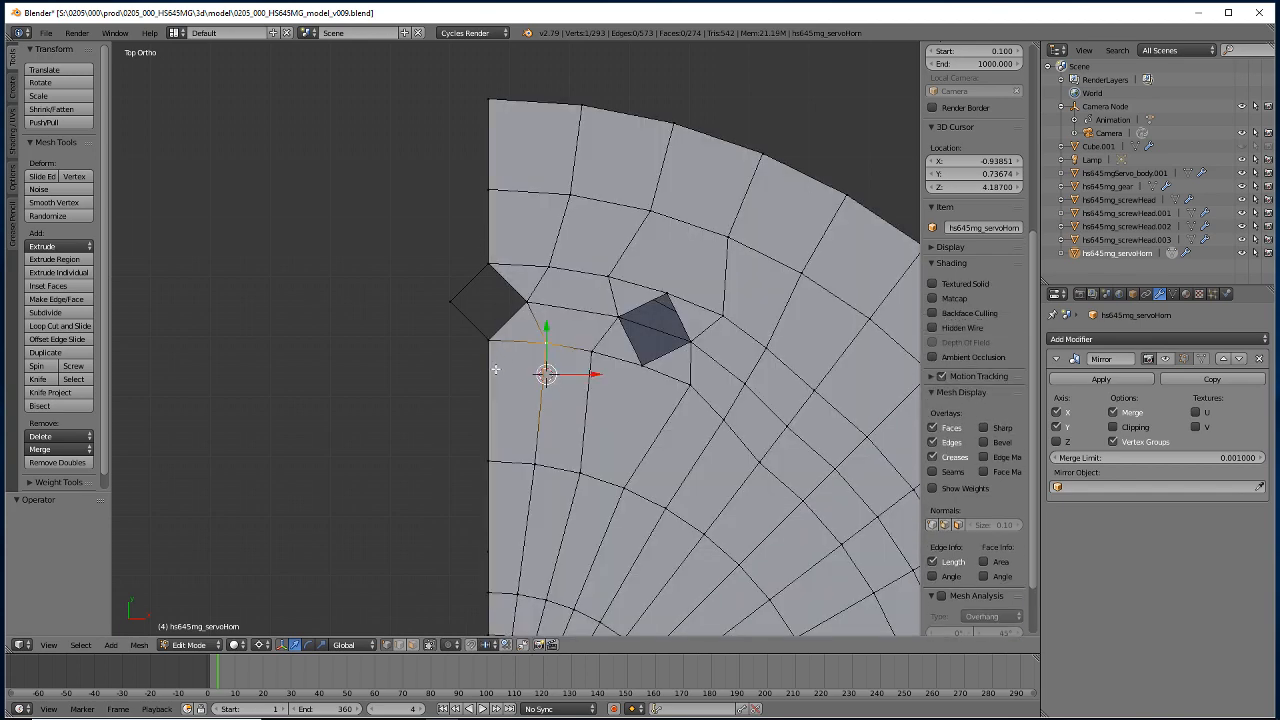
{"action": "key", "text": "z"}
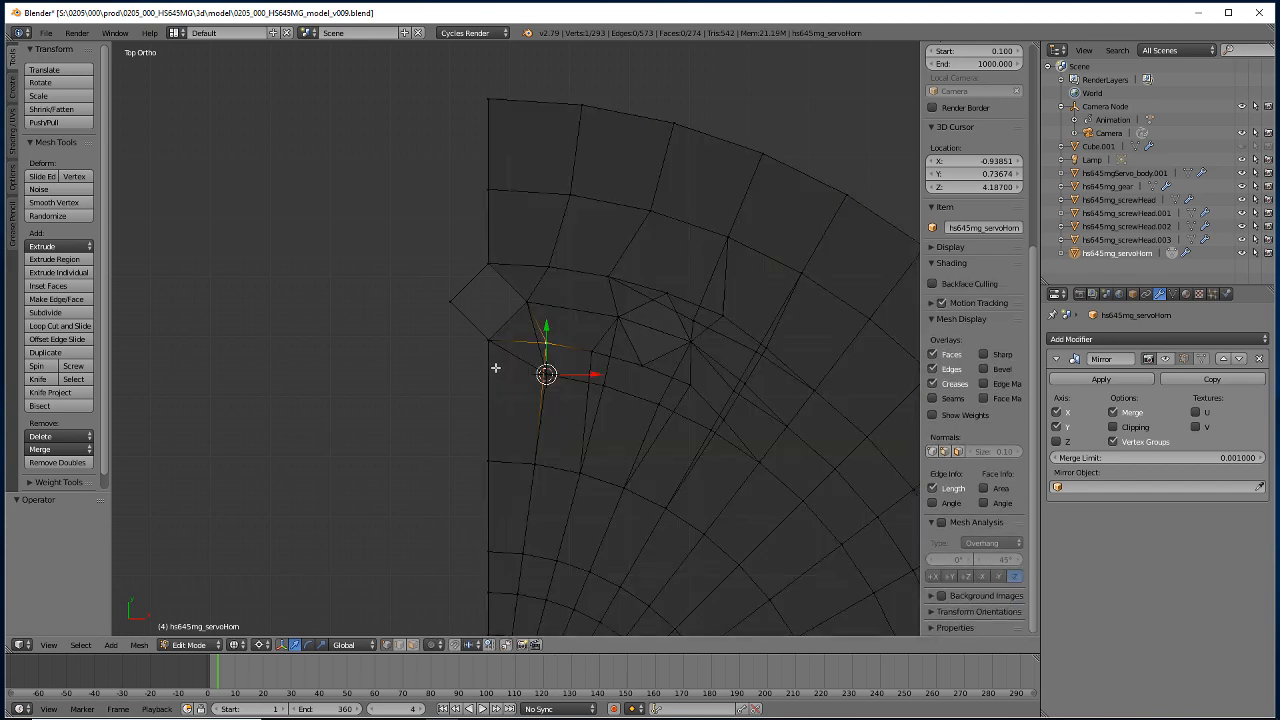
{"action": "middle_click_drag", "start_coordinate": [486, 303], "coordinate": [497, 337]}
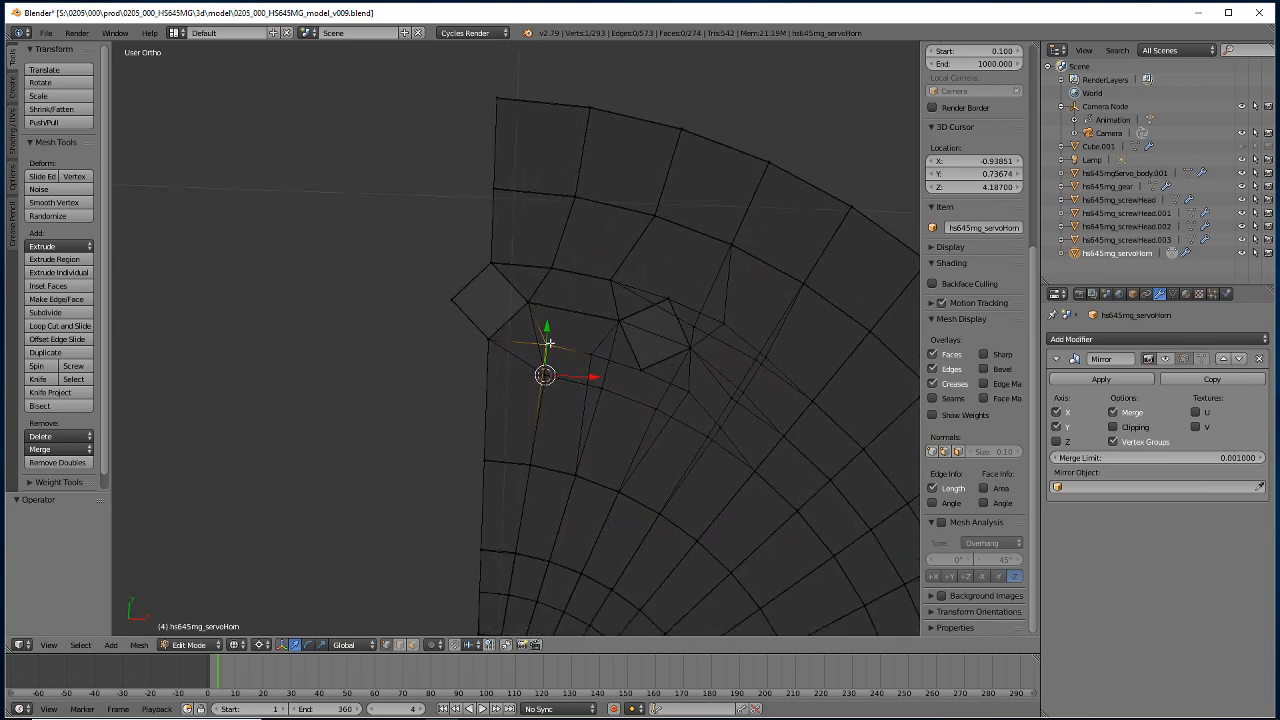
{"action": "key", "text": "shift+s"}
{"action": "left_click", "coordinate": [520, 354]}
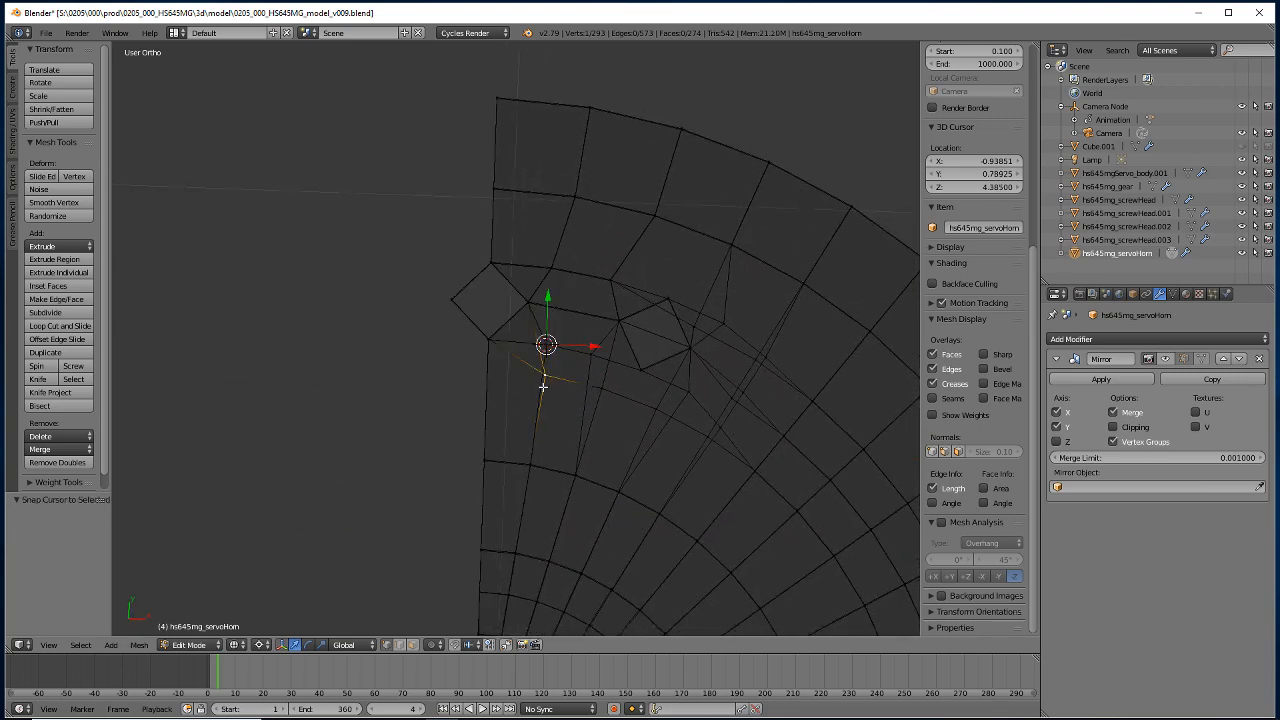
{"action": "key", "text": "s"}
{"action": "key", "text": "y"}
{"action": "key", "text": "0"}
{"action": "key", "text": "Return"}
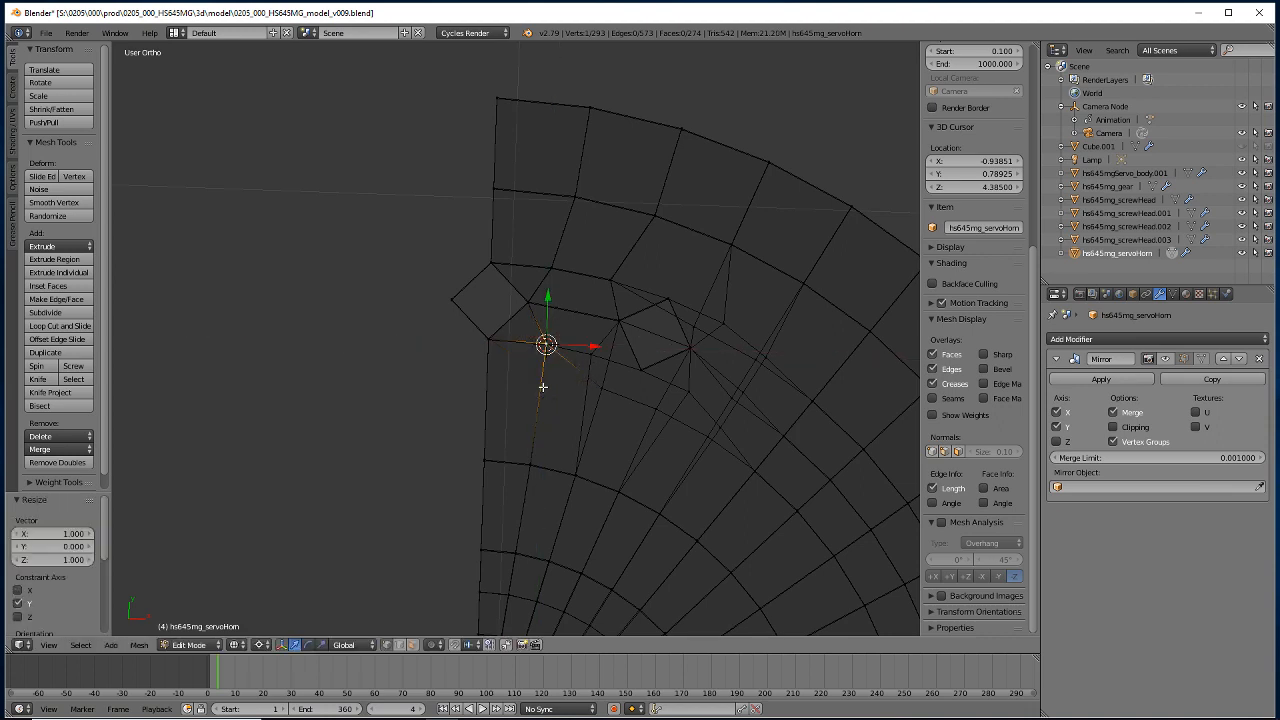
Snap the 3D cursor to the next upper inner-row vertex and align its lower counterpart by scaling it to 0 along X and Y.
{"action": "right_click", "coordinate": [586, 362]}
{"action": "key", "text": "shift+s"}
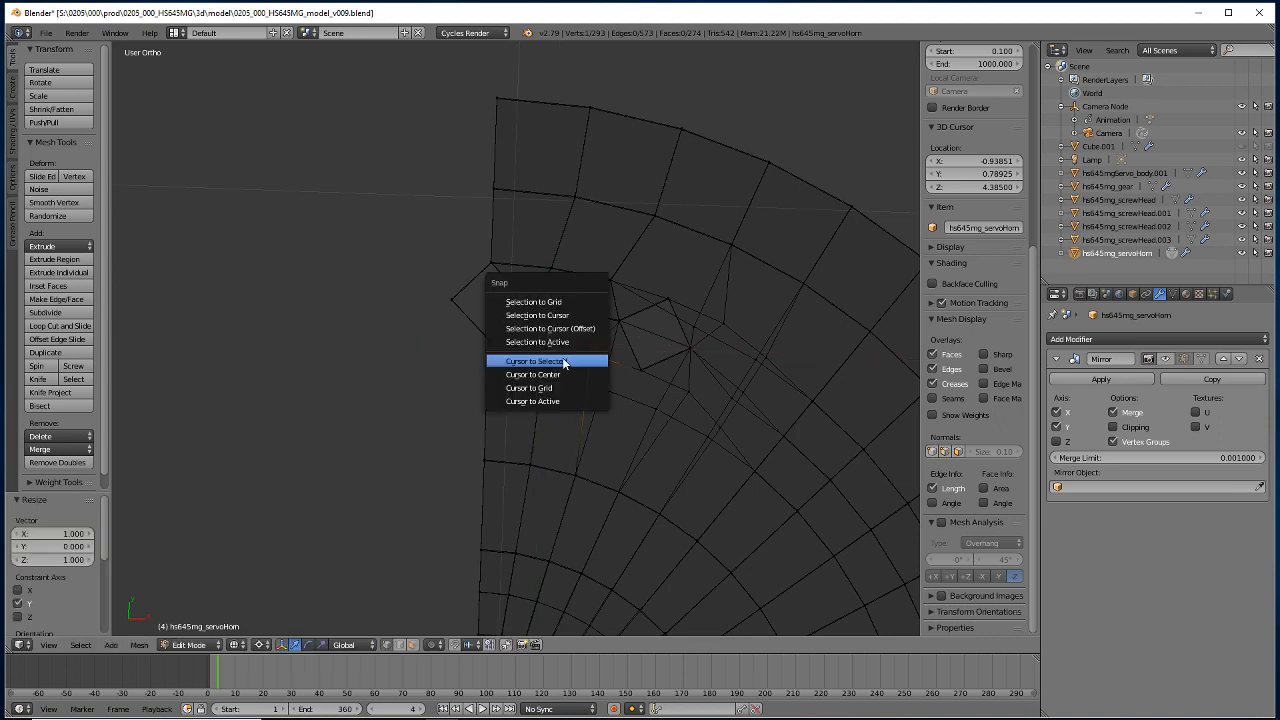
{"action": "left_click", "coordinate": [567, 363]}
{"action": "key", "text": "s"}
{"action": "key", "text": "x"}
{"action": "key", "text": "0"}
{"action": "key", "text": "Return"}
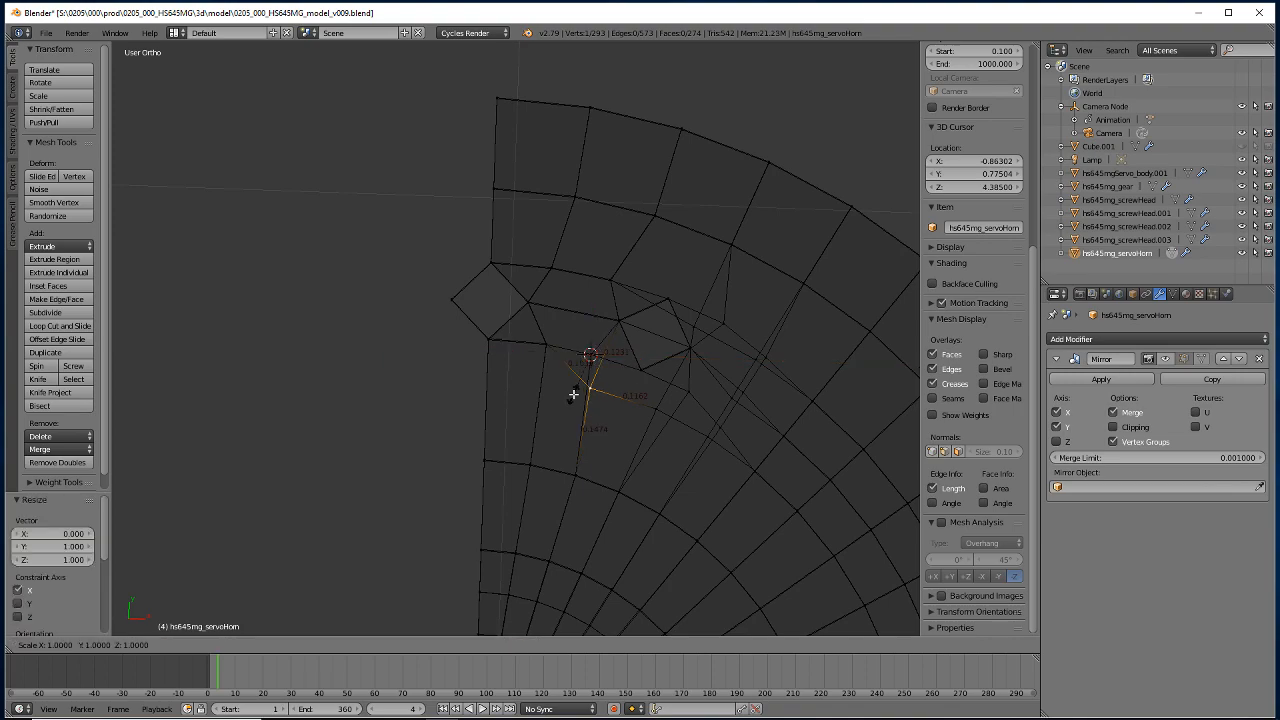
{"action": "key", "text": "s"}
{"action": "key", "text": "y"}
{"action": "key", "text": "0"}
{"action": "key", "text": "Return"}
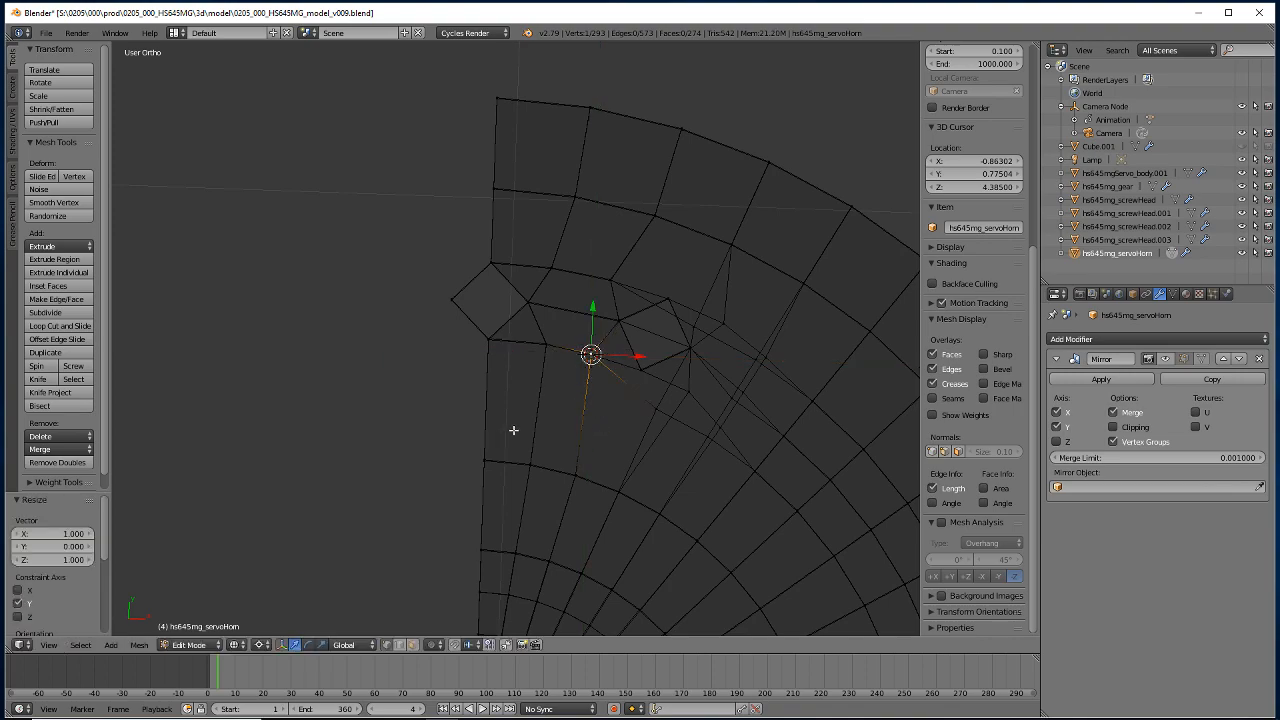
Snap the 3D cursor to the upper inner-row vertex beside the second square hole and scale its lower counterpart to 0 along X and Y.
{"action": "mouse_move", "coordinate": [513, 430]}
{"action": "middle_mouse_down"}
{"action": "mouse_move", "coordinate": [503, 451]}
{"action": "mouse_move", "coordinate": [511, 410]}
{"action": "middle_mouse_up"}
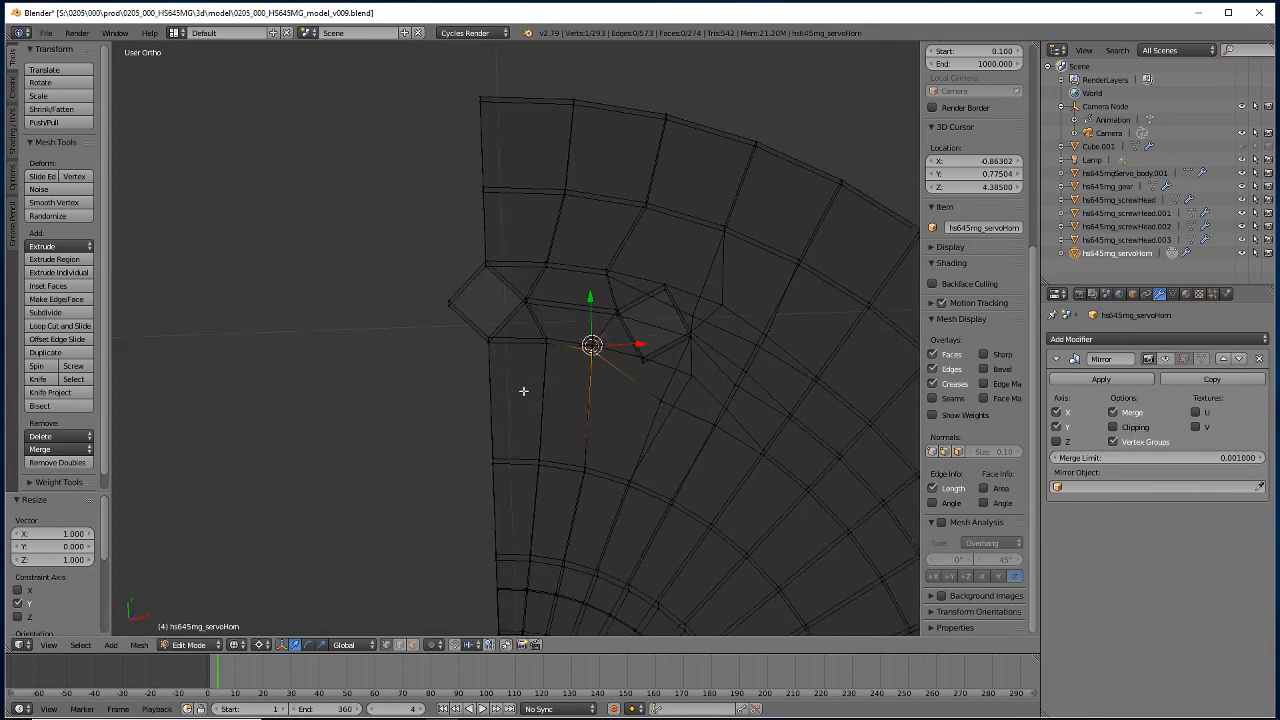
{"action": "middle_click_drag", "start_coordinate": [523, 391], "coordinate": [522, 404]}
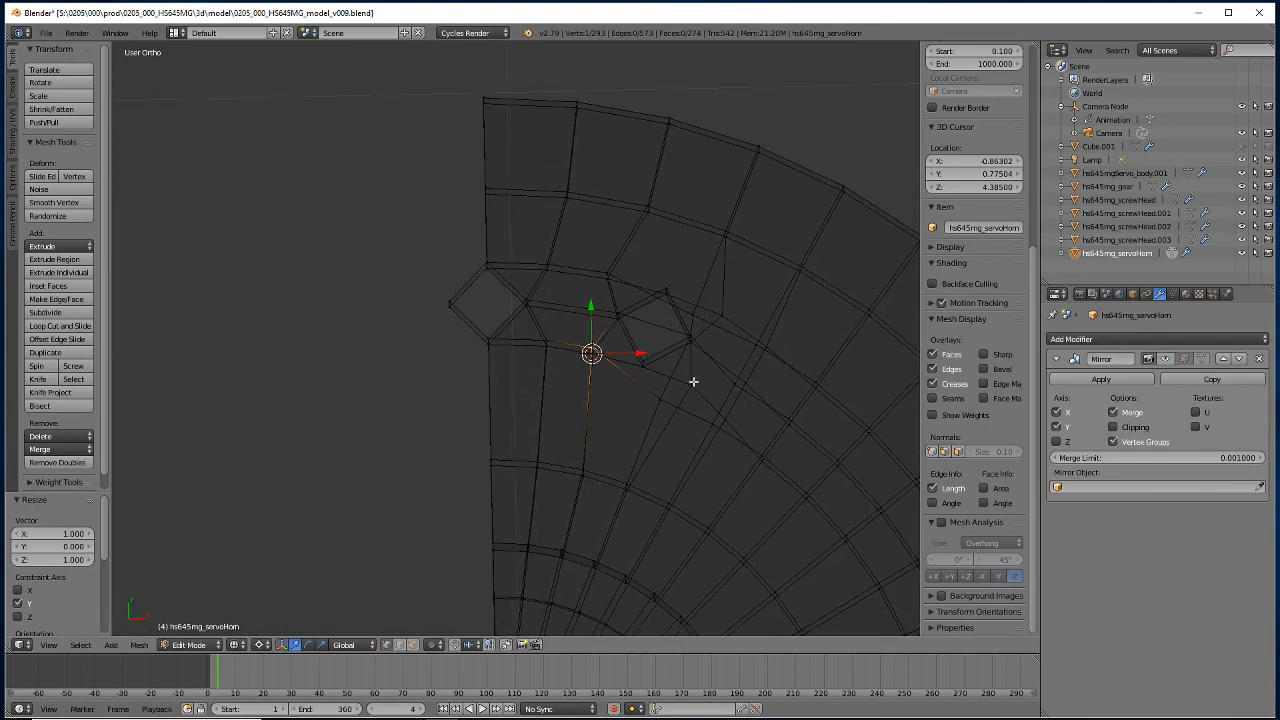
{"action": "key", "text": "shift+s"}
{"action": "left_click", "coordinate": [645, 386]}
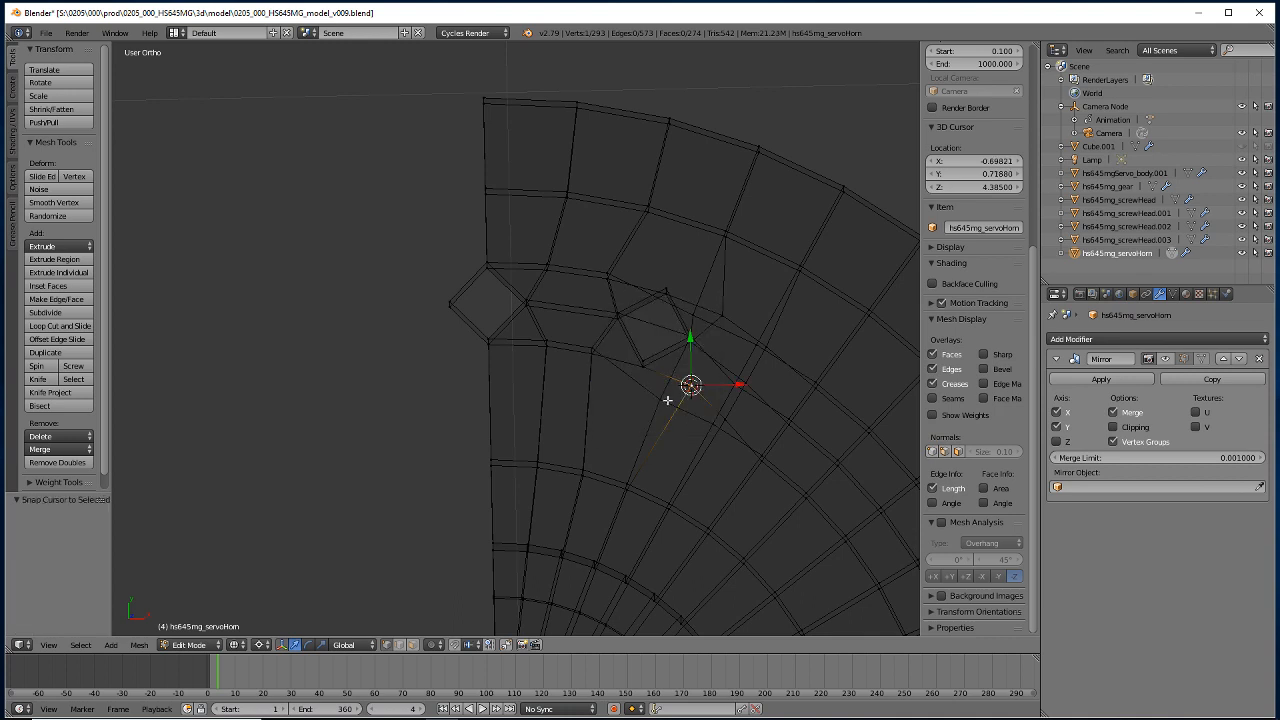
{"action": "key", "text": "s"}
{"action": "key", "text": "x"}
{"action": "key", "text": "0"}
{"action": "key", "text": "Return"}
{"action": "key", "text": "s"}
{"action": "key", "text": "y"}
{"action": "key", "text": "0"}
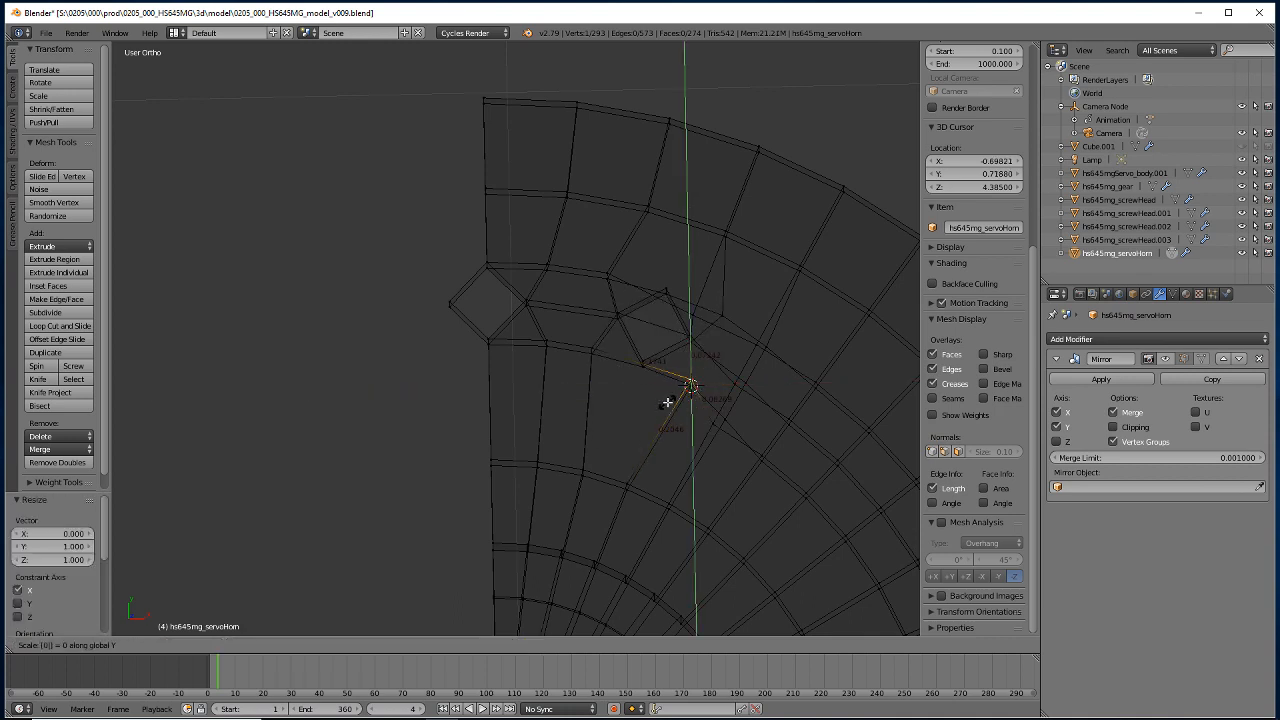
{"action": "key", "text": "Return"}
Snap the 3D cursor to the upper vertex just outside the second square hole, on the row outward from the previous one.
{"action": "right_click", "coordinate": [713, 310]}
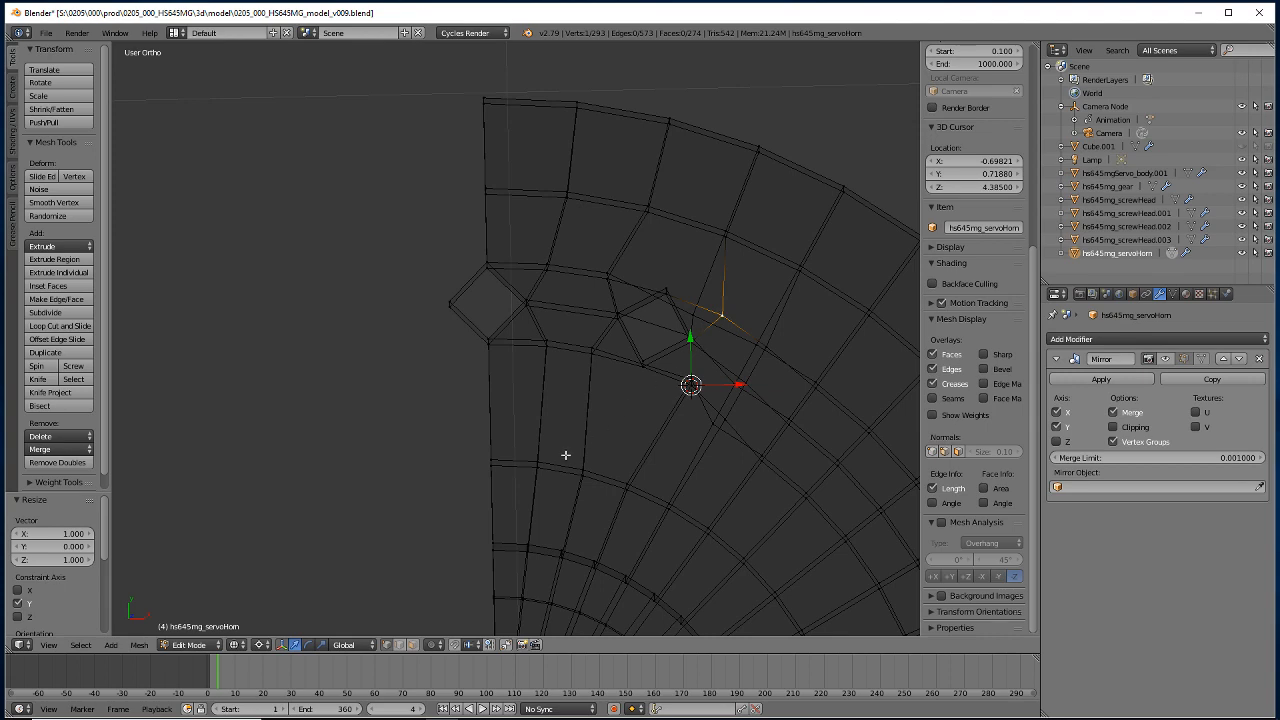
{"action": "mouse_move", "coordinate": [584, 432]}
{"action": "middle_mouse_down"}
{"action": "mouse_move", "coordinate": [589, 403]}
{"action": "mouse_move", "coordinate": [591, 427]}
{"action": "middle_mouse_up"}
{"action": "key", "text": "shift+s"}
{"action": "left_click", "coordinate": [638, 368]}
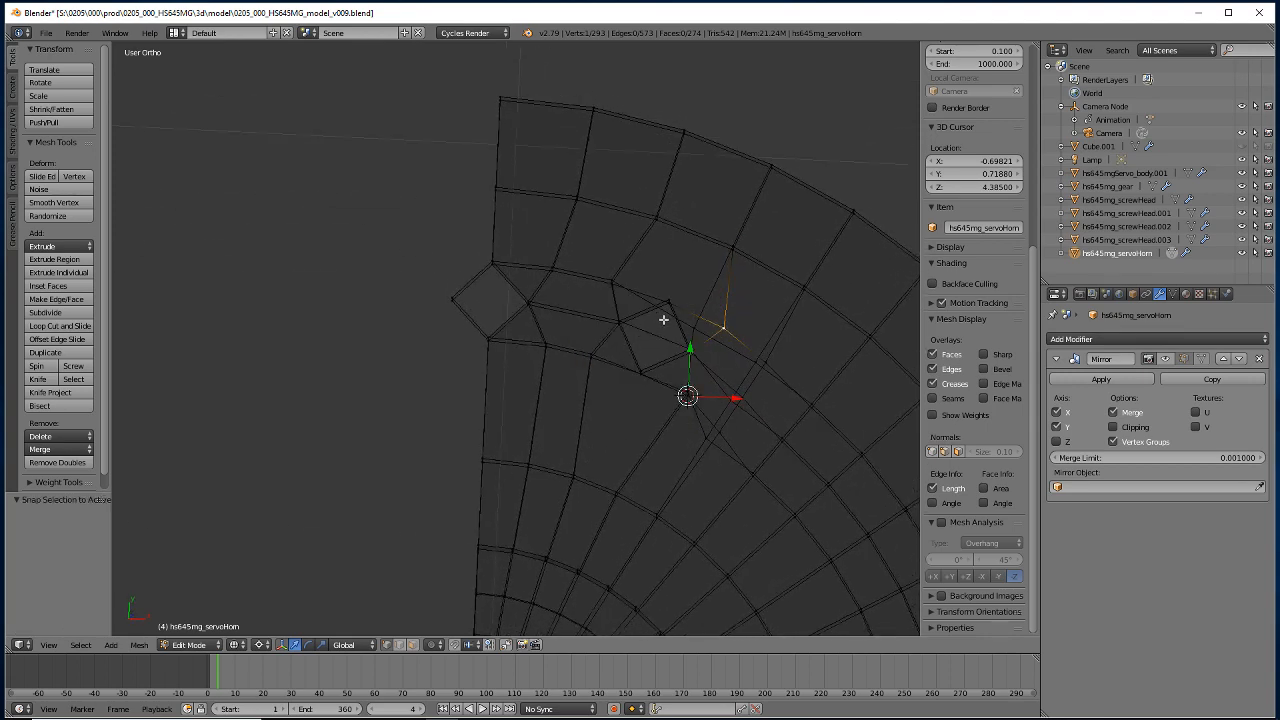
{"action": "key", "text": "s"}
{"action": "key", "text": "y"}
{"action": "key", "text": "0"}
{"action": "key", "text": "Return"}
{"action": "key", "text": "shift+s"}
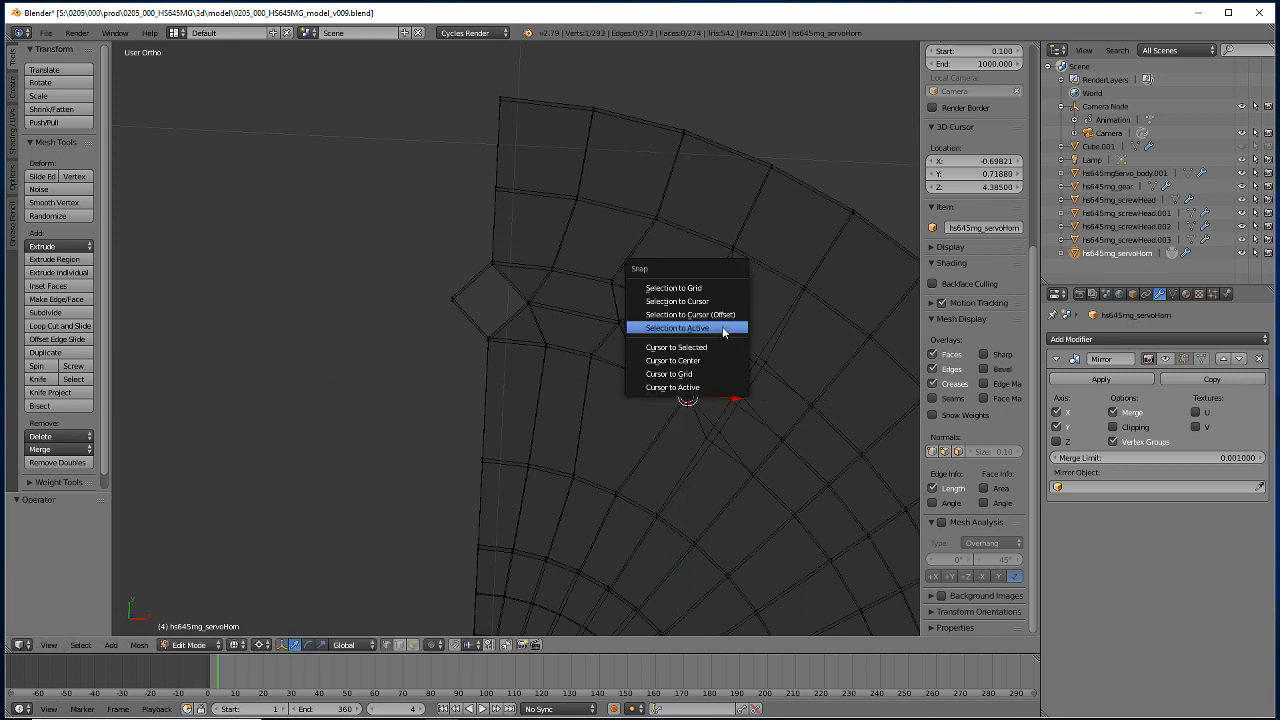
{"action": "left_click", "coordinate": [668, 327]}
{"action": "key", "text": "shift+s"}
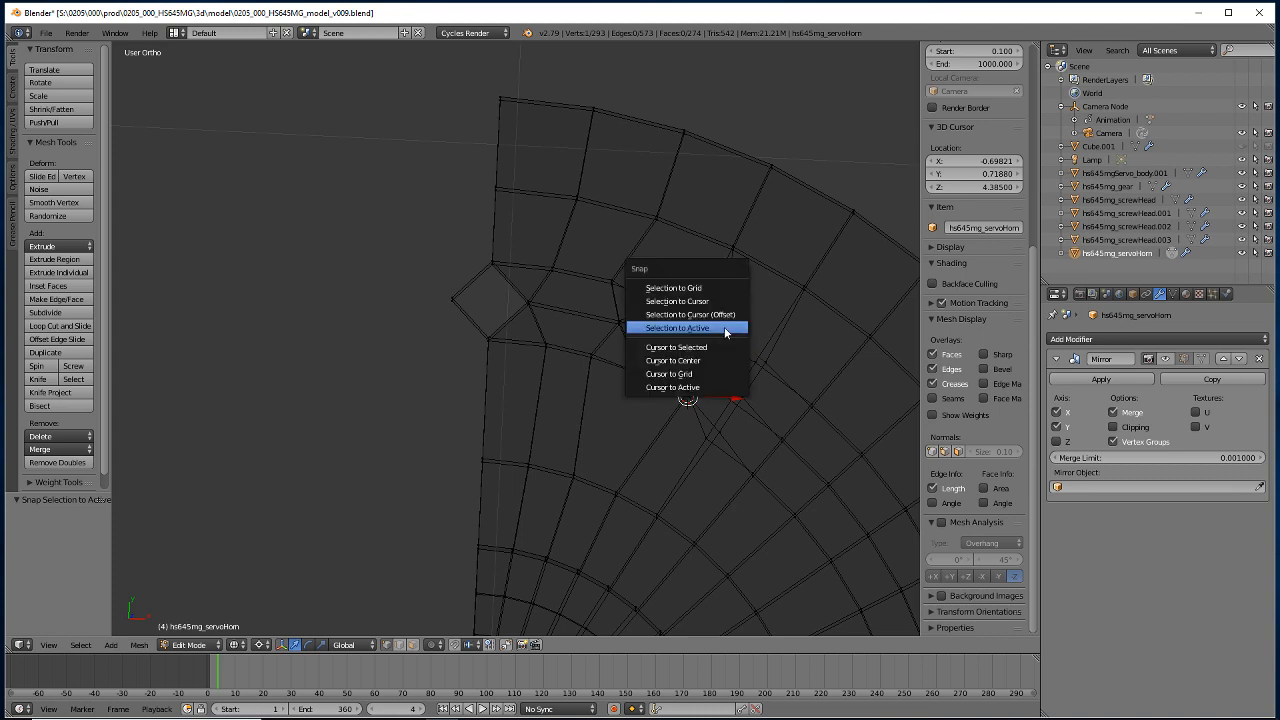
{"action": "left_click", "coordinate": [670, 352]}
Scale the lower counterpart of the vertex at the 3D cursor to 0 along X and Y.
{"action": "key", "text": "g"}
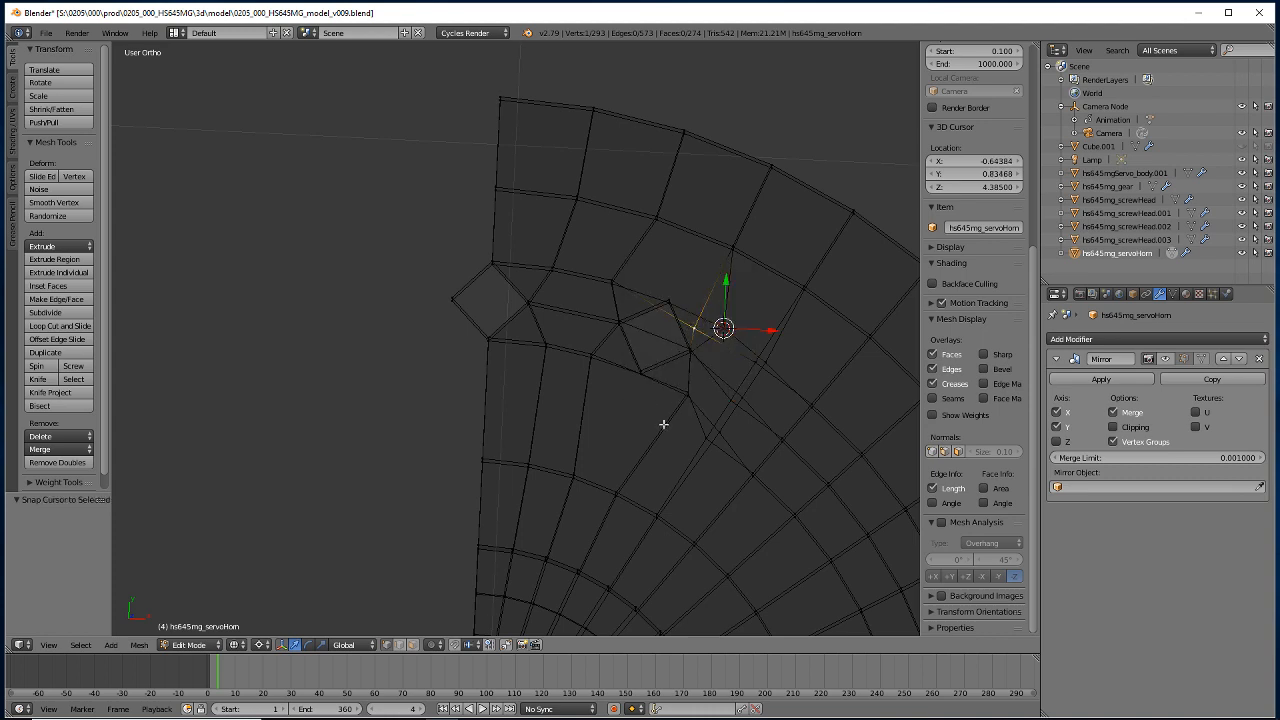
{"action": "key", "text": "s"}
{"action": "key", "text": "x"}
{"action": "key", "text": "0"}
{"action": "key", "text": "Return"}
{"action": "key", "text": "s"}
{"action": "key", "text": "y"}
{"action": "key", "text": "0"}
{"action": "key", "text": "Return"}
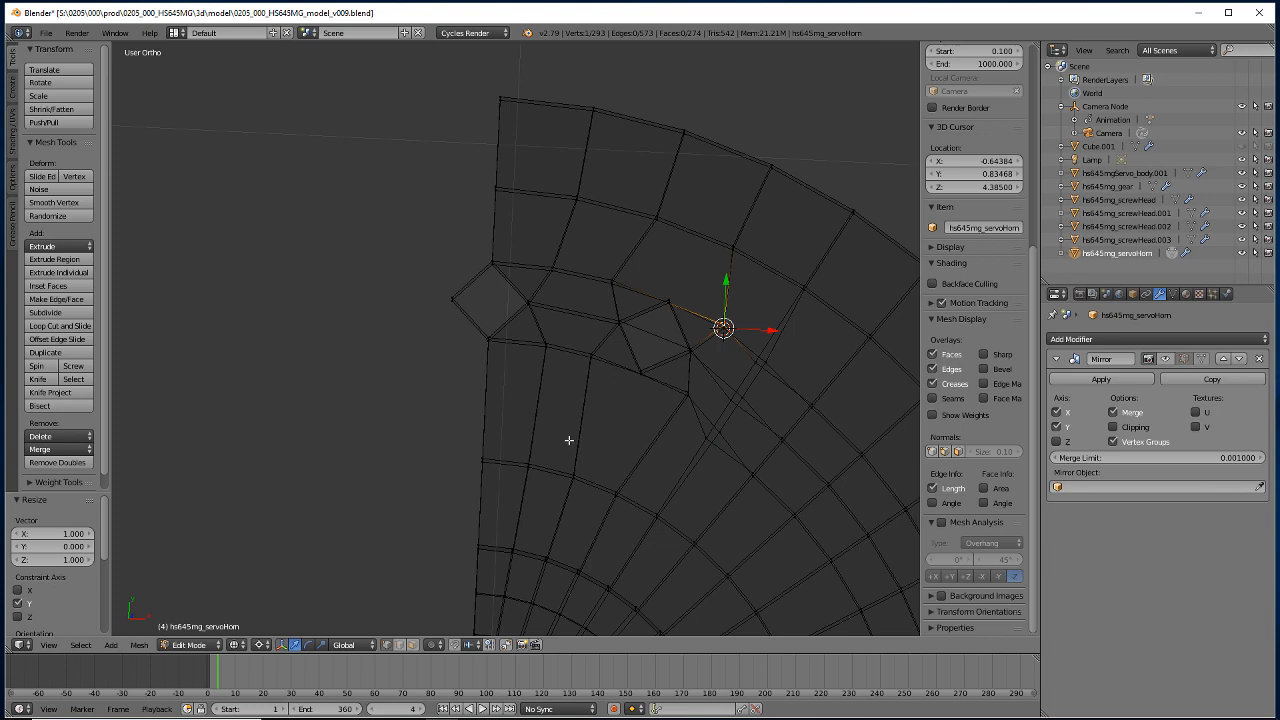
Snap the 3D cursor to the adjacent upper vertex farther from the hole and scale its lower counterpart to 0 along X and Y.
{"action": "middle_click_drag", "start_coordinate": [569, 440], "coordinate": [523, 421]}
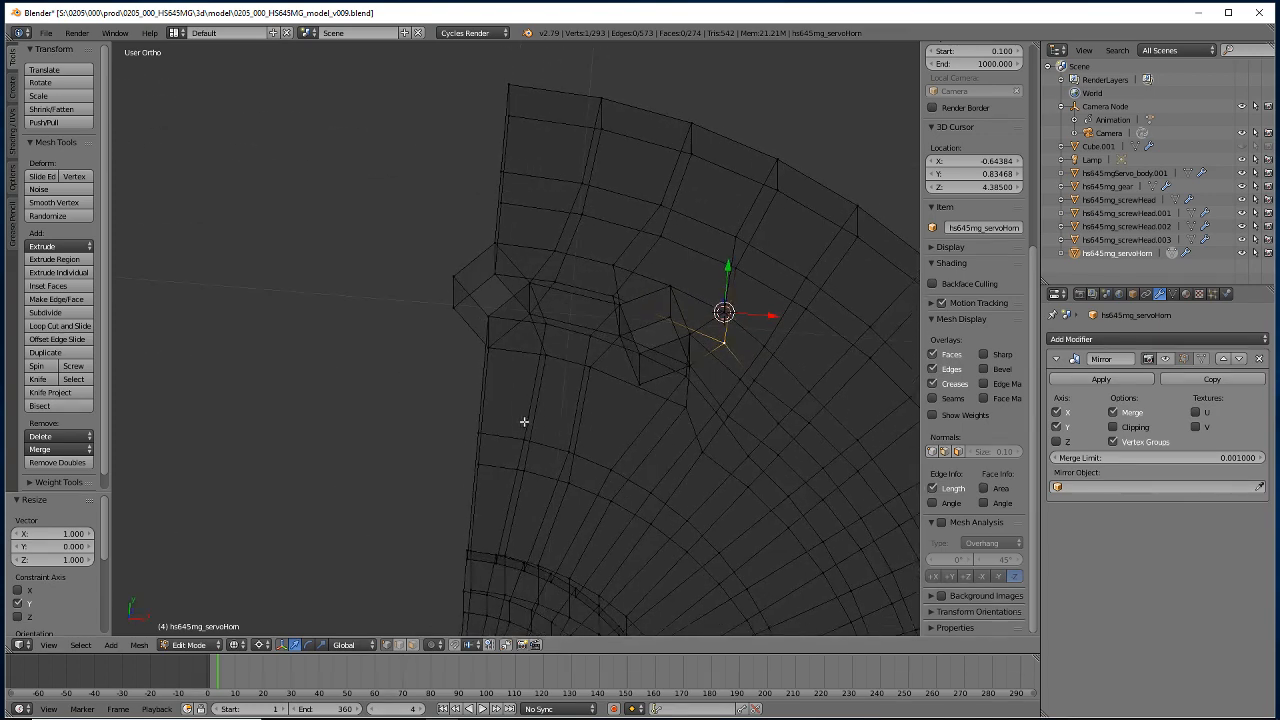
{"action": "right_click", "coordinate": [753, 348]}
{"action": "key", "text": "shift+s"}
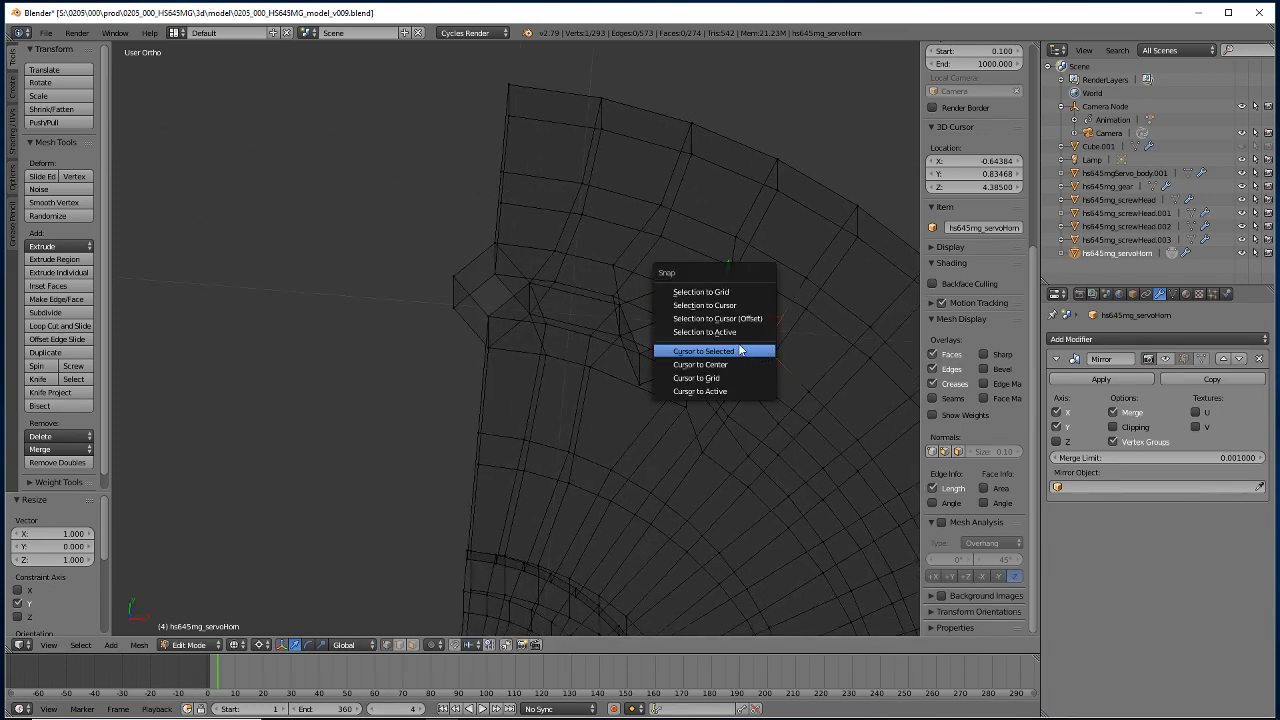
{"action": "left_click", "coordinate": [729, 357]}
{"action": "right_click", "coordinate": [752, 383]}
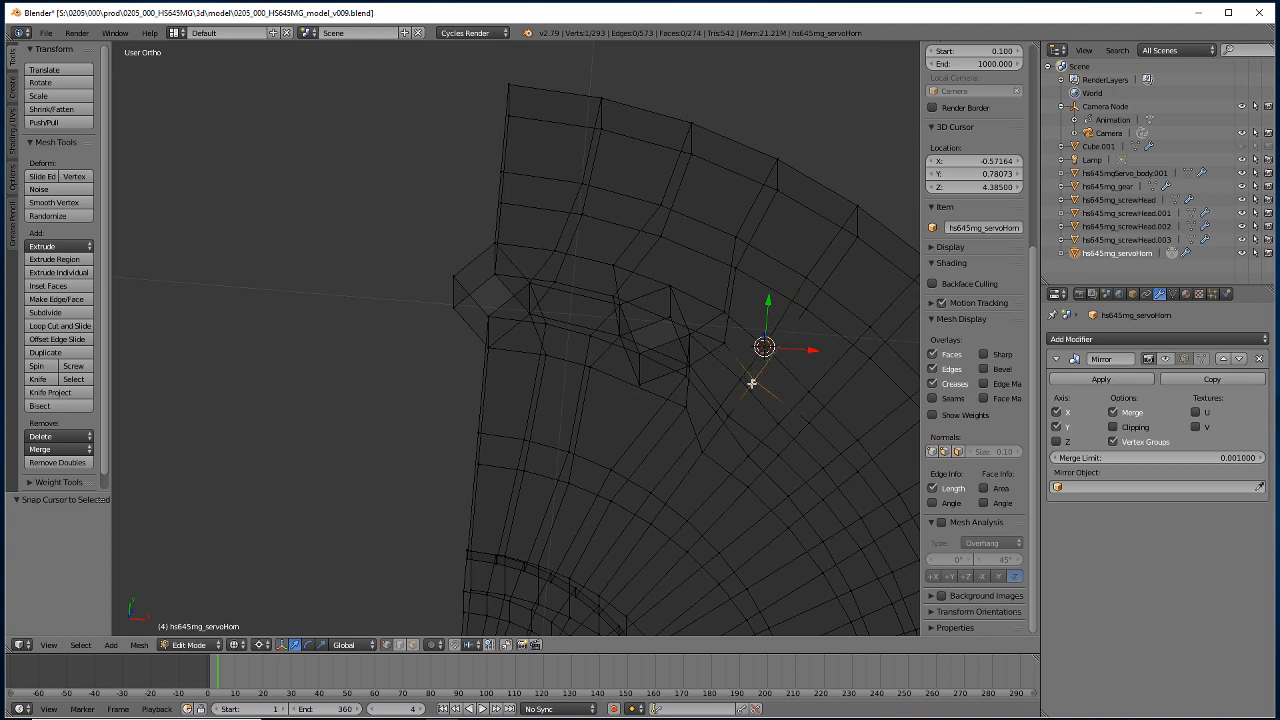
{"action": "key", "text": "s"}
{"action": "key", "text": "y"}
{"action": "key", "text": "0"}
{"action": "key", "text": "Return"}
{"action": "key", "text": "s"}
{"action": "key", "text": "y"}
{"action": "key", "text": "0"}
{"action": "key", "text": "Return"}
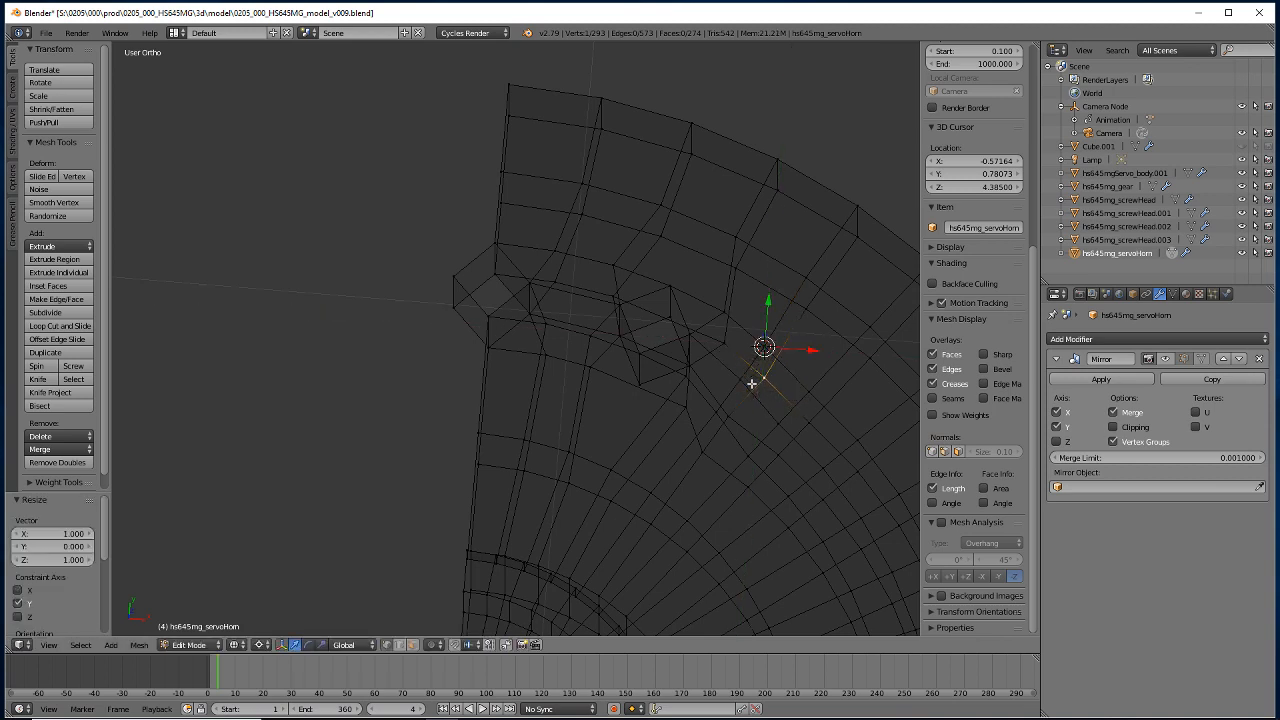
Snap the 3D cursor to the next upper vertex inward along that edge line and align its lower counterpart to it along X and Y.
{"action": "right_click", "coordinate": [737, 377]}
{"action": "key", "text": "shift+s"}
{"action": "left_click", "coordinate": [725, 376]}
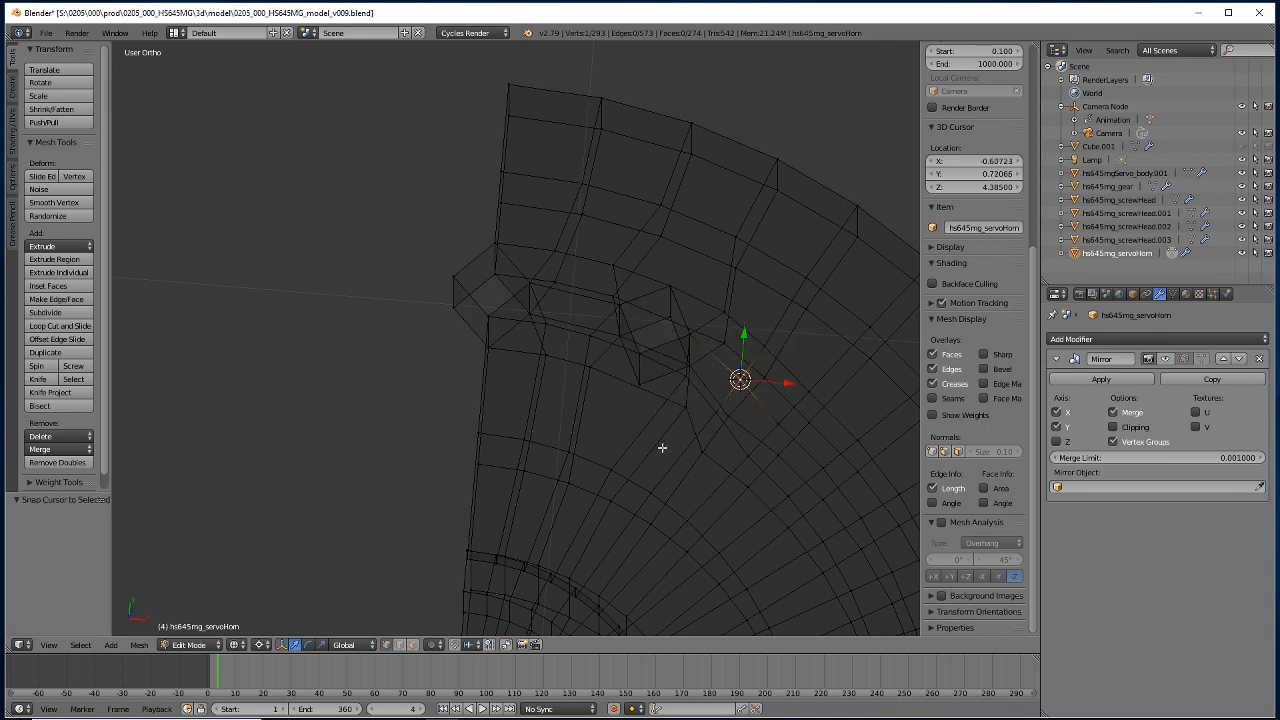
{"action": "right_click", "coordinate": [729, 425]}
{"action": "key", "text": "s"}
{"action": "key", "text": "y"}
{"action": "key", "text": "0"}
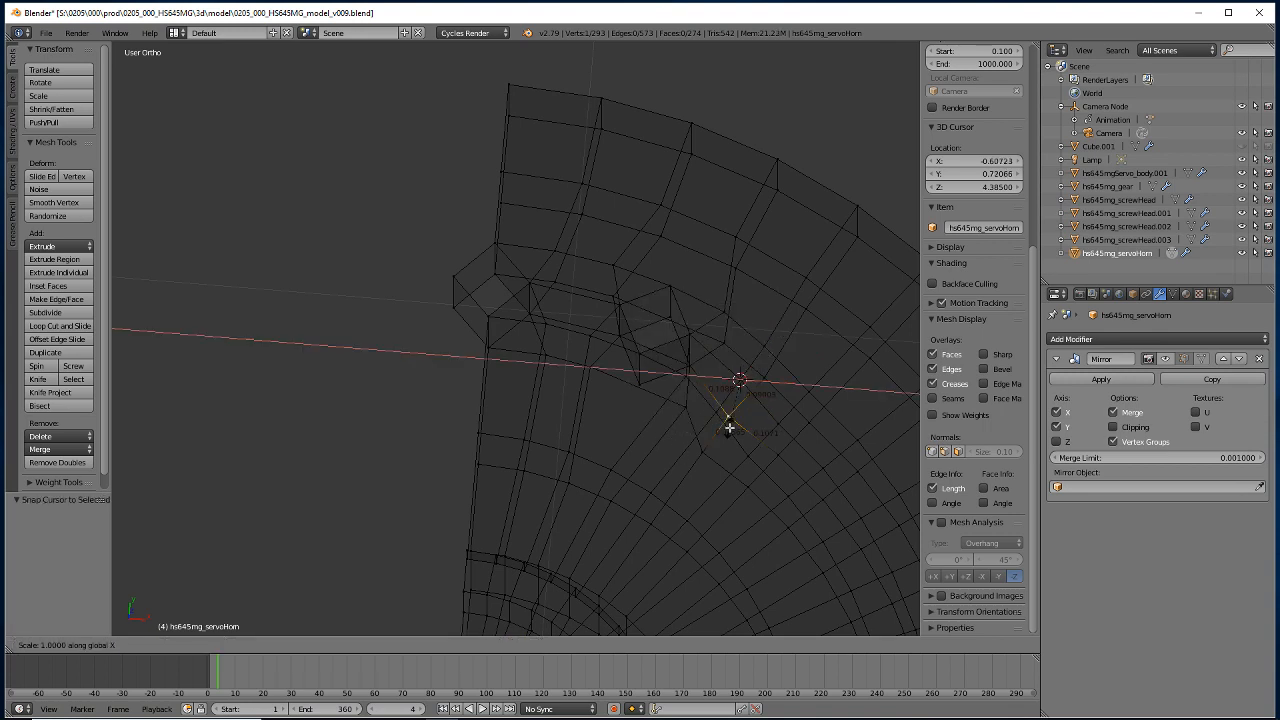
{"action": "key", "text": "Return"}
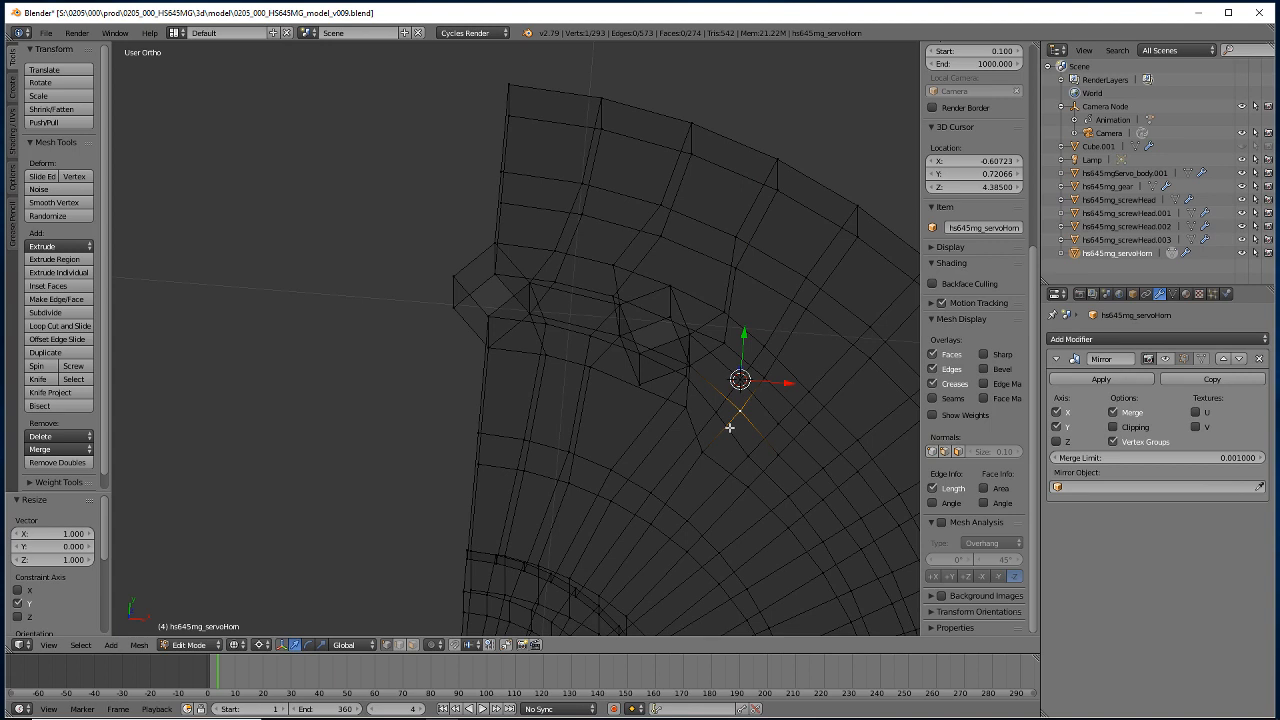
Snap the 3D cursor to the innermost upper vertex of that edge line and scale its lower counterpart to 0 along X and Y.
{"action": "right_click", "coordinate": [714, 411]}
{"action": "key", "text": "shift+s"}
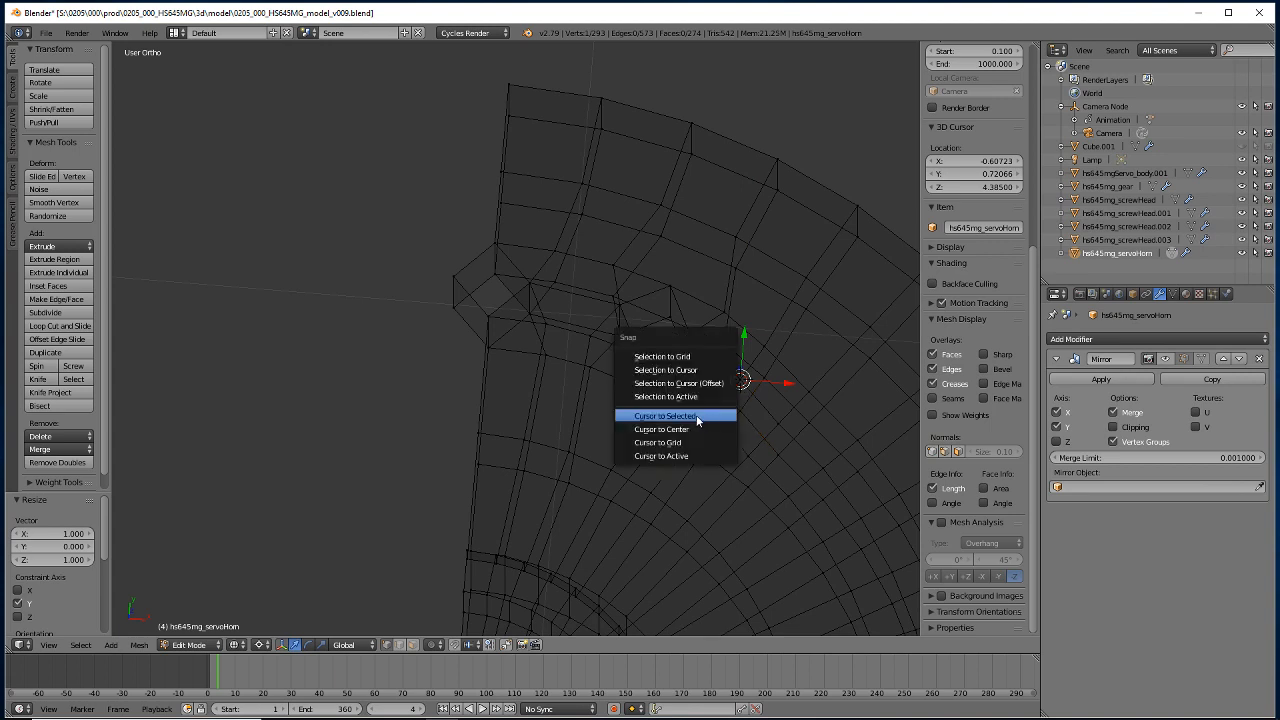
{"action": "left_click", "coordinate": [703, 418]}
{"action": "key", "text": "s"}
{"action": "key", "text": "x"}
{"action": "key", "text": "0"}
{"action": "key", "text": "Return"}
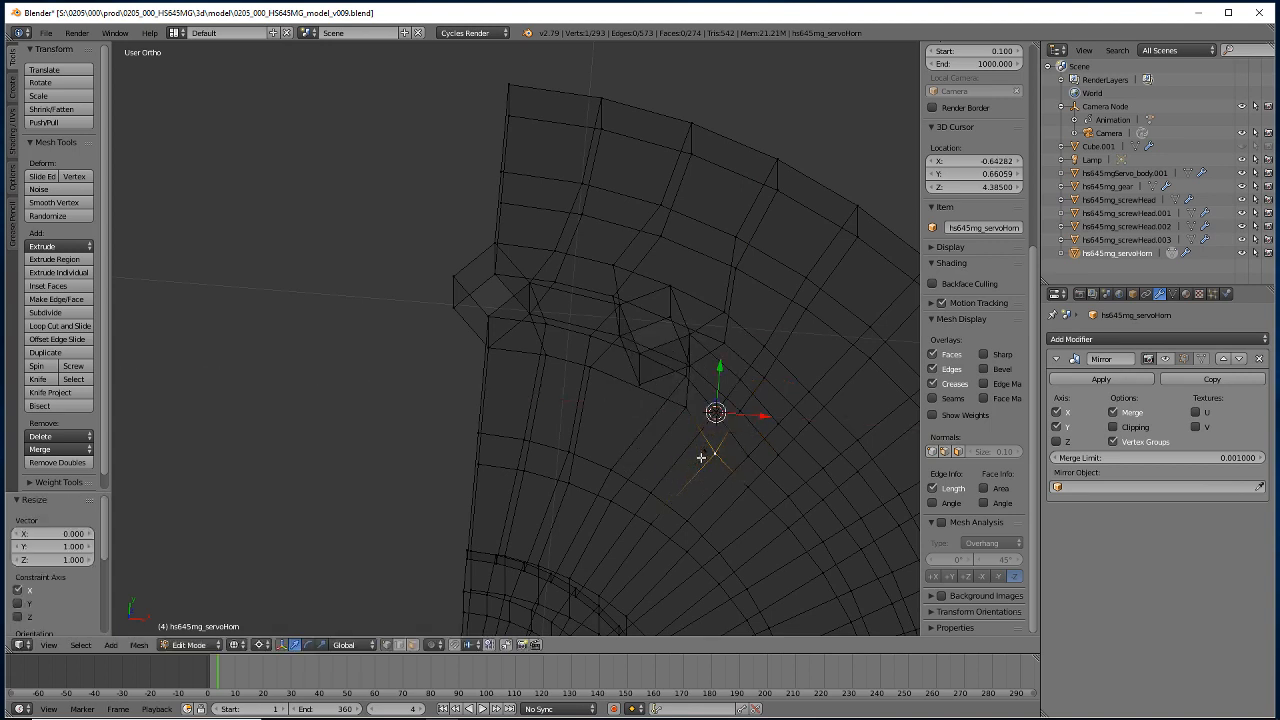
{"action": "key", "text": "s"}
{"action": "key", "text": "y"}
{"action": "key", "text": "0"}
{"action": "key", "text": "Return"}
Switch to solid shading and delete the two lower faces that close off the second square hole.
{"action": "key", "text": "z"}
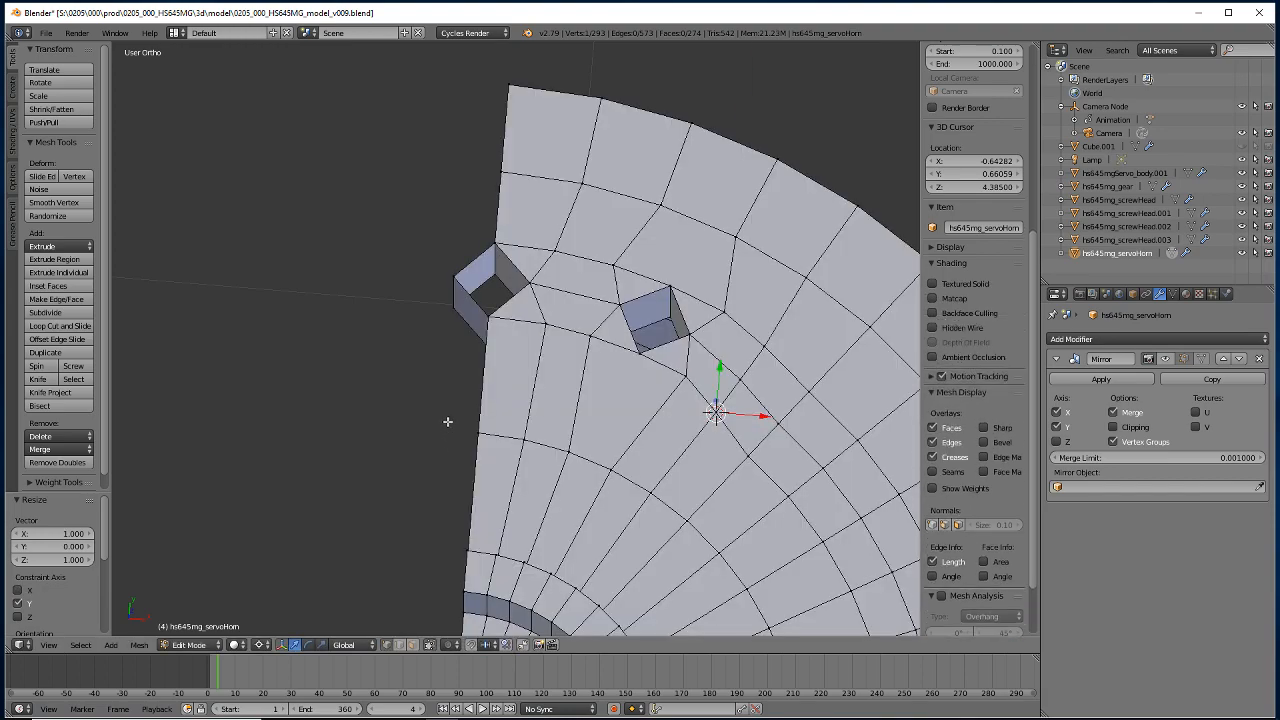
{"action": "mouse_move", "coordinate": [446, 423]}
{"action": "middle_mouse_down"}
{"action": "mouse_move", "coordinate": [428, 471]}
{"action": "mouse_move", "coordinate": [420, 452]}
{"action": "middle_mouse_up"}
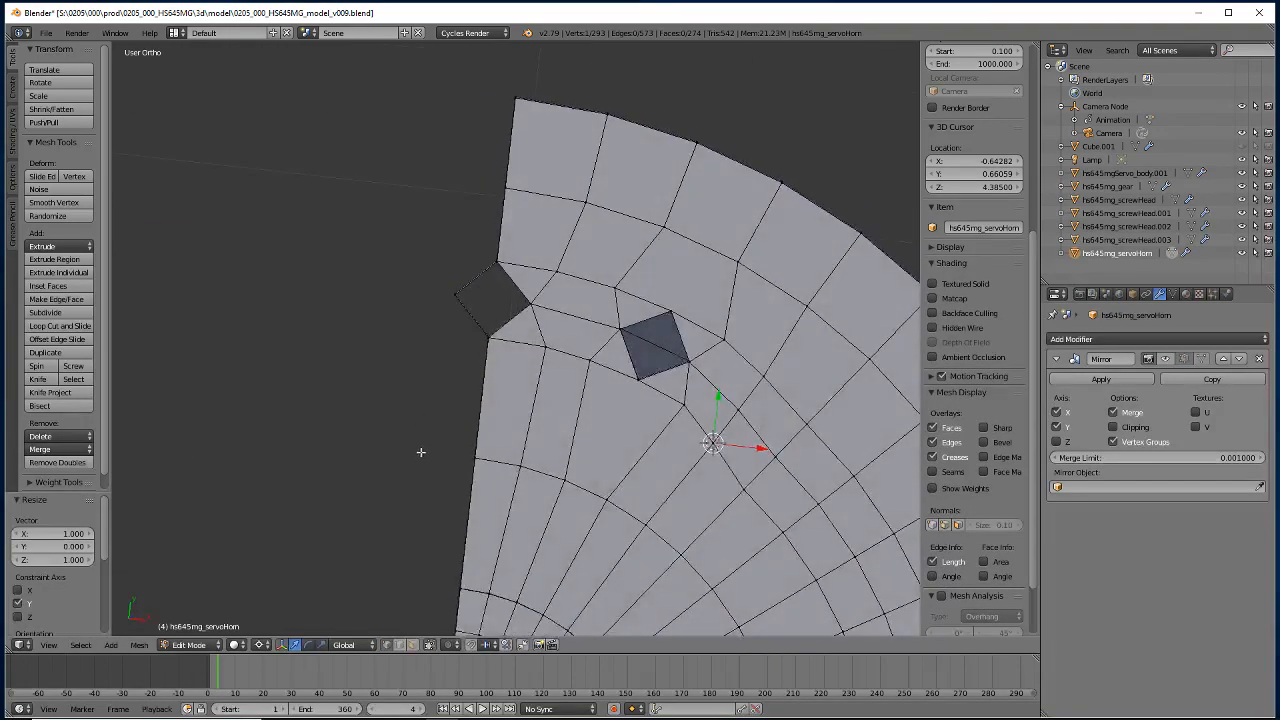
{"action": "left_click", "coordinate": [412, 645]}
{"action": "right_click", "coordinate": [651, 355]}
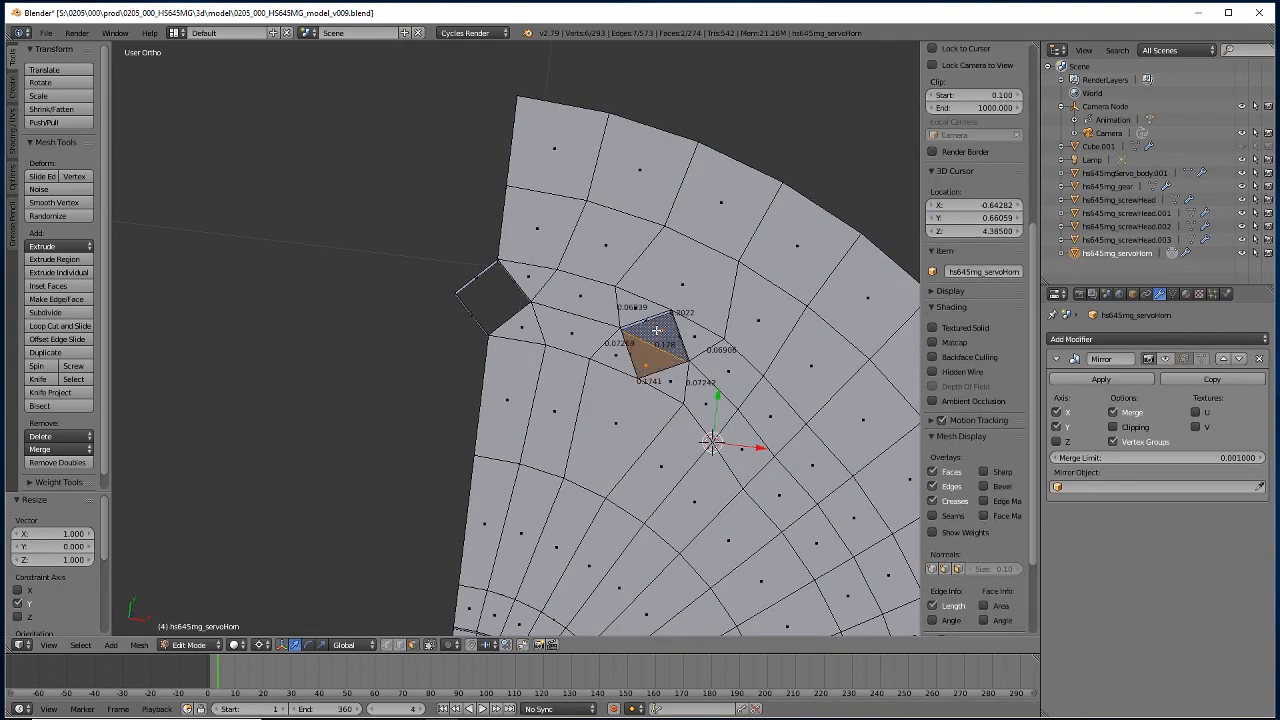
{"action": "key", "text": "x"}
{"action": "left_click", "coordinate": [615, 363]}
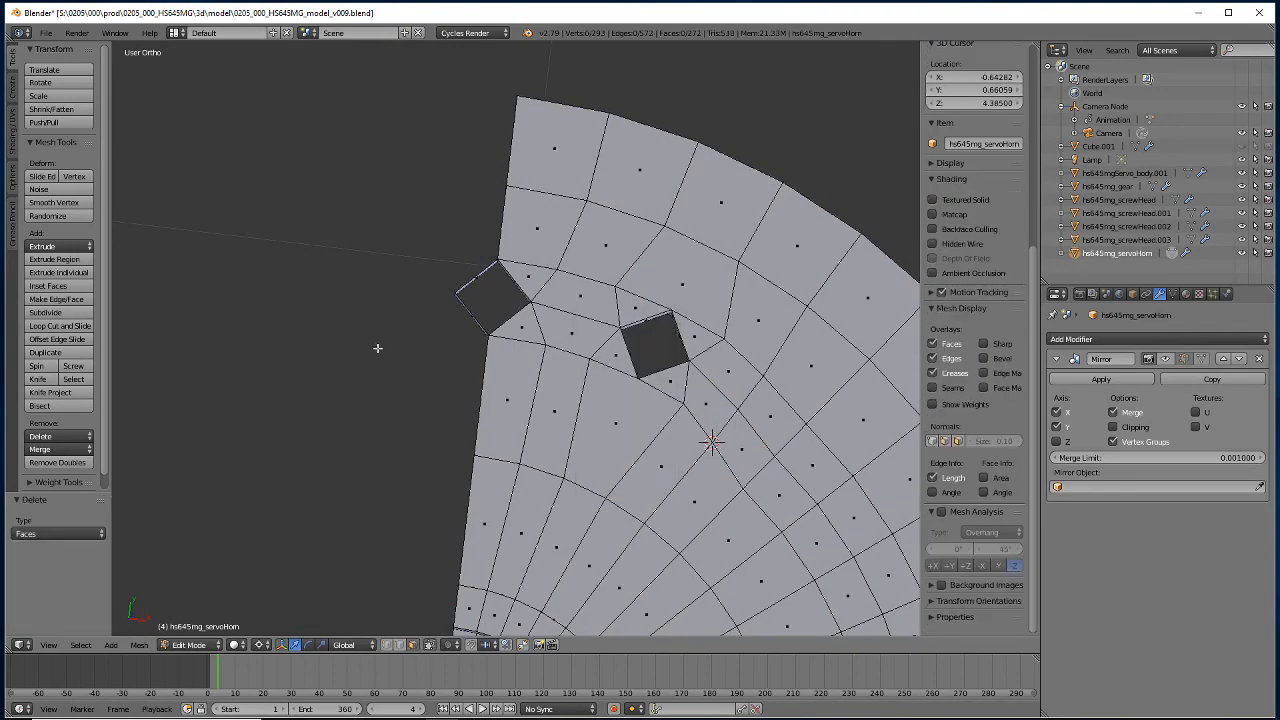
Subdivide the two lower-face edges on the inner and outer sides of the second hole's opening with one cut.
{"action": "middle_click_drag", "start_coordinate": [457, 349], "coordinate": [421, 598]}
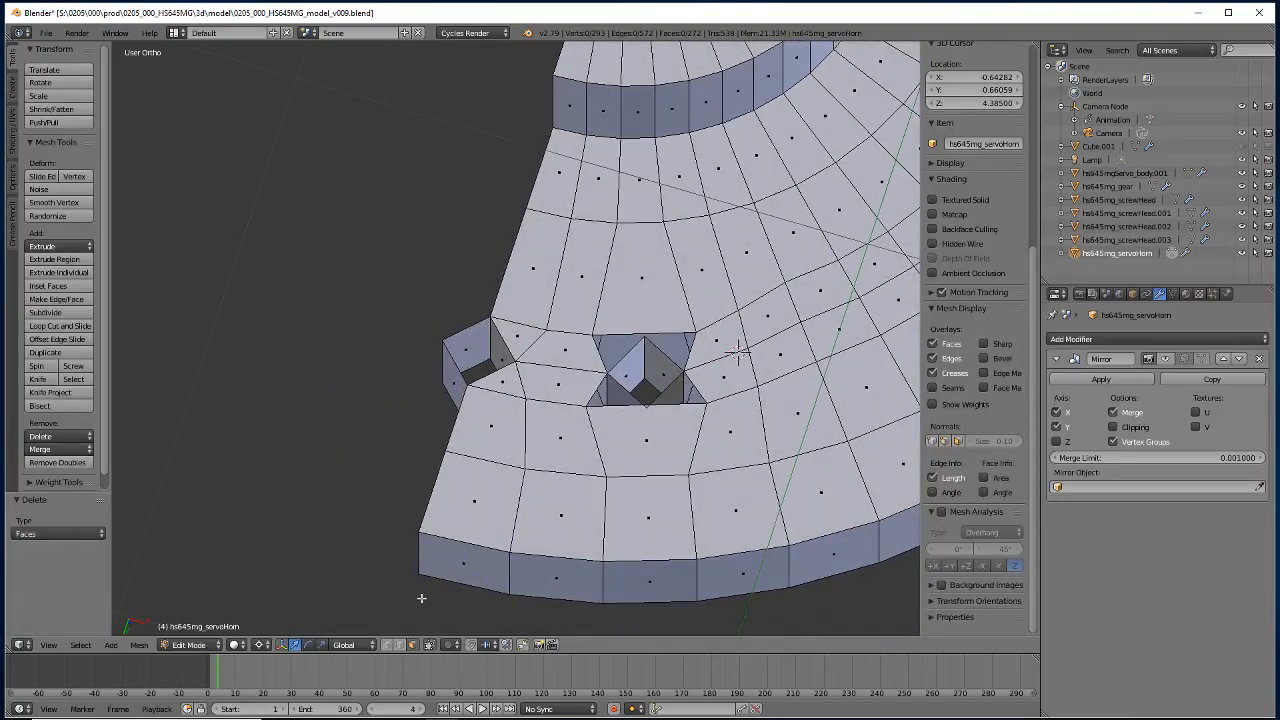
{"action": "right_click", "coordinate": [615, 357]}
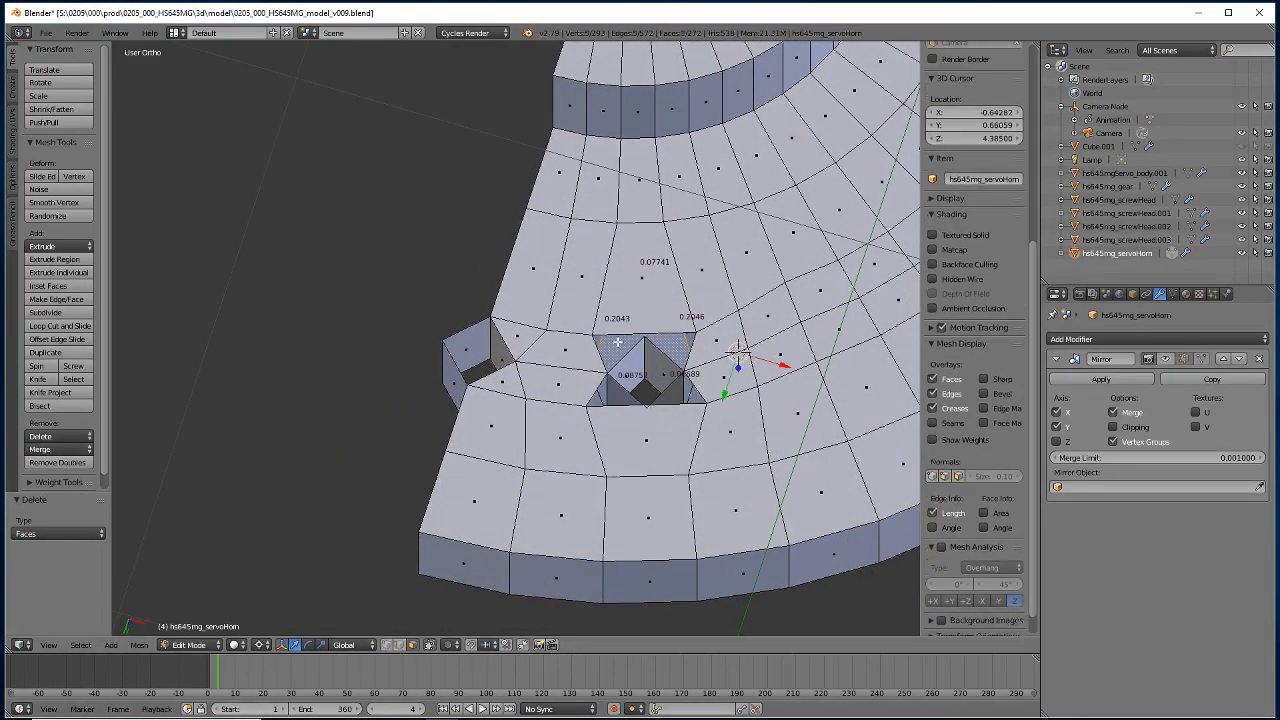
{"action": "left_click", "coordinate": [398, 645]}
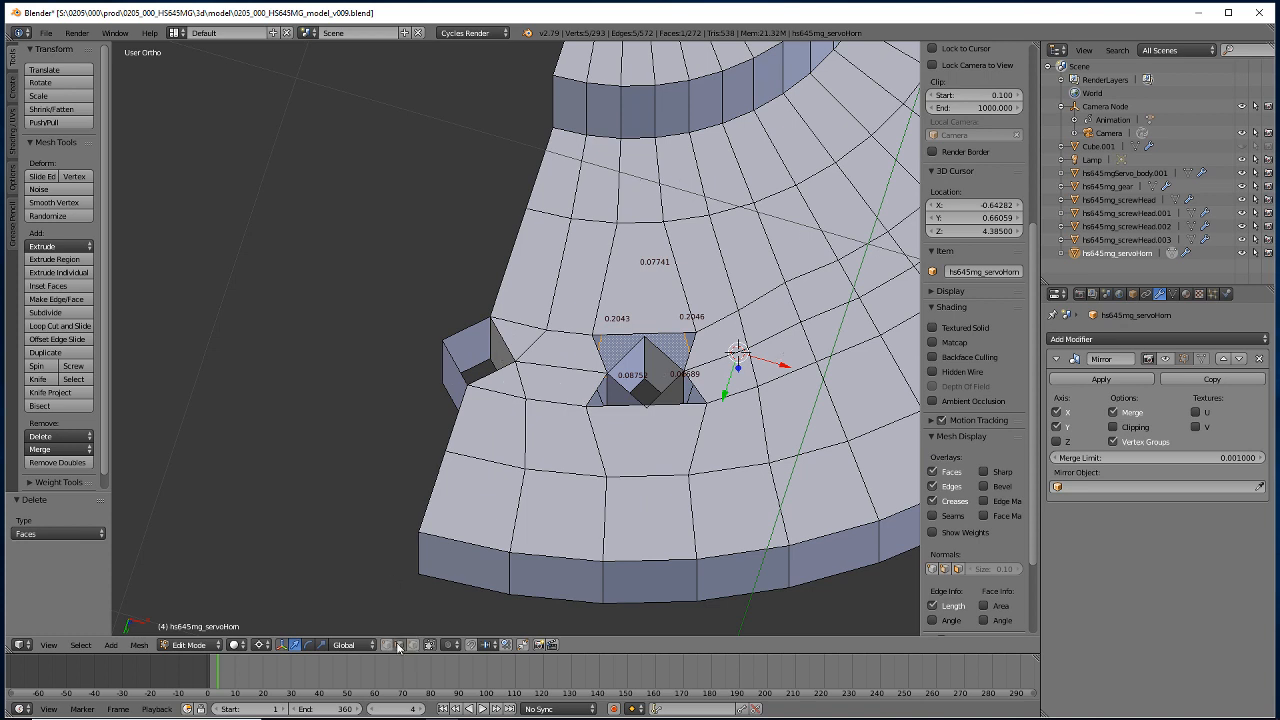
{"action": "right_click", "coordinate": [613, 335]}
{"action": "right_click", "coordinate": [614, 405], "text": "shift"}
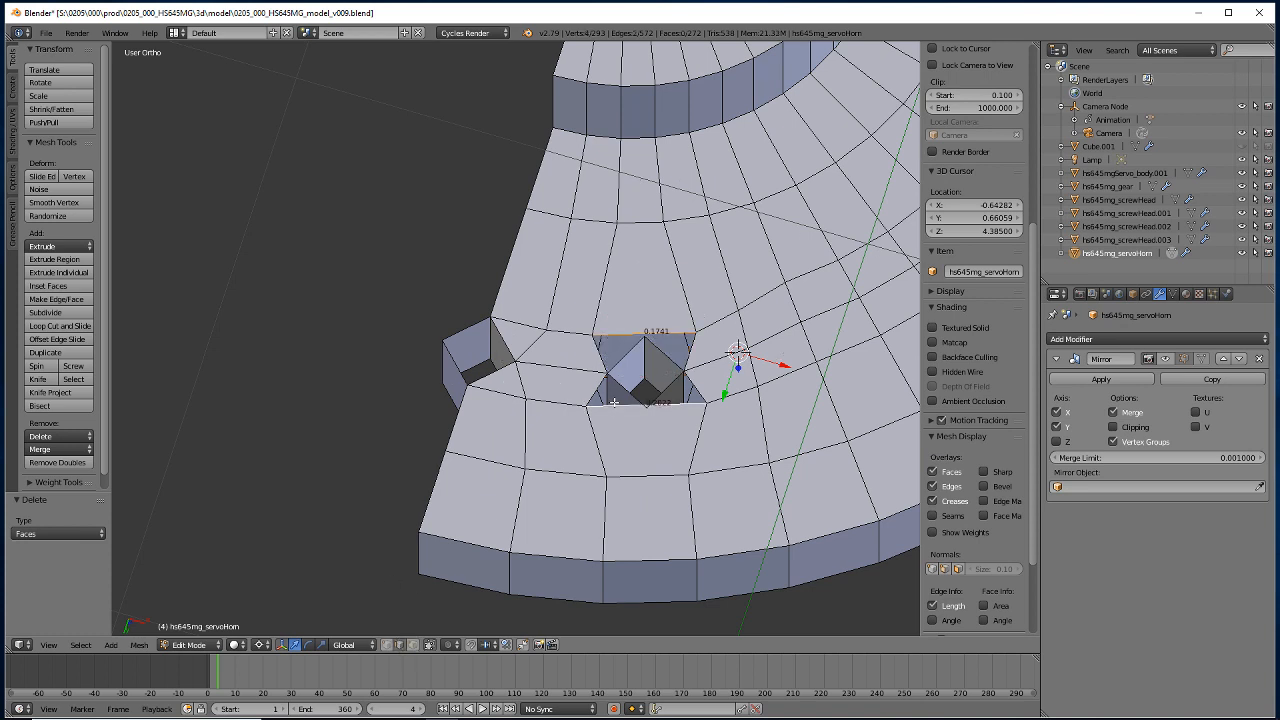
{"action": "left_click", "coordinate": [45, 312]}
Merge each new edge midpoint with the adjacent corner vertex of the square hole, using At Last.
{"action": "right_click", "coordinate": [641, 330]}
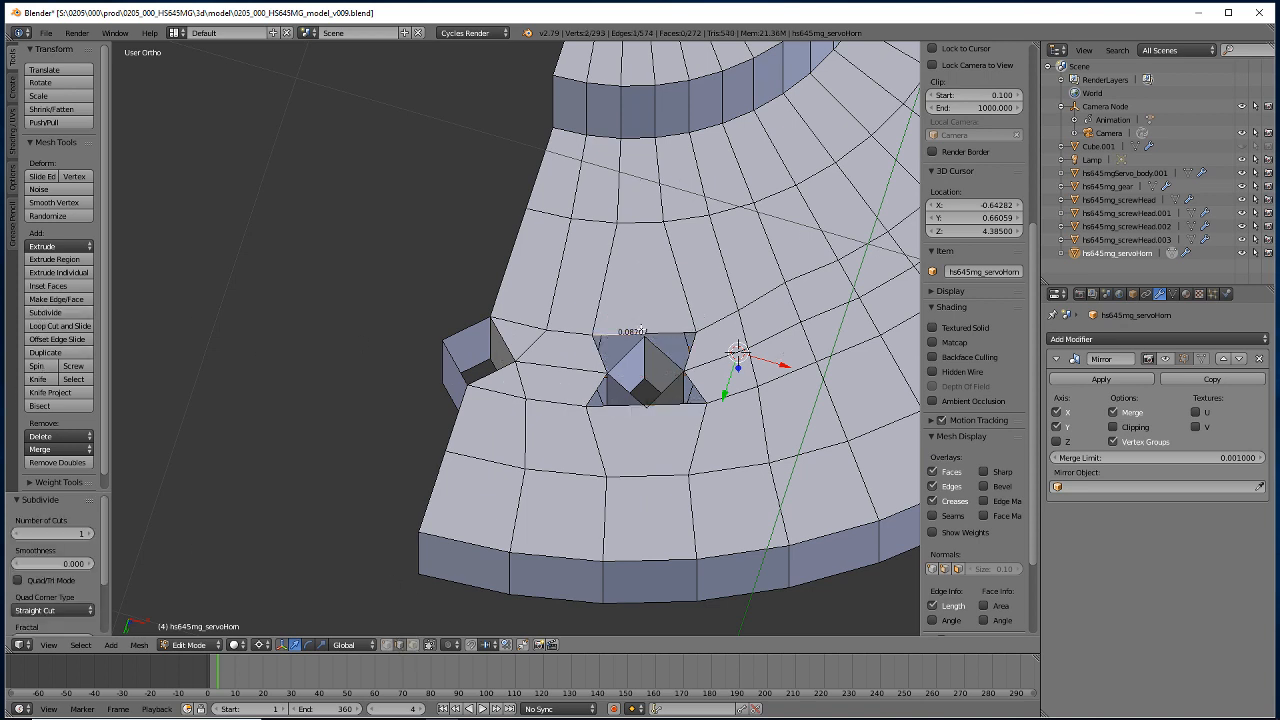
{"action": "left_click", "coordinate": [388, 645]}
{"action": "key", "text": "alt+m"}
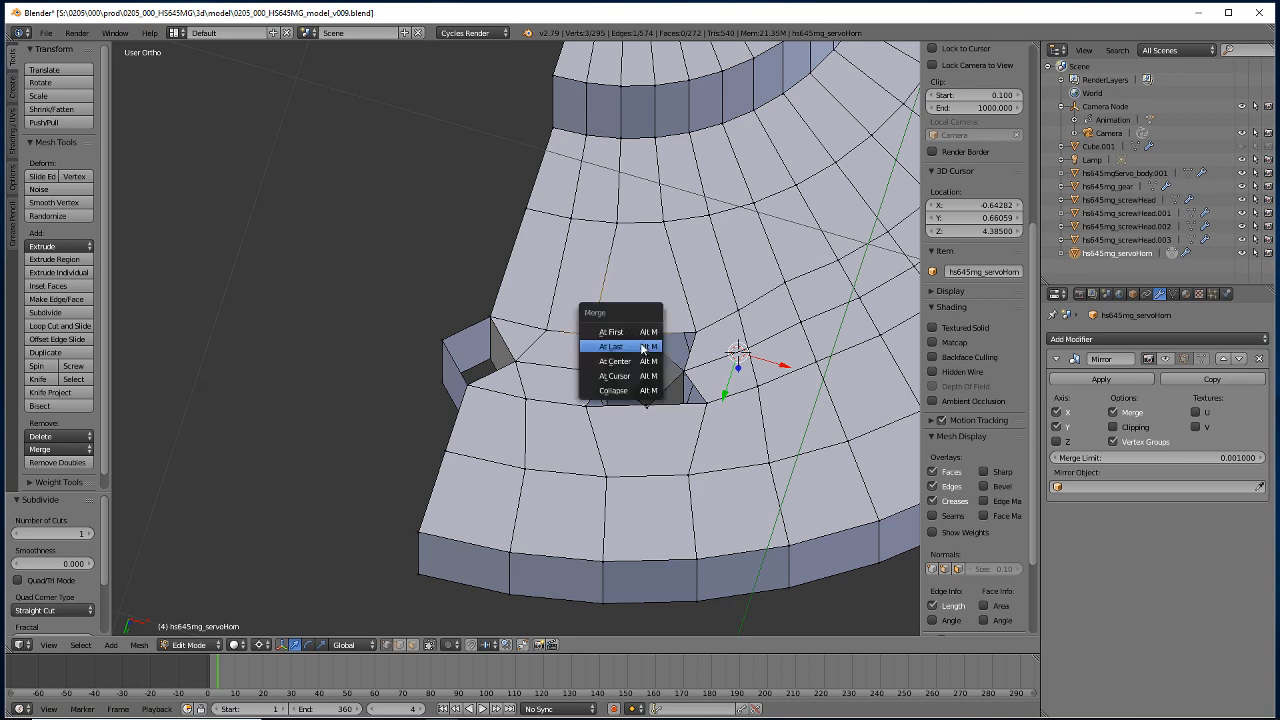
{"action": "left_click", "coordinate": [641, 347]}
{"action": "right_click", "coordinate": [645, 414]}
{"action": "right_click", "coordinate": [645, 413], "text": "shift"}
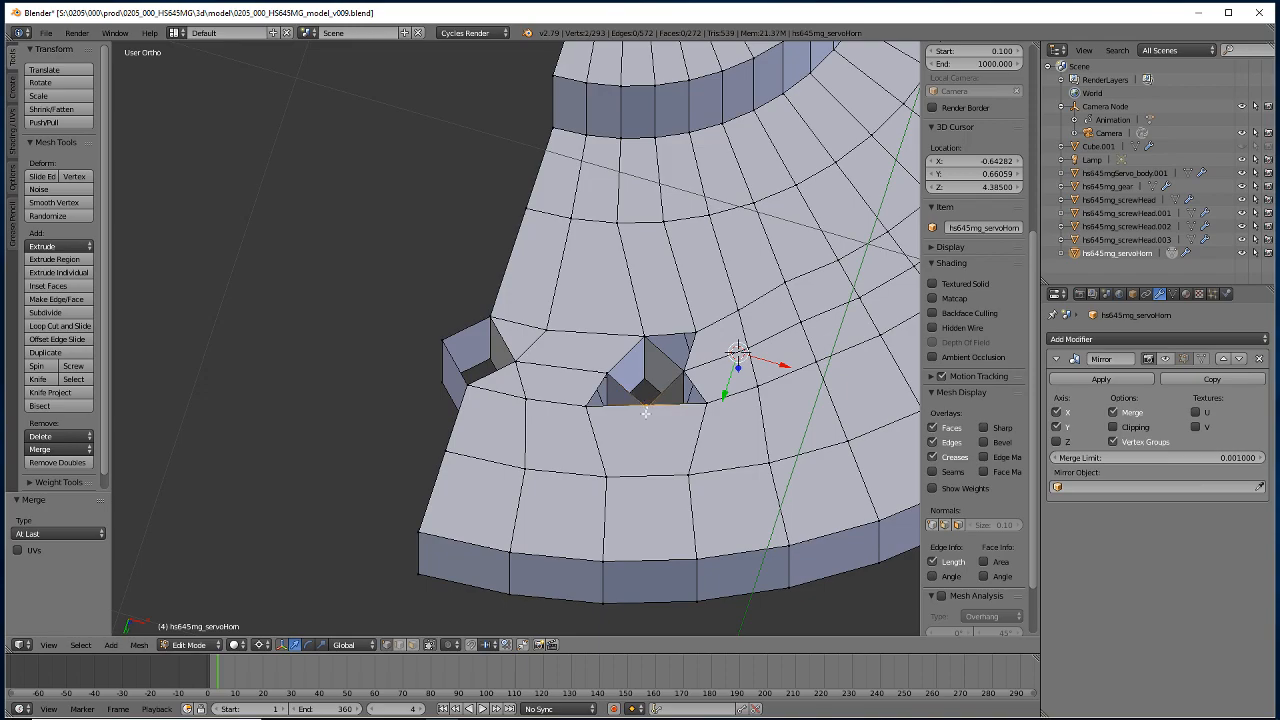
{"action": "key", "text": "alt+m"}
{"action": "left_click", "coordinate": [646, 414]}
Subdivide the lower-face inner-row edge running from near the edge hole to the second hole's corner with one cut.
{"action": "middle_click_drag", "start_coordinate": [483, 503], "coordinate": [500, 470]}
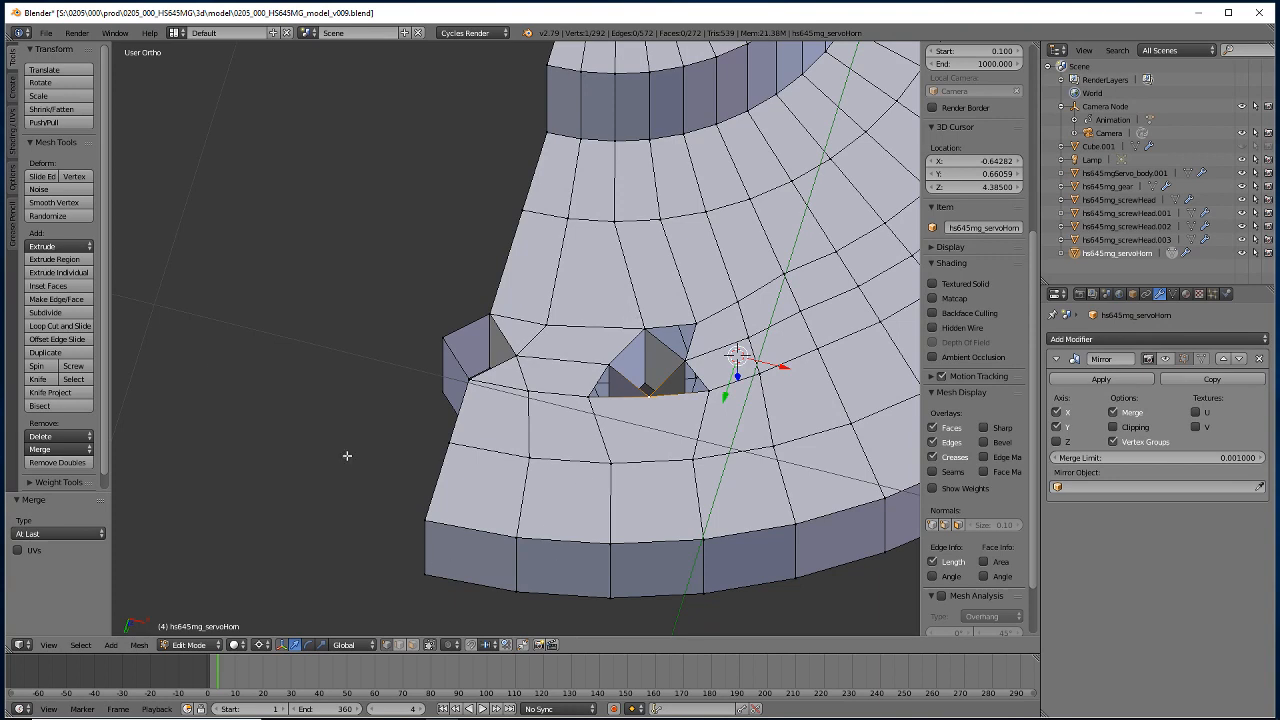
{"action": "left_click", "coordinate": [44, 313]}
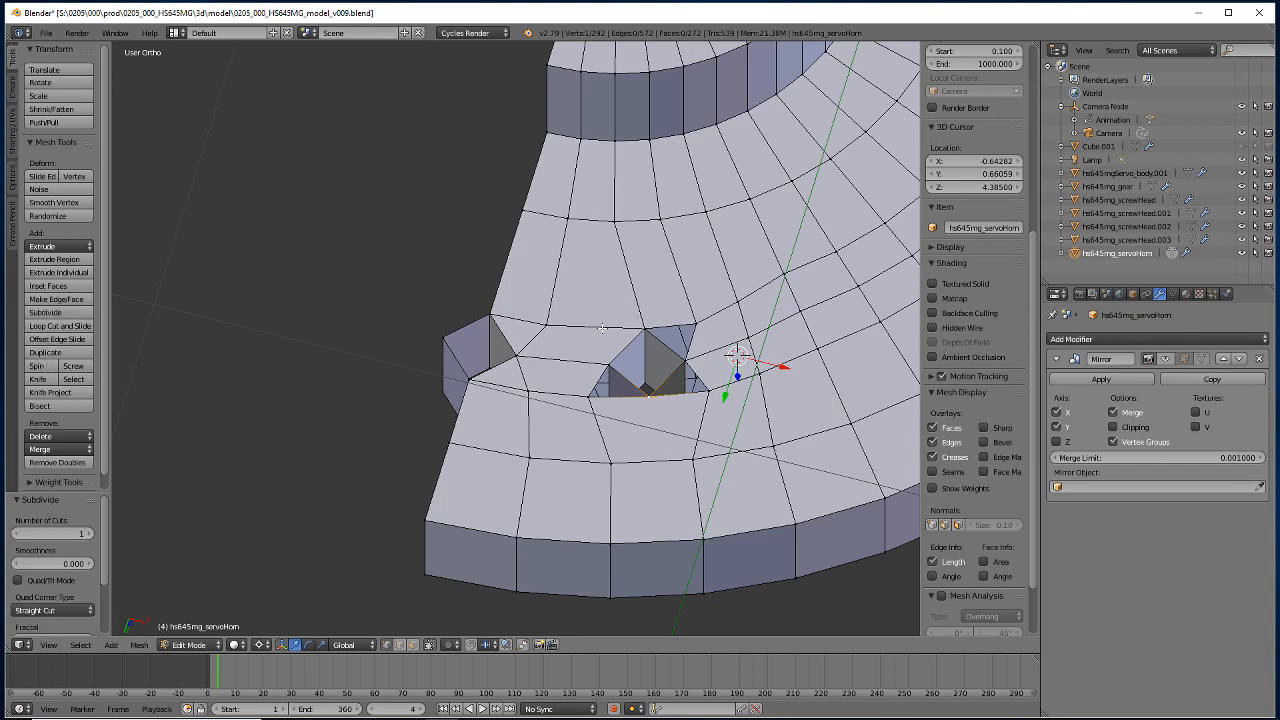
{"action": "left_click", "coordinate": [410, 648]}
{"action": "right_click", "coordinate": [594, 328]}
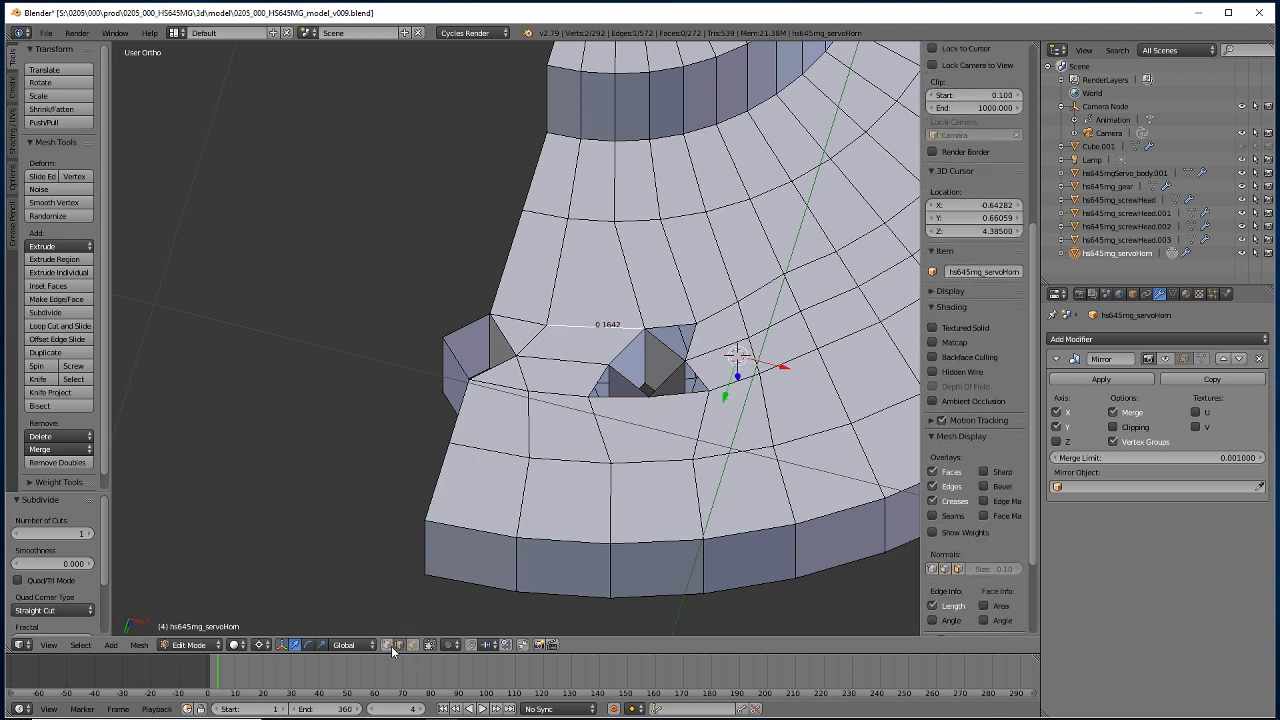
{"action": "left_click", "coordinate": [46, 313]}
Snap the 3D cursor to the upper-face vertex opposite the new midpoint between the edge hole and the second hole.
{"action": "mouse_move", "coordinate": [518, 608]}
{"action": "middle_mouse_down"}
{"action": "mouse_move", "coordinate": [519, 367]}
{"action": "mouse_move", "coordinate": [518, 382]}
{"action": "middle_mouse_up"}
{"action": "key", "text": "z"}
{"action": "mouse_move", "coordinate": [532, 458]}
{"action": "middle_mouse_down"}
{"action": "mouse_move", "coordinate": [537, 423]}
{"action": "mouse_move", "coordinate": [540, 440]}
{"action": "mouse_move", "coordinate": [392, 578]}
{"action": "middle_mouse_up"}
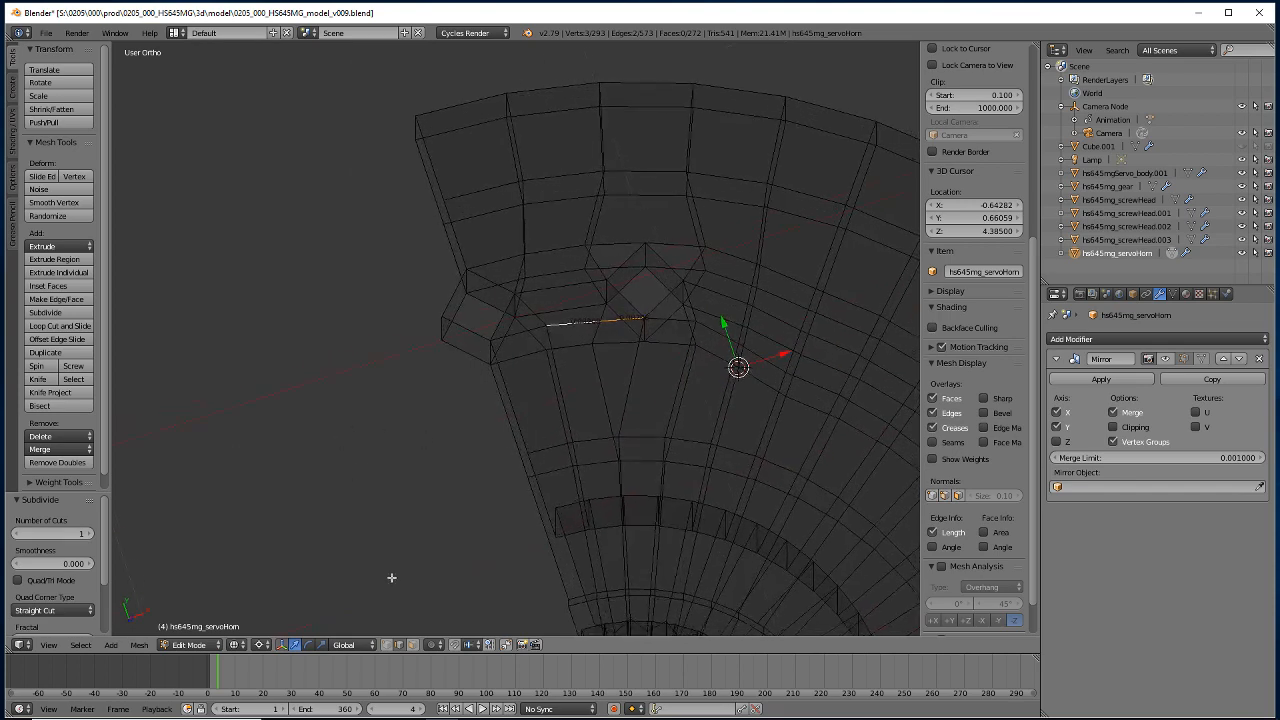
{"action": "right_click", "coordinate": [587, 346]}
{"action": "key", "text": "shift+s"}
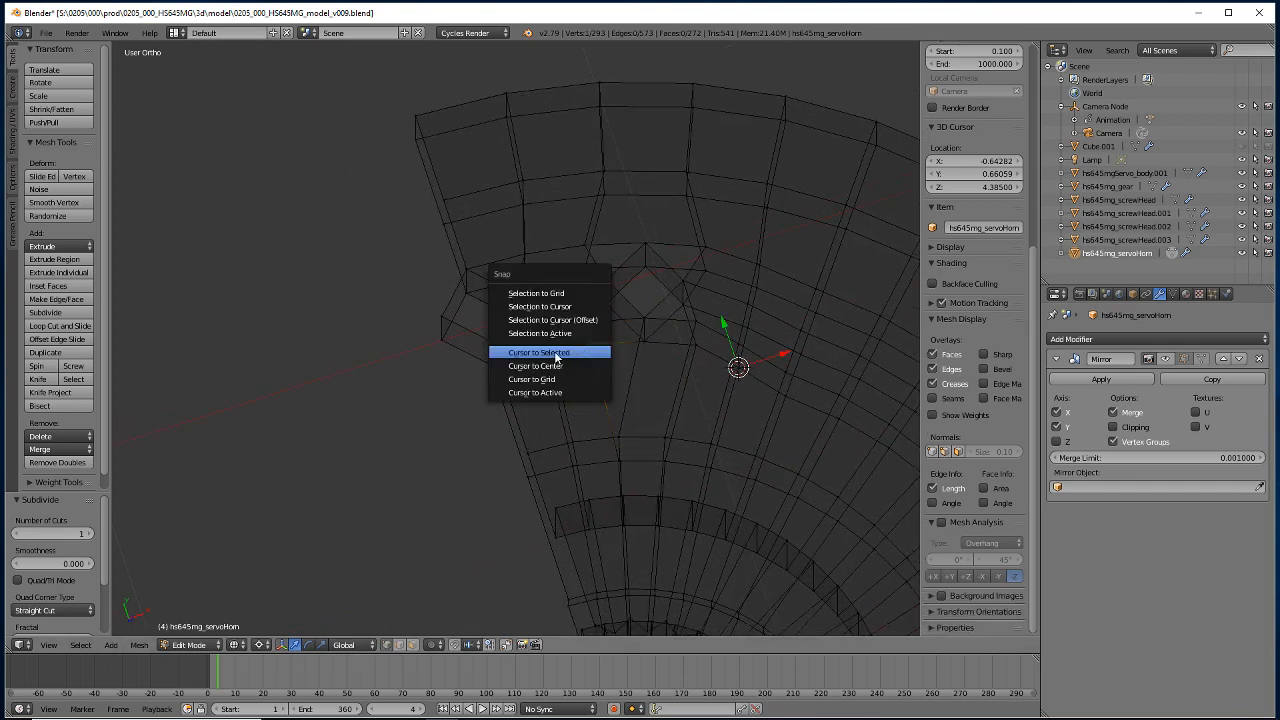
{"action": "left_click", "coordinate": [557, 356]}
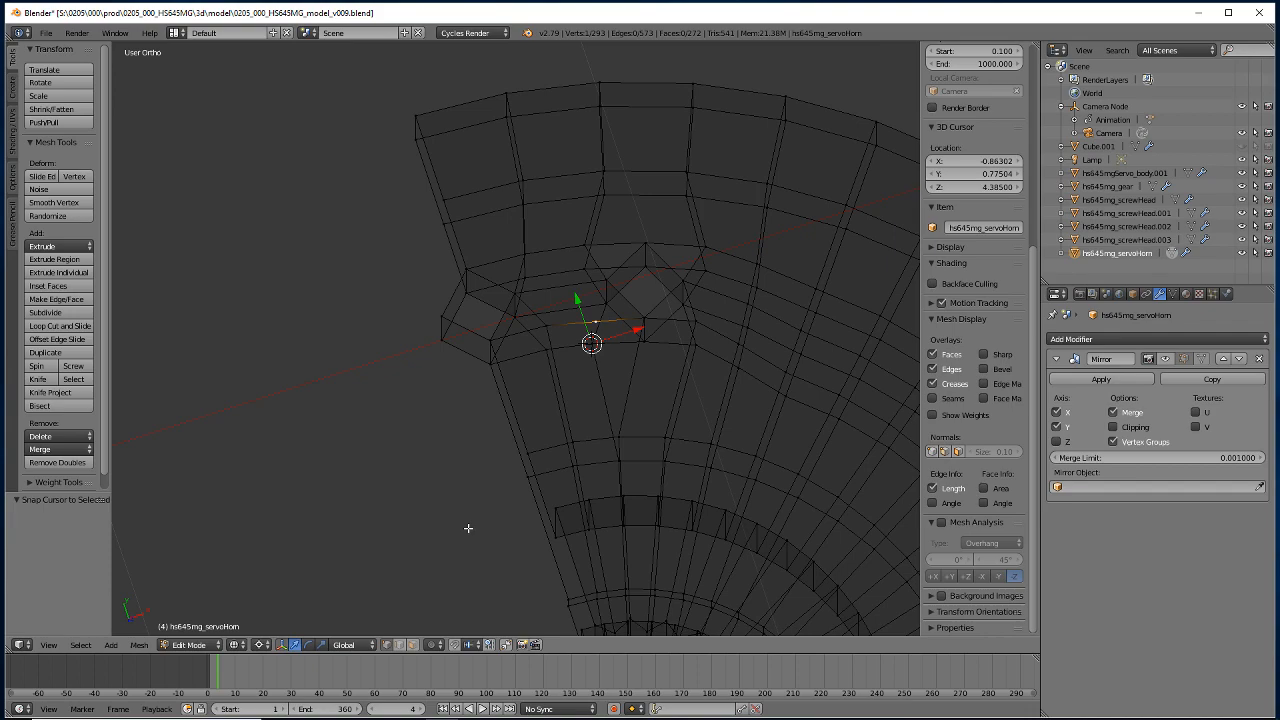
Align the new lower-face midpoint with the 3D cursor by scaling it to 0 along X and Y.
{"action": "key", "text": "s"}
{"action": "key", "text": "y"}
{"action": "key", "text": "0"}
{"action": "key", "text": "Return"}
{"action": "key", "text": "s"}
{"action": "key", "text": "y"}
{"action": "key", "text": "0"}
{"action": "key", "text": "Return"}
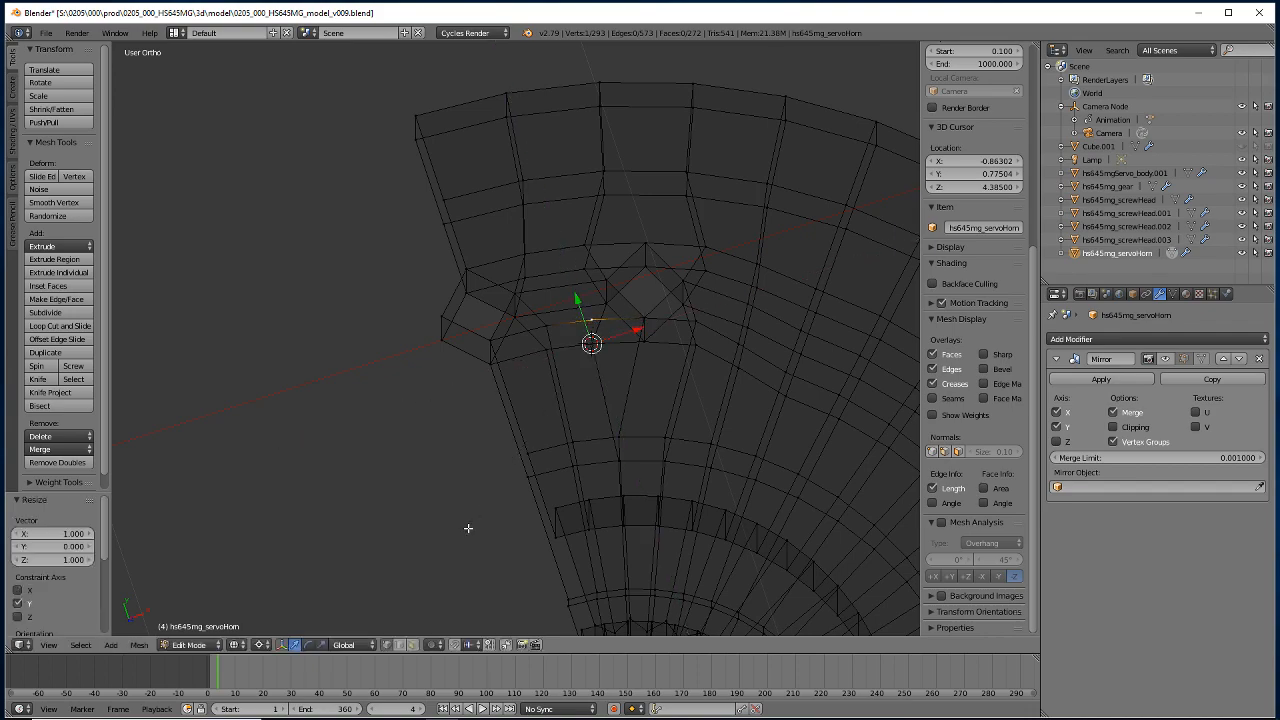
Switch to solid shading and knife-cut an edge from the second hole's near corner to the new lower-face midpoint.
{"action": "key", "text": "z"}
{"action": "mouse_move", "coordinate": [480, 220]}
{"action": "middle_mouse_down"}
{"action": "mouse_move", "coordinate": [560, 310]}
{"action": "mouse_move", "coordinate": [586, 386]}
{"action": "mouse_move", "coordinate": [523, 507]}
{"action": "middle_mouse_up"}
{"action": "key", "text": "k"}
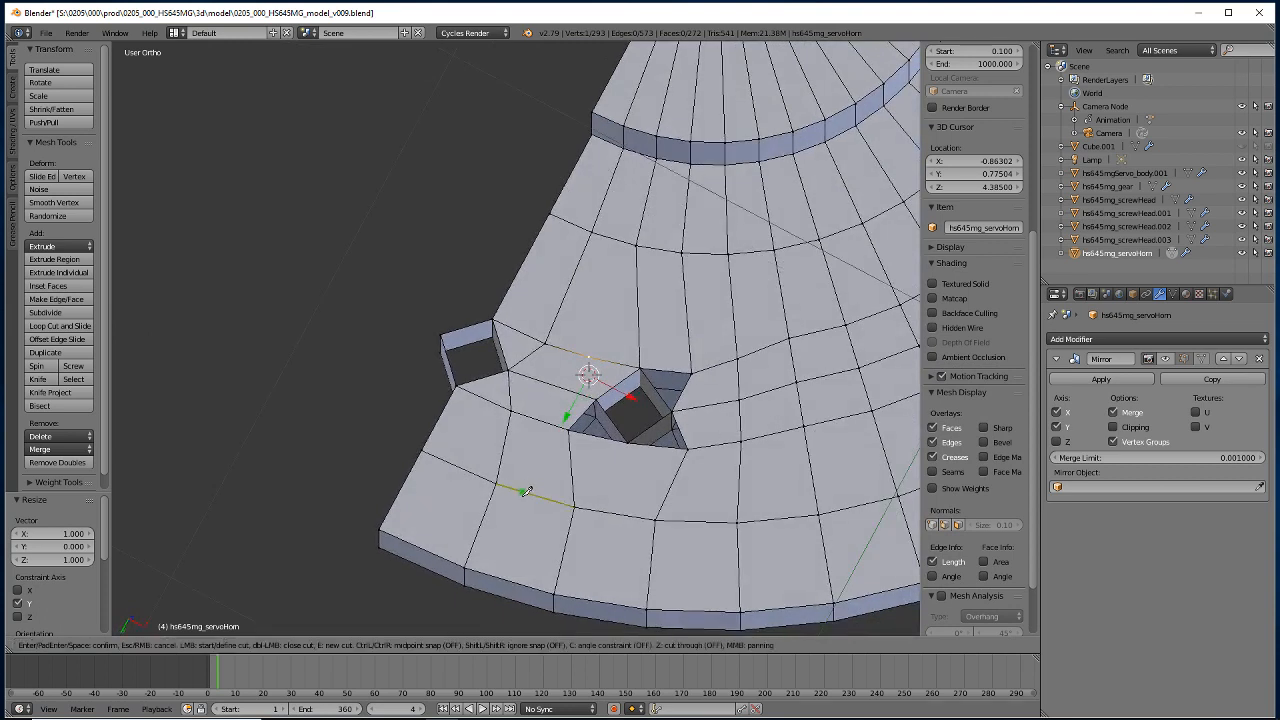
{"action": "left_click", "coordinate": [596, 399]}
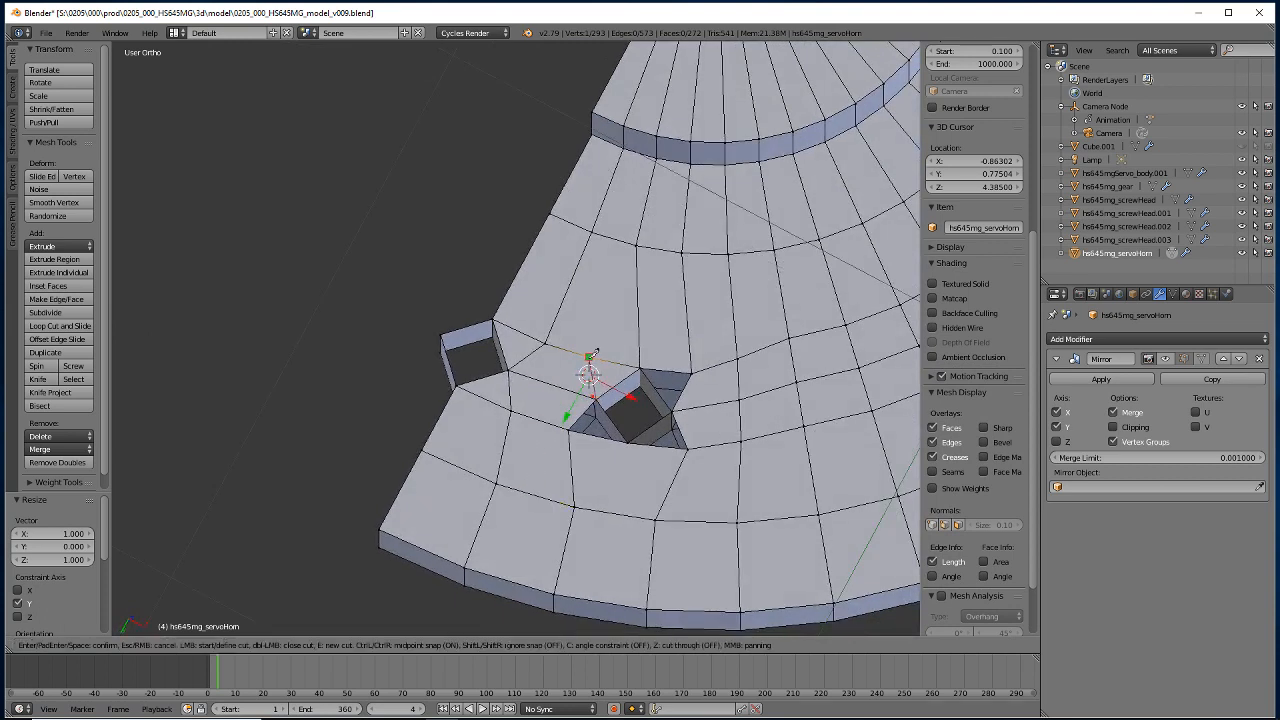
{"action": "left_click", "coordinate": [591, 357]}
{"action": "key", "text": "Return"}
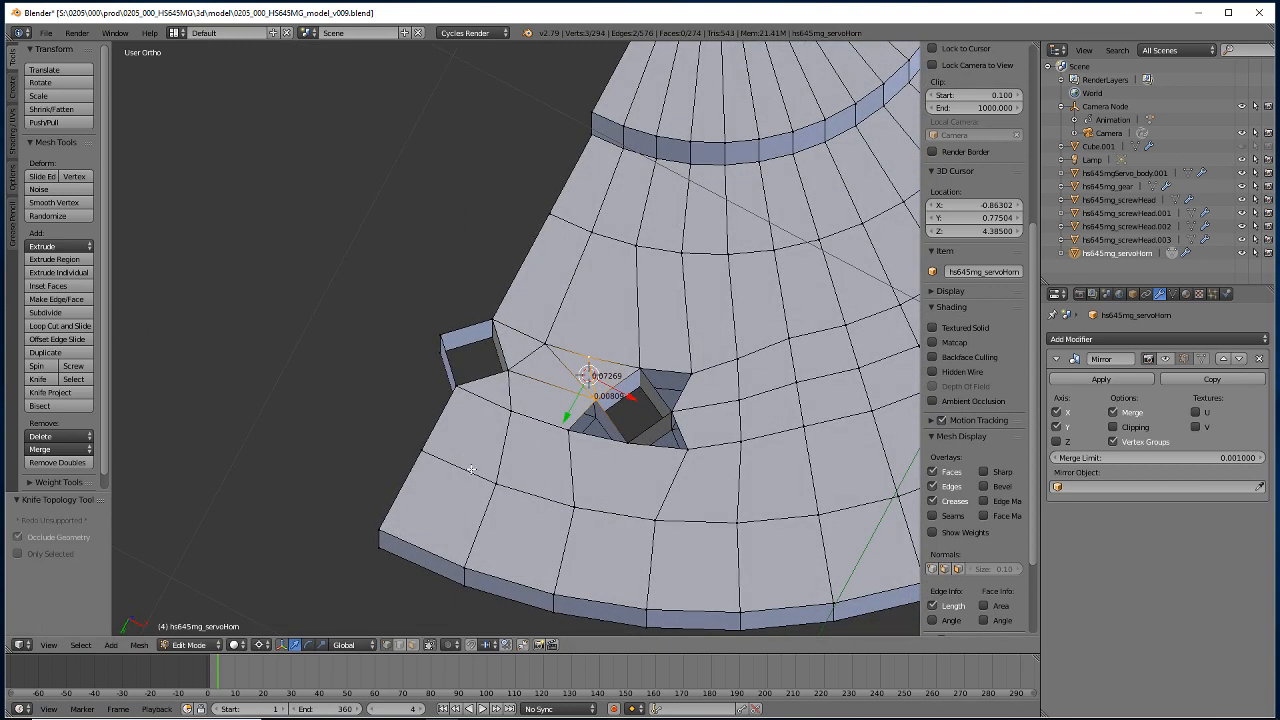
Join the two small lower-face faces between the edge hole and the second square hole into one face.
{"action": "middle_click_drag", "start_coordinate": [471, 469], "coordinate": [418, 383]}
{"action": "middle_click_drag", "start_coordinate": [415, 329], "coordinate": [379, 383]}
{"action": "left_click", "coordinate": [411, 645]}
{"action": "right_click", "coordinate": [461, 301]}
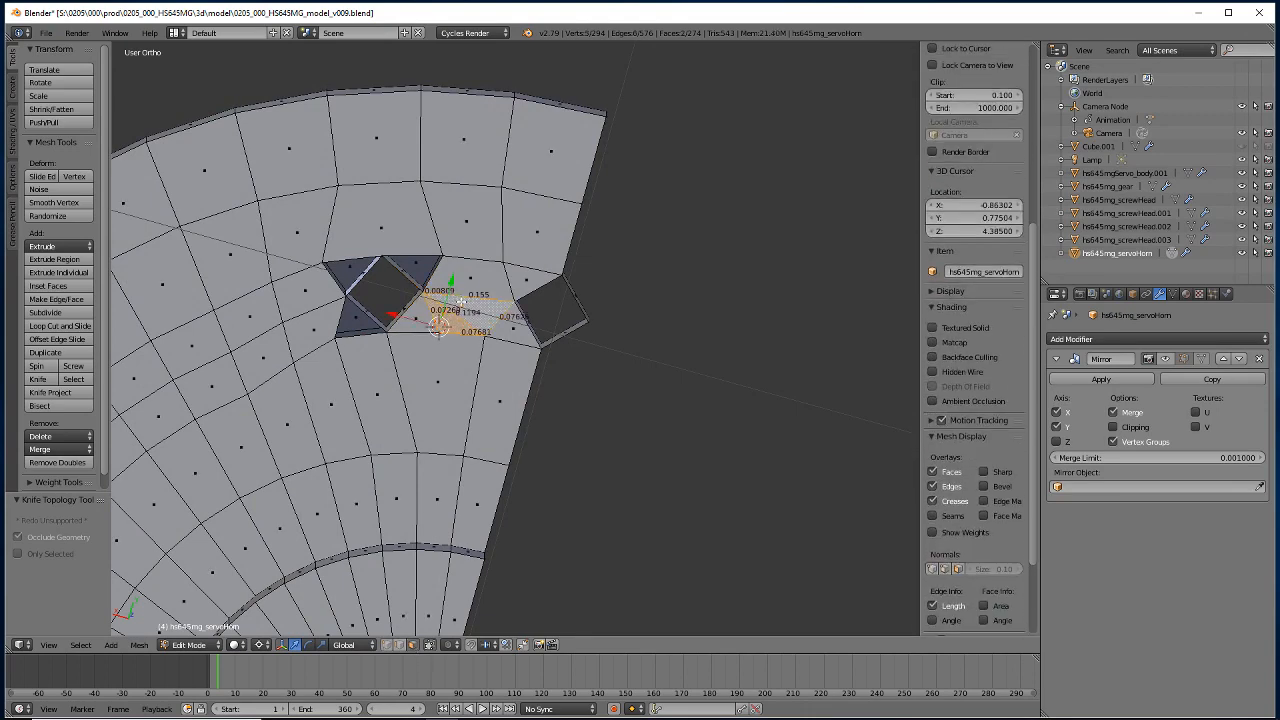
{"action": "key", "text": "f"}
{"action": "mouse_move", "coordinate": [461, 348]}
{"action": "middle_mouse_down"}
{"action": "mouse_move", "coordinate": [440, 383]}
{"action": "mouse_move", "coordinate": [440, 360]}
{"action": "middle_mouse_up"}
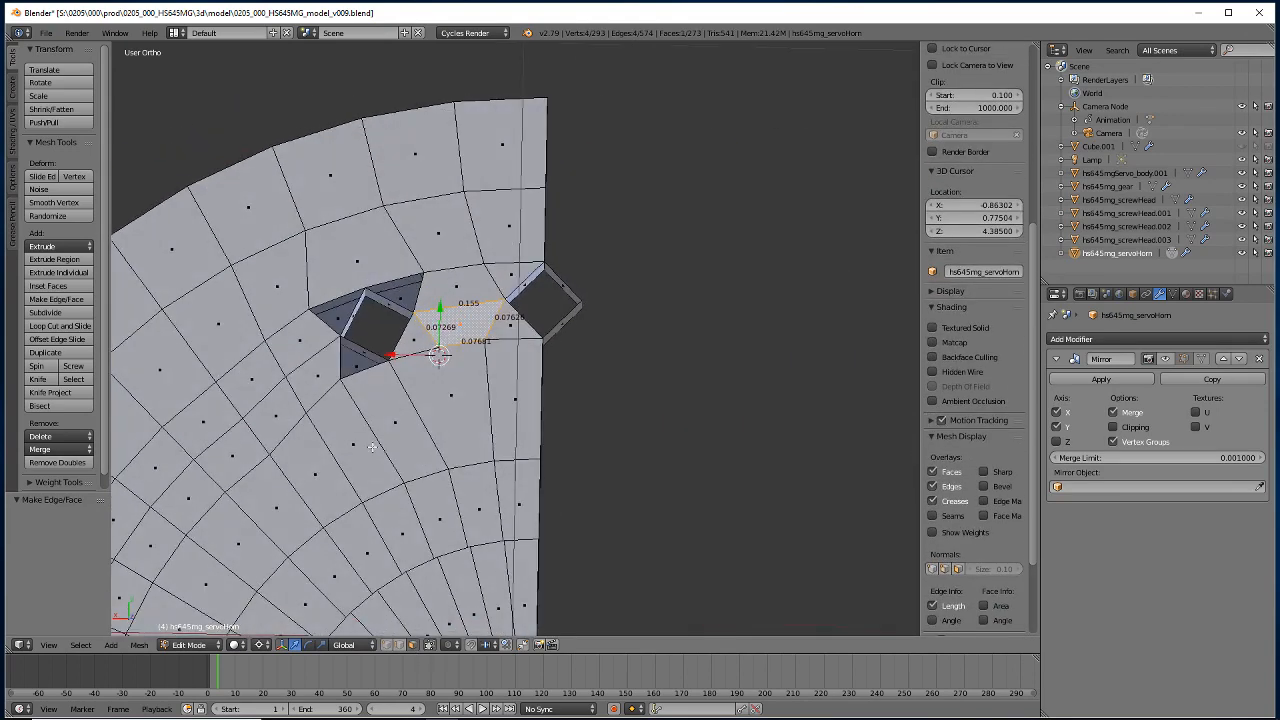
Fill the three triangular gaps around the second square hole on the lower face with new faces.
{"action": "left_click", "coordinate": [399, 645]}
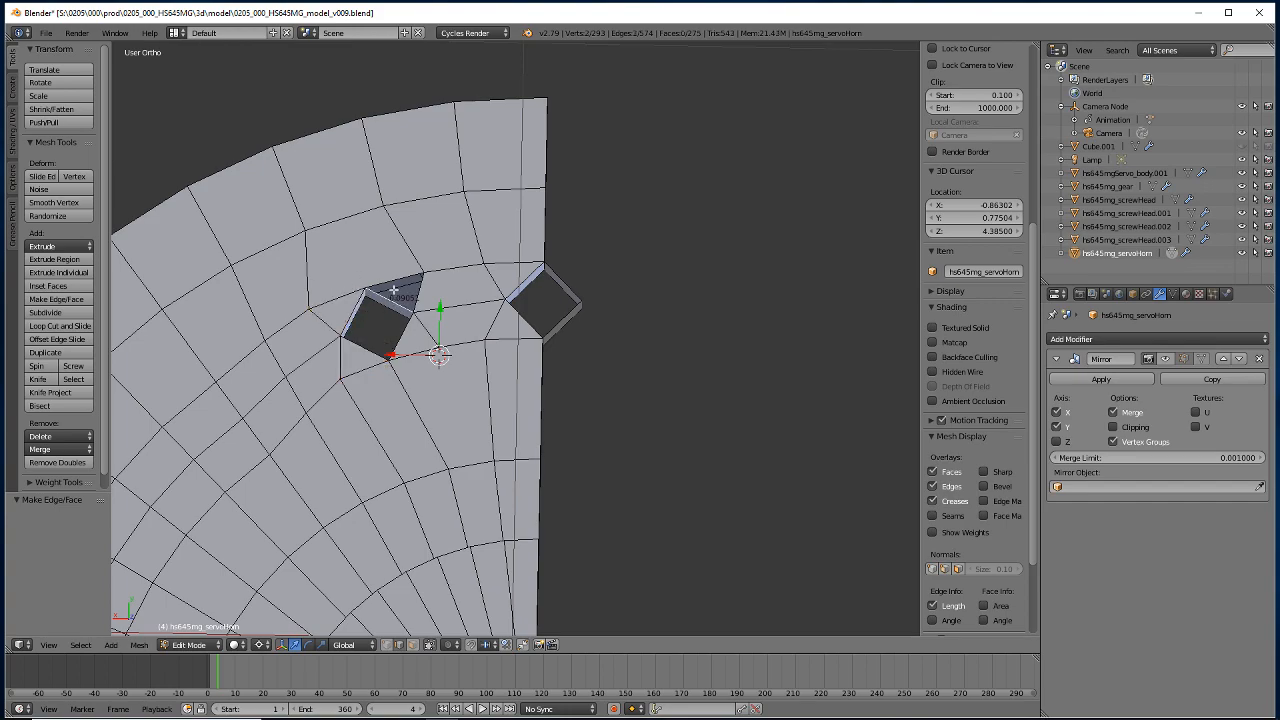
{"action": "middle_click_drag", "start_coordinate": [424, 495], "coordinate": [411, 458]}
{"action": "scroll", "coordinate": [388, 438], "scroll_direction": "down", "scroll_amount": 5}
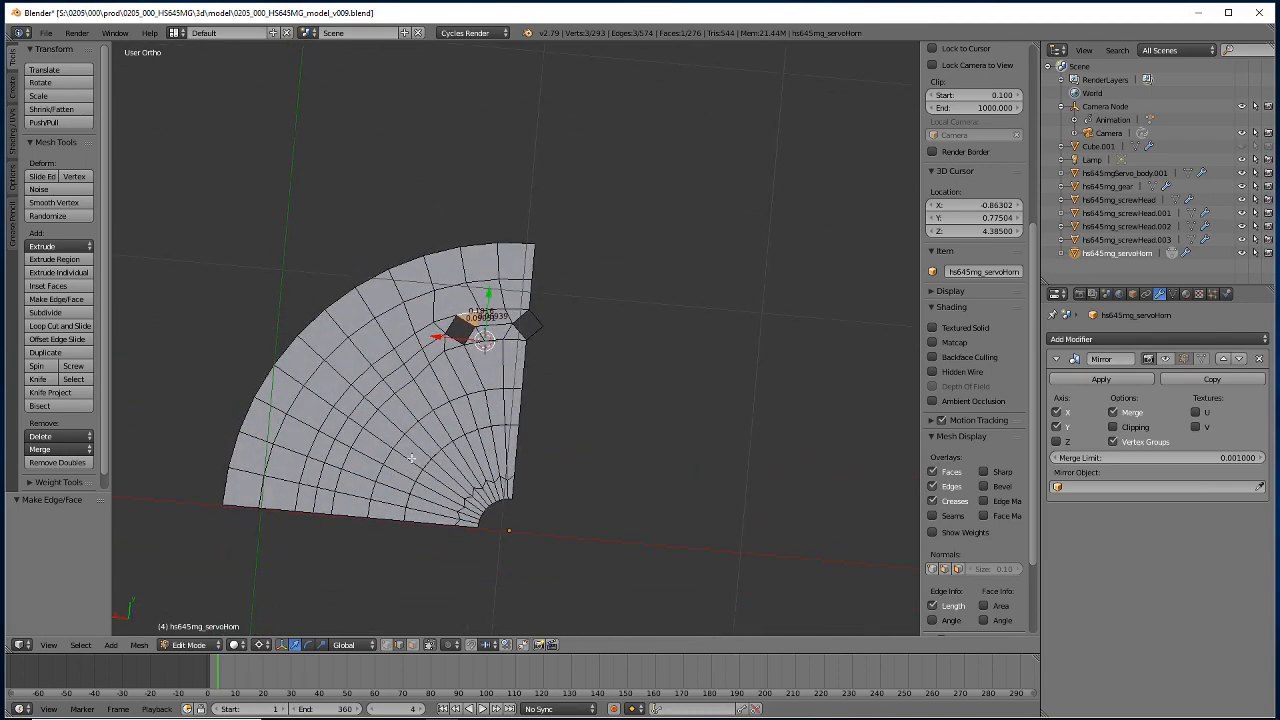
Delete the two wall faces of the edge hole that project past the quarter section's cut side.
{"action": "middle_click_drag", "start_coordinate": [503, 472], "coordinate": [440, 631]}
{"action": "left_click", "coordinate": [412, 645]}
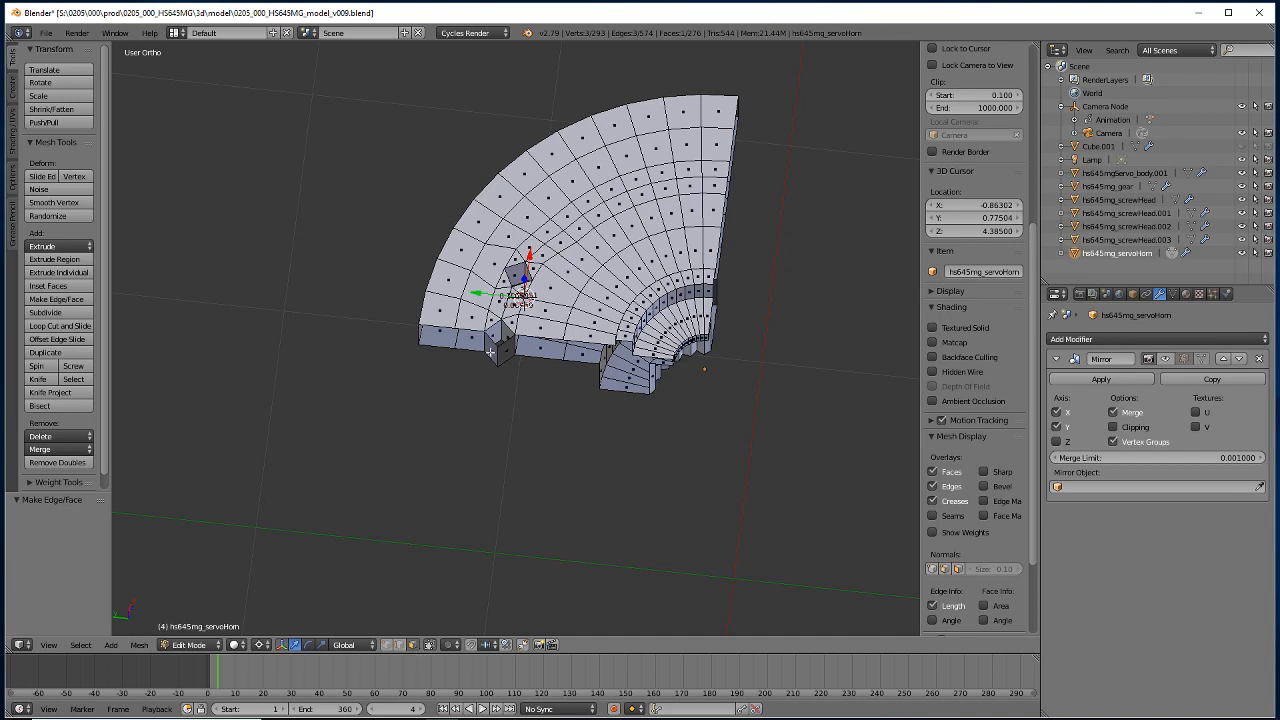
{"action": "right_click", "coordinate": [497, 346], "text": "shift"}
{"action": "key", "text": "x"}
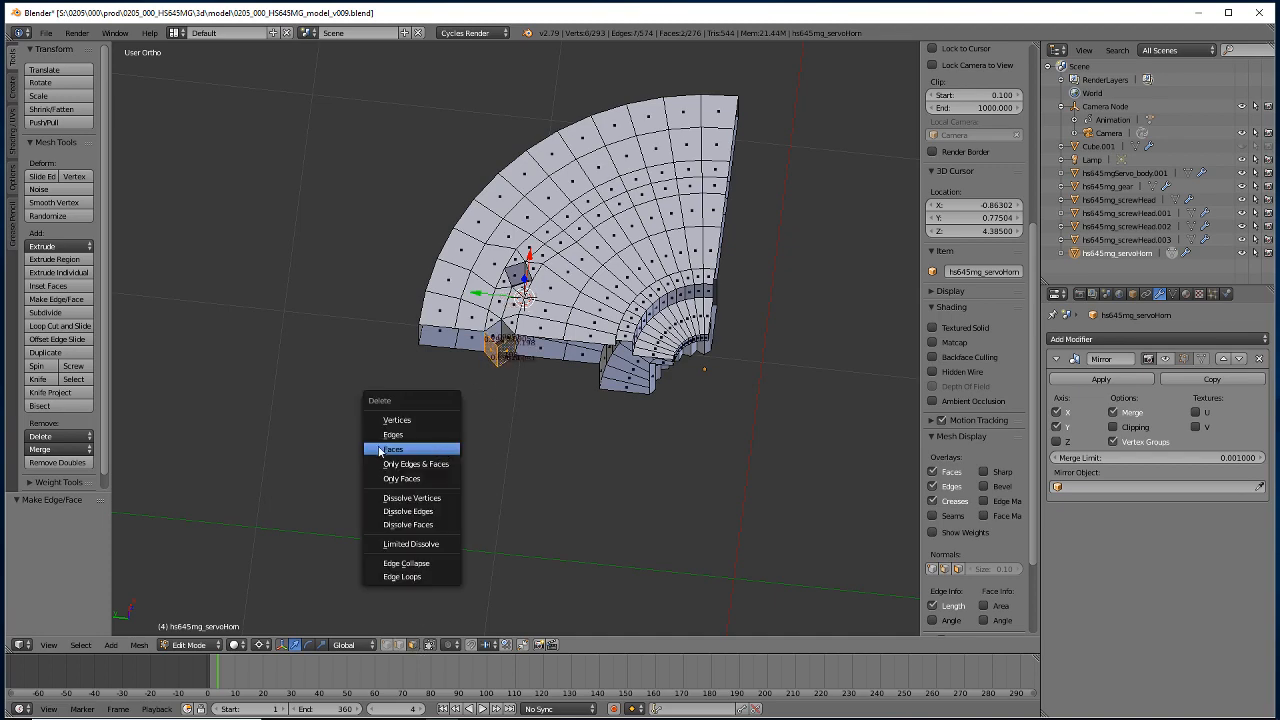
{"action": "left_click", "coordinate": [381, 450]}
{"action": "middle_click_drag", "start_coordinate": [381, 450], "coordinate": [390, 490]}
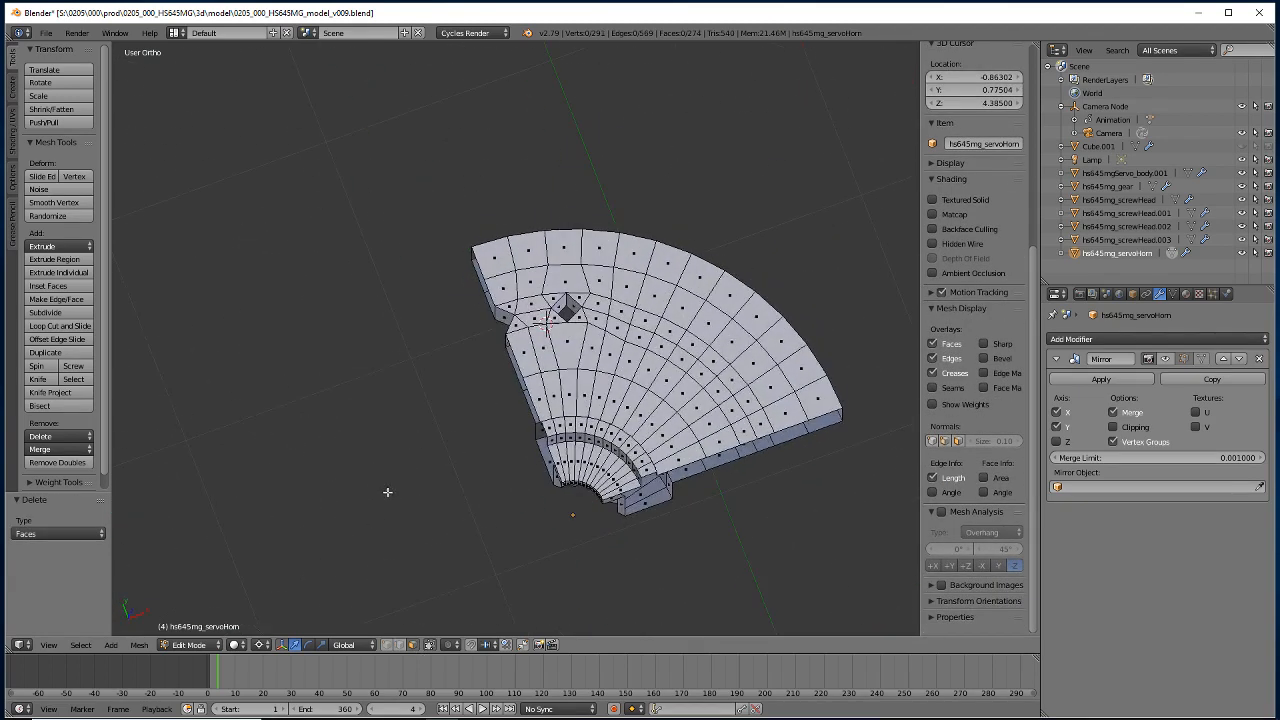
Show the Mirror modifier's result in the viewport to display the complete servo horn disc.
{"action": "left_click", "coordinate": [1165, 359]}
{"action": "middle_click_drag", "start_coordinate": [447, 440], "coordinate": [526, 477]}
{"action": "scroll", "coordinate": [441, 457], "scroll_direction": "down", "scroll_amount": 1}
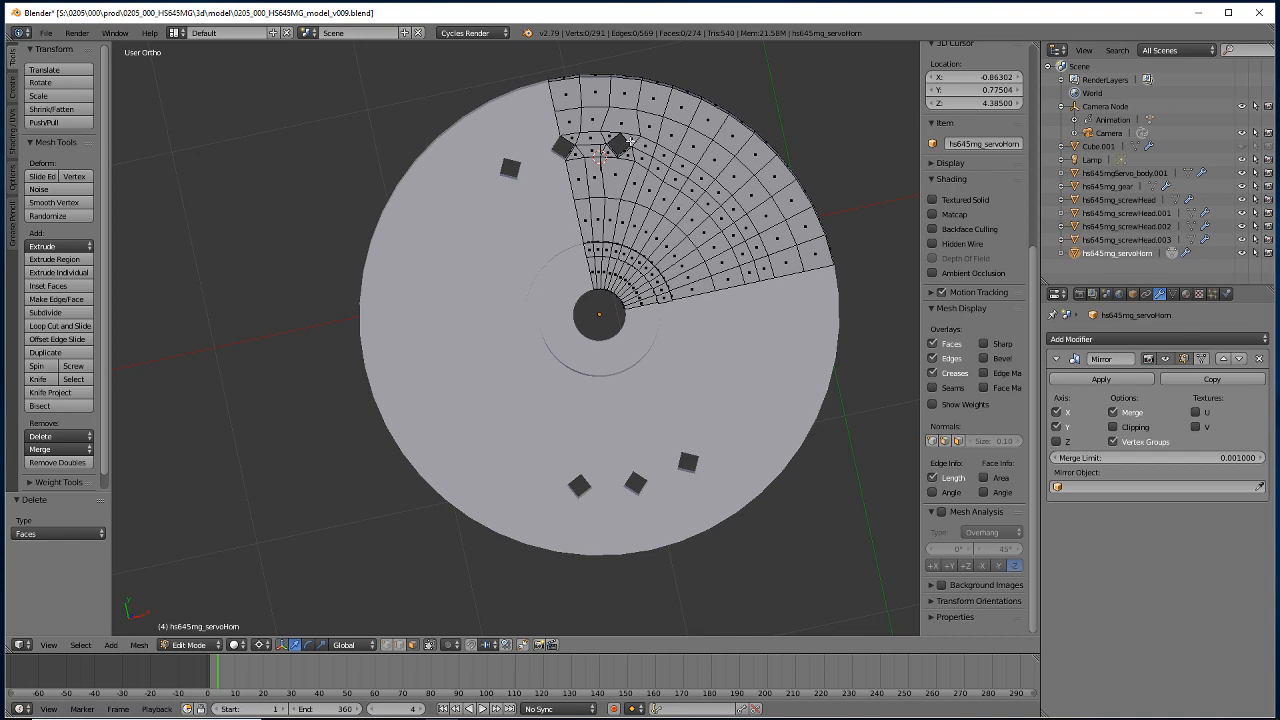
Add a Subdivision Surface modifier to the servo horn and apply its editing cage to the result.
{"action": "left_click", "coordinate": [1107, 339]}
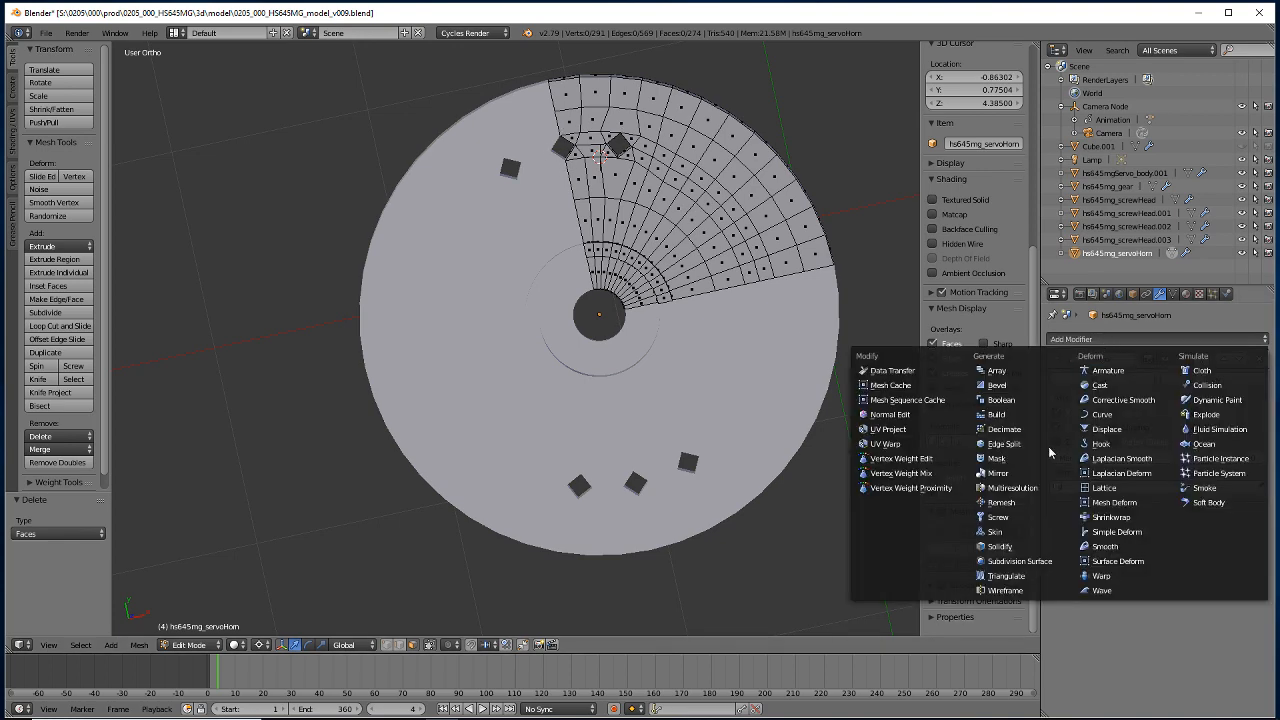
{"action": "left_click", "coordinate": [1010, 565]}
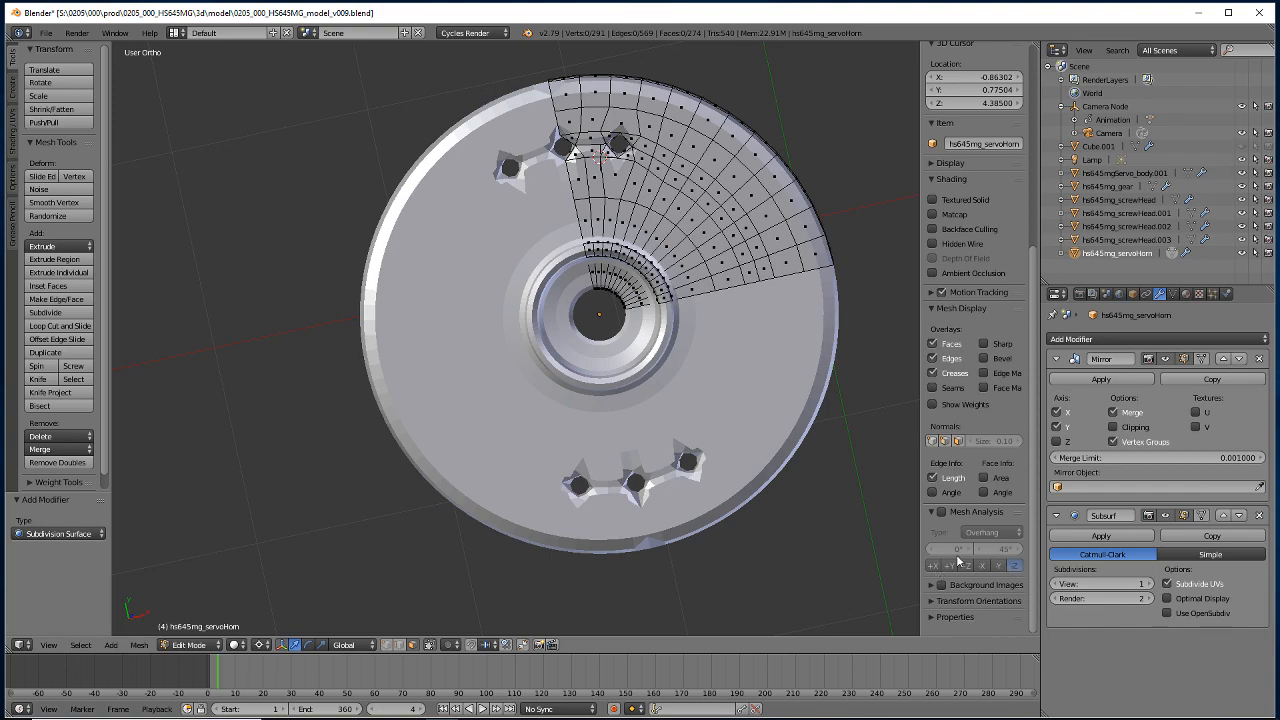
{"action": "left_click", "coordinate": [1201, 515]}
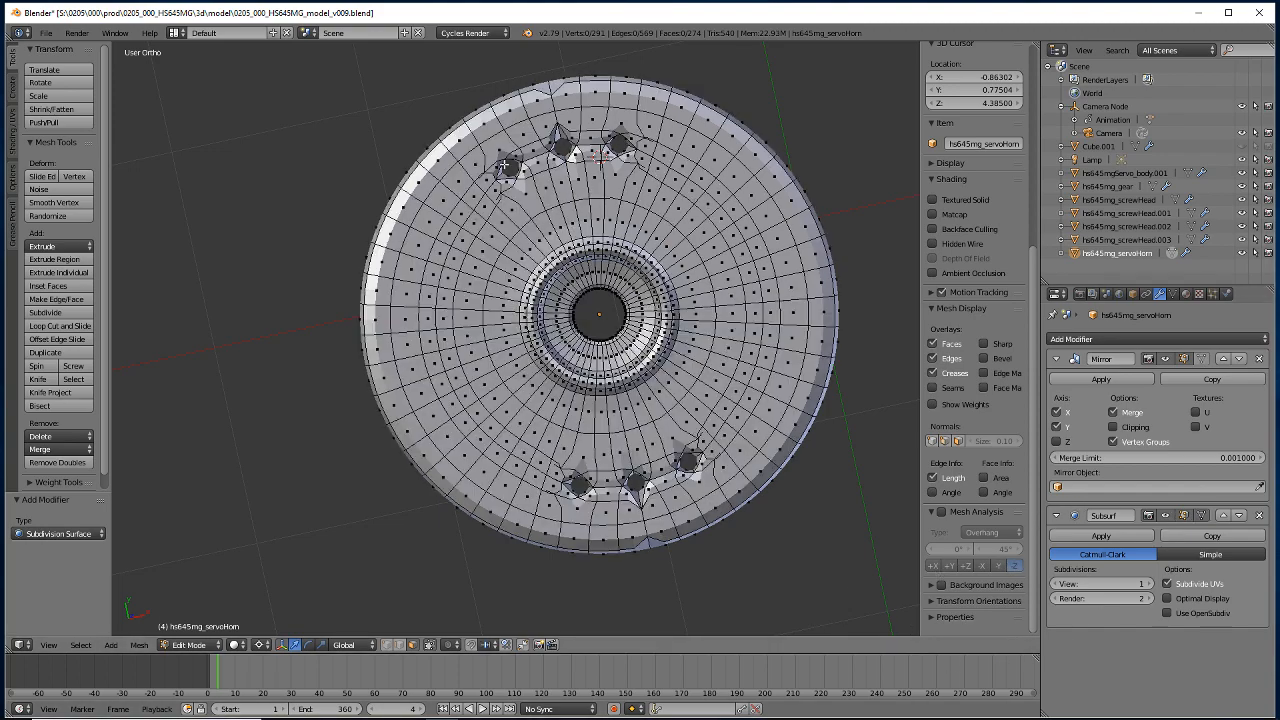
Crease the two upper-face edges of the middle square hole with a value of 1.
{"action": "scroll", "coordinate": [506, 166], "scroll_direction": "up", "scroll_amount": 3}
{"action": "middle_click_drag", "start_coordinate": [525, 129], "coordinate": [523, 487], "text": "shift"}
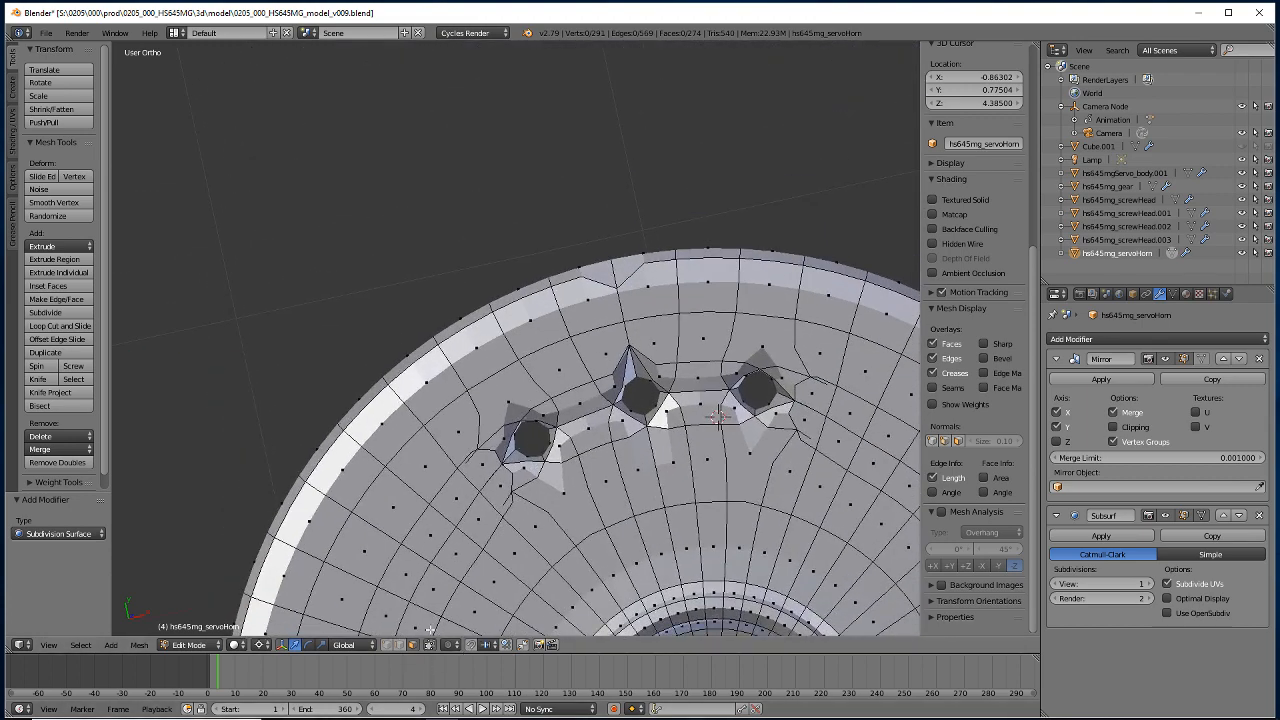
{"action": "left_click", "coordinate": [400, 645]}
{"action": "right_click", "coordinate": [628, 419]}
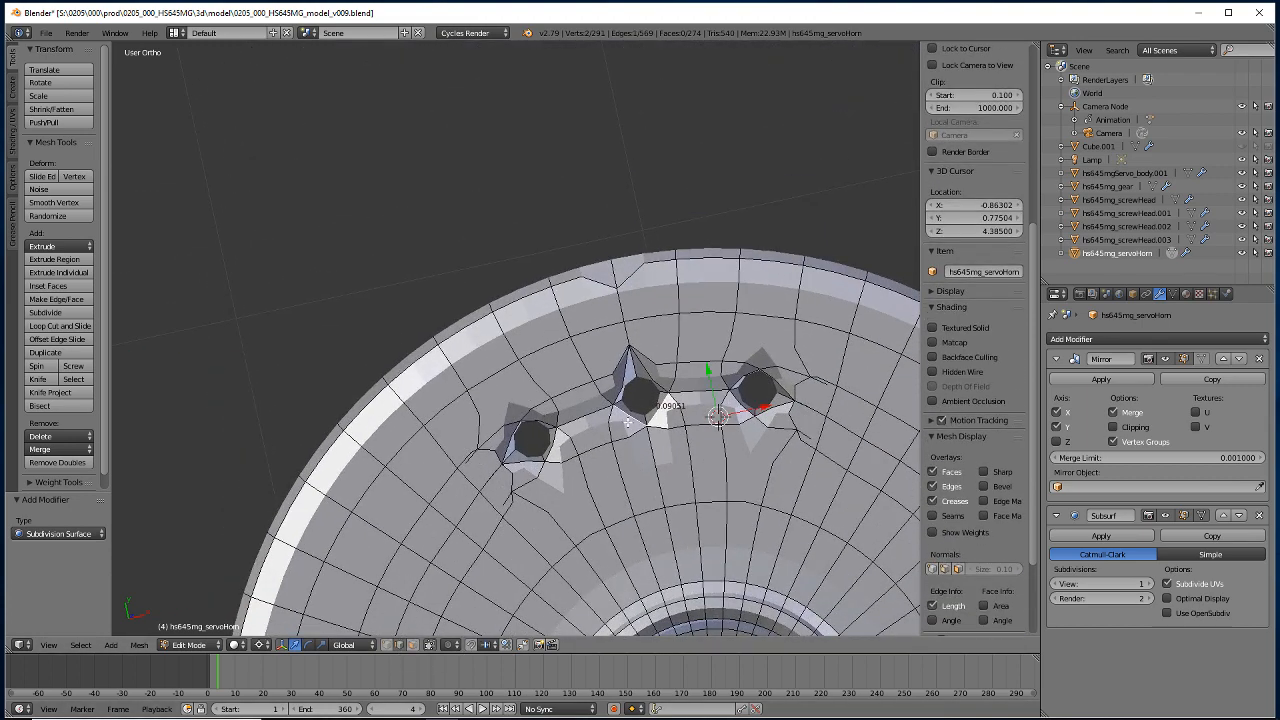
{"action": "right_click", "coordinate": [617, 393], "text": "shift"}
{"action": "key", "text": "shift+e"}
{"action": "type", "text": "1"}
{"action": "key", "text": "Return"}
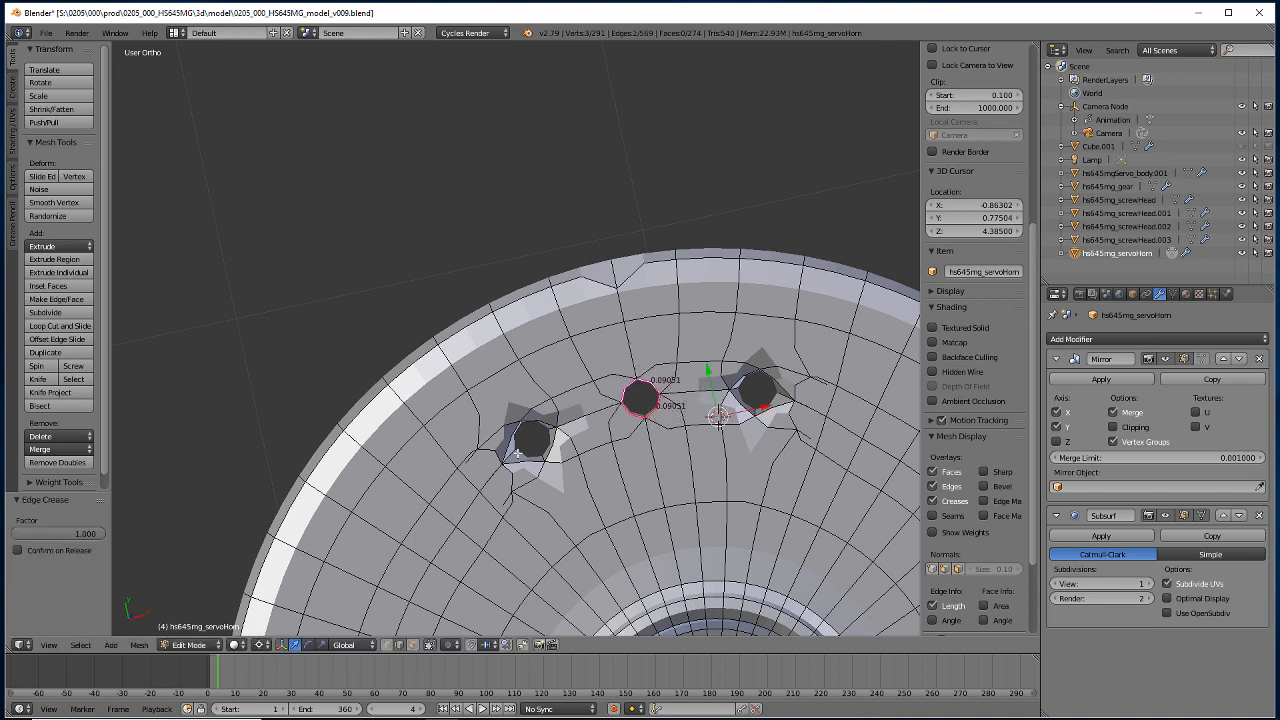
Crease the four upper-face edges of the second square hole with a value of 1.
{"action": "right_click", "coordinate": [530, 462]}
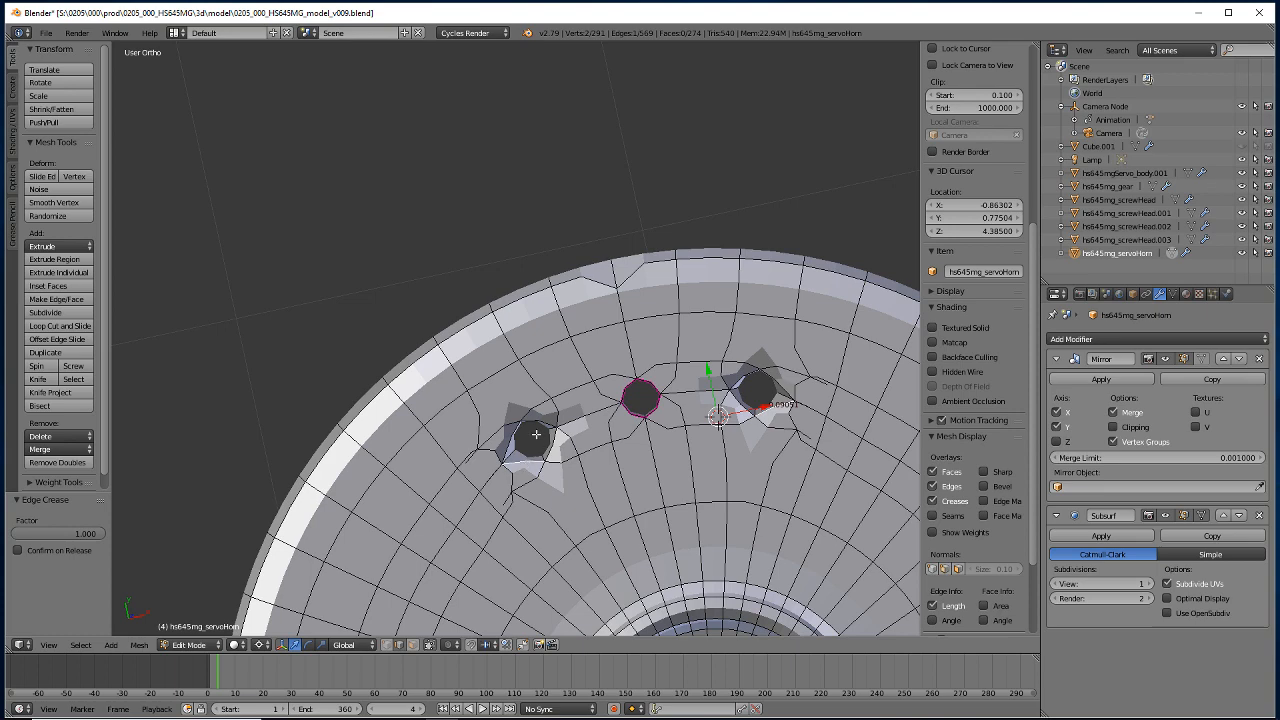
{"action": "right_click", "coordinate": [542, 417], "text": "shift"}
{"action": "right_click", "coordinate": [552, 446], "text": "shift"}
{"action": "right_click", "coordinate": [511, 440], "text": "shift"}
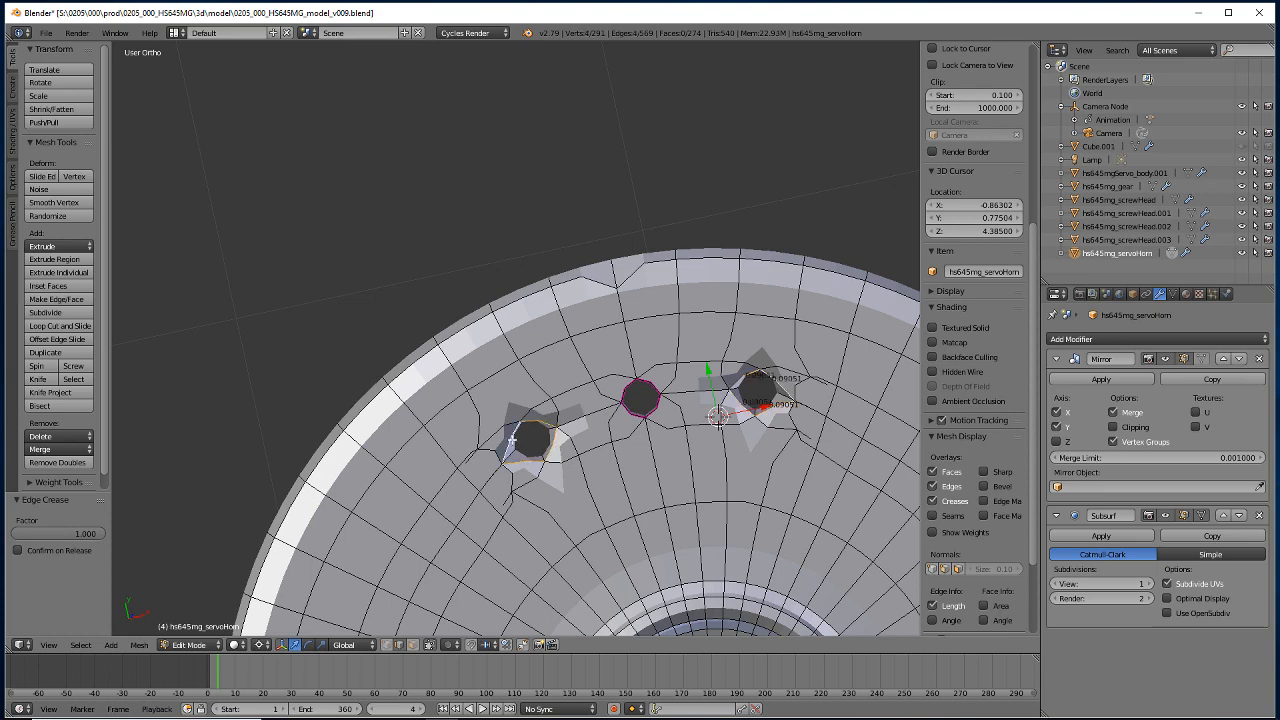
{"action": "key", "text": "shift+e"}
{"action": "type", "text": "1"}
{"action": "key", "text": "Return"}
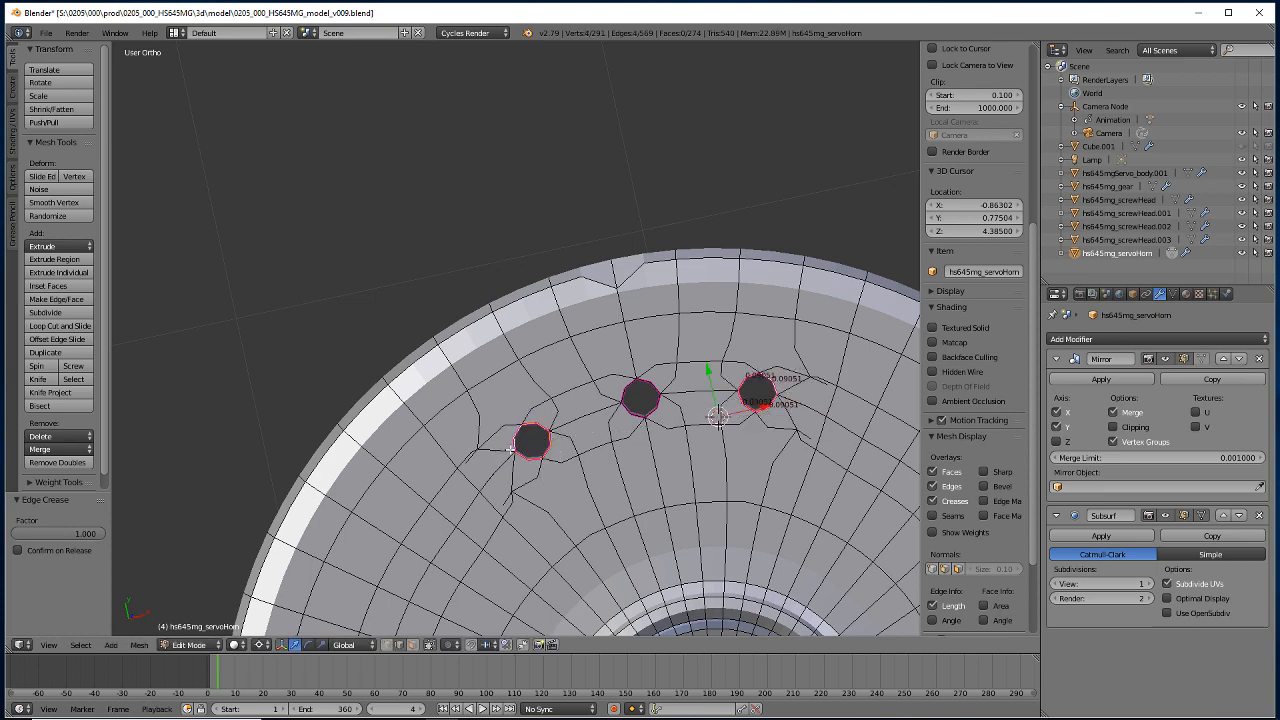
Crease the four edges of the second square hole on the lower face with a value of 1.
{"action": "middle_click_drag", "start_coordinate": [510, 448], "coordinate": [545, 390]}
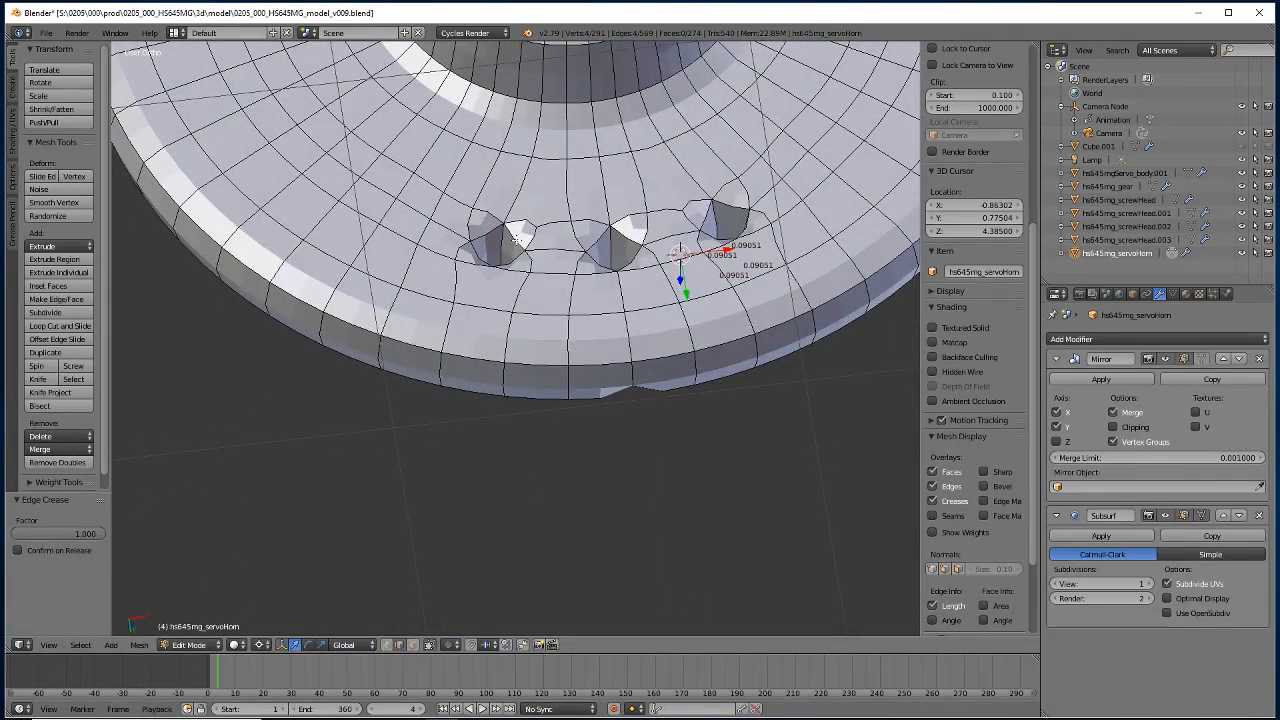
{"action": "right_click", "coordinate": [506, 248]}
{"action": "right_click", "coordinate": [494, 236], "text": "shift"}
{"action": "right_click", "coordinate": [506, 262], "text": "shift"}
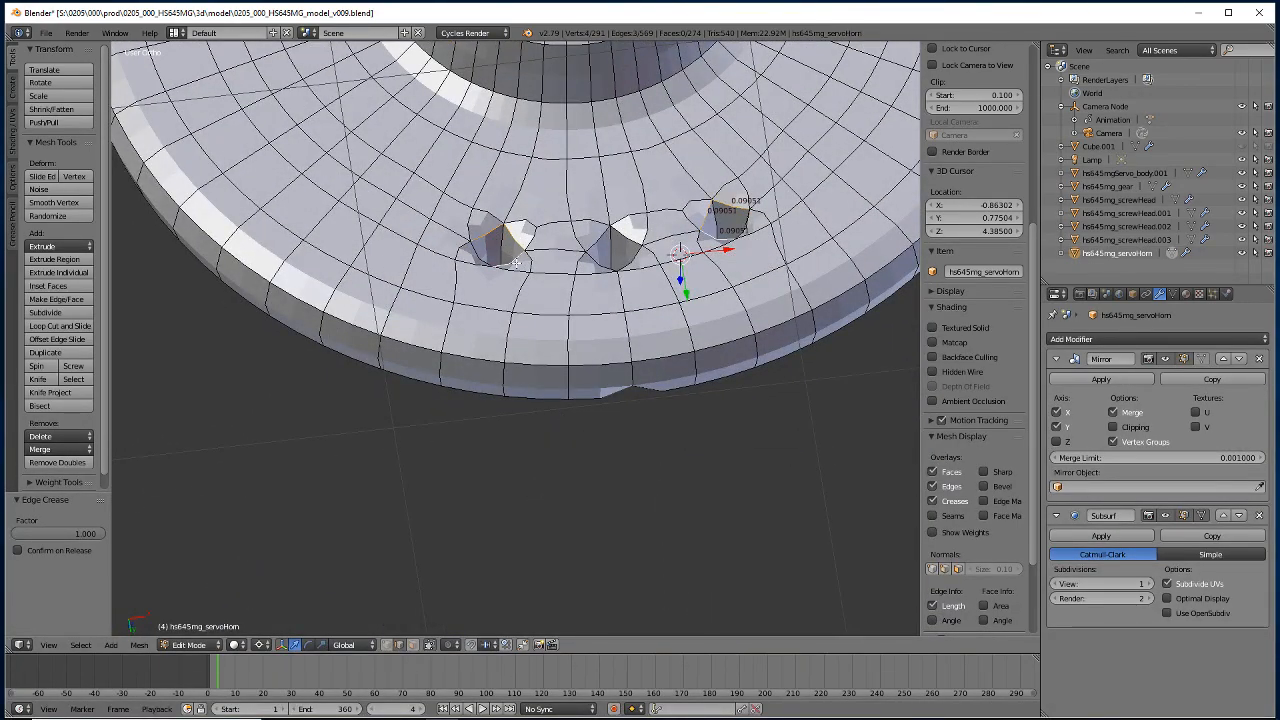
{"action": "right_click", "coordinate": [480, 258], "text": "shift"}
{"action": "key", "text": "shift+e"}
{"action": "type", "text": "1"}
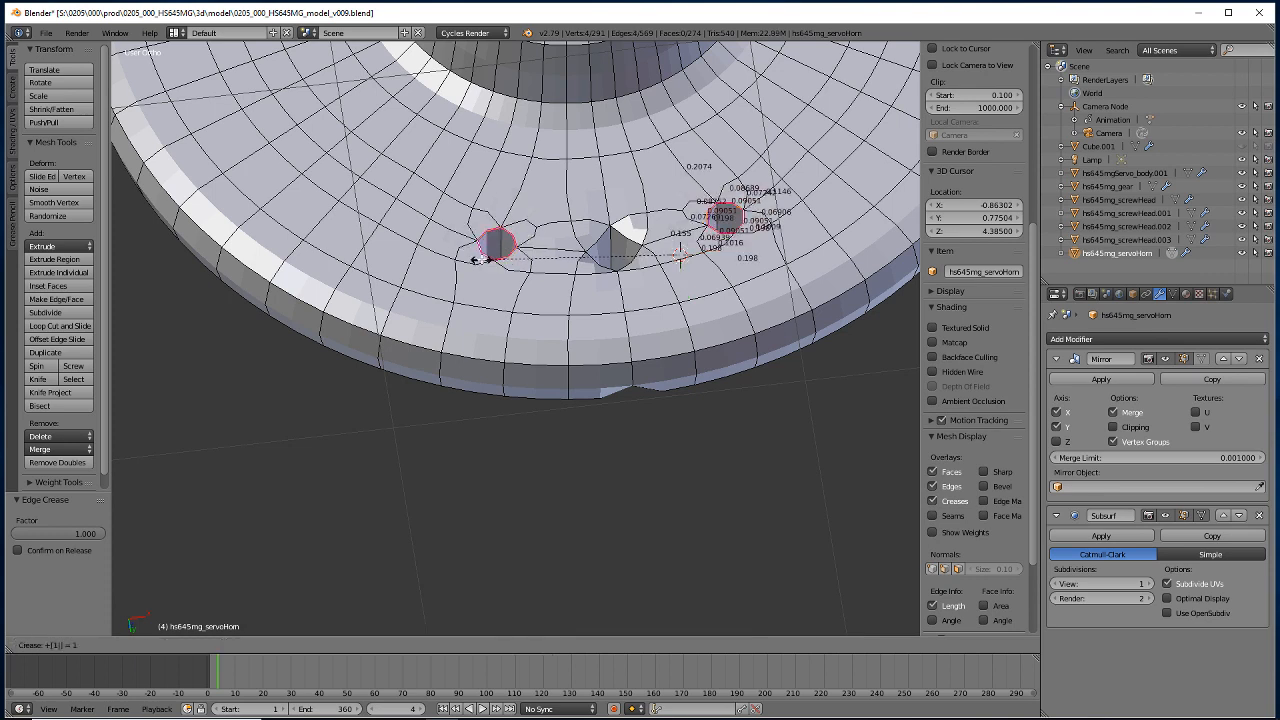
{"action": "left_click", "coordinate": [600, 242]}
Crease the two edges of the middle square hole on the lower face with a value of 1.
{"action": "right_click", "coordinate": [600, 237], "text": "shift"}
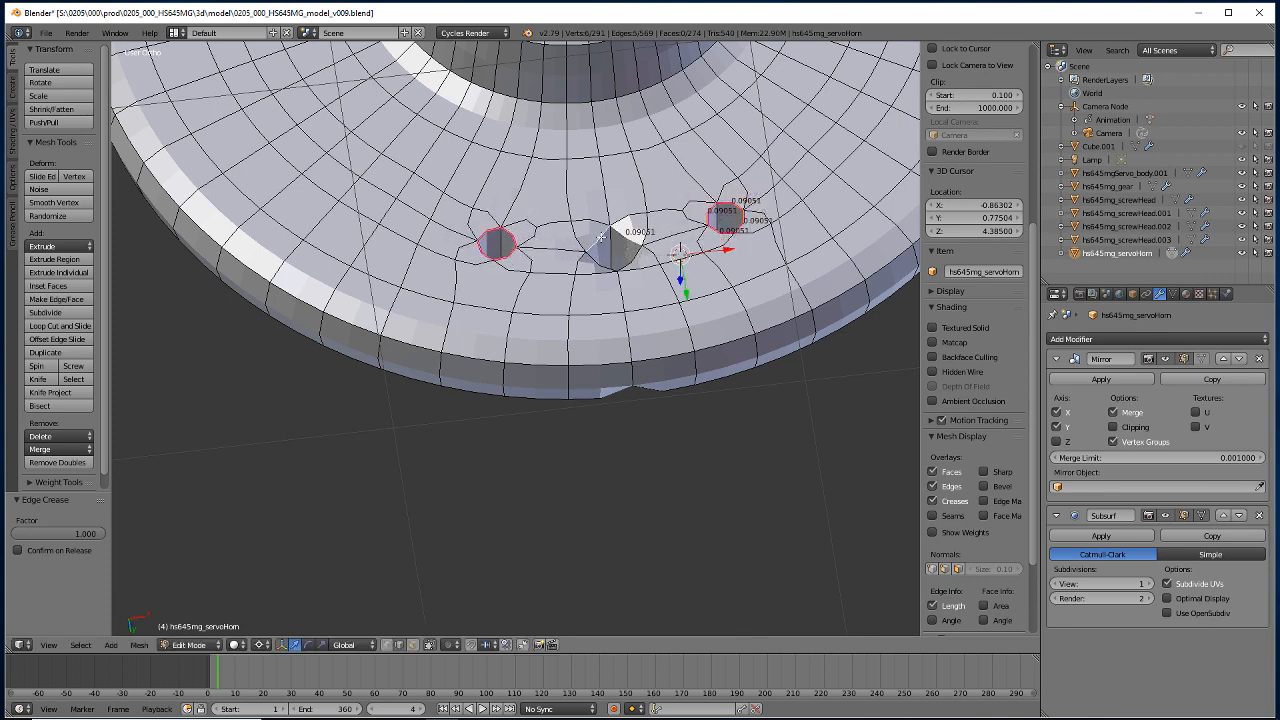
{"action": "right_click", "coordinate": [595, 264], "text": "shift"}
{"action": "key", "text": "shift+e"}
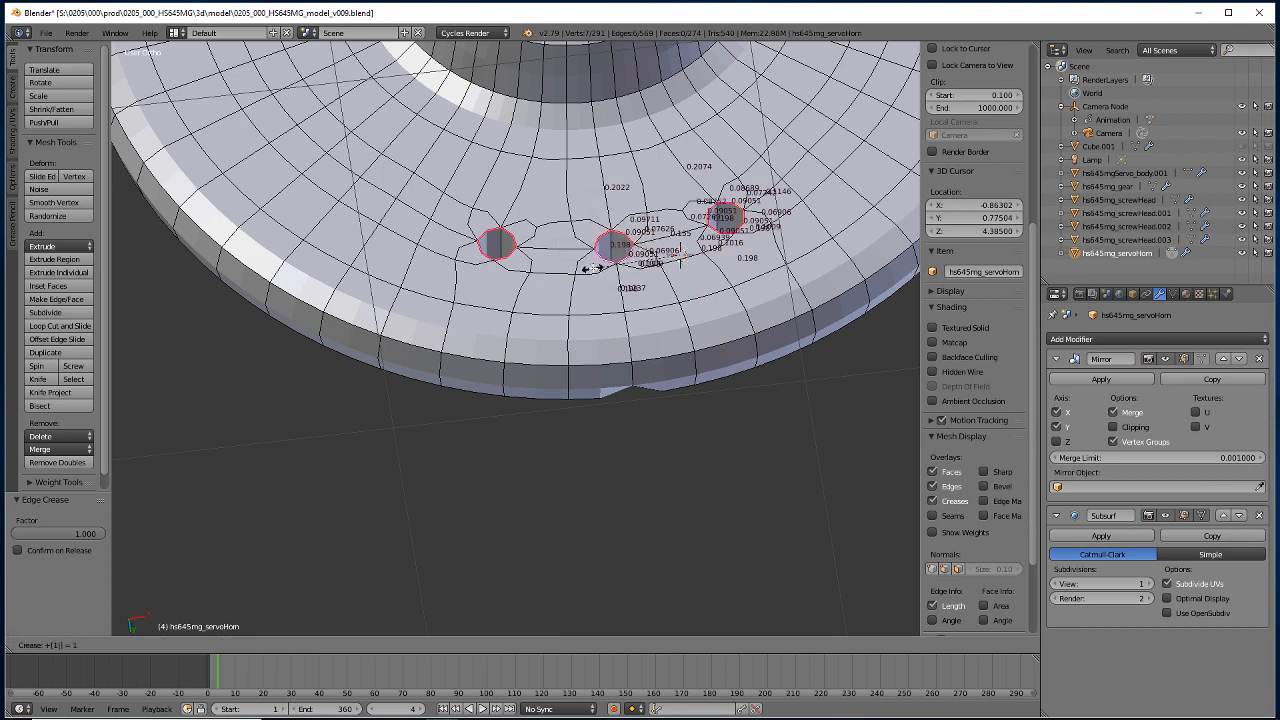
{"action": "type", "text": "1"}
{"action": "left_click", "coordinate": [577, 284]}
Crease the outer rim edge loop of the disc's lower face with a value of 1.
{"action": "right_click", "coordinate": [471, 361], "text": "alt"}
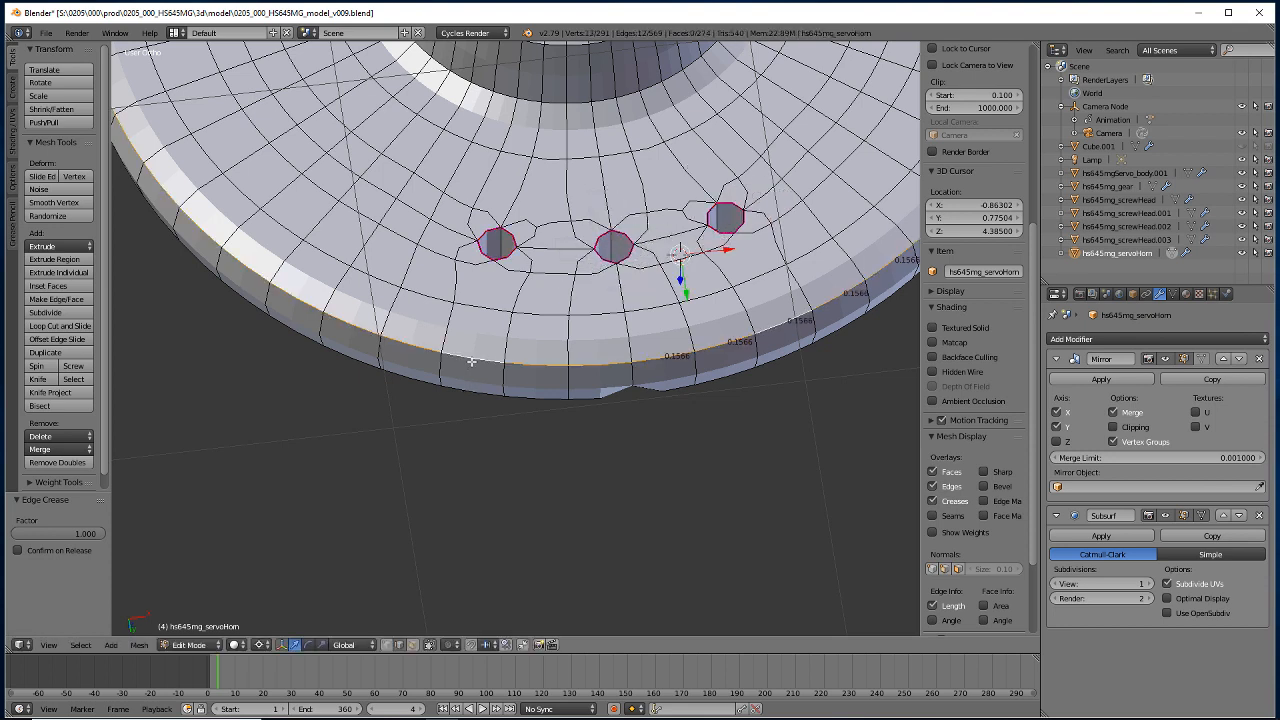
{"action": "key", "text": "shift+e"}
{"action": "type", "text": "1|1| = 1"}
{"action": "left_click", "coordinate": [468, 366]}
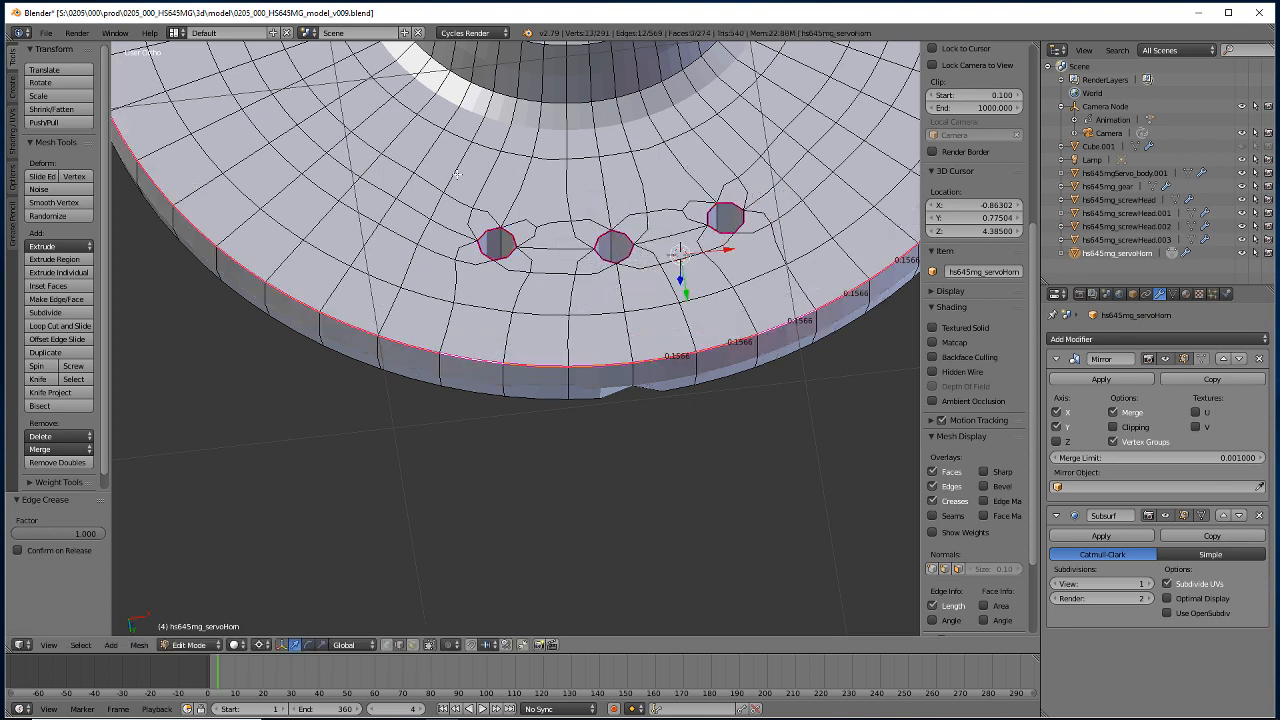
Crease the edge loop where the central boss meets the lower face with a value of 1.
{"action": "right_click", "coordinate": [480, 91], "text": "alt"}
{"action": "key", "text": "shift+e"}
{"action": "type", "text": "1"}
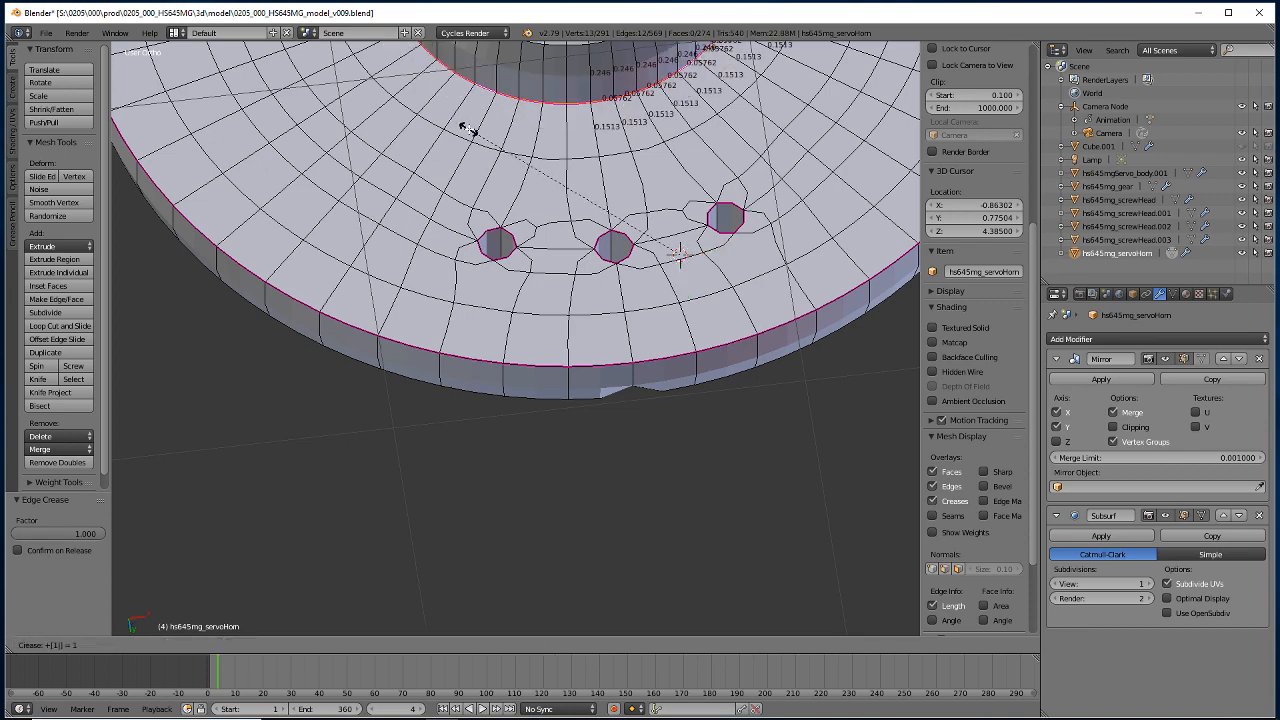
{"action": "left_click", "coordinate": [466, 129]}
Crease the central boss's top outer rim, its bore rim, the bore floor loop and the inner hole's edge loop with a value of 1.
{"action": "middle_click_drag", "start_coordinate": [466, 129], "coordinate": [504, 438]}
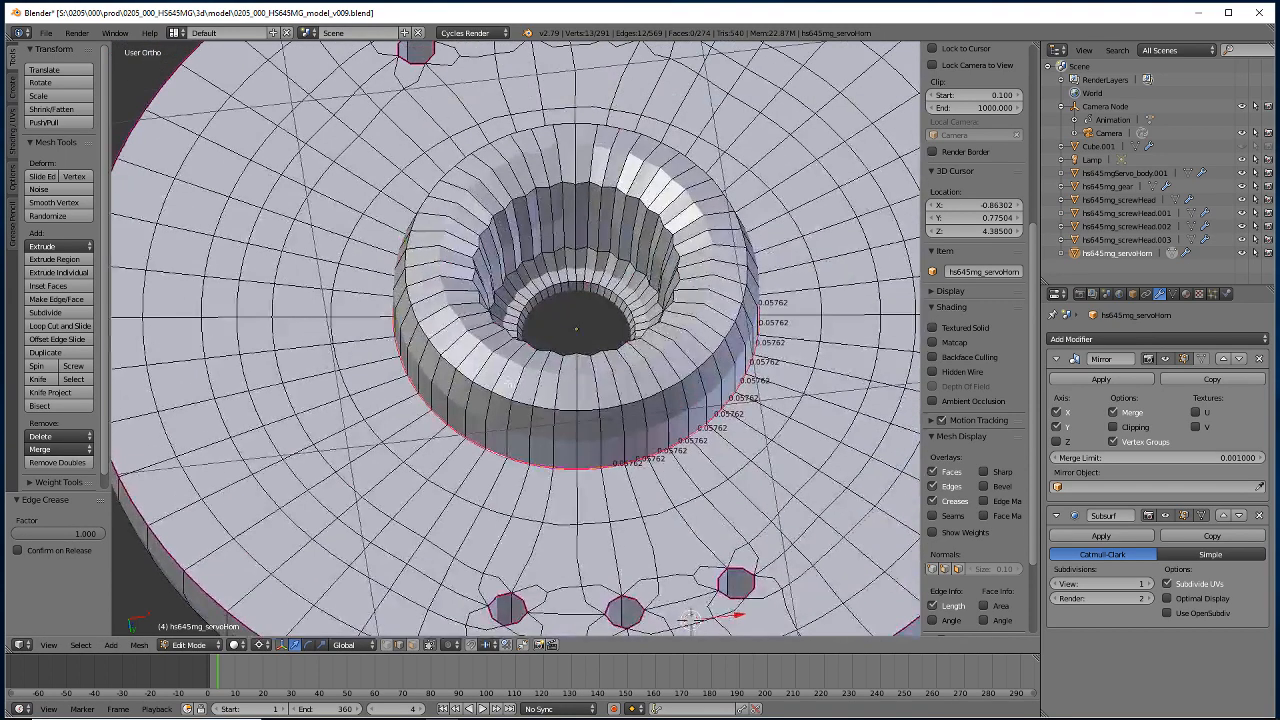
{"action": "right_click", "coordinate": [505, 385], "text": "alt"}
{"action": "right_click", "coordinate": [528, 350], "text": "alt+shift"}
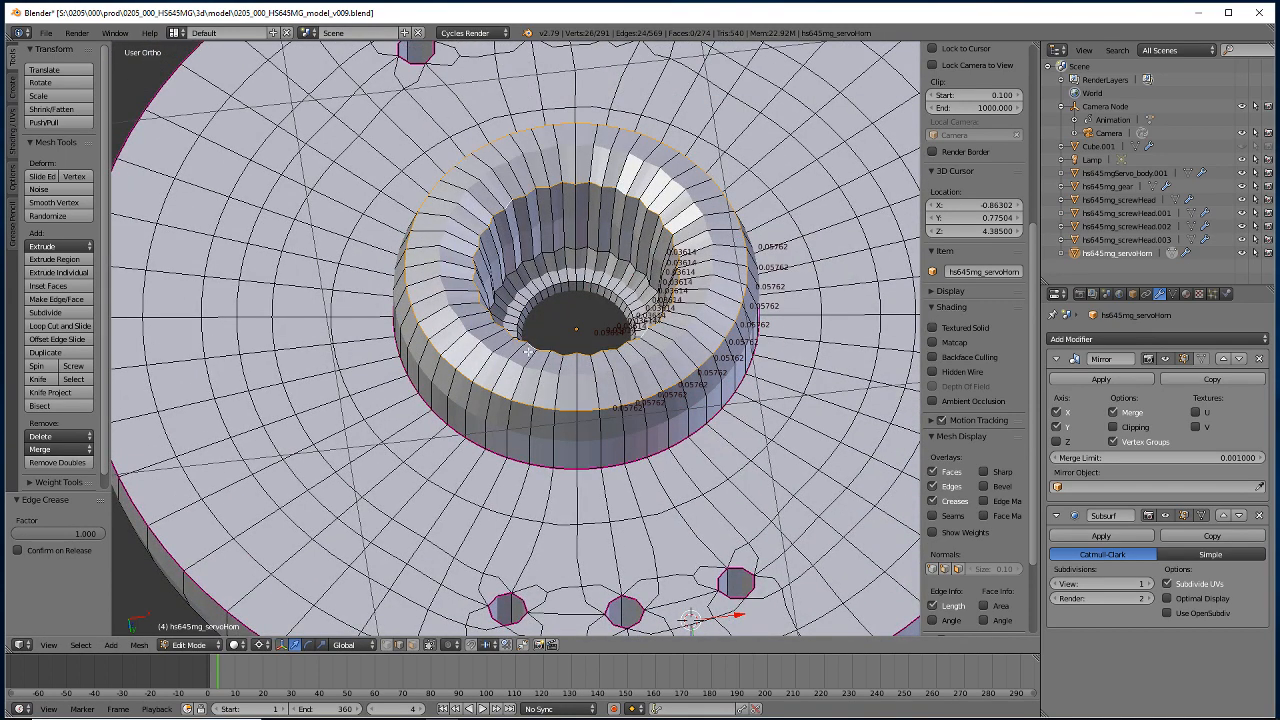
{"action": "right_click", "coordinate": [548, 252], "text": "alt+shift"}
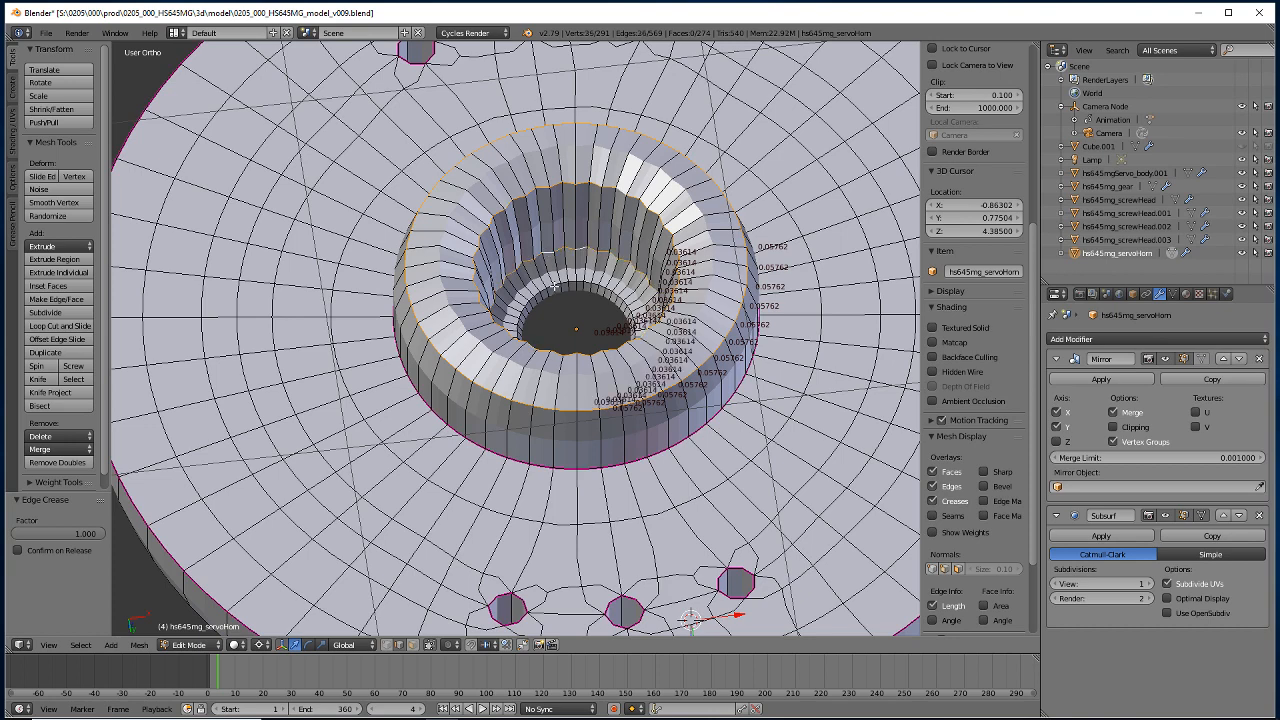
{"action": "right_click", "coordinate": [557, 292], "text": "alt+shift"}
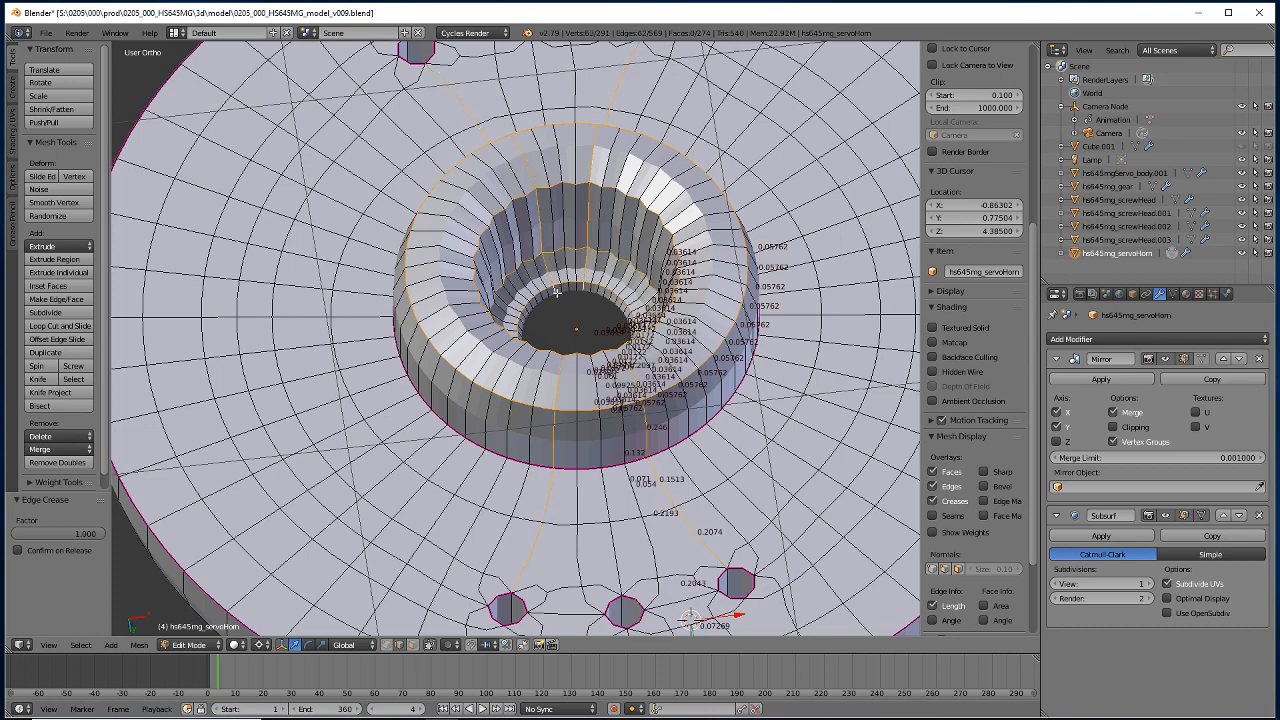
{"action": "right_click", "coordinate": [554, 296], "text": "alt+shift"}
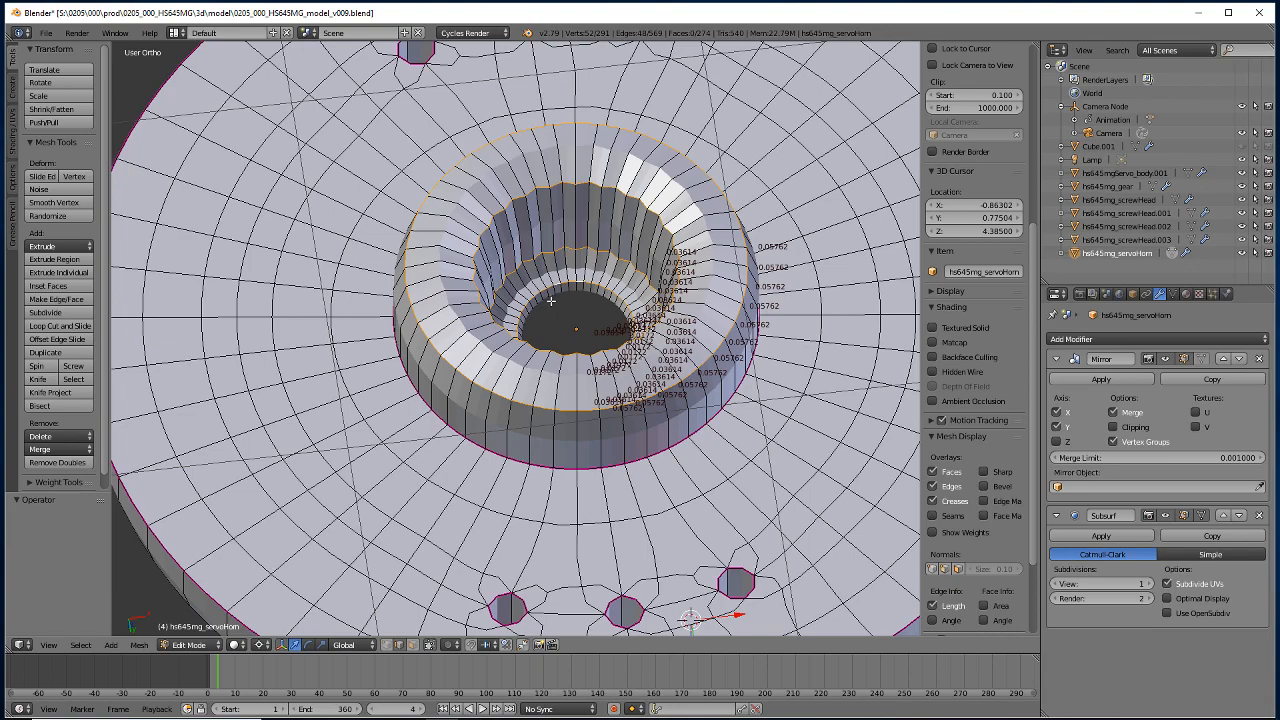
{"action": "key", "text": "shift+e"}
{"action": "type", "text": "1"}
{"action": "key", "text": "Return"}
Remove duplicate vertices from the whole servo horn mesh and turn off the edge length display.
{"action": "middle_click_drag", "start_coordinate": [411, 490], "coordinate": [481, 247]}
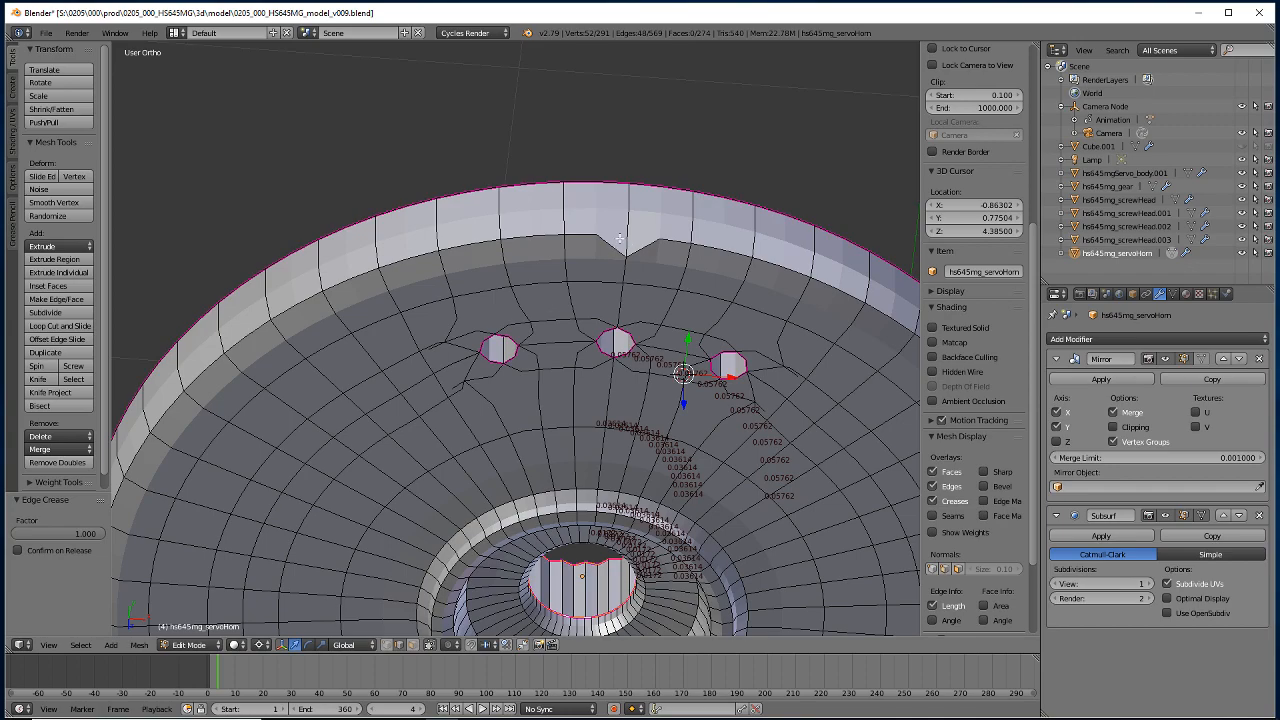
{"action": "middle_click_drag", "start_coordinate": [602, 292], "coordinate": [575, 141]}
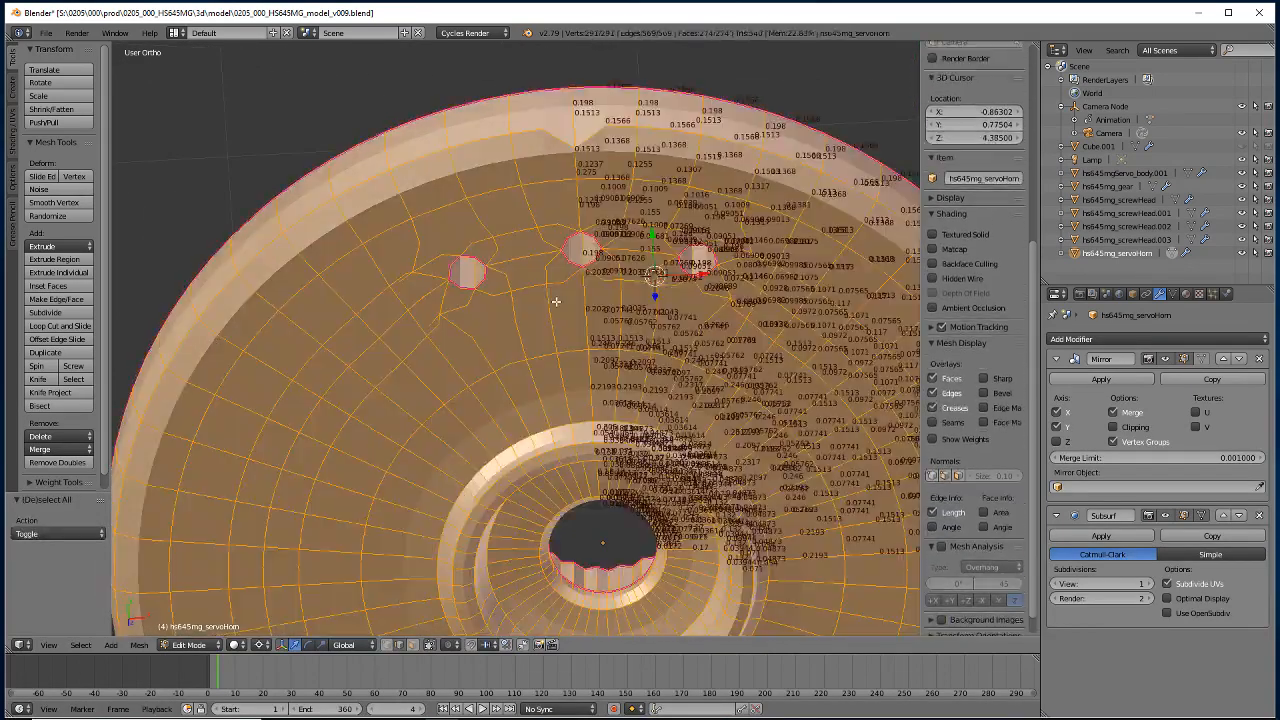
{"action": "key", "text": "a"}
{"action": "key", "text": "w"}
{"action": "left_click", "coordinate": [555, 300]}
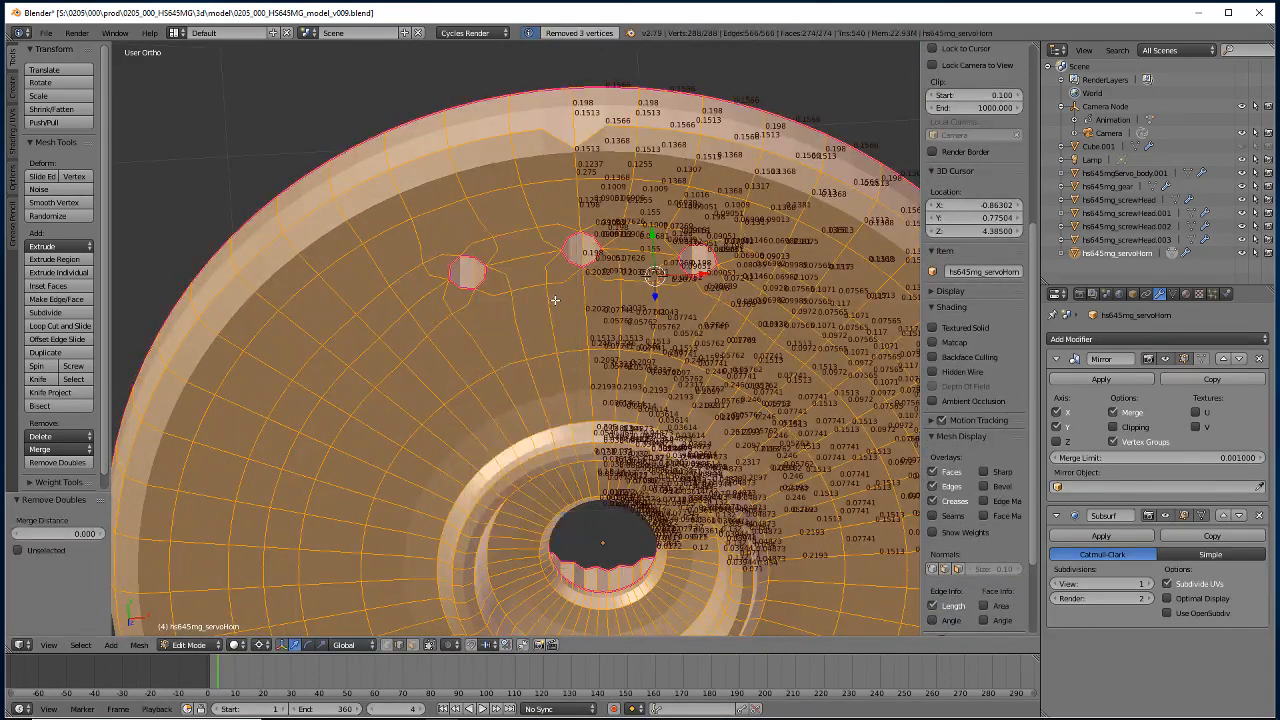
{"action": "middle_click_drag", "start_coordinate": [508, 422], "coordinate": [470, 407]}
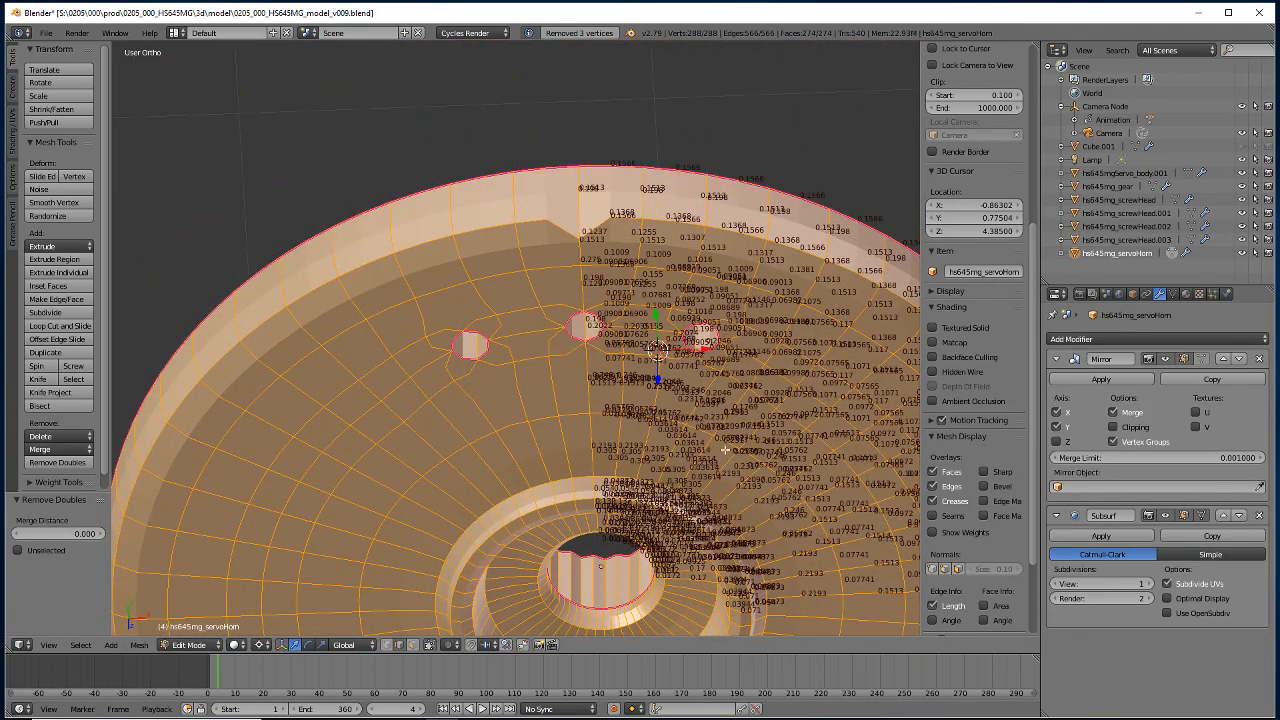
{"action": "left_click", "coordinate": [932, 605]}
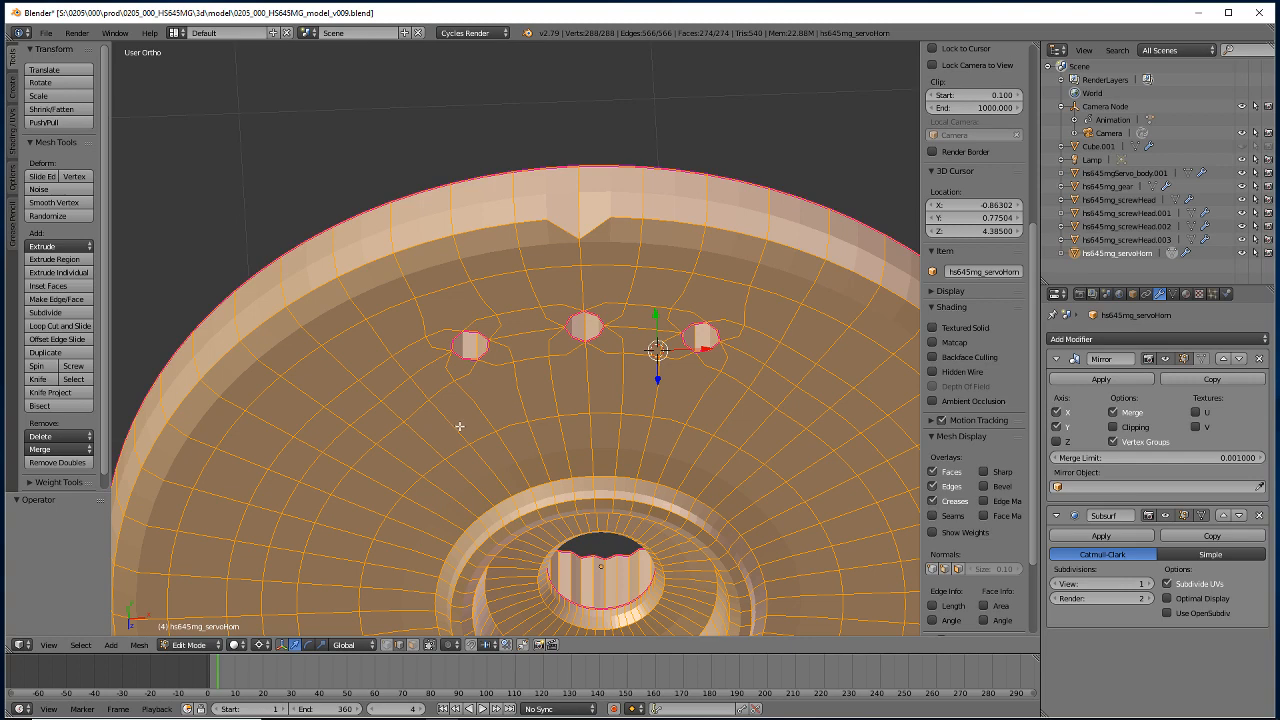
Delete the stray edge running from the middle square hole to the notch near the disc's outer rim.
{"action": "key", "text": "ctrl+z"}
{"action": "key", "text": "ctrl+shift+z"}
{"action": "left_click", "coordinate": [413, 645]}
{"action": "scroll", "coordinate": [528, 353], "scroll_direction": "up", "scroll_amount": 5}
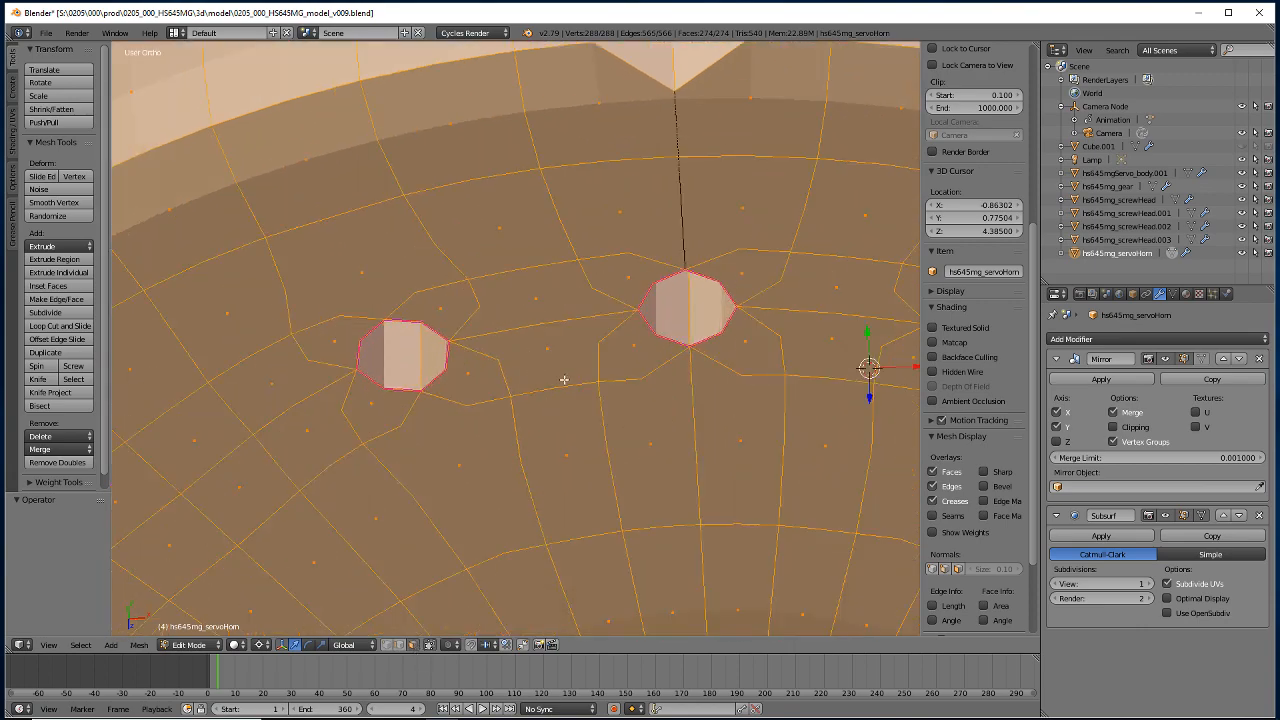
{"action": "middle_click_drag", "start_coordinate": [570, 198], "coordinate": [550, 476], "text": "shift"}
{"action": "left_click", "coordinate": [399, 645]}
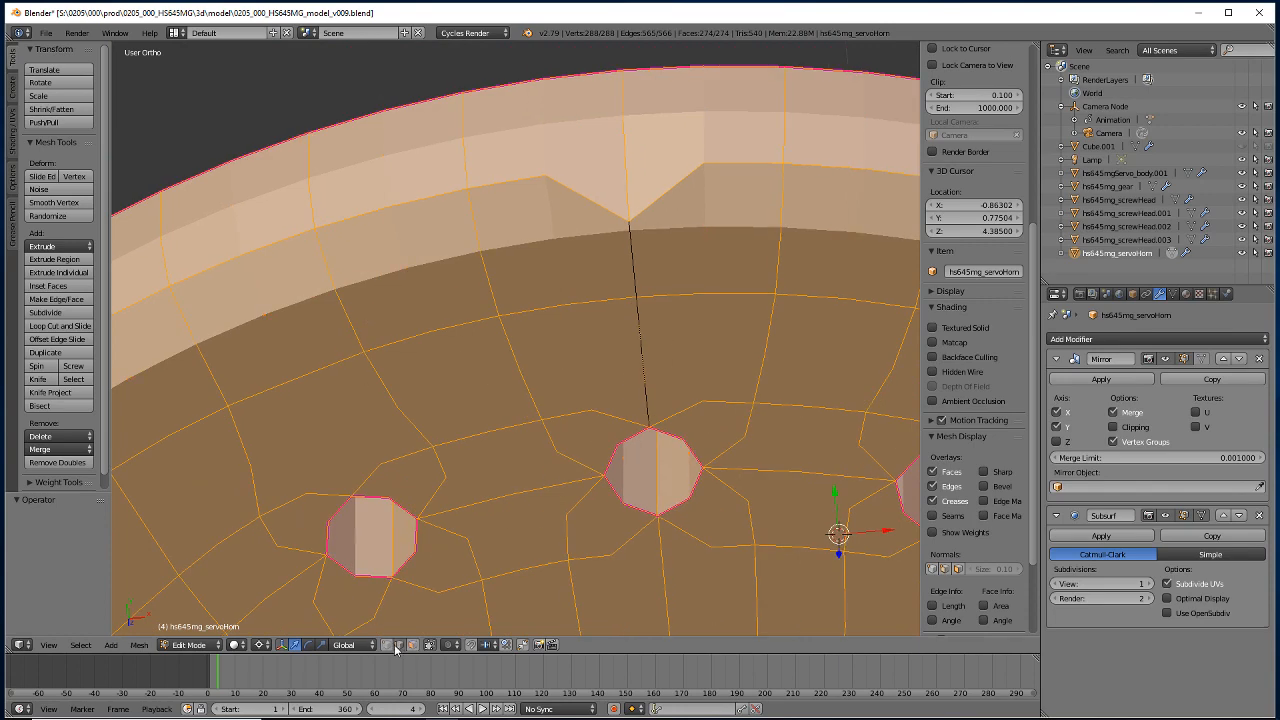
{"action": "left_click", "coordinate": [640, 339]}
{"action": "key", "text": "x"}
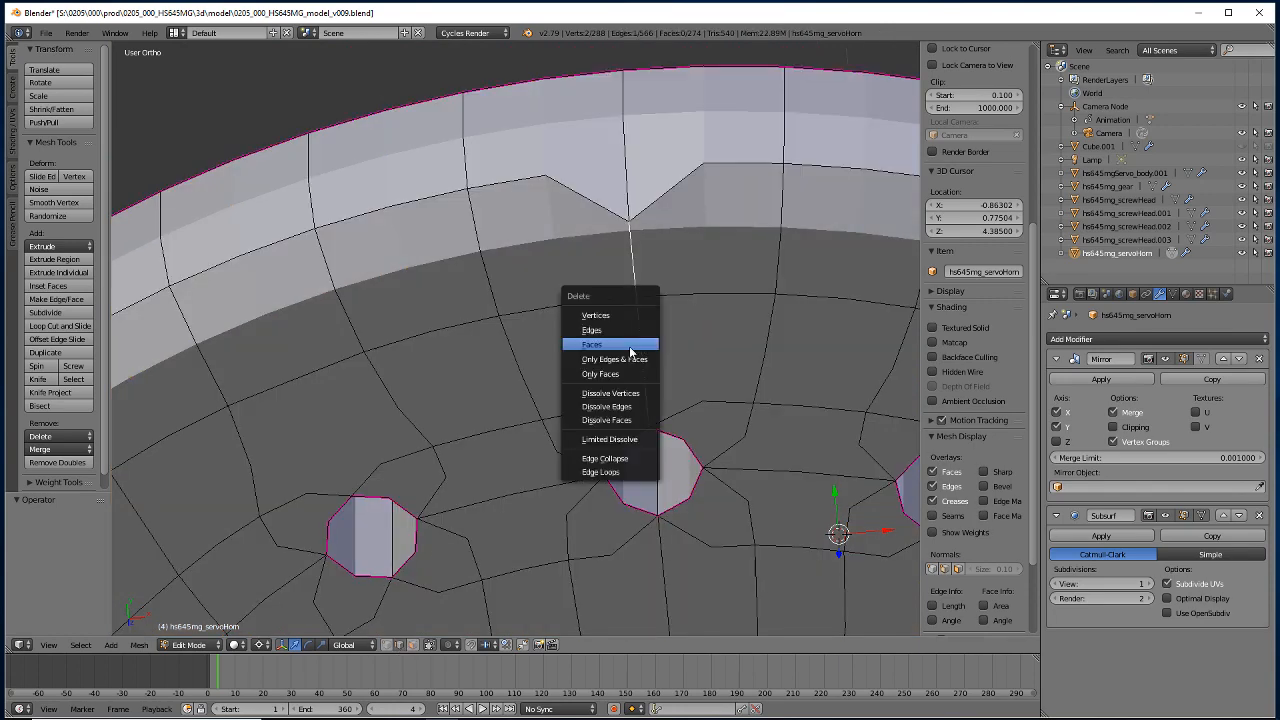
{"action": "left_click", "coordinate": [588, 330]}
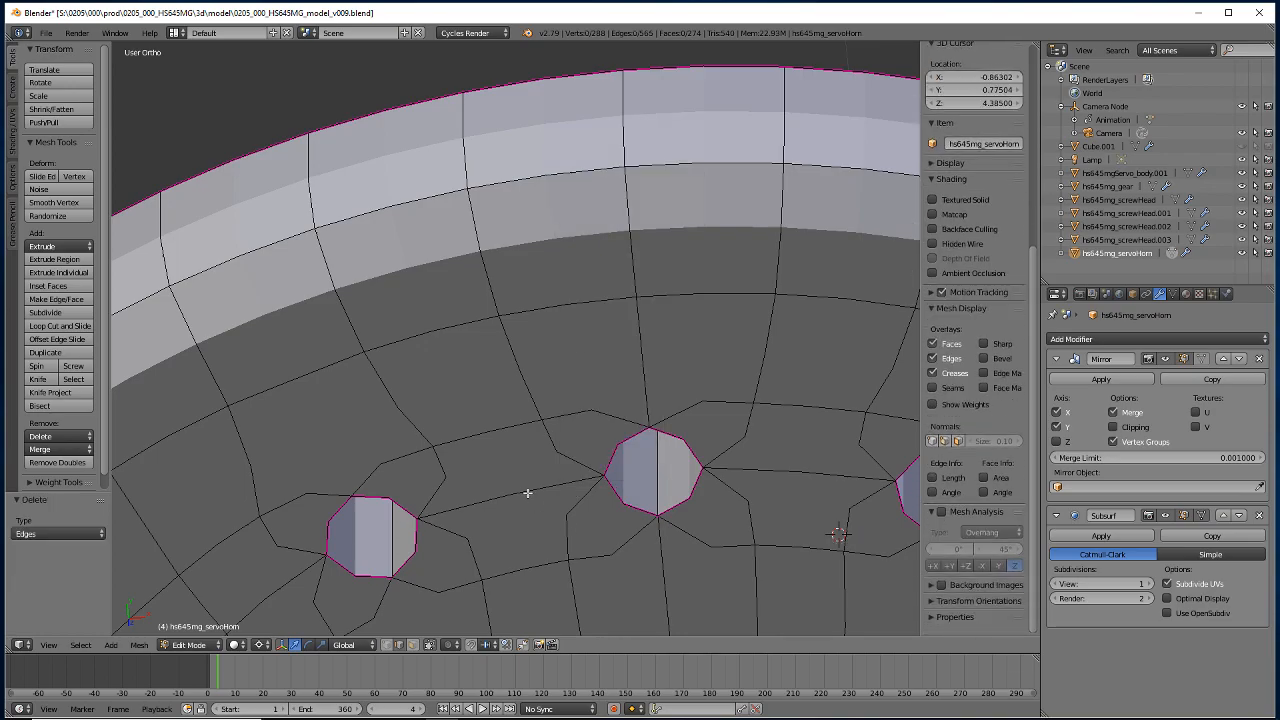
Crease the edge loops of the raised ring, its recess and the centre hole on the disc's opposite face with a value of 1.
{"action": "scroll", "coordinate": [457, 515], "scroll_direction": "down", "scroll_amount": 4}
{"action": "middle_click_drag", "start_coordinate": [457, 515], "coordinate": [384, 436]}
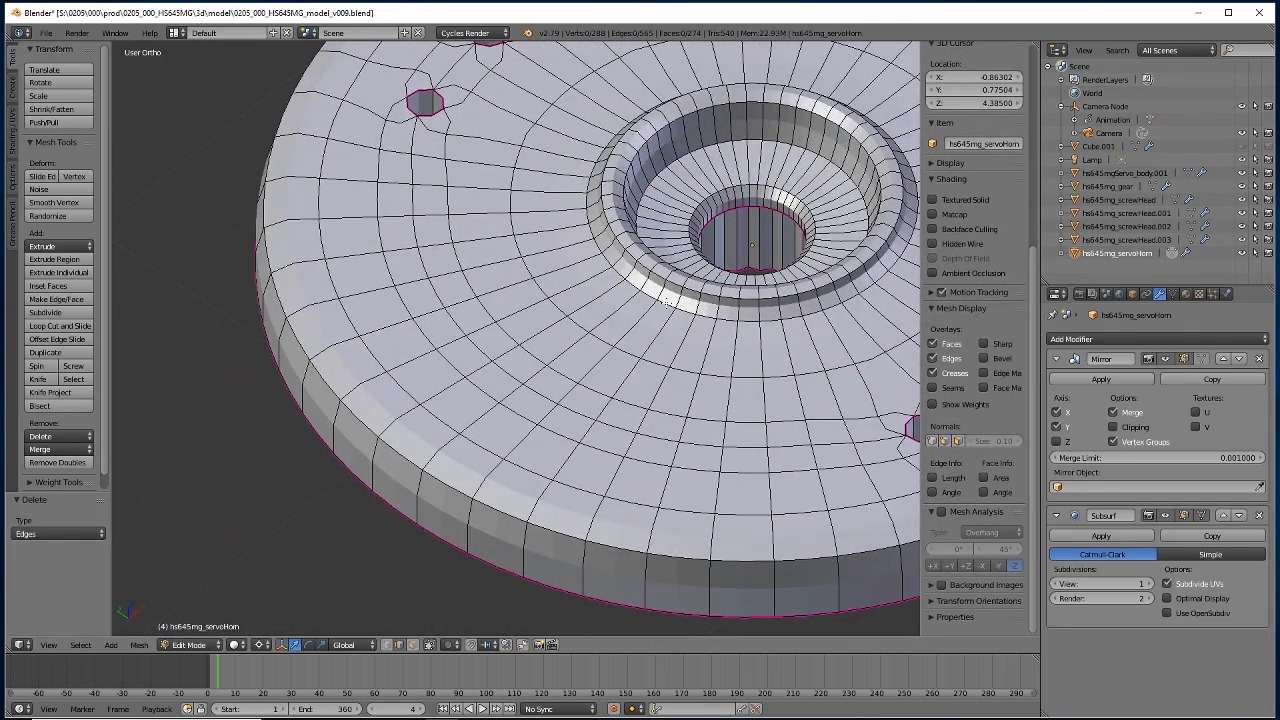
{"action": "right_click", "coordinate": [673, 272], "text": "alt"}
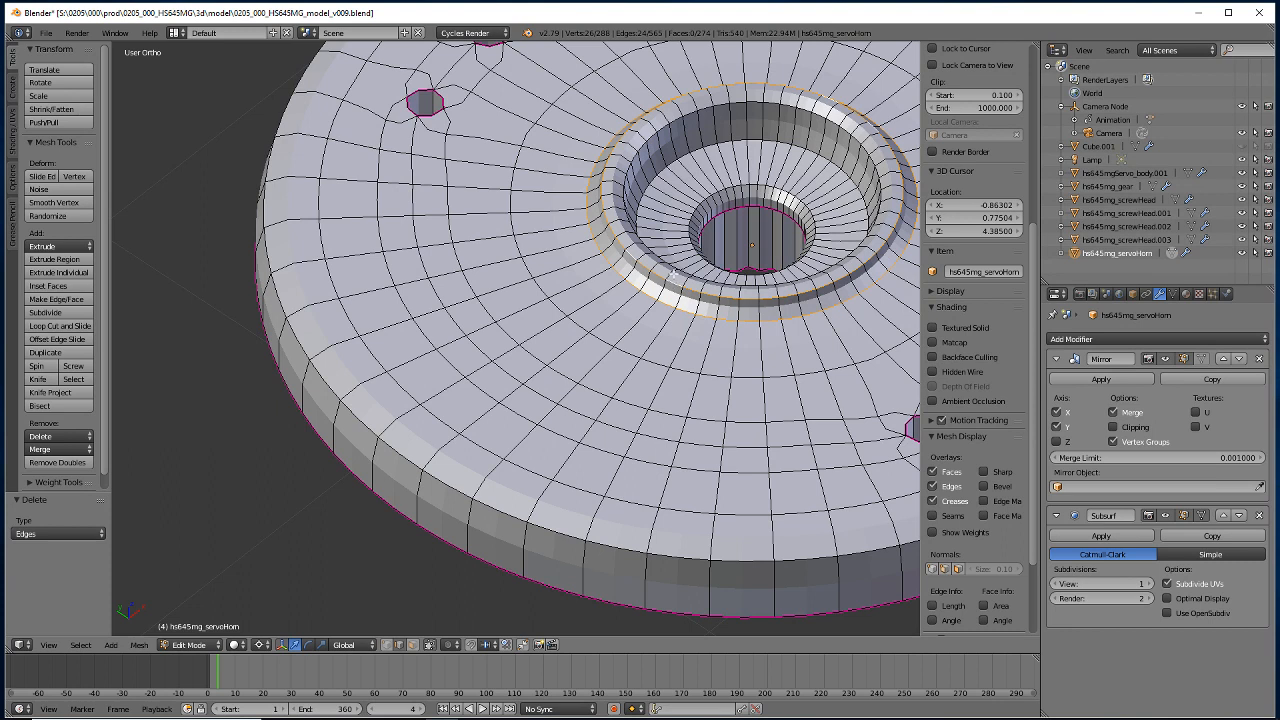
{"action": "right_click", "coordinate": [636, 171], "text": "alt+shift"}
{"action": "right_click", "coordinate": [666, 175], "text": "alt+shift"}
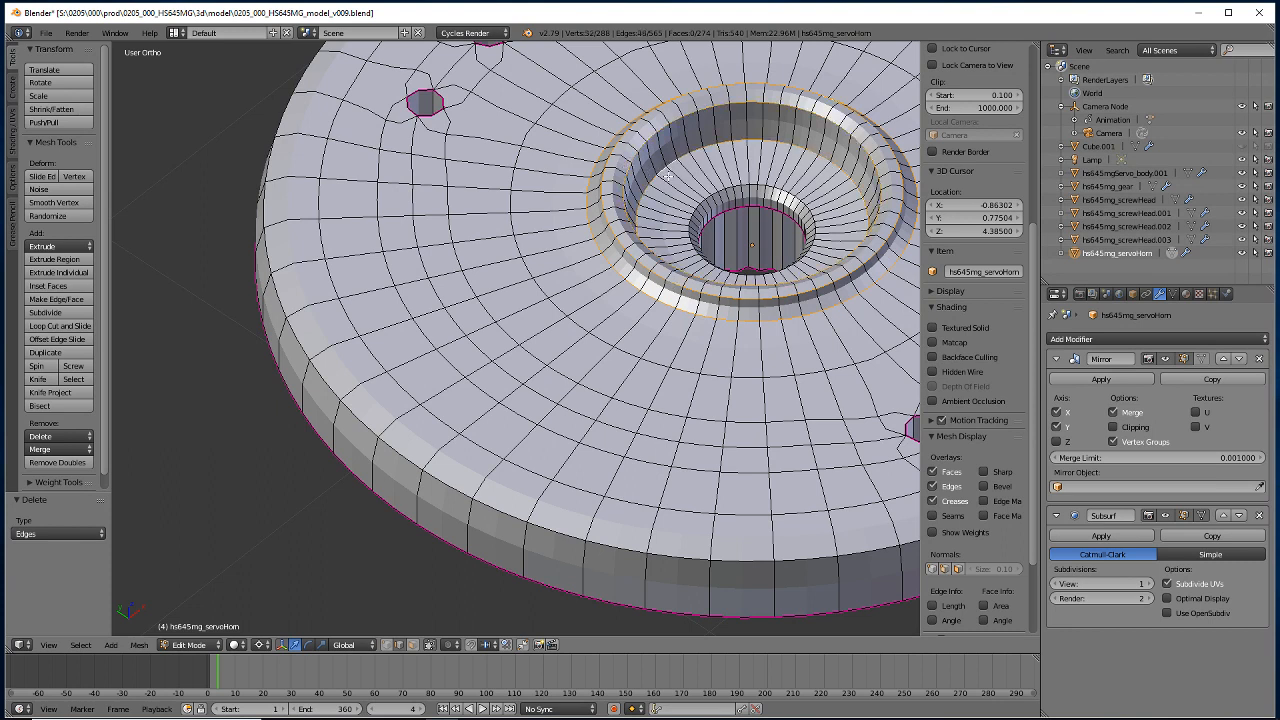
{"action": "right_click", "coordinate": [721, 191], "text": "alt+shift"}
{"action": "key", "text": "shift+e"}
{"action": "type", "text": "1"}
{"action": "key", "text": "Return"}
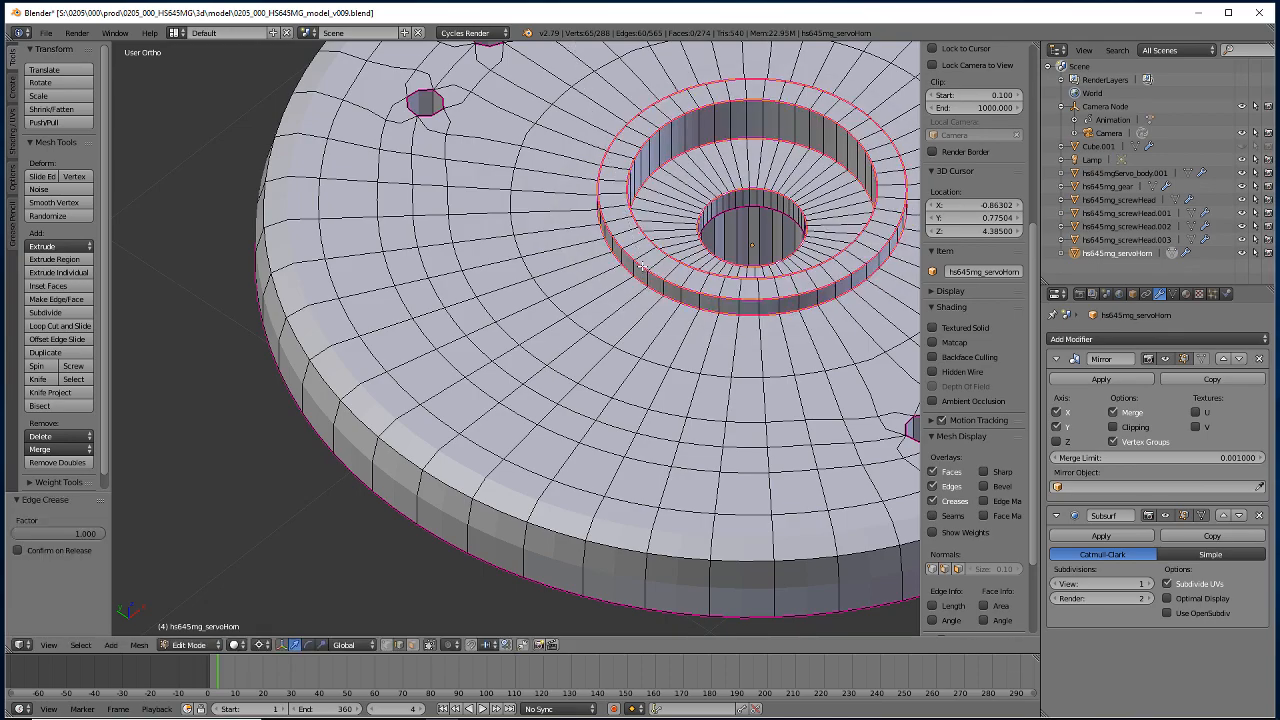
Save the servo horn model under its existing file name.
{"action": "scroll", "coordinate": [502, 225], "scroll_direction": "down", "scroll_amount": 4}
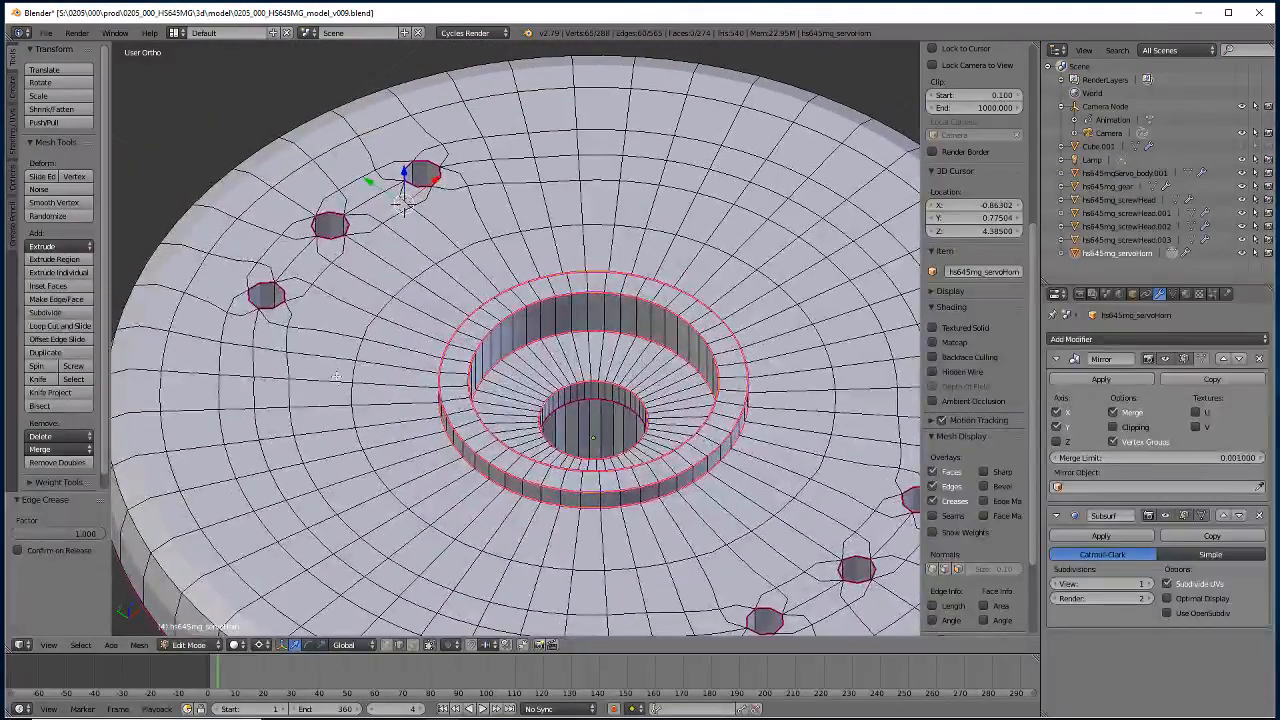
{"action": "scroll", "coordinate": [505, 480], "scroll_direction": "down", "scroll_amount": 2}
{"action": "middle_click_drag", "start_coordinate": [503, 479], "coordinate": [463, 501]}
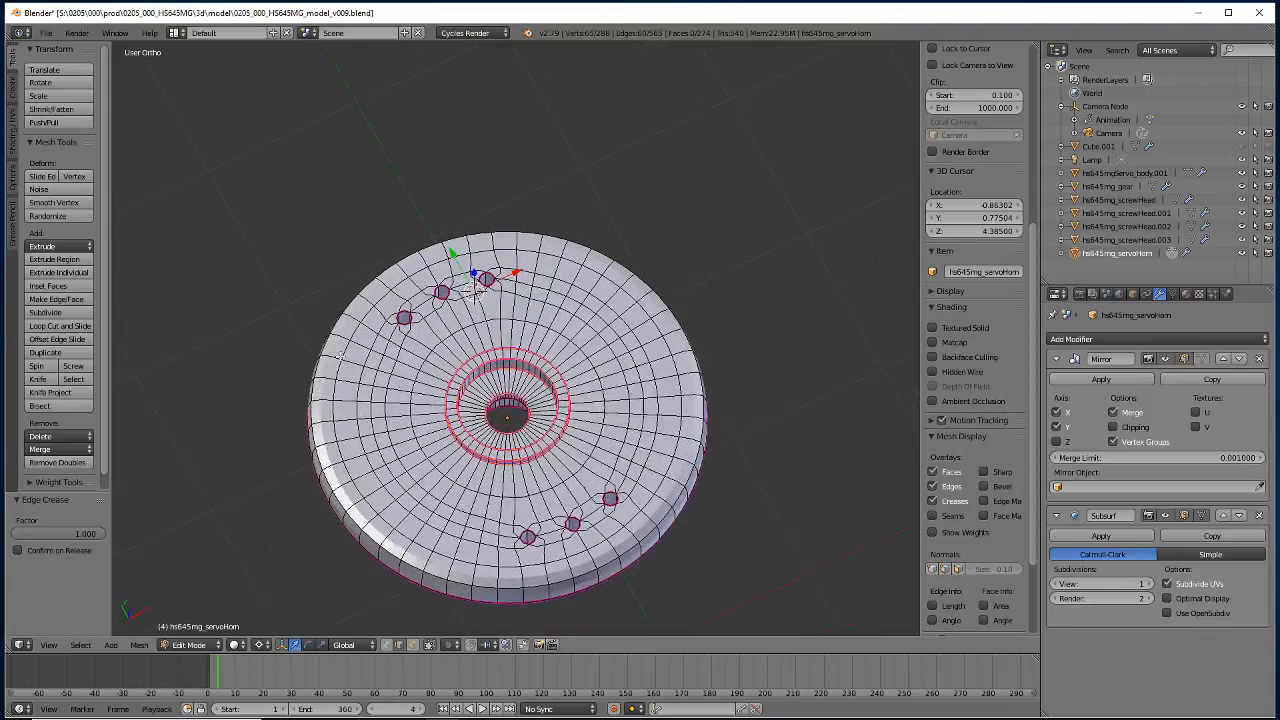
{"action": "left_click", "coordinate": [40, 33]}
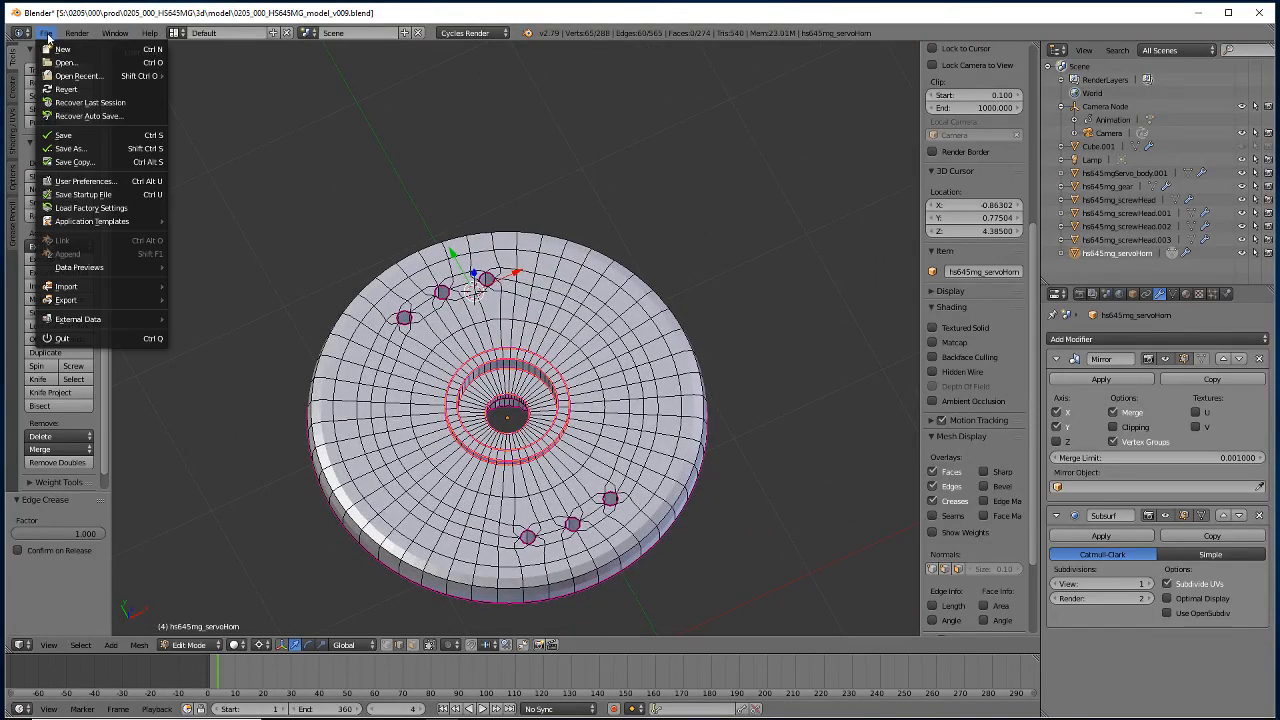
{"action": "left_click", "coordinate": [67, 134]}
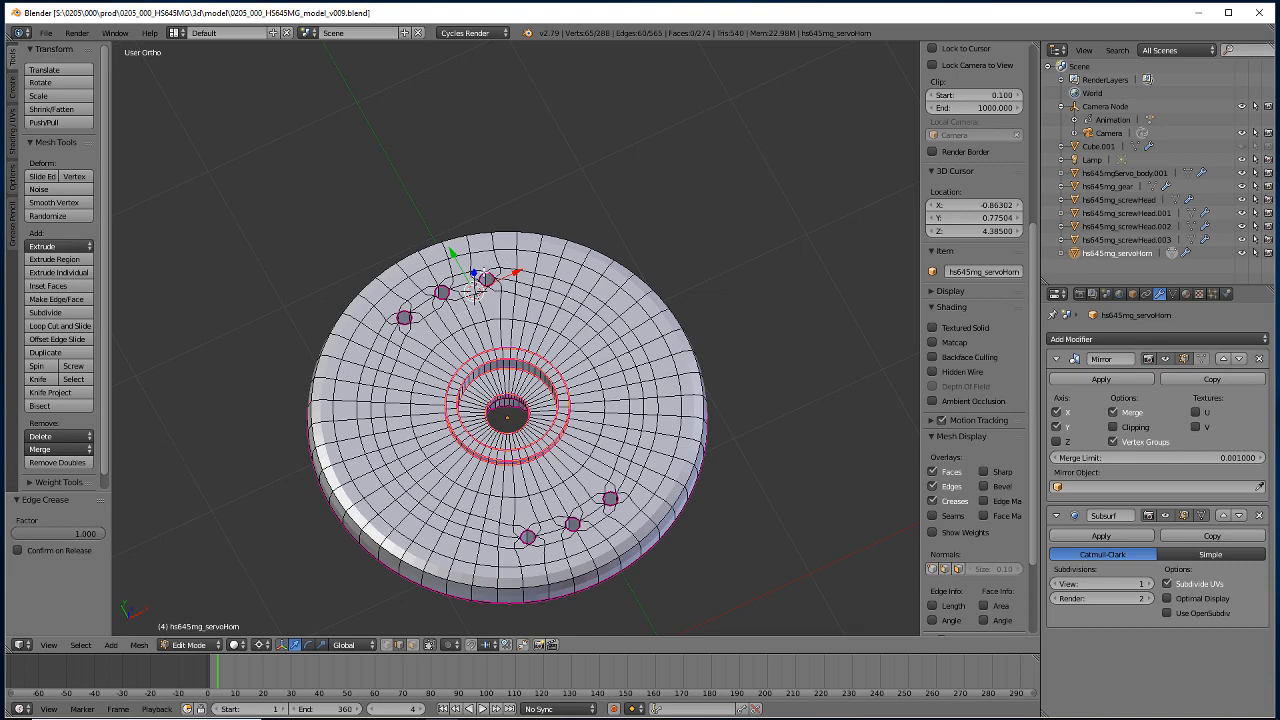
View the servo horn from the top and turn off the viewport display of its Subsurf and Mirror modifiers.
{"action": "key", "text": "KP_7"}
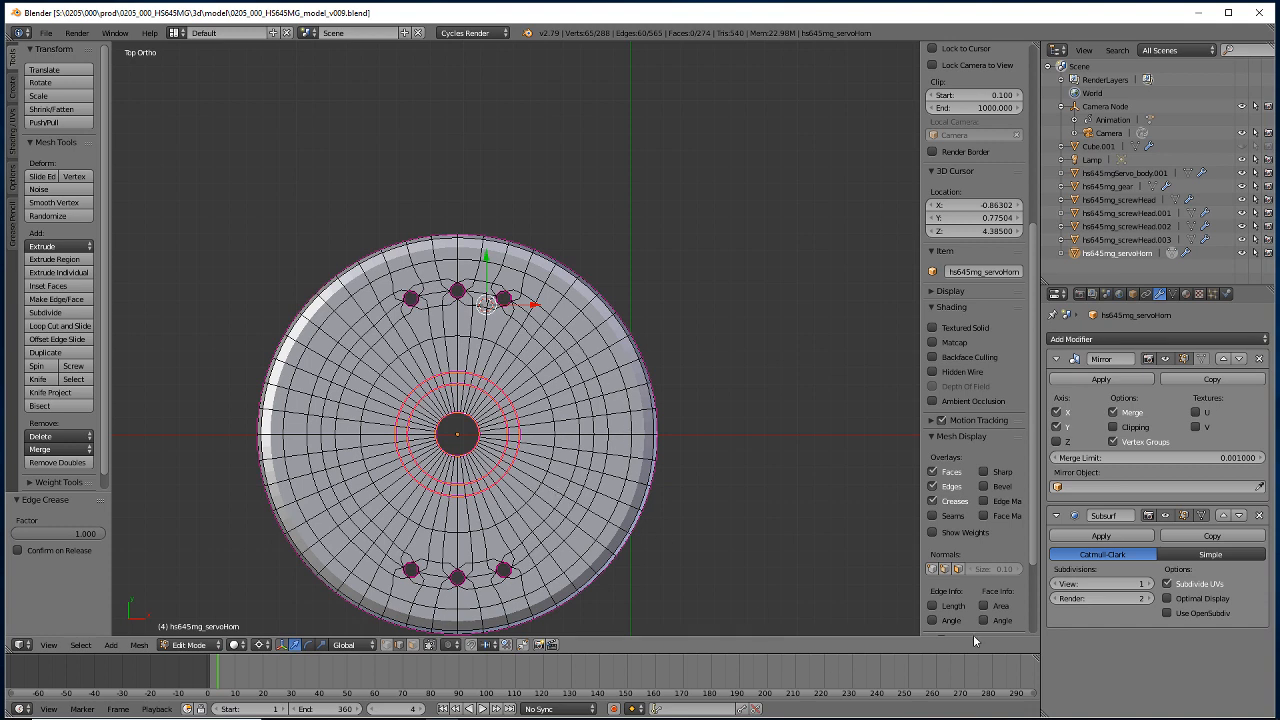
{"action": "left_click", "coordinate": [1166, 515]}
{"action": "left_click", "coordinate": [1167, 359]}
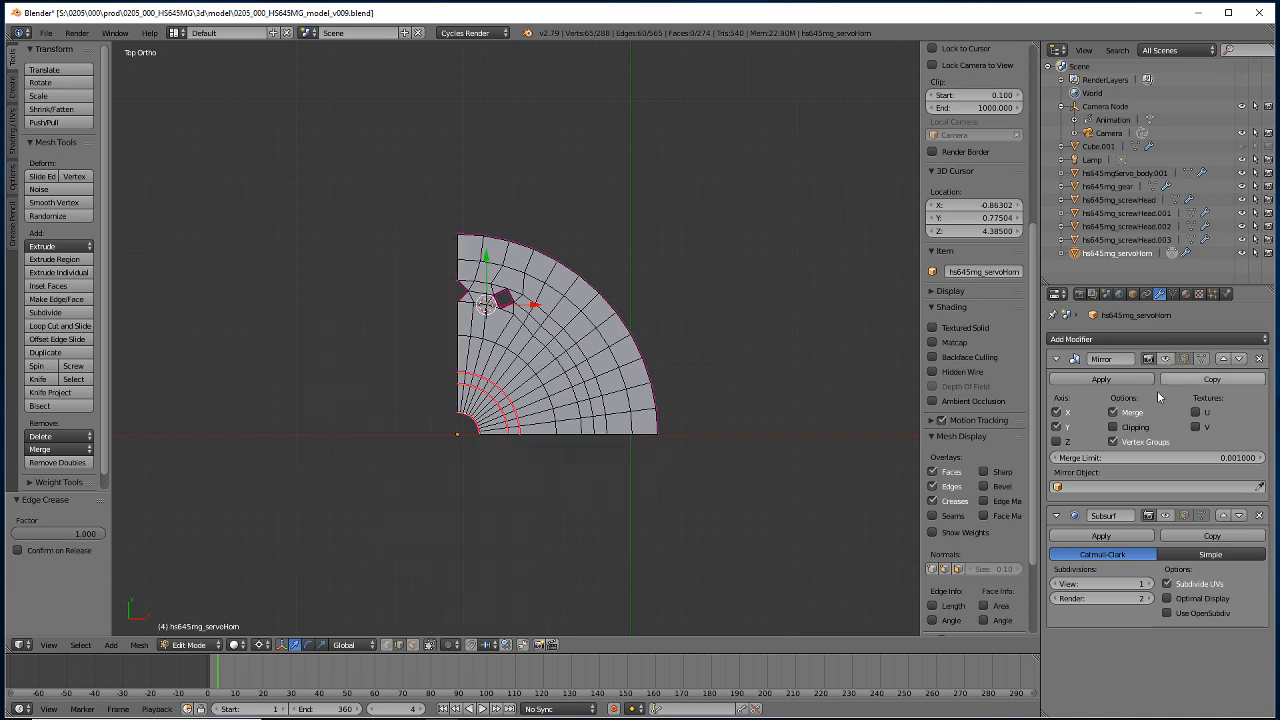
Add two concentric loop cuts through the face rows beside the square hole, one outside and one inside the hole's radius.
{"action": "scroll", "coordinate": [535, 444], "scroll_direction": "up", "scroll_amount": 5}
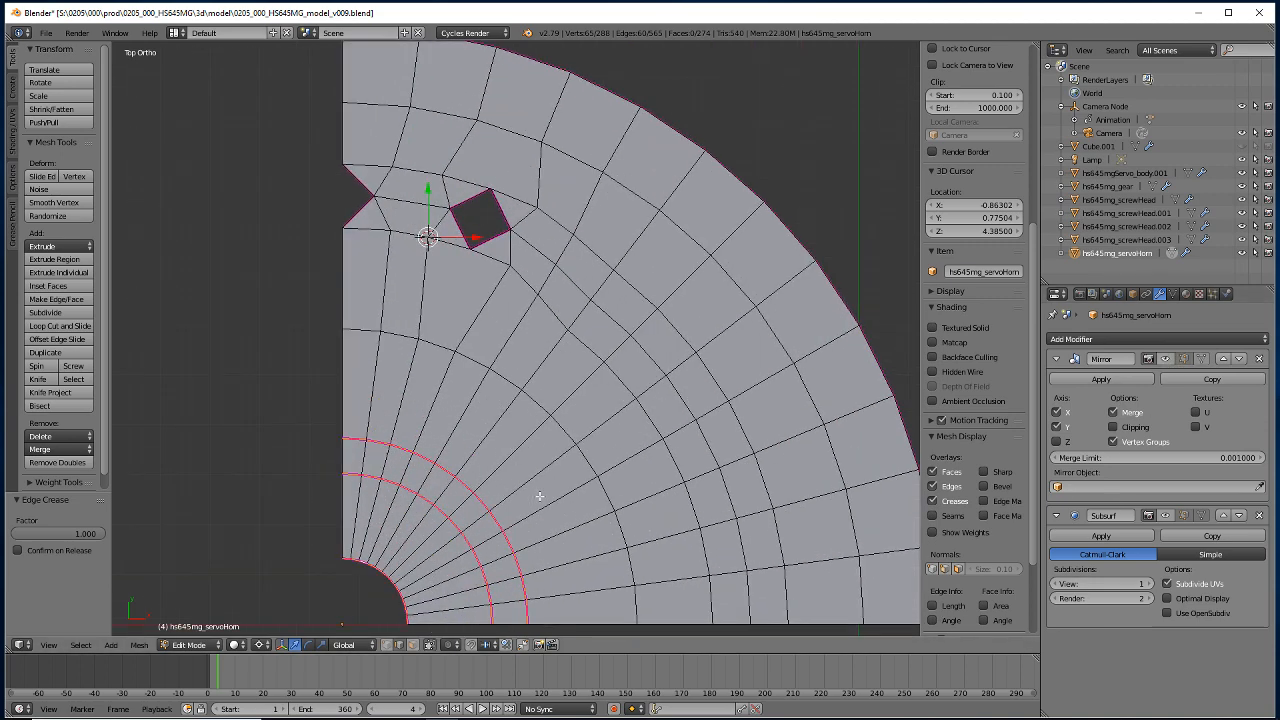
{"action": "middle_click_drag", "start_coordinate": [598, 522], "coordinate": [458, 451], "text": "shift"}
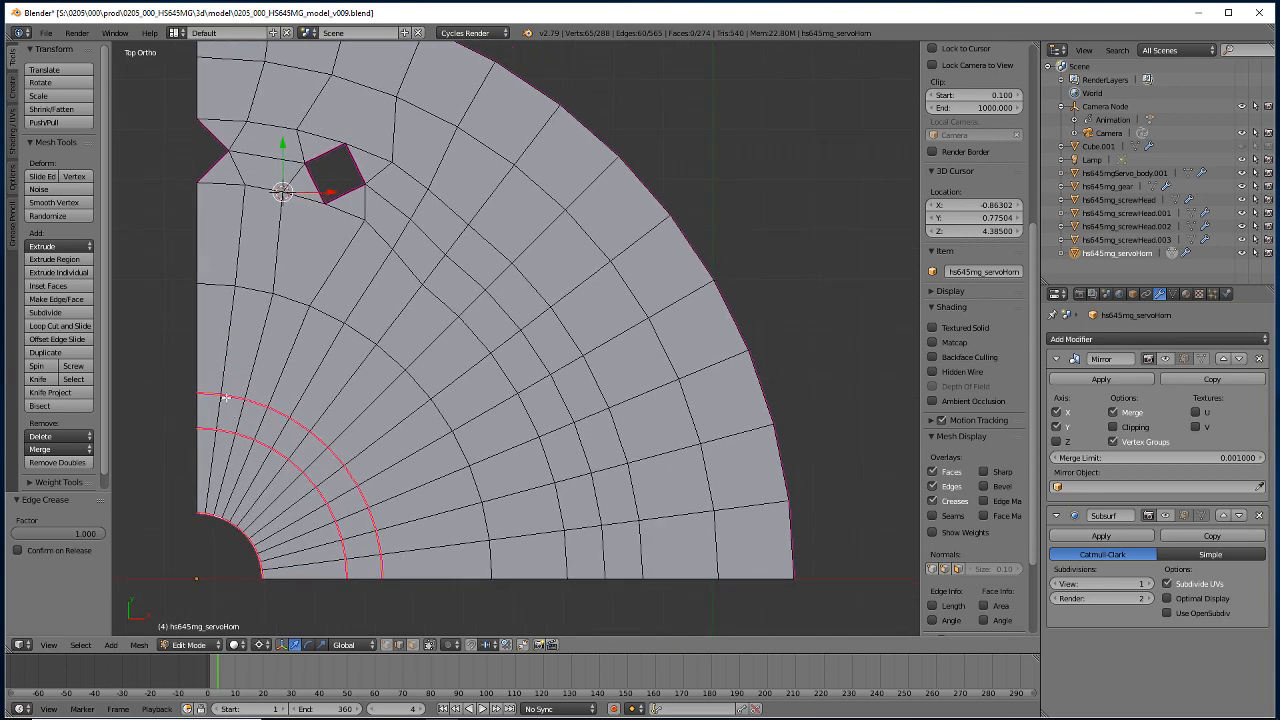
{"action": "left_click", "coordinate": [42, 327]}
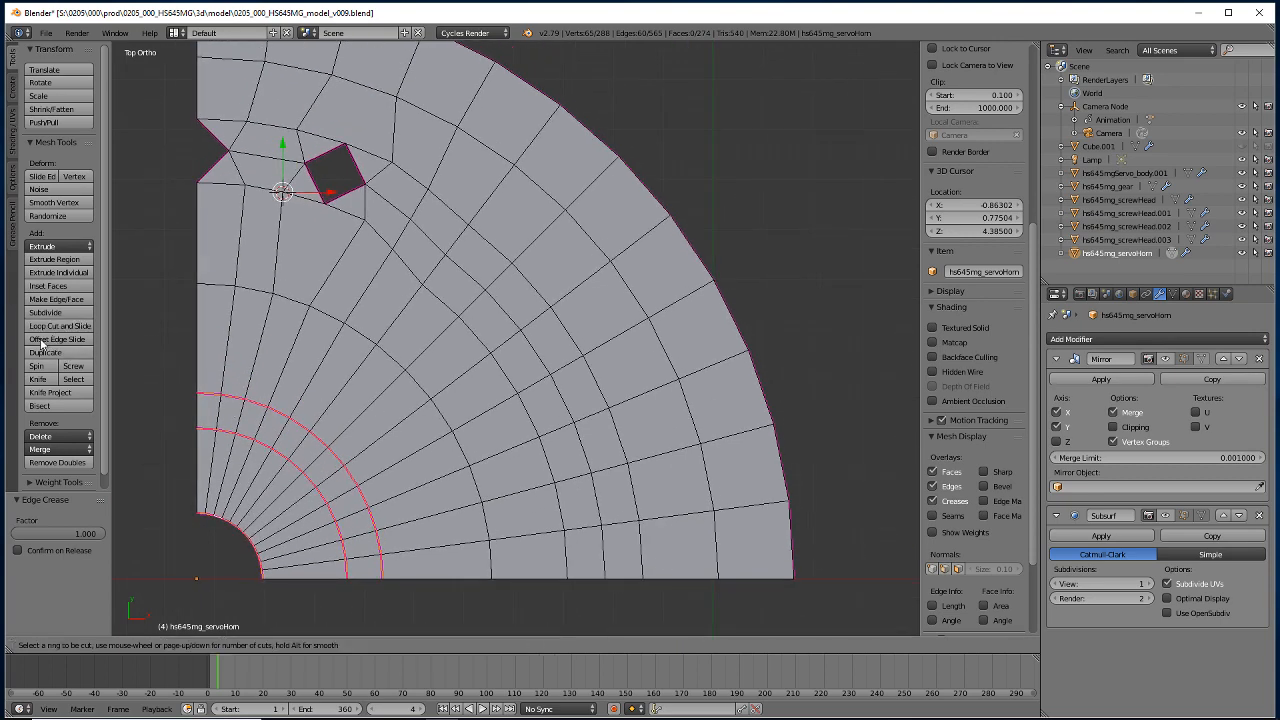
{"action": "left_click", "coordinate": [677, 519]}
{"action": "left_click", "coordinate": [675, 525]}
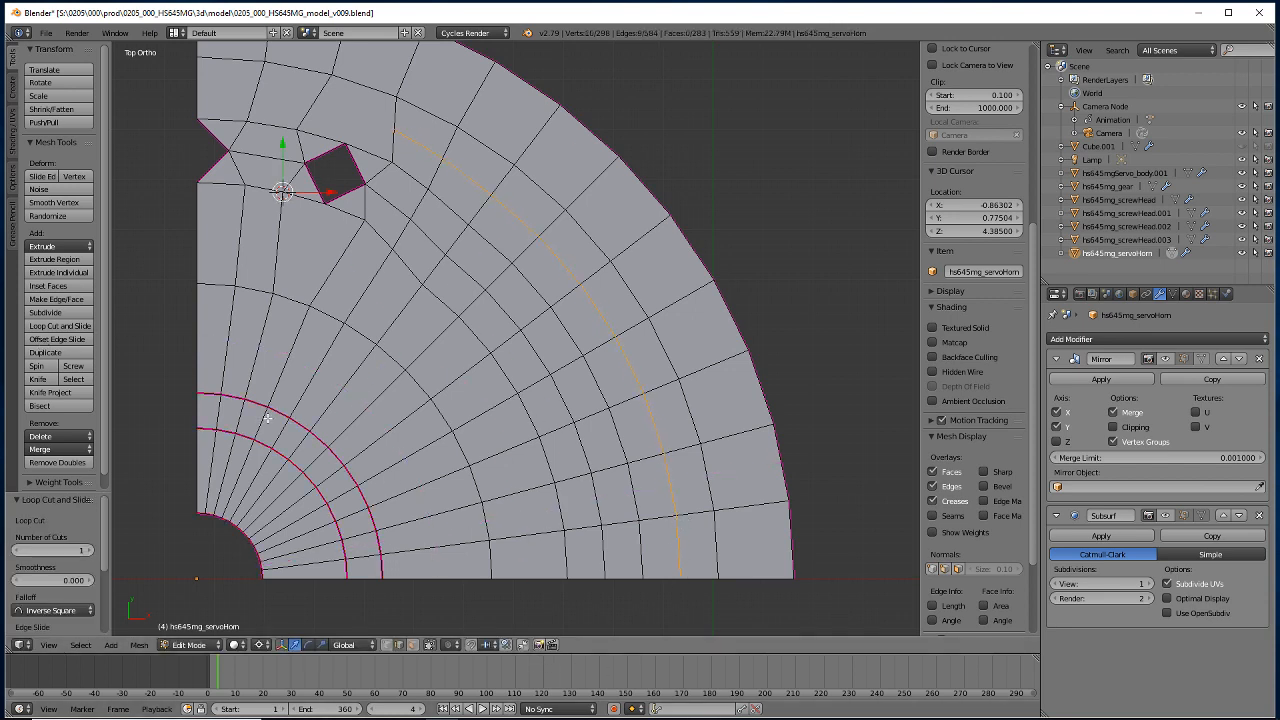
{"action": "key", "text": "g"}
{"action": "key", "text": "g"}
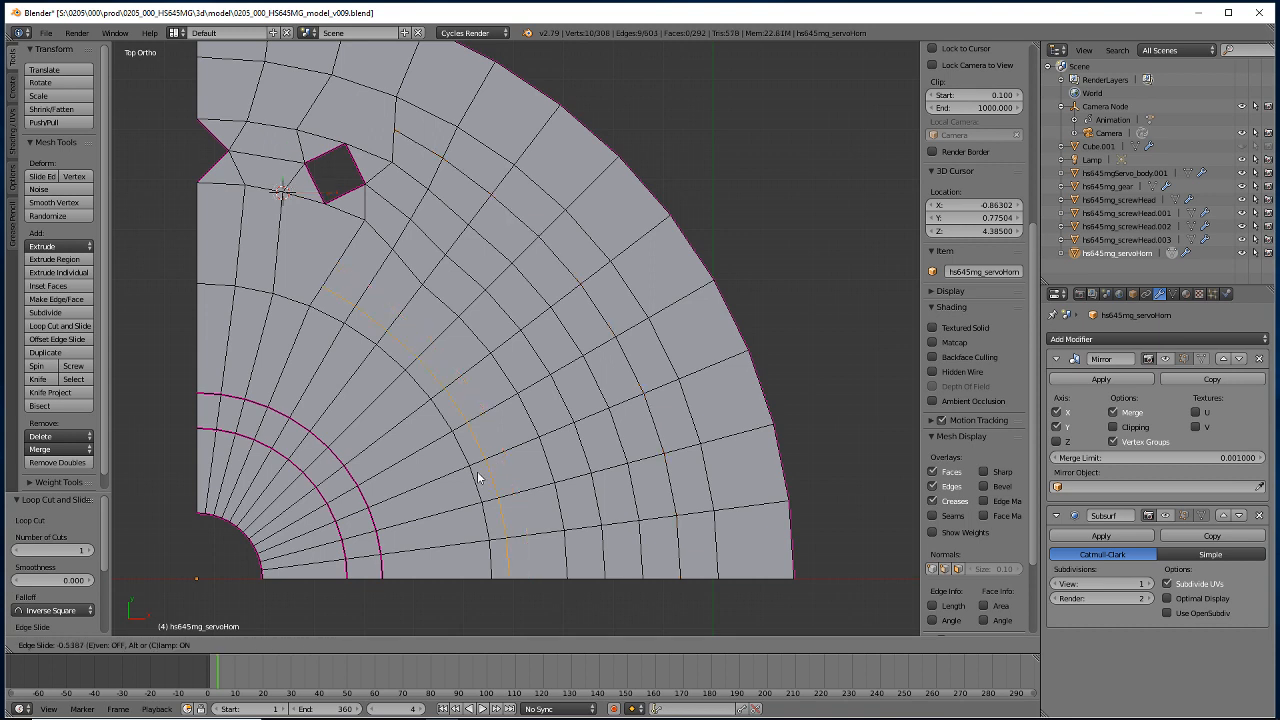
{"action": "left_click", "coordinate": [496, 530]}
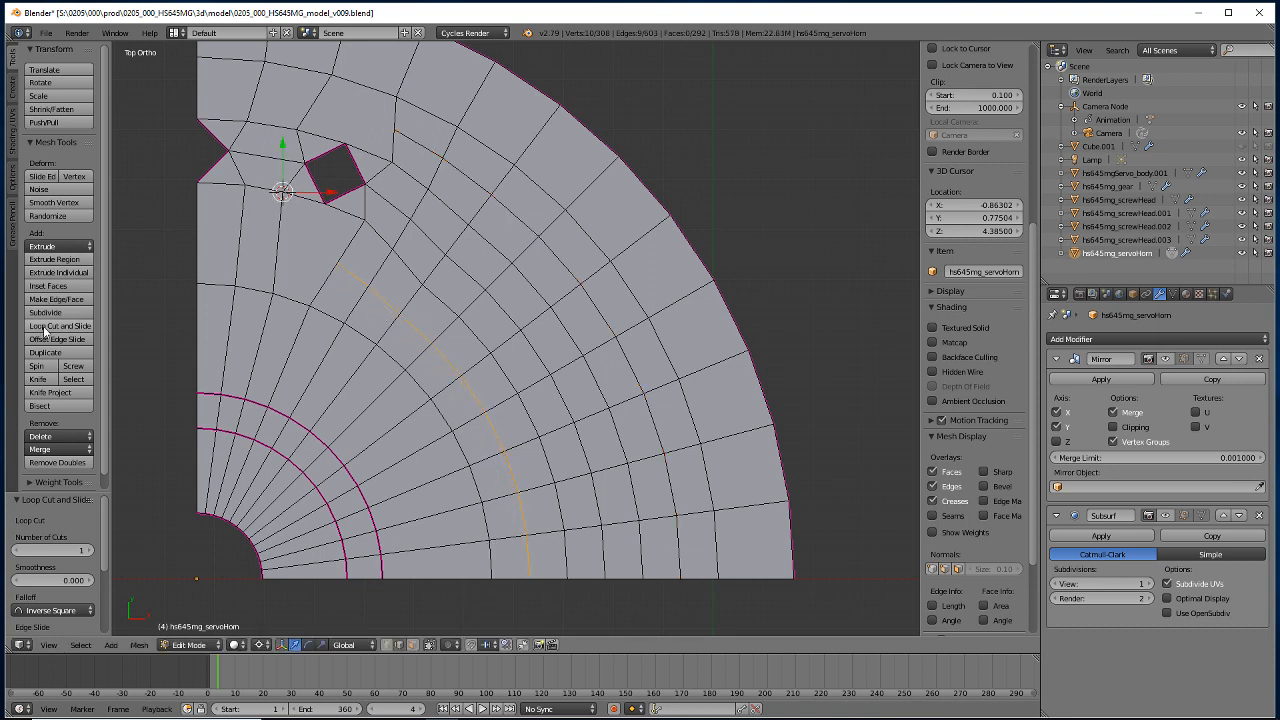
Add two short loop cuts starting at the mirror line, one outside and one inside the half hole's radius.
{"action": "middle_click_drag", "start_coordinate": [309, 315], "coordinate": [471, 447], "text": "shift"}
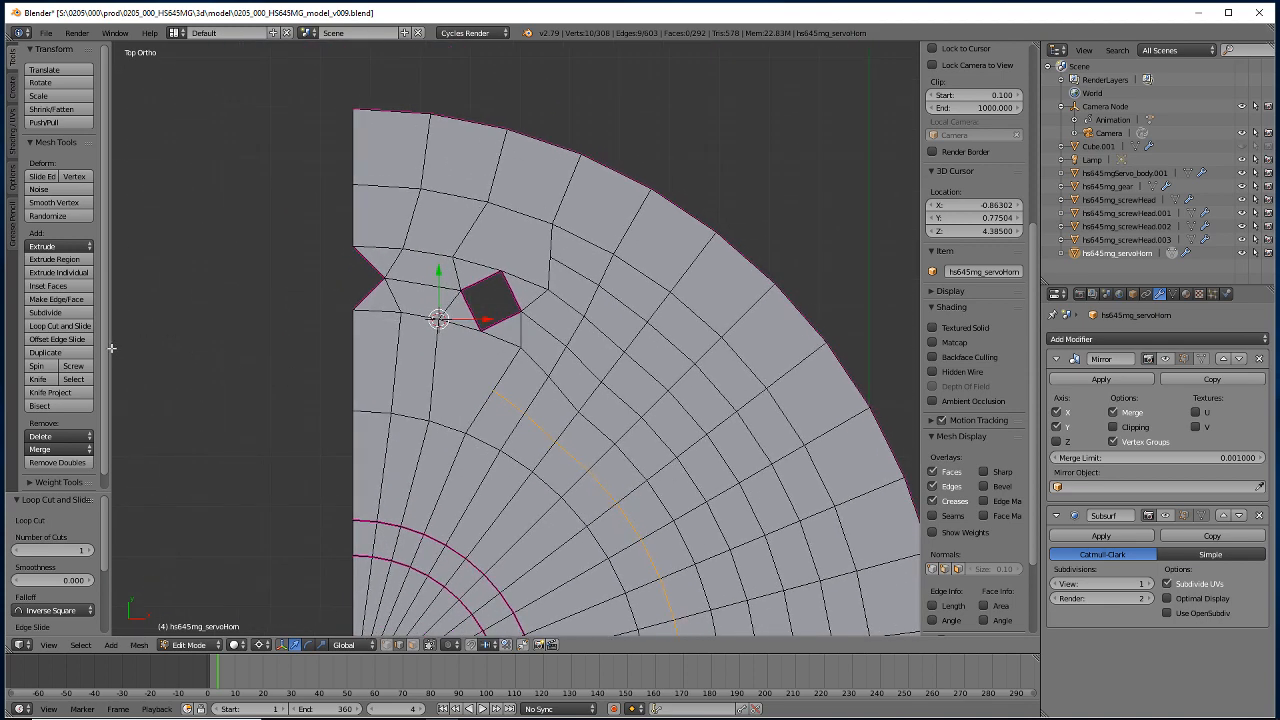
{"action": "left_click", "coordinate": [55, 326]}
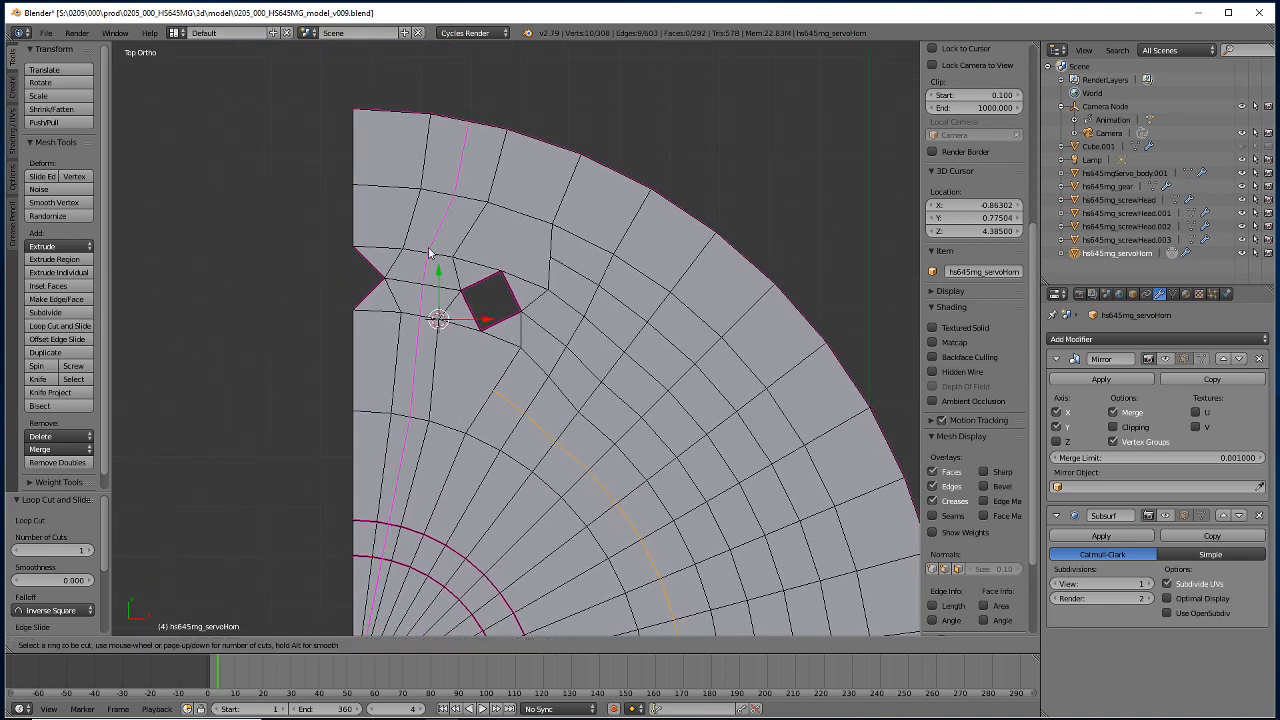
{"action": "left_click", "coordinate": [447, 232]}
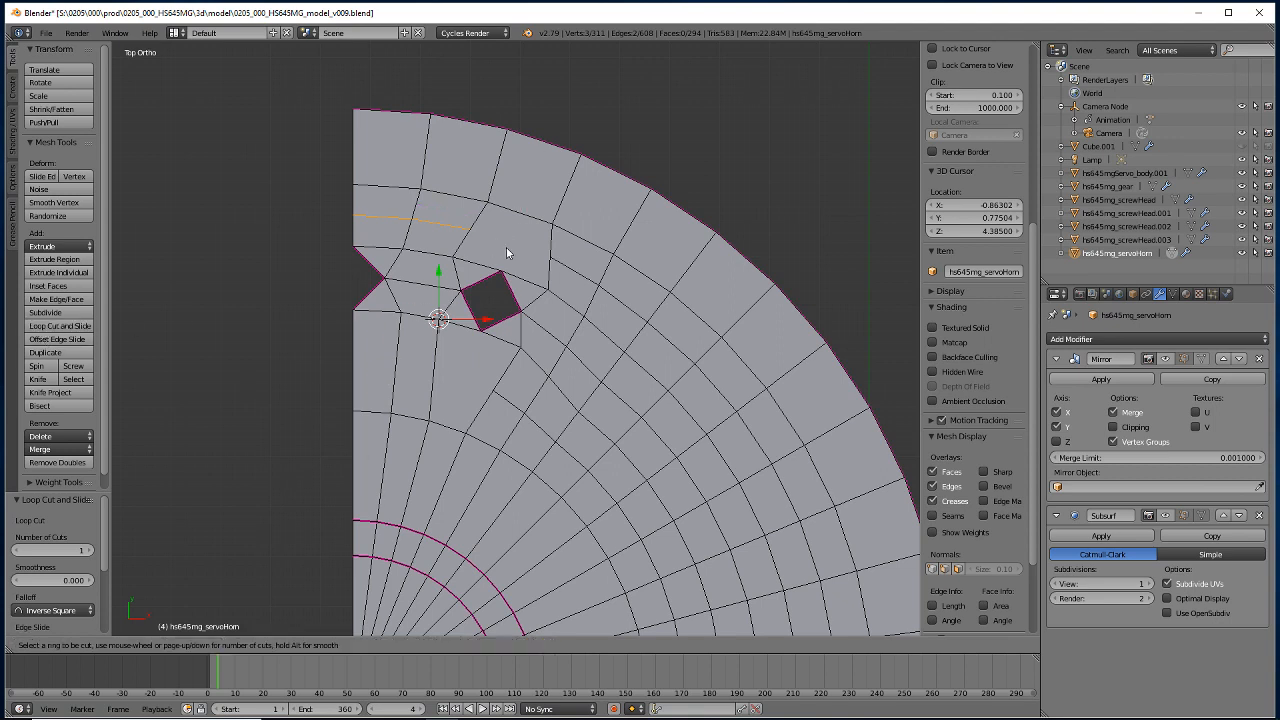
{"action": "left_click", "coordinate": [371, 368]}
{"action": "left_click", "coordinate": [368, 370]}
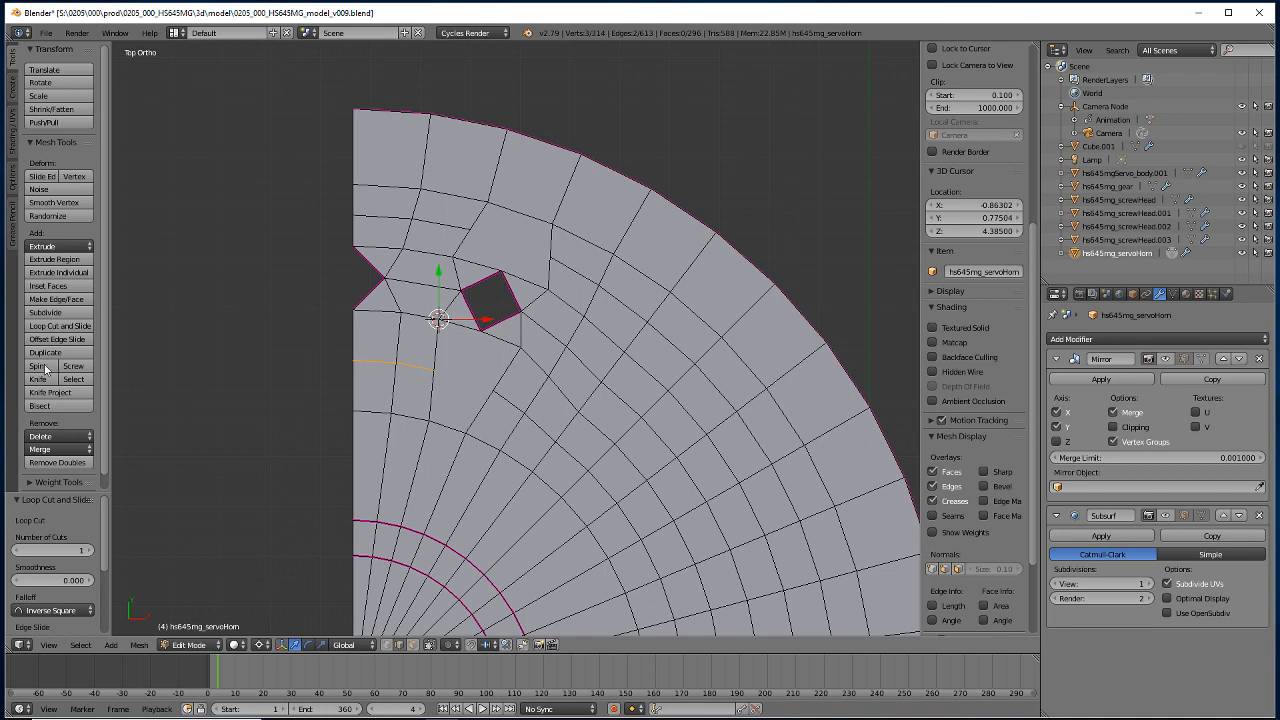
Delete the two large faces adjoining the square hole, one outside and one inside the hole's radius.
{"action": "left_click", "coordinate": [410, 645]}
{"action": "left_click", "coordinate": [479, 373]}
{"action": "left_click", "coordinate": [492, 244], "text": "shift"}
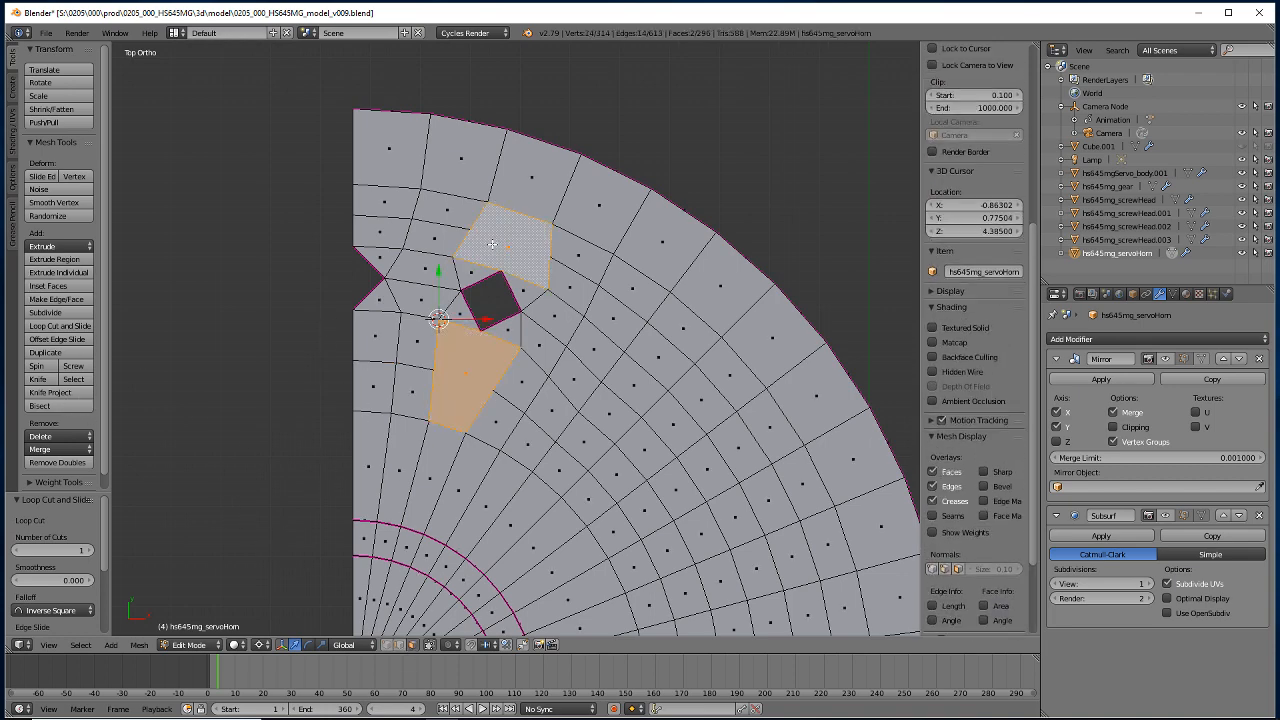
{"action": "key", "text": "x"}
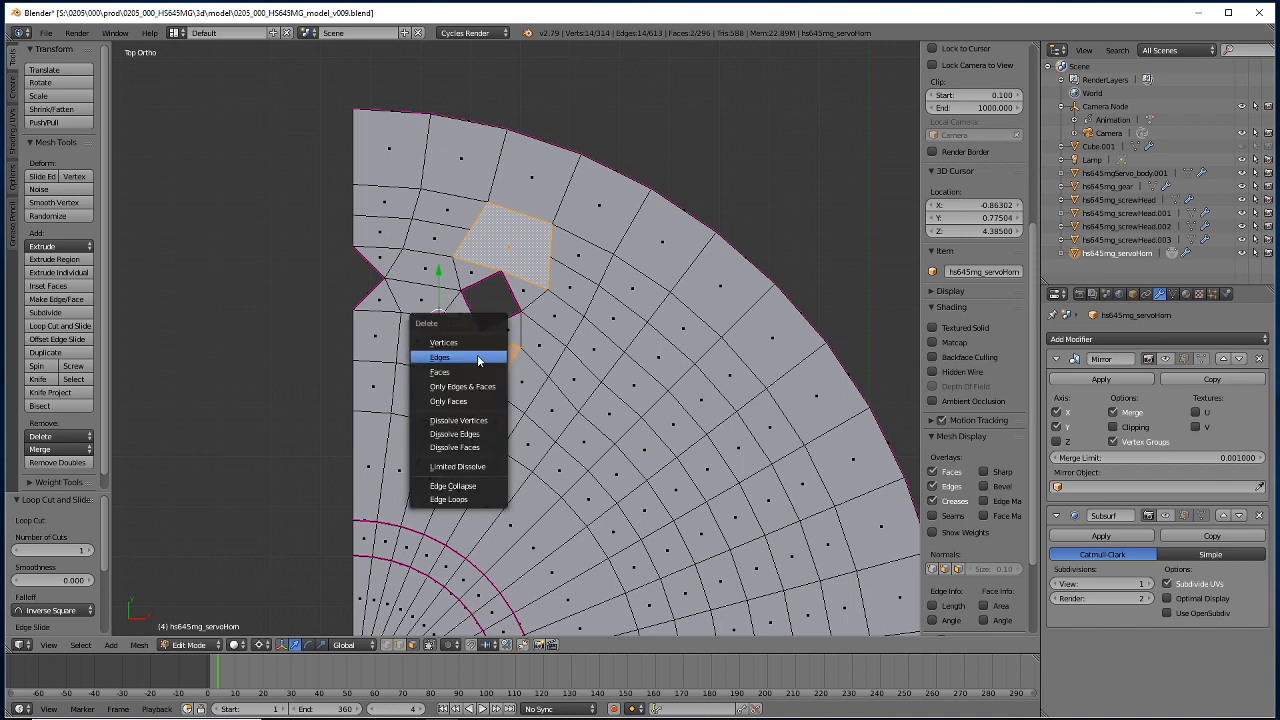
{"action": "left_click", "coordinate": [455, 366]}
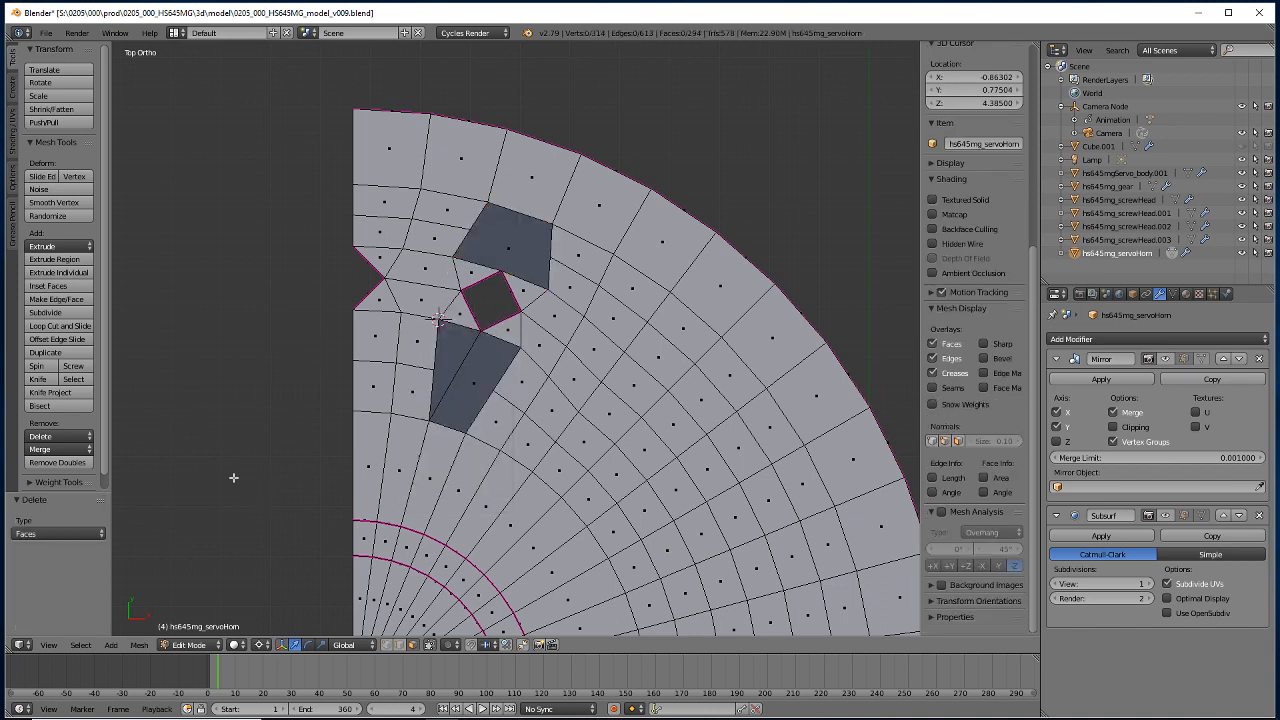
Continue the loop cuts across both gaps by filling a four-sided face at each gap's end farthest from the square hole.
{"action": "left_click", "coordinate": [398, 645]}
{"action": "left_click", "coordinate": [474, 415]}
{"action": "left_click", "coordinate": [428, 394], "text": "shift"}
{"action": "key", "text": "f"}
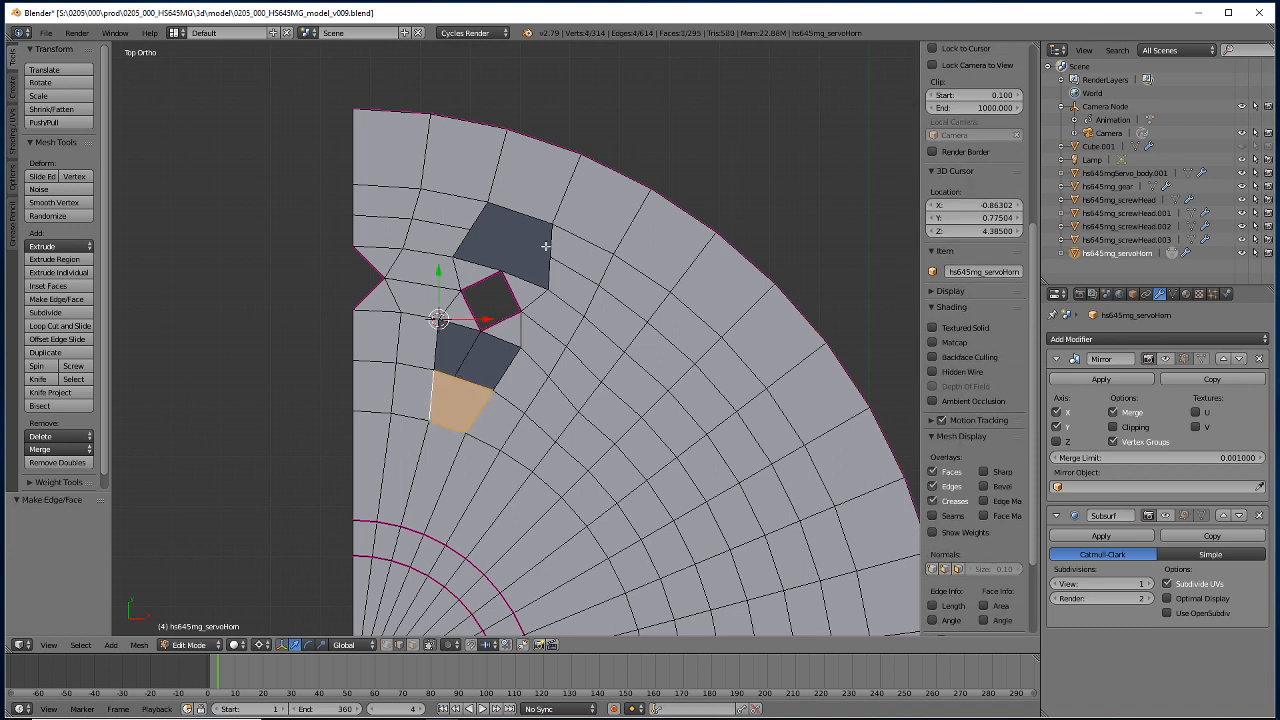
{"action": "left_click", "coordinate": [551, 238]}
{"action": "left_click", "coordinate": [479, 217], "text": "shift"}
{"action": "key", "text": "f"}
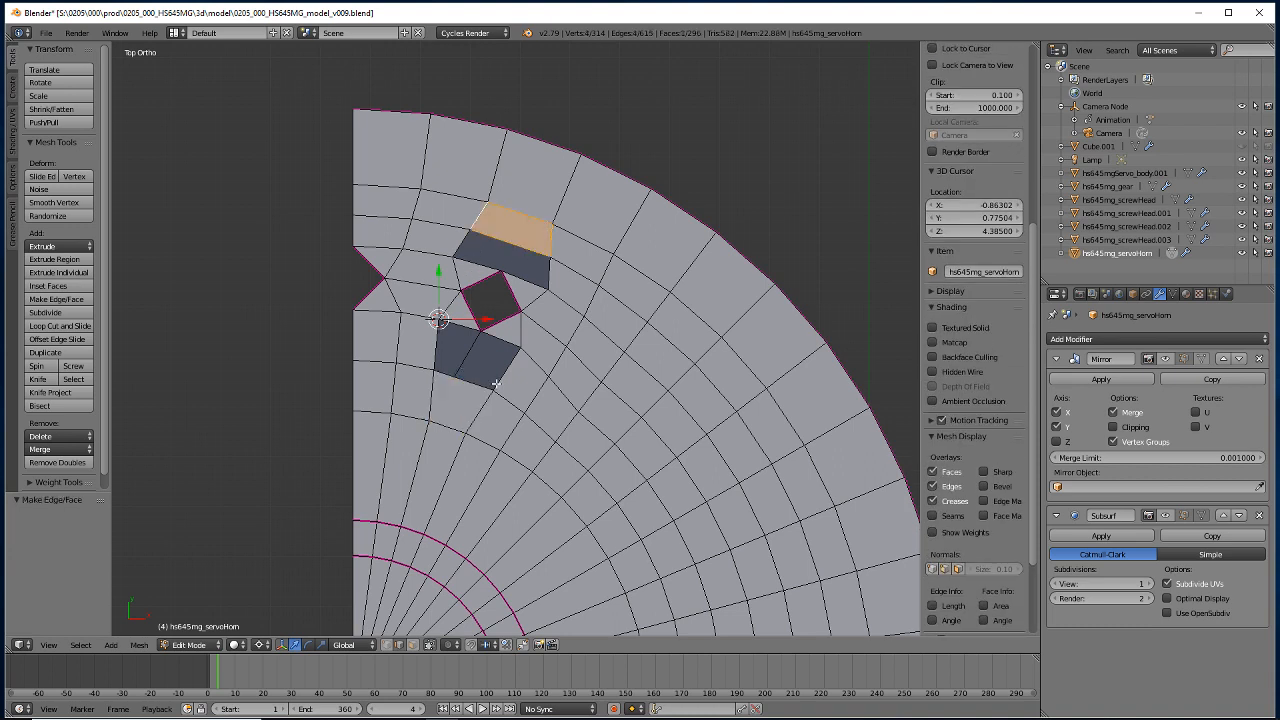
Fill the remaining gap on the inner side of the square hole with three triangles meeting at the hole's corner.
{"action": "right_click", "coordinate": [502, 378]}
{"action": "right_click", "coordinate": [497, 339], "text": "shift"}
{"action": "key", "text": "f"}
{"action": "right_click", "coordinate": [466, 377]}
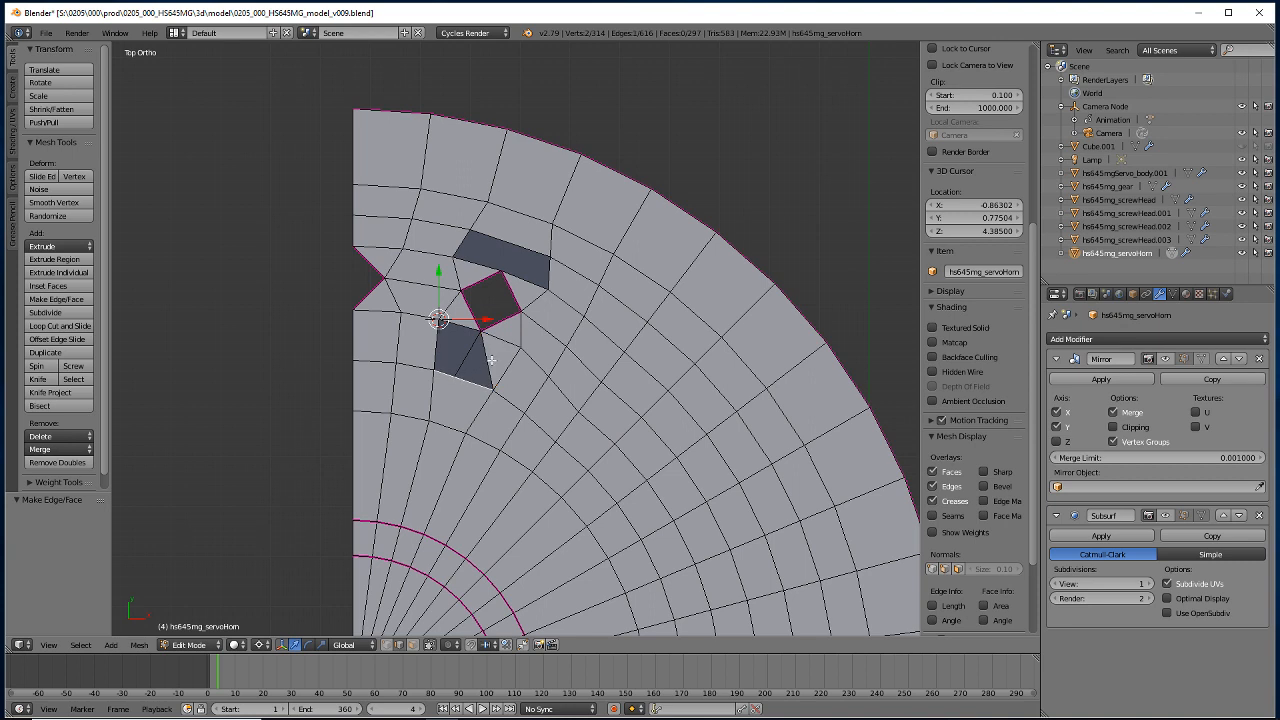
{"action": "key", "text": "f"}
{"action": "right_click", "coordinate": [436, 344]}
{"action": "key", "text": "f"}
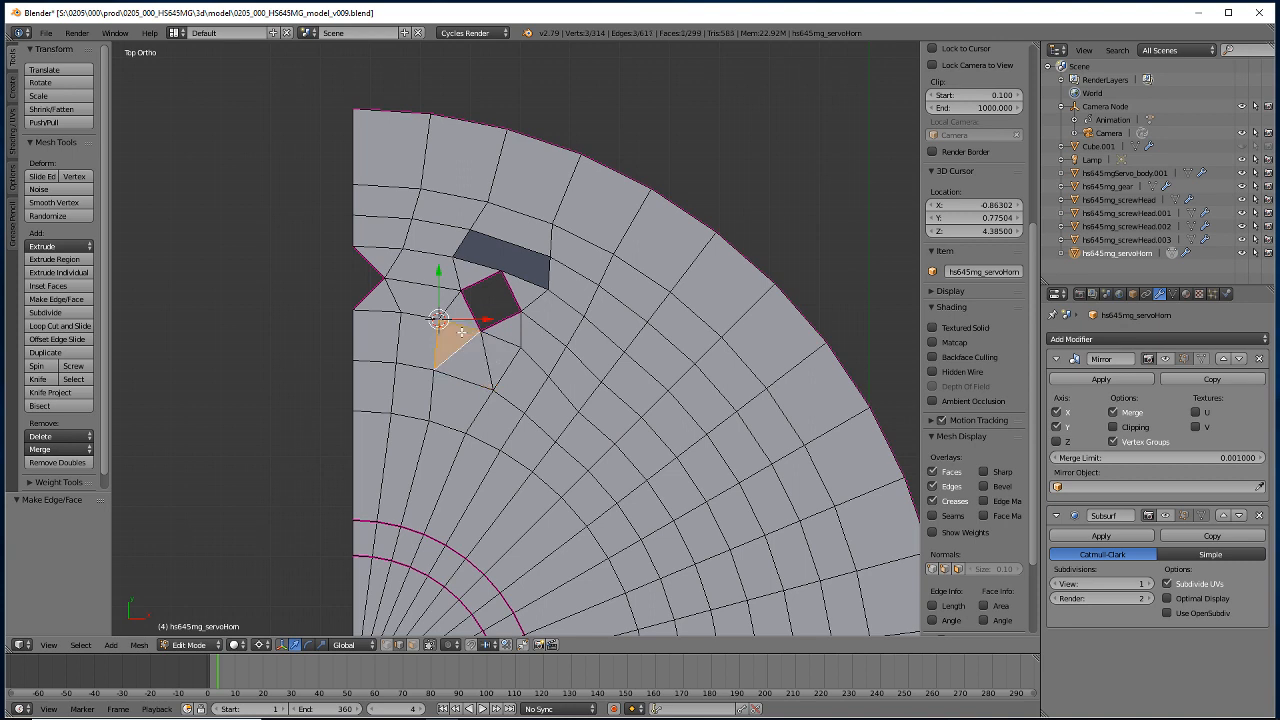
Fill the remaining gap on the outer side of the square hole with three triangles meeting at the hole's corner.
{"action": "right_click", "coordinate": [549, 270]}
{"action": "right_click", "coordinate": [526, 277], "text": "shift"}
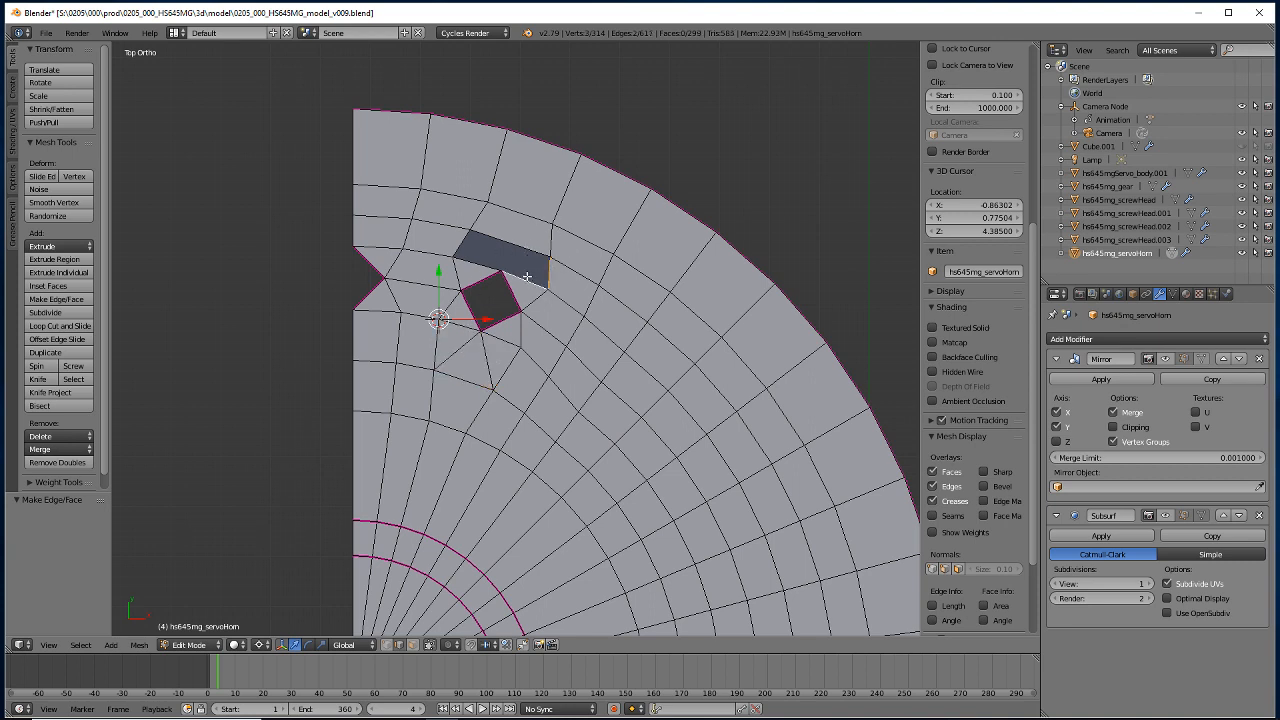
{"action": "key", "text": "f"}
{"action": "right_click", "coordinate": [481, 262]}
{"action": "right_click", "coordinate": [463, 236], "text": "shift"}
{"action": "key", "text": "f"}
{"action": "right_click", "coordinate": [494, 237]}
{"action": "right_click", "coordinate": [484, 250], "text": "shift"}
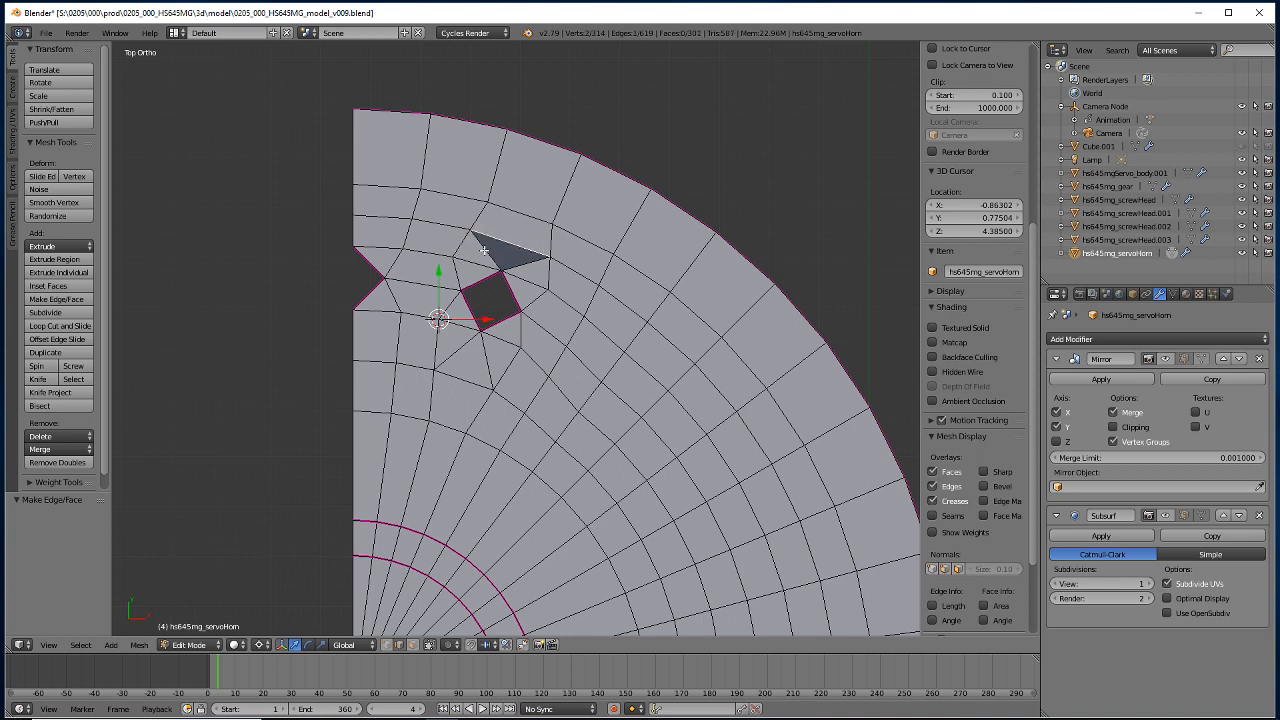
{"action": "key", "text": "f"}
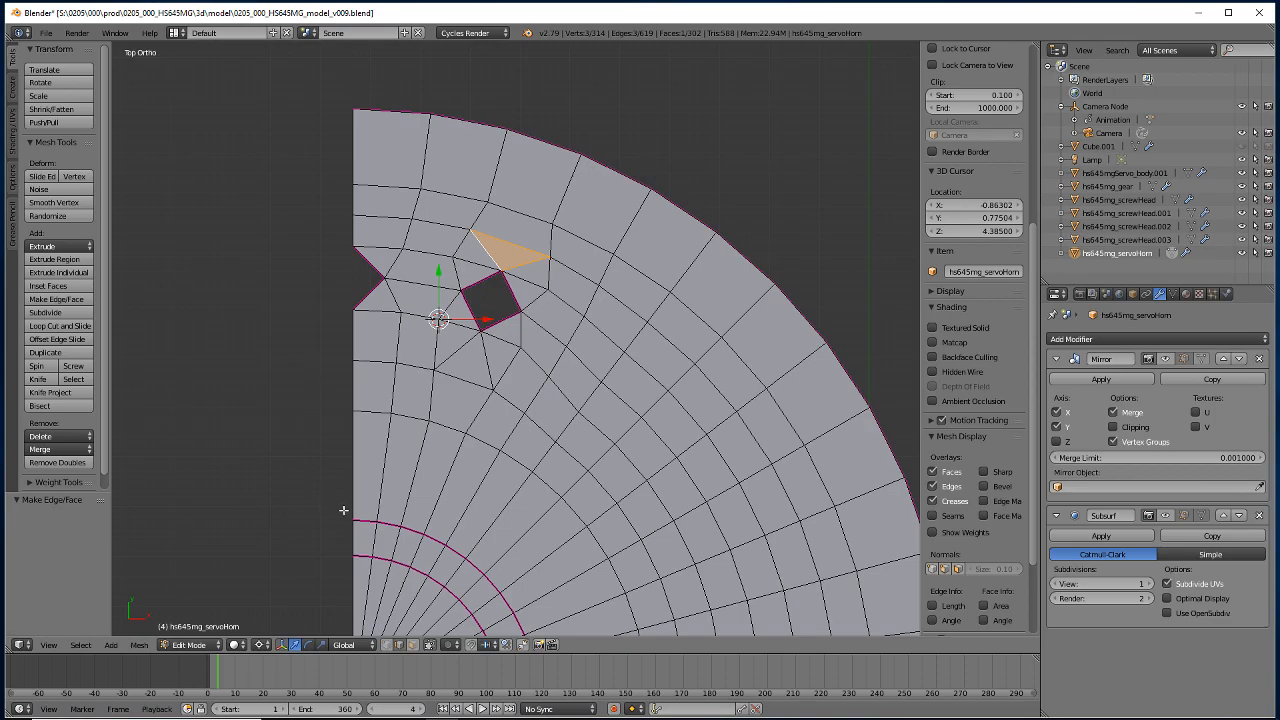
Examine the new triangular faces around the square hole and the surrounding topology of the quarter.
{"action": "middle_click_drag", "start_coordinate": [551, 523], "coordinate": [488, 454], "text": "shift"}
{"action": "middle_click_drag", "start_coordinate": [524, 587], "coordinate": [550, 590], "text": "shift"}
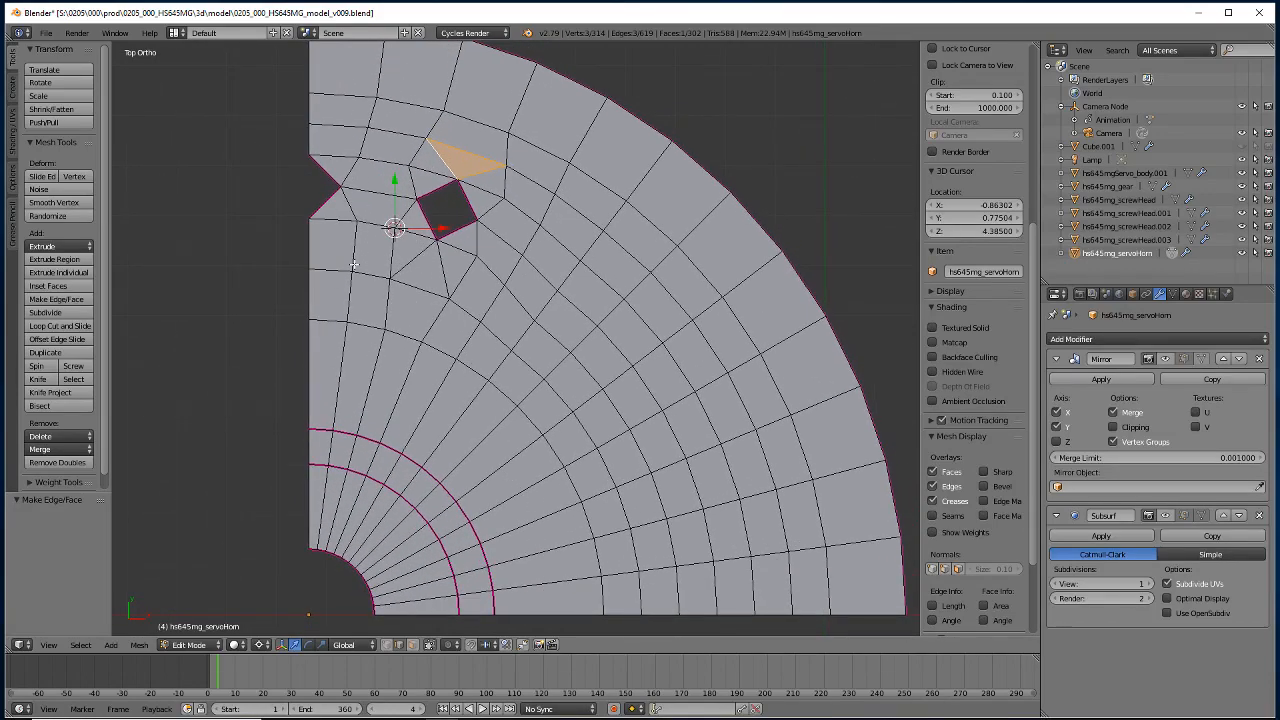
{"action": "right_click", "coordinate": [455, 260]}
{"action": "right_click", "coordinate": [465, 241], "text": "shift"}
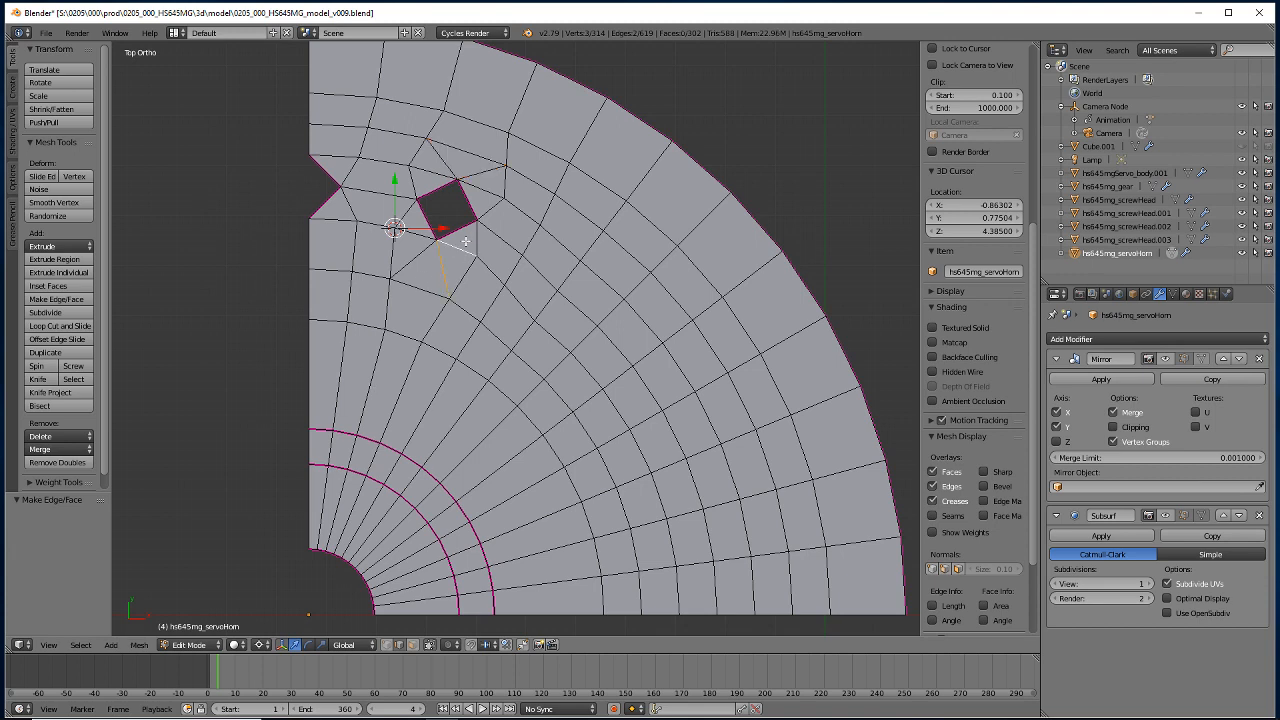
{"action": "left_click", "coordinate": [410, 645]}
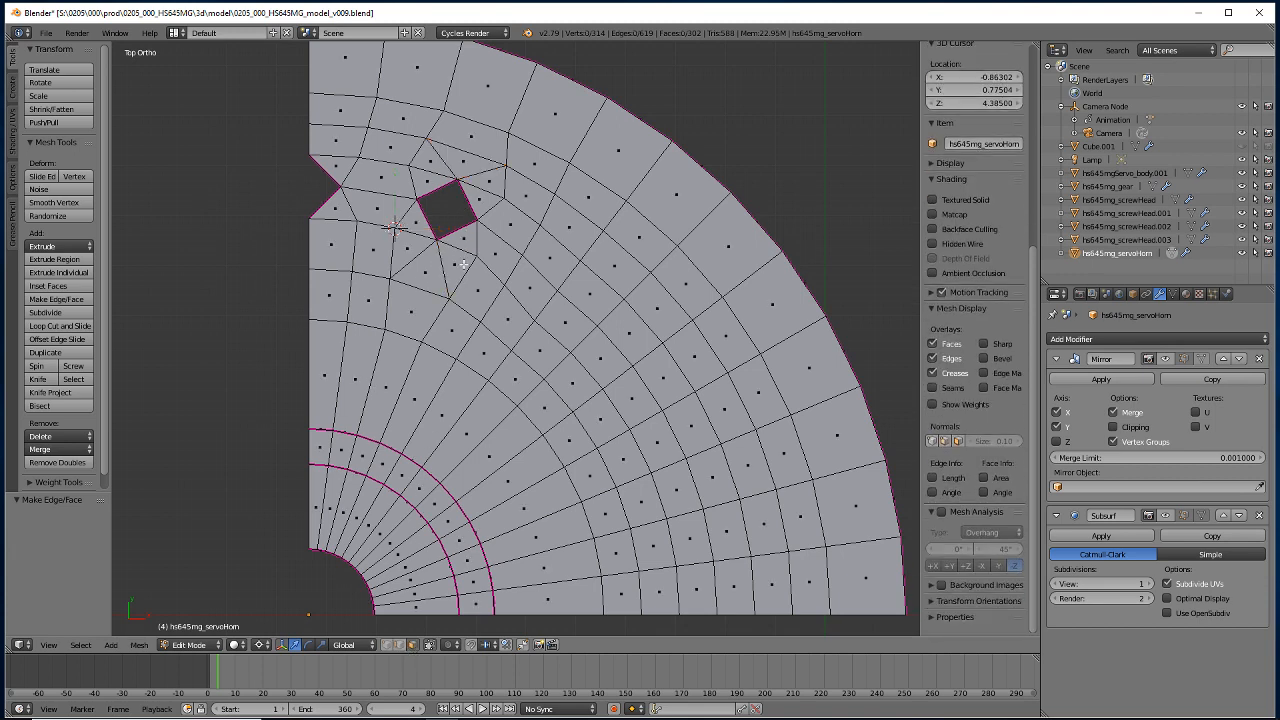
{"action": "right_click", "coordinate": [464, 242]}
{"action": "right_click", "coordinate": [474, 198]}
{"action": "right_click", "coordinate": [486, 184]}
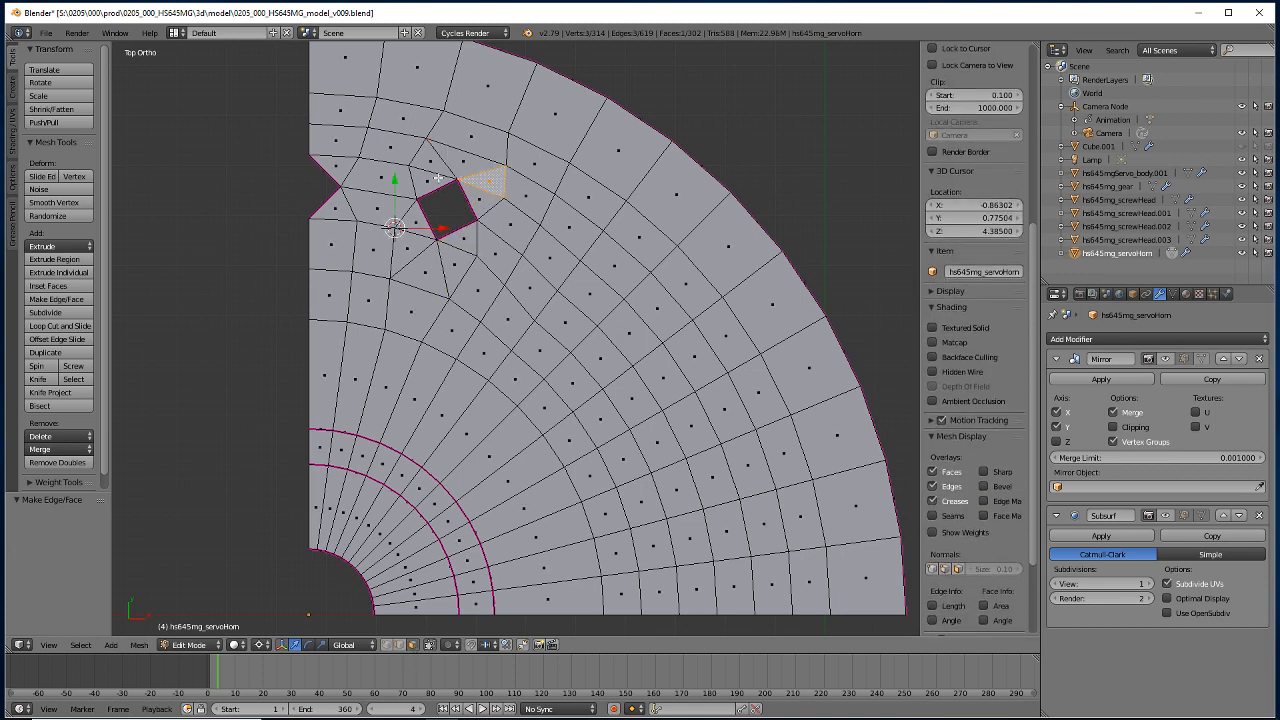
{"action": "right_click", "coordinate": [440, 184]}
{"action": "right_click", "coordinate": [430, 193]}
{"action": "middle_click_drag", "start_coordinate": [438, 120], "coordinate": [453, 208], "text": "shift"}
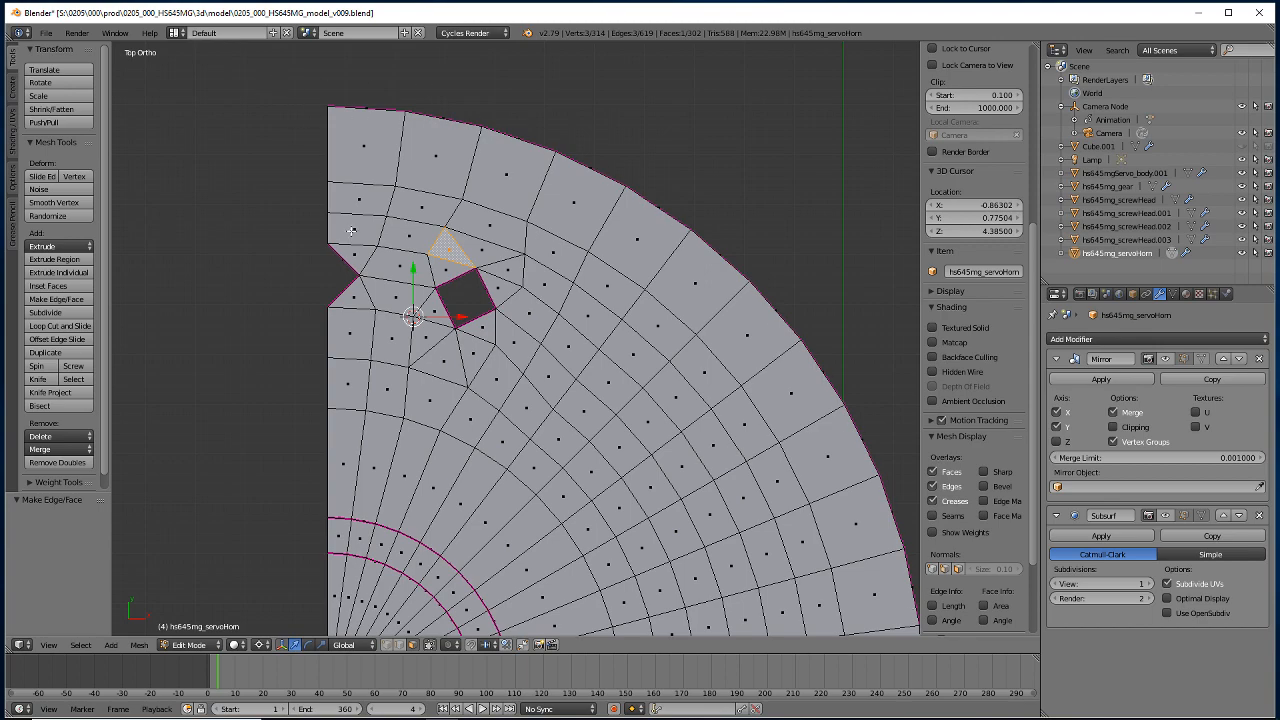
{"action": "middle_click_drag", "start_coordinate": [309, 479], "coordinate": [274, 455], "text": "shift"}
{"action": "middle_click_drag", "start_coordinate": [308, 544], "coordinate": [327, 579], "text": "shift"}
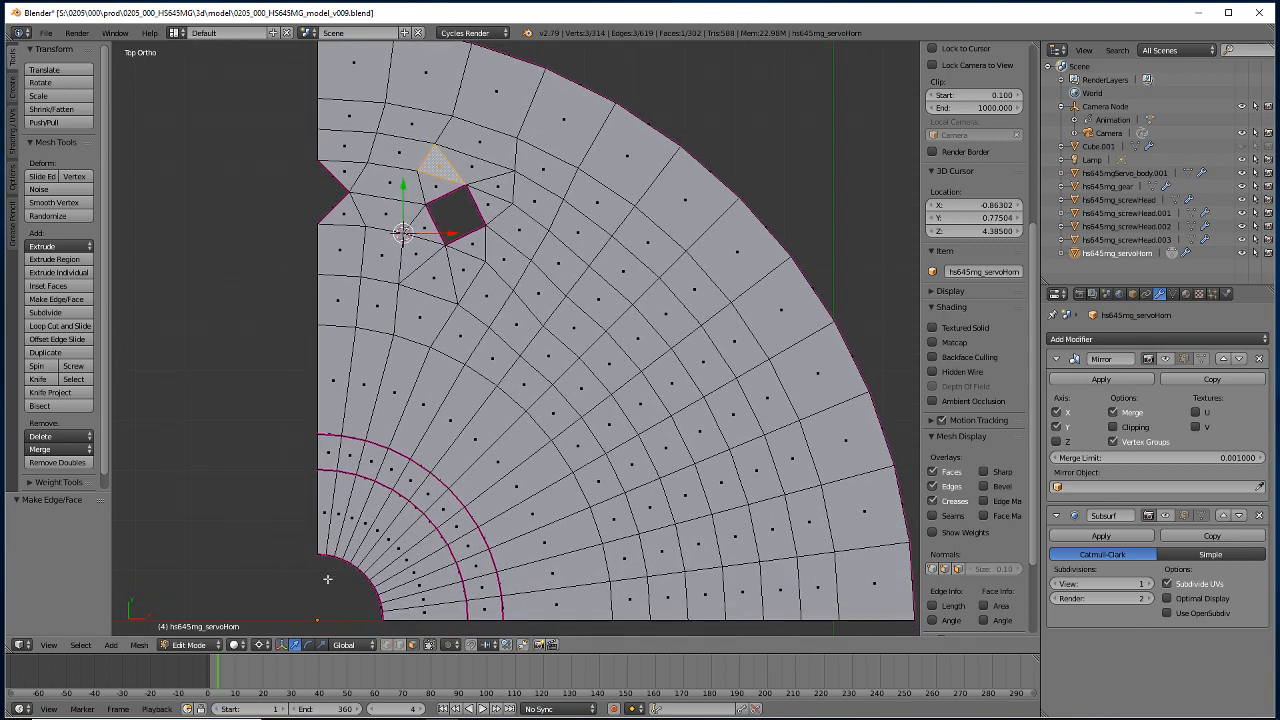
{"action": "middle_click_drag", "start_coordinate": [292, 489], "coordinate": [260, 470], "text": "shift"}
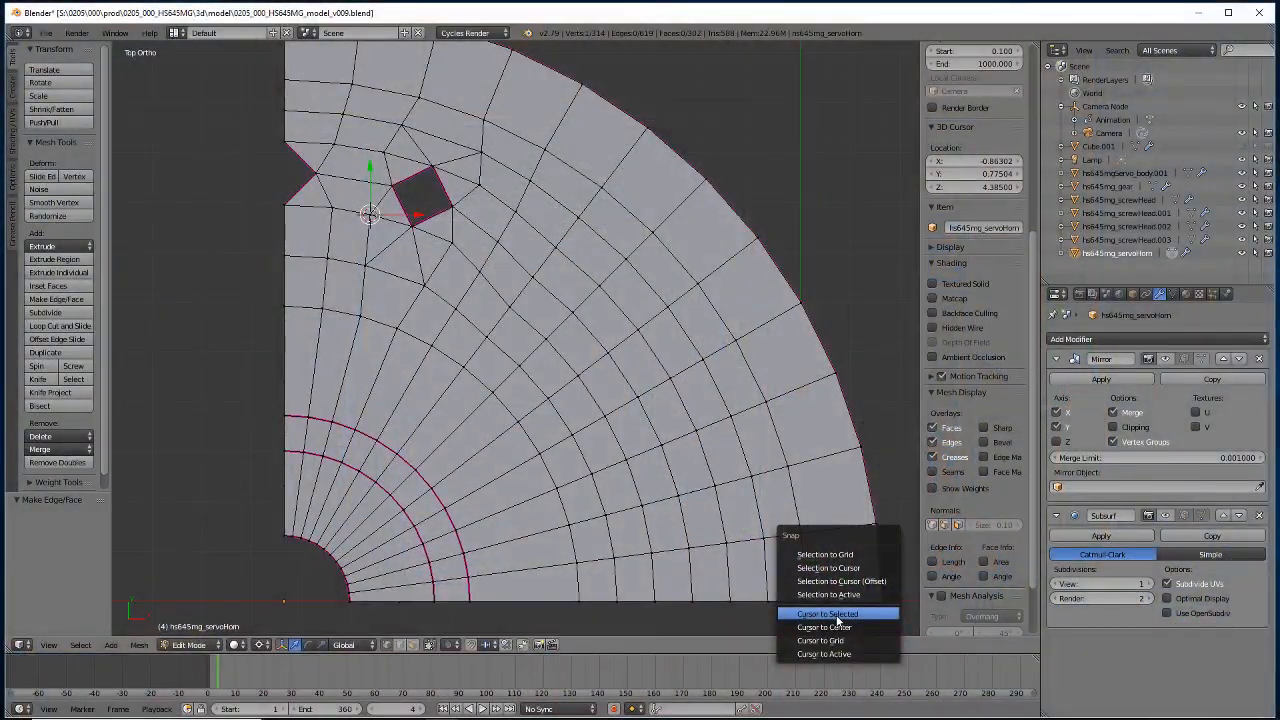
Snap the 3D cursor to the outer rim's vertex on the X axis and, in wireframe, scale the next ring's end vertices to 0 along X.
{"action": "left_click", "coordinate": [838, 621]}
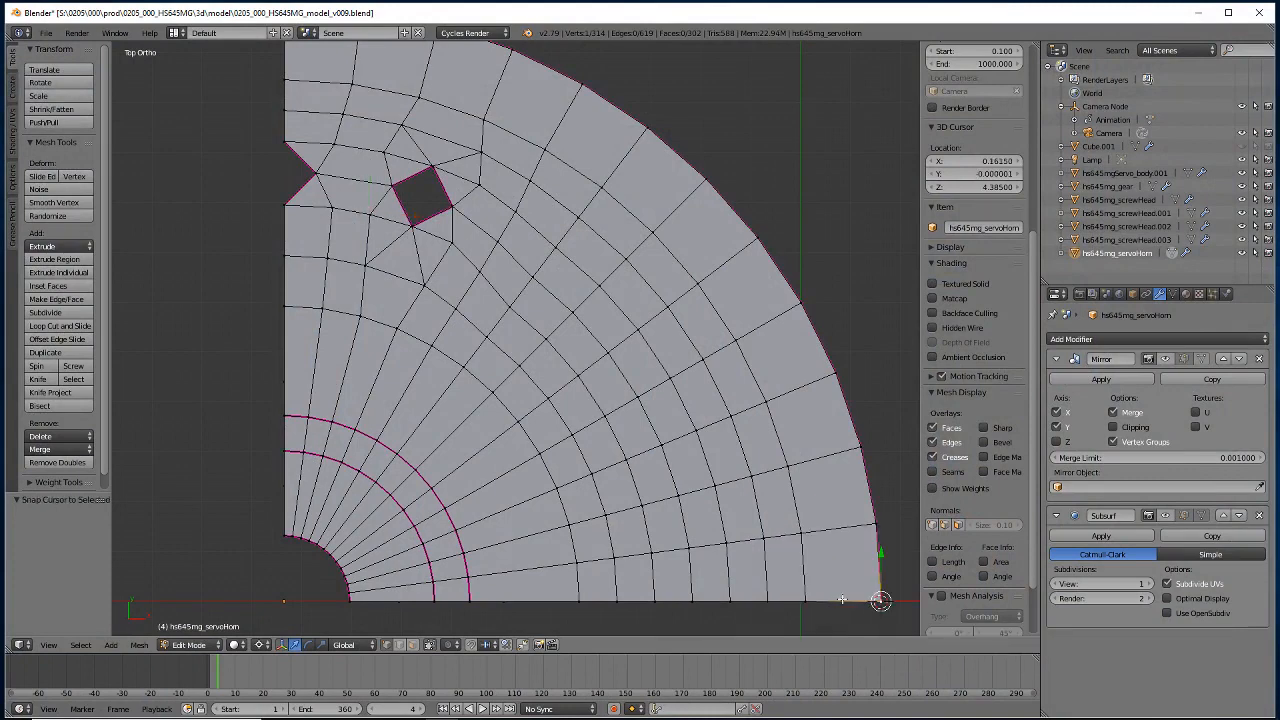
{"action": "key", "text": "z"}
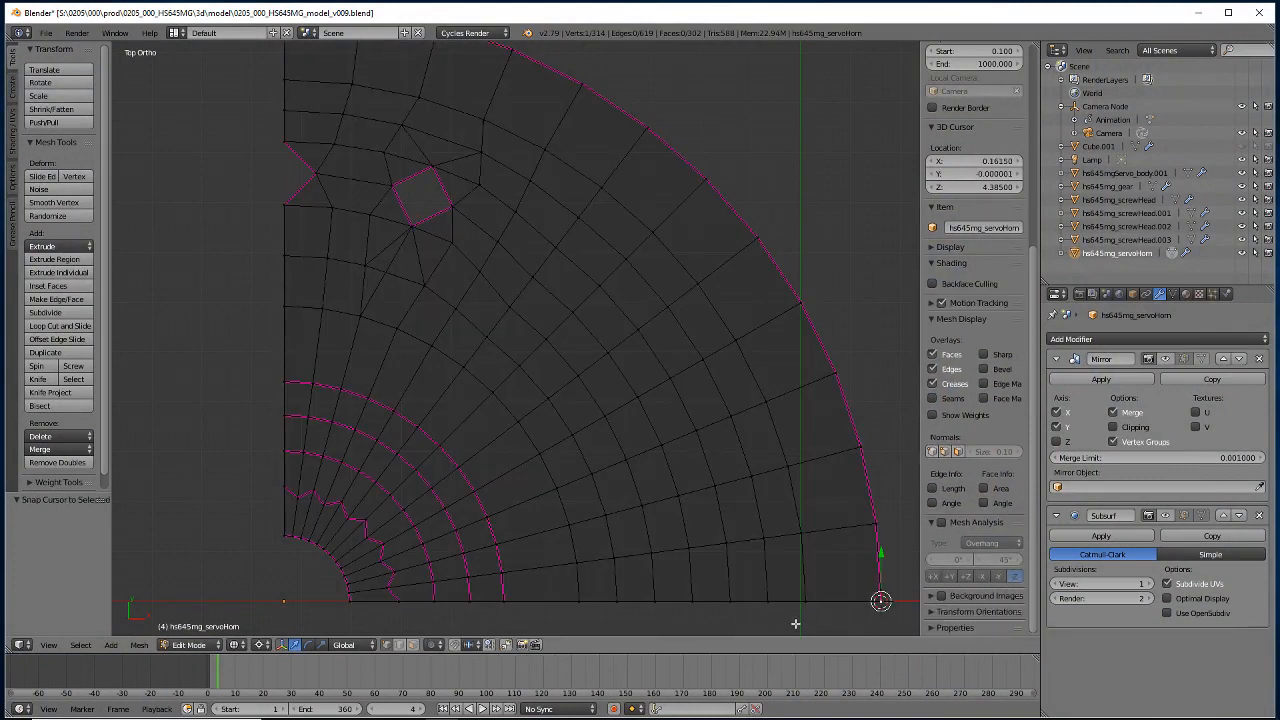
{"action": "left_click_drag", "start_coordinate": [820, 621], "coordinate": [797, 575]}
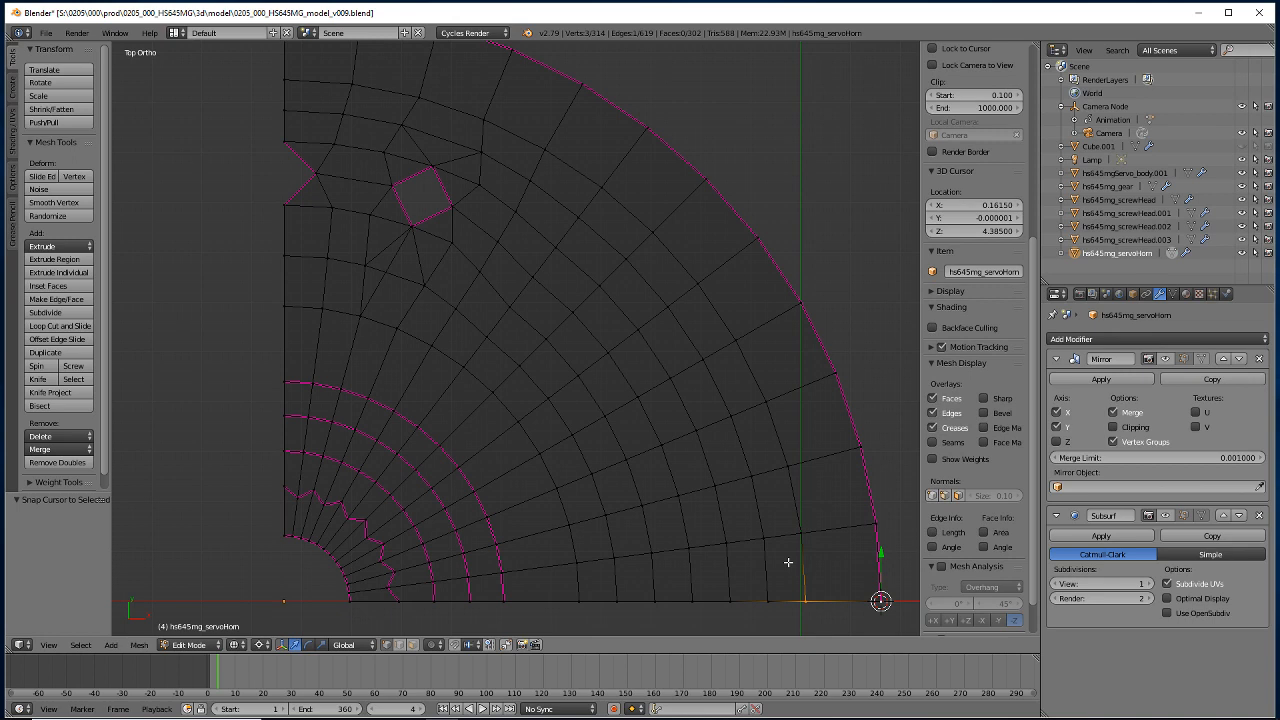
{"action": "key", "text": "s"}
{"action": "key", "text": "x"}
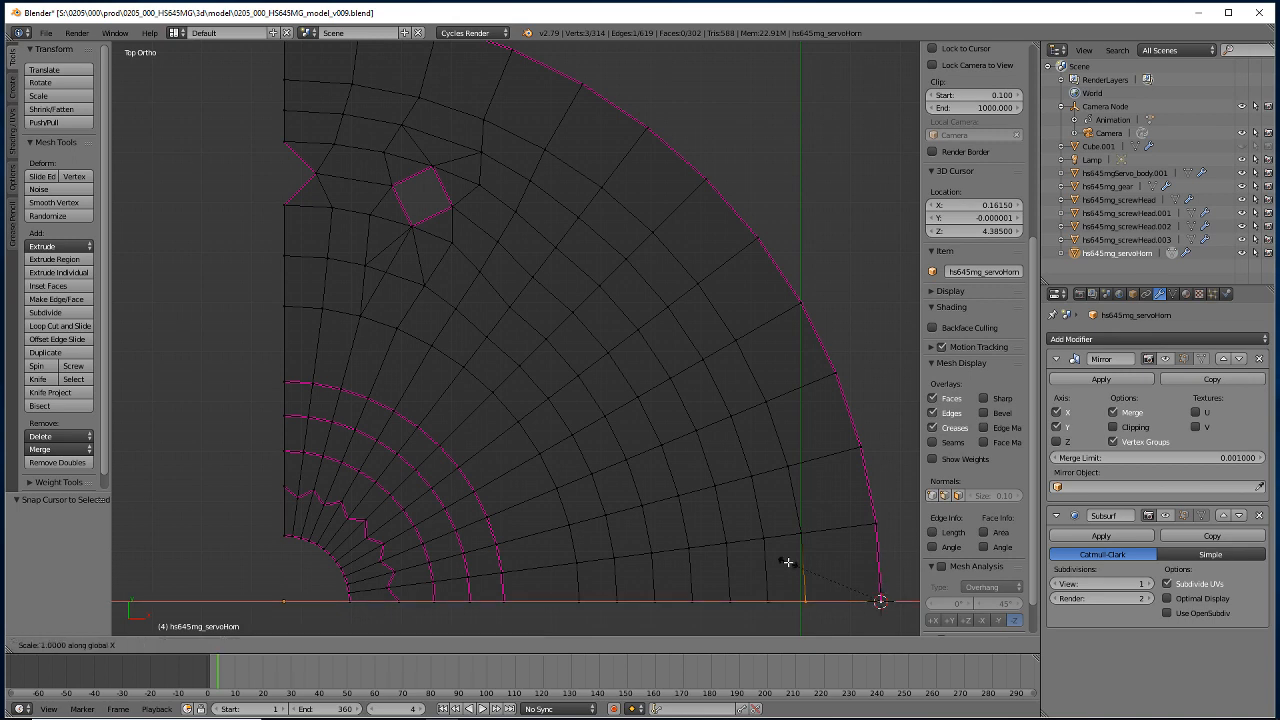
{"action": "key", "text": "0"}
{"action": "key", "text": "Return"}
Move these ring-end vertices -0.14 along X and snap the 3D cursor to them.
{"action": "key", "text": "g"}
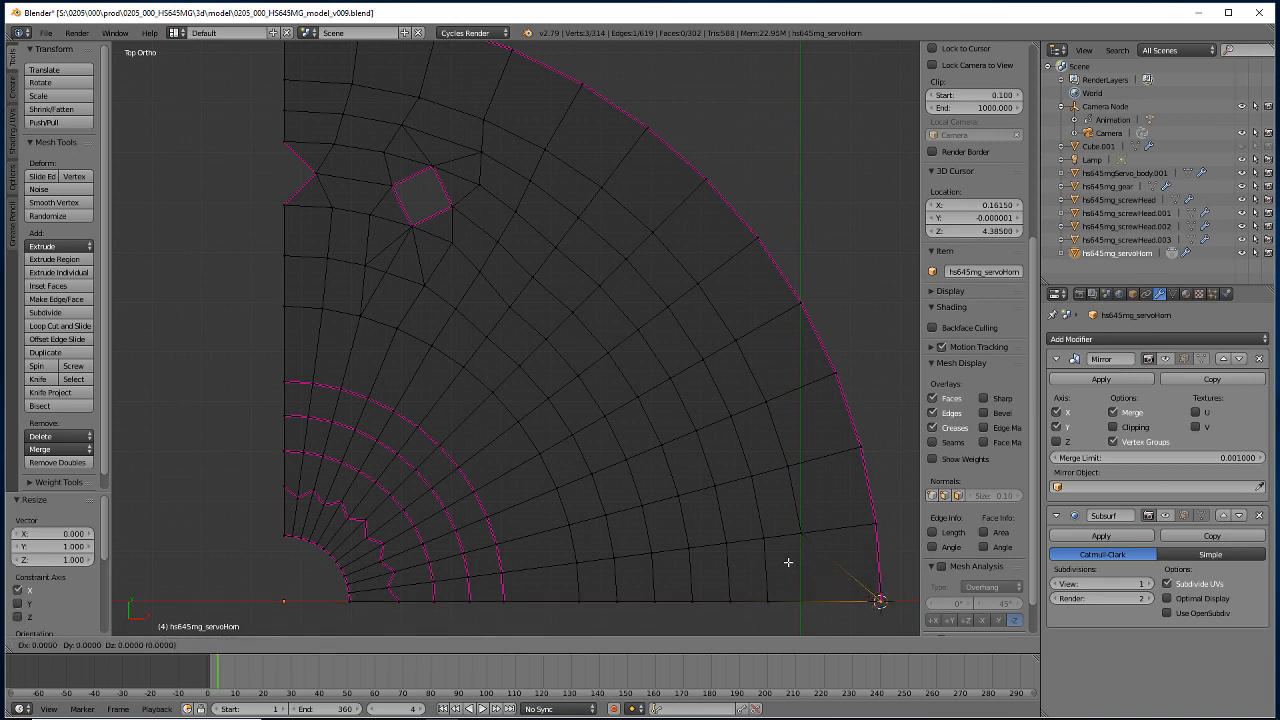
{"action": "key", "text": "x"}
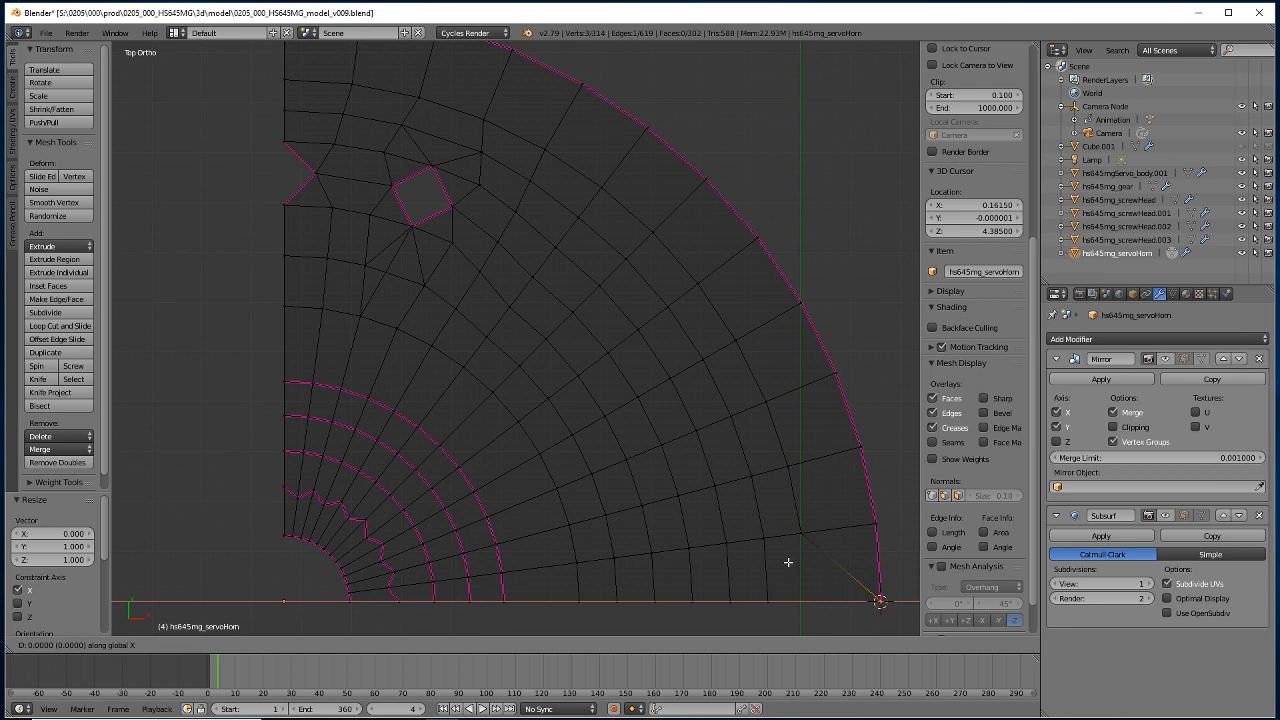
{"action": "type", "text": "-.14"}
{"action": "key", "text": "Return"}
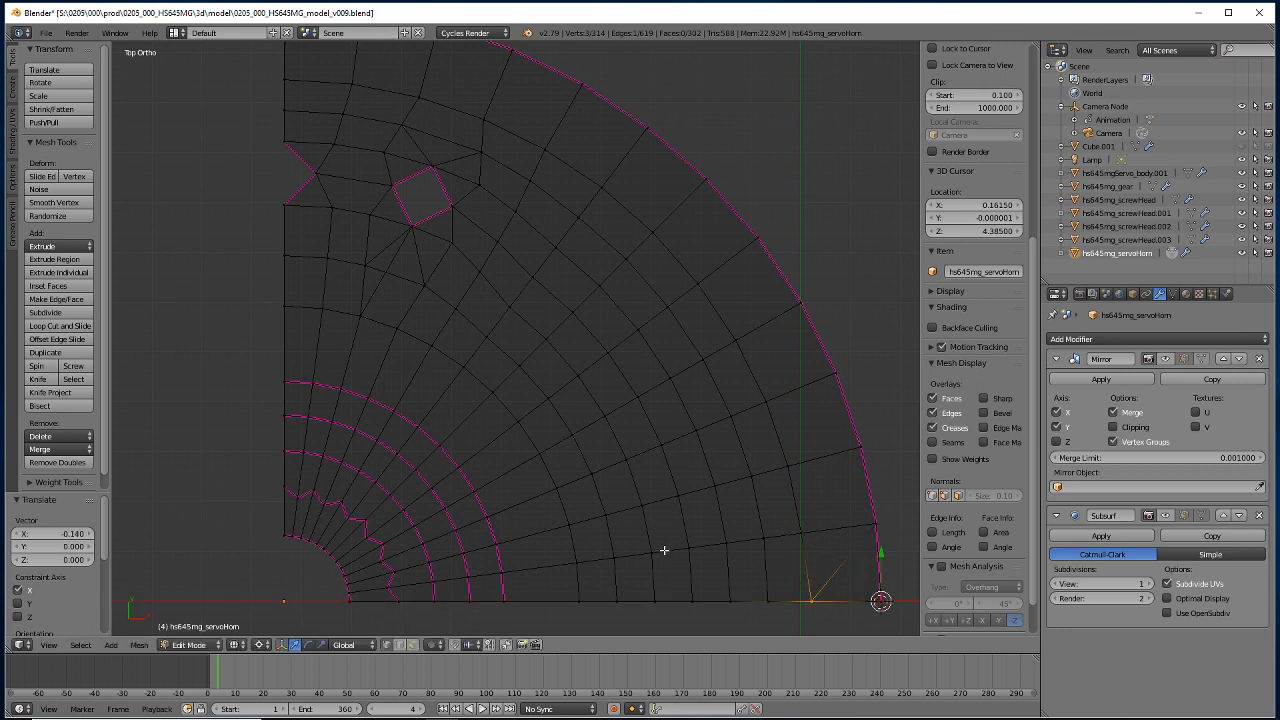
{"action": "key", "text": "shift+s"}
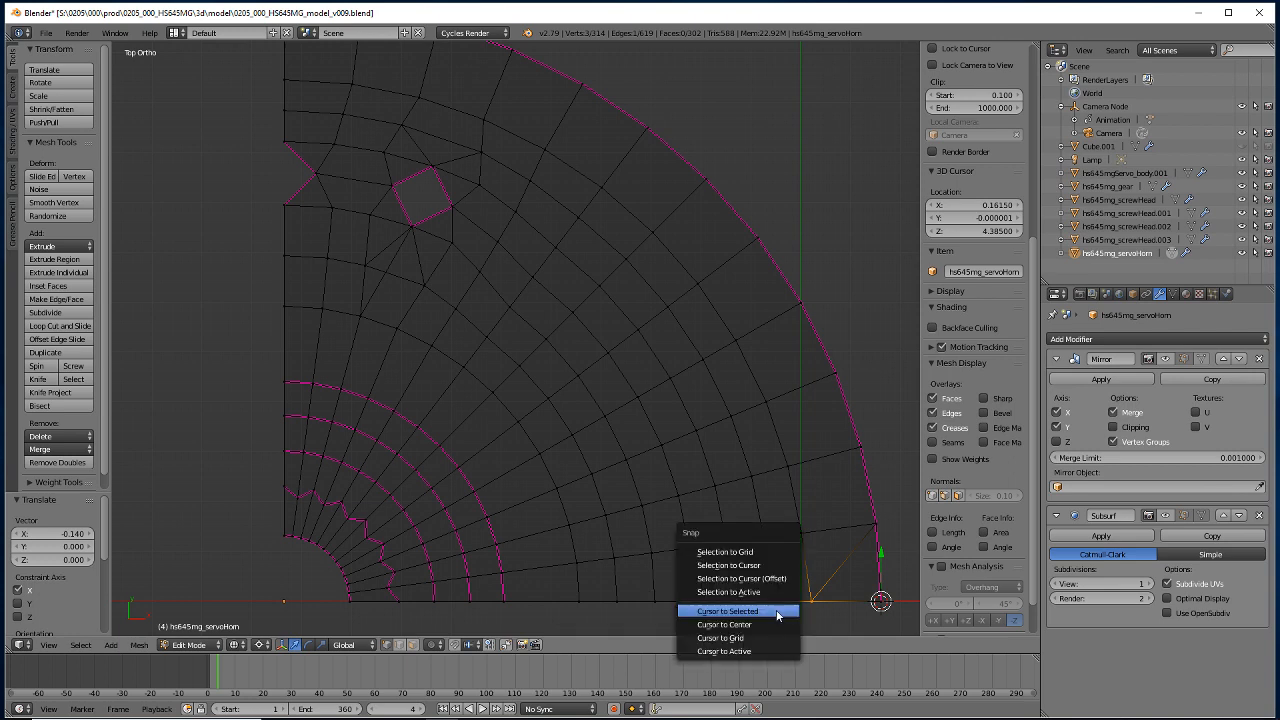
{"action": "left_click", "coordinate": [740, 609]}
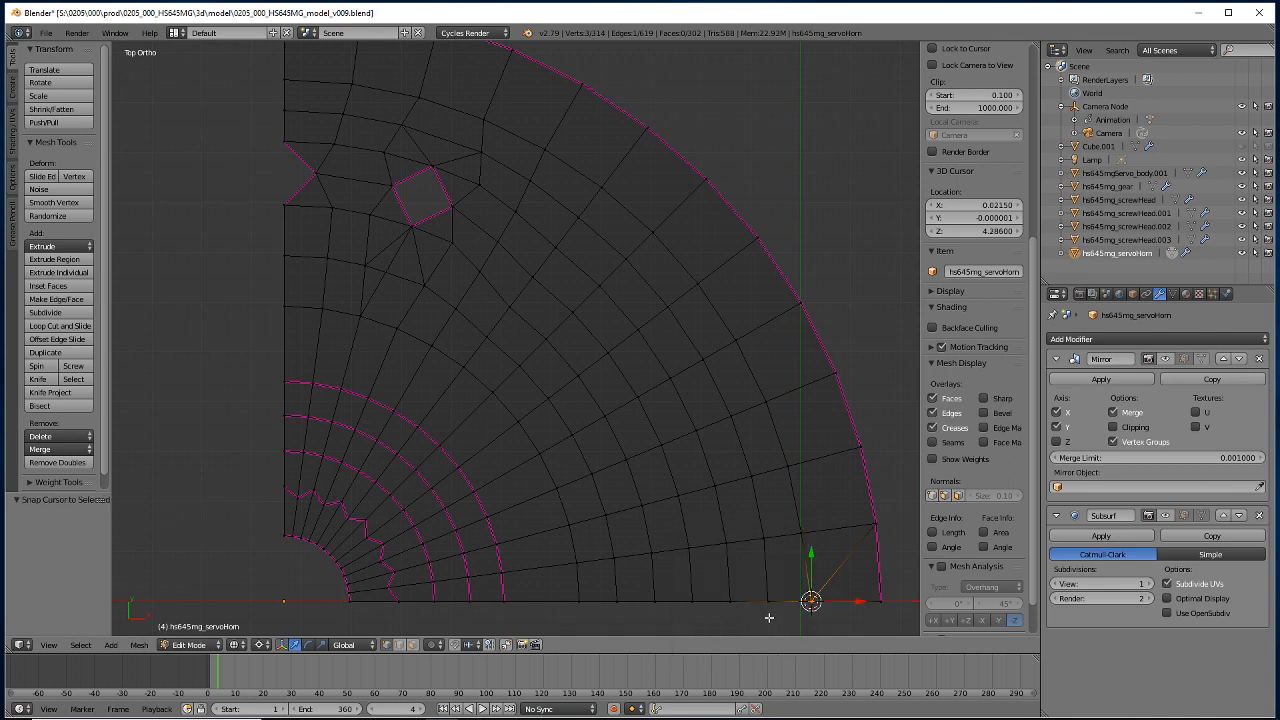
Select the end vertices of the next ring inward on the X axis and scale them to 0 along X onto the 3D cursor.
{"action": "key", "text": "a"}
{"action": "key", "text": "b"}
{"action": "left_click_drag", "start_coordinate": [777, 607], "coordinate": [760, 580]}
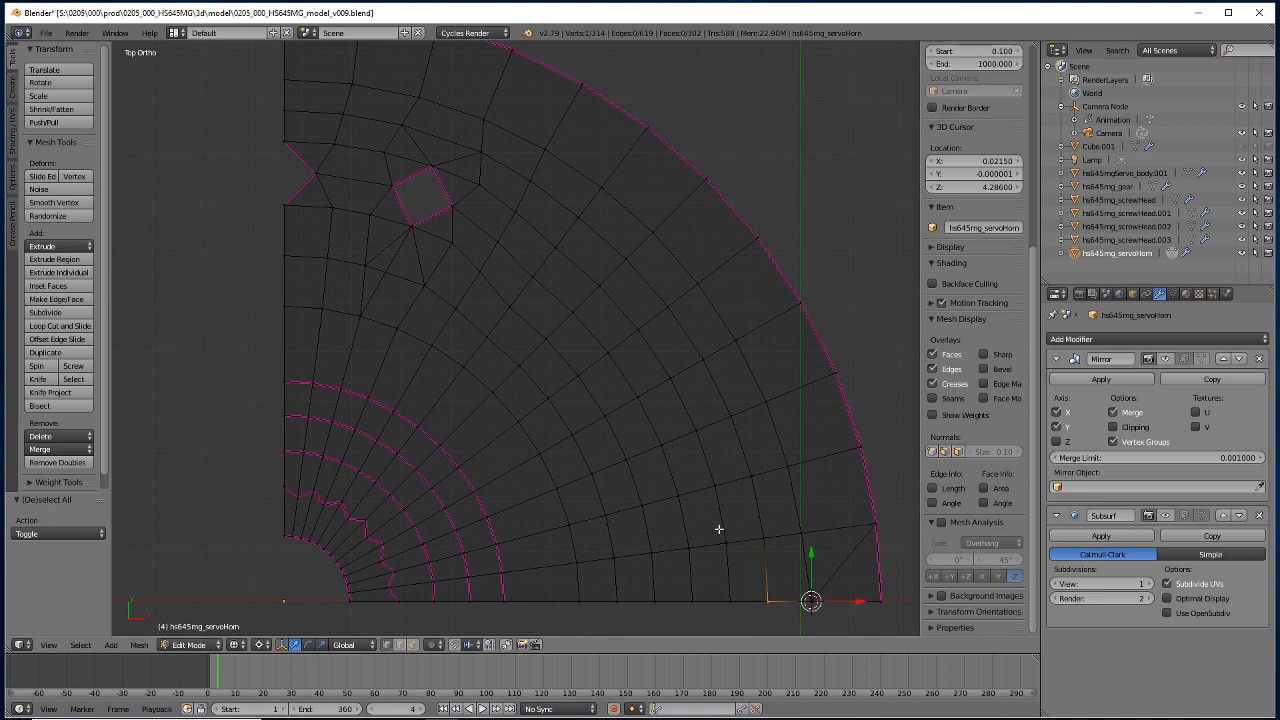
{"action": "key", "text": "s"}
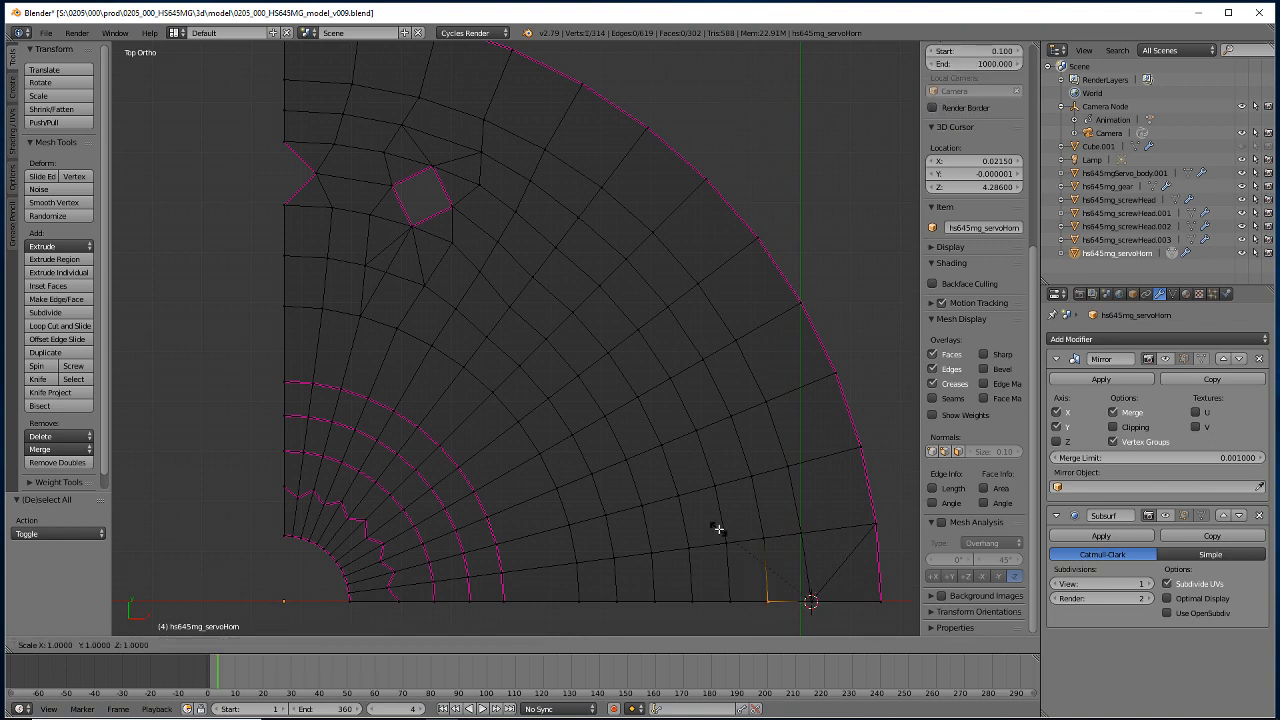
{"action": "key", "text": "x"}
{"action": "key", "text": "0"}
{"action": "key", "text": "Return"}
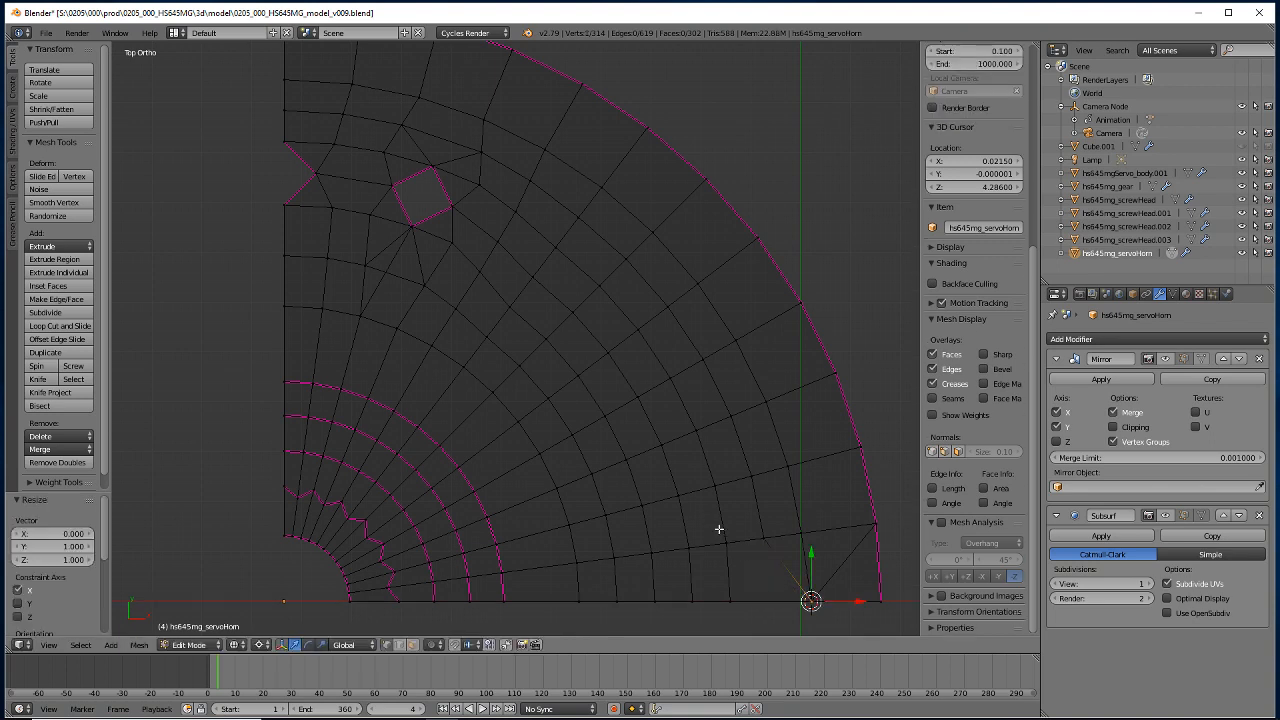
Try to move the aligned vertices -0.64 along X, and undo the move.
{"action": "key", "text": "g"}
{"action": "key", "text": "x"}
{"action": "key", "text": "minus"}
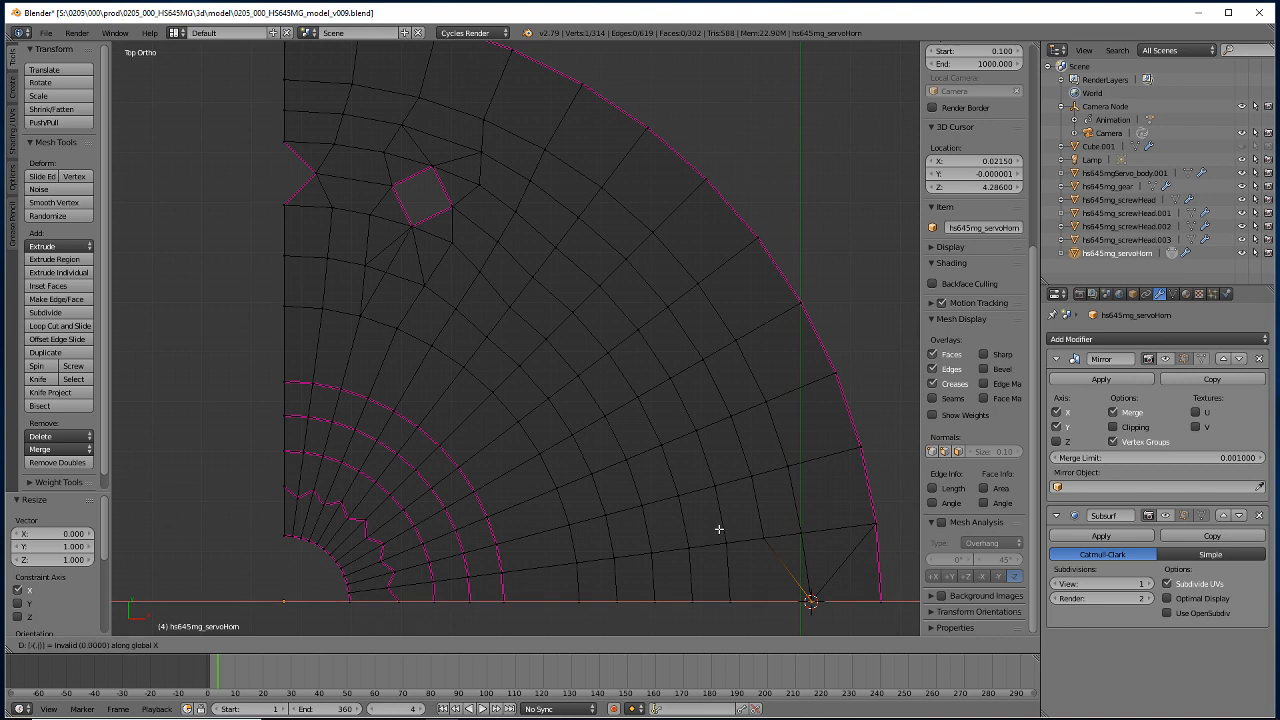
{"action": "type", "text": ".625"}
{"action": "key", "text": "Return"}
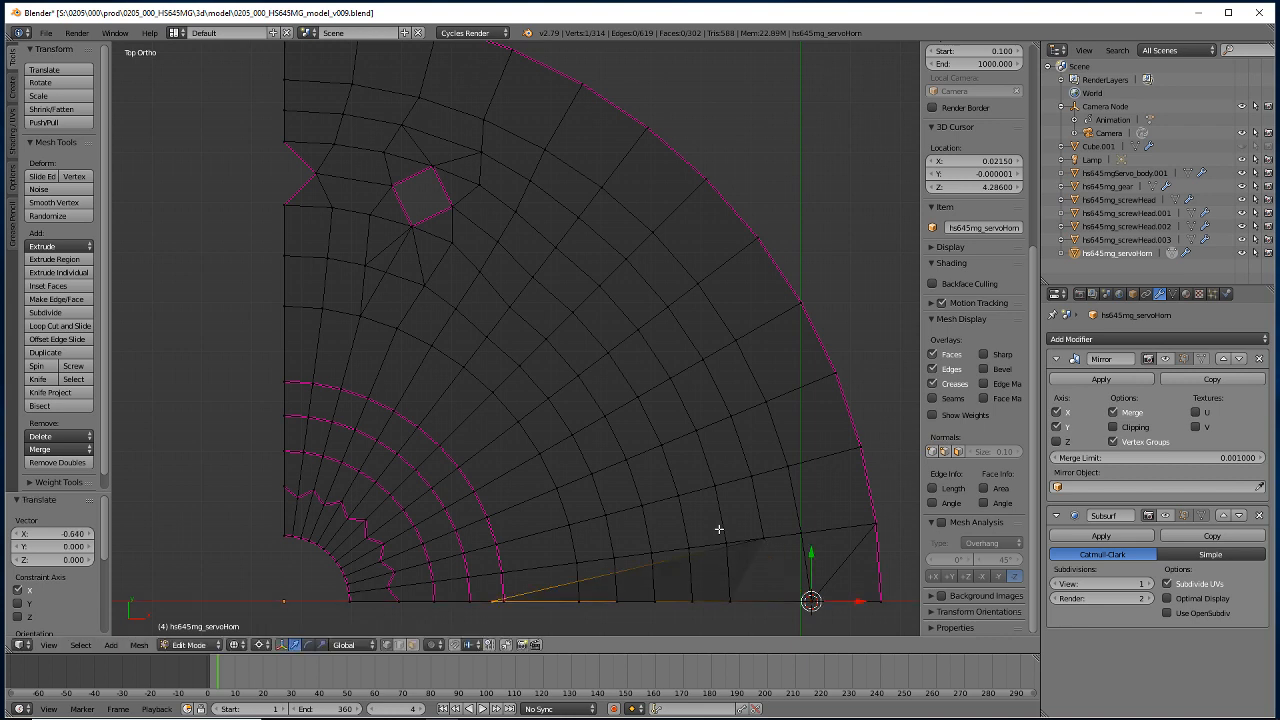
{"action": "key", "text": "ctrl+z"}
Move the aligned ring-end vertices -0.064 along X and clear the selection.
{"action": "type", "text": "gx"}
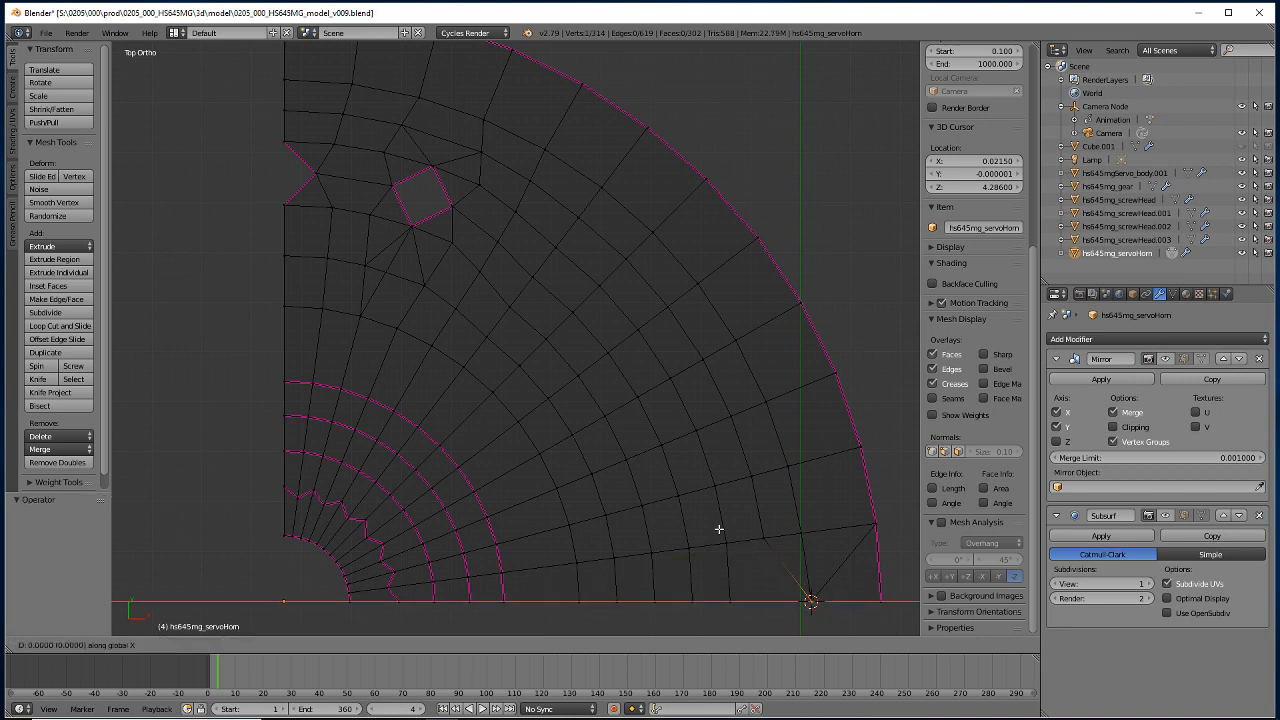
{"action": "type", "text": "-.064"}
{"action": "key", "text": "Return"}
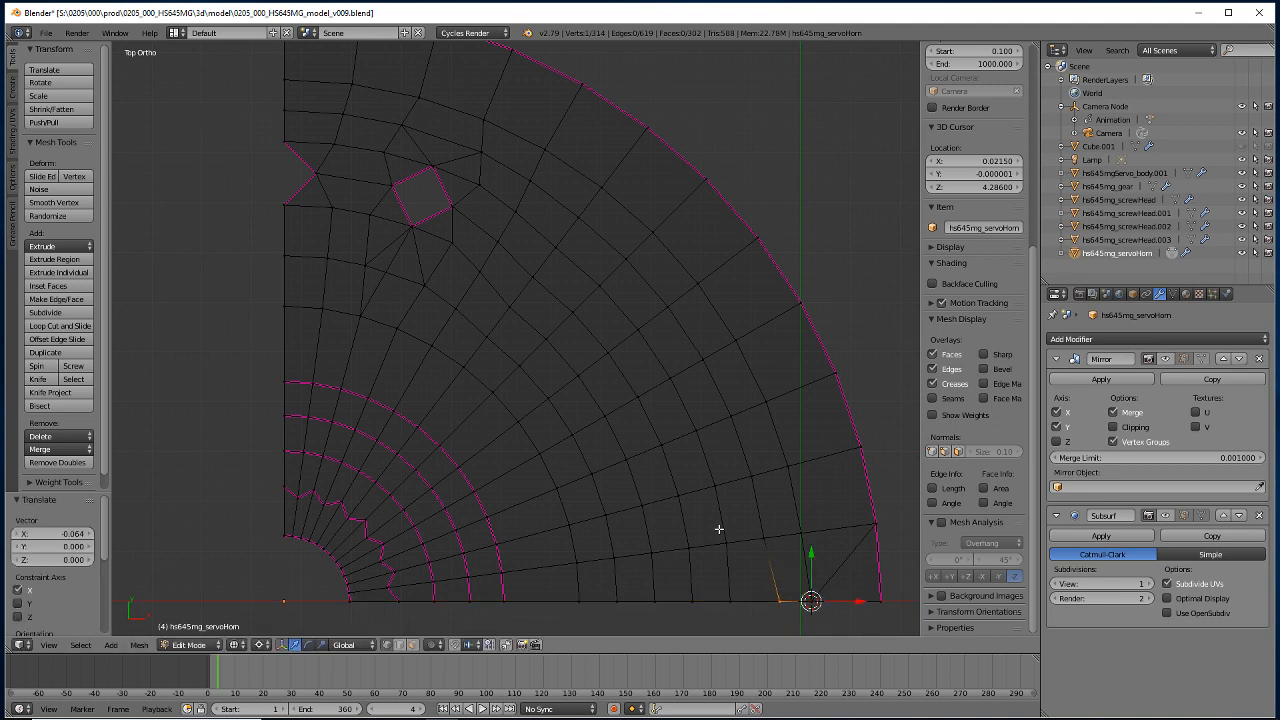
{"action": "left_click", "coordinate": [743, 620]}
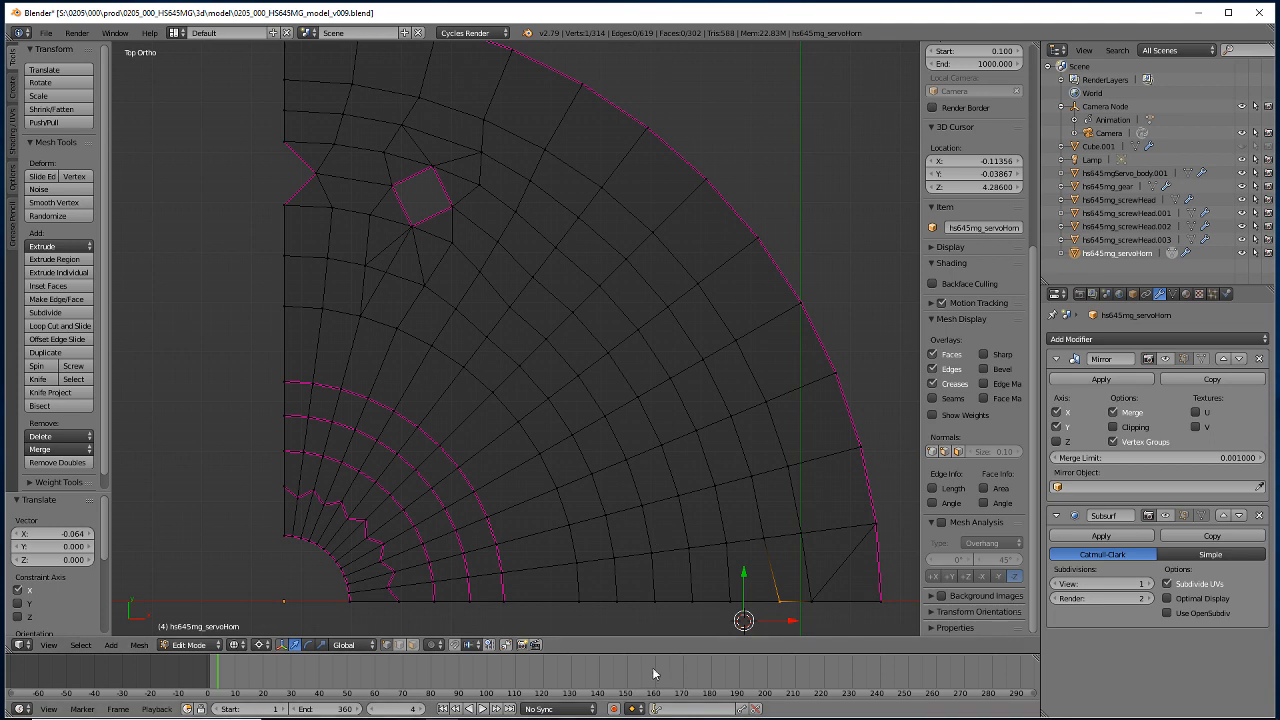
{"action": "key", "text": "b"}
{"action": "left_click_drag", "start_coordinate": [745, 617], "coordinate": [705, 580]}
{"action": "key", "text": "a"}
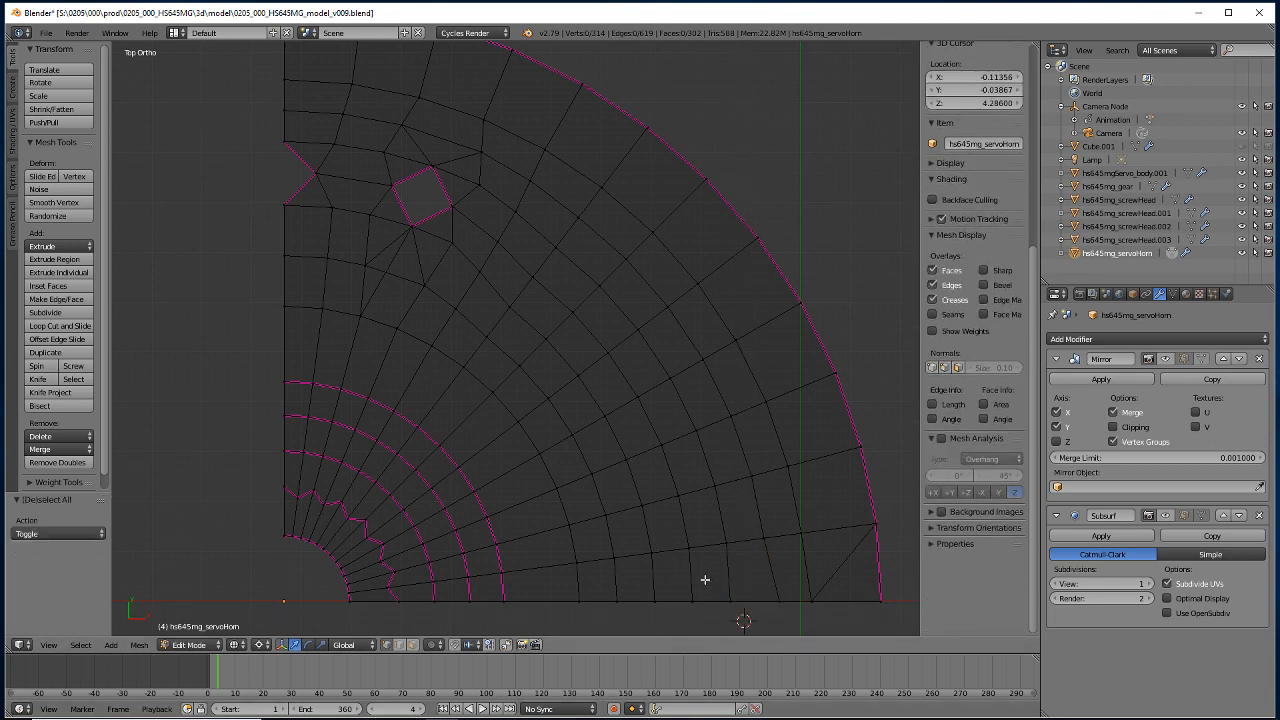
{"action": "key", "text": "b"}
{"action": "left_click_drag", "start_coordinate": [734, 610], "coordinate": [709, 571]}
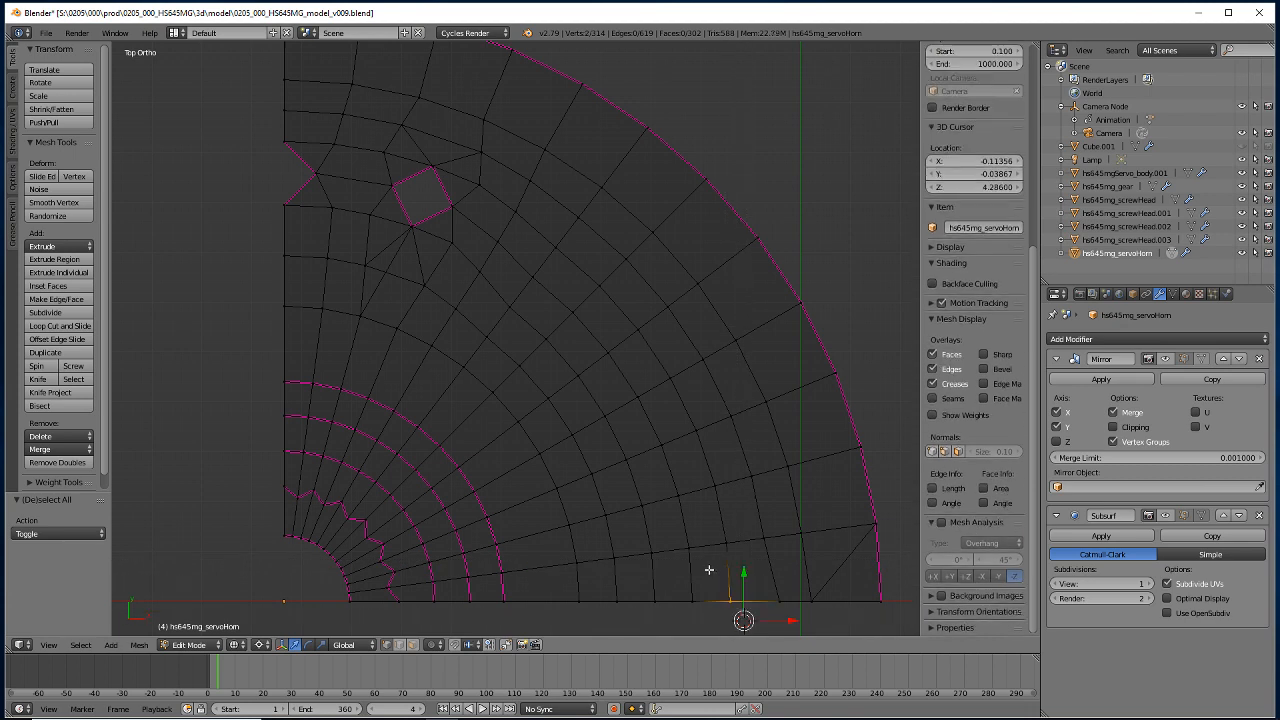
{"action": "key", "text": "a"}
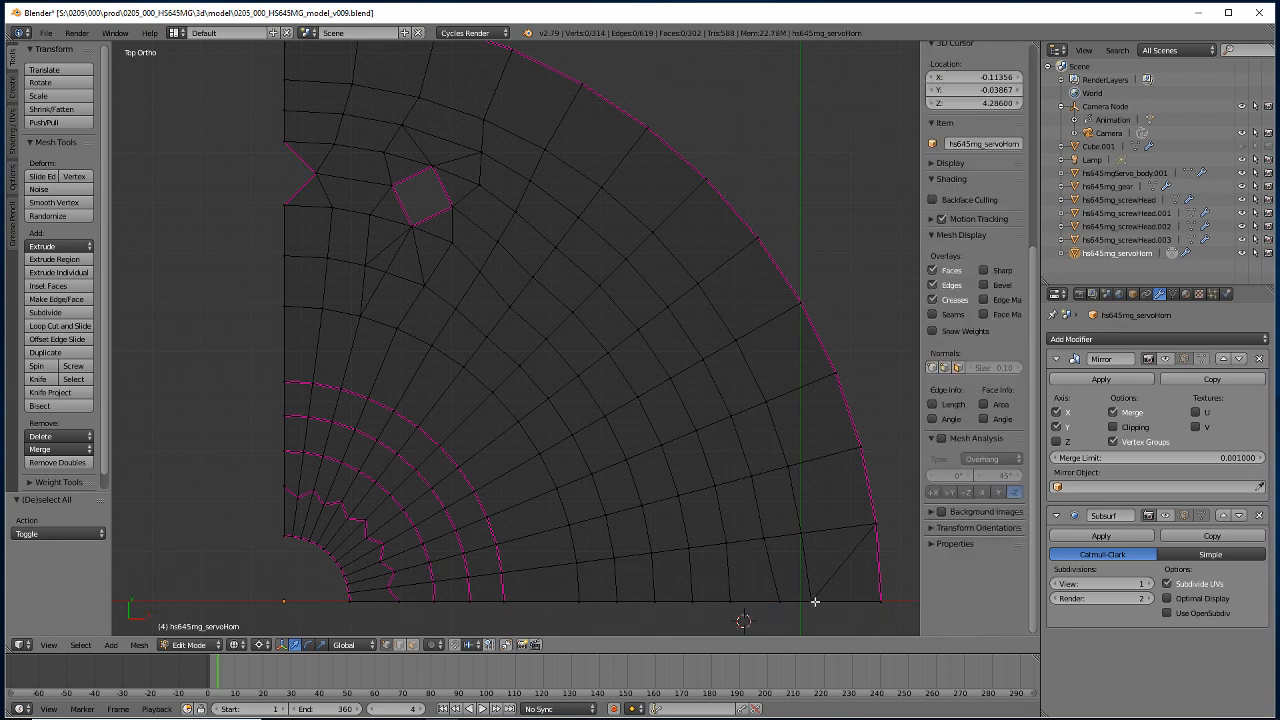
Snap the 3D cursor to the vertices on the X axis nearest the outer rim and clear the selection.
{"action": "key", "text": "b"}
{"action": "left_click_drag", "start_coordinate": [824, 610], "coordinate": [788, 568]}
{"action": "key", "text": "shift+s"}
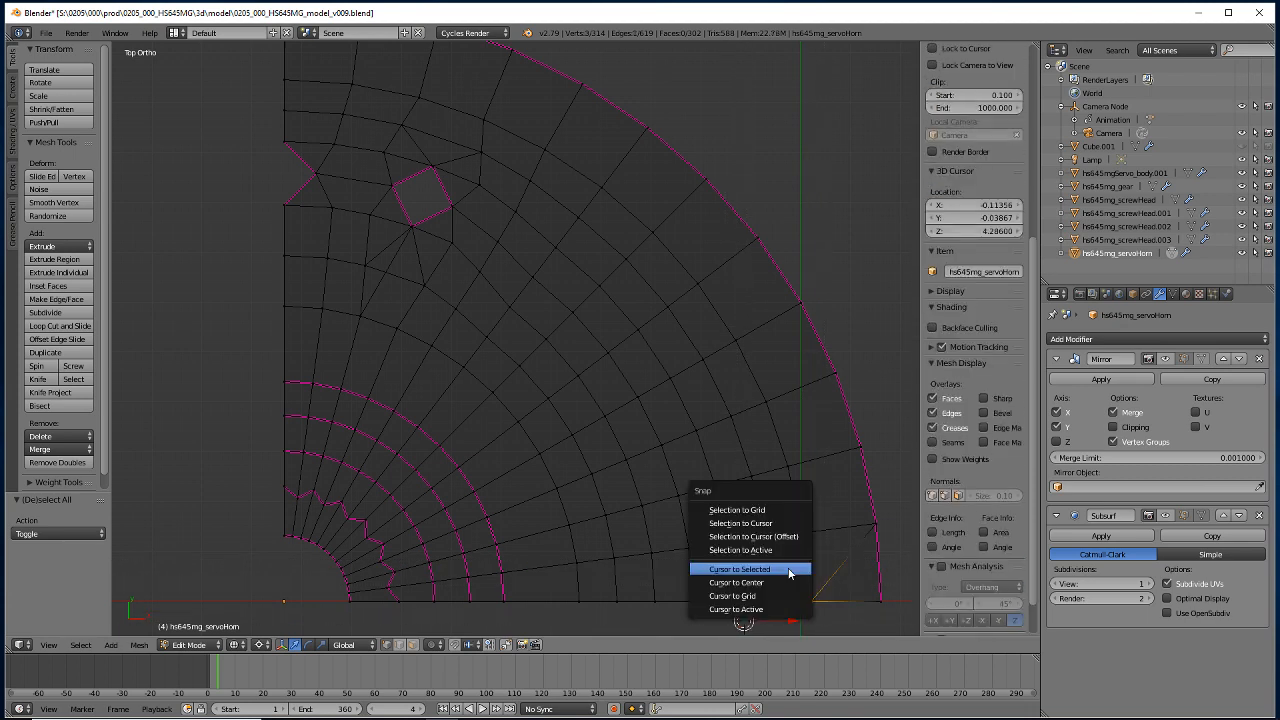
{"action": "left_click", "coordinate": [788, 568]}
{"action": "key", "text": "a"}
Select the end vertices of the second ring inward from the 3D cursor on the X axis and scale them to 0 along X onto it.
{"action": "key", "text": "b"}
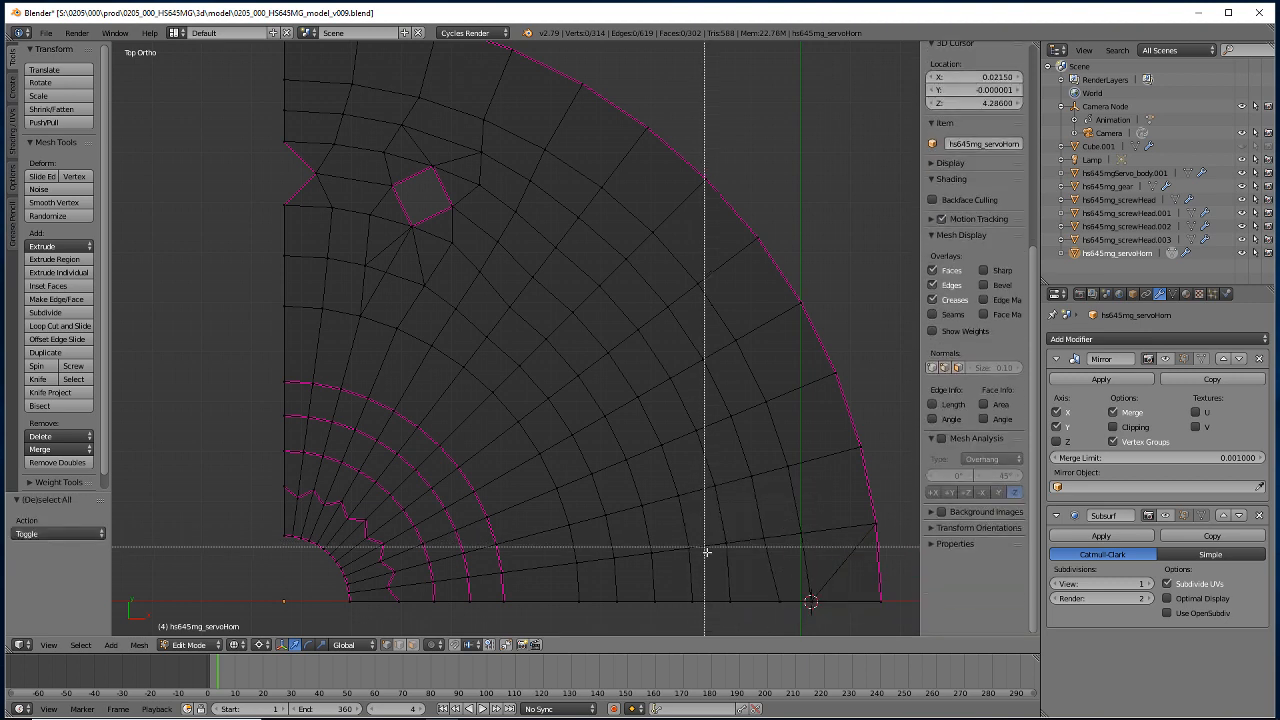
{"action": "left_click_drag", "start_coordinate": [743, 614], "coordinate": [701, 548]}
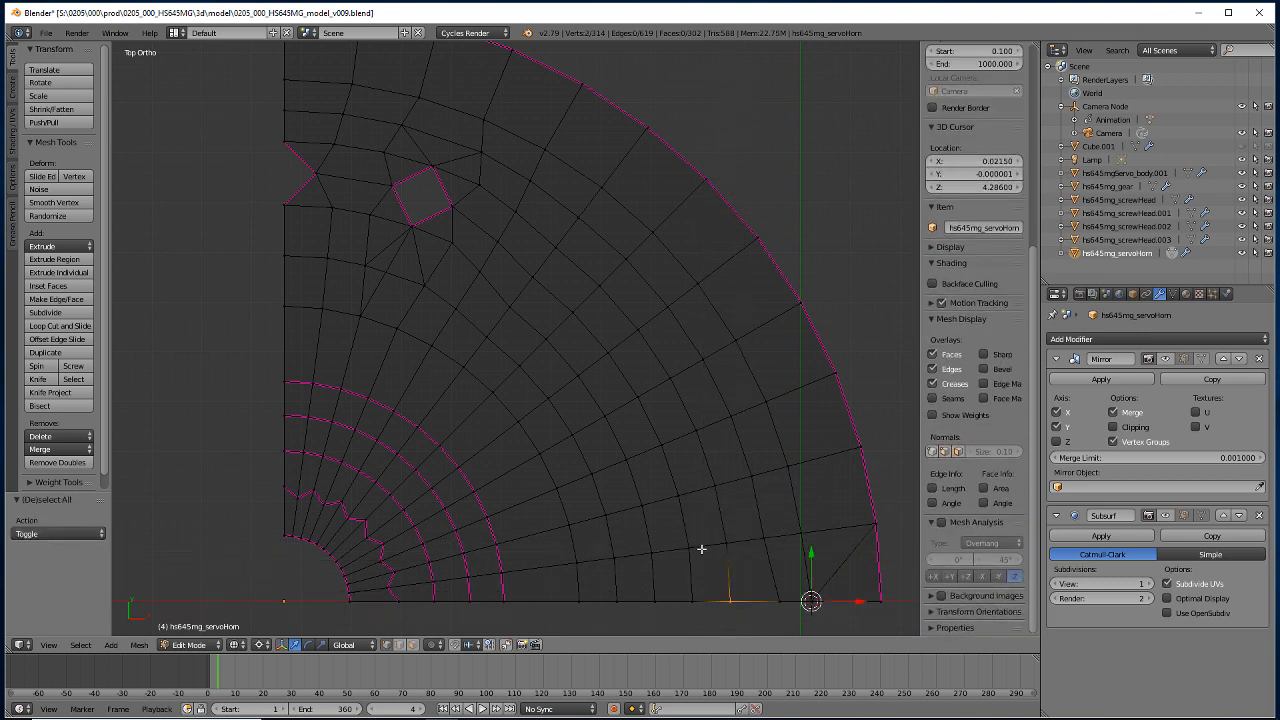
{"action": "key", "text": "s"}
{"action": "key", "text": "x"}
{"action": "key", "text": "0"}
{"action": "key", "text": "Return"}
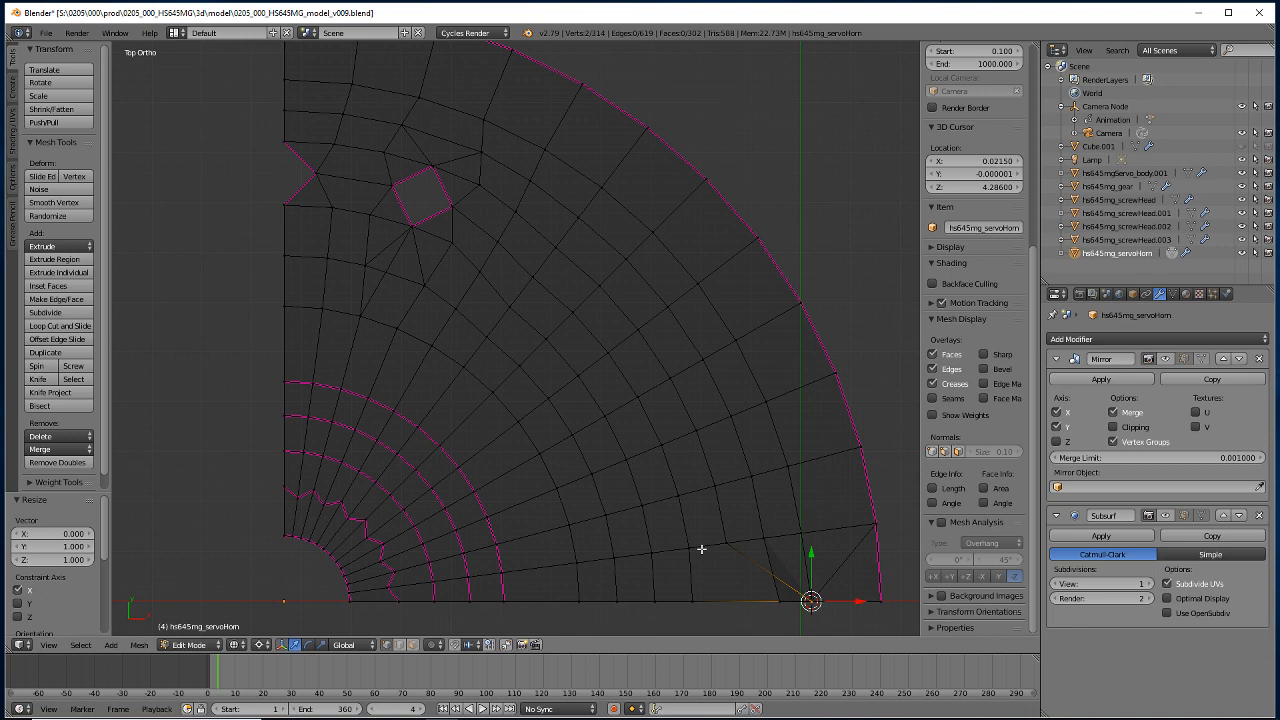
Move the aligned ring-end vertices -0.128 along X and clear the selection.
{"action": "key", "text": "g"}
{"action": "key", "text": "x"}
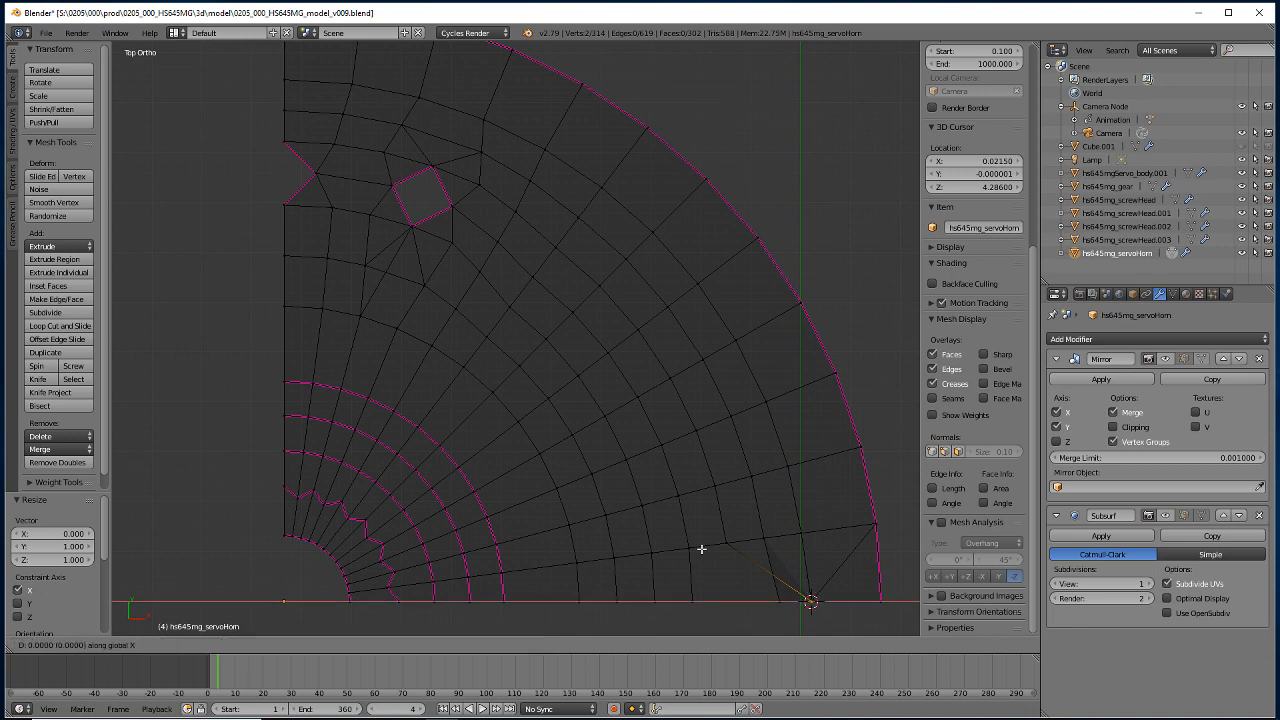
{"action": "type", "text": "-.128"}
{"action": "key", "text": "Return"}
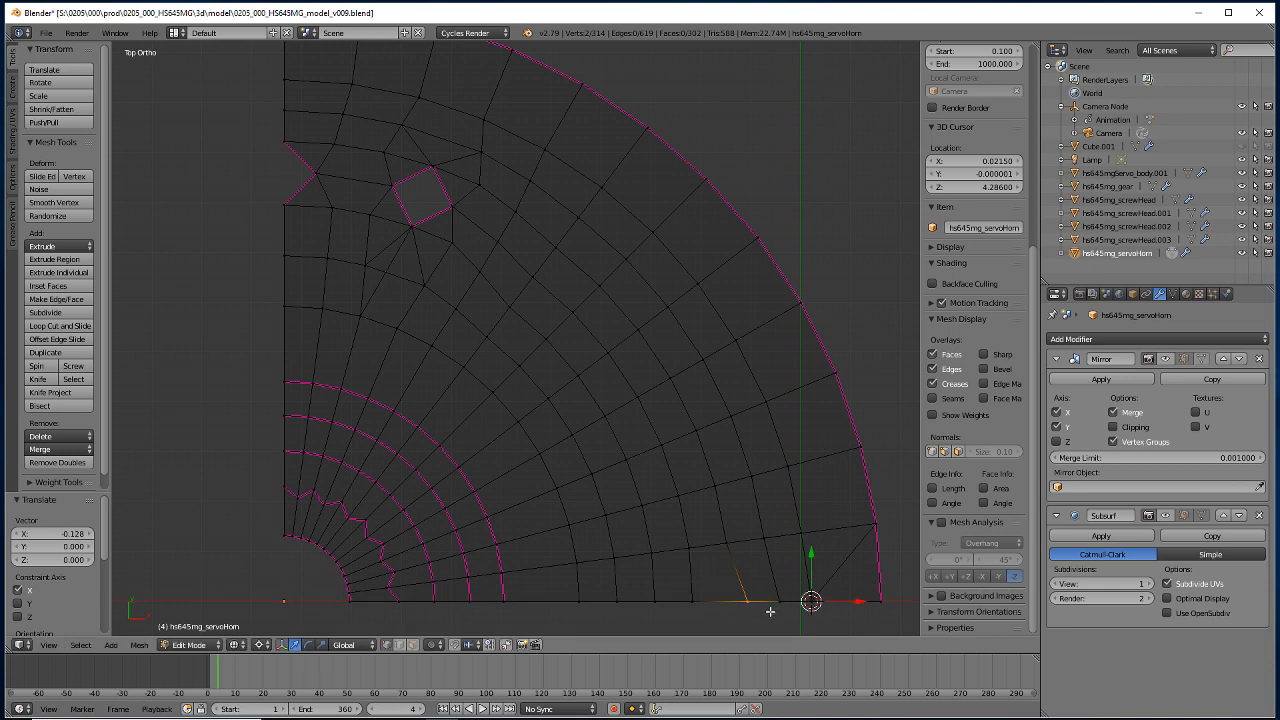
{"action": "key", "text": "a"}
Extrude the single vertex on the X axis between the moved ring end and the 3D cursor, moving it 0.064 along Y.
{"action": "key", "text": "b"}
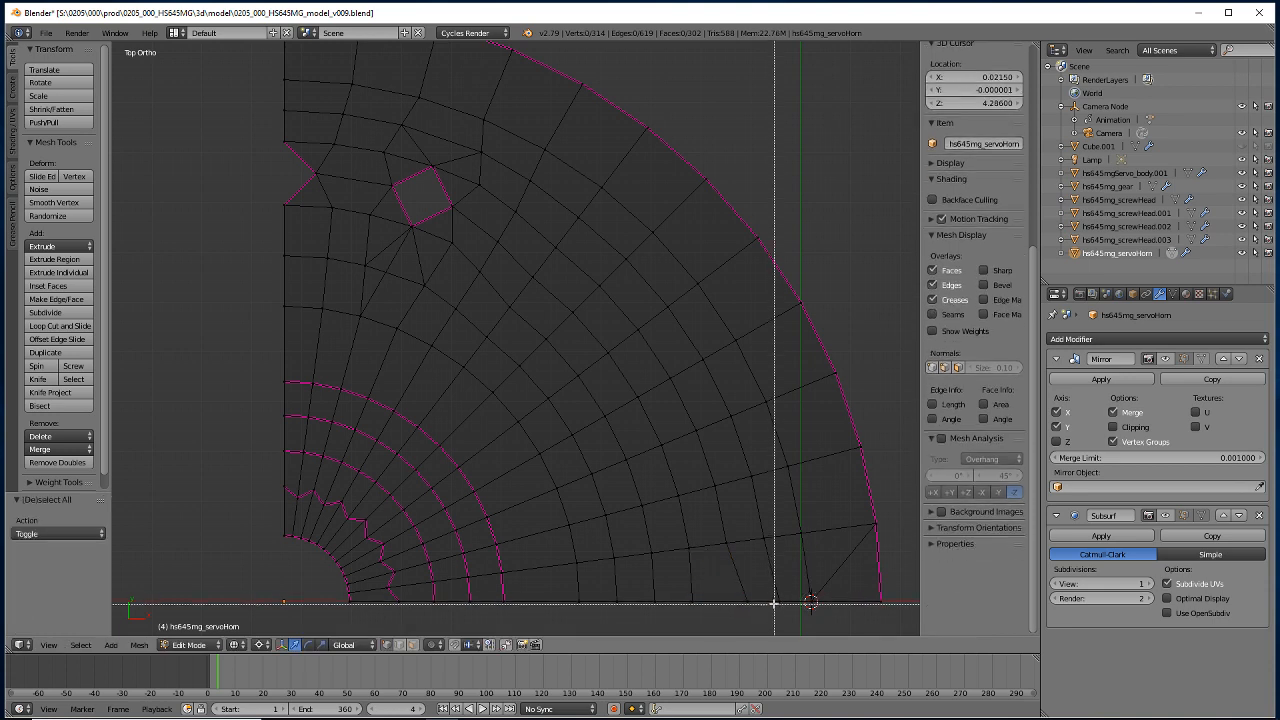
{"action": "left_click_drag", "start_coordinate": [794, 617], "coordinate": [762, 590]}
{"action": "key", "text": "e"}
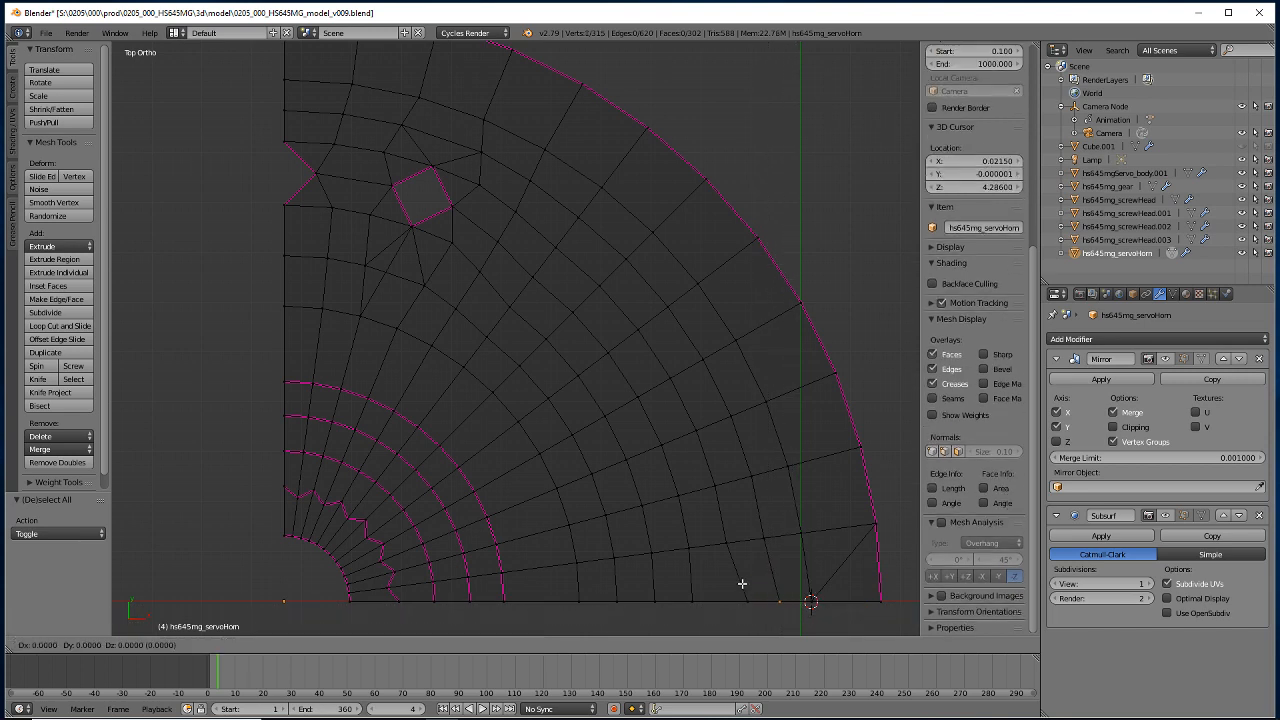
{"action": "key", "text": "Escape"}
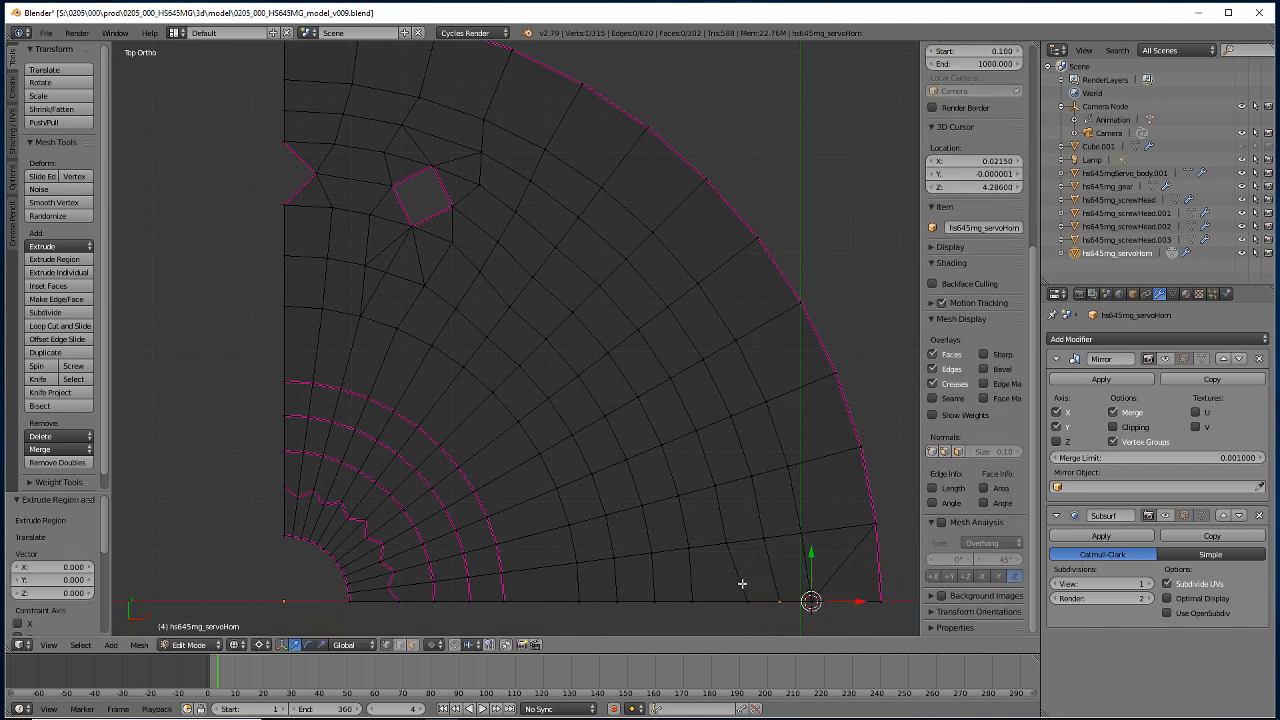
{"action": "type", "text": "gy"}
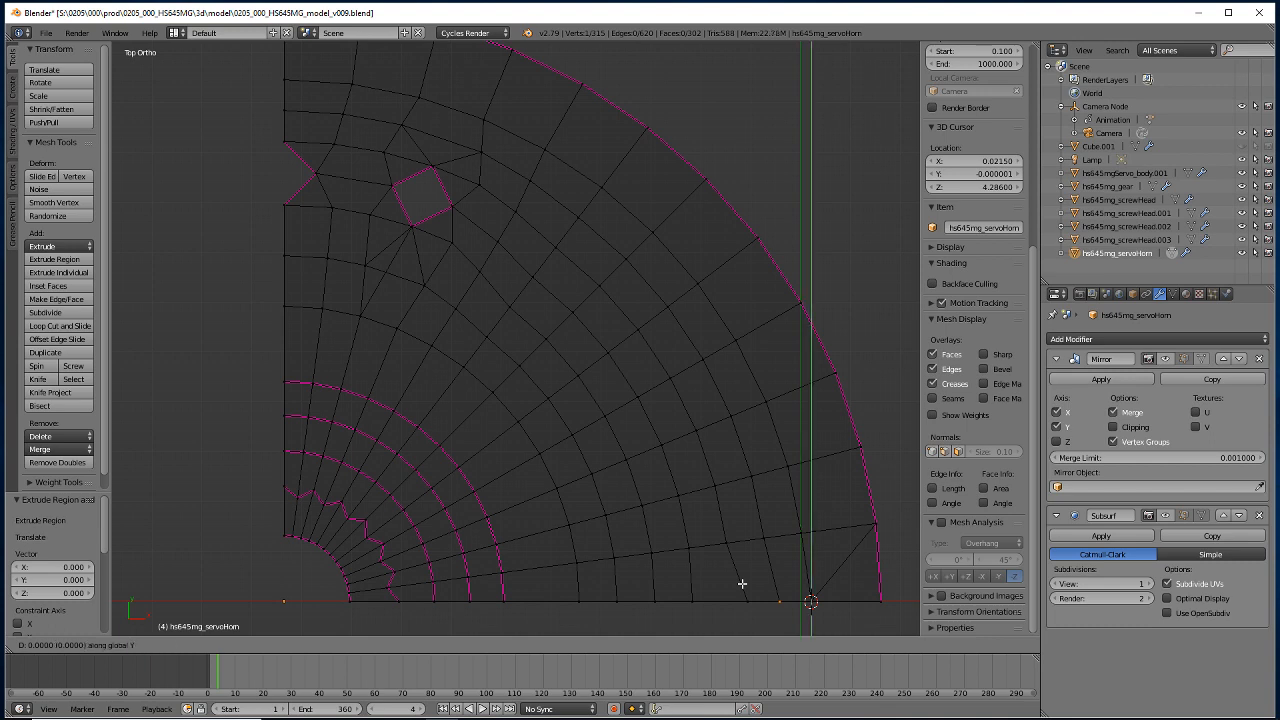
{"action": "type", "text": ".064"}
{"action": "key", "text": "Return"}
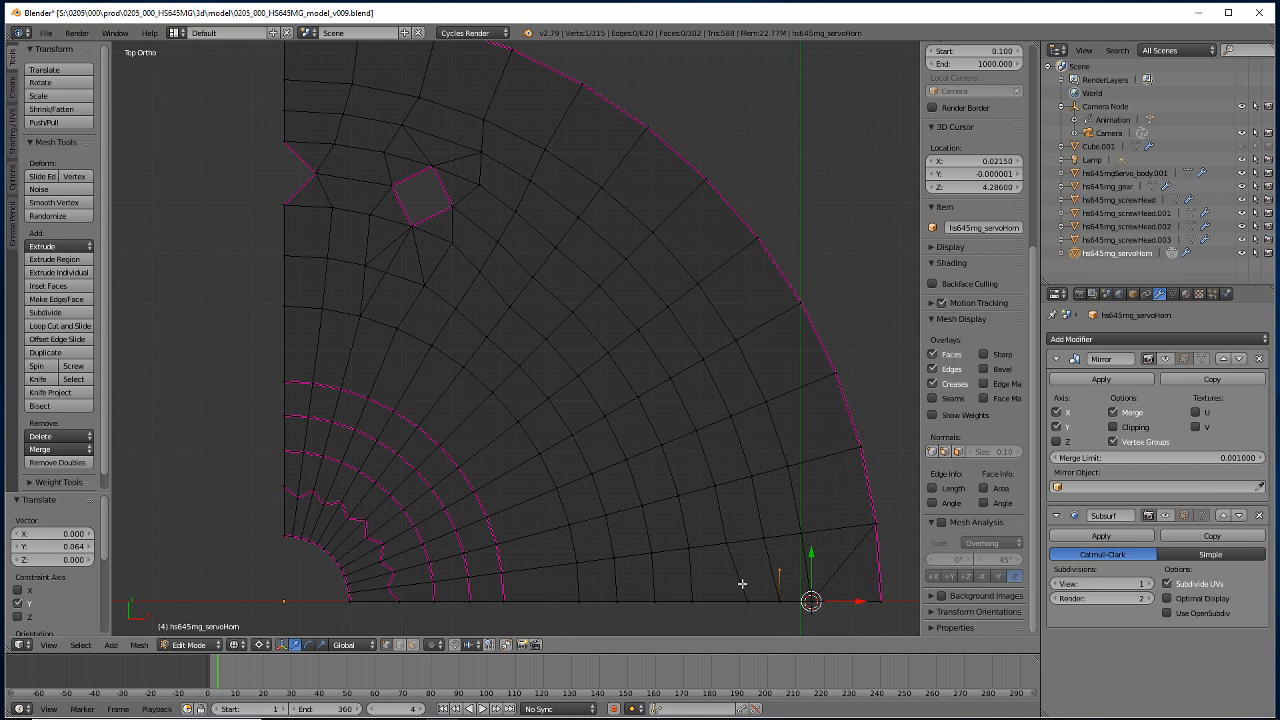
Show the horn in solid shading and snap the 3D cursor to the bottom outer-rim corner vertex on the X axis.
{"action": "key", "text": "z"}
{"action": "mouse_move", "coordinate": [608, 567]}
{"action": "middle_mouse_down"}
{"action": "mouse_move", "coordinate": [566, 491]}
{"action": "mouse_move", "coordinate": [586, 498]}
{"action": "middle_mouse_up"}
{"action": "right_click", "coordinate": [693, 443]}
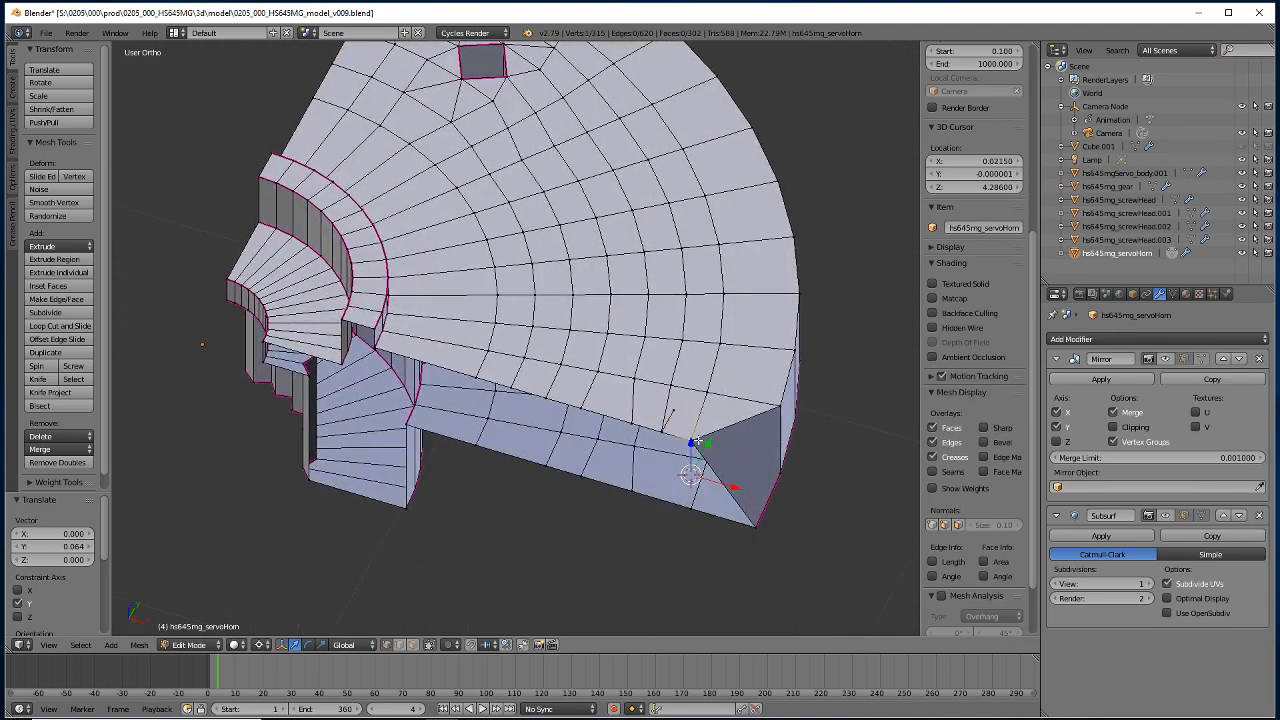
{"action": "right_click", "coordinate": [755, 527]}
{"action": "key", "text": "shift+s"}
{"action": "left_click", "coordinate": [745, 545]}
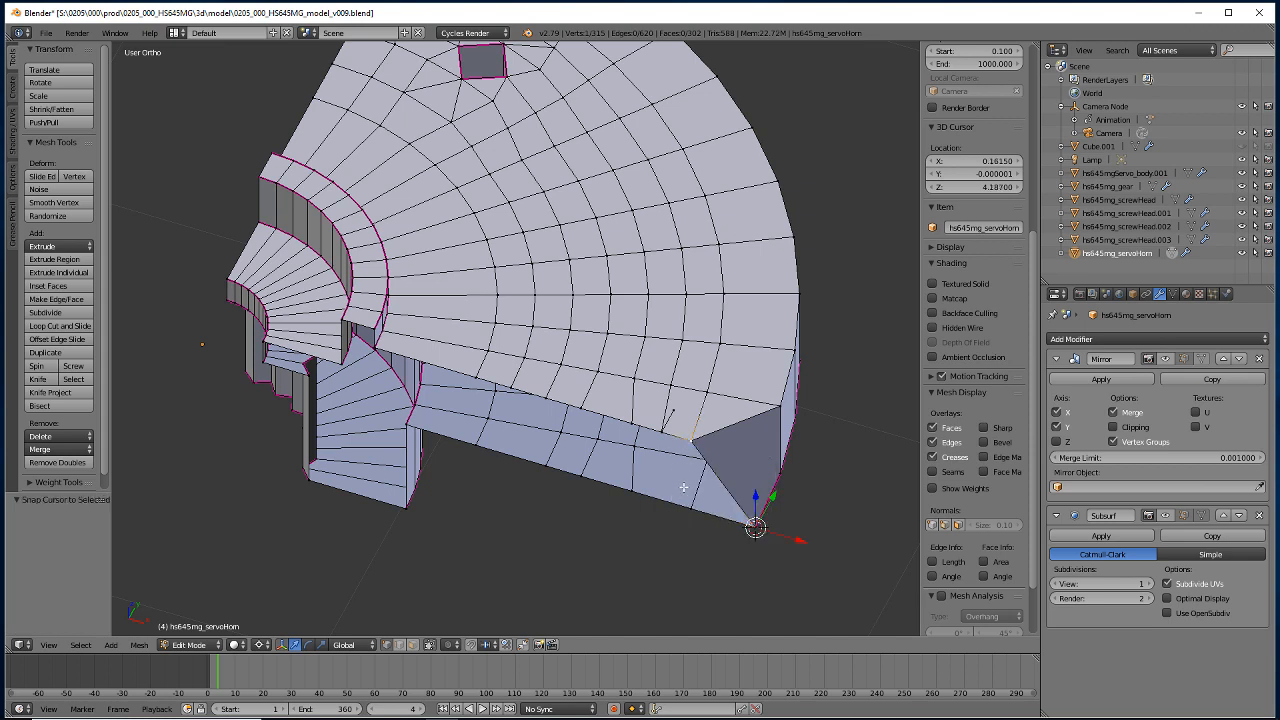
{"action": "key", "text": "g"}
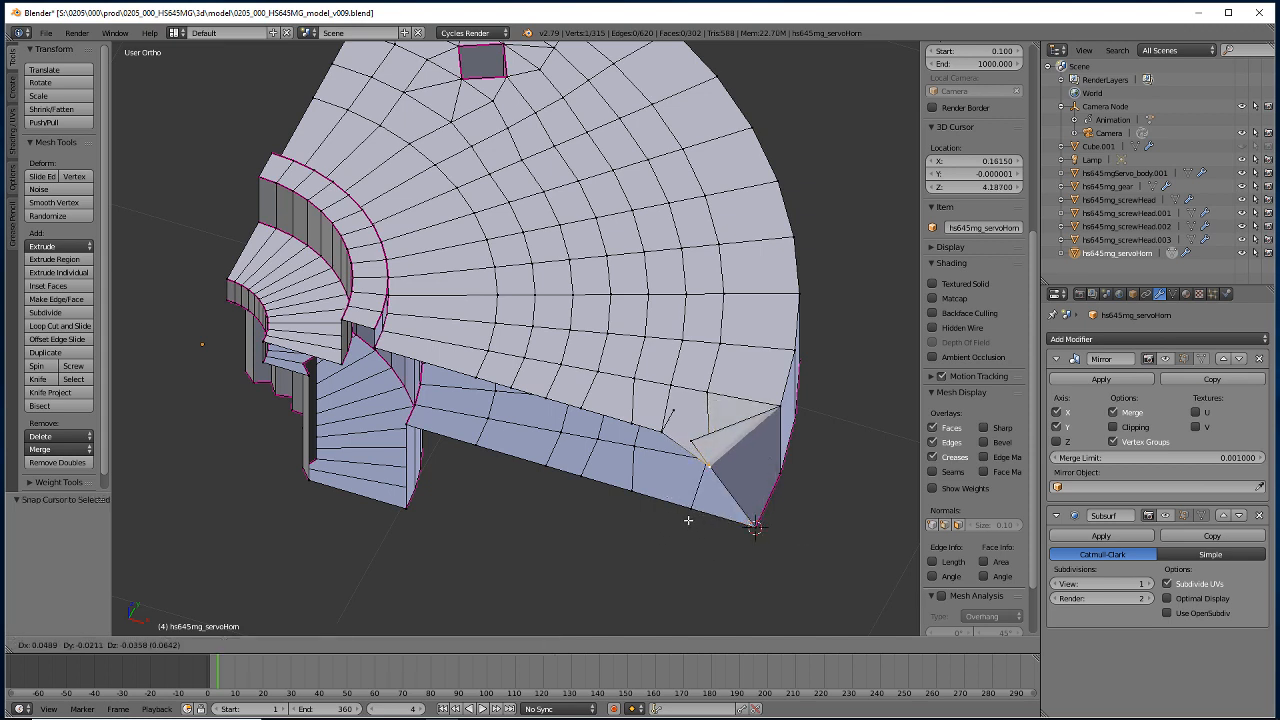
{"action": "right_click", "coordinate": [688, 519]}
{"action": "key", "text": "x"}
{"action": "key", "text": "Escape"}
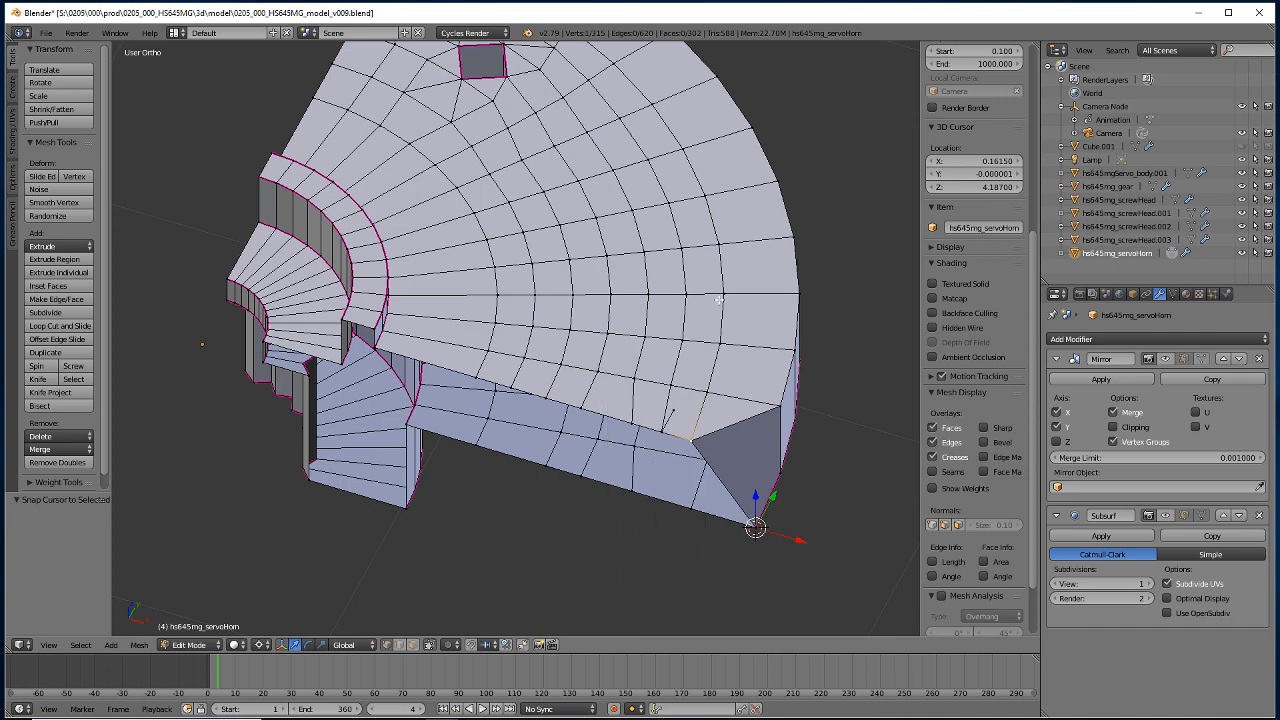
Scale the top plate's corner vertex to 0 along X so it aligns with the bottom rim corner at the 3D cursor.
{"action": "key", "text": "z"}
{"action": "right_click", "coordinate": [690, 444]}
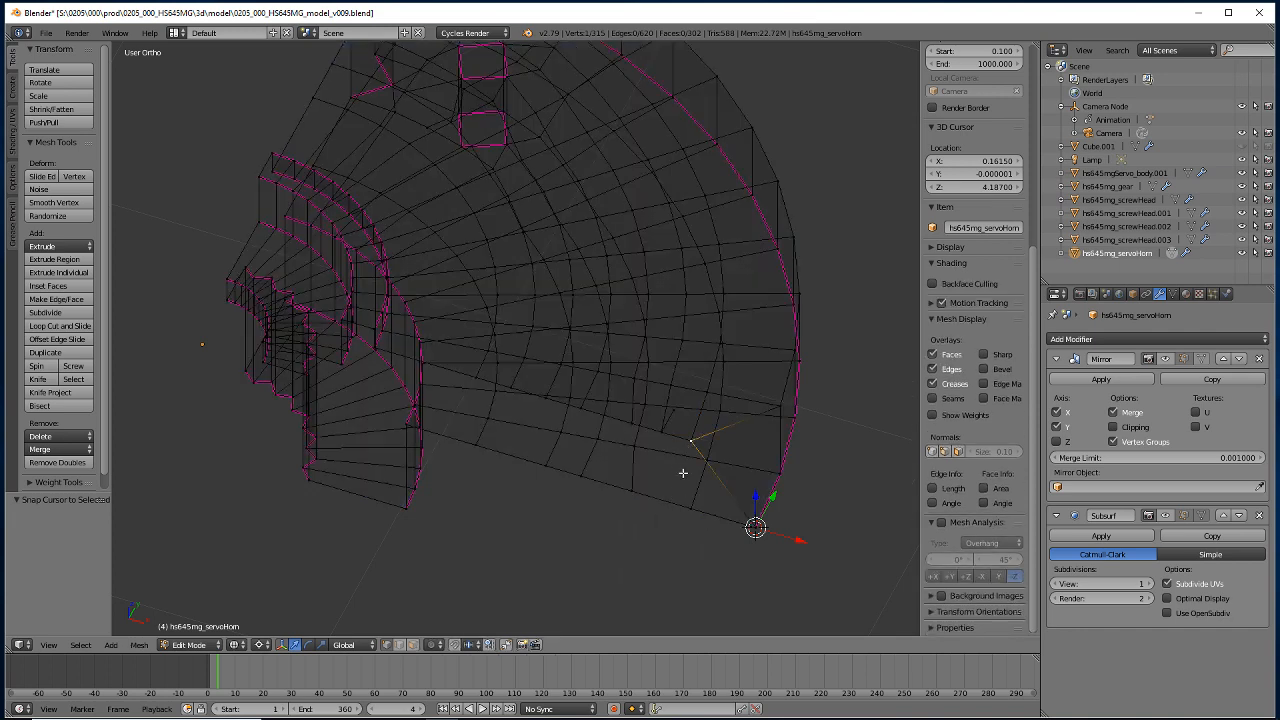
{"action": "key", "text": "s"}
{"action": "key", "text": "x"}
{"action": "key", "text": "0"}
{"action": "key", "text": "Return"}
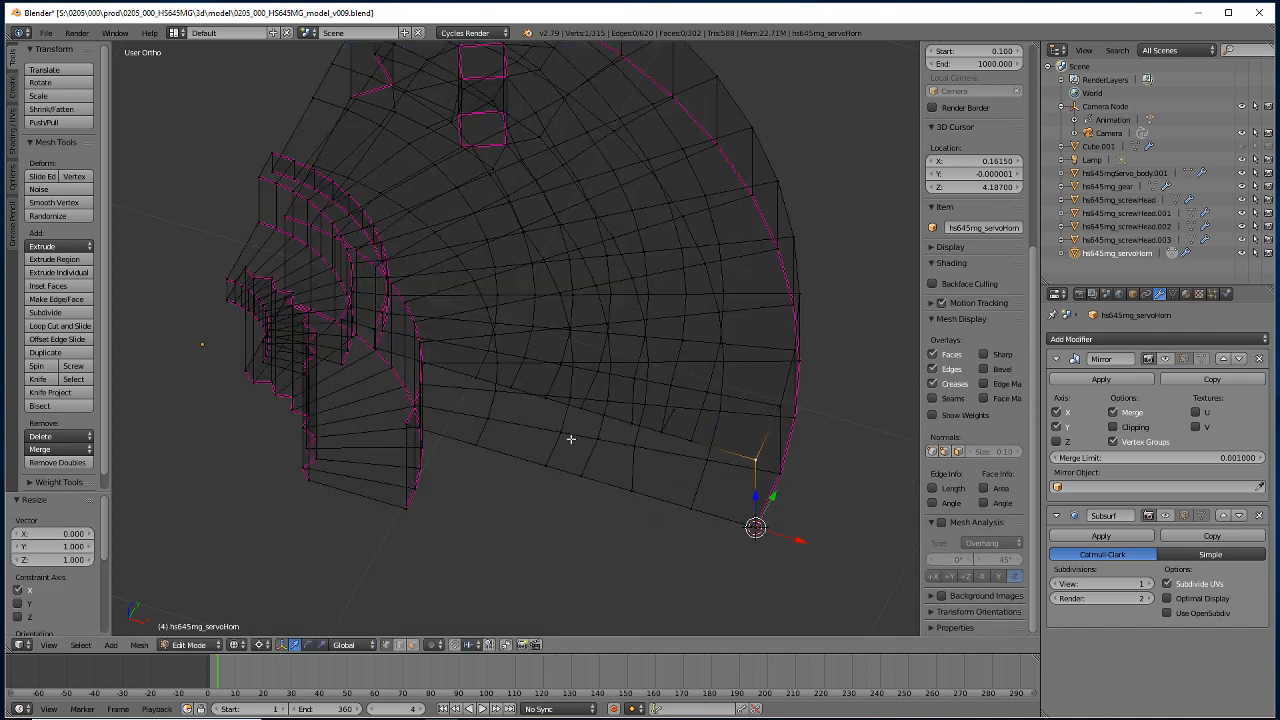
Subdivide the outermost edge of the lower plate along the X axis with one cut and return to vertex selection.
{"action": "key", "text": "z"}
{"action": "middle_click_drag", "start_coordinate": [472, 483], "coordinate": [506, 480]}
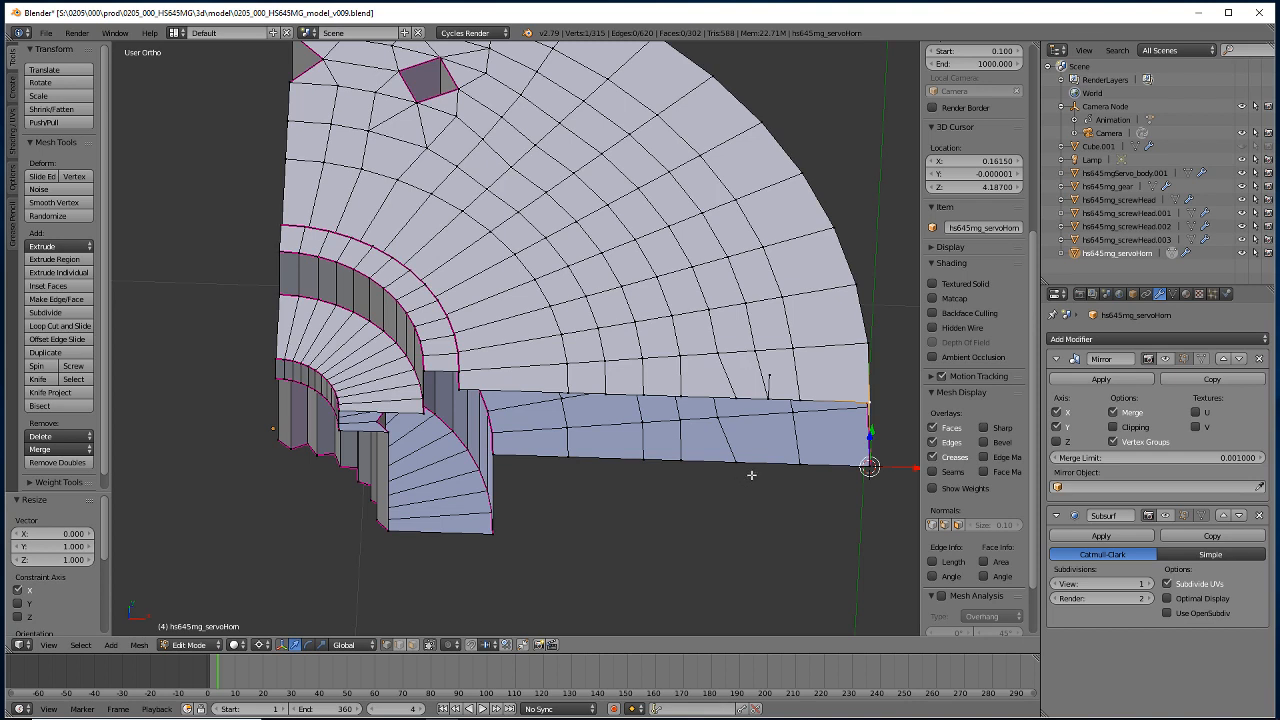
{"action": "left_click", "coordinate": [400, 645]}
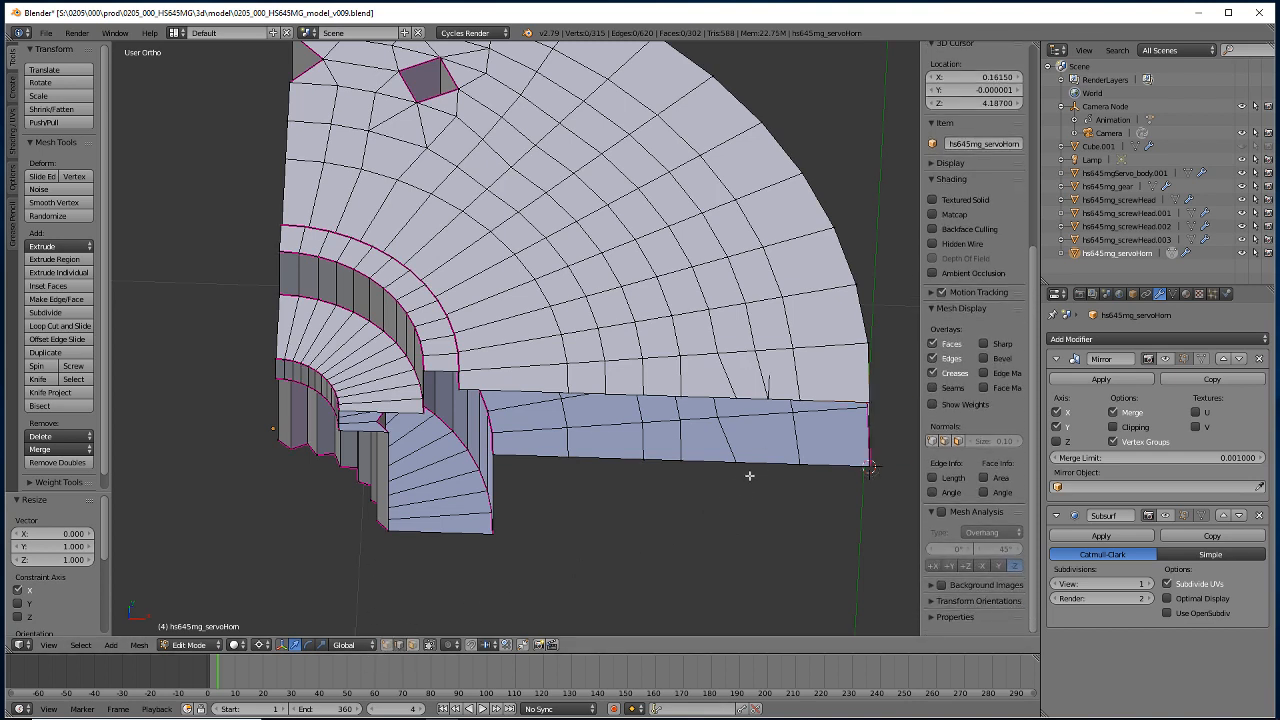
{"action": "right_click", "coordinate": [749, 476]}
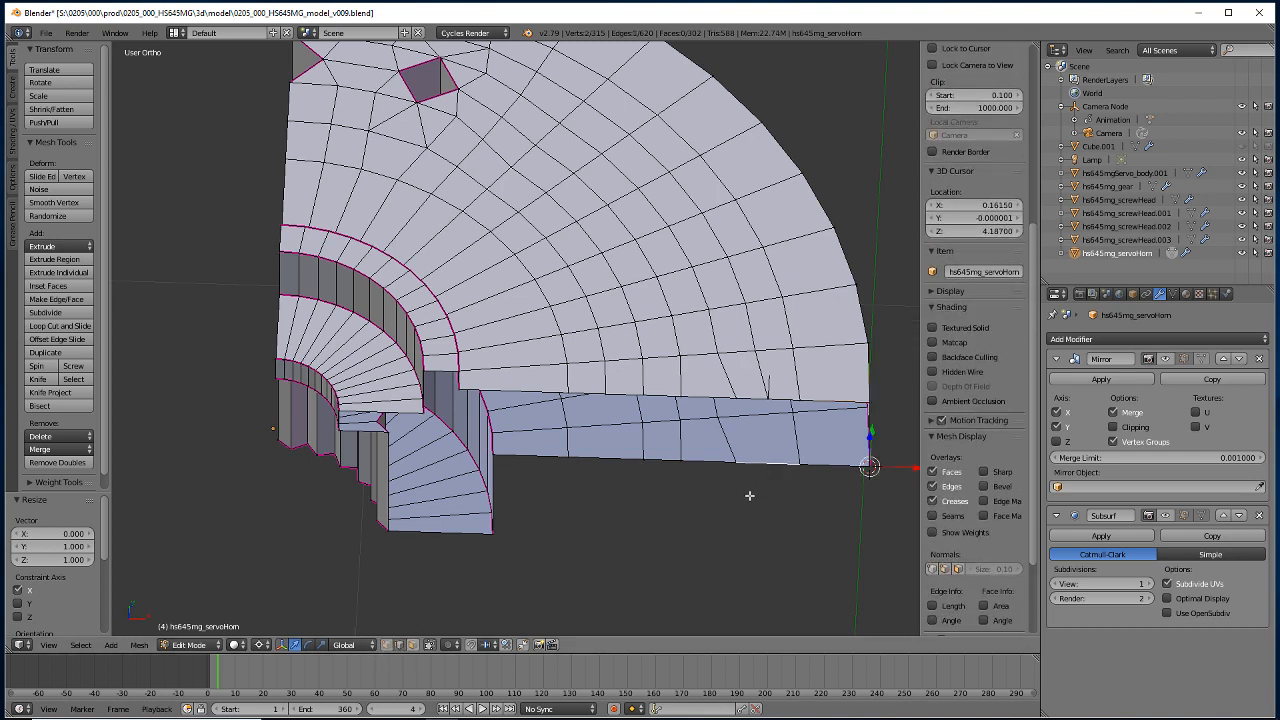
{"action": "left_click", "coordinate": [44, 312]}
{"action": "left_click", "coordinate": [386, 645]}
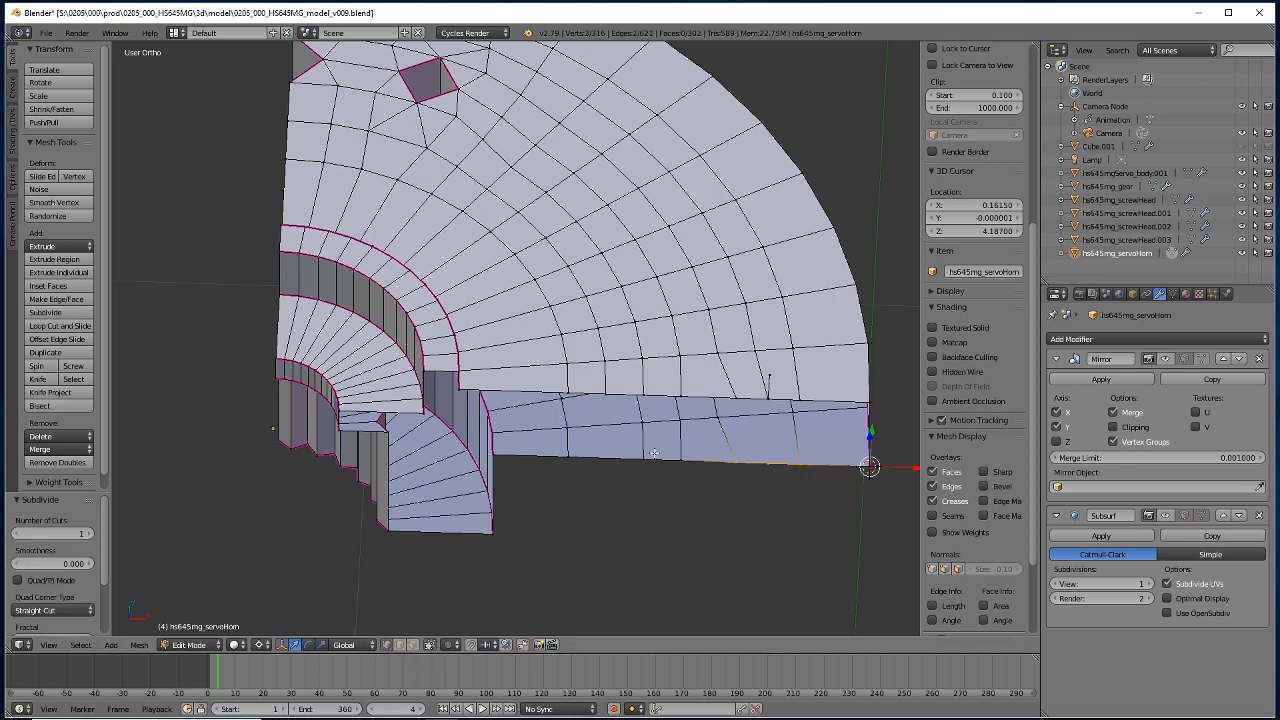
Snap the 3D cursor to the free end of the edge extruded on the top plate.
{"action": "right_click", "coordinate": [771, 375]}
{"action": "key", "text": "shift+s"}
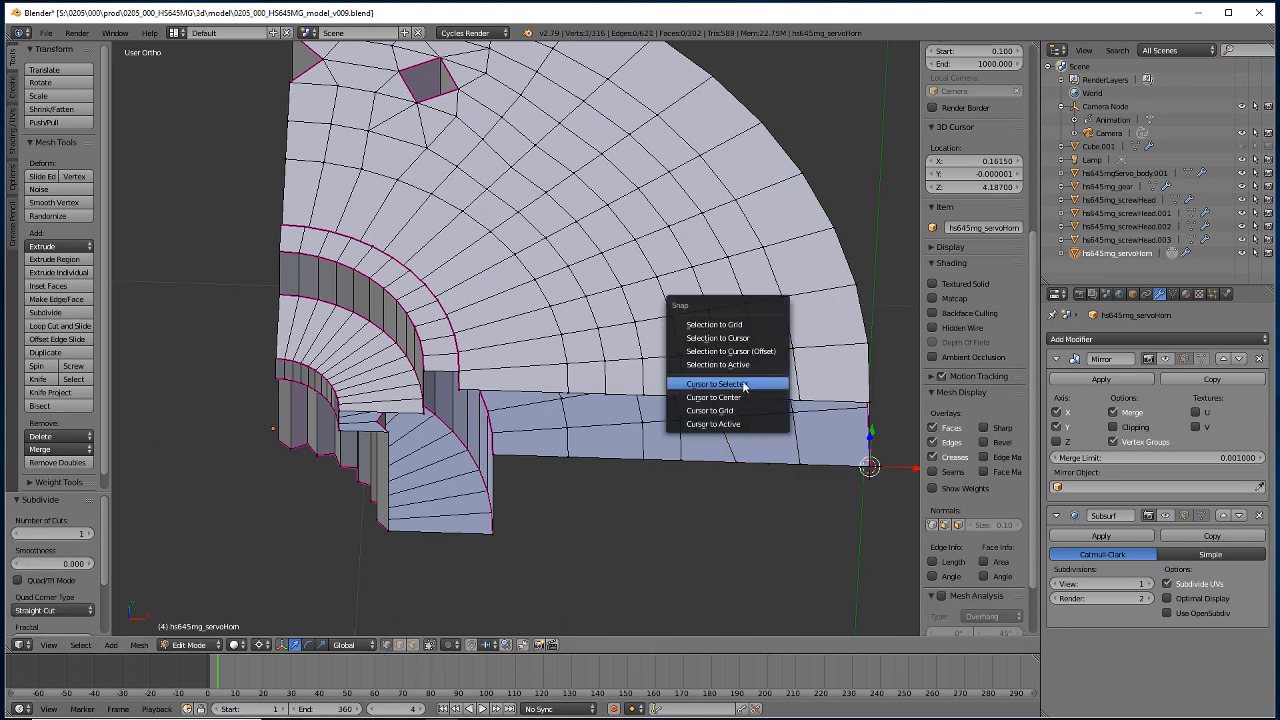
{"action": "left_click", "coordinate": [750, 384]}
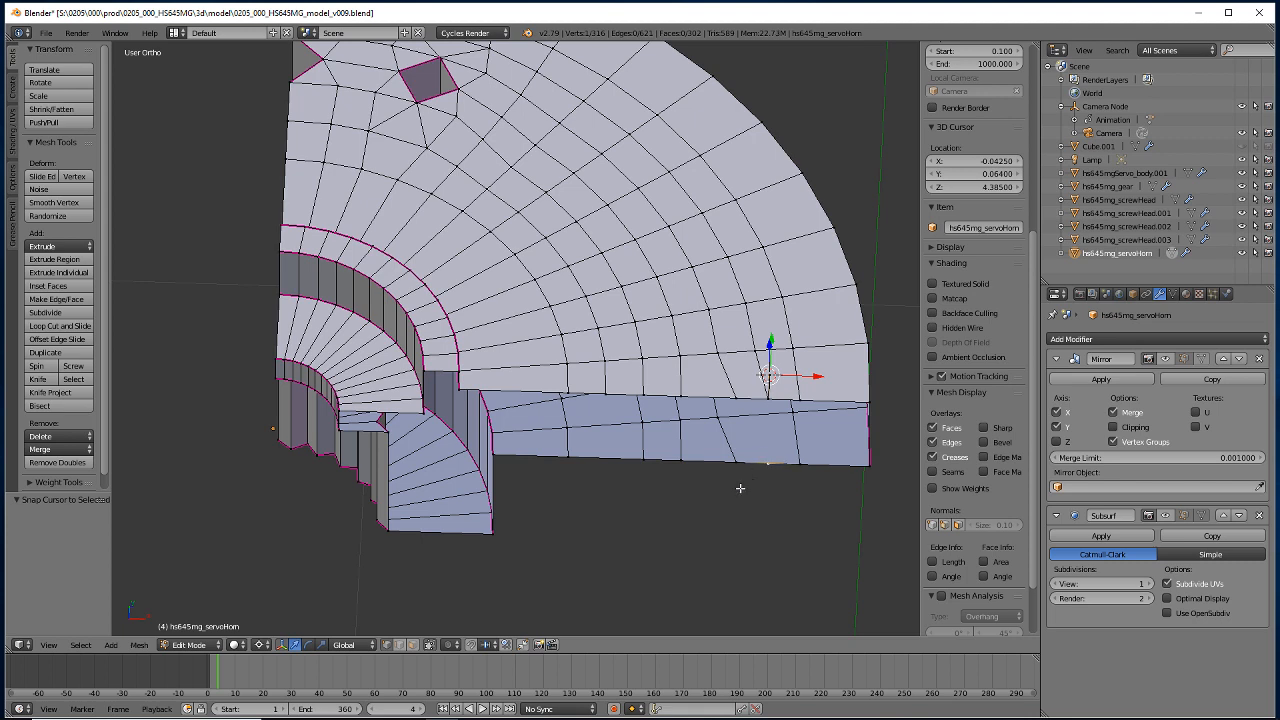
Extrude the lower plate's new midpoint vertex in place and scale it to 0 along Y onto the 3D cursor.
{"action": "key", "text": "e"}
{"action": "key", "text": "Escape"}
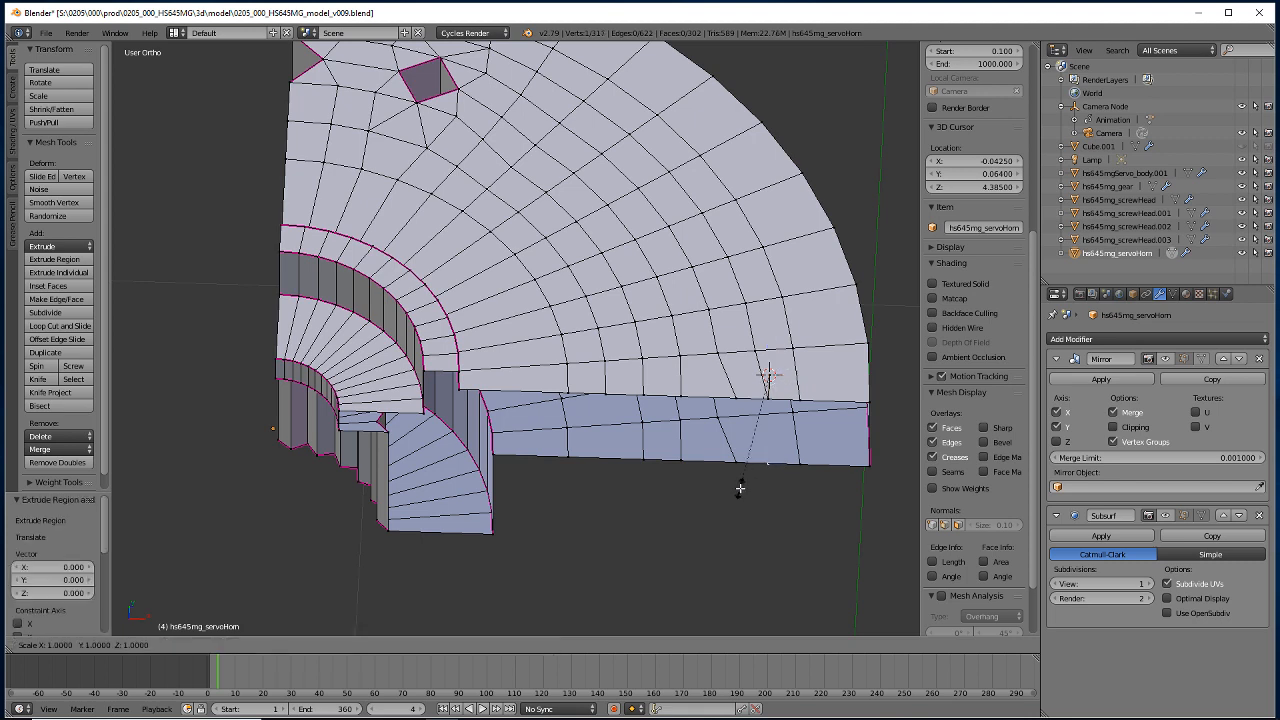
{"action": "key", "text": "s"}
{"action": "key", "text": "y"}
{"action": "key", "text": "0"}
{"action": "key", "text": "Return"}
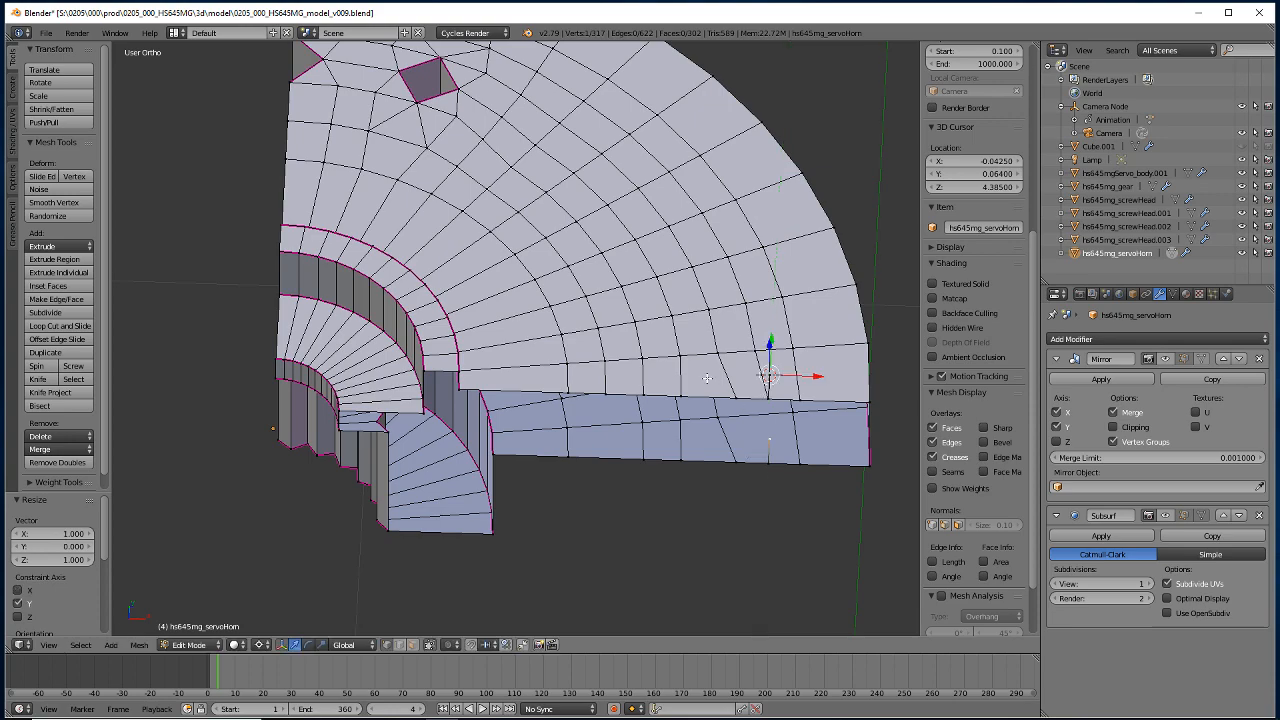
Add two single loop cuts to the lower plate, one just inside the extruded vertex and one closer to the hub.
{"action": "middle_click_drag", "start_coordinate": [697, 507], "coordinate": [703, 337]}
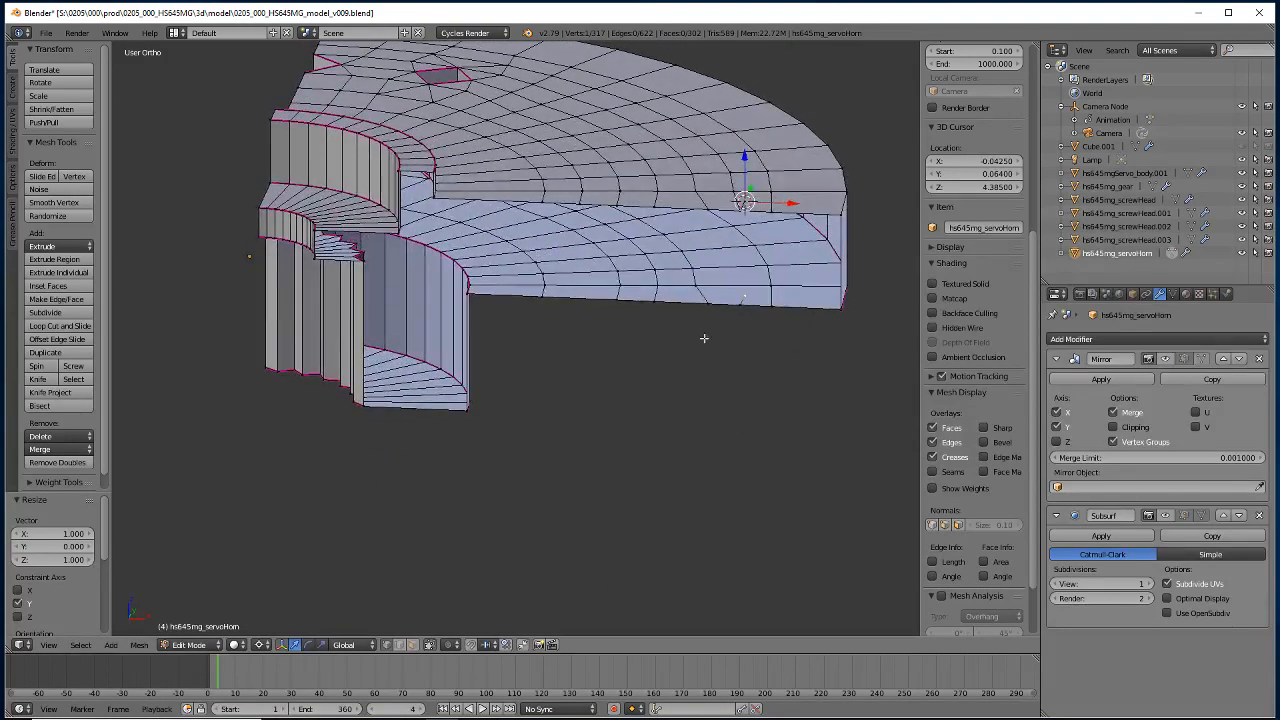
{"action": "left_click", "coordinate": [60, 326]}
{"action": "left_click", "coordinate": [723, 268]}
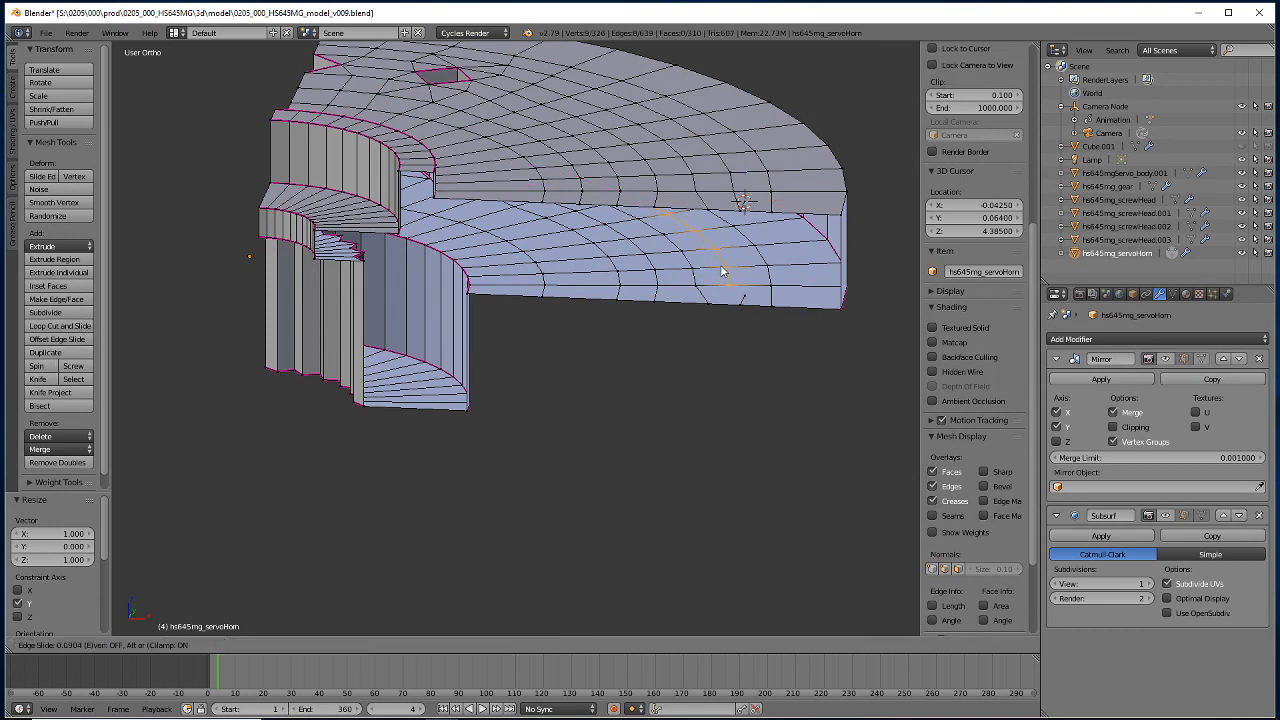
{"action": "left_click", "coordinate": [723, 268]}
{"action": "left_click", "coordinate": [60, 326]}
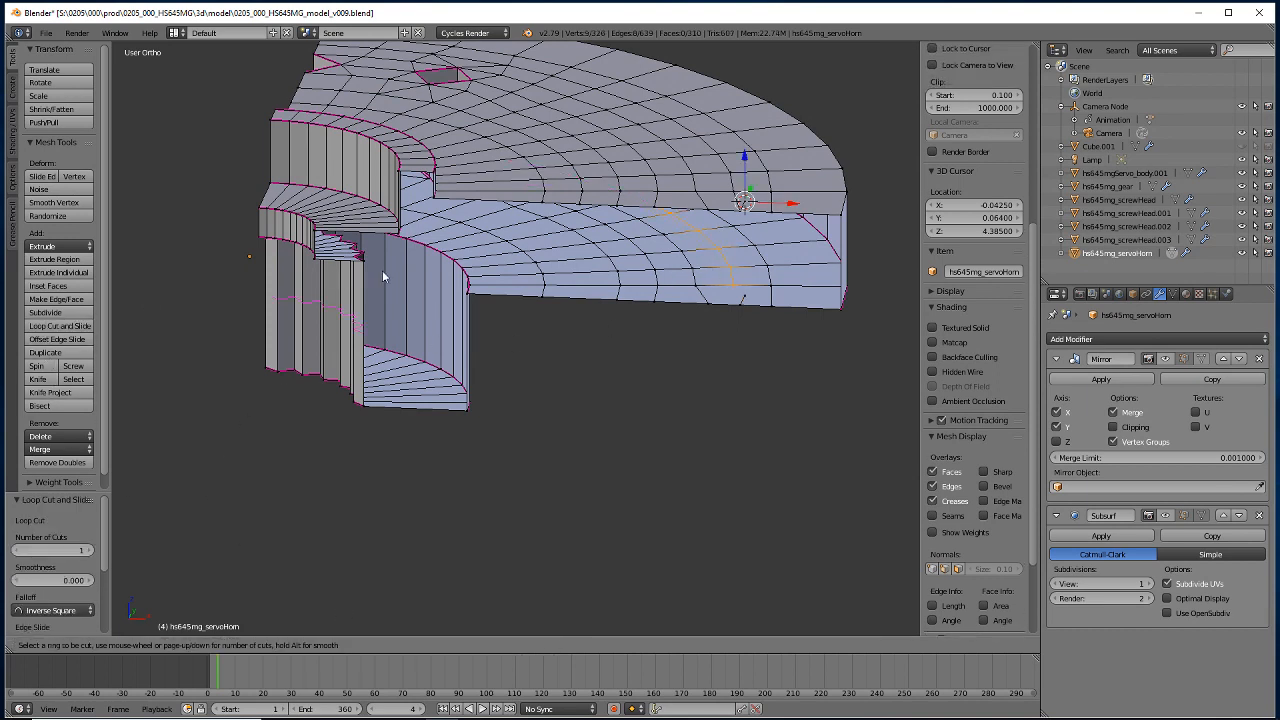
{"action": "left_click", "coordinate": [571, 277]}
{"action": "left_click", "coordinate": [573, 444]}
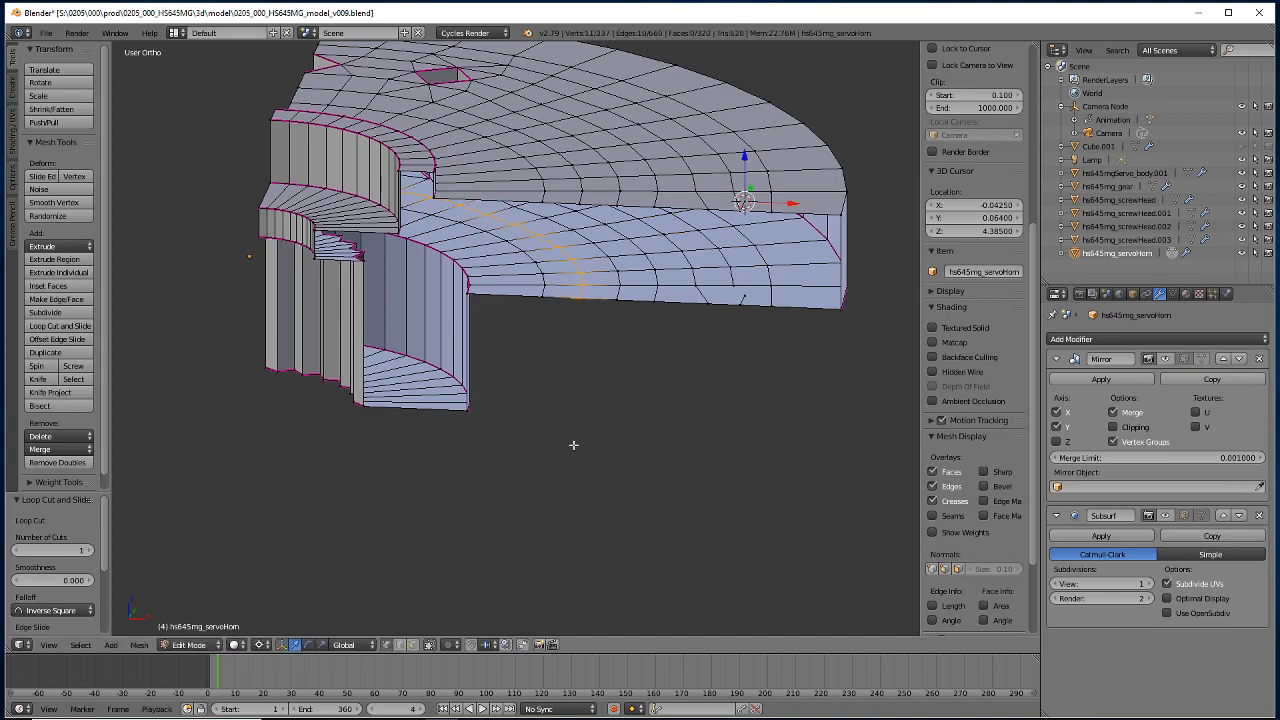
Merge the adjacent cut's end vertex on the lower plate into the extruded vertex with At Last.
{"action": "middle_click_drag", "start_coordinate": [541, 352], "coordinate": [708, 450]}
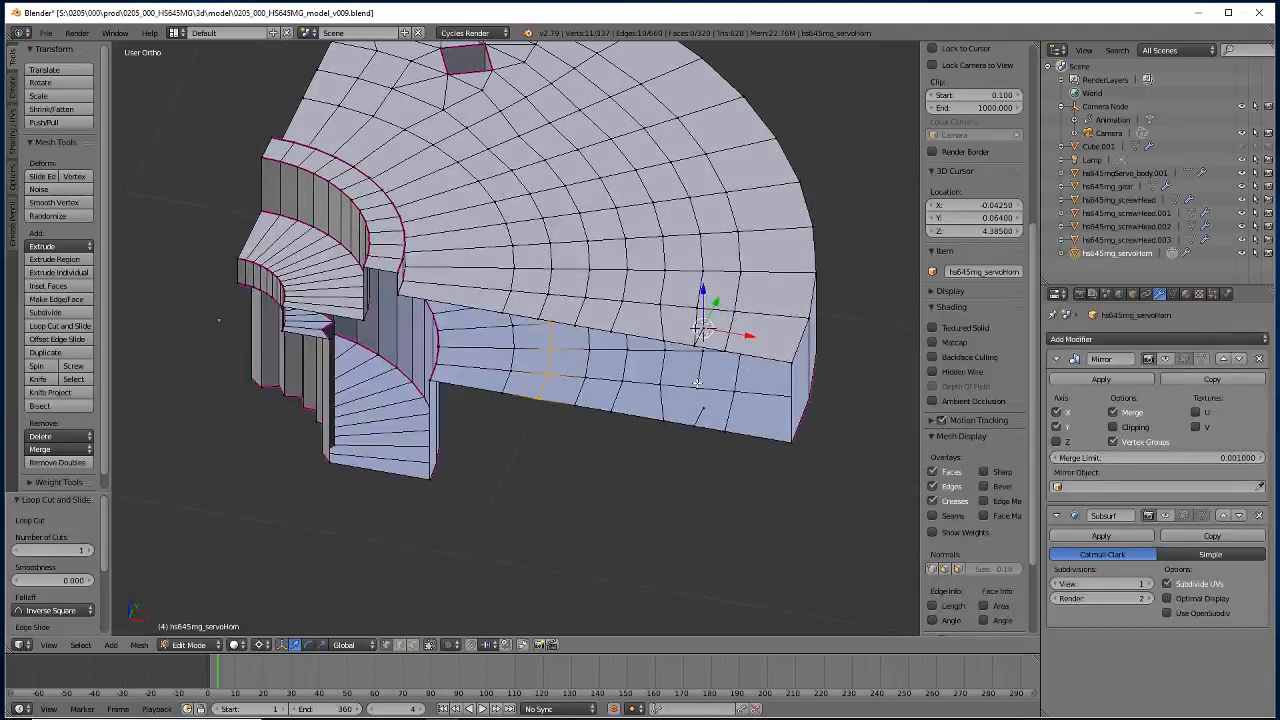
{"action": "key", "text": "alt+m"}
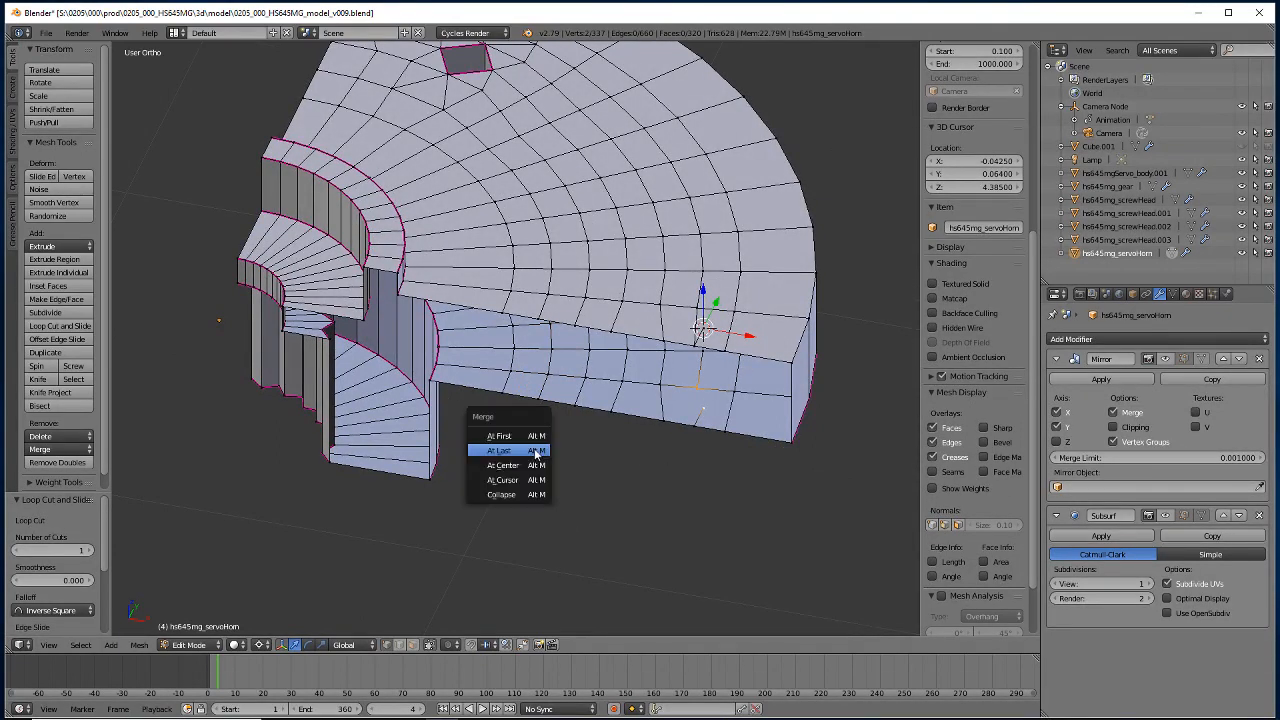
{"action": "left_click", "coordinate": [488, 450]}
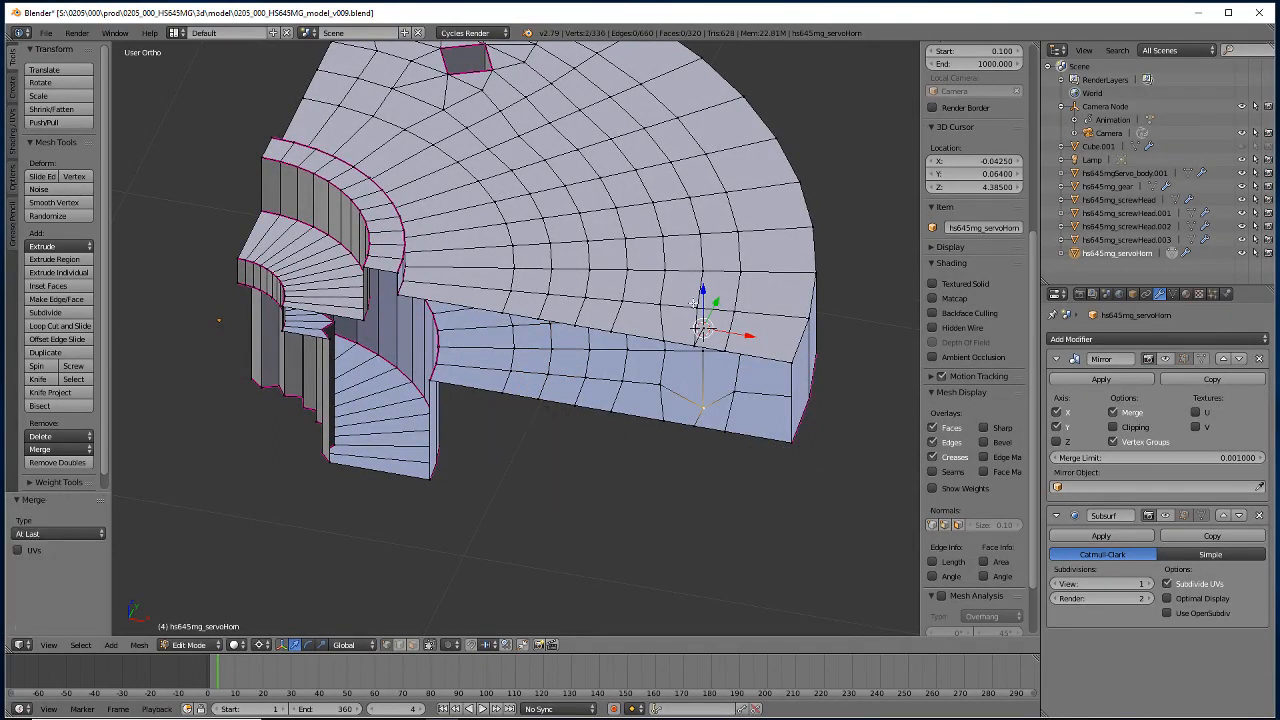
Merge the adjacent cut's end vertex on the top plate into the extruded vertex with At Last.
{"action": "right_click", "coordinate": [695, 309]}
{"action": "right_click", "coordinate": [704, 339], "text": "shift"}
{"action": "key", "text": "alt+m"}
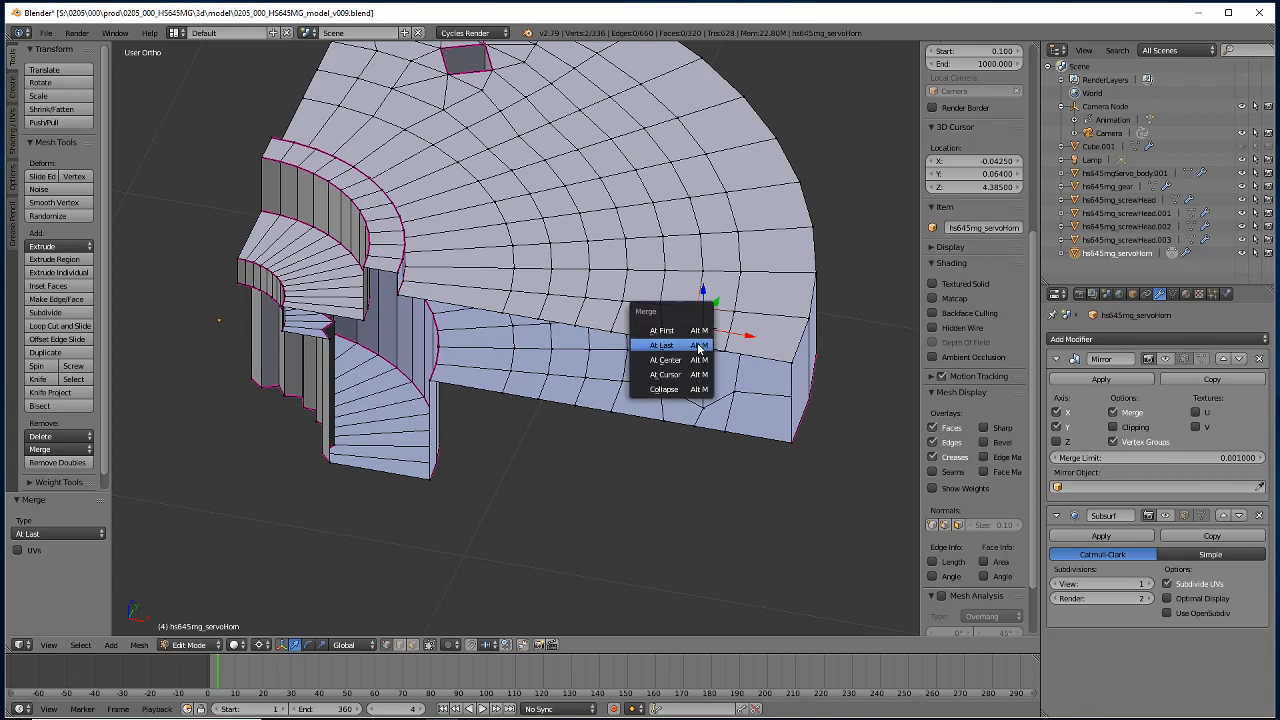
{"action": "left_click", "coordinate": [697, 345]}
Knife-cut the lower plate through the extruded vertex to the straight-edge vertices on either side of it.
{"action": "middle_click_drag", "start_coordinate": [498, 514], "coordinate": [372, 415]}
{"action": "key", "text": "k"}
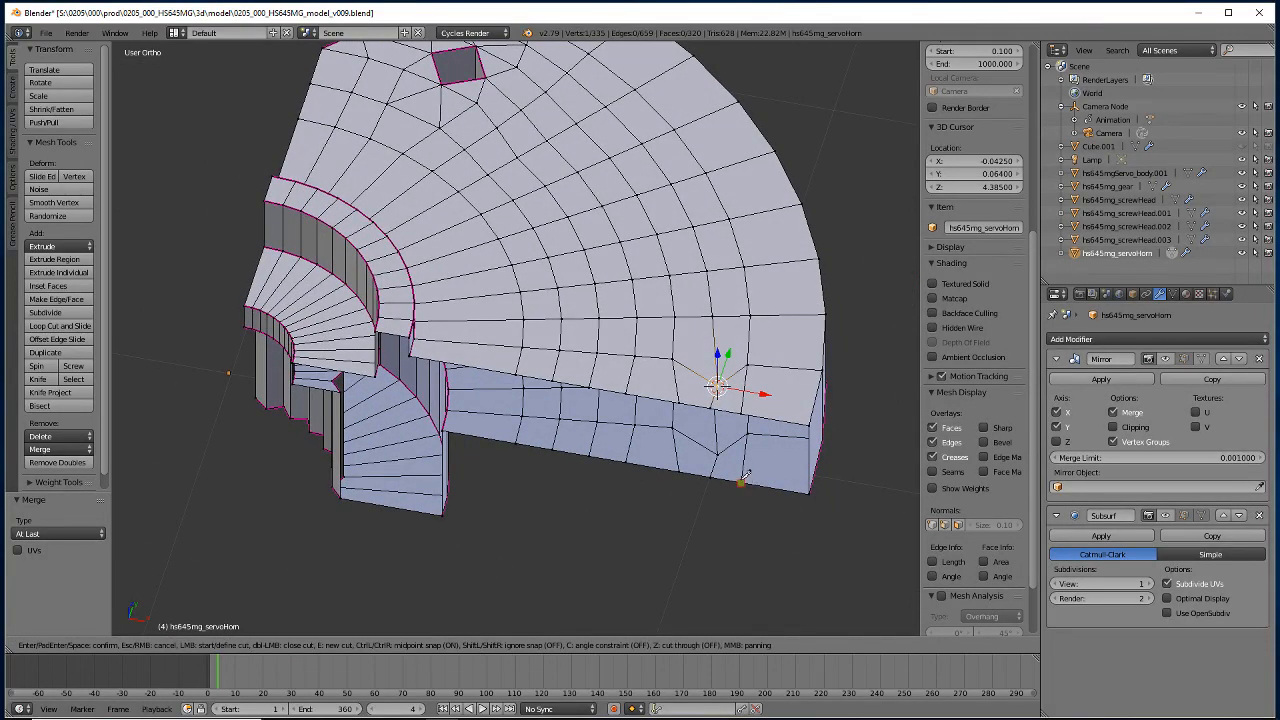
{"action": "left_click", "coordinate": [717, 456]}
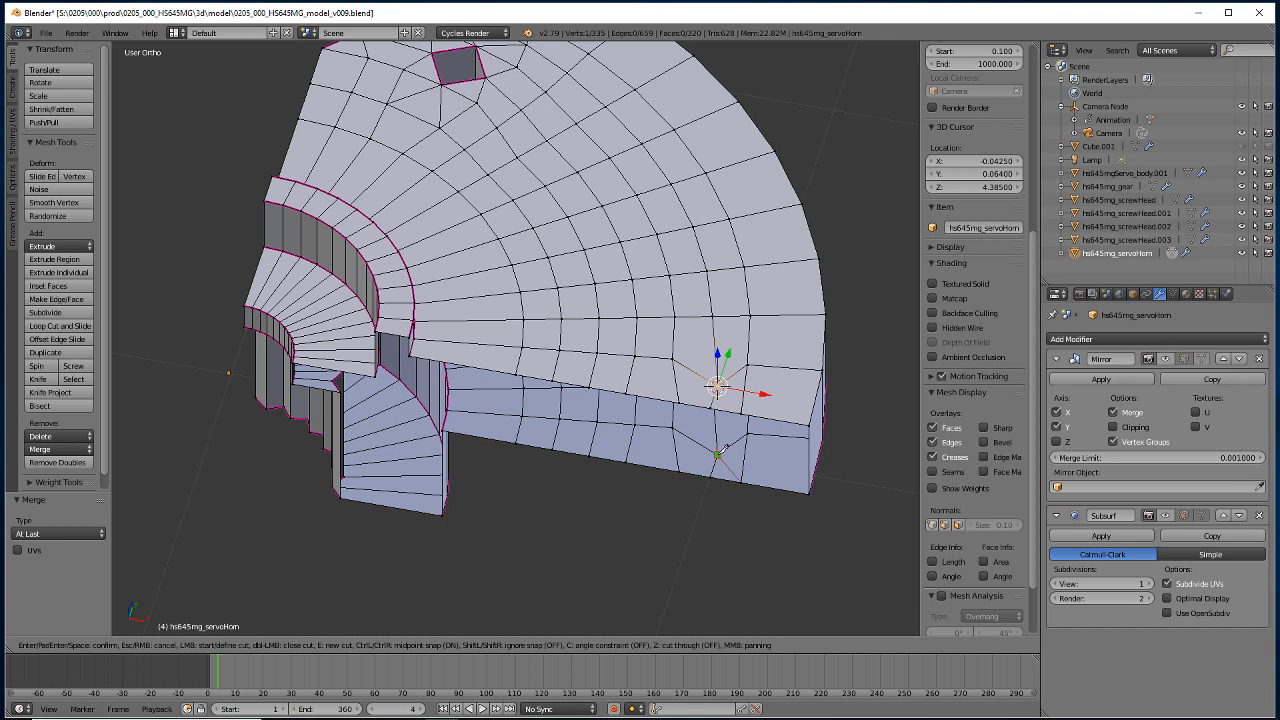
{"action": "left_click", "coordinate": [679, 470], "text": "ctrl"}
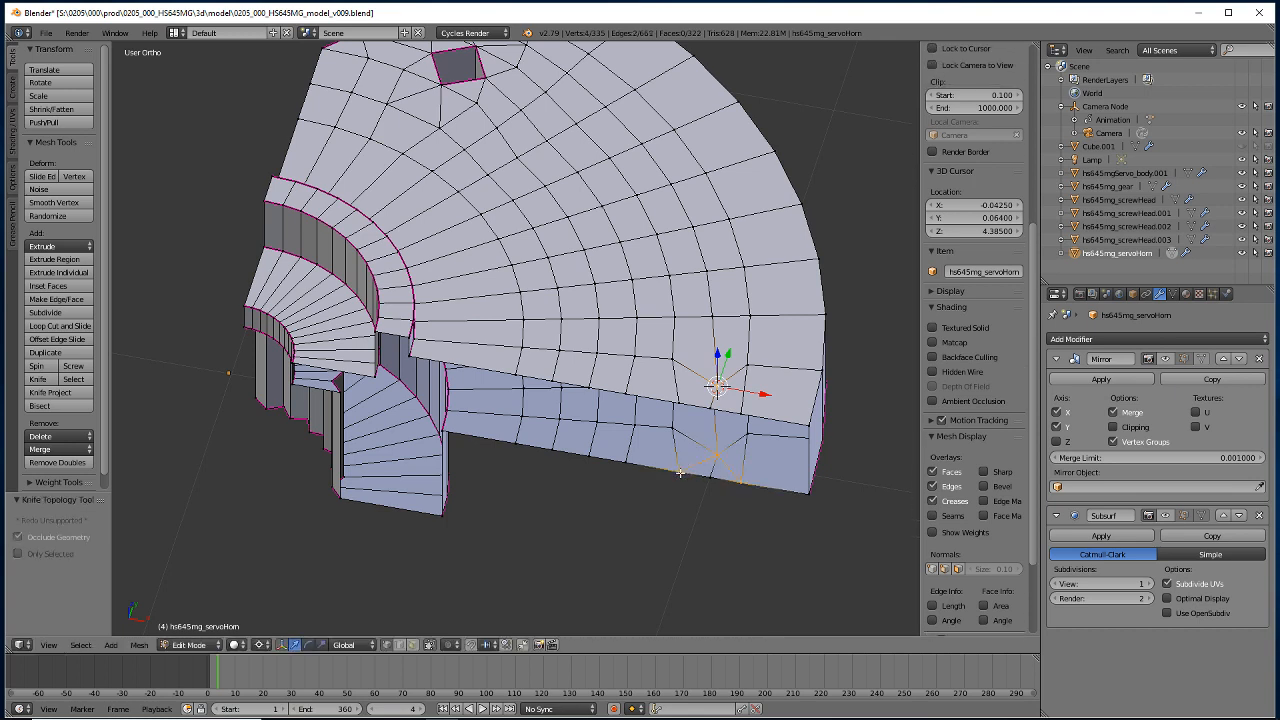
{"action": "key", "text": "Return"}
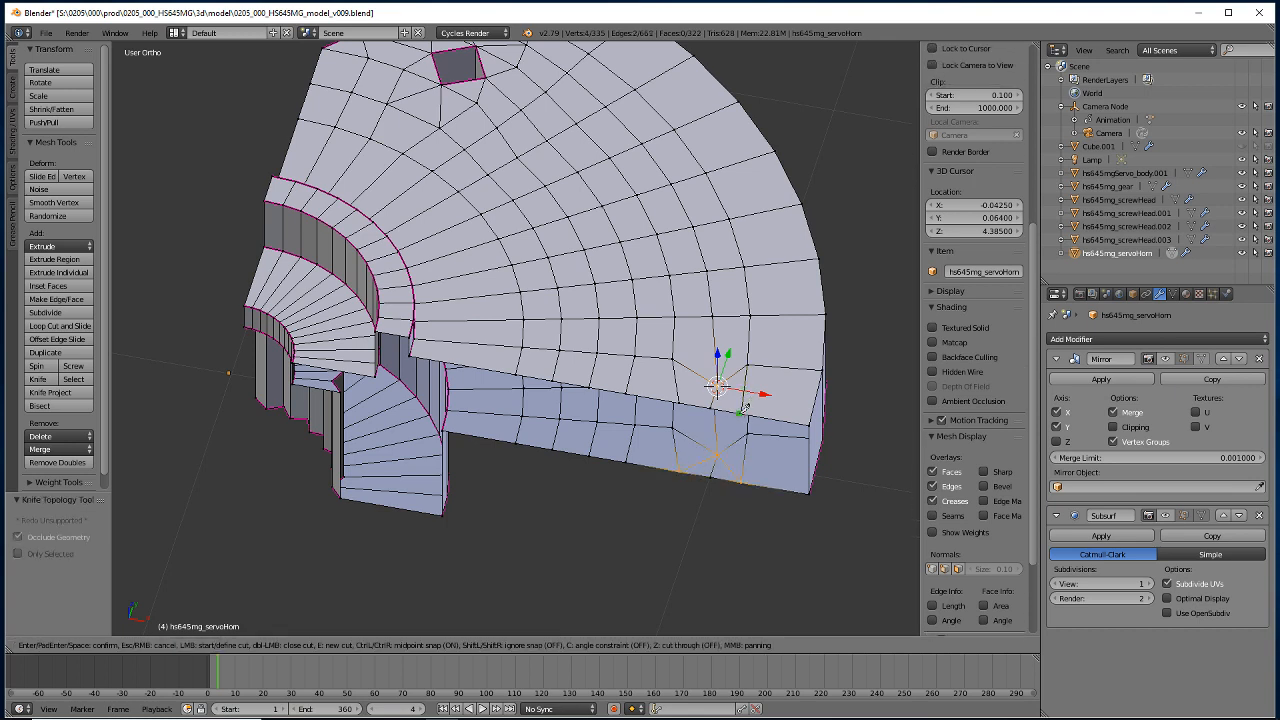
Knife-cut the top plate through its extruded vertex to the straight-edge vertices on either side of it.
{"action": "left_click", "coordinate": [712, 386]}
{"action": "left_click", "coordinate": [680, 401], "text": "ctrl"}
{"action": "key", "text": "Return"}
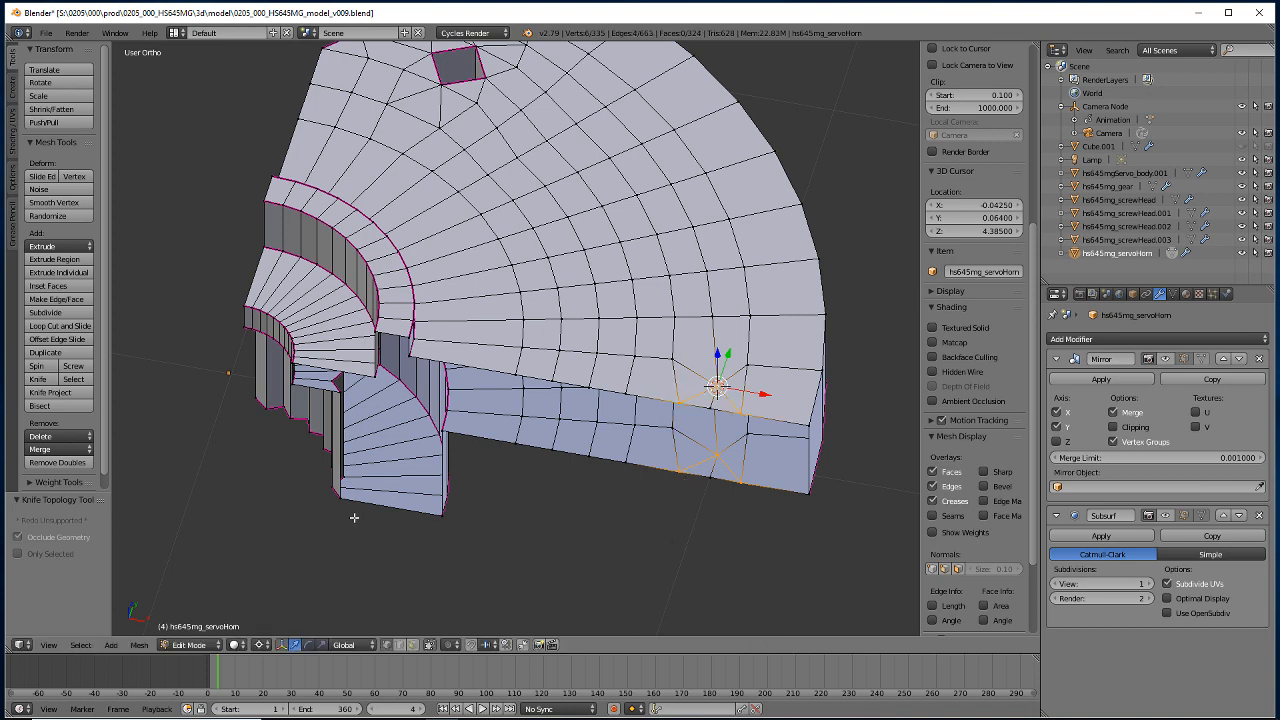
Delete the cut-off triangles and their leftover edge beside the extruded vertices on both plates.
{"action": "middle_click_drag", "start_coordinate": [354, 517], "coordinate": [389, 497]}
{"action": "key", "text": "3"}
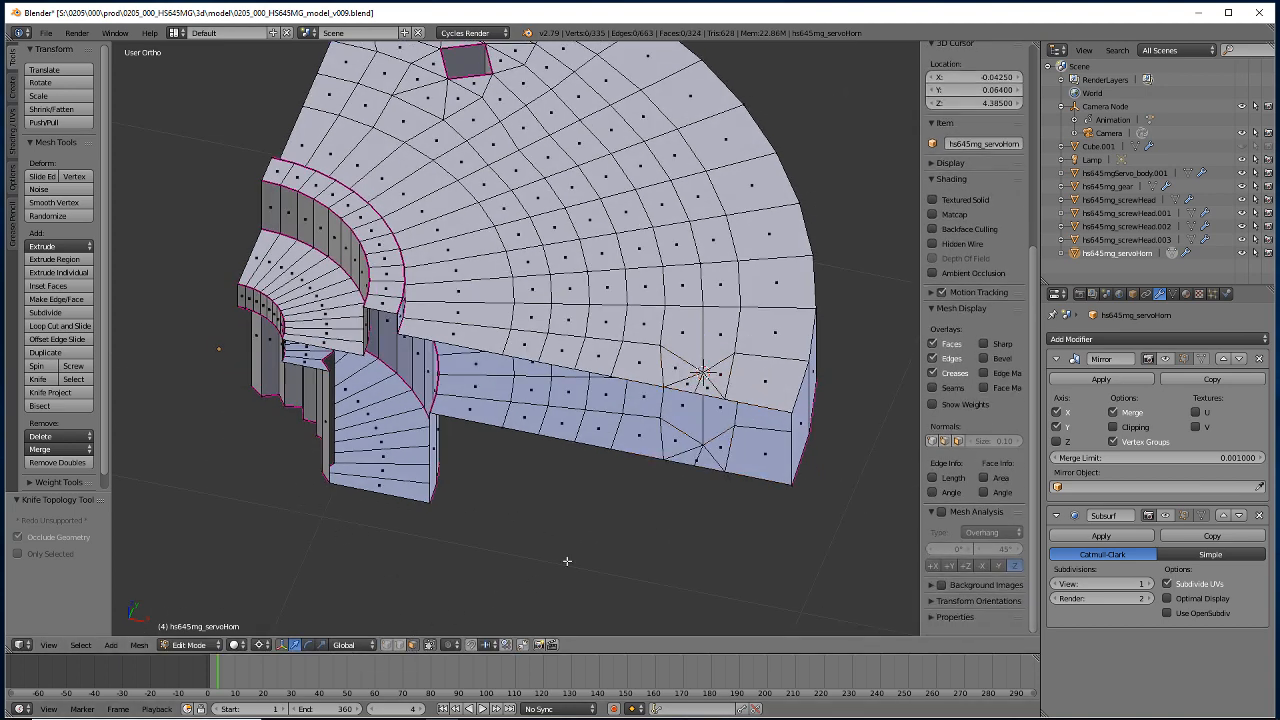
{"action": "right_click", "coordinate": [694, 464]}
{"action": "key", "text": "x"}
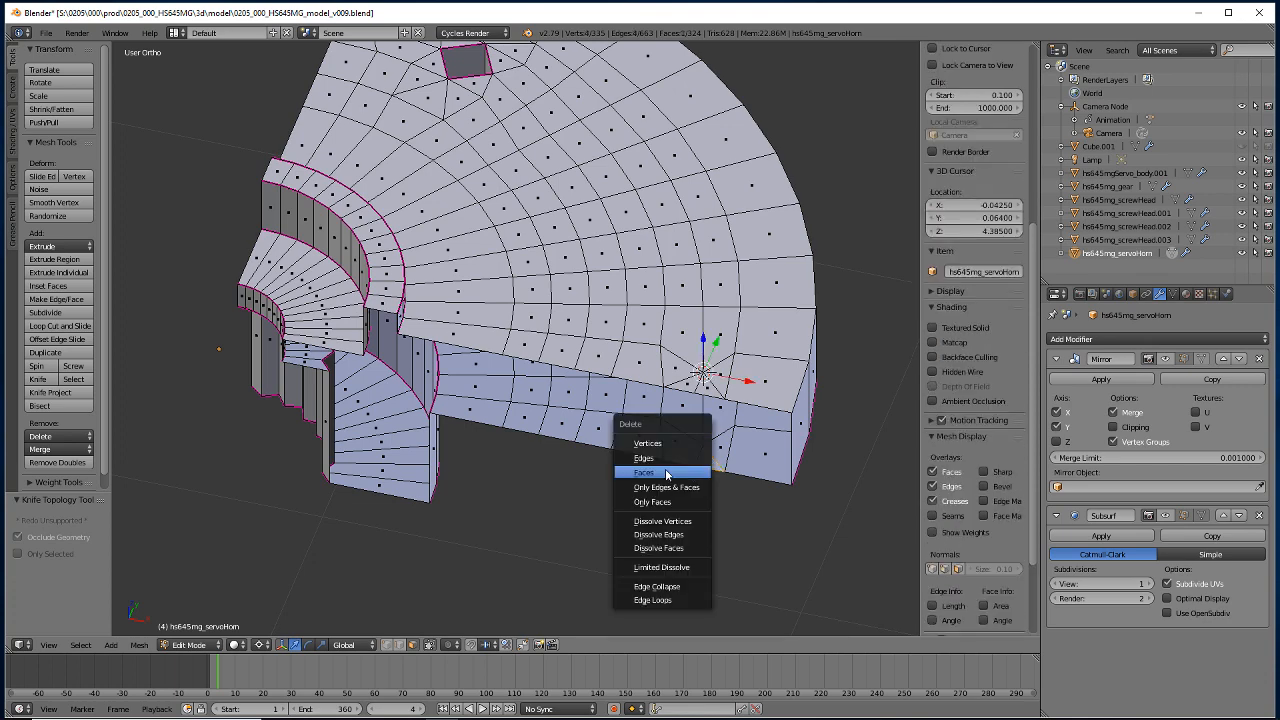
{"action": "left_click", "coordinate": [694, 472]}
{"action": "key", "text": "x"}
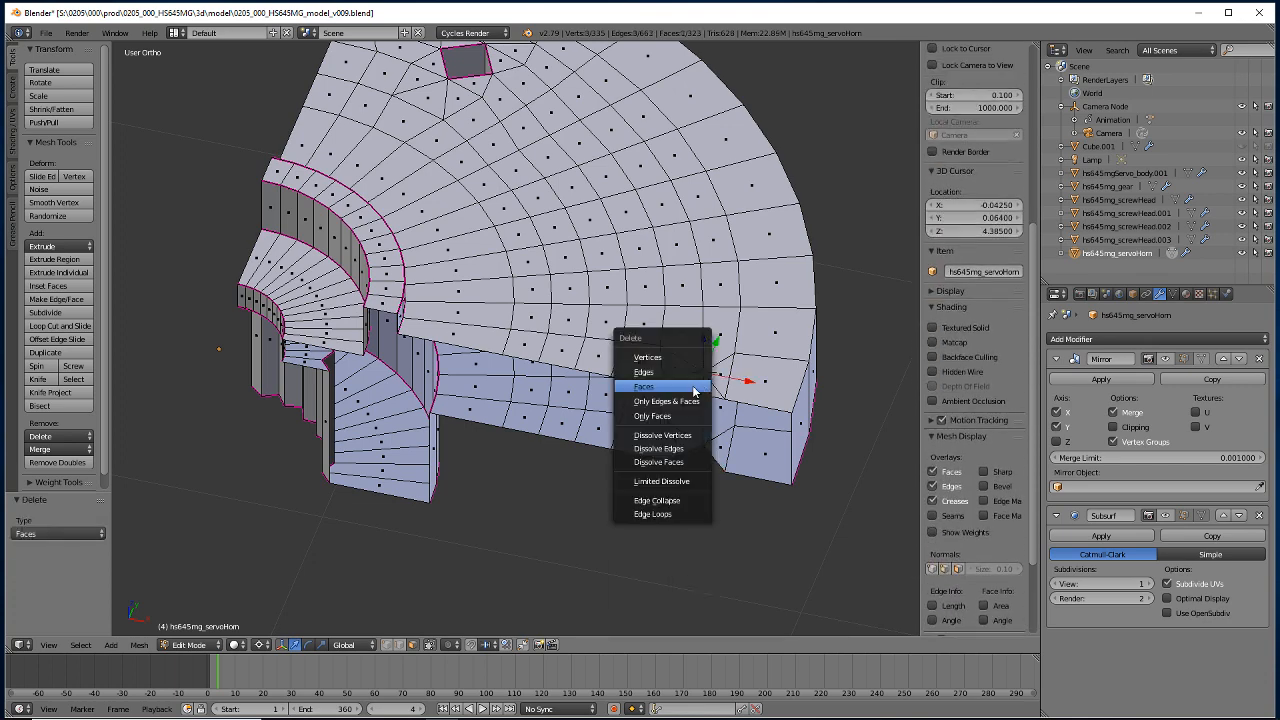
{"action": "left_click", "coordinate": [690, 389]}
{"action": "right_click", "coordinate": [700, 392]}
{"action": "key", "text": "x"}
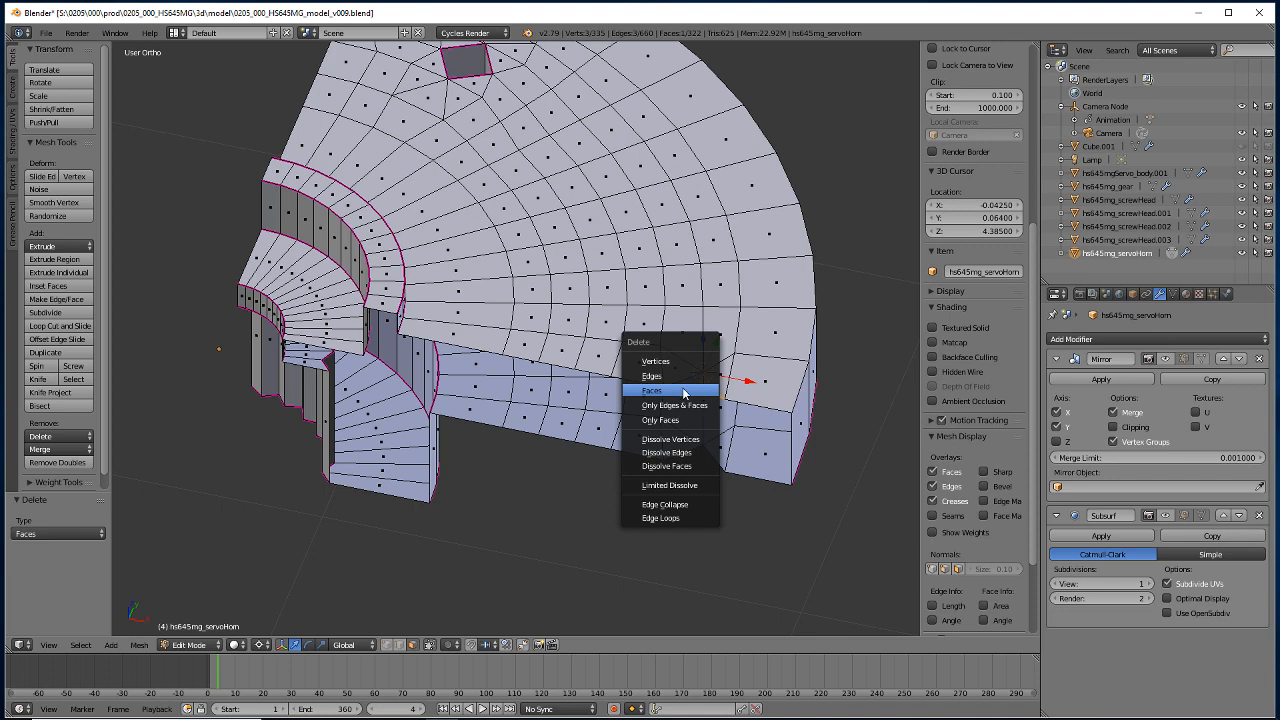
{"action": "left_click", "coordinate": [692, 390]}
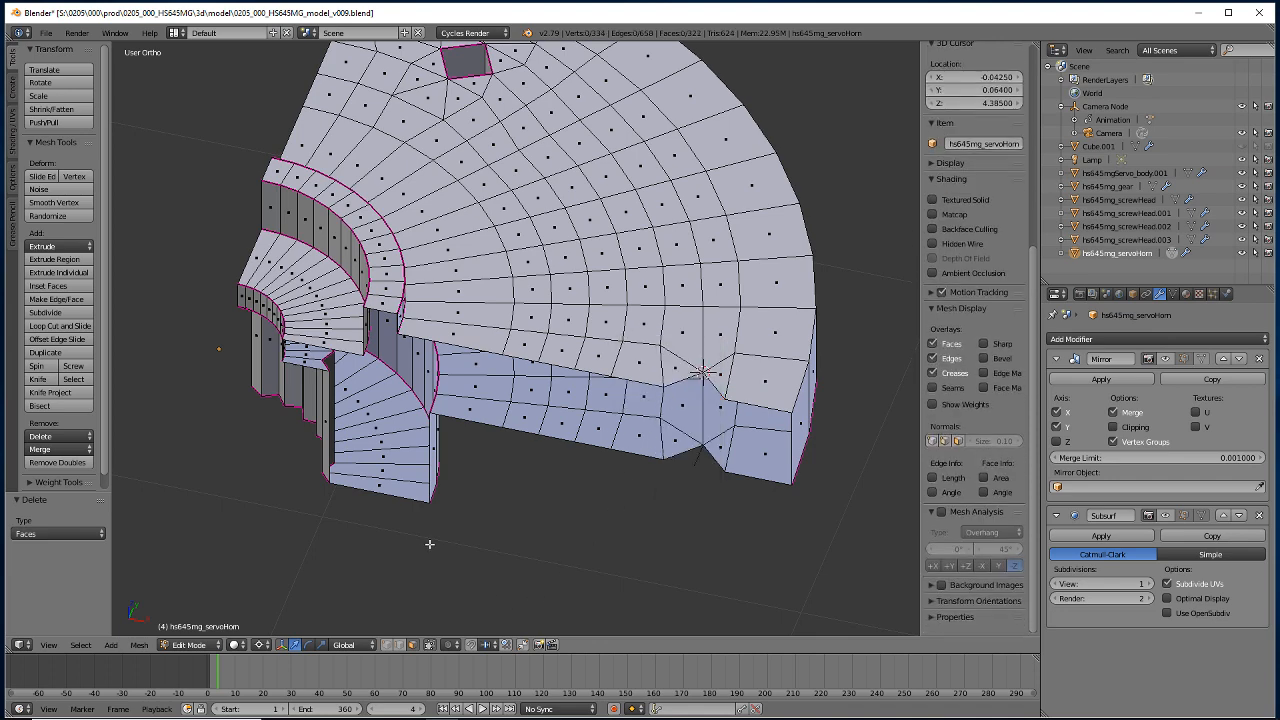
Fill the two wall faces between the top and lower plates along the V-shaped notch.
{"action": "left_click", "coordinate": [399, 645]}
{"action": "right_click", "coordinate": [684, 384]}
{"action": "right_click", "coordinate": [684, 452], "text": "shift"}
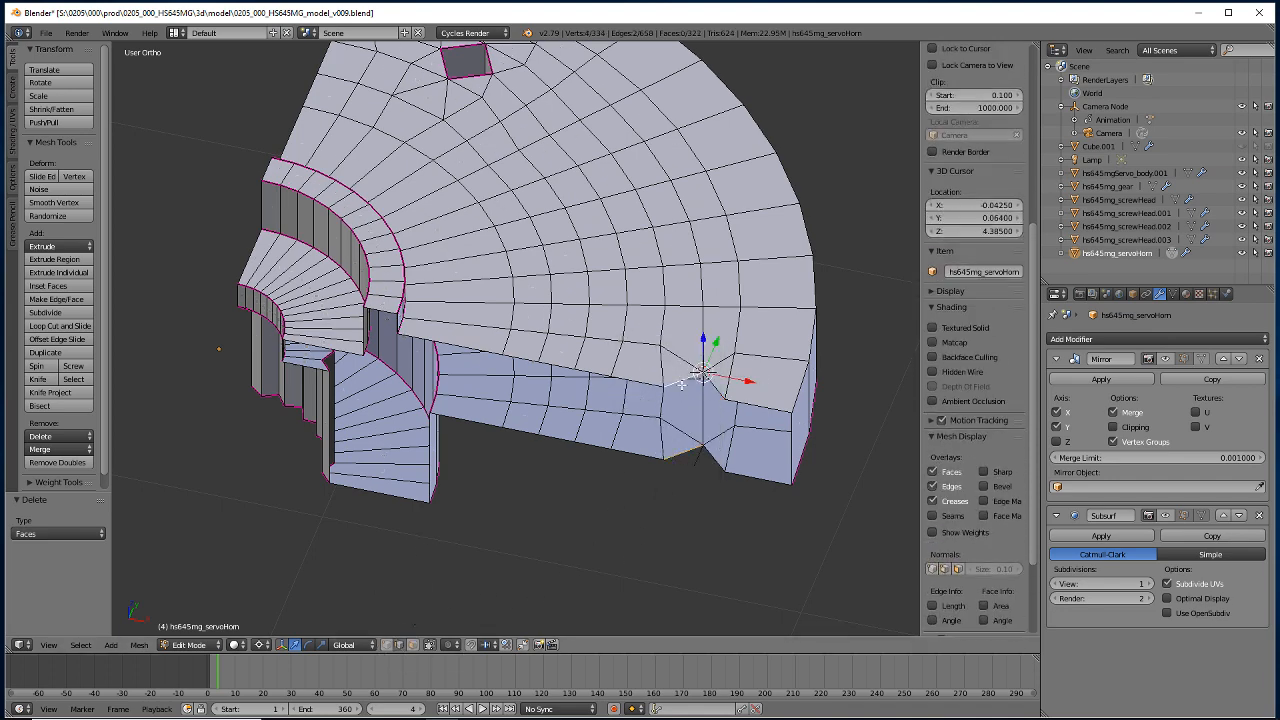
{"action": "key", "text": "f"}
{"action": "right_click", "coordinate": [709, 453]}
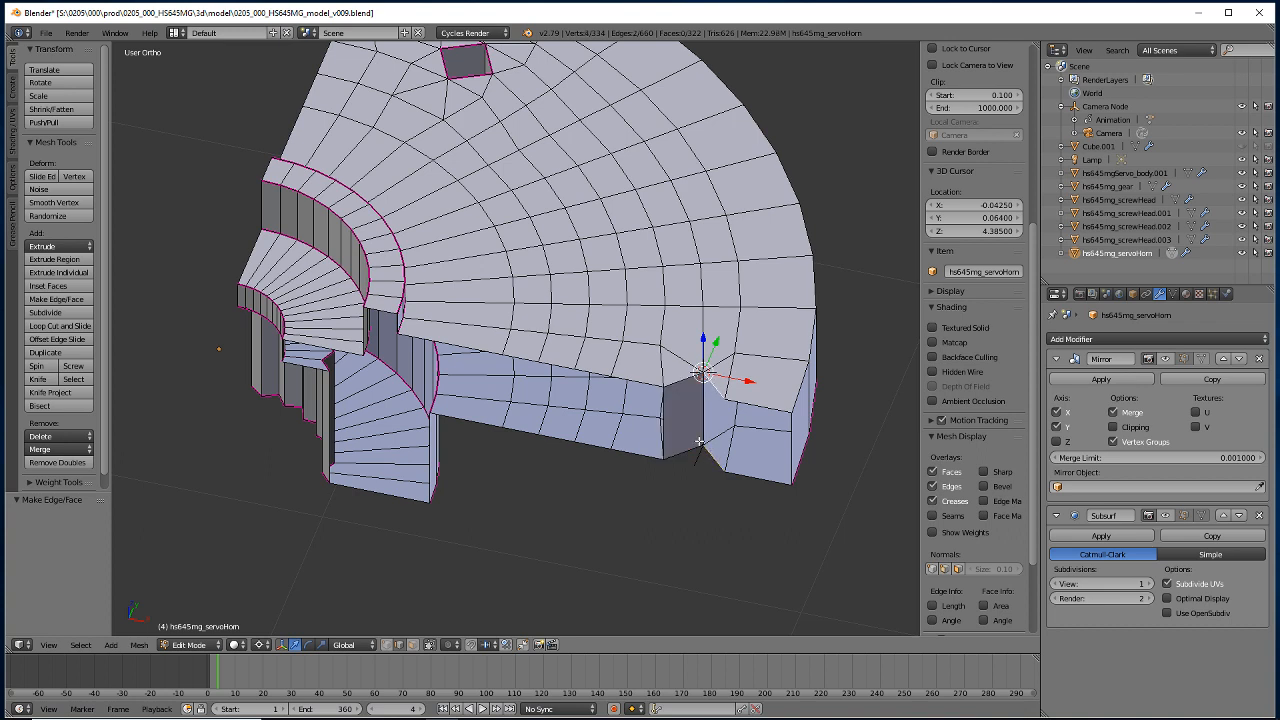
{"action": "key", "text": "f"}
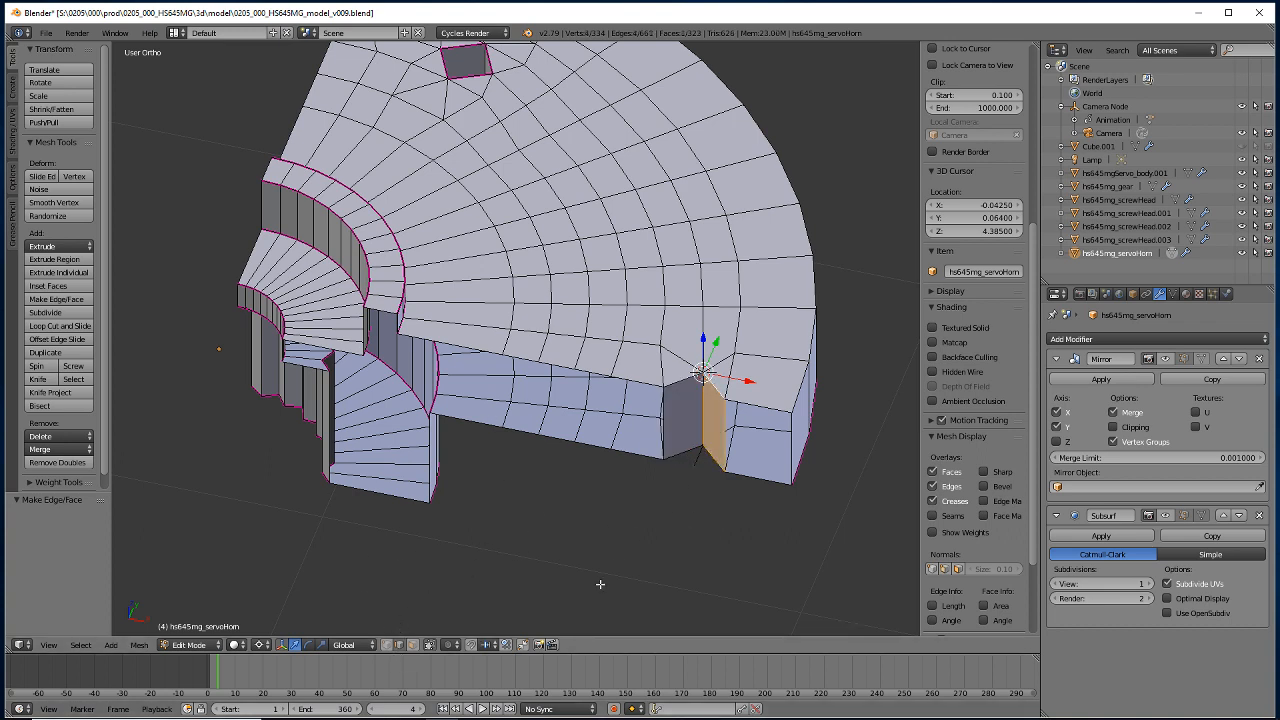
Snap the 3D cursor midway between the notch's two outer vertices on the lower plate.
{"action": "middle_click_drag", "start_coordinate": [600, 584], "coordinate": [357, 440]}
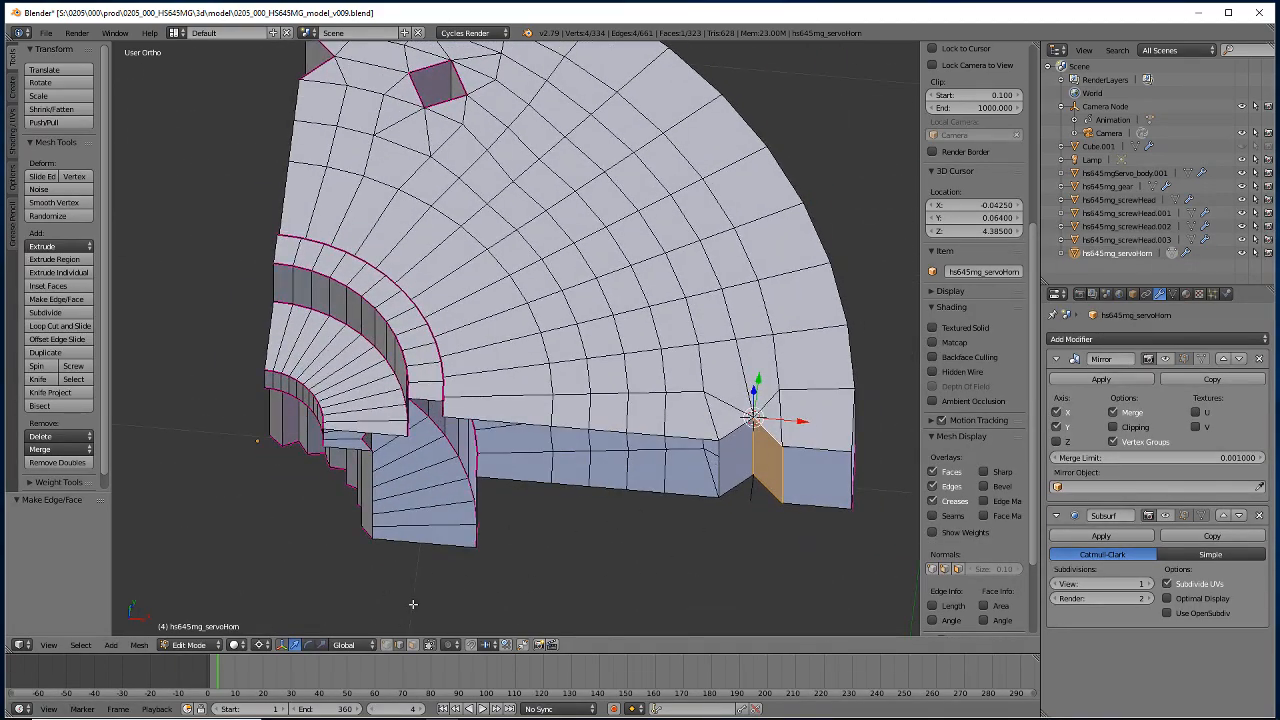
{"action": "left_click", "coordinate": [720, 496]}
{"action": "left_click", "coordinate": [782, 502], "text": "shift"}
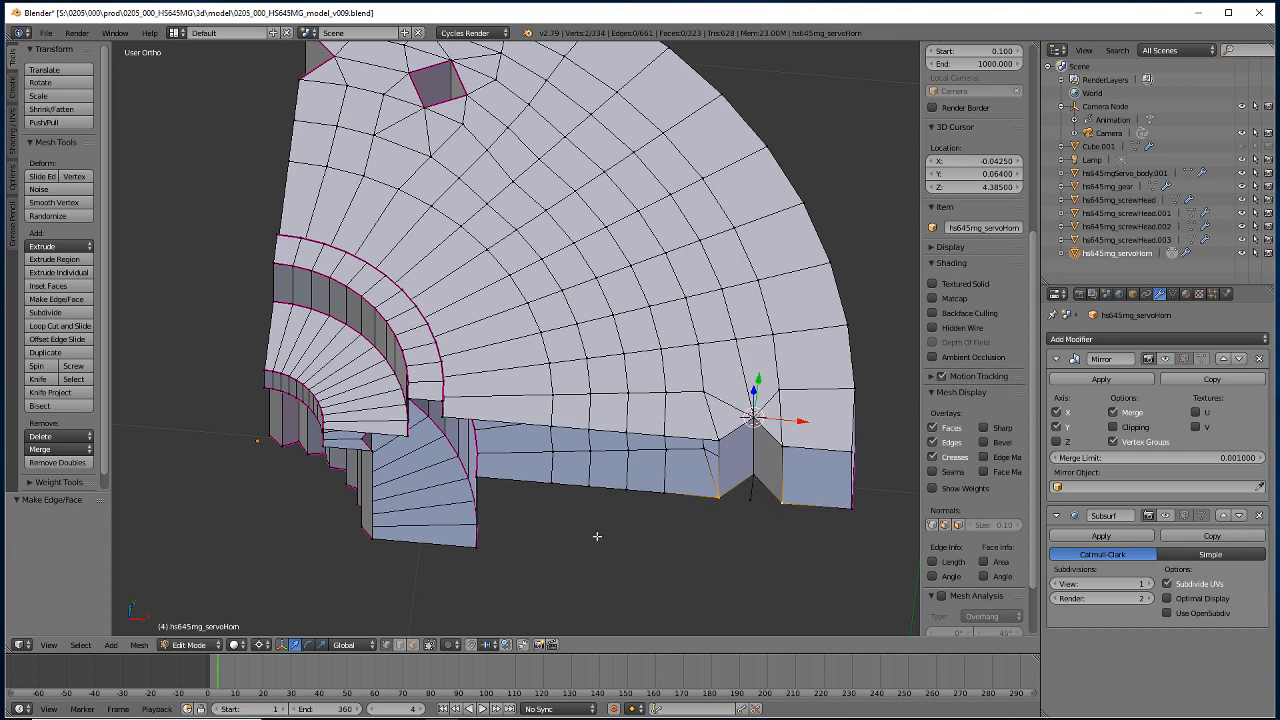
{"action": "key", "text": "shift+s"}
{"action": "left_click", "coordinate": [500, 506]}
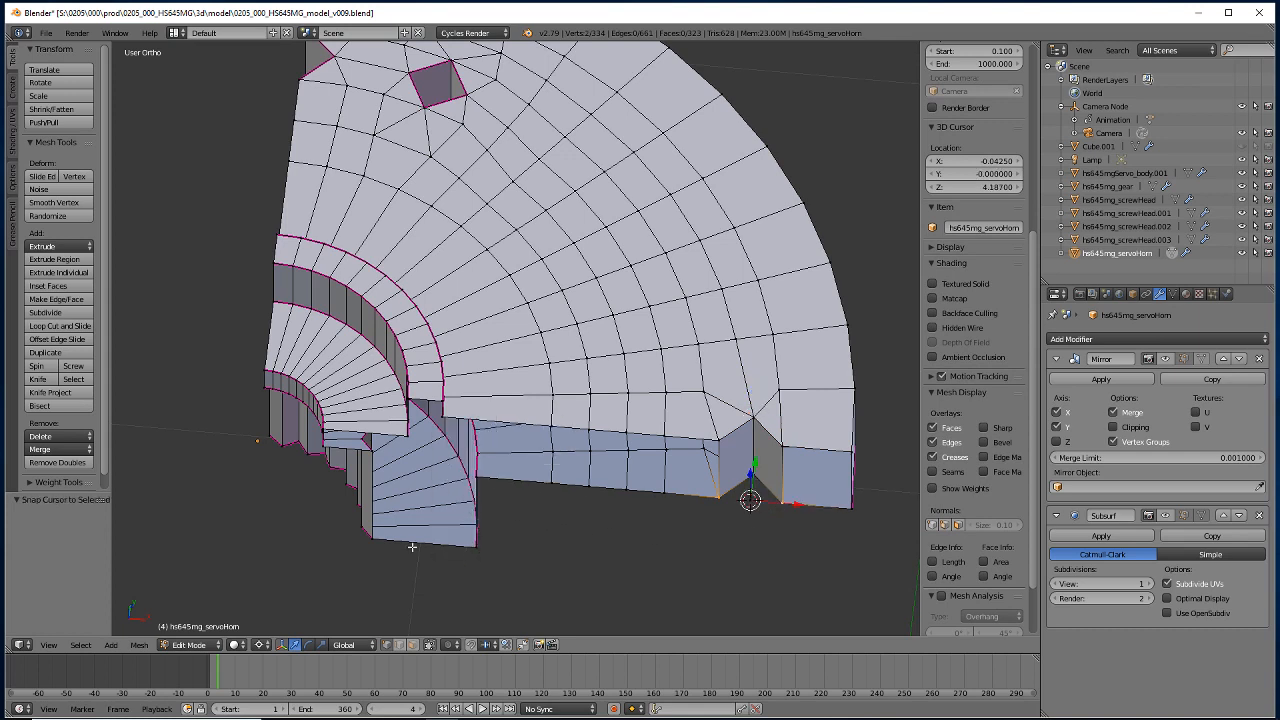
Duplicate the two notch wall faces in place and mirror the copy by scaling -1 along Y about the 3D cursor.
{"action": "left_click", "coordinate": [412, 645], "text": "ctrl"}
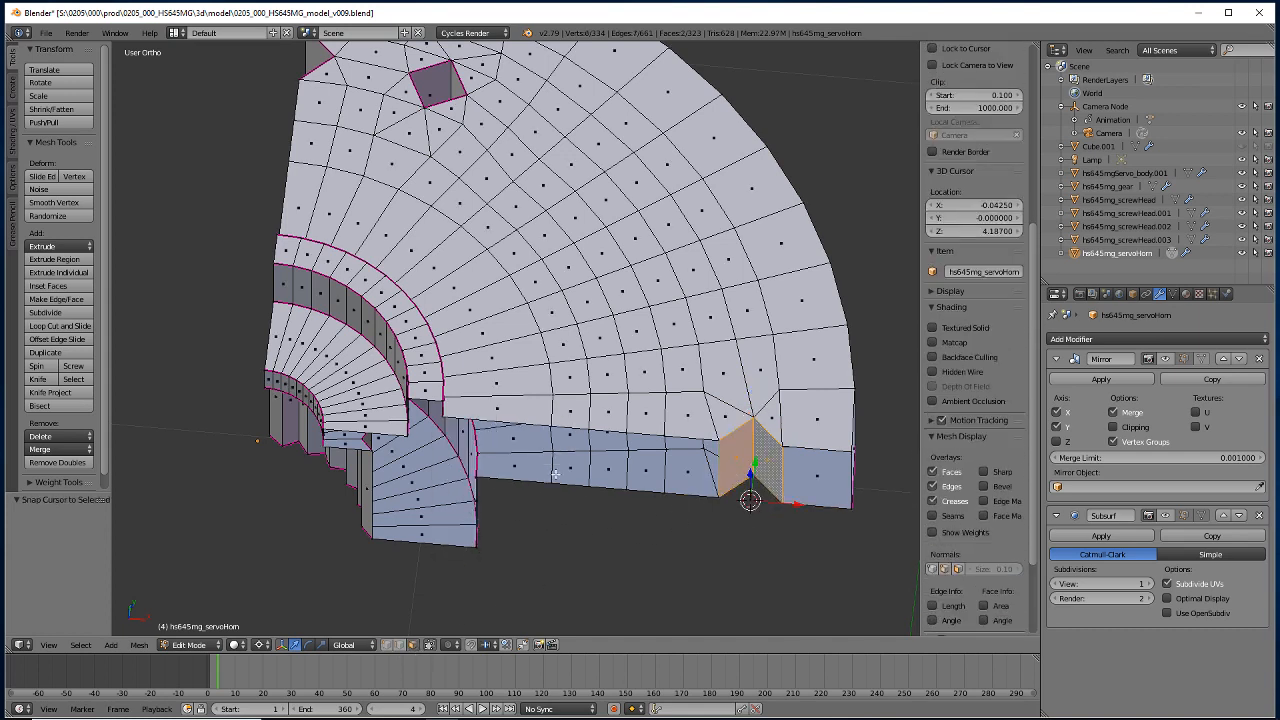
{"action": "key", "text": "shift+d"}
{"action": "right_click", "coordinate": [537, 578]}
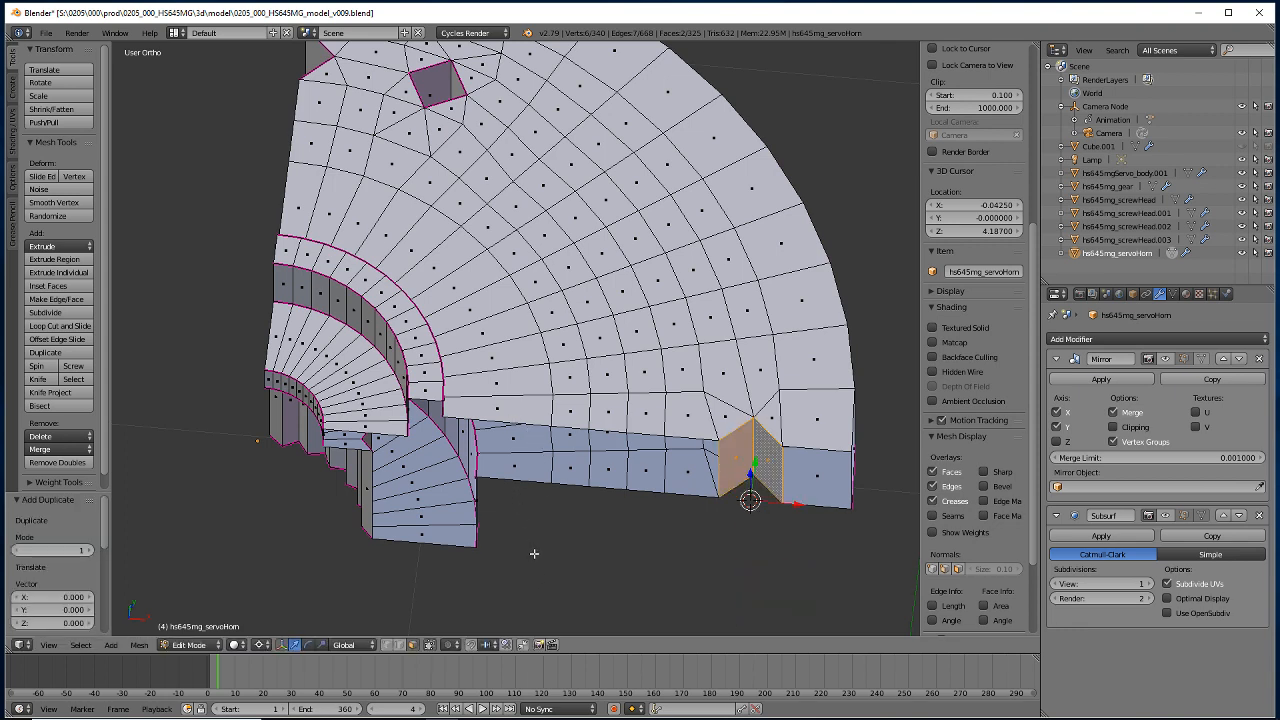
{"action": "type", "text": "sy"}
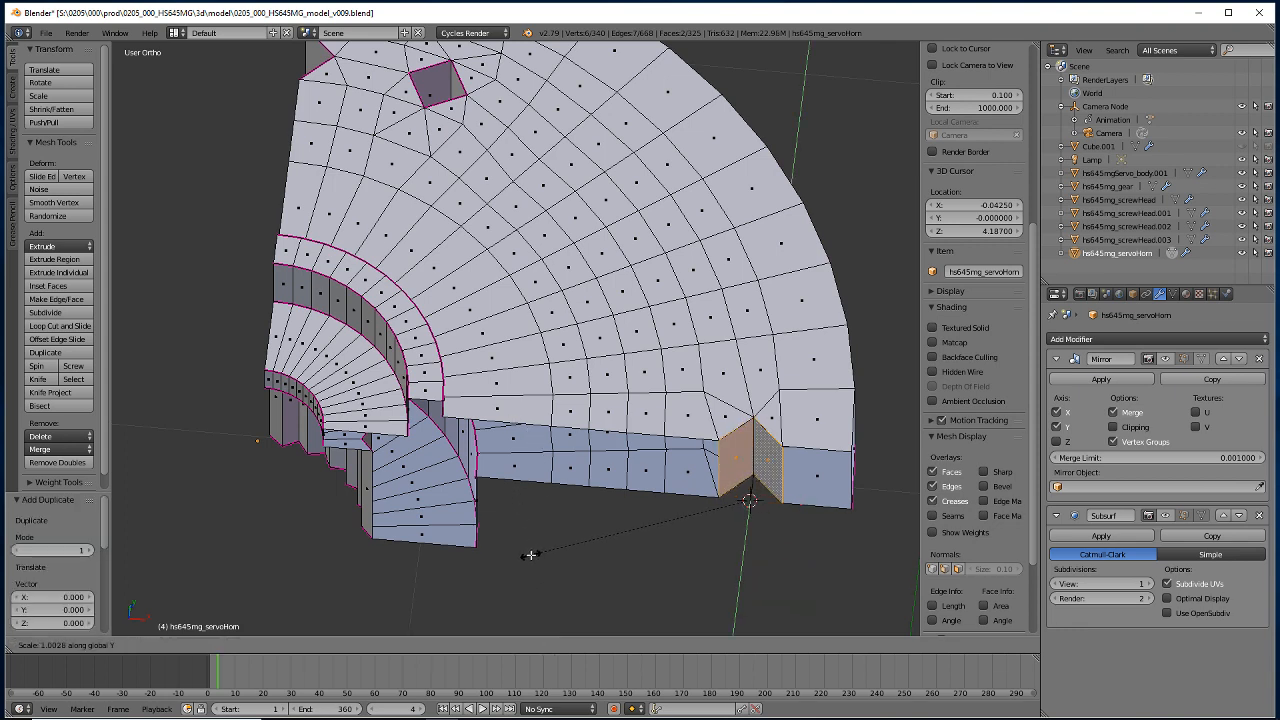
{"action": "type", "text": "-1"}
{"action": "key", "text": "Return"}
{"action": "key", "text": "a"}
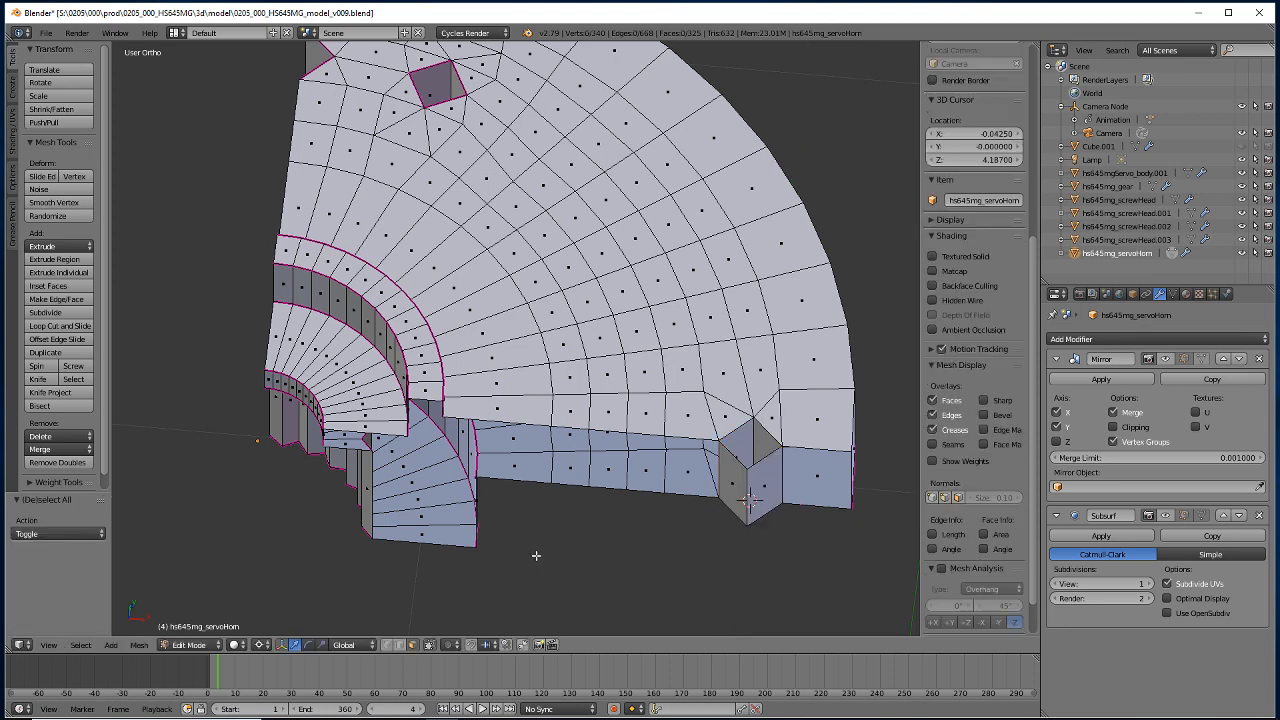
Remove doubles across the whole servo horn mesh.
{"action": "key", "text": "a"}
{"action": "key", "text": "w"}
{"action": "left_click", "coordinate": [534, 556]}
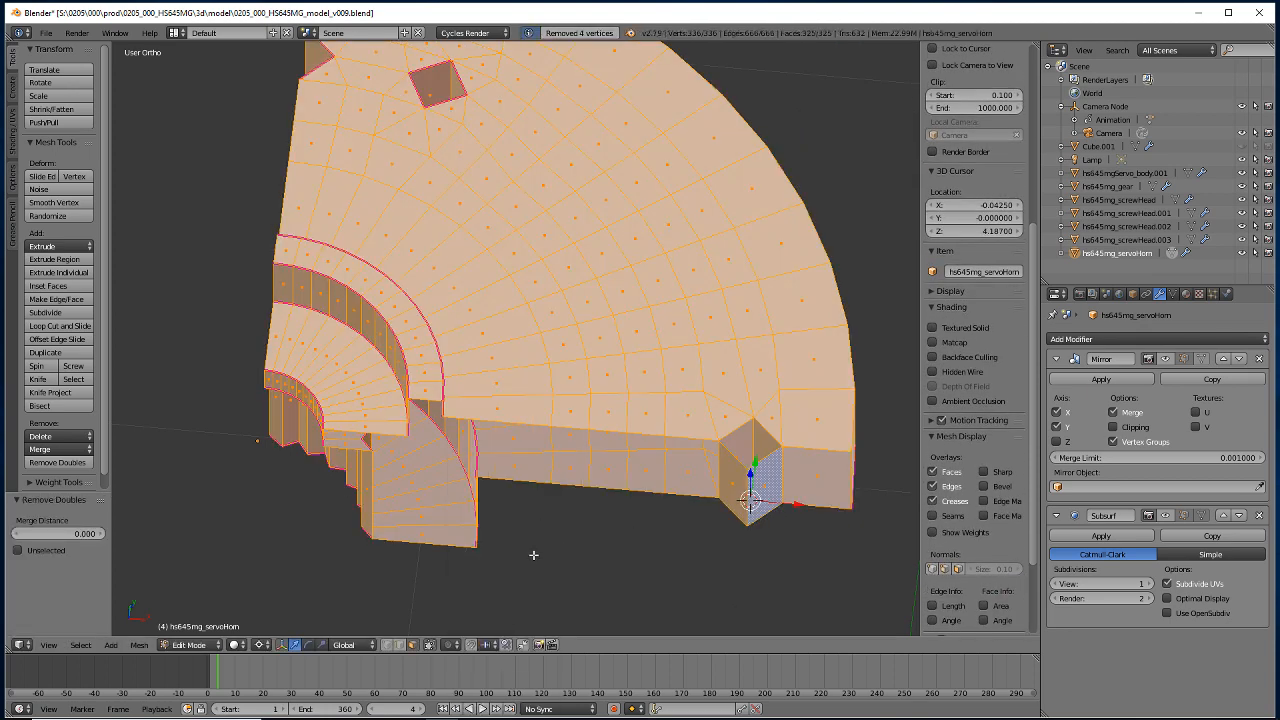
{"action": "key", "text": "a"}
Delete the stray edge left inside the new hole near the outer rim.
{"action": "middle_click_drag", "start_coordinate": [533, 556], "coordinate": [533, 581]}
{"action": "left_click", "coordinate": [398, 645]}
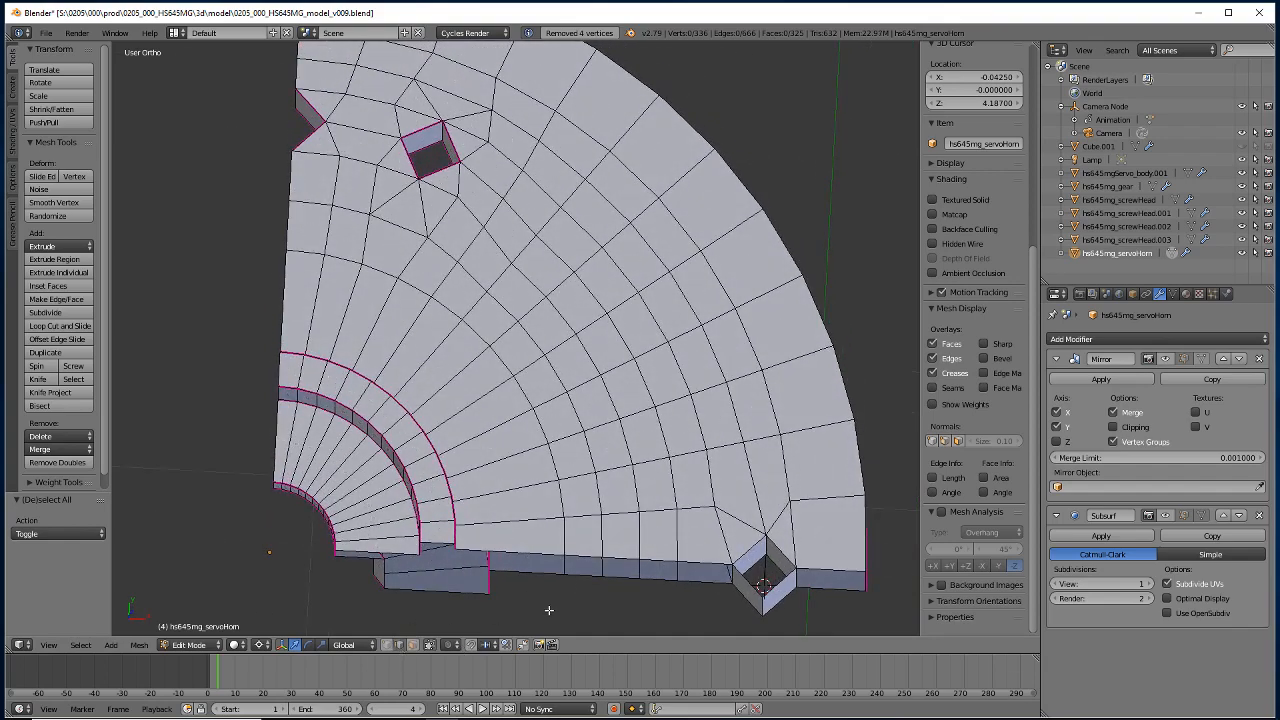
{"action": "right_click", "coordinate": [767, 565]}
{"action": "key", "text": "x"}
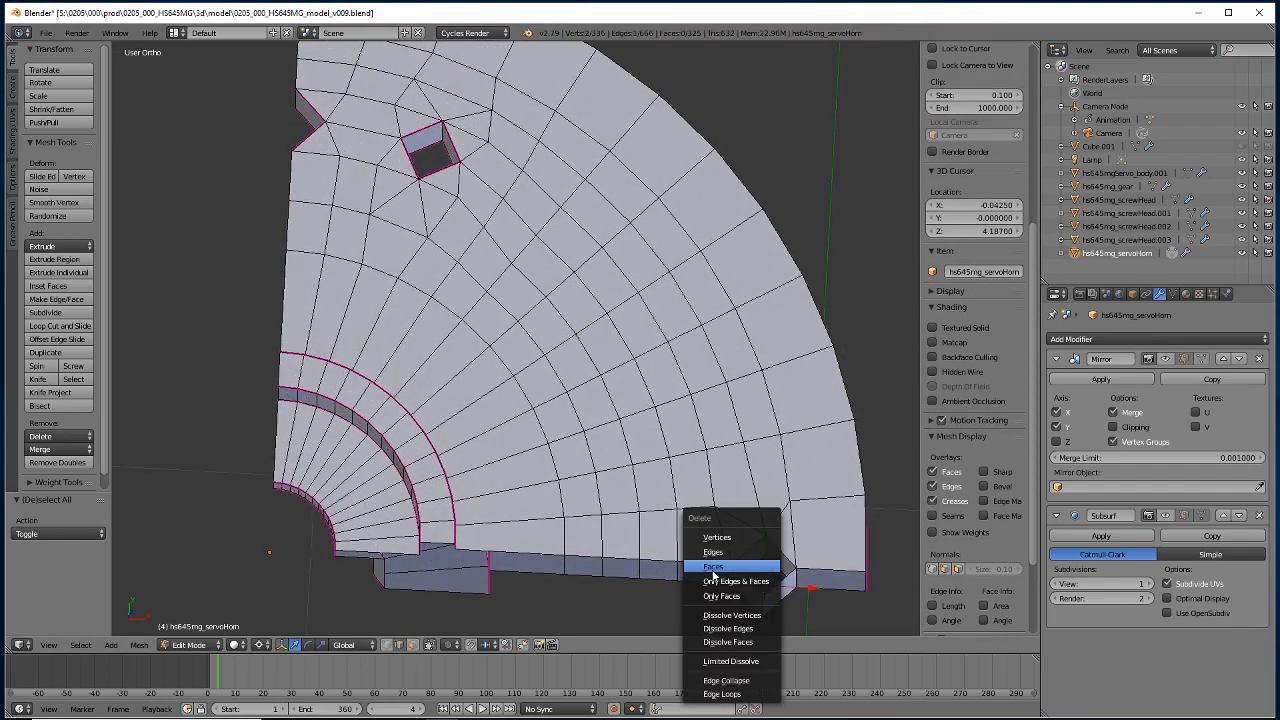
{"action": "left_click", "coordinate": [714, 572]}
{"action": "middle_click_drag", "start_coordinate": [506, 583], "coordinate": [509, 596]}
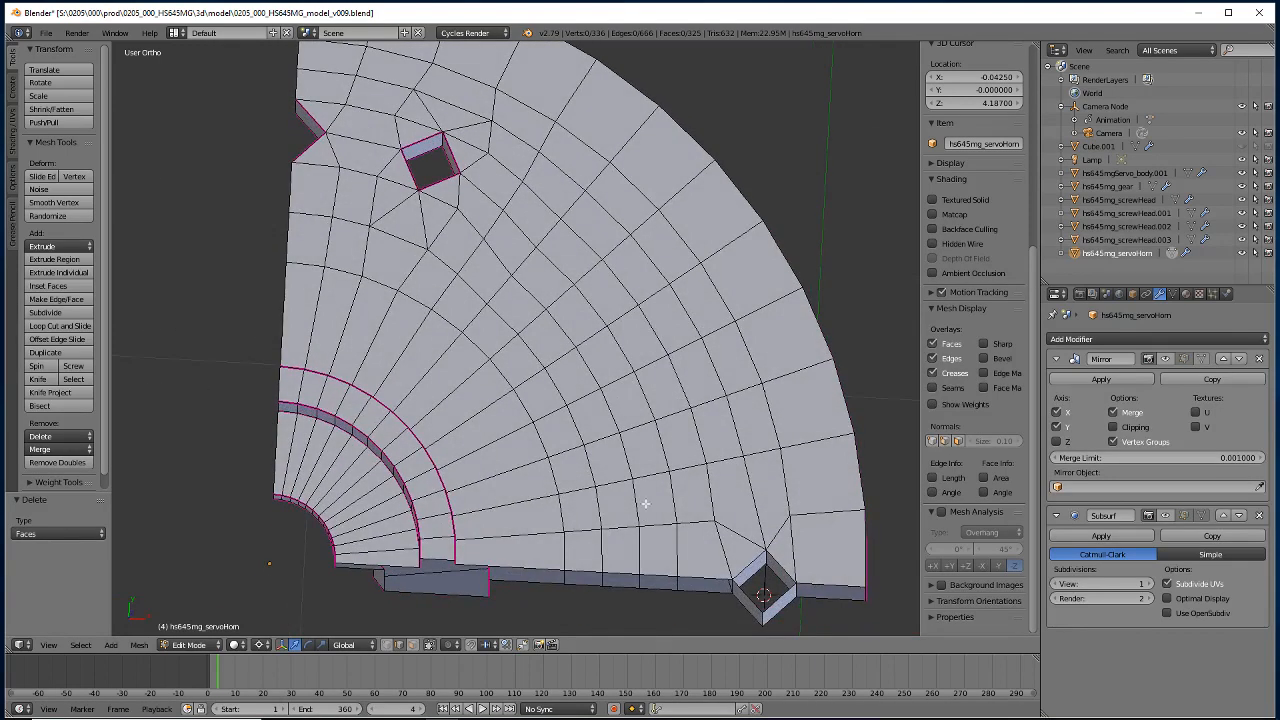
{"action": "right_click", "coordinate": [764, 583]}
{"action": "key", "text": "x"}
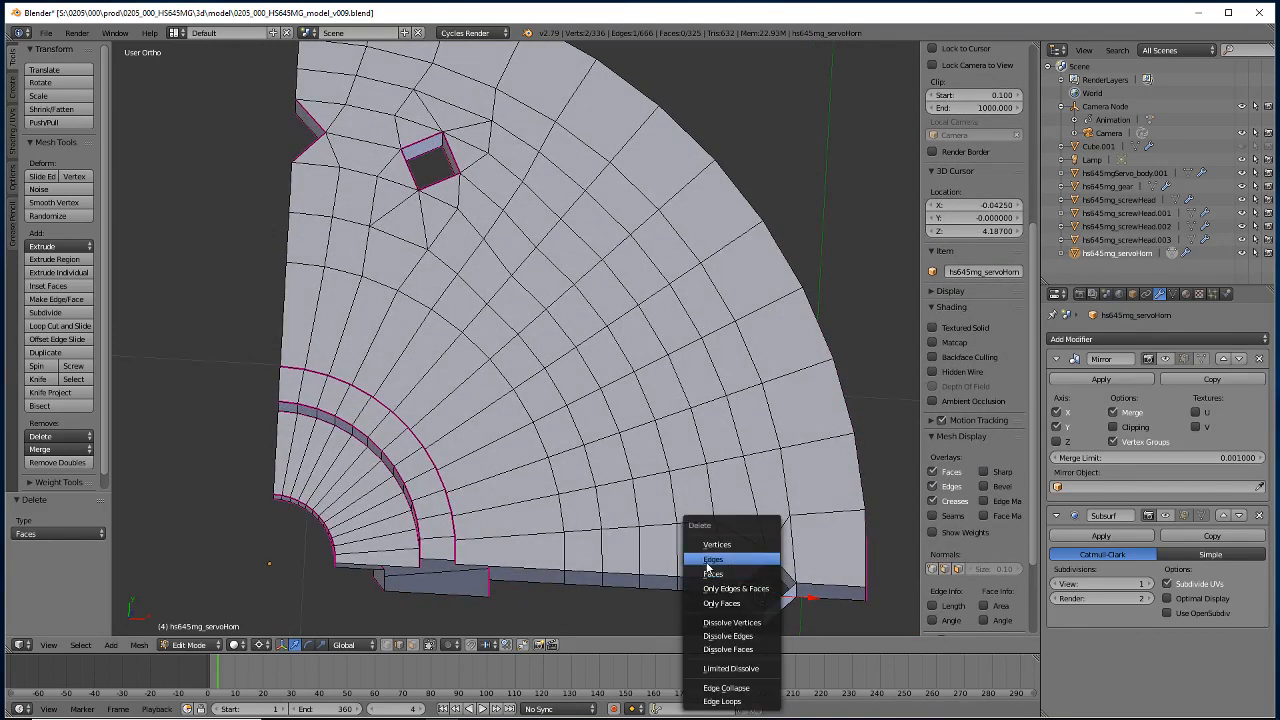
{"action": "left_click", "coordinate": [712, 559]}
{"action": "middle_click_drag", "start_coordinate": [467, 615], "coordinate": [439, 493], "text": "shift"}
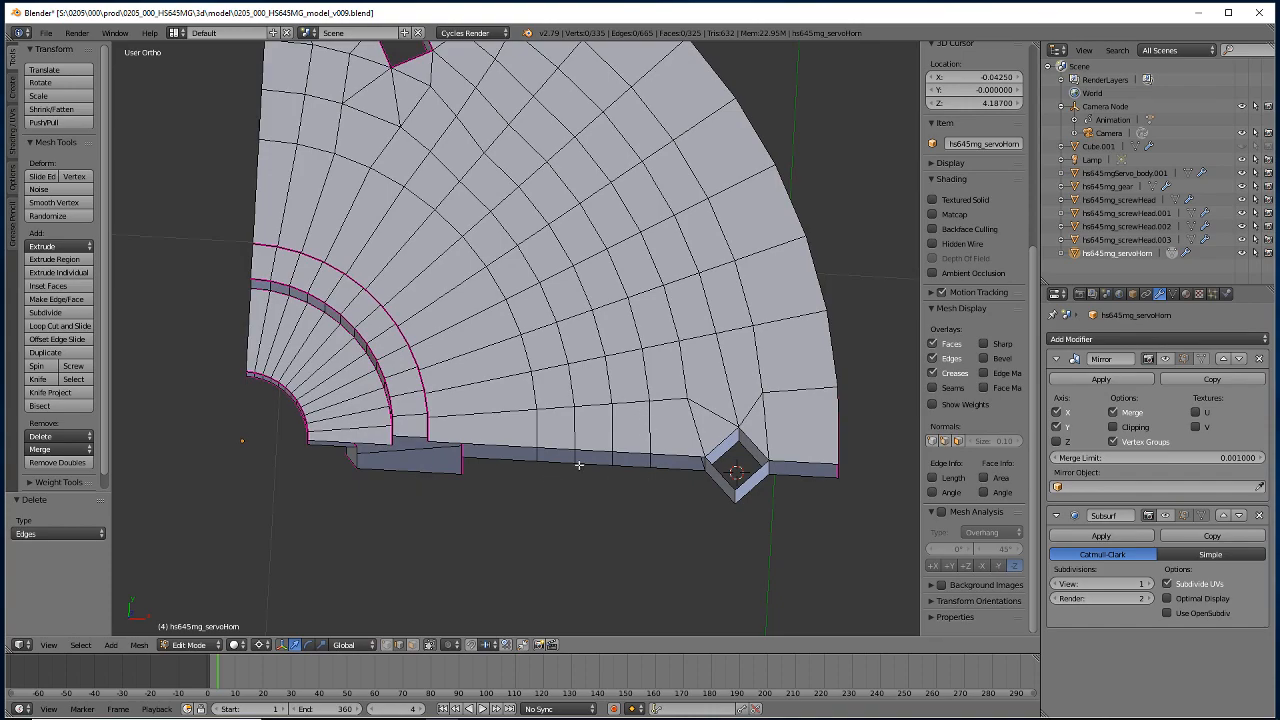
{"action": "middle_click_drag", "start_coordinate": [524, 498], "coordinate": [645, 527]}
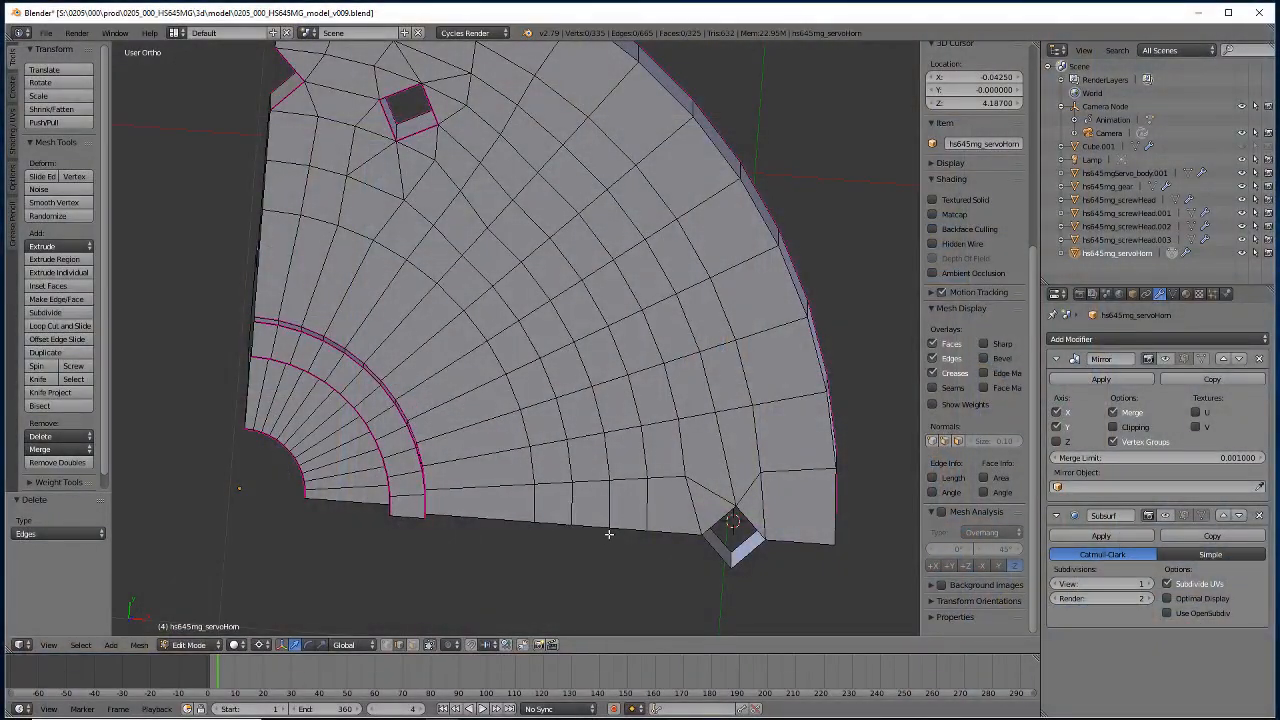
{"action": "left_click", "coordinate": [610, 528]}
{"action": "left_click", "coordinate": [386, 646]}
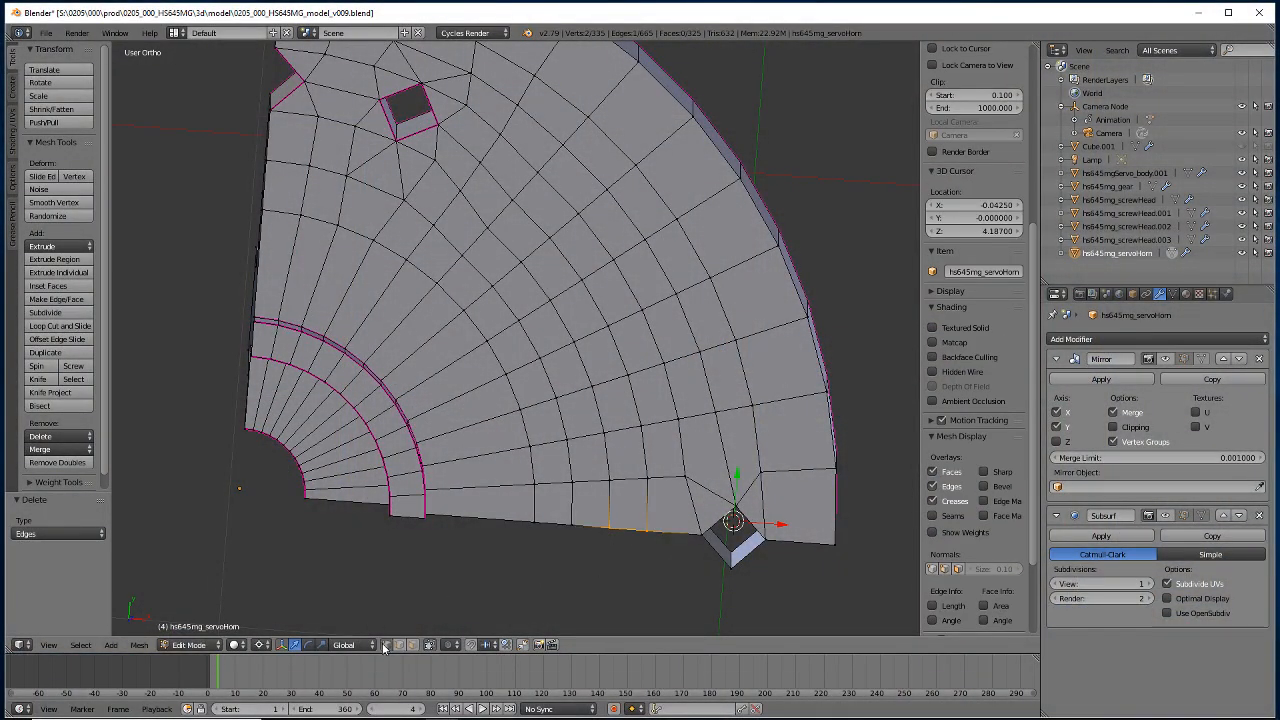
{"action": "right_click", "coordinate": [572, 521]}
{"action": "key", "text": "g"}
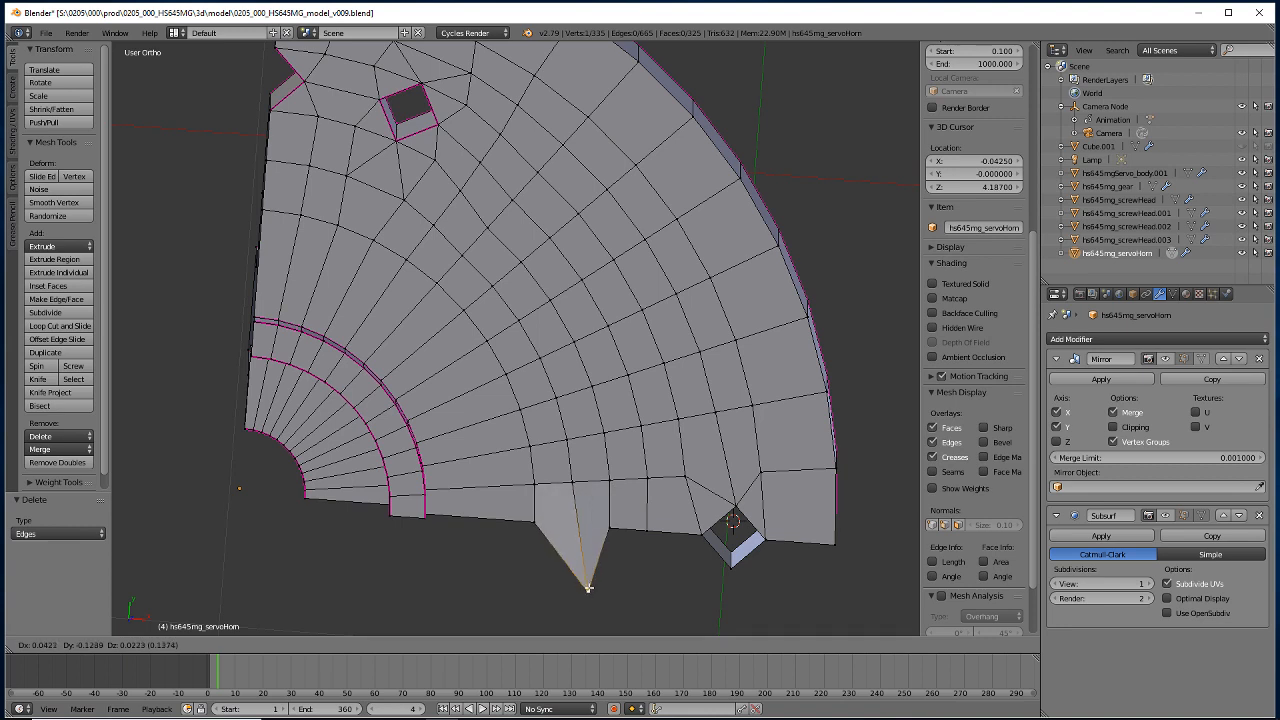
{"action": "right_click", "coordinate": [578, 586]}
Snap the 3D cursor to the outer rim's corner vertex on the straight edge beyond the new hole.
{"action": "right_click", "coordinate": [846, 550]}
{"action": "key", "text": "shift+s"}
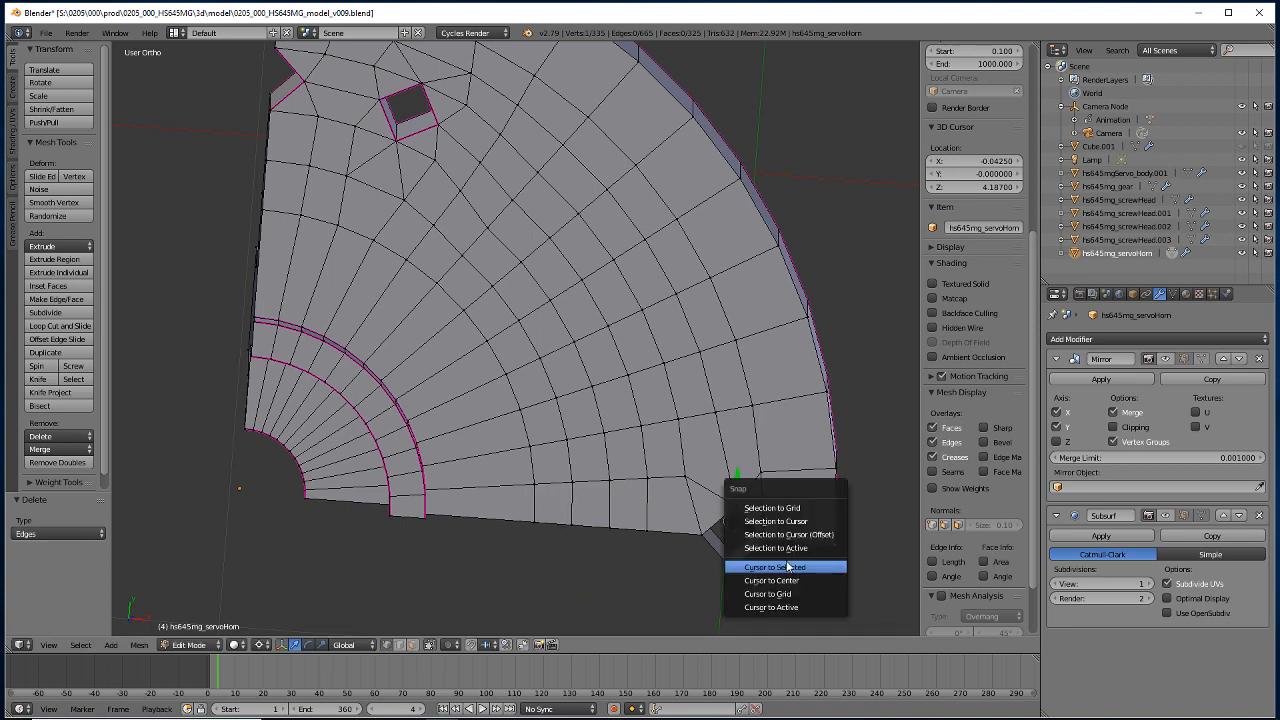
{"action": "left_click", "coordinate": [768, 569]}
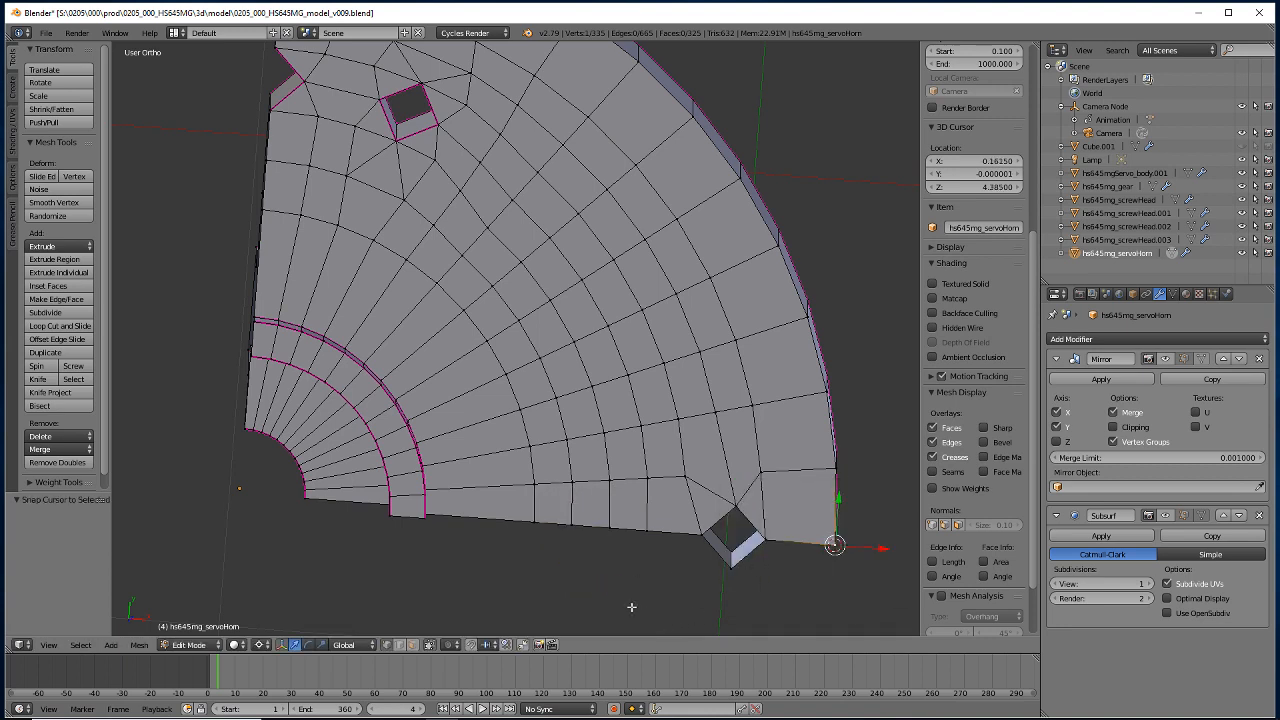
Align the straight edge's second vertex pair inward from the new hole with the 3D cursor by scaling to 0 along X.
{"action": "right_click", "coordinate": [605, 529]}
{"action": "middle_click_drag", "start_coordinate": [560, 594], "coordinate": [565, 546]}
{"action": "right_click", "coordinate": [619, 446], "text": "shift"}
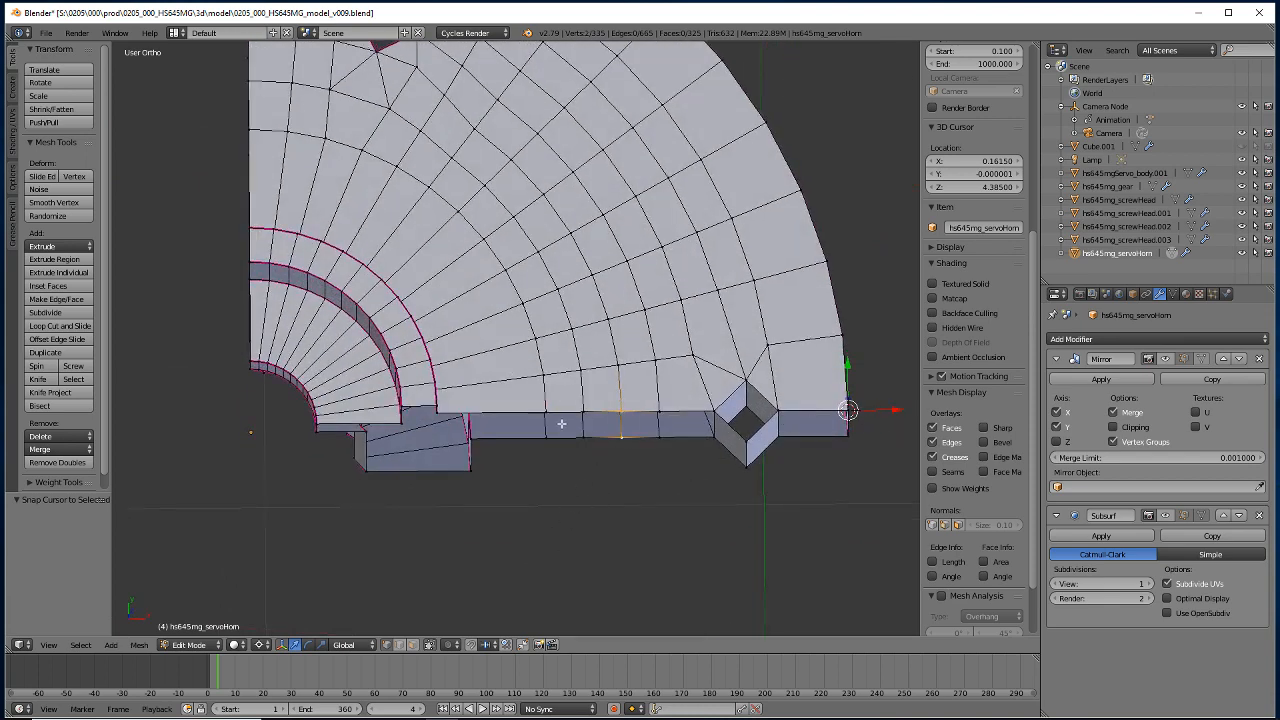
{"action": "key", "text": "s"}
{"action": "key", "text": "x"}
{"action": "key", "text": "0"}
{"action": "key", "text": "Return"}
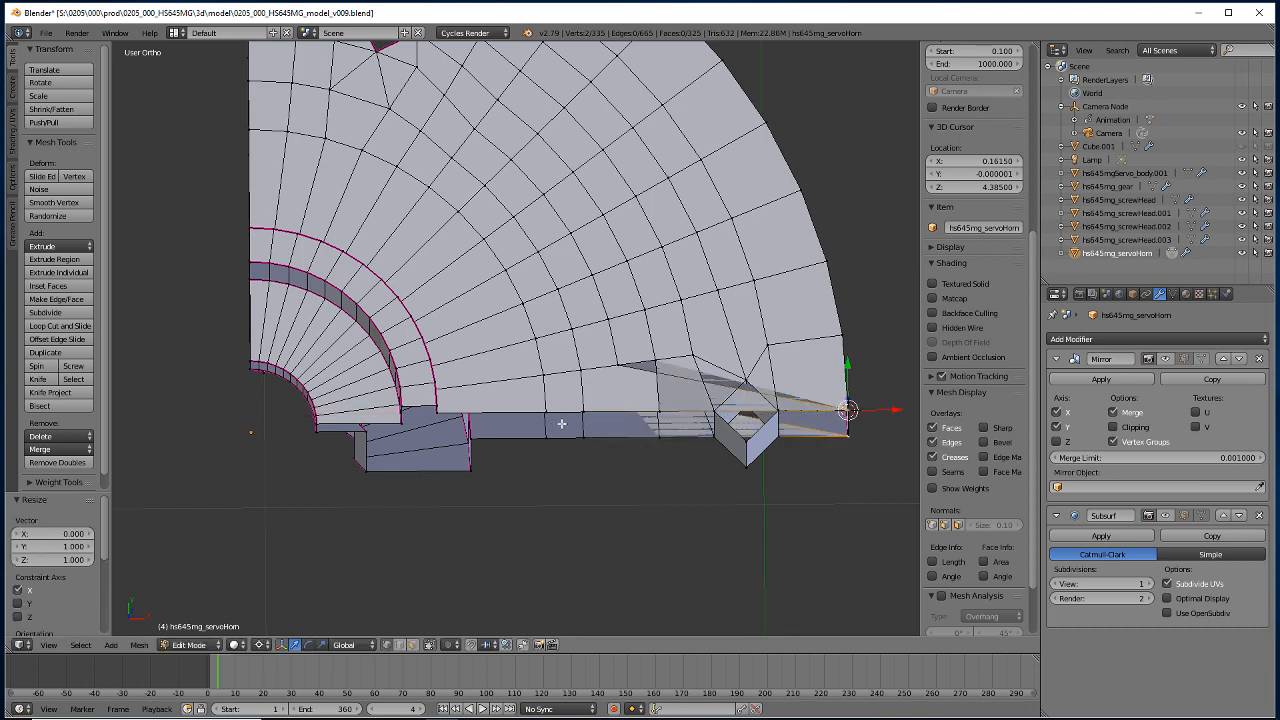
Try moving the aligned vertex pair by -0.173 along X, and undo that move.
{"action": "key", "text": "g"}
{"action": "key", "text": "x"}
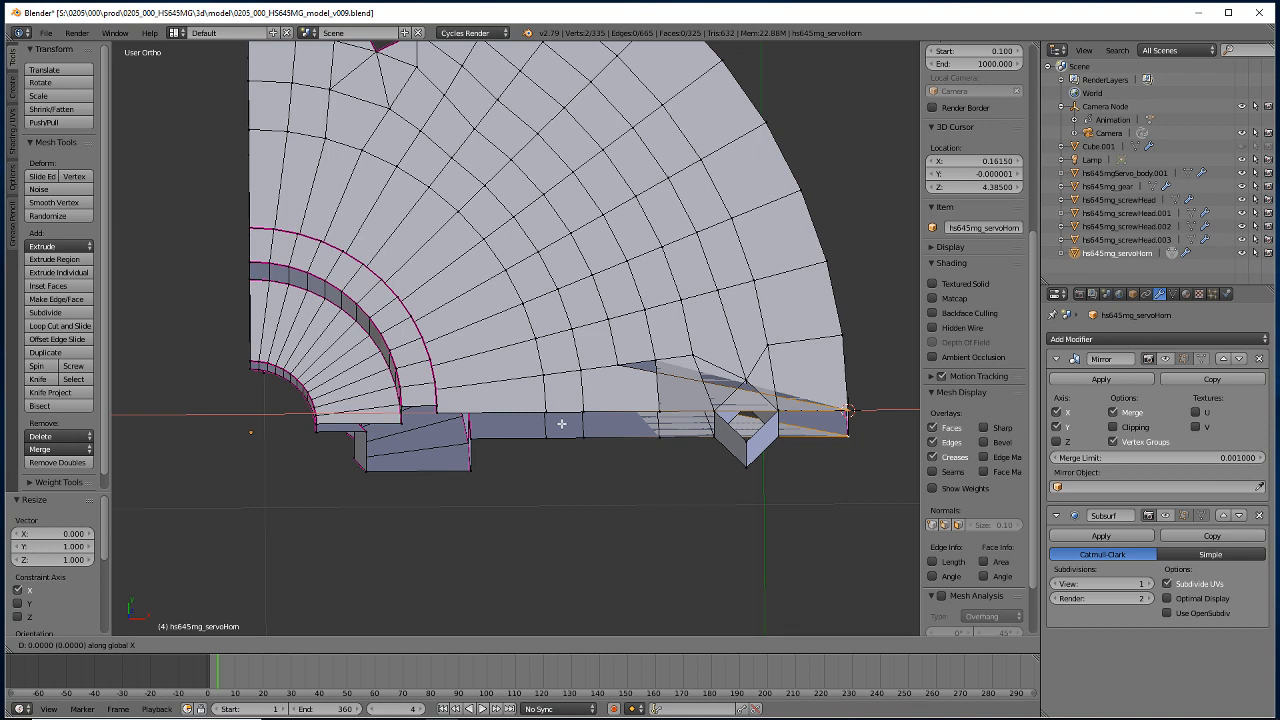
{"action": "key", "text": "minus"}
{"action": "type", "text": "0.173"}
{"action": "key", "text": "Return"}
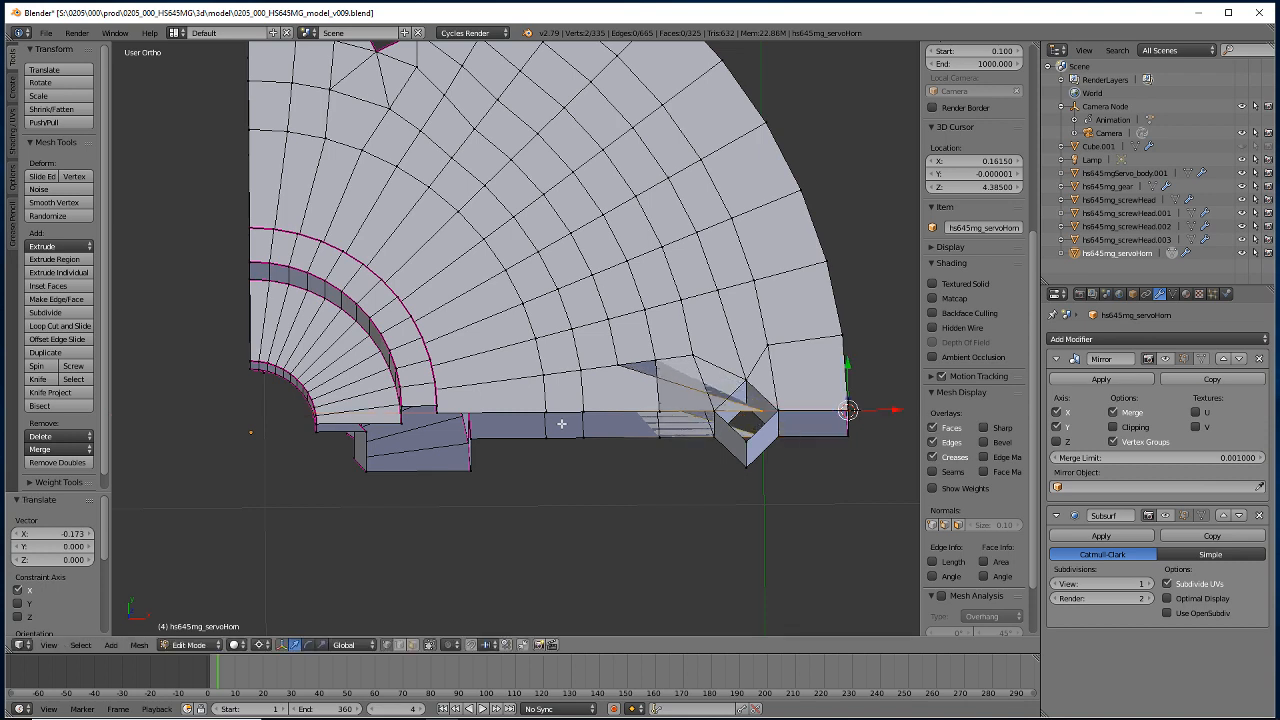
{"action": "key", "text": "ctrl+z"}
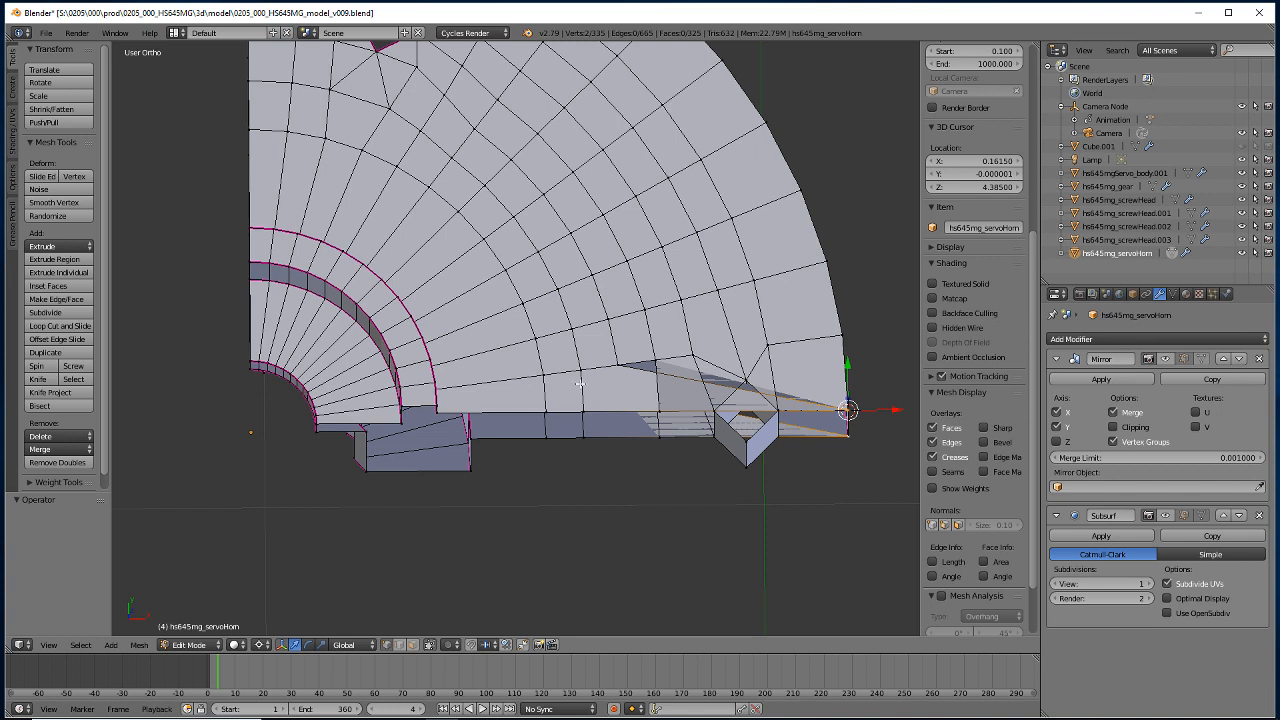
Move the aligned vertex pair by -0.43 along X and snap the 3D cursor to it.
{"action": "key", "text": "g"}
{"action": "type", "text": "x"}
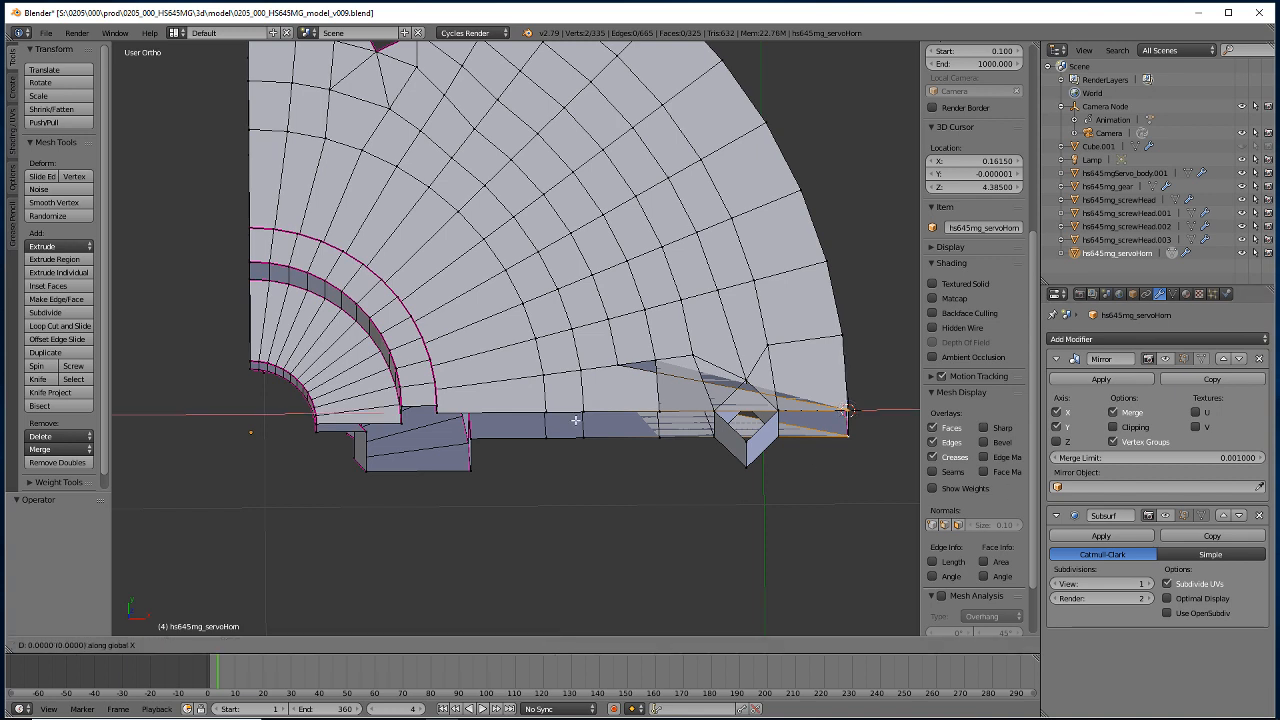
{"action": "type", "text": "-0.43"}
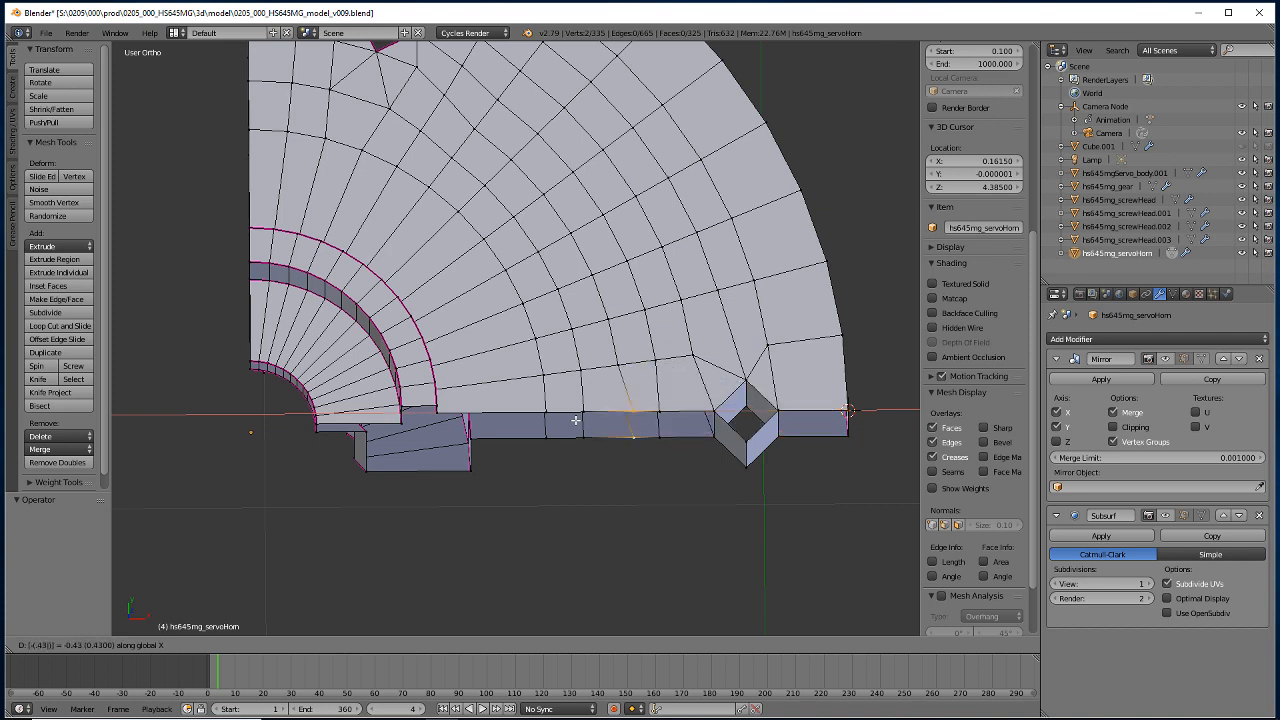
{"action": "key", "text": "Return"}
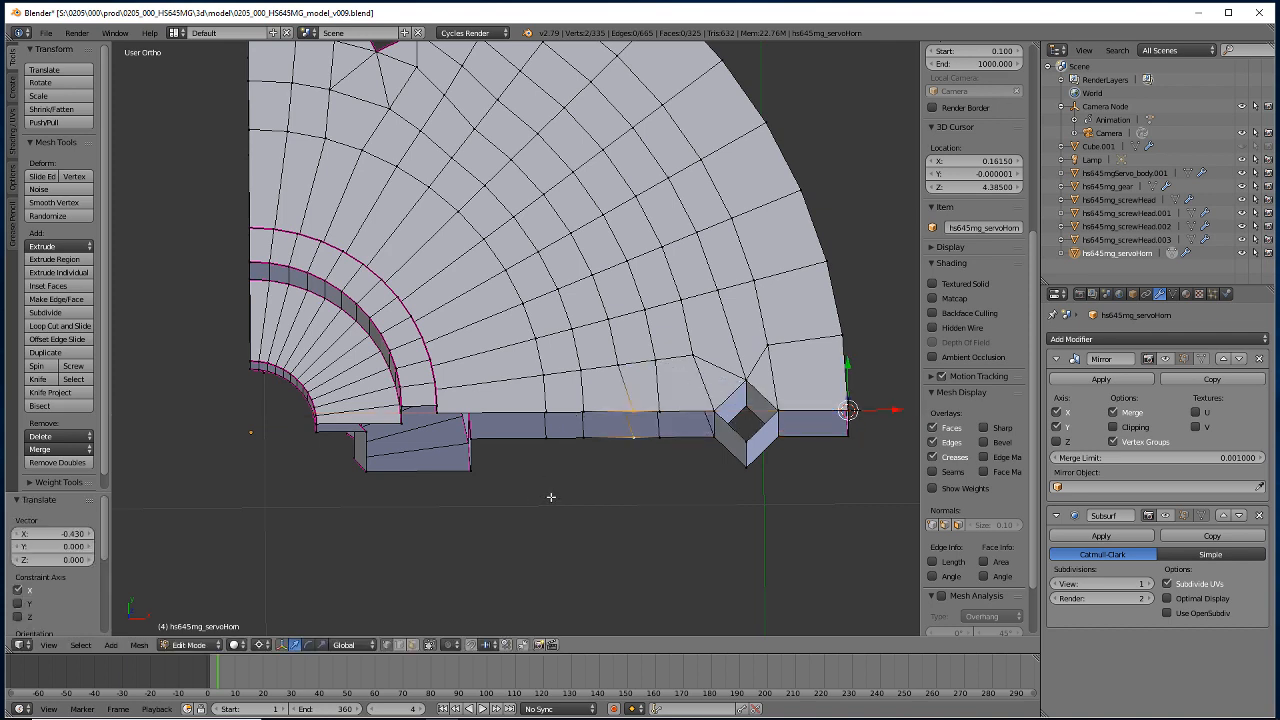
{"action": "key", "text": "shift+s"}
{"action": "left_click", "coordinate": [604, 432]}
Scale the next inward vertex pair on the straight edge to 0 along X at the 3D cursor, and move it -0.064 along X.
{"action": "right_click", "coordinate": [583, 420]}
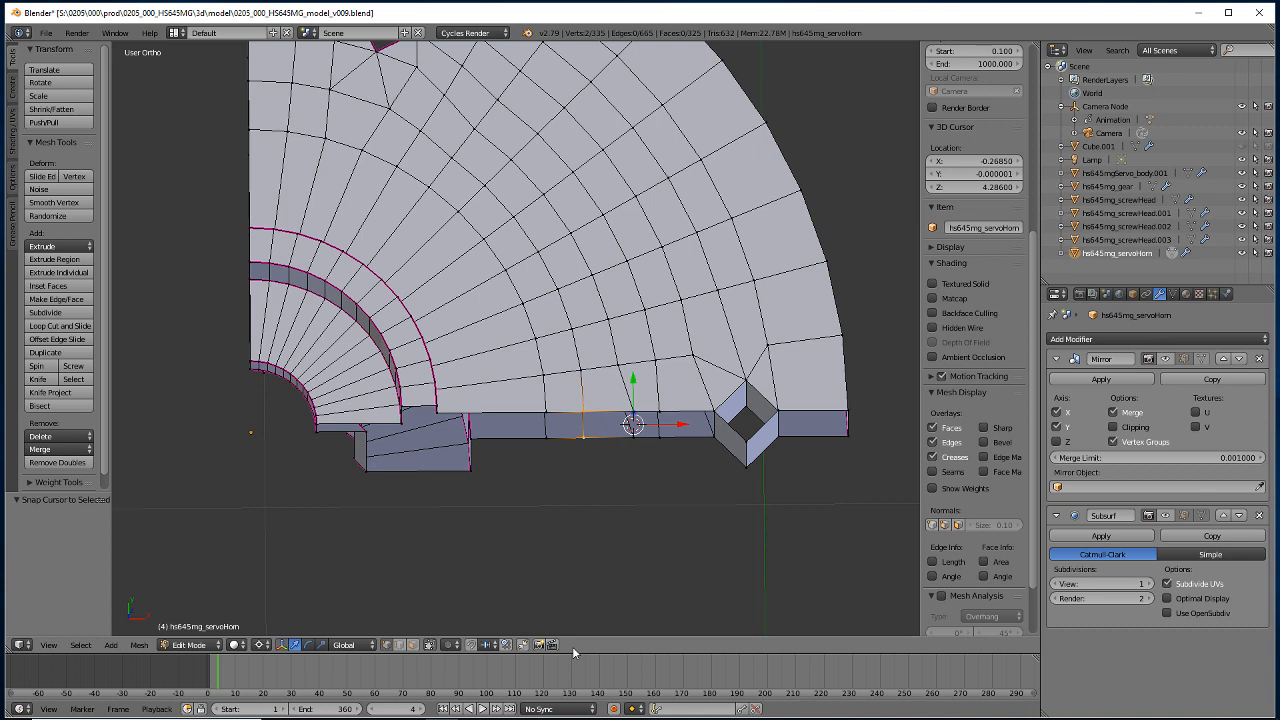
{"action": "key", "text": "s"}
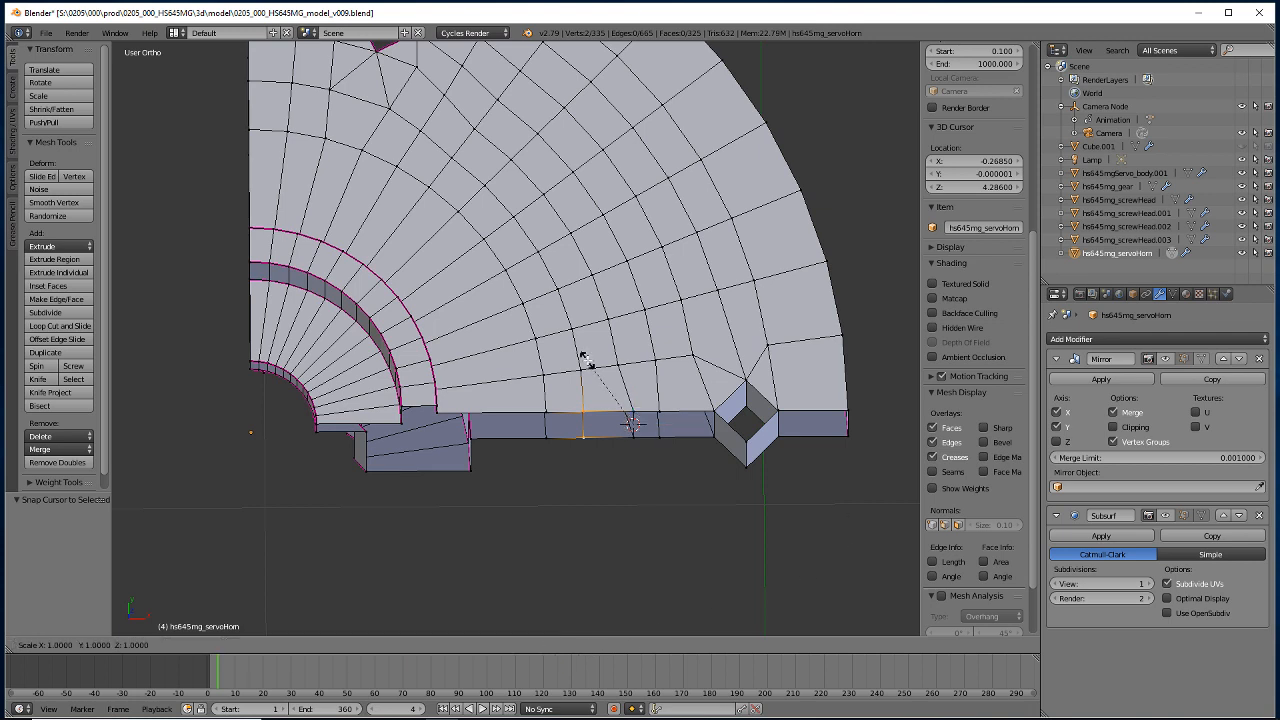
{"action": "key", "text": "x"}
{"action": "key", "text": "0"}
{"action": "key", "text": "Return"}
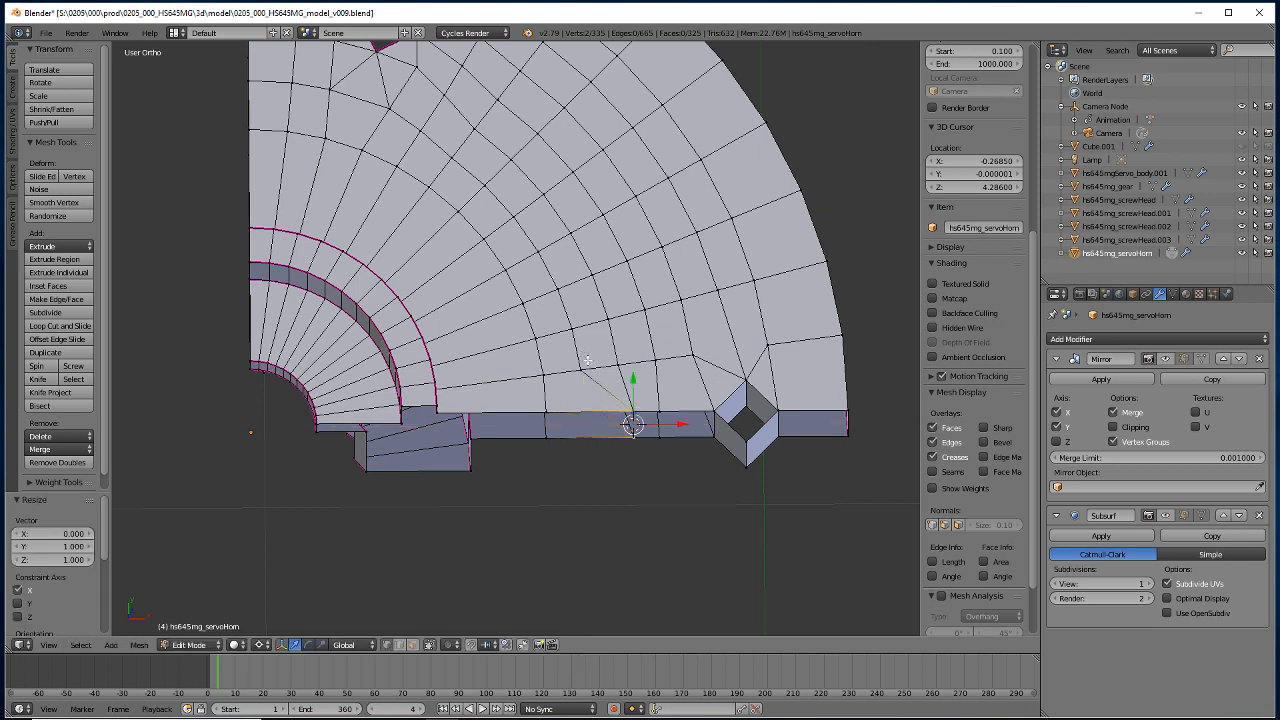
{"action": "type", "text": "gx"}
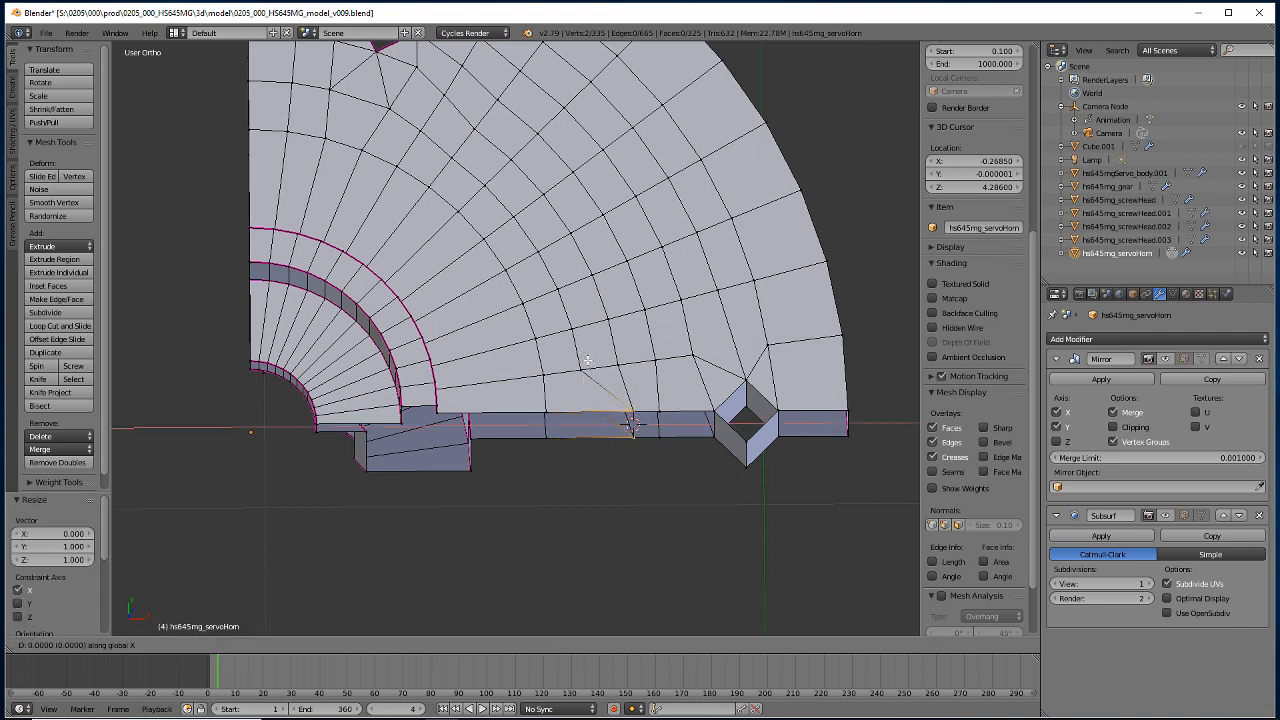
{"action": "type", "text": "-.064"}
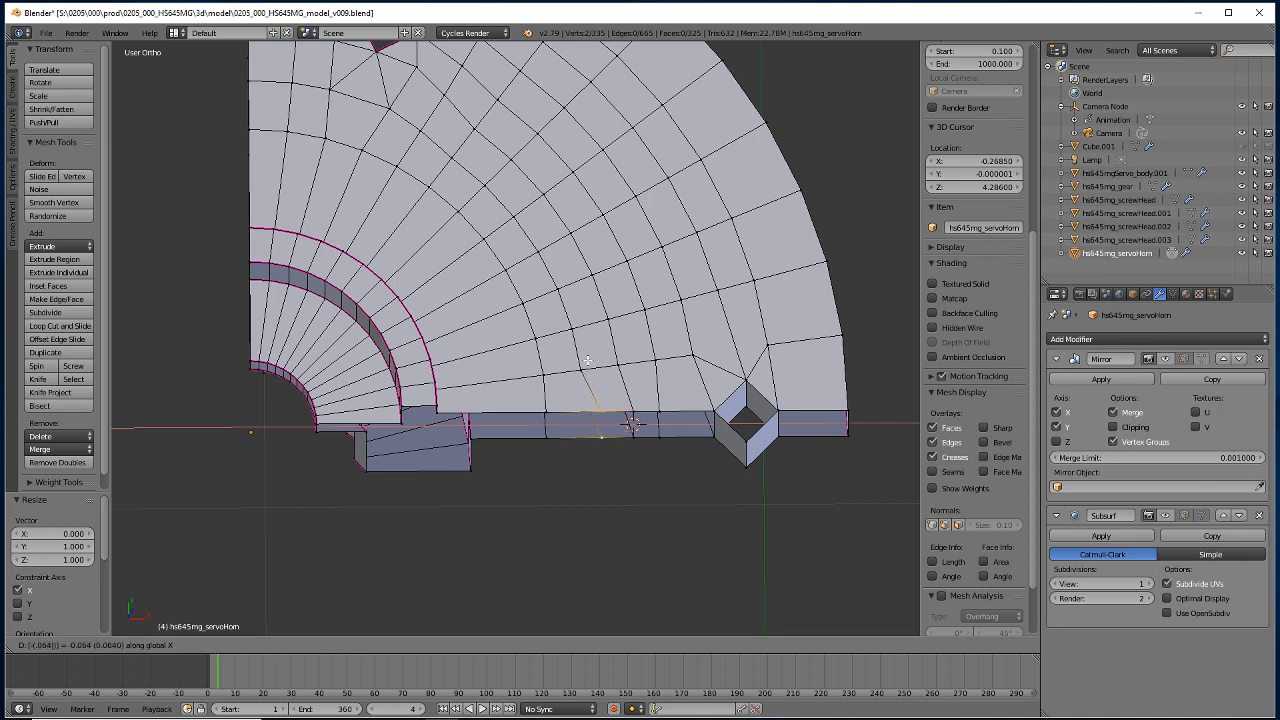
{"action": "key", "text": "Return"}
Scale the following inward vertex pair to 0 along X at the 3D cursor, and move it -0.128 along X.
{"action": "right_click", "coordinate": [543, 434]}
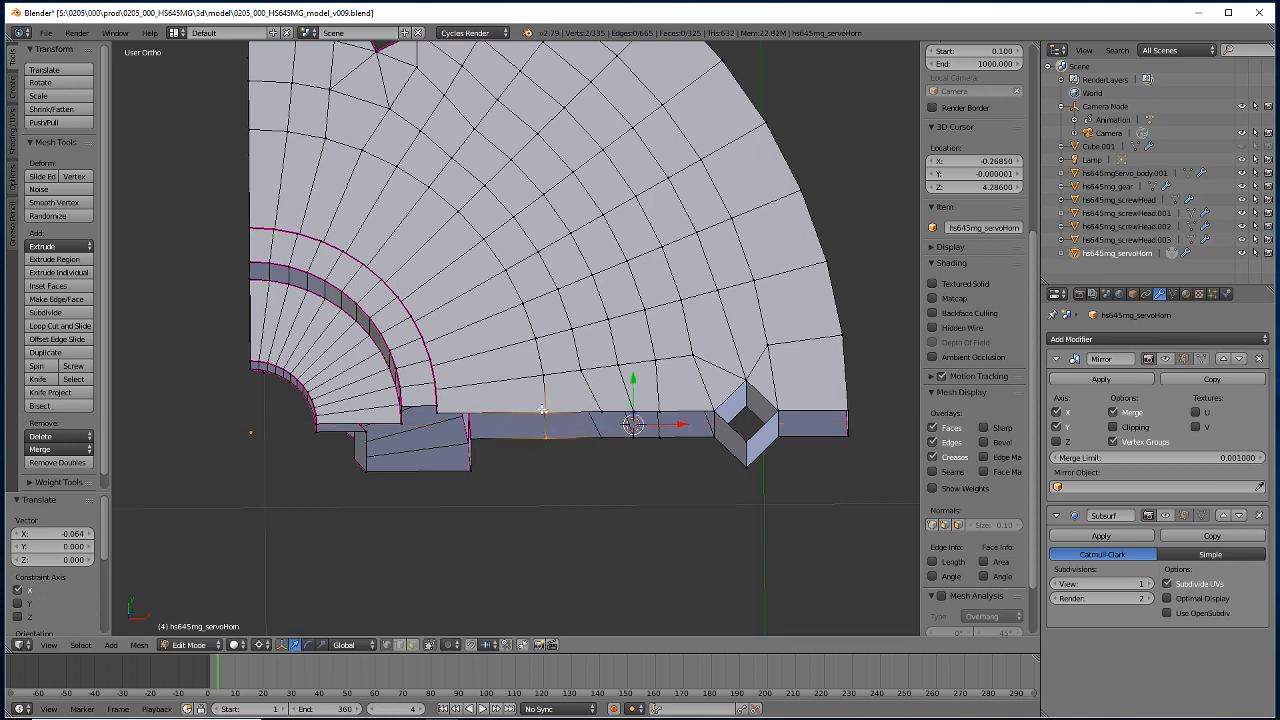
{"action": "key", "text": "s"}
{"action": "key", "text": "x"}
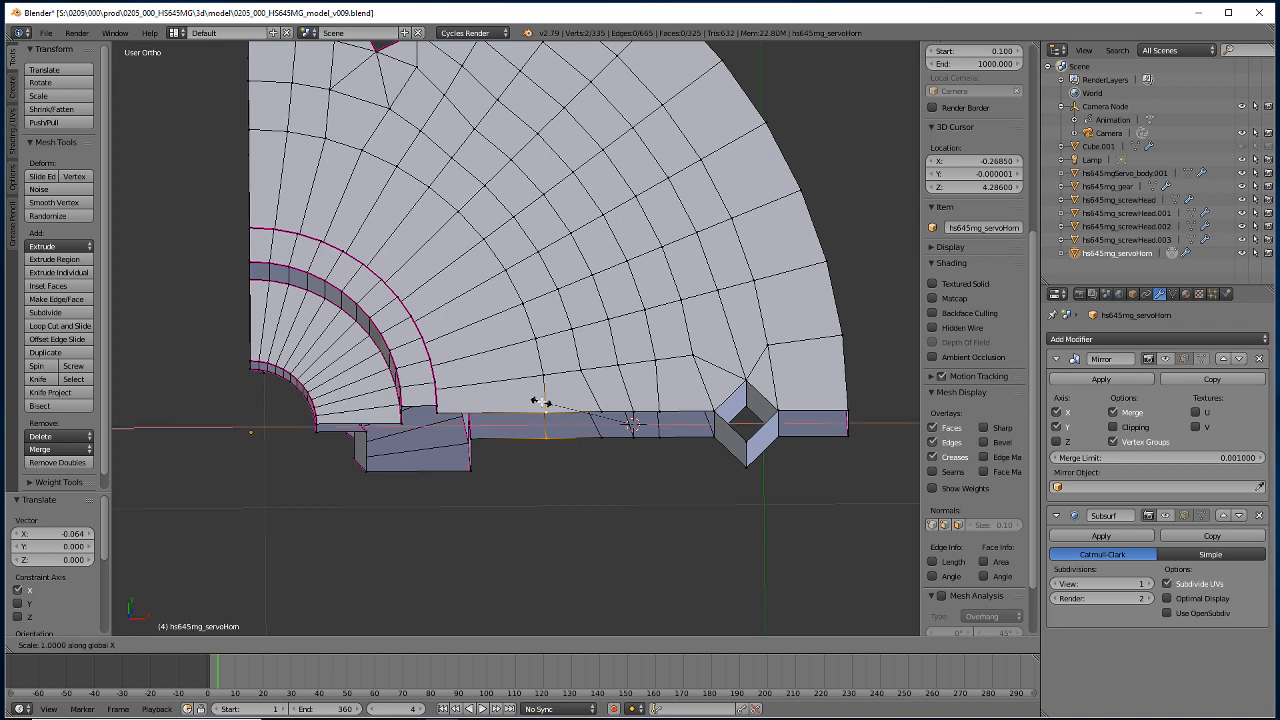
{"action": "key", "text": "0"}
{"action": "key", "text": "Return"}
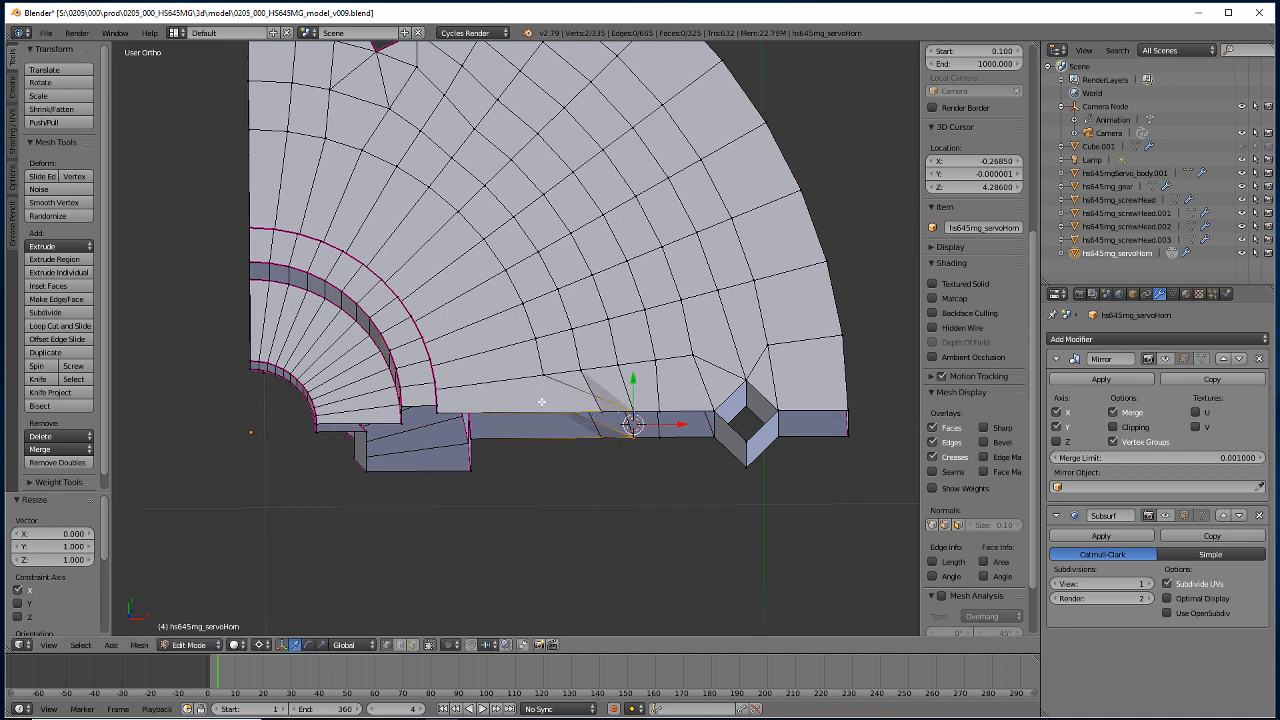
{"action": "type", "text": "gx"}
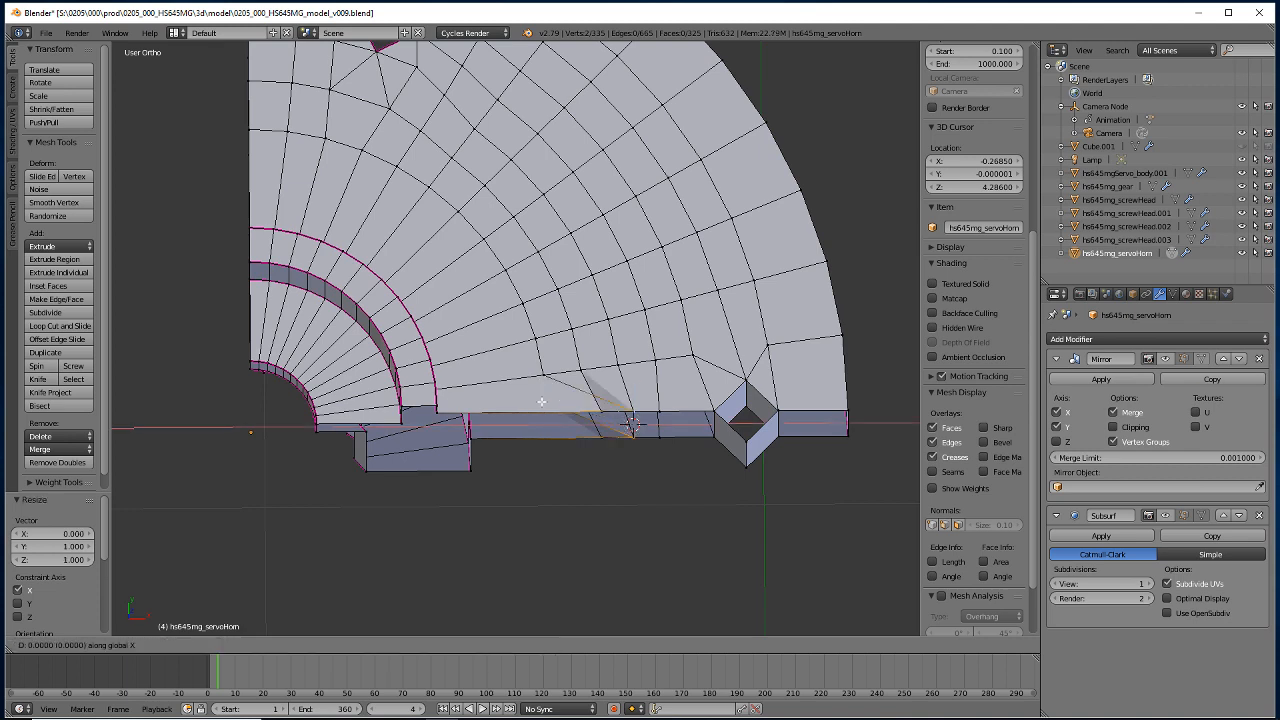
{"action": "type", "text": "-0.128"}
{"action": "key", "text": "Return"}
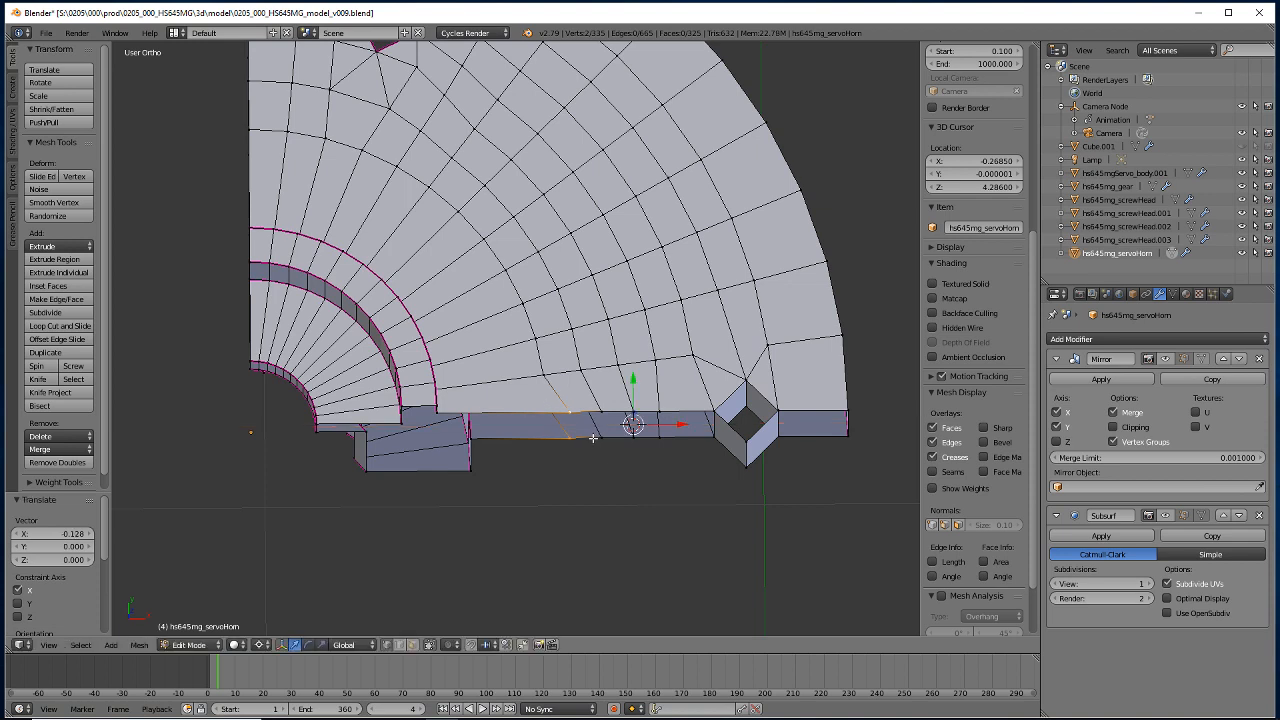
Extrude the straight-edge vertex pair just inward of the 3D cursor by 0.064 along Y.
{"action": "key", "text": "e"}
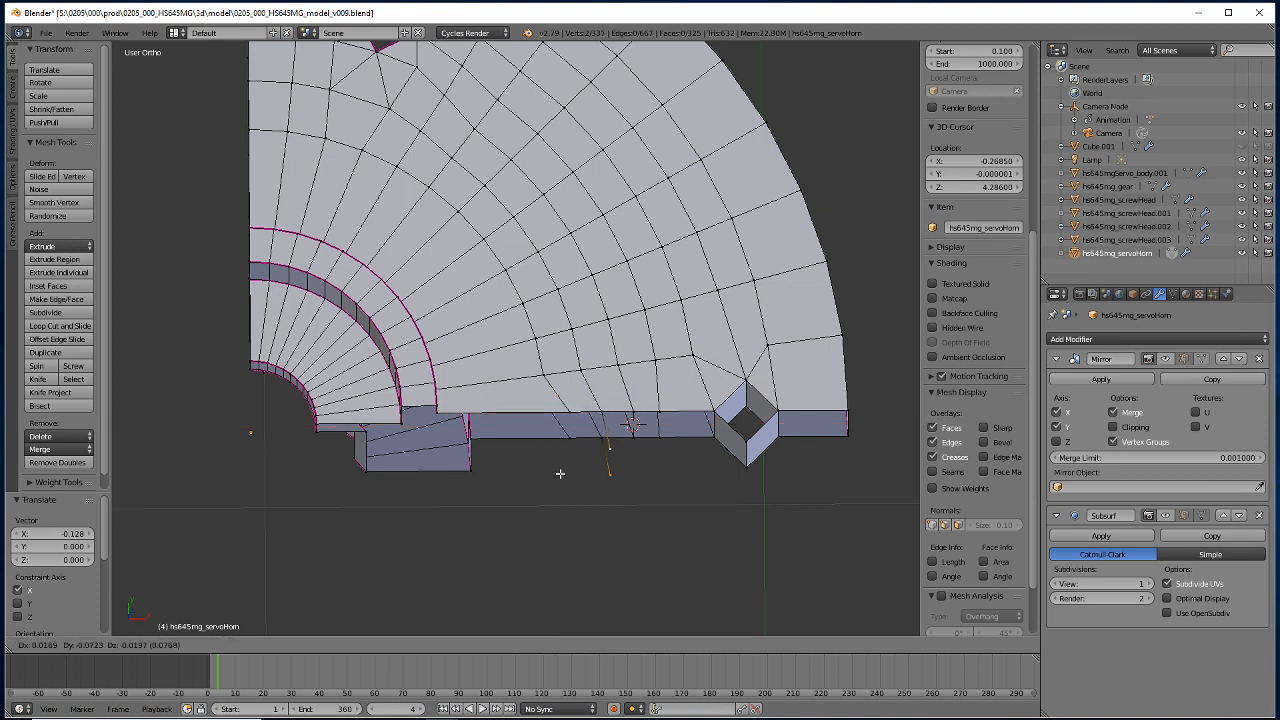
{"action": "right_click", "coordinate": [560, 473]}
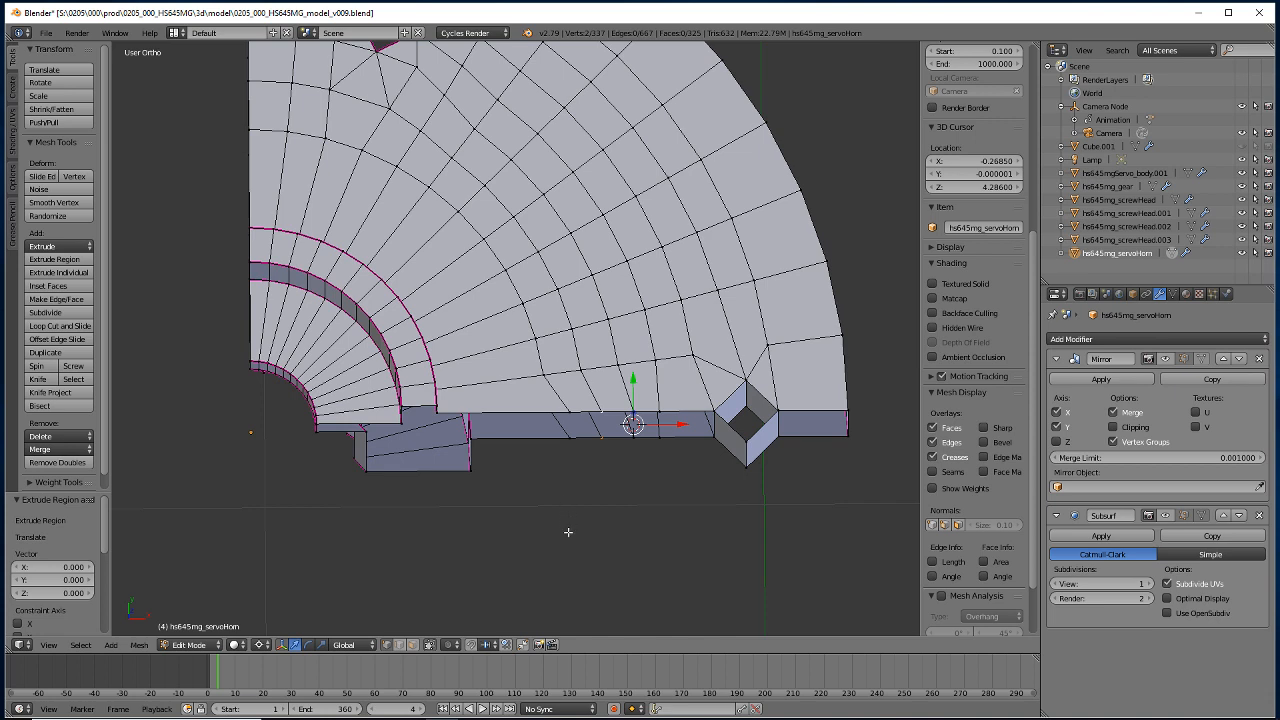
{"action": "key", "text": "g"}
{"action": "type", "text": "y"}
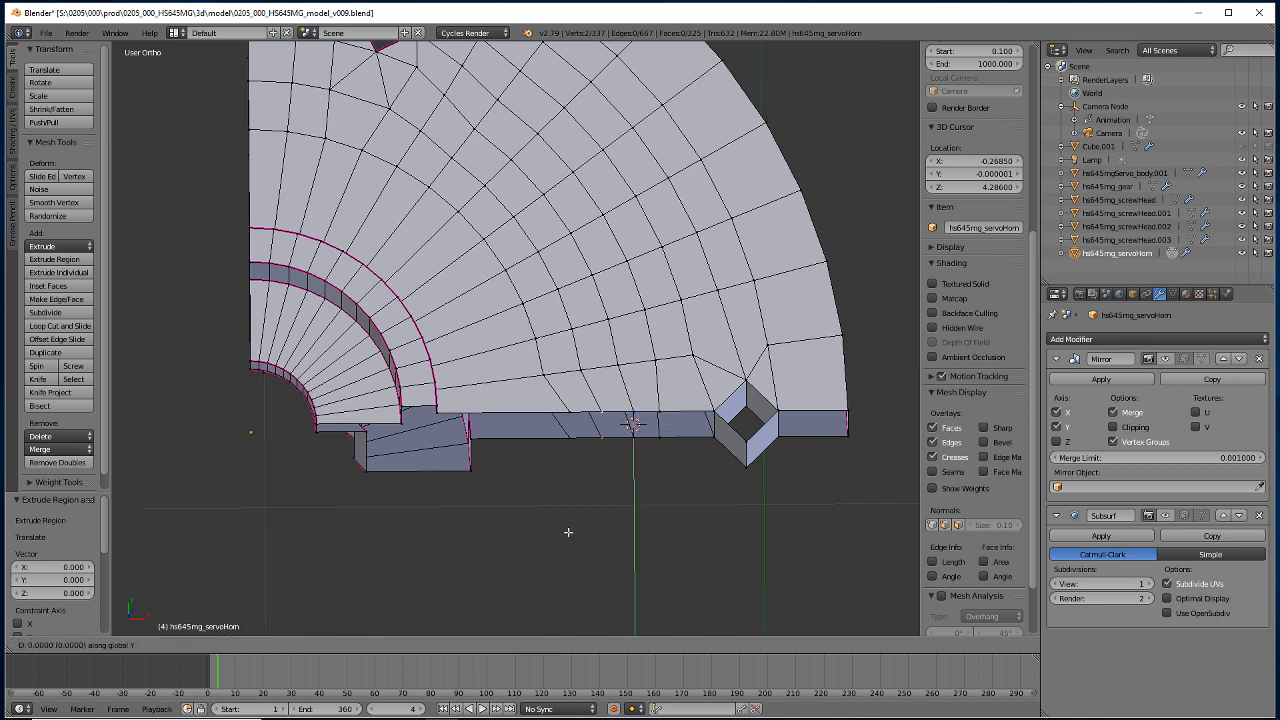
{"action": "type", "text": "0.064"}
{"action": "key", "text": "Return"}
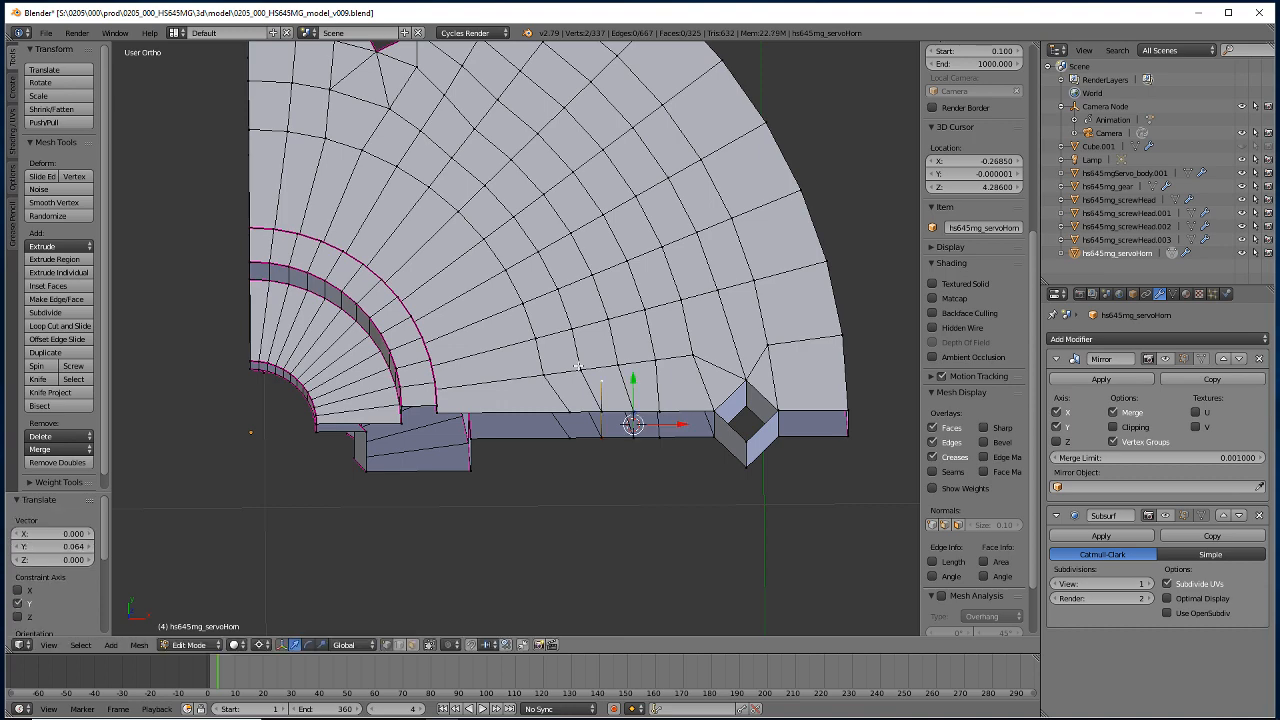
Merge the neighbouring ring vertices into the extruded vertices on both the upper and lower plates using At Last.
{"action": "key", "text": "alt+m"}
{"action": "left_click", "coordinate": [583, 395]}
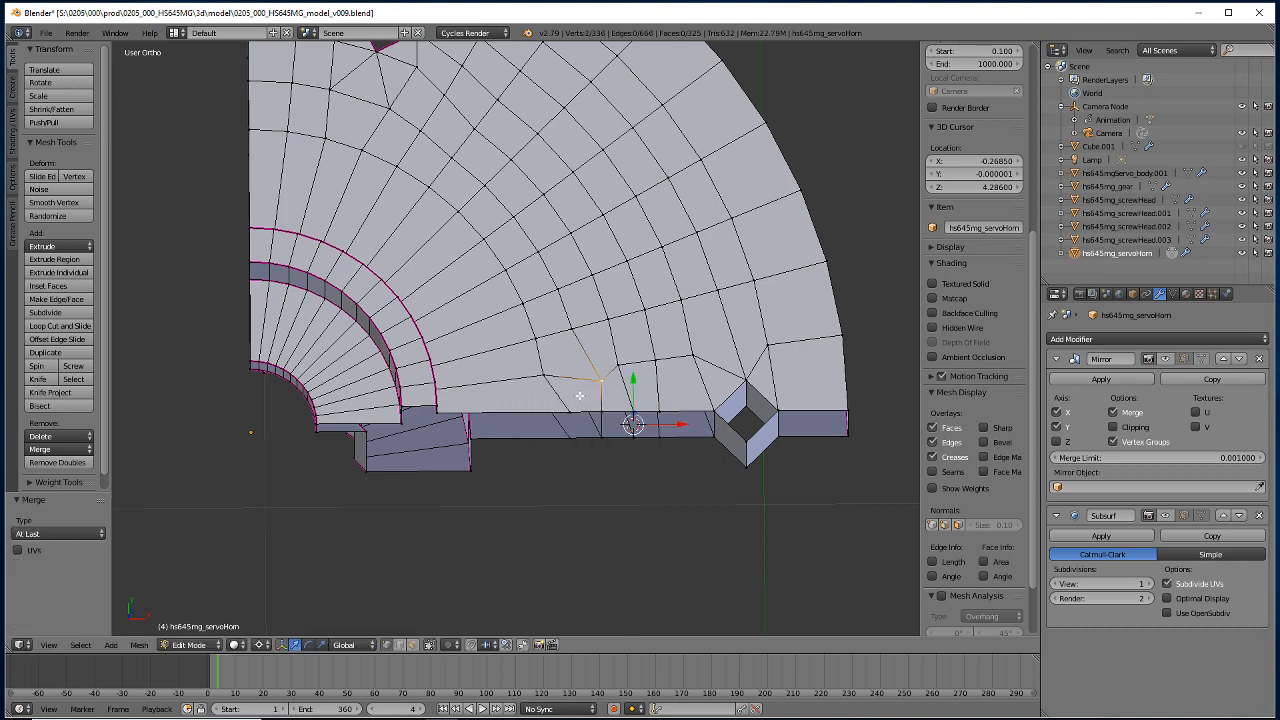
{"action": "middle_click_drag", "start_coordinate": [566, 440], "coordinate": [534, 449]}
{"action": "key", "text": "alt+m"}
{"action": "left_click", "coordinate": [595, 337]}
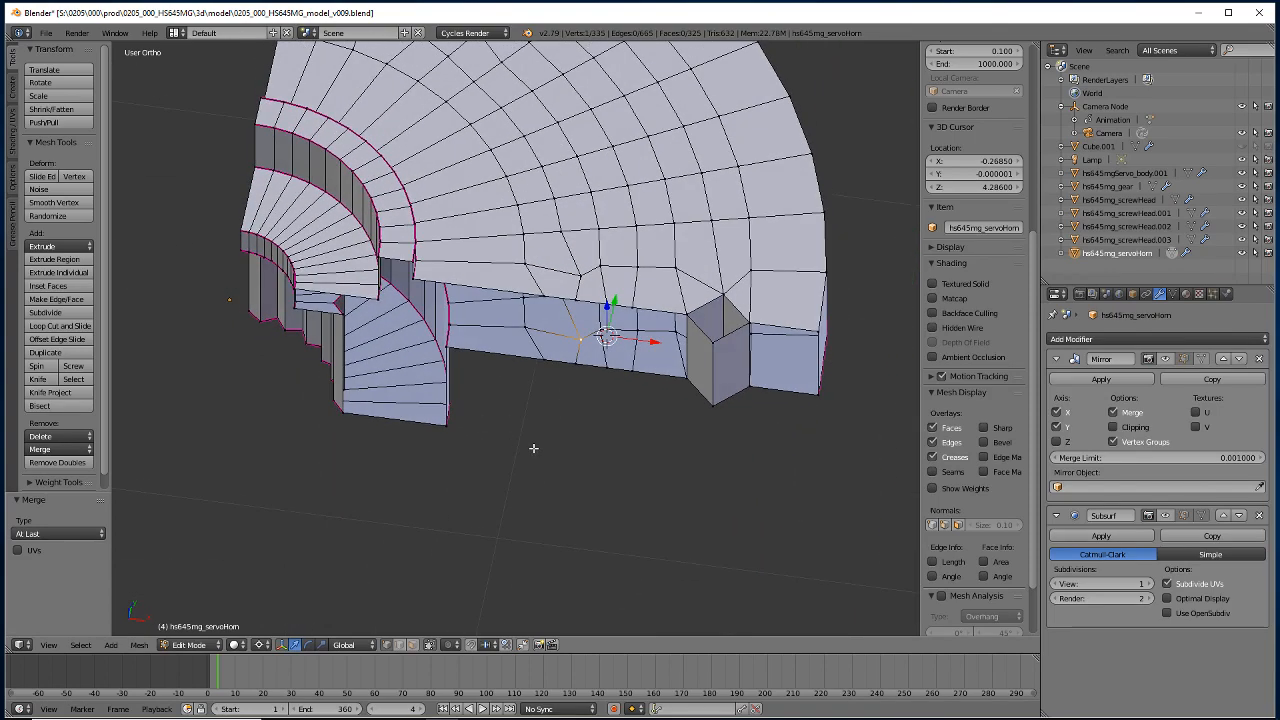
Try a Knife cut with midpoint snap from the upper plate's merged vertex toward the straight edge, and undo it.
{"action": "middle_click_drag", "start_coordinate": [595, 354], "coordinate": [518, 392]}
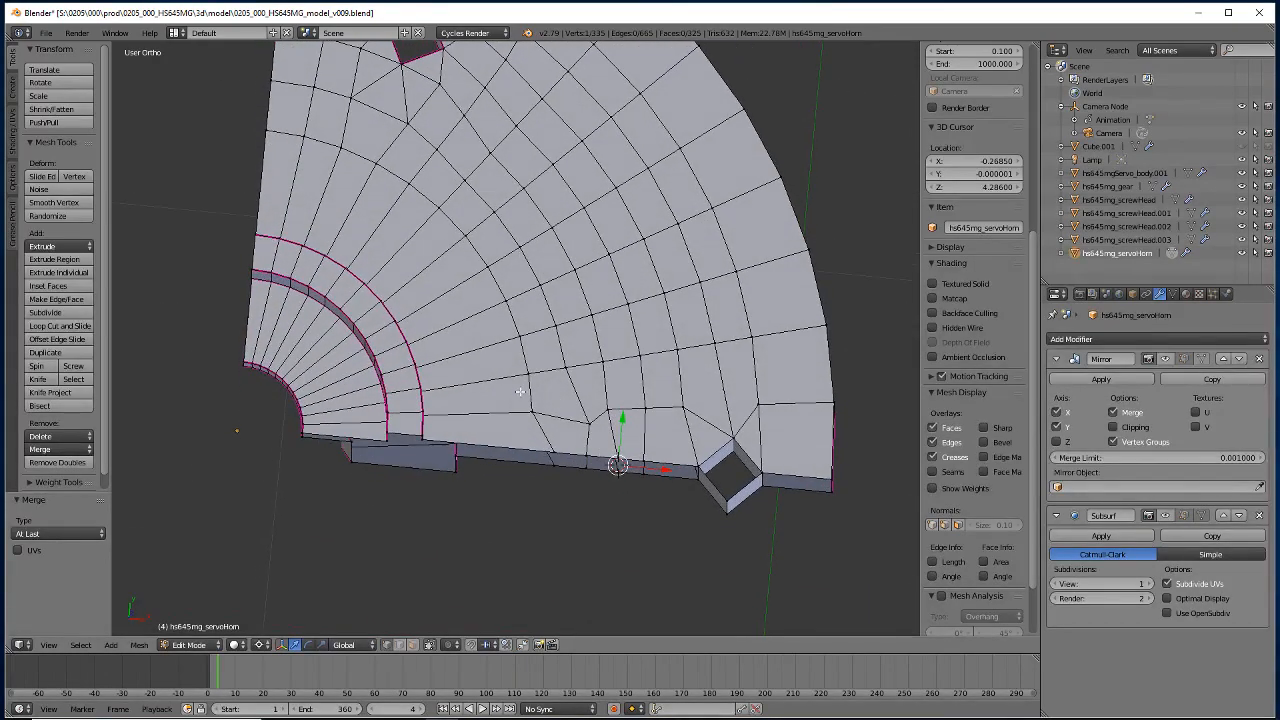
{"action": "middle_click_drag", "start_coordinate": [452, 473], "coordinate": [470, 472]}
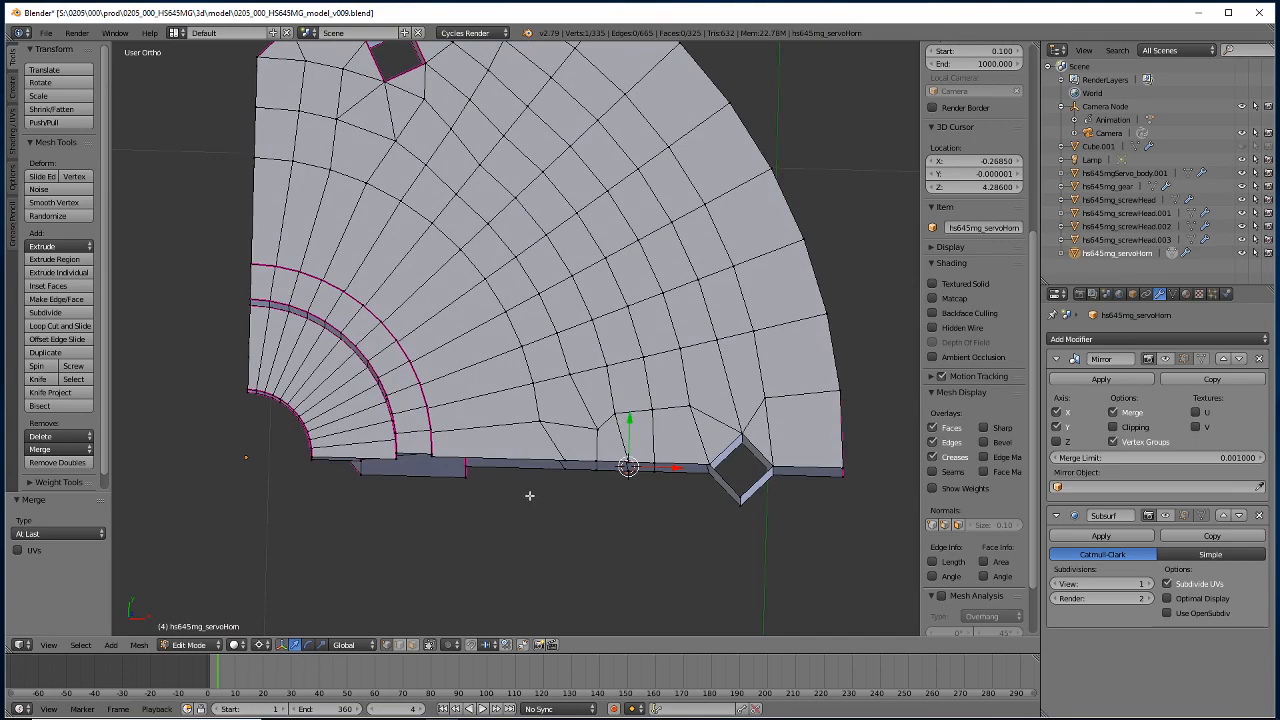
{"action": "middle_click_drag", "start_coordinate": [529, 497], "coordinate": [551, 451]}
{"action": "key", "text": "k"}
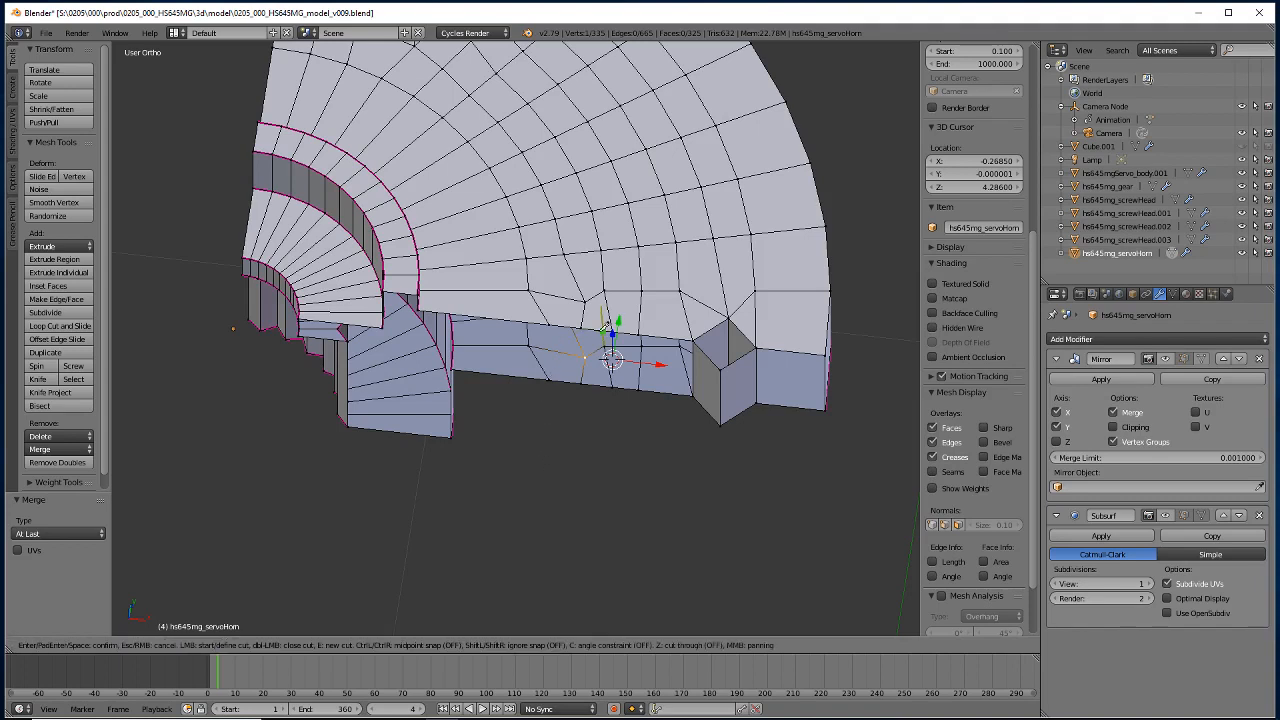
{"action": "key", "text": "ctrl"}
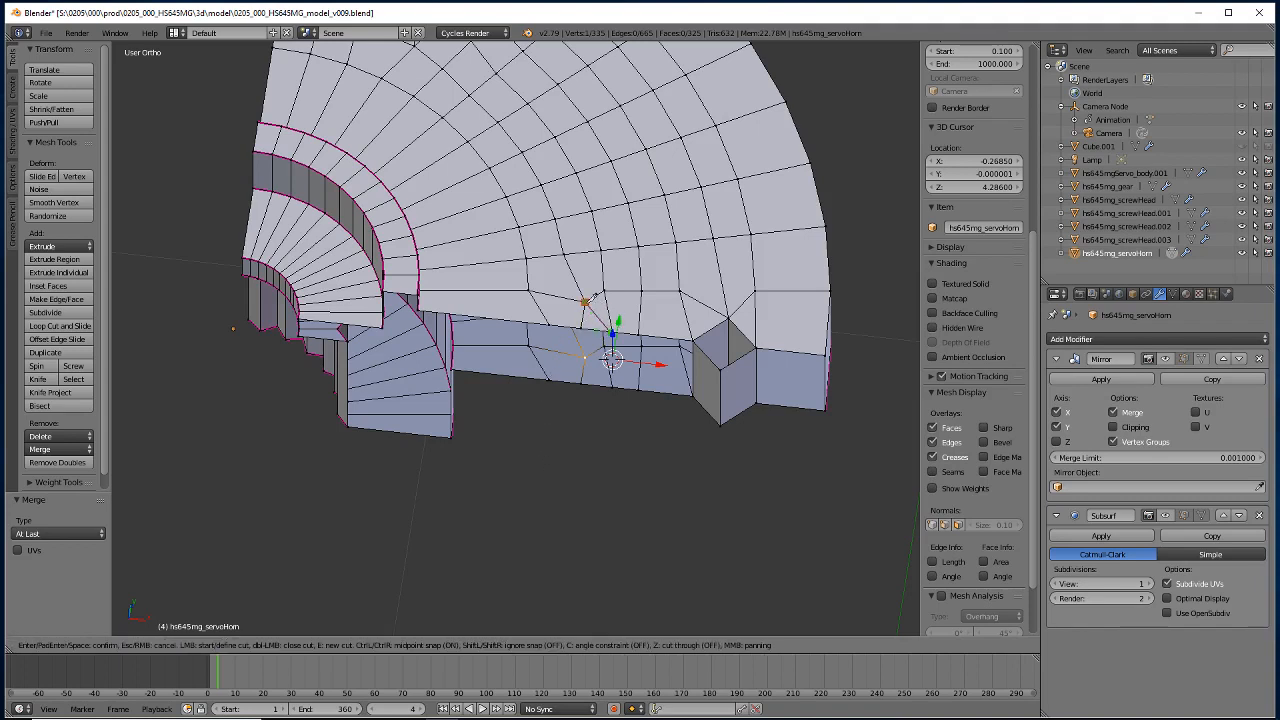
{"action": "left_click", "coordinate": [583, 300], "text": "ctrl"}
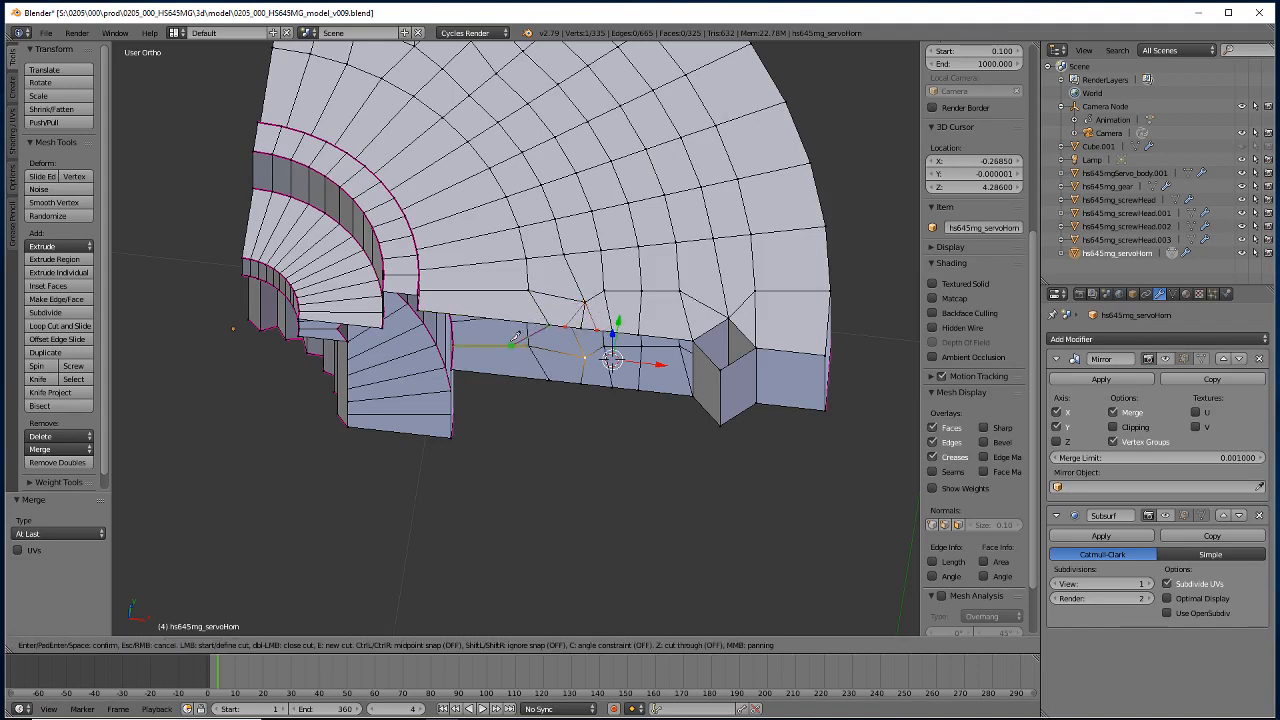
{"action": "left_click", "coordinate": [550, 328], "text": "ctrl"}
{"action": "key", "text": "Return"}
{"action": "key", "text": "ctrl+z"}
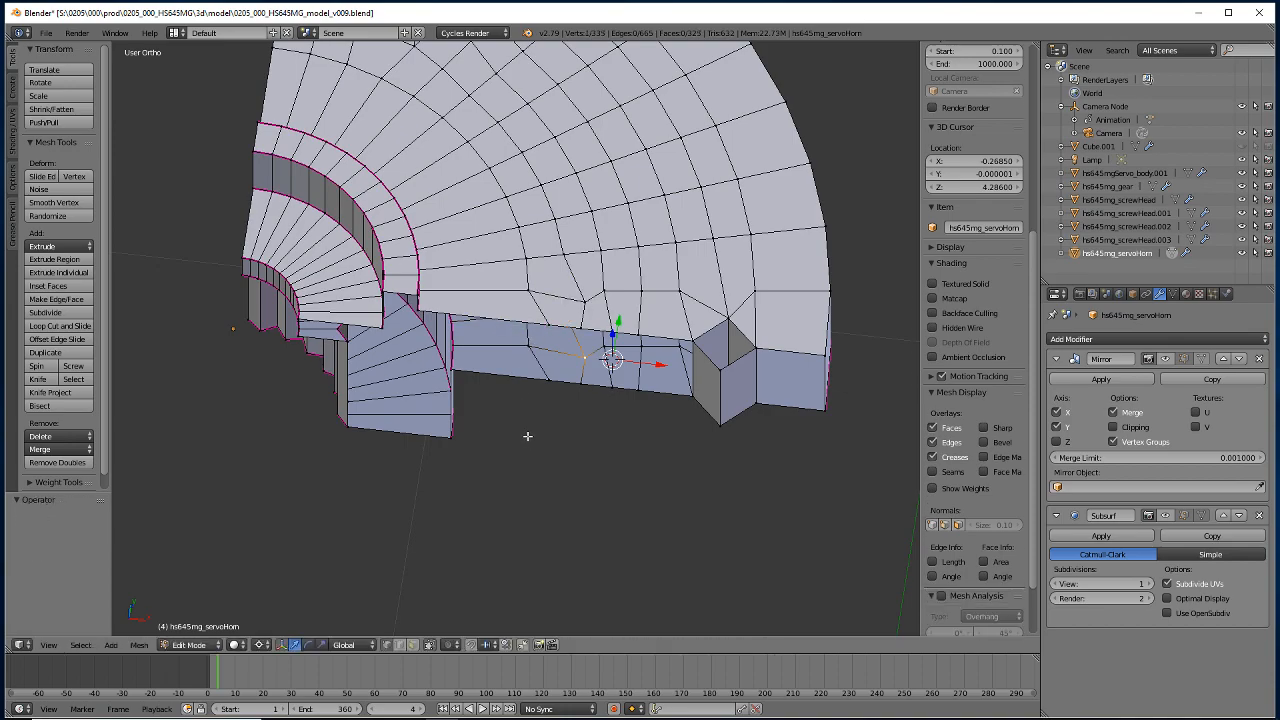
In top view, knife-cut from the vertex at the 3D cursor through the upper plate's merged vertex back to the straight edge.
{"action": "middle_click_drag", "start_coordinate": [526, 434], "coordinate": [540, 482]}
{"action": "key", "text": "KP_7"}
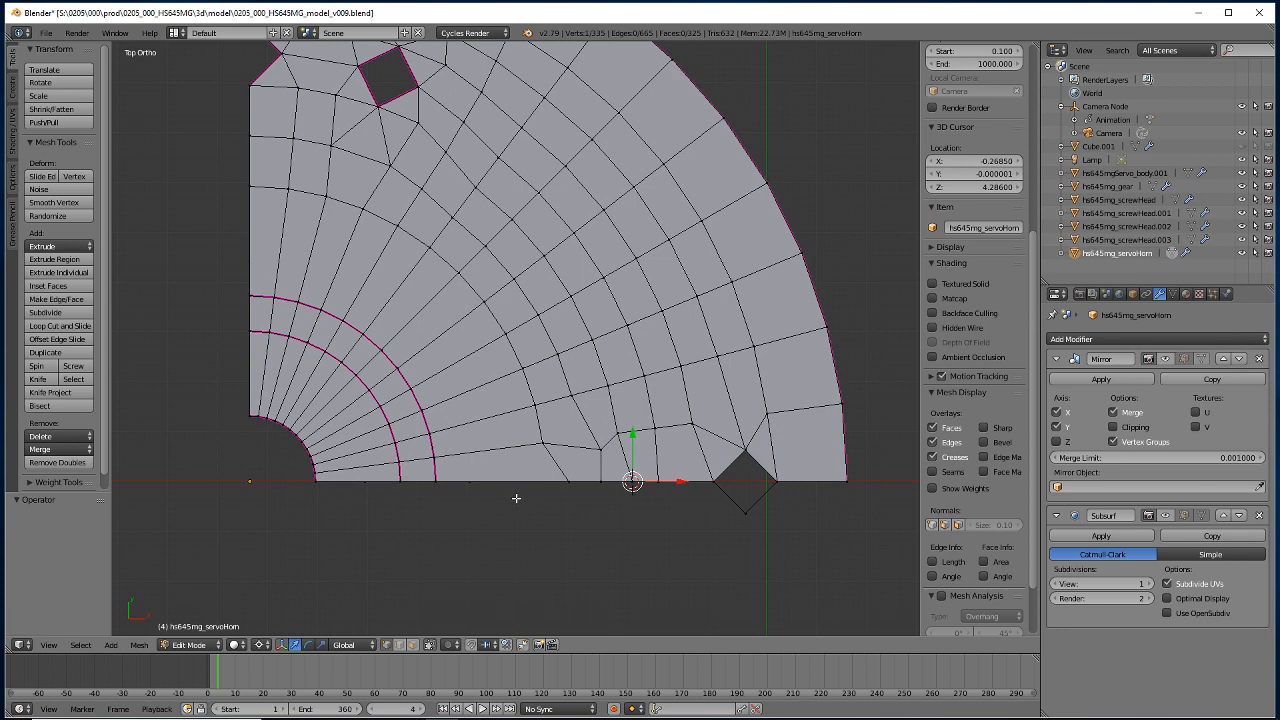
{"action": "key", "text": "k"}
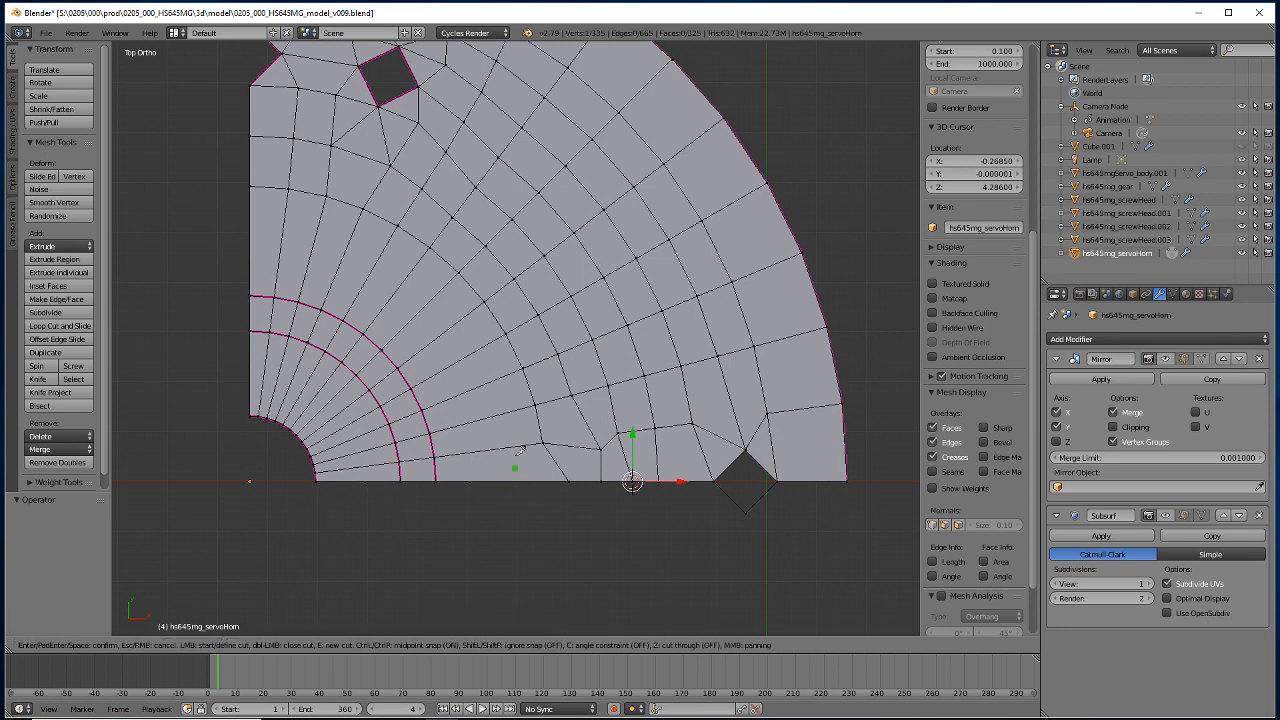
{"action": "left_click", "coordinate": [632, 481]}
{"action": "left_click", "coordinate": [600, 449]}
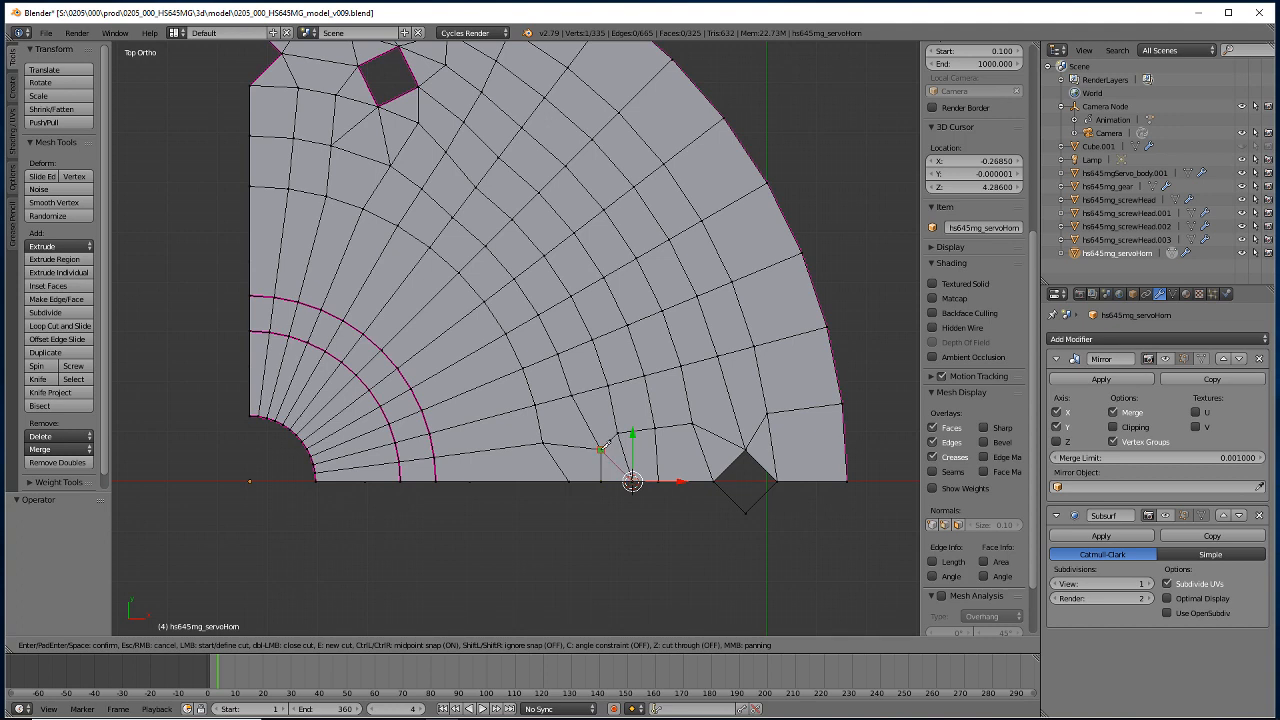
{"action": "left_click", "coordinate": [568, 481]}
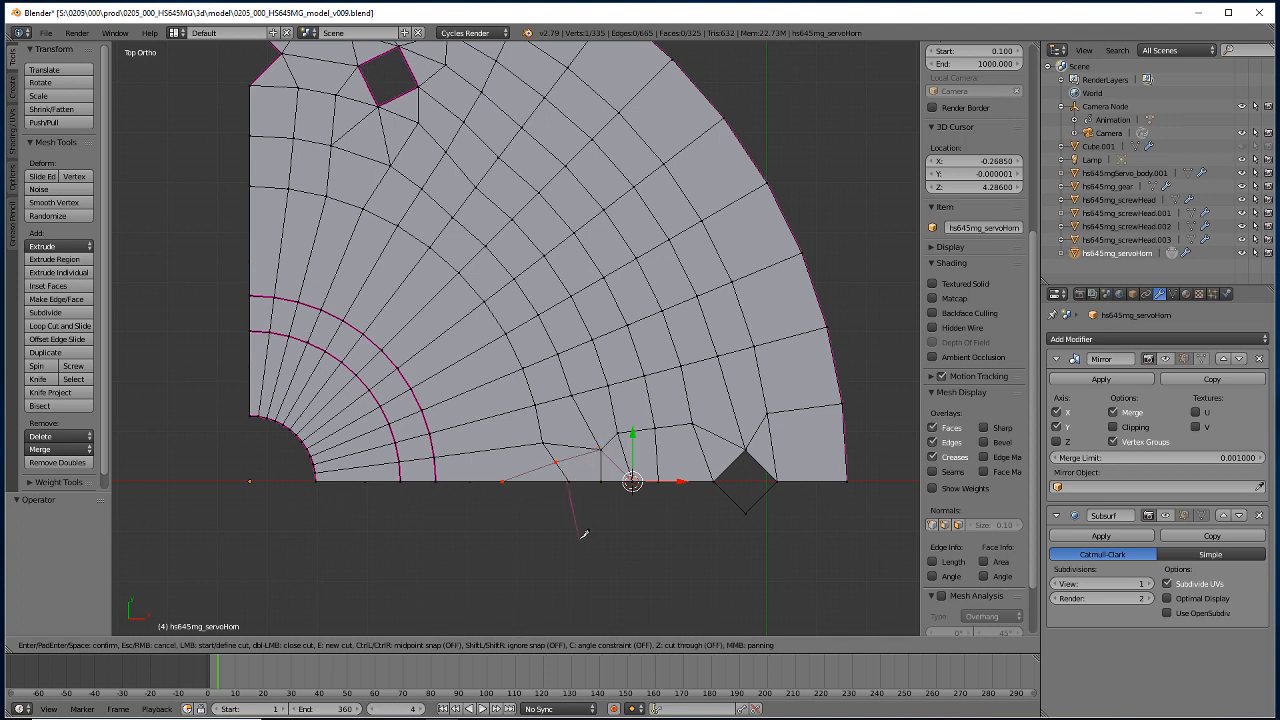
{"action": "key", "text": "Return"}
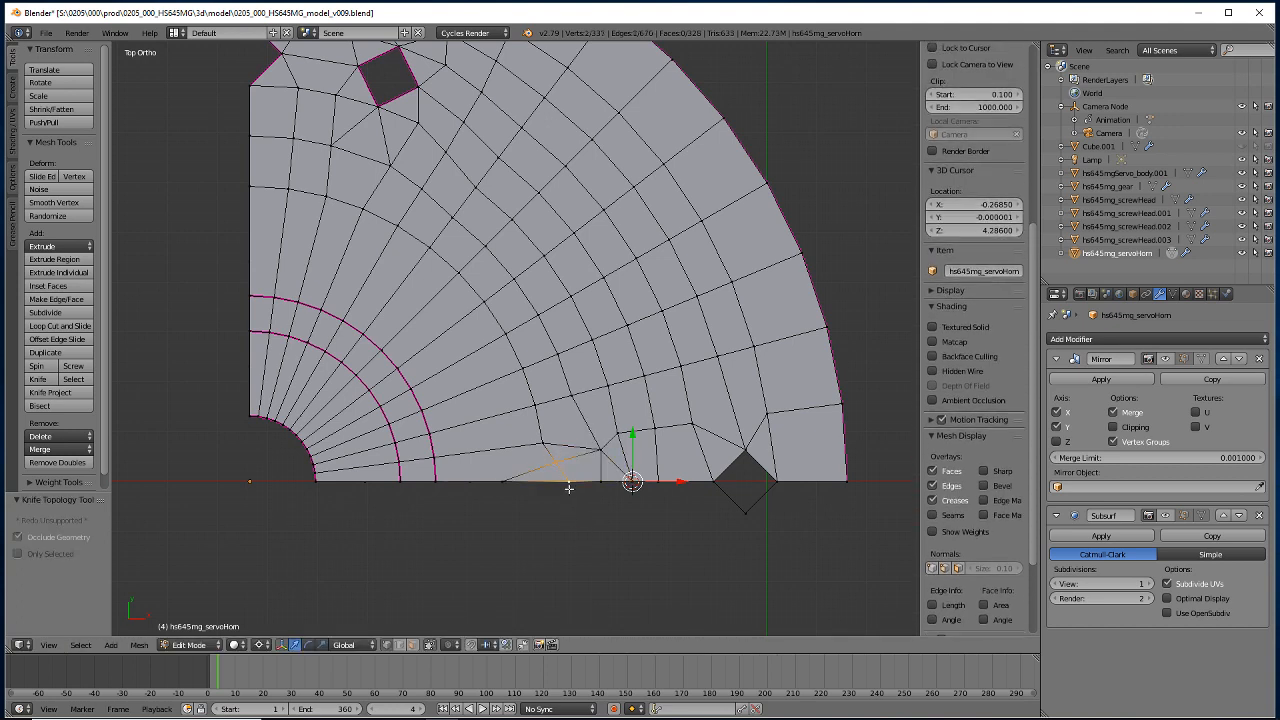
Merge the stray knife-cut vertex on the upper plate into the selected straight-edge vertex using At Last.
{"action": "key", "text": "alt+m"}
{"action": "left_click", "coordinate": [545, 509]}
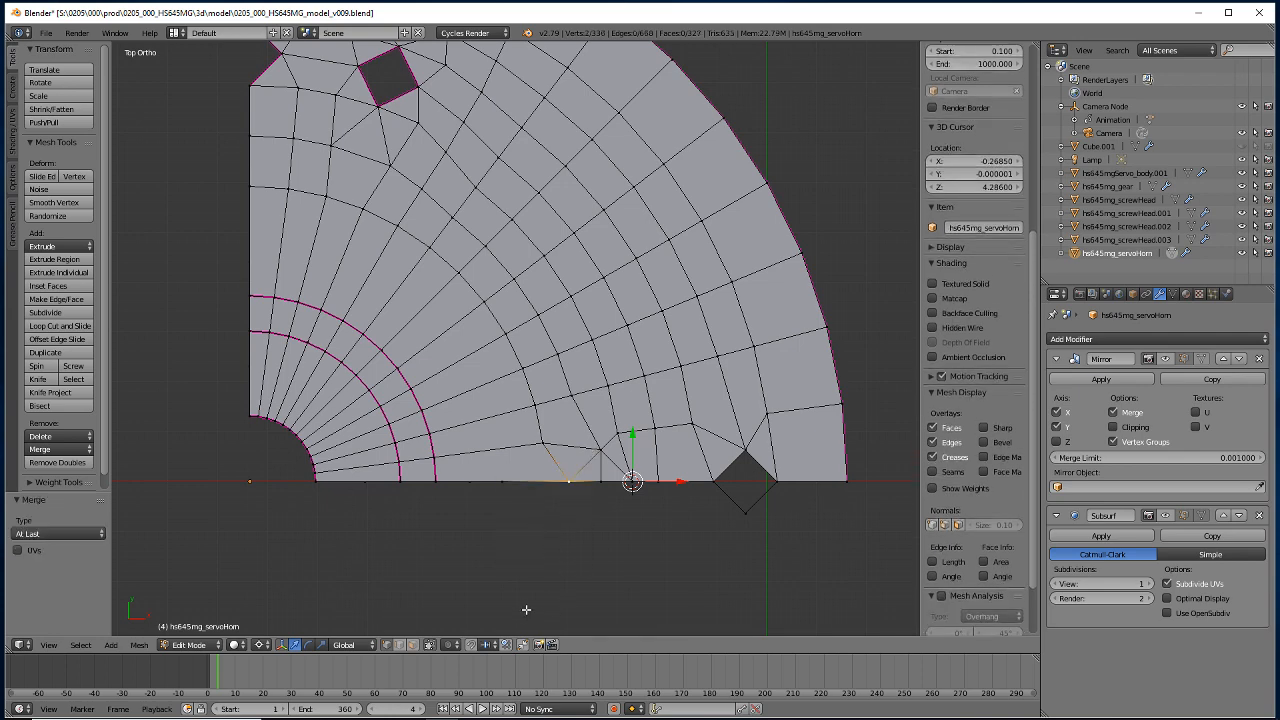
Inspect the straight edge from below and snap the 3D cursor to the upper plate's merged vertex just inside that edge.
{"action": "key", "text": "ctrl+KP_7"}
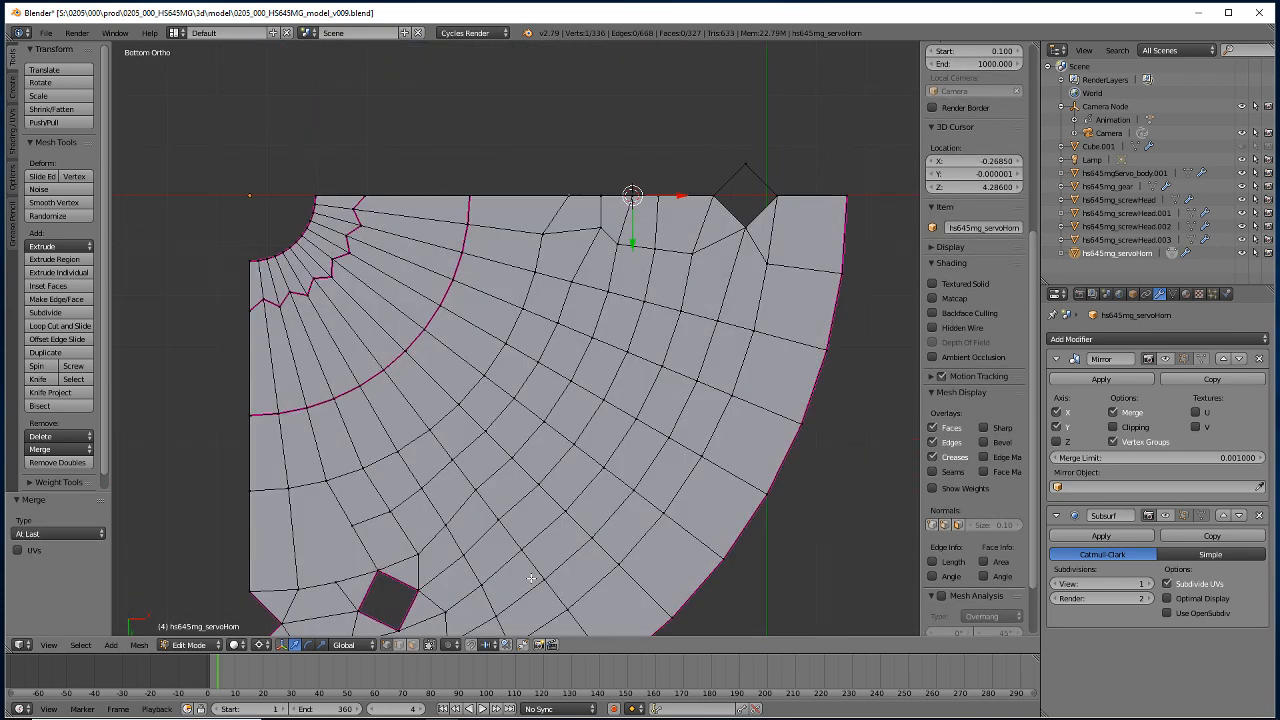
{"action": "key", "text": "l"}
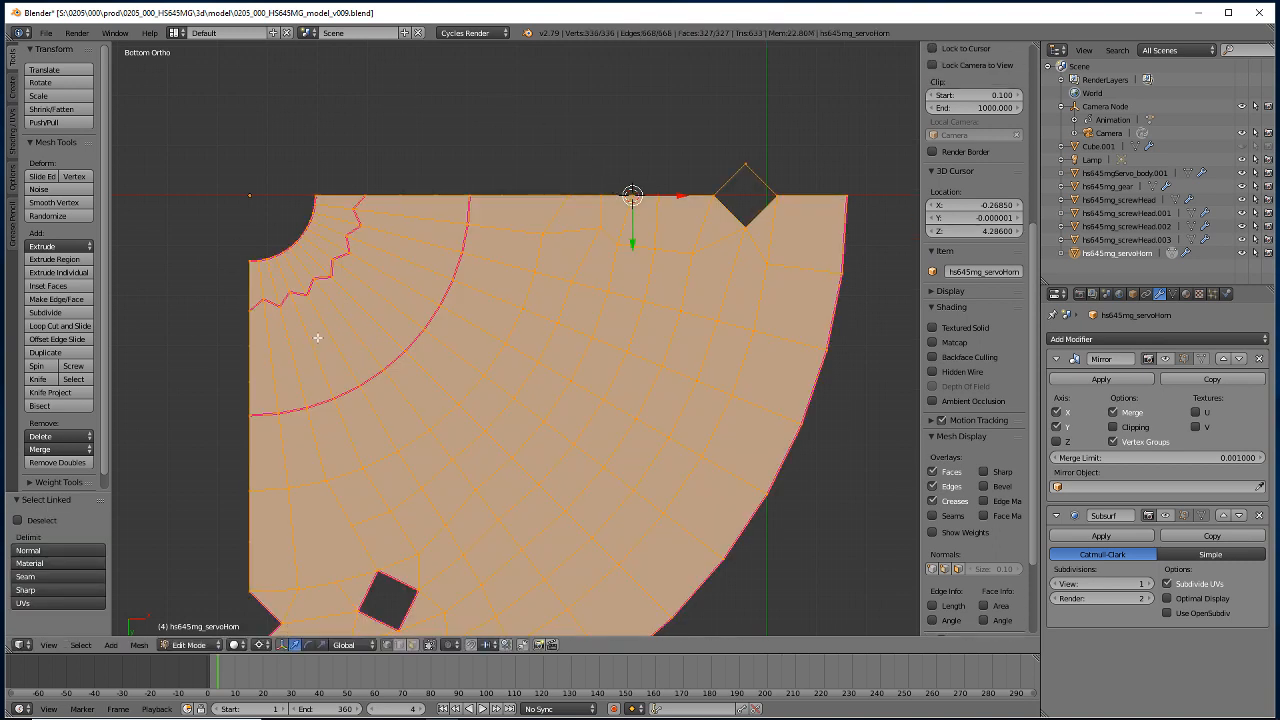
{"action": "right_click", "coordinate": [617, 237]}
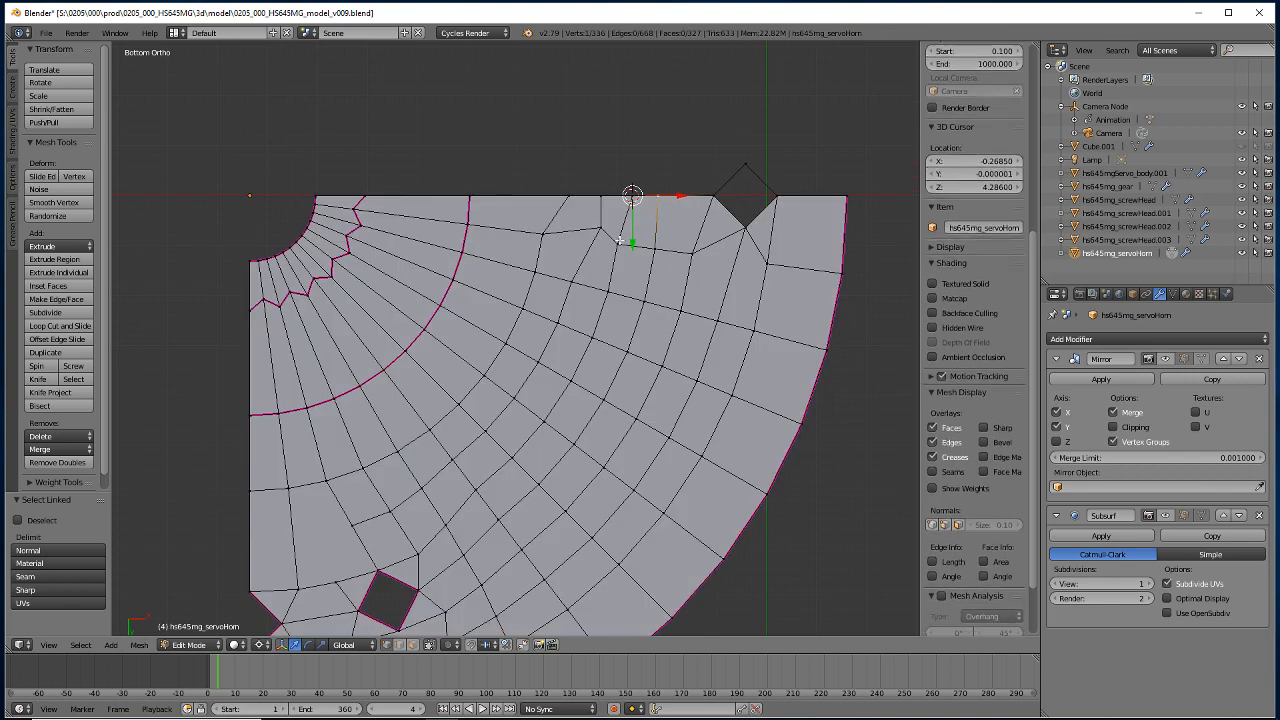
{"action": "right_click", "coordinate": [624, 222]}
{"action": "middle_click_drag", "start_coordinate": [622, 185], "coordinate": [620, 218]}
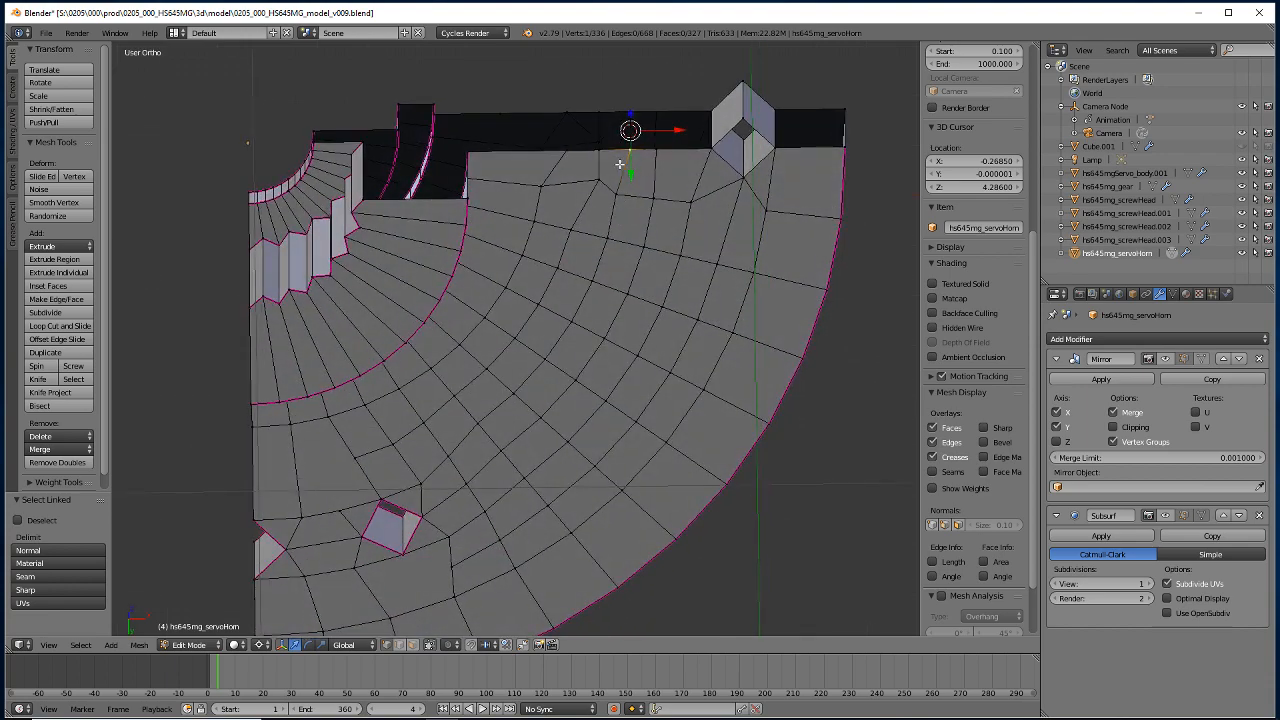
{"action": "middle_click_drag", "start_coordinate": [615, 170], "coordinate": [608, 475], "text": "shift"}
{"action": "scroll", "coordinate": [600, 478], "scroll_direction": "up", "scroll_amount": 4, "text": "shift"}
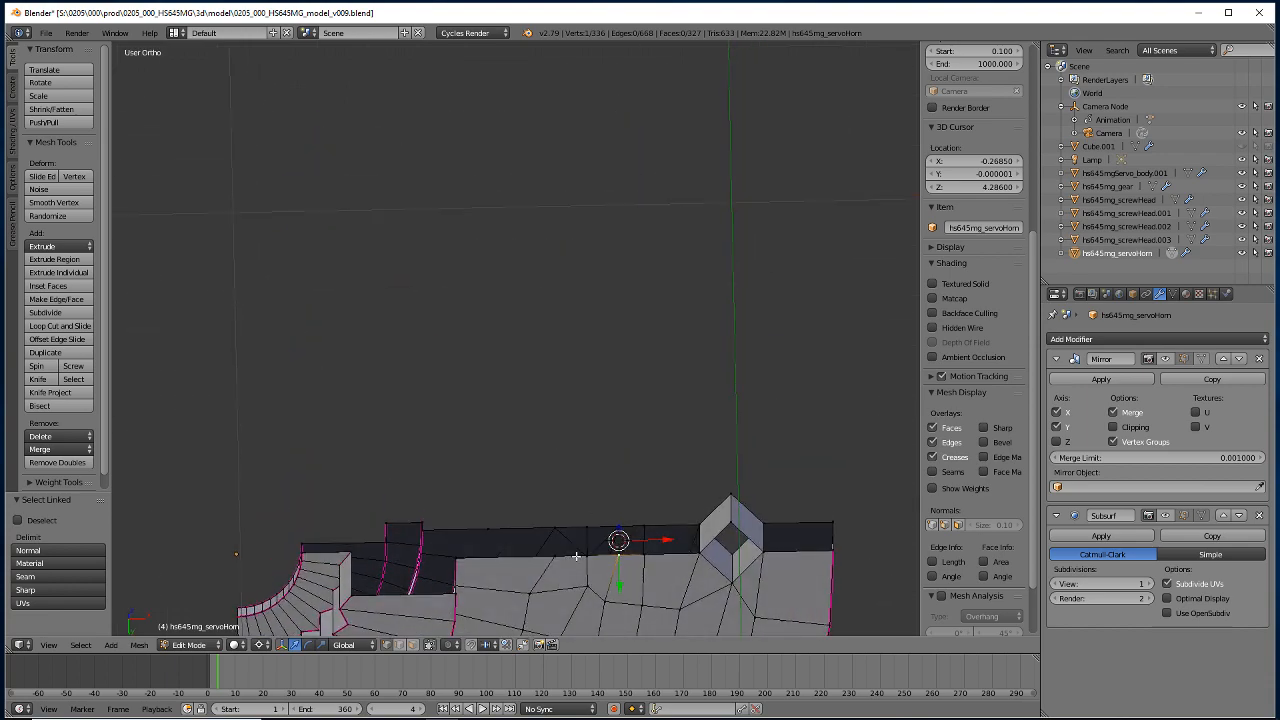
{"action": "middle_click_drag", "start_coordinate": [532, 526], "coordinate": [403, 489]}
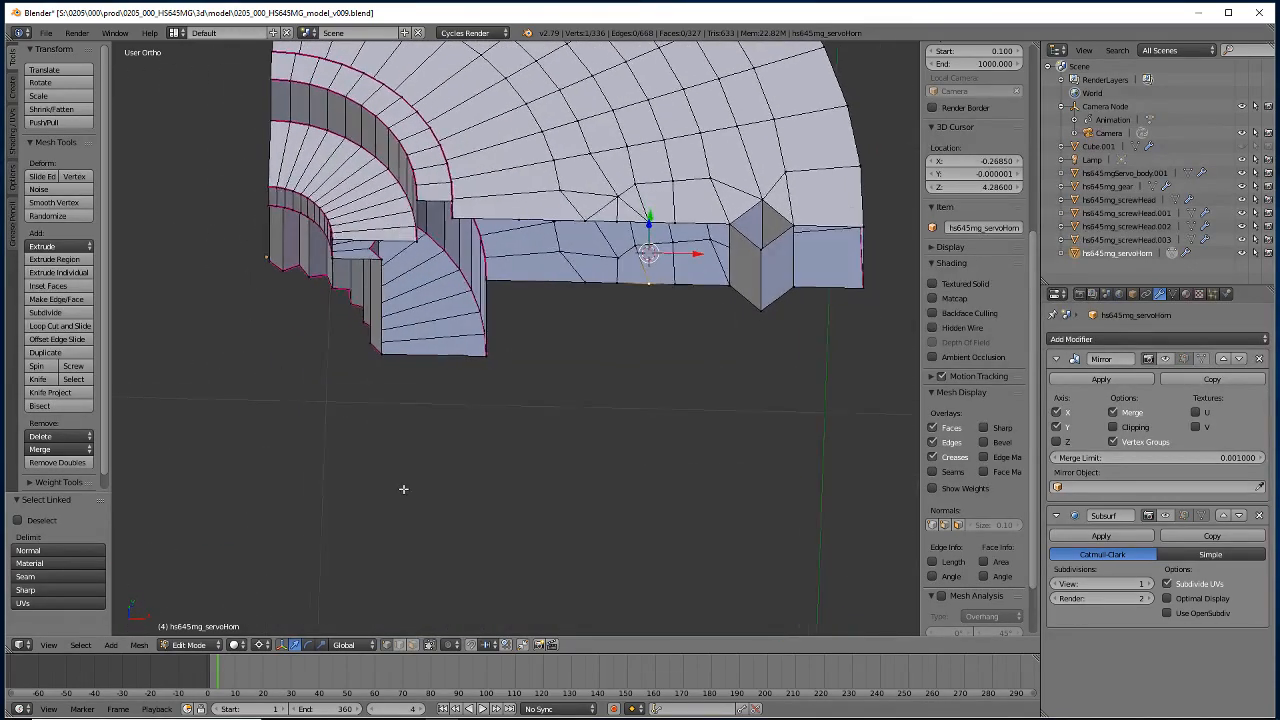
{"action": "key", "text": "shift+s"}
{"action": "left_click", "coordinate": [585, 208]}
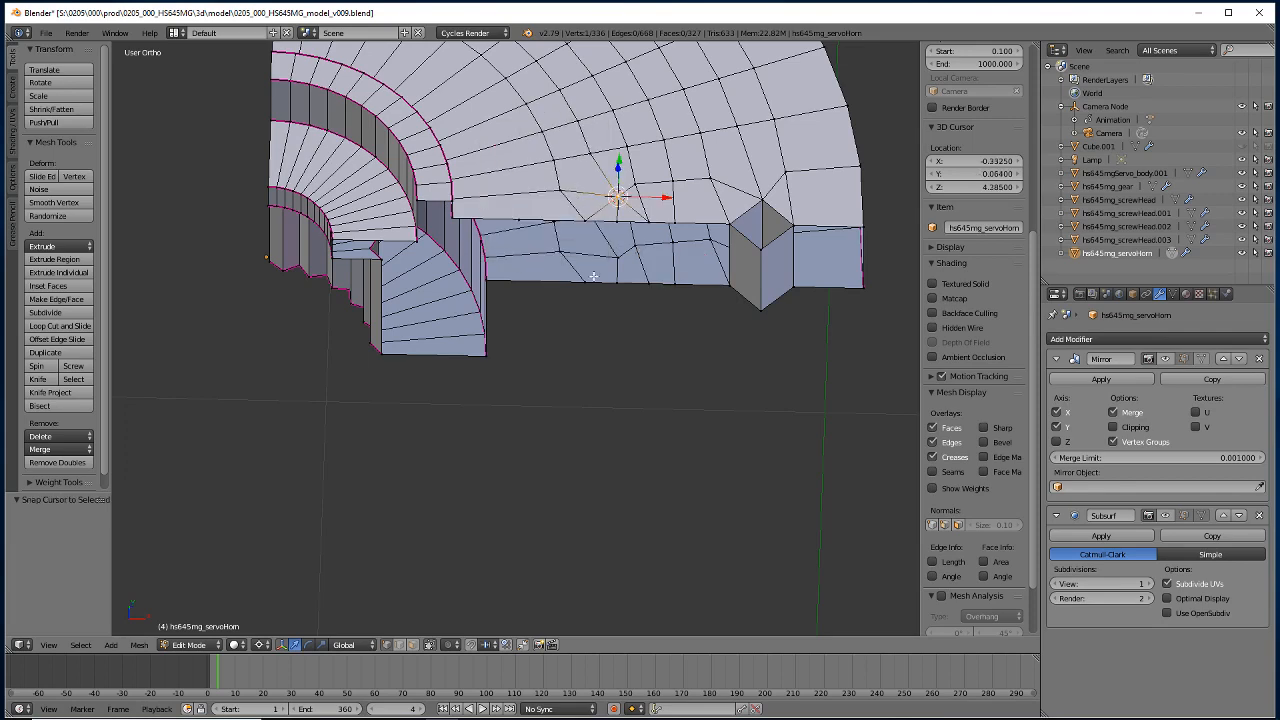
Knife-cut the lower plate from its straight-edge vertex through the merged vertex and back to the straight edge.
{"action": "middle_click_drag", "start_coordinate": [486, 463], "coordinate": [483, 432]}
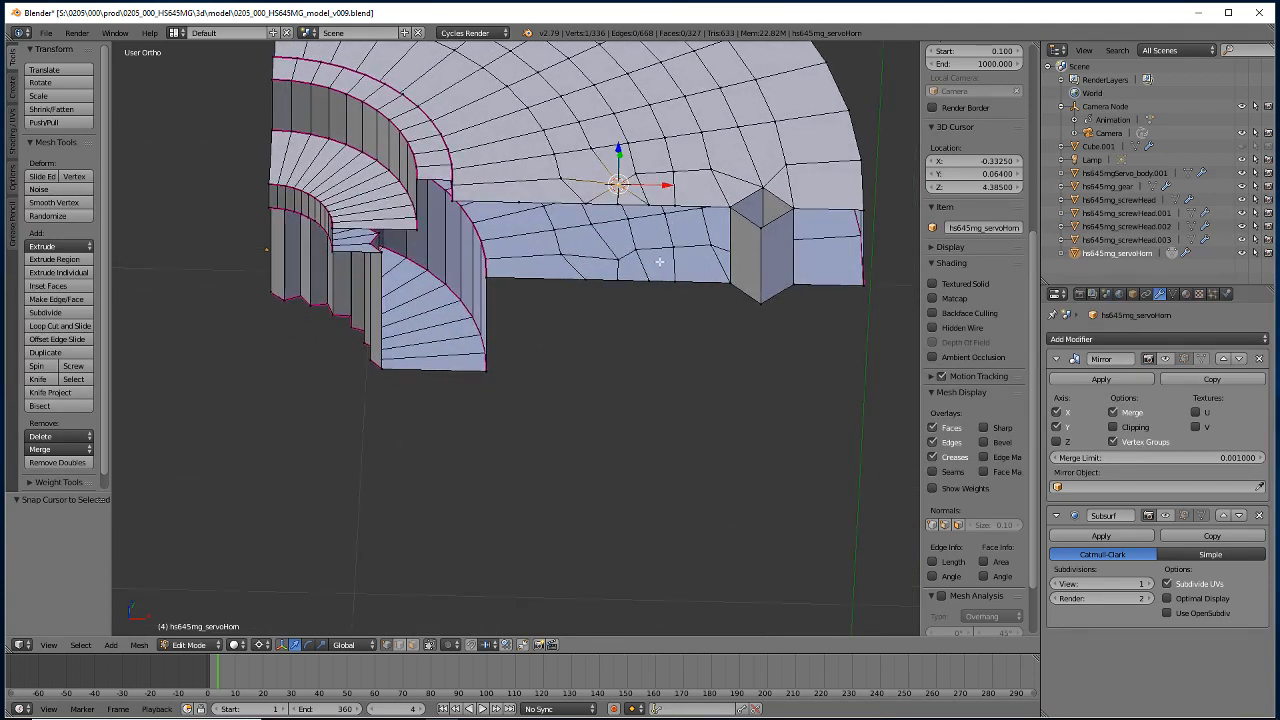
{"action": "key", "text": "k"}
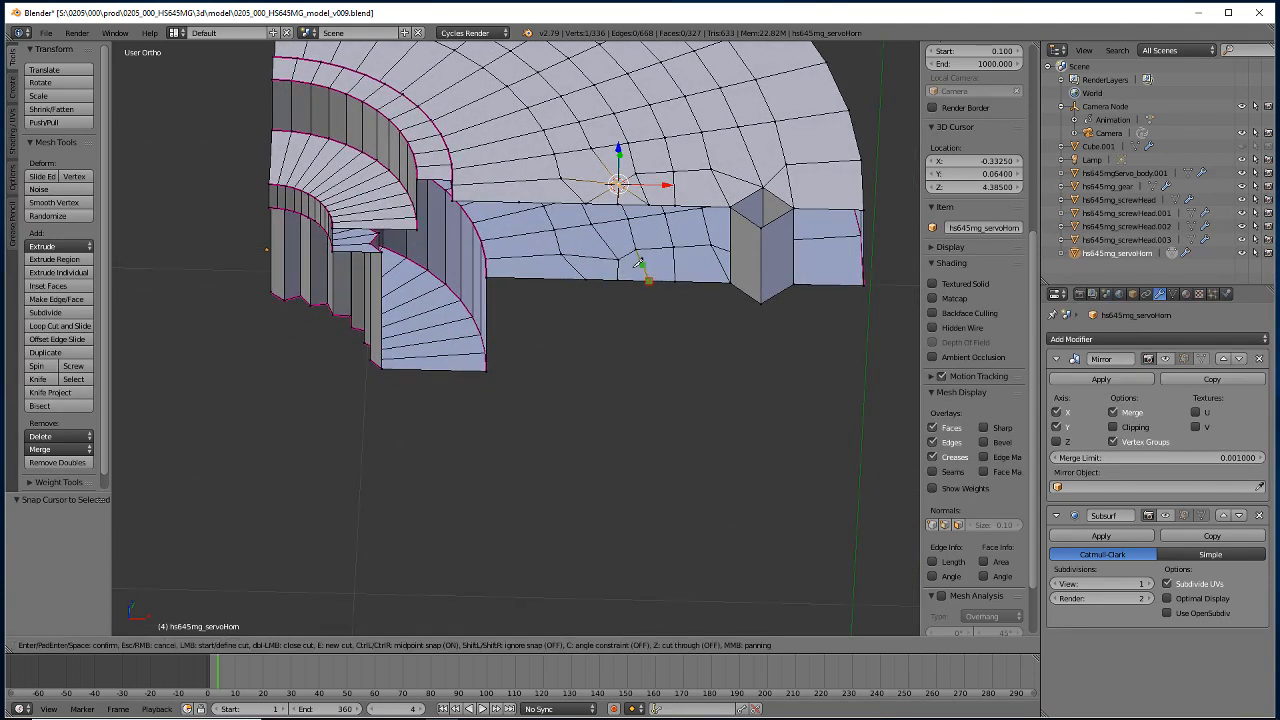
{"action": "left_click", "coordinate": [618, 260], "text": "ctrl"}
{"action": "left_click", "coordinate": [583, 272]}
{"action": "key", "text": "Return"}
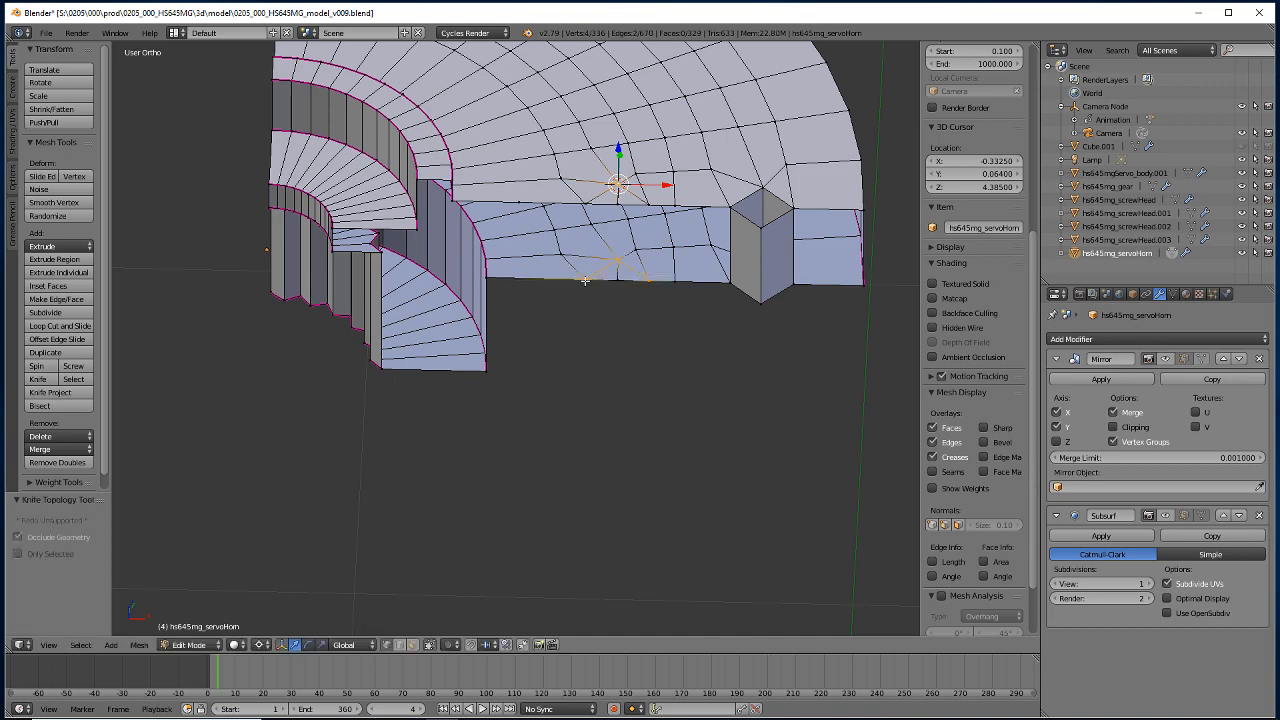
Delete the four small triangular faces at the new hole on the upper and lower plates.
{"action": "middle_click_drag", "start_coordinate": [401, 603], "coordinate": [351, 568]}
{"action": "left_click", "coordinate": [411, 645]}
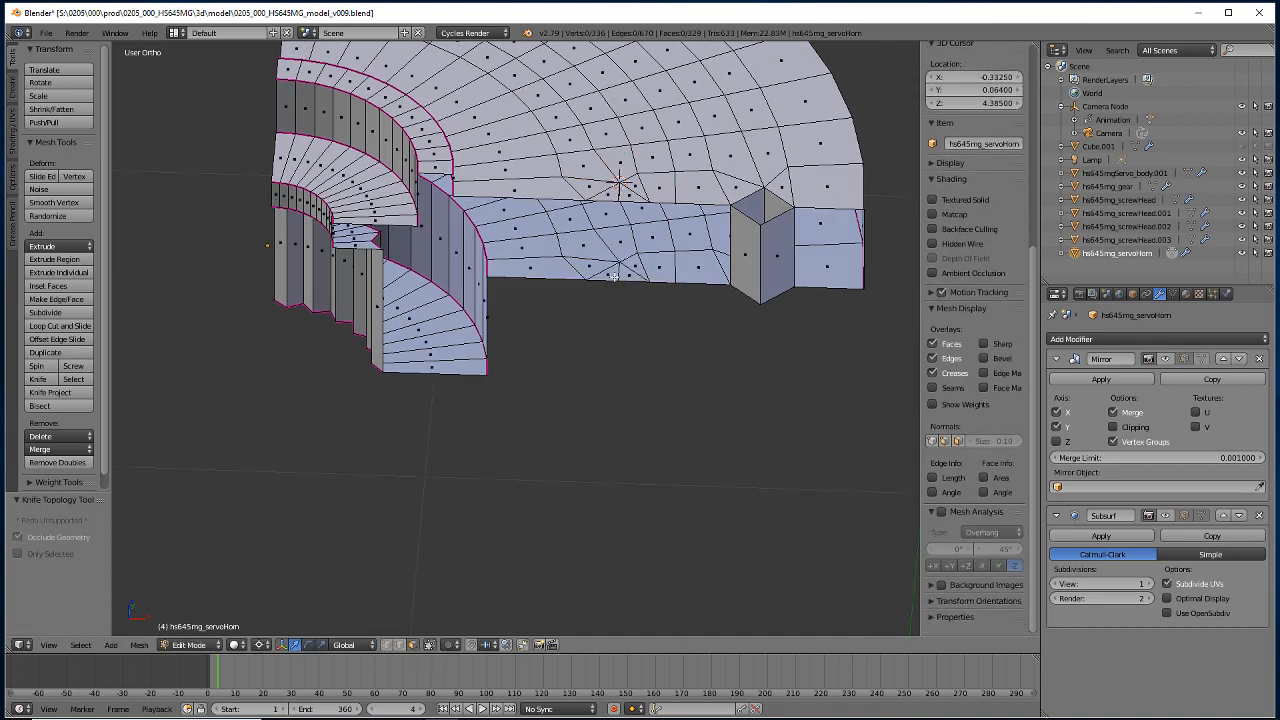
{"action": "right_click", "coordinate": [632, 193], "text": "shift"}
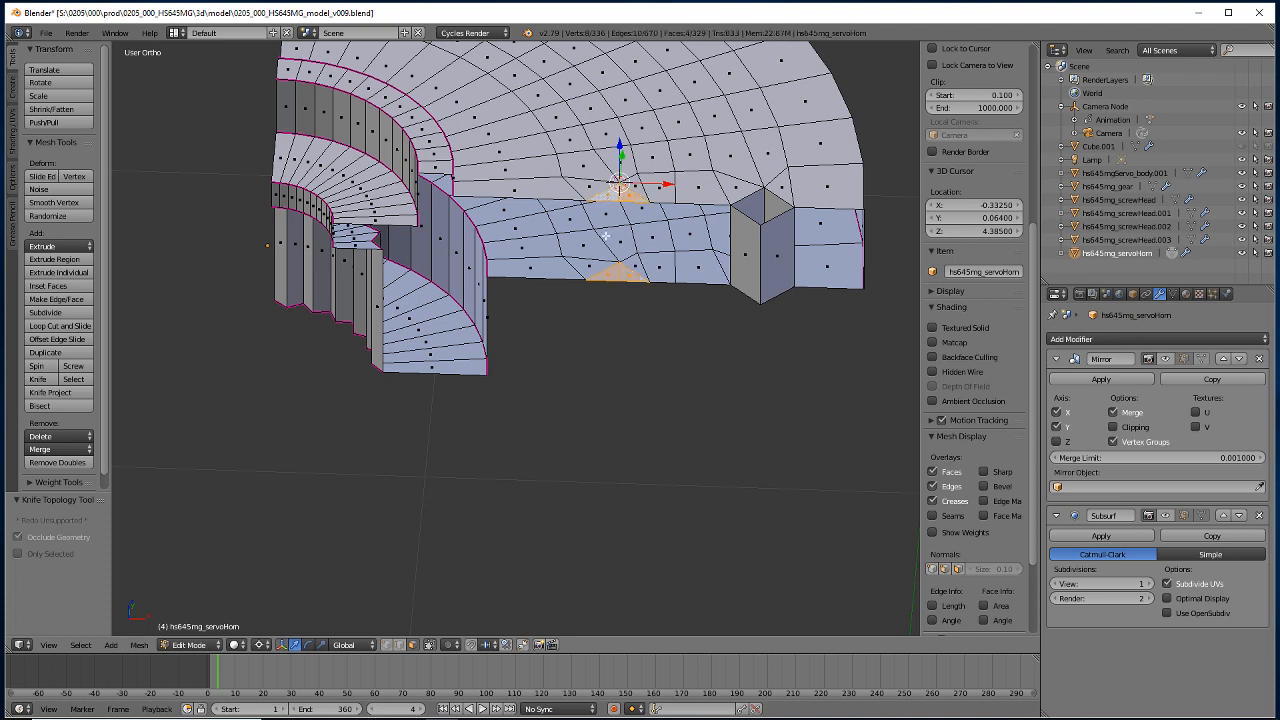
{"action": "key", "text": "x"}
{"action": "left_click", "coordinate": [554, 249]}
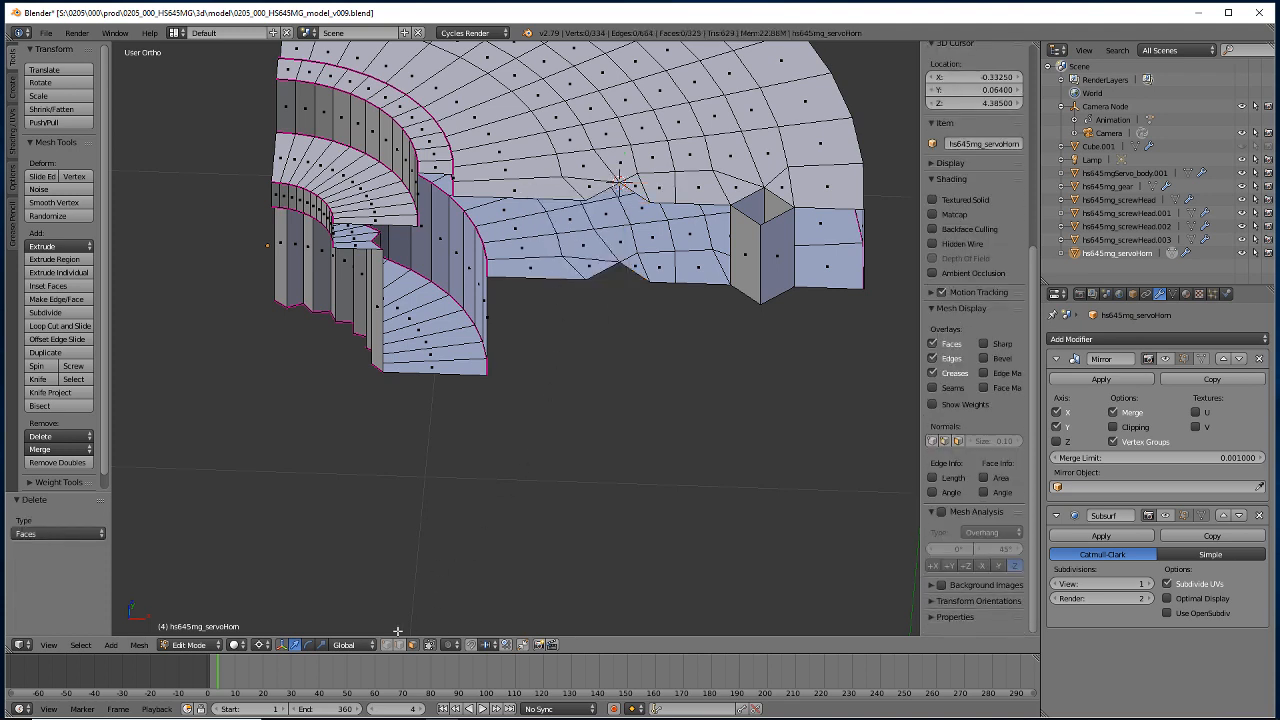
Fill the two side walls of the new notch by making faces between the matching upper and lower plate edges.
{"action": "right_click", "coordinate": [626, 190]}
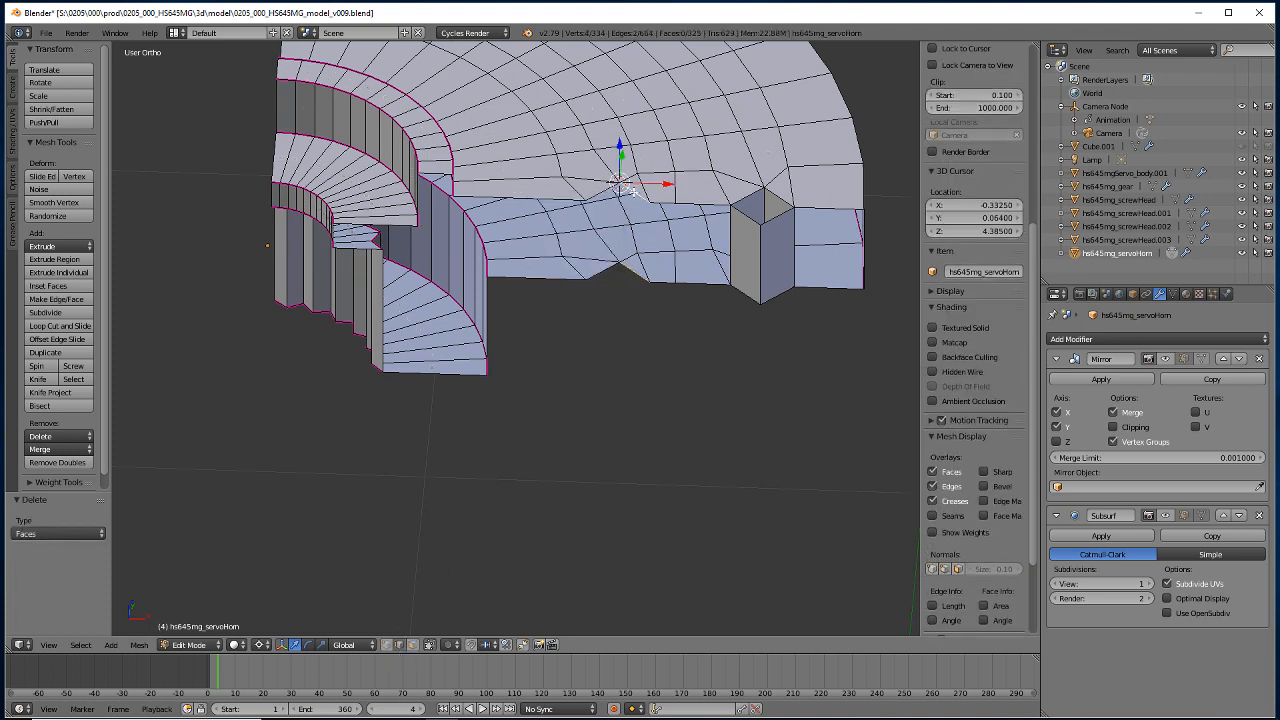
{"action": "key", "text": "f"}
{"action": "right_click", "coordinate": [603, 275]}
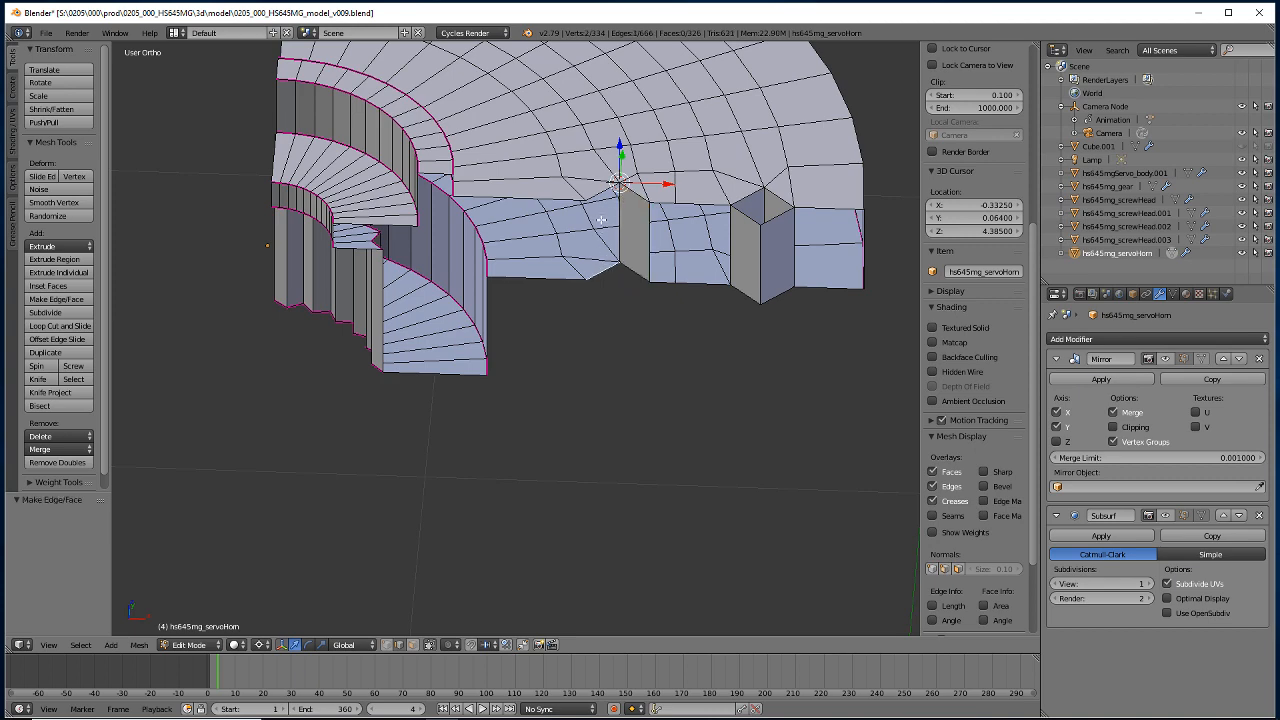
{"action": "right_click", "coordinate": [597, 194], "text": "shift"}
{"action": "key", "text": "f"}
{"action": "middle_click_drag", "start_coordinate": [553, 421], "coordinate": [537, 468]}
Snap the 3D cursor midway between the notch's two straight-edge corner vertices on the lower plate.
{"action": "left_click", "coordinate": [386, 645]}
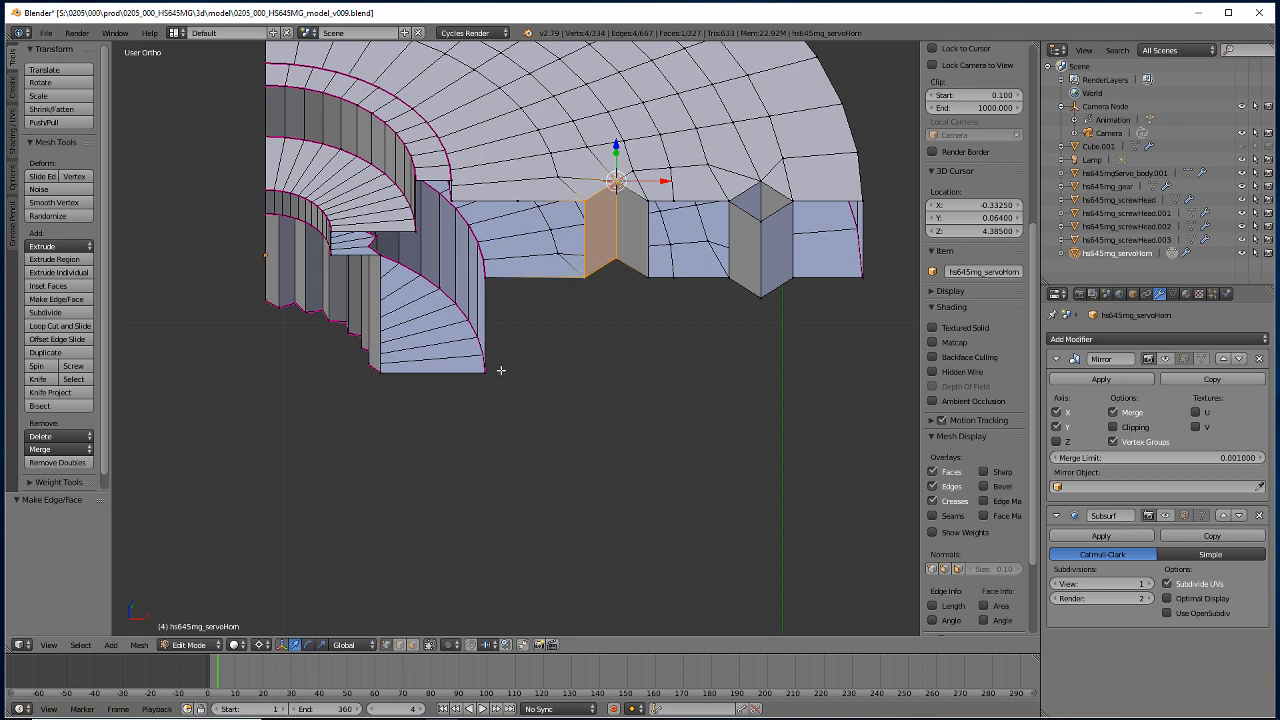
{"action": "left_click", "coordinate": [596, 274]}
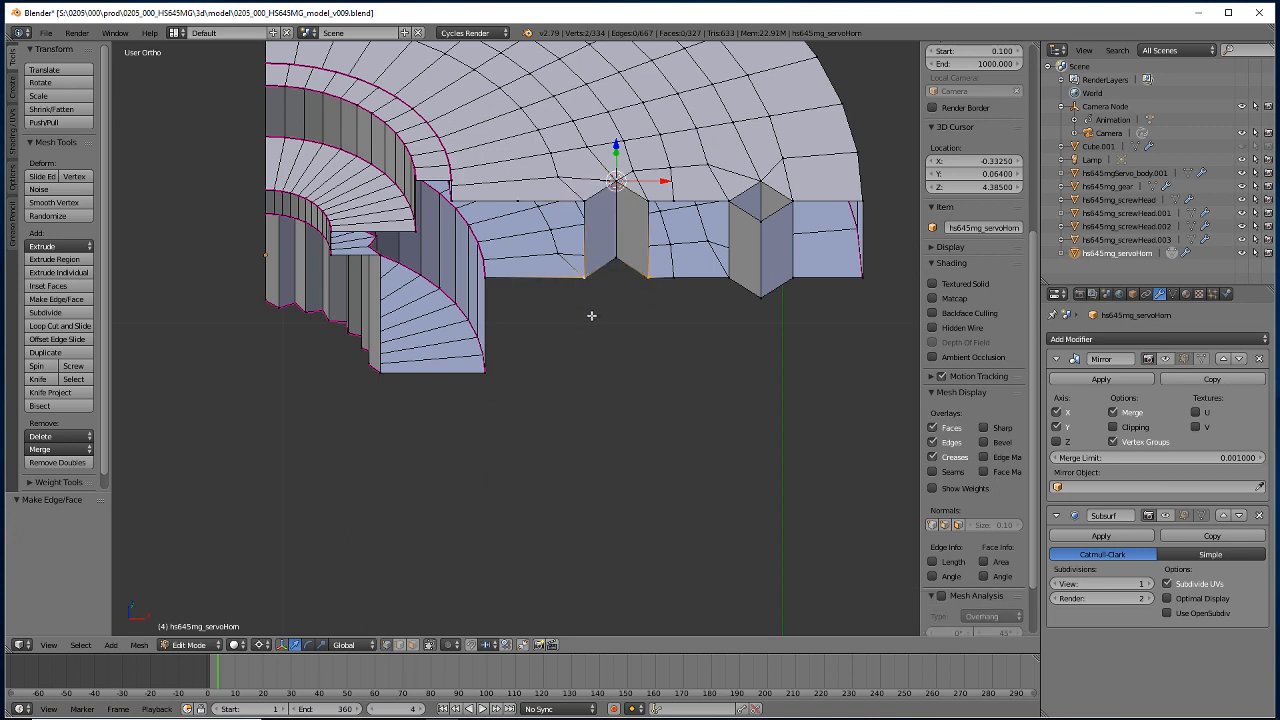
{"action": "key", "text": "shift+s"}
{"action": "left_click", "coordinate": [540, 318]}
Duplicate the two notch wall faces in place and mirror them across the cursor by scaling -1 along Y.
{"action": "left_click", "coordinate": [412, 645]}
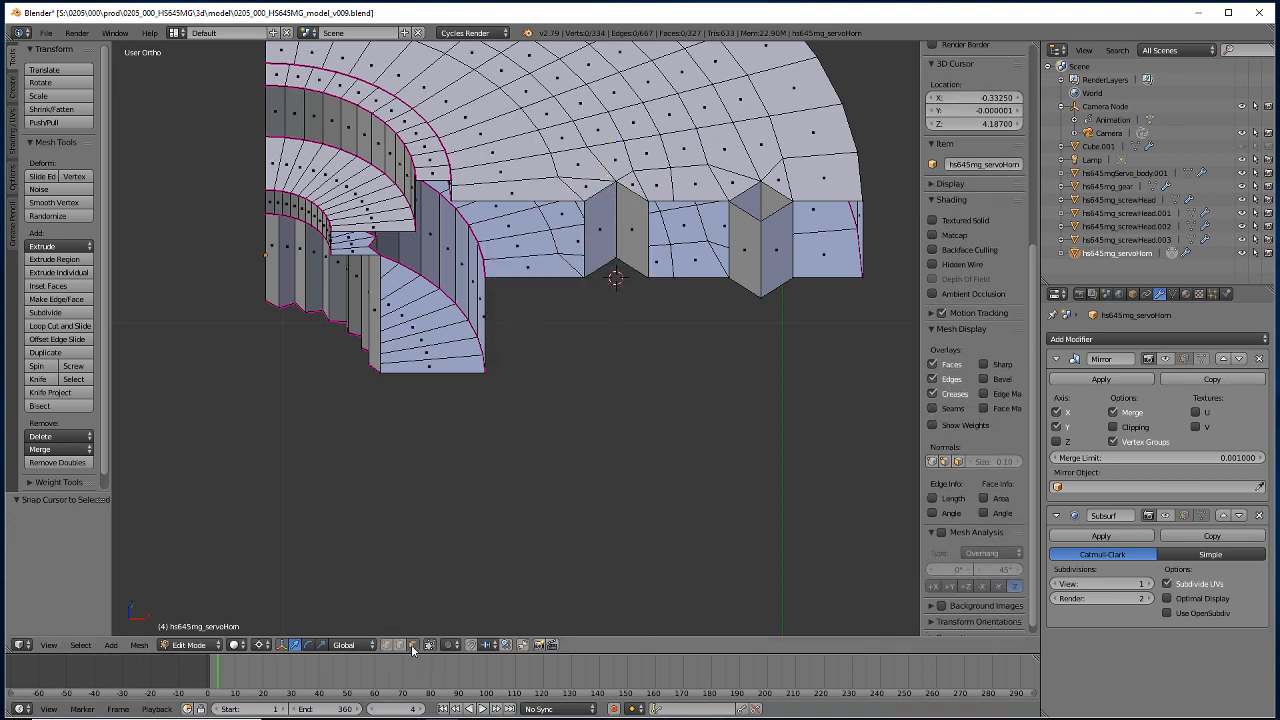
{"action": "left_click", "coordinate": [612, 240]}
{"action": "key", "text": "shift+d"}
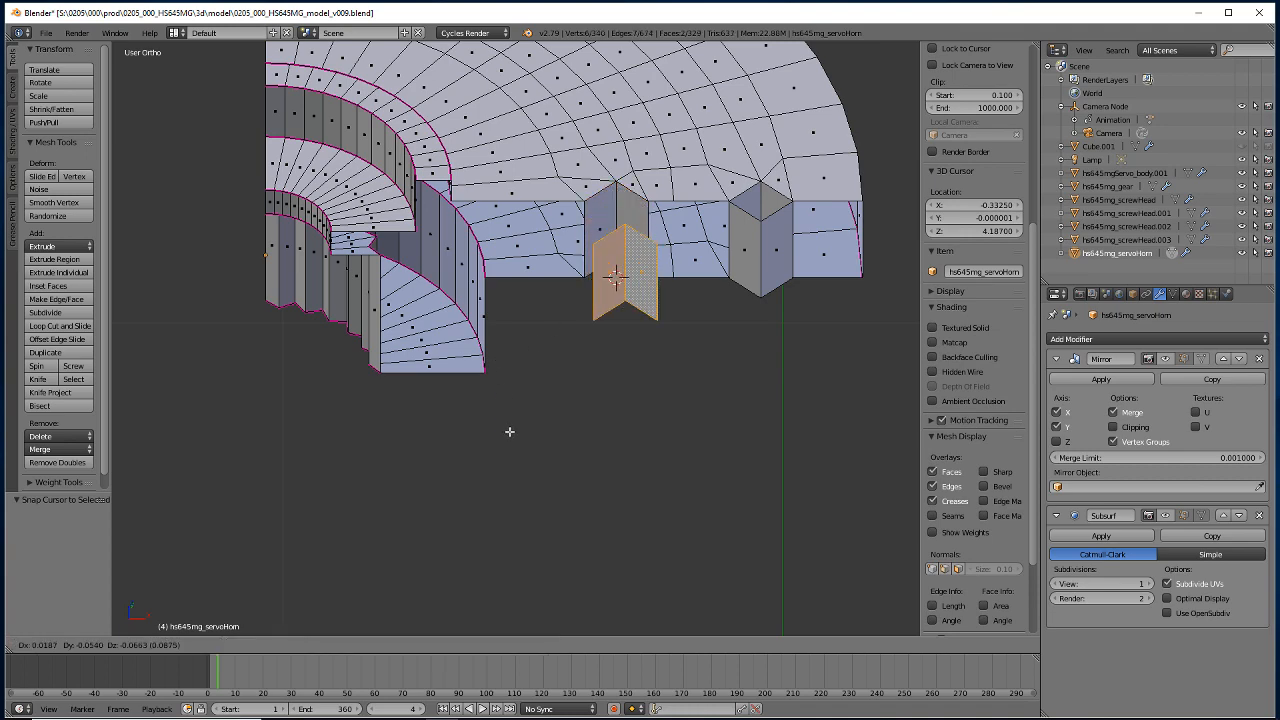
{"action": "right_click", "coordinate": [510, 468]}
{"action": "type", "text": "s"}
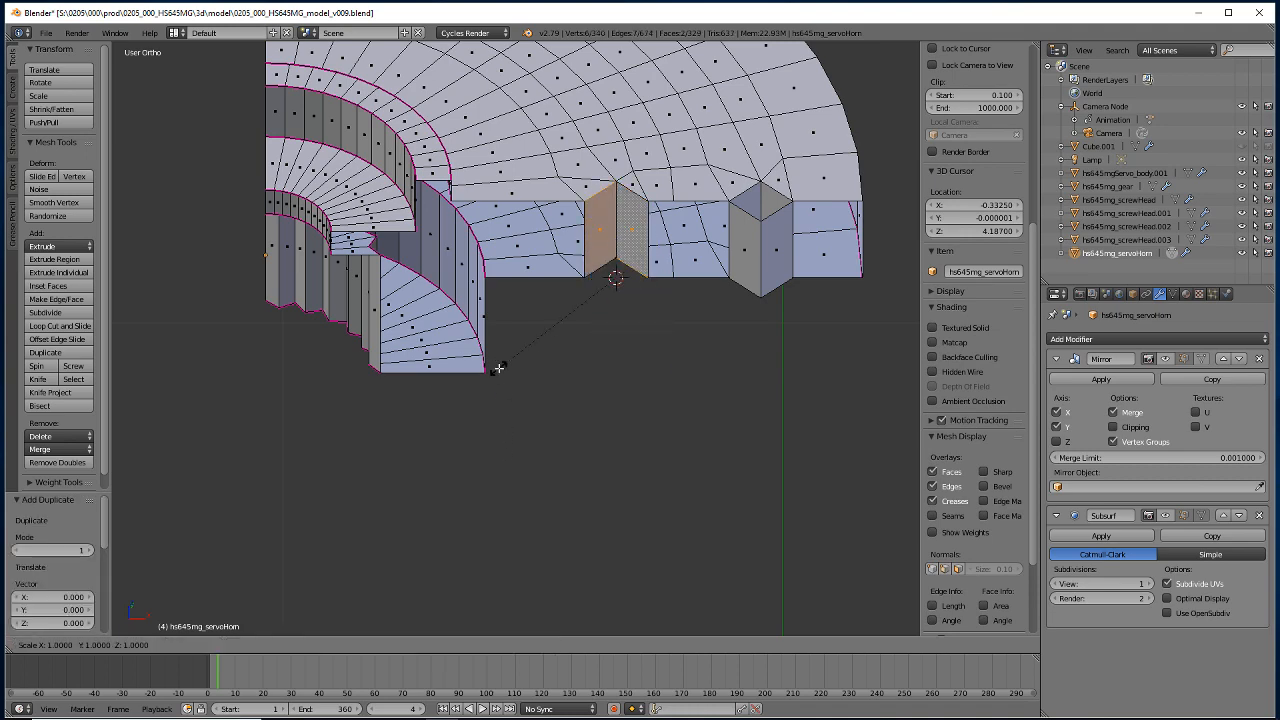
{"action": "type", "text": "y-1"}
{"action": "key", "text": "Return"}
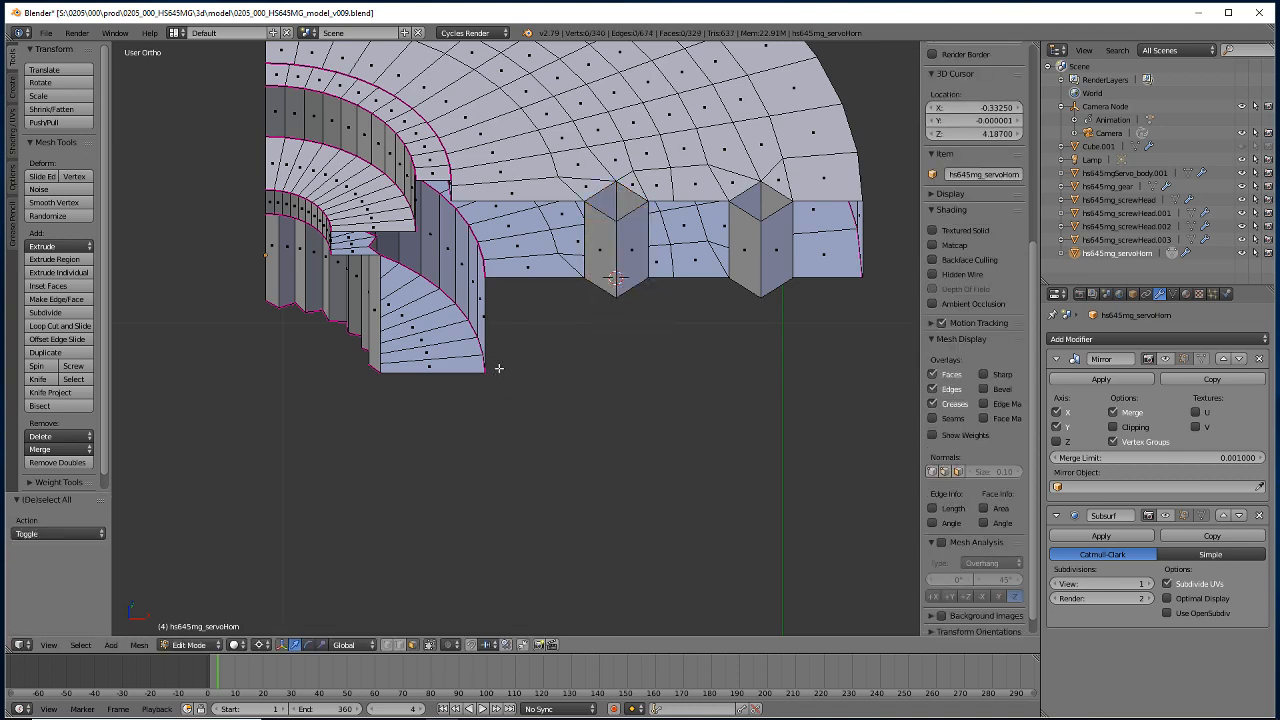
Remove doubles across the whole servo horn mesh, and deselect everything.
{"action": "key", "text": "a"}
{"action": "key", "text": "w"}
{"action": "left_click", "coordinate": [499, 366]}
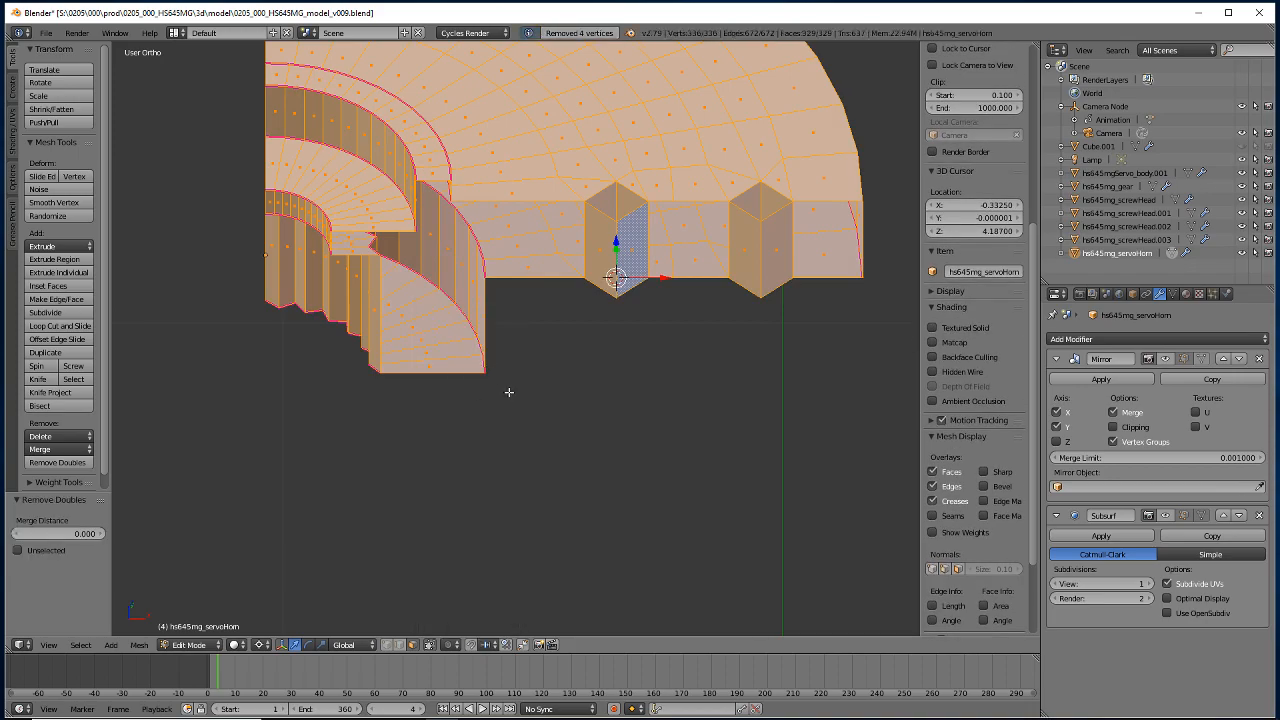
{"action": "key", "text": "a"}
Select the upper plate's straight-edge vertices between the two holes plus the outer corner vertex of each hole.
{"action": "middle_click_drag", "start_coordinate": [400, 383], "coordinate": [386, 503]}
{"action": "left_click", "coordinate": [386, 645]}
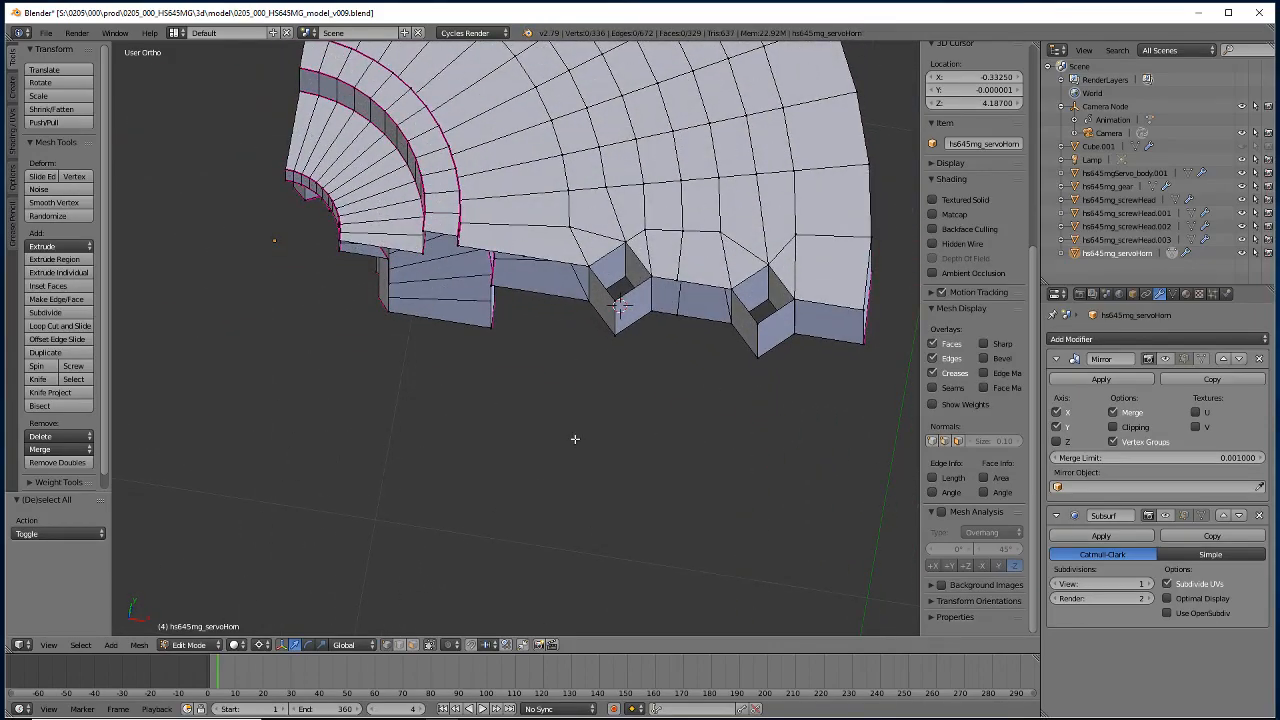
{"action": "right_click", "coordinate": [732, 295]}
{"action": "right_click", "coordinate": [671, 279], "text": "shift"}
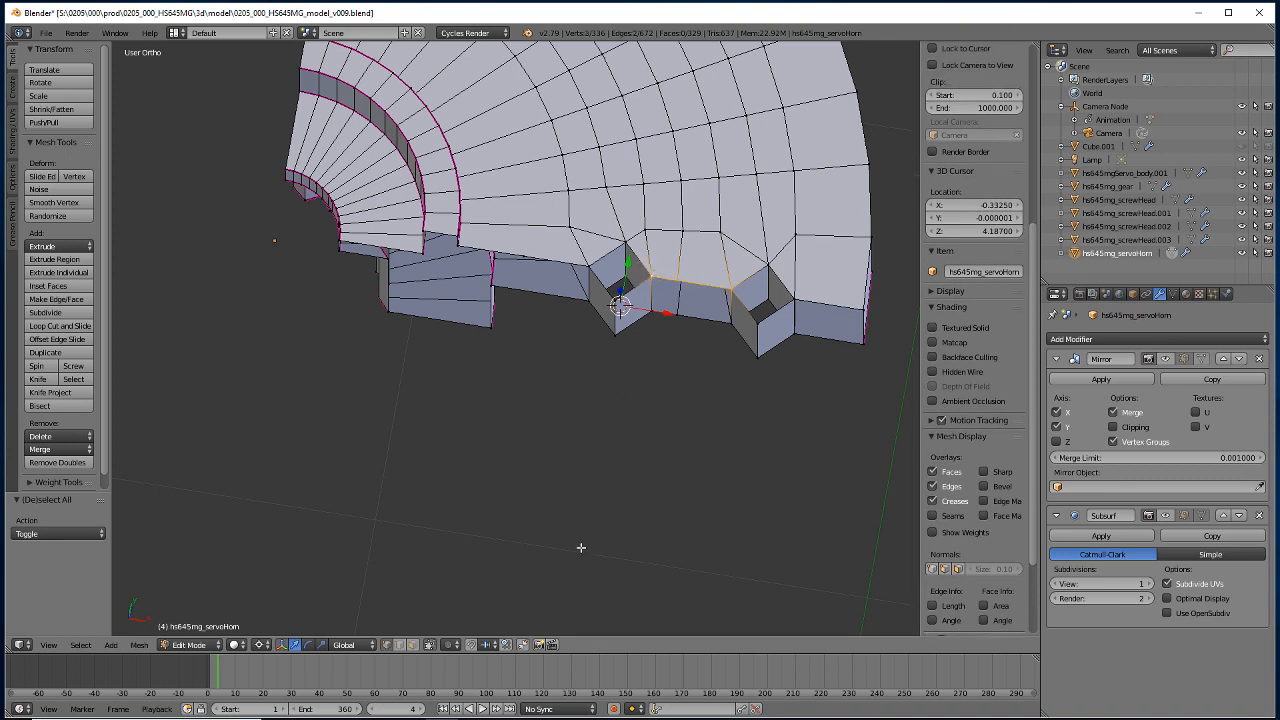
{"action": "right_click", "coordinate": [796, 297], "text": "shift"}
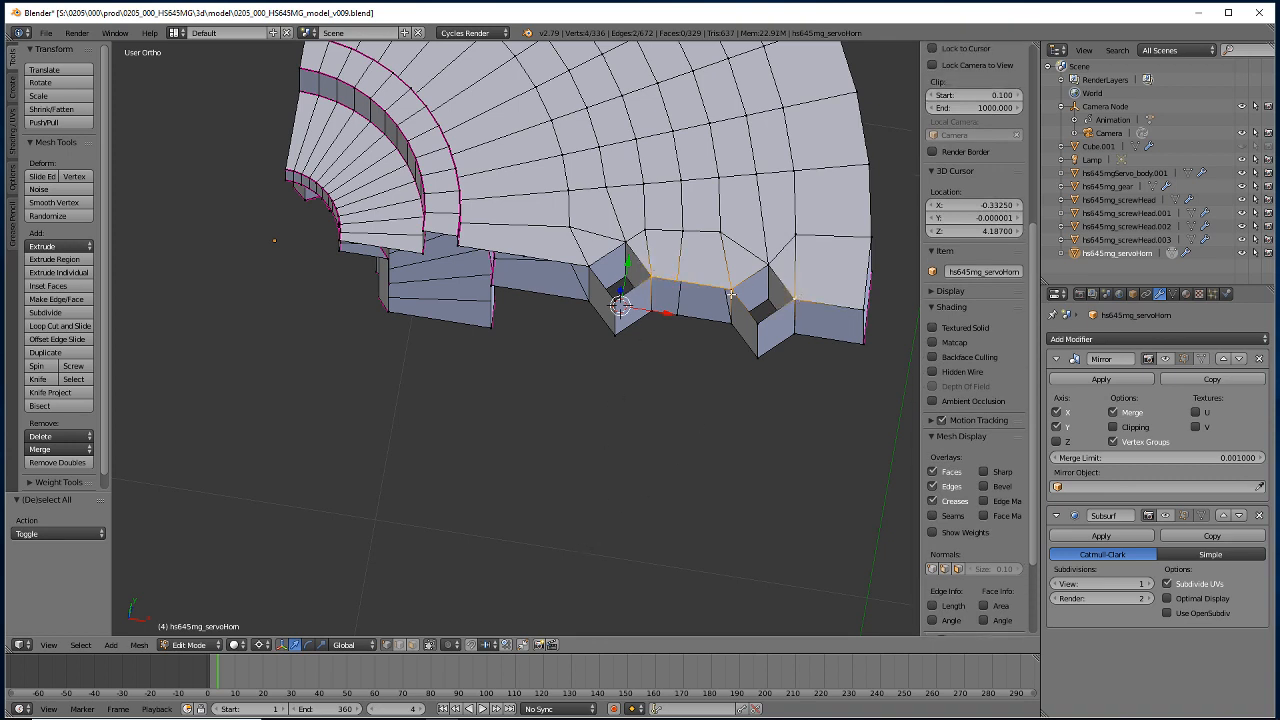
{"action": "right_click", "coordinate": [590, 266], "text": "shift"}
In Object Mode, snap the 3D cursor to the servo horn's origin, and return to editing its mesh.
{"action": "key", "text": "Tab"}
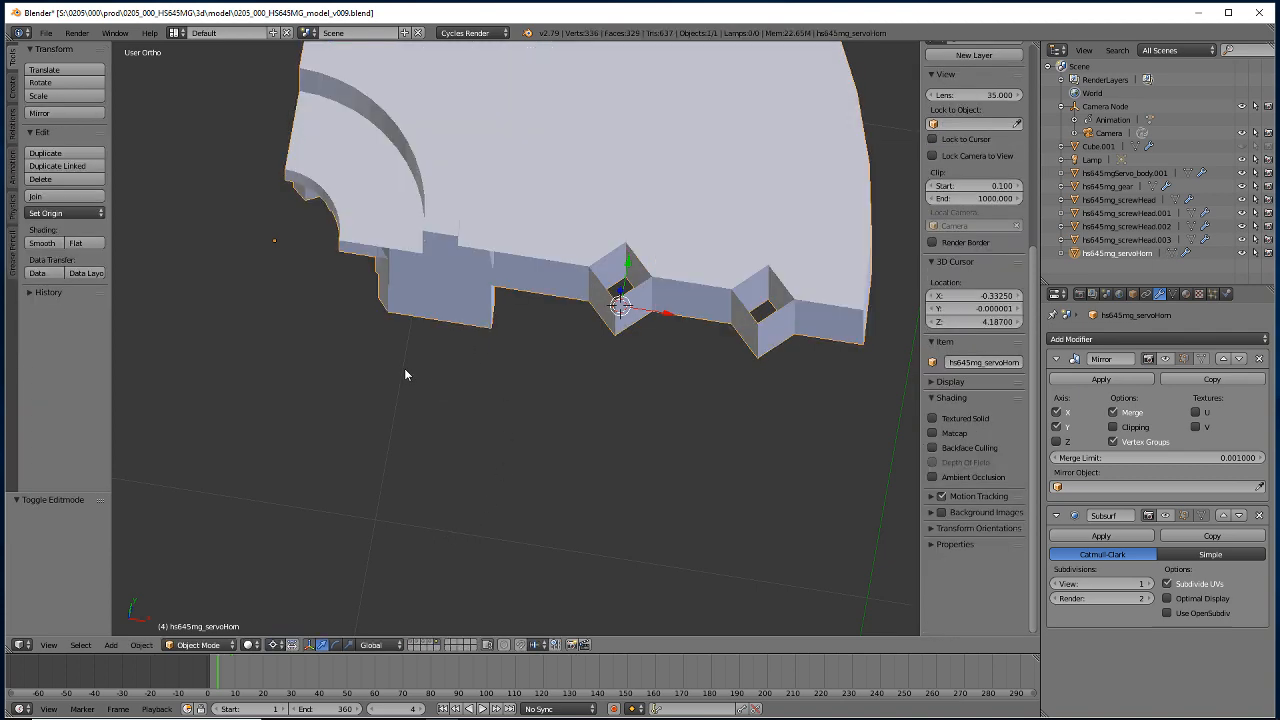
{"action": "key", "text": "shift+s"}
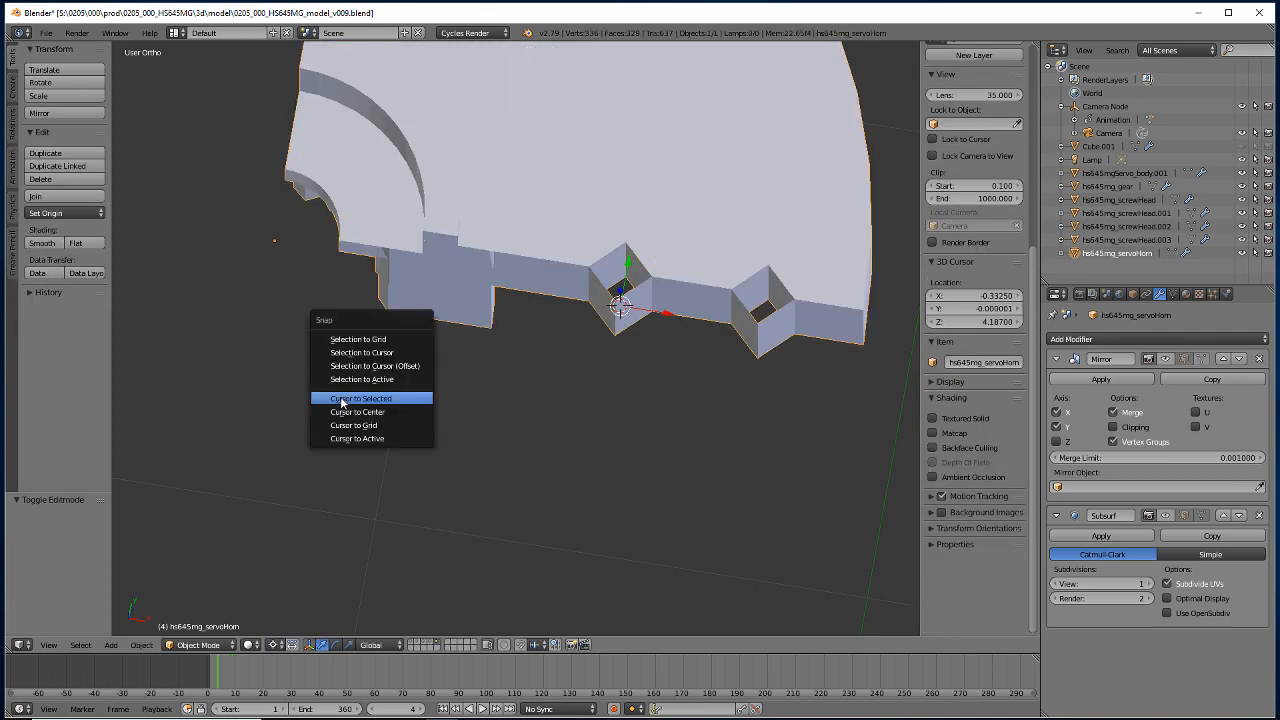
{"action": "left_click", "coordinate": [340, 398]}
{"action": "key", "text": "Tab"}
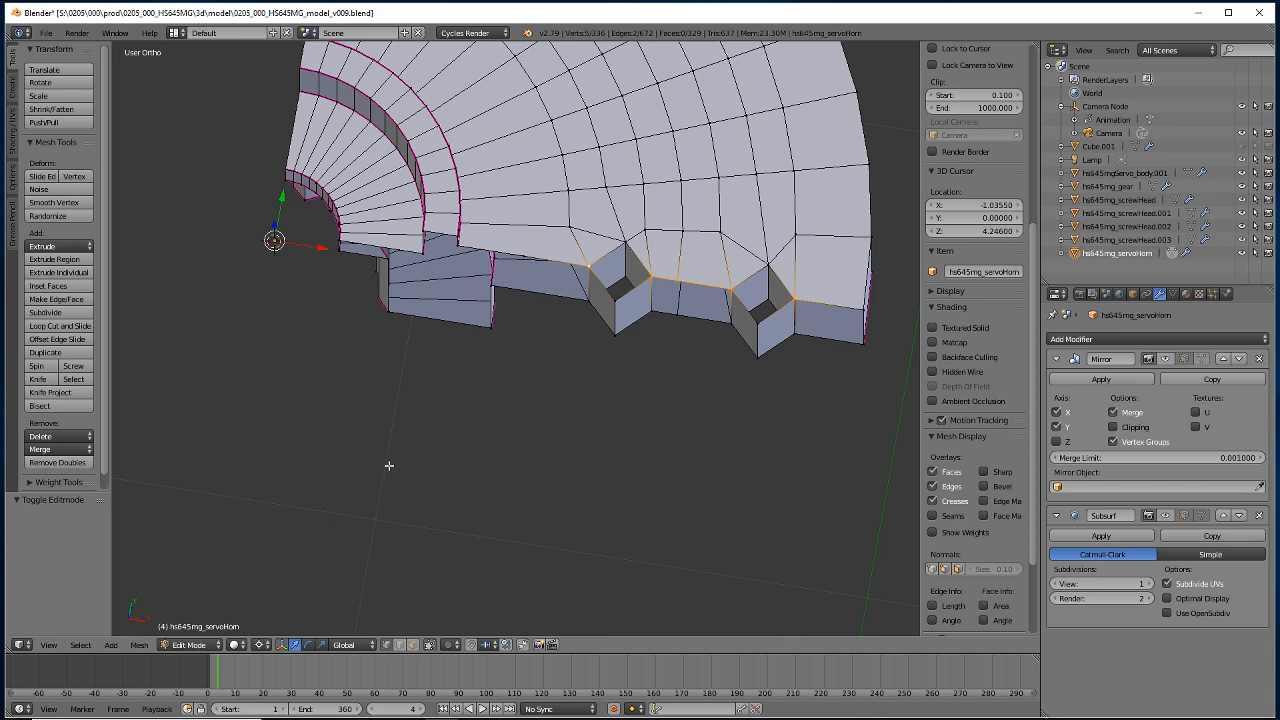
Extrude the selected straight-edge vertices in place and rotate them about 60° around the global Z axis.
{"action": "key", "text": "e"}
{"action": "right_click", "coordinate": [405, 541]}
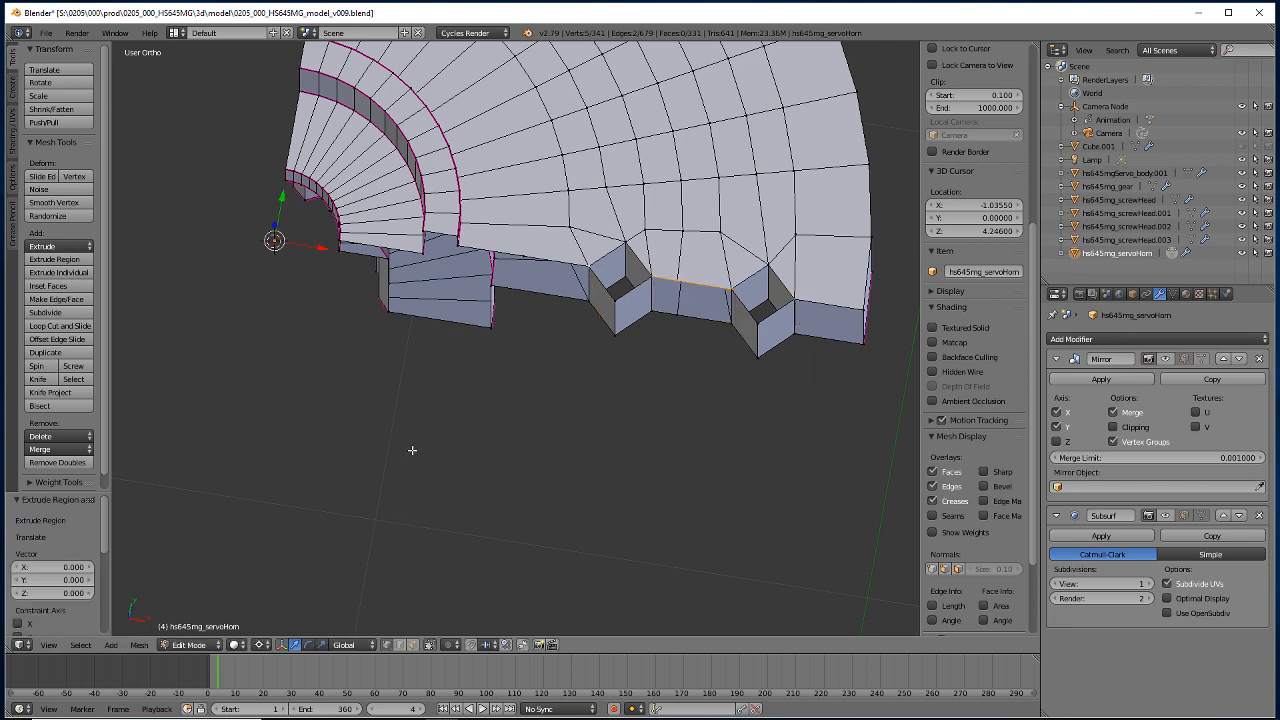
{"action": "key", "text": "r"}
{"action": "key", "text": "z"}
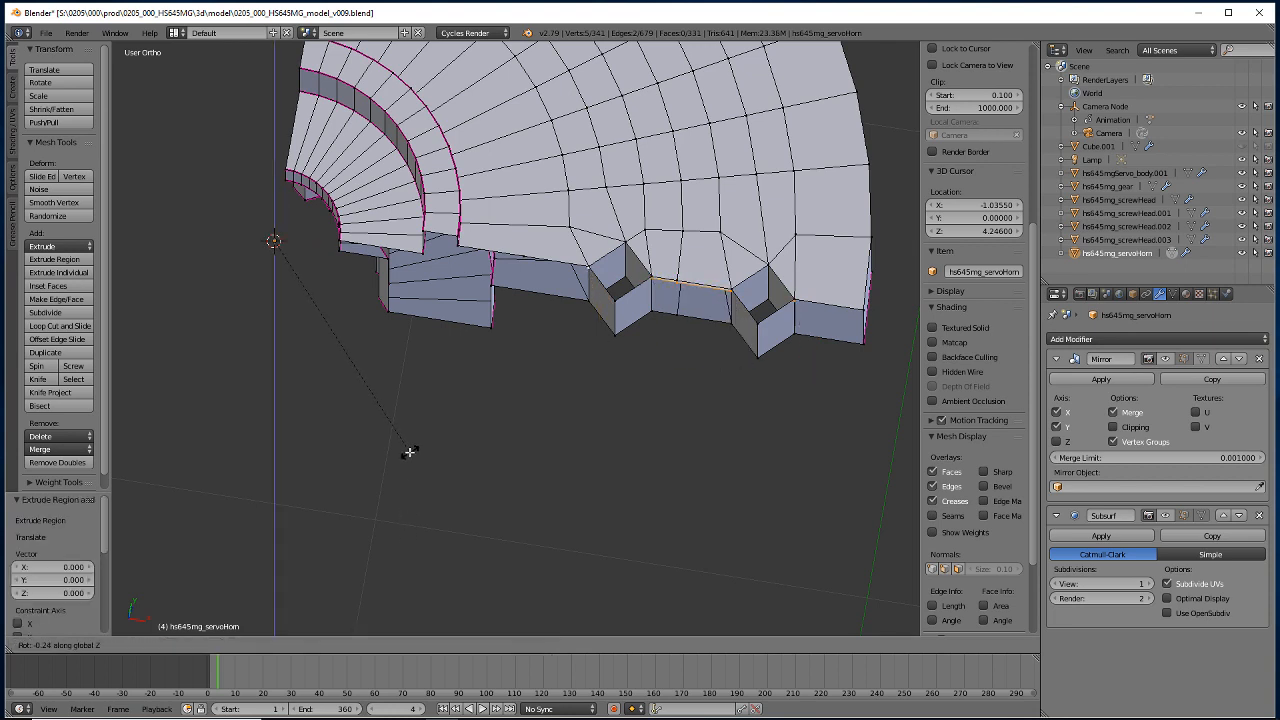
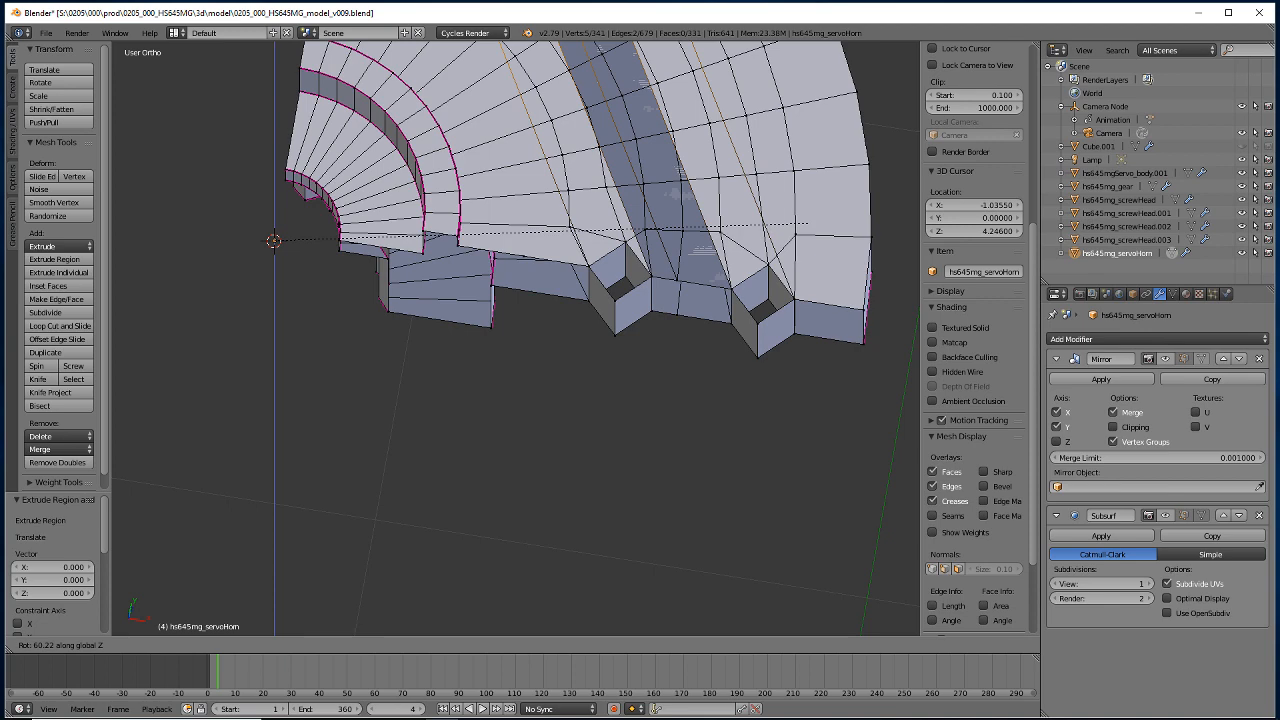
Calculate 18.84 × 0.333 in the Calculator to get the rotation angle, and move its window clear of the model.
{"action": "left_click_drag", "start_coordinate": [763, 247], "coordinate": [688, 256]}
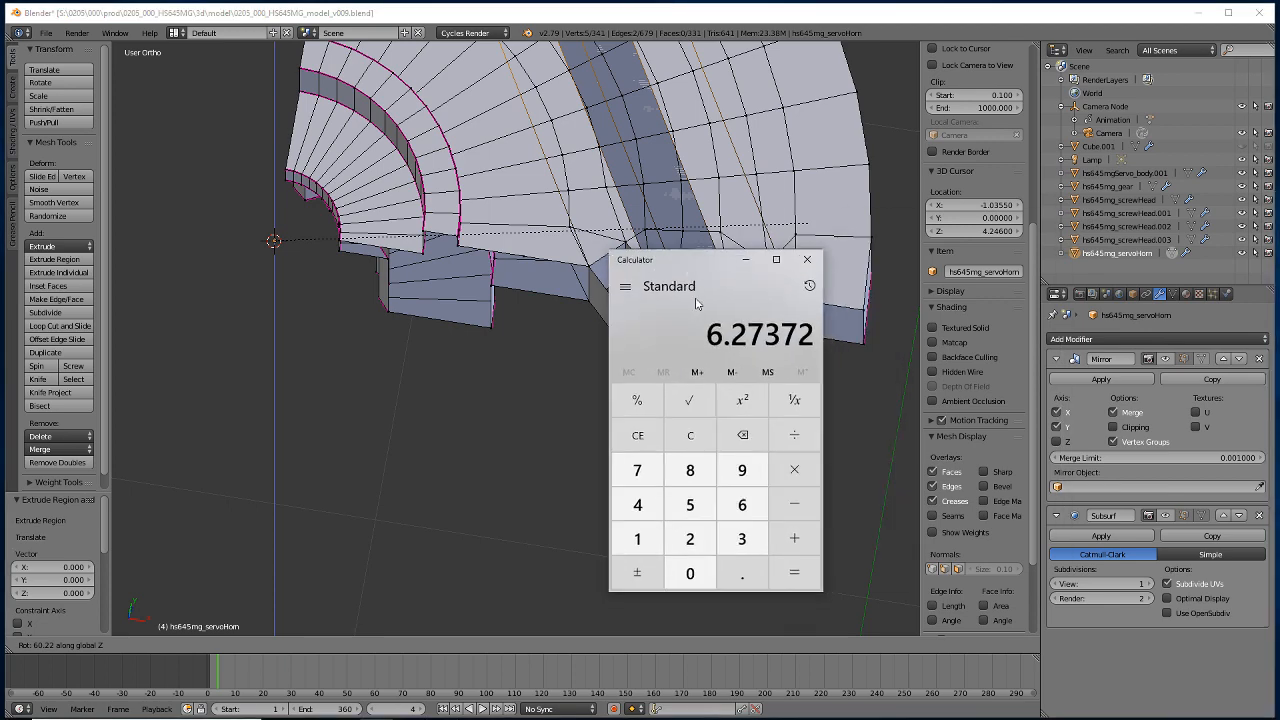
{"action": "type", "text": "18.84"}
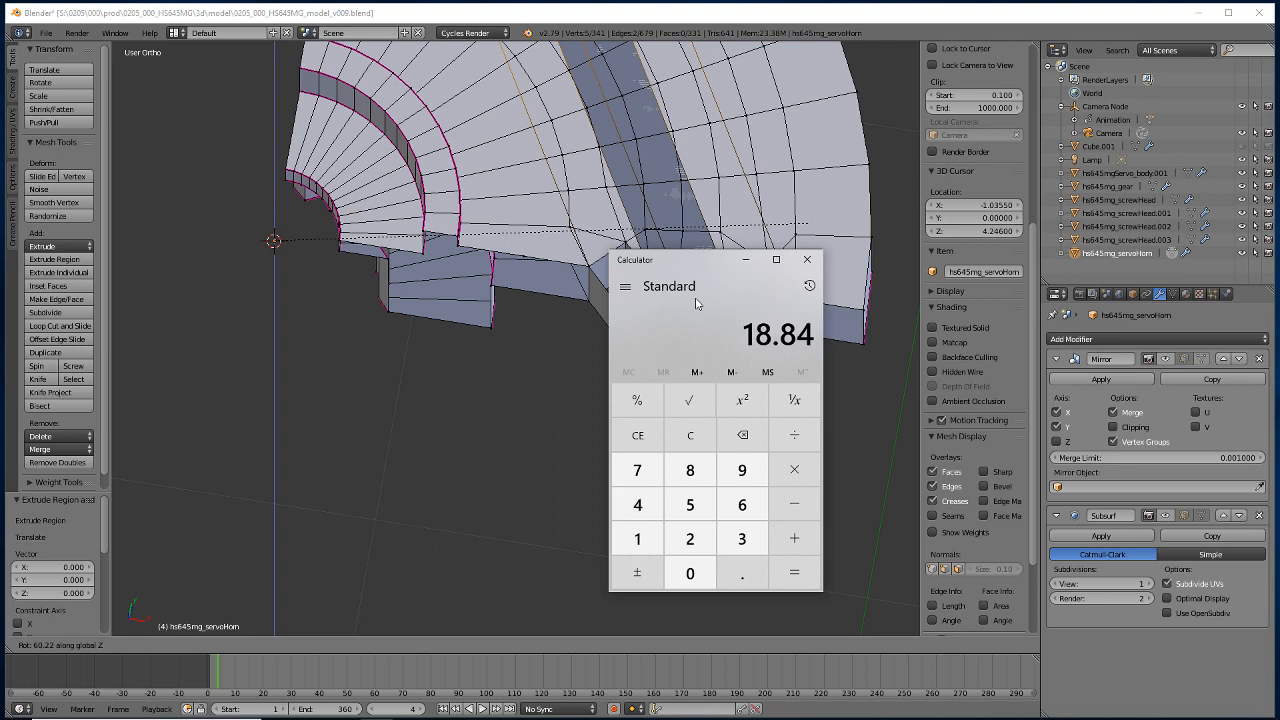
{"action": "type", "text": "*0.333"}
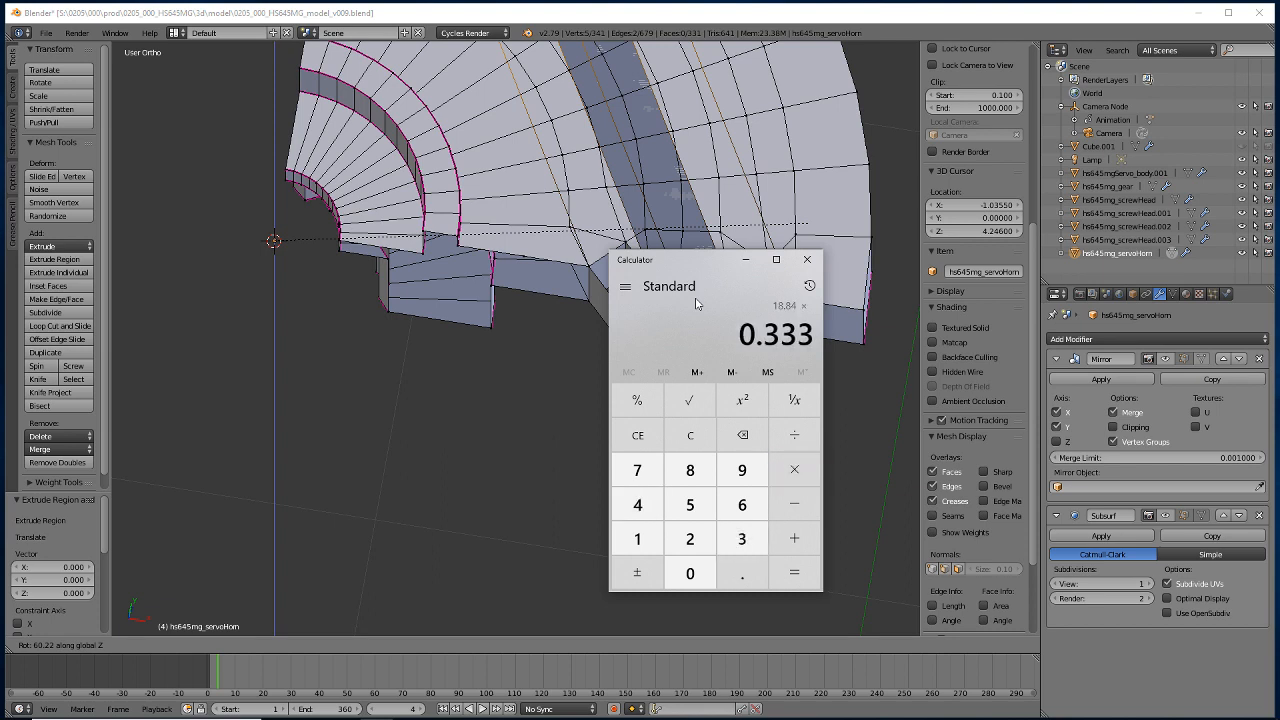
{"action": "key", "text": "Return"}
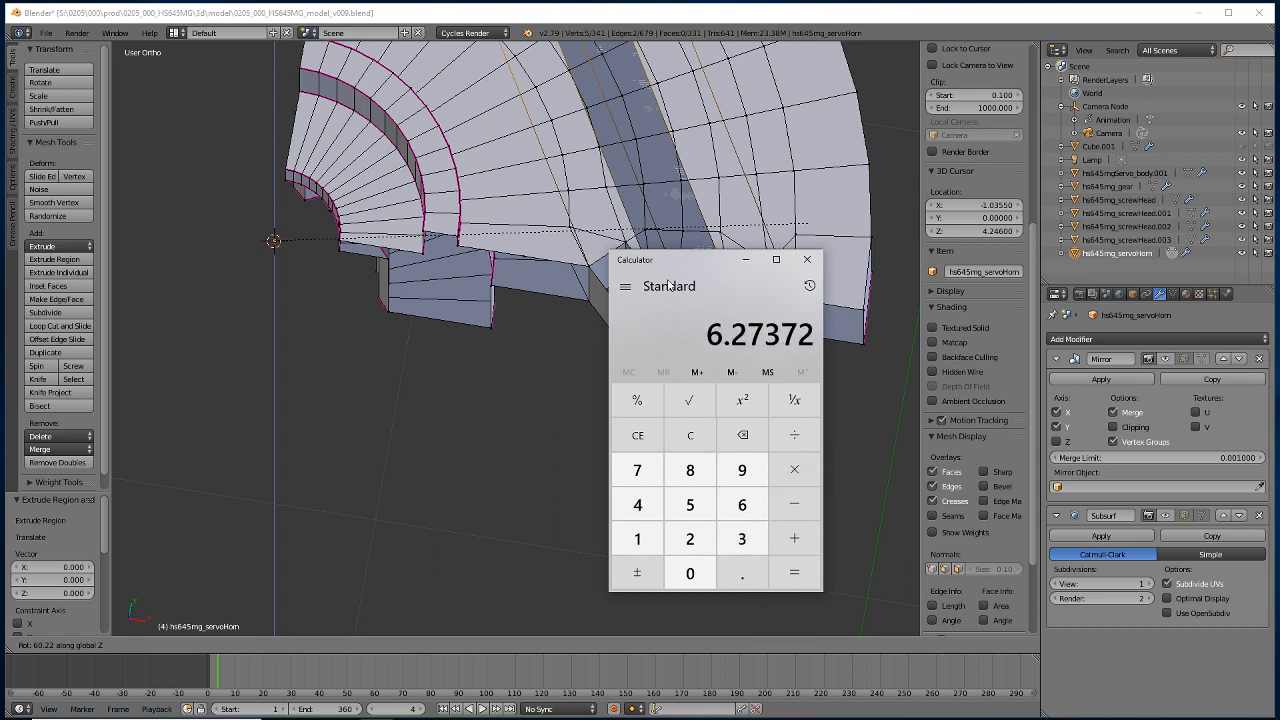
{"action": "left_click_drag", "start_coordinate": [671, 262], "coordinate": [1279, 250]}
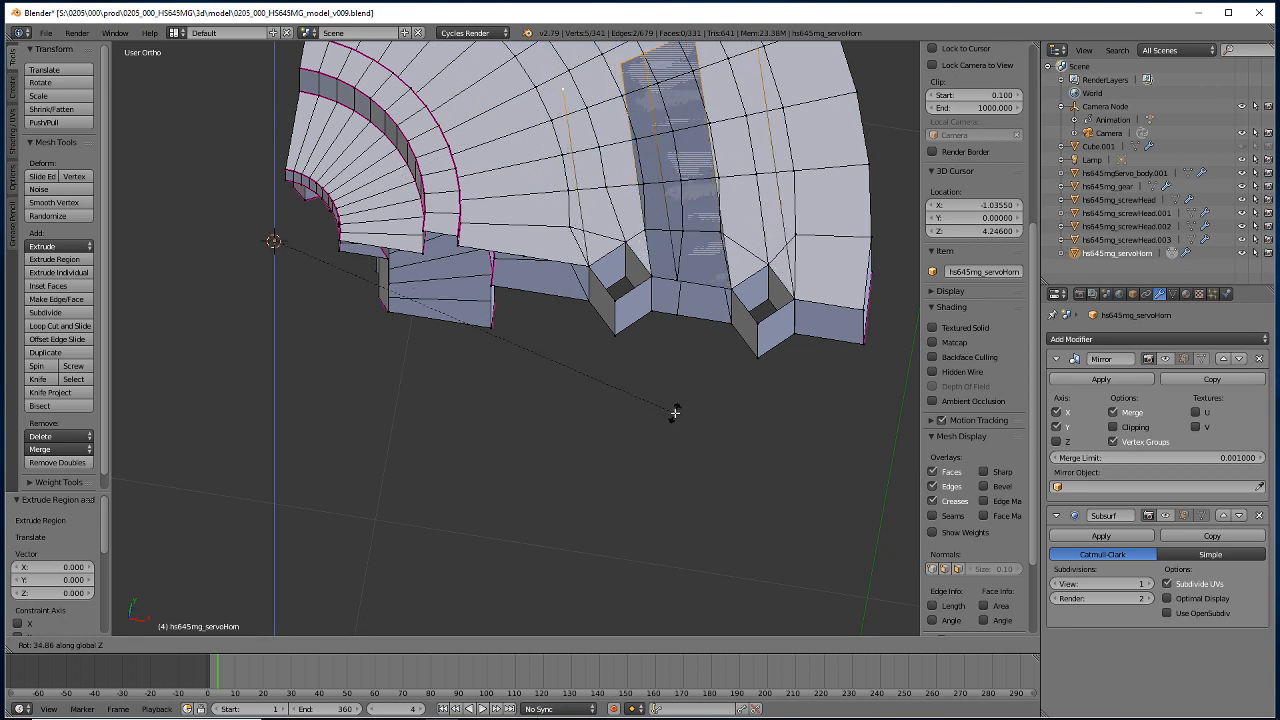
Rotate the extruded straight-edge vertices 6.27° around the local Z axis.
{"action": "key", "text": "r"}
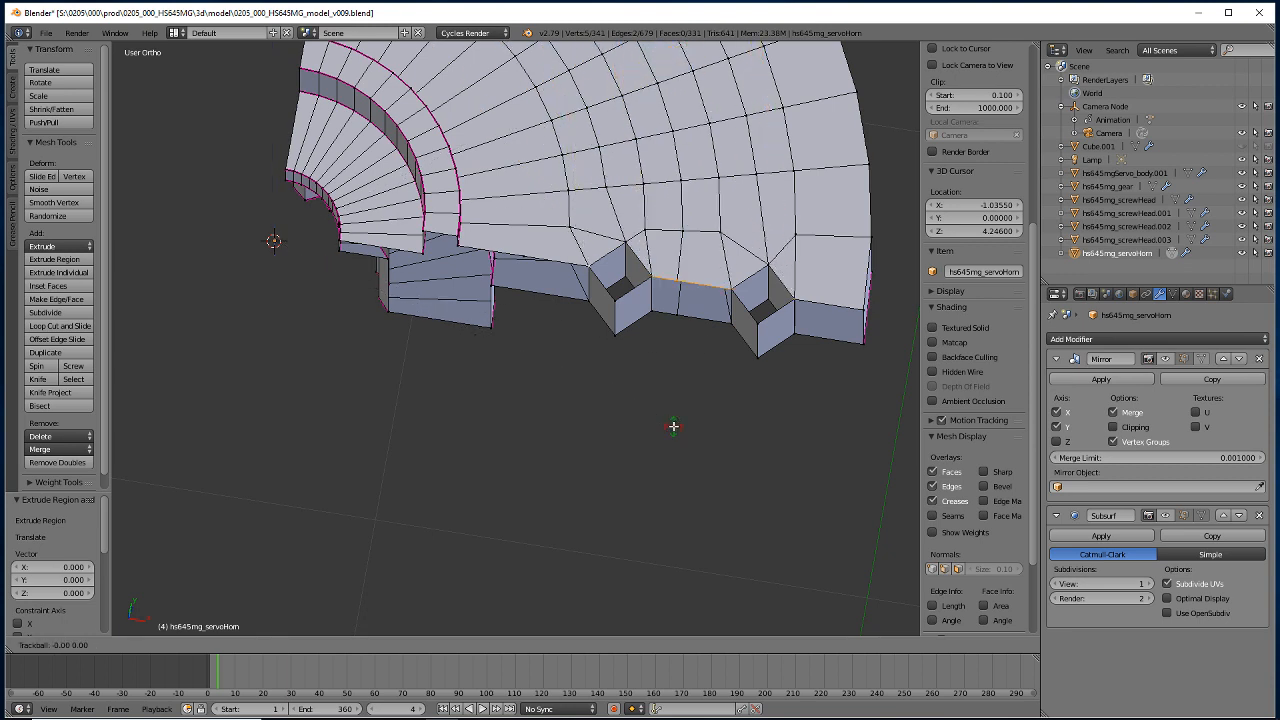
{"action": "key", "text": "z"}
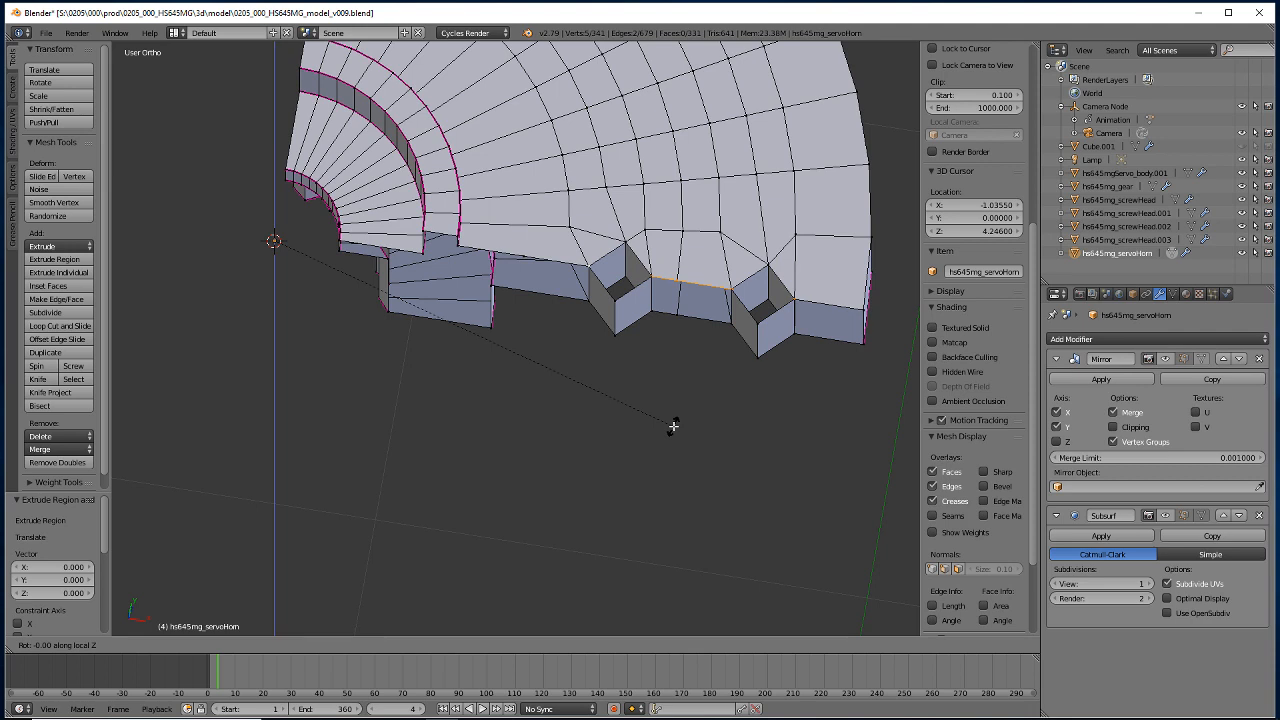
{"action": "type", "text": "6"}
{"action": "type", "text": ".2"}
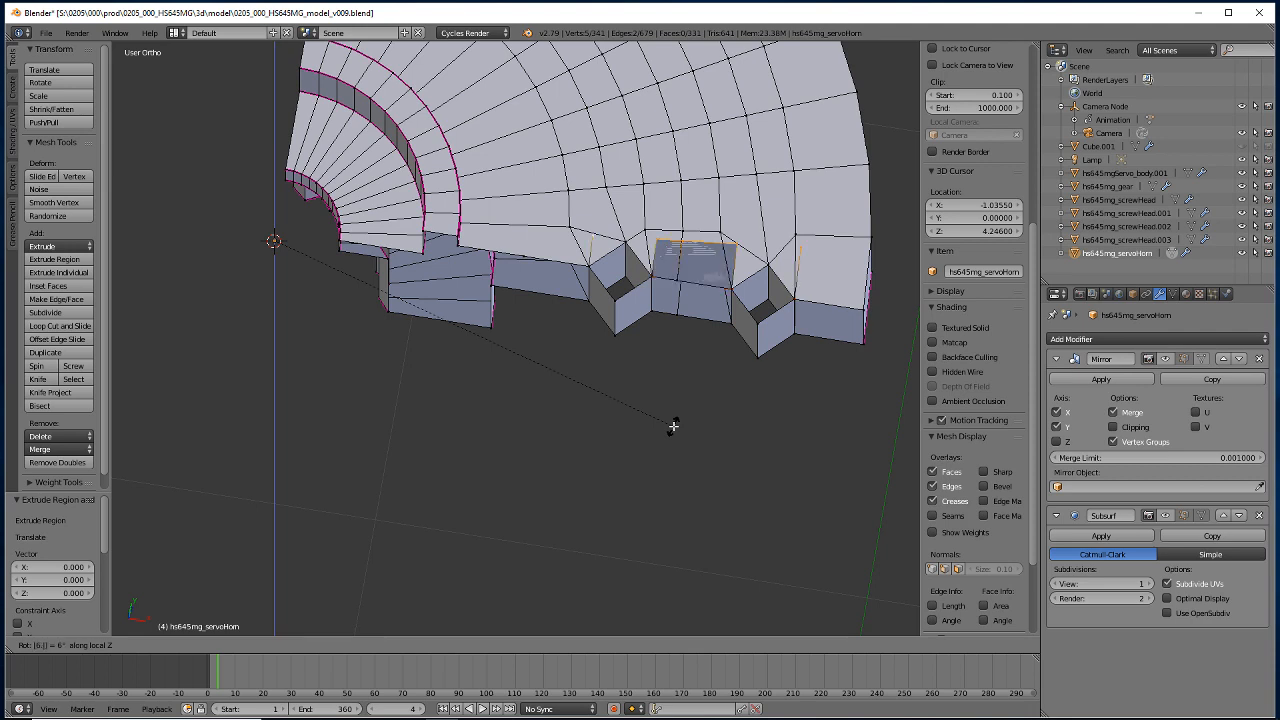
{"action": "type", "text": "7"}
{"action": "key", "text": "Return"}
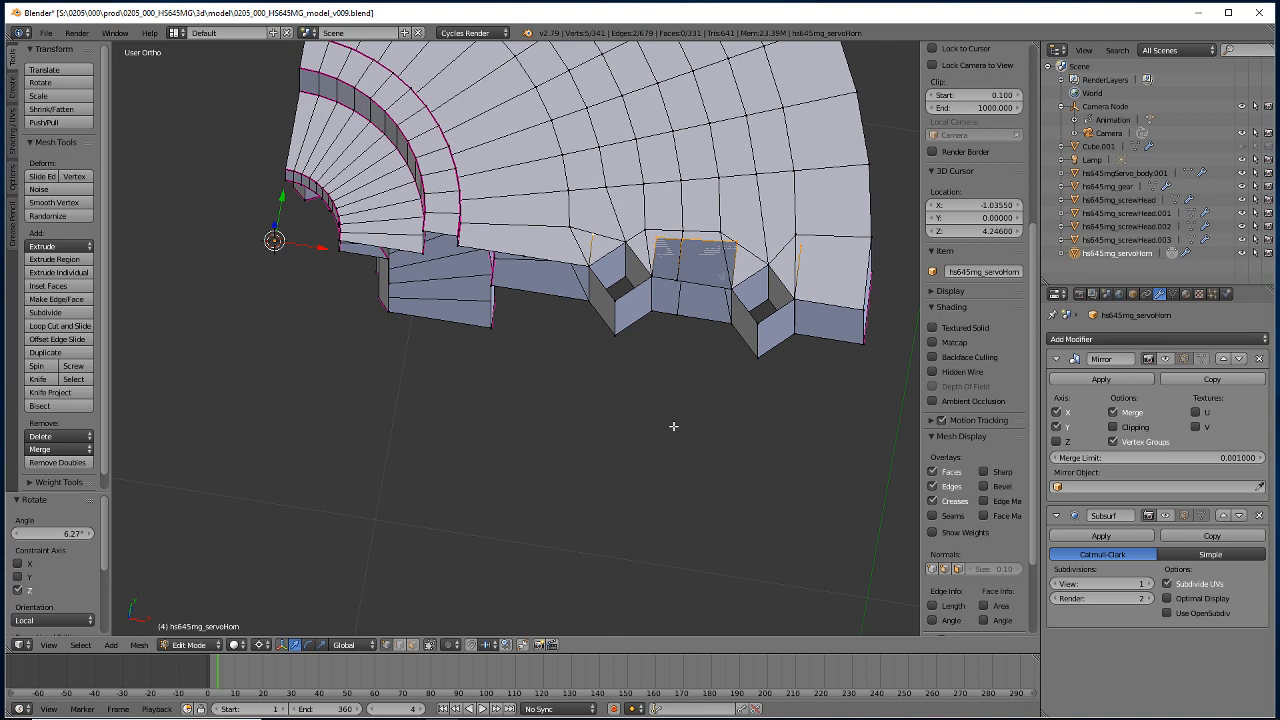
{"action": "right_click", "coordinate": [625, 241], "text": "shift"}
{"action": "right_click", "coordinate": [768, 262], "text": "shift"}
{"action": "key", "text": "e"}
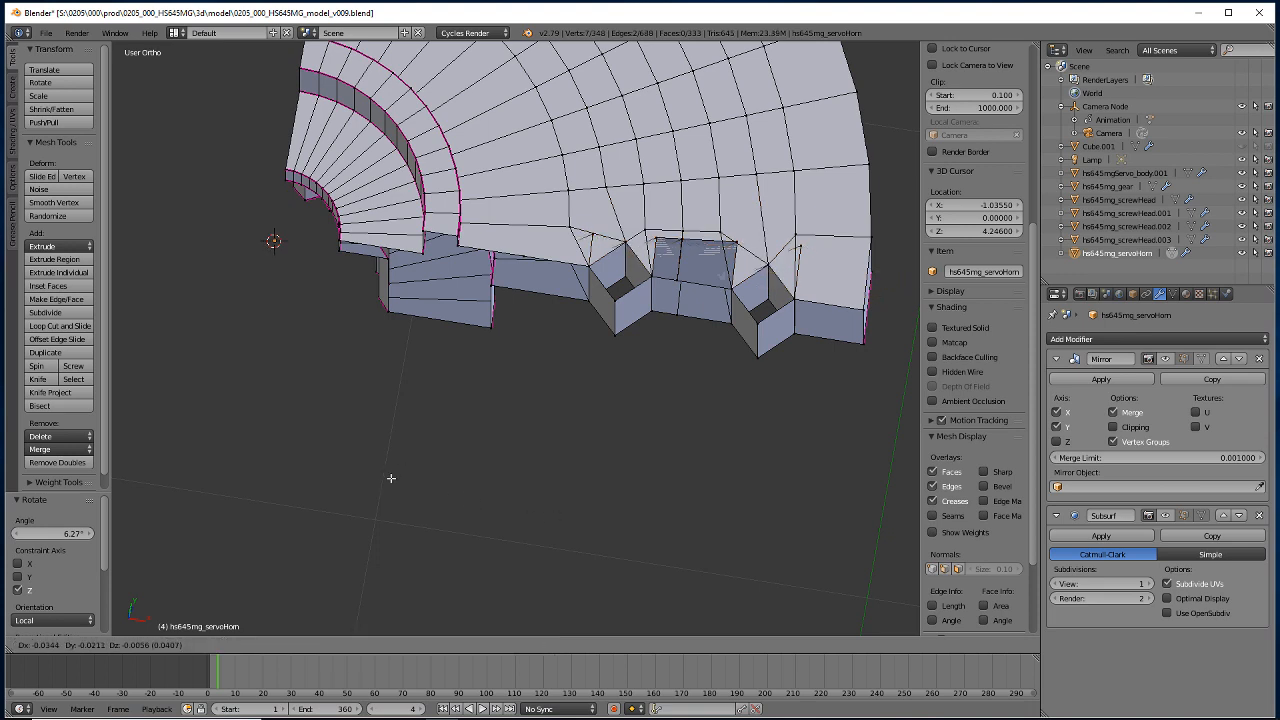
{"action": "right_click", "coordinate": [390, 478]}
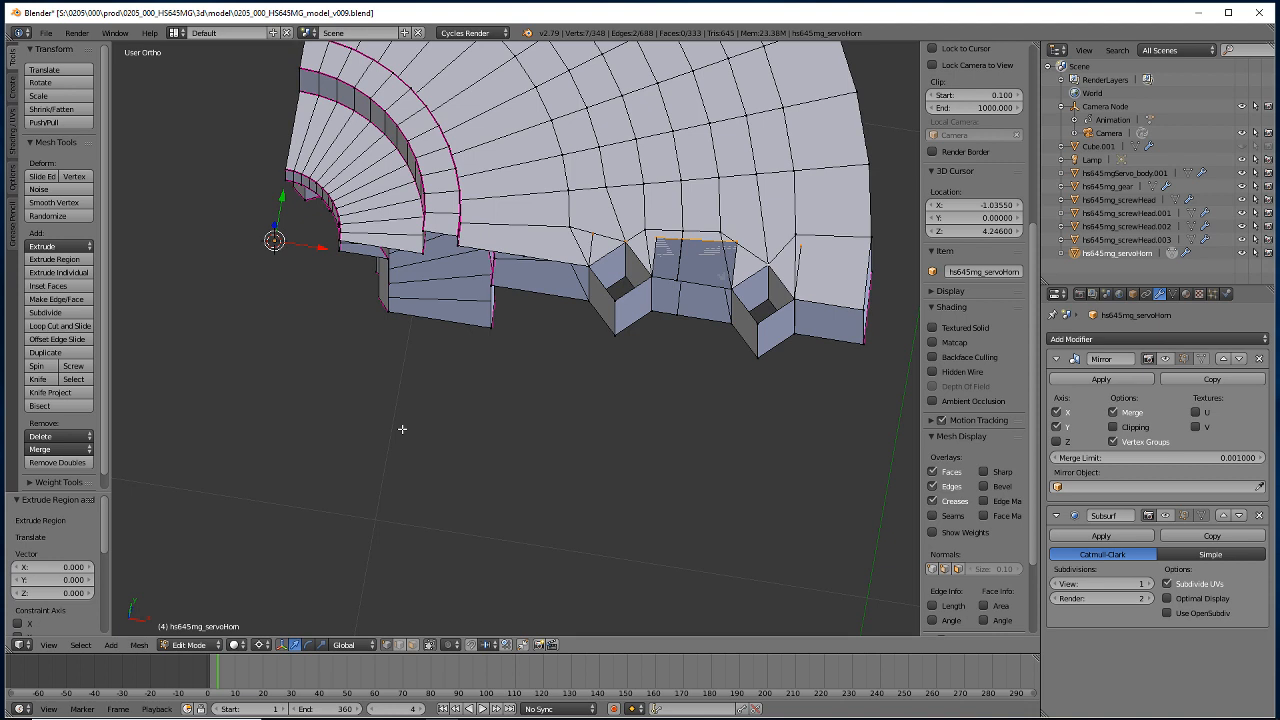
{"action": "key", "text": "ctrl+z"}
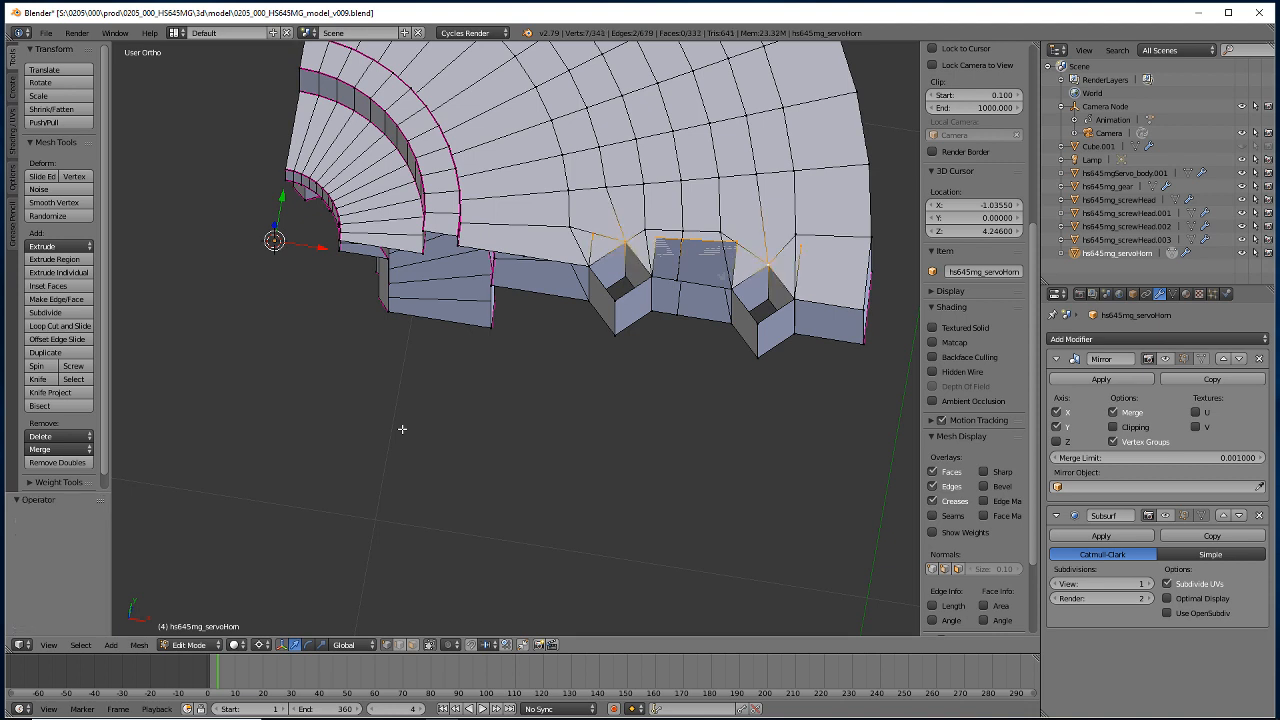
Merge the plate vertices on both sides of the inner hole and midway between the holes onto their rotated counterparts, using At Last.
{"action": "right_click", "coordinate": [568, 227]}
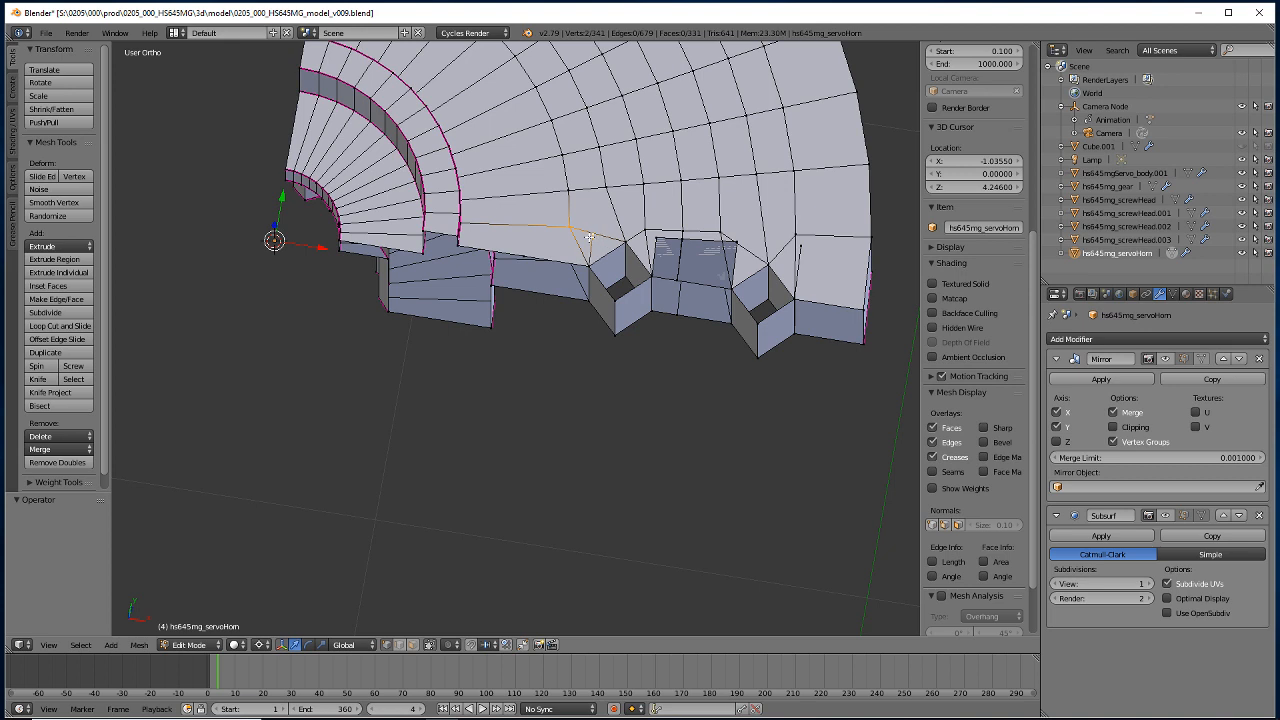
{"action": "key", "text": "alt+m"}
{"action": "left_click", "coordinate": [589, 236]}
{"action": "right_click", "coordinate": [655, 238]}
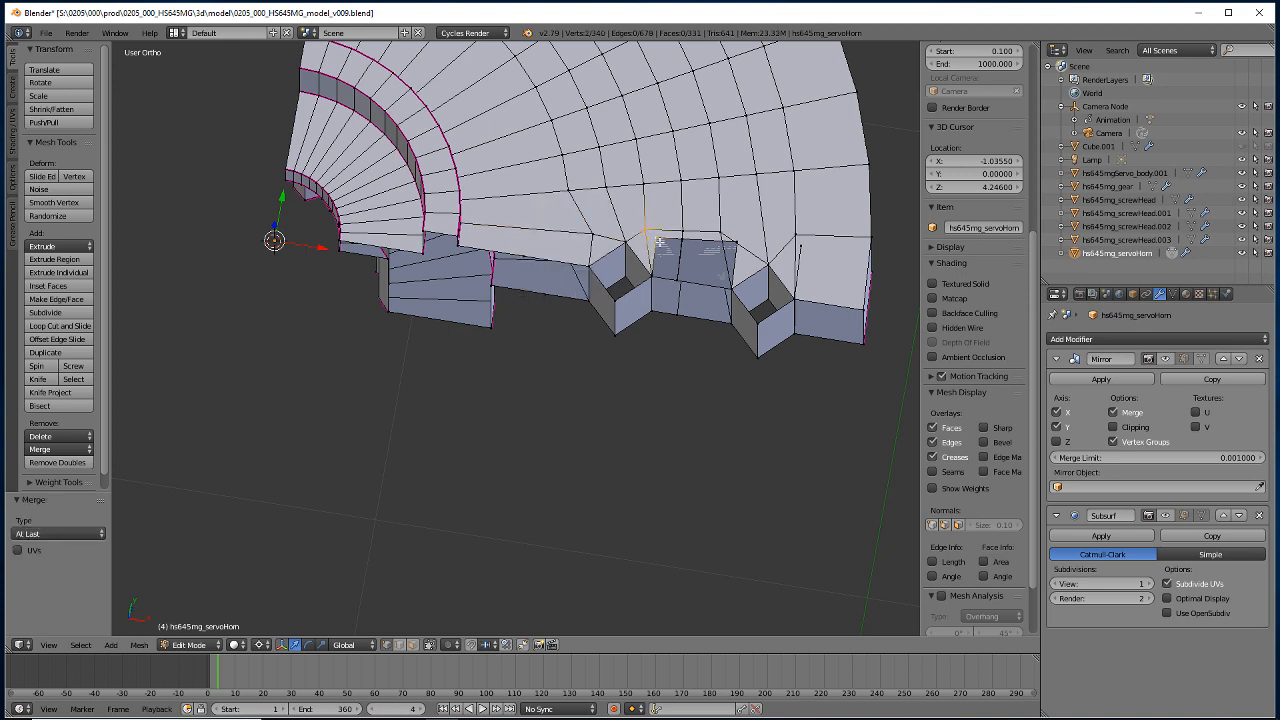
{"action": "key", "text": "alt+m"}
{"action": "left_click", "coordinate": [657, 240]}
{"action": "right_click", "coordinate": [681, 245]}
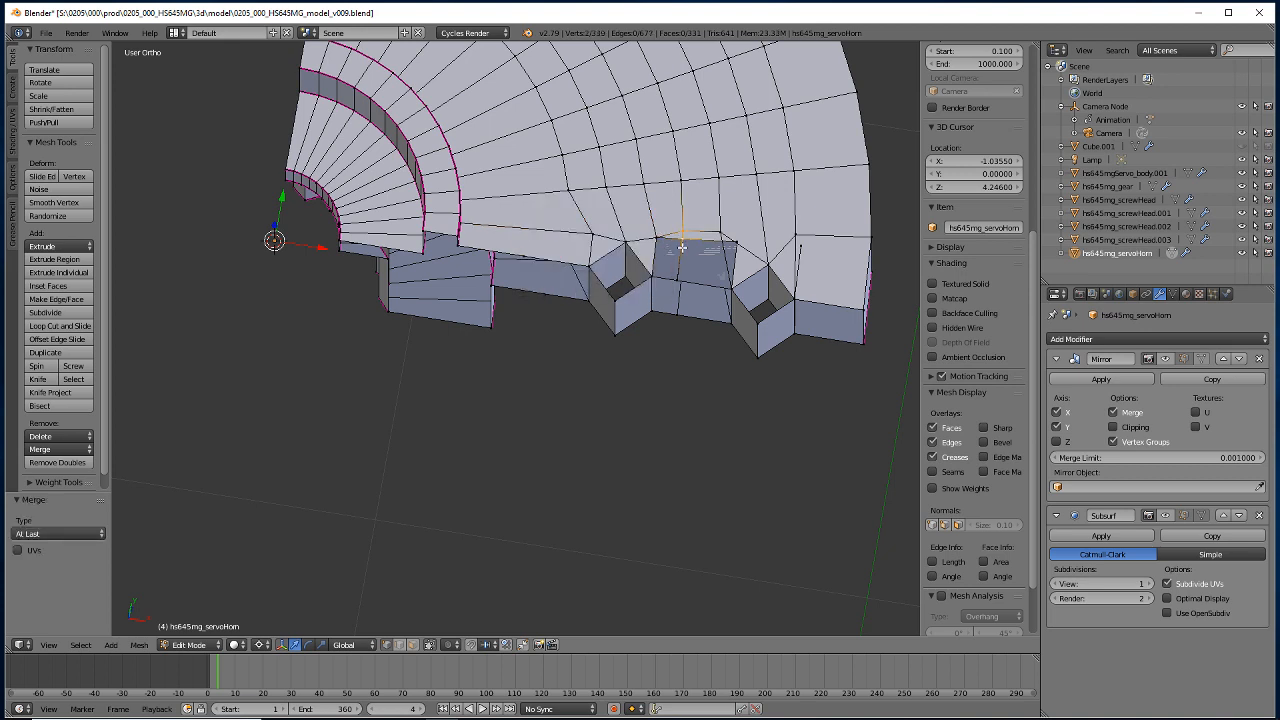
{"action": "key", "text": "alt+m"}
{"action": "left_click", "coordinate": [681, 250]}
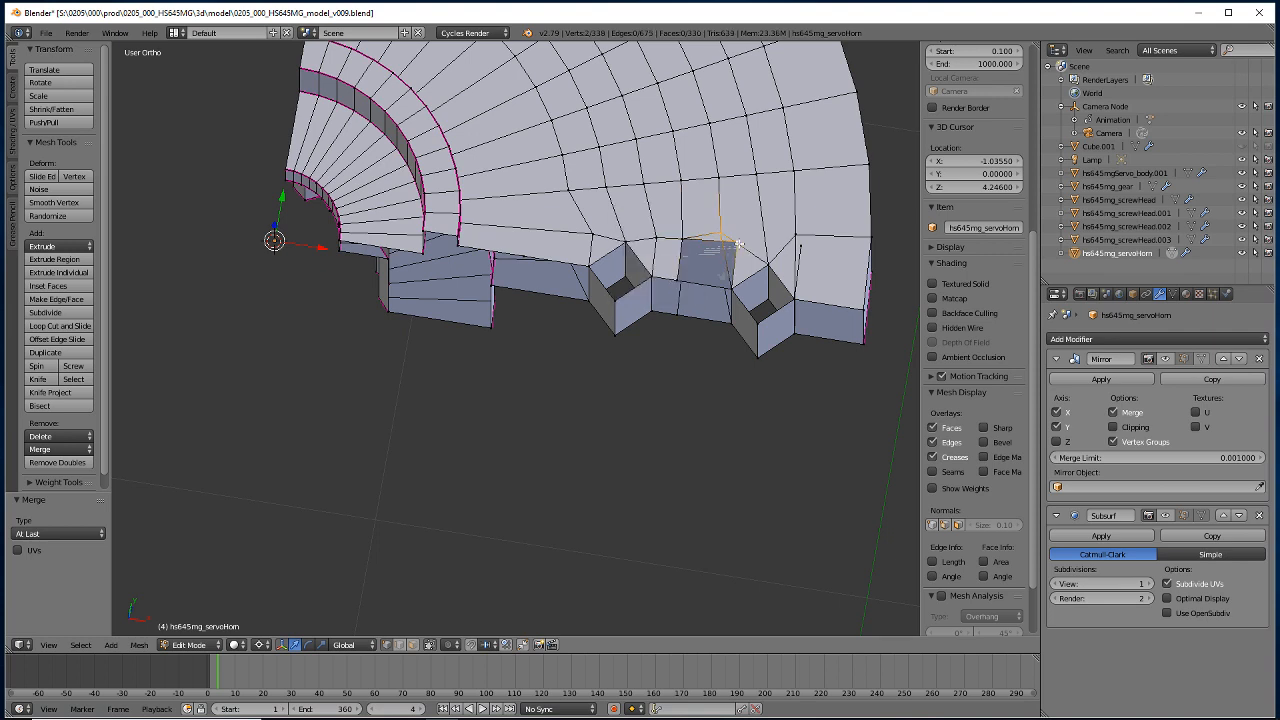
Merge the plate vertices on both sides of the outer hole onto their rotated counterparts using At Last, and deselect everything.
{"action": "key", "text": "alt+space"}
{"action": "left_click", "coordinate": [735, 246]}
{"action": "key", "text": "alt+m"}
{"action": "left_click", "coordinate": [732, 240]}
{"action": "right_click", "coordinate": [797, 238]}
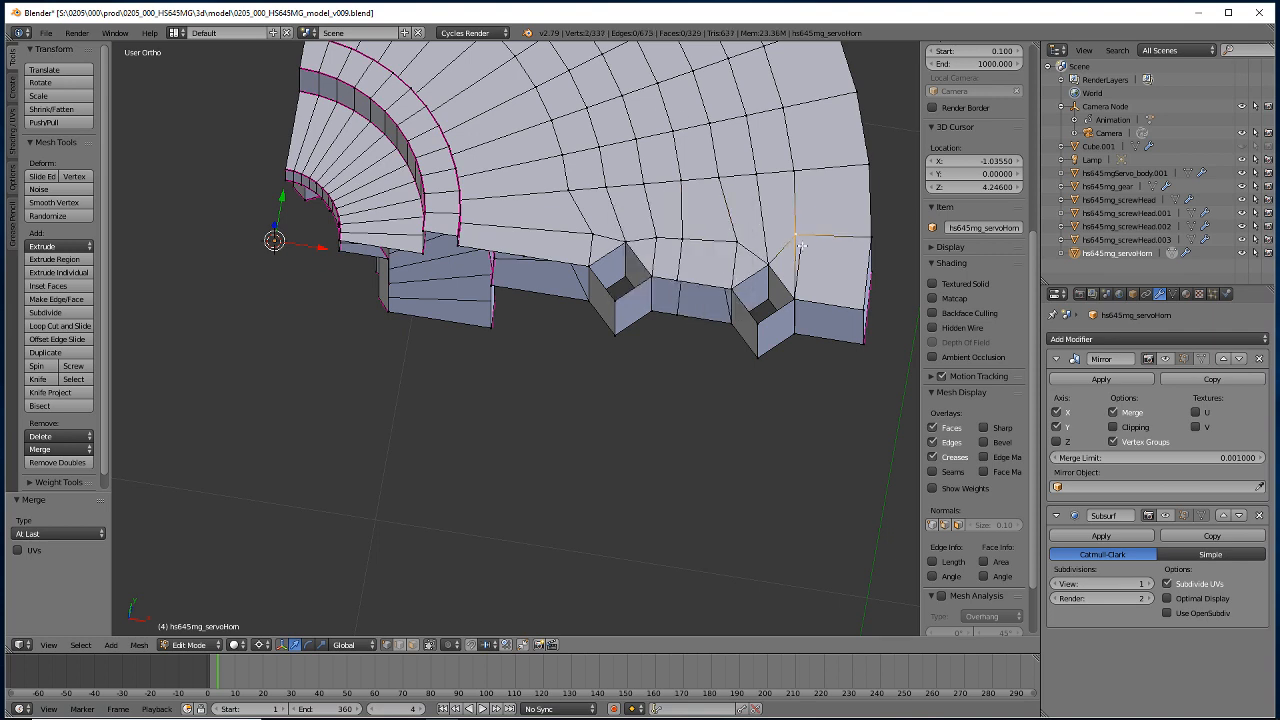
{"action": "key", "text": "alt+m"}
{"action": "left_click", "coordinate": [799, 256]}
{"action": "key", "text": "a"}
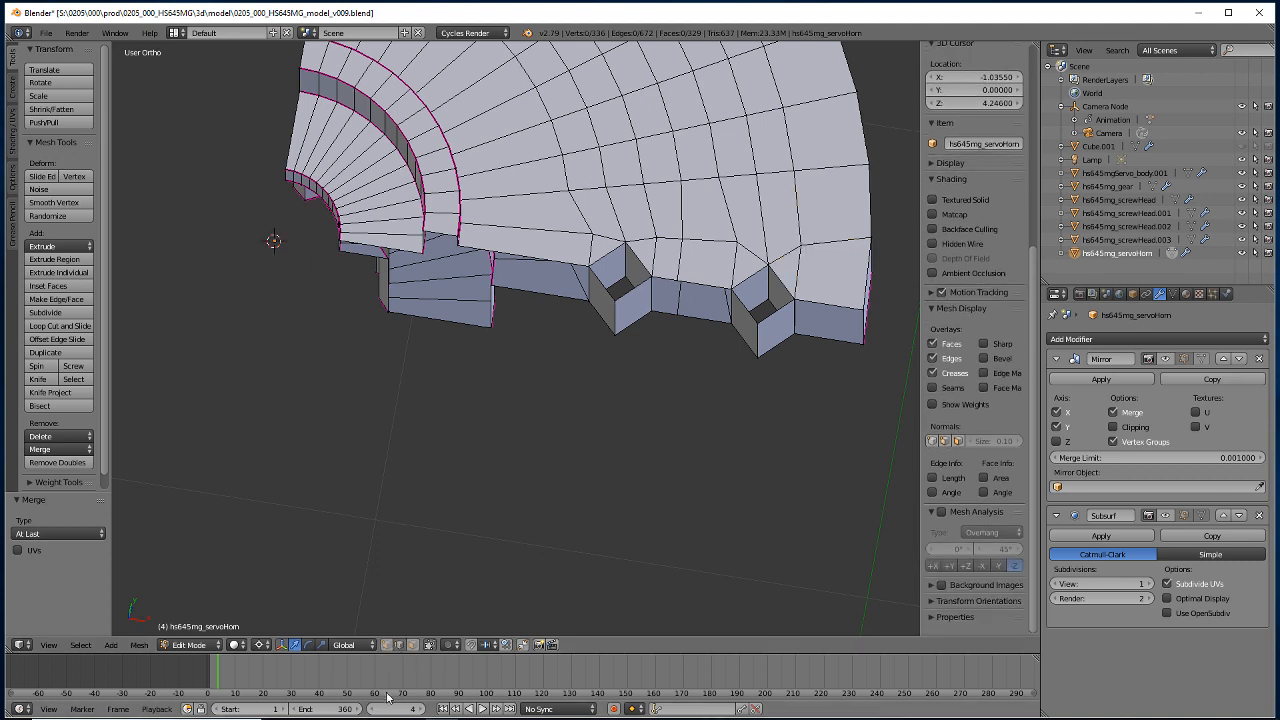
Knife an edge between the merged vertices flanking the outer hole, and another between those flanking the inner hole.
{"action": "key", "text": "k"}
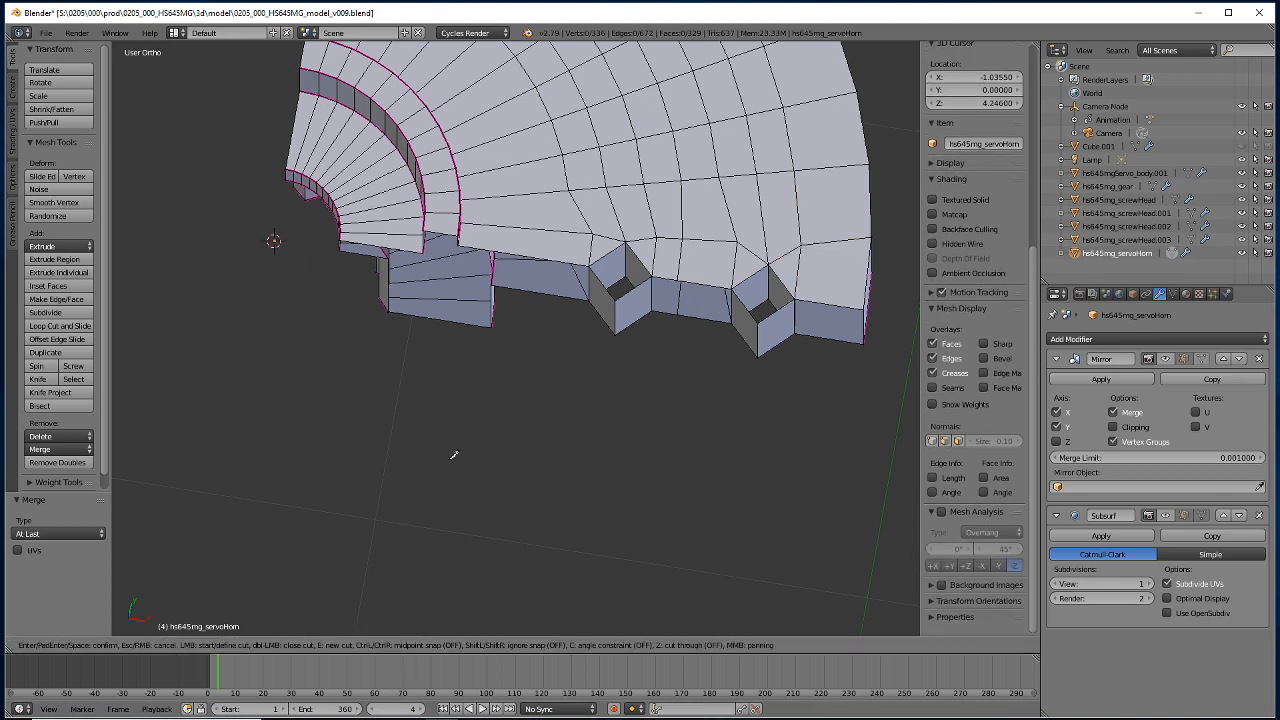
{"action": "left_click", "coordinate": [800, 244]}
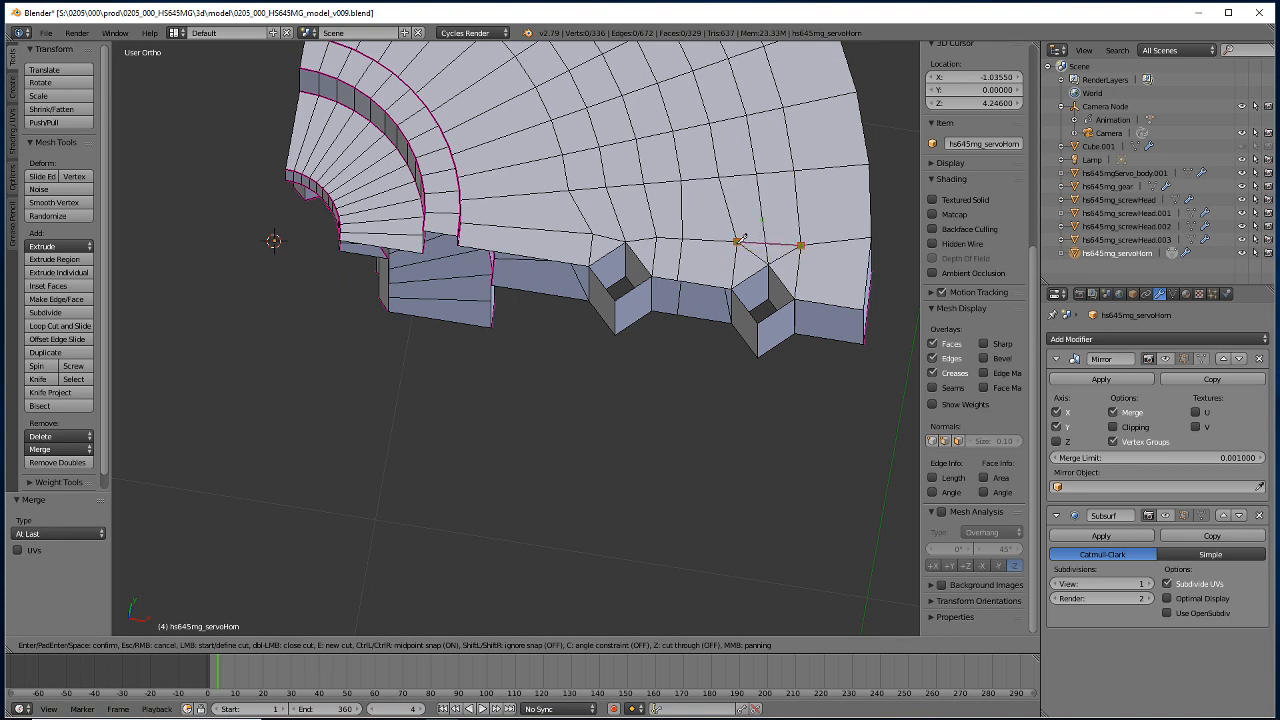
{"action": "left_click", "coordinate": [737, 241]}
{"action": "key", "text": "Return"}
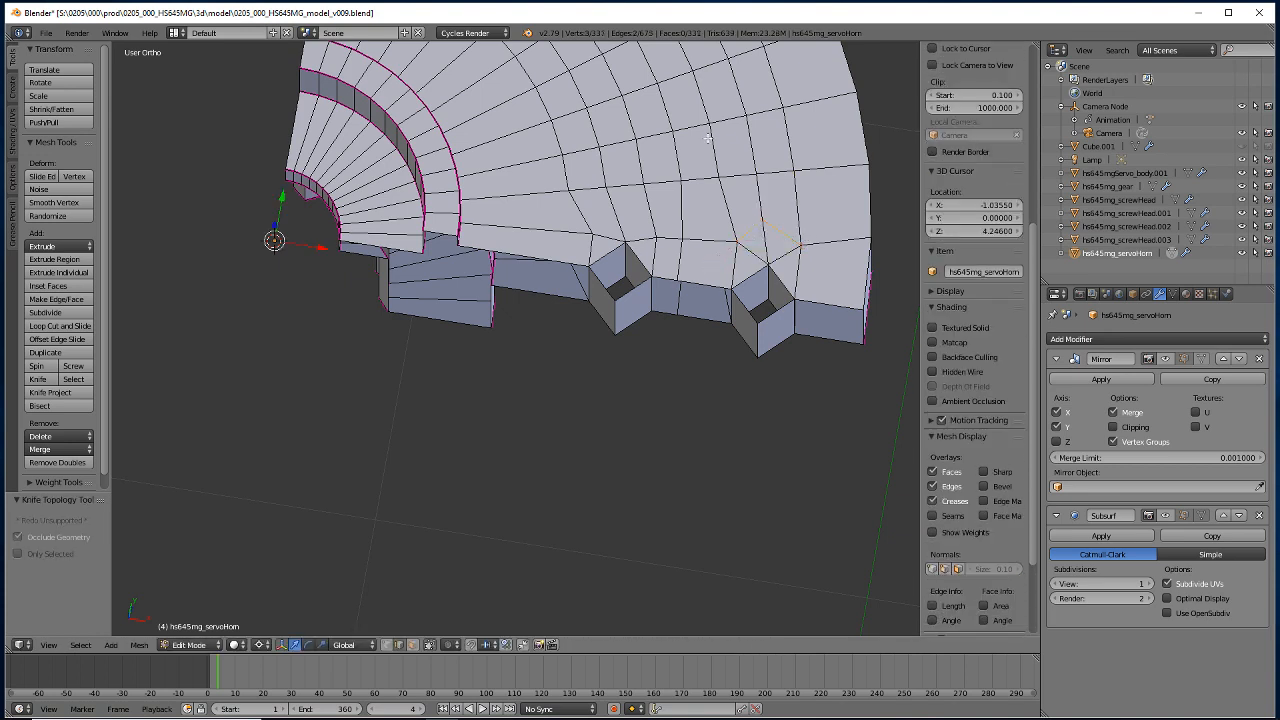
{"action": "key", "text": "k"}
{"action": "left_click", "coordinate": [655, 238]}
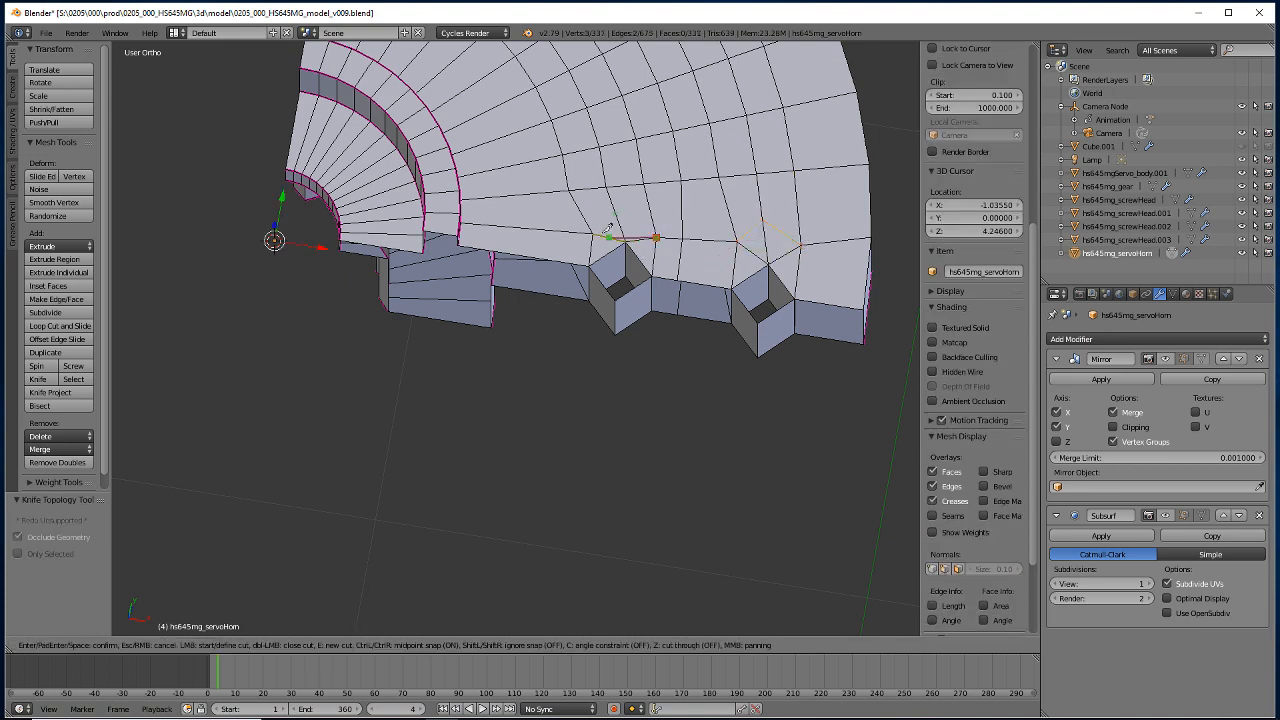
{"action": "left_click", "coordinate": [594, 234]}
{"action": "key", "text": "Return"}
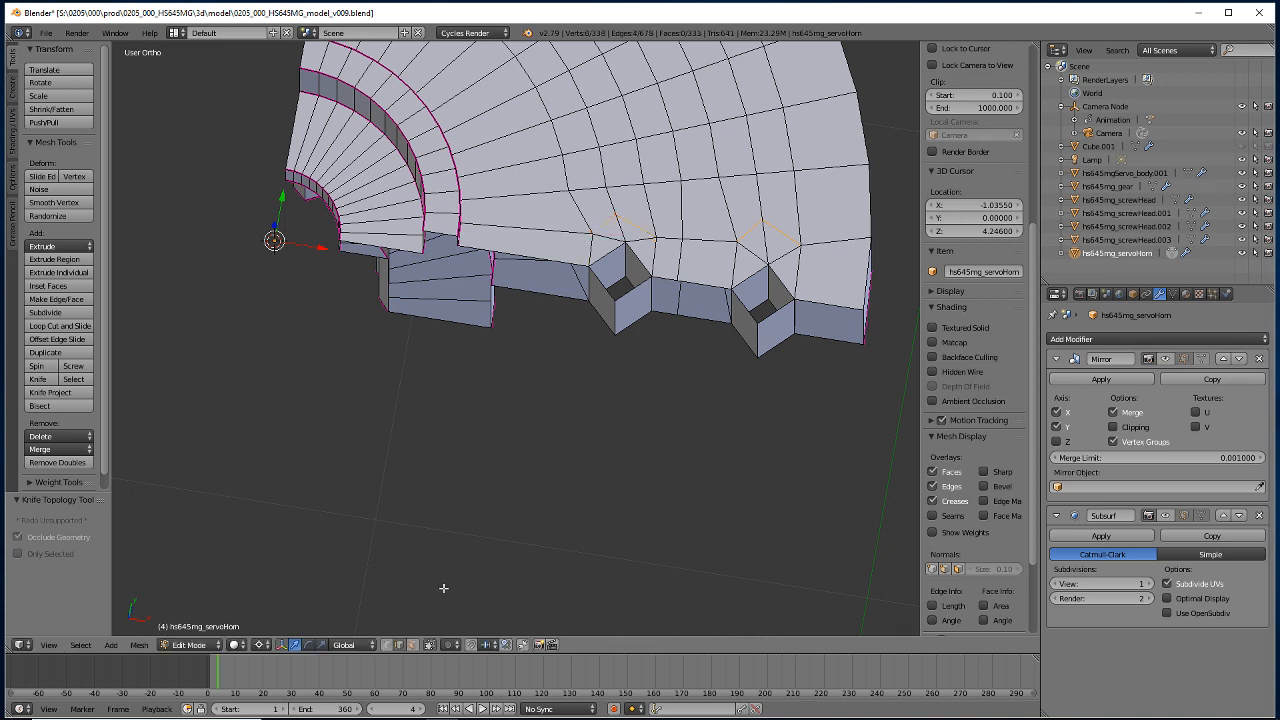
In vertex mode, snap the 3D cursor between the vertices flanking the outer hole and scale the cut's peak vertex to 0 onto it.
{"action": "left_click", "coordinate": [384, 646]}
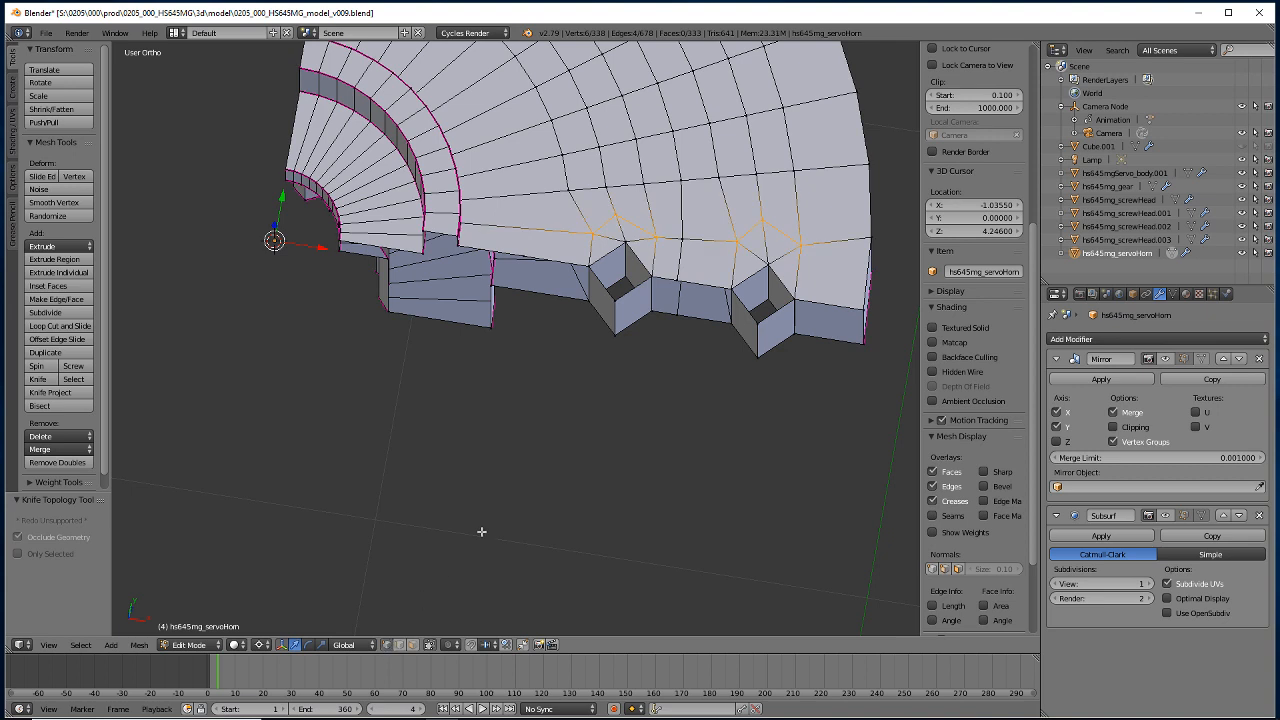
{"action": "left_click", "coordinate": [737, 244]}
{"action": "key", "text": "shift+s"}
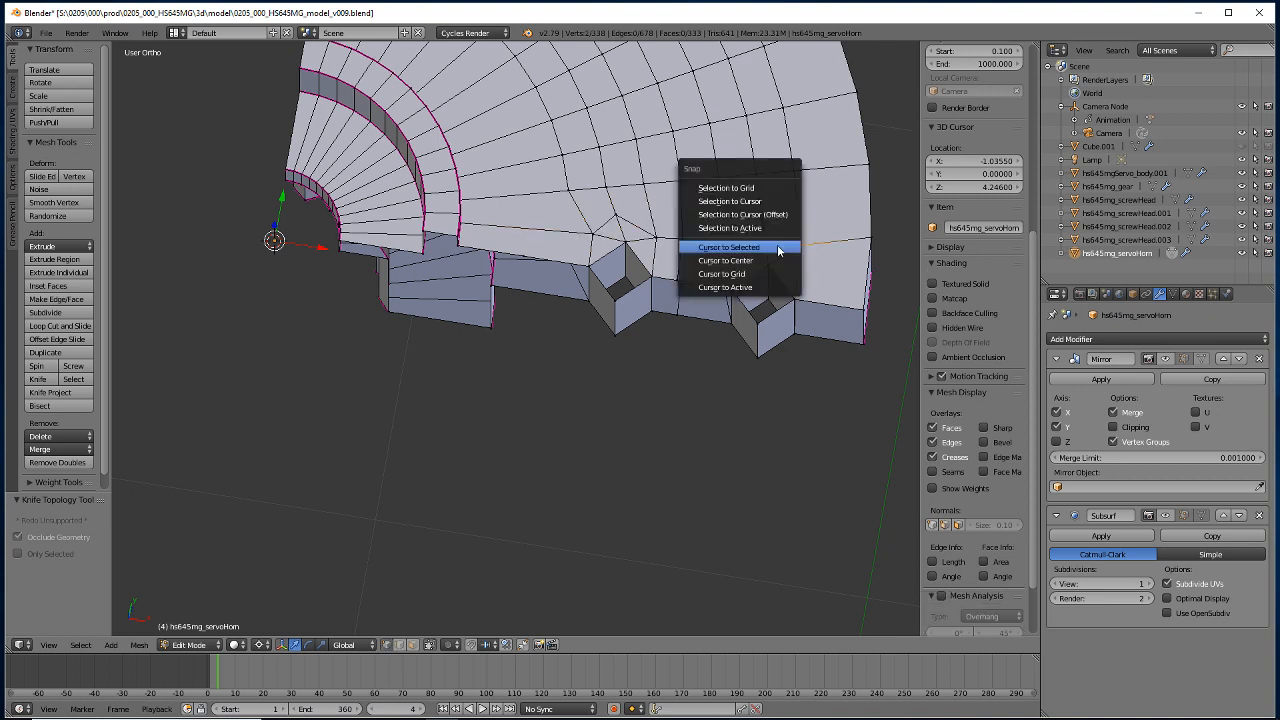
{"action": "left_click", "coordinate": [747, 249]}
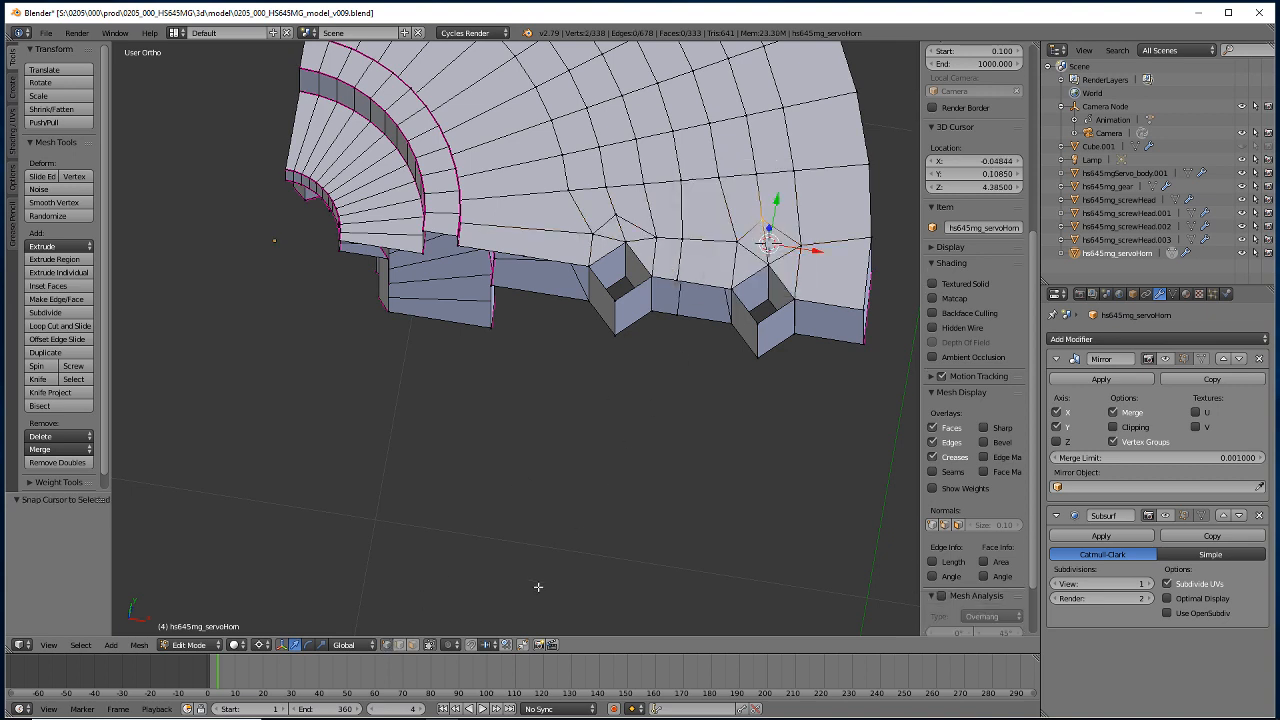
{"action": "key", "text": "s"}
{"action": "key", "text": "KP_Decimal"}
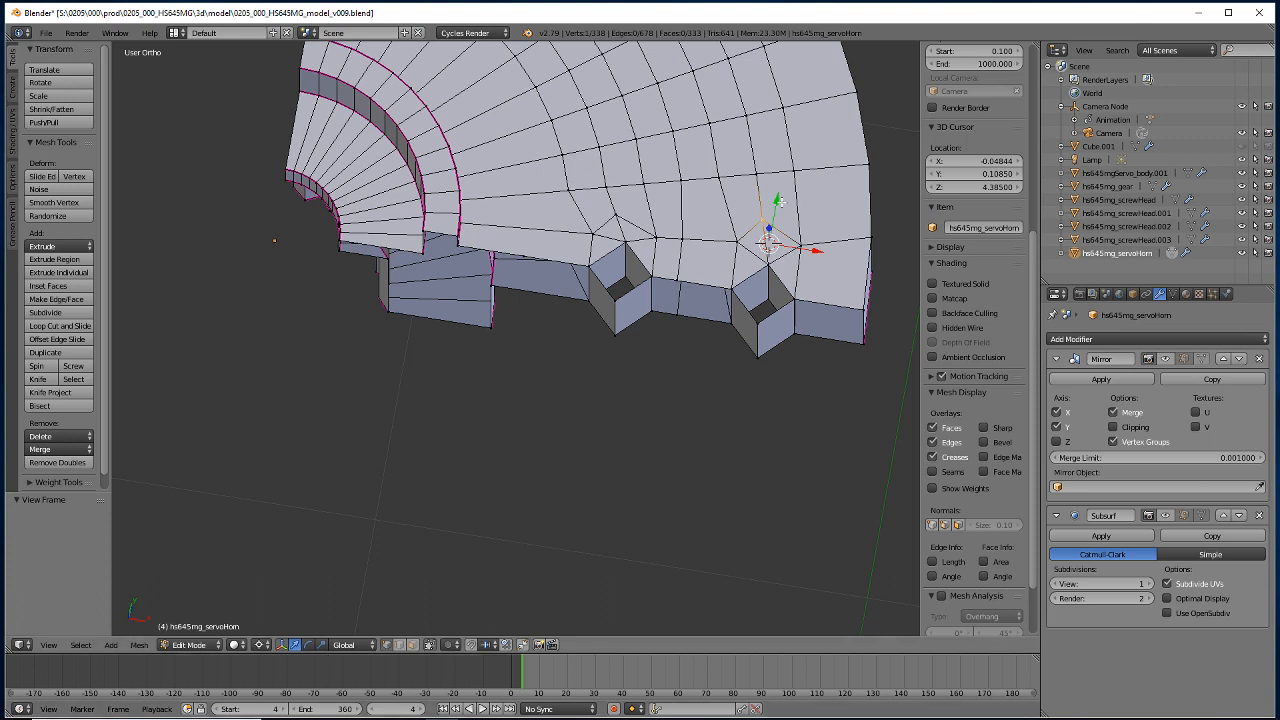
{"action": "key", "text": "s"}
{"action": "key", "text": "0"}
{"action": "key", "text": "Return"}
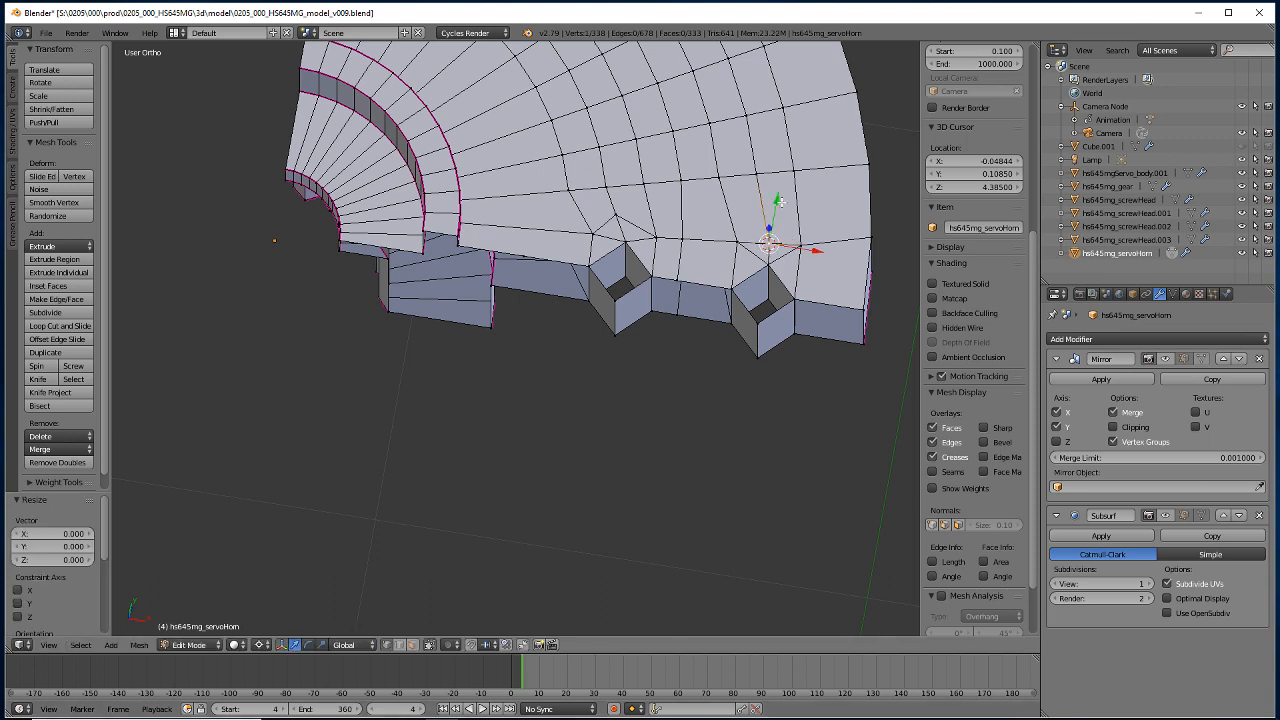
Snap the 3D cursor between the vertices flanking the inner hole and scale that cut's middle vertex to 0 onto it.
{"action": "right_click", "coordinate": [593, 231]}
{"action": "key", "text": "shift+s"}
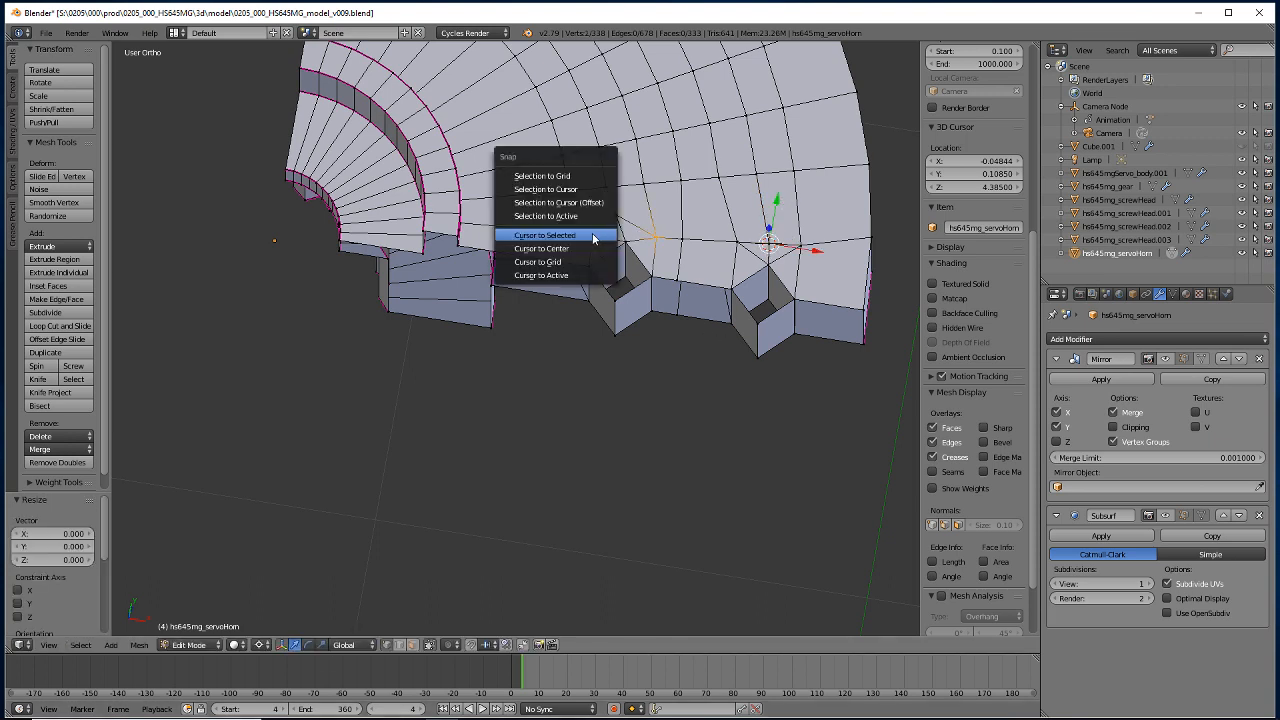
{"action": "left_click", "coordinate": [594, 237]}
{"action": "key", "text": "s"}
{"action": "key", "text": "0"}
{"action": "key", "text": "Return"}
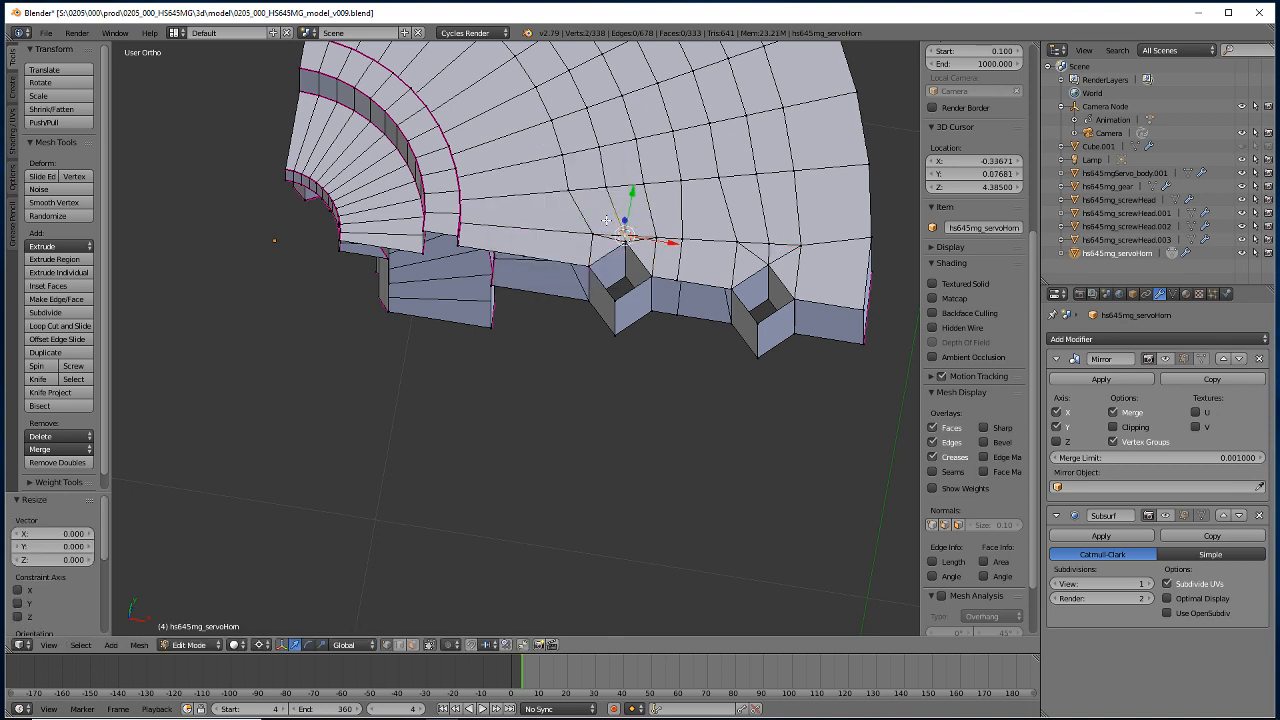
Select the row of merged vertices running across both holes on the upper plate and extrude it in place.
{"action": "right_click", "coordinate": [800, 240], "text": "ctrl"}
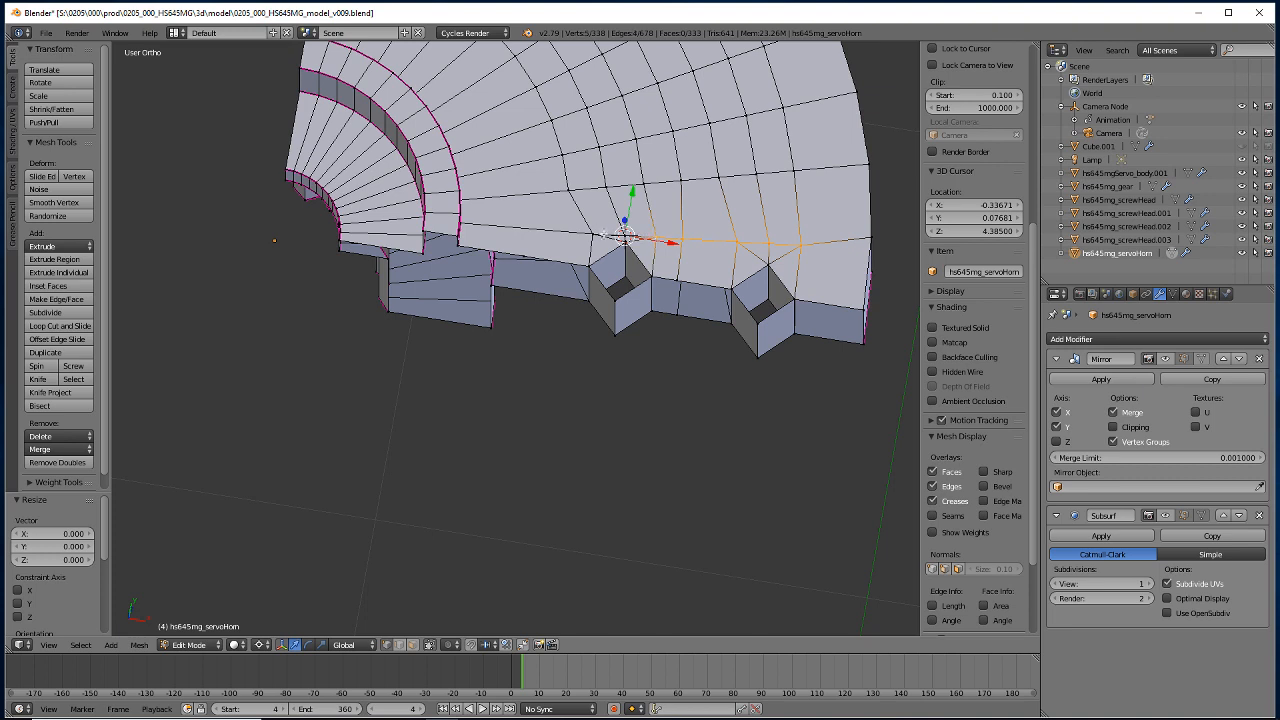
{"action": "right_click", "coordinate": [590, 232], "text": "ctrl"}
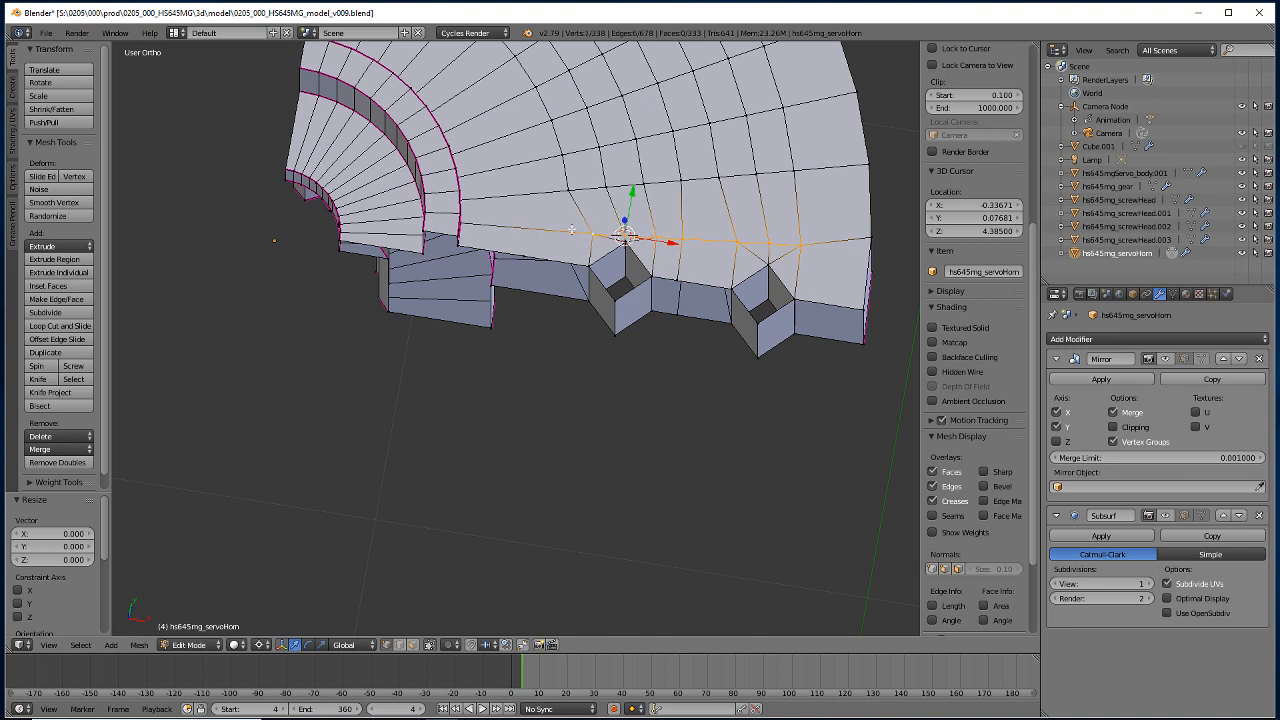
{"action": "key", "text": "e"}
{"action": "right_click", "coordinate": [576, 359]}
{"action": "key", "text": "r"}
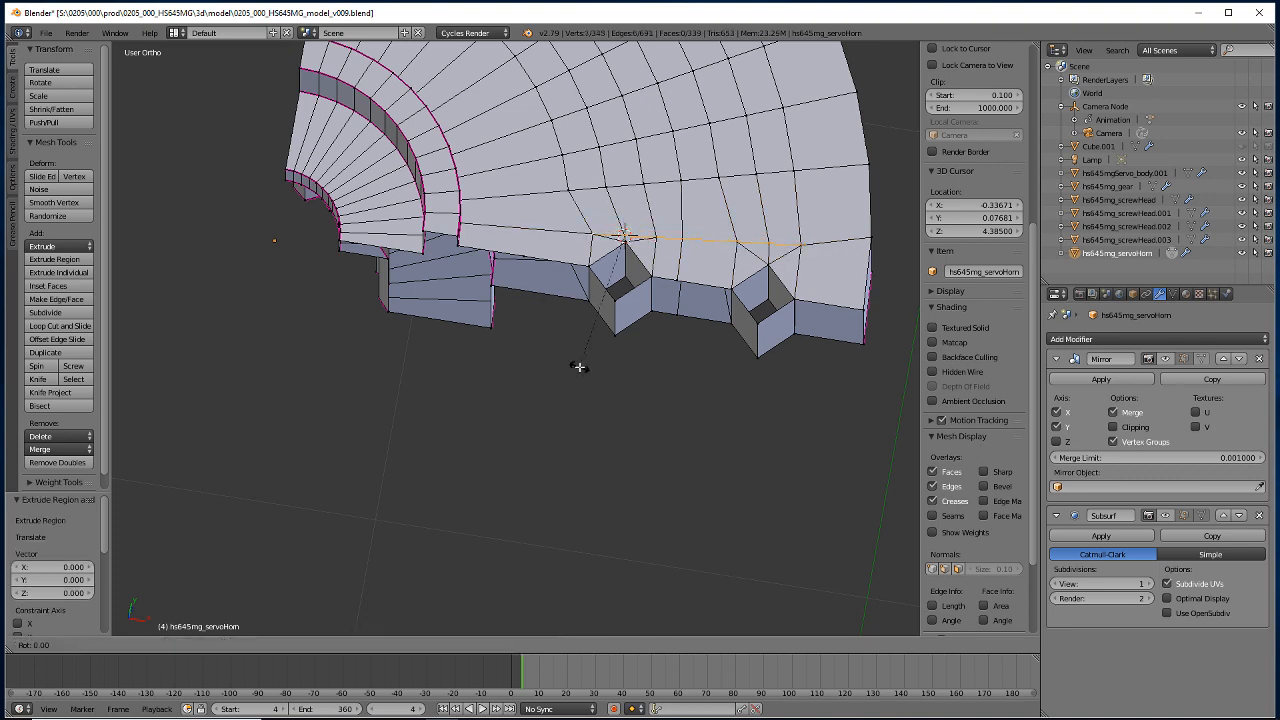
{"action": "key", "text": "z"}
{"action": "right_click", "coordinate": [578, 371]}
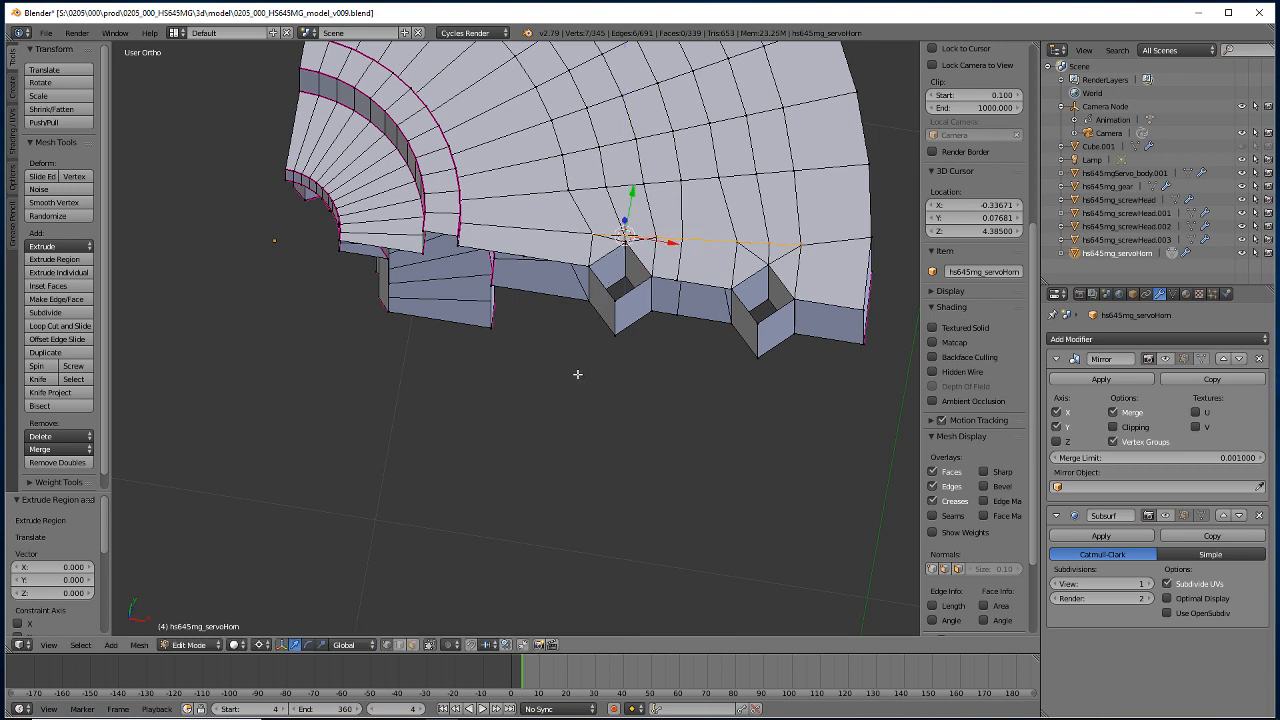
{"action": "key", "text": "r"}
{"action": "key", "text": "z"}
{"action": "type", "text": "6"}
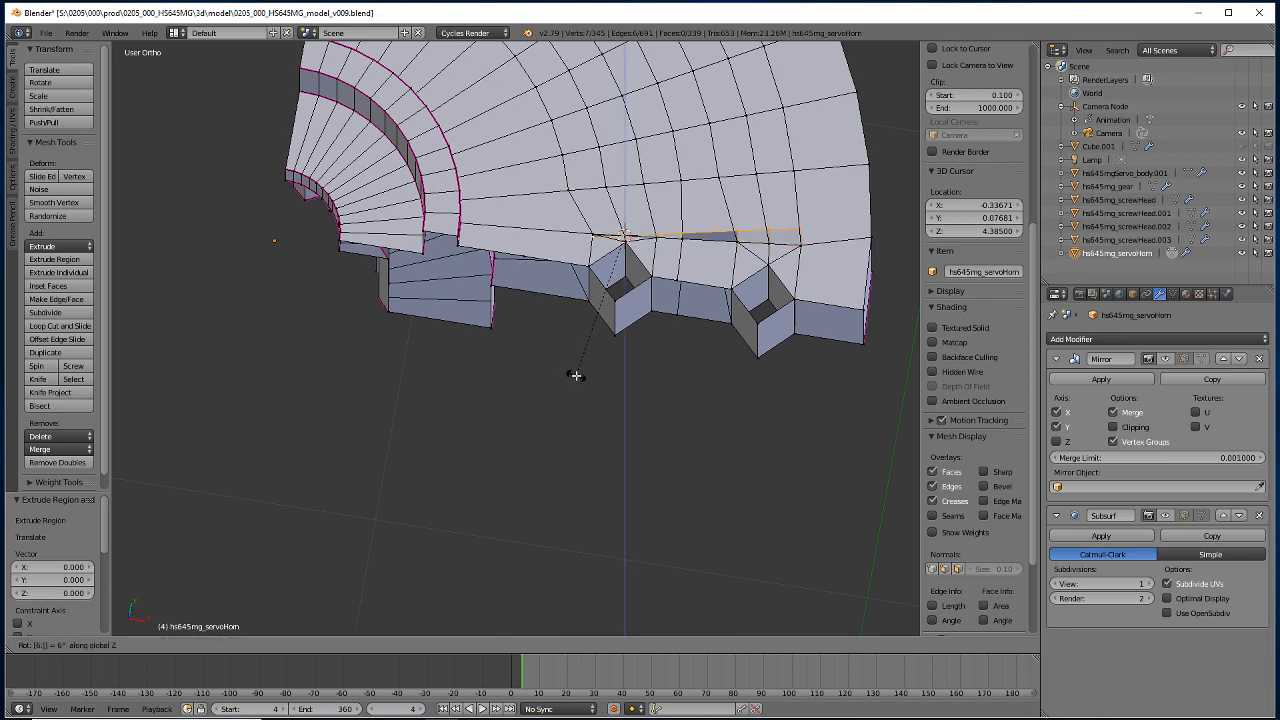
{"action": "type", "text": ".273"}
{"action": "key", "text": "Return"}
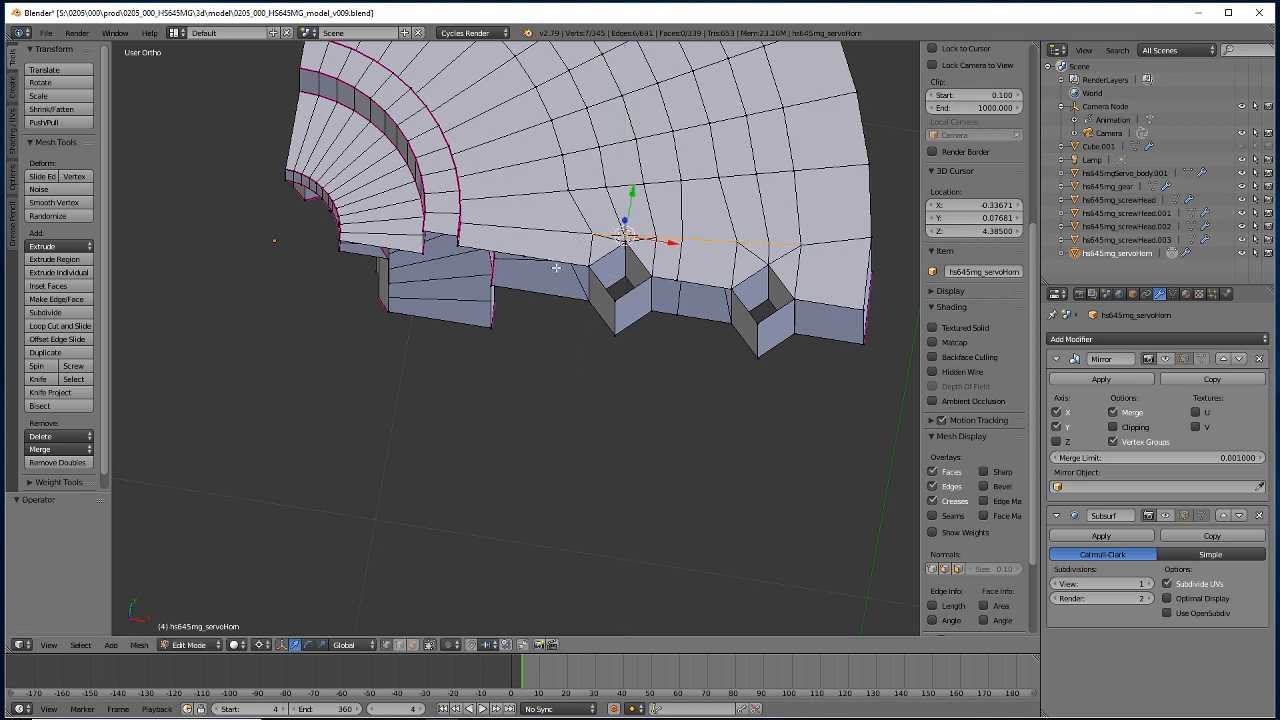
{"action": "key", "text": "r"}
{"action": "key", "text": "z"}
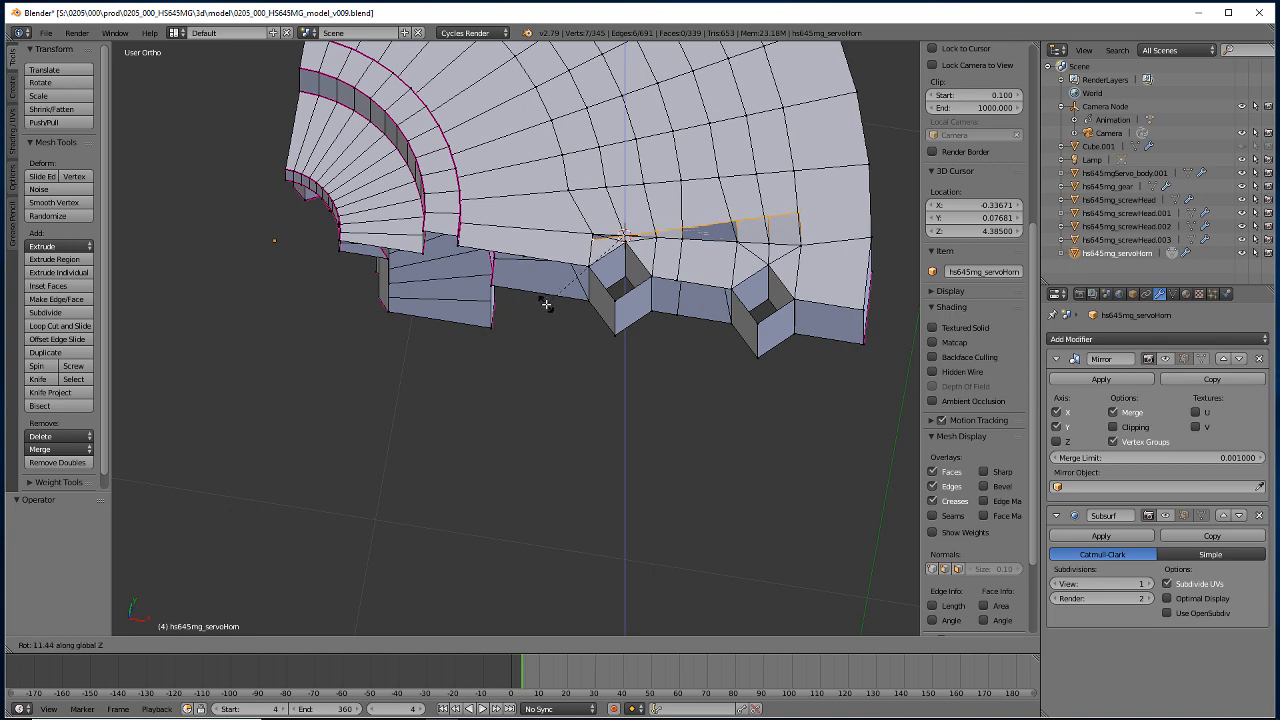
{"action": "left_click", "coordinate": [543, 310]}
Snap the 3D cursor to the servo horn's origin in Object Mode and return to editing the extruded vertex row.
{"action": "key", "text": "Tab"}
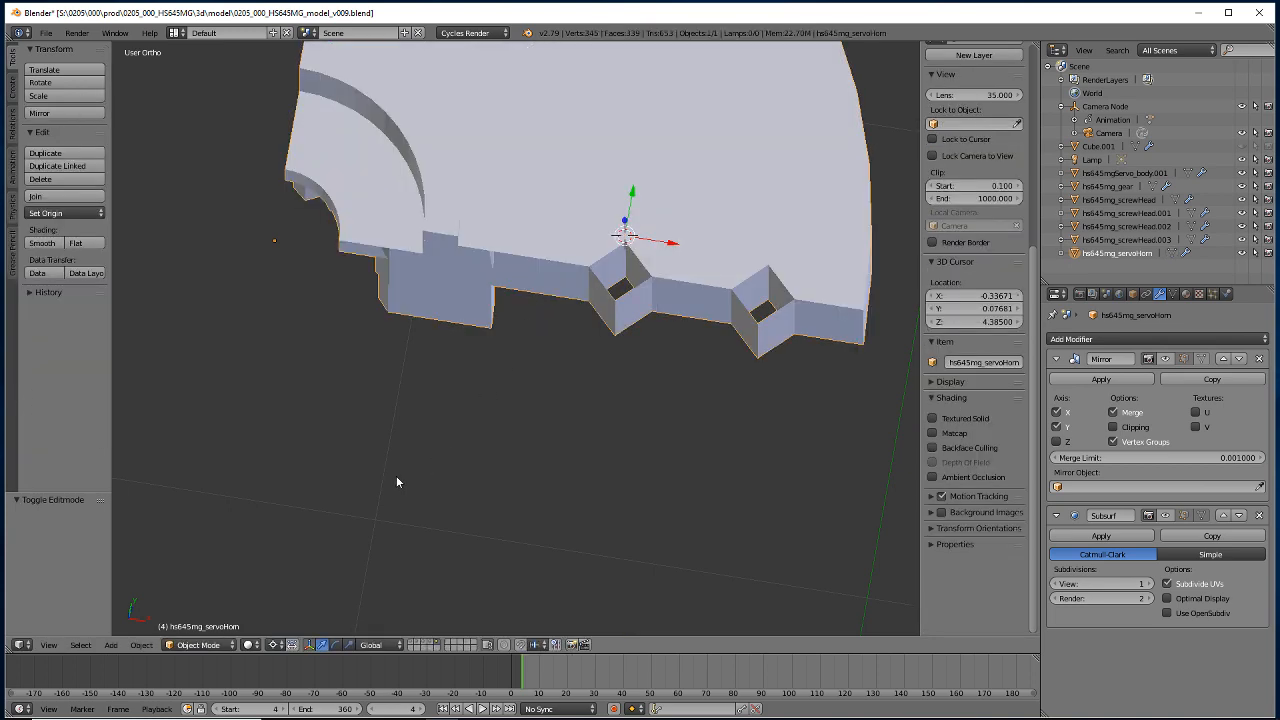
{"action": "key", "text": "shift+s"}
{"action": "left_click", "coordinate": [330, 476]}
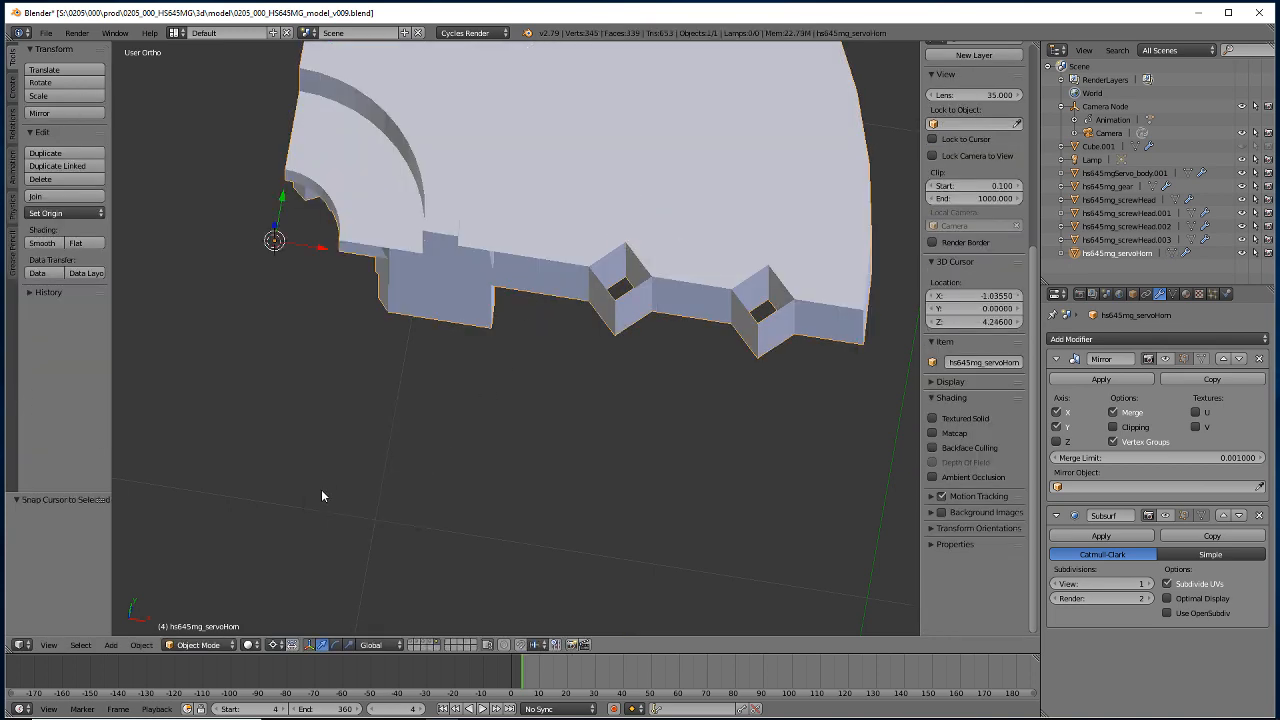
{"action": "key", "text": "Tab"}
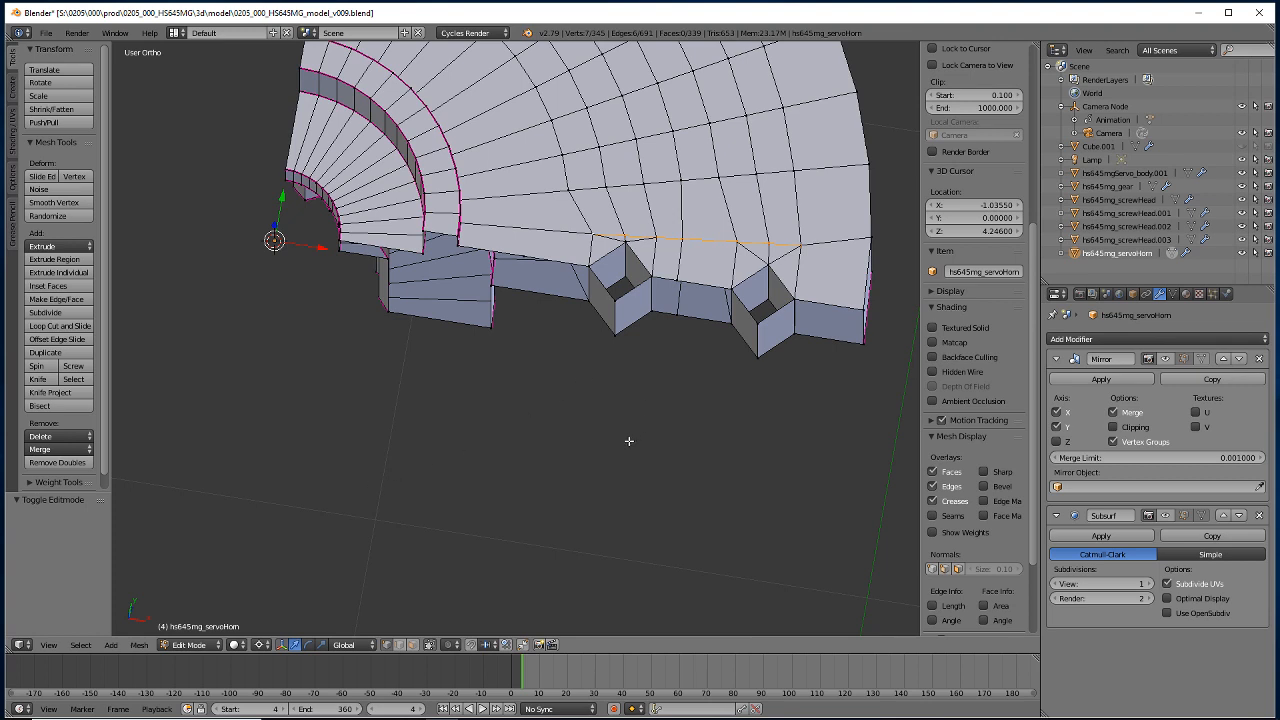
Rotate the extruded vertex row by 6.27° about the global Z axis around the 3D cursor.
{"action": "type", "text": "rz"}
{"action": "type", "text": "6."}
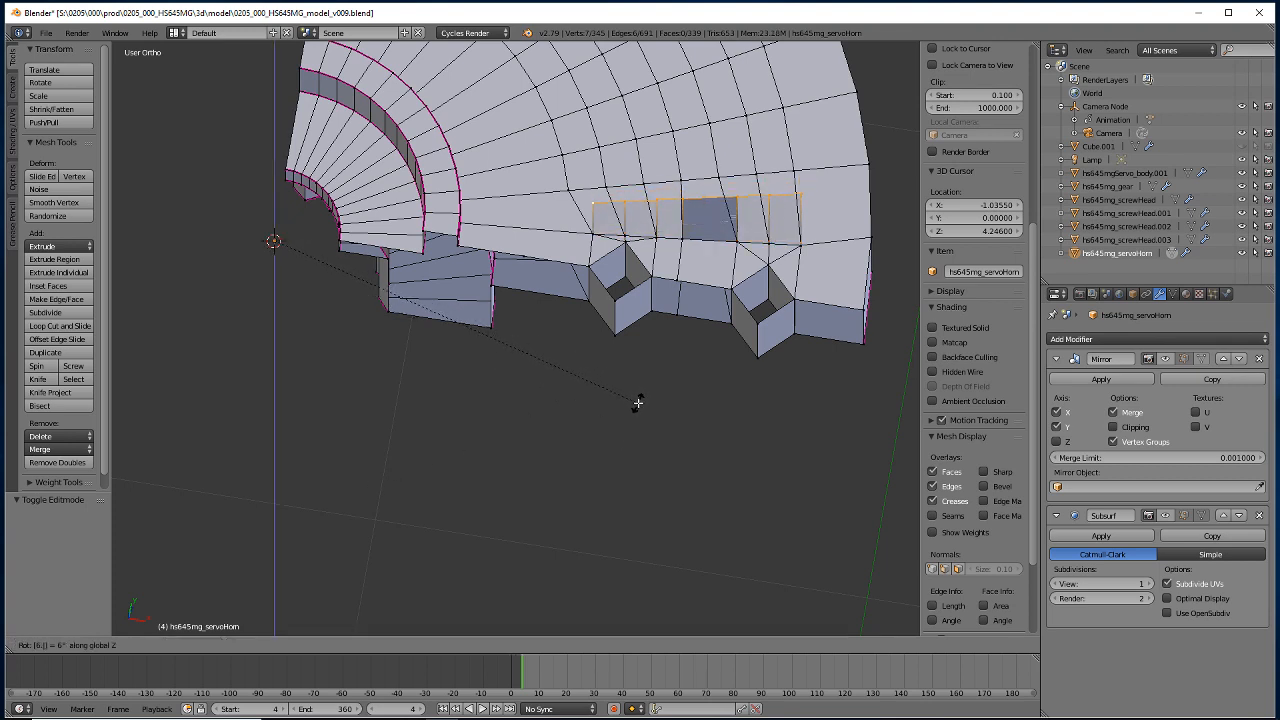
{"action": "type", "text": "27"}
{"action": "key", "text": "Return"}
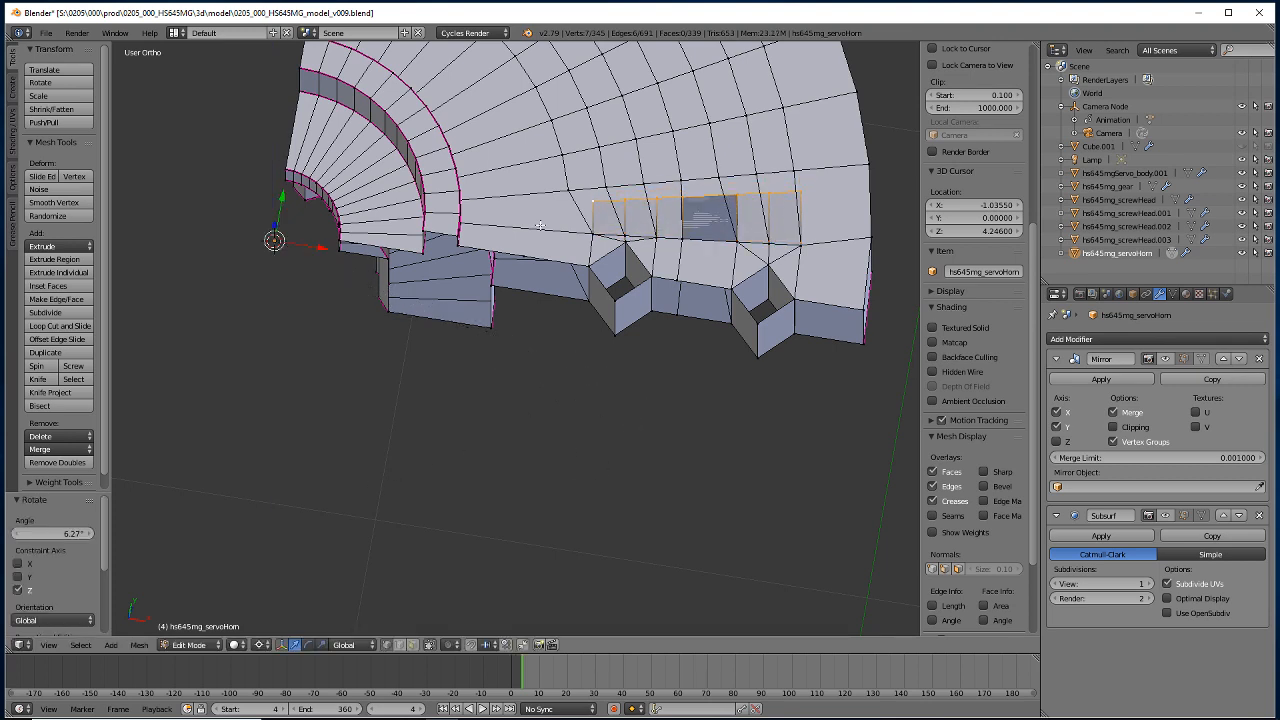
Working outward from the inner end, merge each neighbouring plate vertex onto its matching vertex in the rotated row with At Last.
{"action": "right_click", "coordinate": [590, 202]}
{"action": "key", "text": "alt+m"}
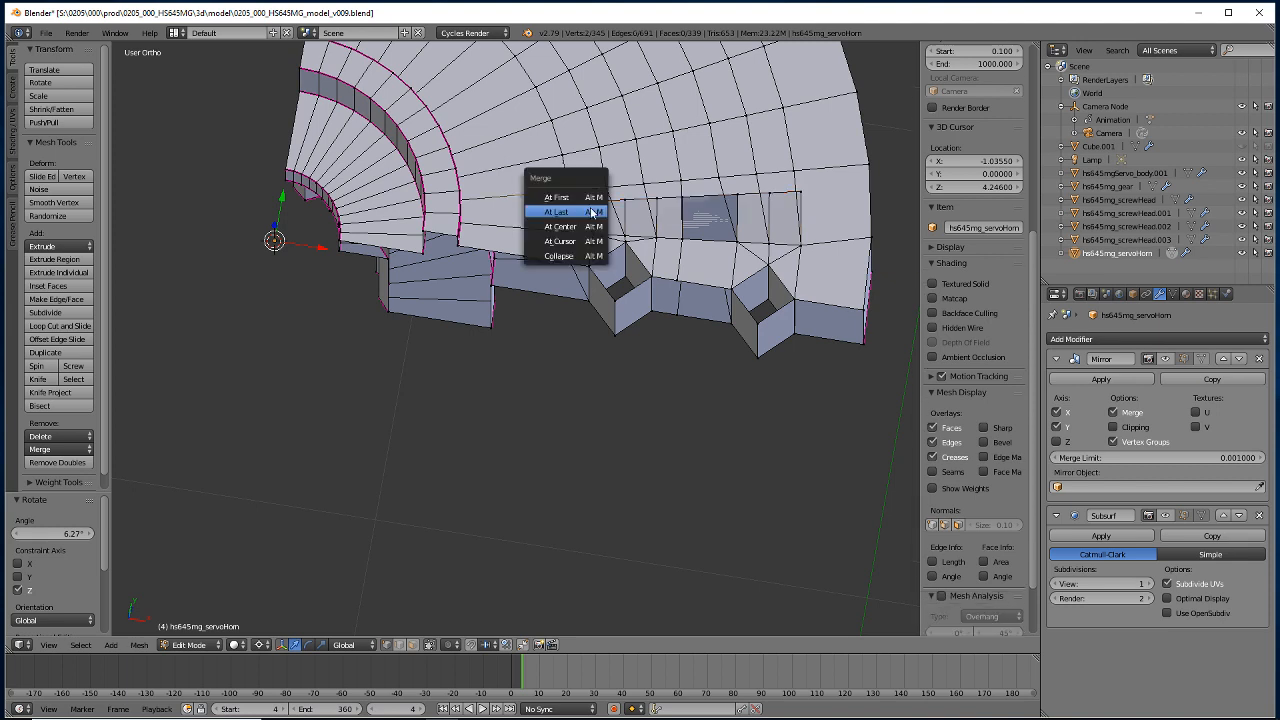
{"action": "left_click", "coordinate": [592, 208]}
{"action": "key", "text": "alt+m"}
{"action": "left_click", "coordinate": [627, 208]}
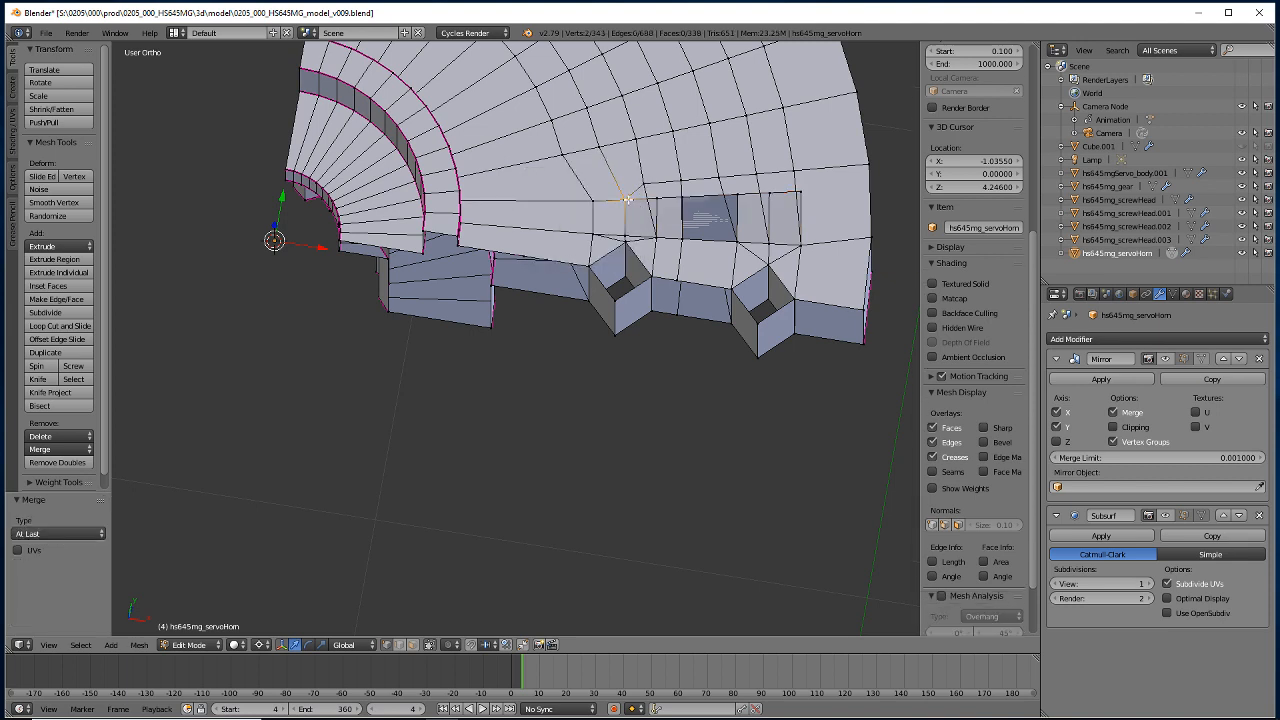
{"action": "right_click", "coordinate": [657, 203], "text": "shift"}
{"action": "key", "text": "alt+m"}
{"action": "left_click", "coordinate": [657, 208]}
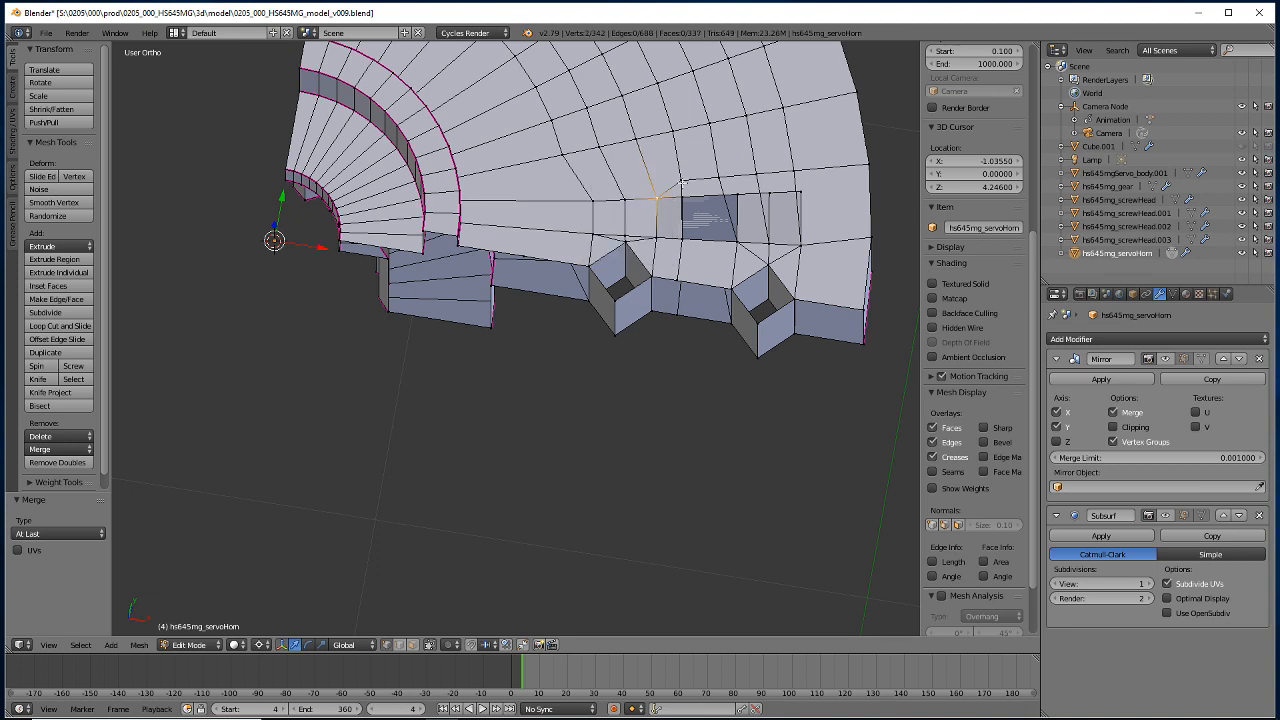
{"action": "right_click", "coordinate": [682, 203], "text": "shift"}
{"action": "key", "text": "alt+m"}
{"action": "left_click", "coordinate": [682, 204]}
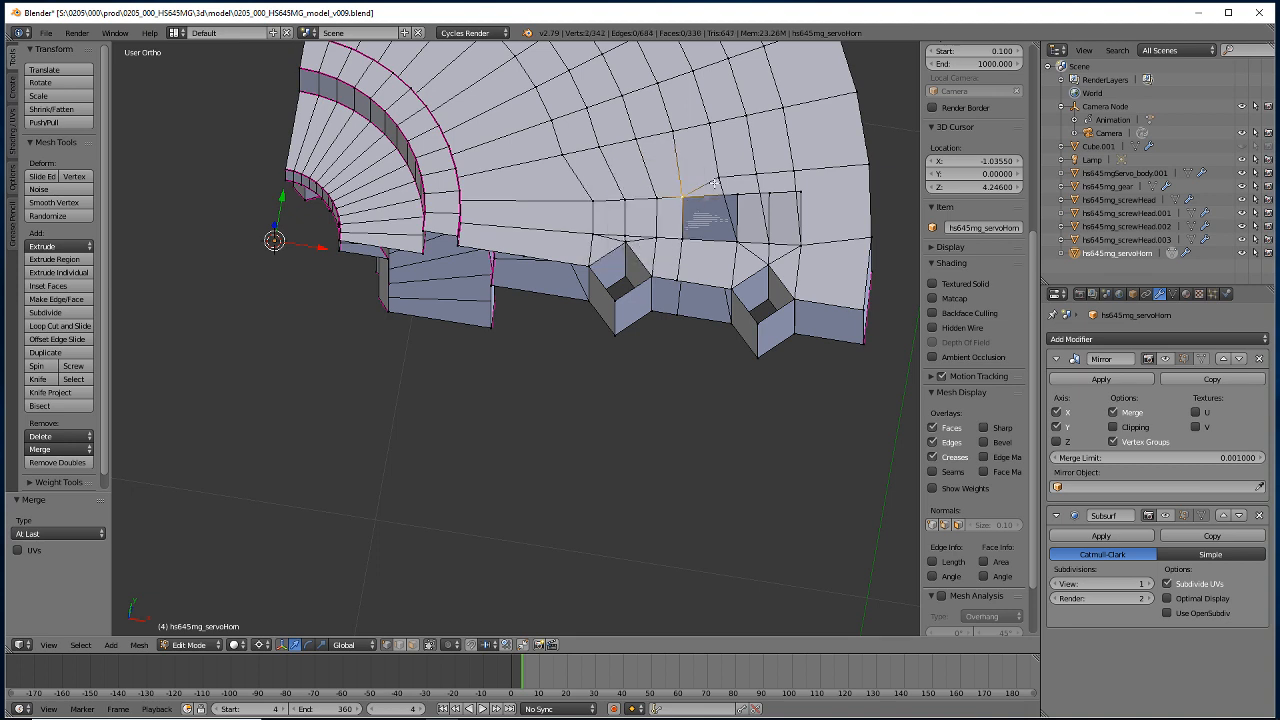
{"action": "right_click", "coordinate": [717, 182], "text": "shift"}
{"action": "left_click", "coordinate": [735, 199]}
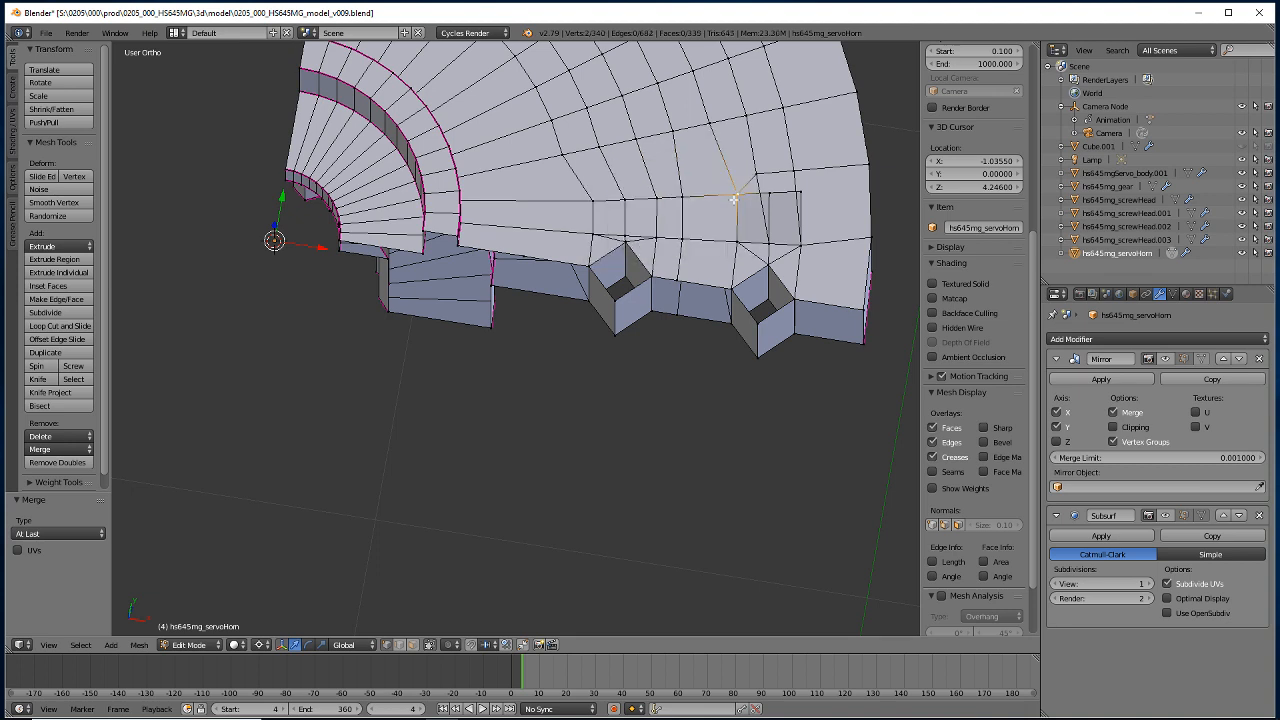
Merge the surface vertex above the outer square hole with its neighbour on the small rectangle's edge using At Last.
{"action": "right_click", "coordinate": [757, 180], "text": "shift"}
{"action": "key", "text": "alt+m"}
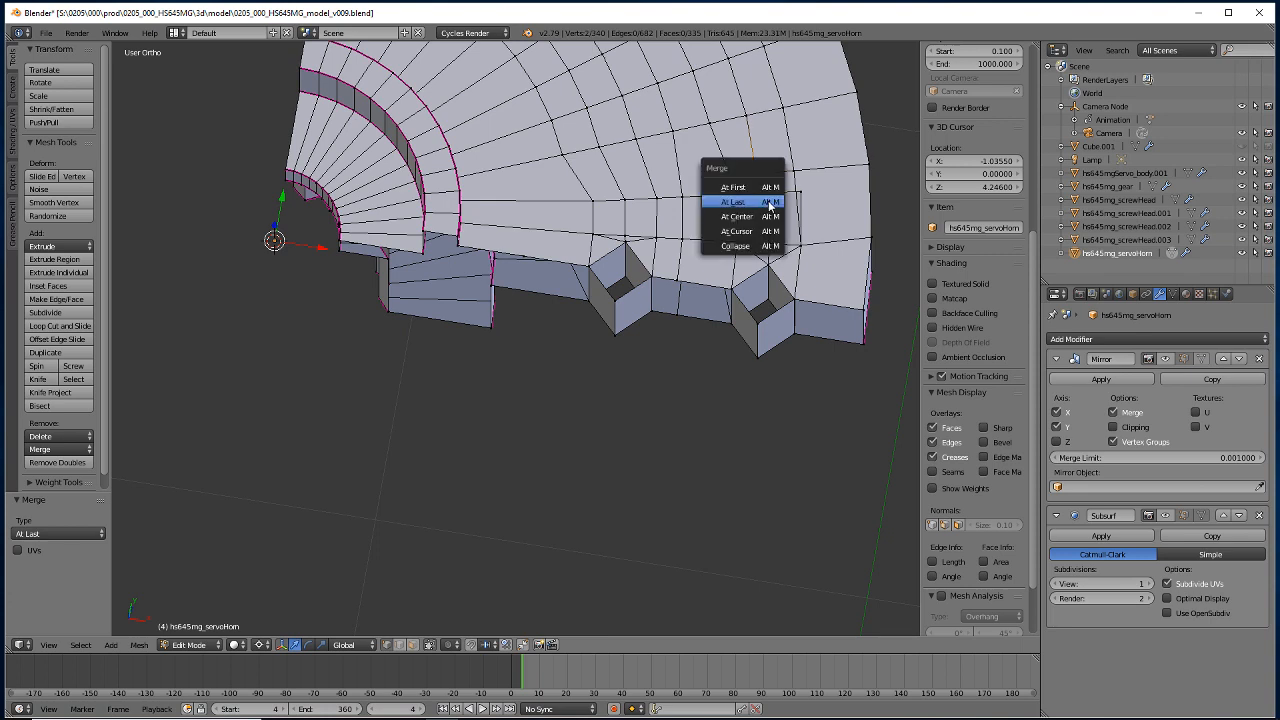
{"action": "left_click", "coordinate": [769, 200]}
{"action": "right_click", "coordinate": [749, 176], "text": "shift"}
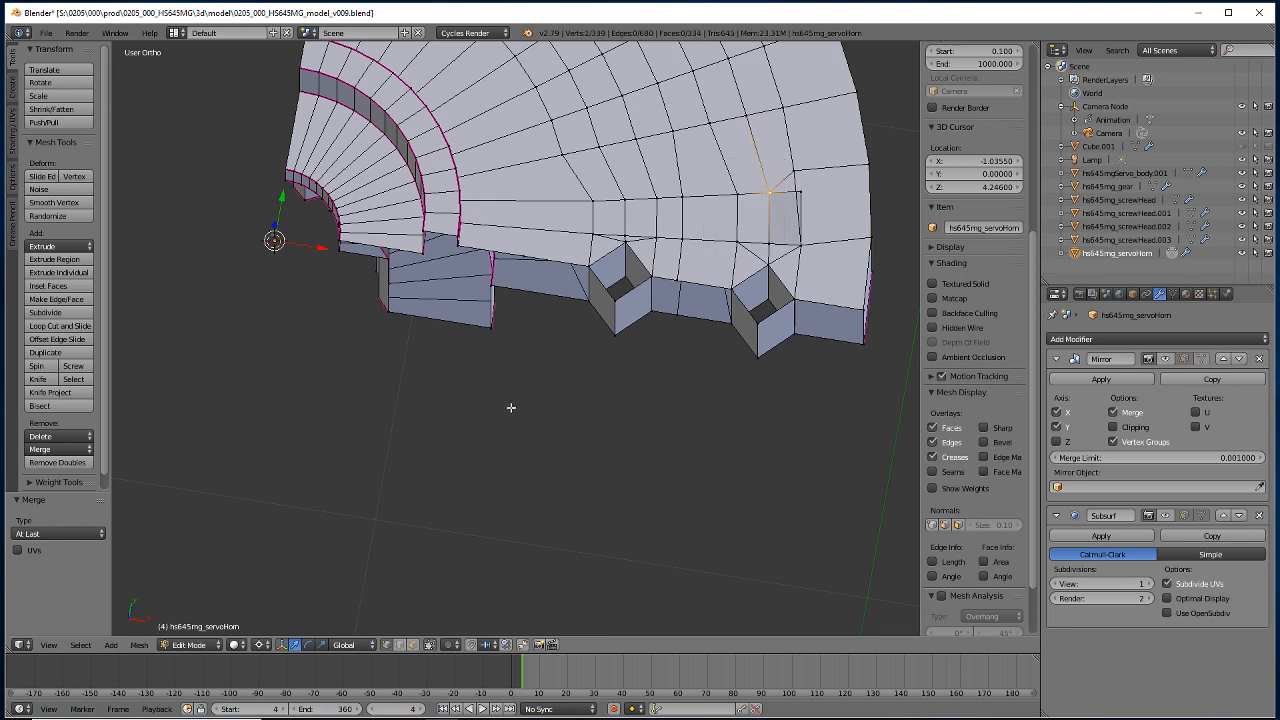
Undo the recent series of vertex merges along the rectangles above the two square holes.
{"action": "key", "text": "ctrl+z"}
{"action": "key", "text": "ctrl+z"}
{"action": "key", "text": "ctrl+z"}
{"action": "key", "text": "ctrl+z"}
{"action": "key", "text": "ctrl+z"}
{"action": "key", "text": "ctrl+z"}
{"action": "key", "text": "ctrl+z"}
{"action": "key", "text": "ctrl+z"}
{"action": "key", "text": "ctrl+z"}
{"action": "key", "text": "ctrl+z"}
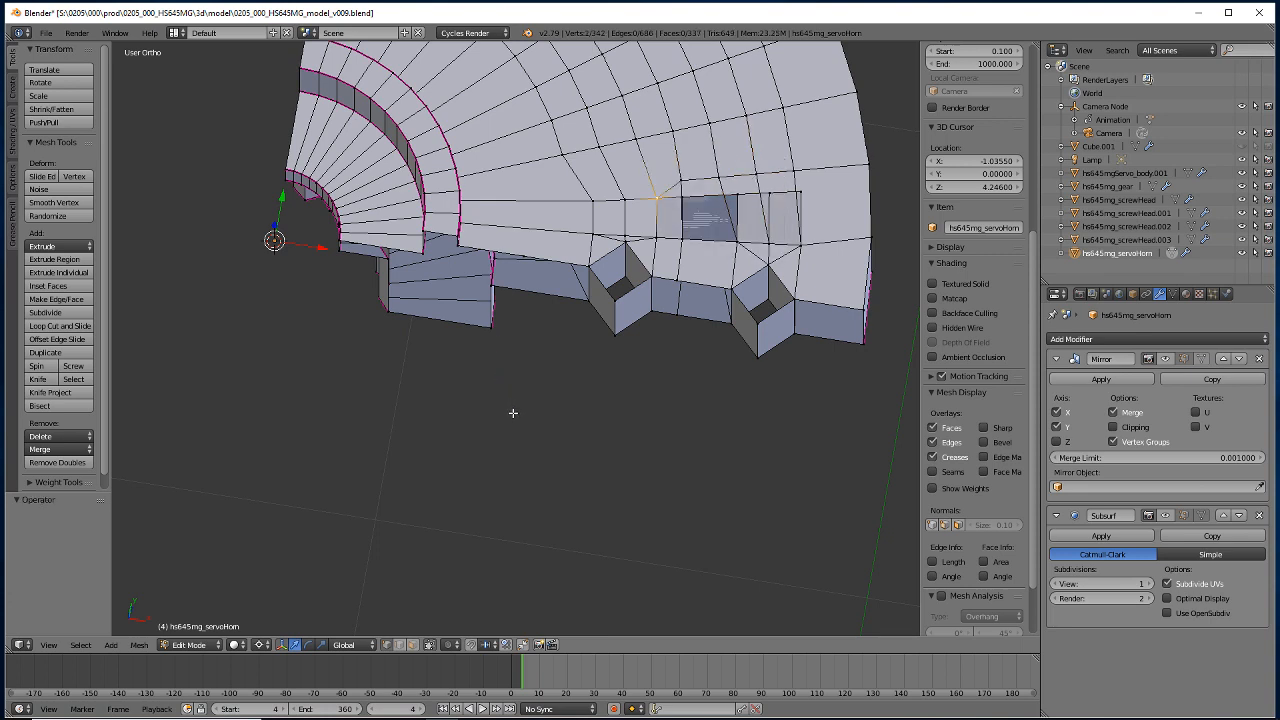
{"action": "key", "text": "ctrl+z"}
{"action": "key", "text": "ctrl+z"}
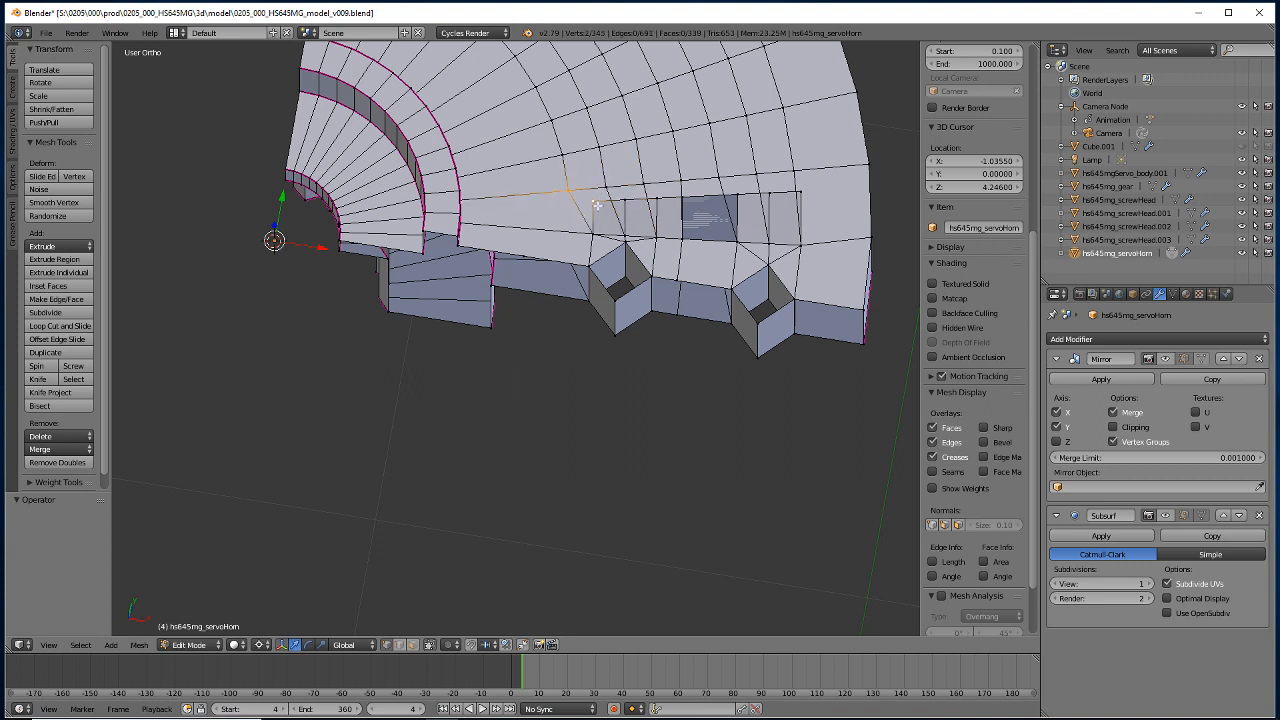
Snap the 3D cursor to the selected vertices above the inner square hole.
{"action": "key", "text": "shift+s"}
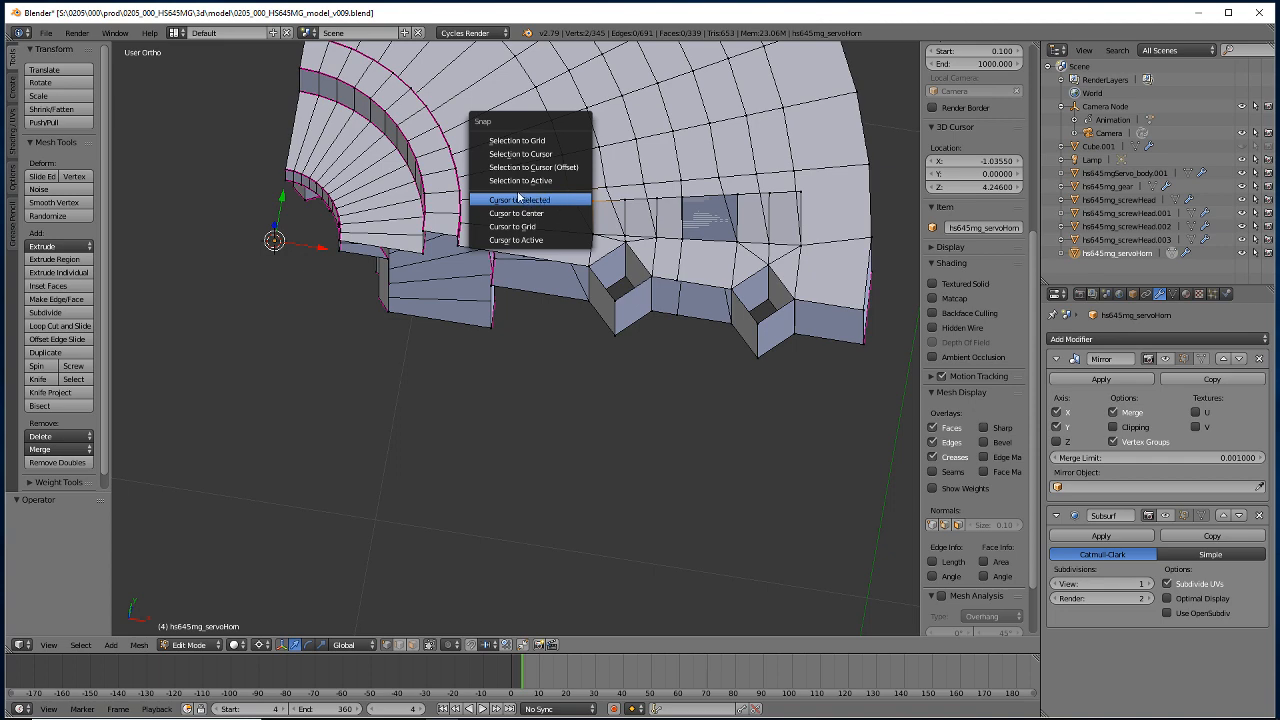
{"action": "left_click", "coordinate": [519, 199]}
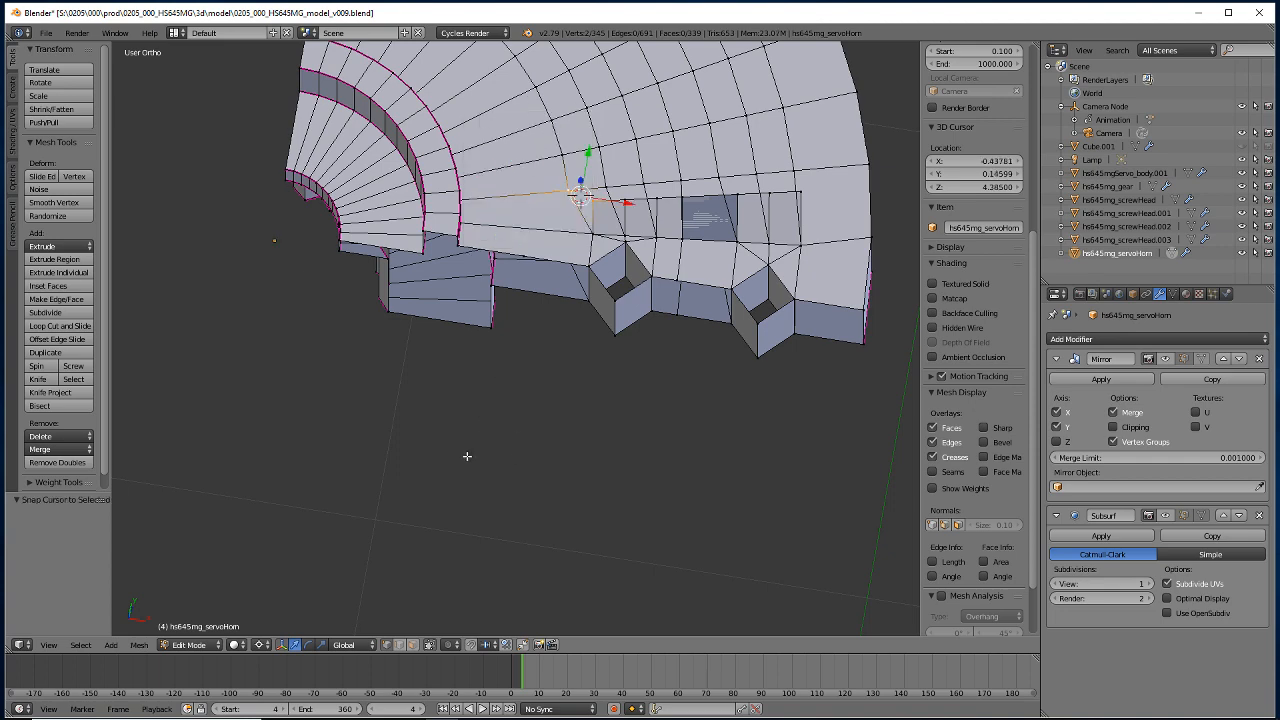
{"action": "middle_click_drag", "start_coordinate": [571, 409], "coordinate": [576, 439]}
{"action": "mouse_move", "coordinate": [576, 447]}
{"action": "middle_mouse_down"}
{"action": "mouse_move", "coordinate": [574, 460]}
{"action": "mouse_move", "coordinate": [578, 415]}
{"action": "mouse_move", "coordinate": [576, 426]}
{"action": "middle_mouse_up"}
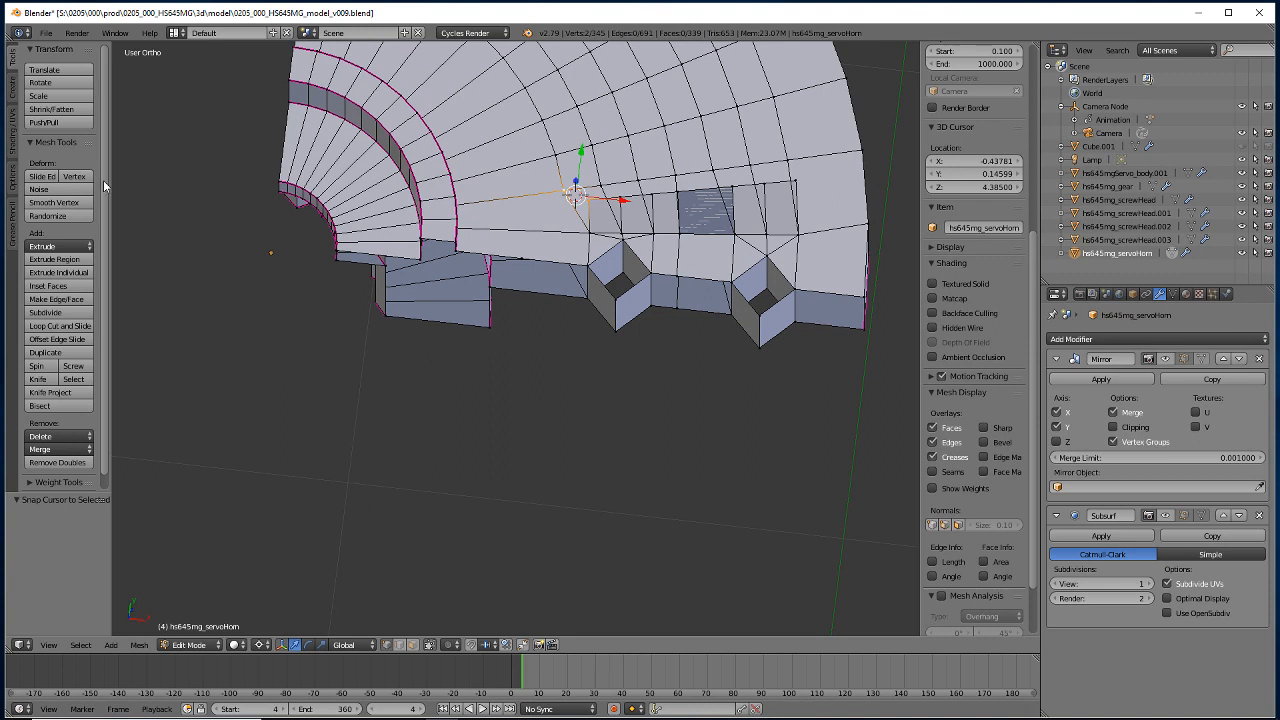
{"action": "left_click", "coordinate": [360, 407]}
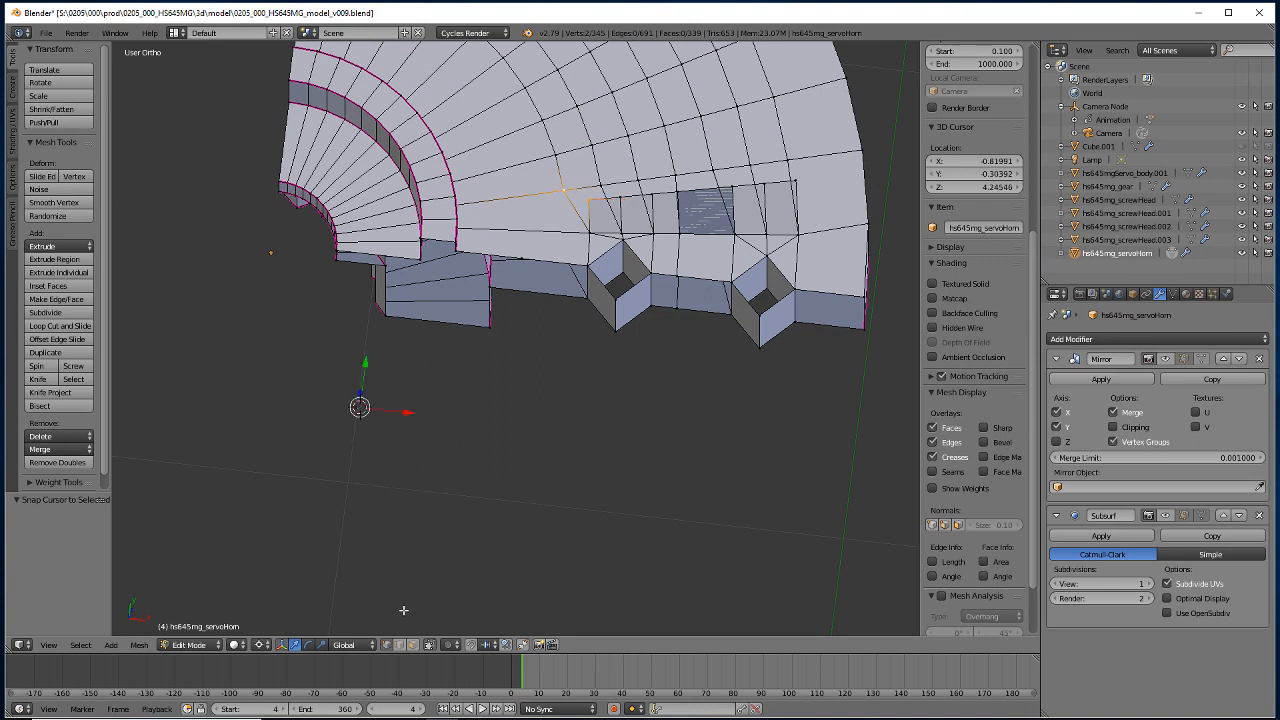
Select all eight wall faces of the two lower square holes and duplicate them in place.
{"action": "left_click", "coordinate": [412, 644]}
{"action": "right_click", "coordinate": [630, 270]}
{"action": "right_click", "coordinate": [613, 263], "text": "shift"}
{"action": "right_click", "coordinate": [604, 298], "text": "shift"}
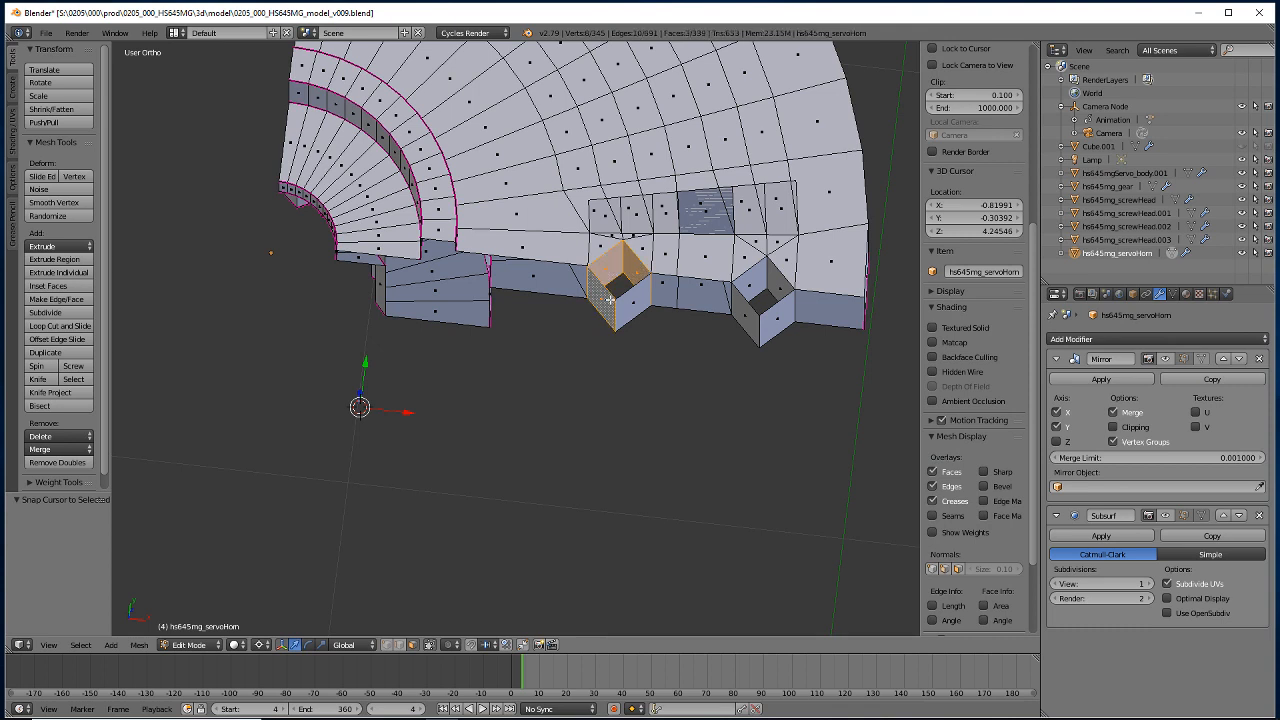
{"action": "right_click", "coordinate": [632, 311], "text": "shift"}
{"action": "right_click", "coordinate": [772, 278], "text": "shift"}
{"action": "right_click", "coordinate": [758, 276], "text": "shift"}
{"action": "right_click", "coordinate": [775, 308], "text": "shift"}
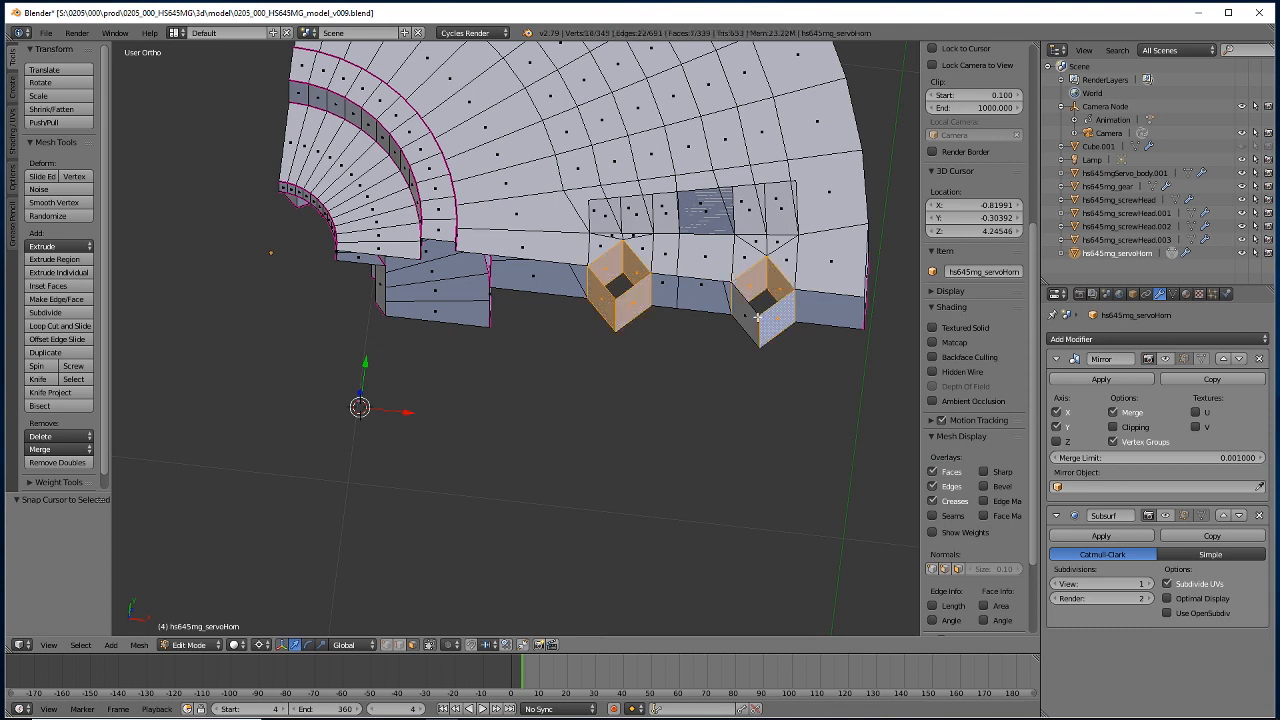
{"action": "right_click", "coordinate": [746, 320], "text": "shift"}
{"action": "key", "text": "e"}
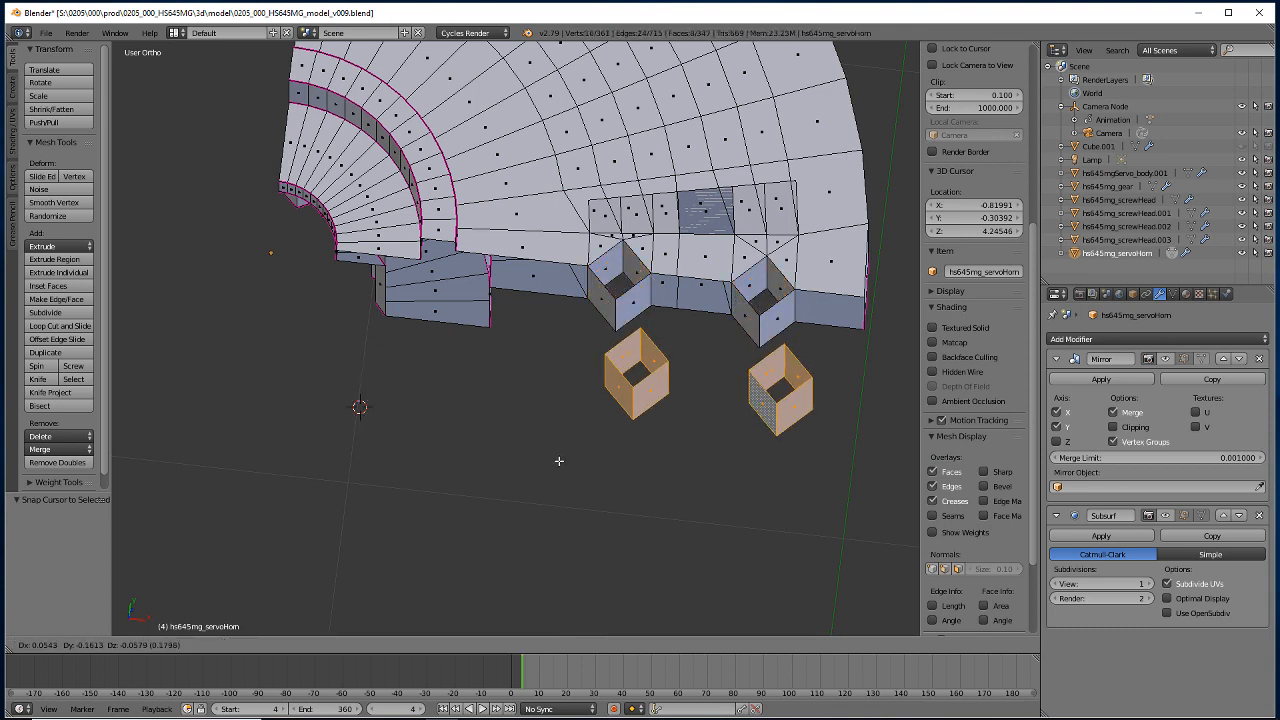
{"action": "key", "text": "Escape"}
Try rotating the duplicated hole walls 18.8° about the global Z axis around the misplaced 3D cursor.
{"action": "key", "text": "r"}
{"action": "type", "text": "z"}
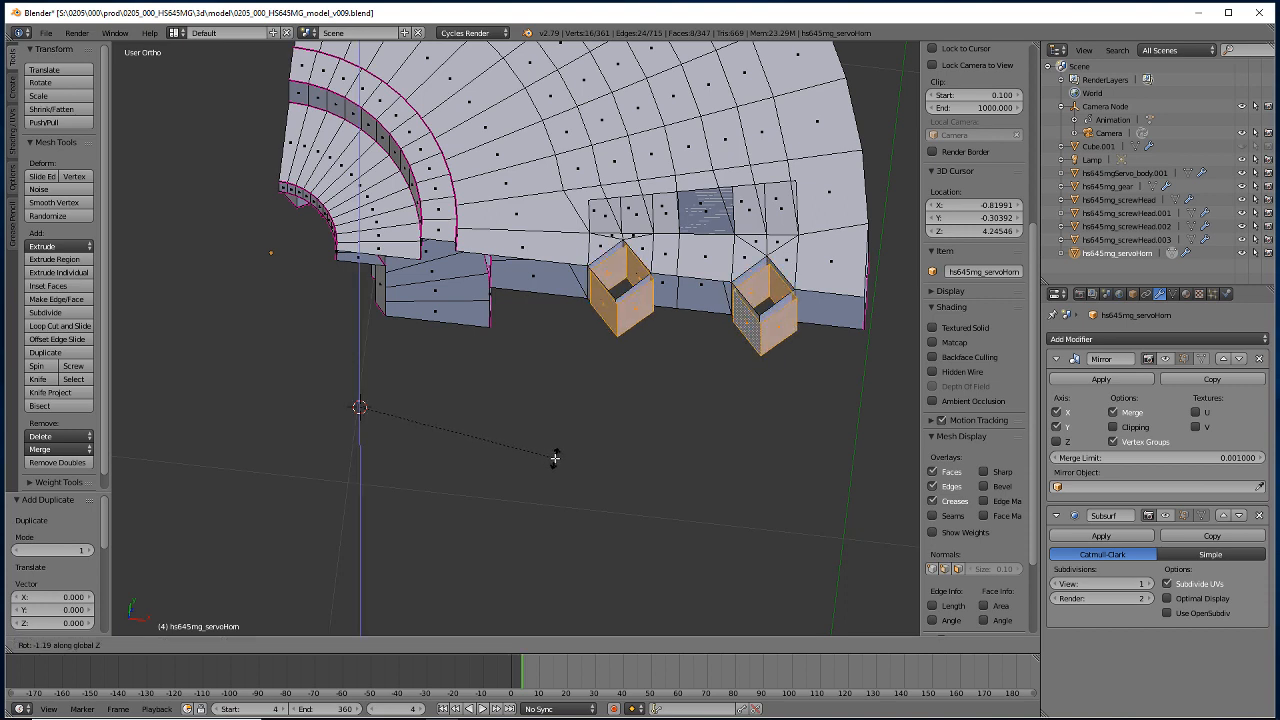
{"action": "type", "text": "18.8"}
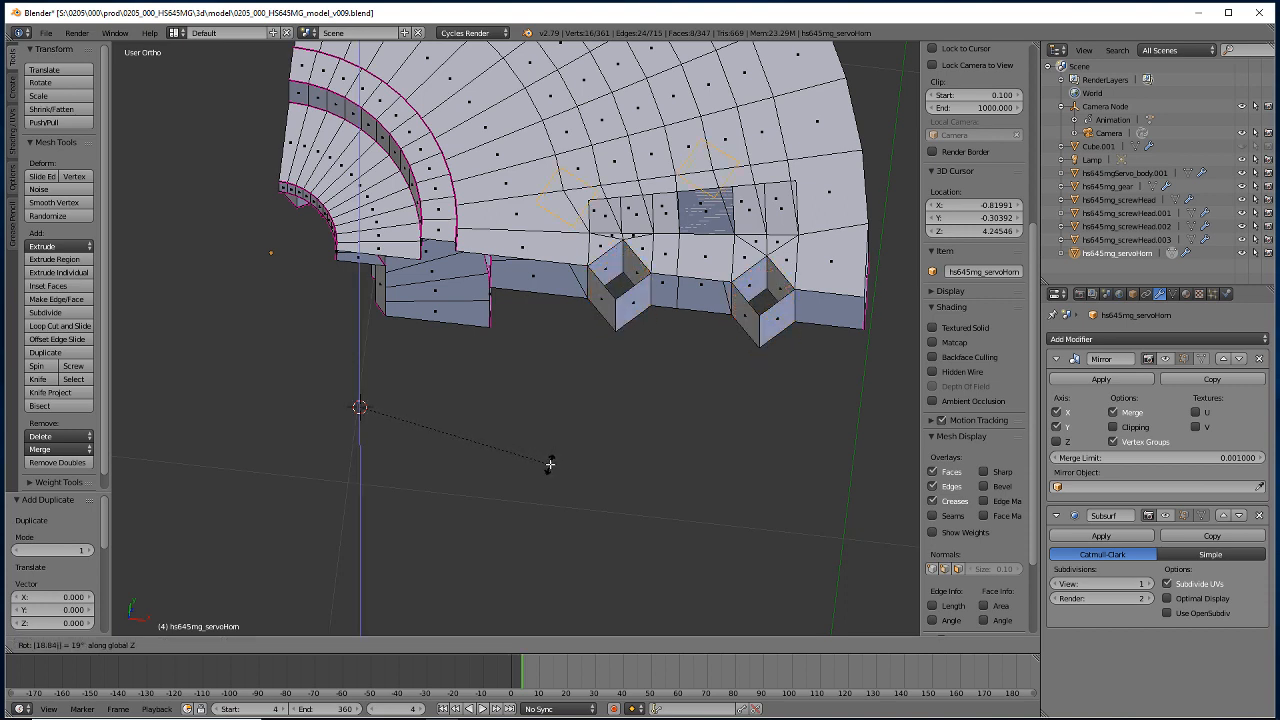
{"action": "key", "text": "Return"}
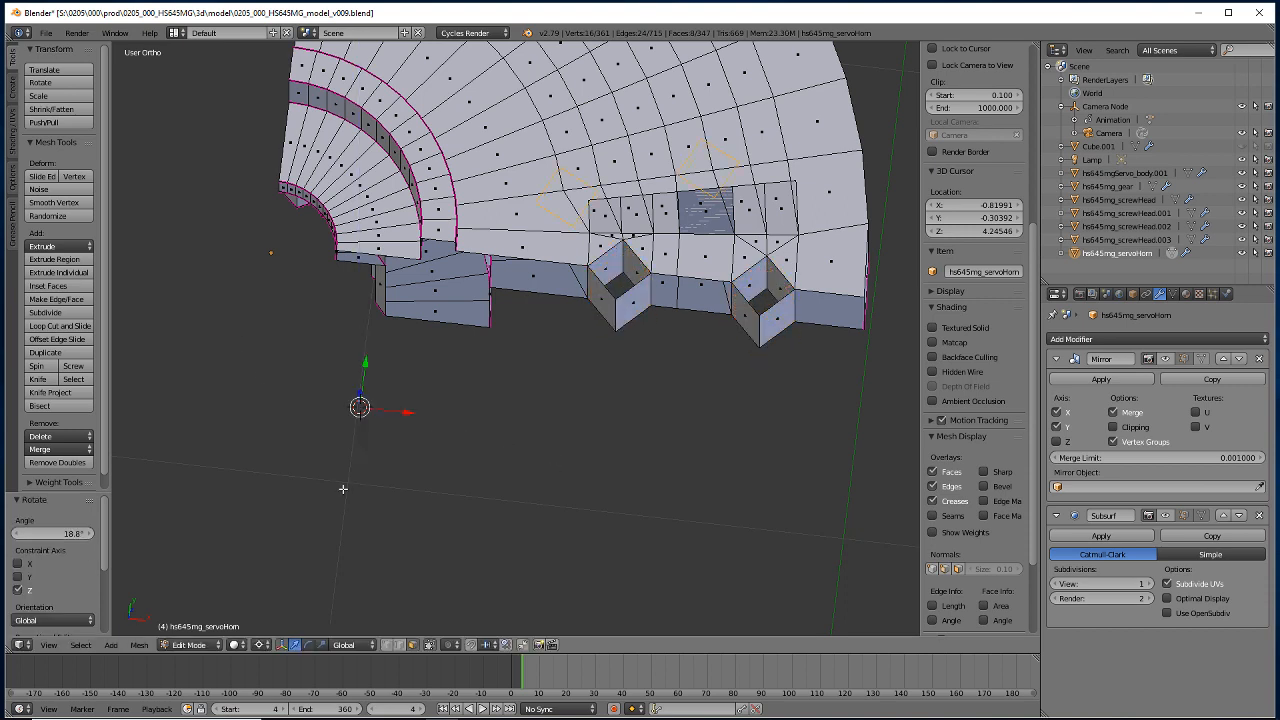
{"action": "key", "text": "ctrl+z"}
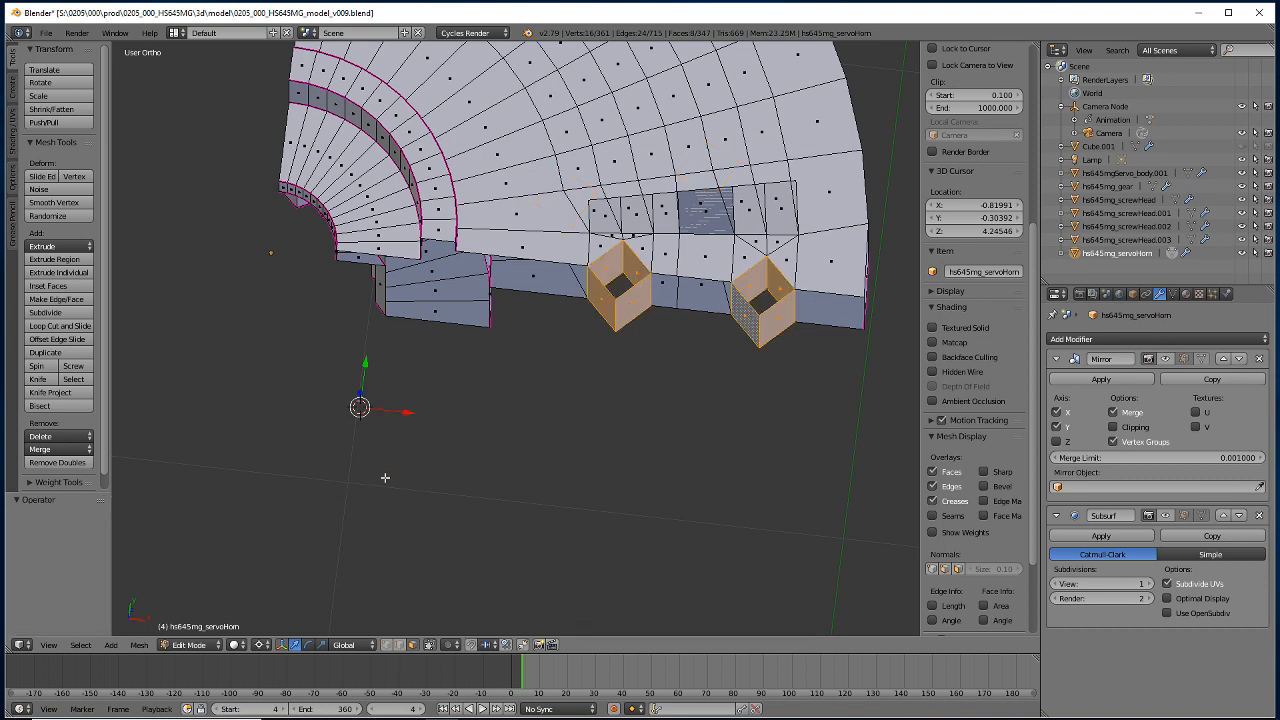
Snap the 3D cursor to the servo horn's object origin and resume editing its mesh.
{"action": "key", "text": "Tab"}
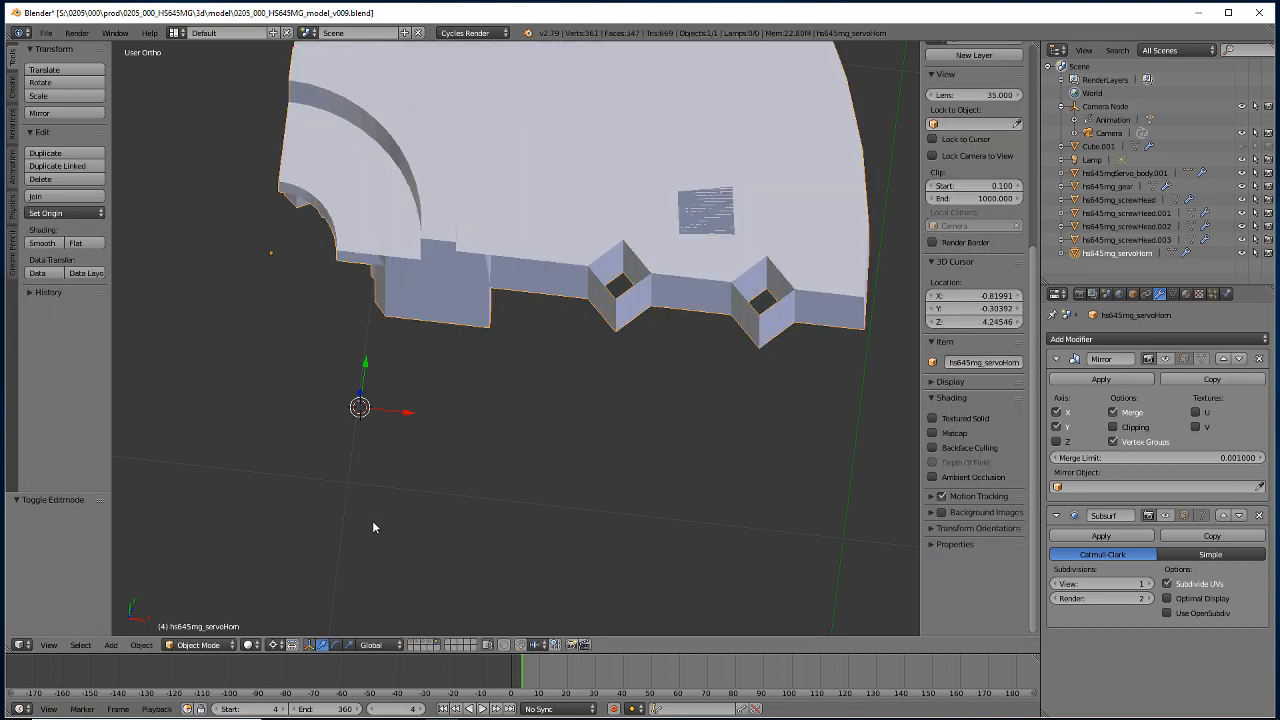
{"action": "key", "text": "shift+s"}
{"action": "left_click", "coordinate": [340, 521]}
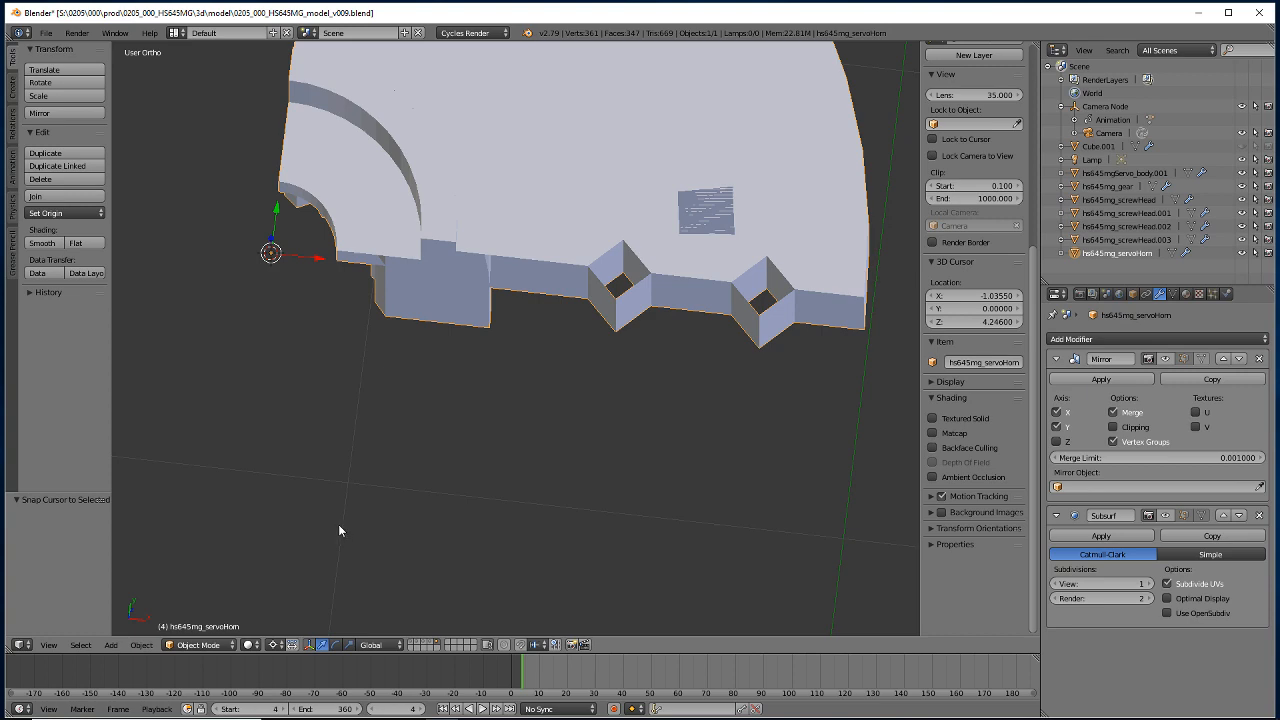
{"action": "key", "text": "Tab"}
Rotate the duplicated hole walls 18.8° about the global Z axis around the 3D cursor.
{"action": "key", "text": "g"}
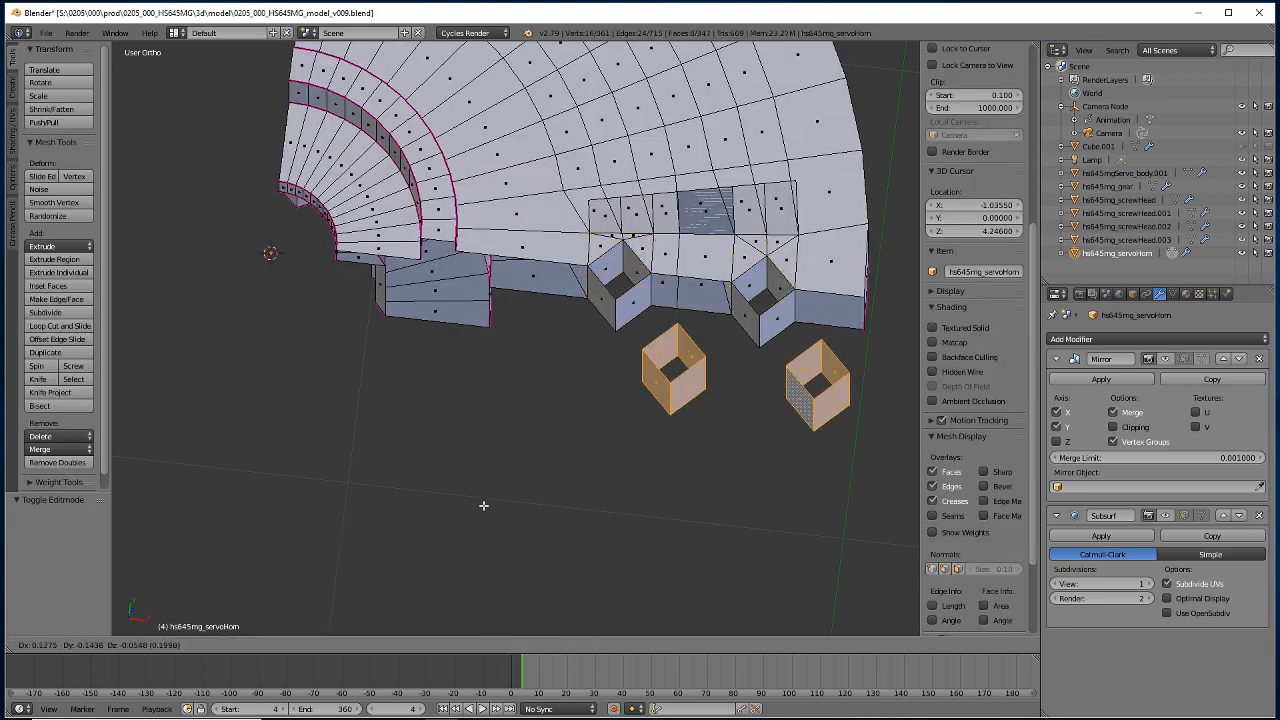
{"action": "right_click", "coordinate": [458, 534]}
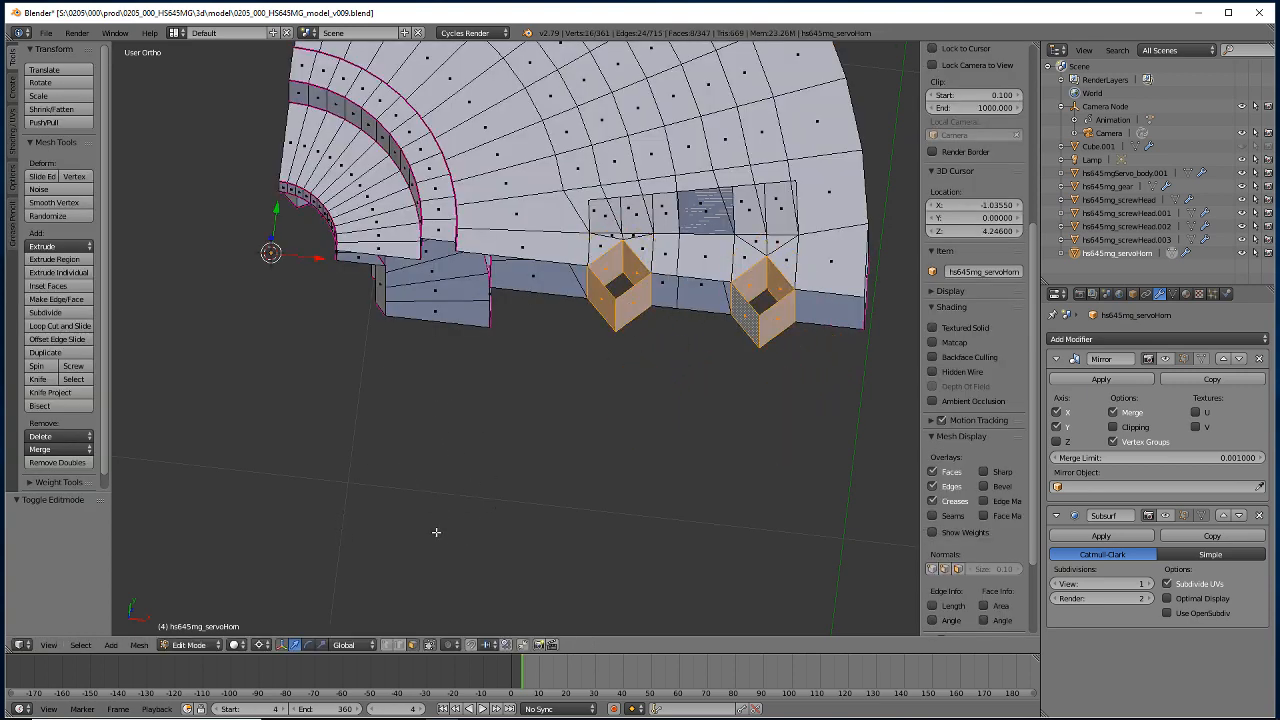
{"action": "key", "text": "r"}
{"action": "key", "text": "z"}
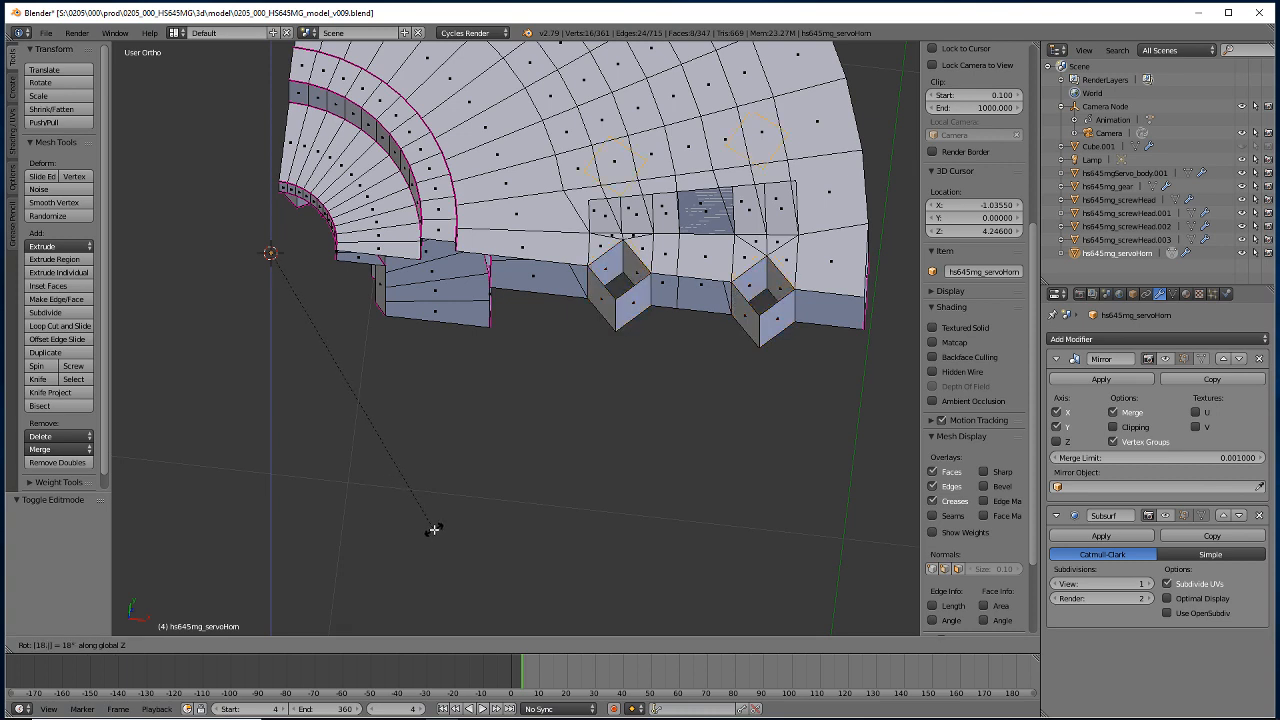
{"action": "left_click", "coordinate": [432, 530]}
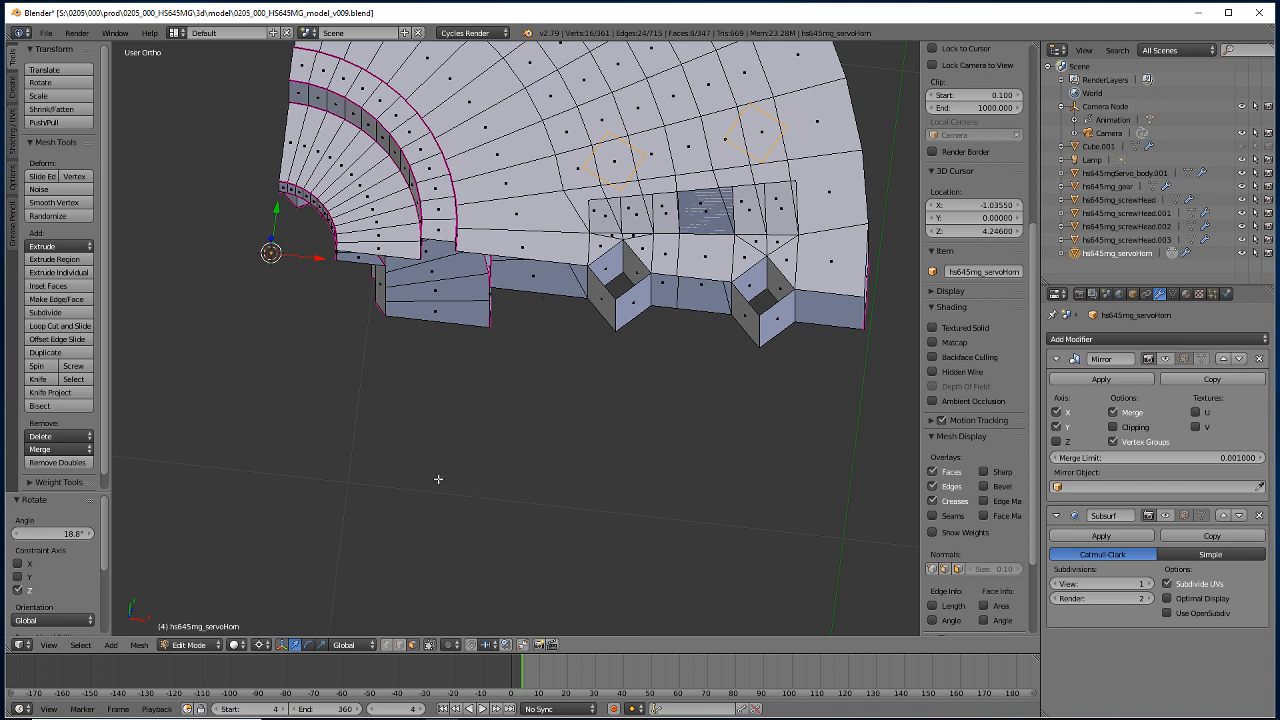
Merge the surface vertex with the nearby lower corner of the inner rotated hole using At Last.
{"action": "left_click", "coordinate": [398, 645]}
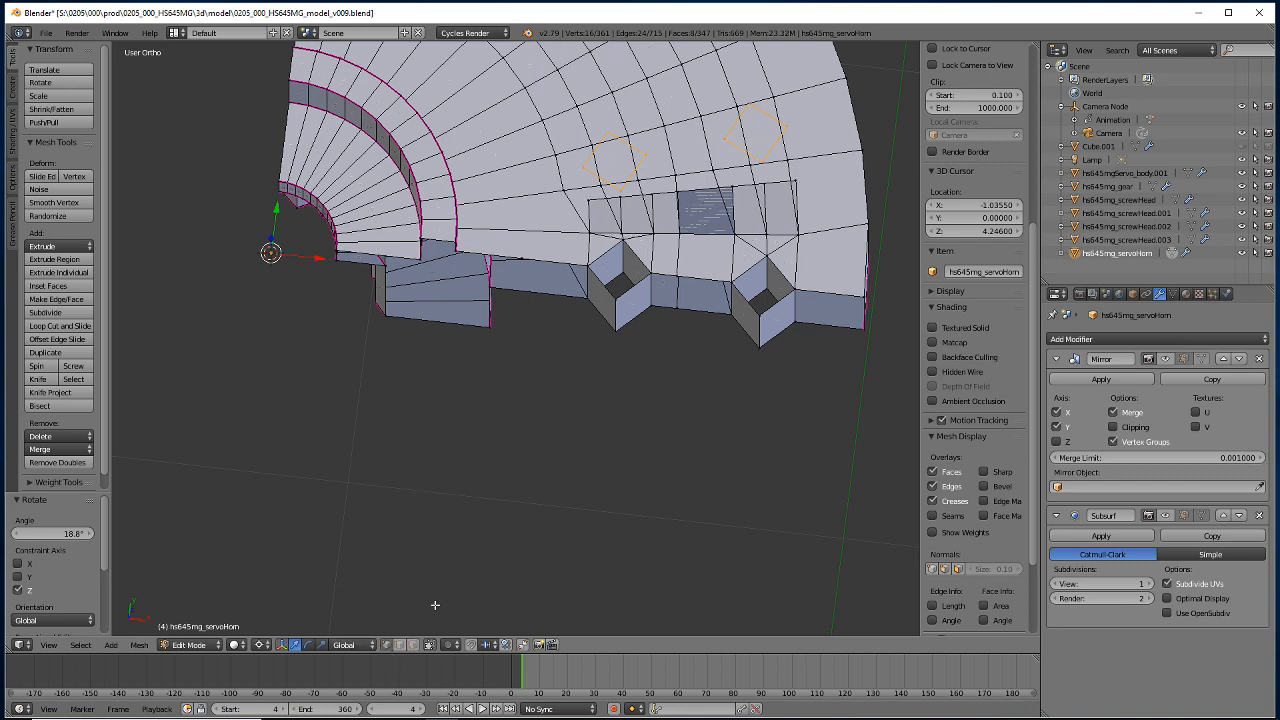
{"action": "right_click", "coordinate": [620, 195]}
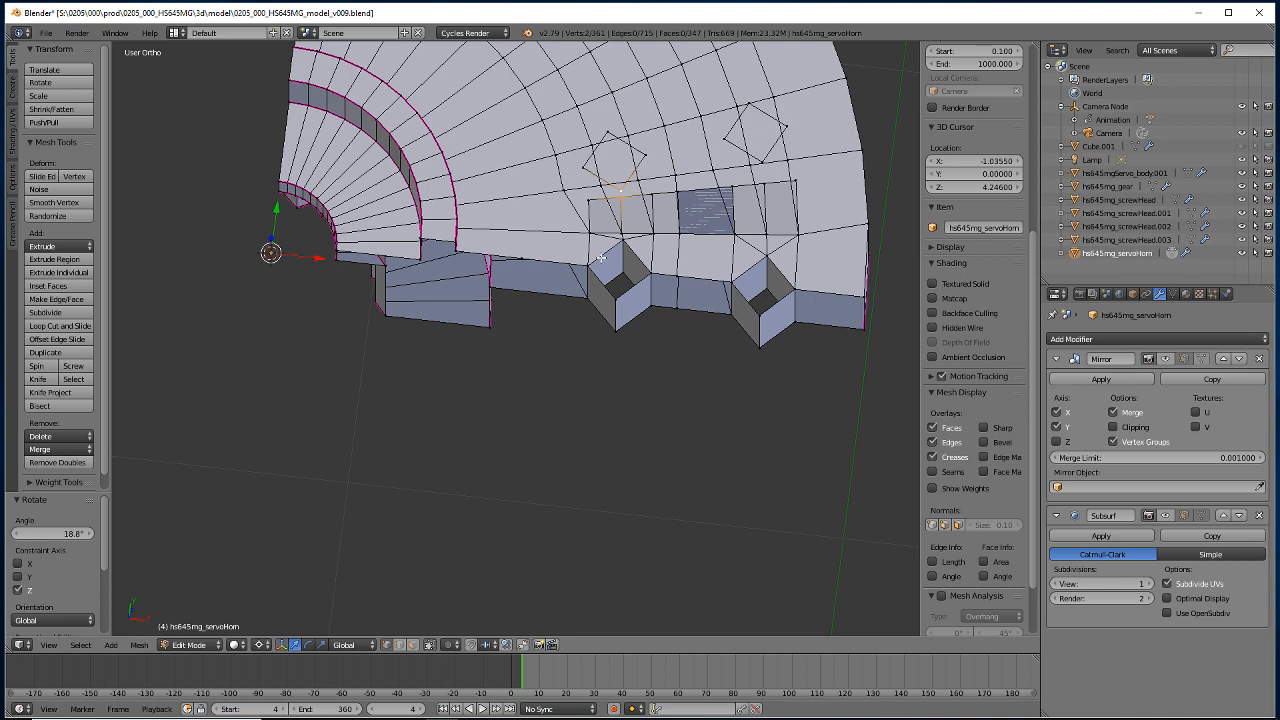
{"action": "key", "text": "alt+m"}
{"action": "key", "text": "alt+m"}
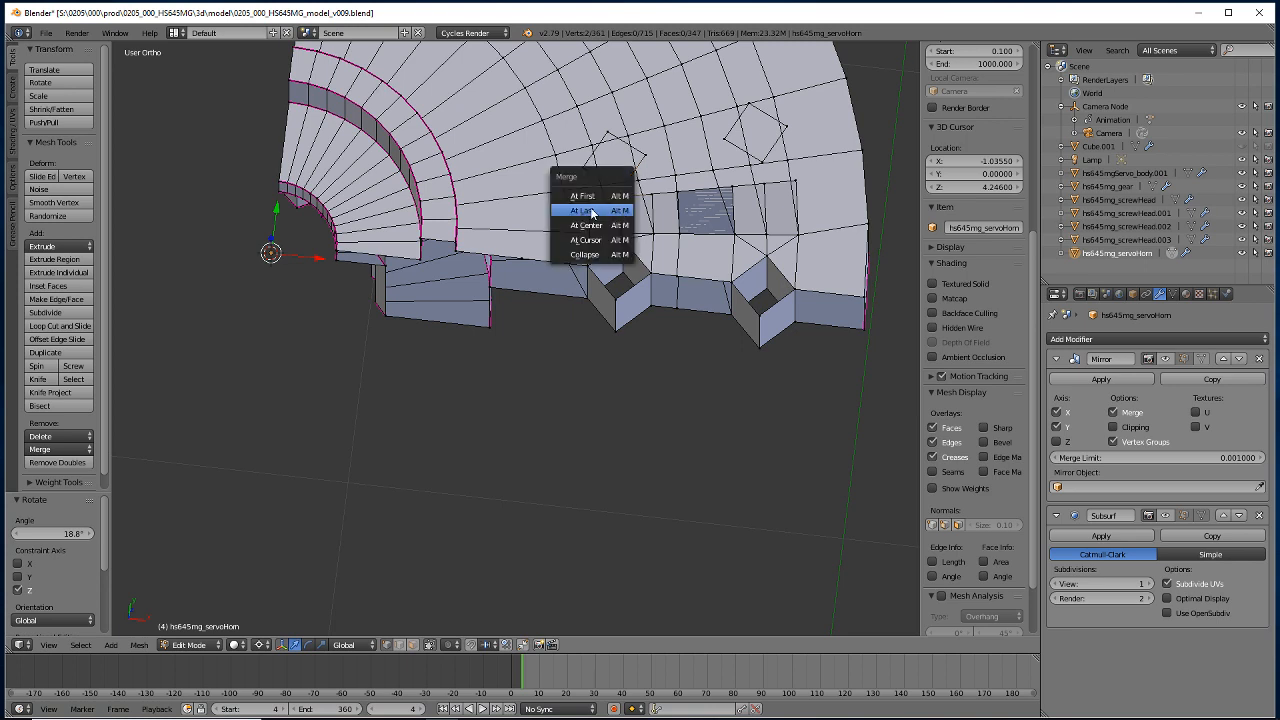
{"action": "left_click", "coordinate": [592, 214]}
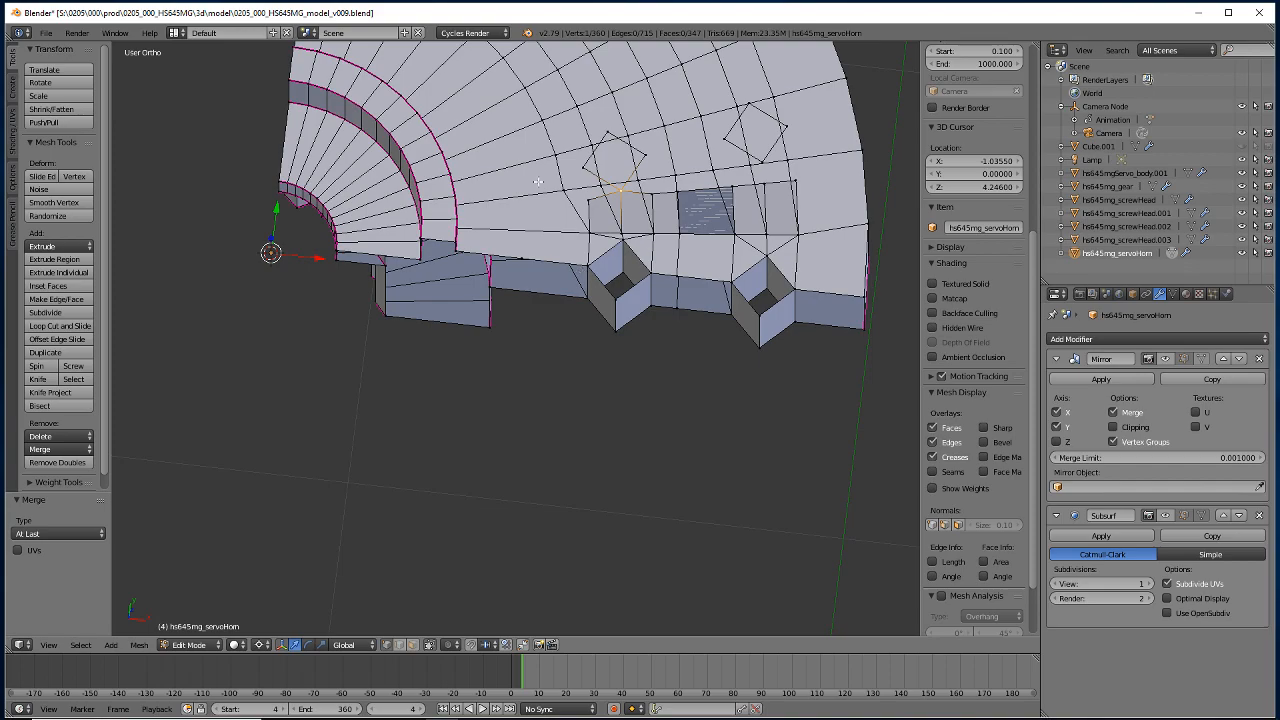
Merge the nearby surface vertices into the lower and upper corners of the outer rotated hole.
{"action": "middle_click_drag", "start_coordinate": [581, 273], "coordinate": [517, 545]}
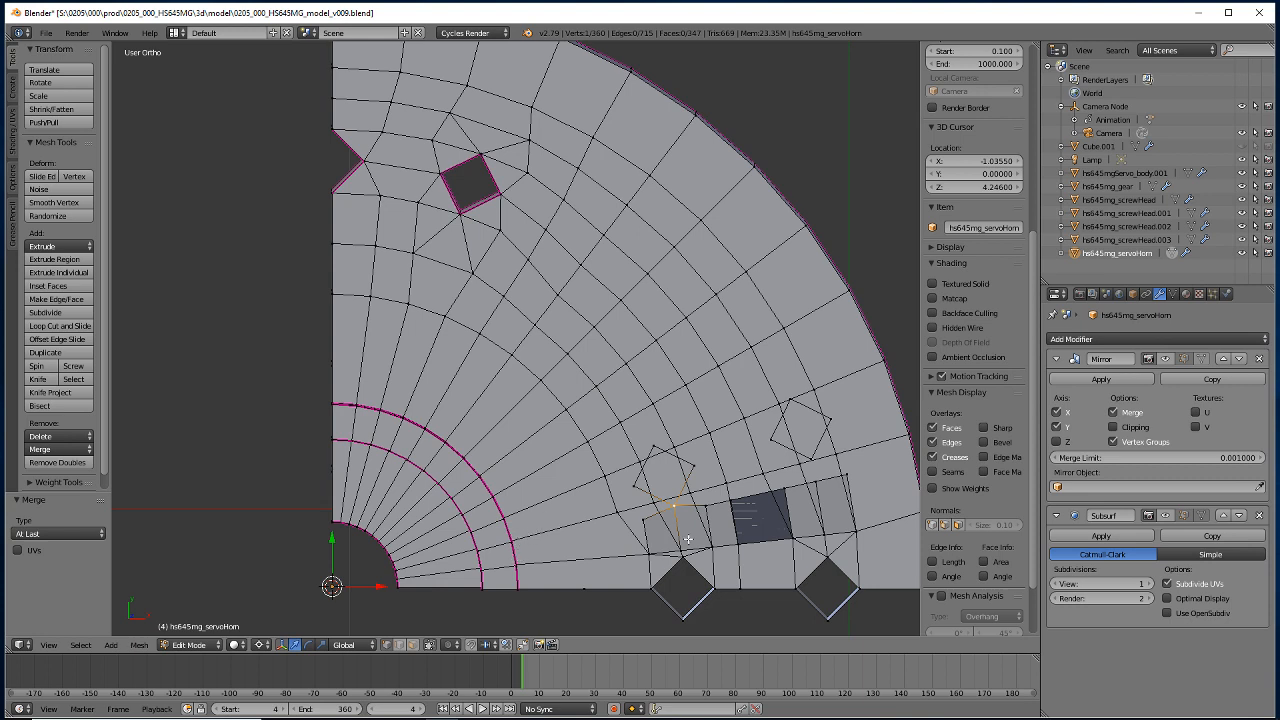
{"action": "right_click", "coordinate": [812, 483]}
{"action": "key", "text": "alt+m"}
{"action": "left_click", "coordinate": [811, 457]}
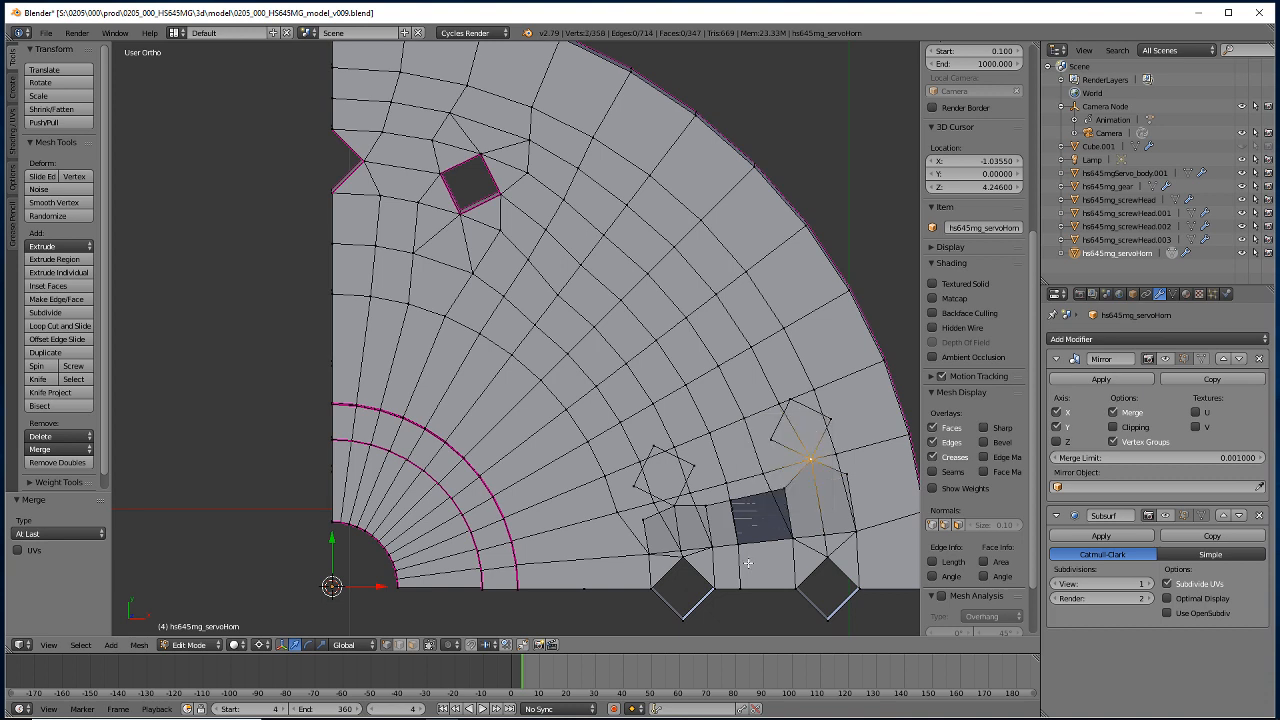
{"action": "right_click", "coordinate": [783, 400]}
{"action": "key", "text": "alt+m"}
{"action": "left_click", "coordinate": [785, 397]}
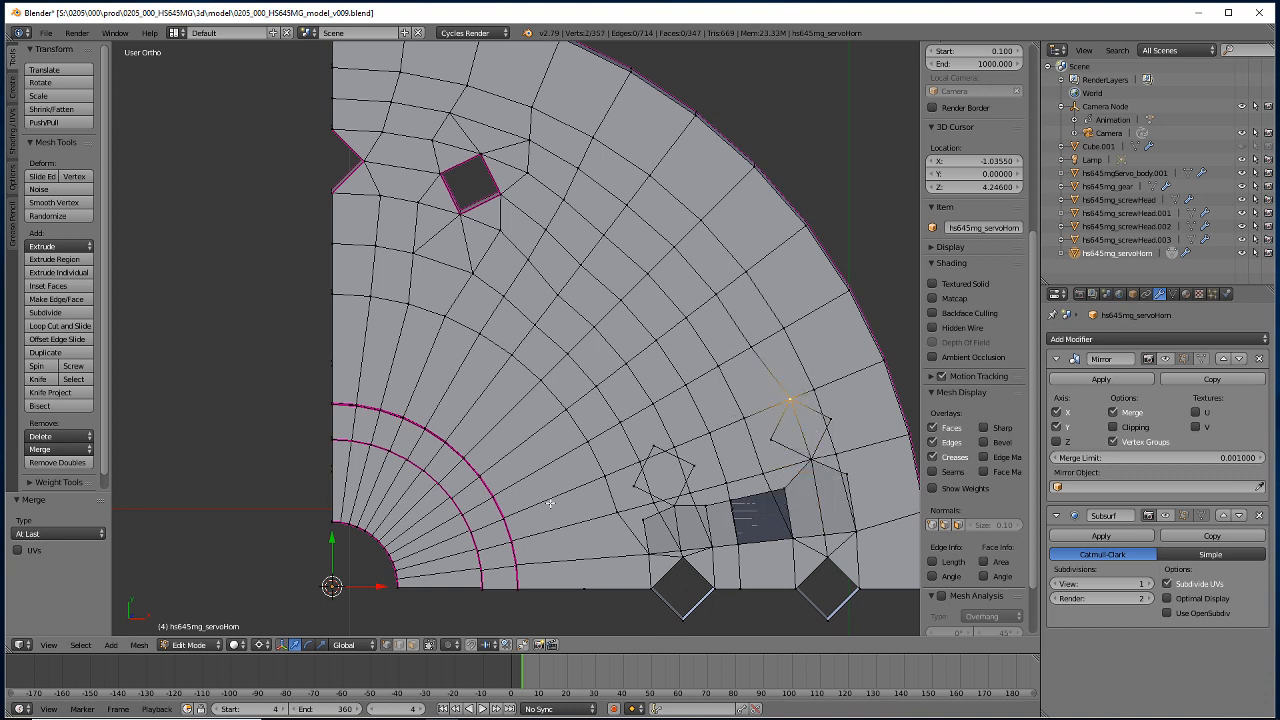
Merge the nearby surface vertex into the upper corner of the inner rotated hole.
{"action": "right_click", "coordinate": [641, 459]}
{"action": "key", "text": "alt+m"}
{"action": "left_click", "coordinate": [651, 451]}
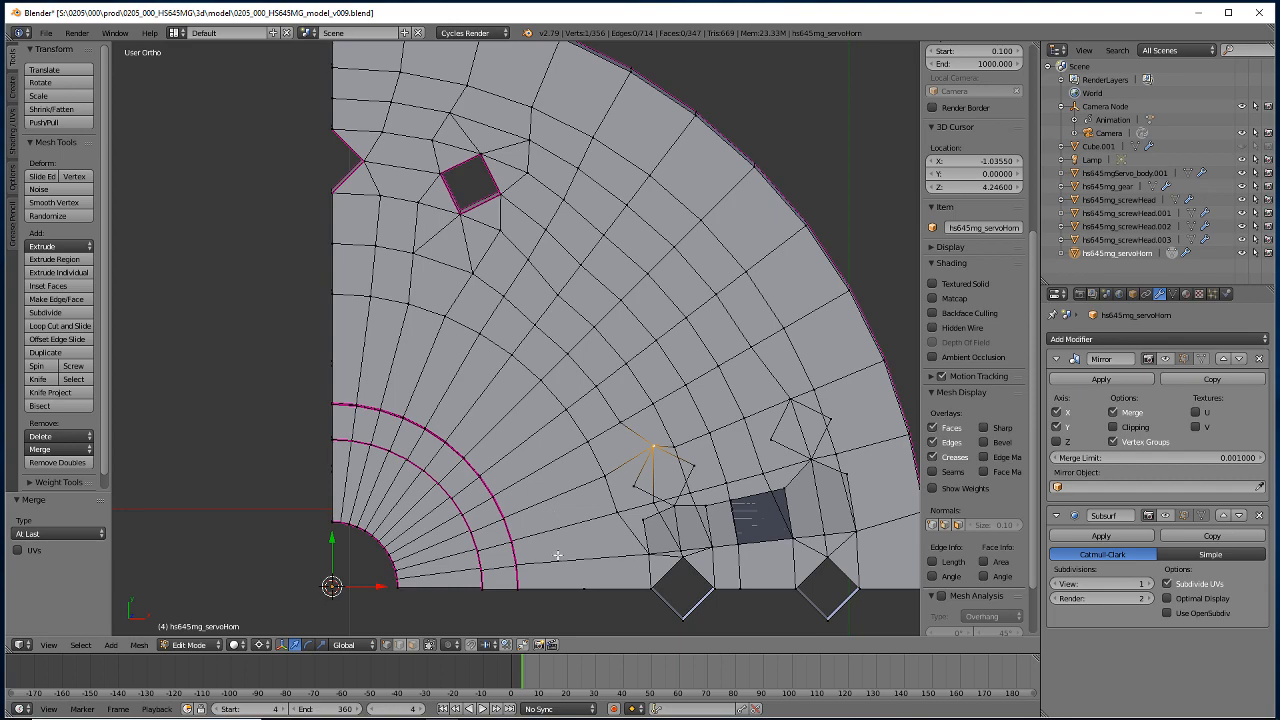
Examine the surface faces overlapping the outer rotated hole on the servo horn mesh.
{"action": "middle_click_drag", "start_coordinate": [541, 557], "coordinate": [498, 534], "text": "shift"}
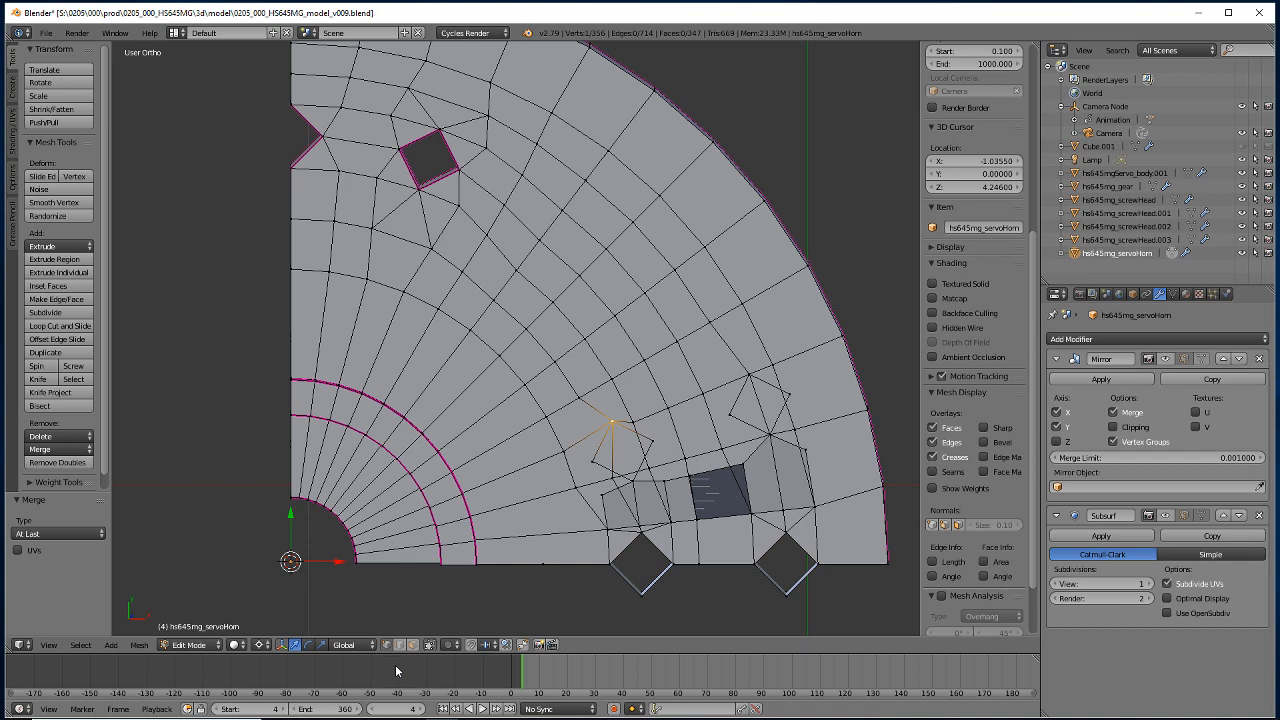
{"action": "middle_click_drag", "start_coordinate": [565, 555], "coordinate": [555, 541], "text": "shift"}
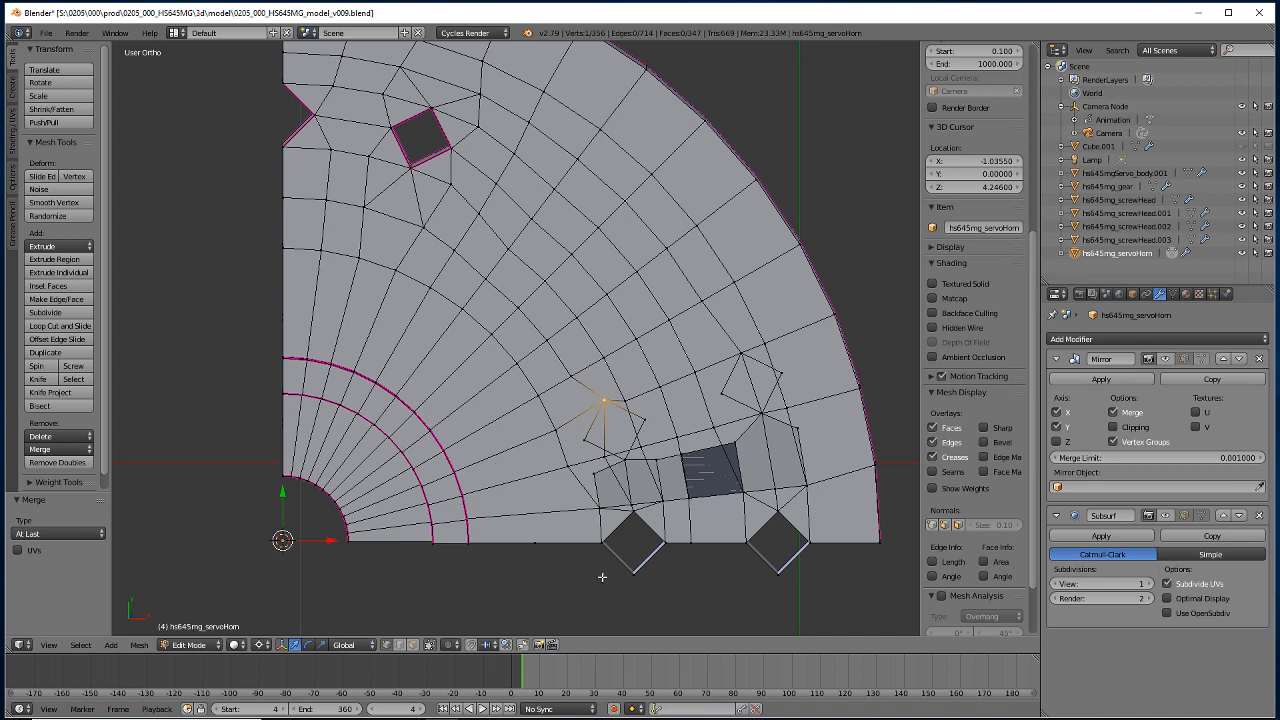
{"action": "middle_click_drag", "start_coordinate": [627, 458], "coordinate": [567, 458], "text": "shift"}
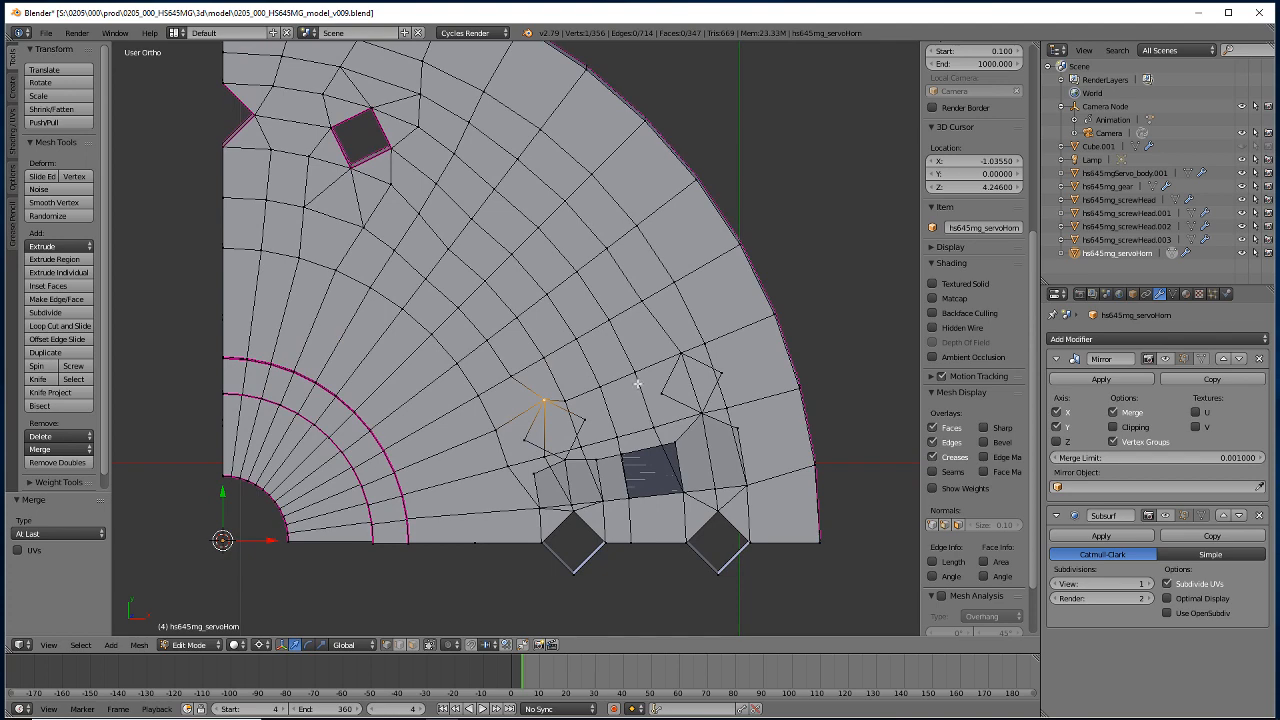
{"action": "middle_click_drag", "start_coordinate": [637, 383], "coordinate": [631, 399], "text": "shift"}
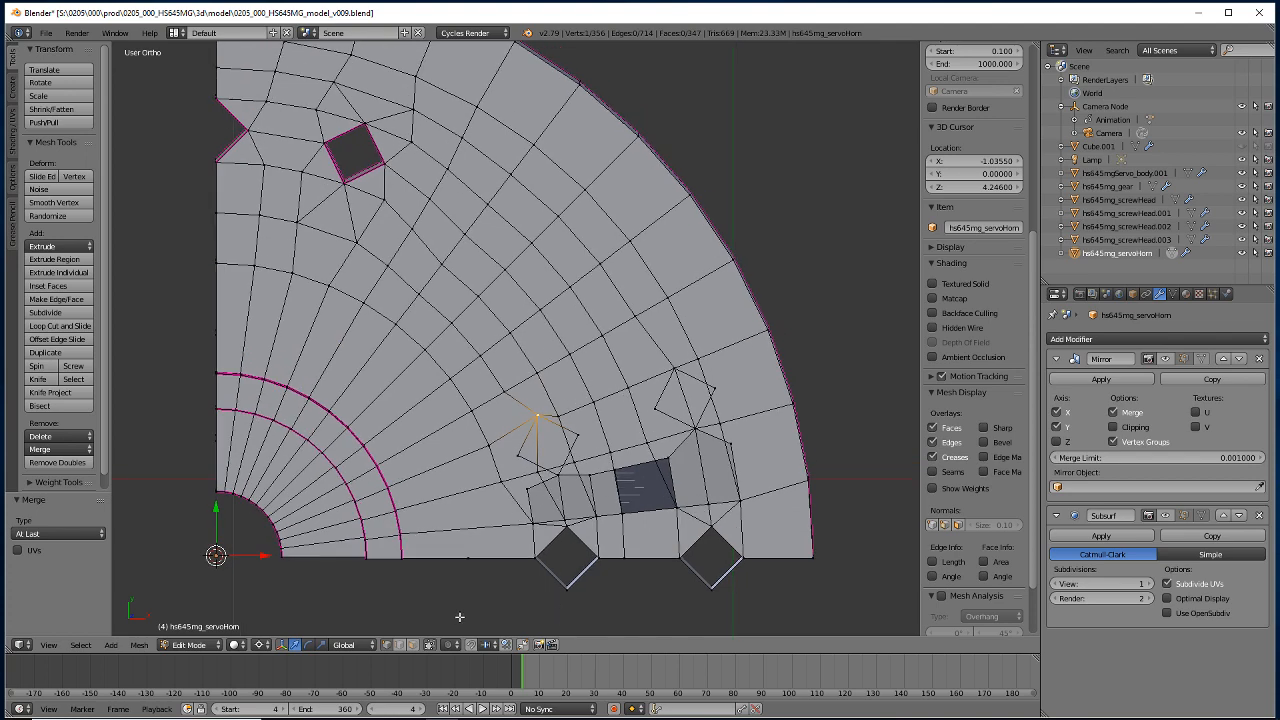
{"action": "left_click", "coordinate": [411, 645]}
{"action": "right_click", "coordinate": [700, 404]}
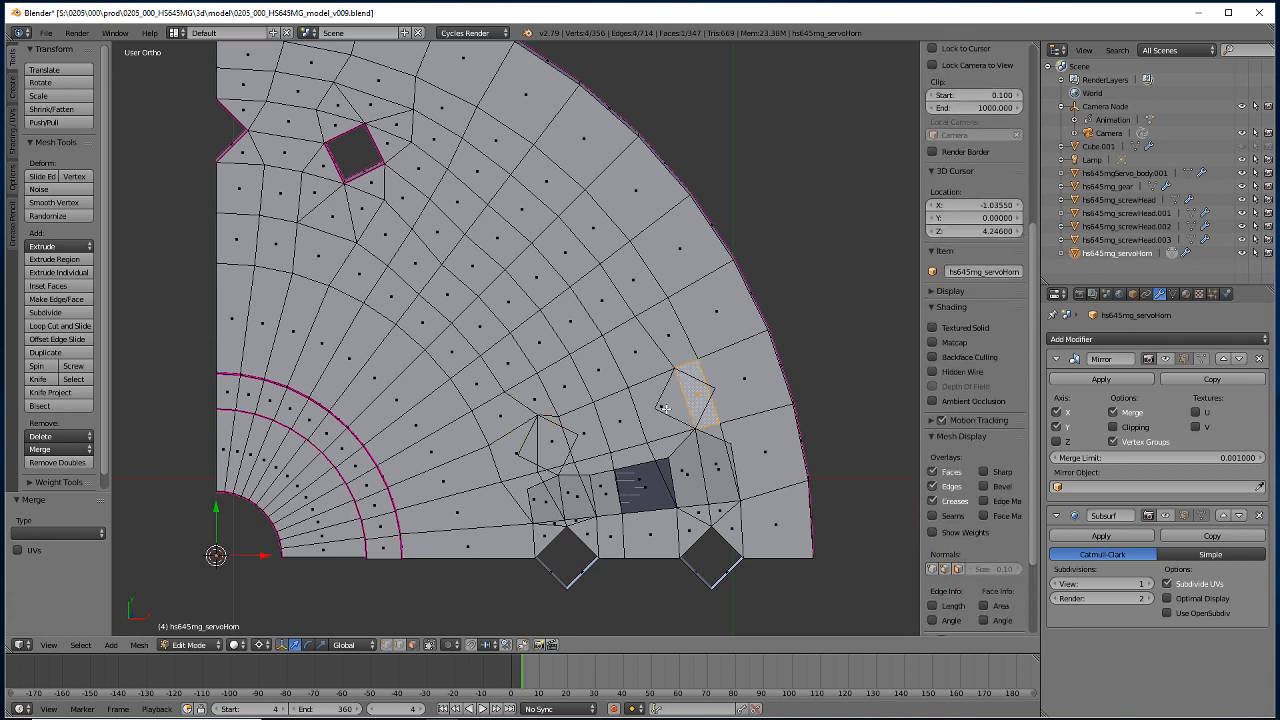
{"action": "right_click", "coordinate": [655, 423], "text": "shift"}
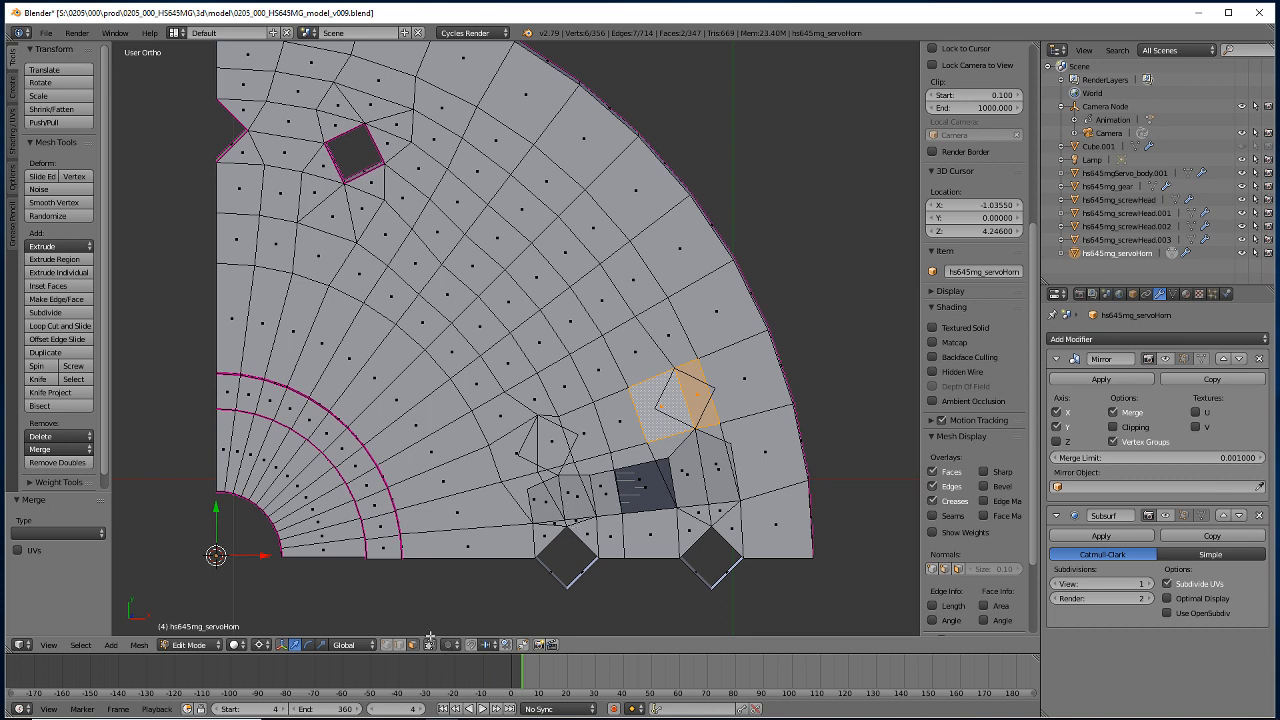
{"action": "left_click", "coordinate": [399, 644]}
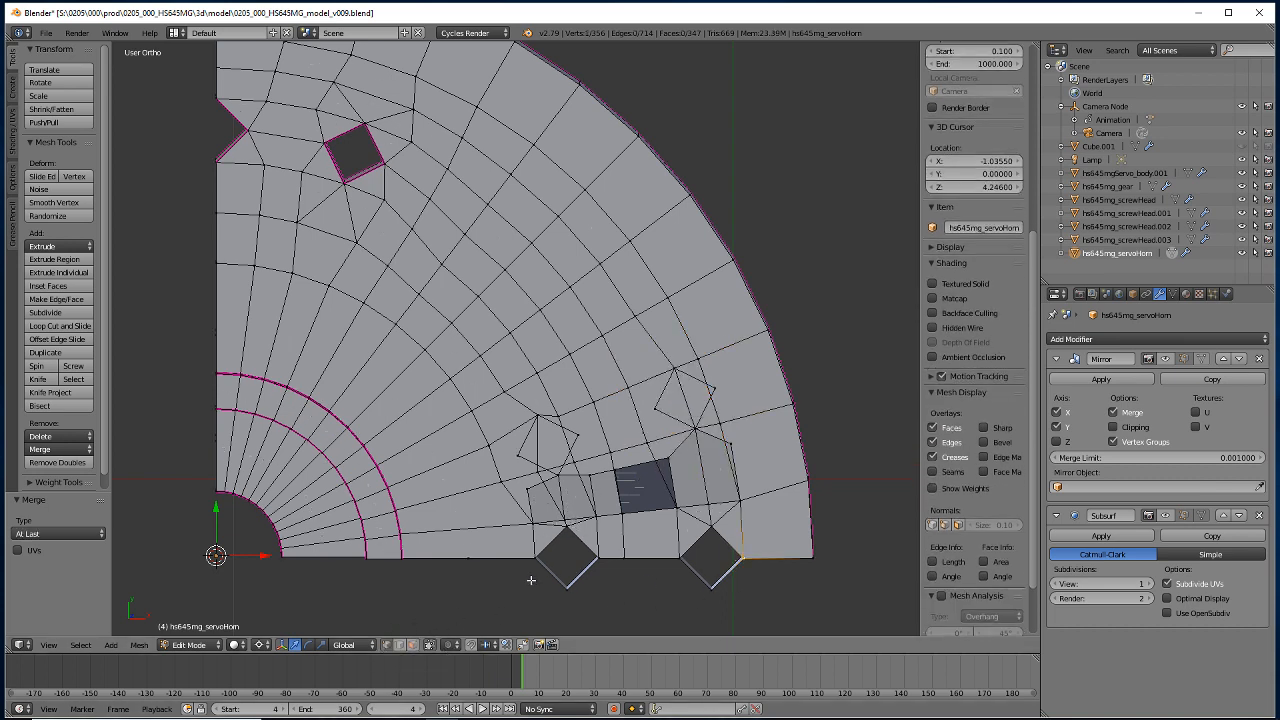
Merge the two surface vertices below the outer rotated hole into the neighbouring vertices above the bottom outer hole using At Last.
{"action": "right_click", "coordinate": [598, 543], "text": "shift"}
{"action": "right_click", "coordinate": [719, 426]}
{"action": "key", "text": "alt+m"}
{"action": "left_click", "coordinate": [728, 448]}
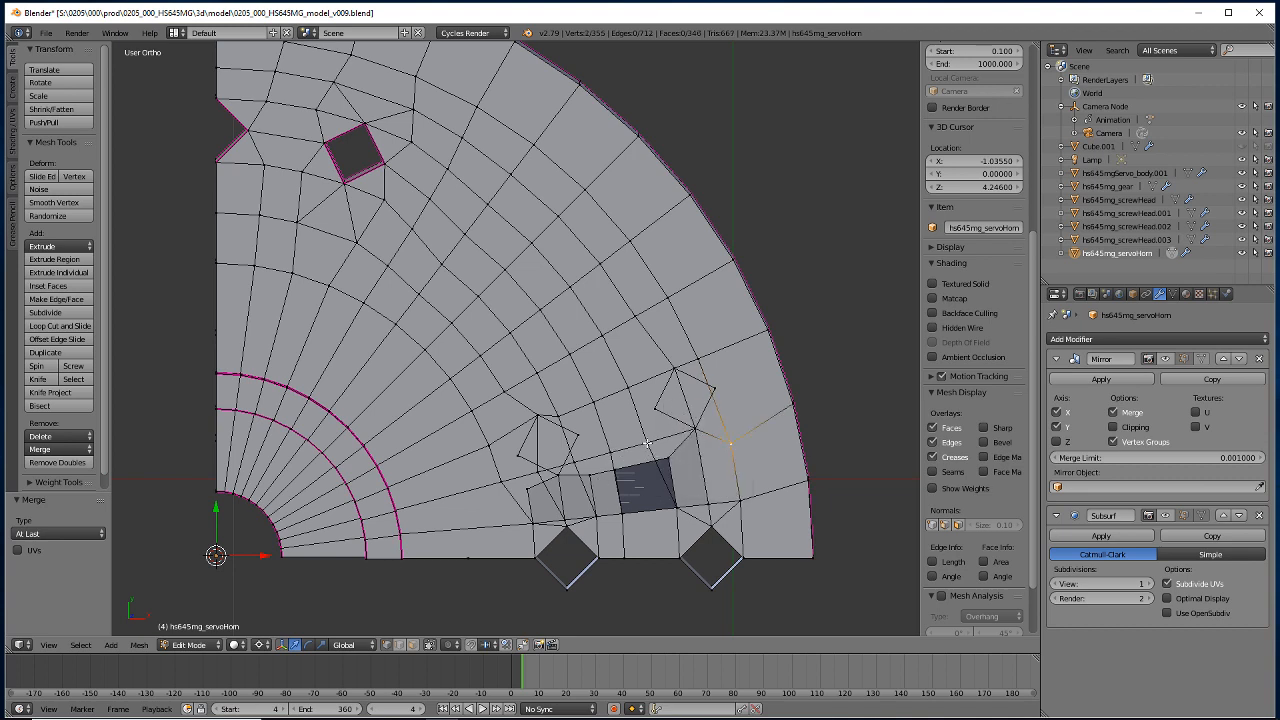
{"action": "right_click", "coordinate": [646, 444]}
{"action": "right_click", "coordinate": [667, 457], "text": "shift"}
{"action": "key", "text": "alt+m"}
{"action": "left_click", "coordinate": [667, 459]}
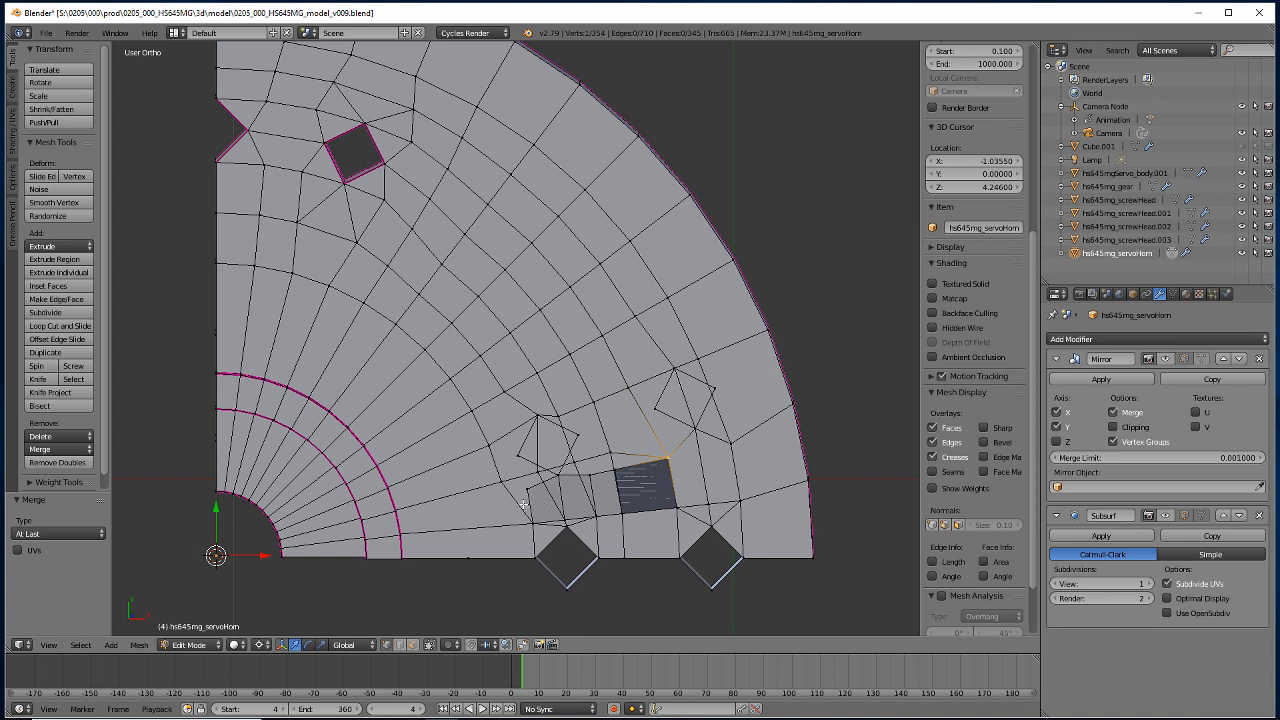
Merge the two stray surface vertices in the gap between the inner and outer holes into their neighbouring vertices.
{"action": "right_click", "coordinate": [570, 462], "text": "shift"}
{"action": "key", "text": "alt+m"}
{"action": "left_click", "coordinate": [592, 478]}
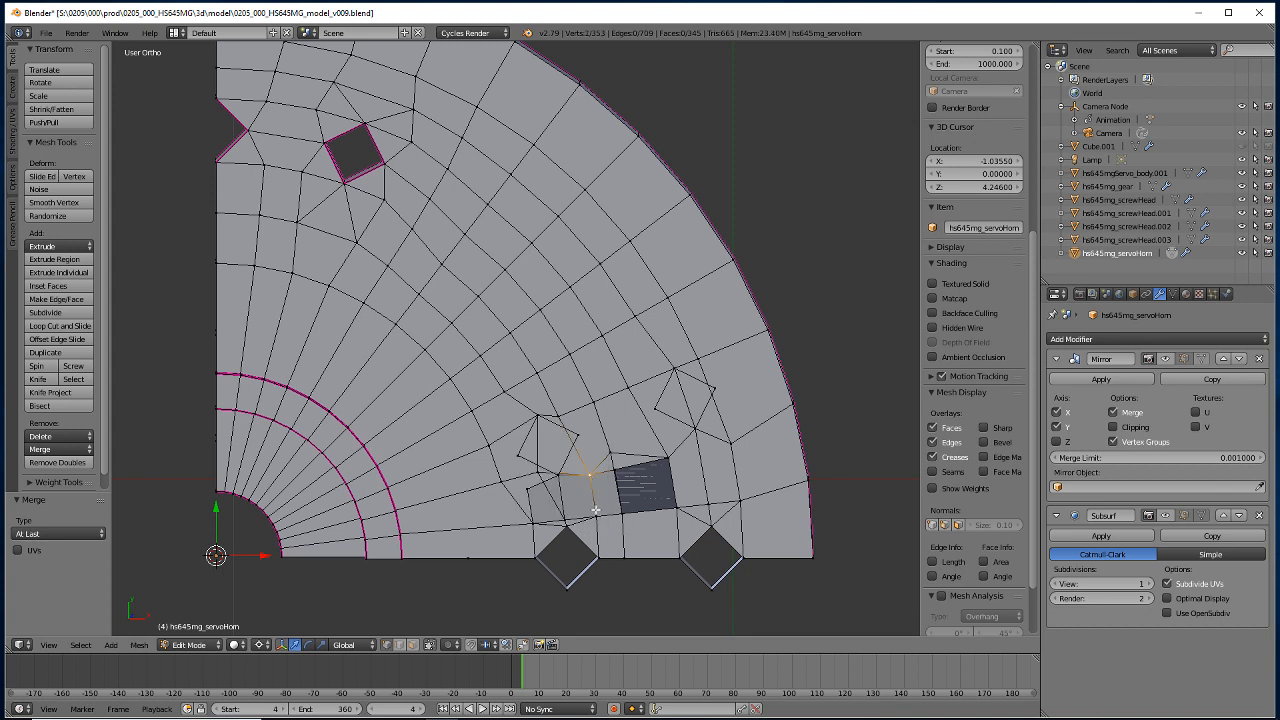
{"action": "key", "text": "g"}
{"action": "left_click", "coordinate": [613, 479]}
{"action": "key", "text": "alt+m"}
{"action": "left_click", "coordinate": [611, 479]}
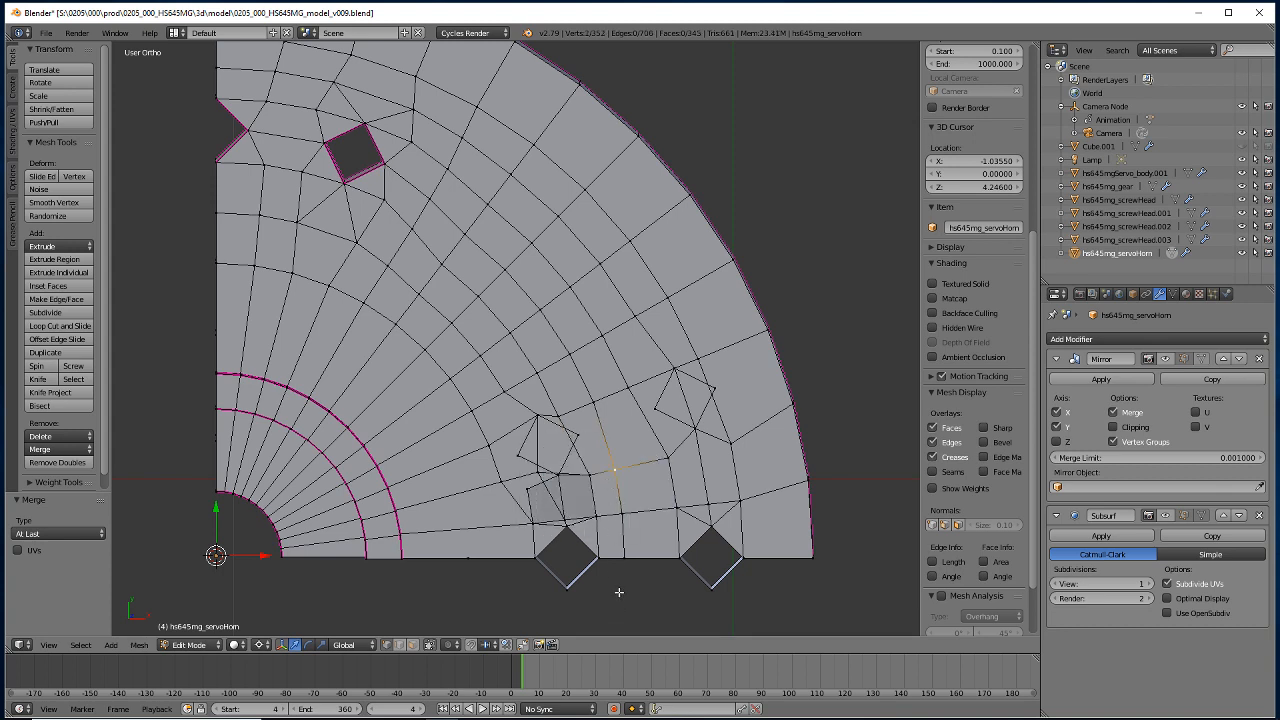
Merge the surface vertices at the inner rotated hole's lower corner and on its hub side into the adjacent rotated vertices.
{"action": "right_click", "coordinate": [533, 476]}
{"action": "right_click", "coordinate": [557, 474], "text": "shift"}
{"action": "key", "text": "alt+m"}
{"action": "left_click", "coordinate": [547, 530]}
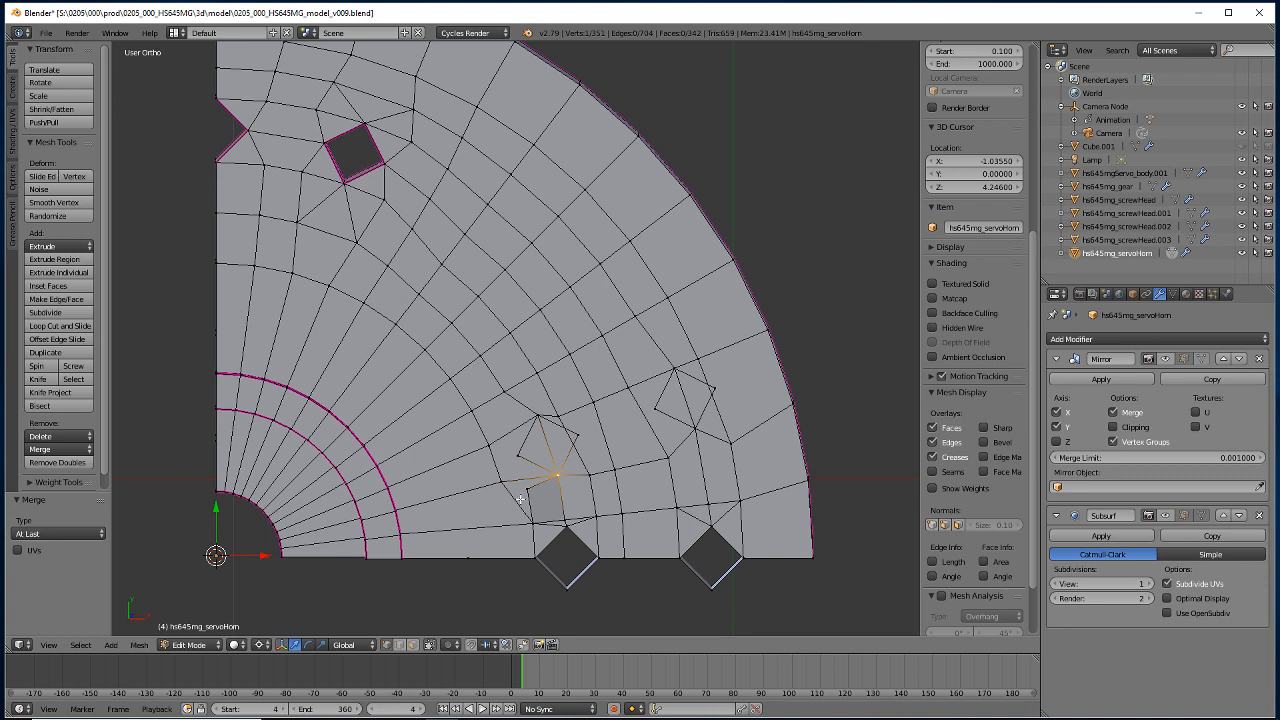
{"action": "right_click", "coordinate": [501, 480]}
{"action": "key", "text": "alt+m"}
{"action": "left_click", "coordinate": [520, 495]}
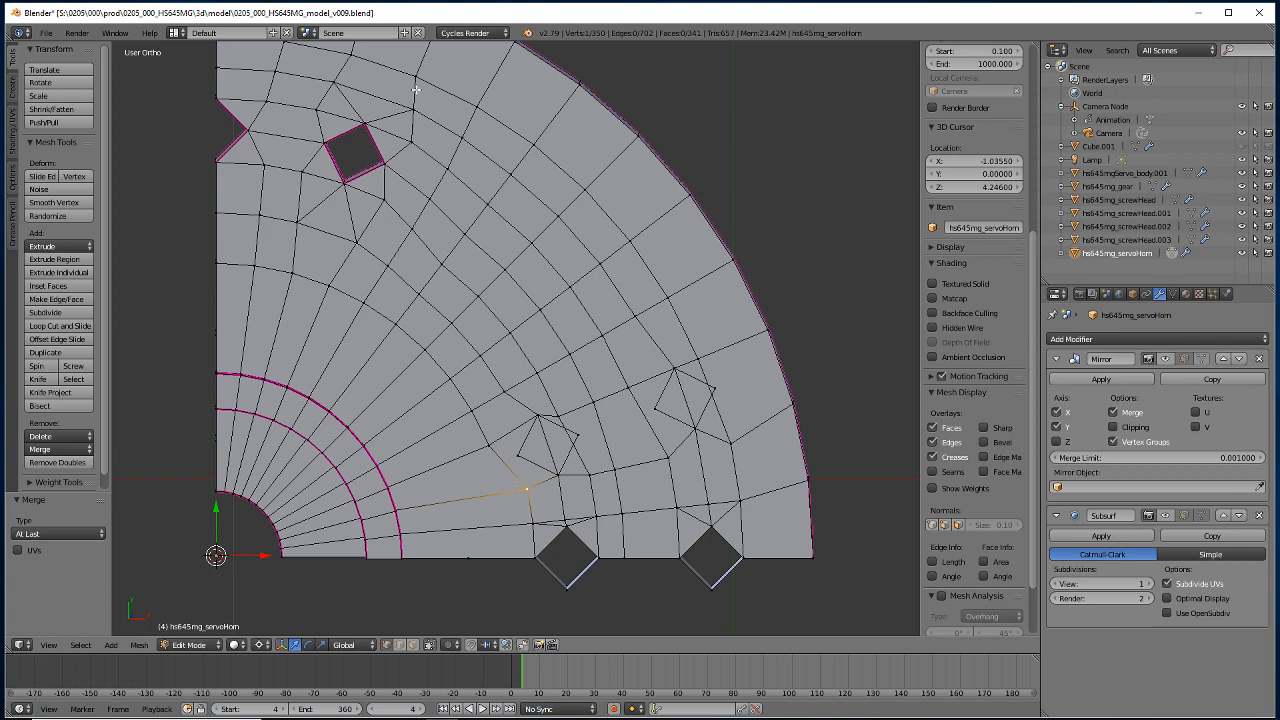
Subdivide with one cut the edges flanking both sides of the inner rotated hole and the rim side of the outer one.
{"action": "middle_click_drag", "start_coordinate": [363, 367], "coordinate": [401, 487]}
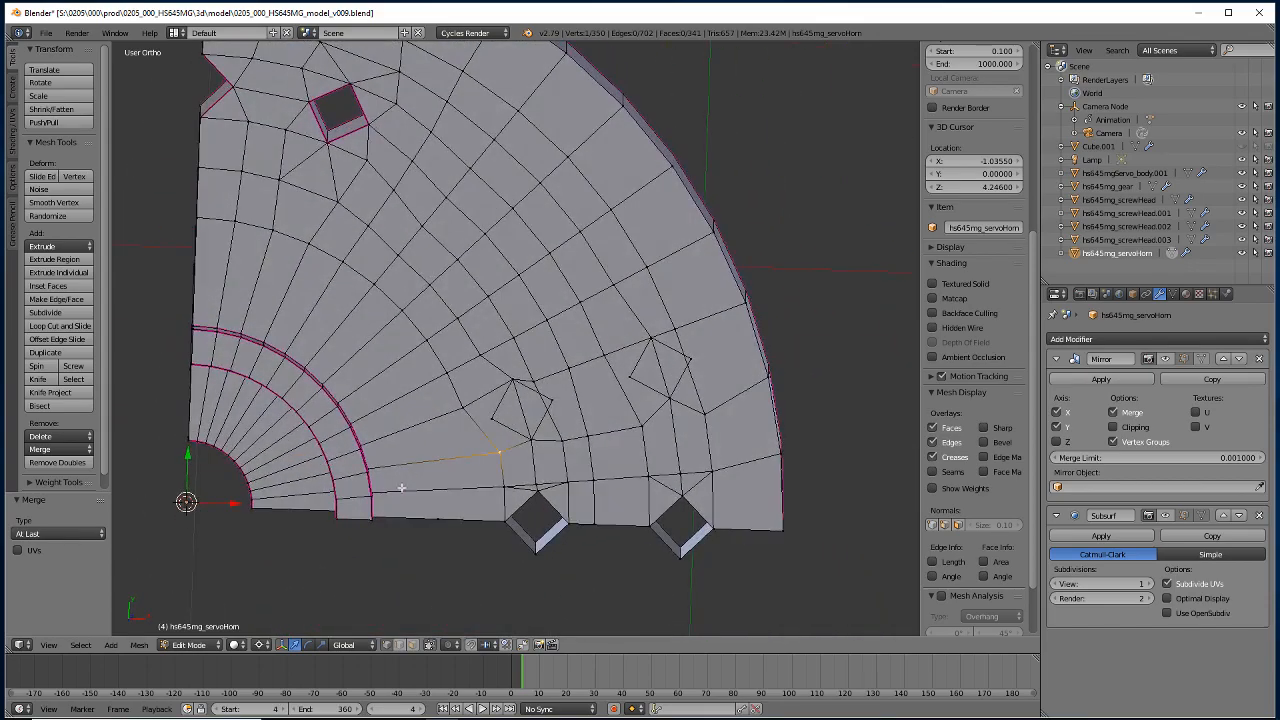
{"action": "left_click", "coordinate": [399, 645]}
{"action": "right_click", "coordinate": [550, 423]}
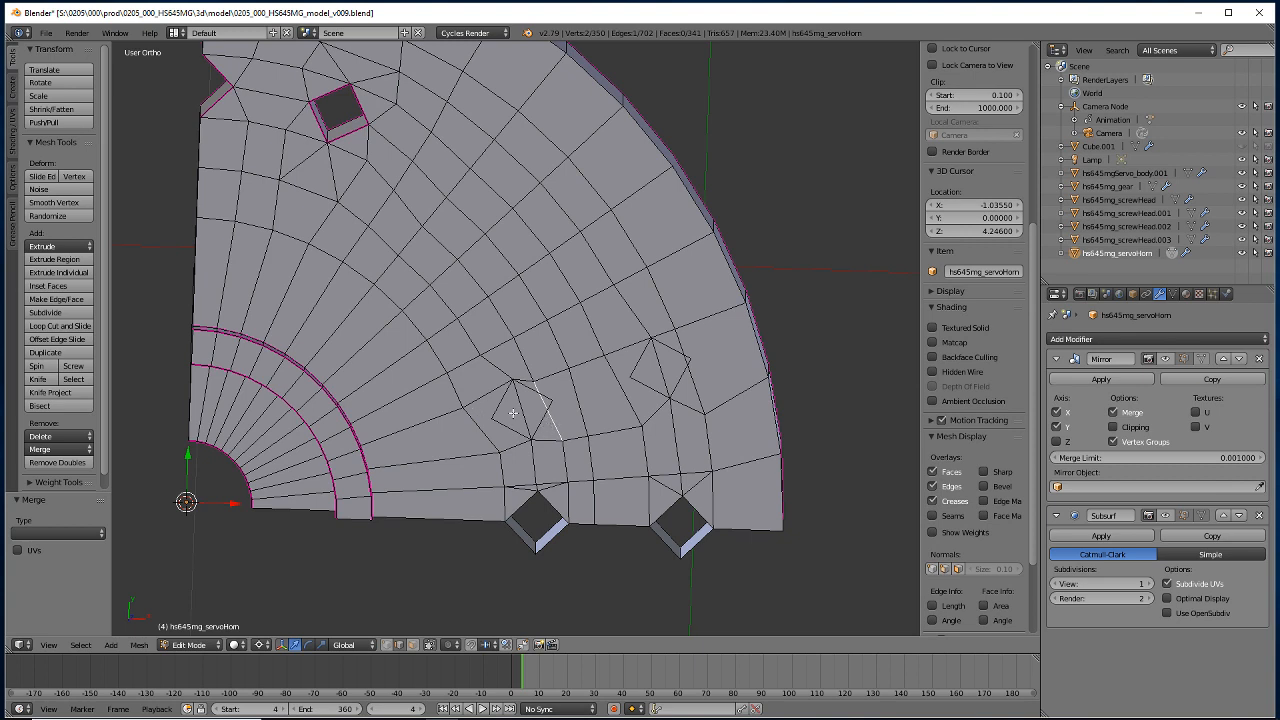
{"action": "right_click", "coordinate": [693, 377], "text": "shift"}
{"action": "right_click", "coordinate": [483, 430], "text": "shift"}
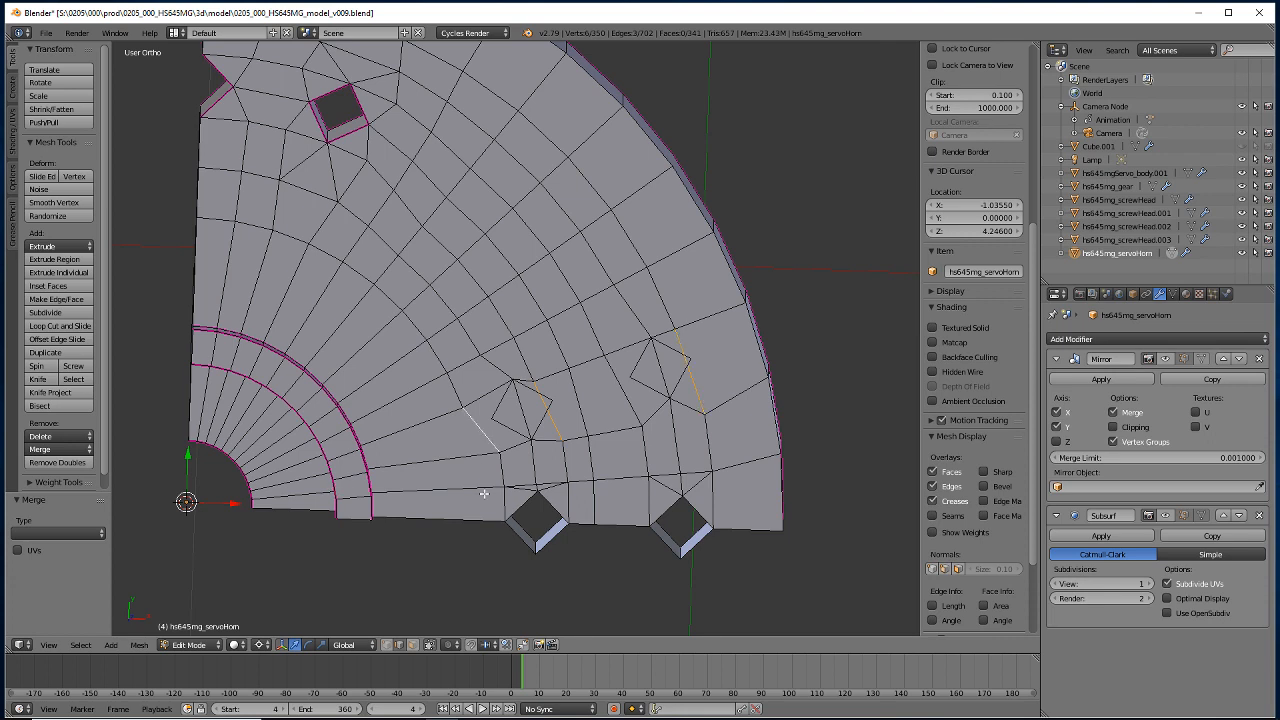
{"action": "left_click", "coordinate": [45, 313]}
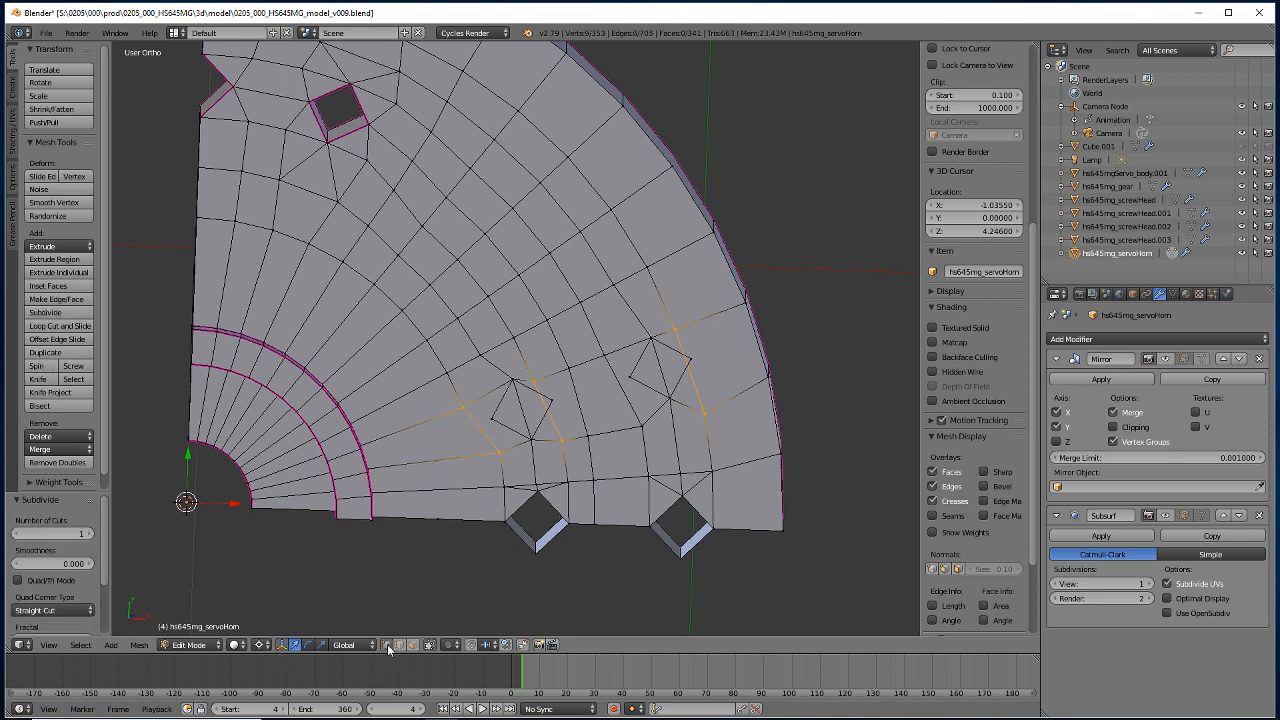
Merge the new edge midpoints into the rim-side corners of the inner and outer rotated holes using At Last.
{"action": "right_click", "coordinate": [550, 402]}
{"action": "right_click", "coordinate": [551, 403], "text": "shift"}
{"action": "key", "text": "alt+m"}
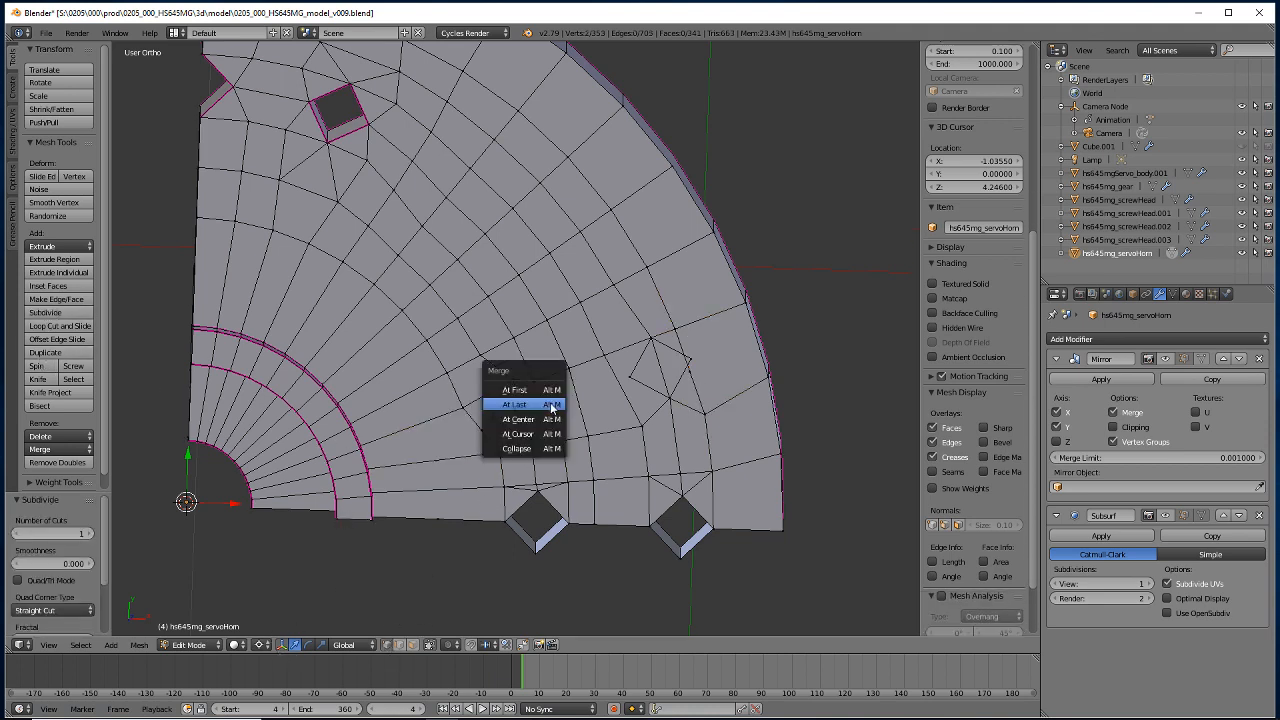
{"action": "left_click", "coordinate": [552, 406]}
{"action": "right_click", "coordinate": [691, 358]}
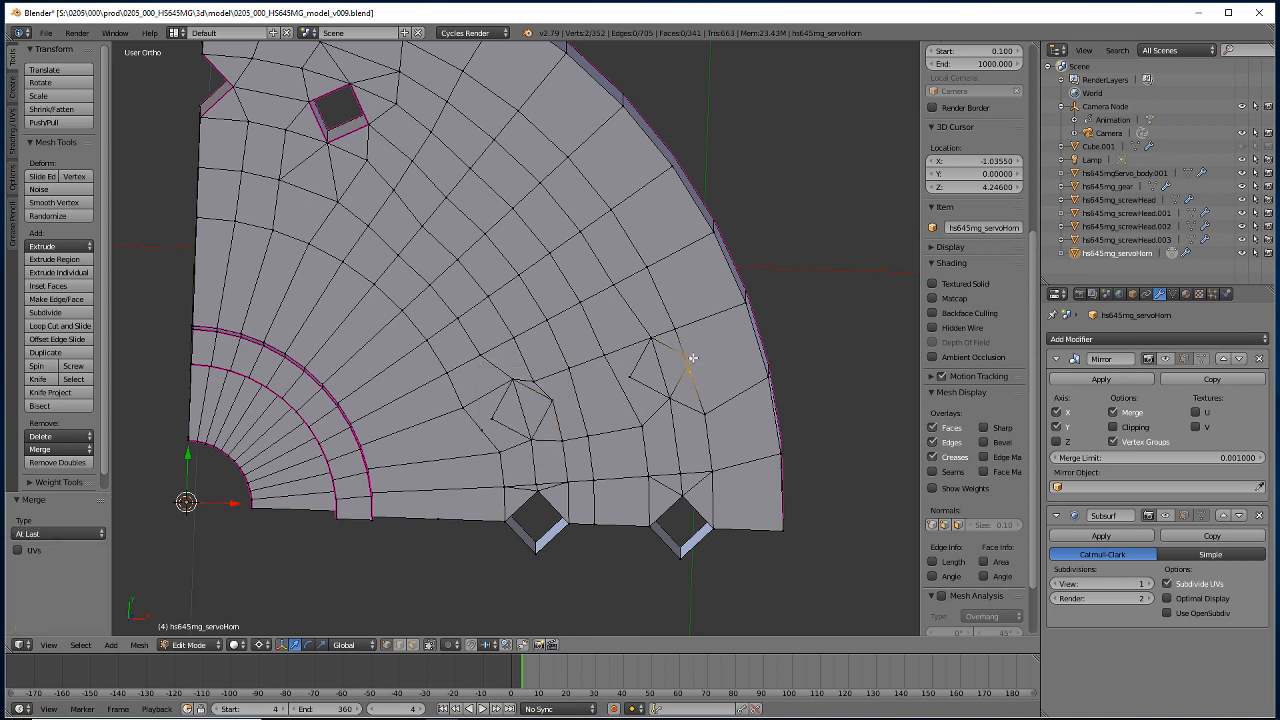
{"action": "key", "text": "alt+m"}
Subdivide the edge on the hub side of the outer rotated hole and merge its midpoint into that hole's corner.
{"action": "left_click", "coordinate": [400, 645]}
{"action": "right_click", "coordinate": [620, 386]}
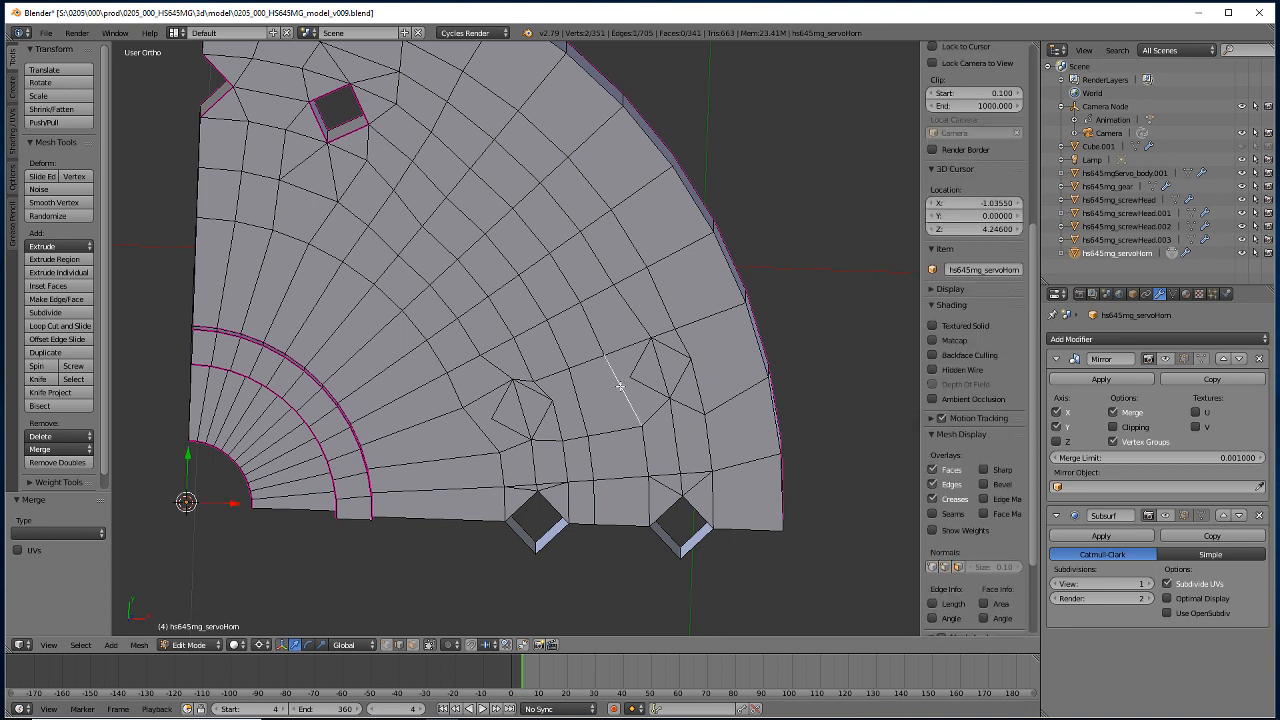
{"action": "left_click", "coordinate": [45, 313]}
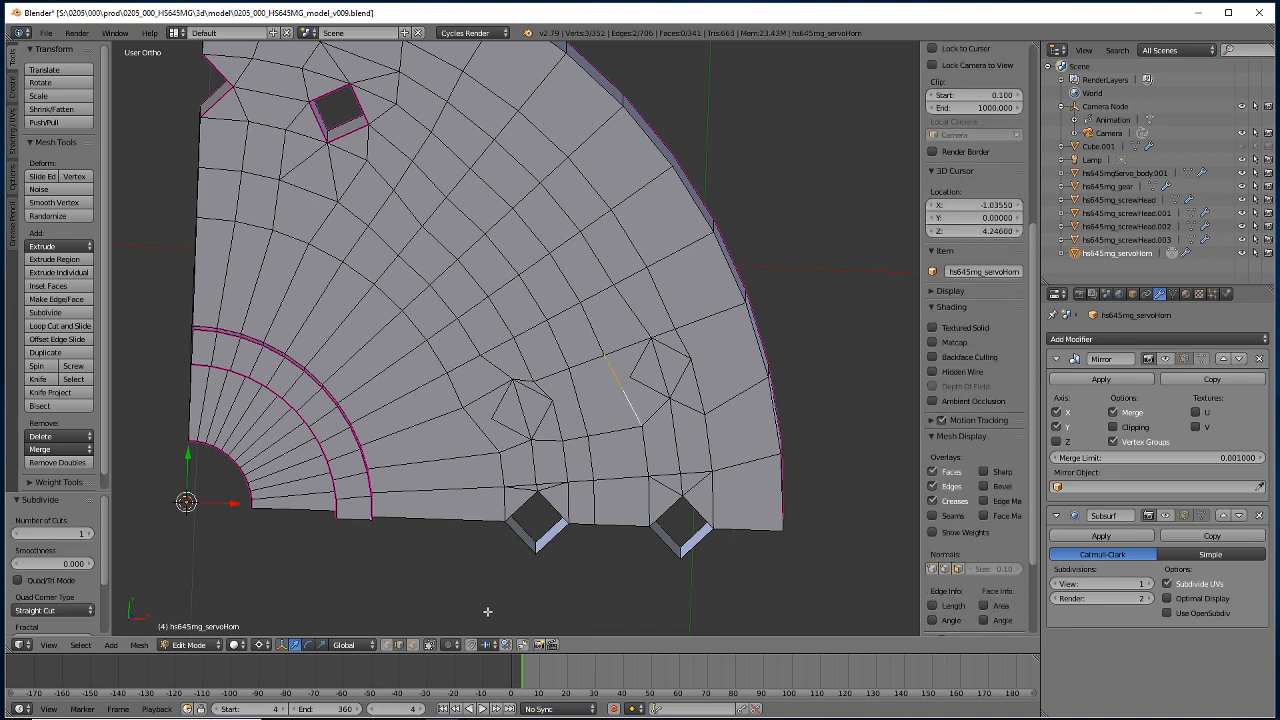
{"action": "left_click", "coordinate": [386, 645]}
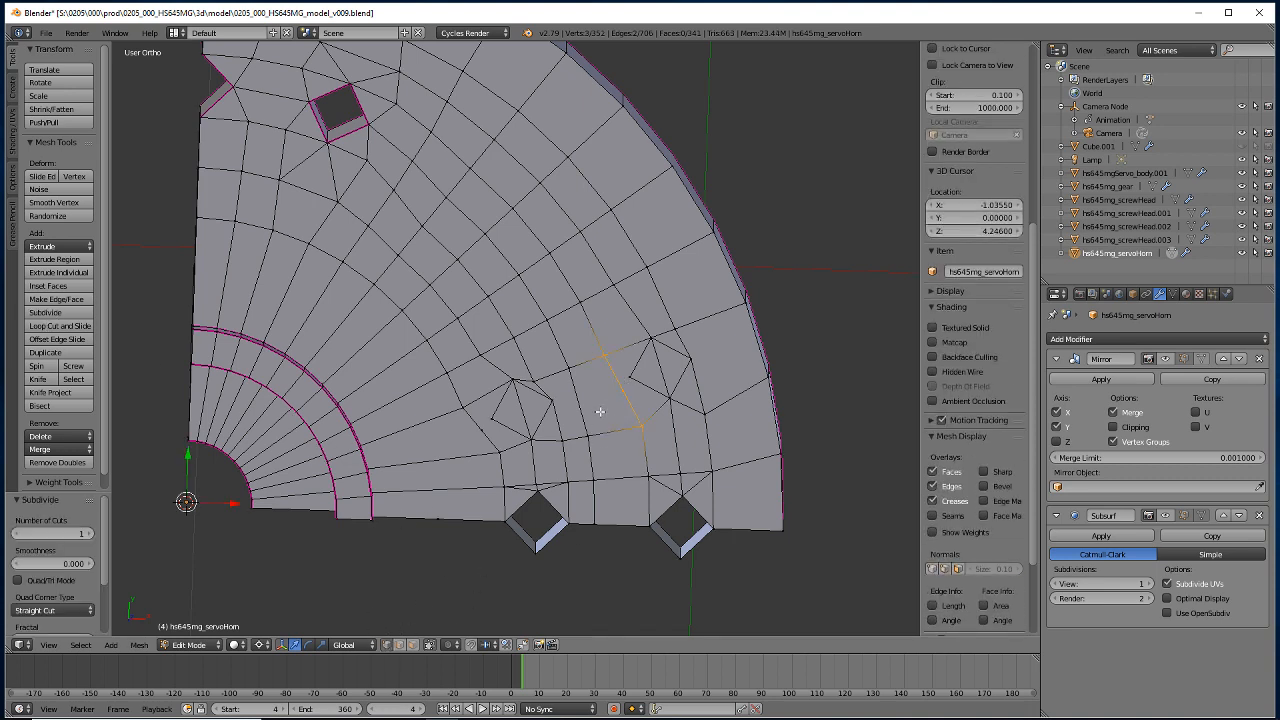
{"action": "right_click", "coordinate": [626, 381]}
{"action": "key", "text": "alt+m"}
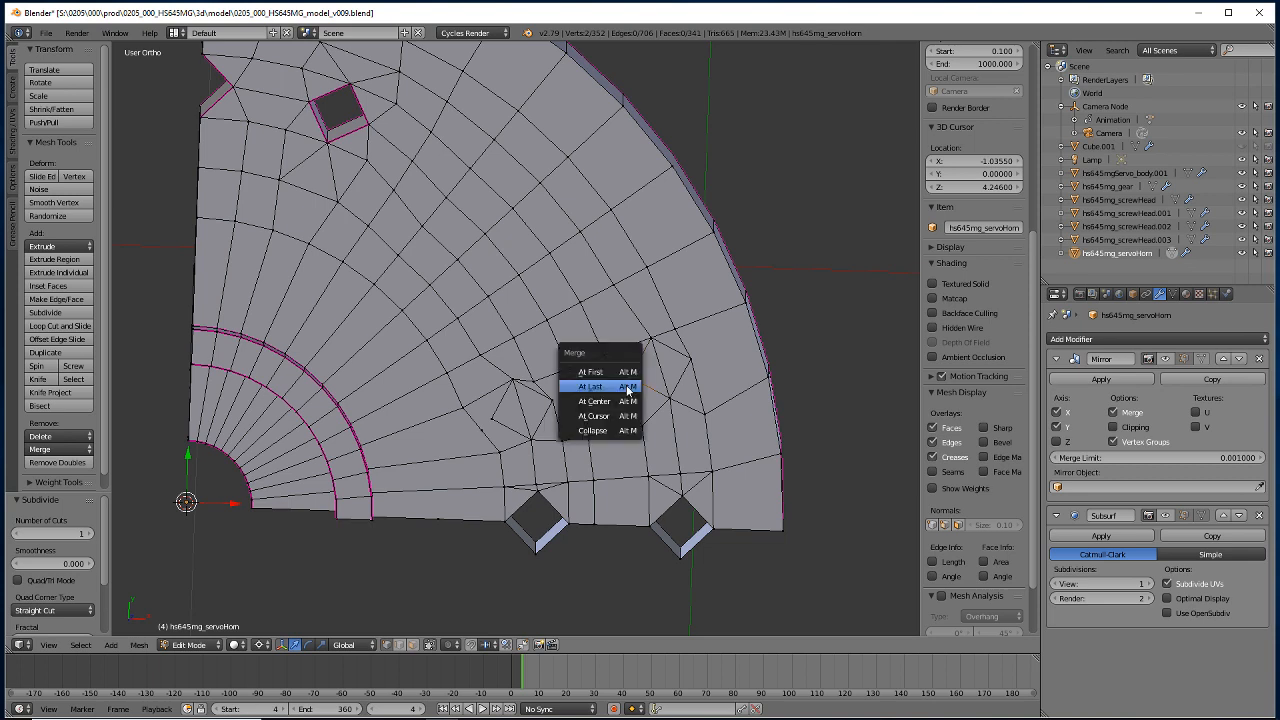
{"action": "left_click", "coordinate": [627, 388]}
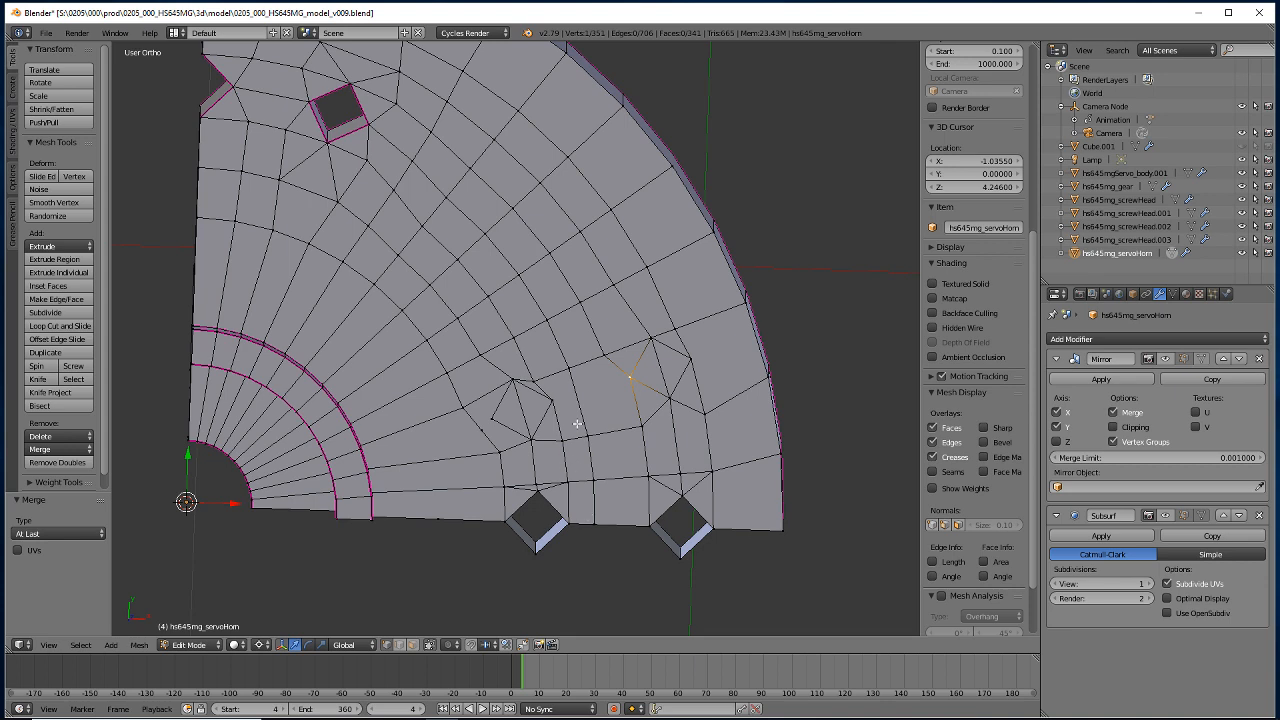
Centre the vertex between the two bottom-edge holes by snapping the 3D cursor between its neighbours and scaling it to 0.
{"action": "right_click", "coordinate": [568, 521]}
{"action": "key", "text": "shift+s"}
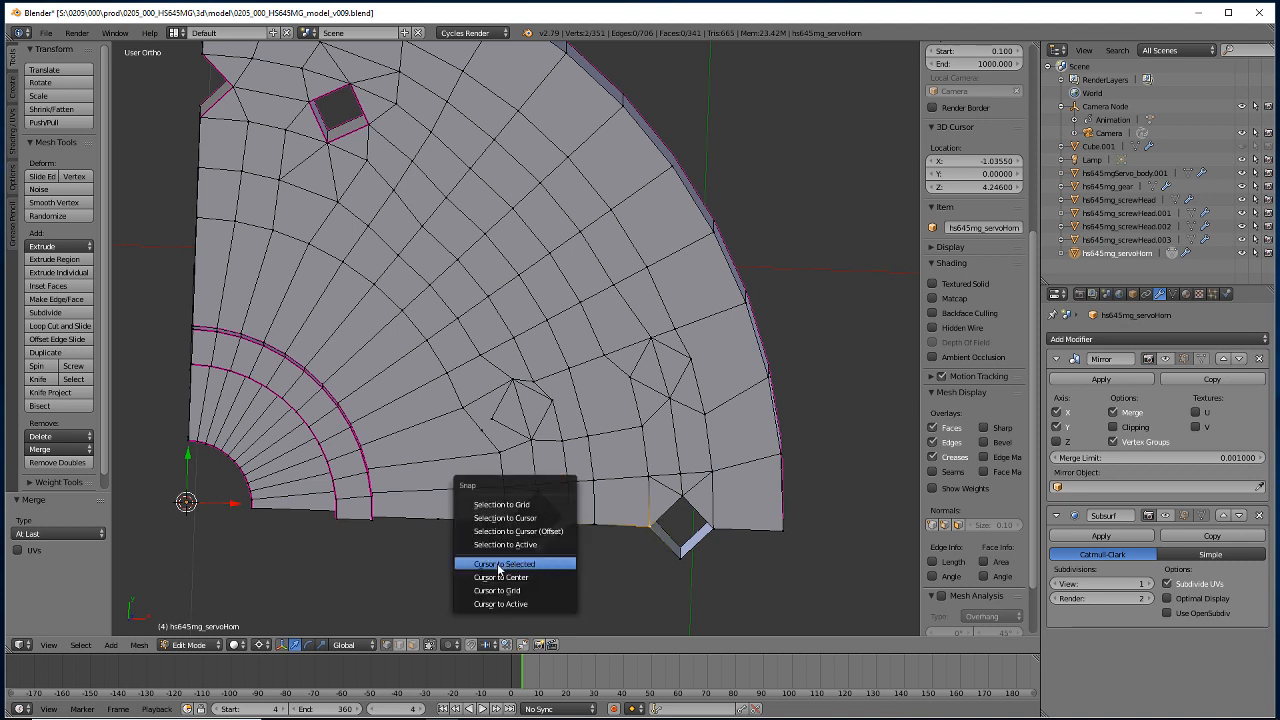
{"action": "left_click", "coordinate": [504, 565]}
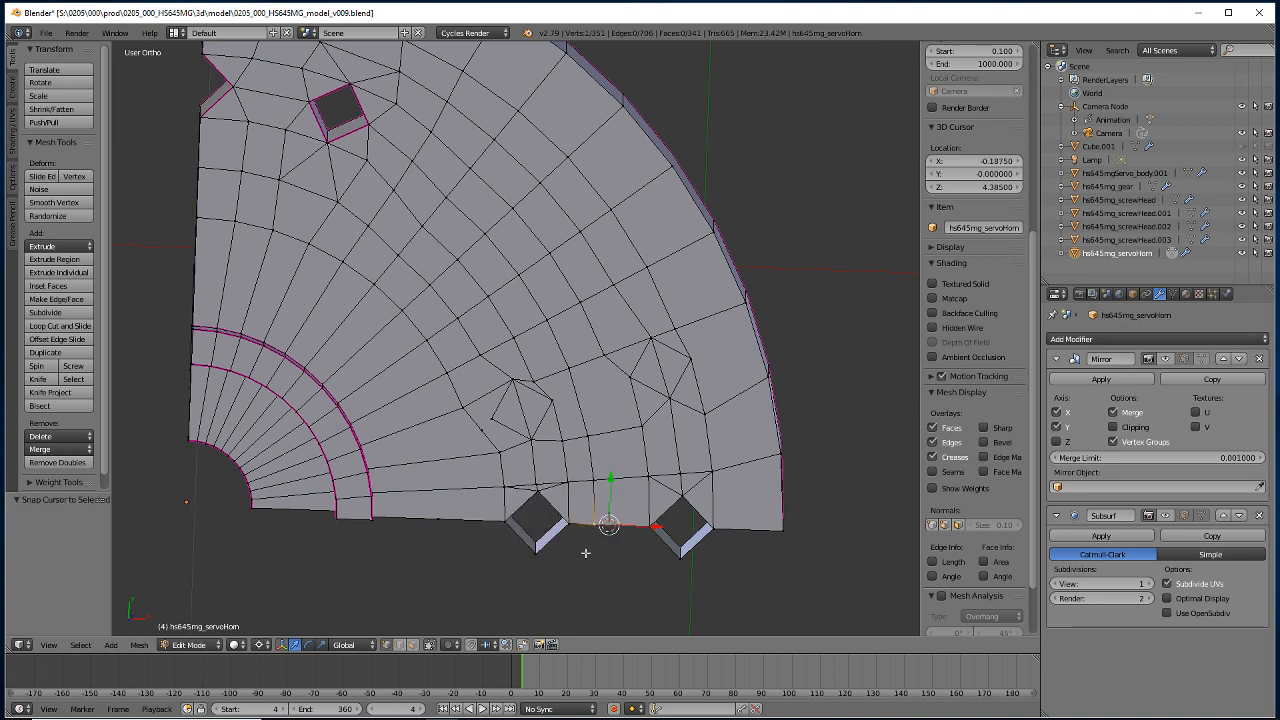
{"action": "key", "text": "s"}
{"action": "key", "text": "0"}
{"action": "key", "text": "Return"}
Centre the middle vertex of the row just above the bottom holes by scaling it to 0 at the cursor snapped between its neighbours.
{"action": "right_click", "coordinate": [566, 485], "text": "shift"}
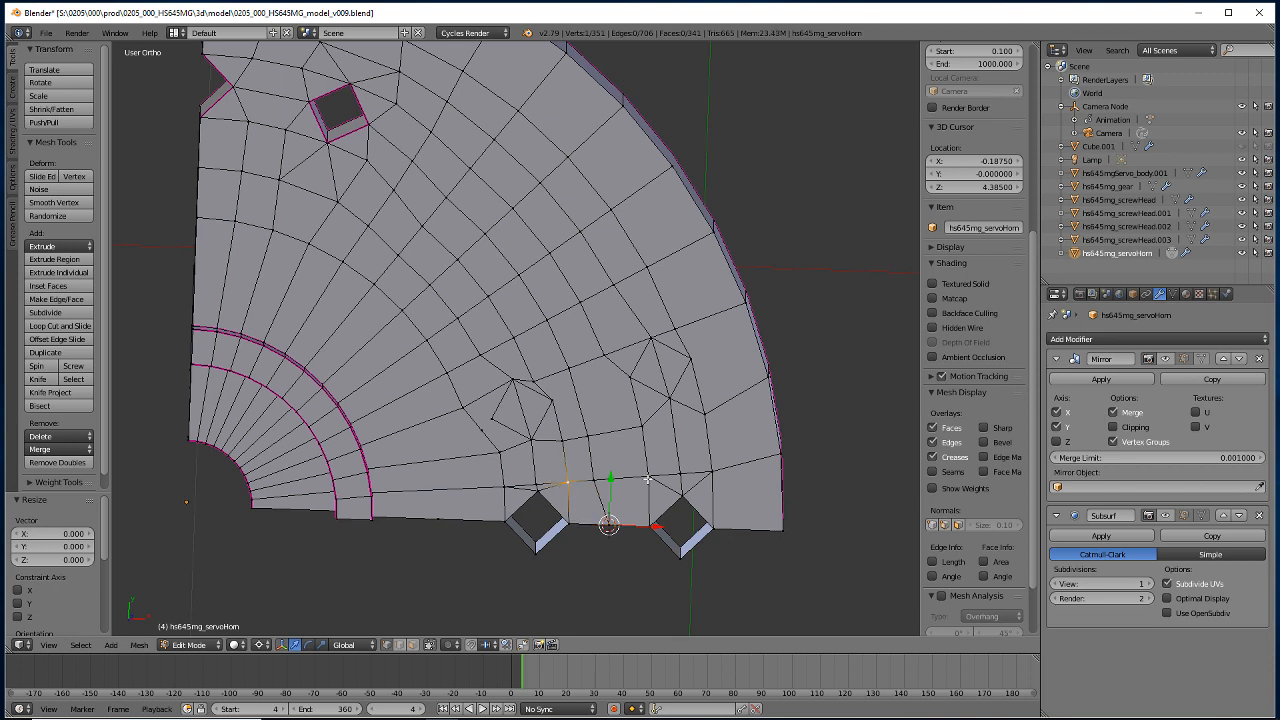
{"action": "key", "text": "shift+s"}
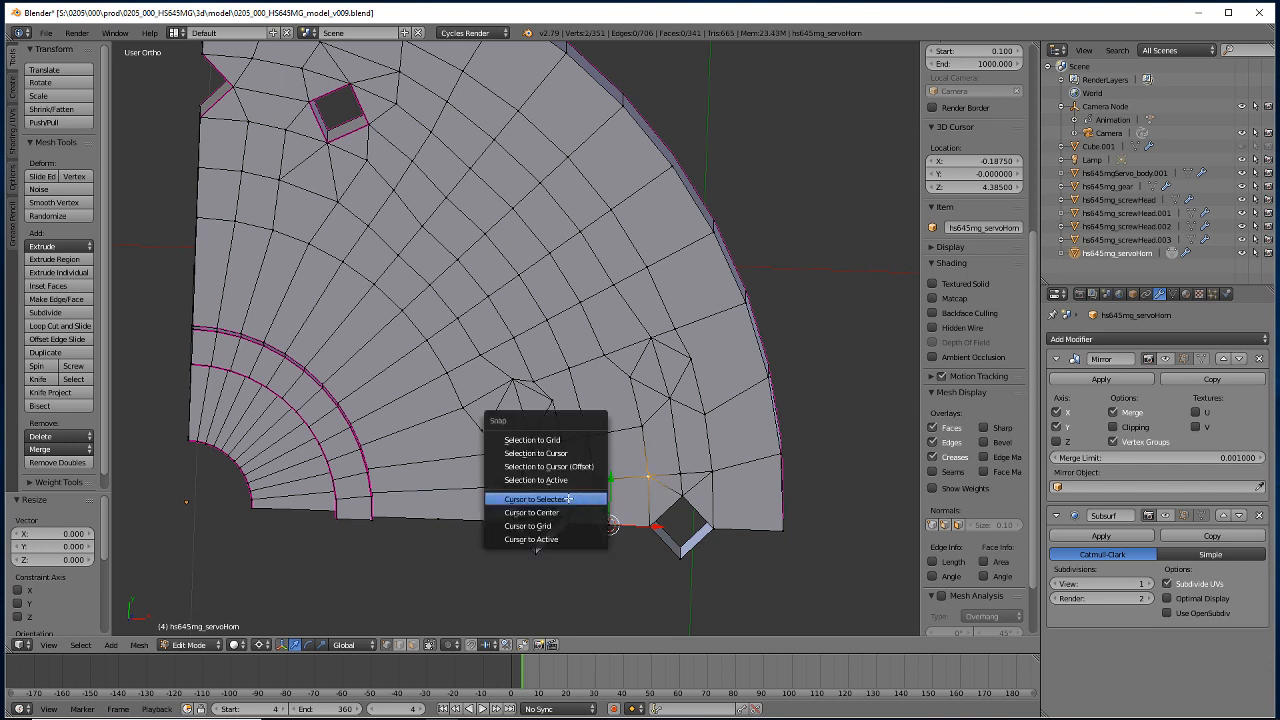
{"action": "left_click", "coordinate": [584, 497]}
{"action": "key", "text": "s"}
{"action": "key", "text": "0"}
{"action": "key", "text": "Return"}
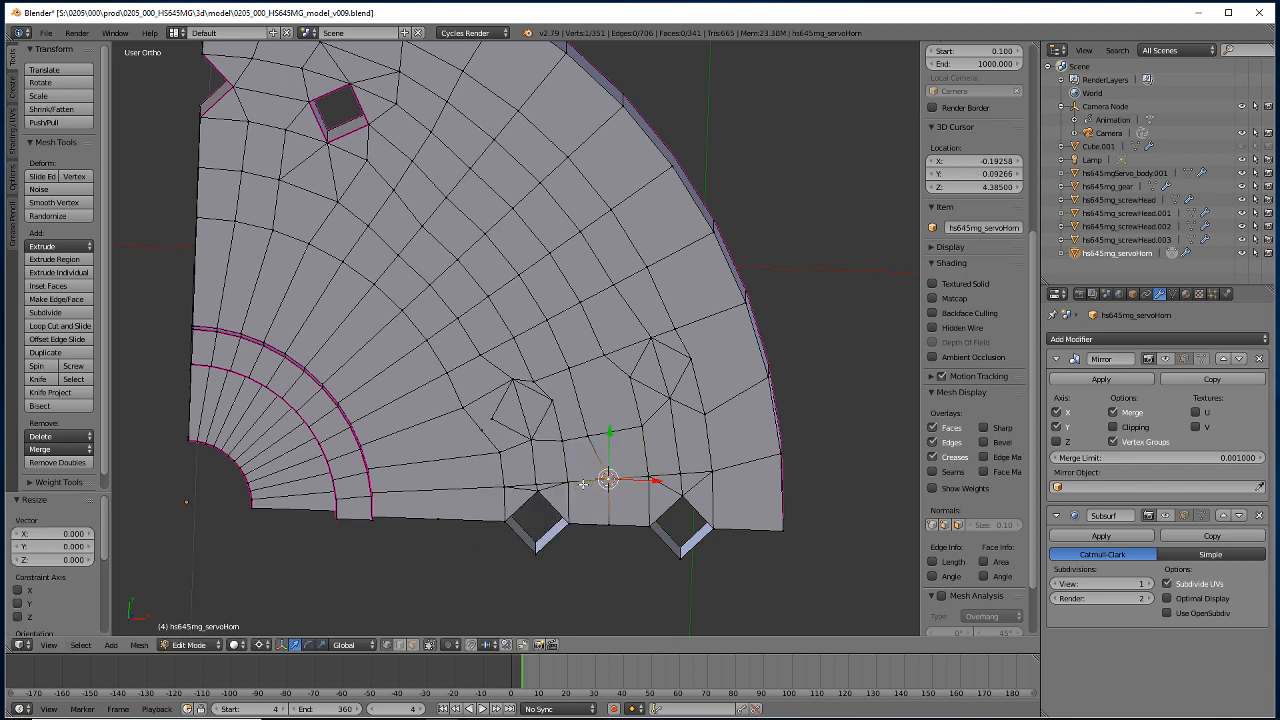
Centre the middle vertex of the row just below the rotated holes by scaling it to 0 at the cursor snapped between its neighbours.
{"action": "right_click", "coordinate": [642, 428], "text": "shift"}
{"action": "key", "text": "shift+s"}
{"action": "left_click", "coordinate": [600, 435]}
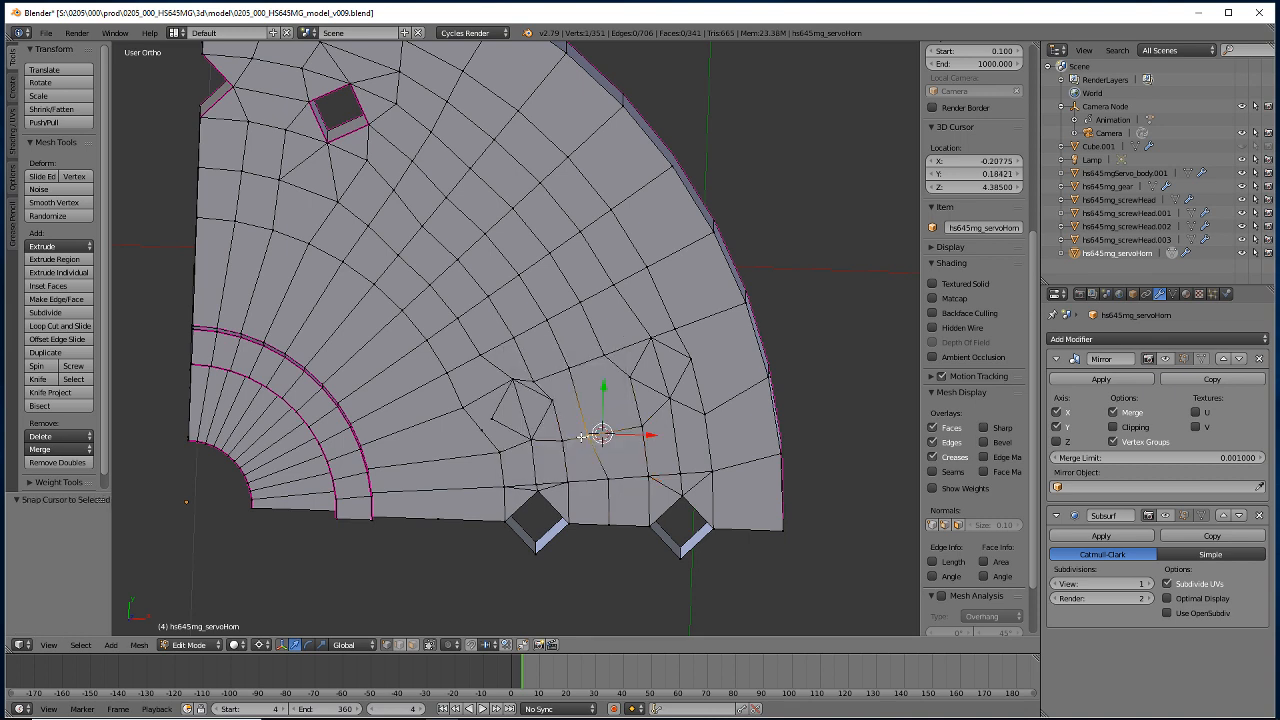
{"action": "key", "text": "s"}
{"action": "key", "text": "0"}
{"action": "key", "text": "Return"}
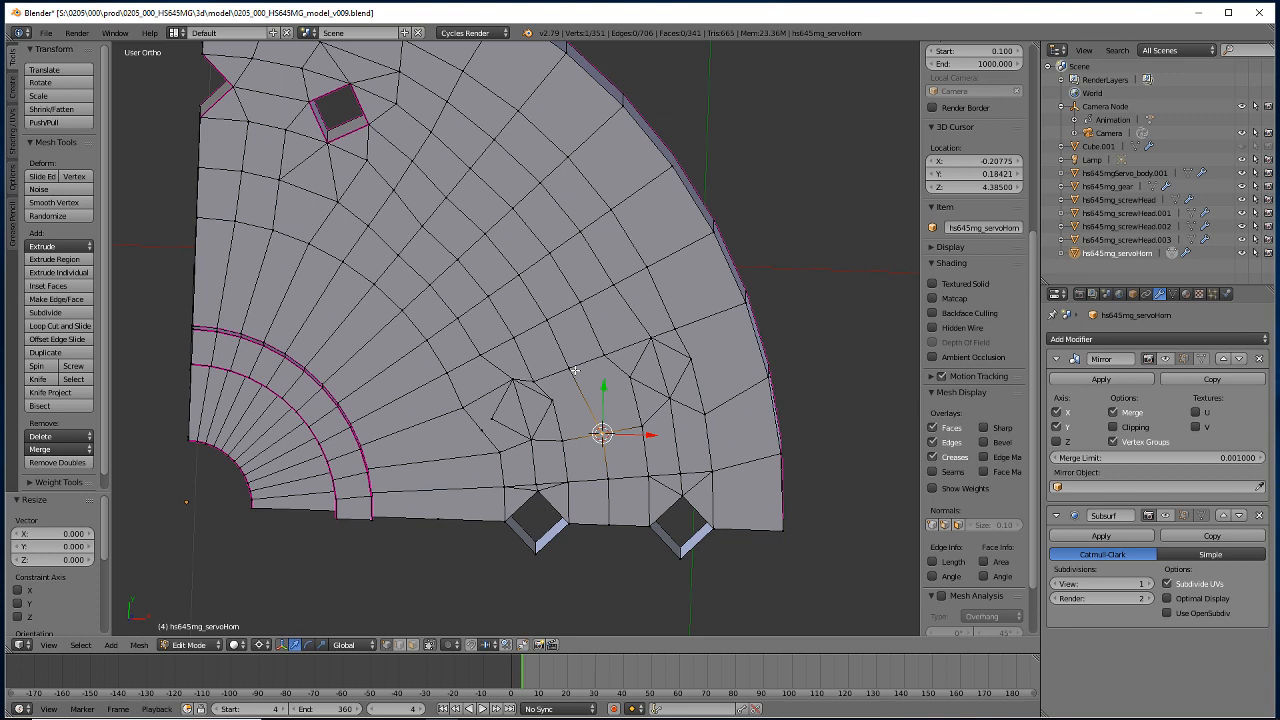
Merge the subdivided edge's midpoint on the inner rotated hole's hub side into the hole's corner using At Last.
{"action": "right_click", "coordinate": [687, 355]}
{"action": "right_click", "coordinate": [550, 400], "text": "shift"}
{"action": "right_click", "coordinate": [492, 418], "text": "shift"}
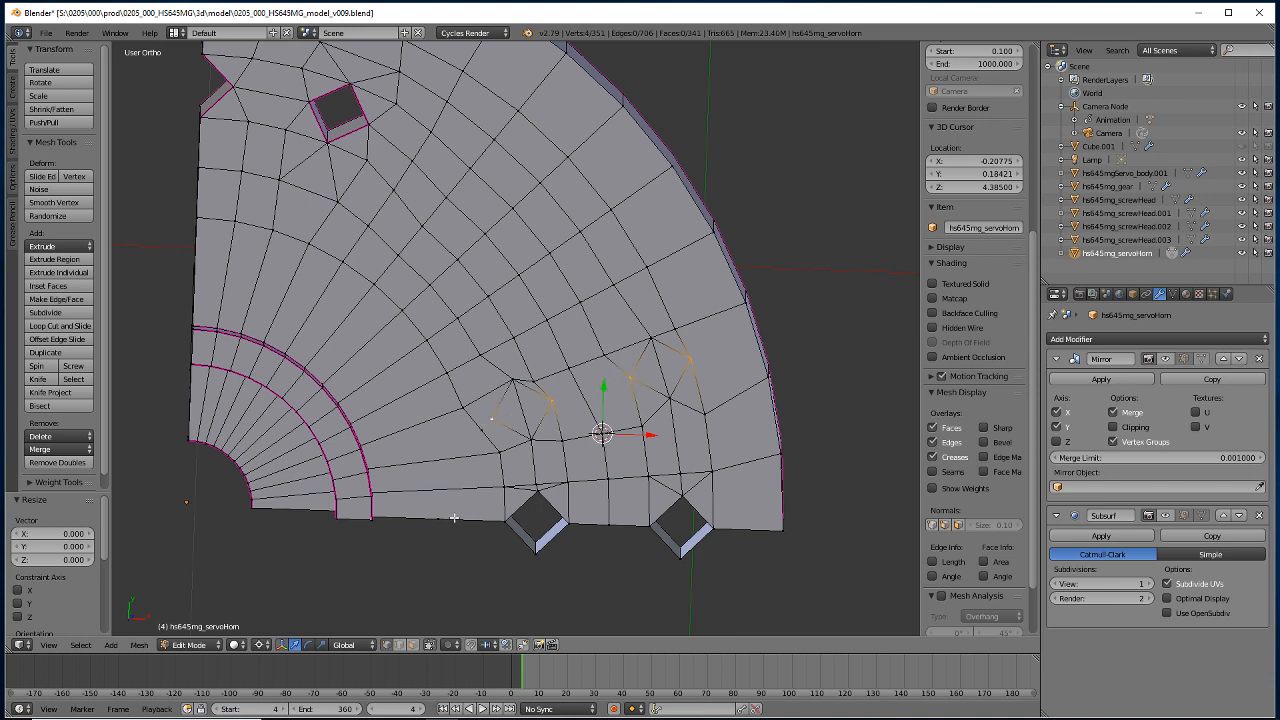
{"action": "right_click", "coordinate": [493, 414]}
{"action": "key", "text": "alt+m"}
{"action": "left_click", "coordinate": [493, 416]}
Select the hub-side and rim-side corners of both rotated holes and snap the 3D cursor to the servo horn's origin.
{"action": "right_click", "coordinate": [550, 401], "text": "shift"}
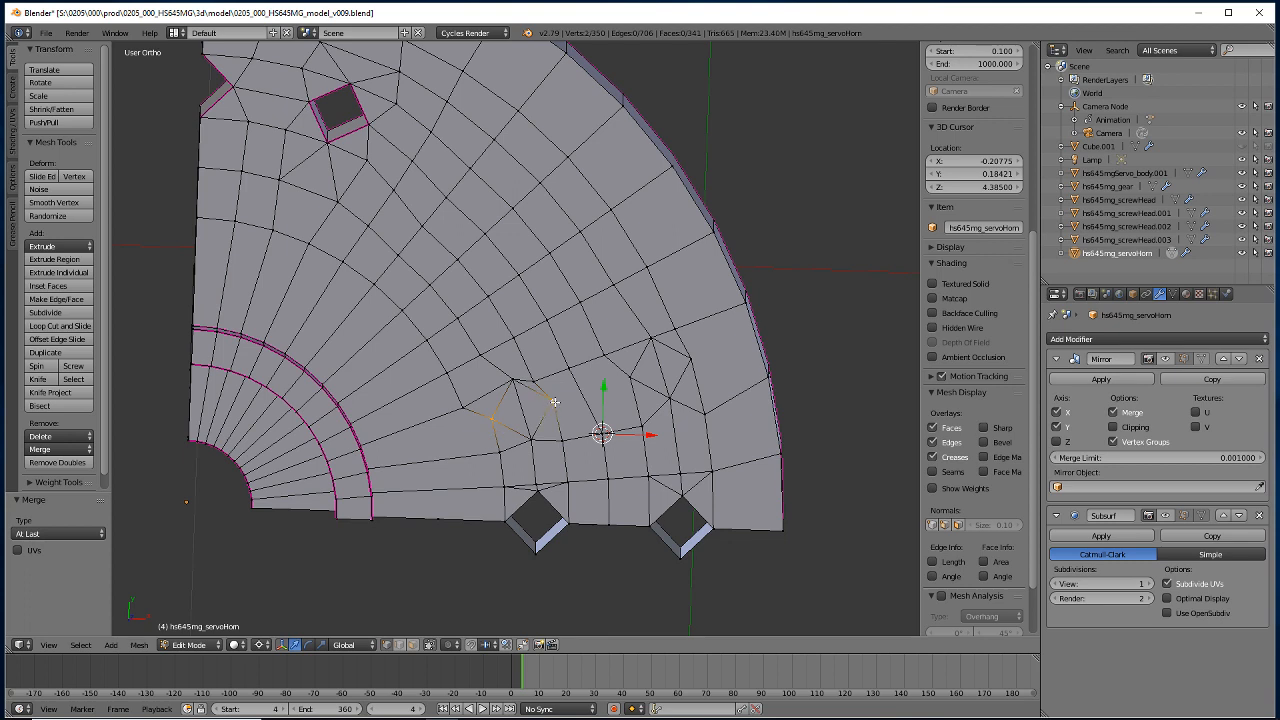
{"action": "right_click", "coordinate": [631, 377], "text": "shift"}
{"action": "right_click", "coordinate": [690, 358], "text": "shift"}
{"action": "key", "text": "Tab"}
{"action": "key", "text": "shift+s"}
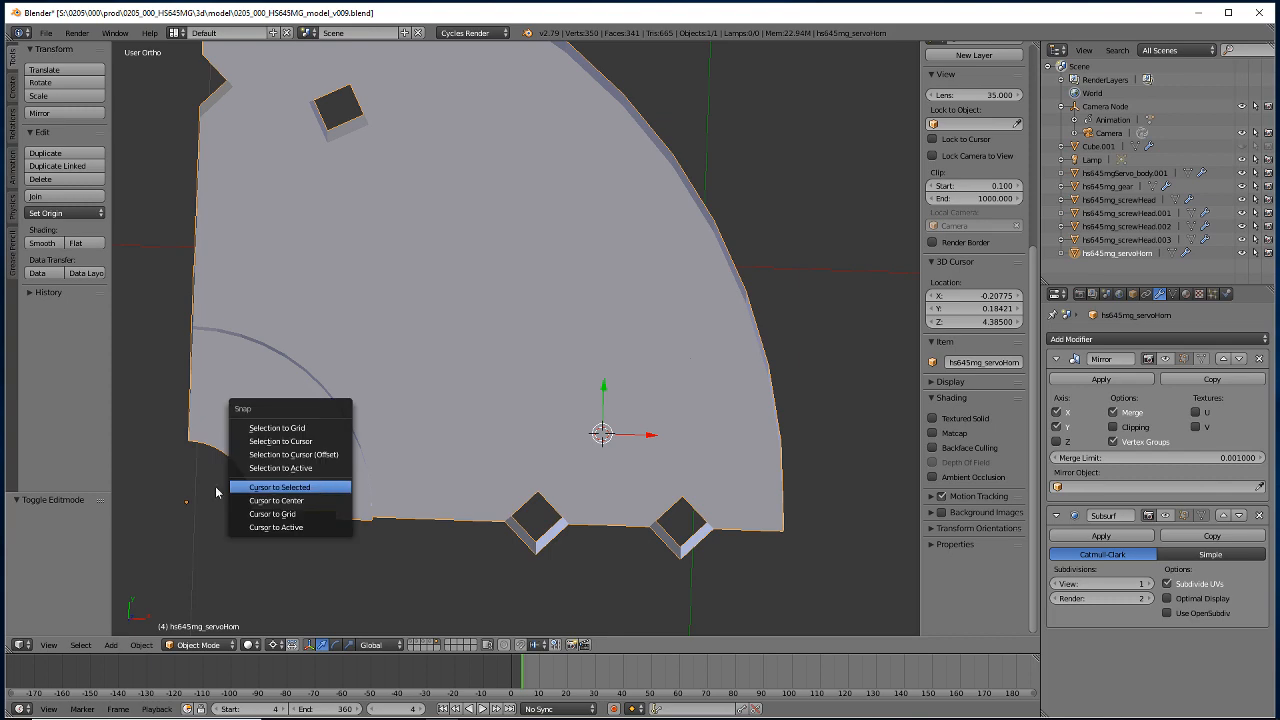
{"action": "left_click", "coordinate": [250, 489]}
{"action": "key", "text": "Tab"}
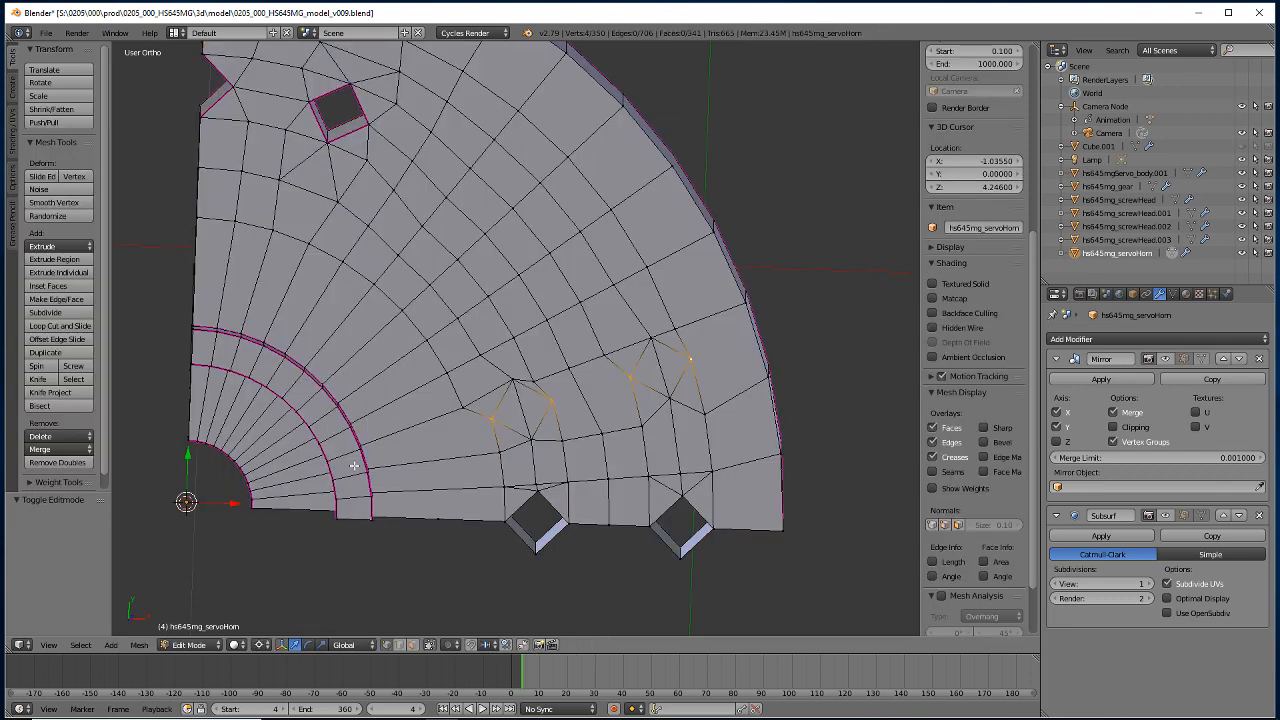
Extrude the selected hole corners in place and rotate the new vertices 6.273 degrees about global Z around the cursor.
{"action": "key", "text": "g"}
{"action": "key", "text": "Escape"}
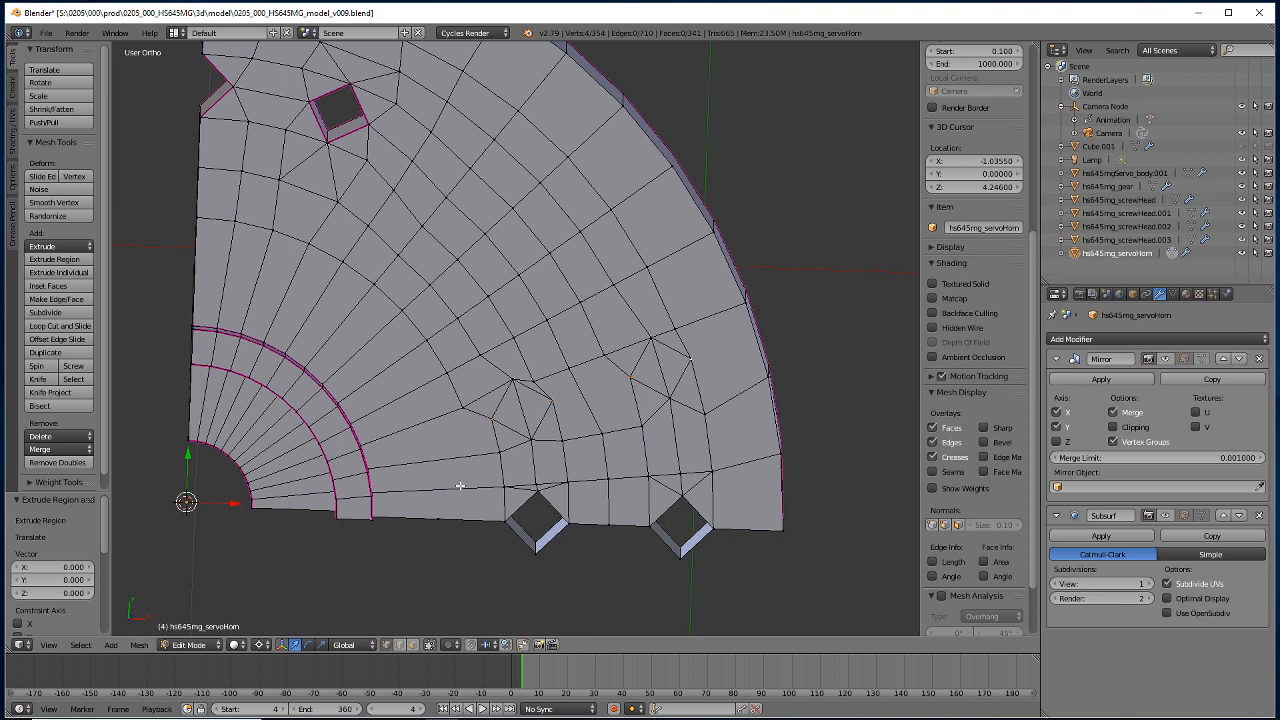
{"action": "key", "text": "r"}
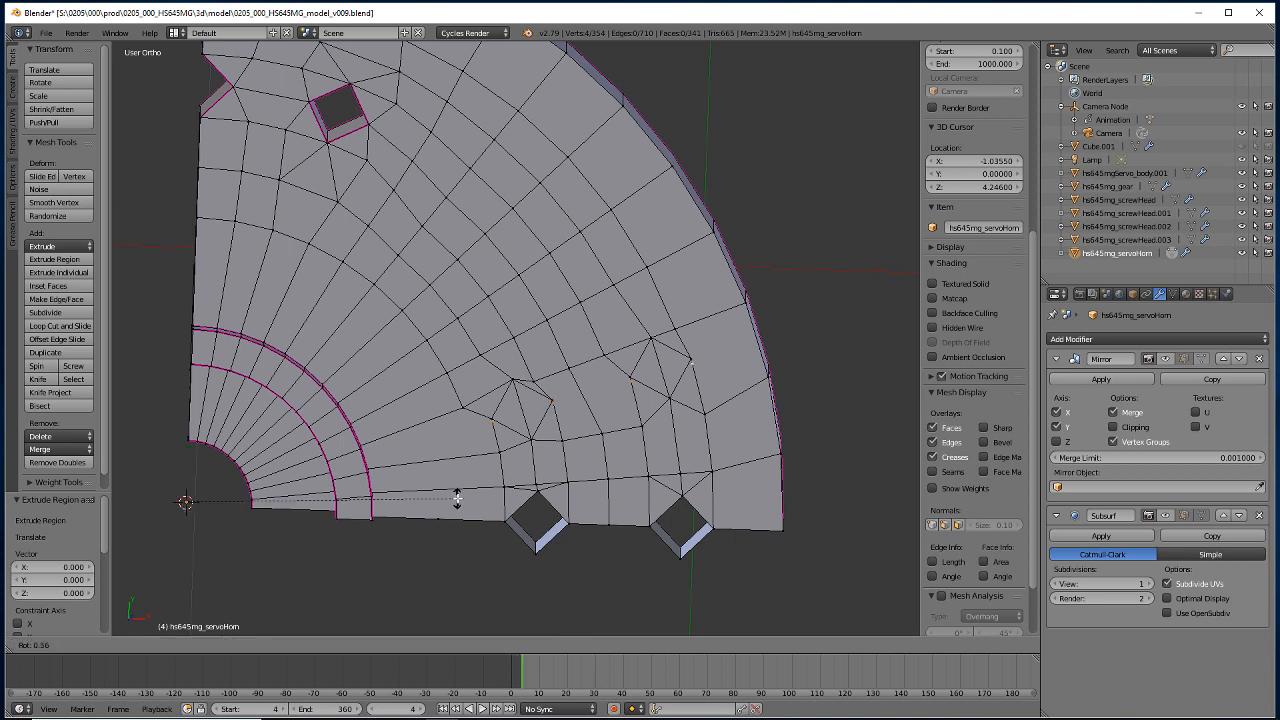
{"action": "type", "text": "z"}
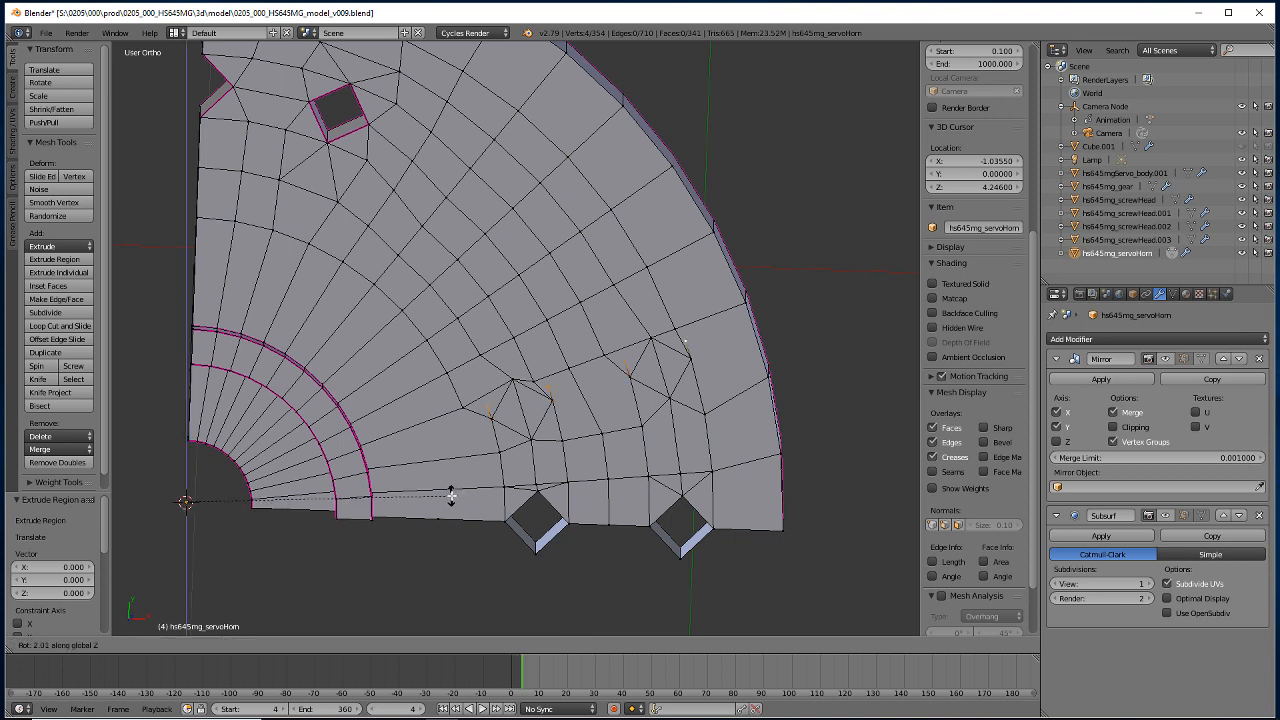
{"action": "type", "text": "6.273"}
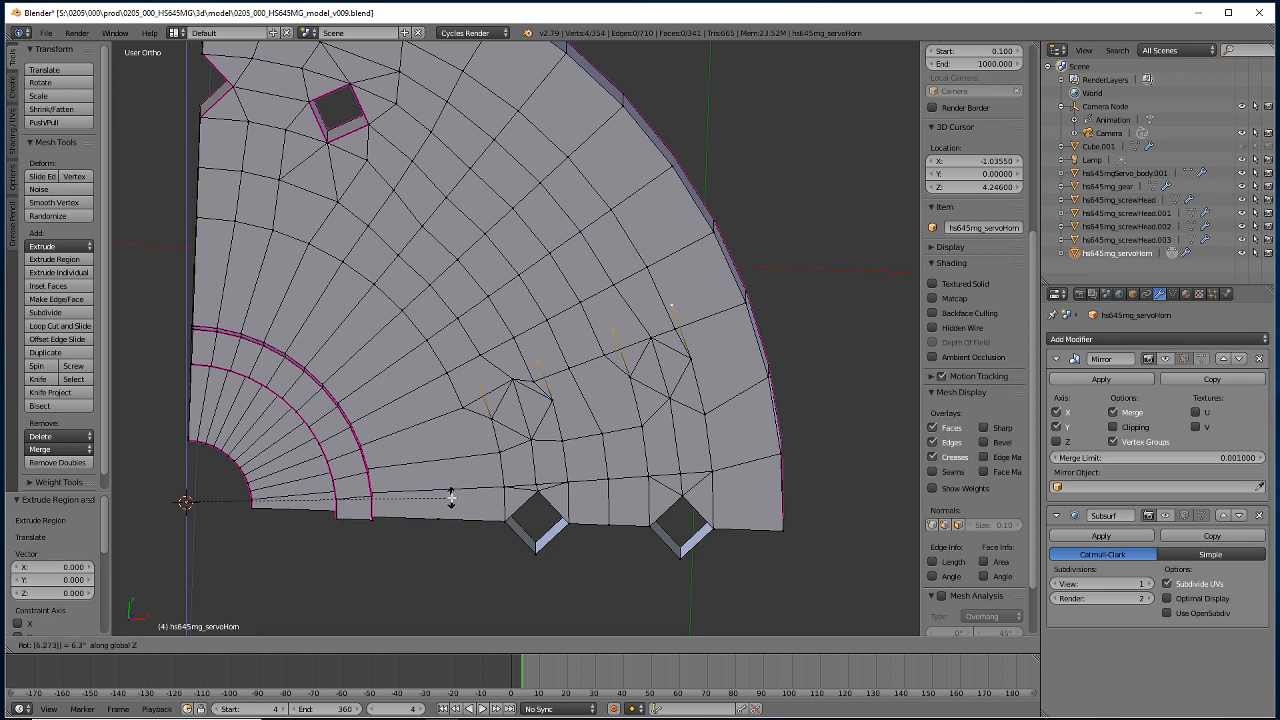
{"action": "key", "text": "Return"}
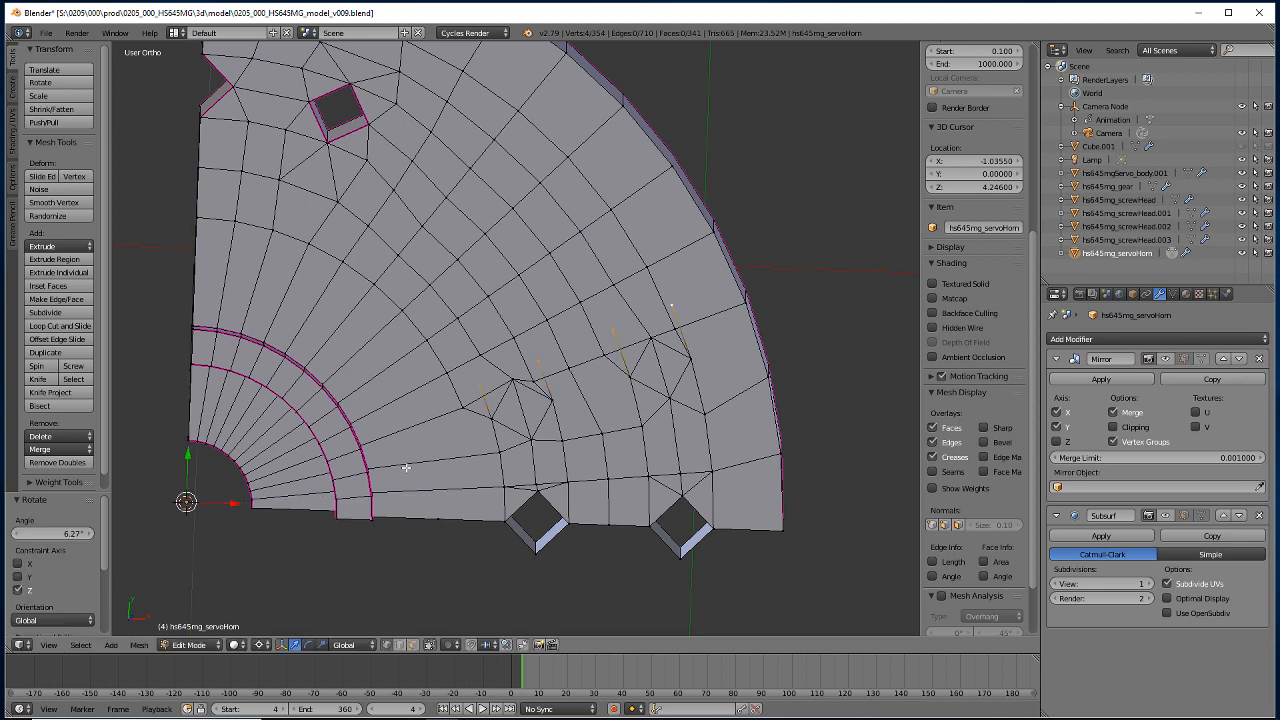
Merge the nearby surface vertices into the extruded vertices at both sides of the inner hole and the outer hole's hub side using At Last.
{"action": "right_click", "coordinate": [536, 367]}
{"action": "key", "text": "alt+m"}
{"action": "left_click", "coordinate": [537, 364]}
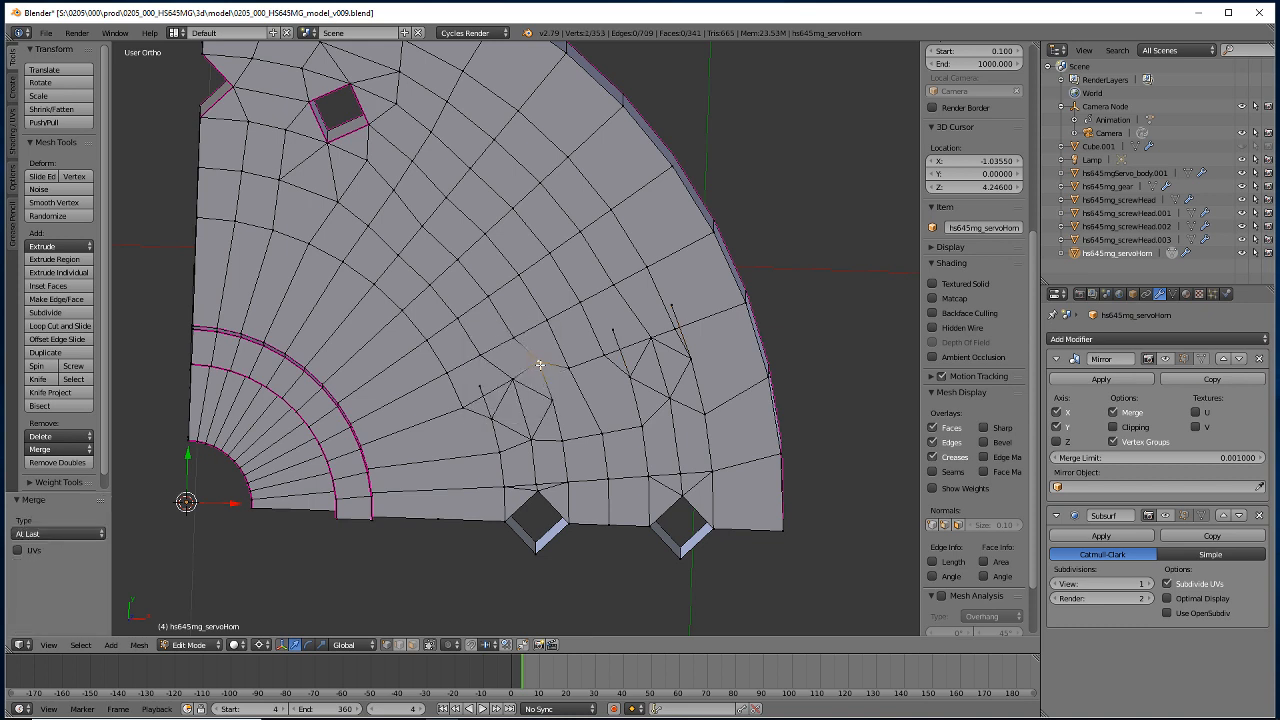
{"action": "right_click", "coordinate": [606, 340], "text": "shift"}
{"action": "key", "text": "alt+m"}
{"action": "left_click", "coordinate": [609, 336]}
{"action": "key", "text": "g"}
{"action": "left_click", "coordinate": [474, 395]}
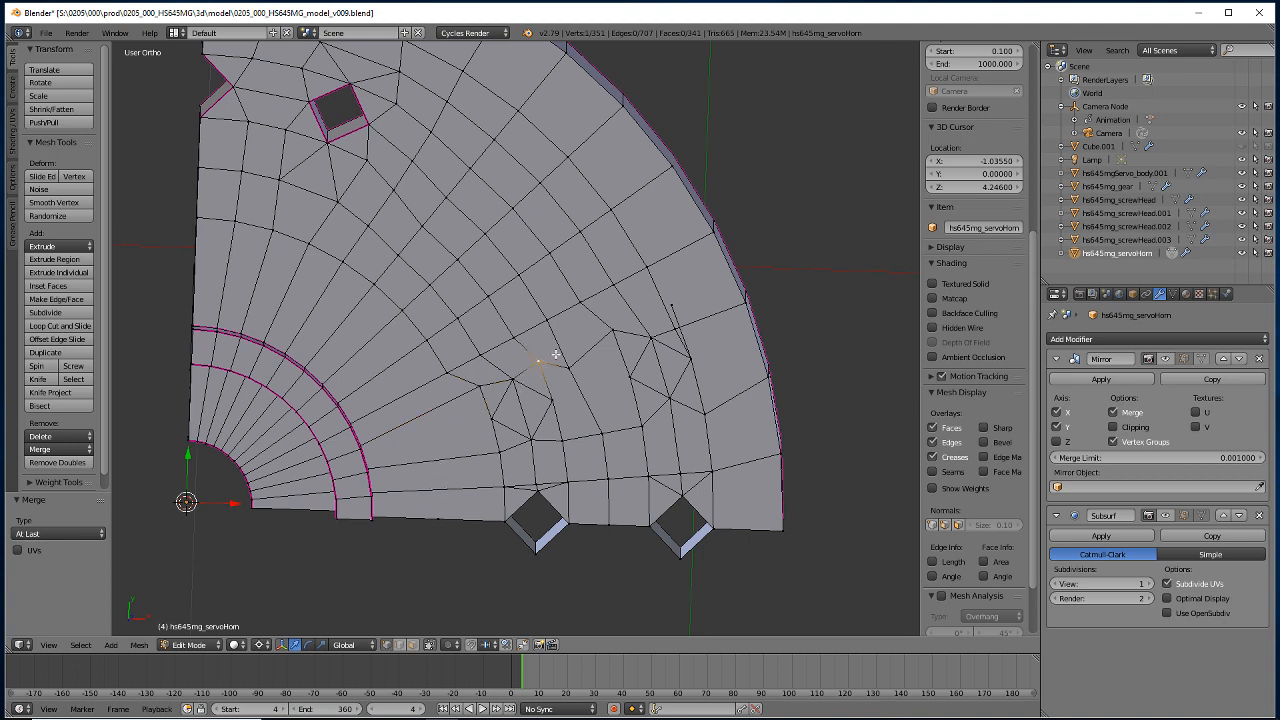
Centre the middle vertex between the two newly merged vertices by snapping the cursor to them and scaling it to 0.
{"action": "right_click", "coordinate": [616, 327]}
{"action": "key", "text": "shift+s"}
{"action": "left_click", "coordinate": [547, 356]}
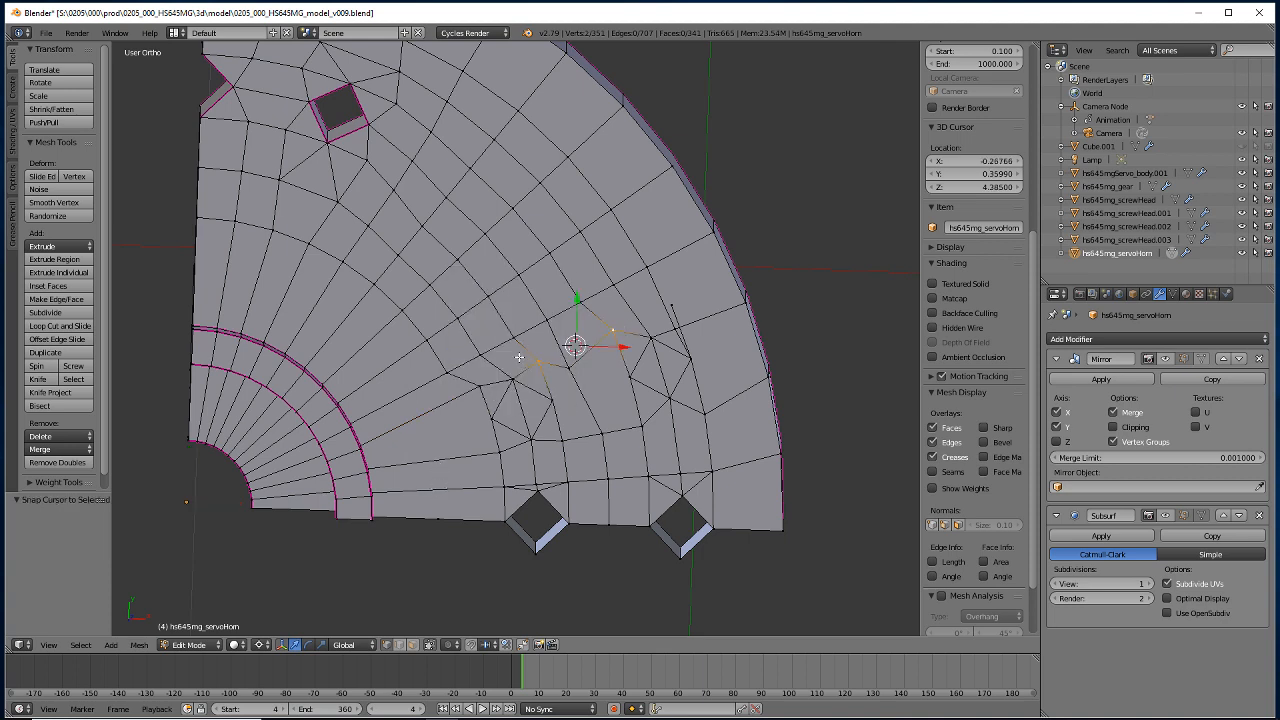
{"action": "key", "text": "s"}
{"action": "key", "text": "0"}
{"action": "key", "text": "Return"}
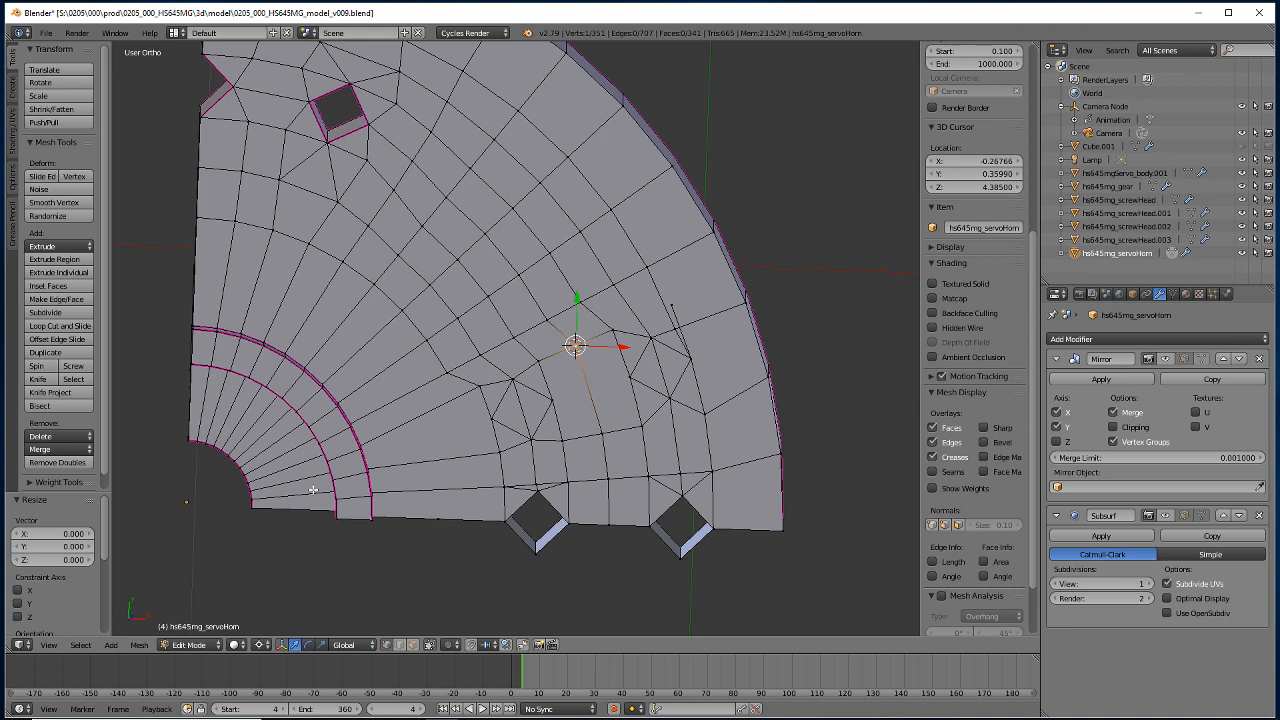
Merge the nearby surface vertex into the extruded vertex at the outer rotated hole's rim side using At Last.
{"action": "right_click", "coordinate": [669, 312]}
{"action": "key", "text": "alt+m"}
{"action": "left_click", "coordinate": [667, 304]}
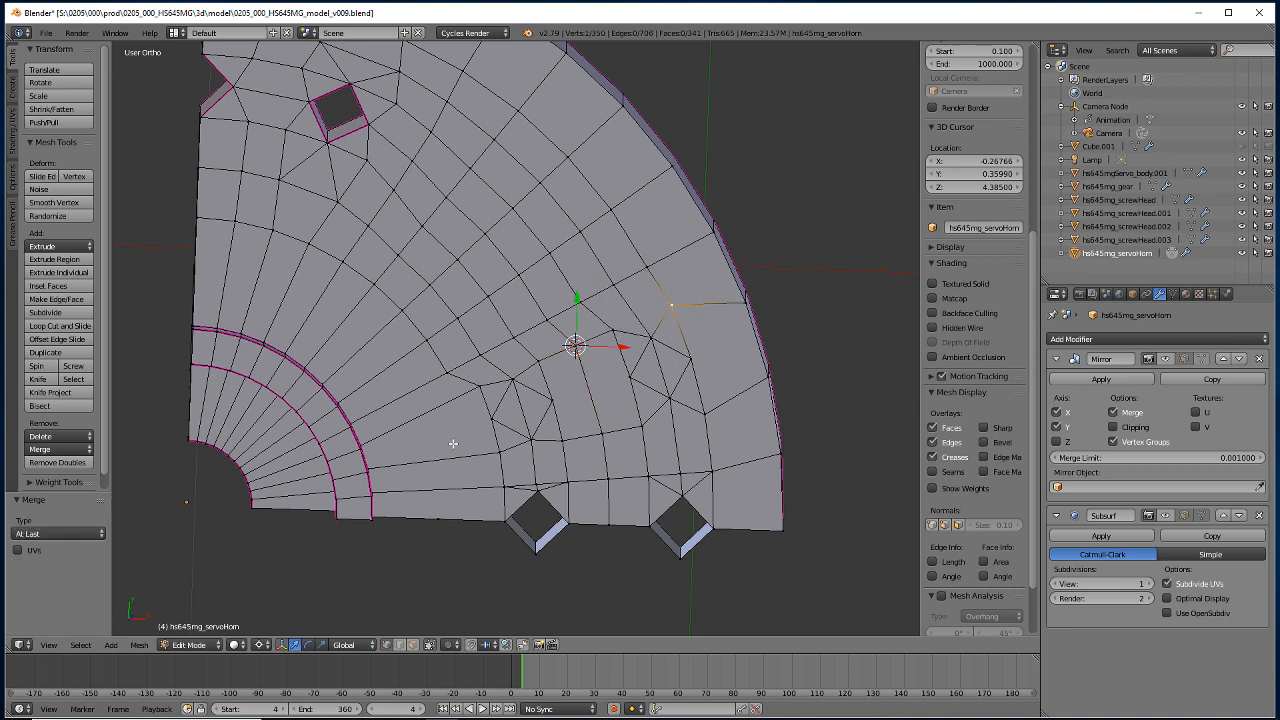
Delete the four surface faces covering the two rotated screw holes.
{"action": "scroll", "coordinate": [454, 232], "scroll_direction": "up", "scroll_amount": 5, "text": "shift"}
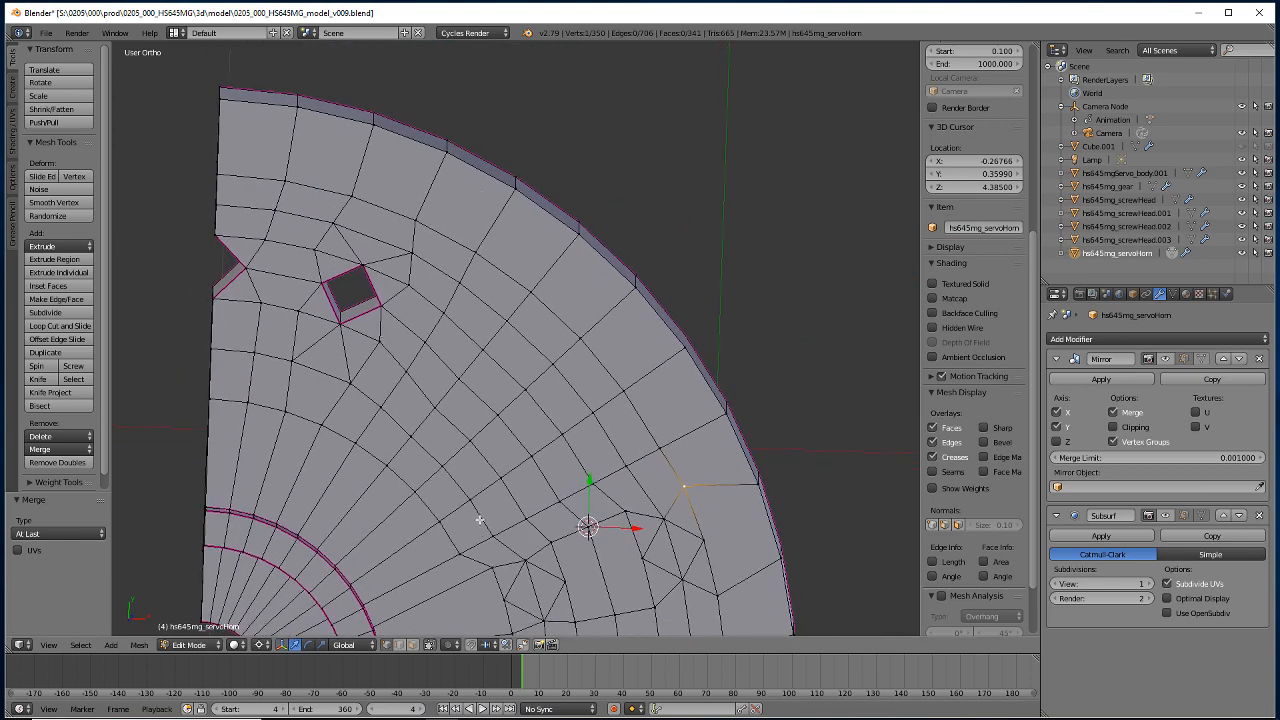
{"action": "scroll", "coordinate": [480, 519], "scroll_direction": "down", "scroll_amount": 1, "text": "shift"}
{"action": "scroll", "coordinate": [541, 440], "scroll_direction": "down", "scroll_amount": 1, "text": "shift"}
{"action": "middle_click_drag", "start_coordinate": [546, 480], "coordinate": [544, 479], "text": "shift"}
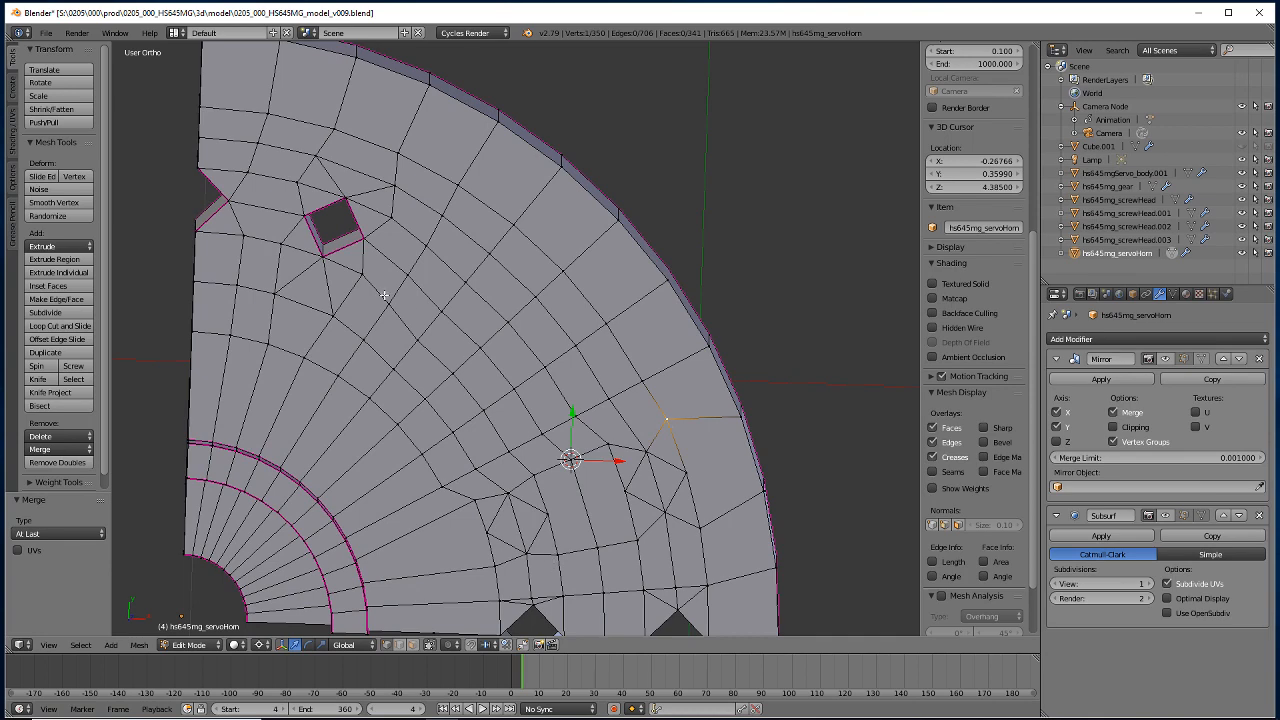
{"action": "middle_click_drag", "start_coordinate": [384, 561], "coordinate": [447, 452], "text": "shift"}
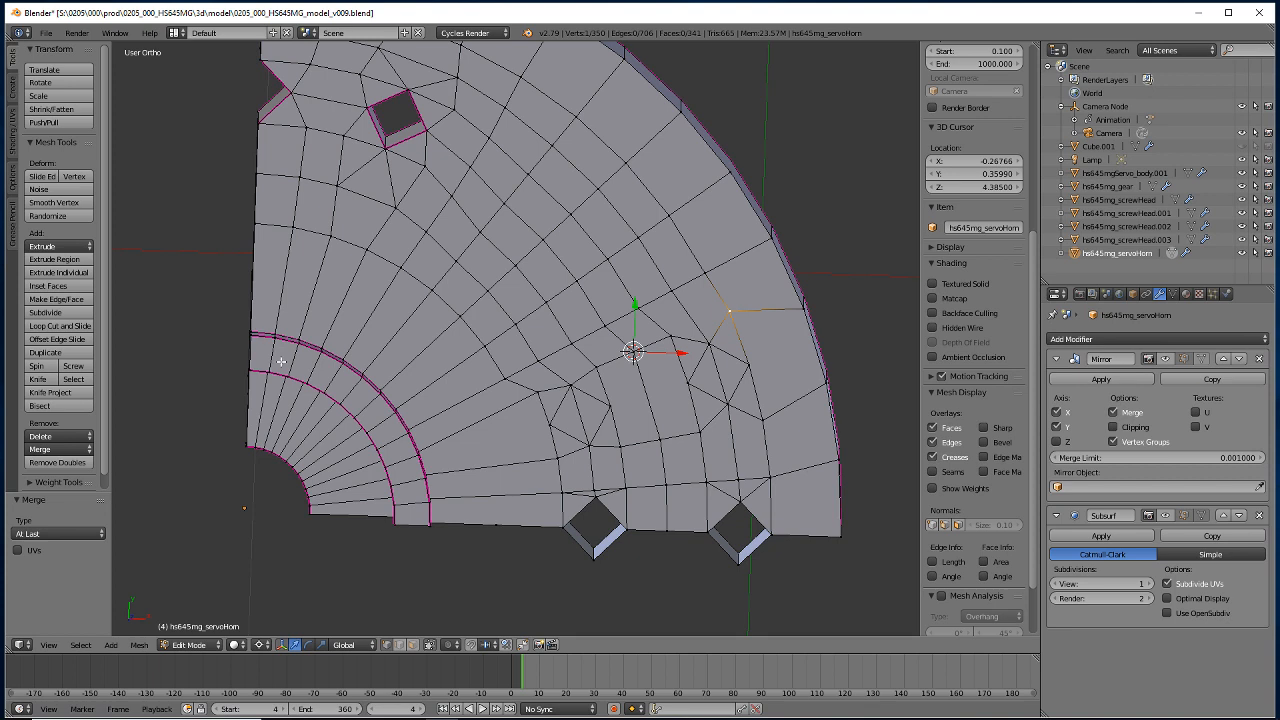
{"action": "left_click", "coordinate": [412, 644]}
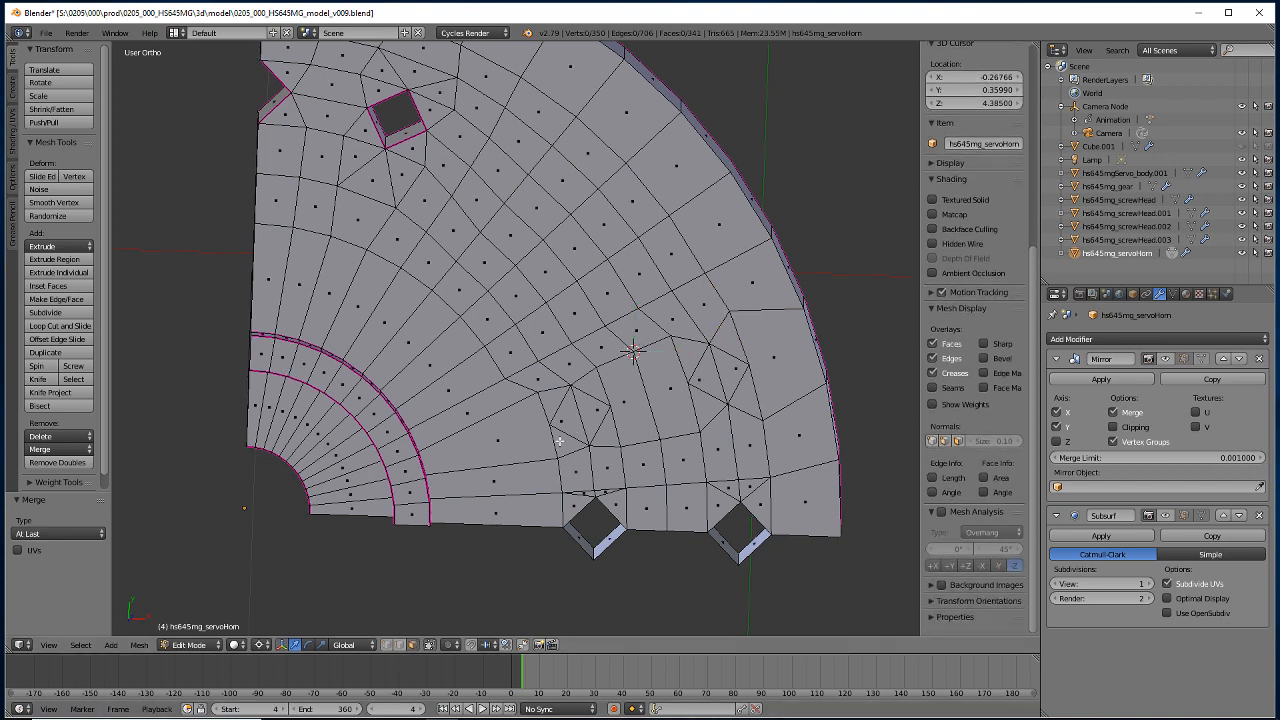
{"action": "right_click", "coordinate": [566, 422]}
{"action": "right_click", "coordinate": [592, 408], "text": "shift"}
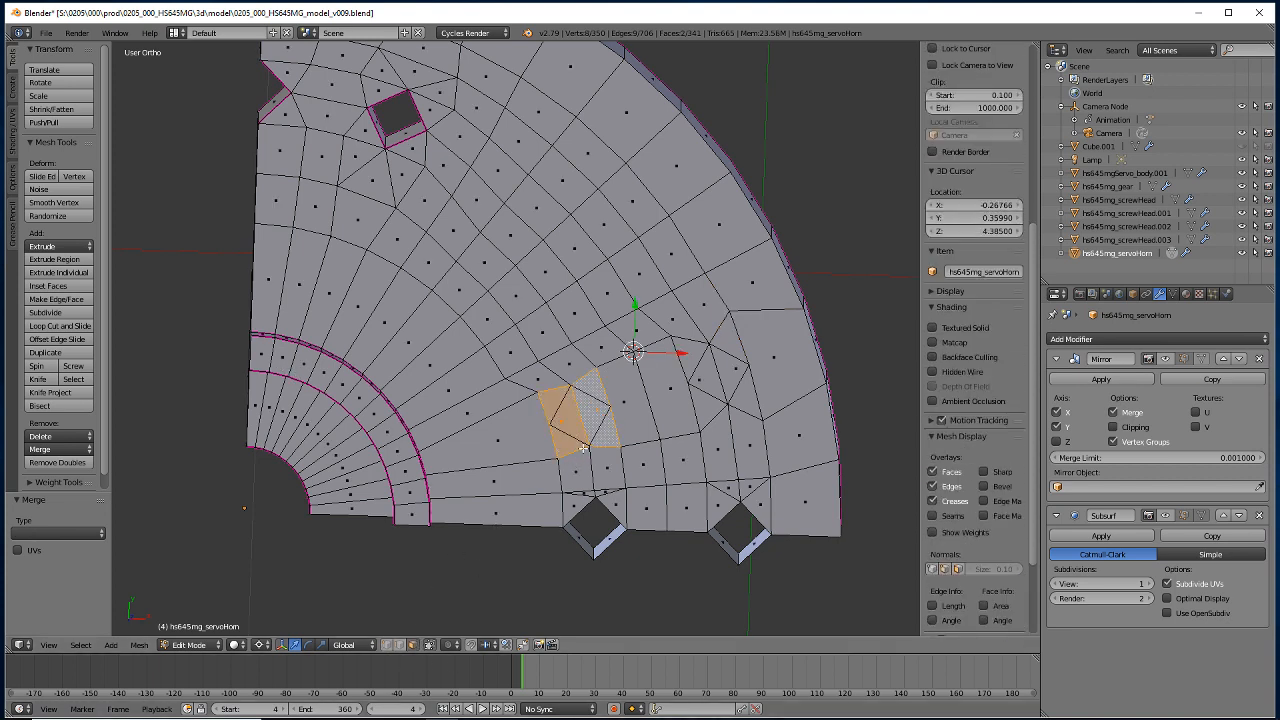
{"action": "right_click", "coordinate": [698, 382], "text": "shift"}
{"action": "right_click", "coordinate": [738, 365], "text": "shift"}
{"action": "key", "text": "x"}
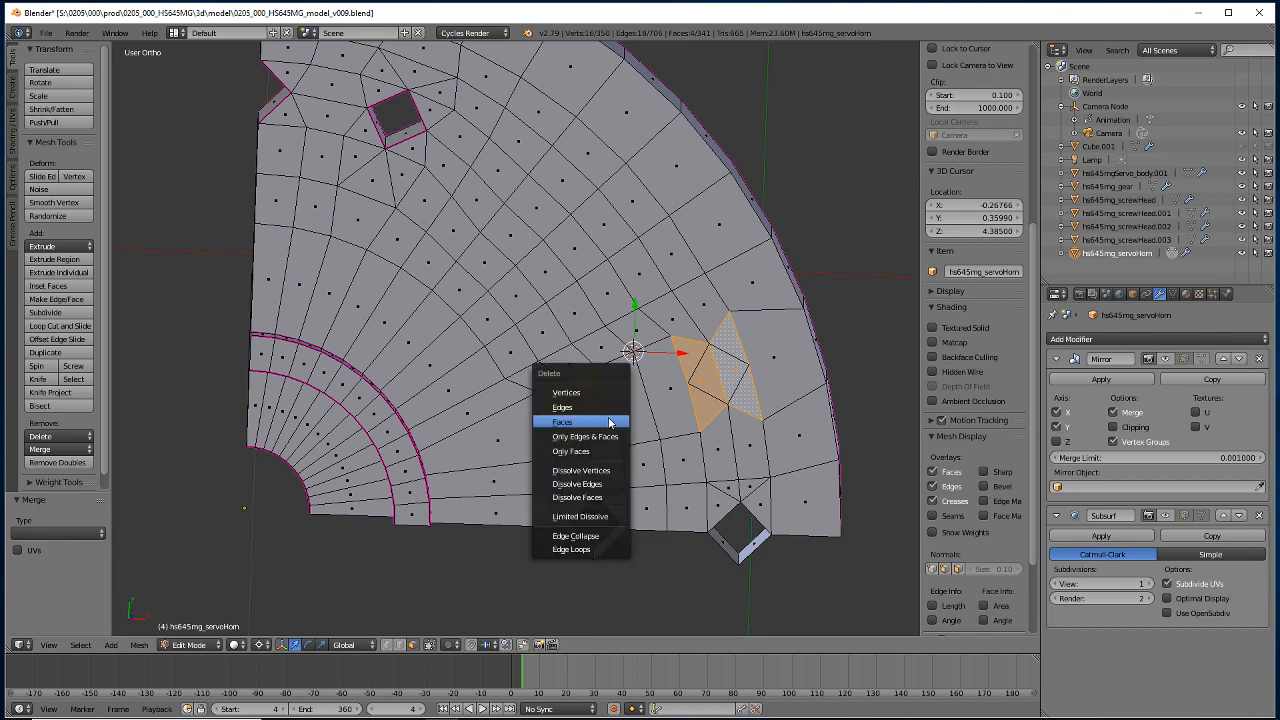
{"action": "left_click", "coordinate": [560, 423]}
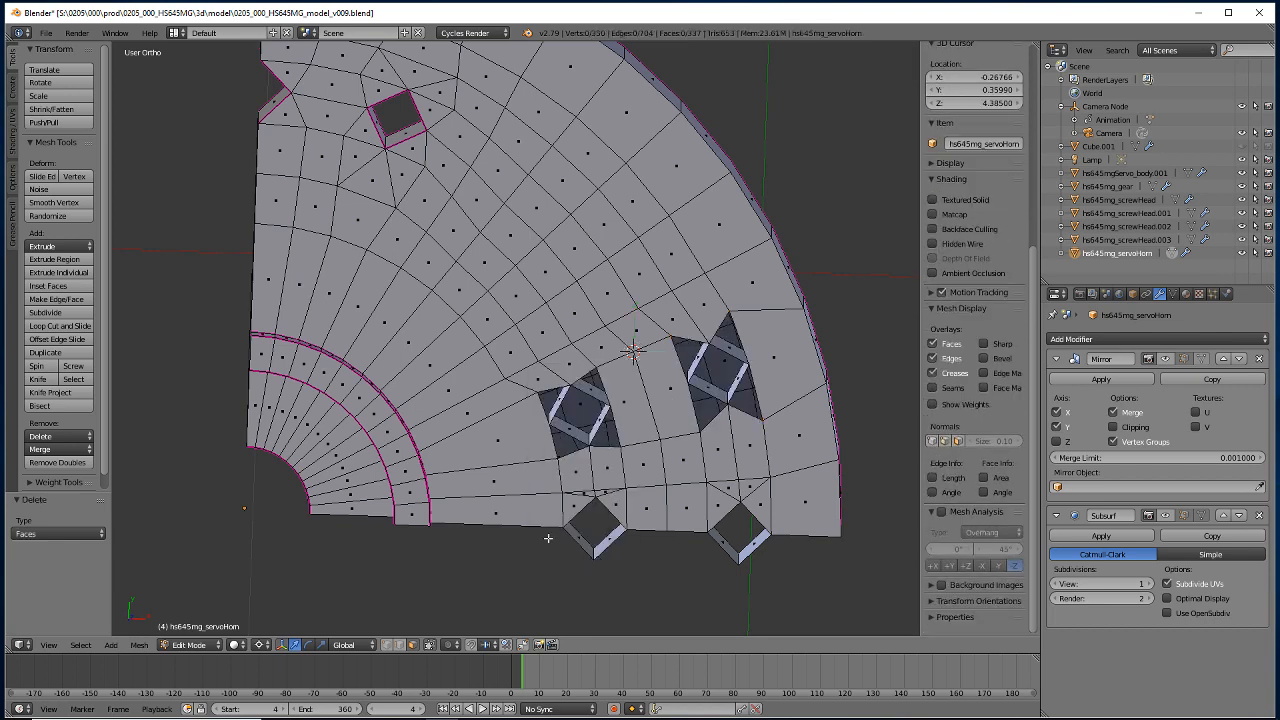
Fill the four triangular gaps around the inner rotated hole with faces built from their bordering edges.
{"action": "left_click", "coordinate": [399, 645]}
{"action": "right_click", "coordinate": [570, 450]}
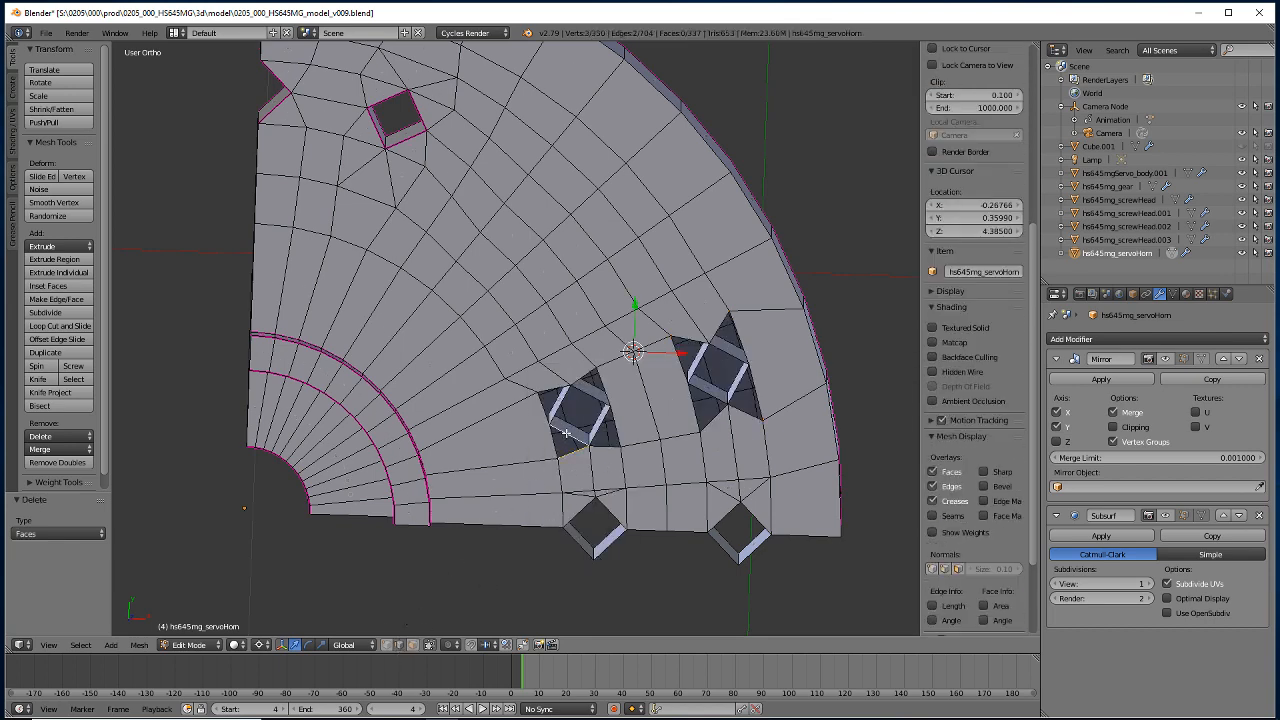
{"action": "key", "text": "f"}
{"action": "right_click", "coordinate": [551, 405]}
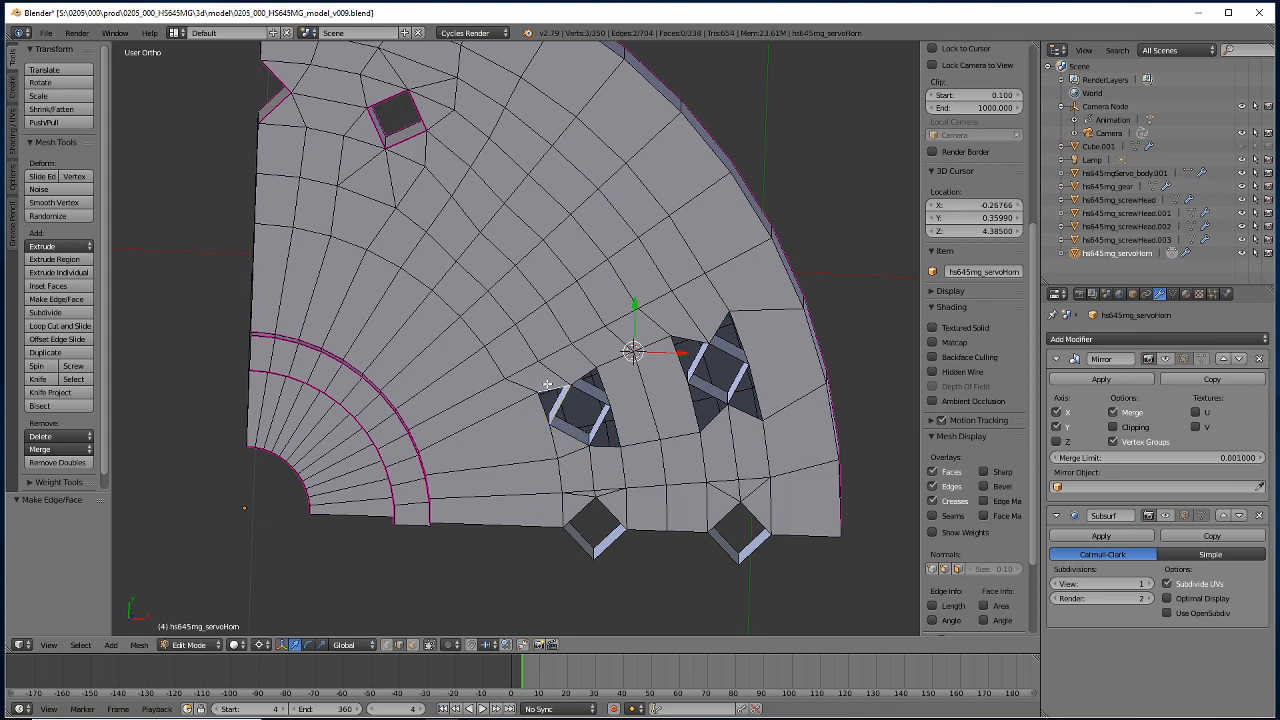
{"action": "key", "text": "f"}
{"action": "right_click", "coordinate": [590, 394]}
{"action": "right_click", "coordinate": [589, 376], "text": "shift"}
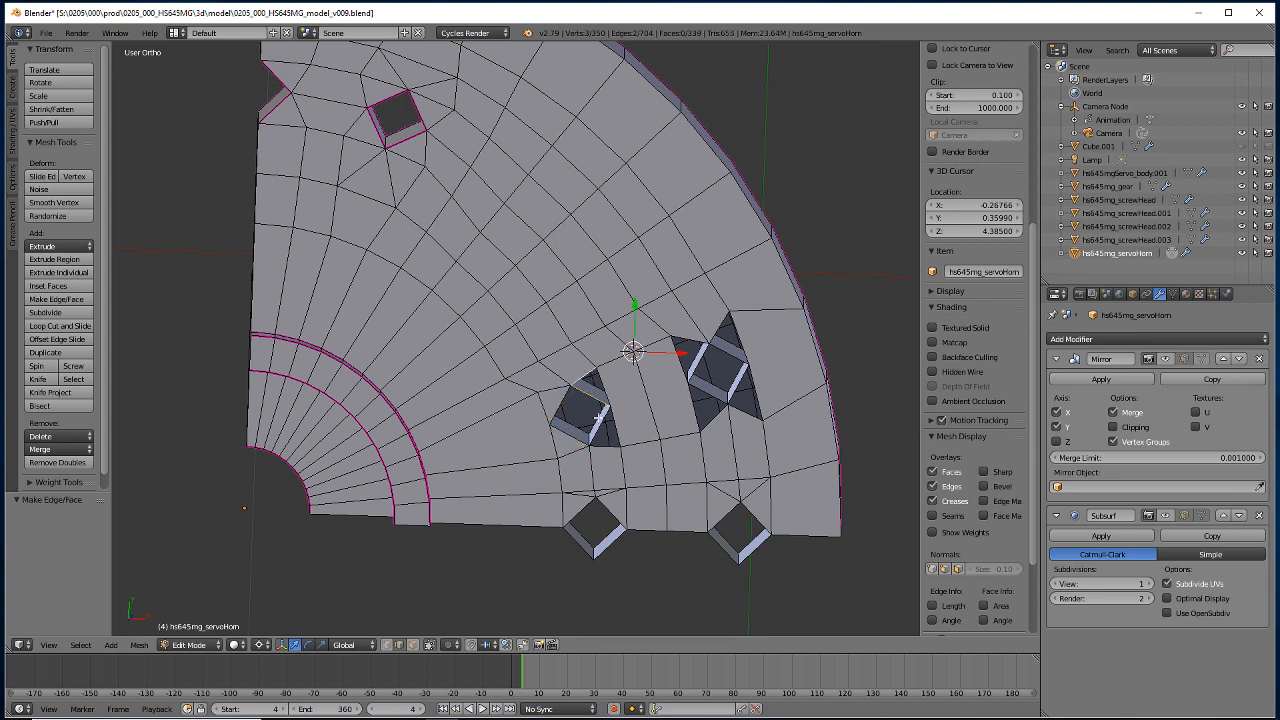
{"action": "key", "text": "f"}
{"action": "right_click", "coordinate": [606, 448]}
{"action": "right_click", "coordinate": [602, 428], "text": "shift"}
{"action": "key", "text": "f"}
Fill three of the triangular gaps around the outer rotated hole, leaving the one at its lower rim side.
{"action": "right_click", "coordinate": [714, 420]}
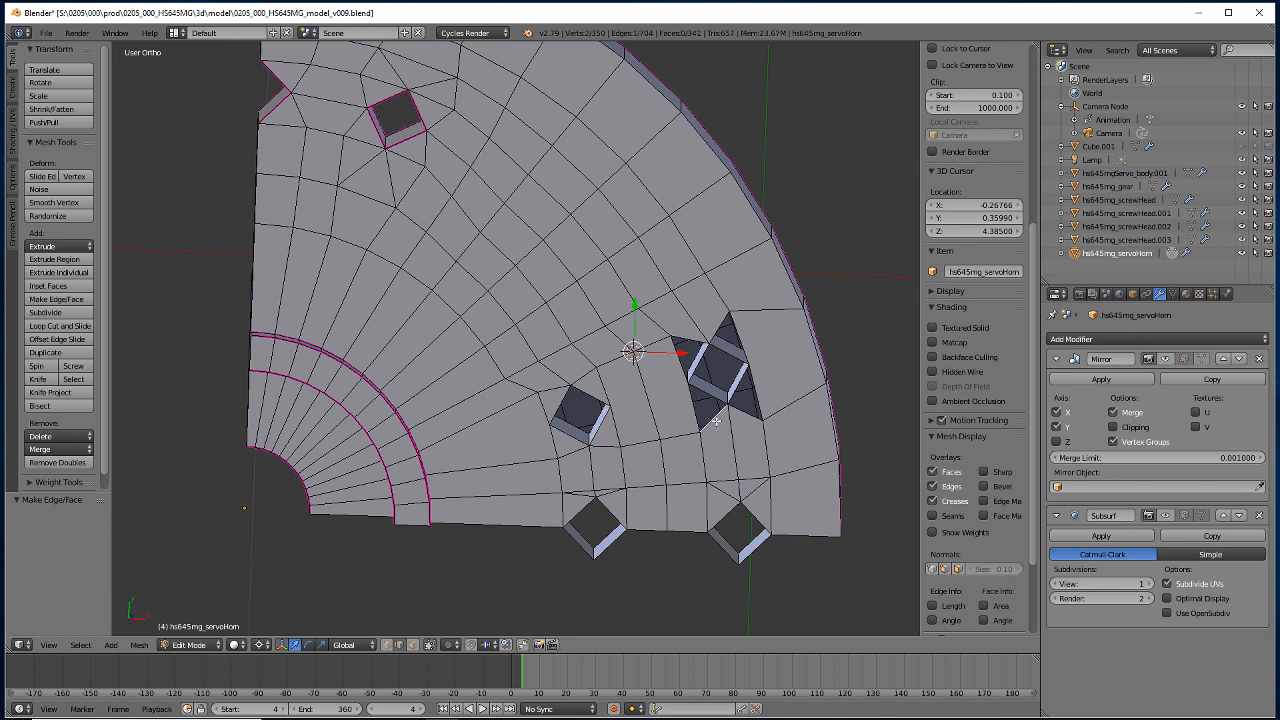
{"action": "right_click", "coordinate": [710, 391], "text": "shift"}
{"action": "key", "text": "f"}
{"action": "right_click", "coordinate": [700, 360]}
{"action": "right_click", "coordinate": [692, 345], "text": "shift"}
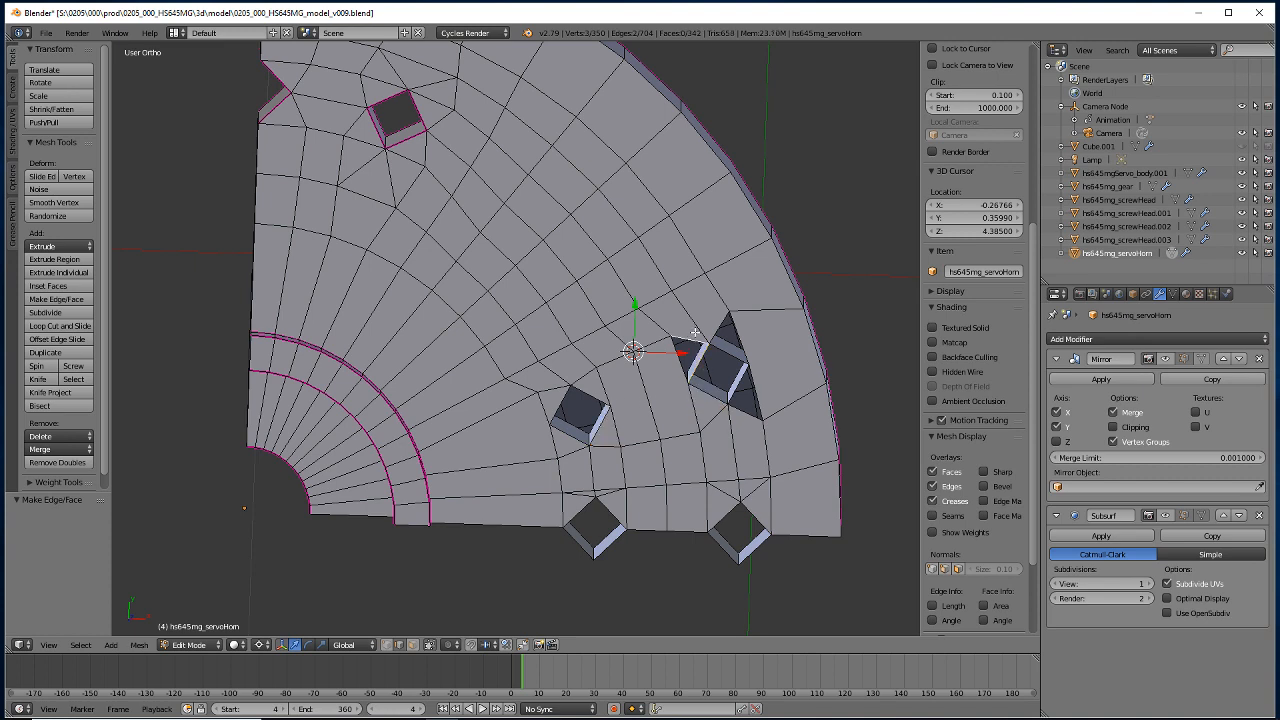
{"action": "key", "text": "f"}
{"action": "right_click", "coordinate": [721, 332], "text": "shift"}
{"action": "key", "text": "f"}
{"action": "right_click", "coordinate": [745, 413]}
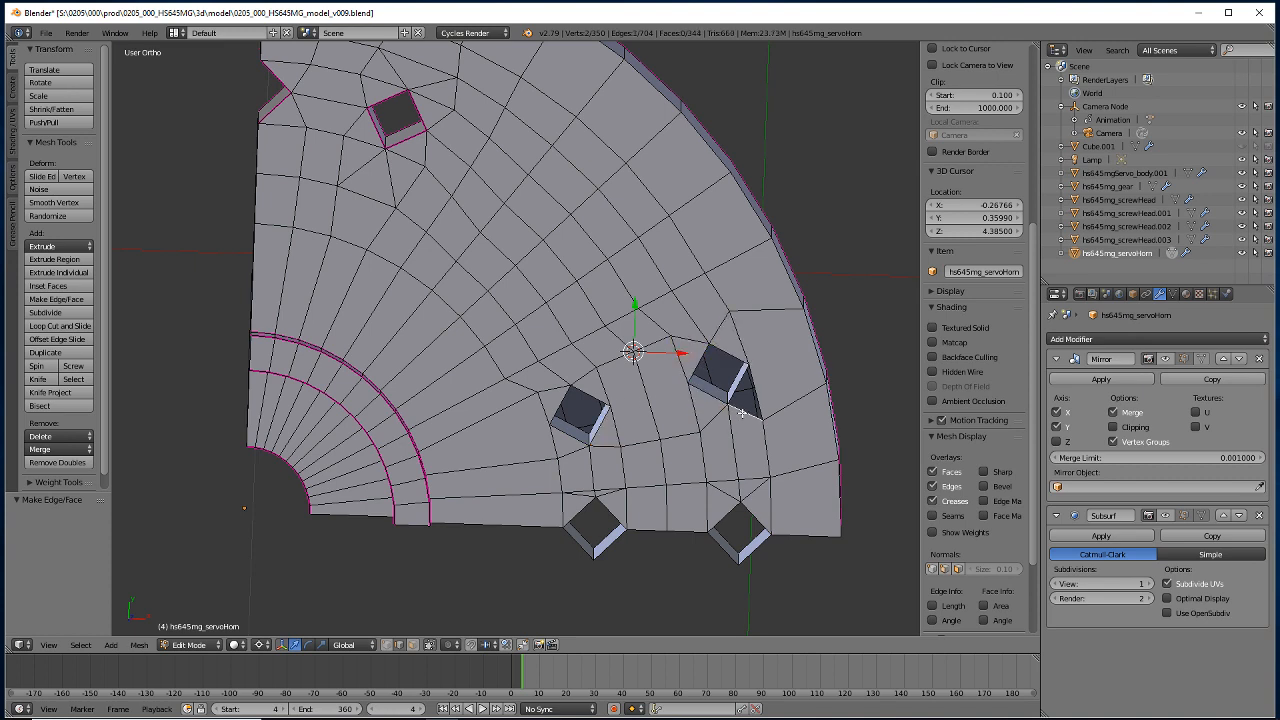
{"action": "right_click", "coordinate": [740, 390], "text": "shift"}
{"action": "key", "text": "f"}
{"action": "key", "text": "ctrl+z"}
Fill the last triangular gap at the outer rotated hole's lower rim side with a face.
{"action": "right_click", "coordinate": [740, 412]}
{"action": "right_click", "coordinate": [740, 376], "text": "shift"}
{"action": "key", "text": "f"}
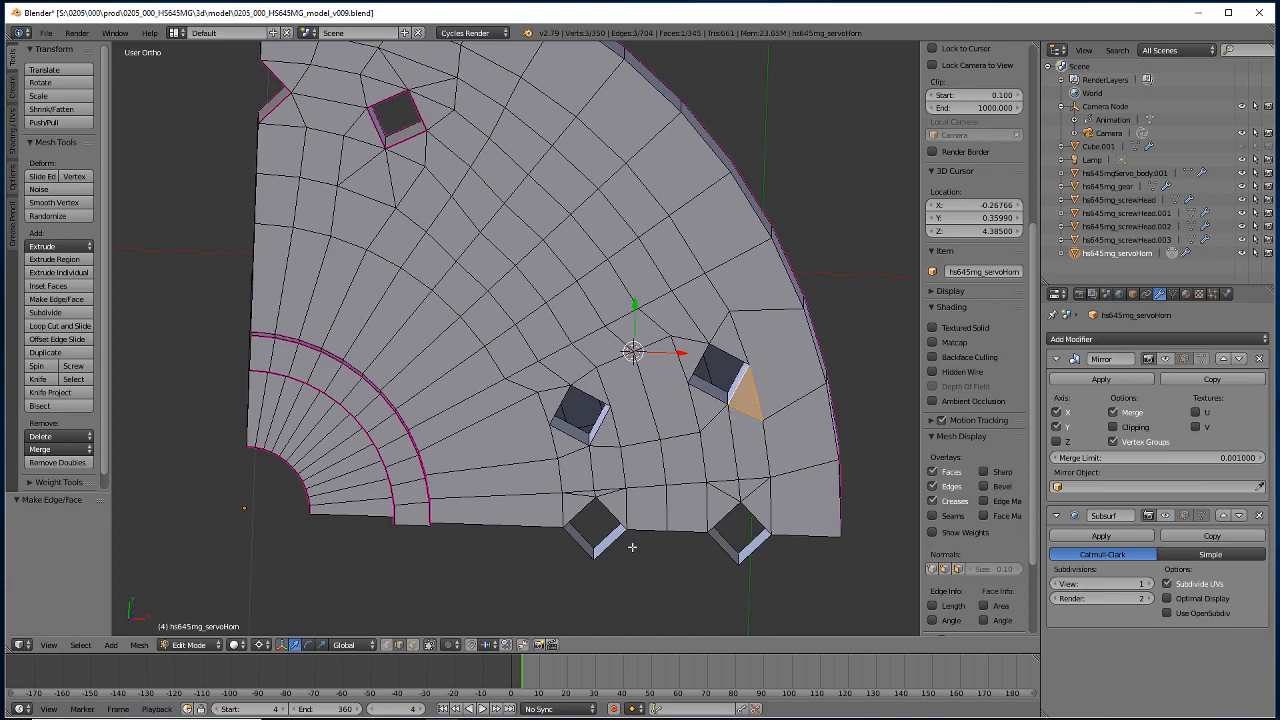
Inspect the rotated holes and surrounding mesh from the servo horn's top and underside.
{"action": "middle_click_drag", "start_coordinate": [629, 543], "coordinate": [508, 507]}
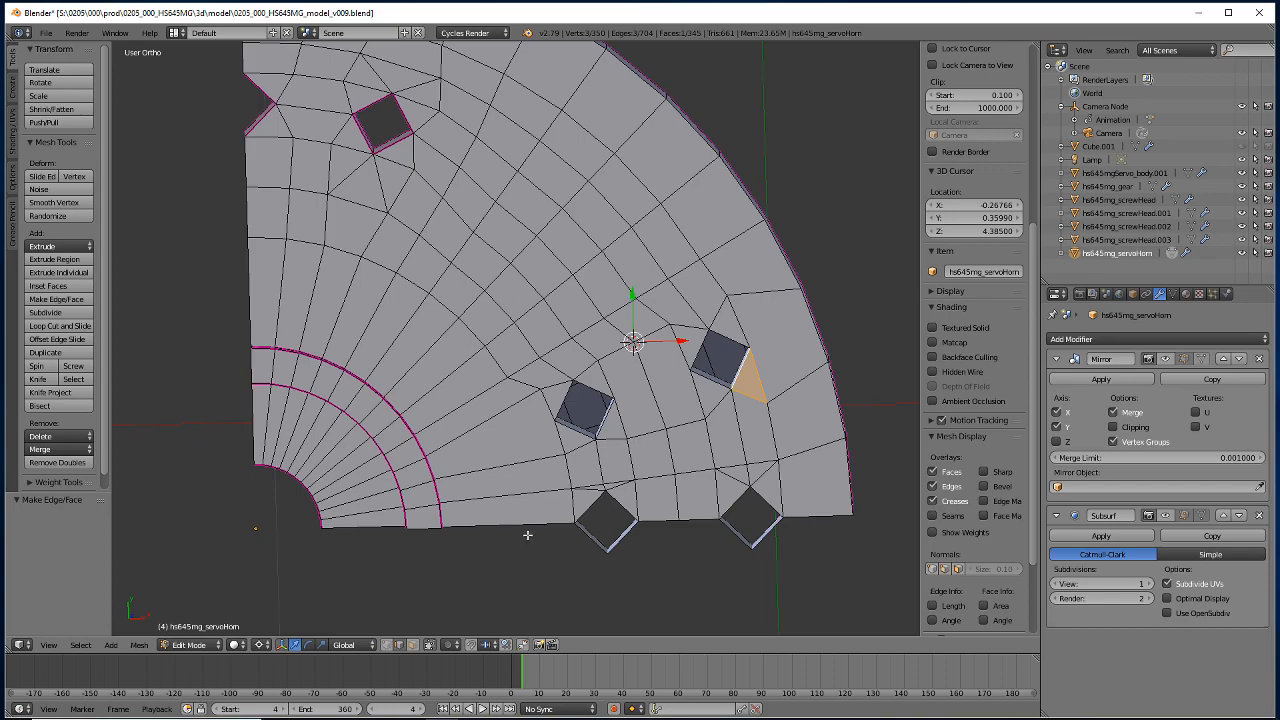
{"action": "middle_click_drag", "start_coordinate": [527, 535], "coordinate": [515, 380]}
{"action": "middle_click_drag", "start_coordinate": [494, 471], "coordinate": [607, 488]}
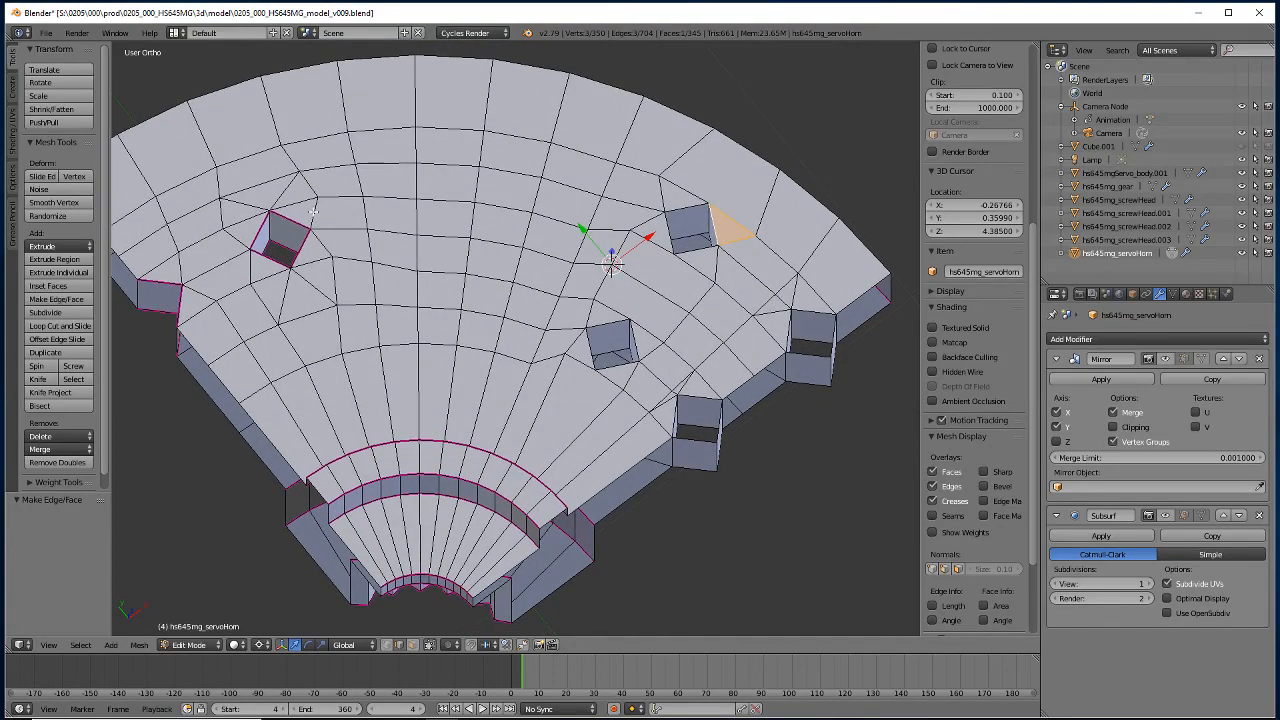
{"action": "middle_click_drag", "start_coordinate": [484, 478], "coordinate": [588, 437]}
{"action": "middle_click_drag", "start_coordinate": [427, 453], "coordinate": [372, 216]}
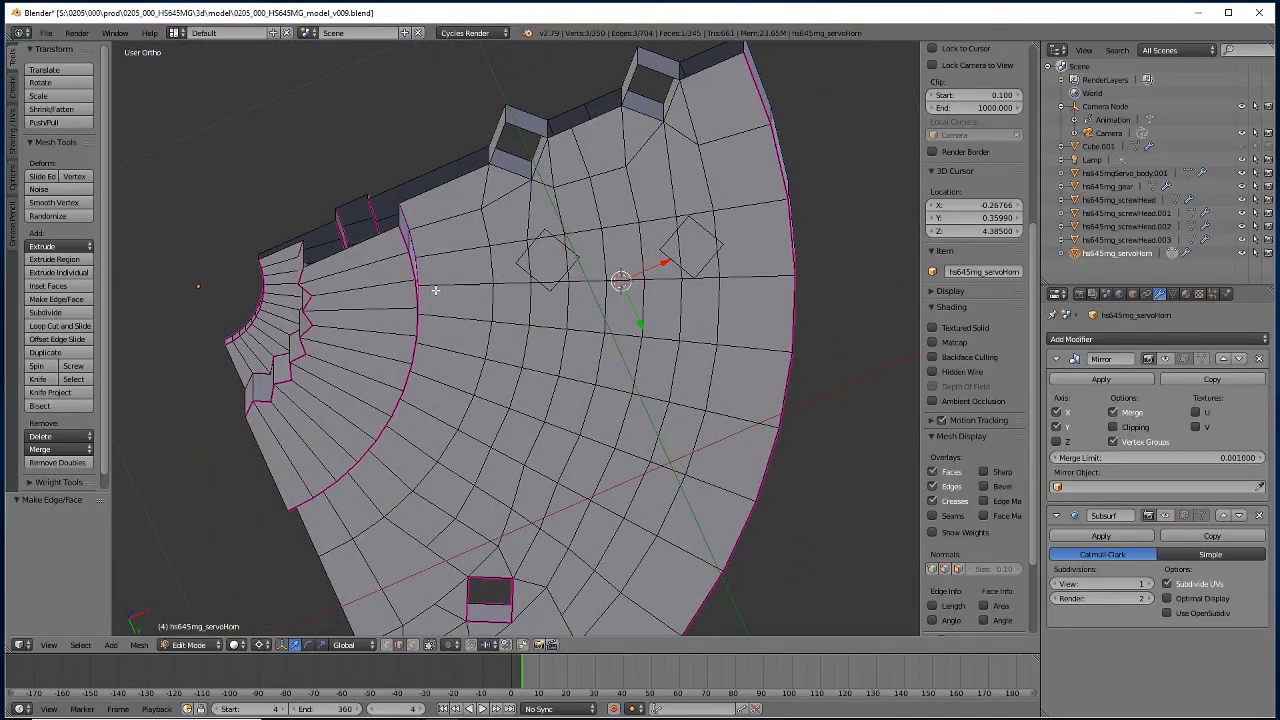
{"action": "middle_click_drag", "start_coordinate": [435, 290], "coordinate": [612, 428]}
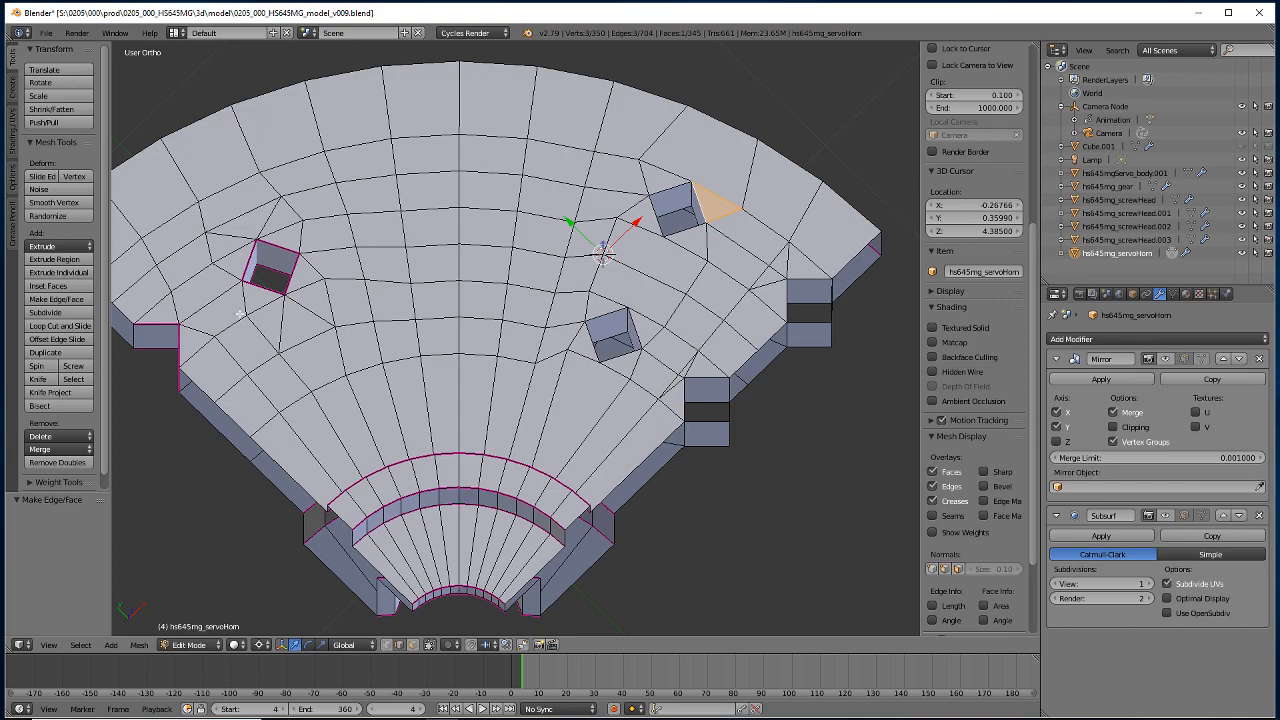
Delete the four protruding wall faces of the two screw holes on the servo horn's cut edge.
{"action": "middle_click_drag", "start_coordinate": [364, 516], "coordinate": [328, 489]}
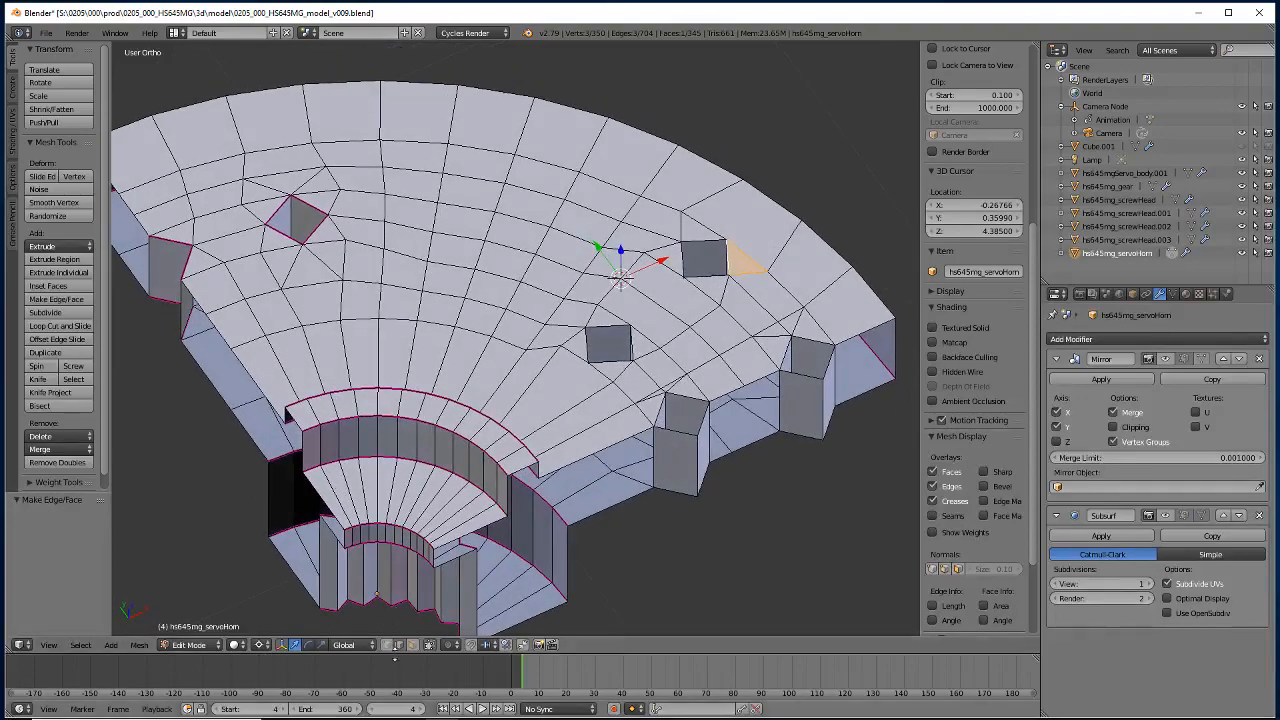
{"action": "key", "text": "3"}
{"action": "left_click", "coordinate": [666, 456]}
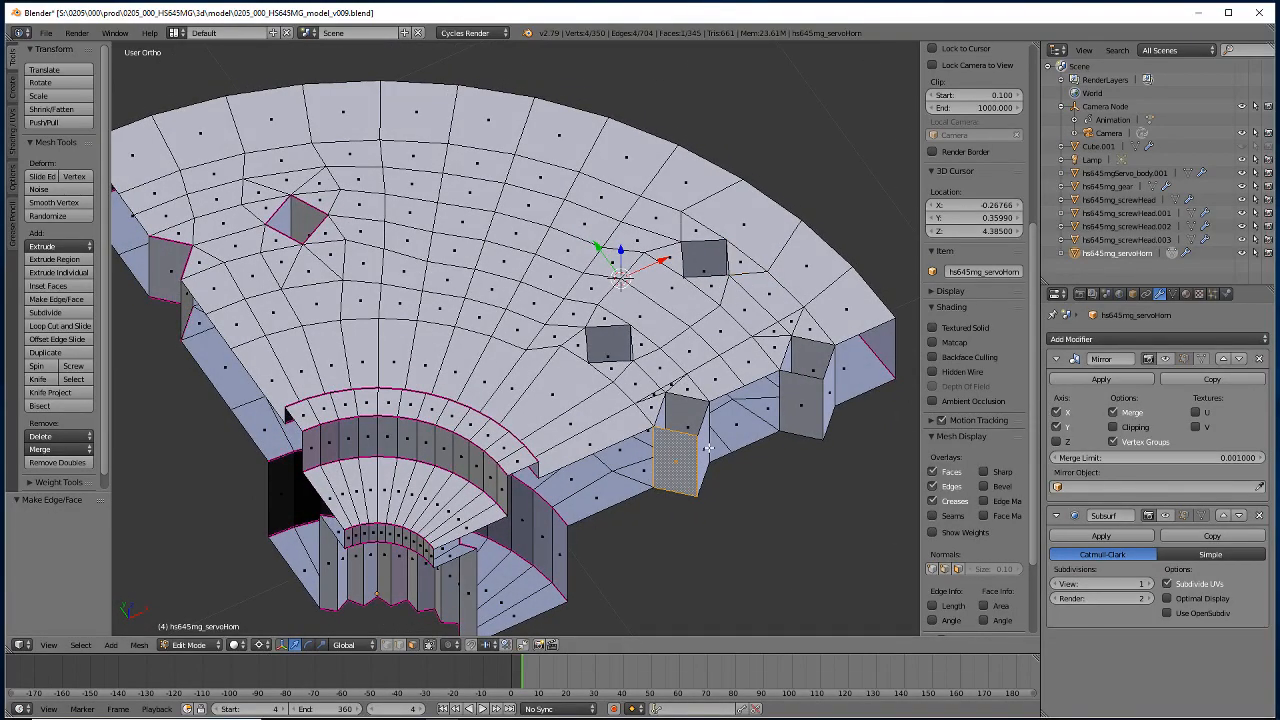
{"action": "left_click", "coordinate": [800, 400], "text": "shift"}
{"action": "key", "text": "x"}
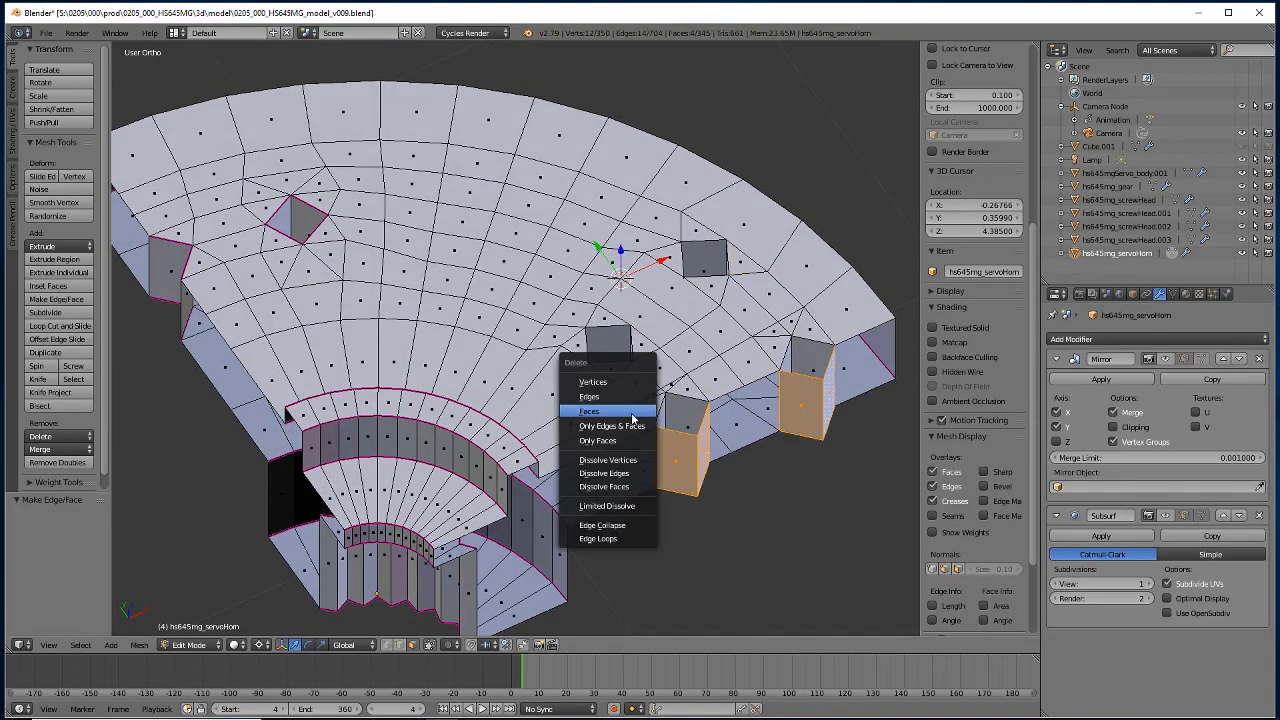
{"action": "left_click", "coordinate": [582, 410]}
Merge the close vertex pairs at the inner corners of the two half holes on the cut edge using At Last.
{"action": "middle_click_drag", "start_coordinate": [582, 410], "coordinate": [594, 251]}
{"action": "mouse_move", "coordinate": [423, 525]}
{"action": "middle_mouse_down"}
{"action": "mouse_move", "coordinate": [465, 532]}
{"action": "mouse_move", "coordinate": [454, 516]}
{"action": "mouse_move", "coordinate": [424, 517]}
{"action": "middle_mouse_up"}
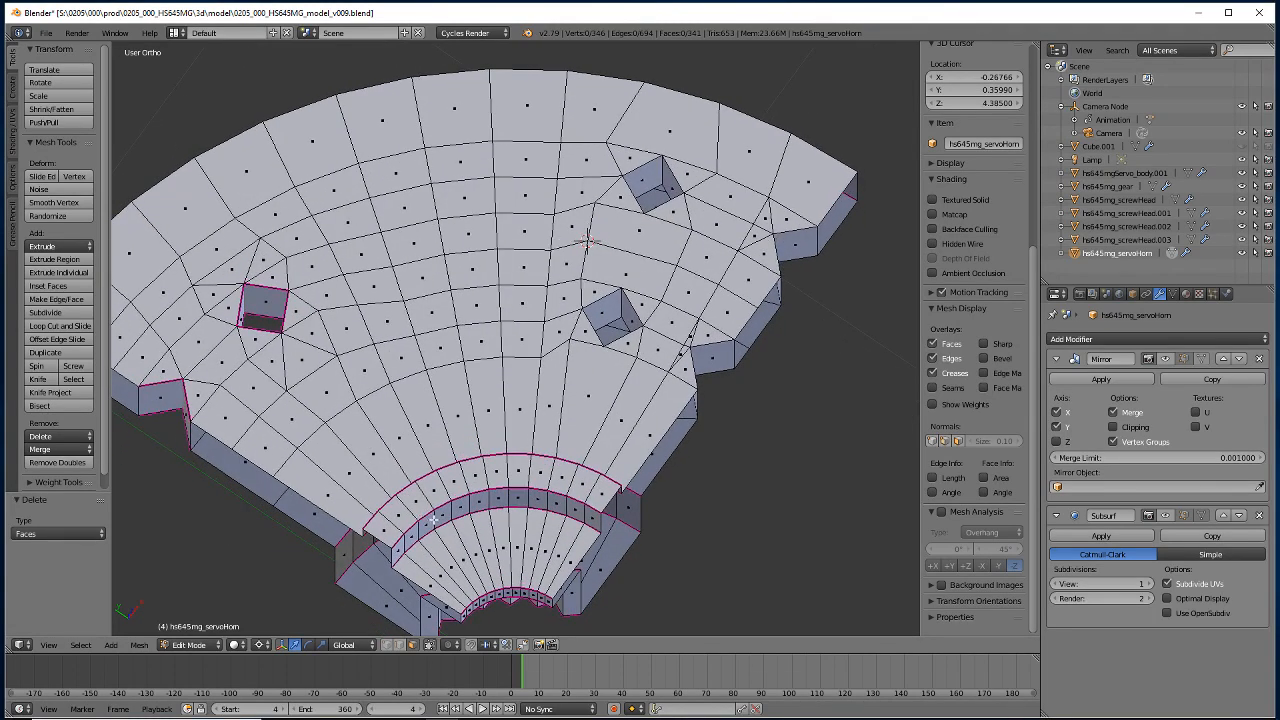
{"action": "middle_click_drag", "start_coordinate": [432, 521], "coordinate": [447, 521]}
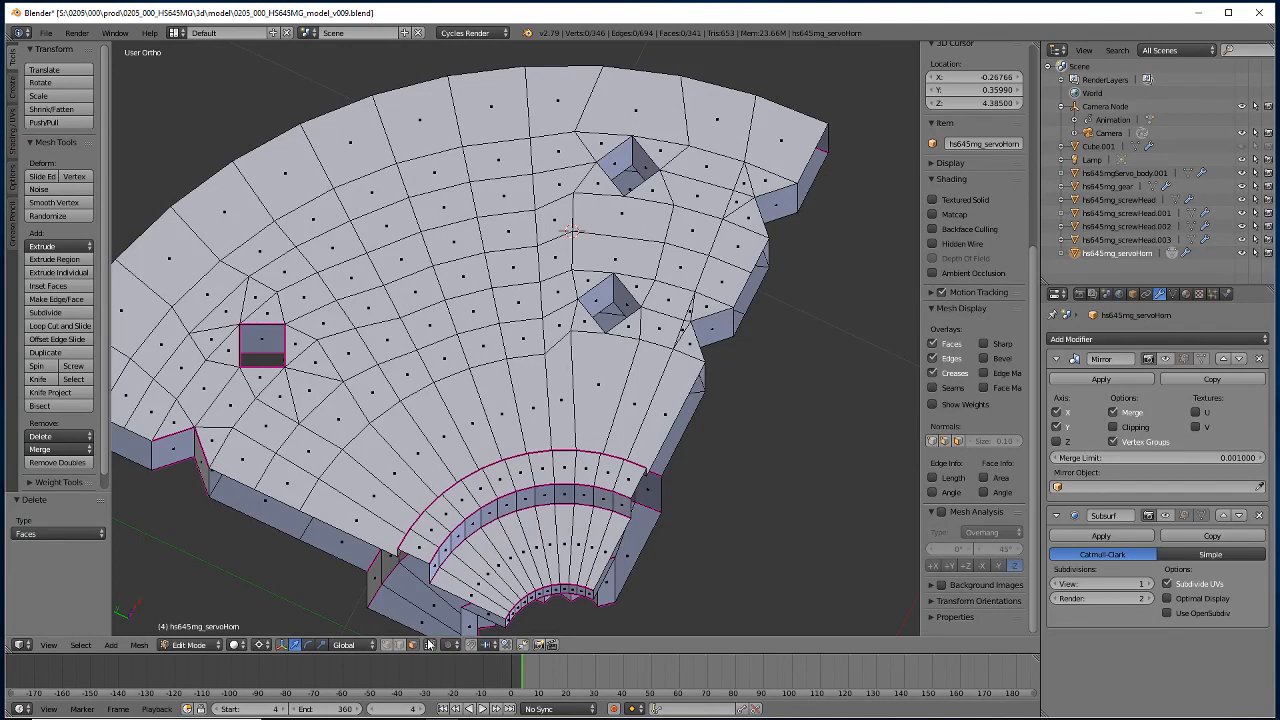
{"action": "left_click", "coordinate": [399, 644]}
{"action": "left_click", "coordinate": [684, 319]}
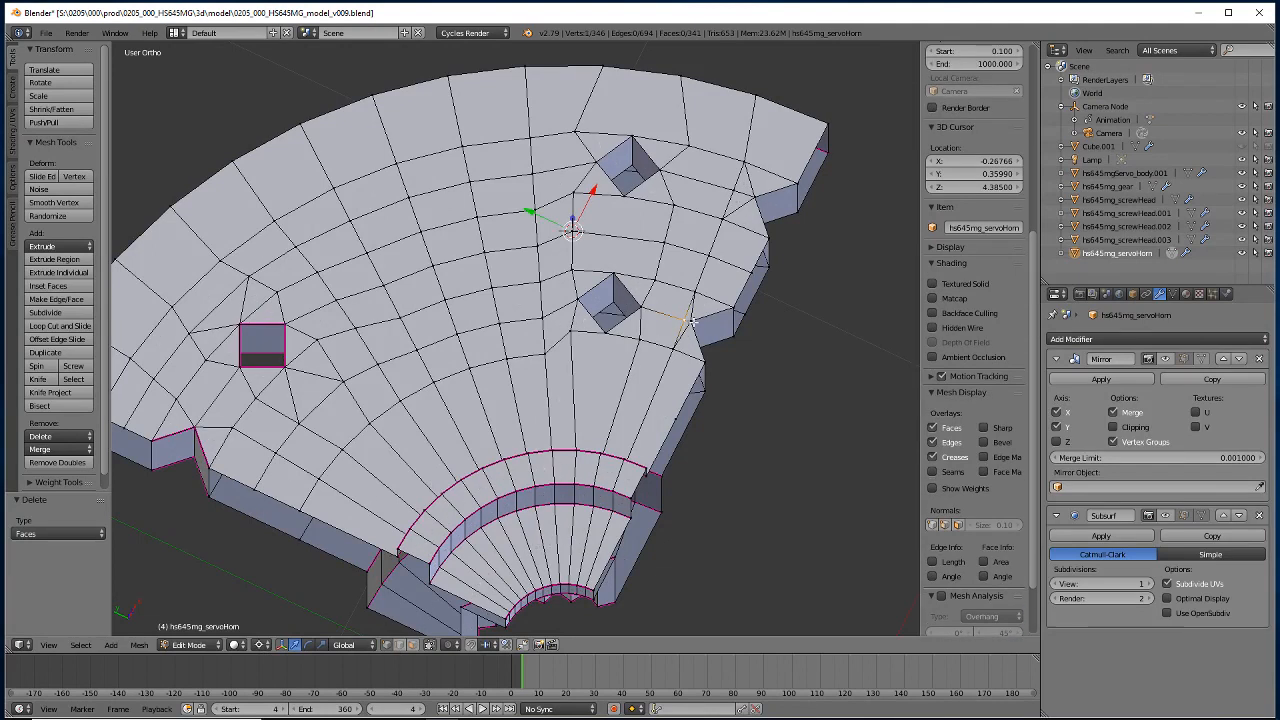
{"action": "key", "text": "alt+m"}
{"action": "left_click", "coordinate": [688, 325]}
{"action": "left_click", "coordinate": [752, 200]}
{"action": "key", "text": "alt+m"}
{"action": "left_click", "coordinate": [740, 224]}
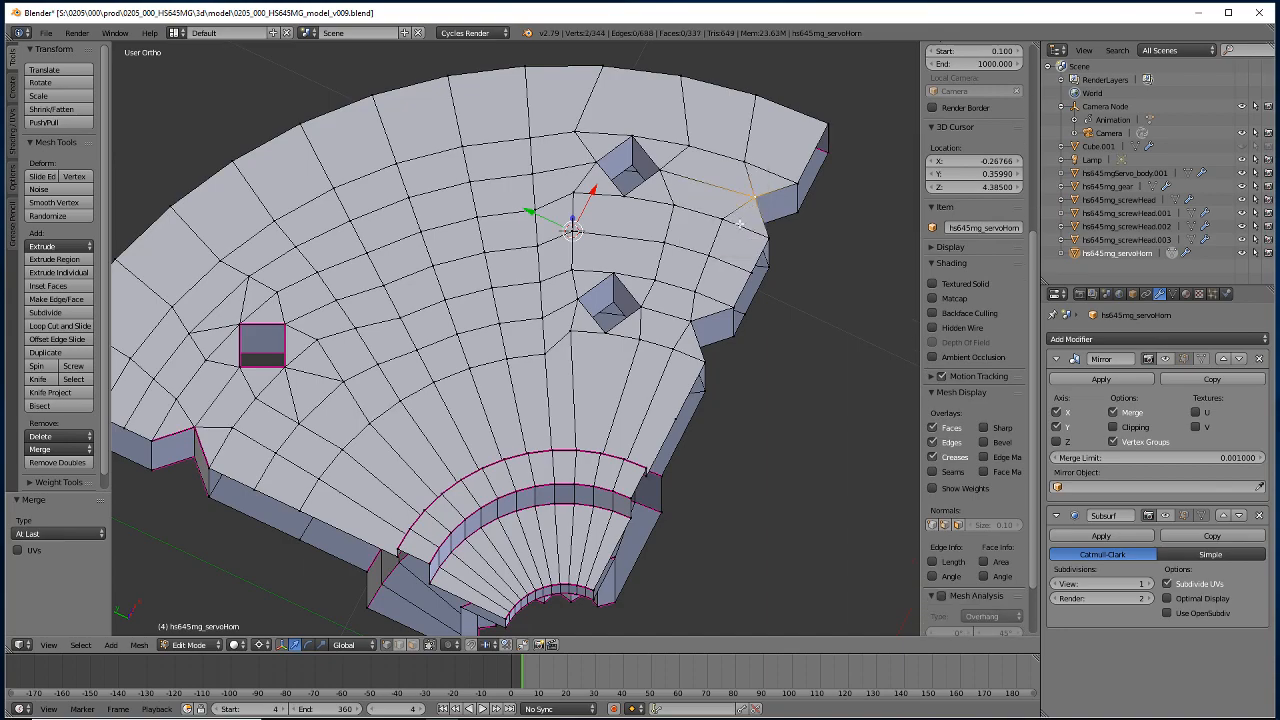
Turn on the viewport display of the servo horn's Mirror and Subsurf modifiers.
{"action": "middle_click_drag", "start_coordinate": [470, 466], "coordinate": [826, 482]}
{"action": "left_click", "coordinate": [1168, 358]}
{"action": "left_click", "coordinate": [1168, 515]}
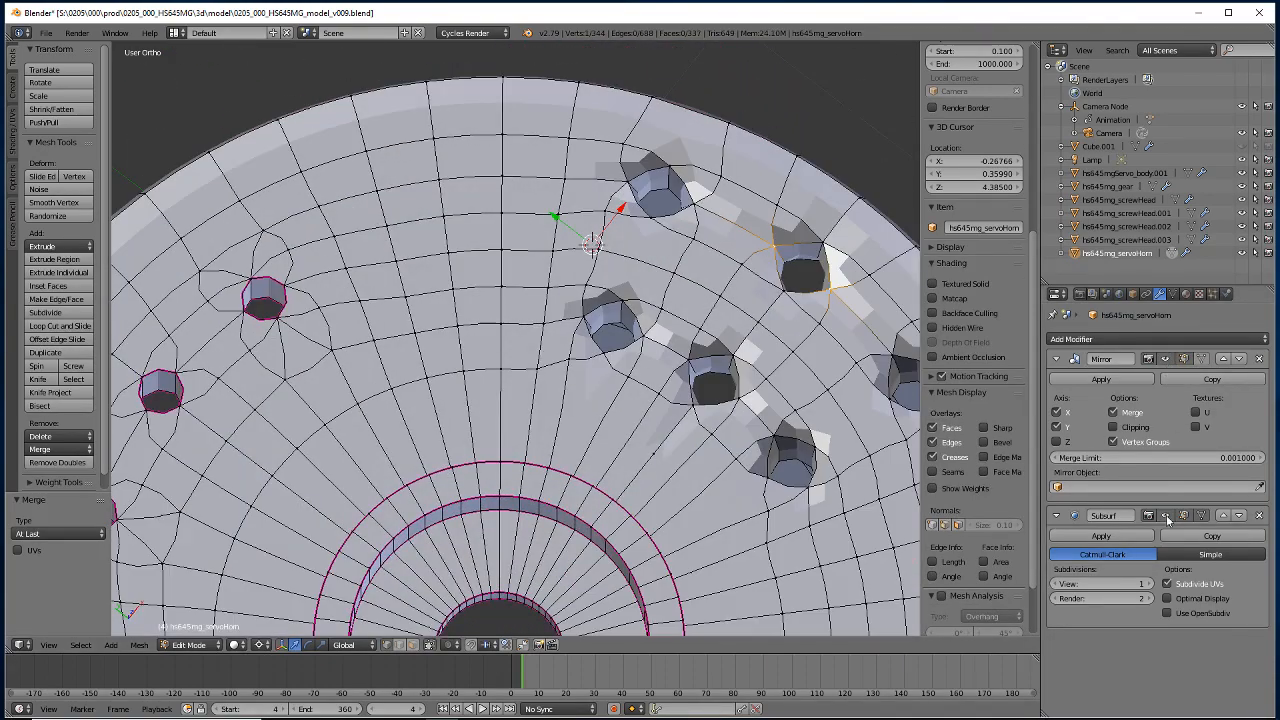
Crease the top and underside rim edges of the rotated holes and the half holes between them with a factor of 1.
{"action": "left_click", "coordinate": [399, 645]}
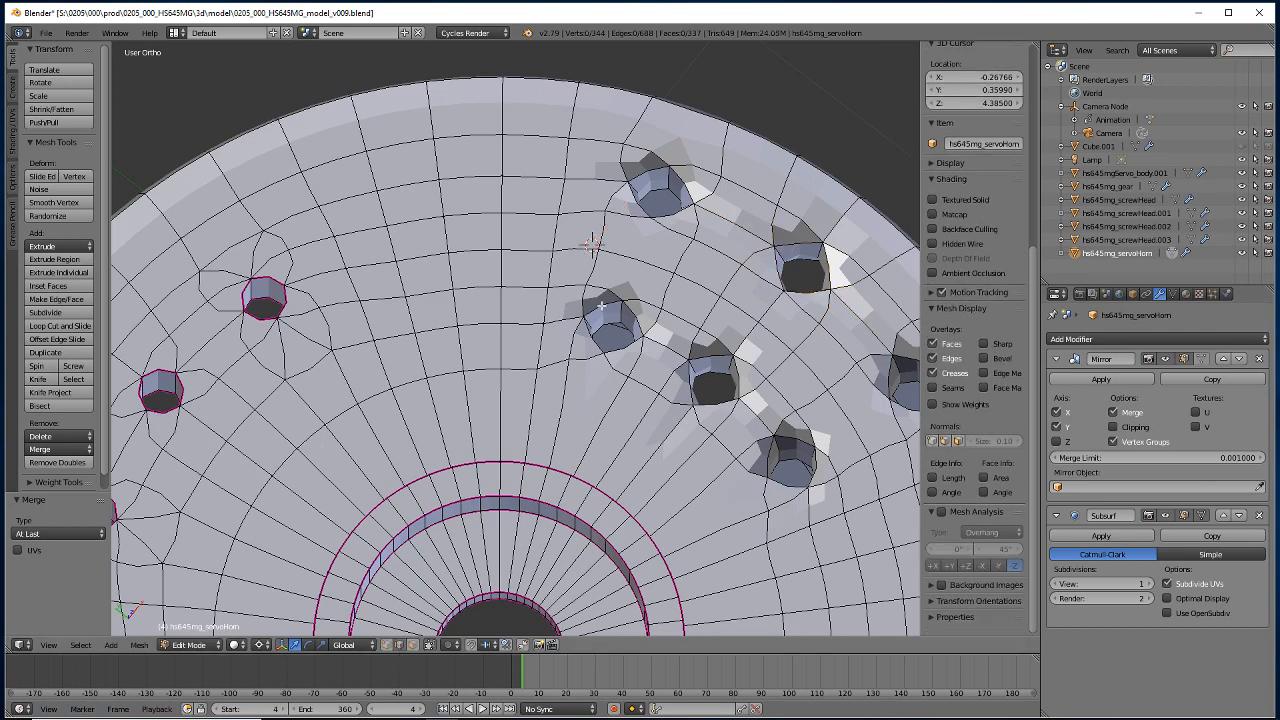
{"action": "right_click", "coordinate": [636, 192]}
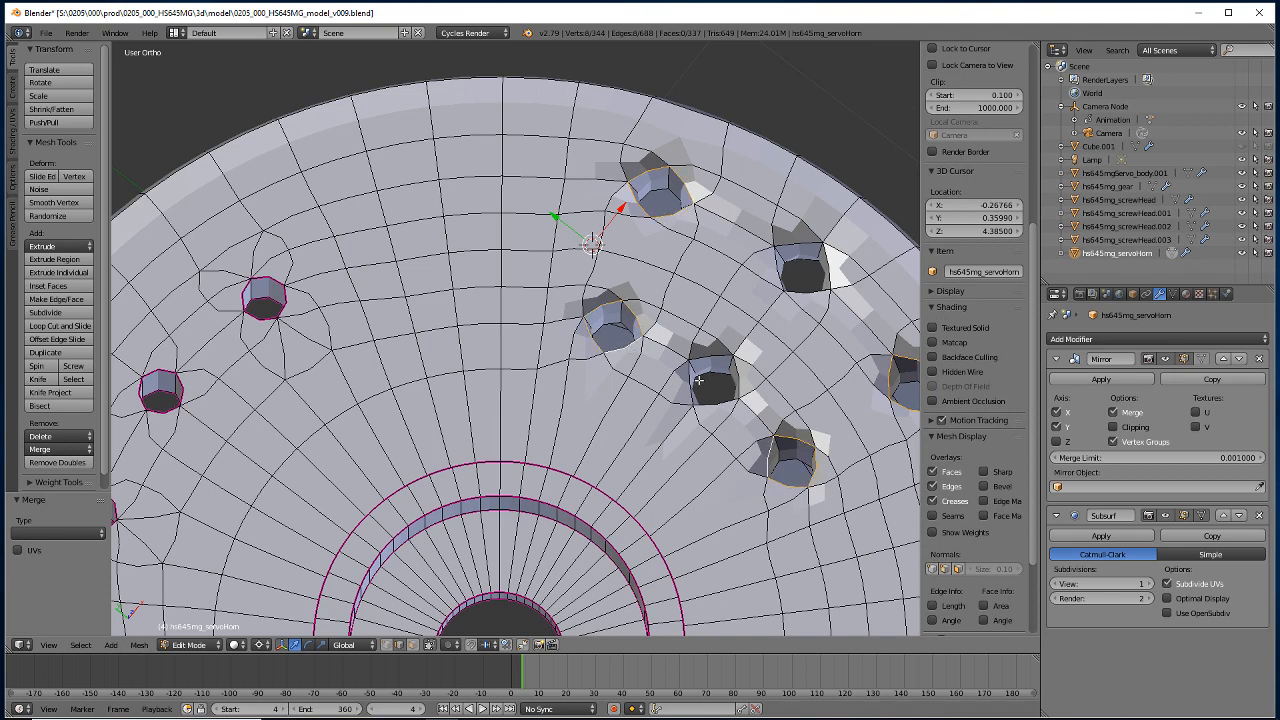
{"action": "right_click", "coordinate": [699, 360], "text": "alt+shift"}
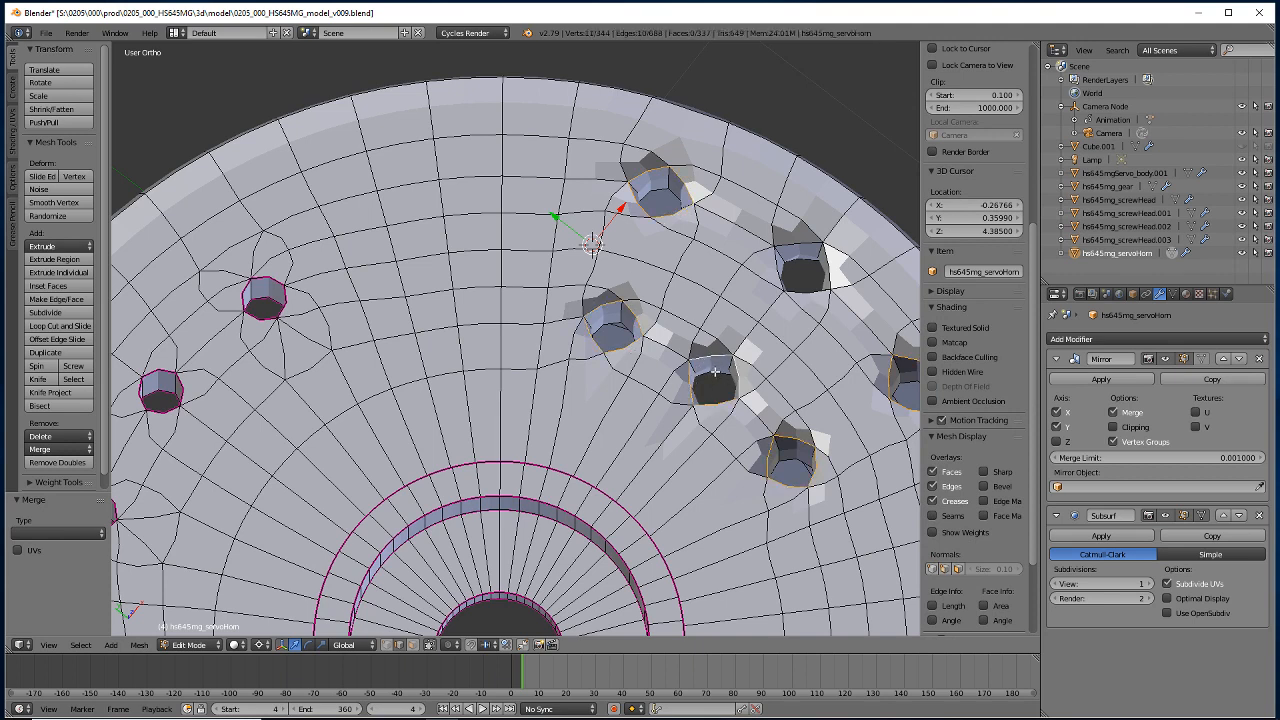
{"action": "right_click", "coordinate": [714, 370], "text": "shift"}
{"action": "right_click", "coordinate": [807, 256], "text": "shift"}
{"action": "right_click", "coordinate": [658, 195], "text": "alt+shift"}
{"action": "right_click", "coordinate": [602, 328], "text": "alt+shift"}
{"action": "middle_click_drag", "start_coordinate": [594, 437], "coordinate": [594, 385]}
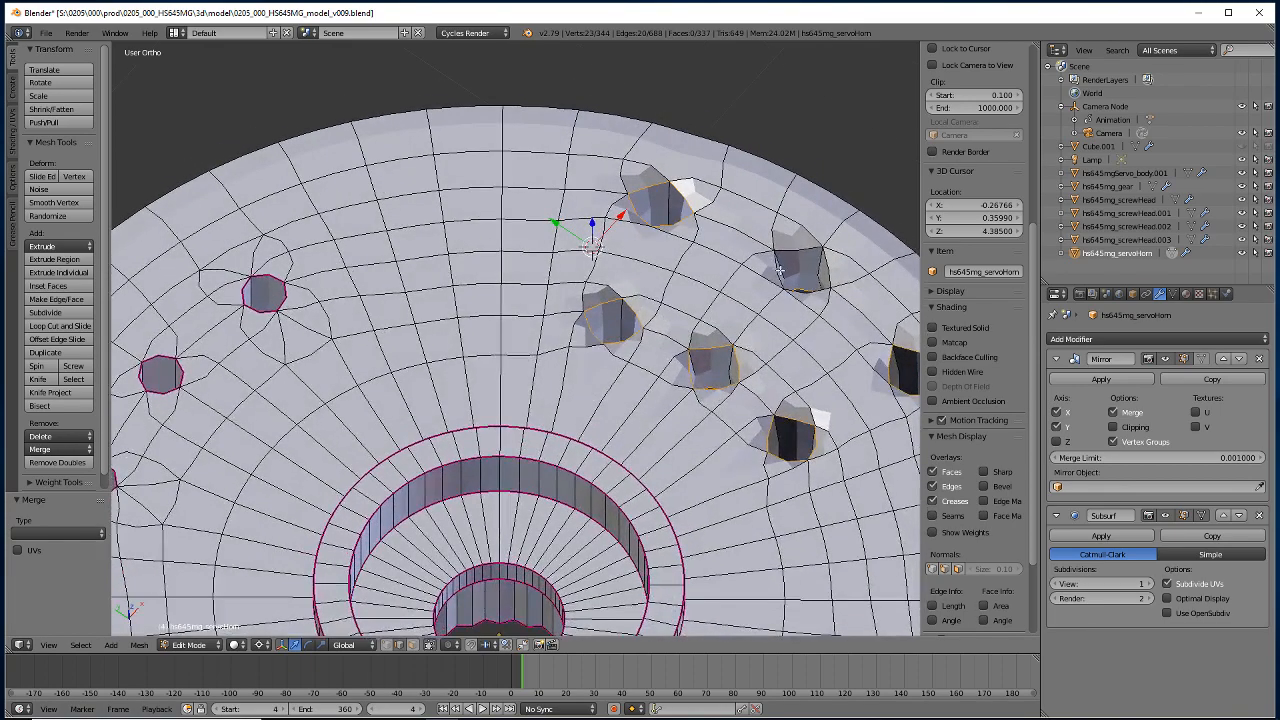
{"action": "right_click", "coordinate": [800, 286], "text": "shift"}
{"action": "right_click", "coordinate": [778, 265], "text": "shift"}
{"action": "middle_click_drag", "start_coordinate": [532, 510], "coordinate": [503, 294]}
{"action": "right_click", "coordinate": [678, 297], "text": "shift"}
{"action": "right_click", "coordinate": [778, 383], "text": "shift"}
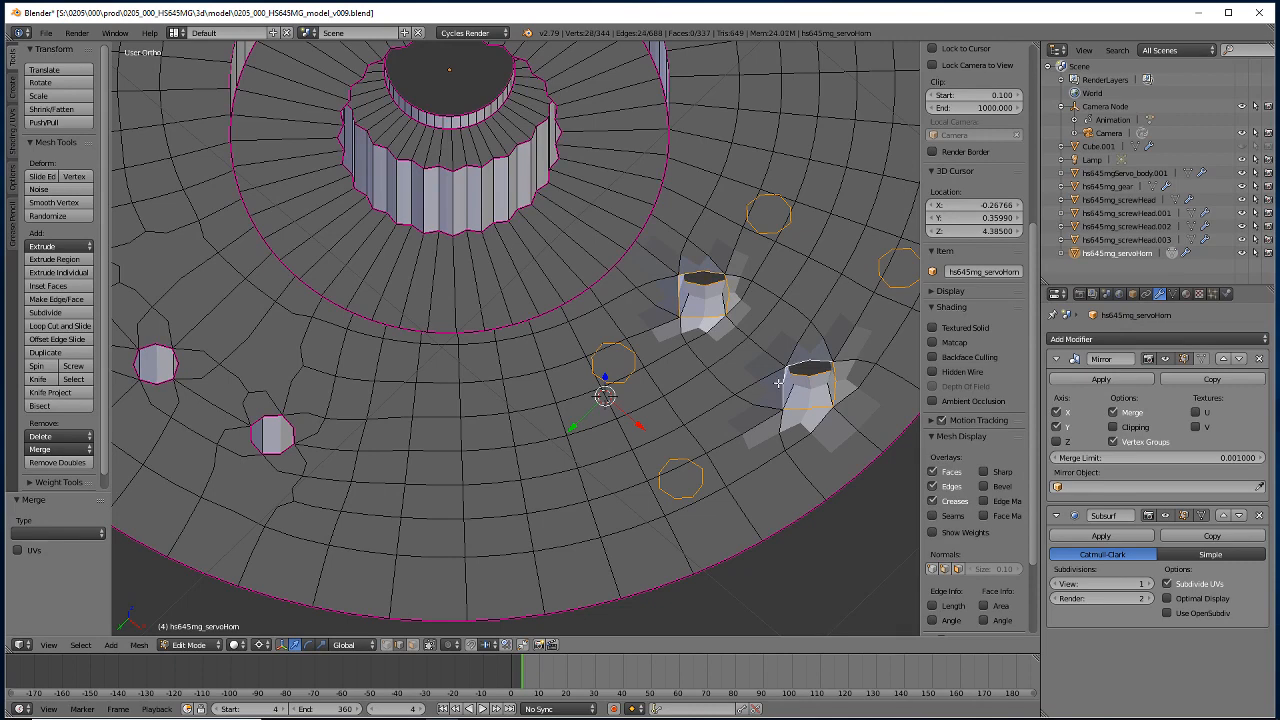
{"action": "key", "text": "shift+e"}
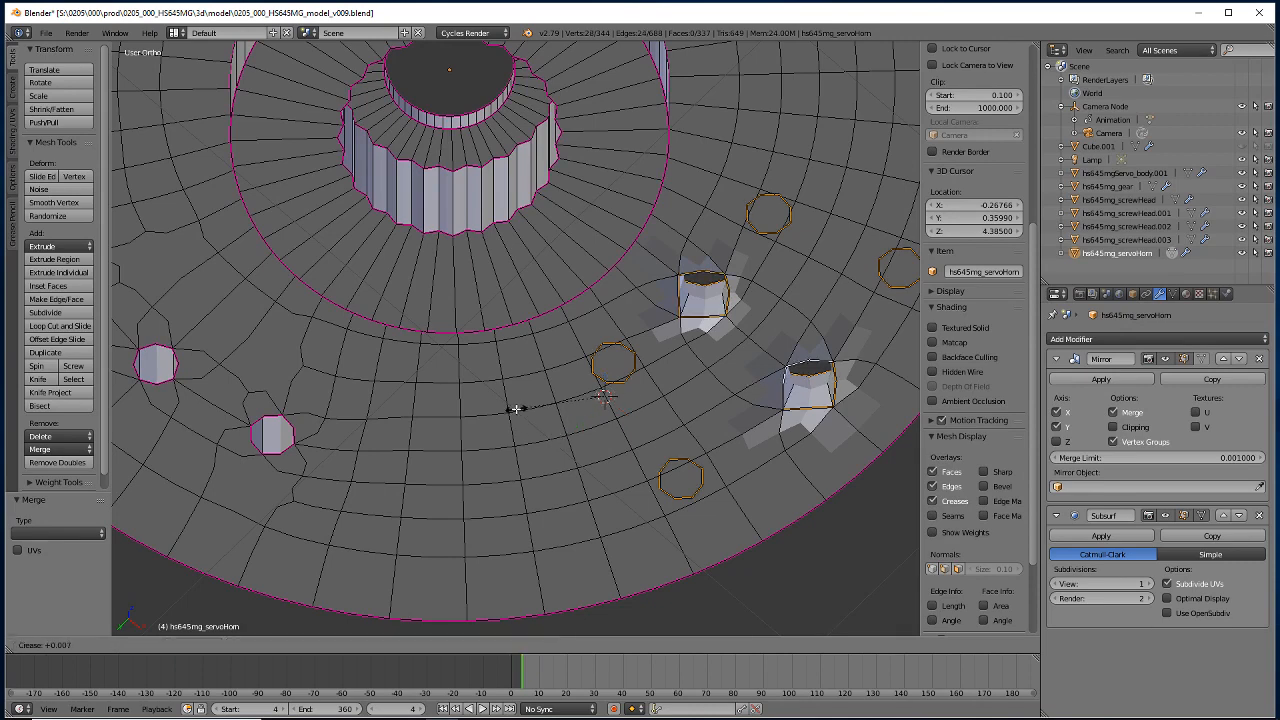
{"action": "key", "text": "1"}
{"action": "key", "text": "Return"}
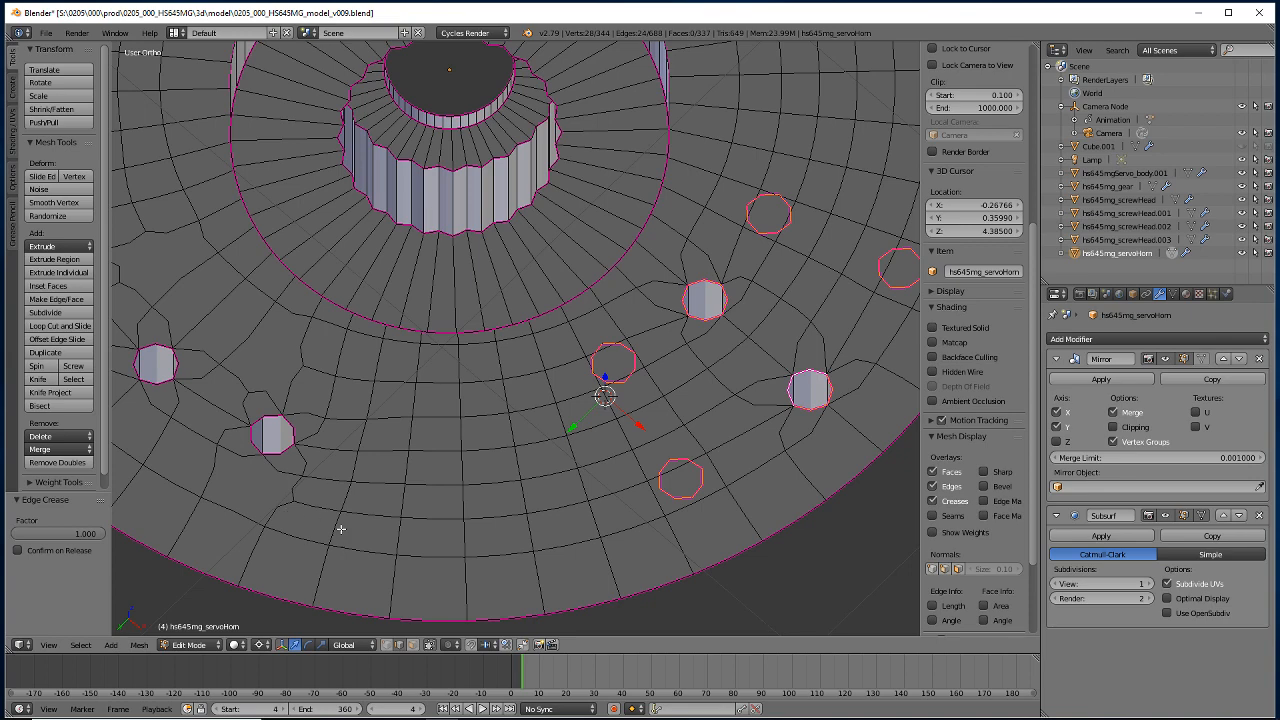
Delete the two faces covering the rotated screw holes on the servo horn's underside.
{"action": "left_click", "coordinate": [412, 645]}
{"action": "right_click", "coordinate": [672, 492]}
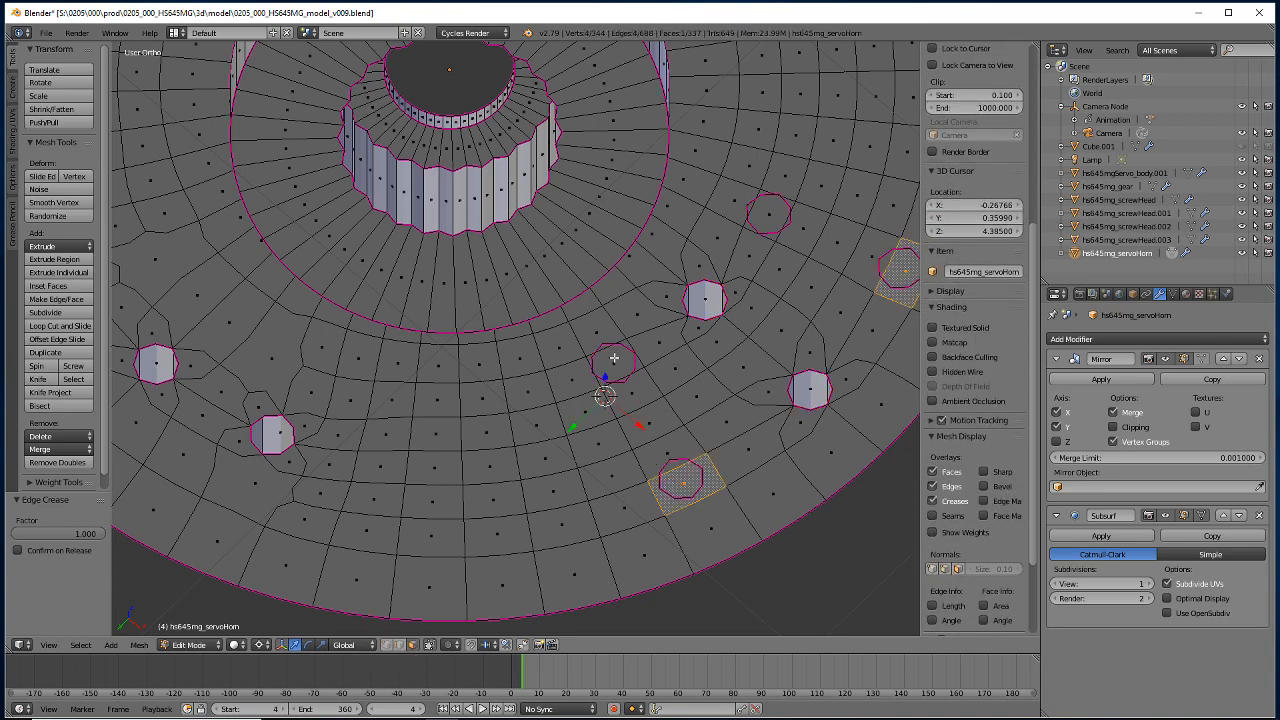
{"action": "right_click", "coordinate": [614, 359], "text": "shift"}
{"action": "key", "text": "x"}
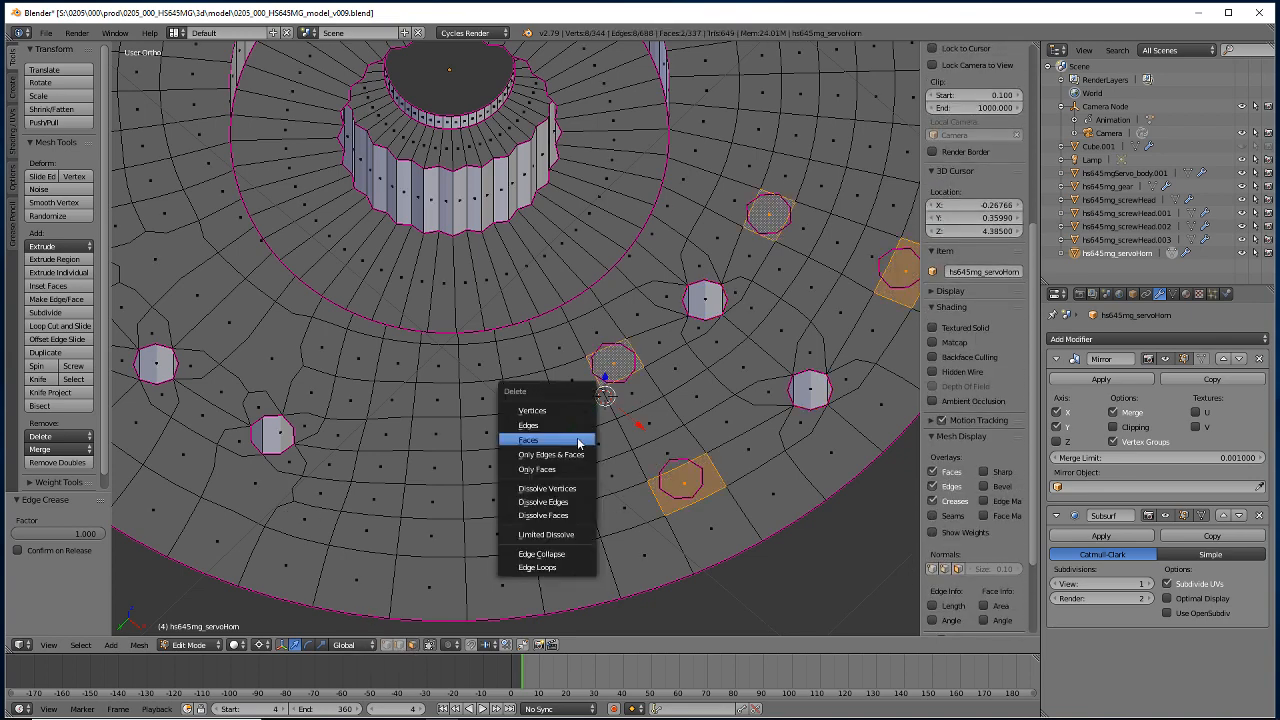
{"action": "left_click", "coordinate": [520, 441]}
Examine the opened screw holes and the smoothed surface around them from several angles.
{"action": "middle_click_drag", "start_coordinate": [481, 365], "coordinate": [380, 443]}
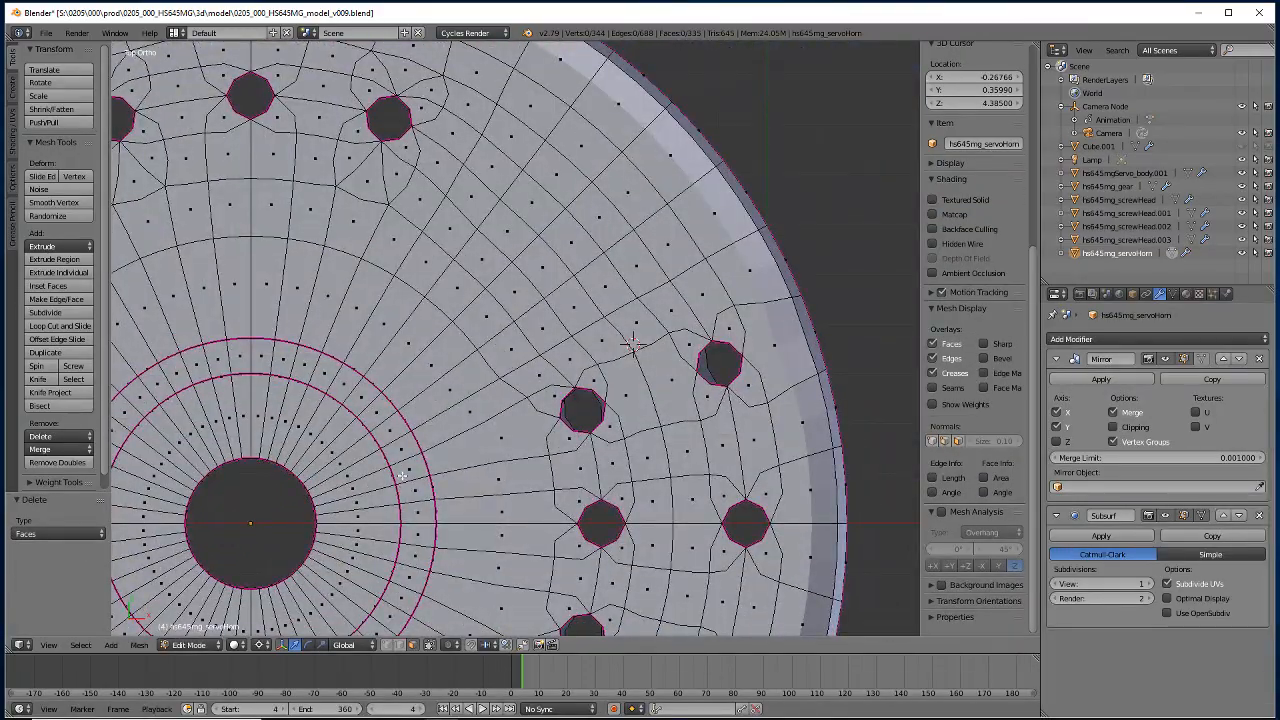
{"action": "middle_click_drag", "start_coordinate": [633, 345], "coordinate": [563, 329]}
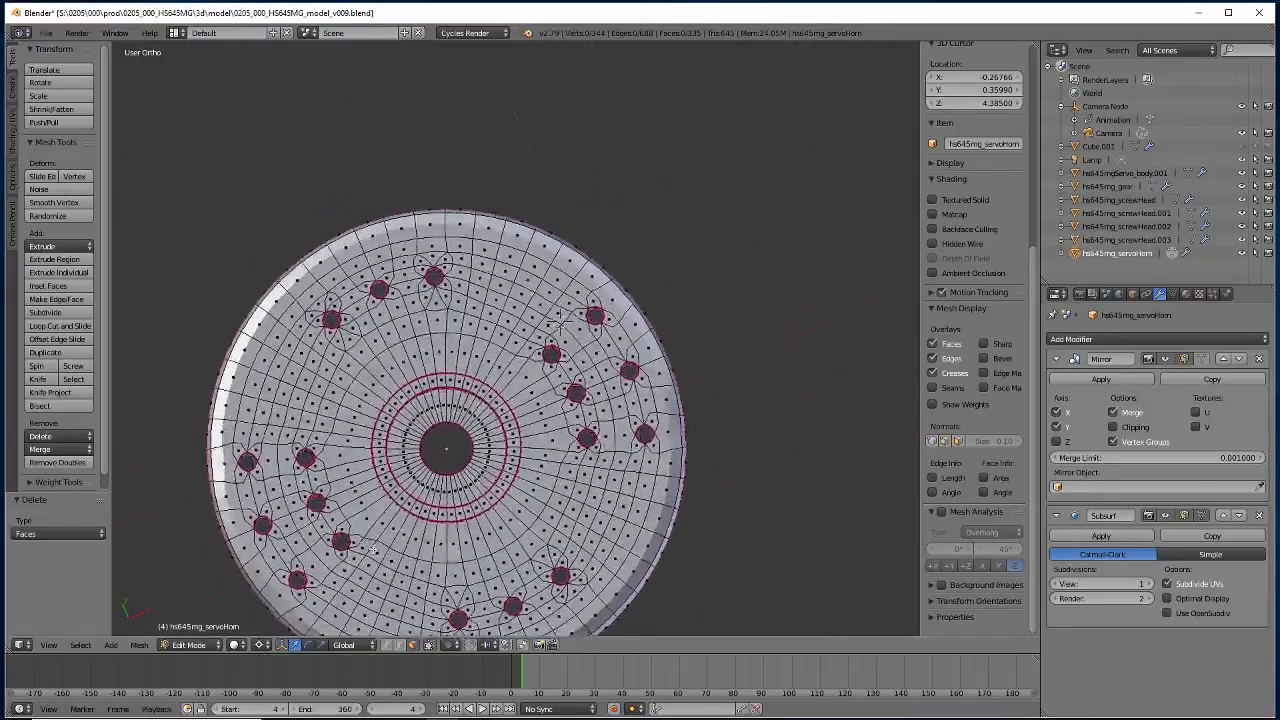
{"action": "middle_click_drag", "start_coordinate": [563, 329], "coordinate": [565, 296]}
{"action": "scroll", "coordinate": [565, 296], "scroll_direction": "up", "scroll_amount": 4}
{"action": "middle_click_drag", "start_coordinate": [549, 476], "coordinate": [578, 618]}
{"action": "scroll", "coordinate": [555, 490], "scroll_direction": "down", "scroll_amount": 2}
{"action": "scroll", "coordinate": [578, 618], "scroll_direction": "up", "scroll_amount": 3}
{"action": "middle_click_drag", "start_coordinate": [628, 298], "coordinate": [479, 378]}
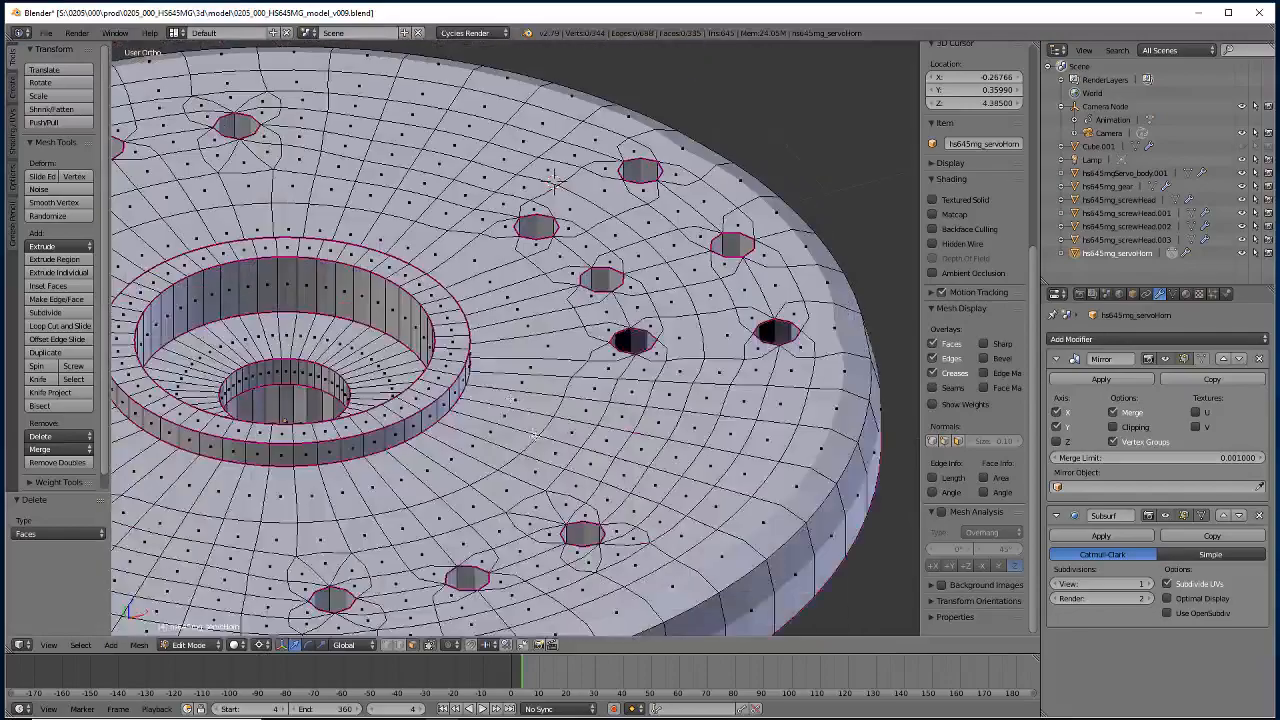
Show the servo horn from the top in wireframe with the Mirror and Subsurf modifiers hidden.
{"action": "key", "text": "KP_7"}
{"action": "key", "text": "z"}
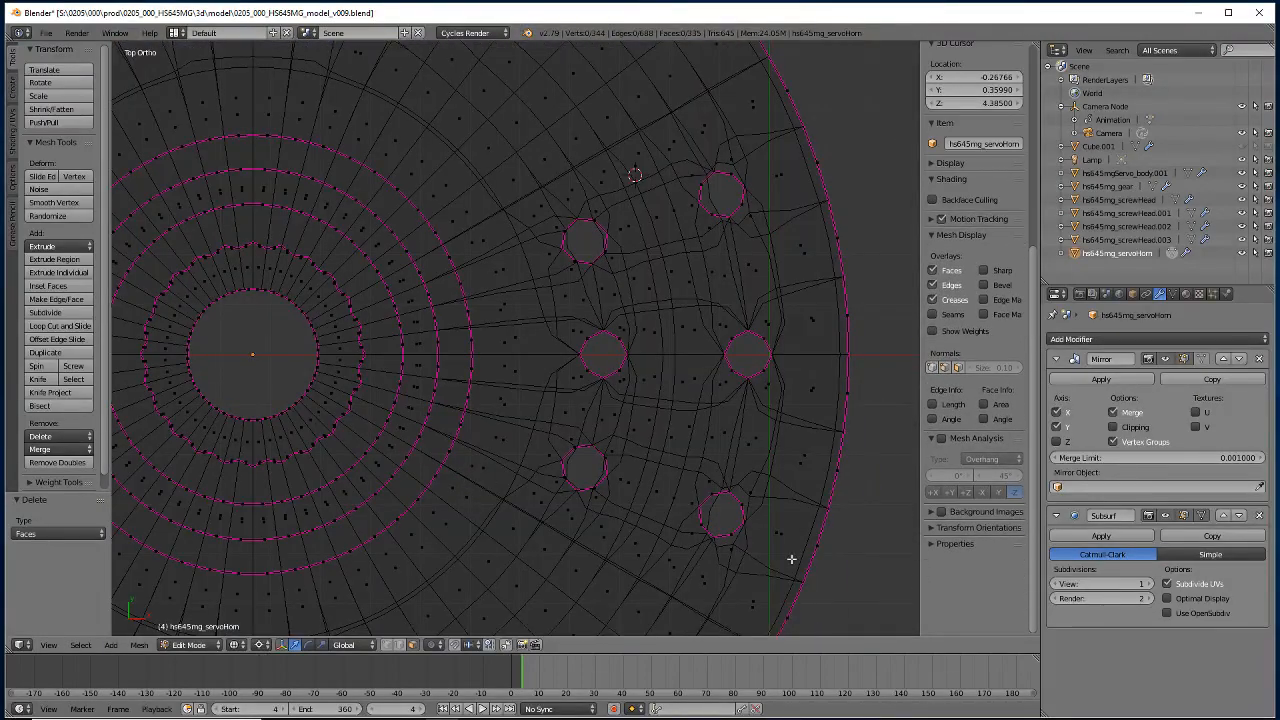
{"action": "left_click", "coordinate": [1166, 515]}
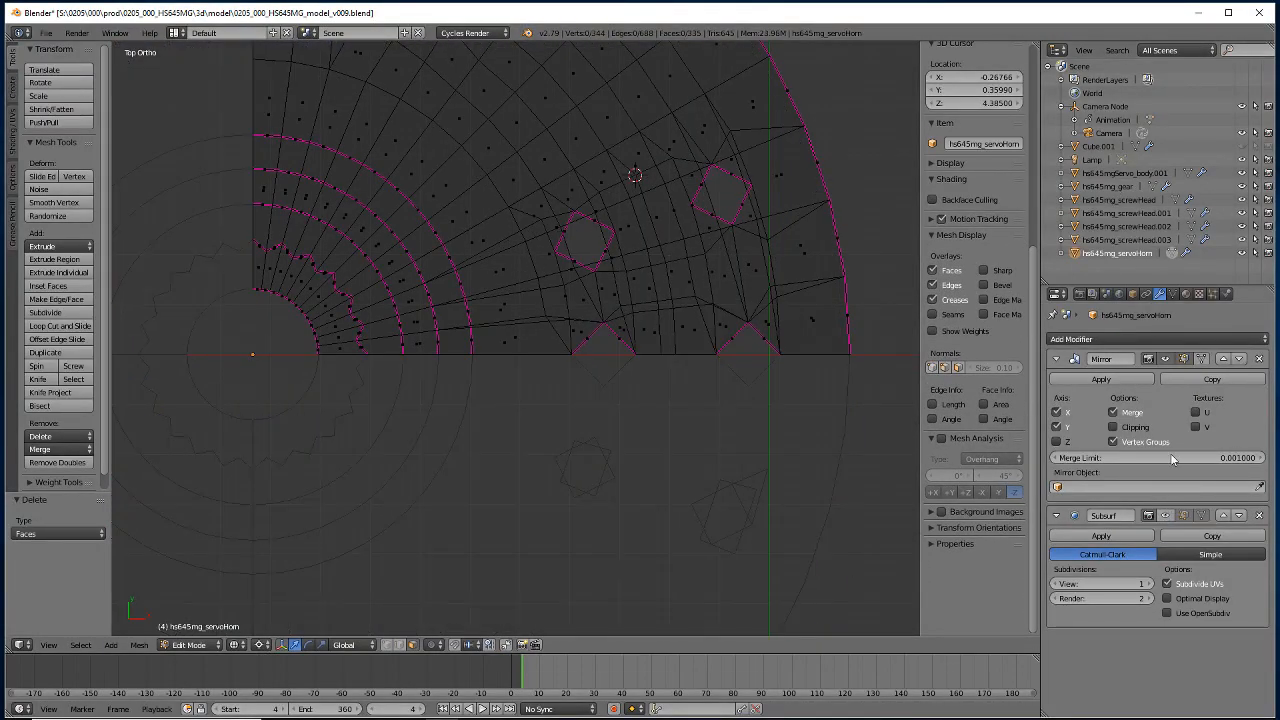
{"action": "left_click", "coordinate": [1165, 358]}
{"action": "middle_click_drag", "start_coordinate": [522, 402], "coordinate": [474, 556], "text": "shift"}
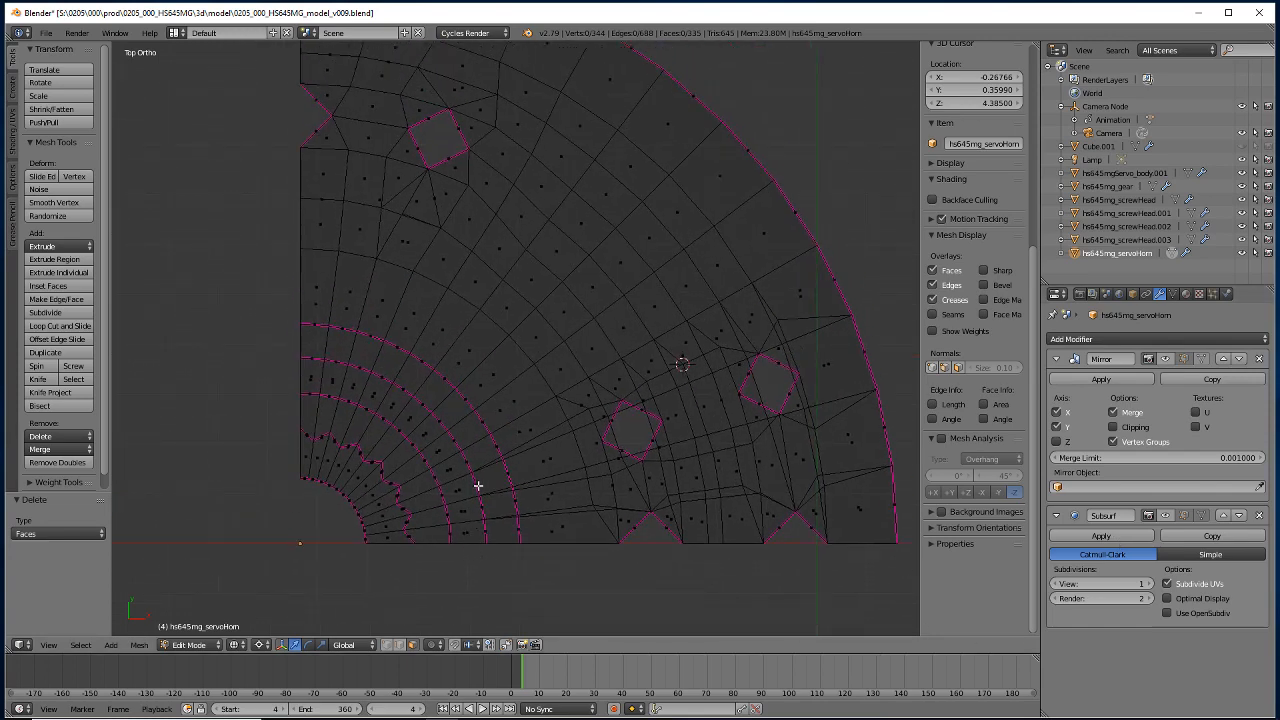
Compare the top surface's topology with the underlying wireframe around the two rotated holes.
{"action": "key", "text": "z"}
{"action": "key", "text": "z"}
{"action": "key", "text": "z"}
{"action": "key", "text": "z"}
{"action": "key", "text": "z"}
{"action": "key", "text": "z"}
{"action": "key", "text": "z"}
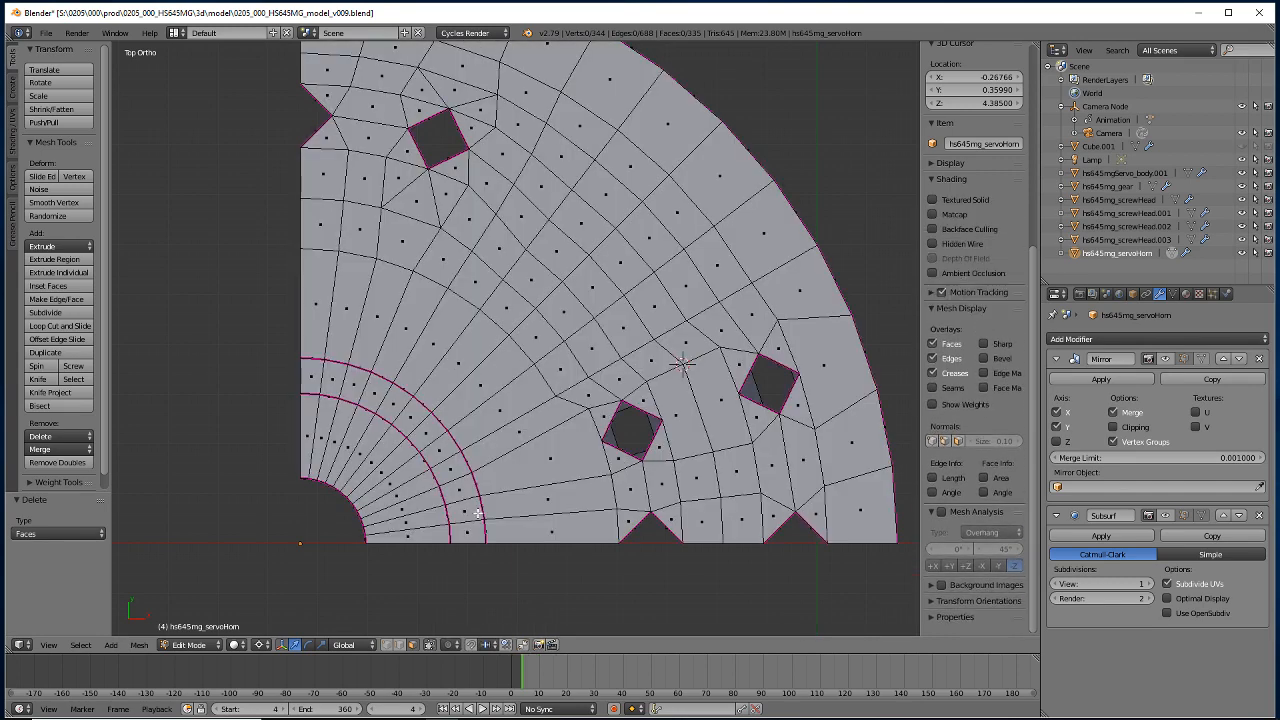
{"action": "key", "text": "z"}
Align the underside vertex just outside the inner rotated hole with its top vertex by scaling X and Y to 0 about the snapped 3D cursor.
{"action": "left_click", "coordinate": [399, 644]}
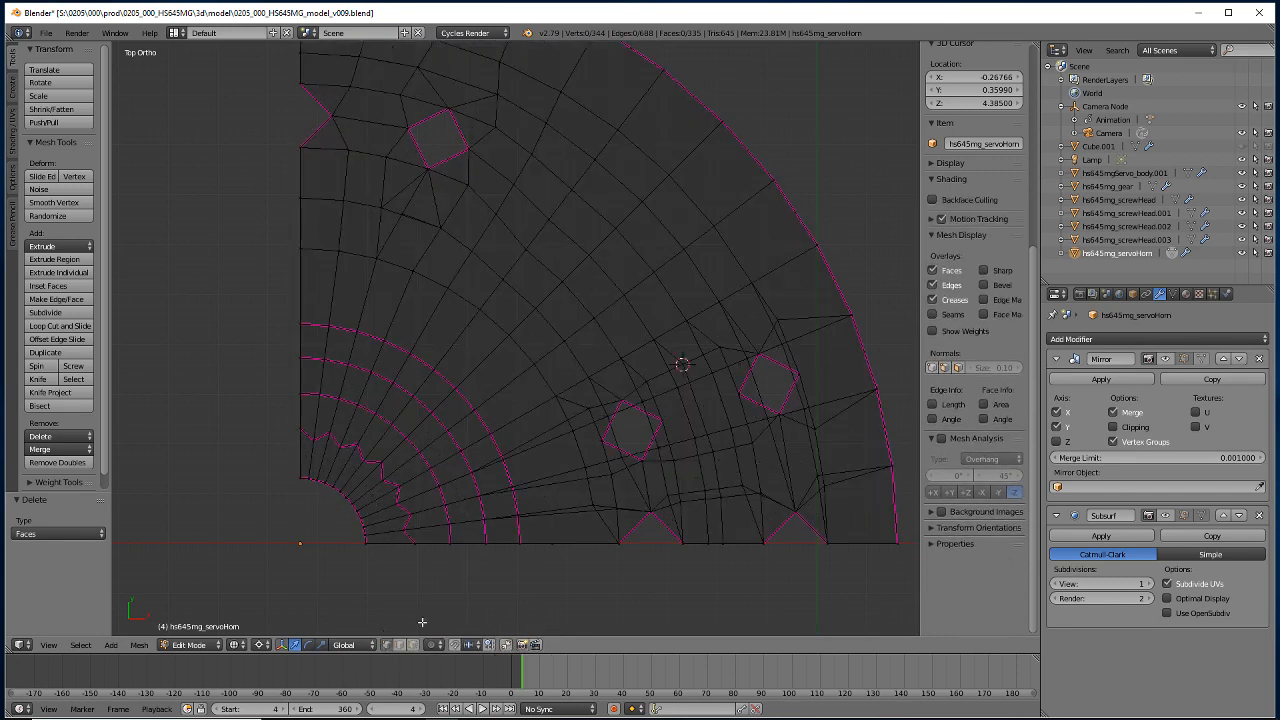
{"action": "right_click", "coordinate": [643, 381]}
{"action": "key", "text": "shift+s"}
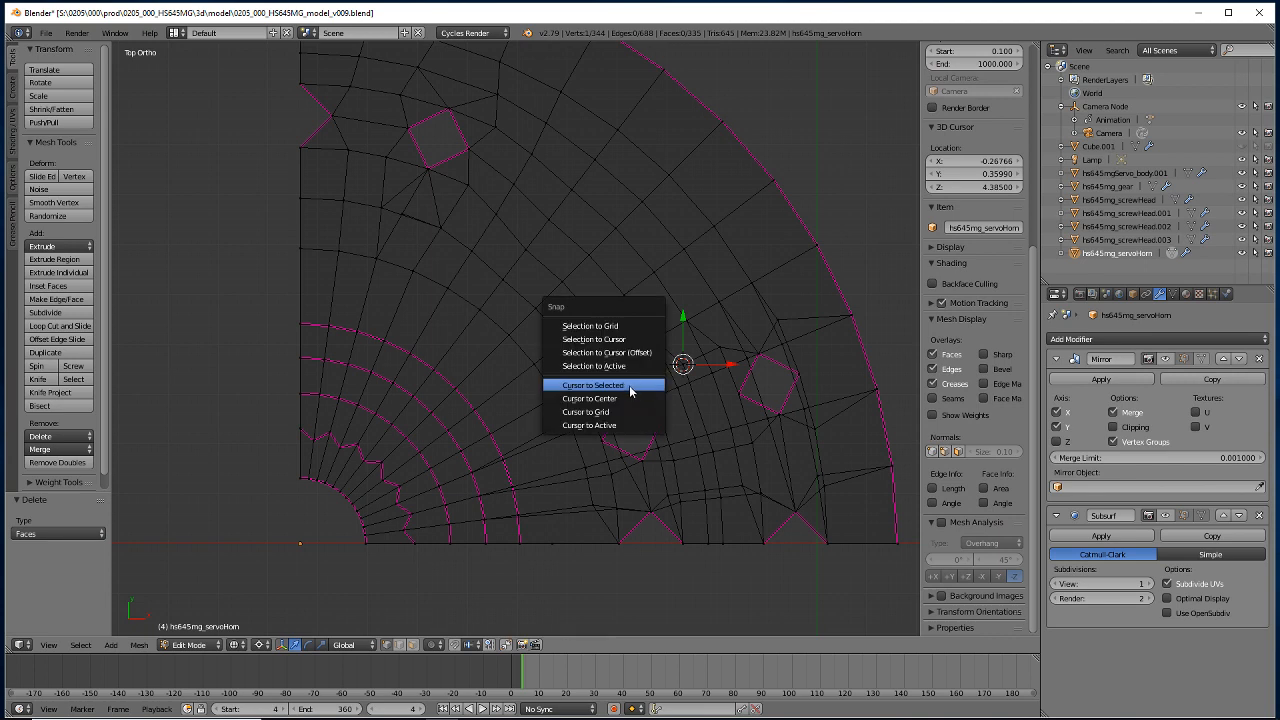
{"action": "left_click", "coordinate": [643, 382]}
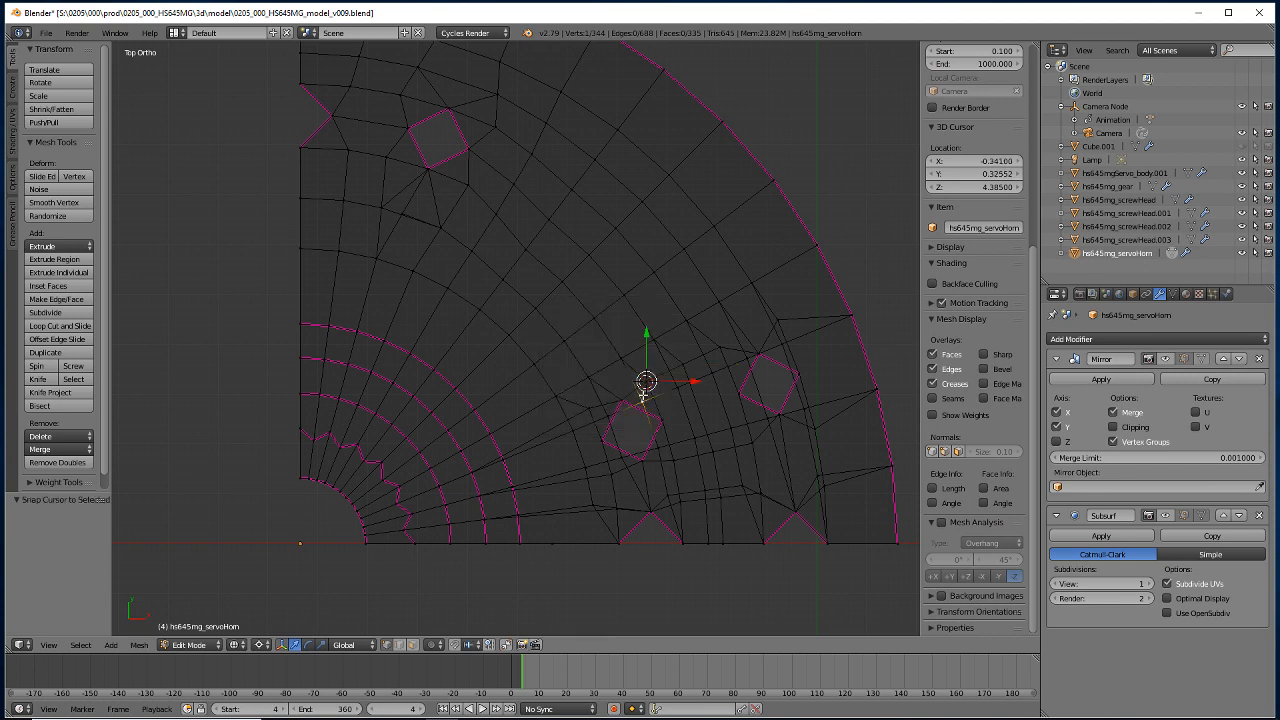
{"action": "key", "text": "s"}
{"action": "key", "text": "x"}
{"action": "key", "text": "0"}
{"action": "key", "text": "Return"}
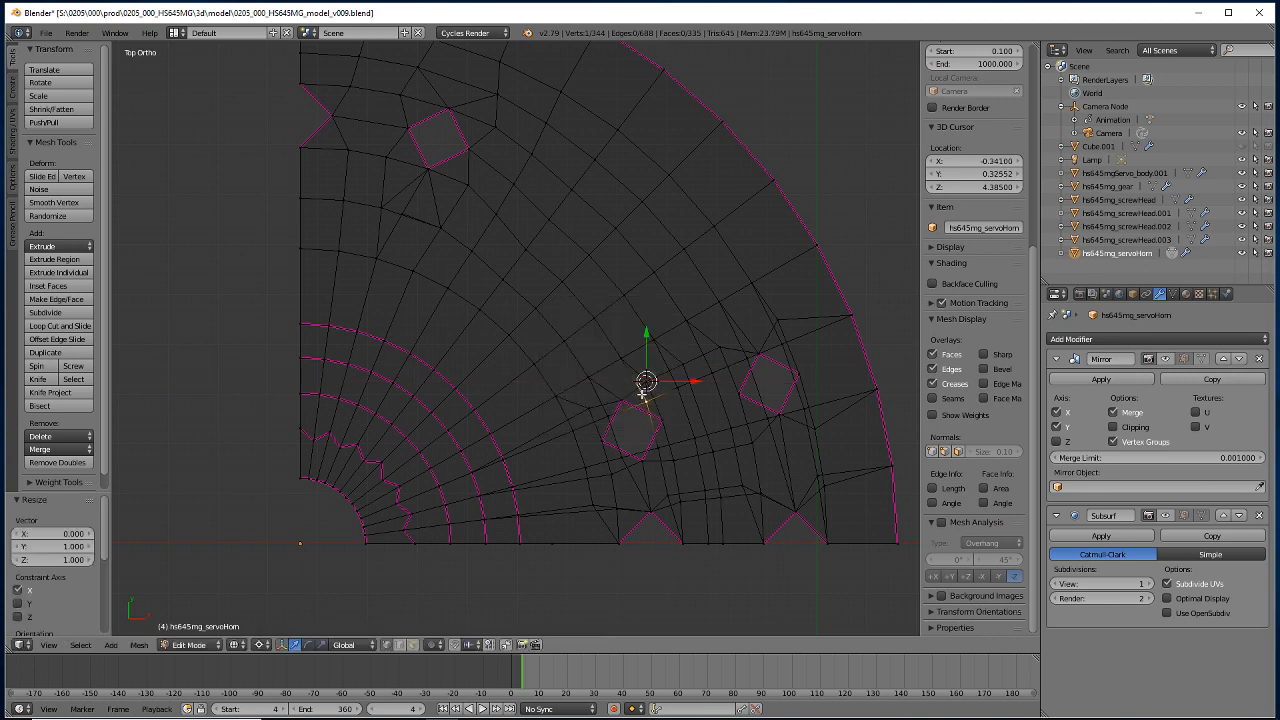
{"action": "key", "text": "s"}
{"action": "key", "text": "y"}
{"action": "key", "text": "0"}
{"action": "key", "text": "Return"}
Align the underside vertex midway between the two rotated holes with its top vertex, scaling to 0 about the snapped 3D cursor.
{"action": "right_click", "coordinate": [680, 361]}
{"action": "key", "text": "shift+s"}
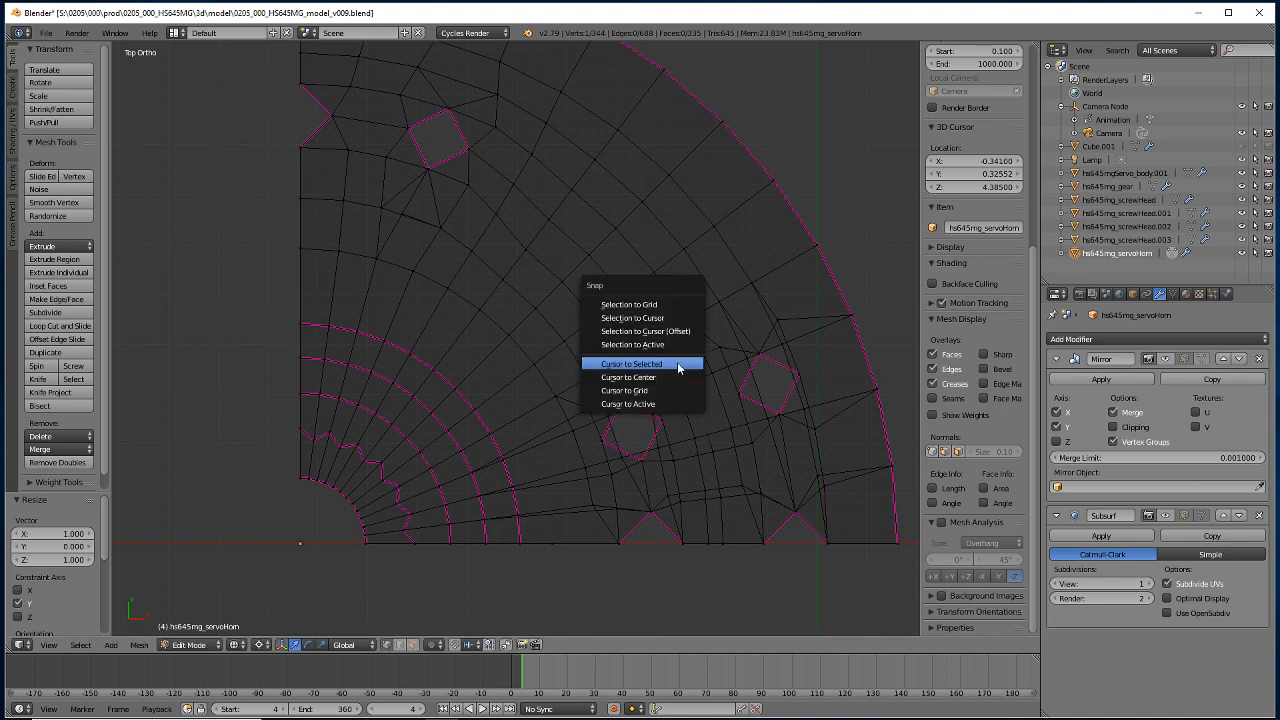
{"action": "left_click", "coordinate": [672, 362]}
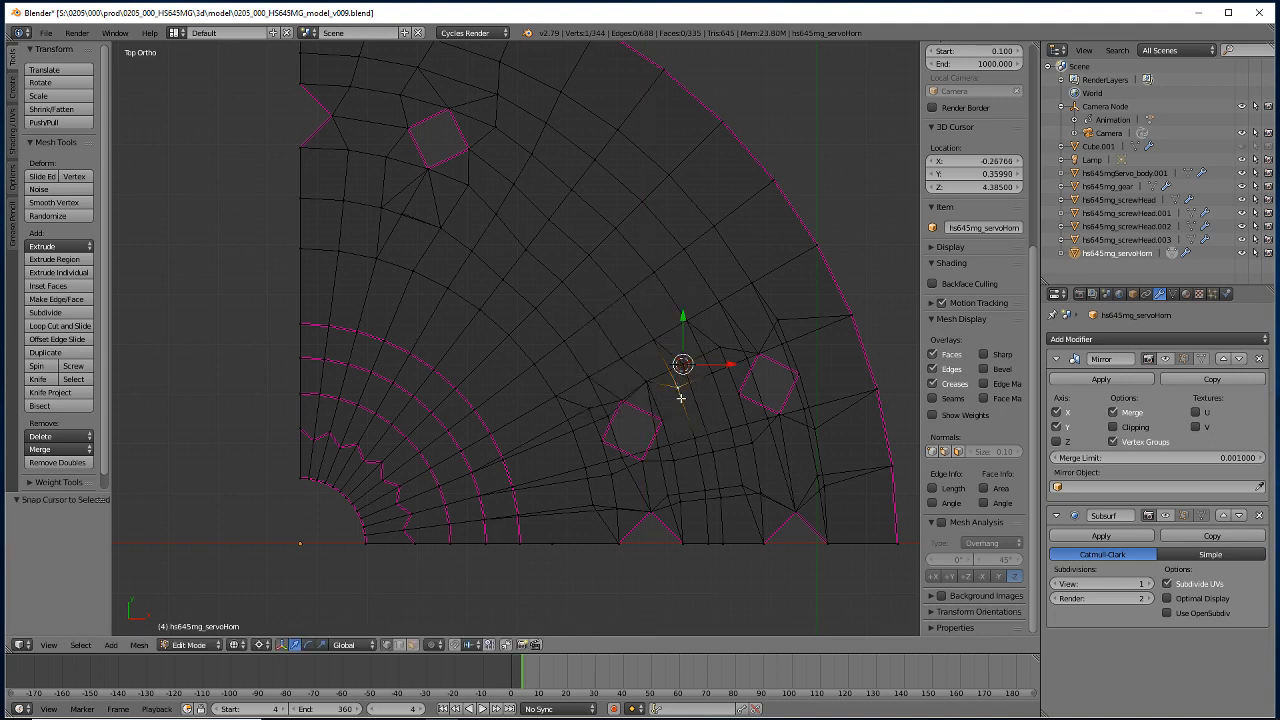
{"action": "key", "text": "s"}
{"action": "key", "text": "y"}
{"action": "key", "text": "0"}
{"action": "key", "text": "Return"}
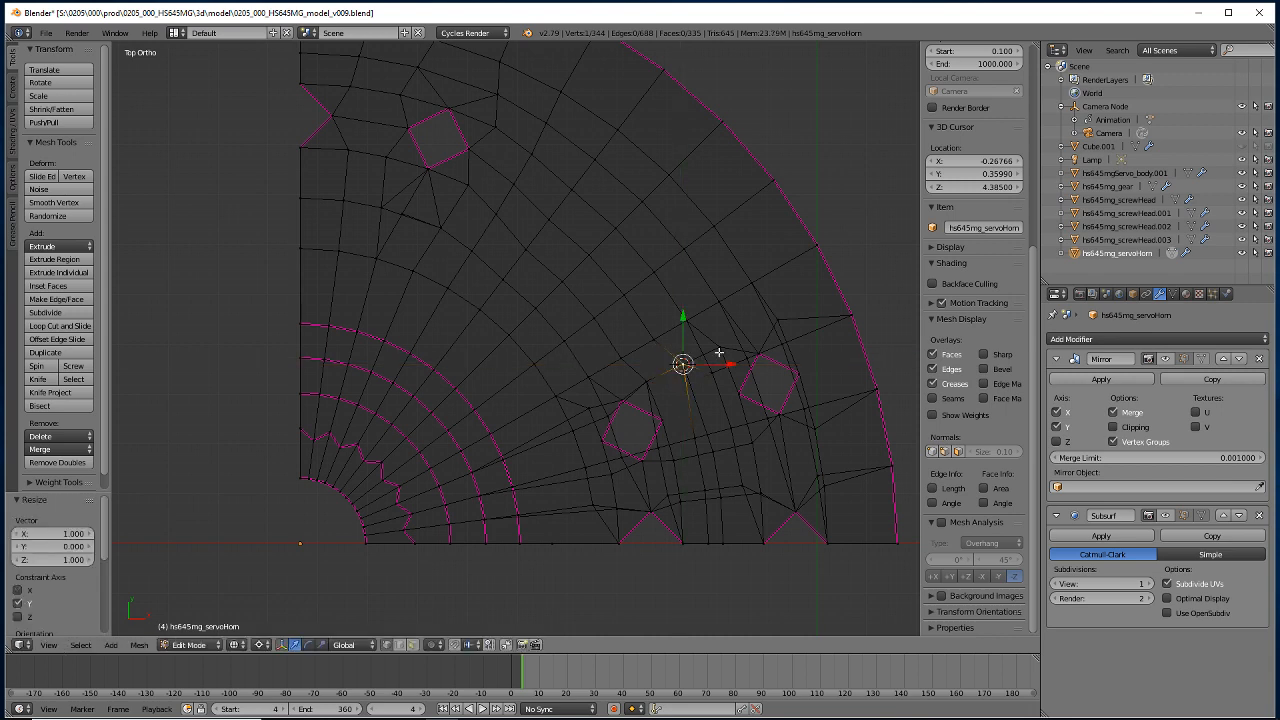
Align the underside vertex on the outer rotated hole's inward side with its top vertex, scaling X and Y to 0 about the snapped cursor.
{"action": "right_click", "coordinate": [720, 348]}
{"action": "key", "text": "shift+s"}
{"action": "left_click", "coordinate": [718, 356]}
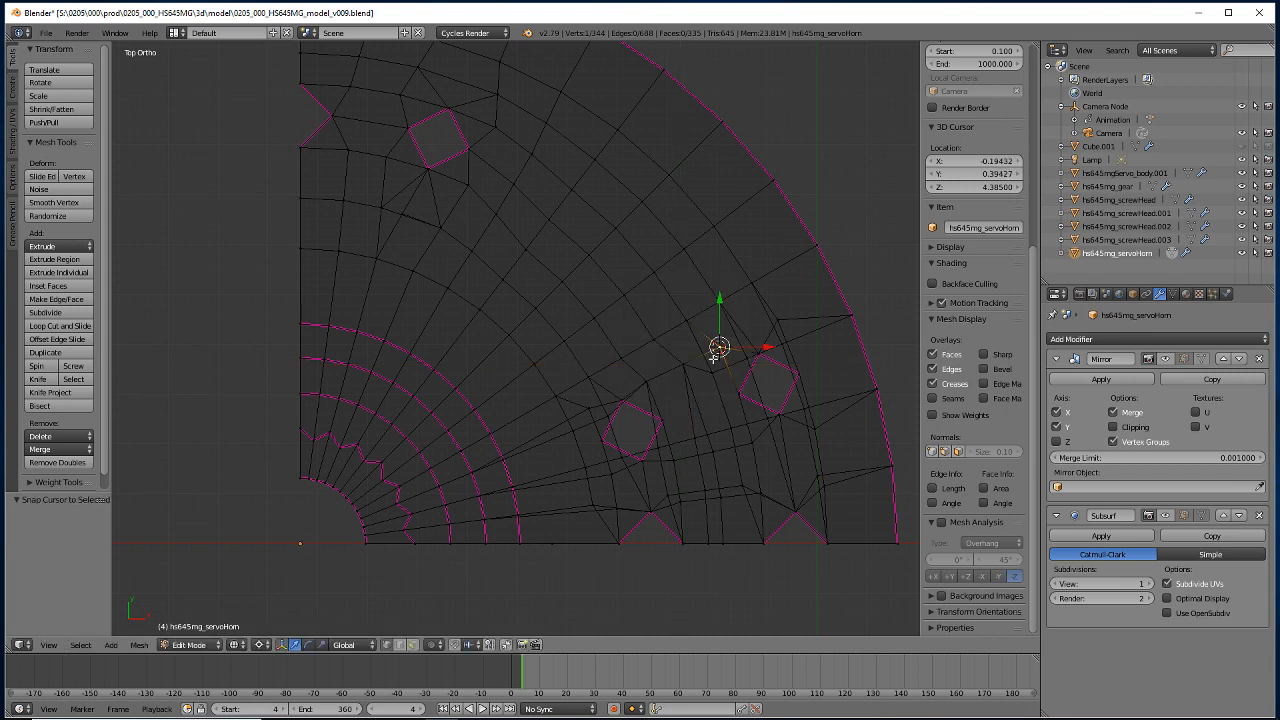
{"action": "key", "text": "y"}
{"action": "key", "text": "Return"}
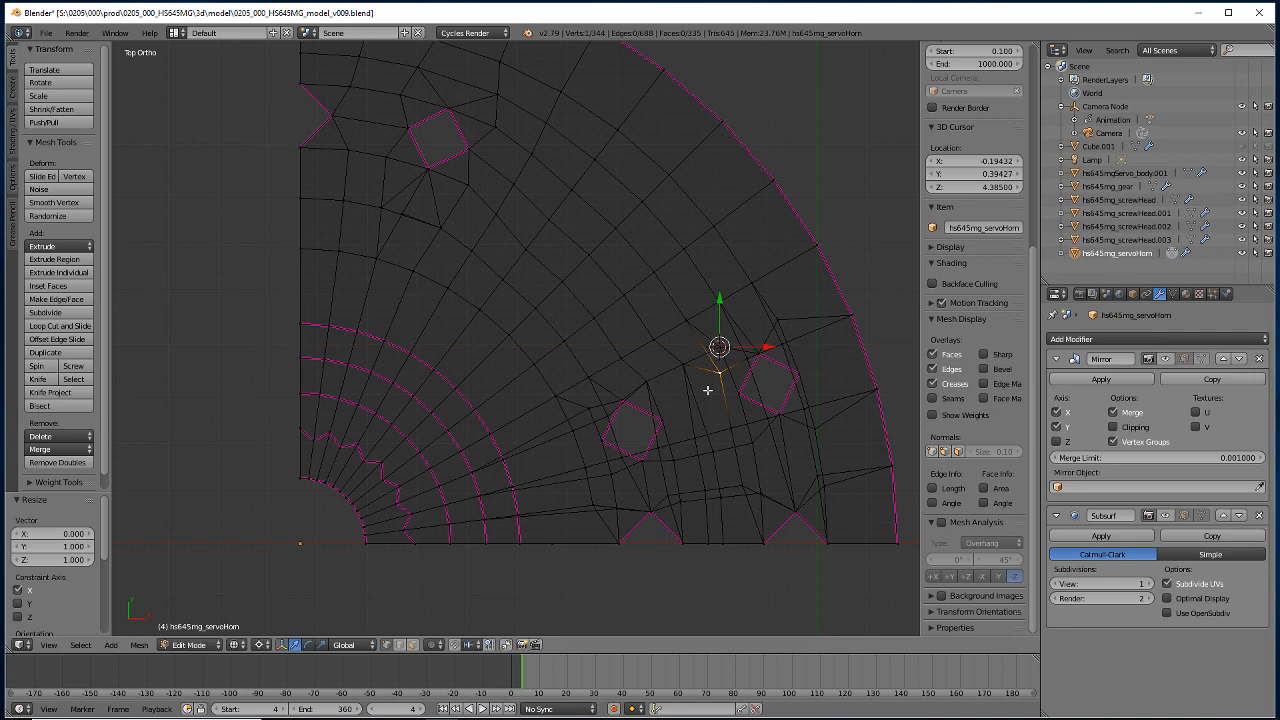
Align the underside vertex between the outer rotated hole and the horn's outer rim with its top vertex, scaling to 0 about the cursor.
{"action": "right_click", "coordinate": [775, 321]}
{"action": "key", "text": "shift+s"}
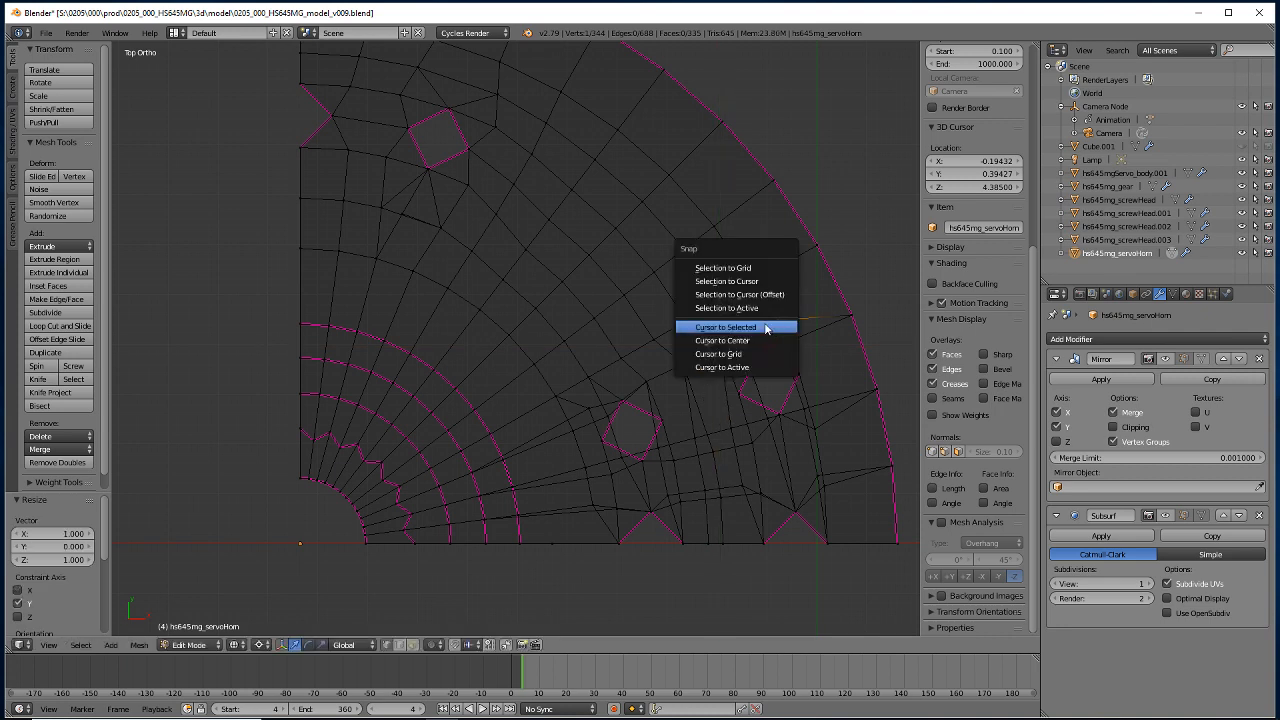
{"action": "left_click", "coordinate": [772, 326]}
{"action": "key", "text": "s"}
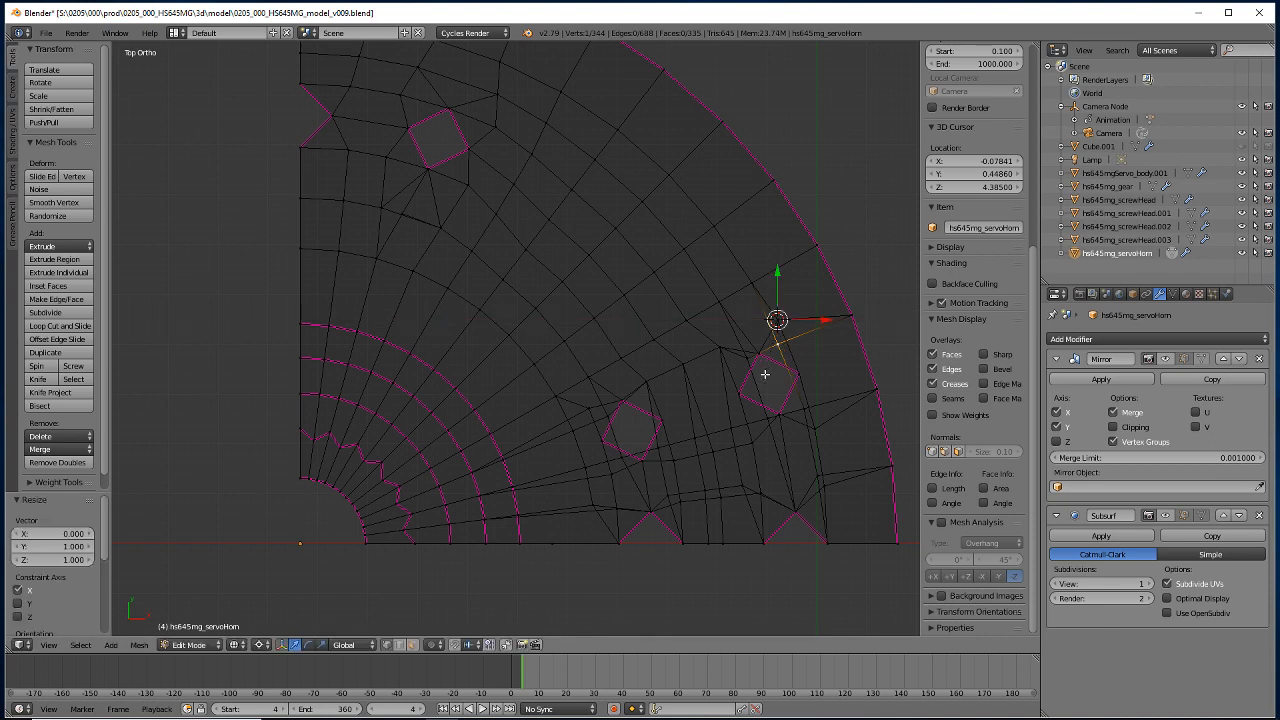
{"action": "key", "text": "y"}
{"action": "key", "text": "0"}
{"action": "key", "text": "Return"}
Align the underside vertex at the outer rotated hole's upper corner with its top vertex, scaling to 0 about the snapped cursor.
{"action": "right_click", "coordinate": [747, 355]}
{"action": "right_click", "coordinate": [759, 353]}
{"action": "key", "text": "shift+s"}
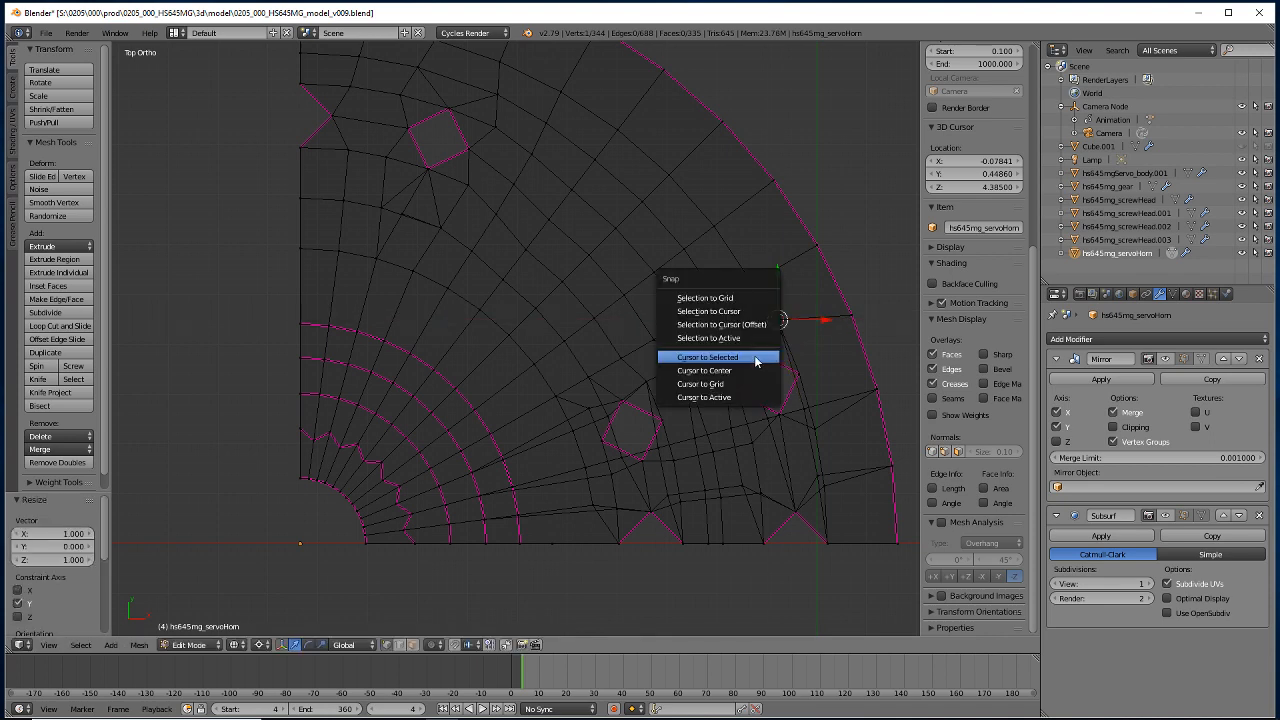
{"action": "left_click", "coordinate": [753, 358]}
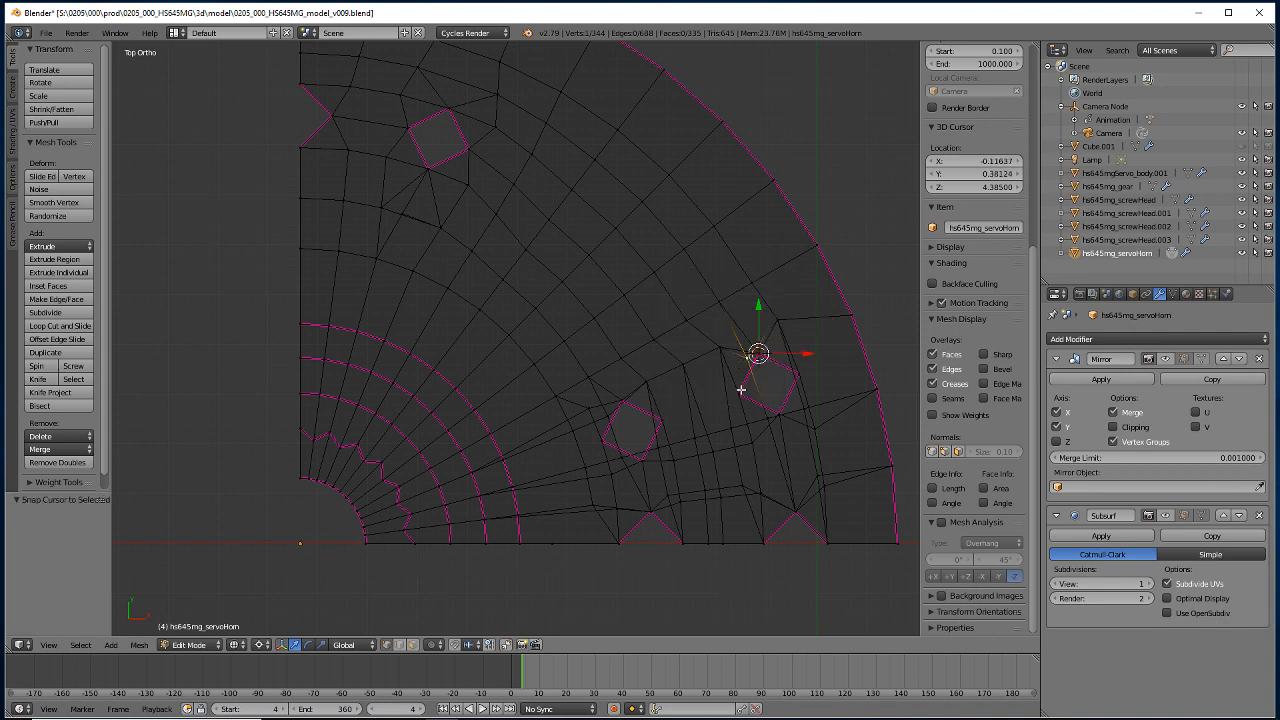
{"action": "key", "text": "s"}
{"action": "key", "text": "y"}
{"action": "key", "text": "0"}
{"action": "key", "text": "Return"}
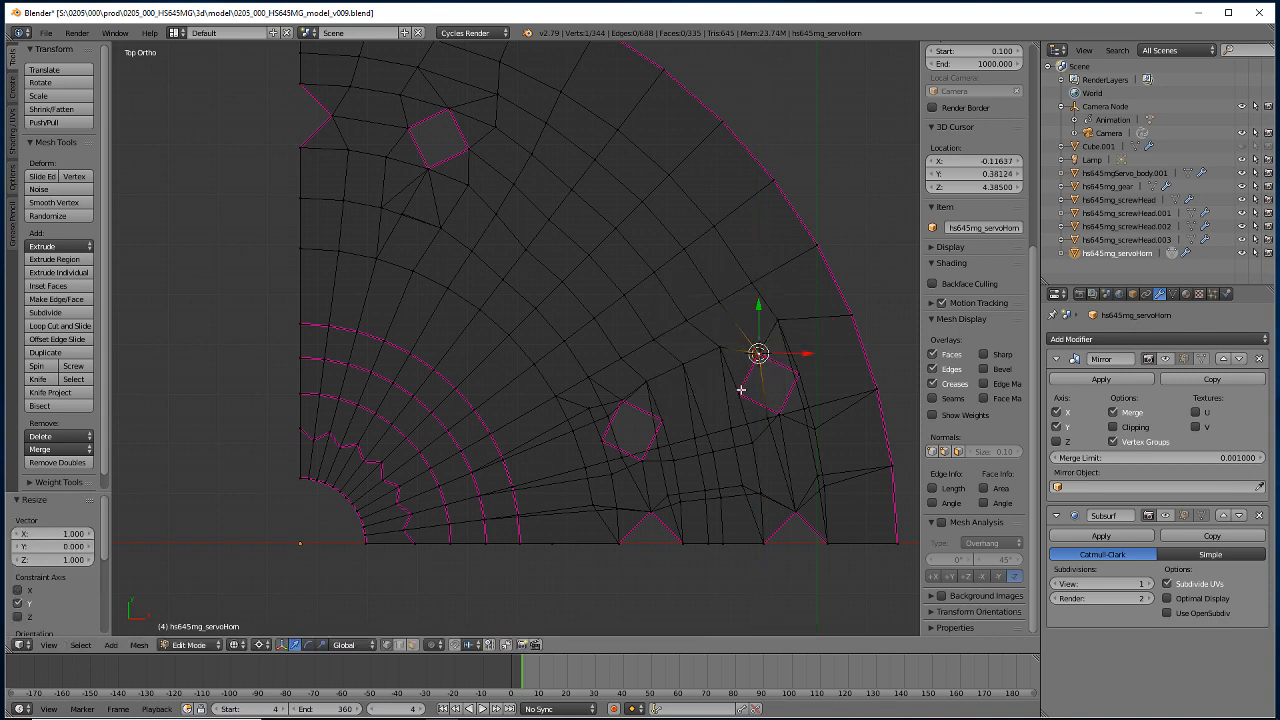
Align the underside vertex at the inner rotated hole's upper corner with its top vertex, scaling X and Y to 0 about the snapped cursor.
{"action": "right_click", "coordinate": [617, 399]}
{"action": "key", "text": "shift+s"}
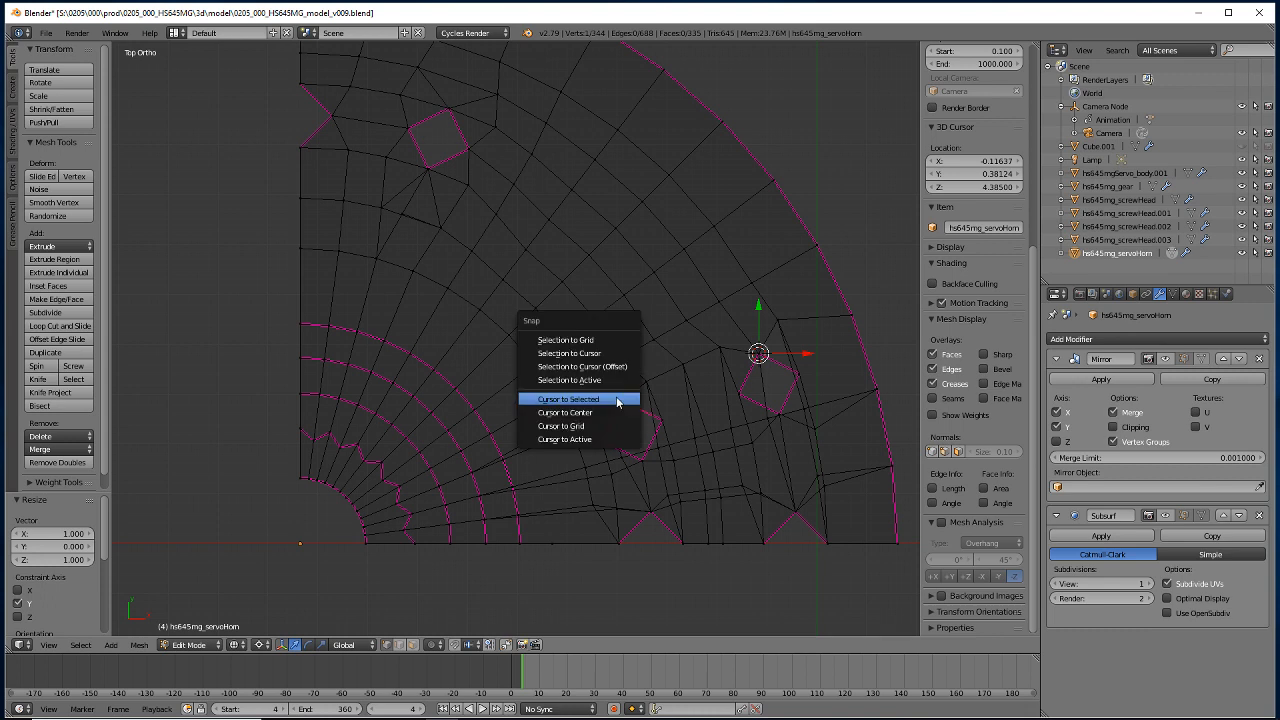
{"action": "left_click", "coordinate": [614, 402]}
{"action": "right_click", "coordinate": [614, 409]}
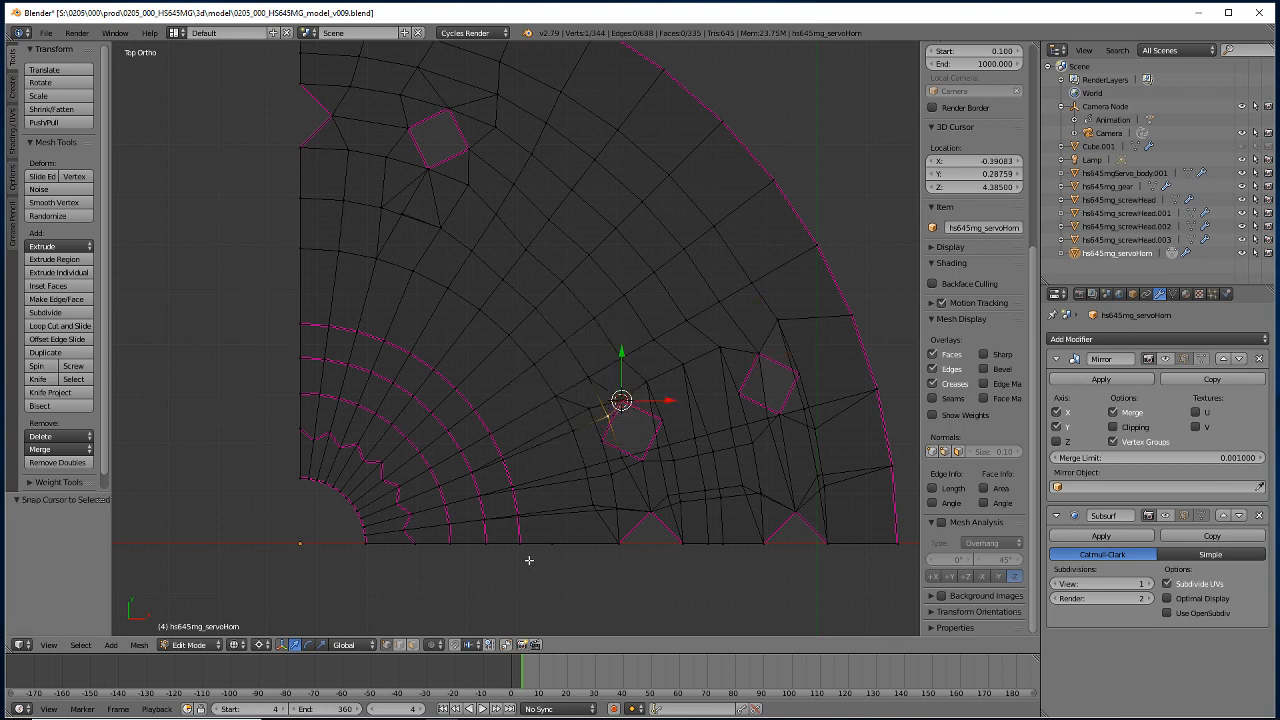
{"action": "key", "text": "s"}
{"action": "key", "text": "x"}
{"action": "key", "text": "0"}
{"action": "key", "text": "Return"}
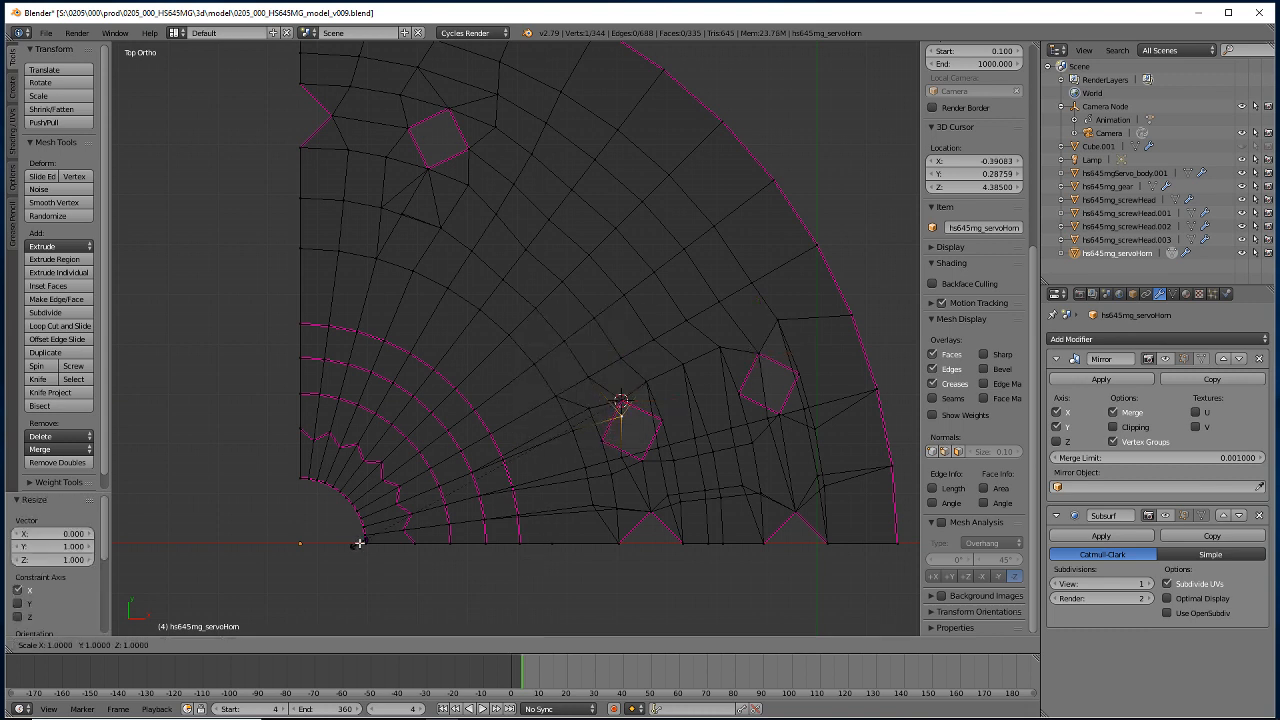
{"action": "key", "text": "y"}
{"action": "key", "text": "0"}
{"action": "key", "text": "Return"}
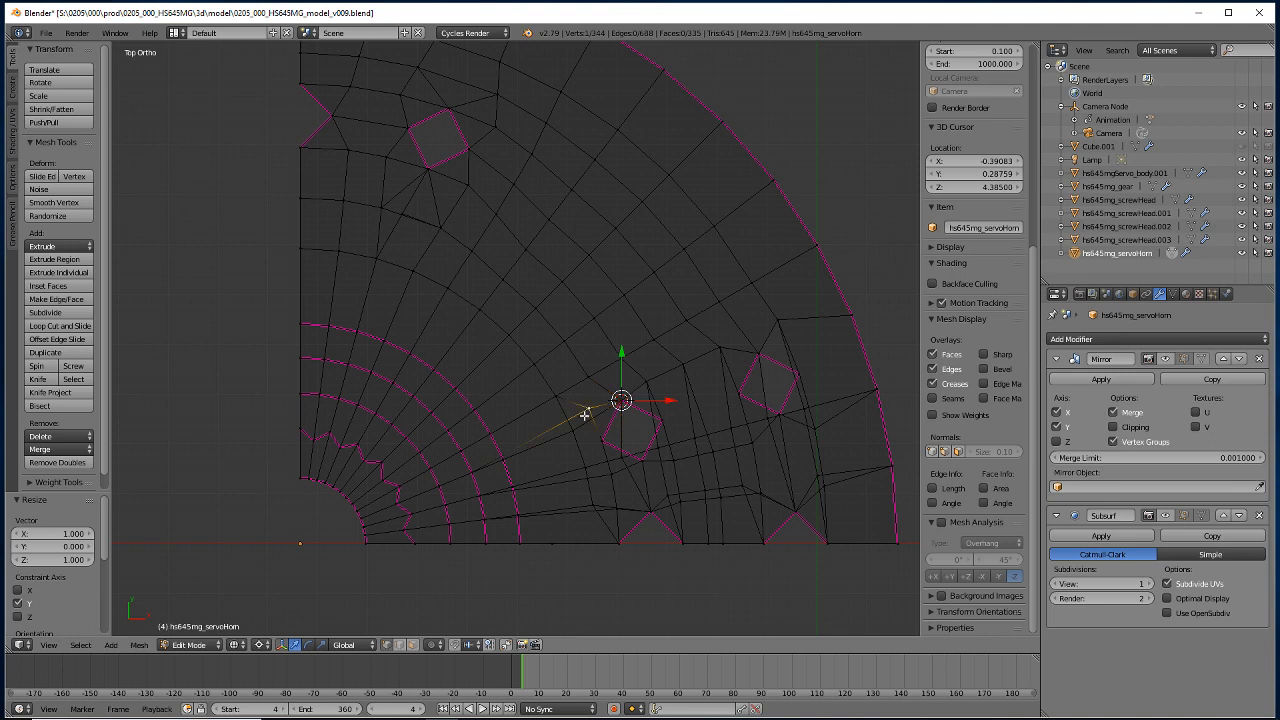
Align the underside vertex on the inner rotated hole's inward side with its top vertex, scaling X and Y to 0 about the snapped cursor.
{"action": "key", "text": "shift+s"}
{"action": "left_click", "coordinate": [580, 418]}
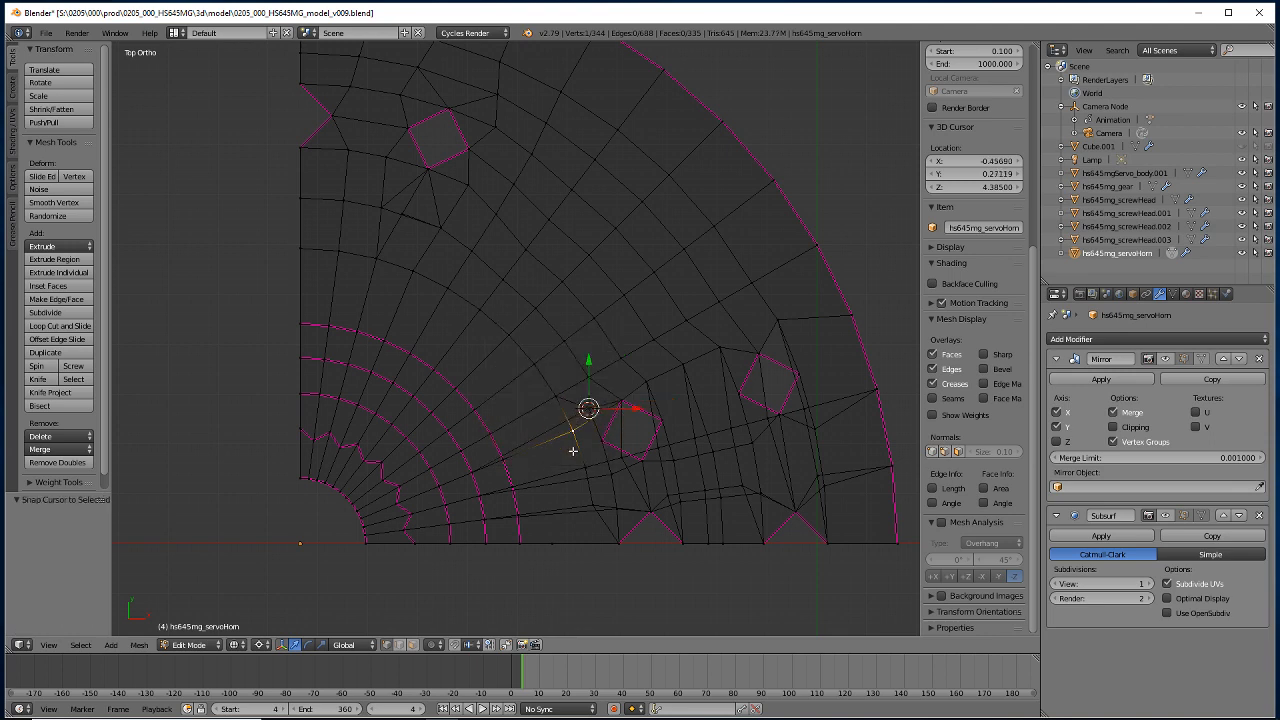
{"action": "key", "text": "s"}
{"action": "key", "text": "y"}
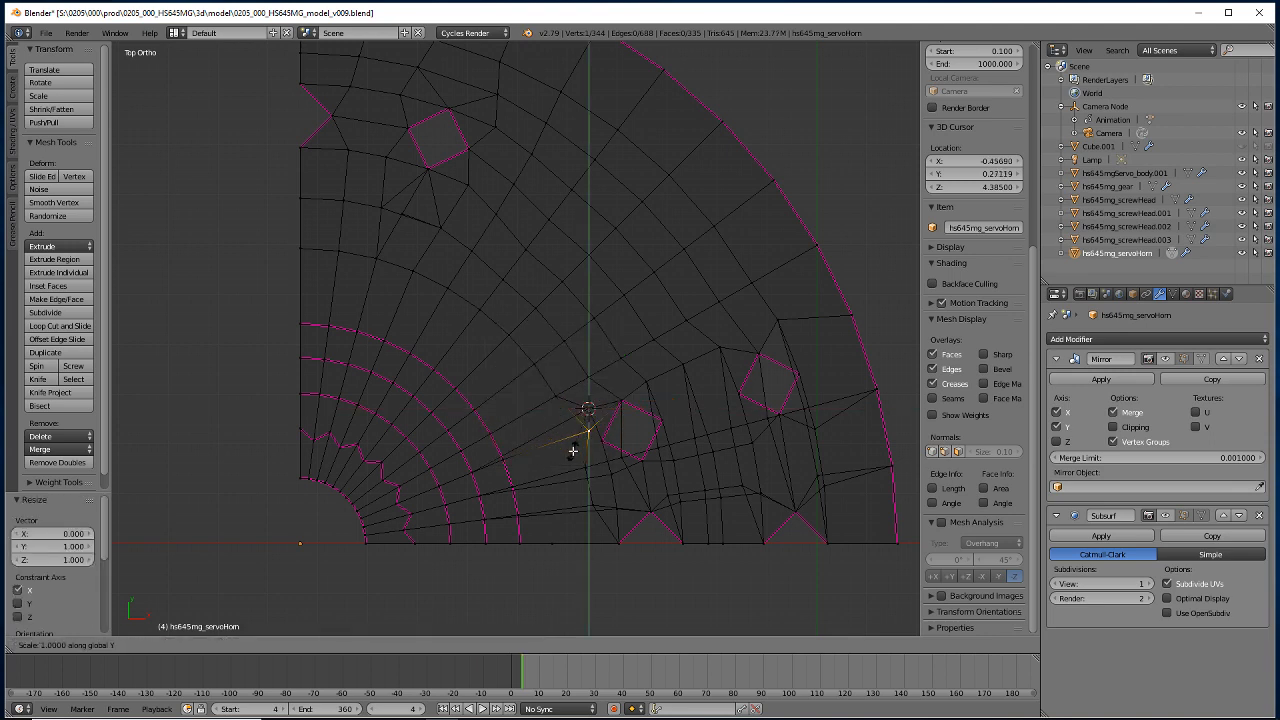
{"action": "key", "text": "0"}
{"action": "key", "text": "Return"}
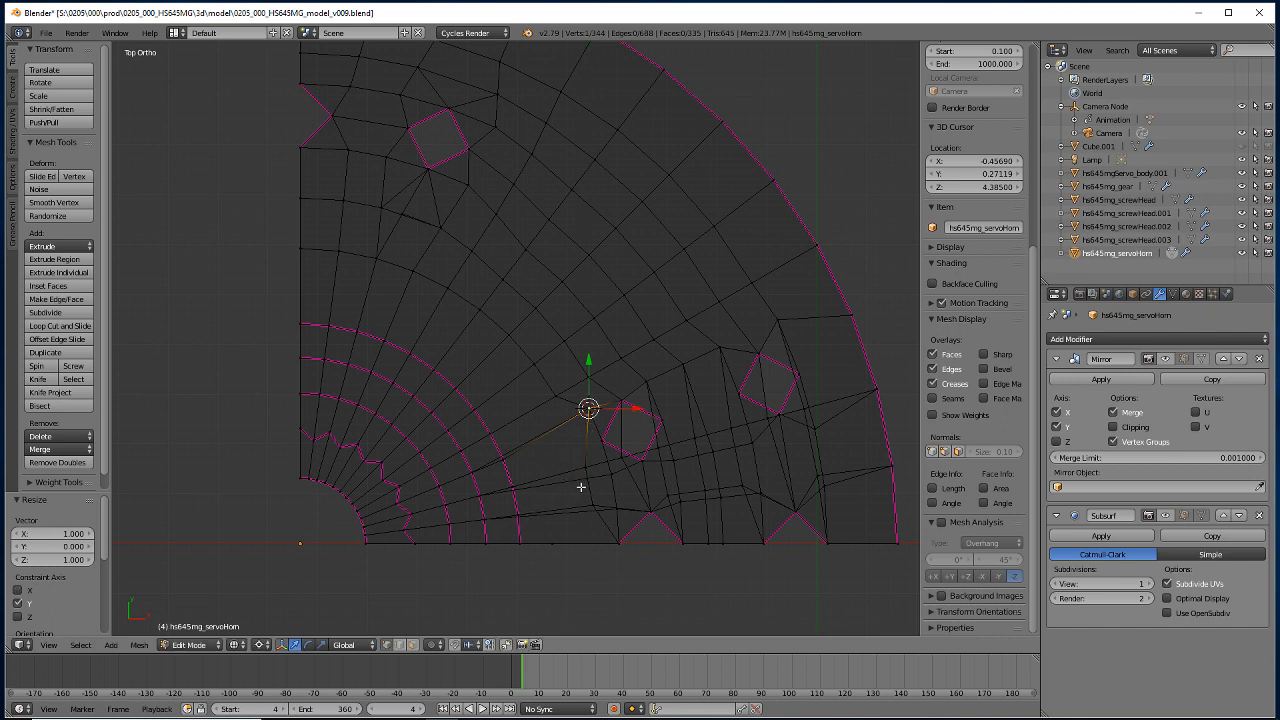
Align the underside vertex at the inner rotated hole's lower corner with its top vertex, scaling X and Y to 0 about the snapped cursor.
{"action": "right_click", "coordinate": [640, 457]}
{"action": "key", "text": "shift+s"}
{"action": "left_click", "coordinate": [638, 462]}
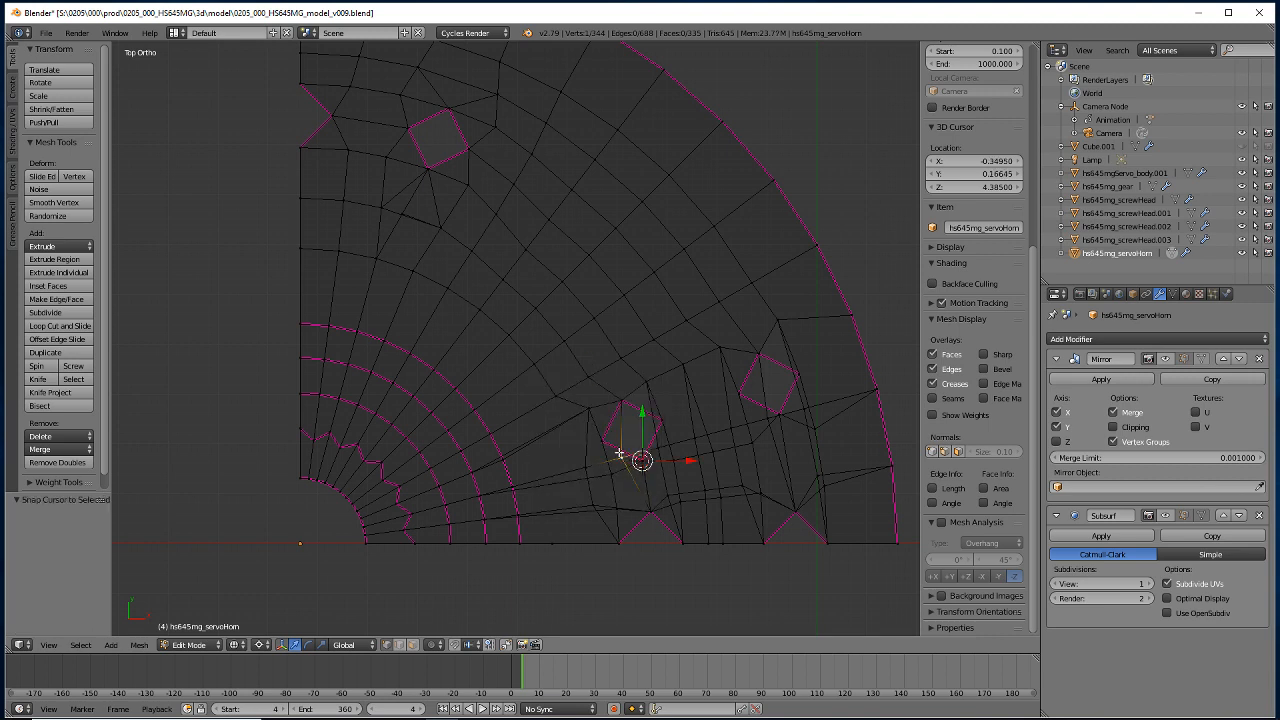
{"action": "key", "text": "s"}
{"action": "key", "text": "x"}
{"action": "key", "text": "0"}
{"action": "key", "text": "Return"}
{"action": "key", "text": "s"}
{"action": "key", "text": "y"}
{"action": "key", "text": "0"}
{"action": "key", "text": "Return"}
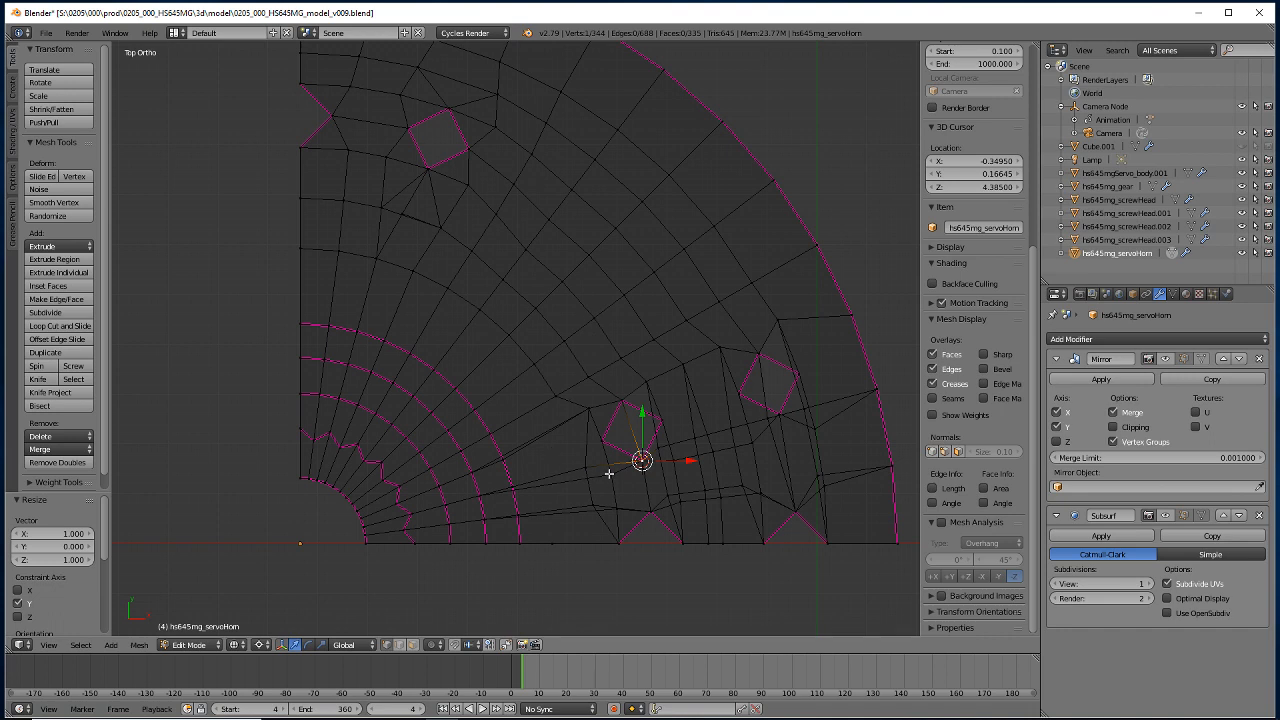
Align the underside vertex below the inner rotated hole on its inward side with its top vertex, scaling to 0 about the snapped cursor.
{"action": "key", "text": "k"}
{"action": "key", "text": "shift+s"}
{"action": "left_click", "coordinate": [605, 478]}
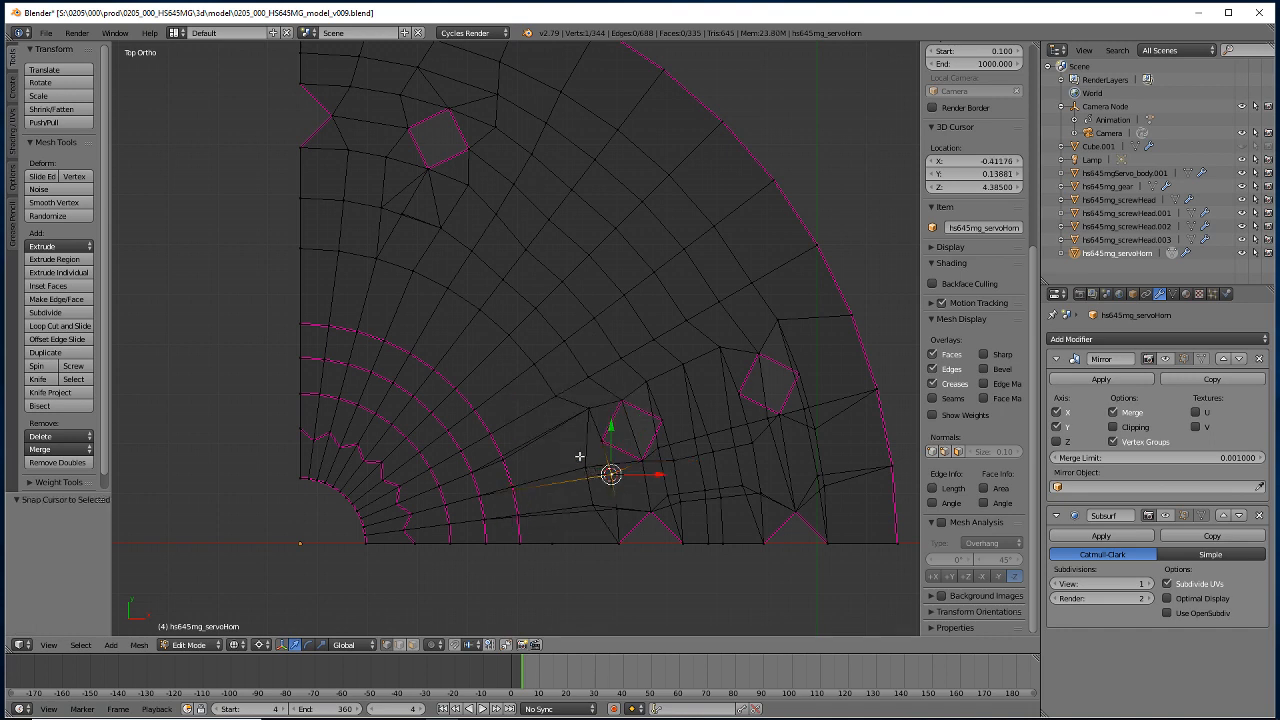
{"action": "key", "text": "s"}
{"action": "key", "text": "y"}
{"action": "key", "text": "0"}
{"action": "key", "text": "Return"}
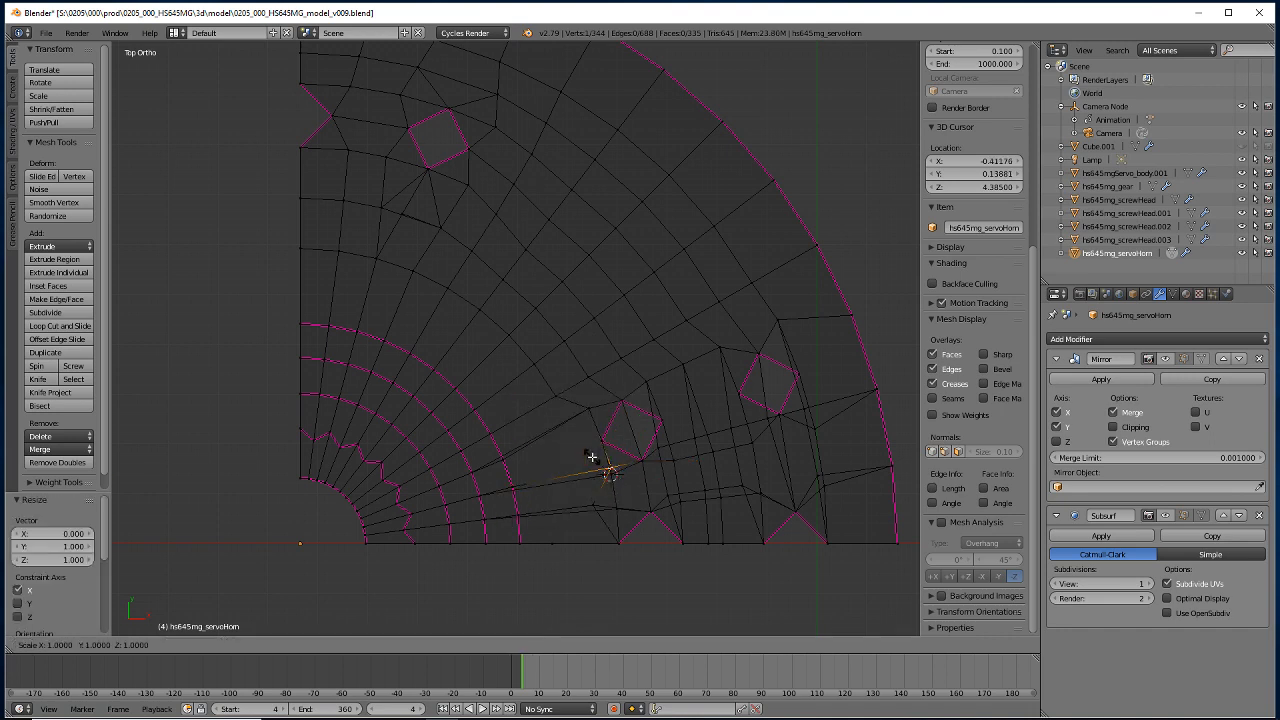
Align the underside vertex below the inner rotated hole on its outward side with its top vertex, scaling X and Y to 0 about the cursor.
{"action": "key", "text": "shift+s"}
{"action": "left_click", "coordinate": [672, 463]}
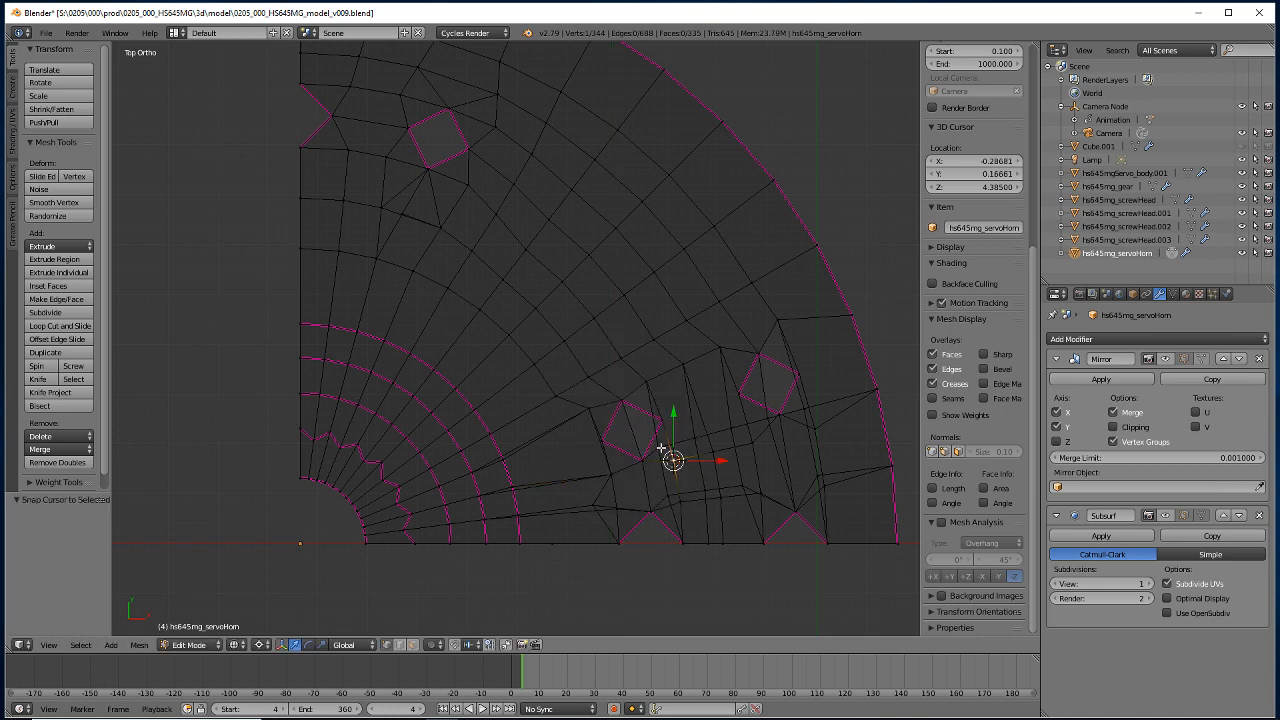
{"action": "key", "text": "s"}
{"action": "key", "text": "x"}
{"action": "key", "text": "0"}
{"action": "key", "text": "Return"}
{"action": "key", "text": "s"}
{"action": "key", "text": "y"}
{"action": "key", "text": "0"}
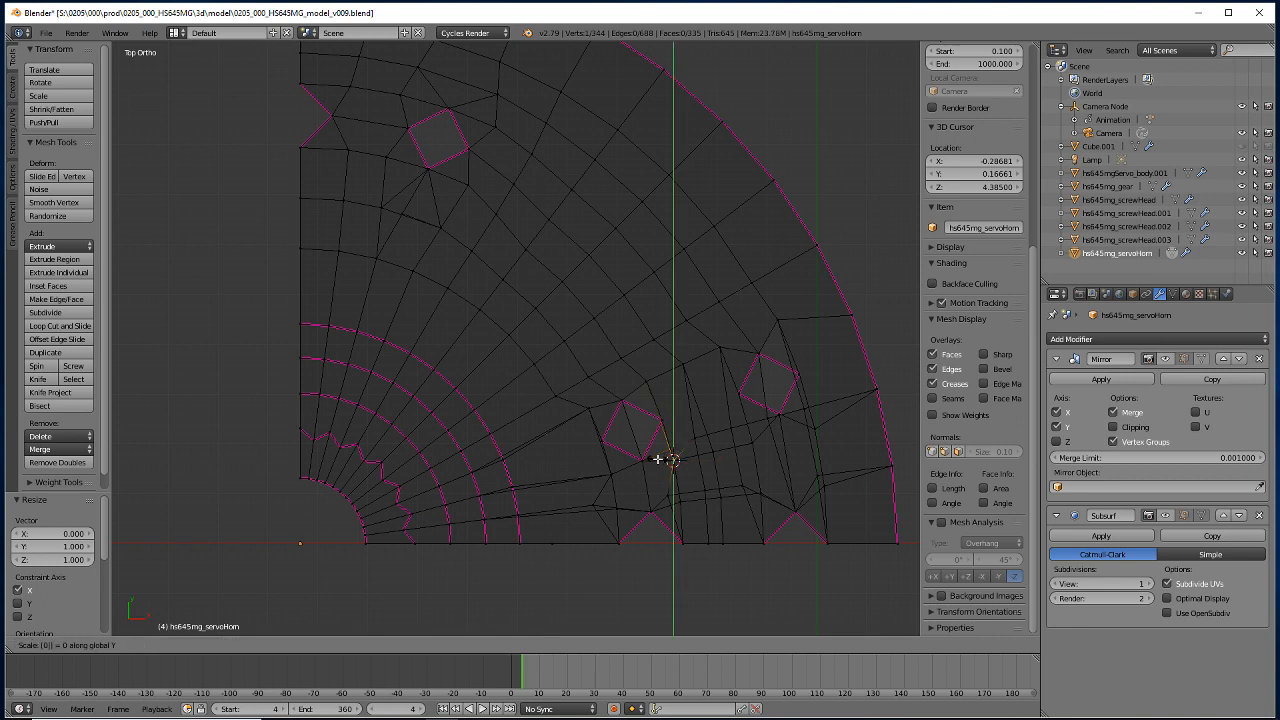
{"action": "key", "text": "Return"}
Align the underside vertex midway between the two rotated holes' lower sides with its top vertex, scaling X and Y to 0 about the cursor.
{"action": "right_click", "coordinate": [712, 455]}
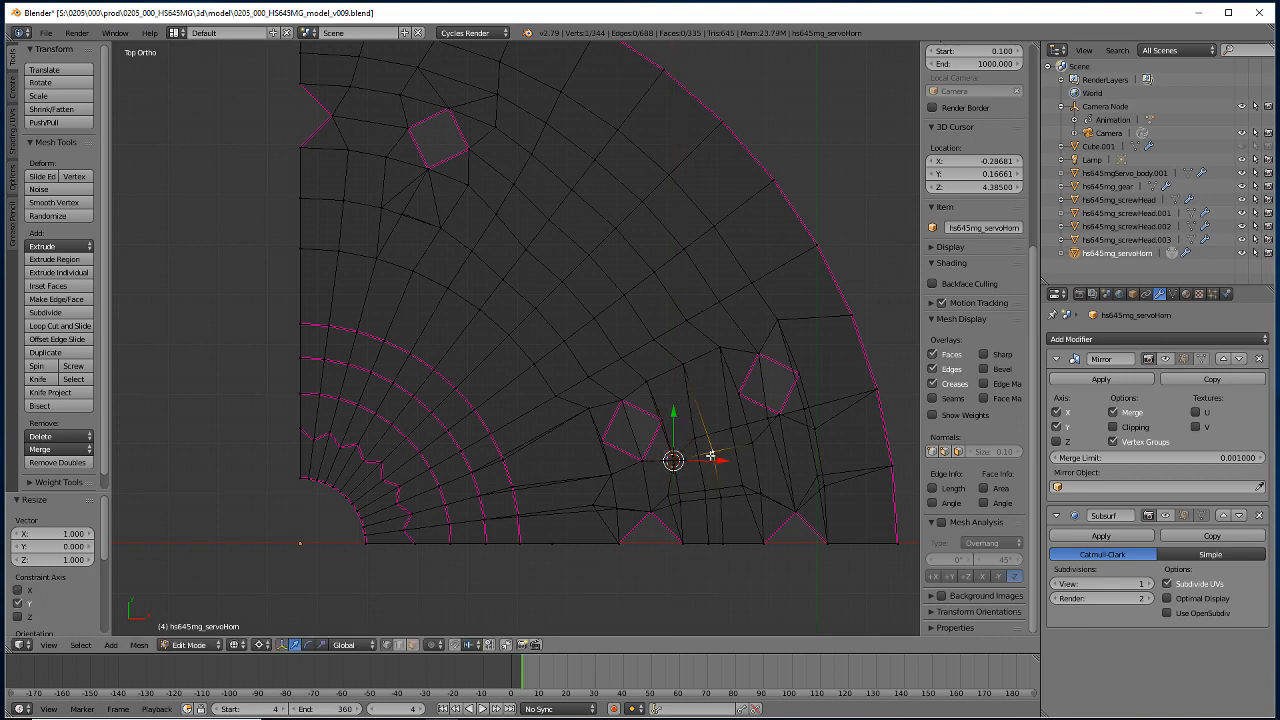
{"action": "key", "text": "shift+s"}
{"action": "left_click", "coordinate": [706, 451]}
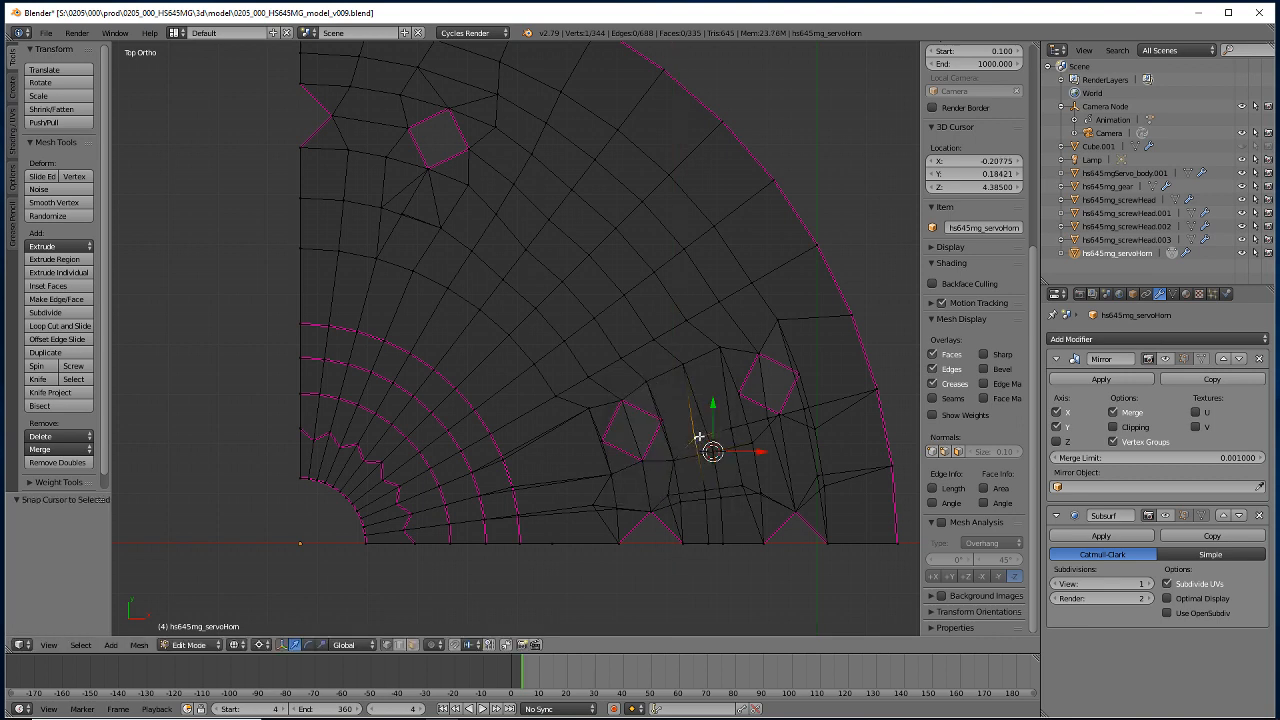
{"action": "key", "text": "s"}
{"action": "key", "text": "x"}
{"action": "key", "text": "0"}
{"action": "key", "text": "Return"}
{"action": "key", "text": "s"}
{"action": "key", "text": "y"}
{"action": "key", "text": "0"}
{"action": "key", "text": "Return"}
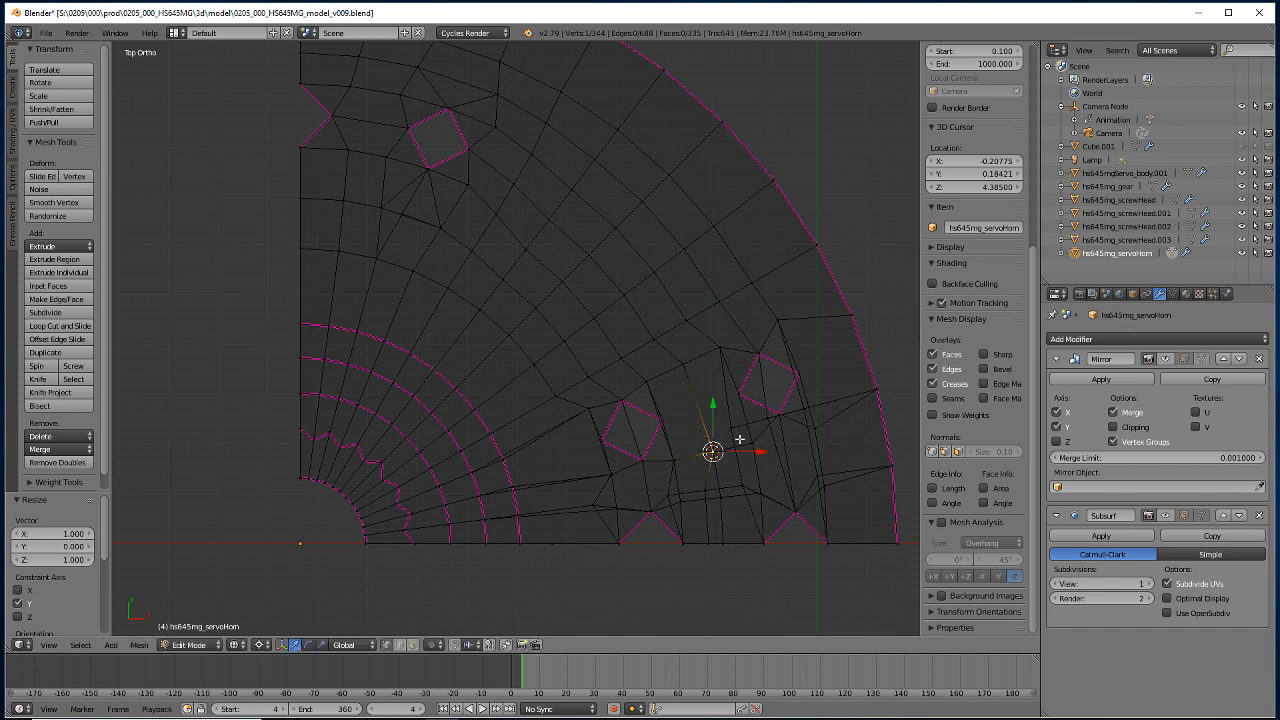
Align the underside vertex below the outer rotated hole on its inward side with its top vertex, scaling X and Y to 0 about the cursor.
{"action": "right_click", "coordinate": [747, 446]}
{"action": "key", "text": "shift+s"}
{"action": "left_click", "coordinate": [738, 449]}
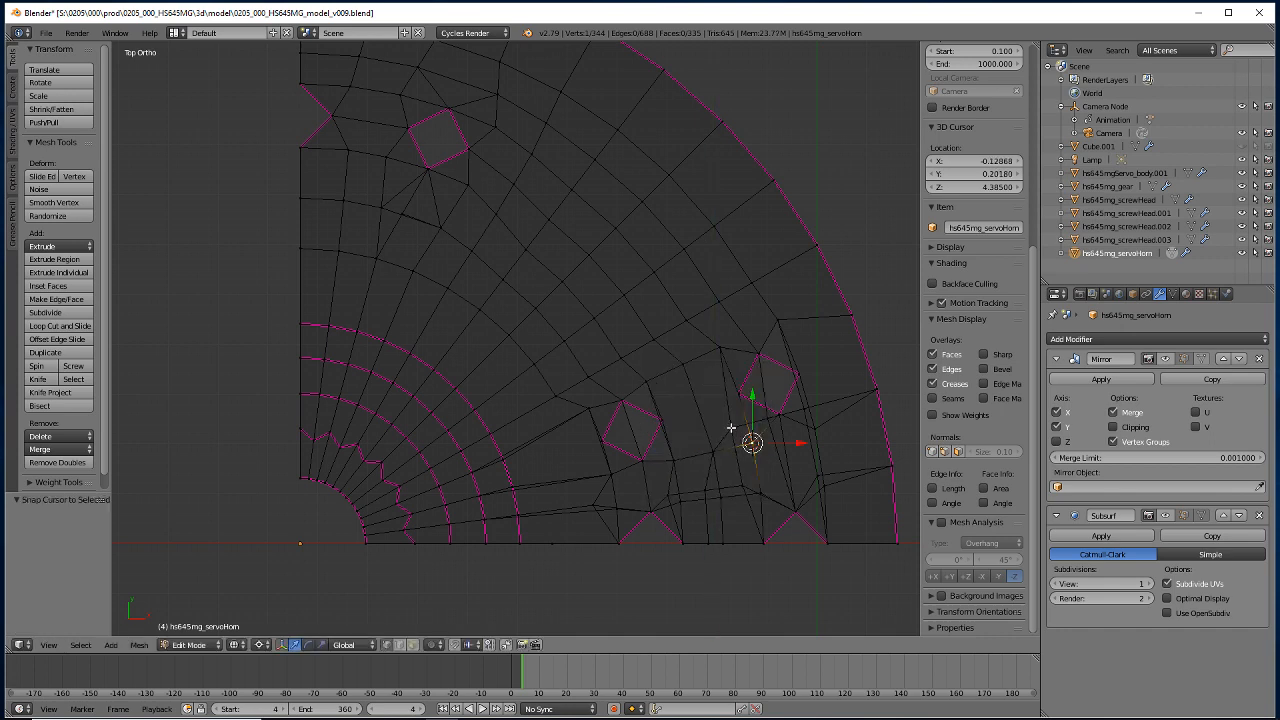
{"action": "key", "text": "s"}
{"action": "key", "text": "x"}
{"action": "key", "text": "0"}
{"action": "key", "text": "Return"}
{"action": "key", "text": "s"}
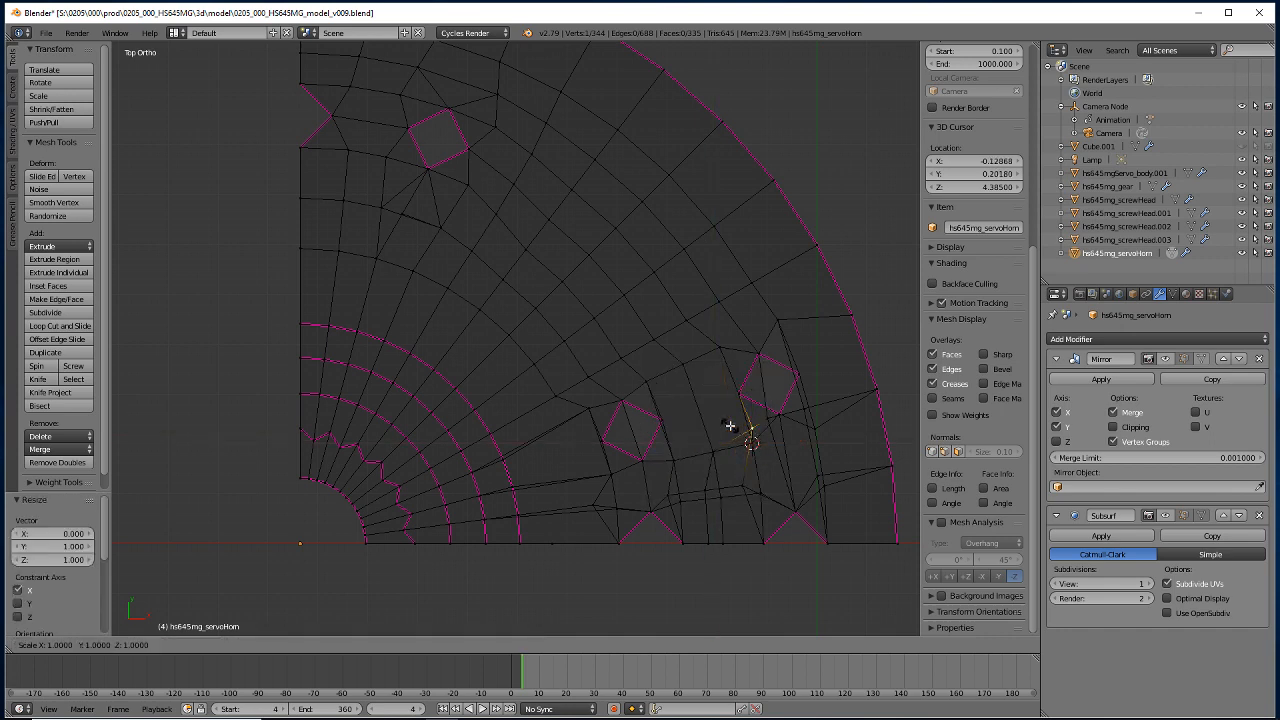
{"action": "key", "text": "y"}
{"action": "key", "text": "0"}
{"action": "key", "text": "Return"}
Align the underside vertex at the outer rotated hole's lower corner with its top vertex, scaling X and Y to 0 about the snapped cursor.
{"action": "right_click", "coordinate": [778, 413]}
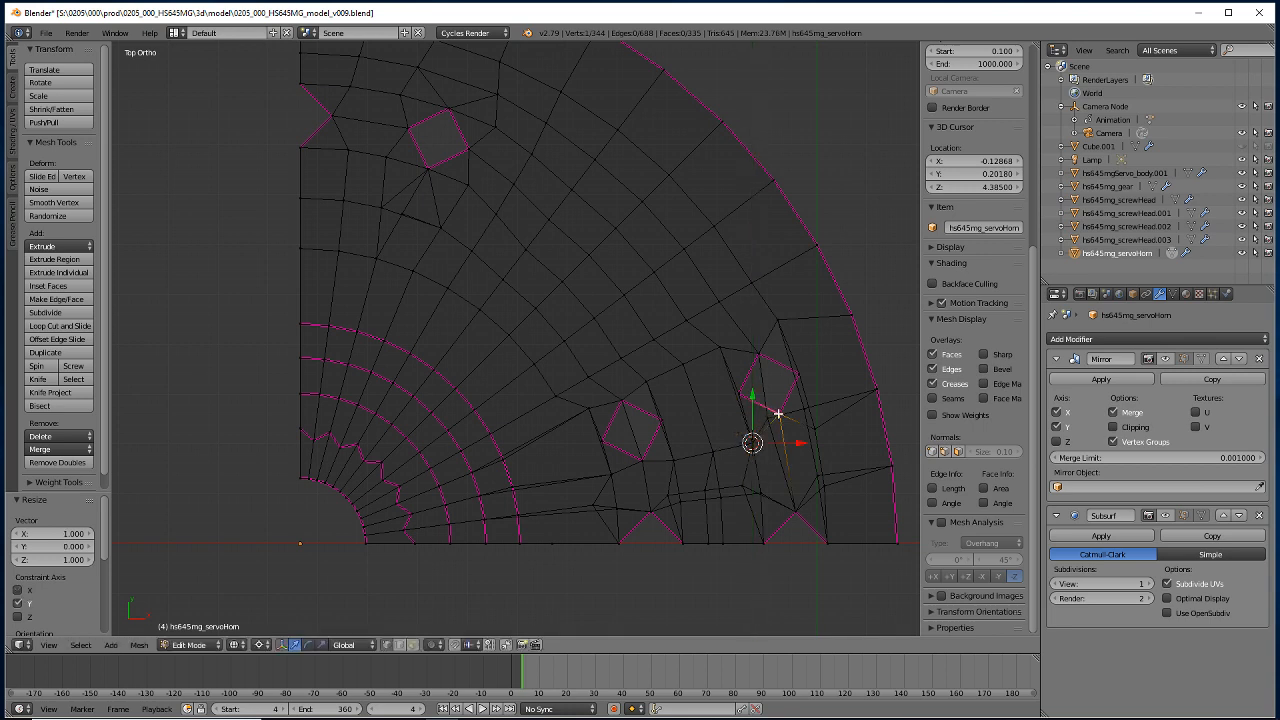
{"action": "key", "text": "shift+s"}
{"action": "left_click", "coordinate": [775, 418]}
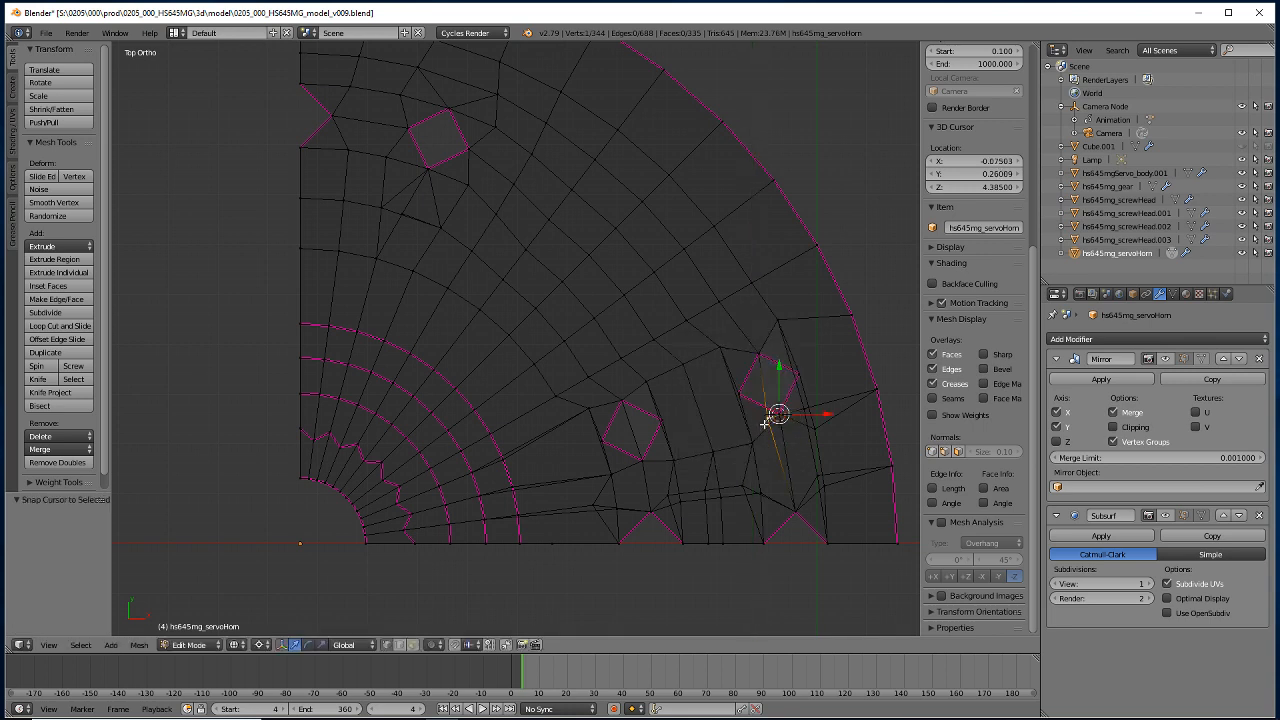
{"action": "key", "text": "s"}
{"action": "key", "text": "x"}
{"action": "key", "text": "y"}
{"action": "key", "text": "0"}
{"action": "key", "text": "Return"}
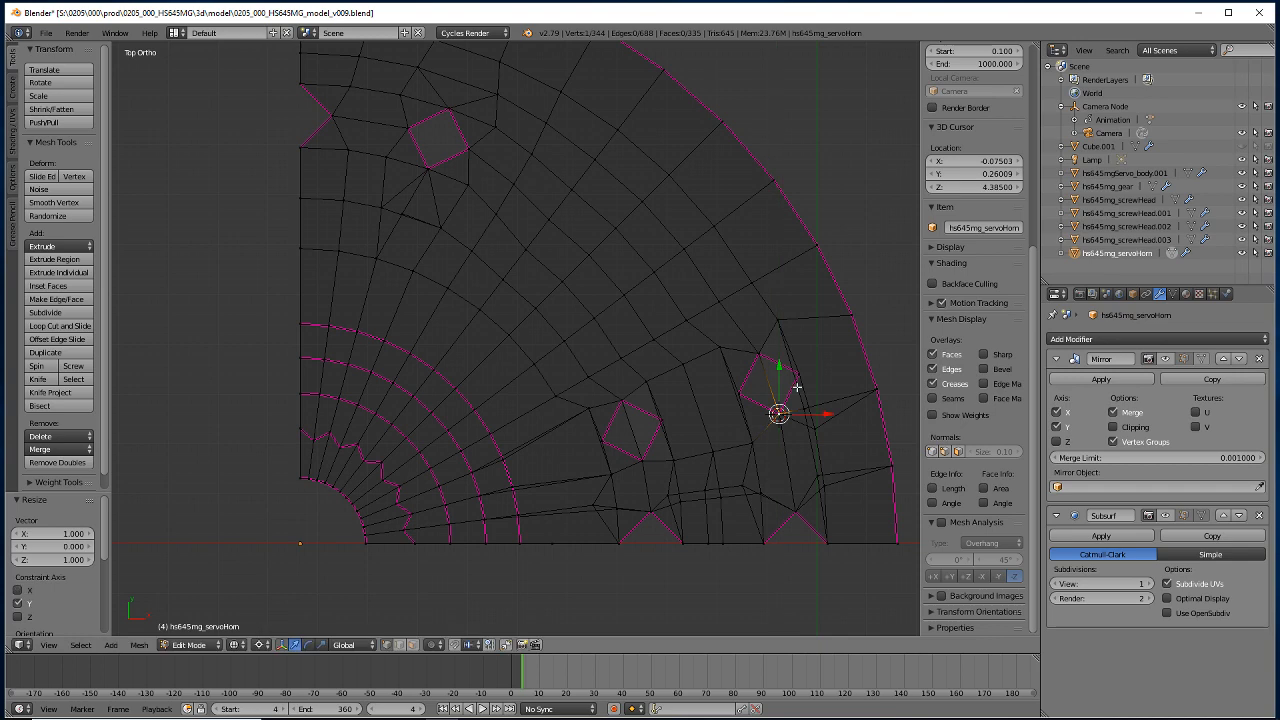
Snap the 3D cursor to the top vertex below the outer rotated hole on its outward side, with the view back in top orthographic.
{"action": "right_click", "coordinate": [810, 430]}
{"action": "key", "text": "shift+s"}
{"action": "left_click", "coordinate": [808, 433]}
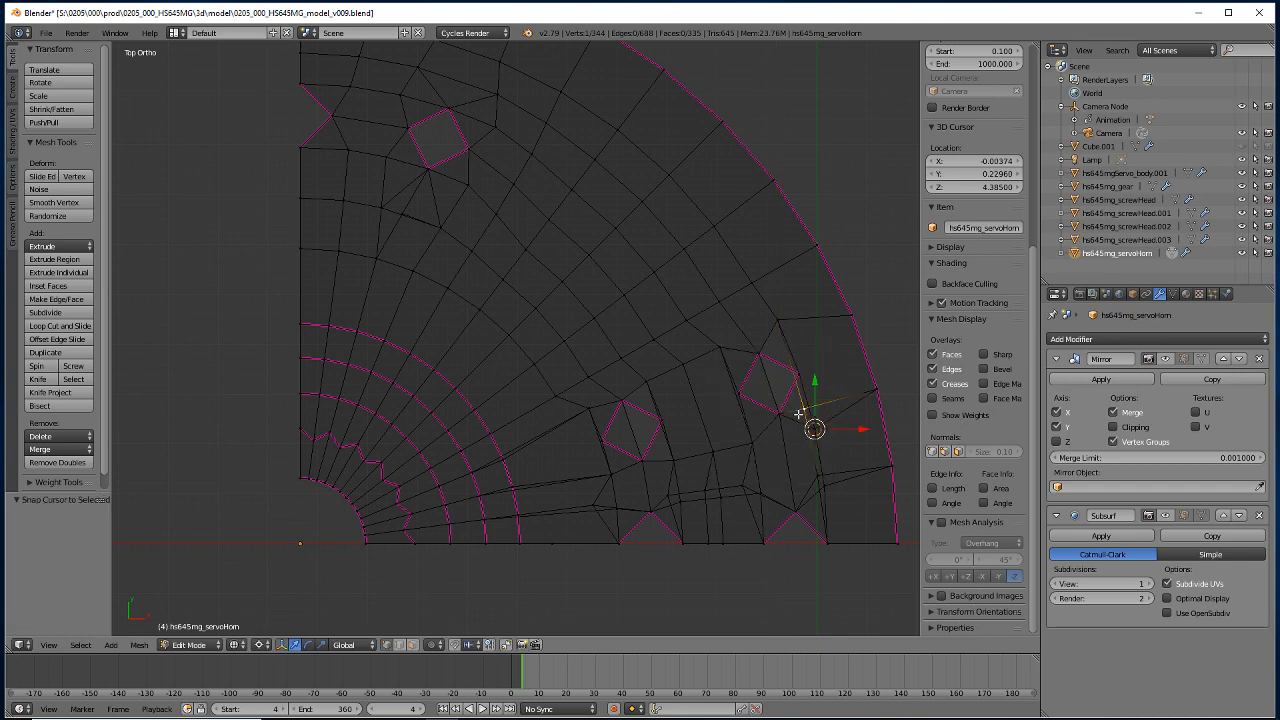
{"action": "key", "text": "KP_0"}
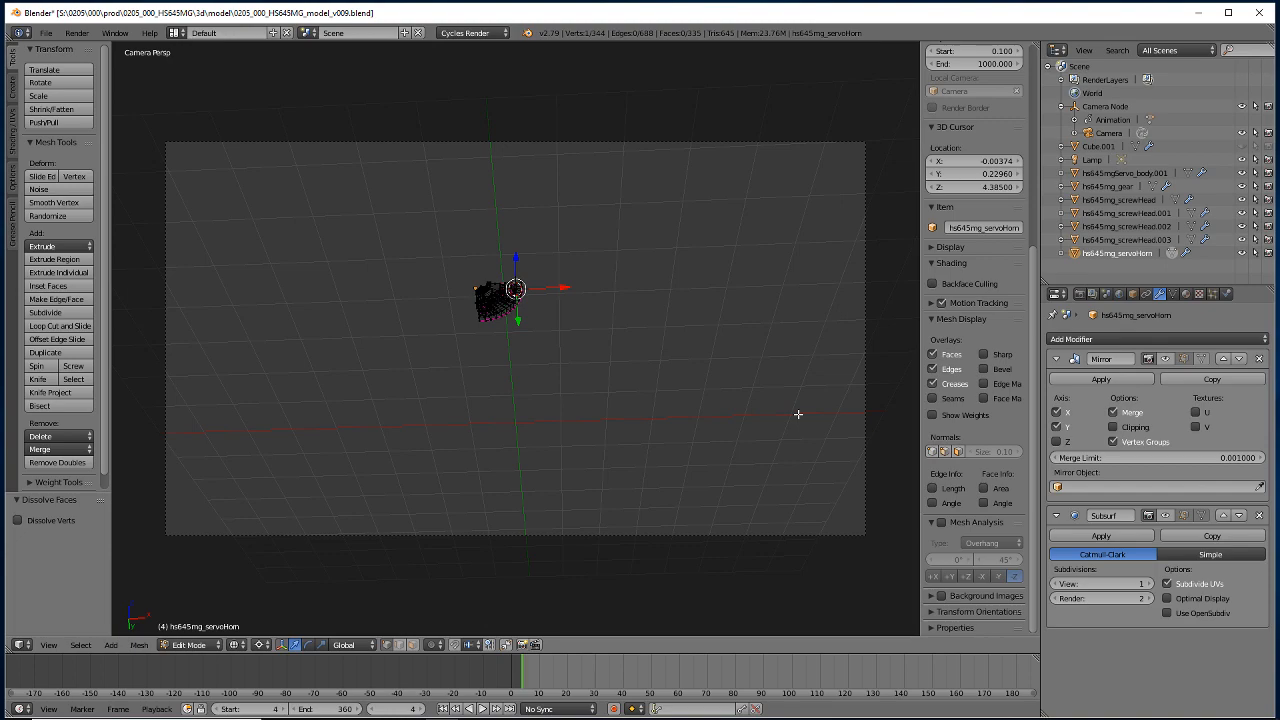
{"action": "key", "text": "KP_Decimal"}
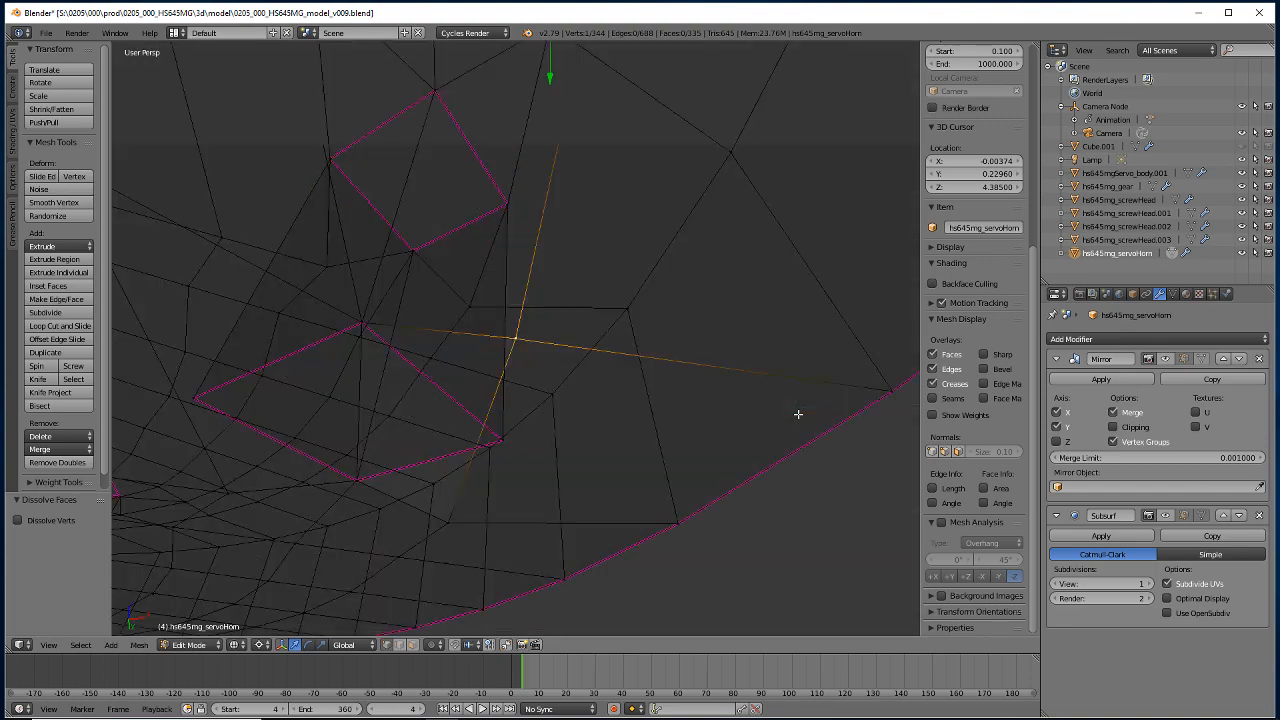
{"action": "key", "text": "KP_7"}
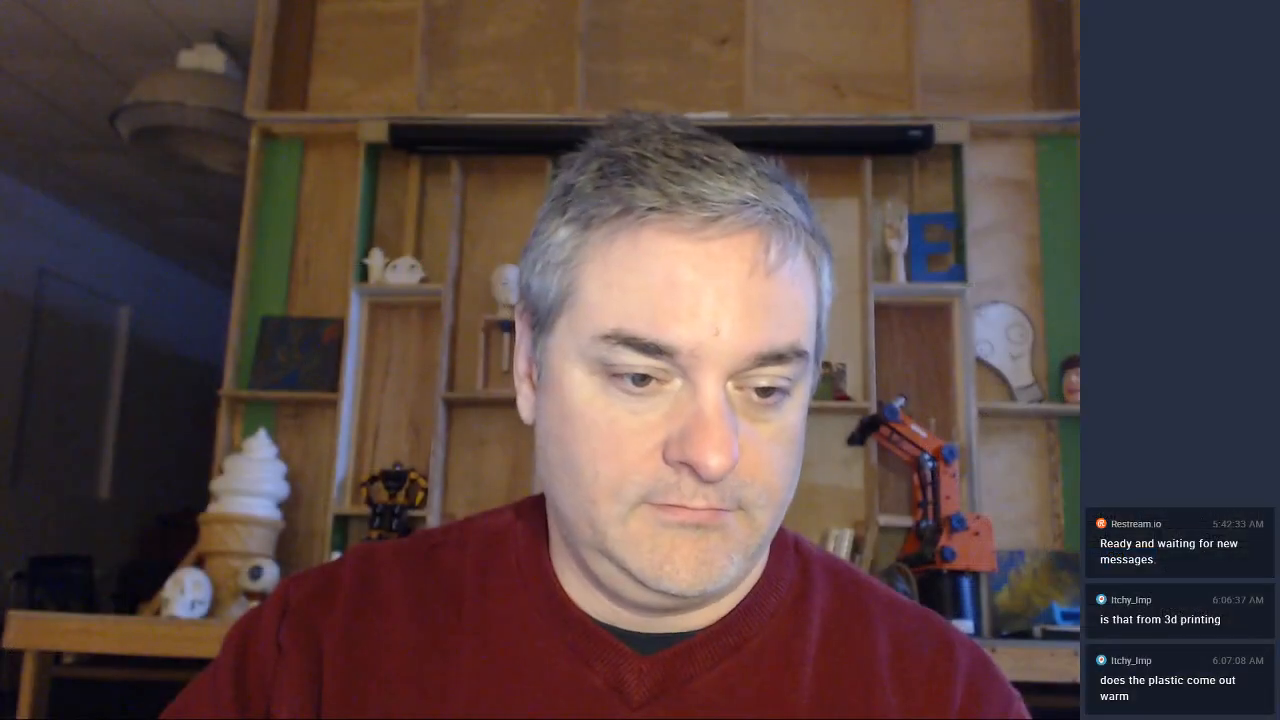
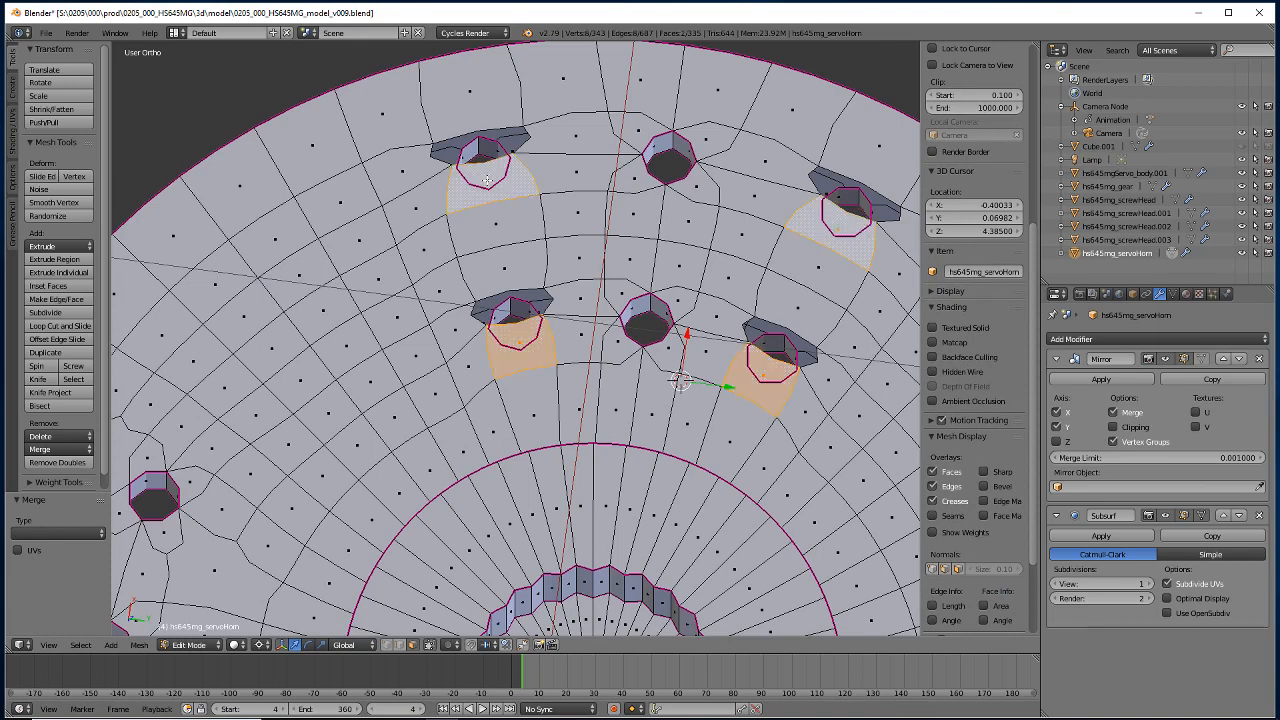
Delete the two selected underside faces that still cover the rotated screw holes.
{"action": "key", "text": "x"}
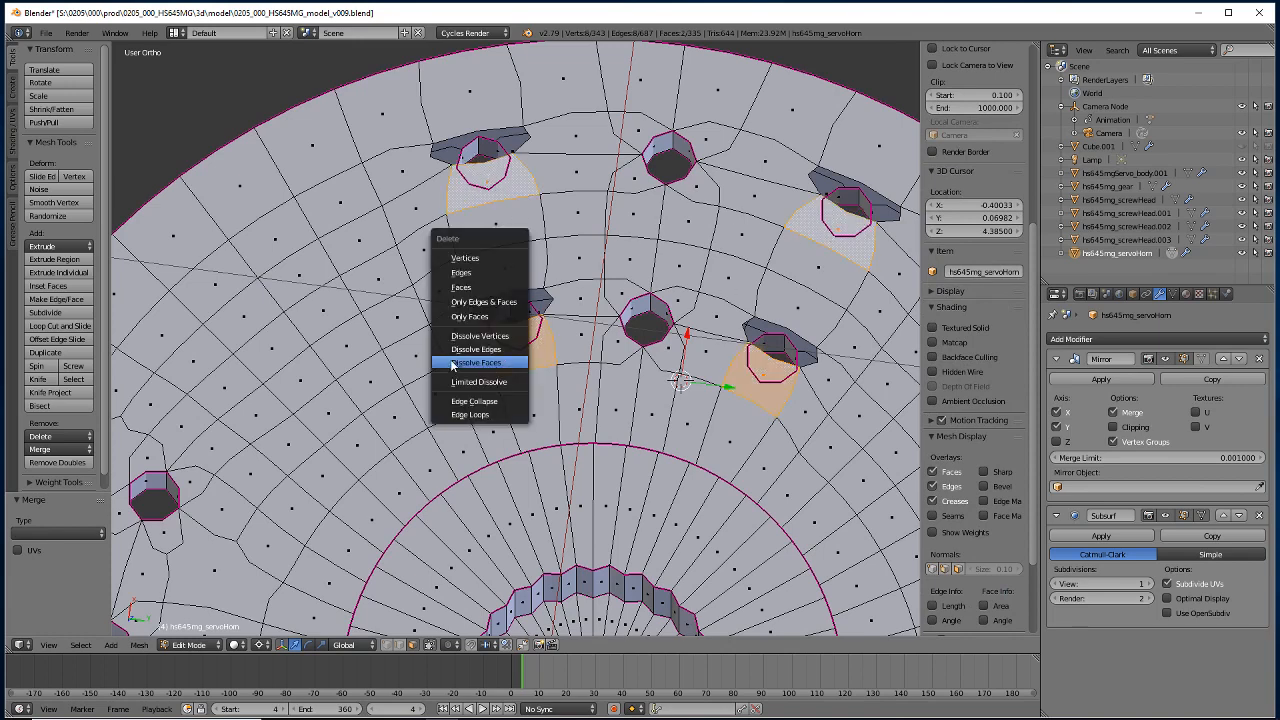
{"action": "left_click", "coordinate": [461, 287]}
{"action": "middle_click_drag", "start_coordinate": [463, 350], "coordinate": [434, 438]}
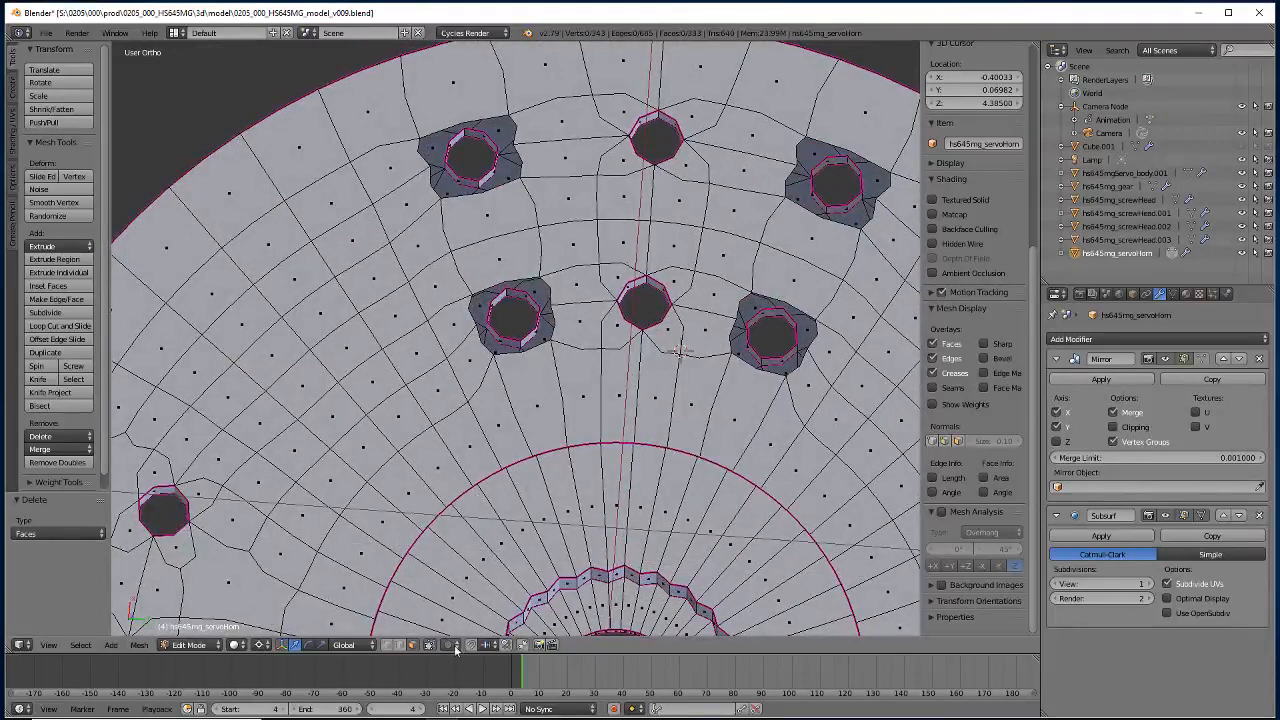
In vertex select mode, merge the loose underside vertices beside the outer rotated hole with their neighbouring vertices using At Last.
{"action": "left_click", "coordinate": [400, 645]}
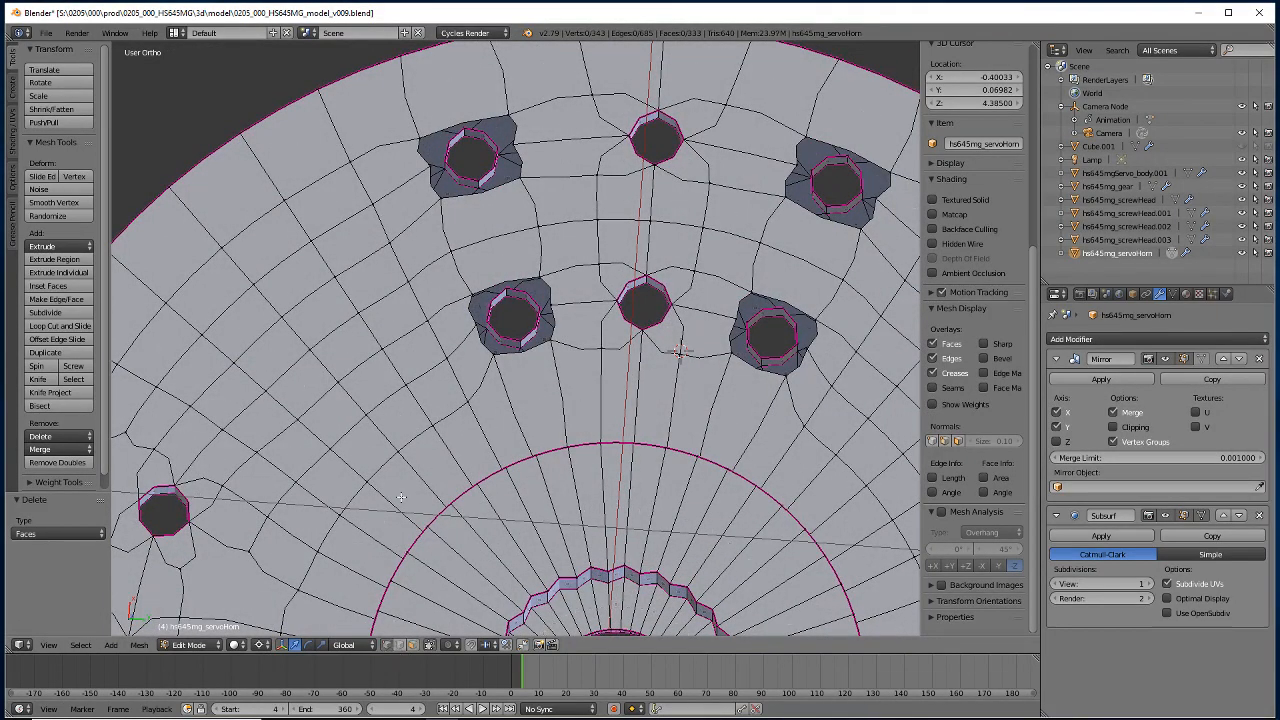
{"action": "right_click", "coordinate": [432, 164]}
{"action": "key", "text": "alt+m"}
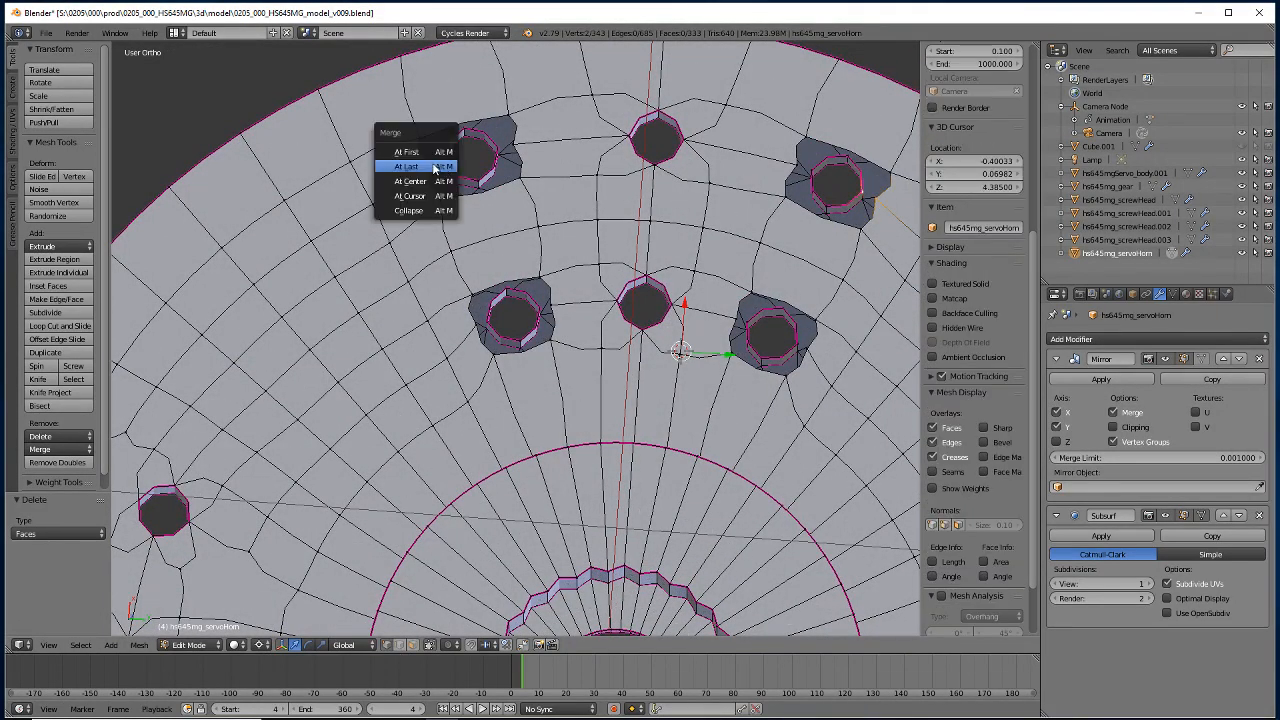
{"action": "left_click", "coordinate": [440, 166]}
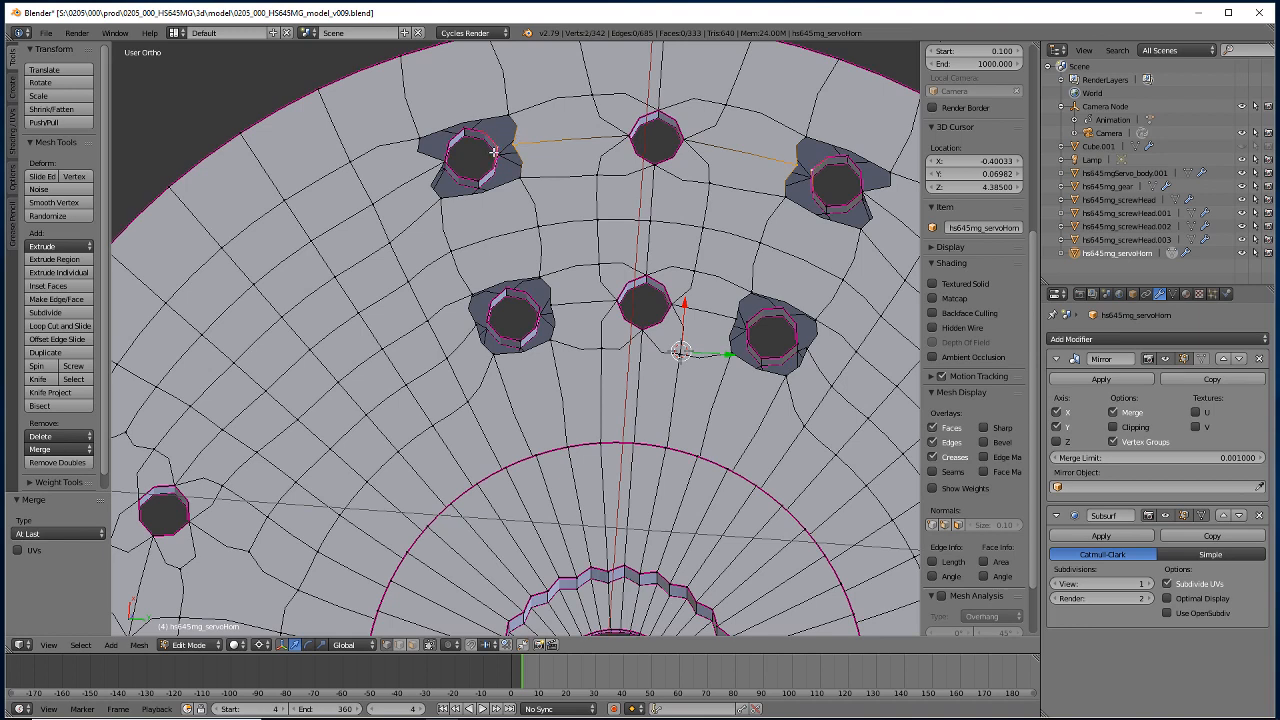
Merge the loose underside vertices on both sides of the inner rotated hole with their neighbouring vertices using At Last.
{"action": "right_click", "coordinate": [487, 320]}
{"action": "key", "text": "alt+m"}
{"action": "left_click", "coordinate": [487, 320]}
{"action": "right_click", "coordinate": [538, 306]}
{"action": "key", "text": "alt+m"}
{"action": "left_click", "coordinate": [539, 311]}
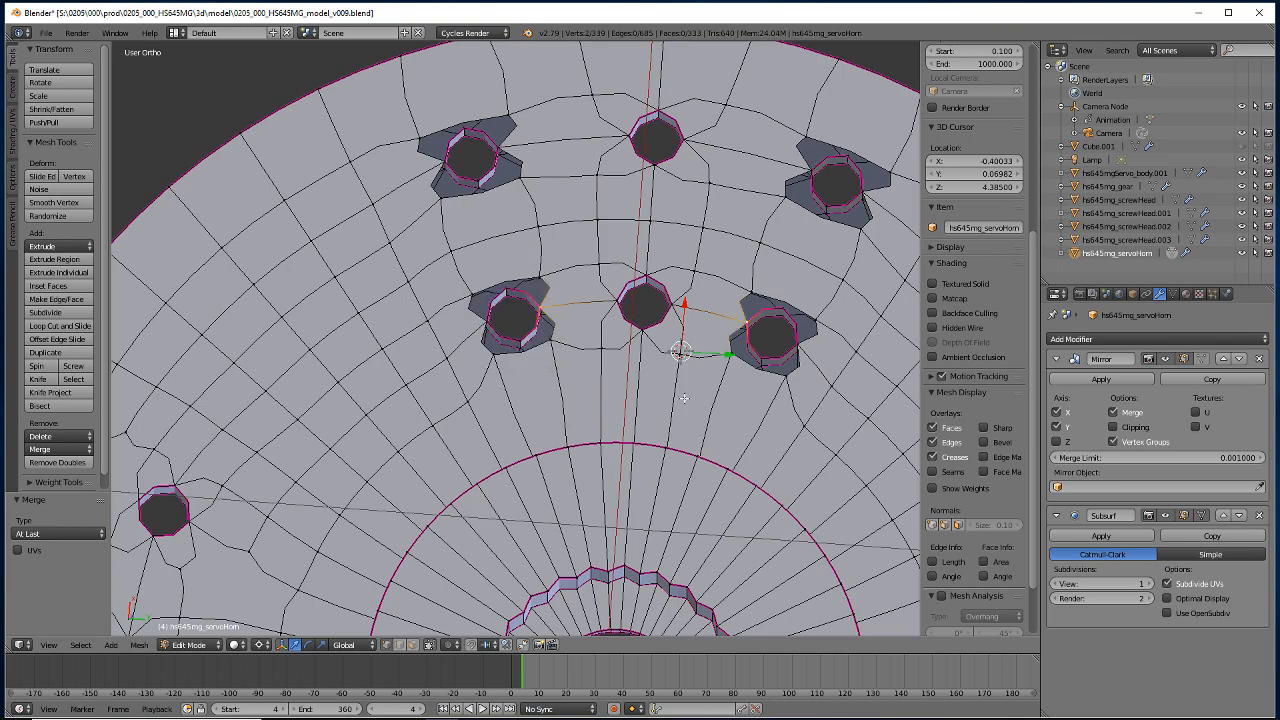
Fill two underside gaps beside the inner rotated hole with faces, one facing the original hole and one on the opposite side.
{"action": "middle_click_drag", "start_coordinate": [389, 294], "coordinate": [482, 418], "text": "shift"}
{"action": "middle_click_drag", "start_coordinate": [594, 472], "coordinate": [462, 416], "text": "shift"}
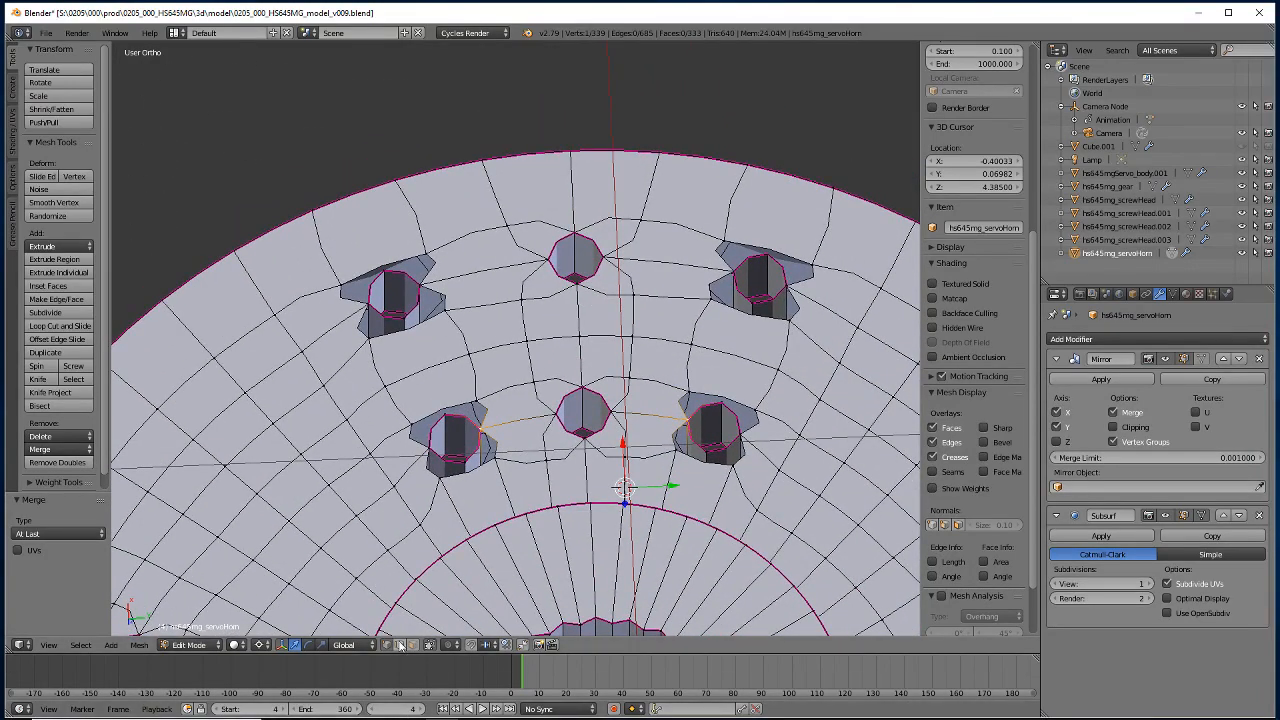
{"action": "right_click", "coordinate": [456, 417], "text": "shift"}
{"action": "right_click", "coordinate": [470, 406], "text": "shift"}
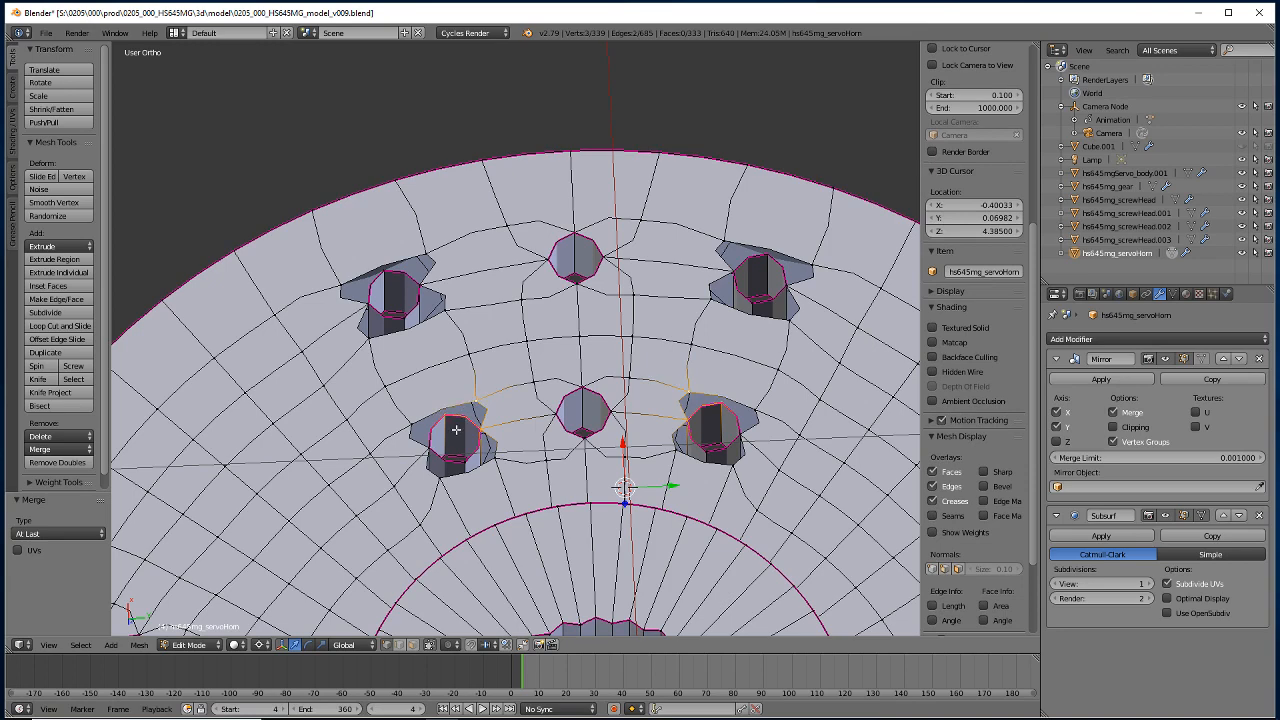
{"action": "key", "text": "f"}
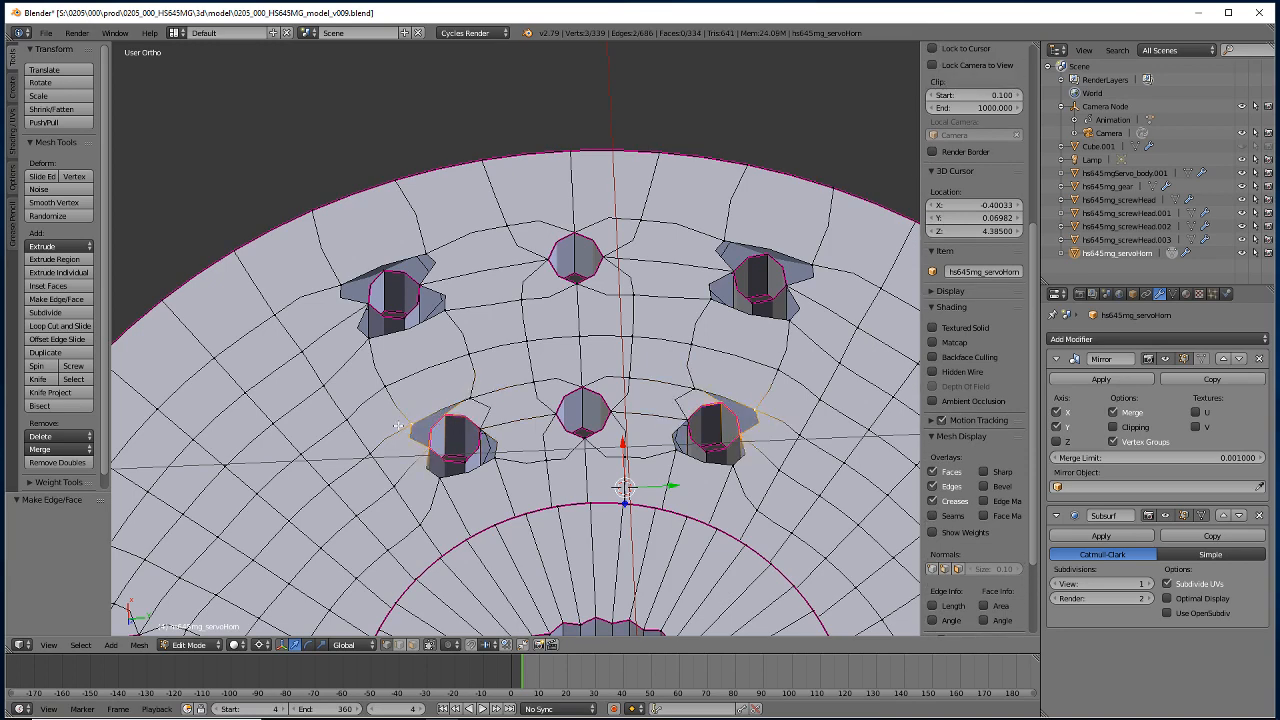
{"action": "key", "text": "f"}
Fill the three underside gaps around the inner rotated hole's half facing the horn's centre with new faces.
{"action": "right_click", "coordinate": [430, 454]}
{"action": "right_click", "coordinate": [446, 478], "text": "shift"}
{"action": "right_click", "coordinate": [465, 463], "text": "shift"}
{"action": "key", "text": "f"}
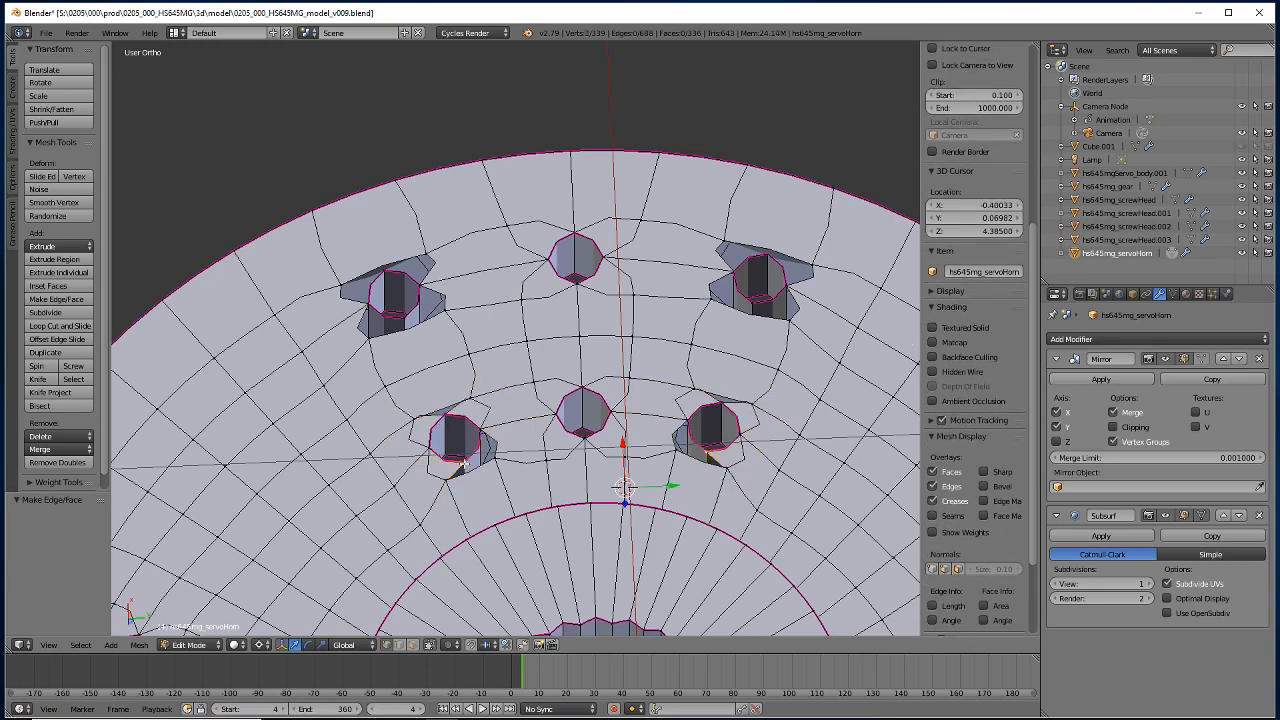
{"action": "right_click", "coordinate": [465, 463]}
{"action": "right_click", "coordinate": [493, 463], "text": "shift"}
{"action": "right_click", "coordinate": [481, 434], "text": "shift"}
{"action": "key", "text": "f"}
{"action": "right_click", "coordinate": [494, 467]}
{"action": "right_click", "coordinate": [465, 463], "text": "shift"}
{"action": "right_click", "coordinate": [445, 482], "text": "shift"}
{"action": "key", "text": "f"}
Fill the remaining underside gap on the inner rotated hole's outer-rim side with a face.
{"action": "right_click", "coordinate": [449, 413]}
{"action": "right_click", "coordinate": [459, 401], "text": "shift"}
{"action": "right_click", "coordinate": [408, 419], "text": "shift"}
{"action": "key", "text": "f"}
Fill the two underside gaps on the outer rotated hole's side facing the horn's centre with faces.
{"action": "right_click", "coordinate": [365, 342]}
{"action": "right_click", "coordinate": [404, 317], "text": "shift"}
{"action": "right_click", "coordinate": [449, 307], "text": "shift"}
{"action": "key", "text": "f"}
{"action": "key", "text": "a"}
{"action": "right_click", "coordinate": [403, 319]}
{"action": "right_click", "coordinate": [362, 340], "text": "shift"}
{"action": "right_click", "coordinate": [368, 305], "text": "shift"}
{"action": "key", "text": "f"}
Fill the two underside gaps on the outer rotated hole's side facing the original outer hole with faces.
{"action": "right_click", "coordinate": [405, 318]}
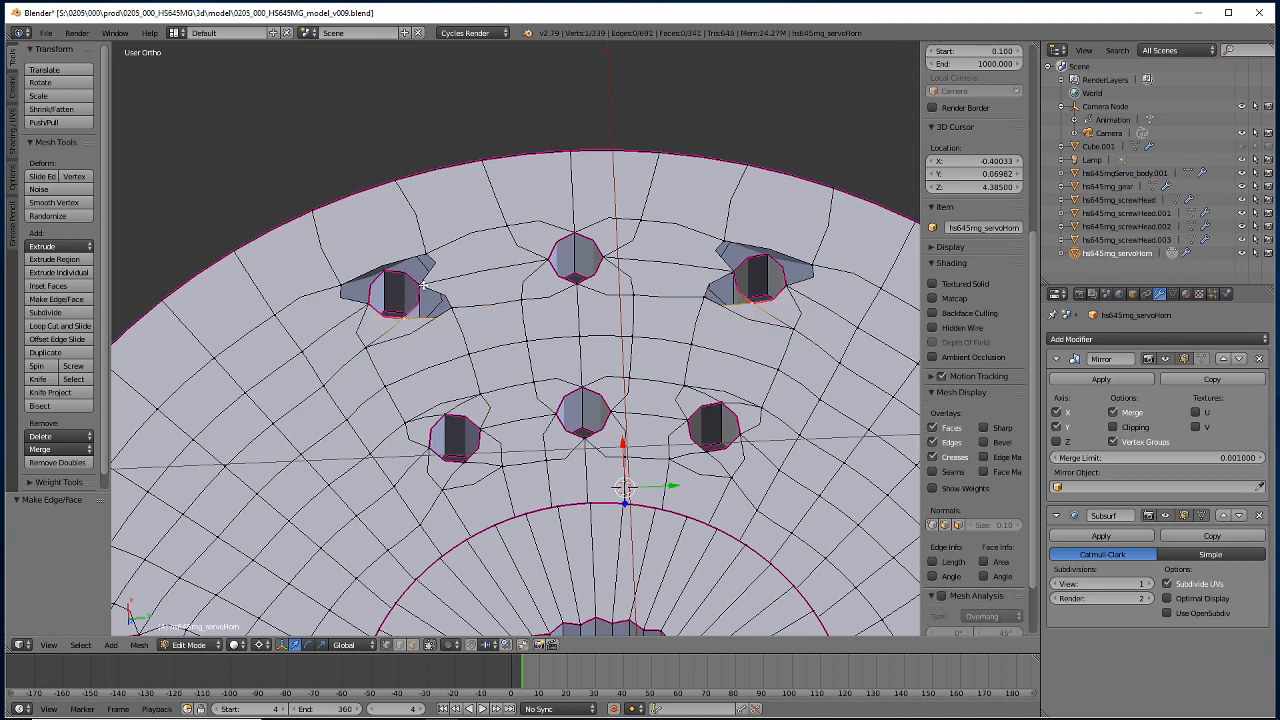
{"action": "right_click", "coordinate": [422, 286], "text": "shift"}
{"action": "right_click", "coordinate": [448, 307], "text": "shift"}
{"action": "key", "text": "f"}
{"action": "right_click", "coordinate": [420, 281]}
{"action": "right_click", "coordinate": [433, 261], "text": "shift"}
{"action": "right_click", "coordinate": [386, 272], "text": "shift"}
{"action": "key", "text": "f"}
Close the last two underside gaps around the outer rotated hole, on its rim side and the side away from the original hole.
{"action": "right_click", "coordinate": [386, 271]}
{"action": "right_click", "coordinate": [429, 246], "text": "shift"}
{"action": "right_click", "coordinate": [336, 286], "text": "shift"}
{"action": "key", "text": "f"}
{"action": "right_click", "coordinate": [335, 287]}
{"action": "right_click", "coordinate": [368, 304], "text": "shift"}
{"action": "right_click", "coordinate": [383, 269], "text": "shift"}
{"action": "key", "text": "f"}
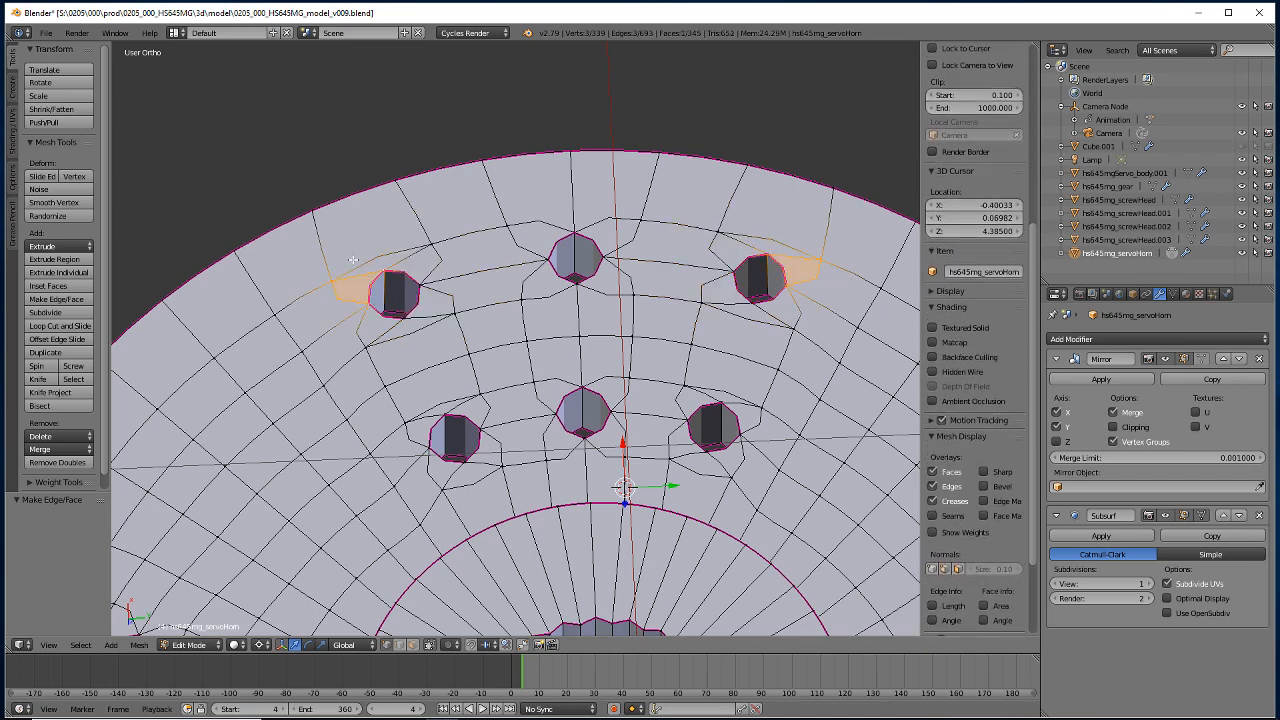
{"action": "middle_click_drag", "start_coordinate": [484, 421], "coordinate": [338, 319]}
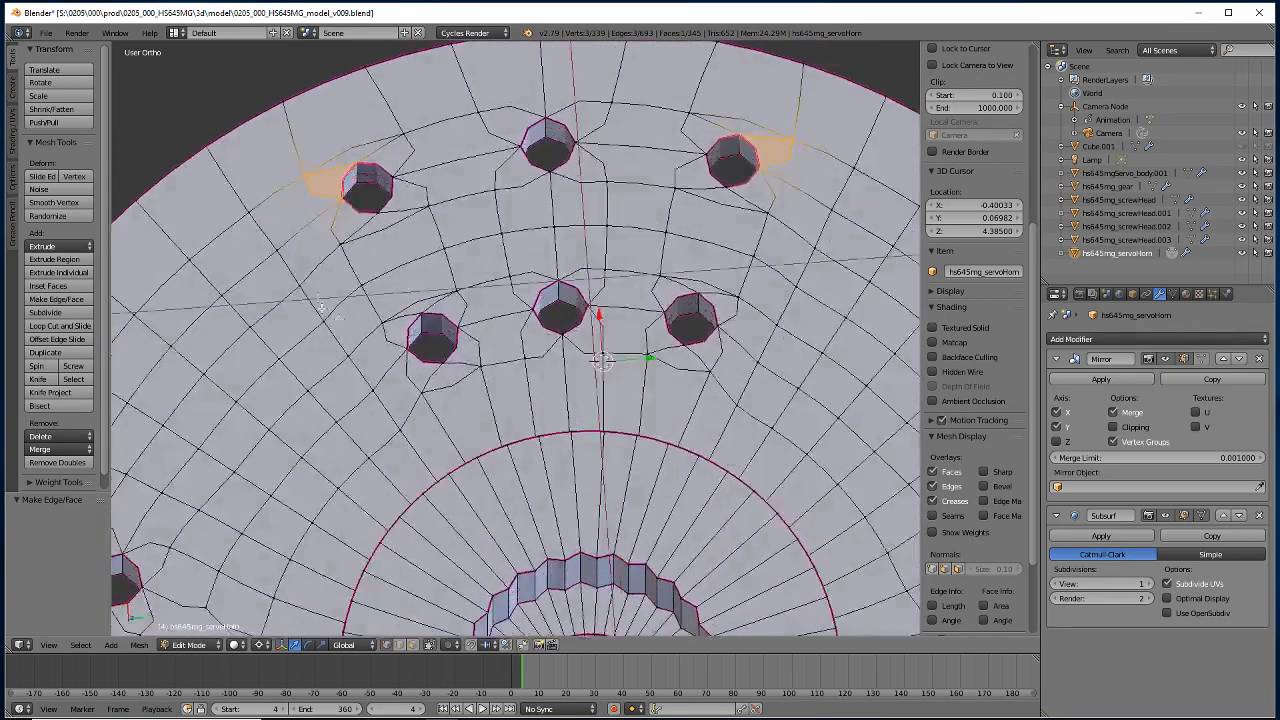
Recalculate the normals of the entire servo horn mesh so they face consistently outward.
{"action": "key", "text": "a"}
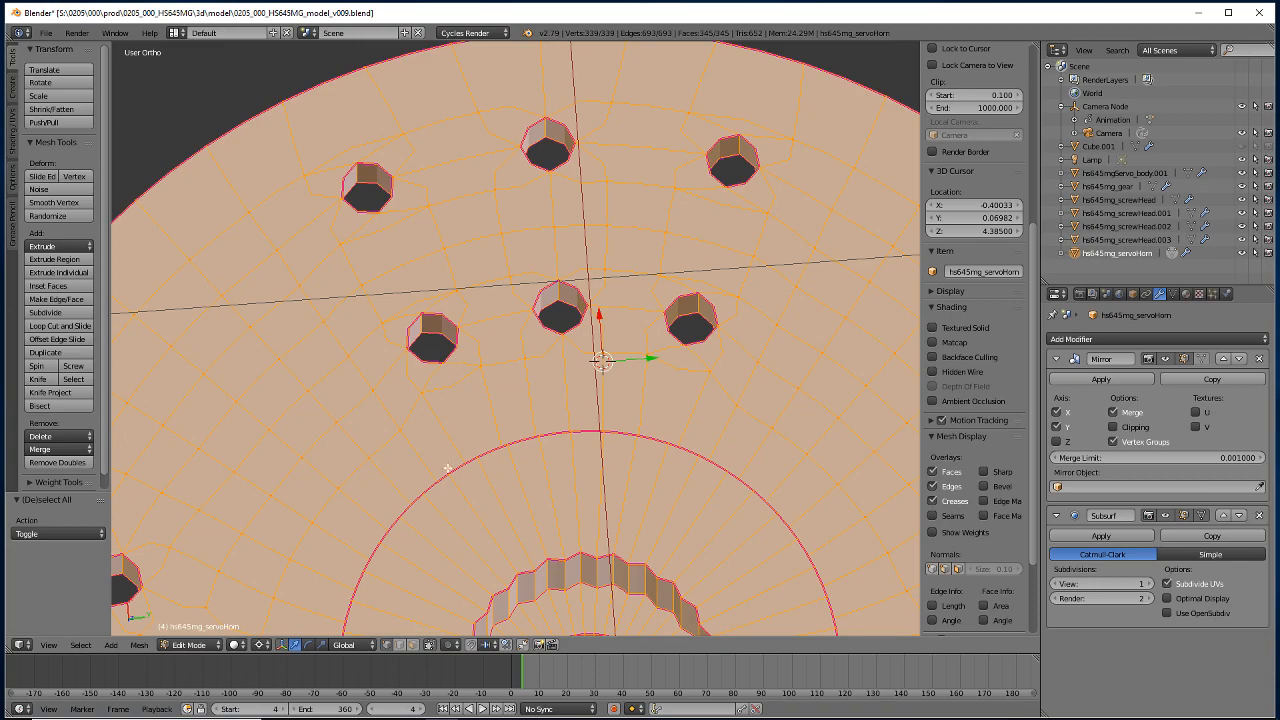
{"action": "key", "text": "ctrl+n"}
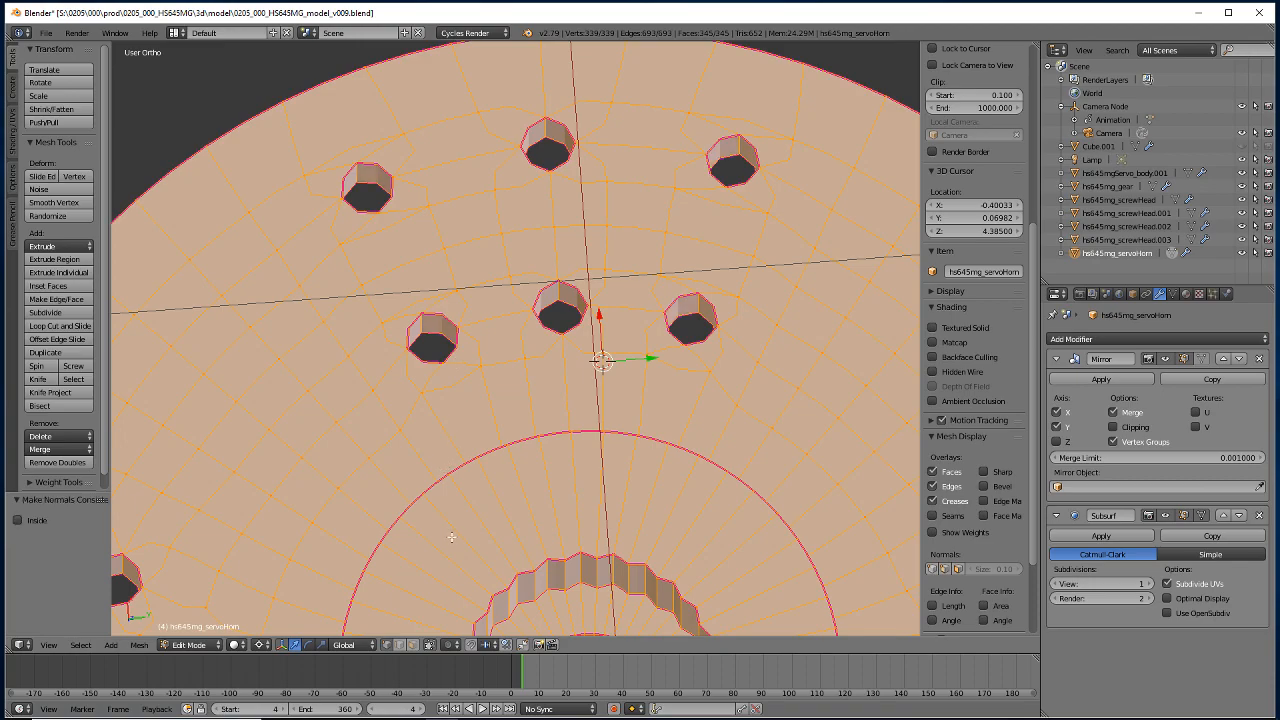
{"action": "key", "text": "a"}
Turn off the Subsurf modifier's edit-cage display to work on the original control mesh on the horn's top side.
{"action": "middle_click_drag", "start_coordinate": [449, 531], "coordinate": [422, 456]}
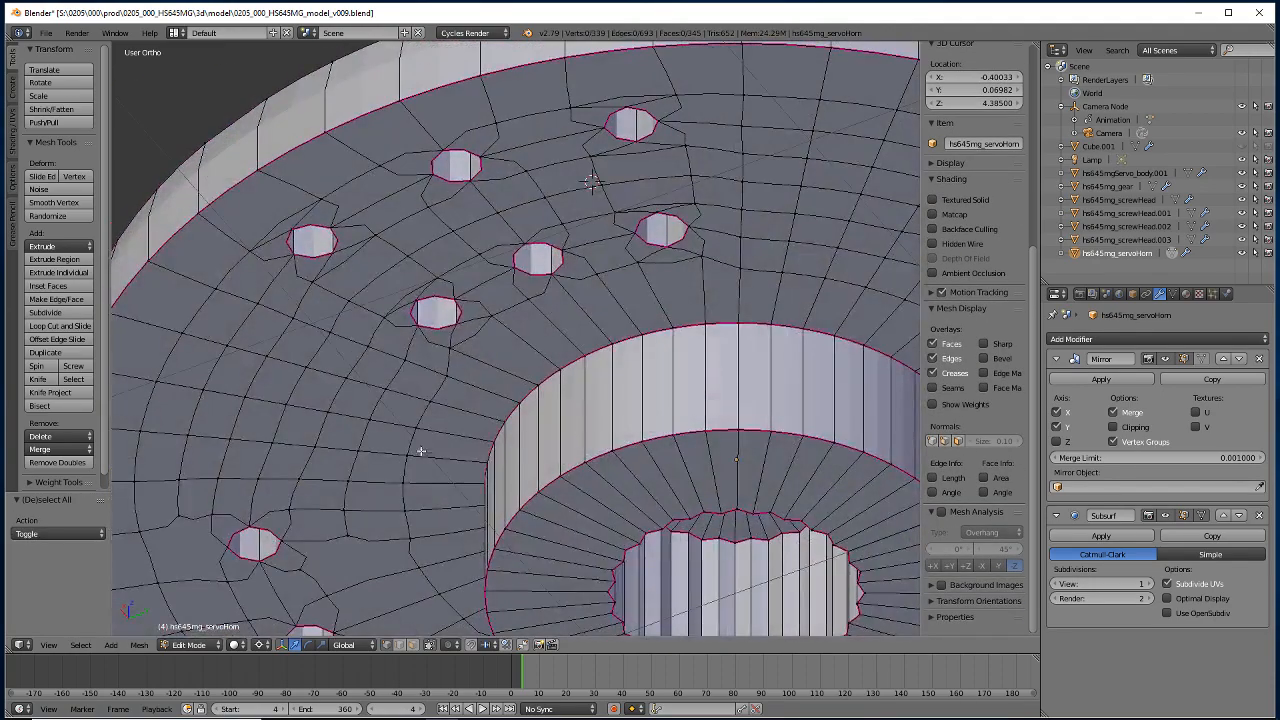
{"action": "scroll", "coordinate": [417, 443], "scroll_direction": "up", "scroll_amount": 2}
{"action": "middle_click_drag", "start_coordinate": [384, 370], "coordinate": [463, 430]}
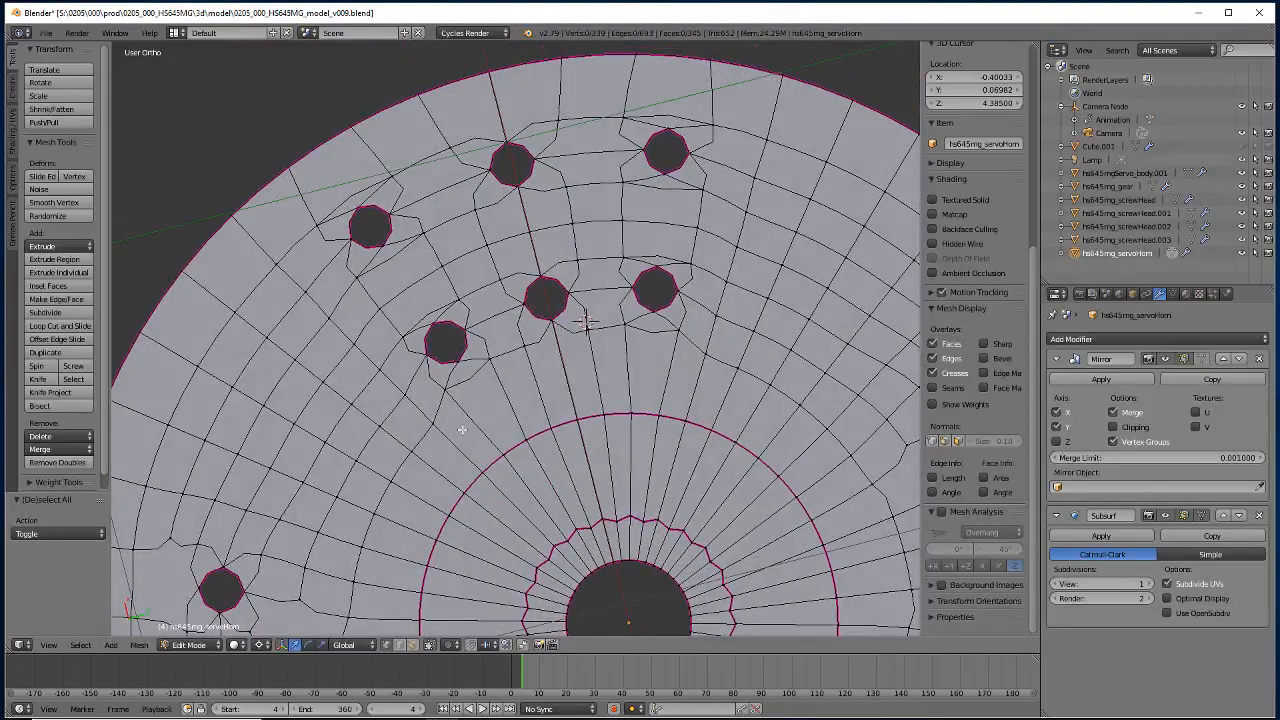
{"action": "scroll", "coordinate": [427, 390], "scroll_direction": "up", "scroll_amount": 3}
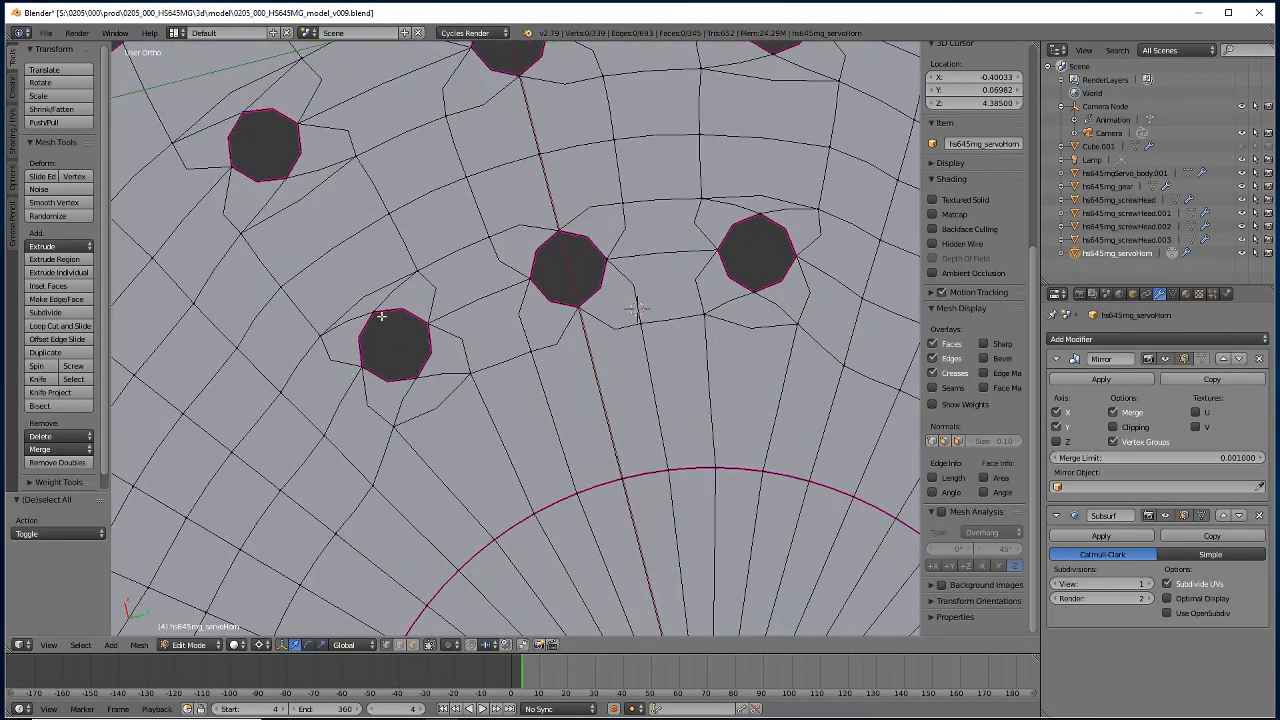
{"action": "middle_click_drag", "start_coordinate": [352, 374], "coordinate": [466, 472]}
{"action": "middle_click_drag", "start_coordinate": [336, 280], "coordinate": [813, 374]}
{"action": "middle_click_drag", "start_coordinate": [428, 570], "coordinate": [448, 480], "text": "shift"}
{"action": "key", "text": "k"}
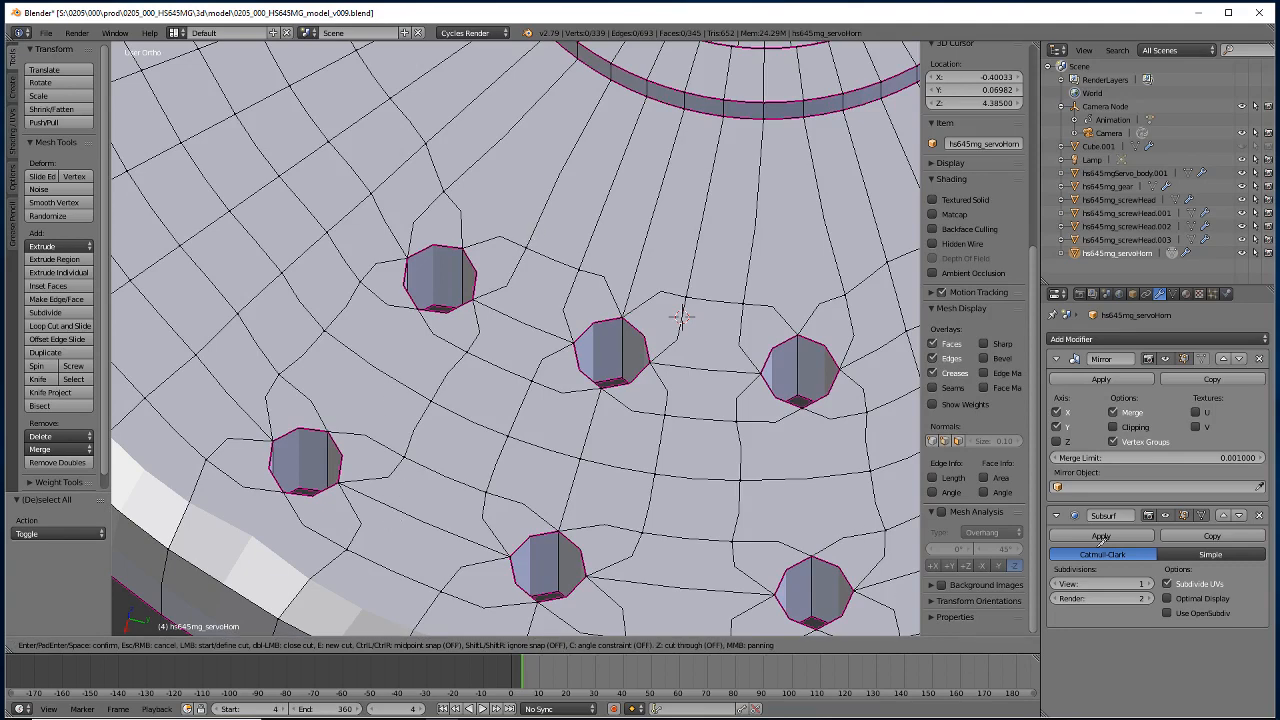
{"action": "key", "text": "Escape"}
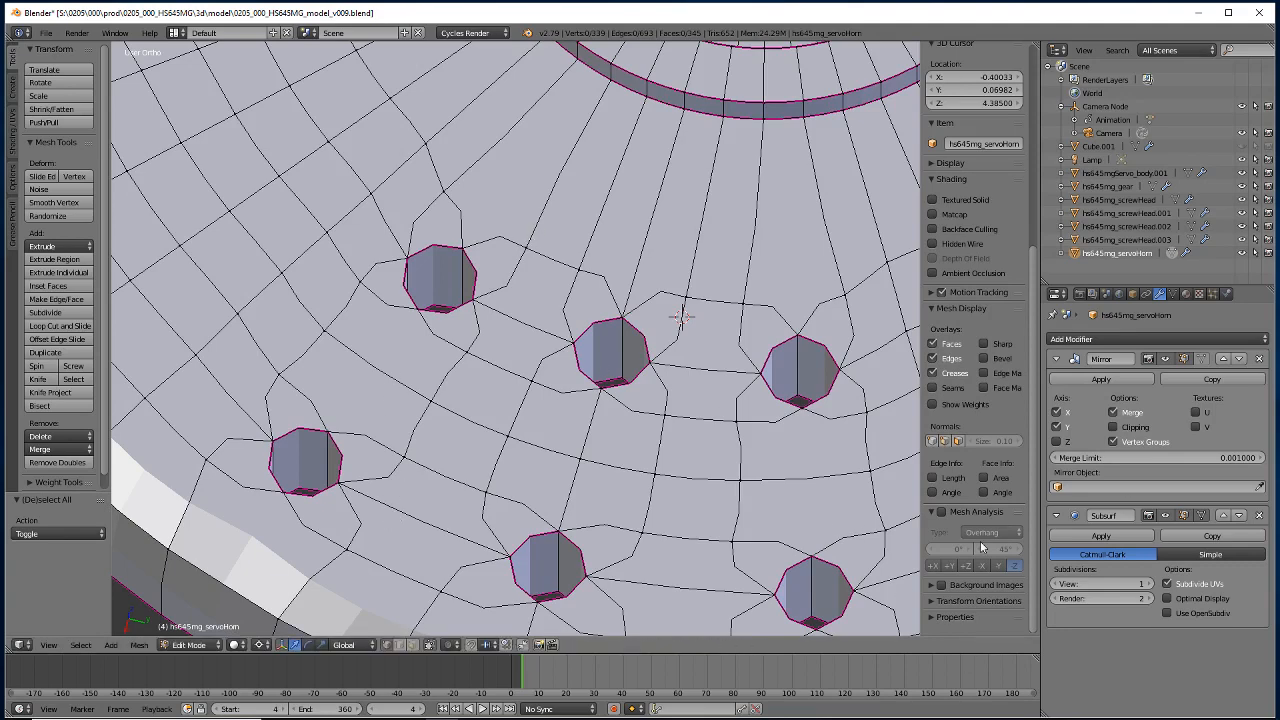
{"action": "left_click", "coordinate": [1199, 516]}
{"action": "left_click", "coordinate": [1166, 516]}
{"action": "middle_click_drag", "start_coordinate": [678, 450], "coordinate": [407, 519], "text": "shift"}
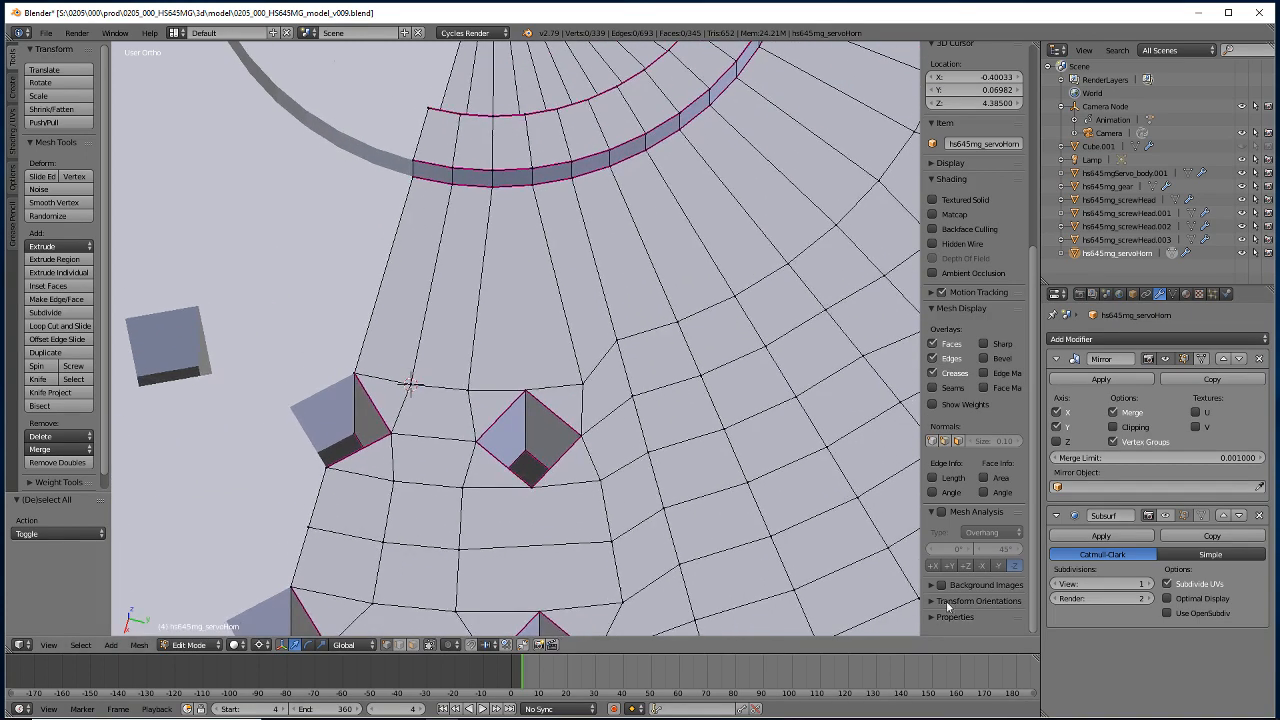
{"action": "left_click", "coordinate": [1166, 516]}
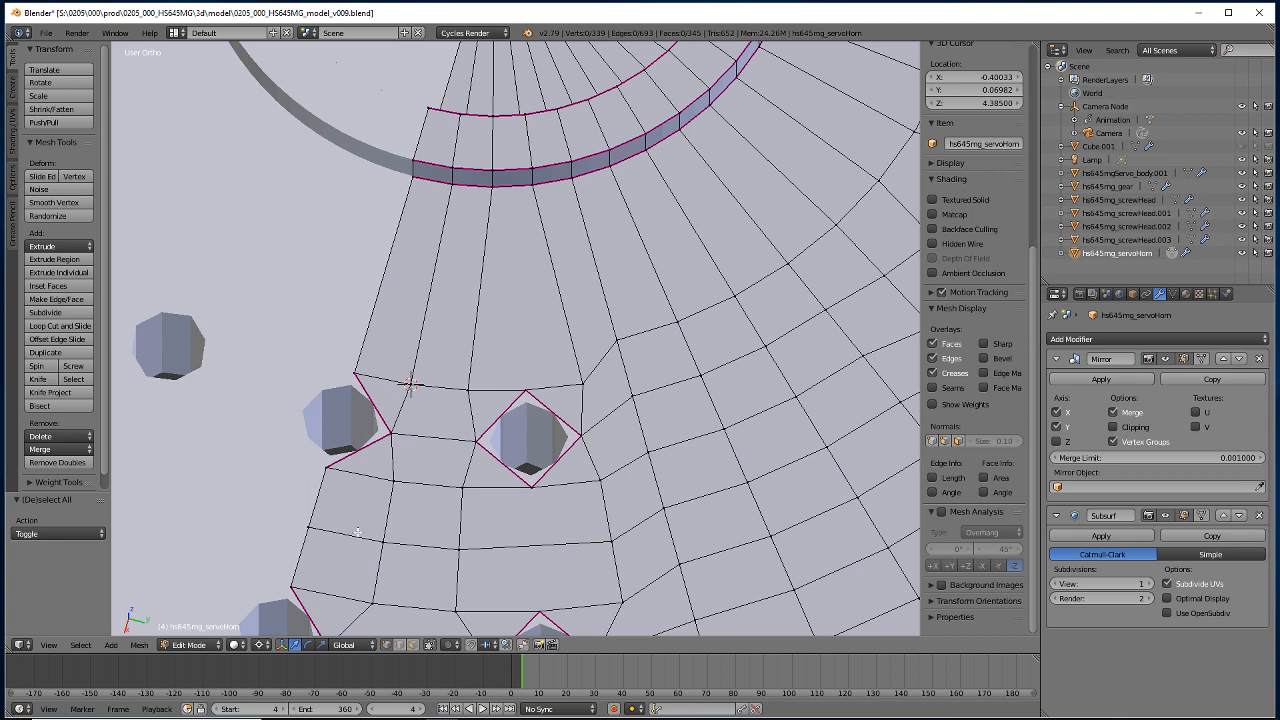
Knife a straight edge across the top face on the inner rotated hole's centre-facing side, connecting the face's two corners beside the hole.
{"action": "key", "text": "k"}
{"action": "left_click", "coordinate": [468, 389]}
{"action": "left_click", "coordinate": [583, 383]}
{"action": "key", "text": "Return"}
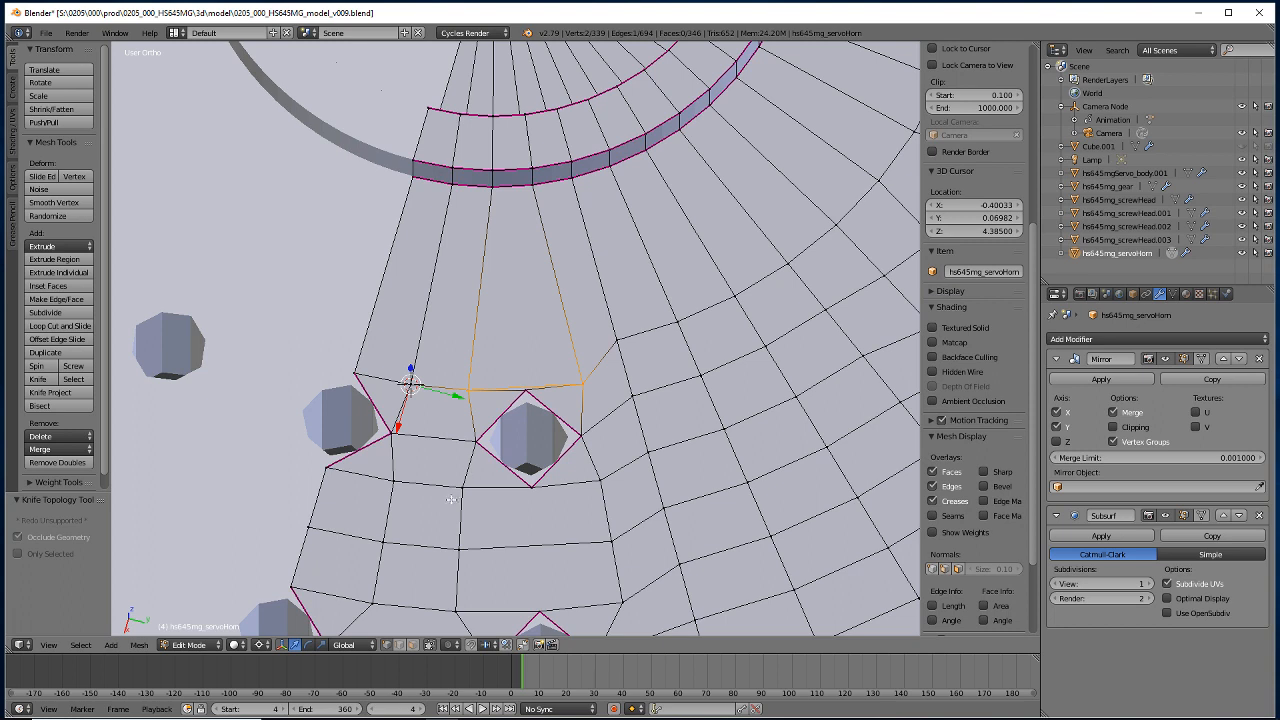
Try a knife cut between the two face corners on the inner rotated hole's rim side, and undo it.
{"action": "key", "text": "k"}
{"action": "left_click", "coordinate": [461, 488]}
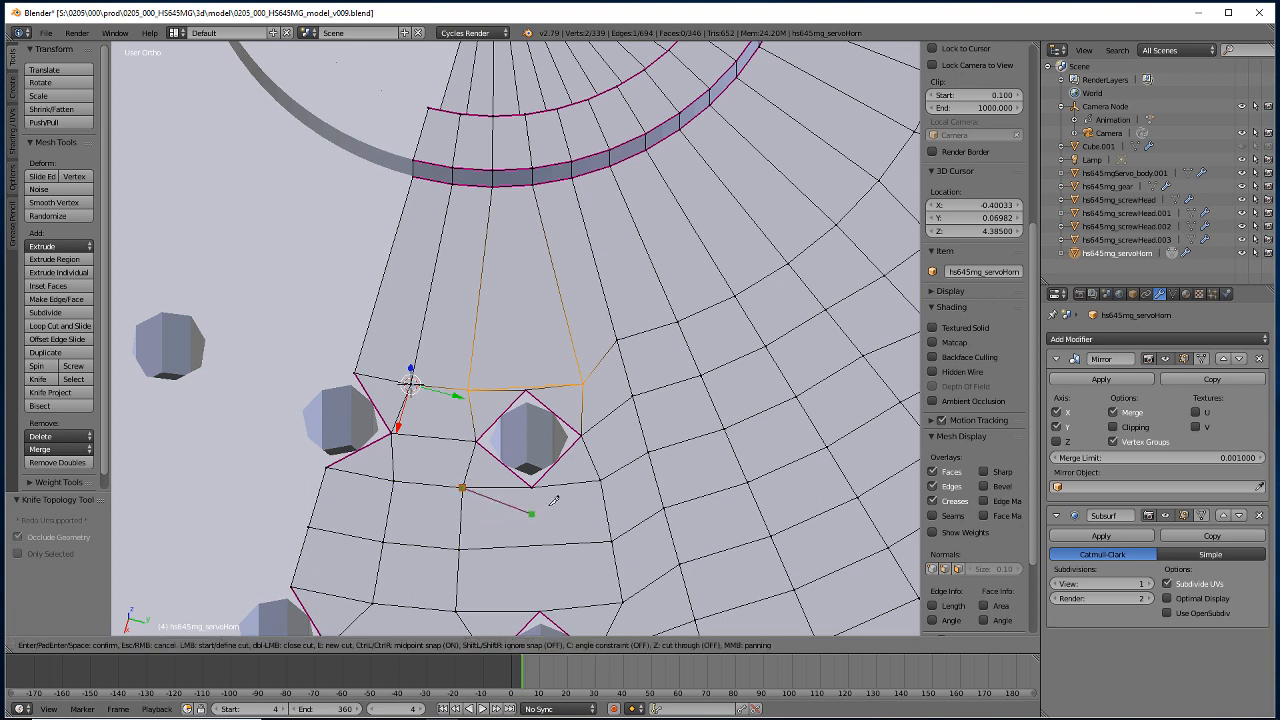
{"action": "left_click", "coordinate": [598, 480]}
{"action": "key", "text": "Return"}
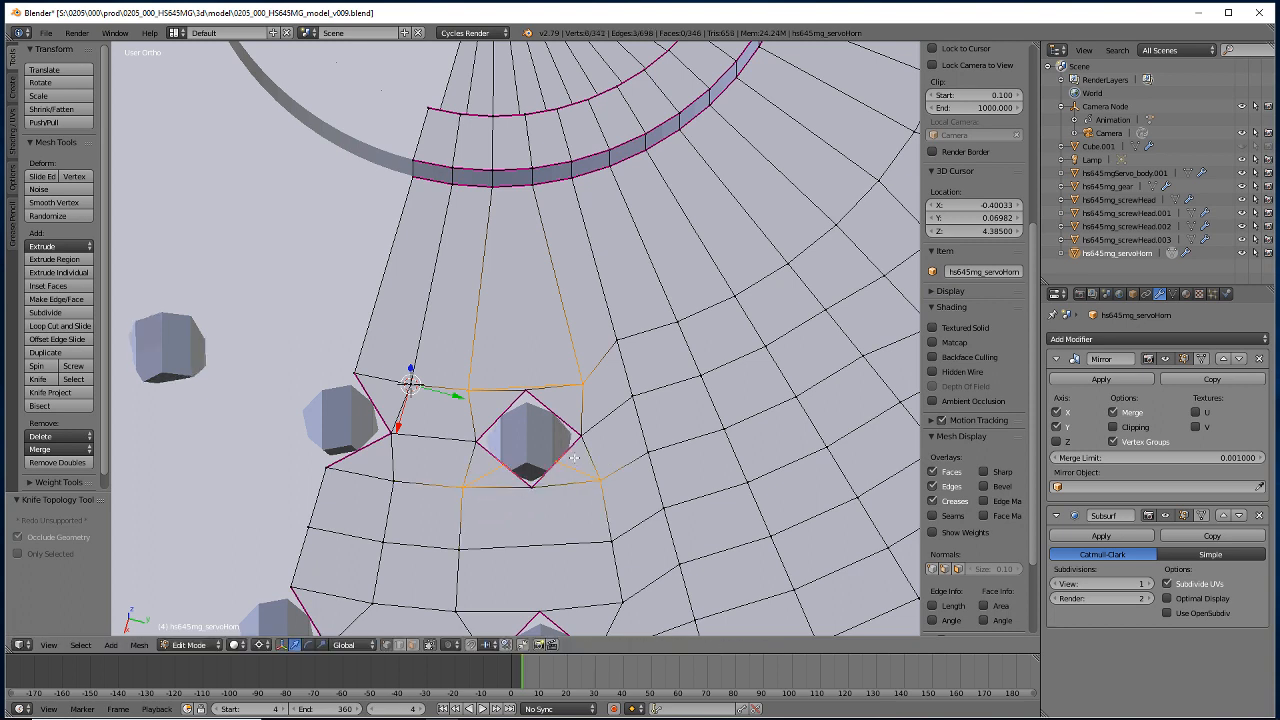
{"action": "key", "text": "ctrl+z"}
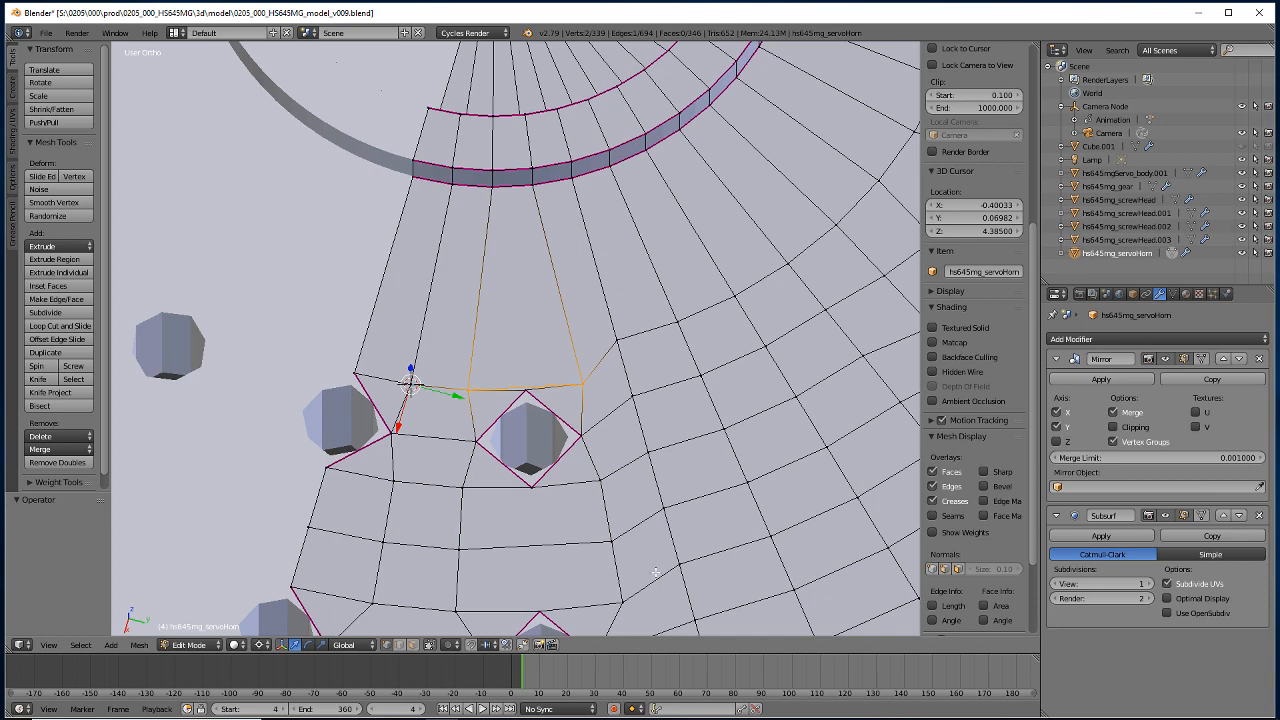
Show the Subsurf edit cage again and delete the top face adjoining the inner rotated hole's rim side.
{"action": "left_click", "coordinate": [1200, 515]}
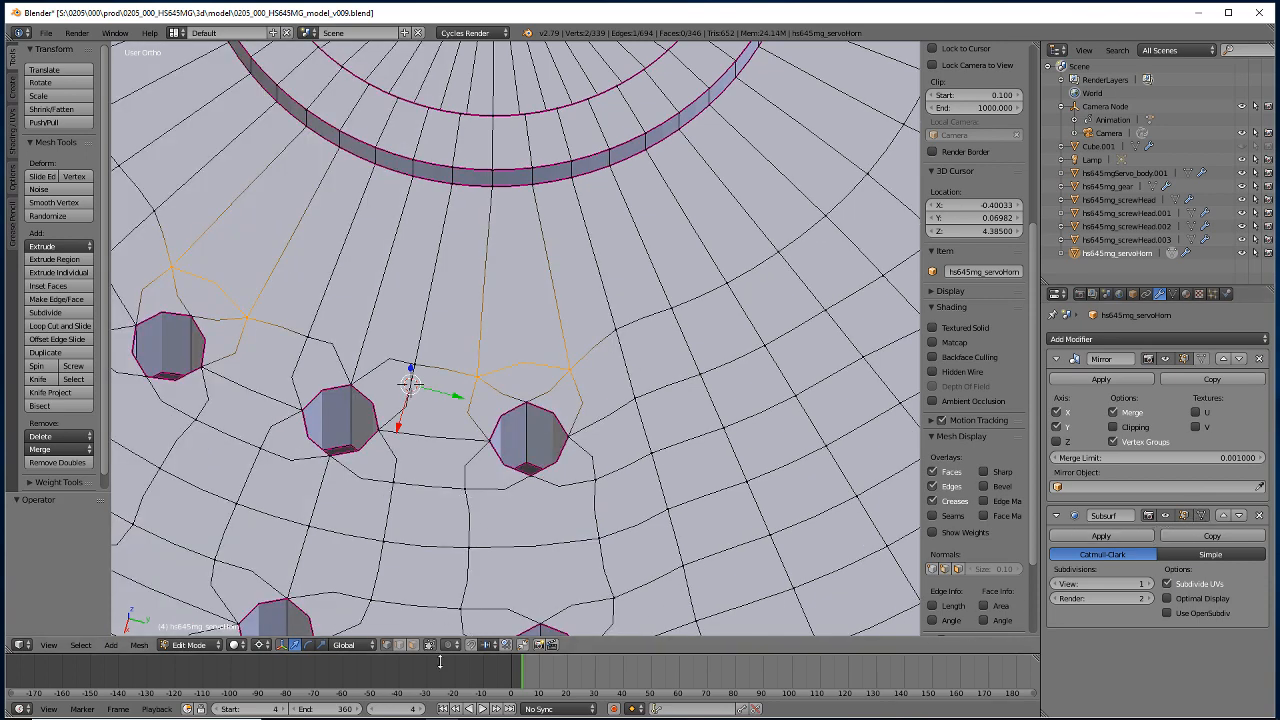
{"action": "left_click", "coordinate": [410, 645]}
{"action": "right_click", "coordinate": [513, 514]}
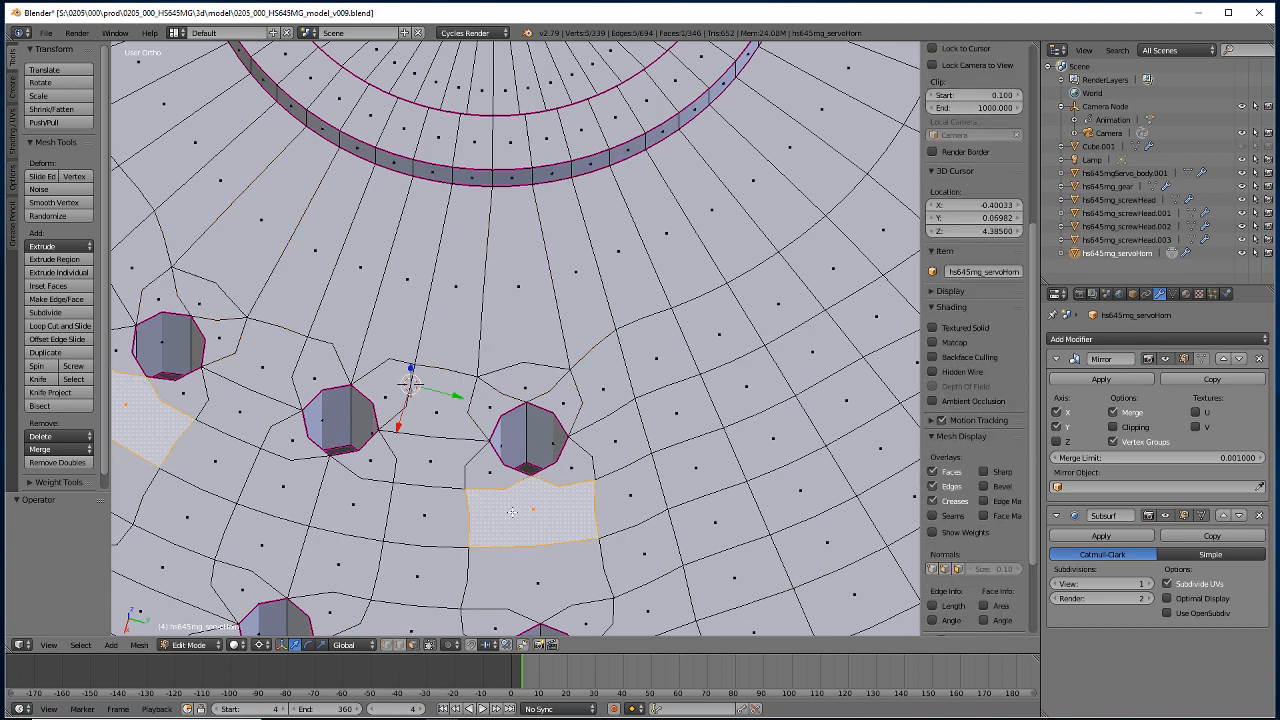
{"action": "key", "text": "x"}
{"action": "left_click", "coordinate": [463, 514]}
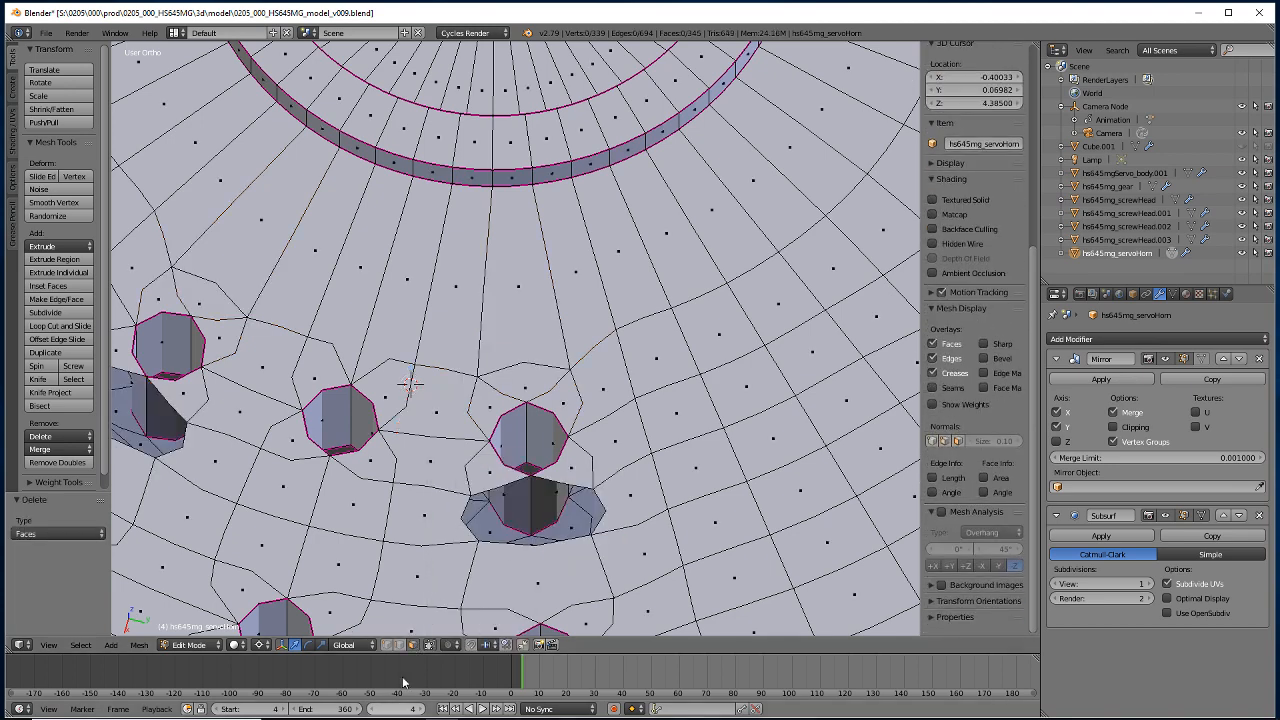
Fill the gap on the inner rotated hole's rim side with two side triangles and a central triangle.
{"action": "left_click", "coordinate": [398, 646]}
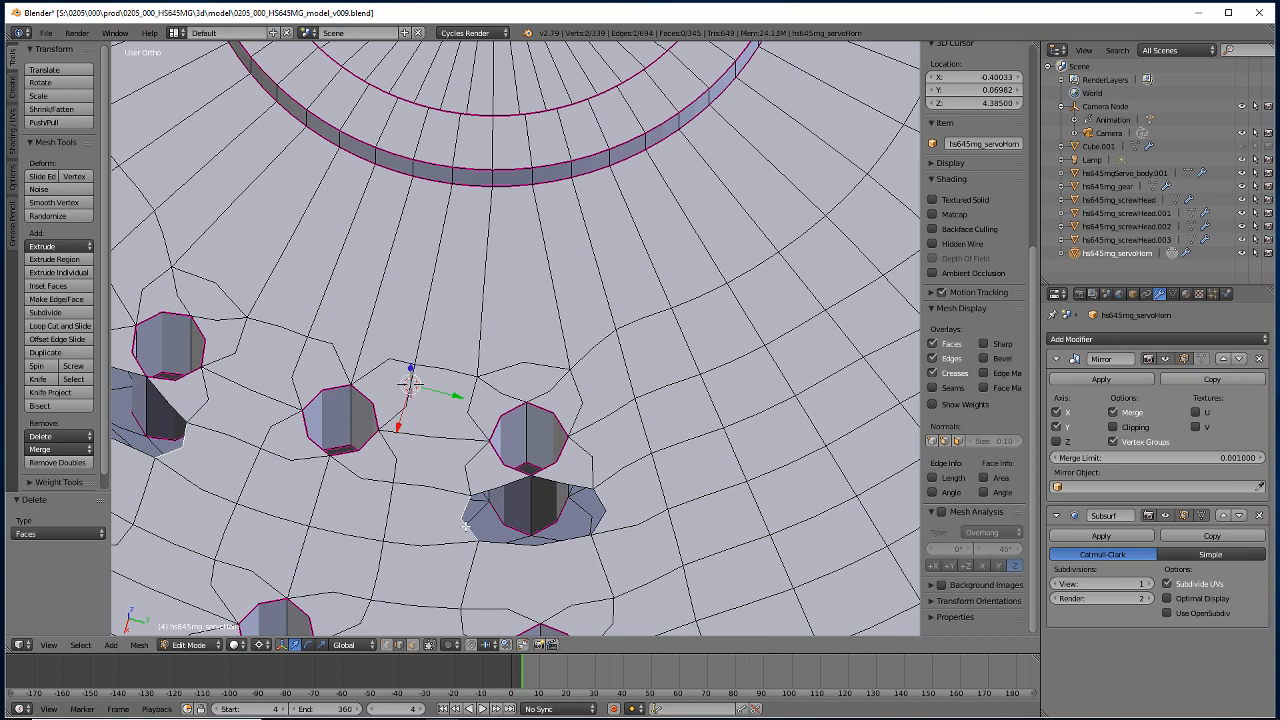
{"action": "left_click", "coordinate": [470, 508]}
{"action": "key", "text": "f"}
{"action": "right_click", "coordinate": [598, 506]}
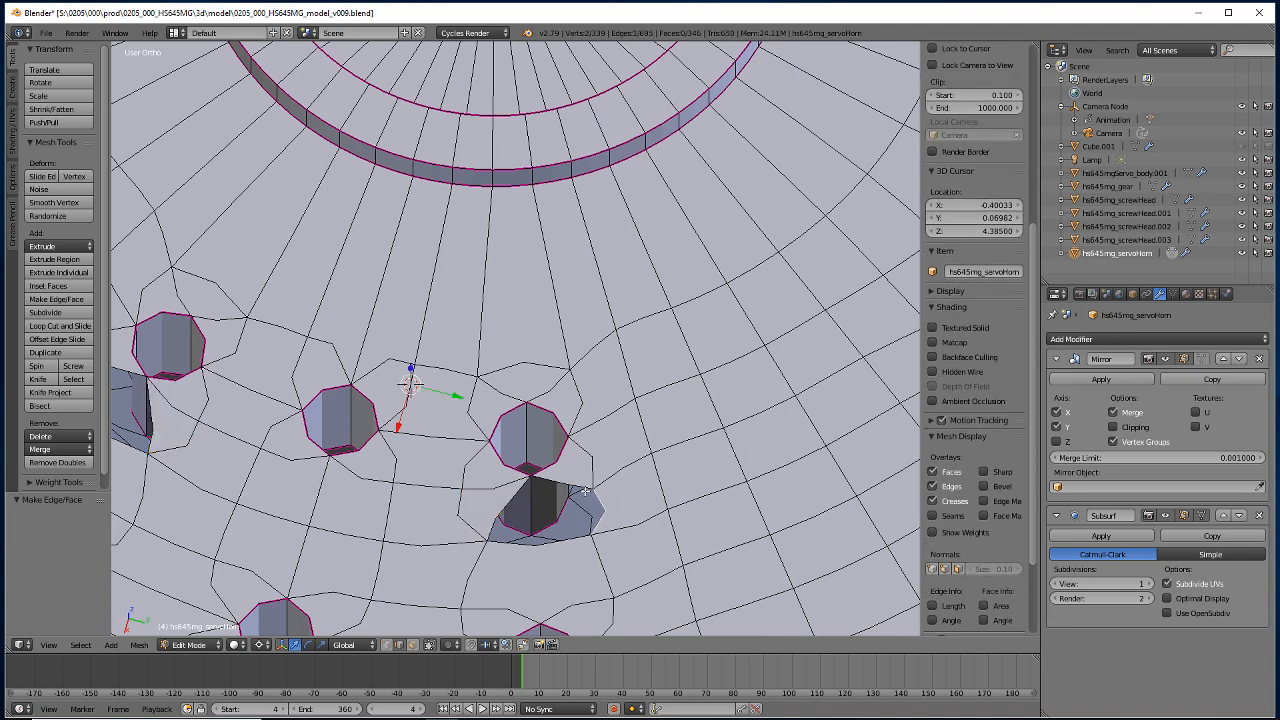
{"action": "right_click", "coordinate": [566, 484], "text": "shift"}
{"action": "key", "text": "f"}
{"action": "key", "text": "f"}
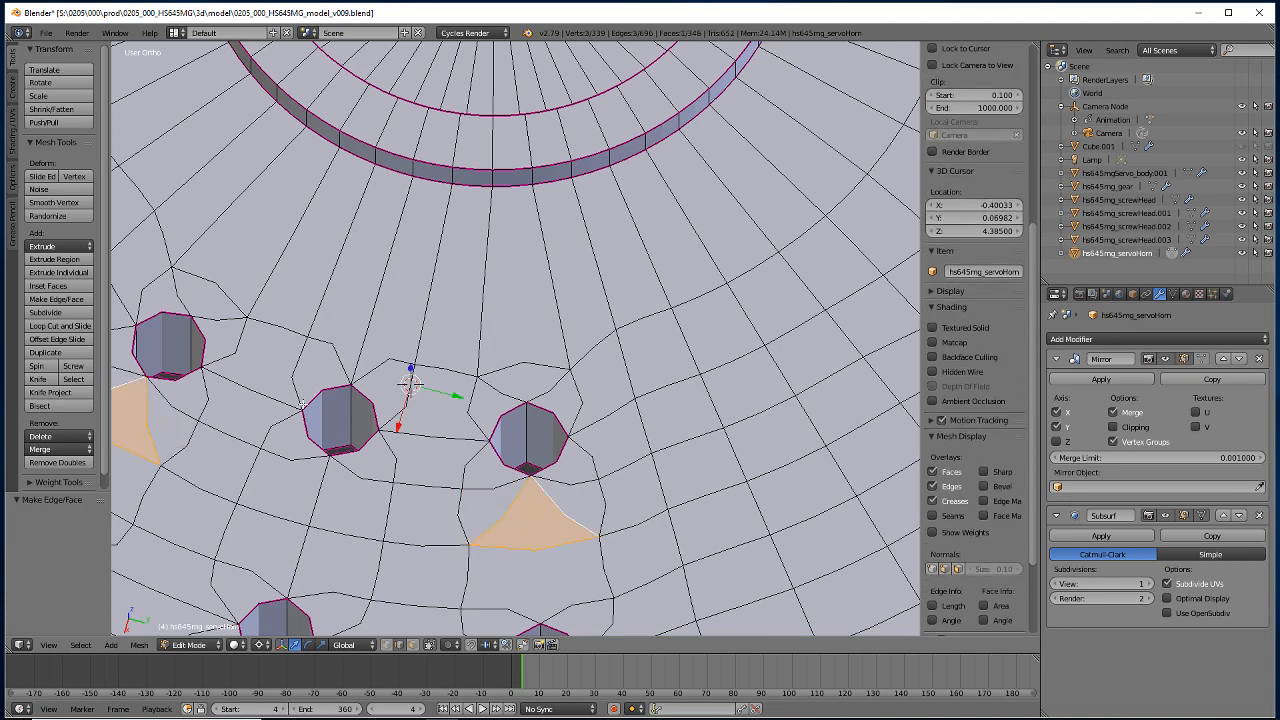
Inspect the top side's topology around the screw holes, with the Subsurf and Mirror modifiers hidden and shown.
{"action": "scroll", "coordinate": [304, 491], "scroll_direction": "down", "scroll_amount": 5}
{"action": "scroll", "coordinate": [315, 510], "scroll_direction": "up", "scroll_amount": 3}
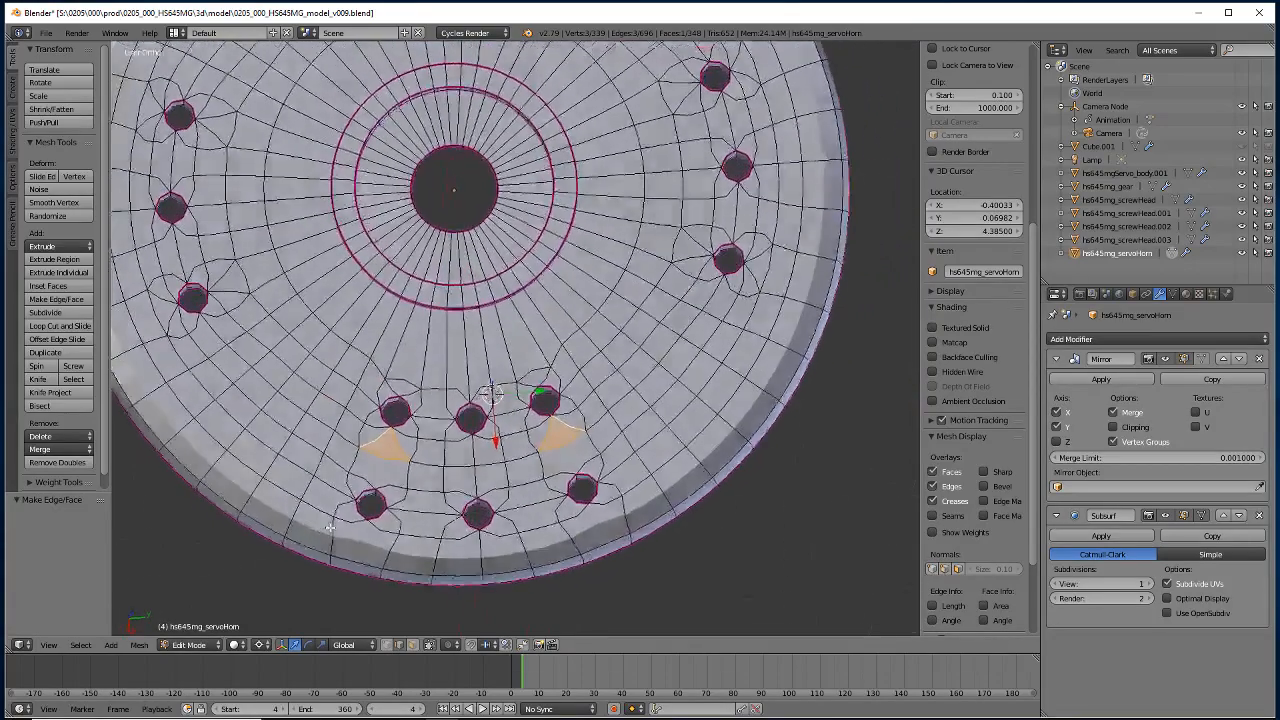
{"action": "scroll", "coordinate": [325, 527], "scroll_direction": "up", "scroll_amount": 4}
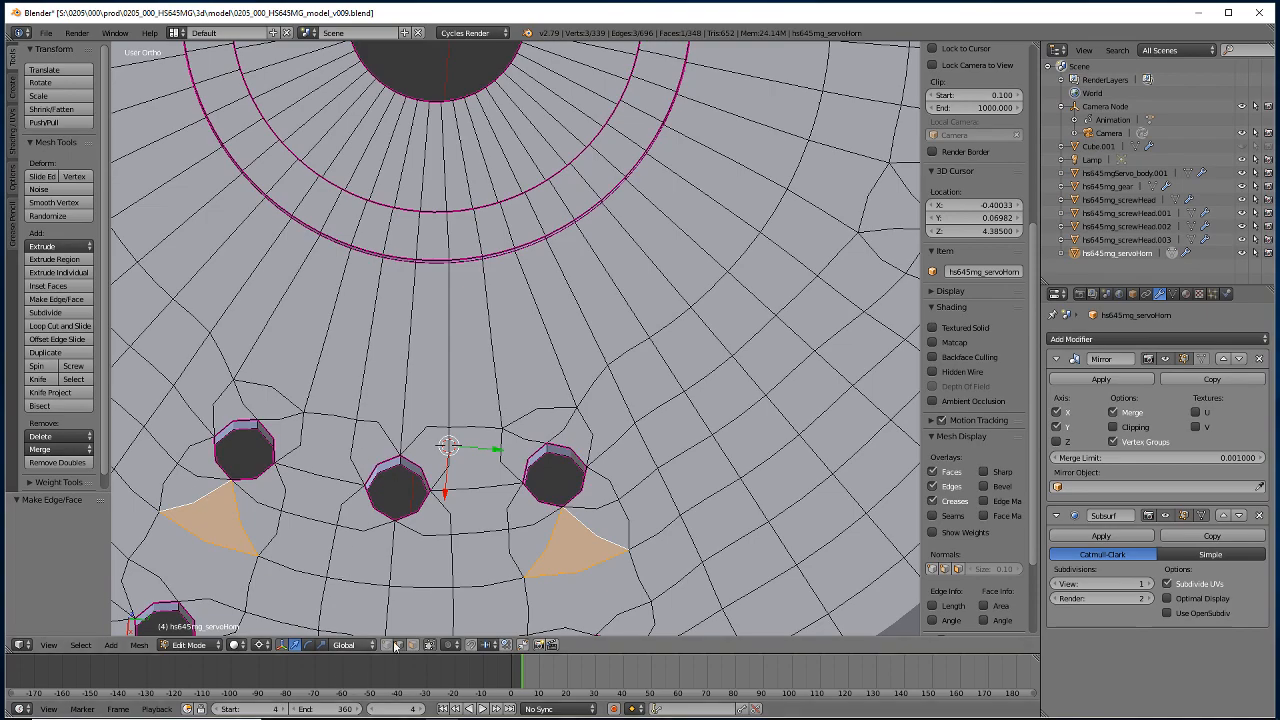
{"action": "key", "text": "ctrl+KP_Add"}
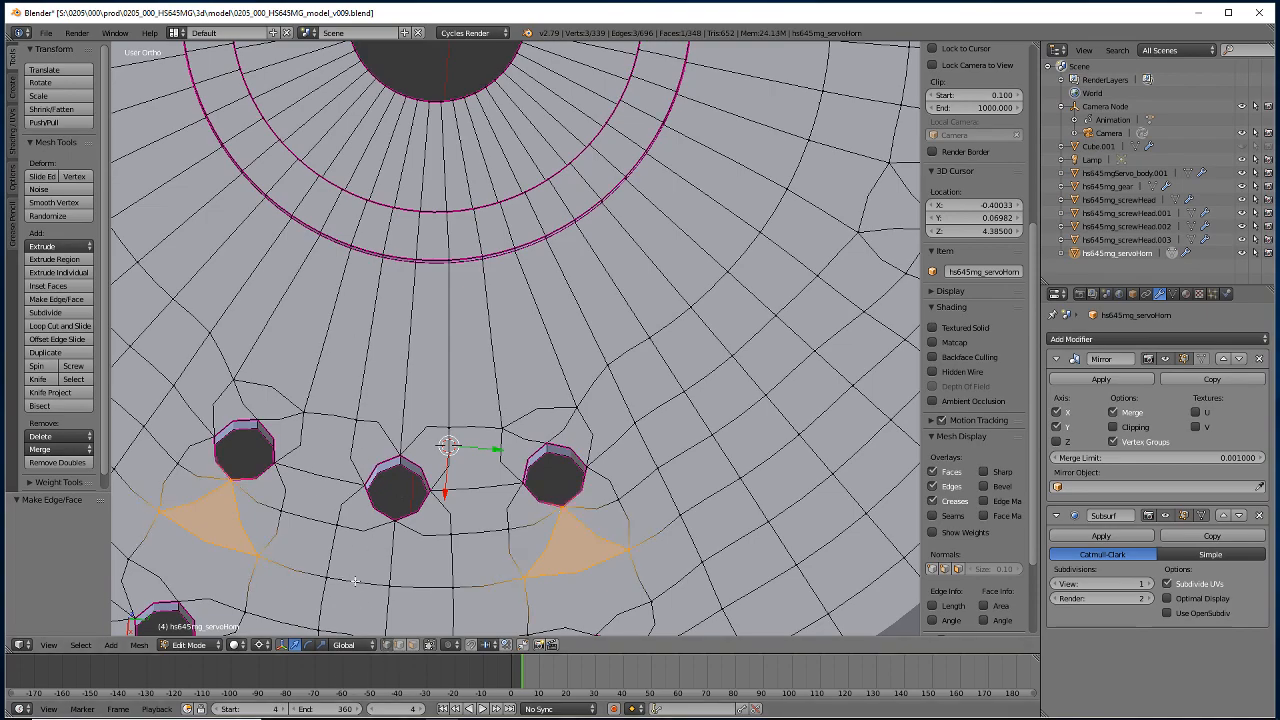
{"action": "middle_click_drag", "start_coordinate": [309, 547], "coordinate": [447, 618]}
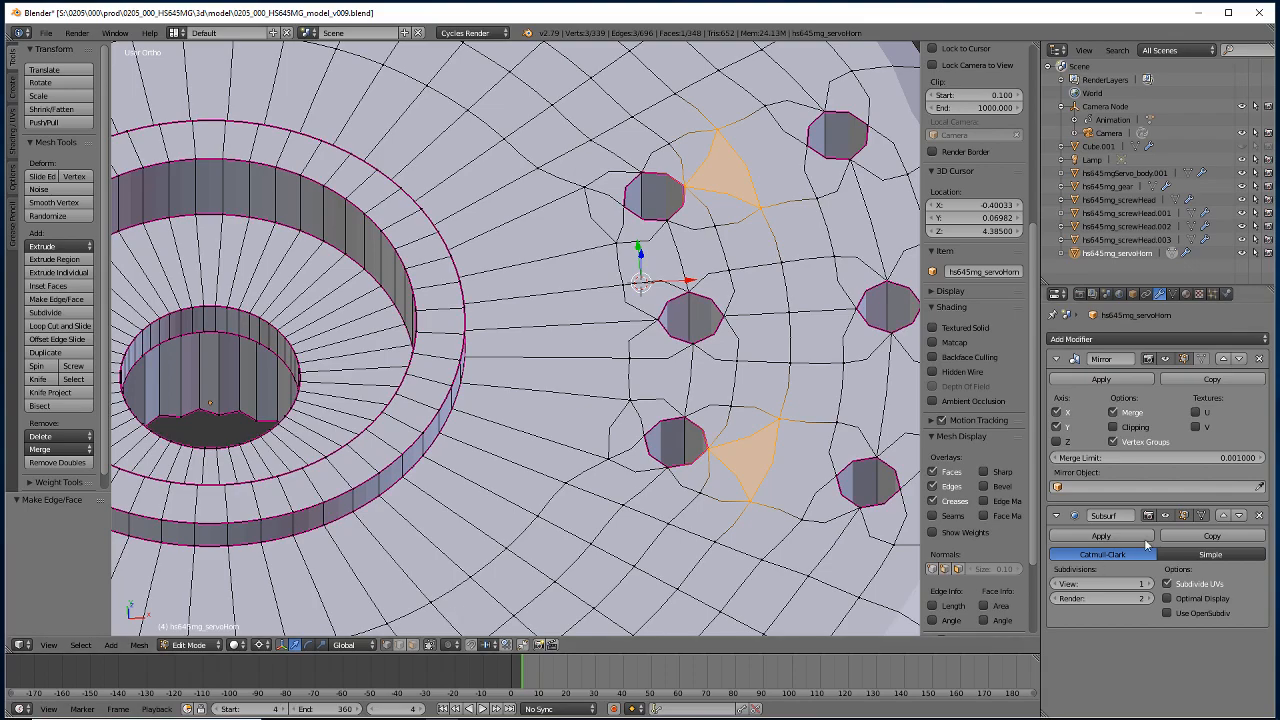
{"action": "left_click", "coordinate": [1166, 516]}
{"action": "left_click", "coordinate": [1180, 360]}
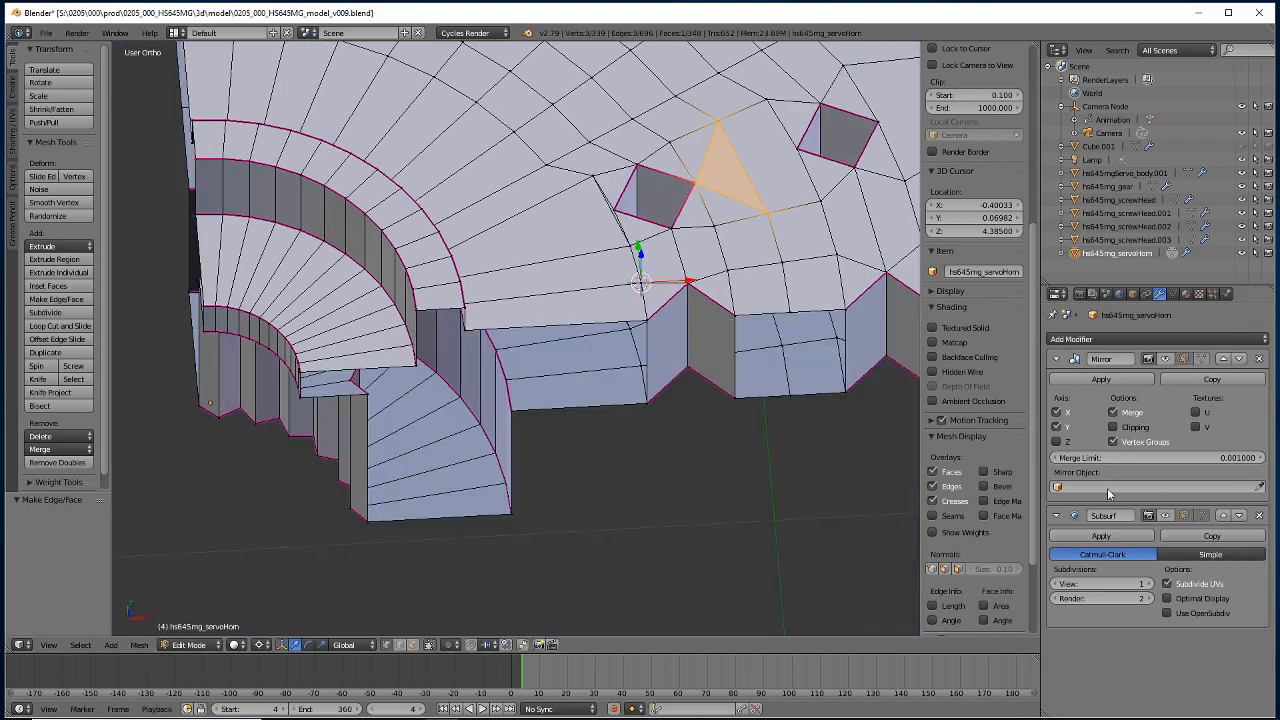
{"action": "middle_click_drag", "start_coordinate": [543, 509], "coordinate": [547, 517]}
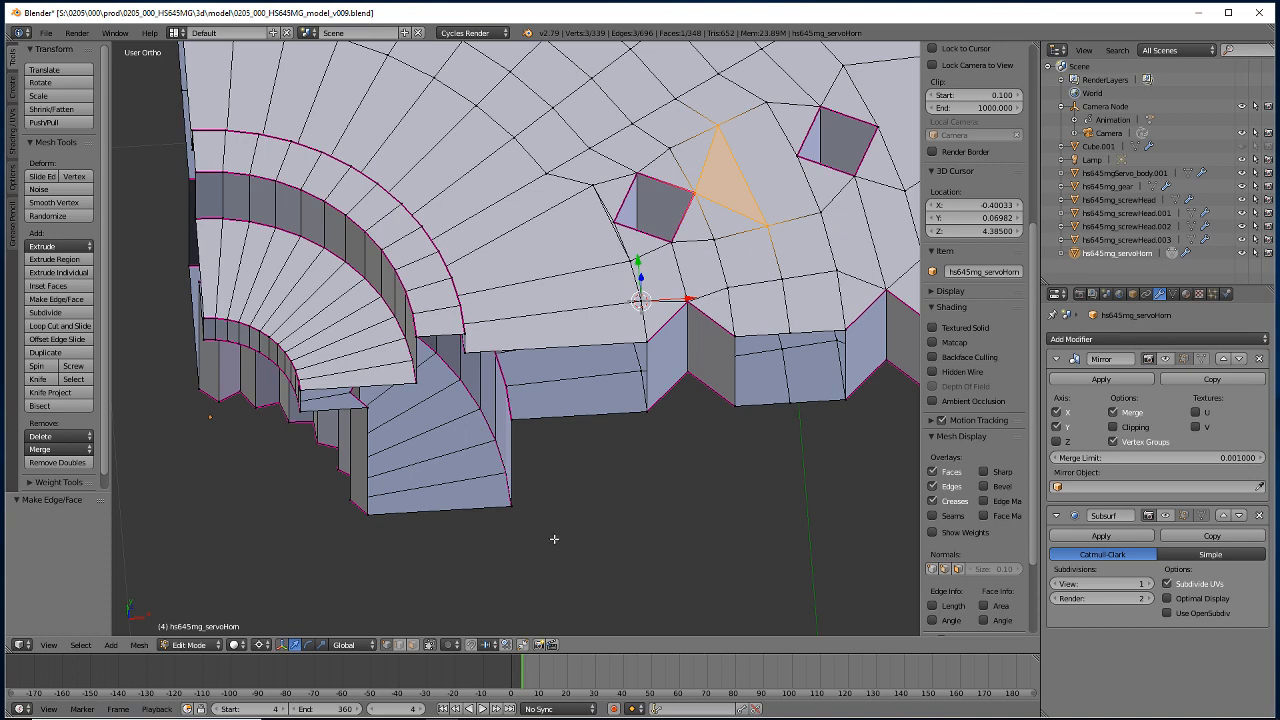
{"action": "scroll", "coordinate": [625, 379], "scroll_direction": "up", "scroll_amount": 2}
{"action": "scroll", "coordinate": [632, 370], "scroll_direction": "down", "scroll_amount": 2}
{"action": "middle_click_drag", "start_coordinate": [494, 433], "coordinate": [541, 396]}
{"action": "scroll", "coordinate": [611, 521], "scroll_direction": "up", "scroll_amount": 2}
{"action": "left_click", "coordinate": [677, 246]}
{"action": "middle_click_drag", "start_coordinate": [547, 368], "coordinate": [582, 510]}
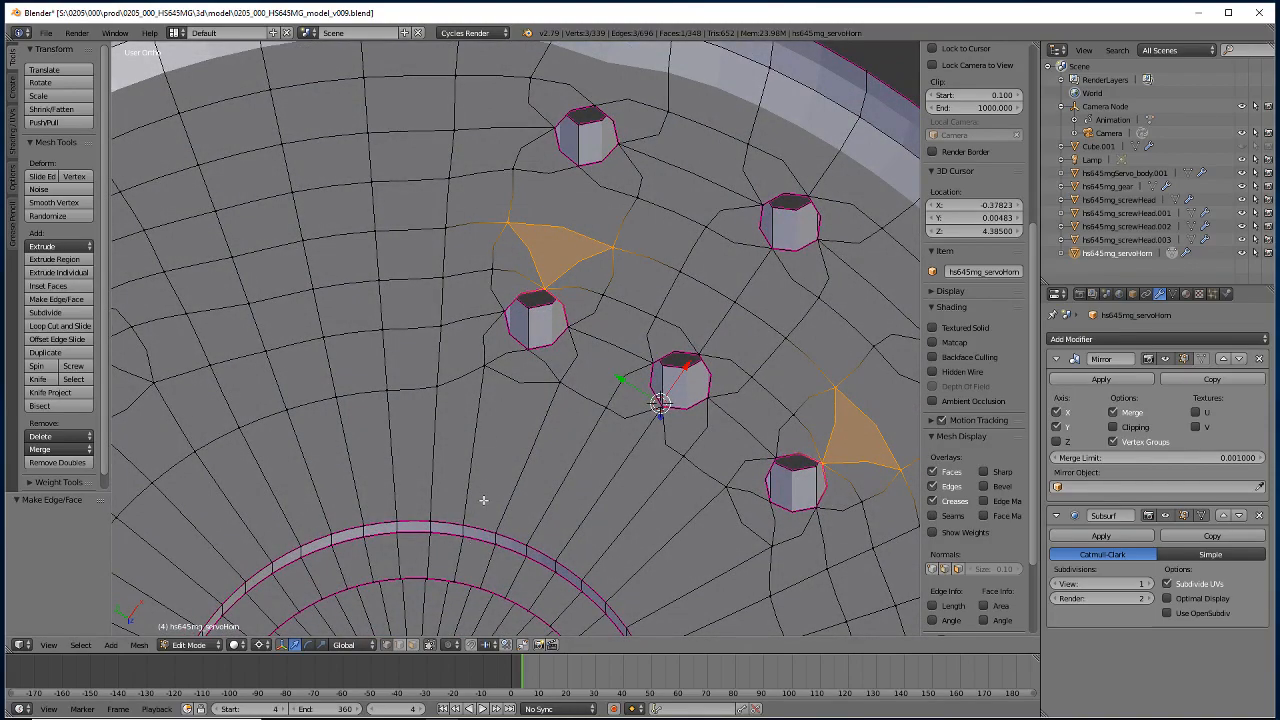
{"action": "middle_click_drag", "start_coordinate": [601, 66], "coordinate": [492, 528]}
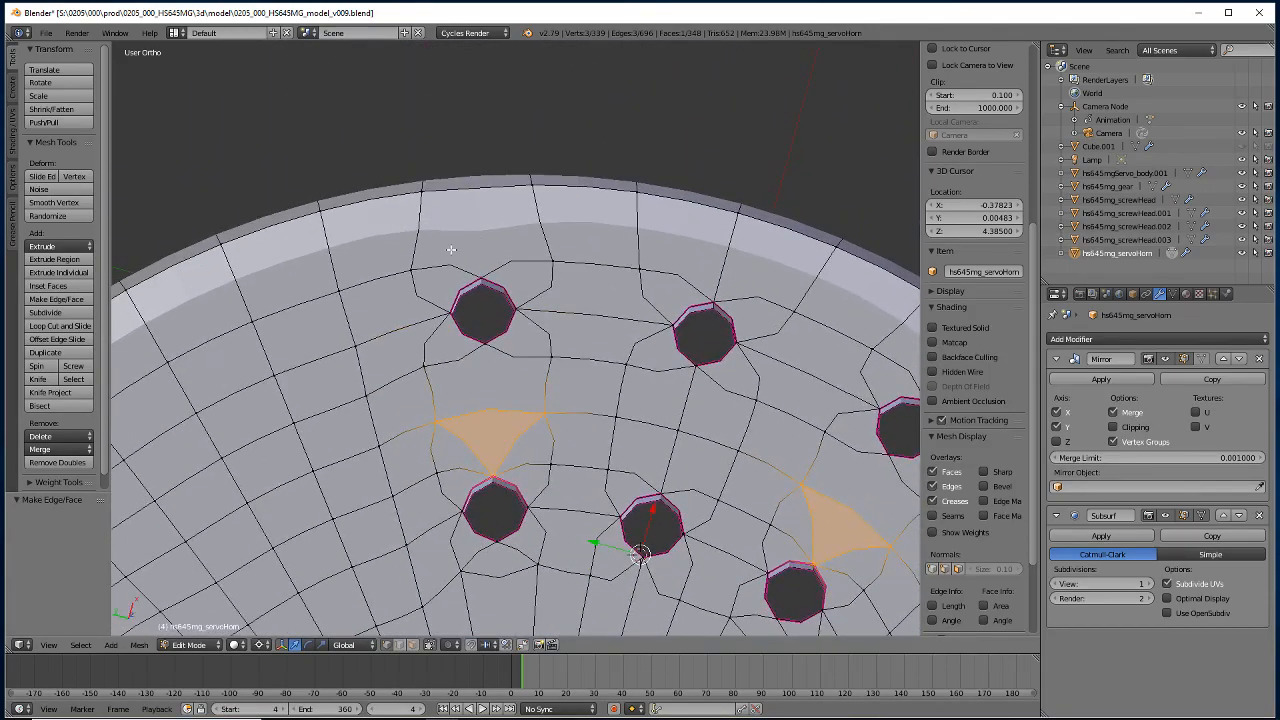
Turn off the Subsurf edit cage and delete the top face between the outer rotated hole and the horn's rim.
{"action": "middle_click_drag", "start_coordinate": [572, 390], "coordinate": [437, 387], "text": "shift"}
{"action": "key", "text": "k"}
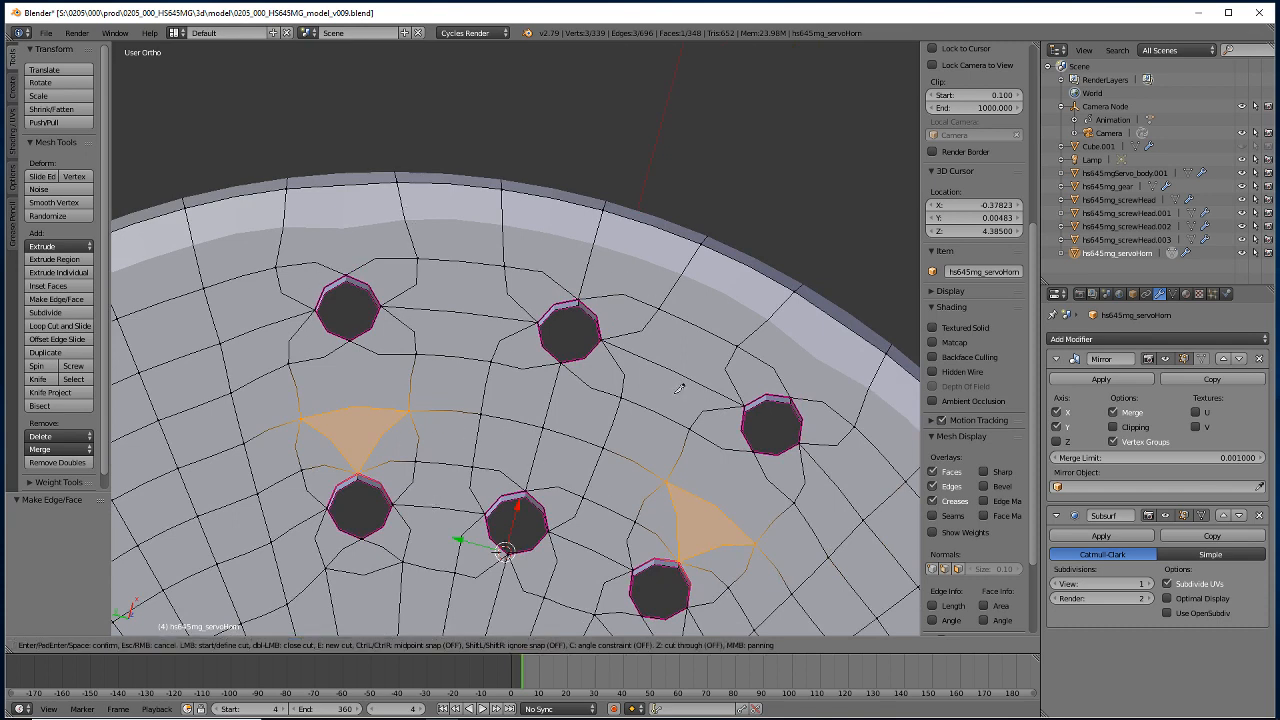
{"action": "key", "text": "Escape"}
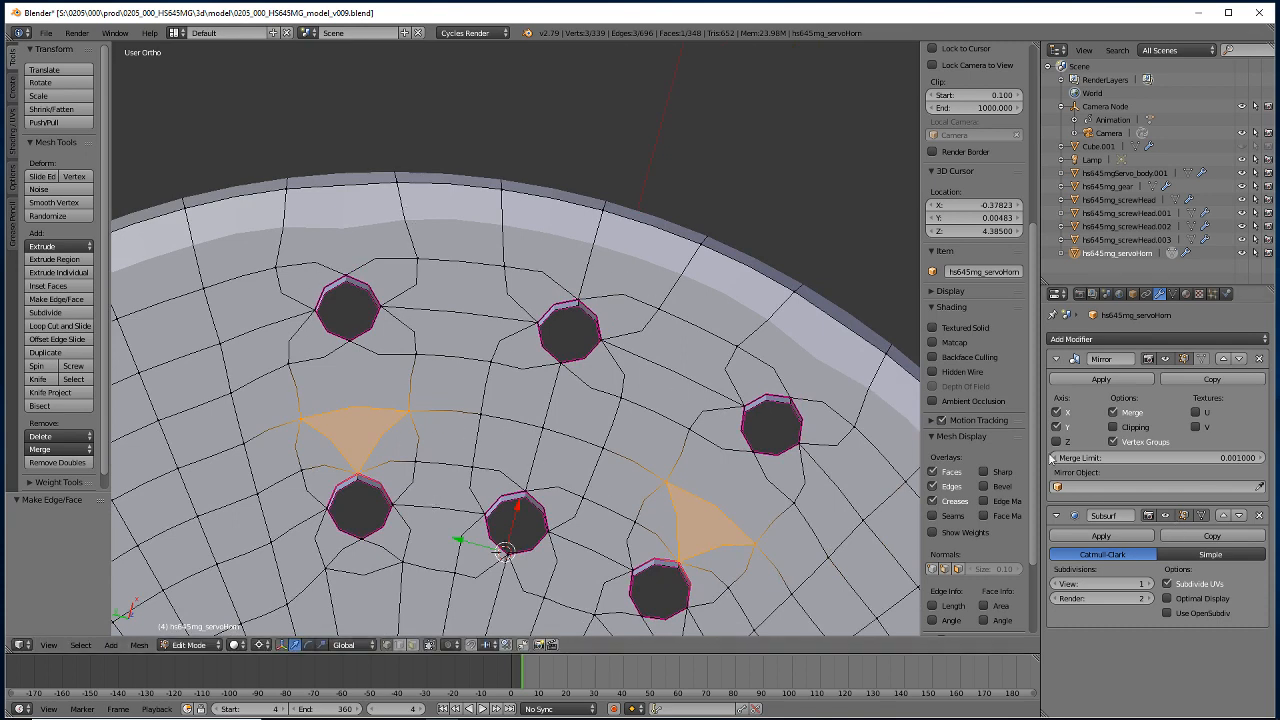
{"action": "left_click", "coordinate": [1199, 516]}
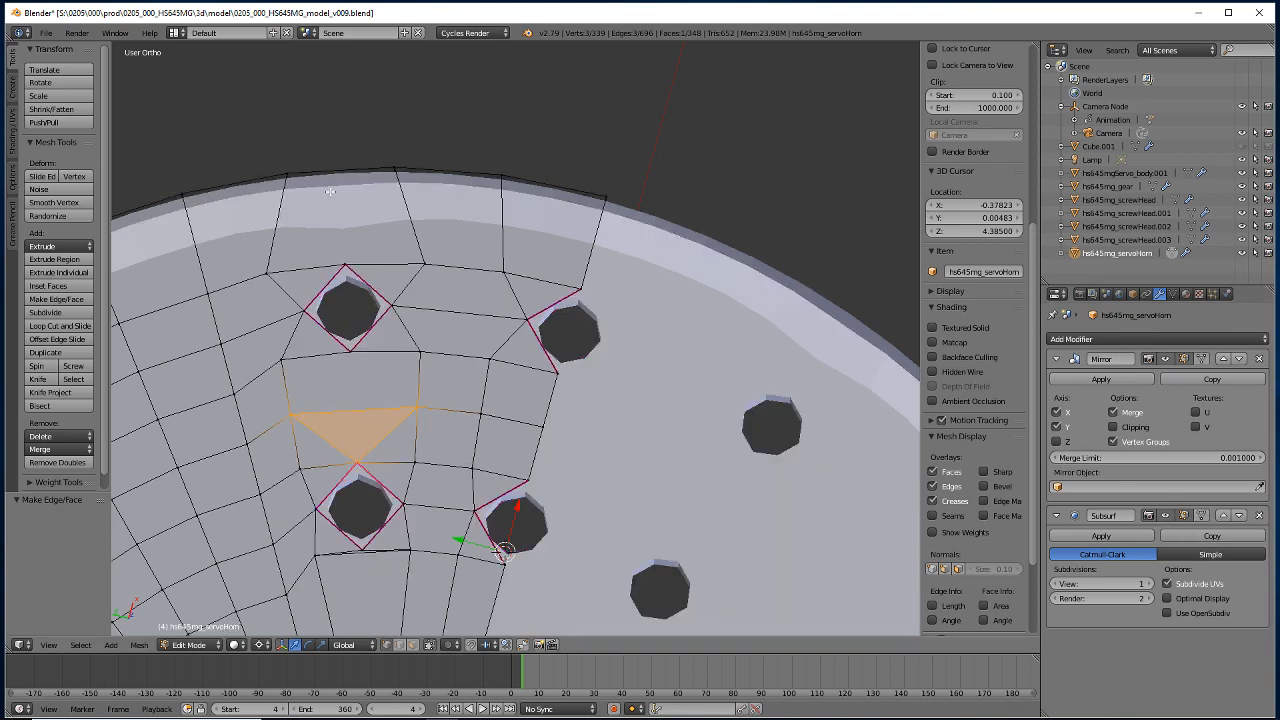
{"action": "middle_click_drag", "start_coordinate": [261, 360], "coordinate": [339, 449], "text": "shift"}
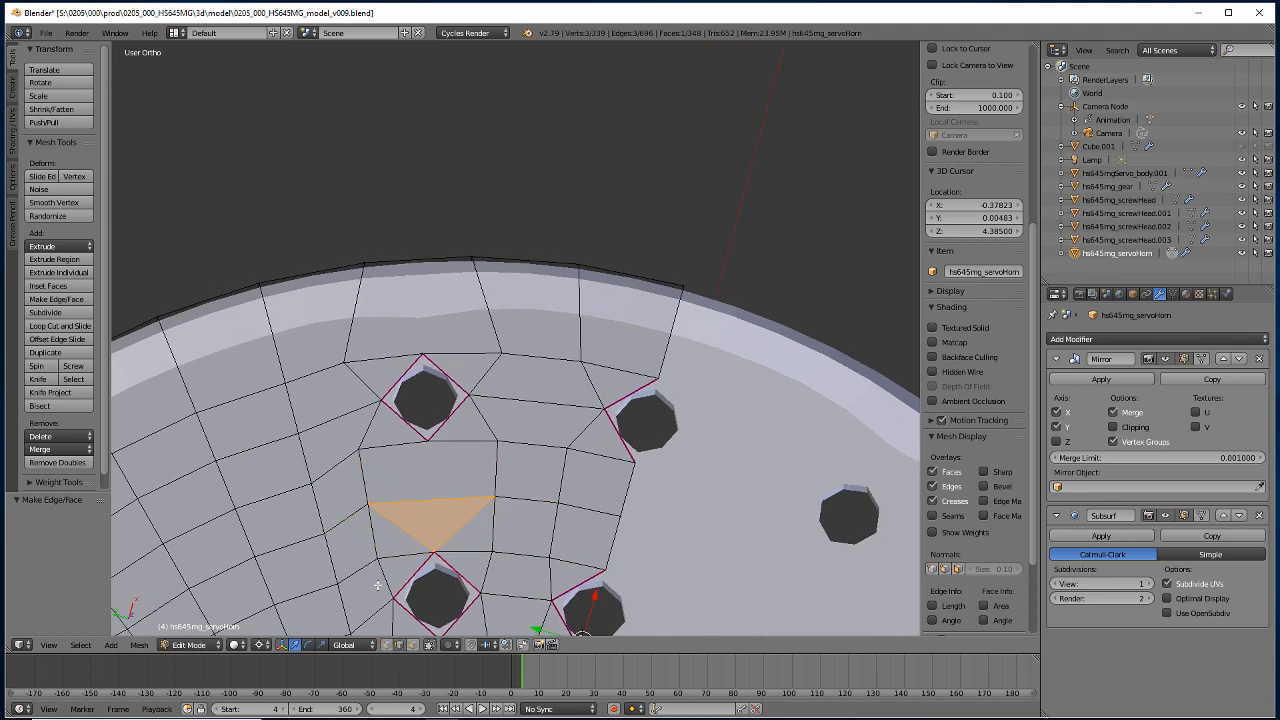
{"action": "left_click", "coordinate": [410, 645]}
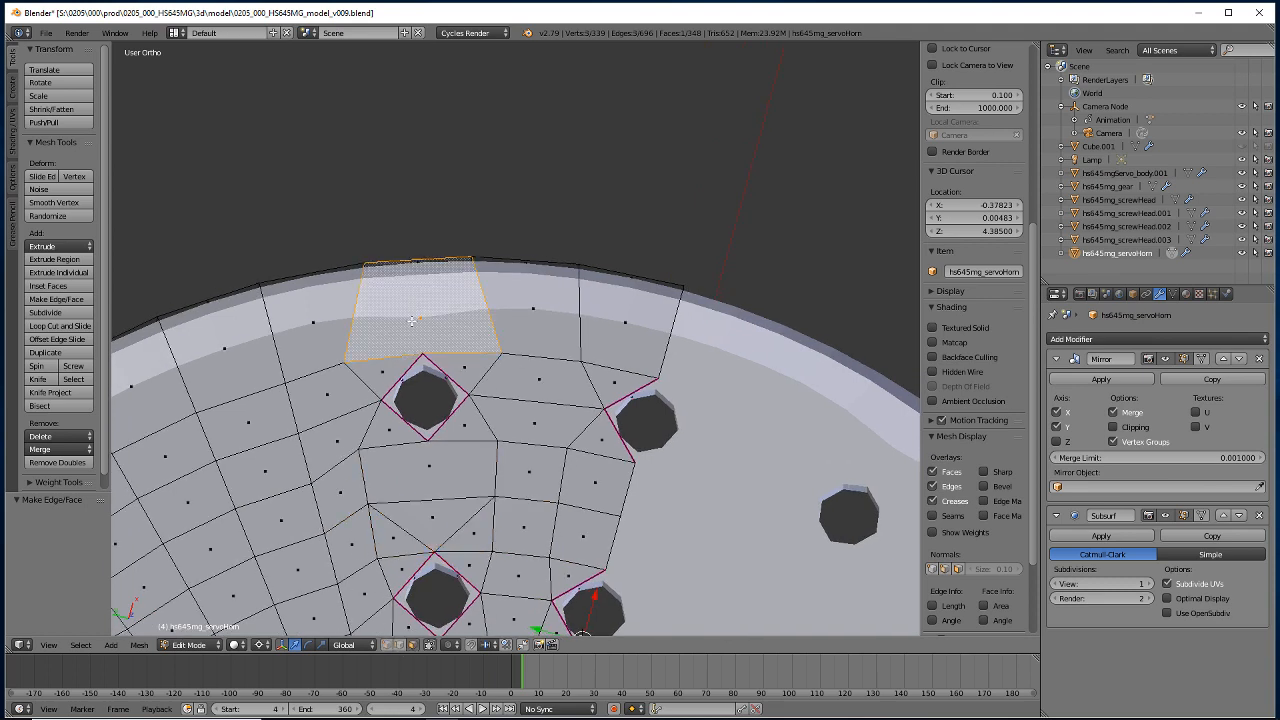
{"action": "key", "text": "x"}
{"action": "left_click", "coordinate": [369, 325]}
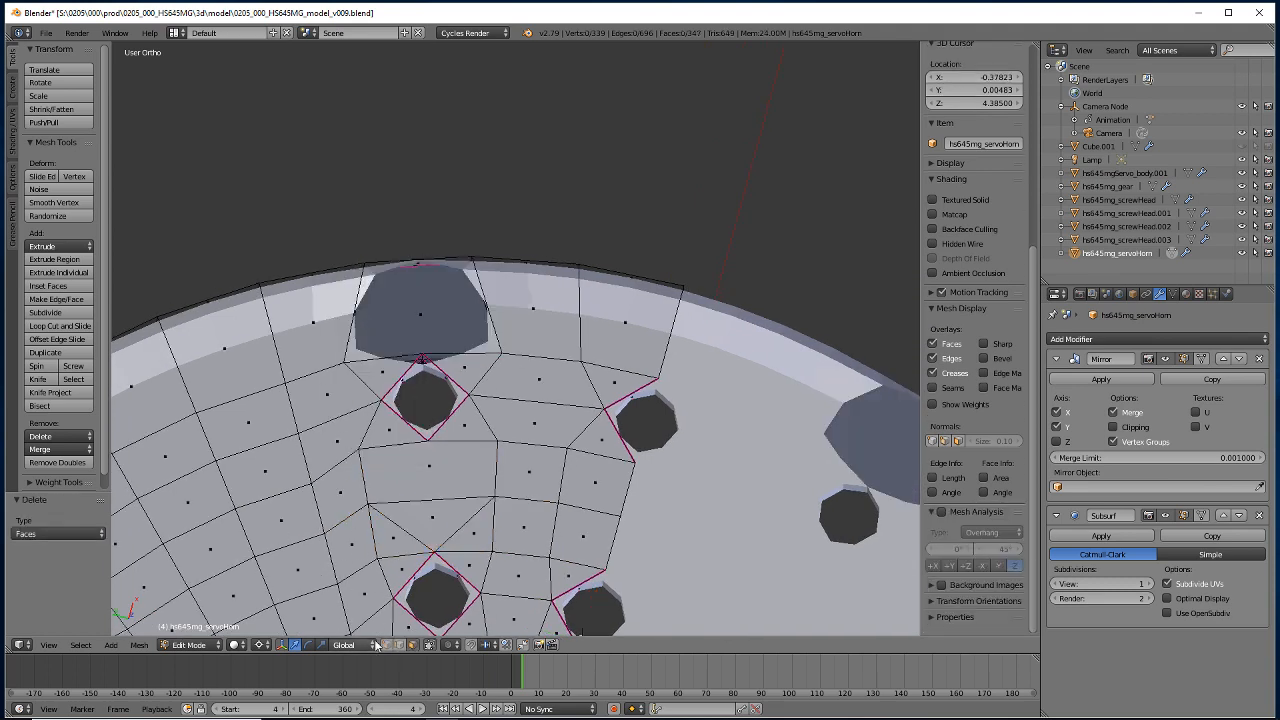
Turn on the Subsurf edit cage and fill the gap between the outer rotated hole and the rim with two side triangles and a central triangle.
{"action": "left_click", "coordinate": [1200, 516]}
{"action": "right_click", "coordinate": [382, 358]}
{"action": "right_click", "coordinate": [354, 300], "text": "shift"}
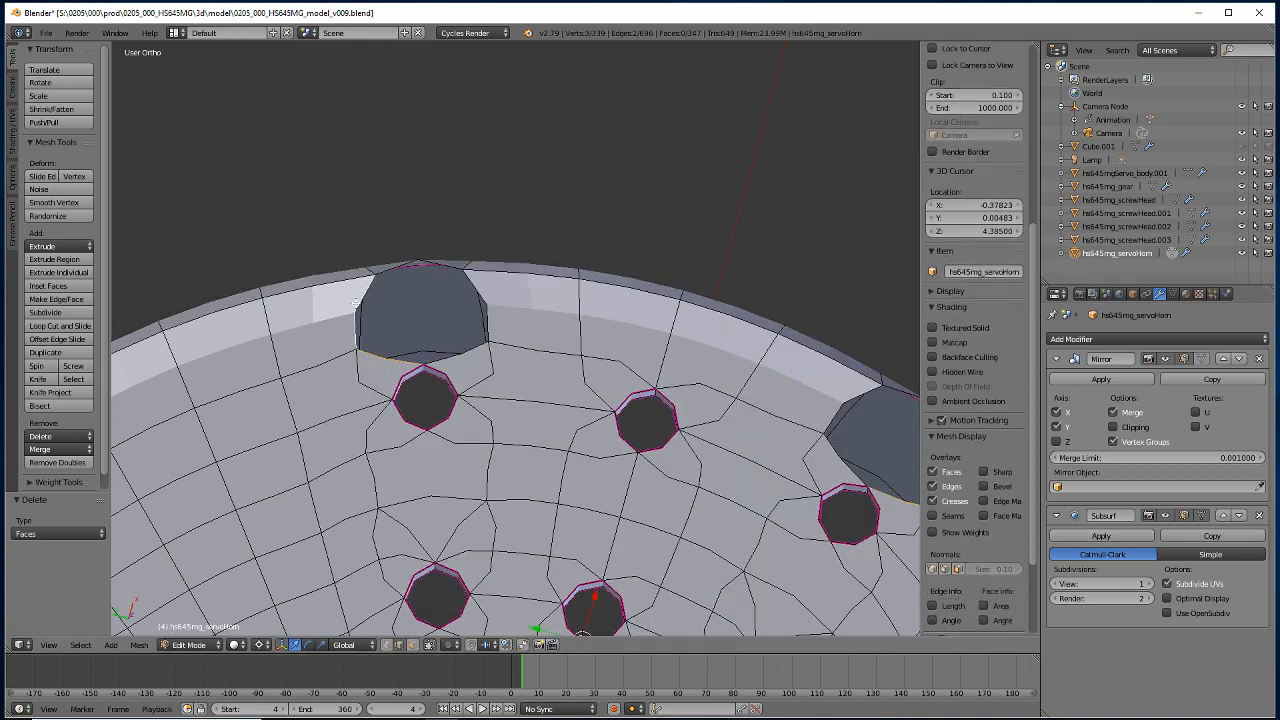
{"action": "key", "text": "f"}
{"action": "right_click", "coordinate": [463, 346]}
{"action": "right_click", "coordinate": [469, 291], "text": "shift"}
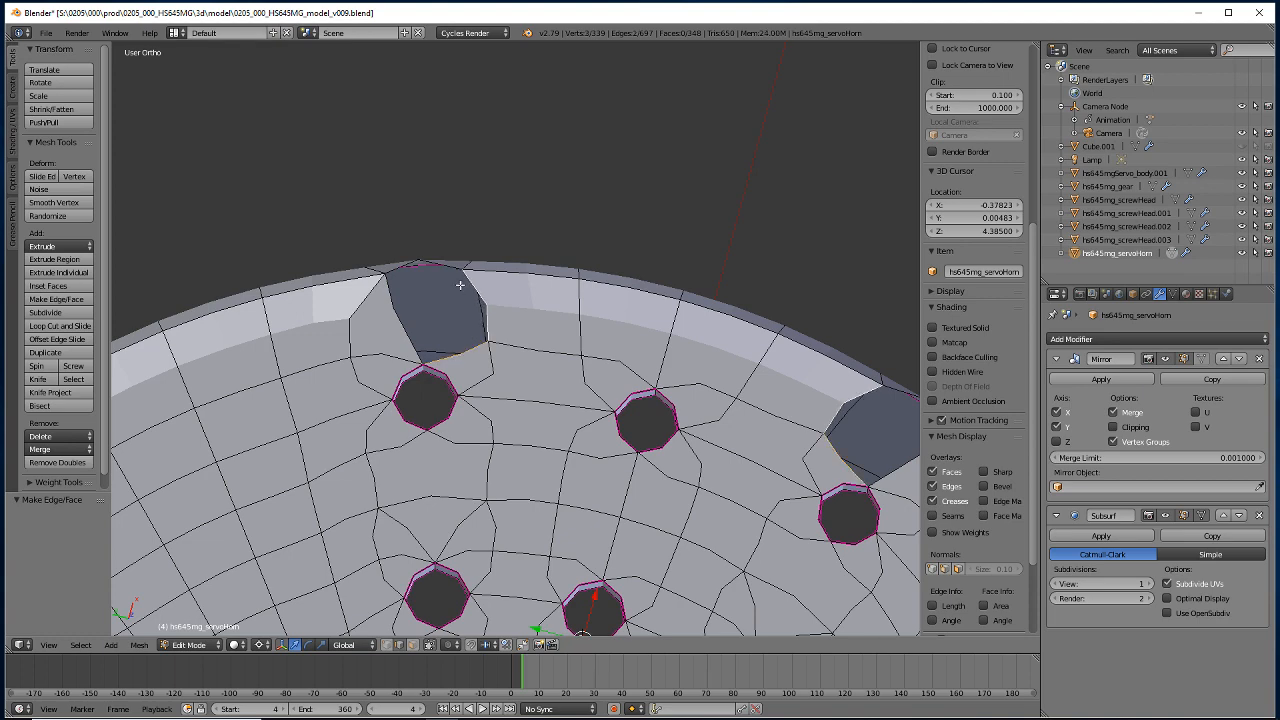
{"action": "key", "text": "f"}
{"action": "right_click", "coordinate": [442, 325]}
{"action": "right_click", "coordinate": [400, 323], "text": "shift"}
{"action": "key", "text": "f"}
Crease the full rim edge loop bordering the newly filled faces by 1.
{"action": "middle_click_drag", "start_coordinate": [335, 250], "coordinate": [357, 312]}
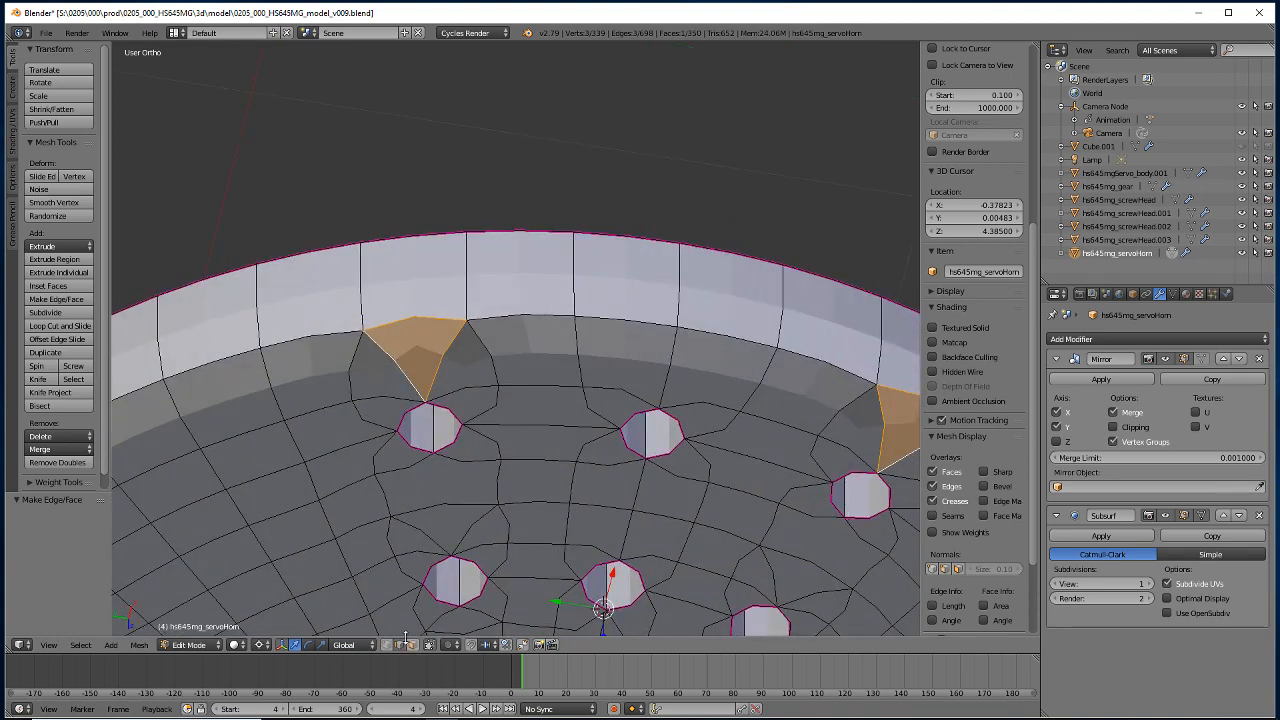
{"action": "right_click", "coordinate": [268, 345], "text": "alt"}
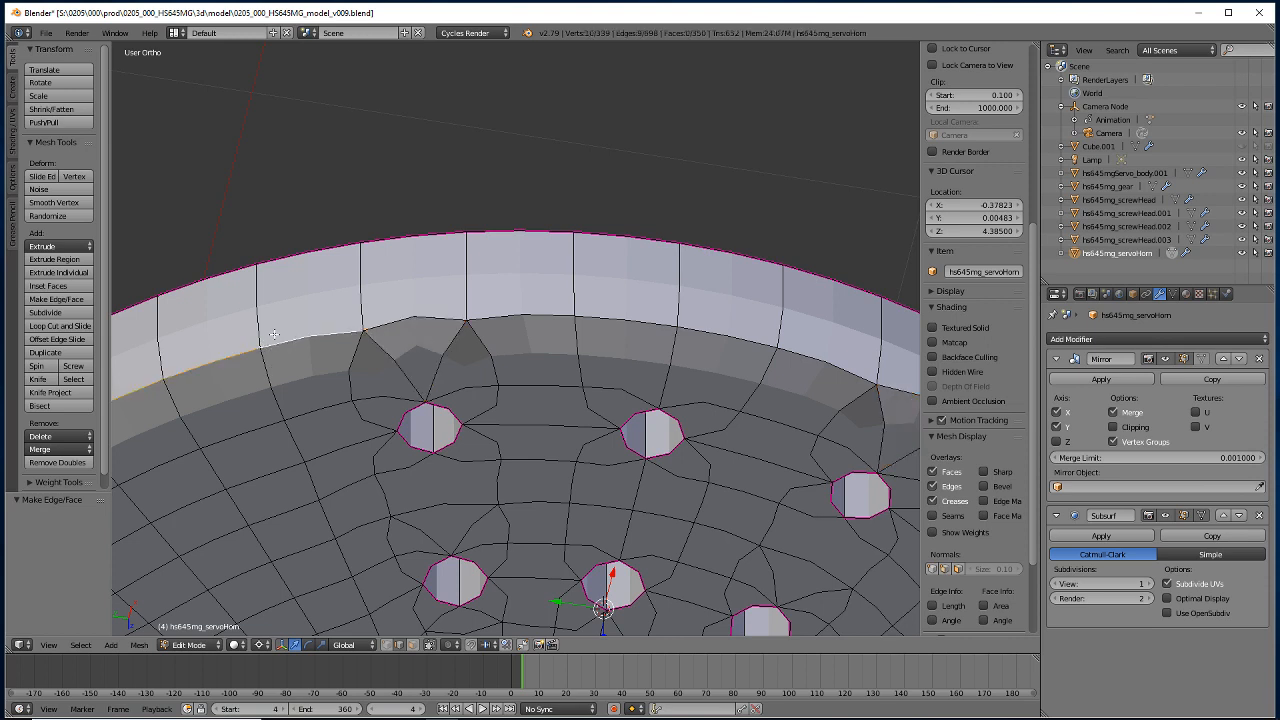
{"action": "right_click", "coordinate": [409, 320], "text": "alt+shift"}
{"action": "right_click", "coordinate": [522, 322], "text": "alt+shift"}
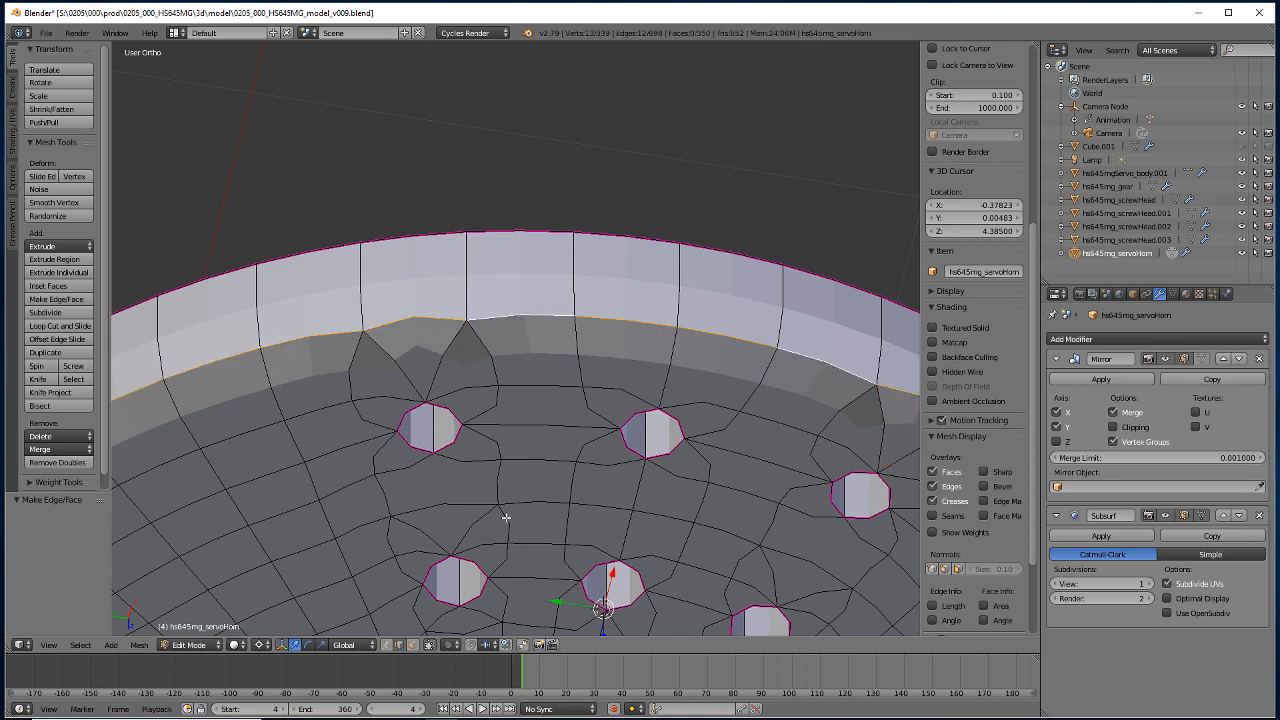
{"action": "key", "text": "shift+e"}
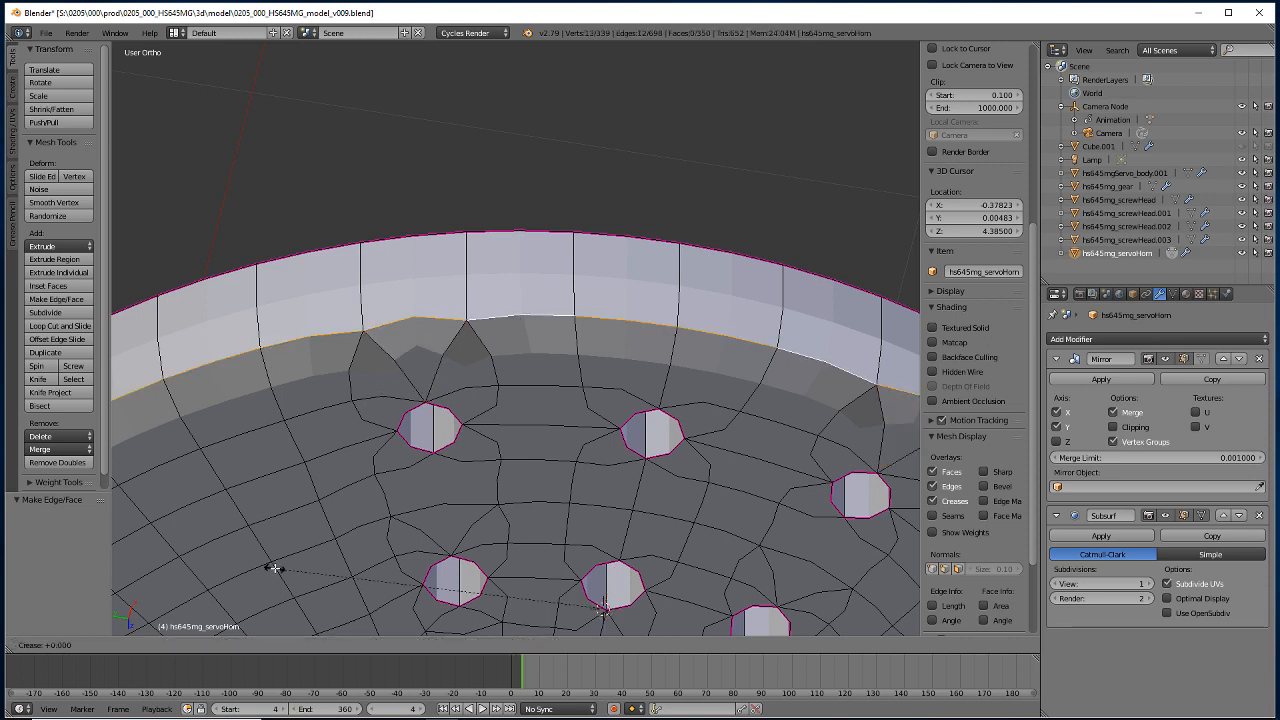
{"action": "key", "text": "1"}
{"action": "key", "text": "Return"}
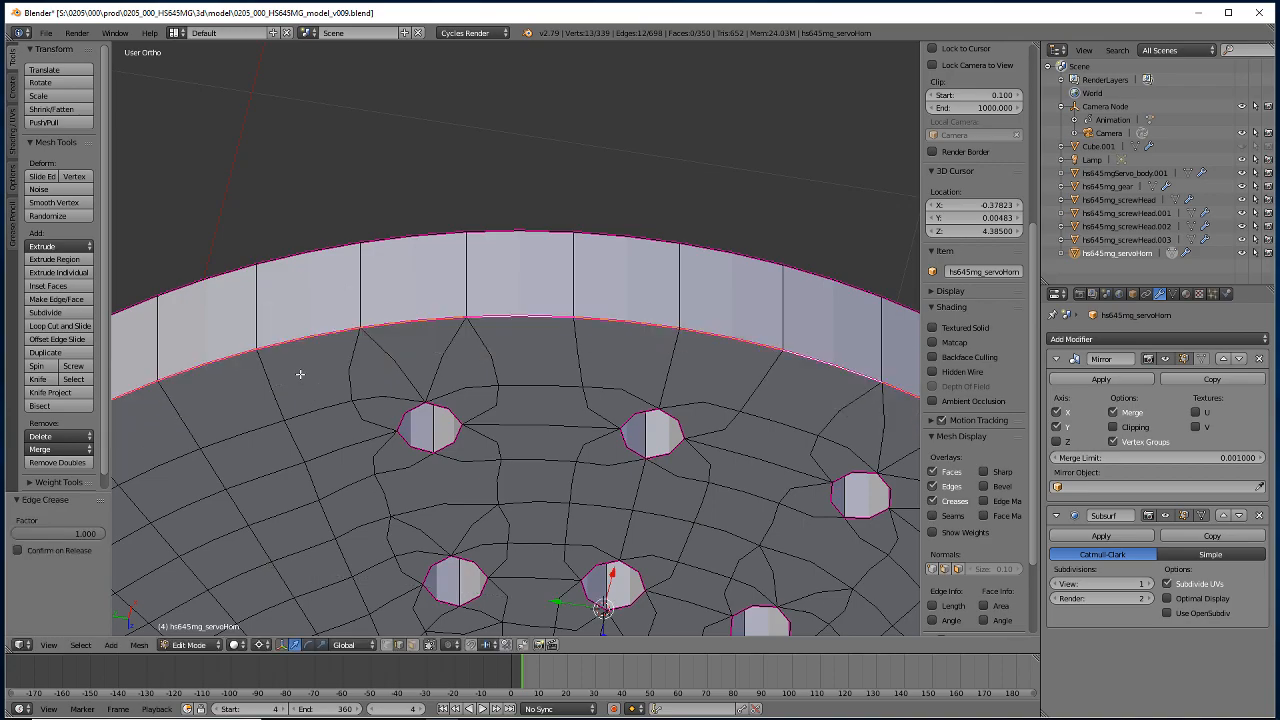
Reduce the crease of the selected rim edge loop by 0.2.
{"action": "scroll", "coordinate": [301, 398], "scroll_direction": "down", "scroll_amount": 4}
{"action": "middle_click_drag", "start_coordinate": [340, 444], "coordinate": [646, 475]}
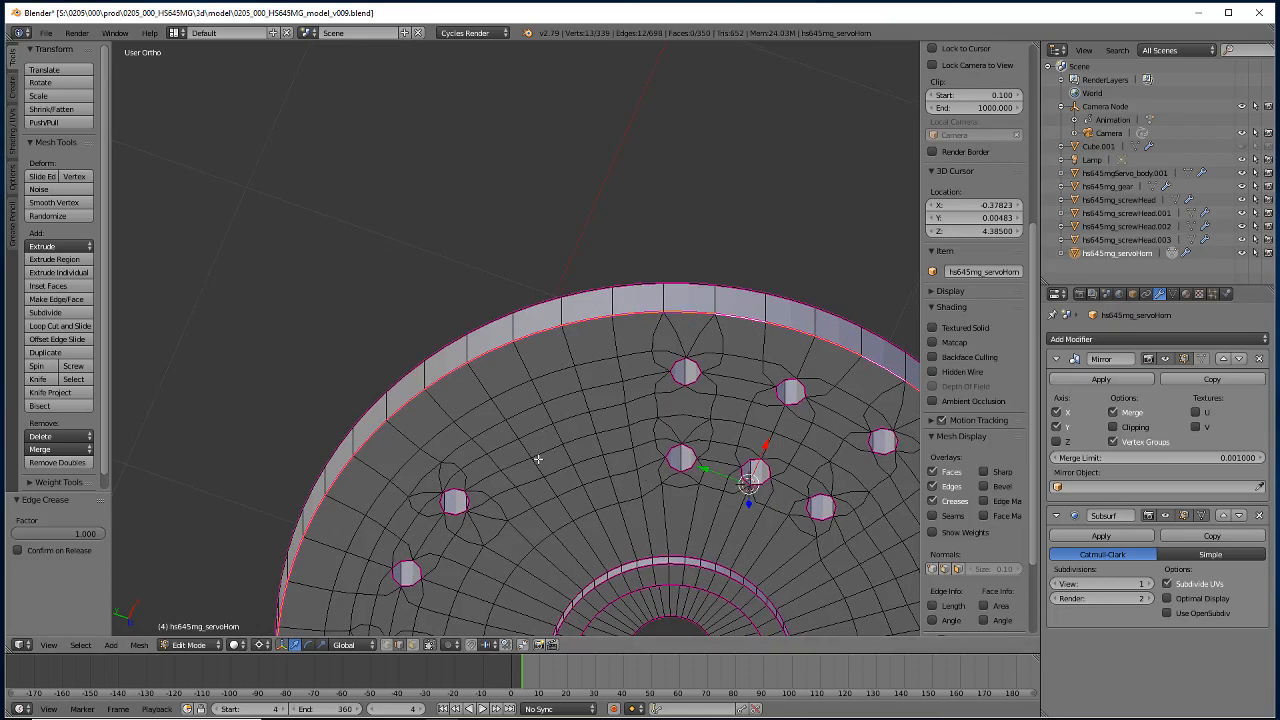
{"action": "key", "text": "shift+e"}
{"action": "type", "text": "-.2"}
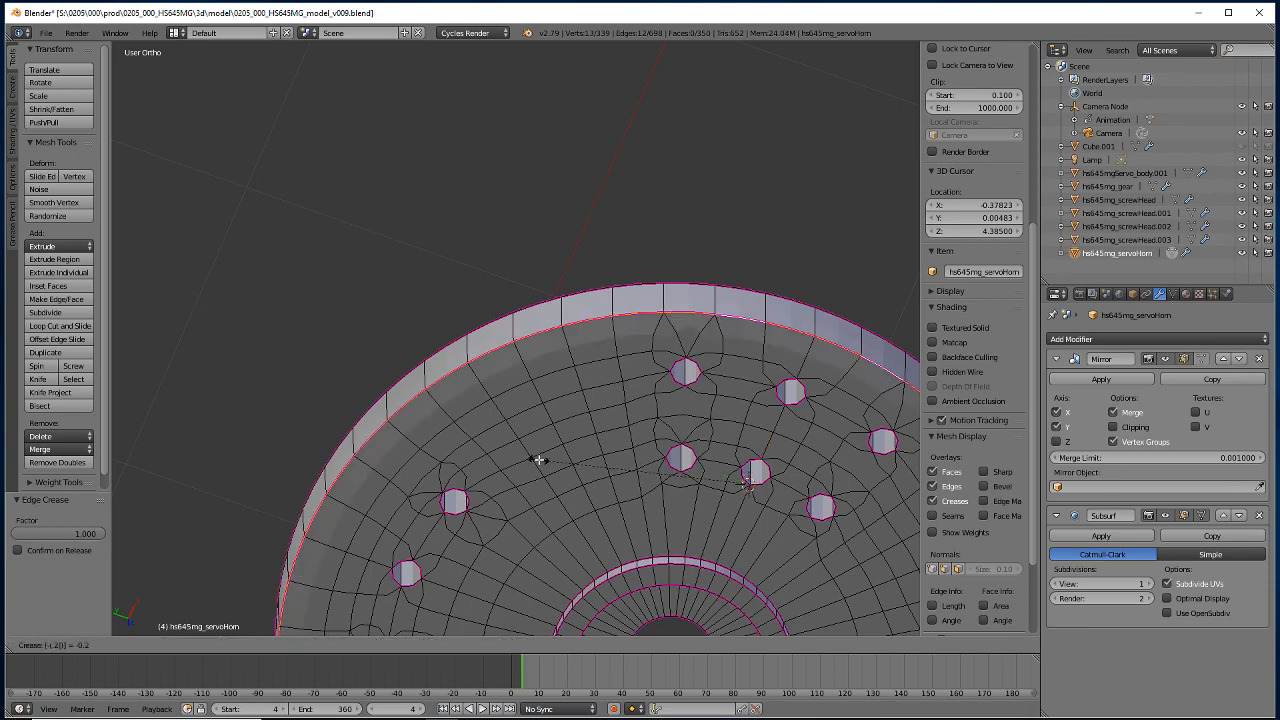
{"action": "key", "text": "Return"}
Inspect both sides of the servo horn, examining the rim shading and the topology around the screw holes.
{"action": "middle_click_drag", "start_coordinate": [560, 400], "coordinate": [670, 343]}
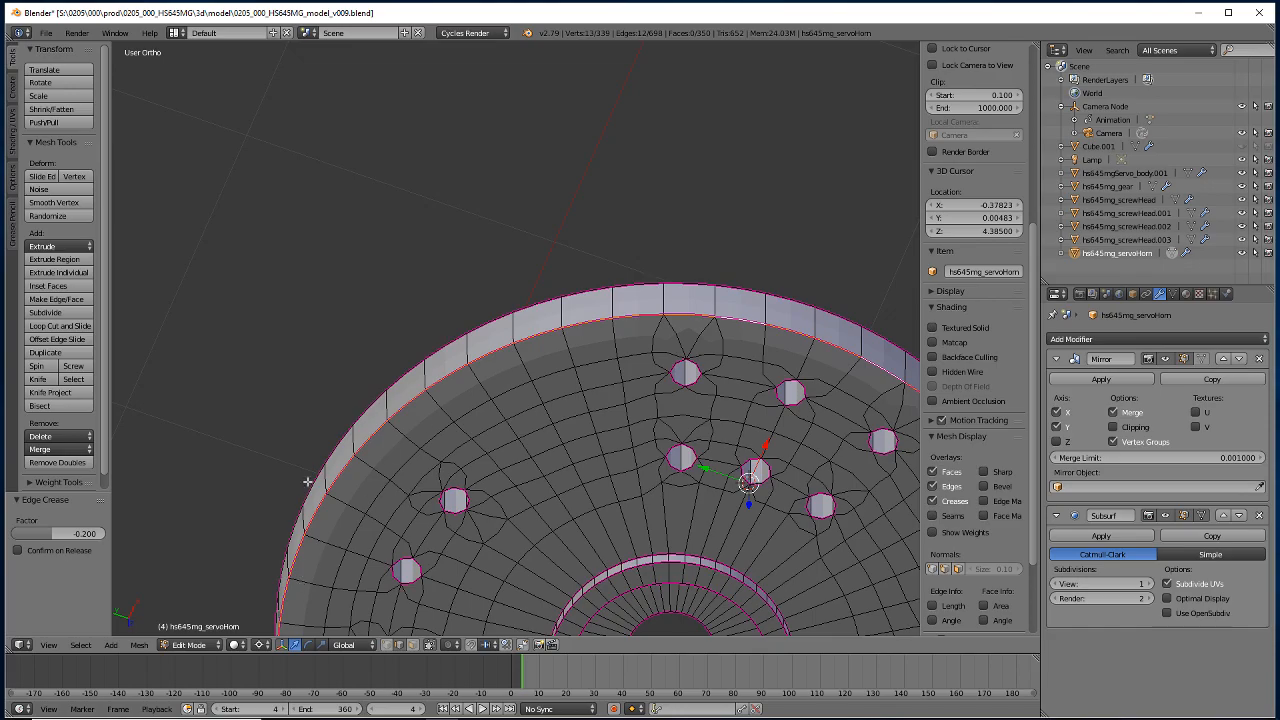
{"action": "middle_click_drag", "start_coordinate": [684, 520], "coordinate": [347, 428], "text": "shift"}
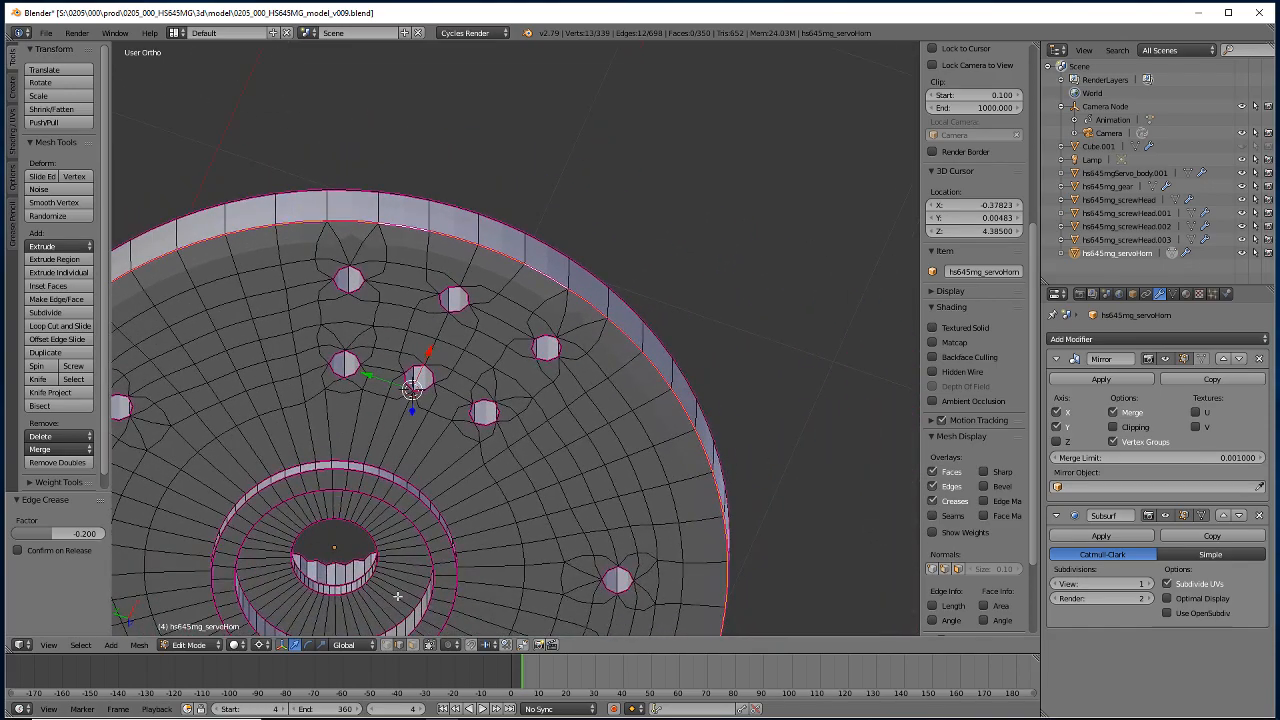
{"action": "middle_click_drag", "start_coordinate": [399, 590], "coordinate": [416, 345], "text": "shift"}
{"action": "middle_click_drag", "start_coordinate": [382, 525], "coordinate": [373, 362], "text": "shift"}
{"action": "middle_click_drag", "start_coordinate": [353, 552], "coordinate": [465, 290]}
{"action": "middle_click_drag", "start_coordinate": [458, 215], "coordinate": [338, 374], "text": "shift"}
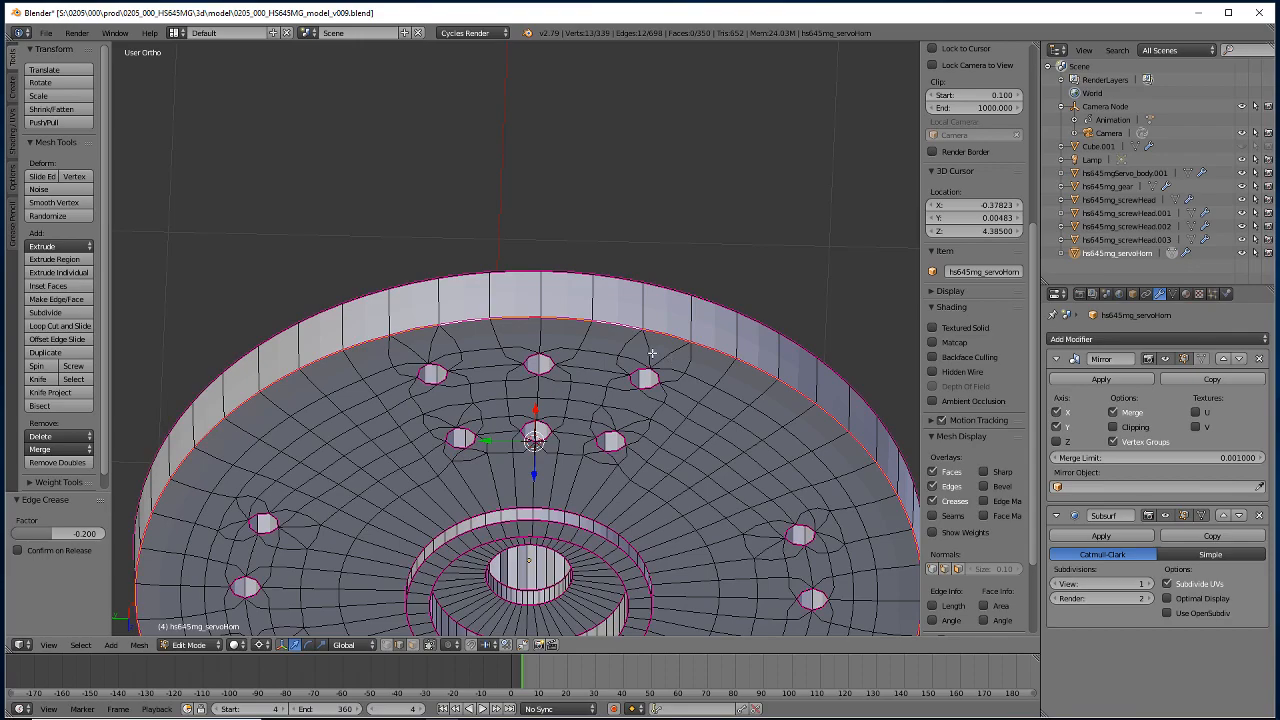
{"action": "middle_click_drag", "start_coordinate": [311, 516], "coordinate": [382, 482]}
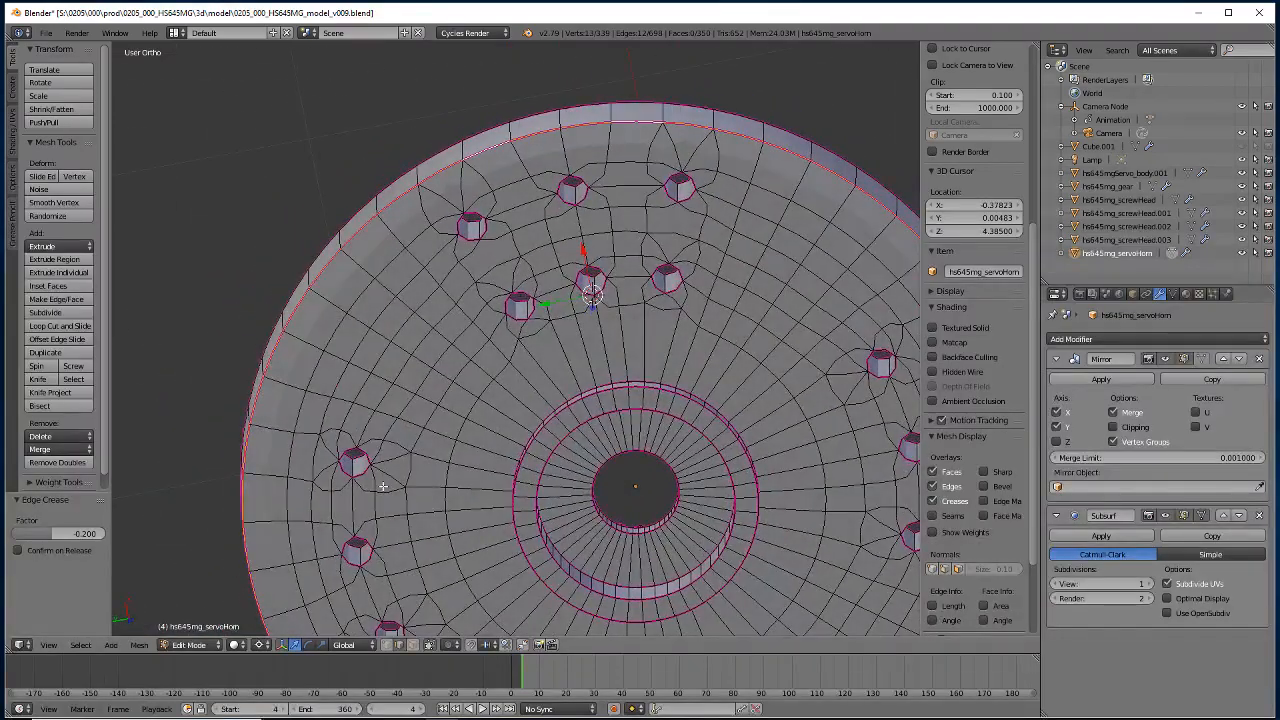
{"action": "middle_click_drag", "start_coordinate": [400, 300], "coordinate": [454, 594]}
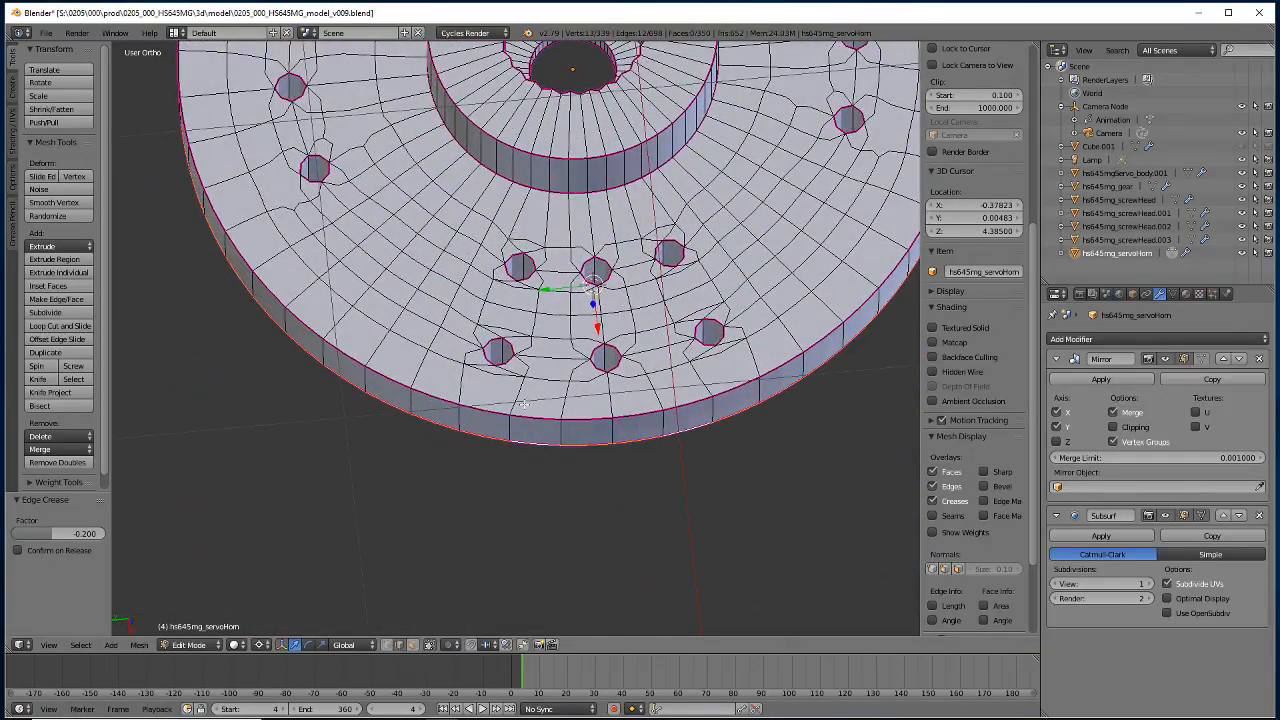
{"action": "middle_click_drag", "start_coordinate": [686, 417], "coordinate": [560, 491]}
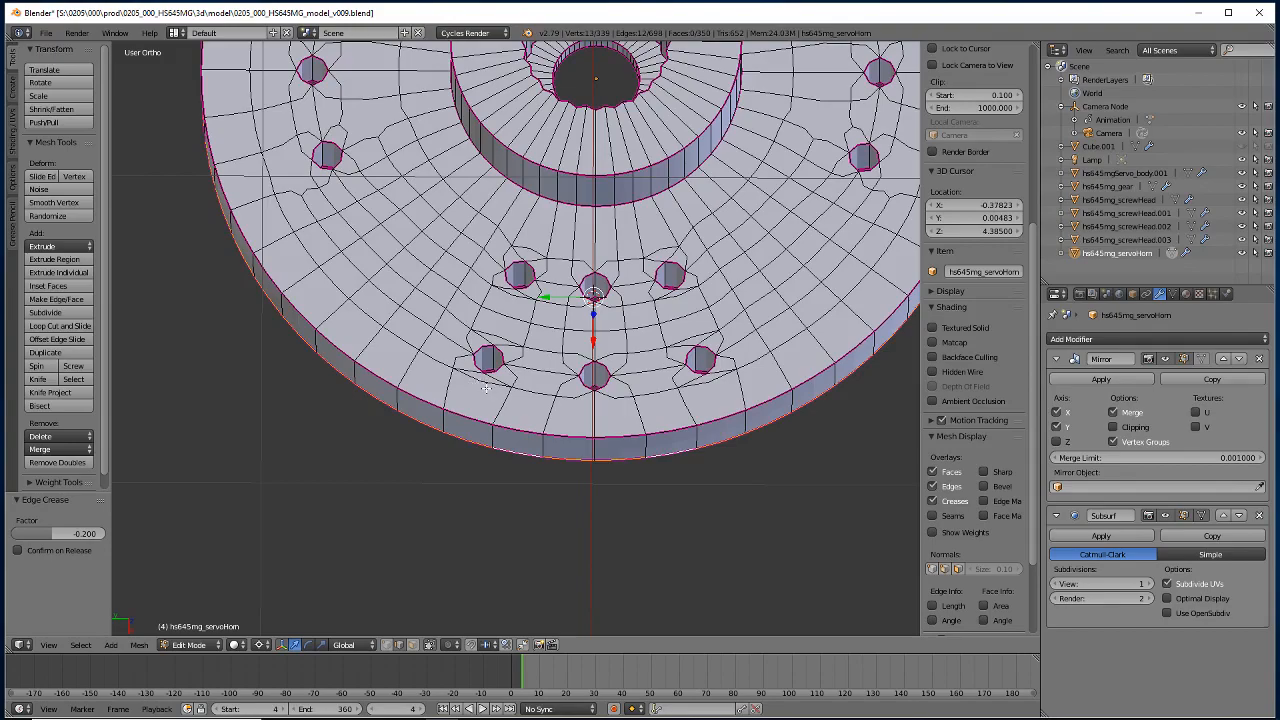
{"action": "middle_click_drag", "start_coordinate": [478, 384], "coordinate": [493, 413]}
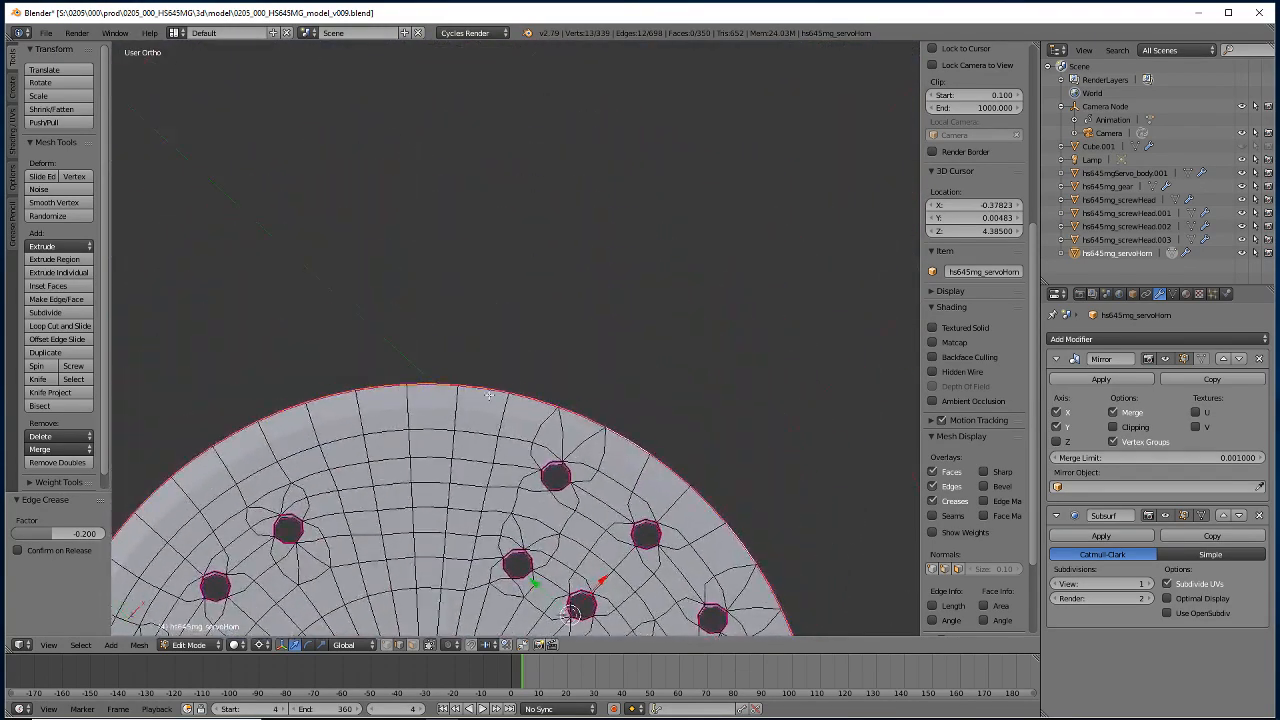
Delete the three triangular faces between the outer rotated hole and the rim.
{"action": "left_click", "coordinate": [411, 645]}
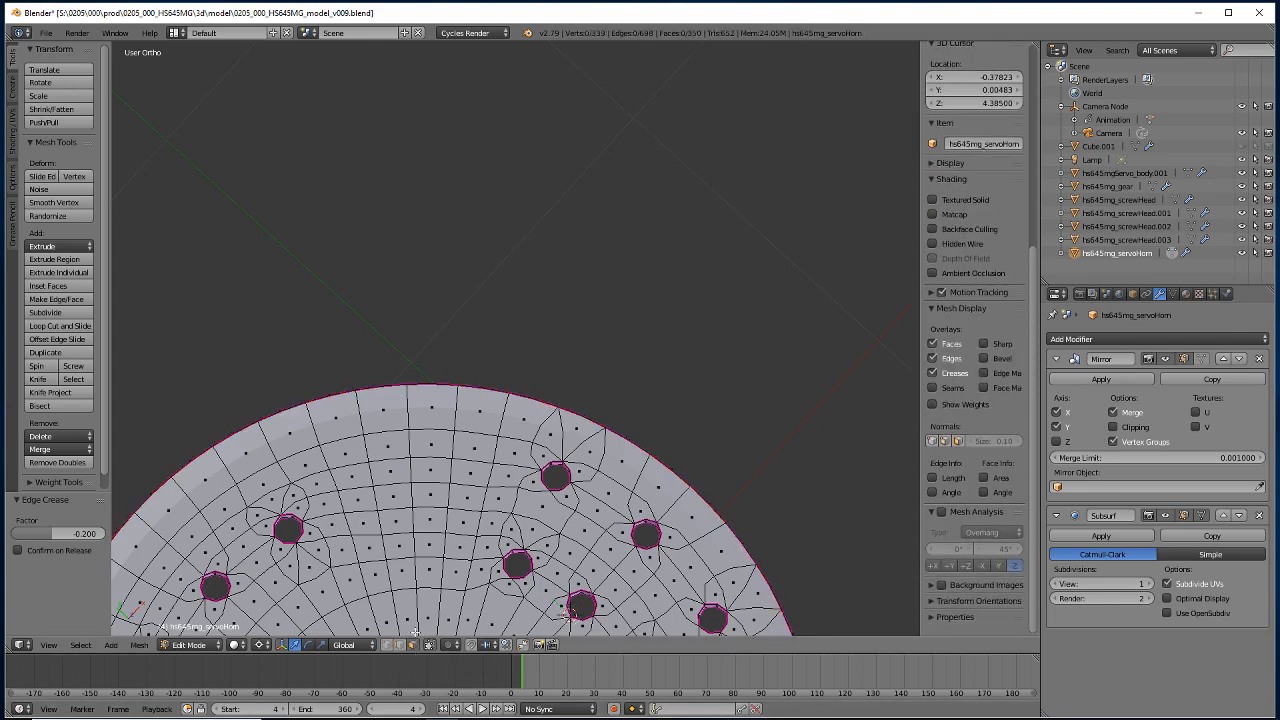
{"action": "right_click", "coordinate": [584, 443]}
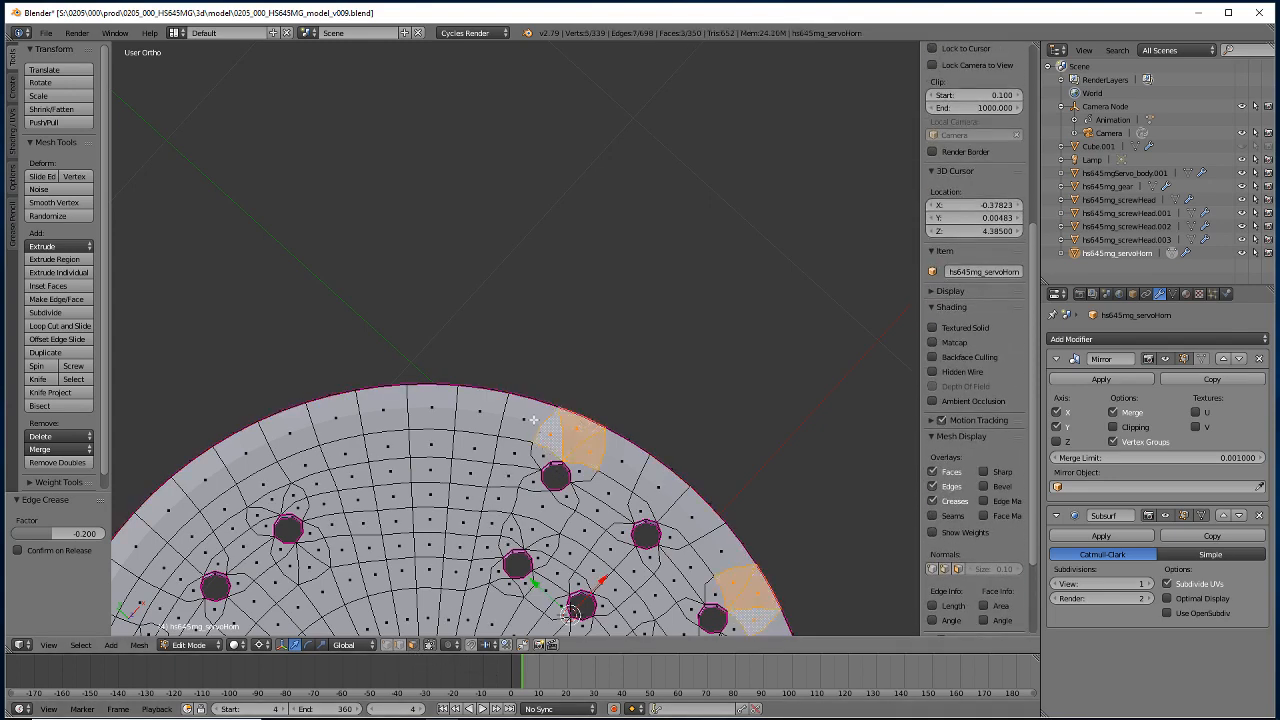
{"action": "key", "text": "x"}
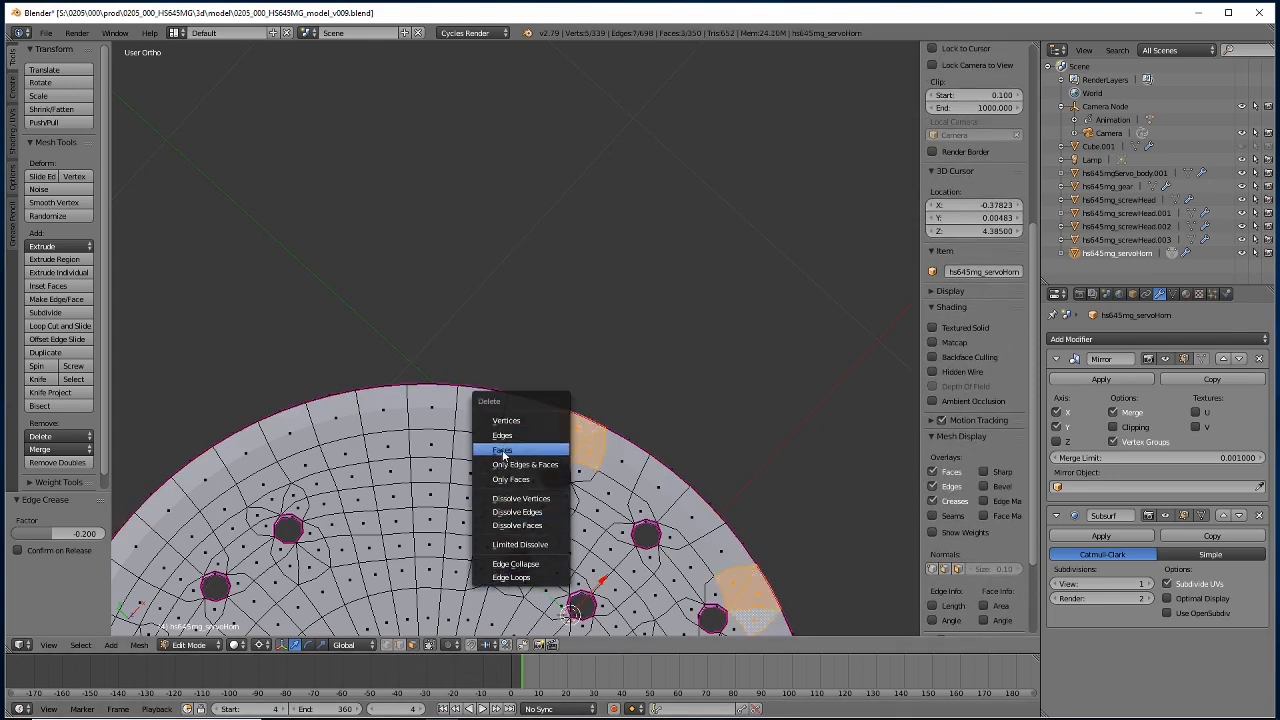
{"action": "left_click", "coordinate": [500, 450]}
Fill the gap beside the outer rotated hole with a quad on the rim side and a triangle against the hole.
{"action": "left_click", "coordinate": [399, 645]}
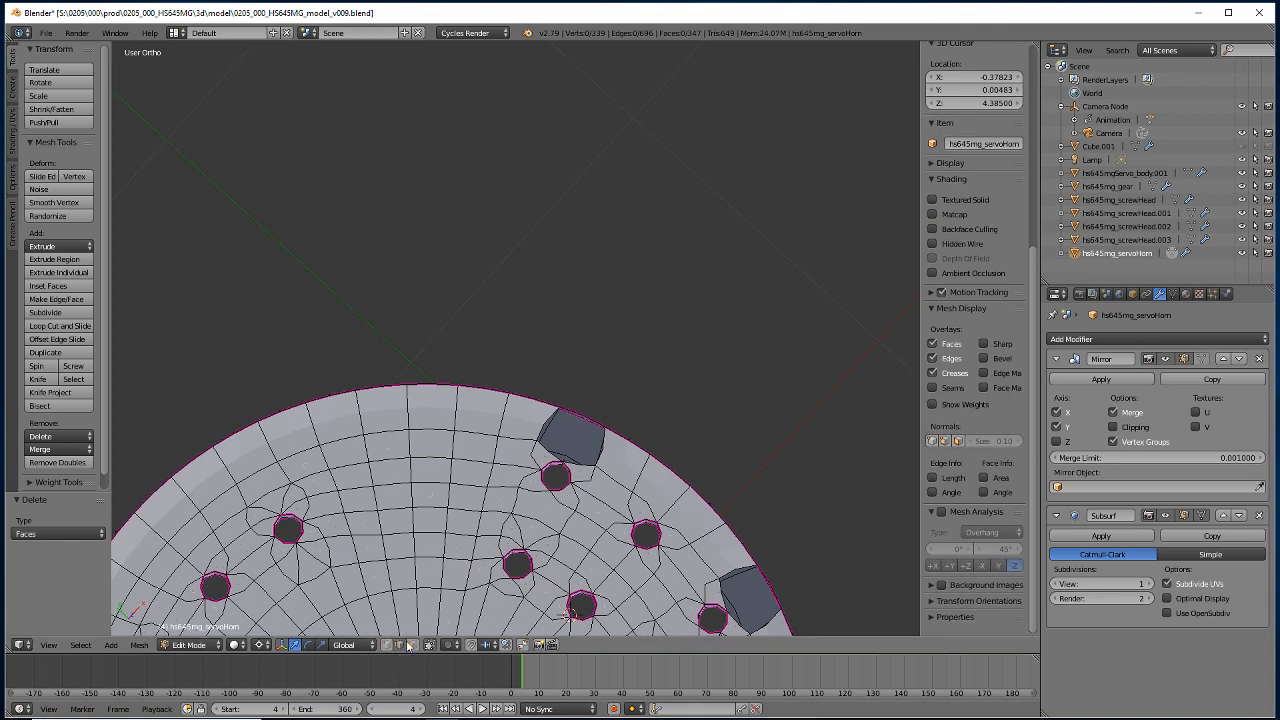
{"action": "right_click", "coordinate": [605, 452]}
{"action": "right_click", "coordinate": [545, 431], "text": "shift"}
{"action": "key", "text": "f"}
{"action": "right_click", "coordinate": [553, 461]}
{"action": "right_click", "coordinate": [553, 457], "text": "shift"}
{"action": "right_click", "coordinate": [557, 453], "text": "shift"}
{"action": "key", "text": "f"}
Reduce the crease of the rim edge loop on the horn's flat side by 0.3.
{"action": "middle_click_drag", "start_coordinate": [502, 501], "coordinate": [450, 326]}
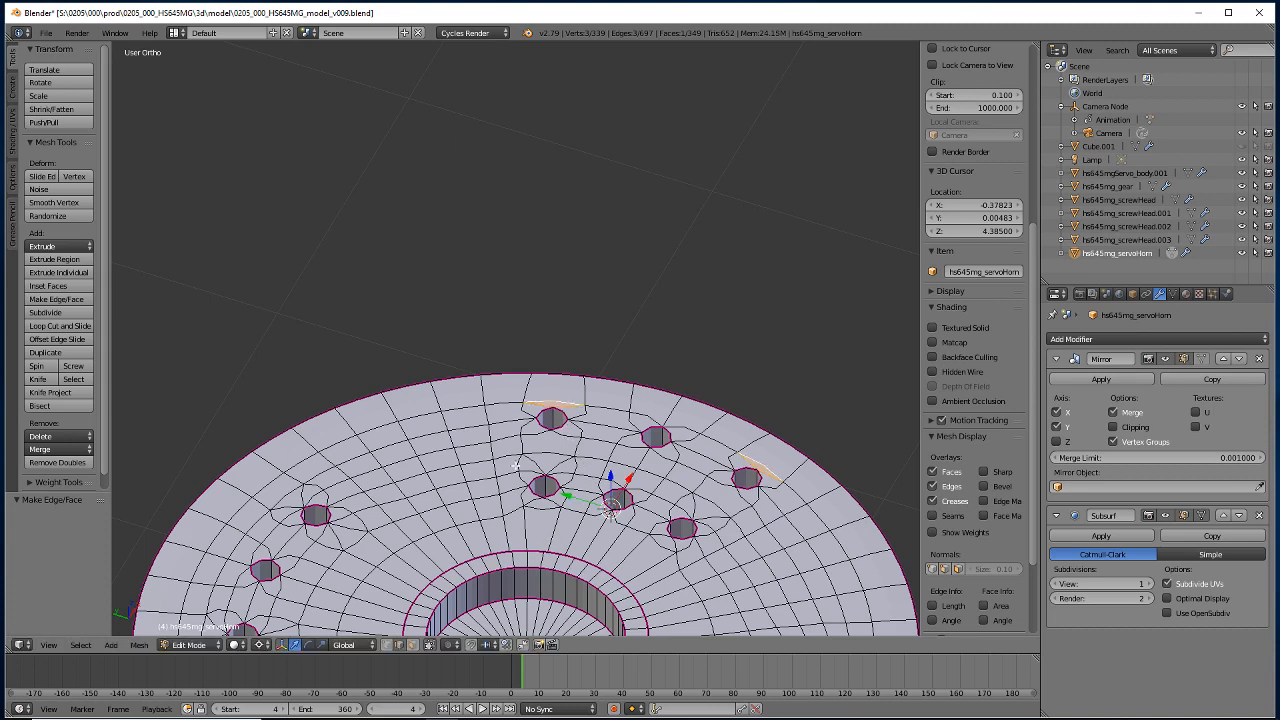
{"action": "right_click", "coordinate": [500, 375], "text": "alt"}
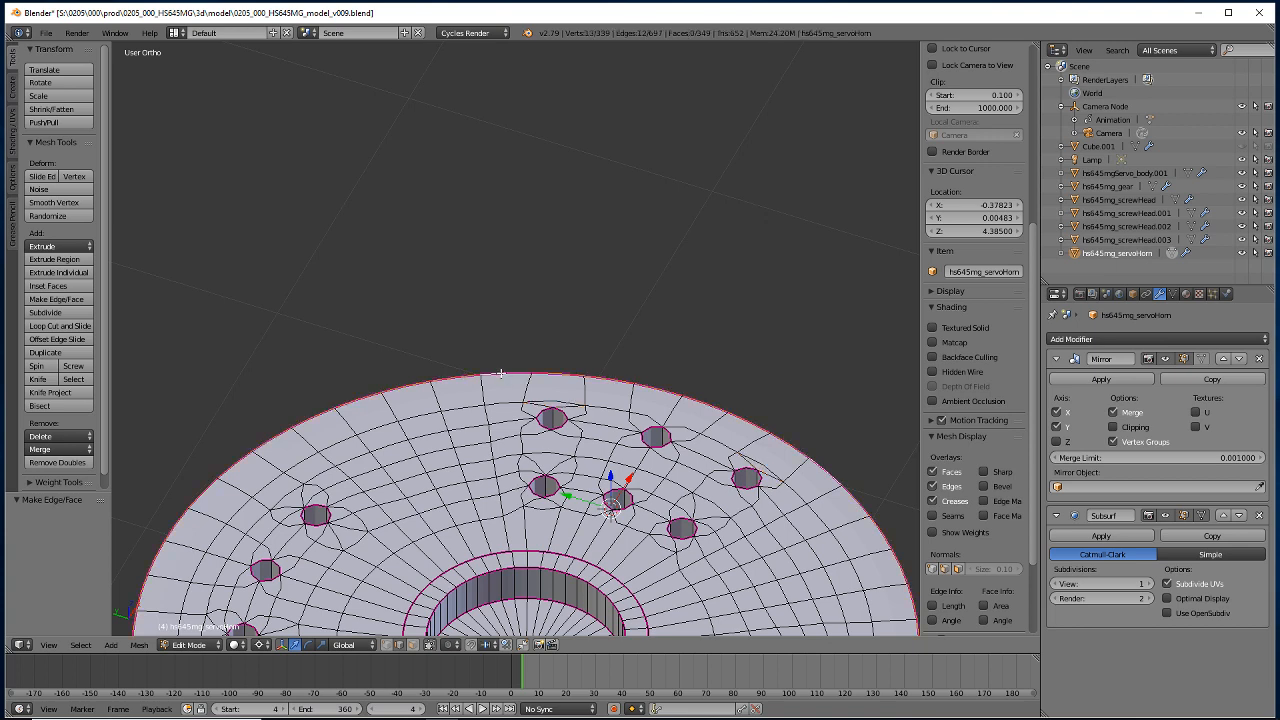
{"action": "key", "text": "shift+e"}
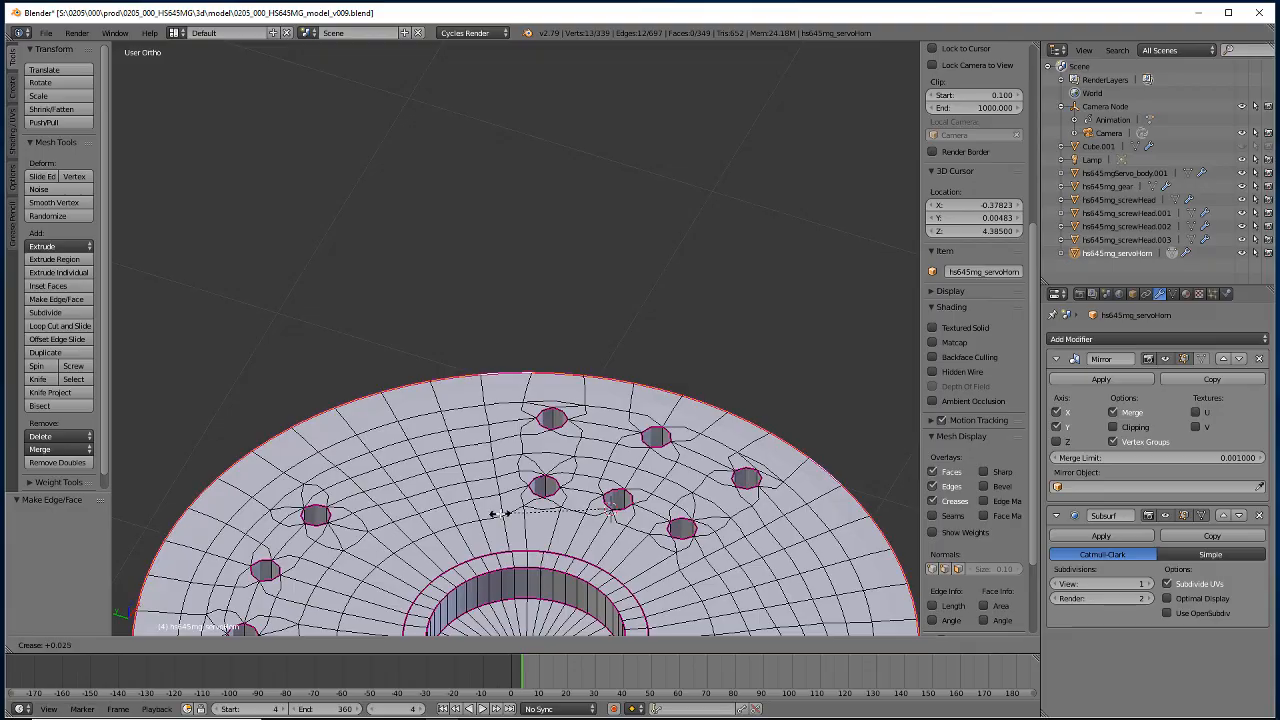
{"action": "type", "text": "-.3"}
{"action": "key", "text": "Return"}
On the raised-hub side, add one loop cut on the rim side and one on the hub side of the three-hole group near the Y axis.
{"action": "middle_click_drag", "start_coordinate": [500, 514], "coordinate": [440, 576]}
{"action": "middle_click_drag", "start_coordinate": [262, 450], "coordinate": [540, 461], "text": "shift"}
{"action": "middle_click_drag", "start_coordinate": [410, 460], "coordinate": [443, 486]}
{"action": "scroll", "coordinate": [400, 394], "scroll_direction": "down", "scroll_amount": 6}
{"action": "scroll", "coordinate": [410, 444], "scroll_direction": "up", "scroll_amount": 5}
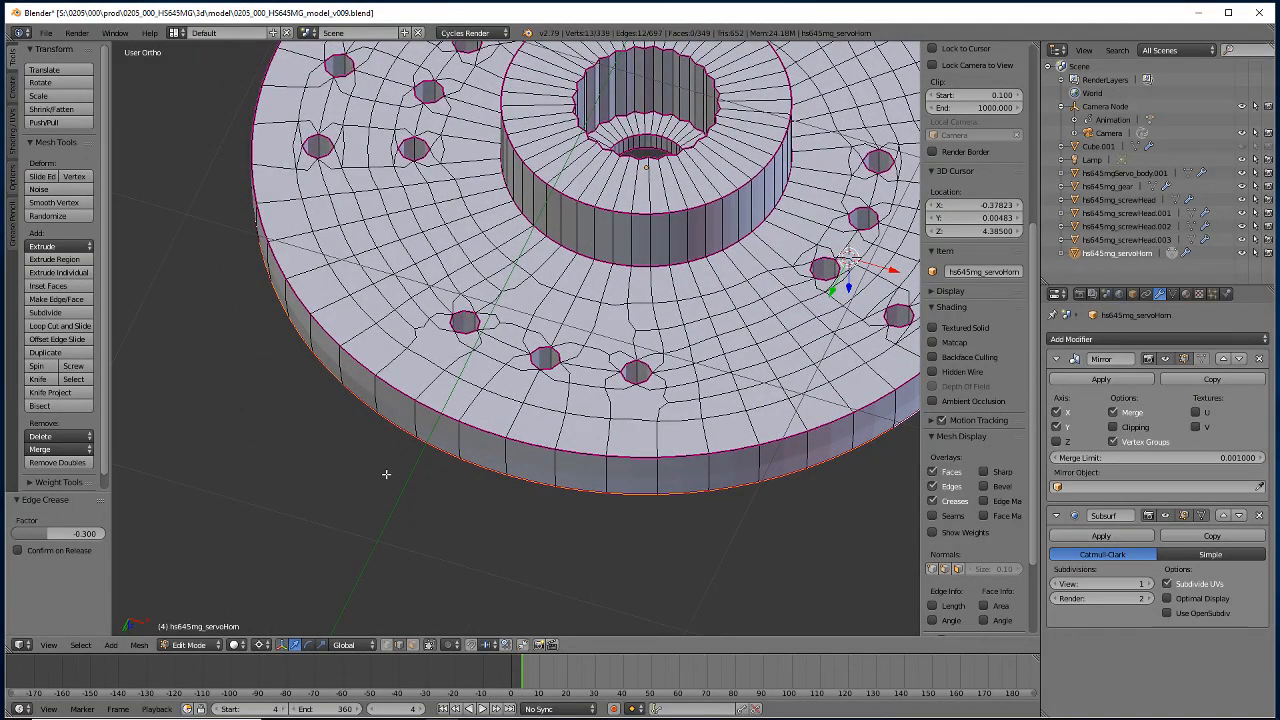
{"action": "middle_click_drag", "start_coordinate": [383, 476], "coordinate": [420, 563]}
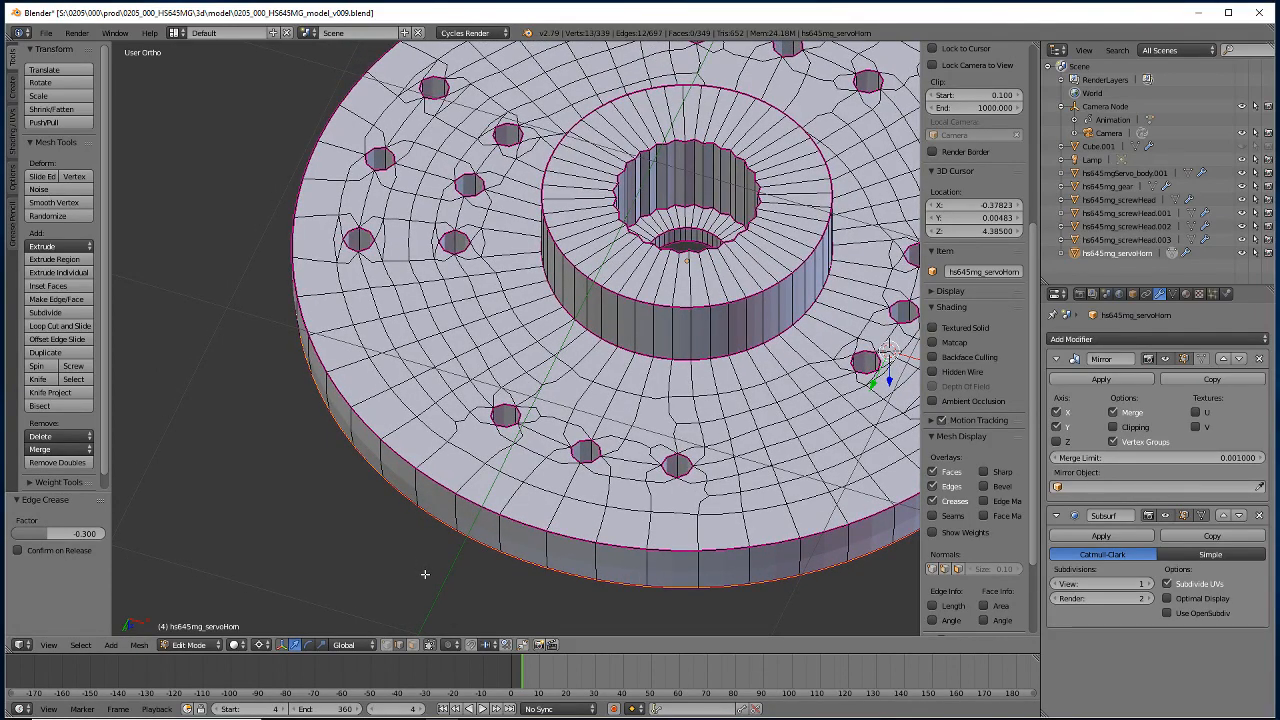
{"action": "left_click", "coordinate": [57, 327]}
{"action": "left_click", "coordinate": [578, 490]}
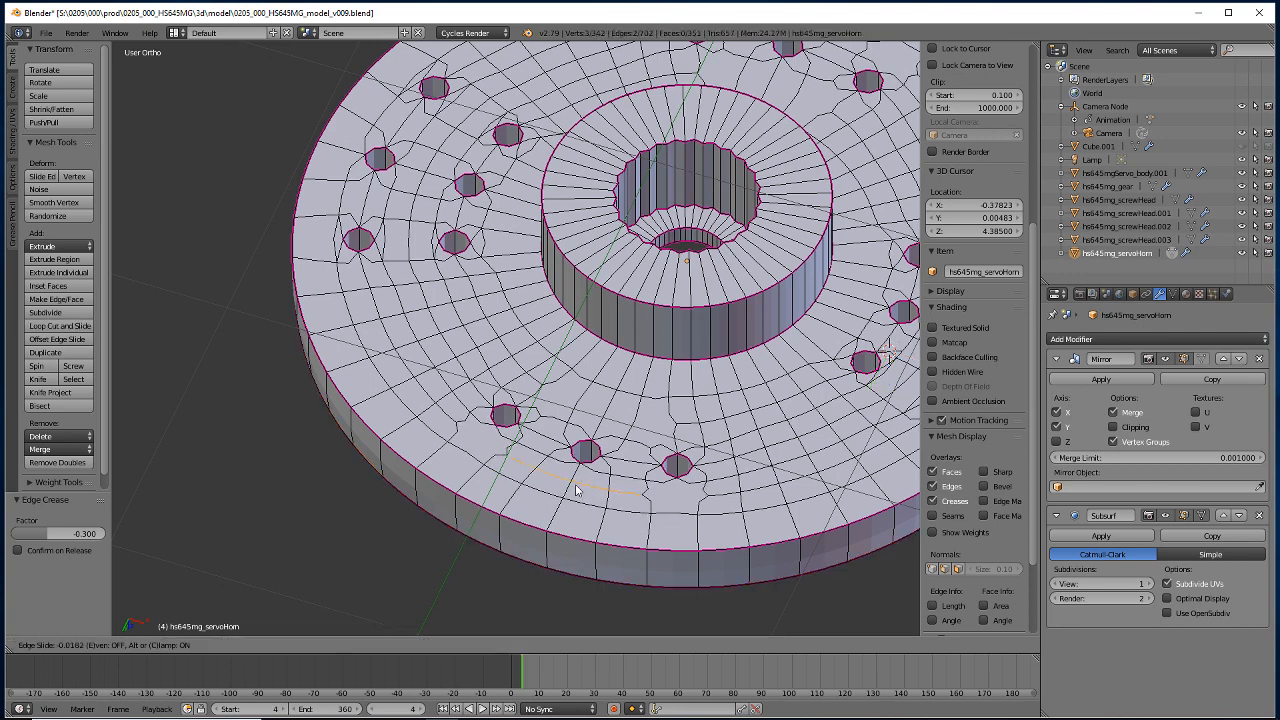
{"action": "left_click", "coordinate": [578, 490]}
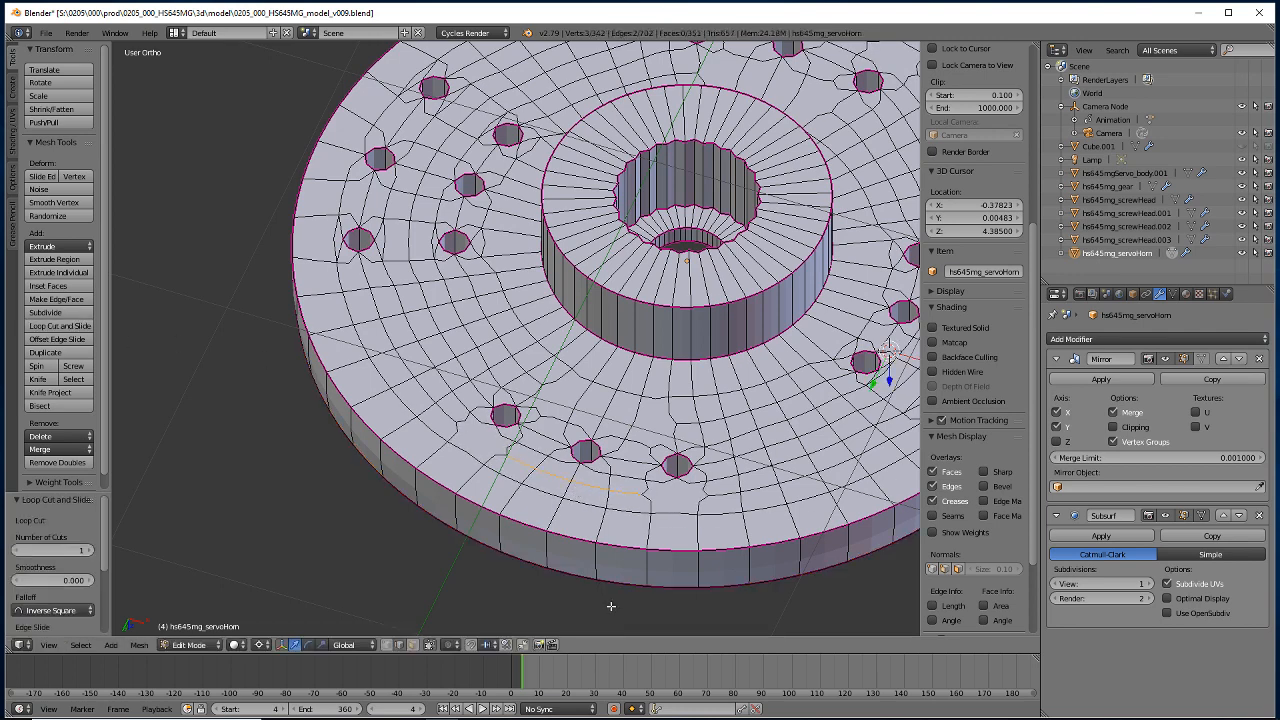
{"action": "left_click", "coordinate": [57, 327]}
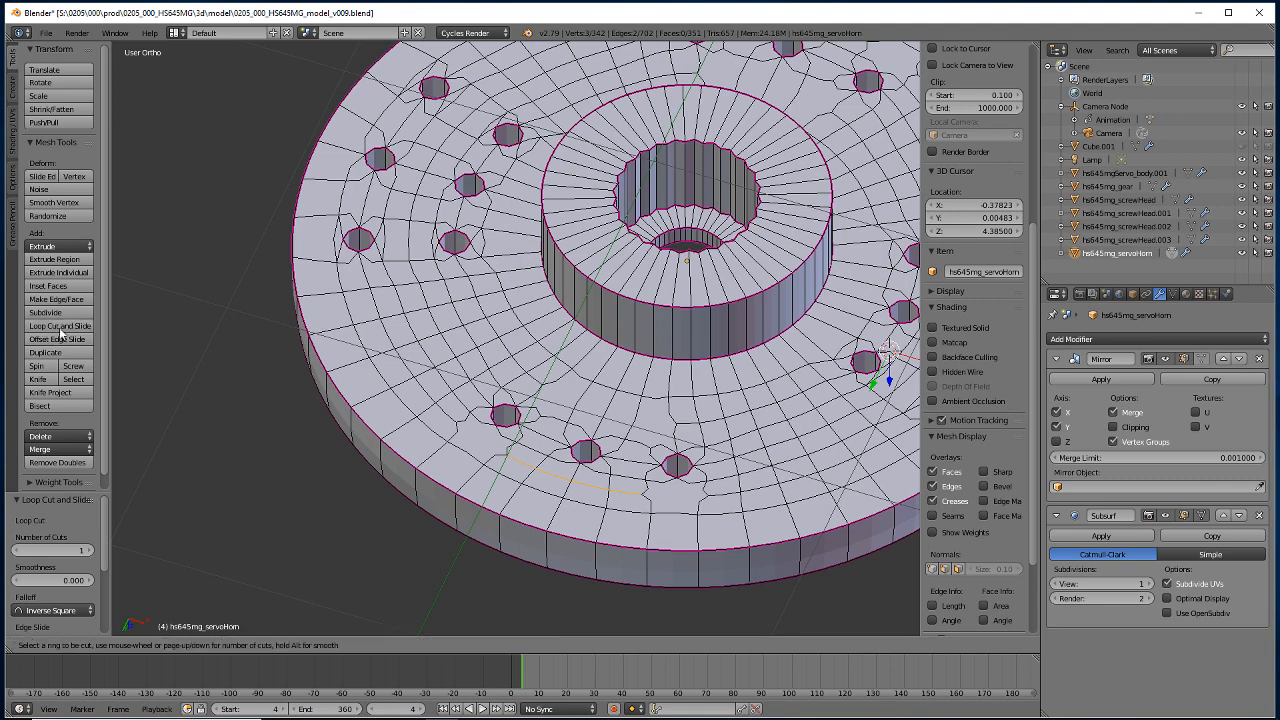
{"action": "left_click", "coordinate": [616, 419]}
{"action": "left_click", "coordinate": [620, 418]}
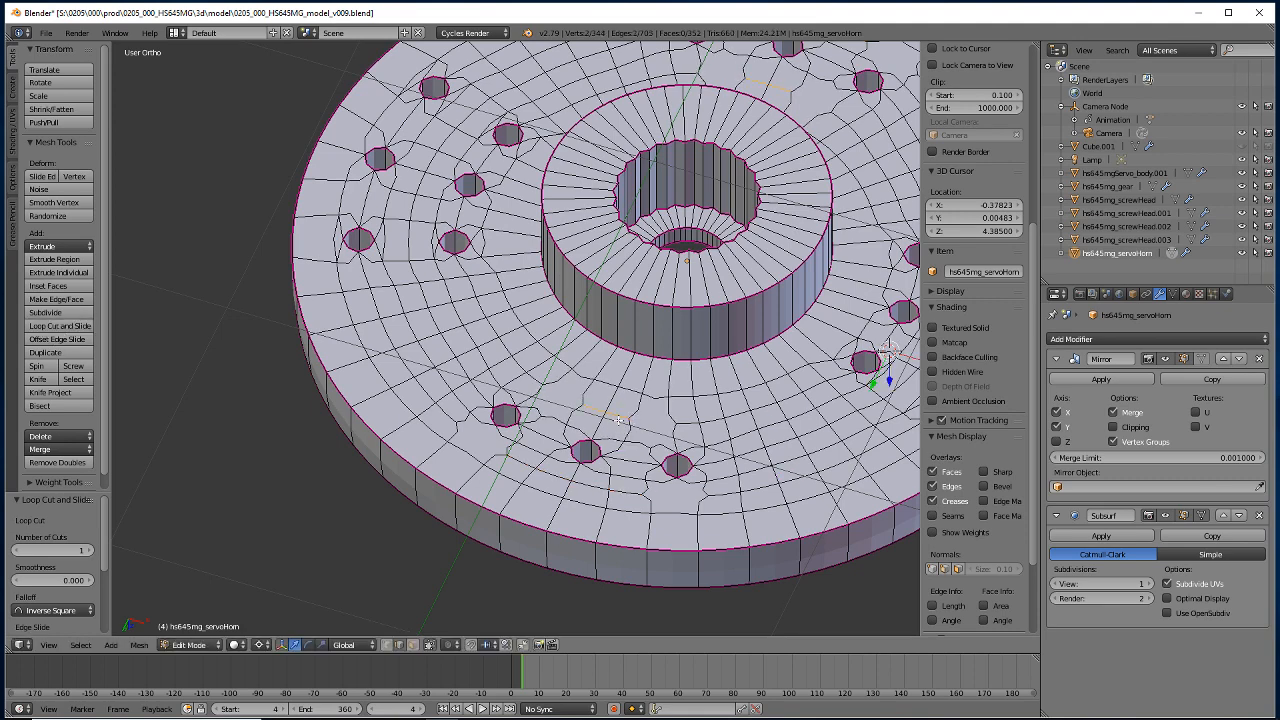
Delete the faces adjoining the rotated hole beside the Y-axis screw hole, on its rim side and its hub side.
{"action": "left_click", "coordinate": [410, 645]}
{"action": "right_click", "coordinate": [668, 490]}
{"action": "right_click", "coordinate": [648, 422], "text": "shift"}
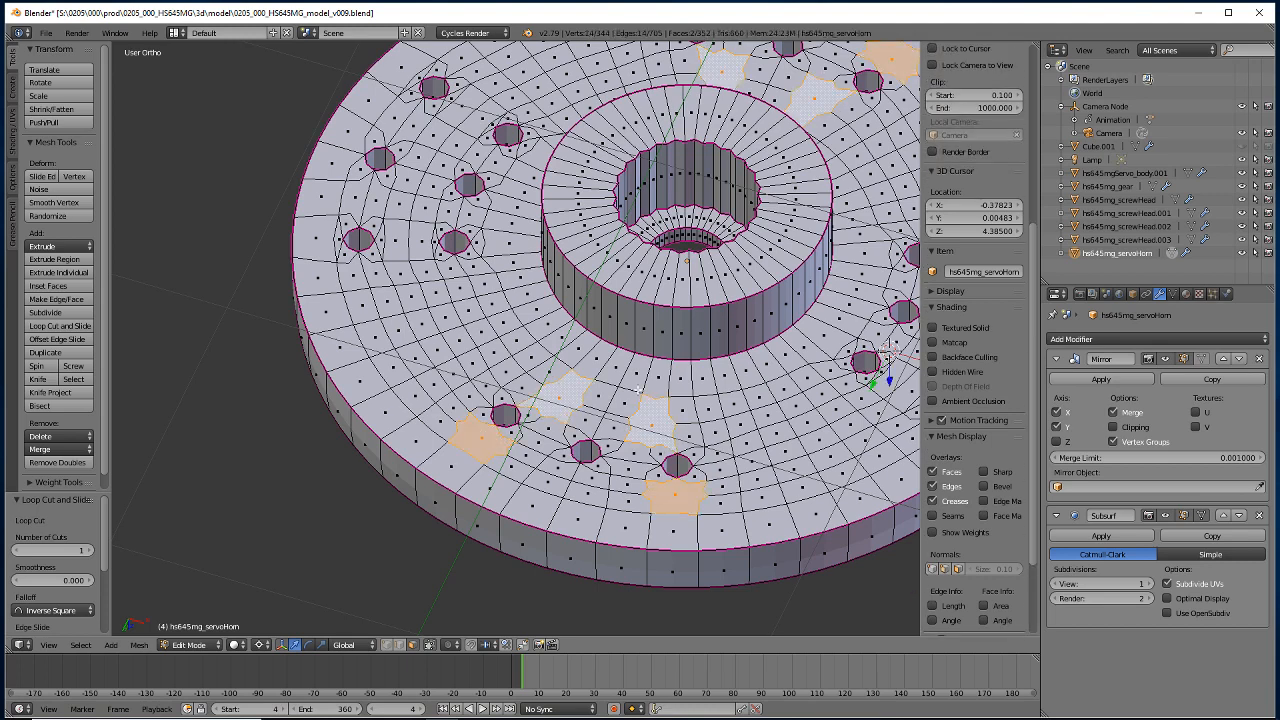
{"action": "key", "text": "x"}
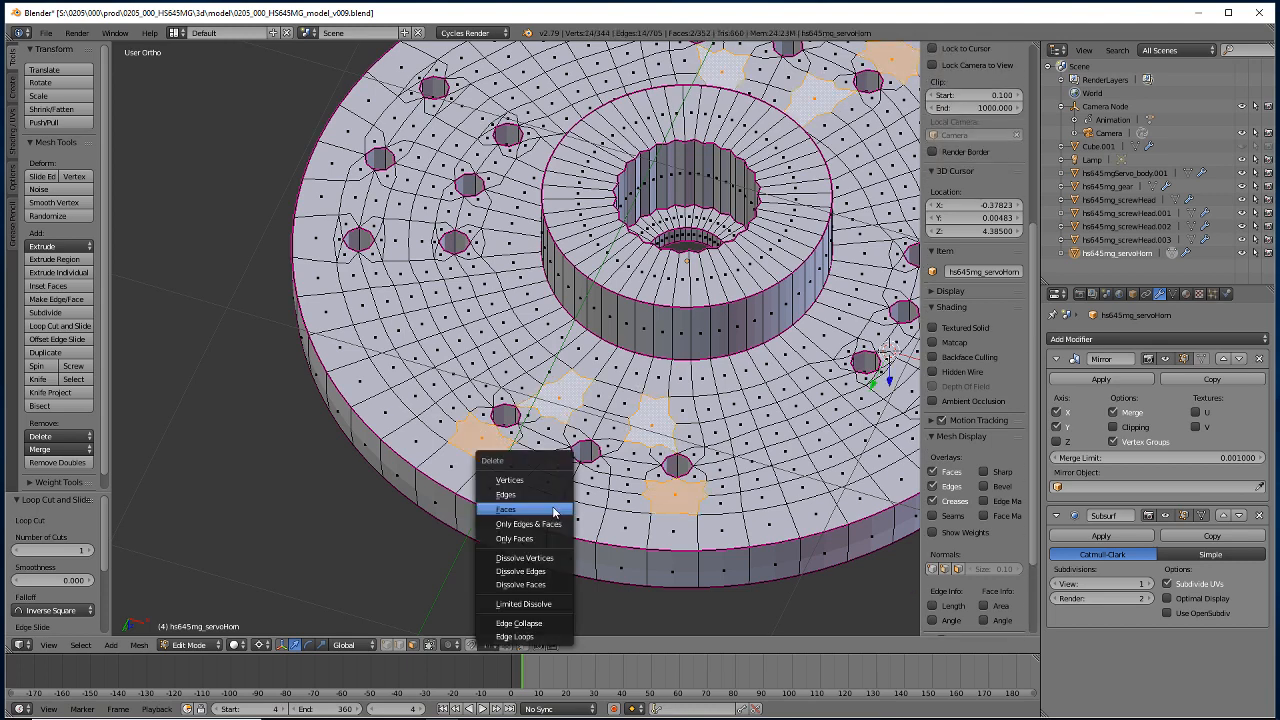
{"action": "left_click", "coordinate": [498, 510]}
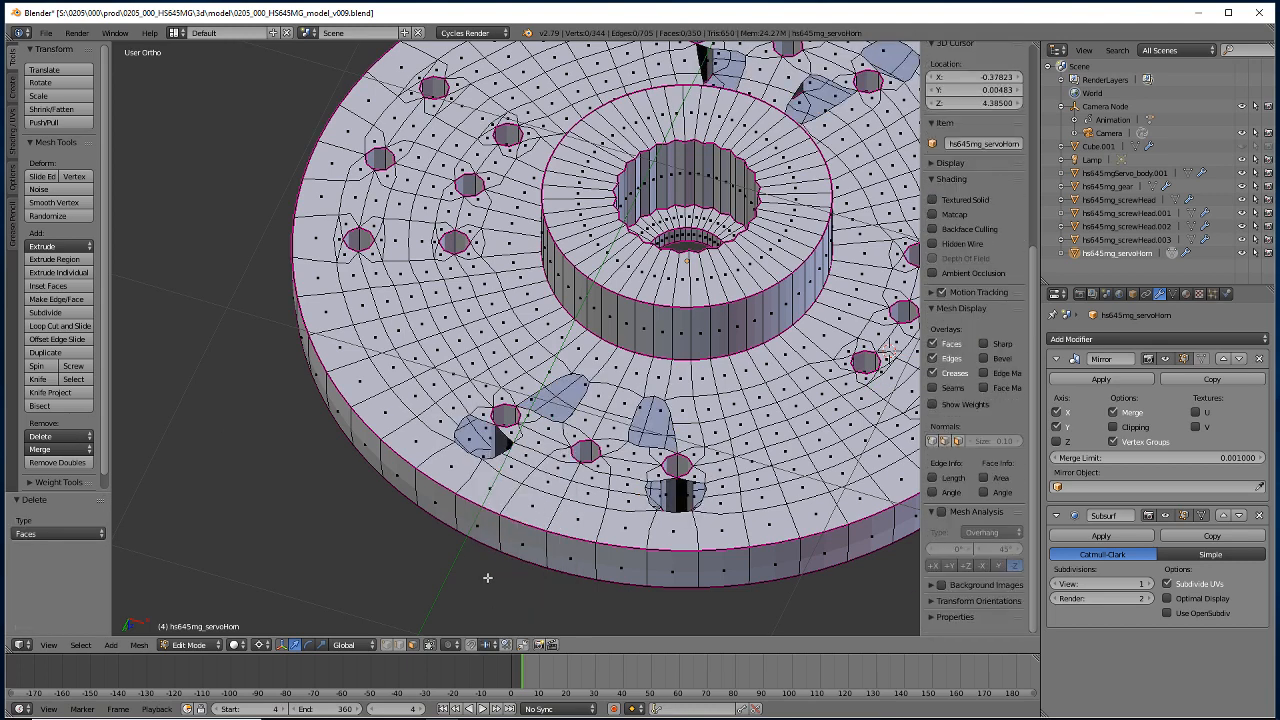
Fill the gap on that rotated hole's hub side with two quads.
{"action": "left_click", "coordinate": [399, 645]}
{"action": "right_click", "coordinate": [638, 418]}
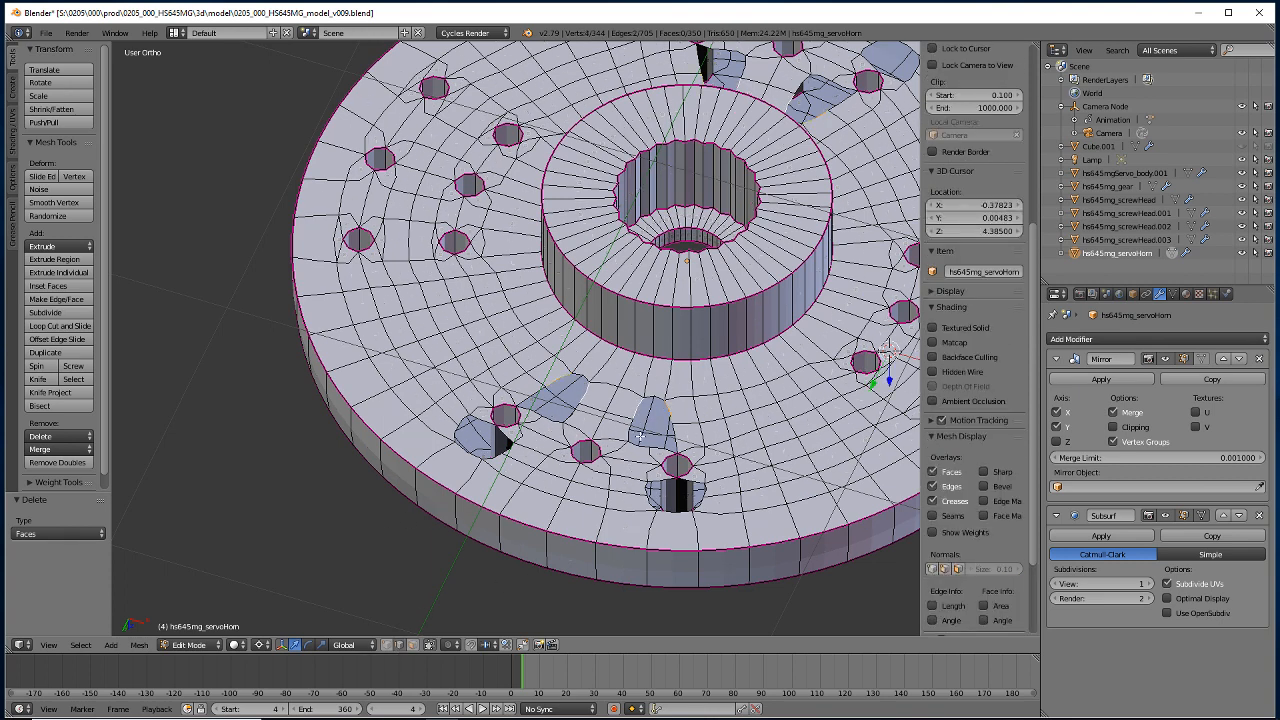
{"action": "key", "text": "f"}
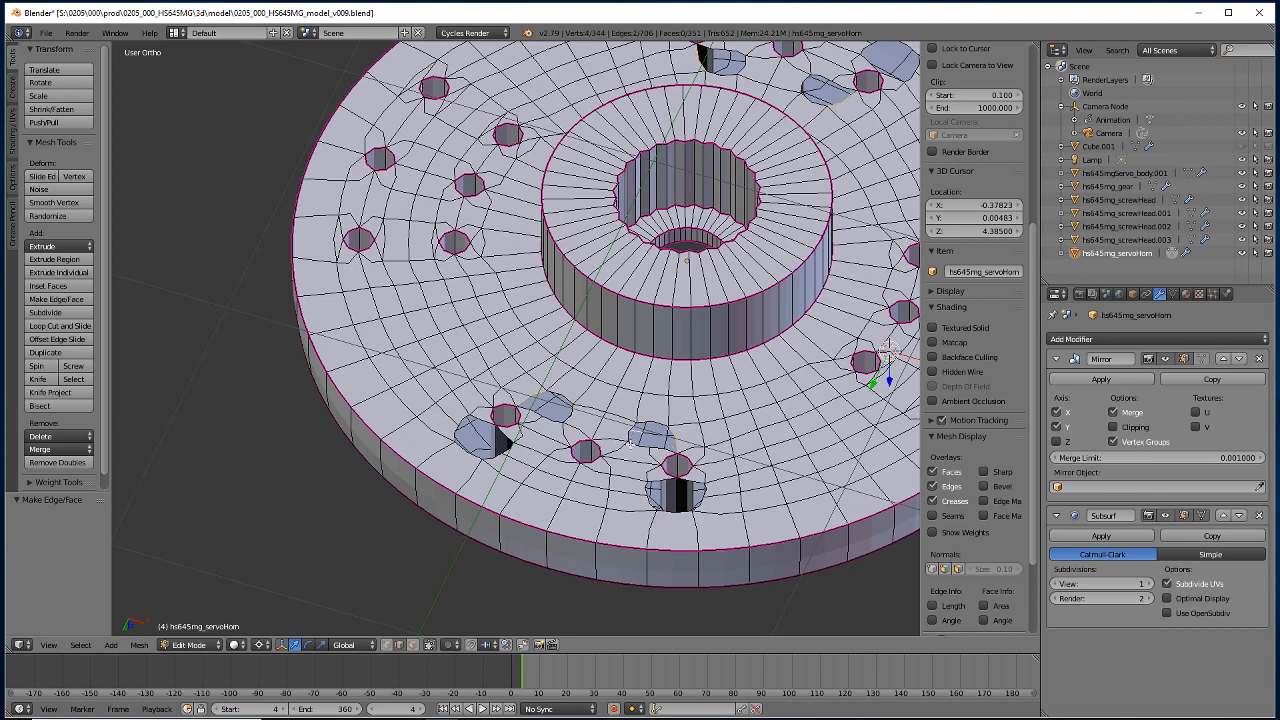
{"action": "key", "text": "f"}
{"action": "key", "text": "ctrl+z"}
{"action": "key", "text": "f"}
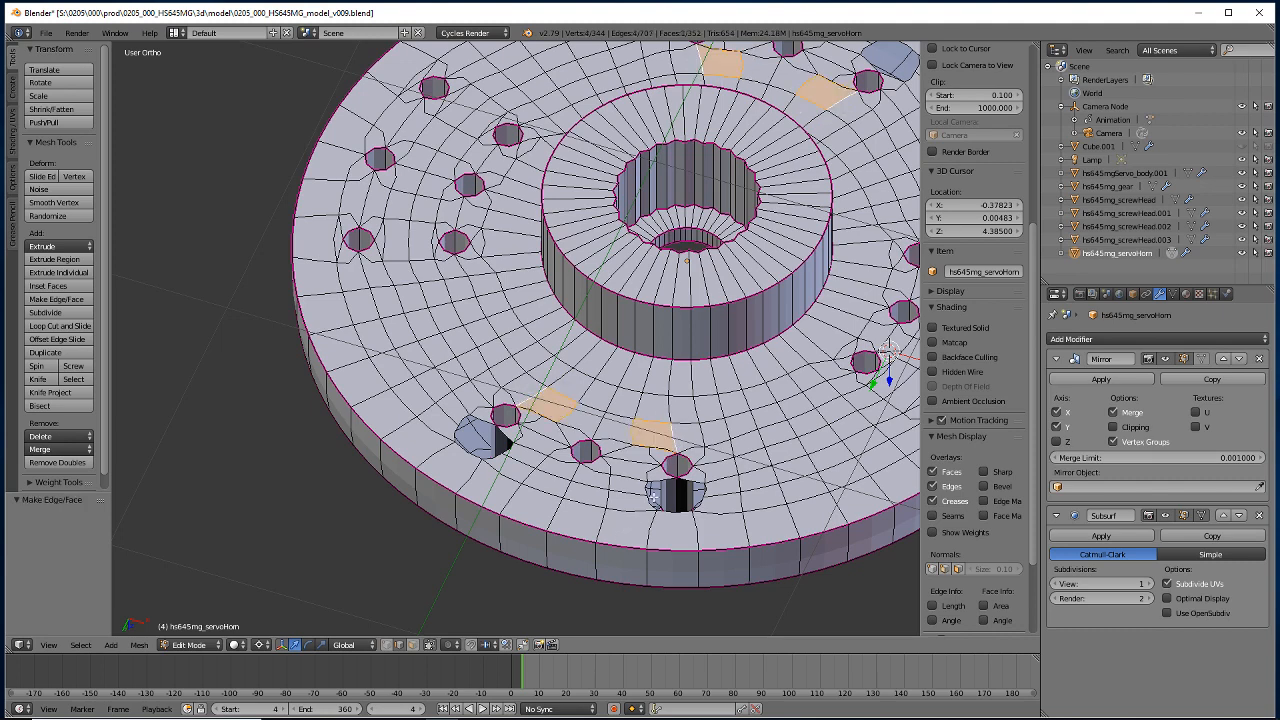
Fill the gap on the rotated hole's rim side with two quads.
{"action": "right_click", "coordinate": [644, 487]}
{"action": "right_click", "coordinate": [711, 488], "text": "shift"}
{"action": "key", "text": "f"}
{"action": "right_click", "coordinate": [652, 503]}
{"action": "right_click", "coordinate": [701, 504], "text": "shift"}
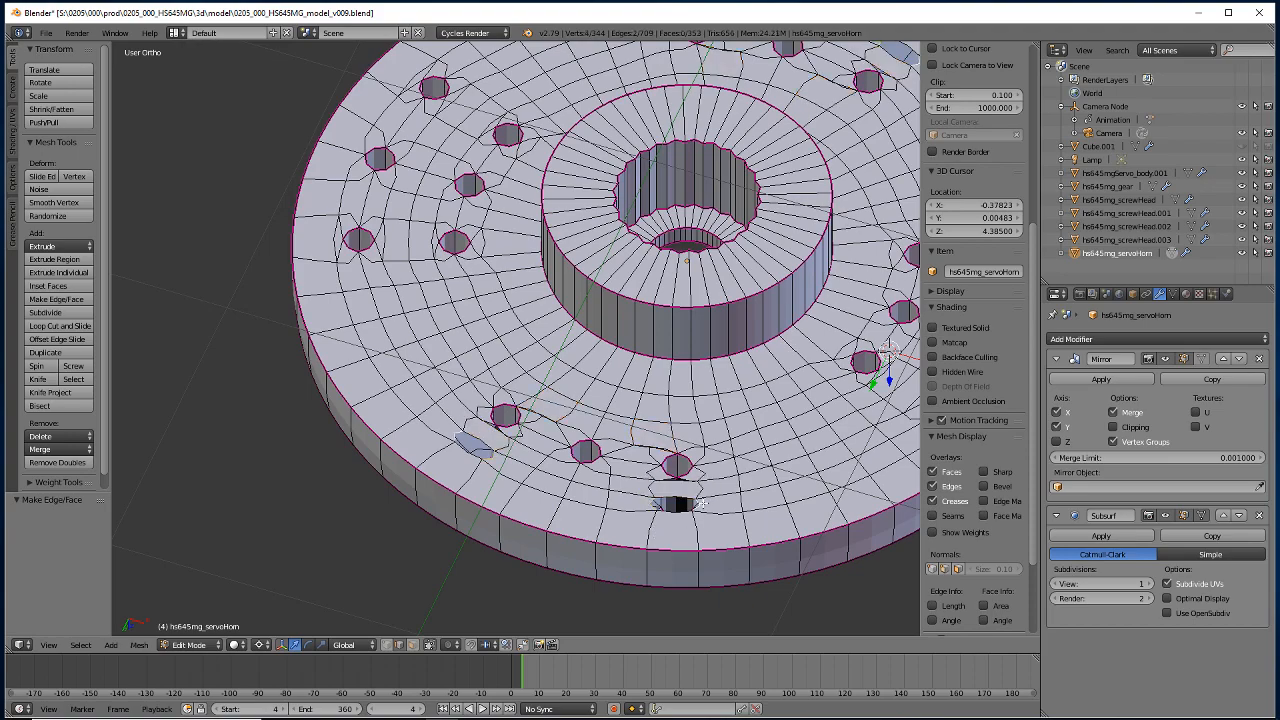
{"action": "key", "text": "f"}
{"action": "middle_click_drag", "start_coordinate": [537, 498], "coordinate": [473, 482]}
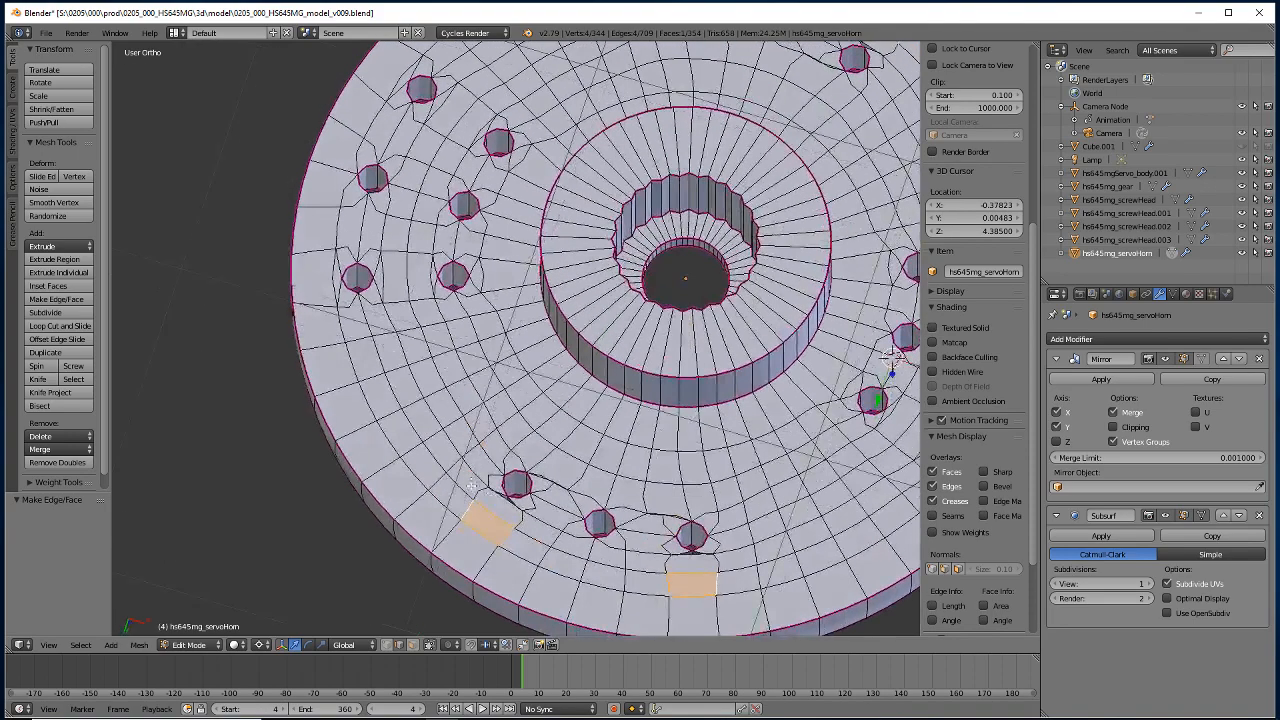
Close the remaining narrow gap on that hole's rim side with a triangle face.
{"action": "scroll", "coordinate": [485, 490], "scroll_direction": "up", "scroll_amount": 3}
{"action": "middle_click_drag", "start_coordinate": [494, 553], "coordinate": [525, 215], "text": "shift"}
{"action": "right_click", "coordinate": [540, 285]}
{"action": "right_click", "coordinate": [518, 267], "text": "shift"}
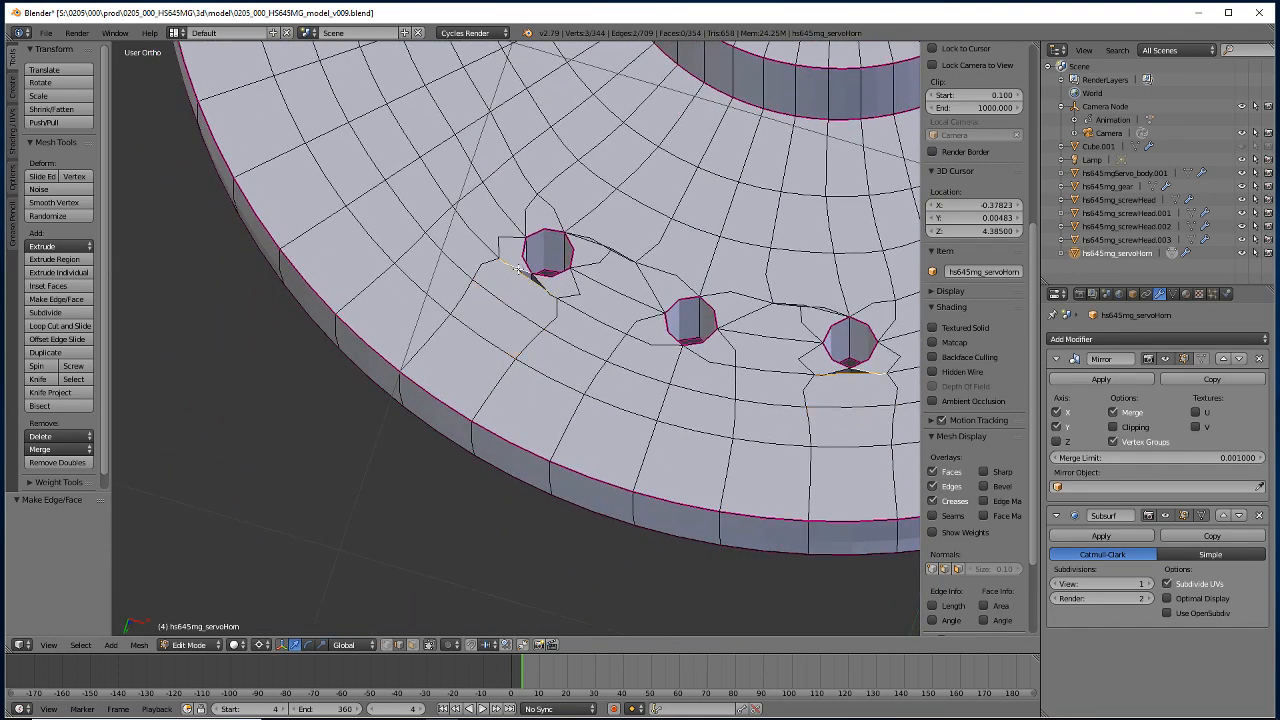
{"action": "key", "text": "f"}
{"action": "right_click", "coordinate": [835, 374]}
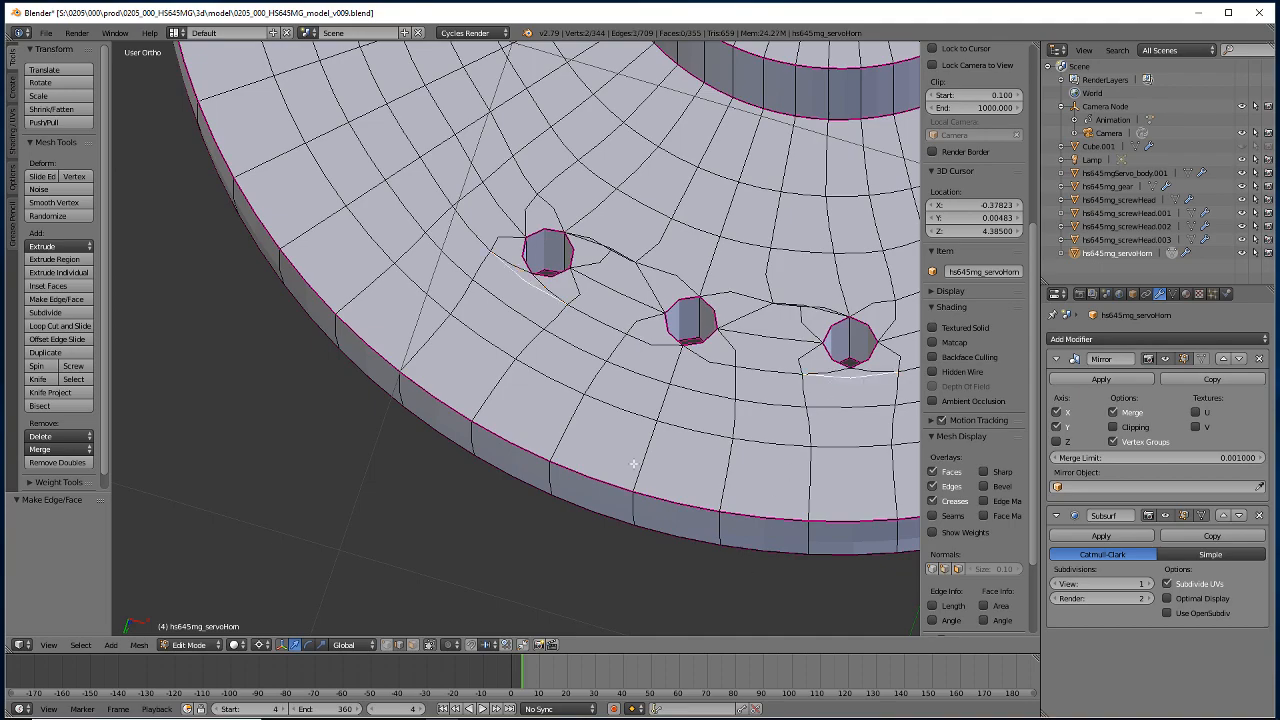
{"action": "mouse_move", "coordinate": [580, 444]}
{"action": "middle_mouse_down"}
{"action": "mouse_move", "coordinate": [584, 468]}
{"action": "mouse_move", "coordinate": [590, 425]}
{"action": "middle_mouse_up"}
{"action": "mouse_move", "coordinate": [581, 511]}
{"action": "middle_mouse_down"}
{"action": "mouse_move", "coordinate": [583, 533]}
{"action": "mouse_move", "coordinate": [573, 495]}
{"action": "mouse_move", "coordinate": [588, 494]}
{"action": "middle_mouse_up"}
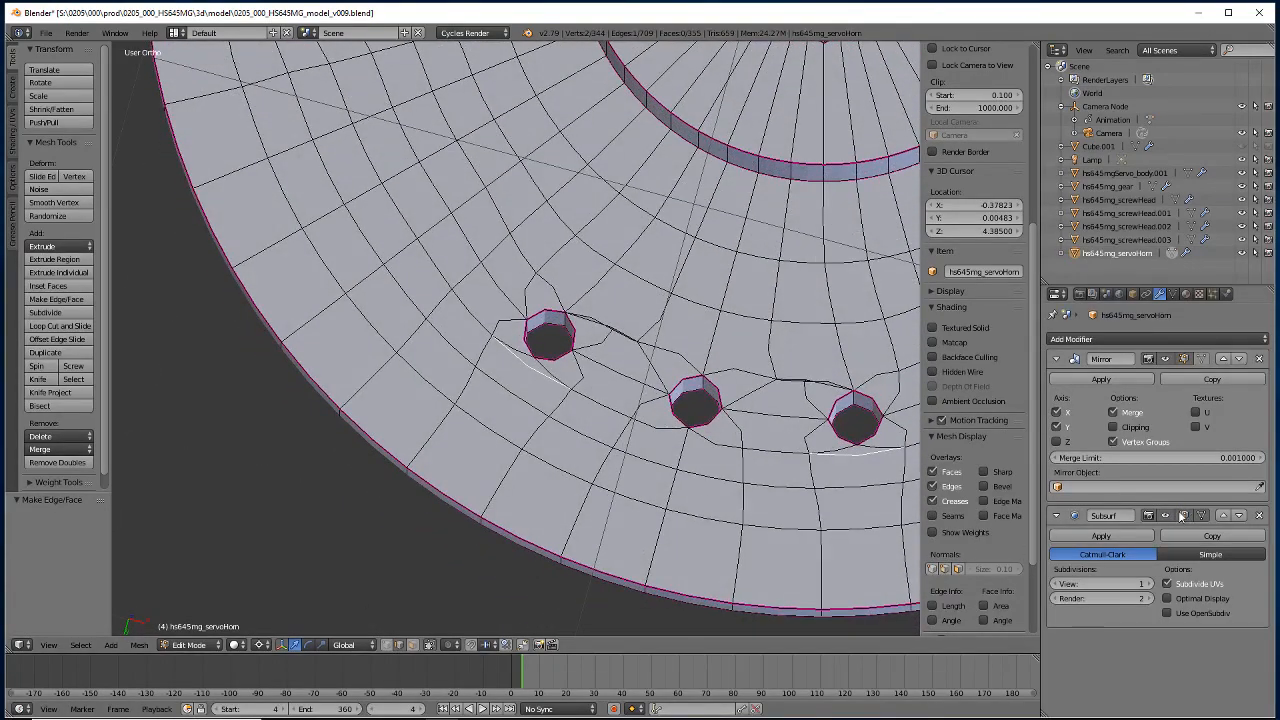
Turn off the Subsurf viewport display and knife-cut from the midpoint of the hole's hub-side edge to the next vertex toward the hub.
{"action": "left_click", "coordinate": [1166, 515]}
{"action": "middle_click_drag", "start_coordinate": [602, 540], "coordinate": [258, 441]}
{"action": "middle_click_drag", "start_coordinate": [199, 248], "coordinate": [592, 384], "text": "shift"}
{"action": "middle_click_drag", "start_coordinate": [357, 329], "coordinate": [369, 269]}
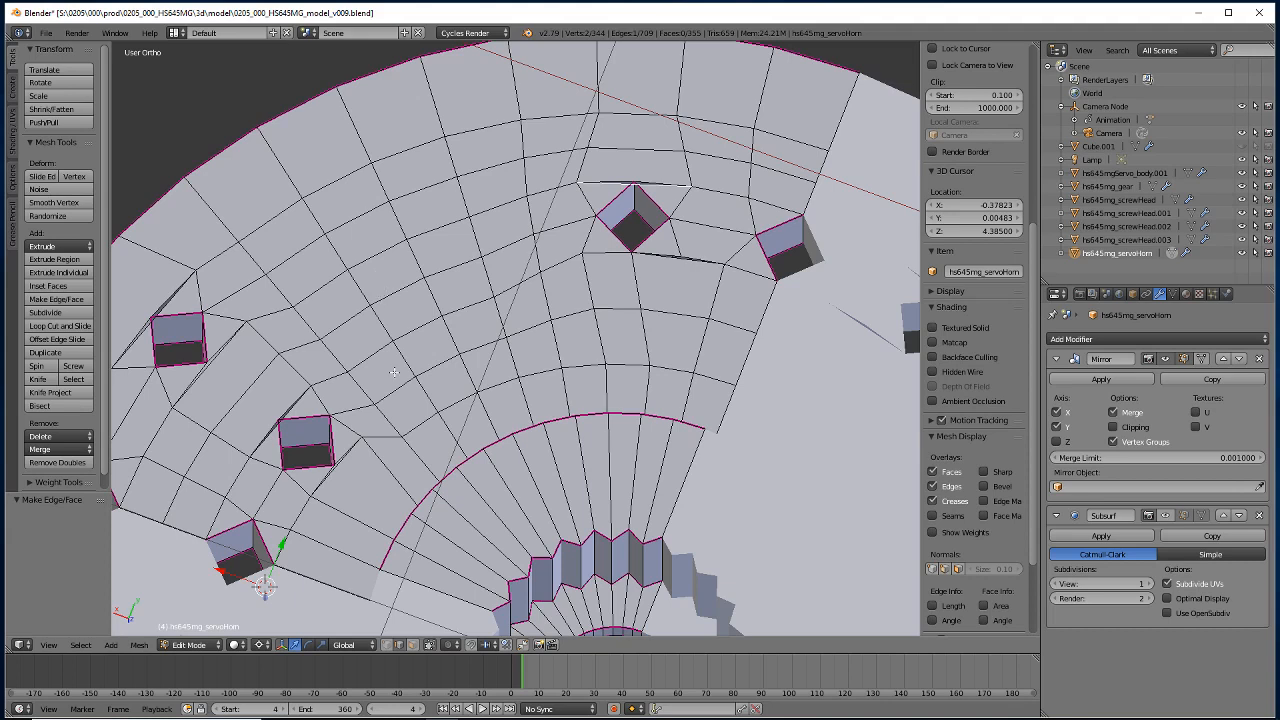
{"action": "key", "text": "k"}
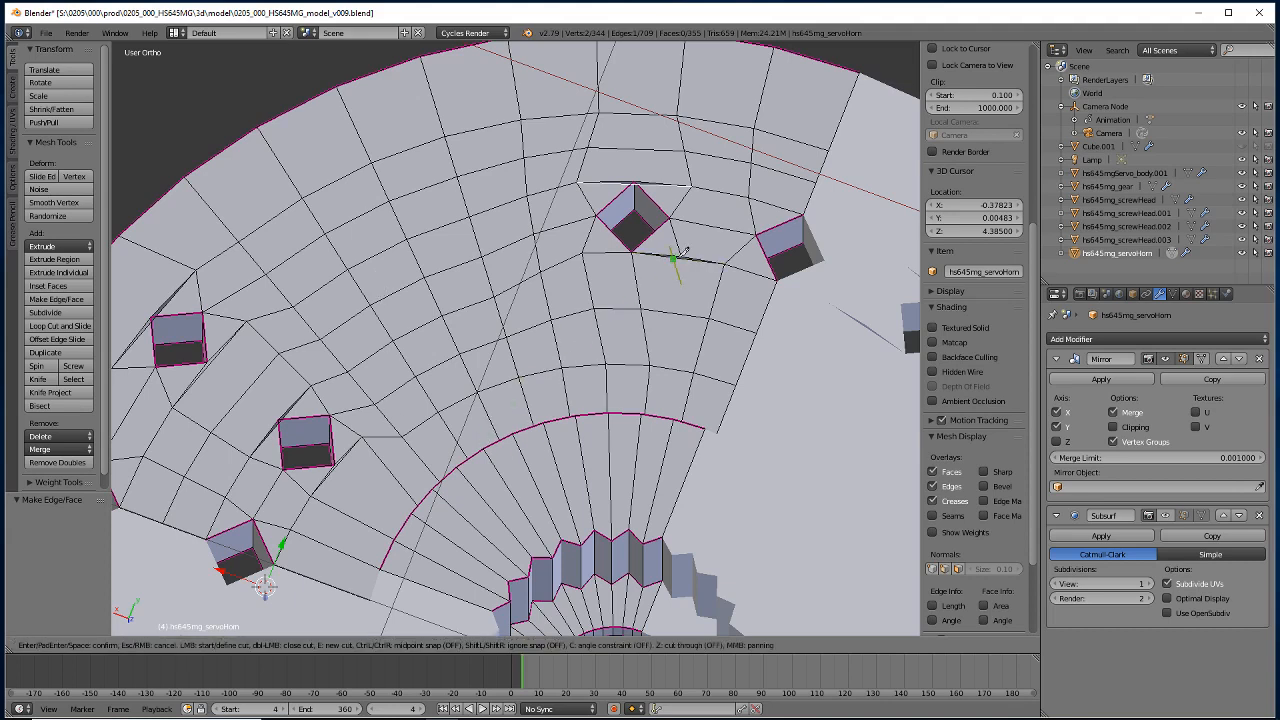
{"action": "key", "text": "ctrl"}
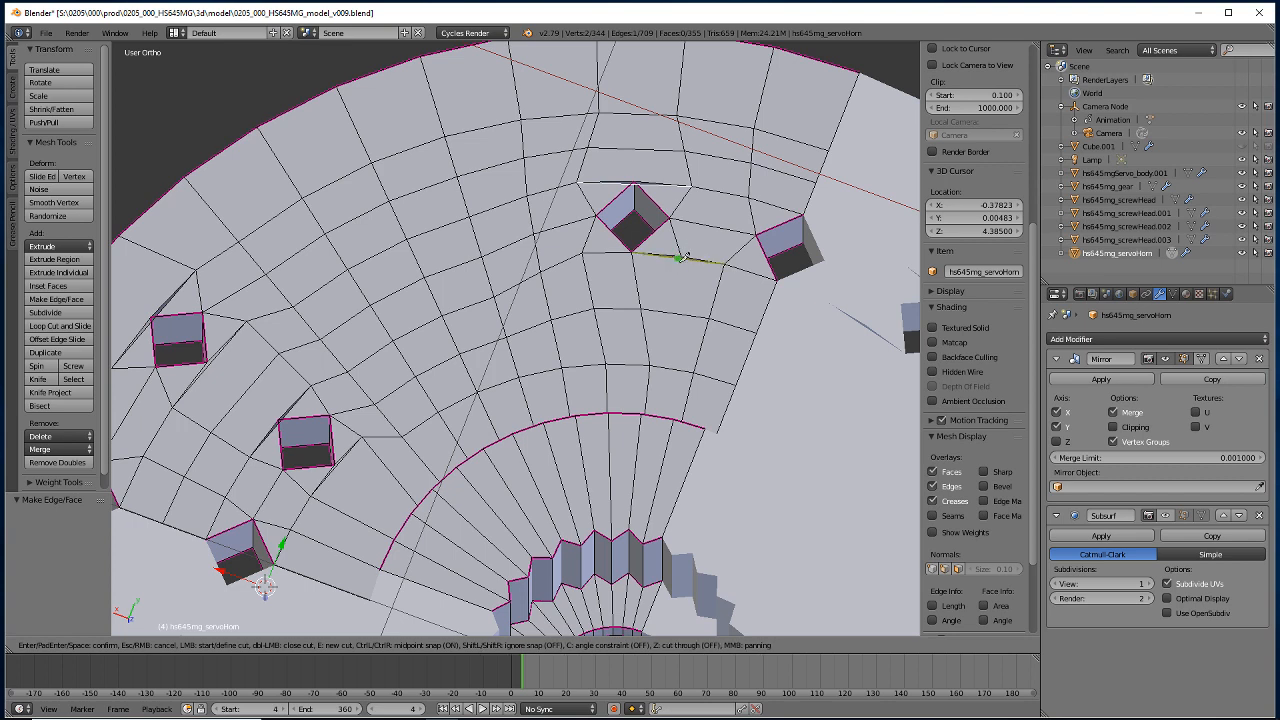
{"action": "left_click", "coordinate": [684, 256]}
{"action": "left_click", "coordinate": [642, 308]}
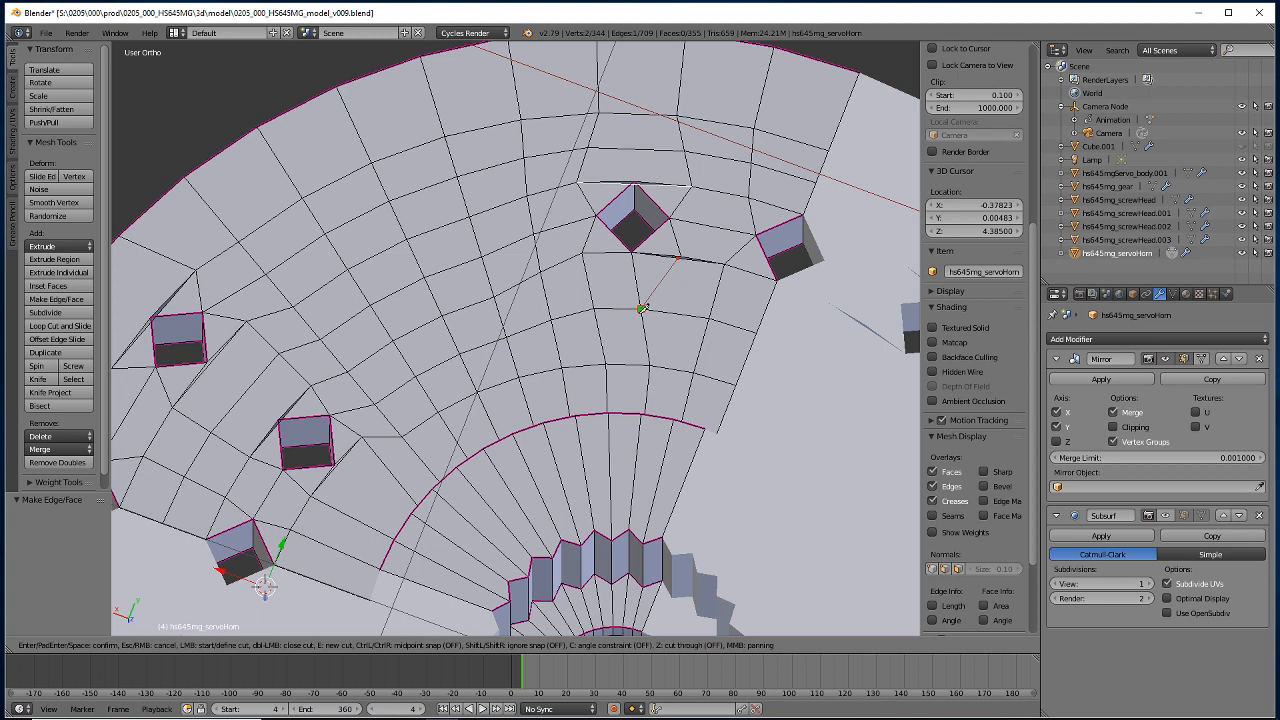
{"action": "key", "text": "Return"}
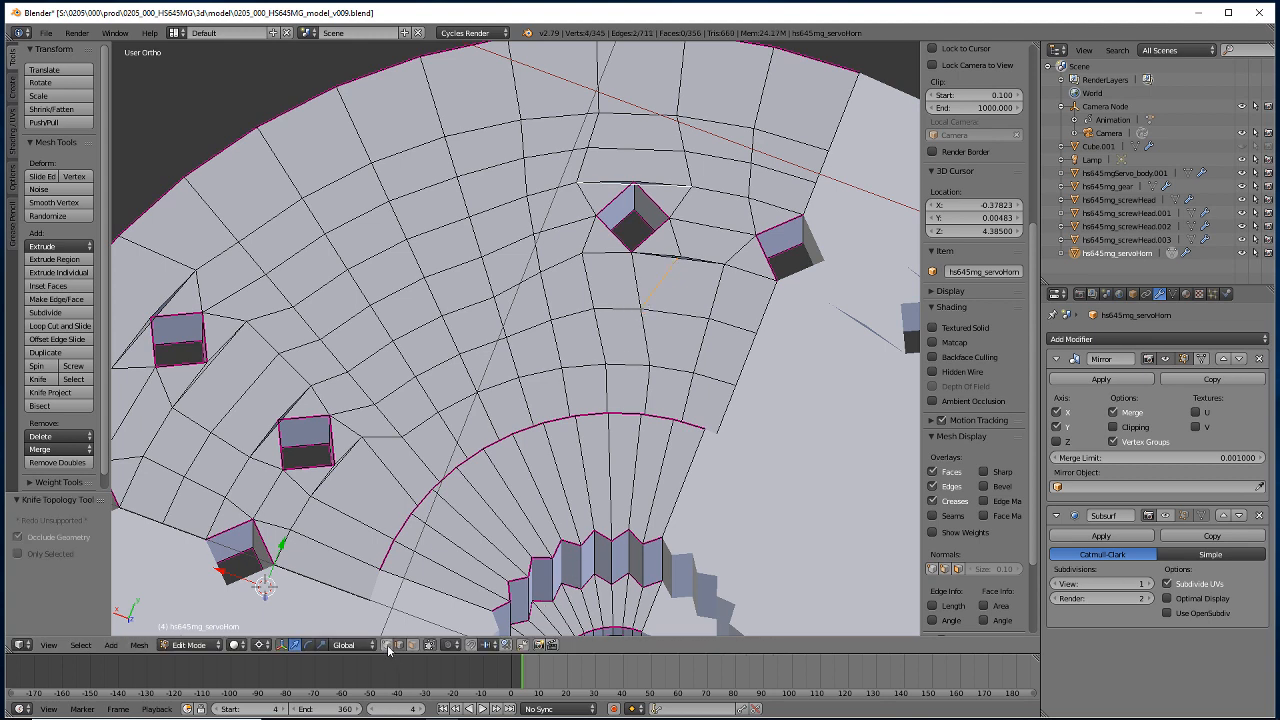
Merge the knife cut's new midpoint vertex with the adjacent vertex on the hole's hub side, using At Last.
{"action": "right_click", "coordinate": [681, 255]}
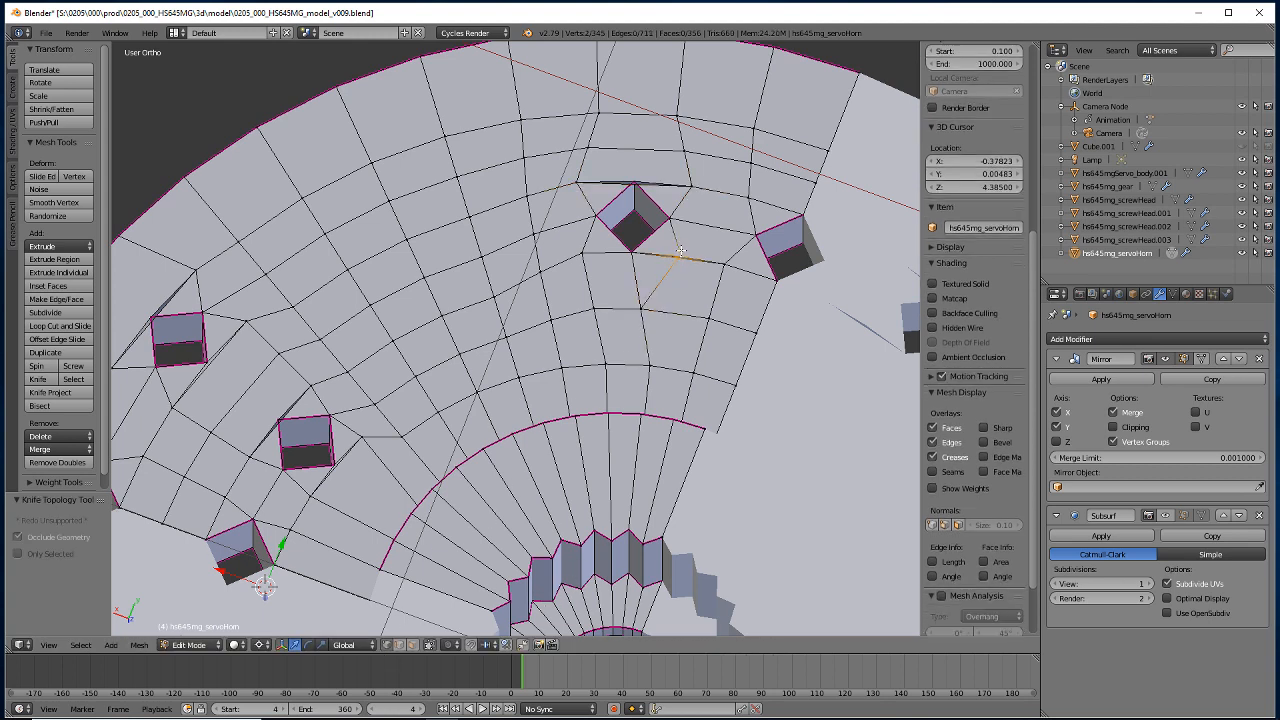
{"action": "key", "text": "alt+m"}
{"action": "left_click", "coordinate": [627, 310]}
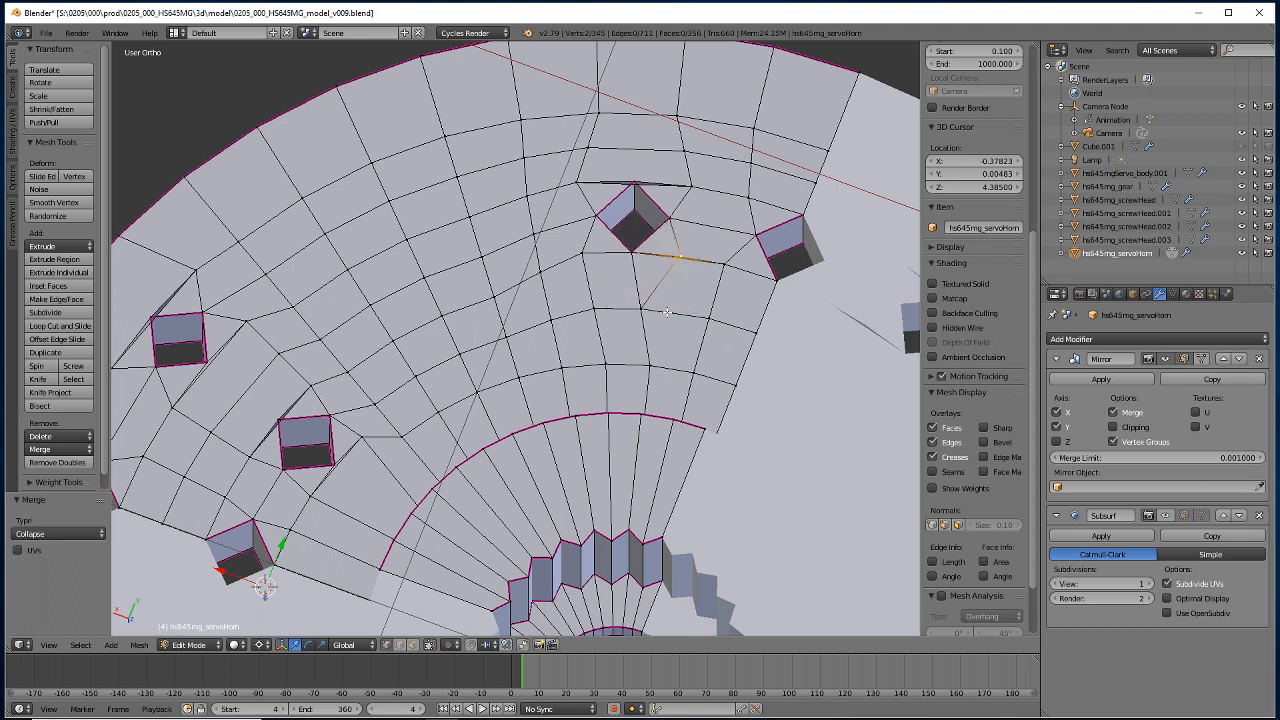
{"action": "key", "text": "alt+m"}
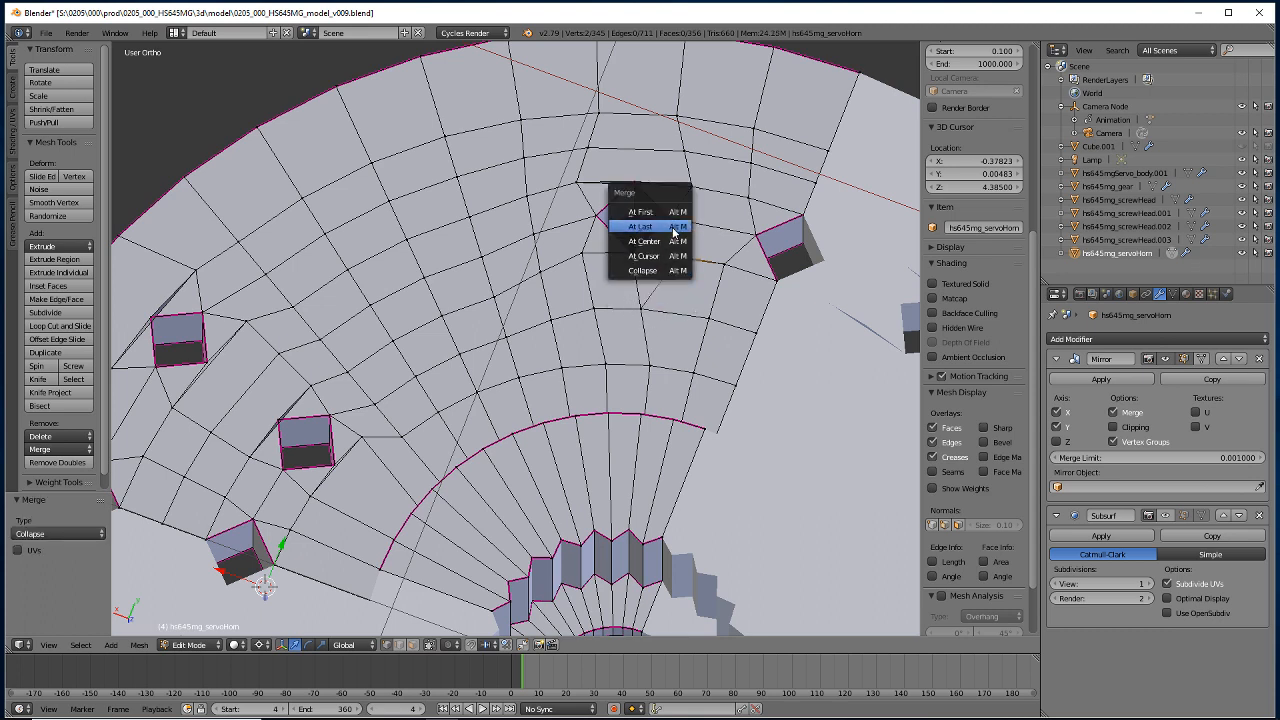
{"action": "left_click", "coordinate": [660, 226]}
Recalculate the normals of the whole servo horn mesh and turn the Subsurf viewport display back on.
{"action": "middle_click_drag", "start_coordinate": [613, 478], "coordinate": [560, 458]}
{"action": "key", "text": "a"}
{"action": "key", "text": "a"}
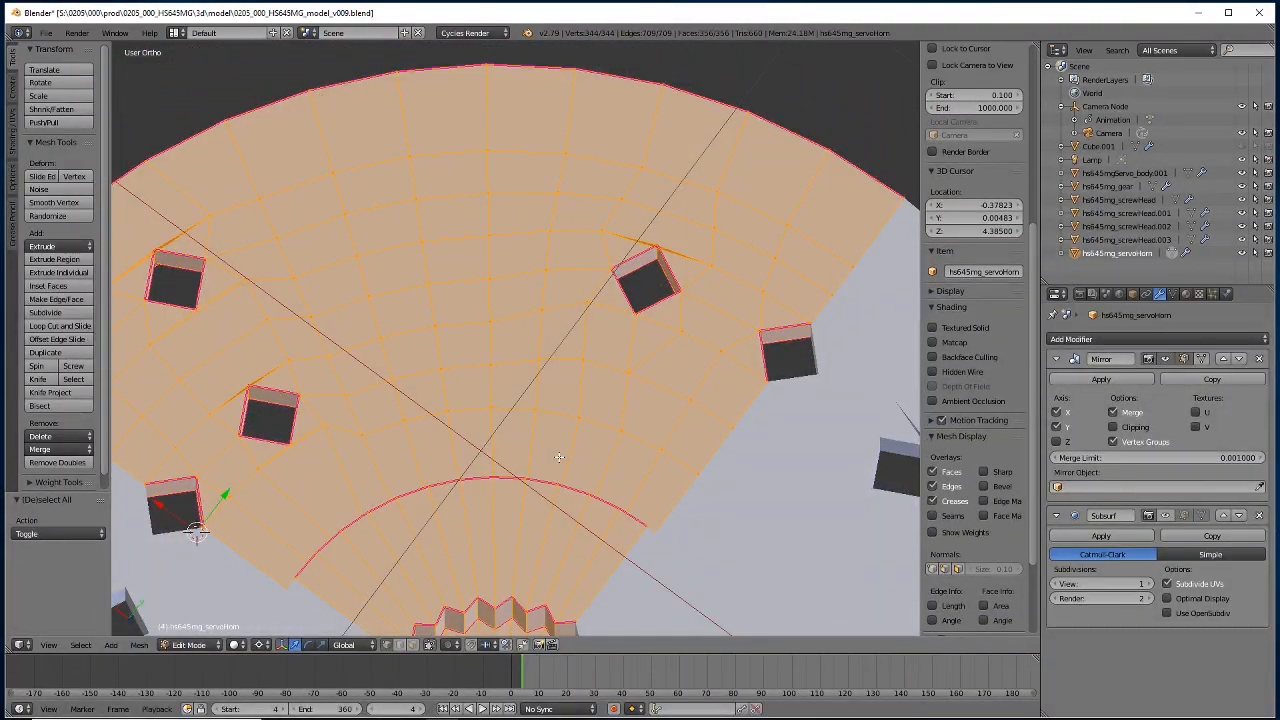
{"action": "key", "text": "ctrl+n"}
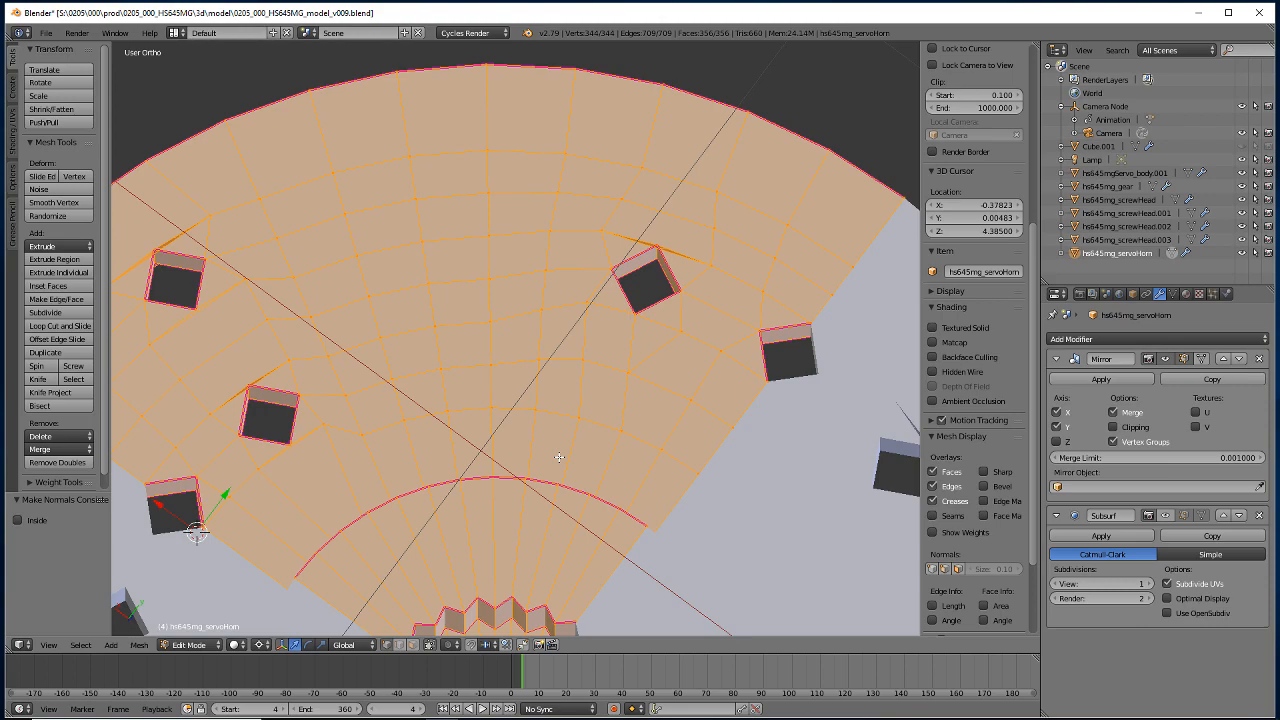
{"action": "left_click", "coordinate": [1165, 515]}
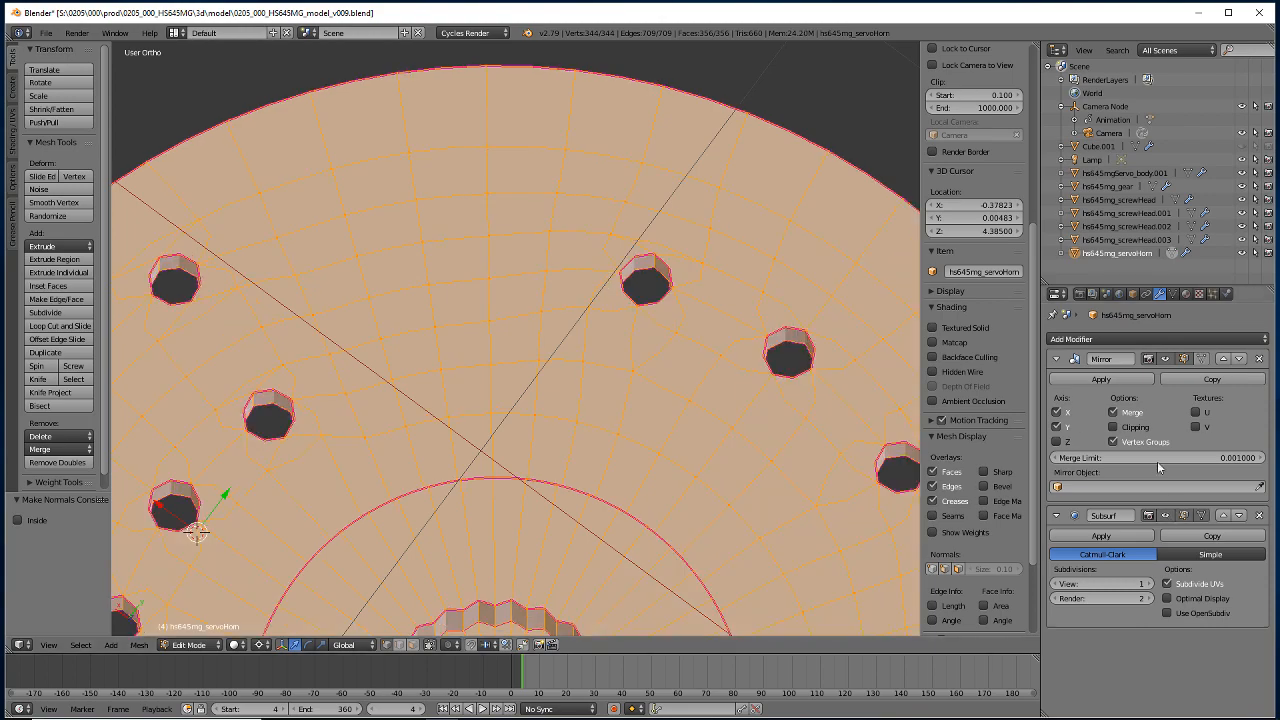
{"action": "middle_click_drag", "start_coordinate": [462, 530], "coordinate": [422, 491]}
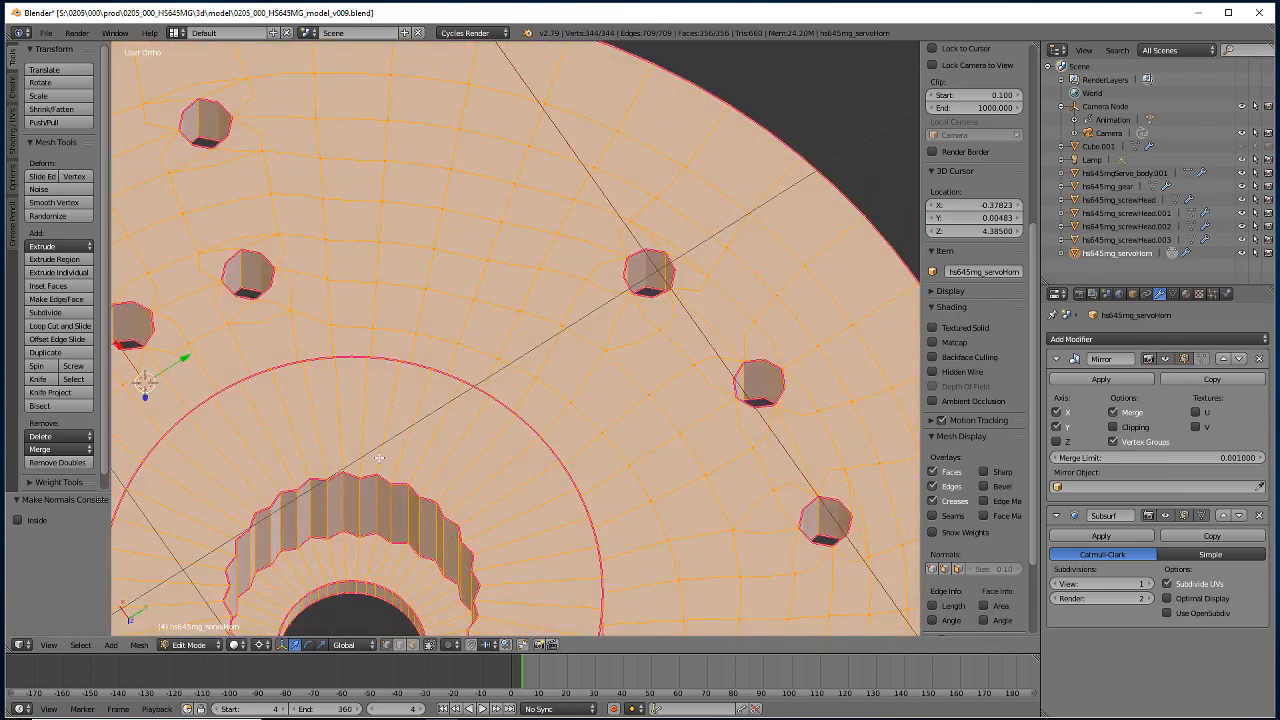
{"action": "scroll", "coordinate": [378, 457], "scroll_direction": "down", "scroll_amount": 5}
{"action": "key", "text": "a"}
Compare the screw-hole topology on both sides of the horn in the top and bottom orthographic views.
{"action": "middle_click_drag", "start_coordinate": [341, 380], "coordinate": [426, 428]}
{"action": "scroll", "coordinate": [421, 421], "scroll_direction": "up", "scroll_amount": 2}
{"action": "key", "text": "KP_7"}
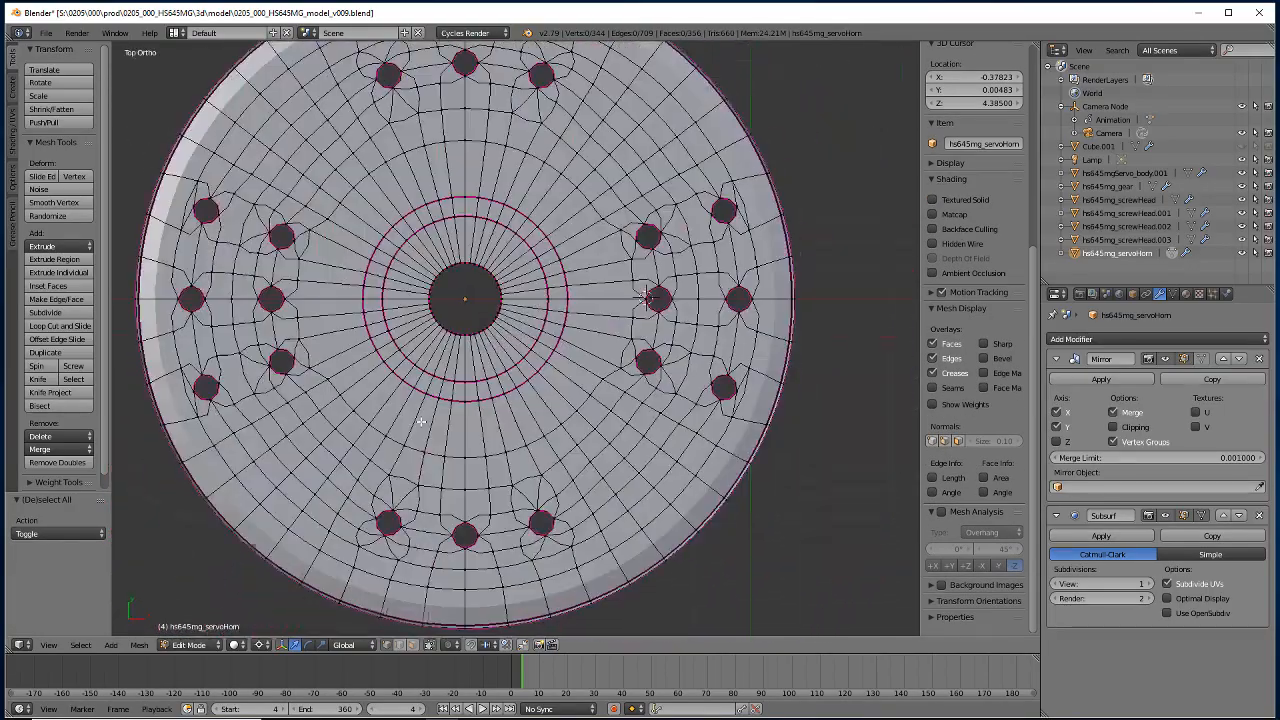
{"action": "middle_click_drag", "start_coordinate": [295, 360], "coordinate": [405, 379], "text": "shift"}
{"action": "scroll", "coordinate": [366, 425], "scroll_direction": "down", "scroll_amount": 2}
{"action": "scroll", "coordinate": [386, 433], "scroll_direction": "up", "scroll_amount": 1}
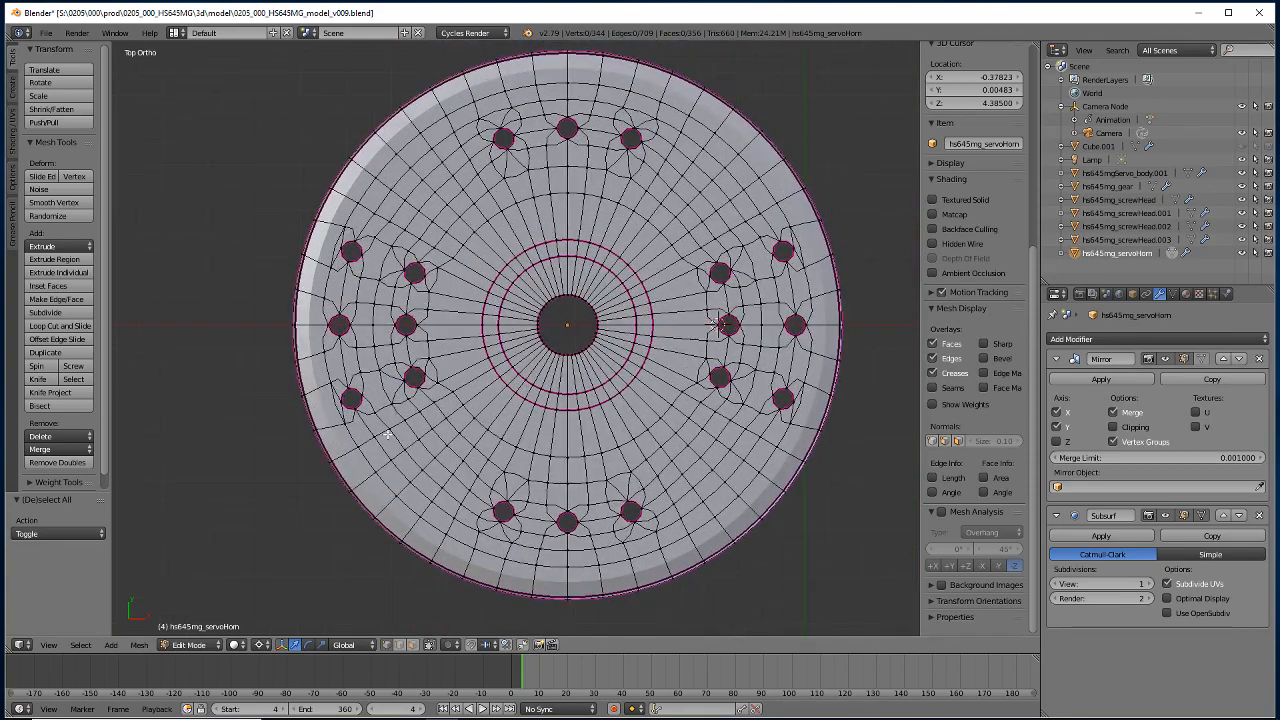
{"action": "scroll", "coordinate": [387, 434], "scroll_direction": "up", "scroll_amount": 1}
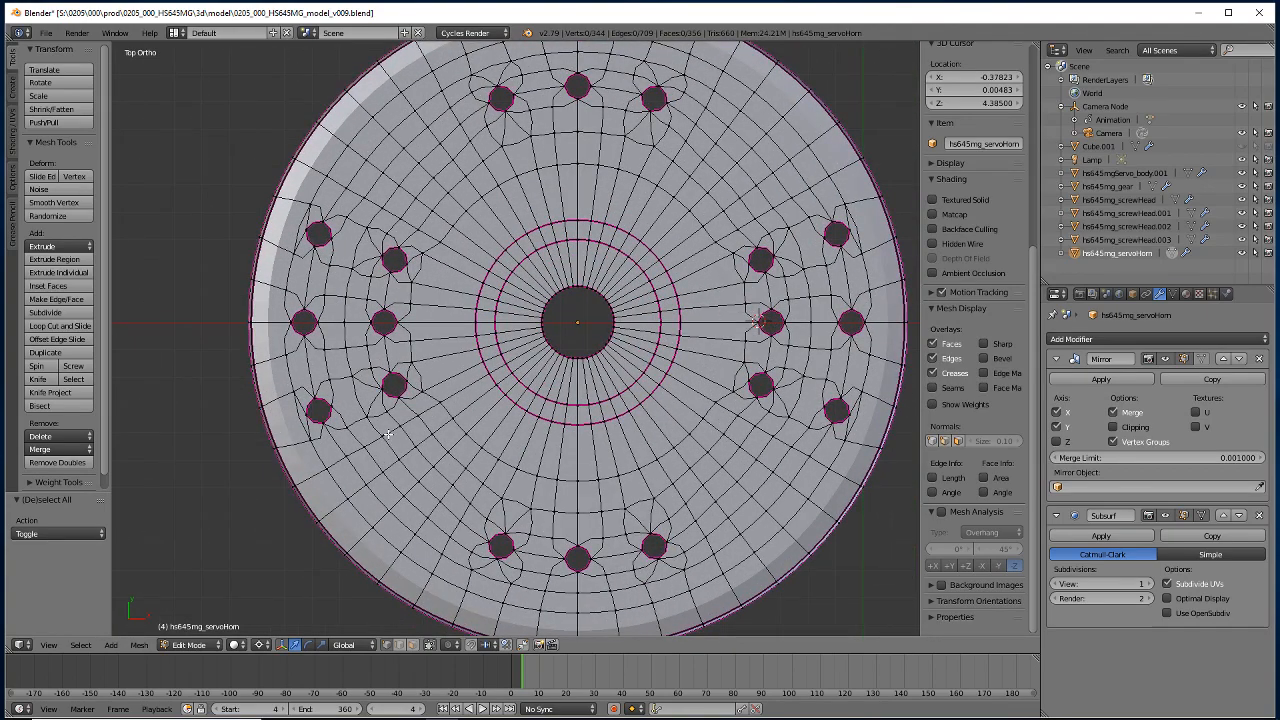
{"action": "key", "text": "ctrl+KP_7"}
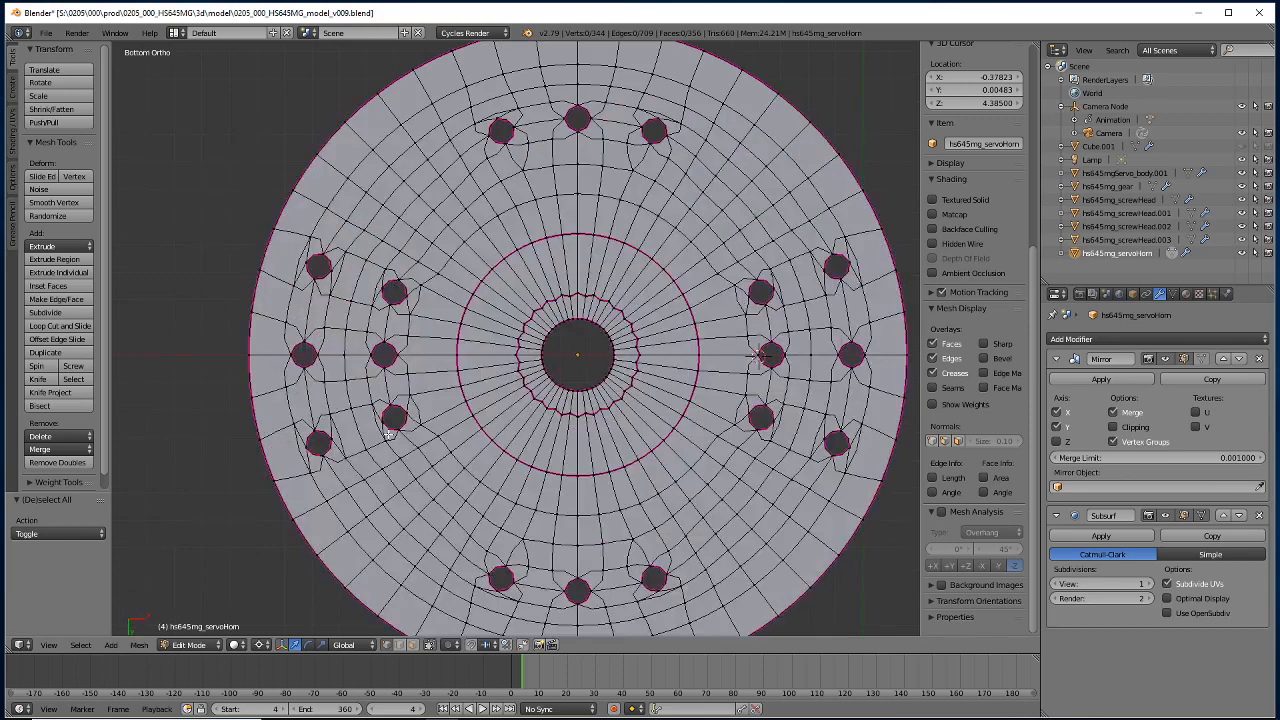
{"action": "key", "text": "KP_7"}
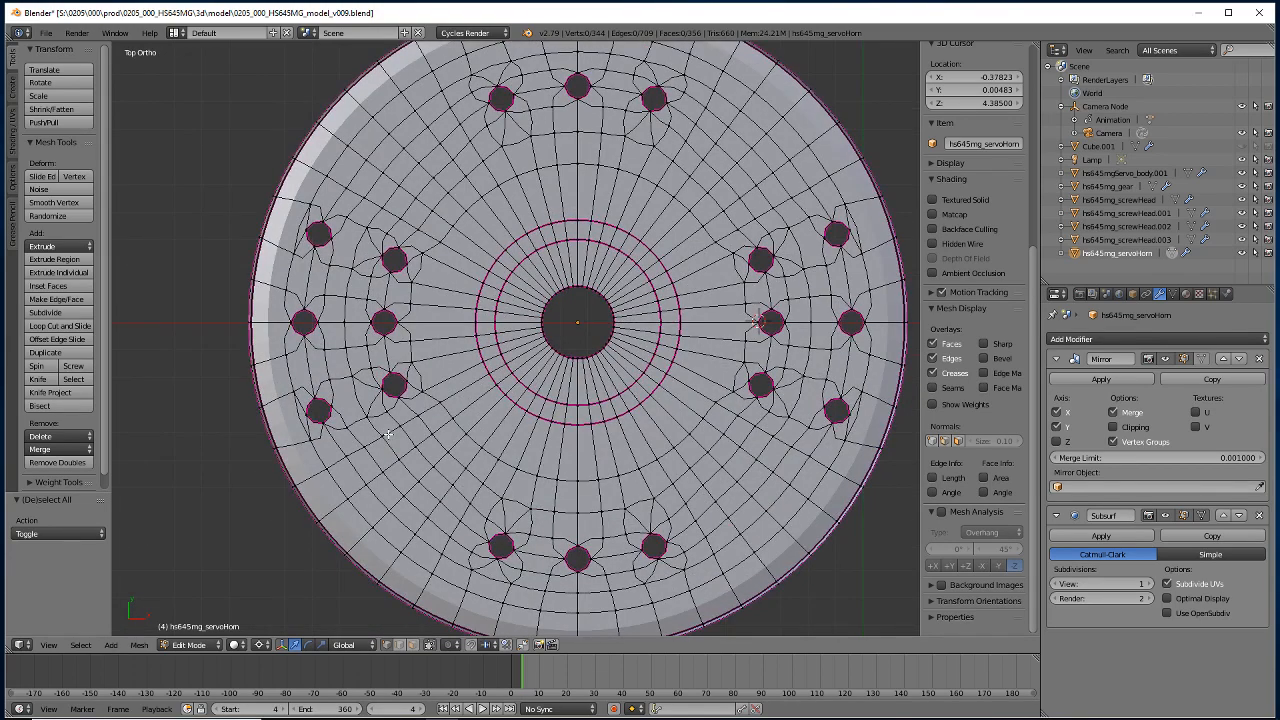
{"action": "key", "text": "ctrl+KP_7"}
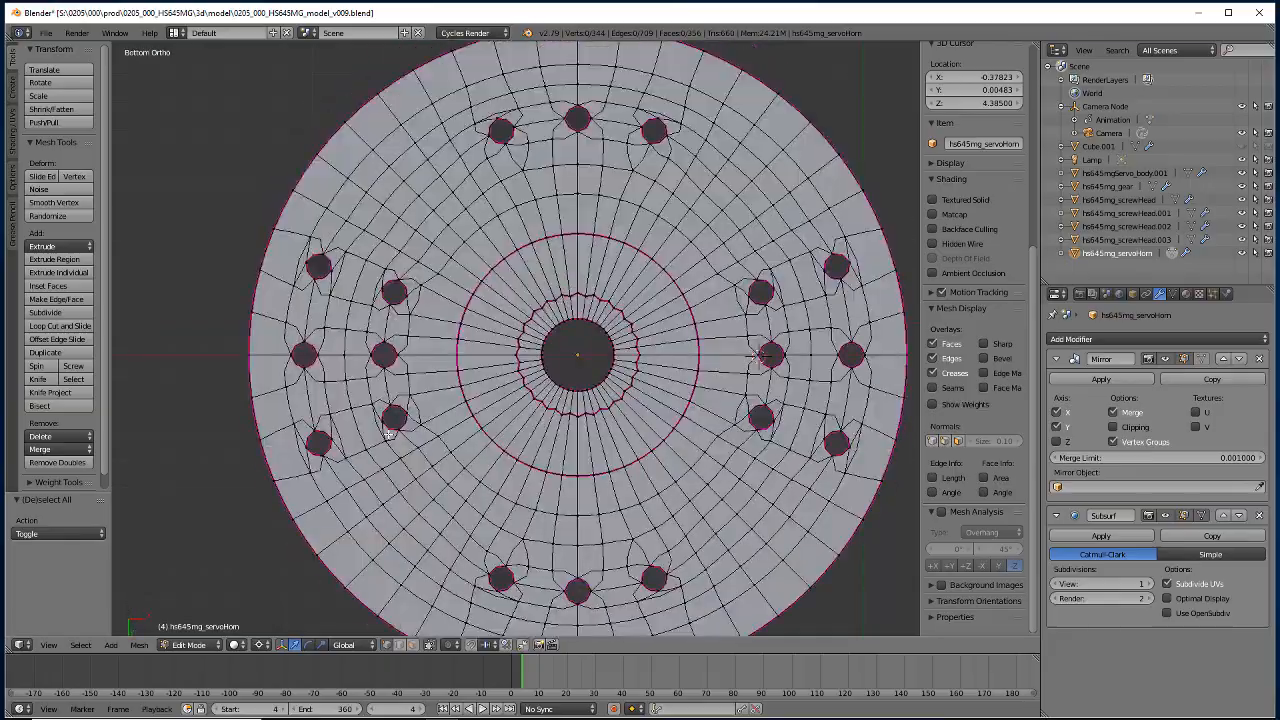
{"action": "middle_click_drag", "start_coordinate": [563, 513], "coordinate": [382, 450]}
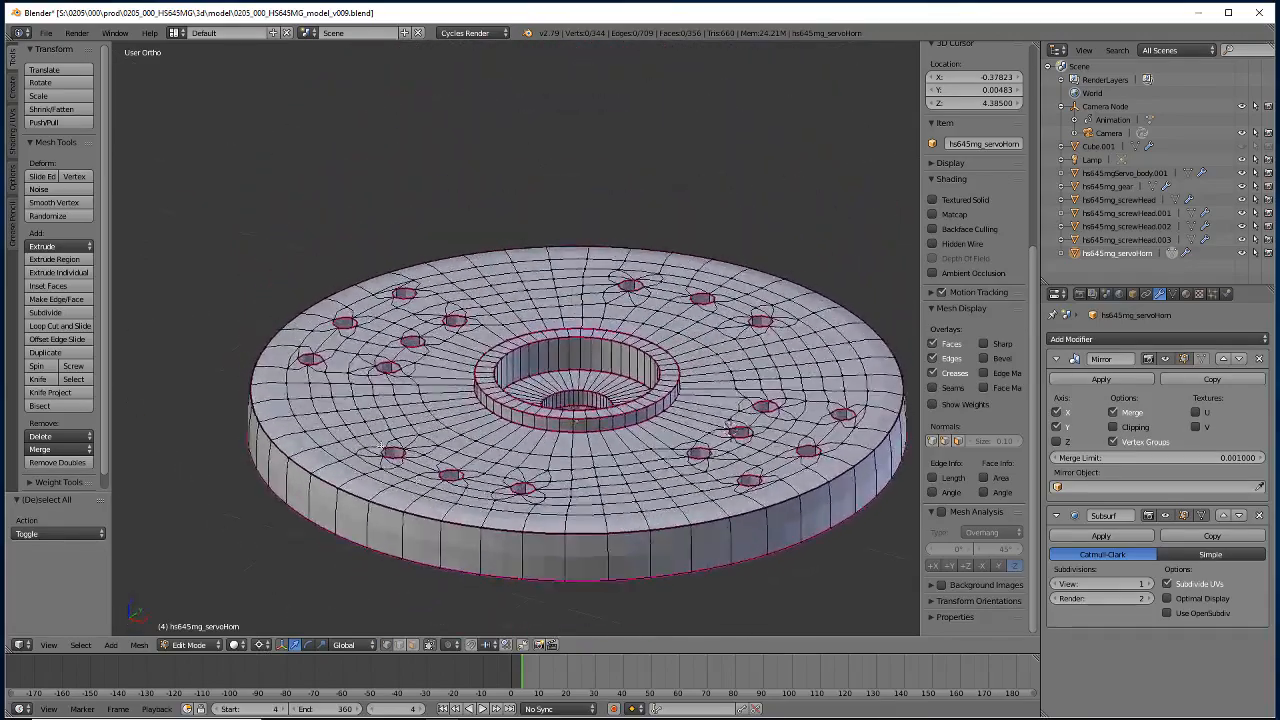
Raise the crease of the rim edge loop on the horn's flat side by 1.
{"action": "right_click", "coordinate": [454, 542], "text": "alt"}
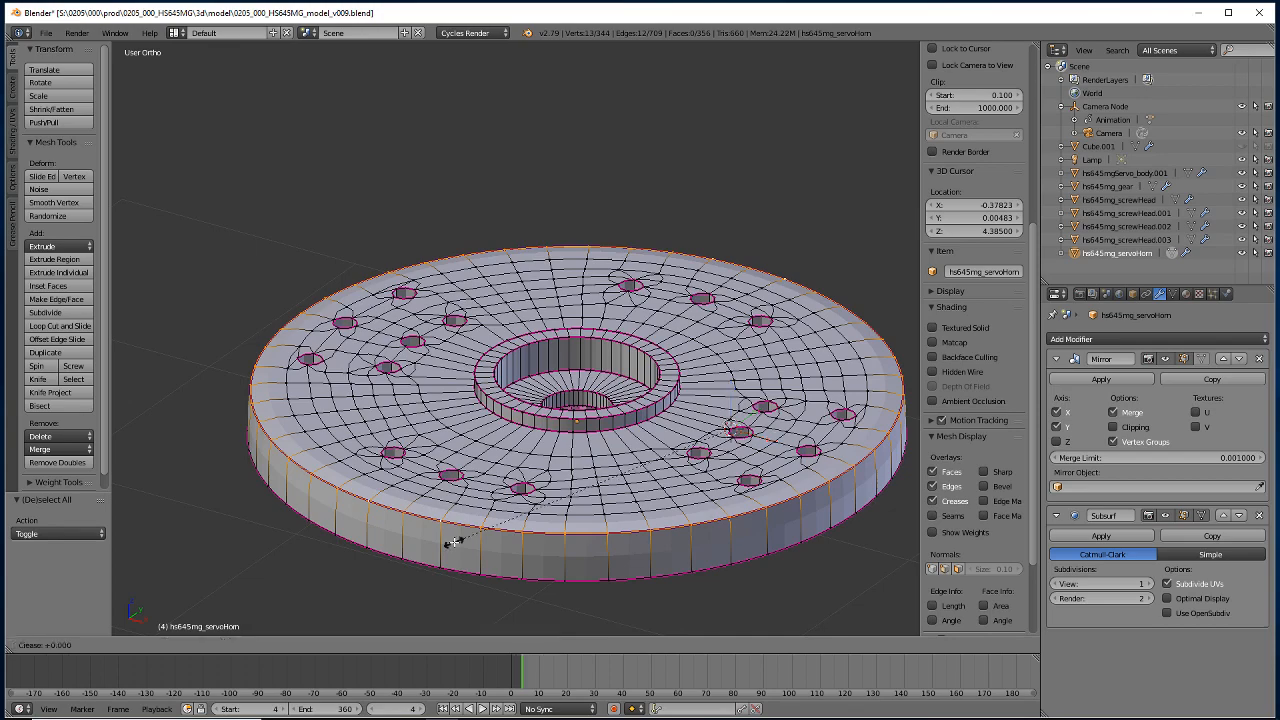
{"action": "key", "text": "shift+e"}
{"action": "key", "text": "1"}
{"action": "key", "text": "Return"}
{"action": "scroll", "coordinate": [297, 425], "scroll_direction": "down", "scroll_amount": 1}
{"action": "scroll", "coordinate": [294, 423], "scroll_direction": "up", "scroll_amount": 2}
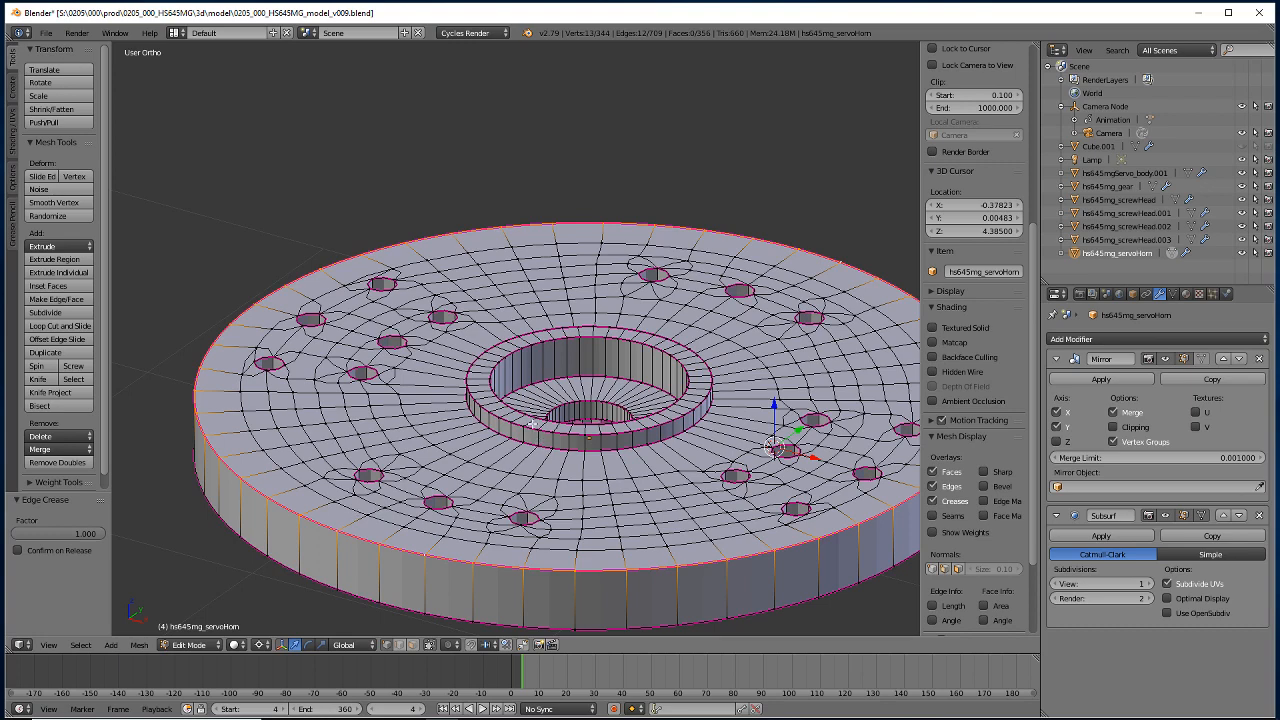
Reduce the crease by 0.2 on both rim edge loops, both loops of the small centre ring and the raised hub's outer loop.
{"action": "right_click", "coordinate": [445, 617], "text": "alt"}
{"action": "right_click", "coordinate": [446, 553], "text": "alt+shift"}
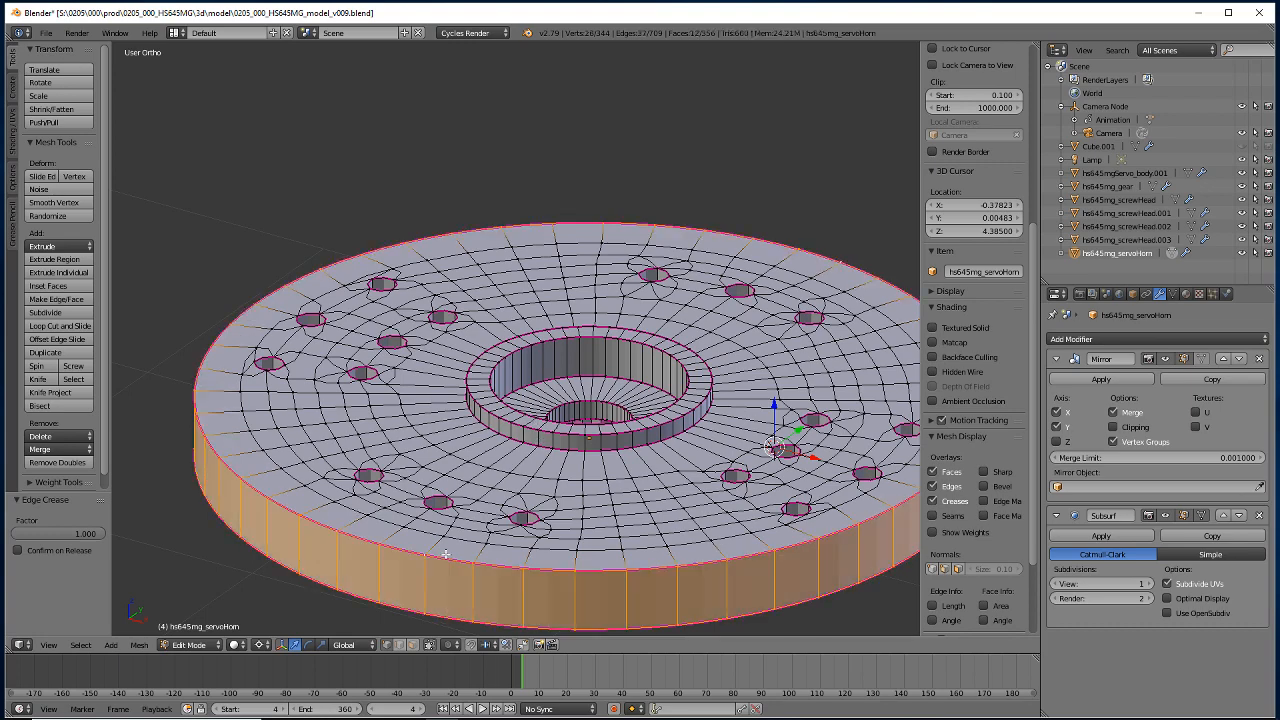
{"action": "right_click", "coordinate": [532, 427], "text": "alt+shift"}
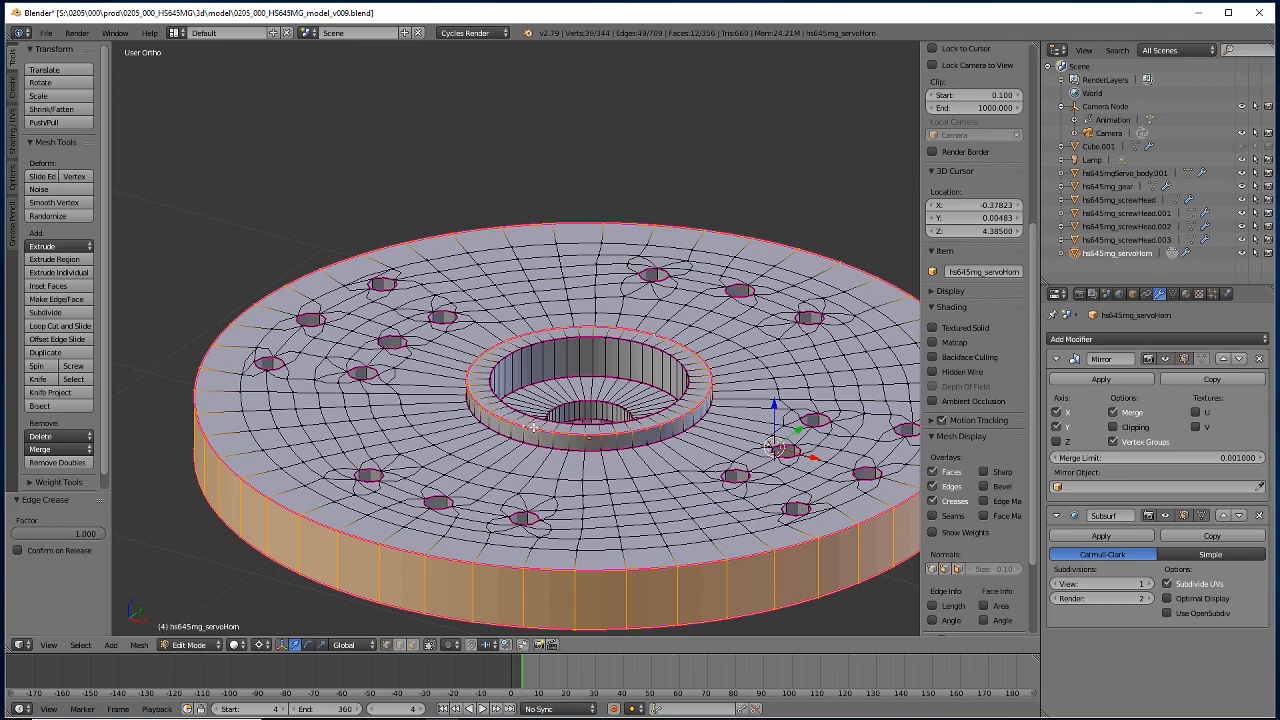
{"action": "right_click", "coordinate": [515, 349], "text": "alt+shift"}
{"action": "middle_click_drag", "start_coordinate": [503, 494], "coordinate": [514, 406]}
{"action": "middle_click_drag", "start_coordinate": [496, 456], "coordinate": [485, 534]}
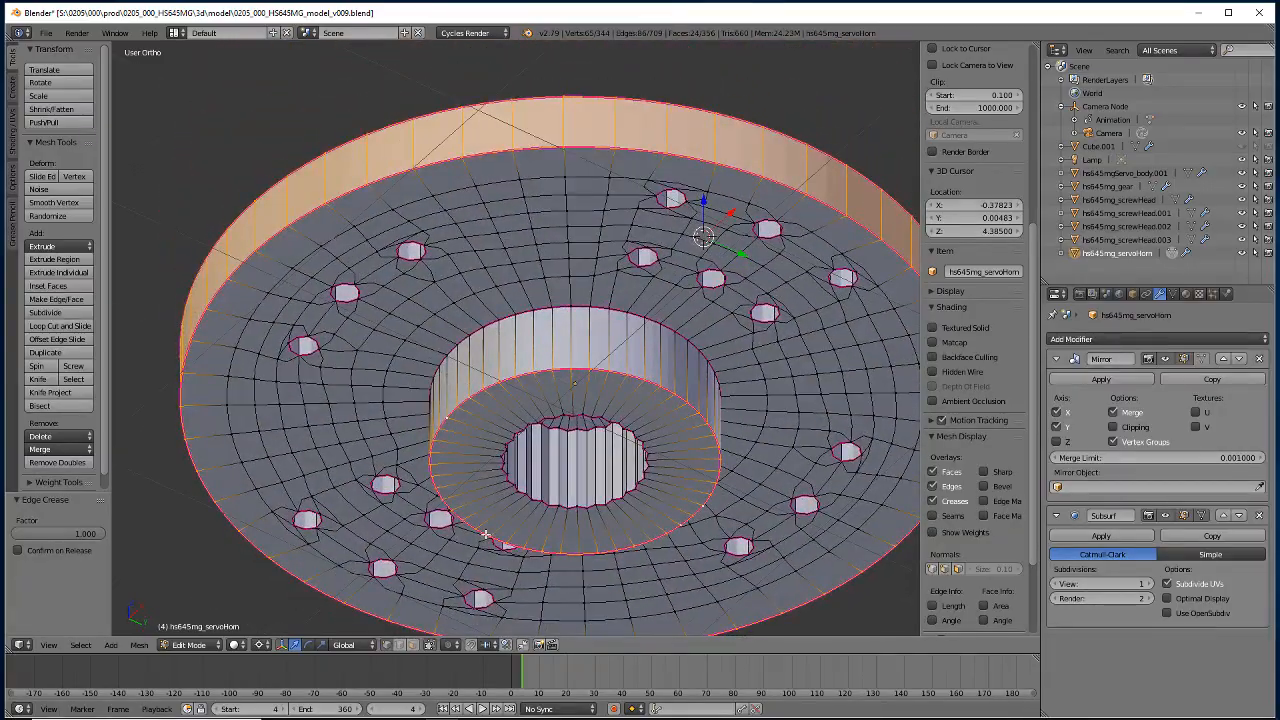
{"action": "key", "text": "shift+e"}
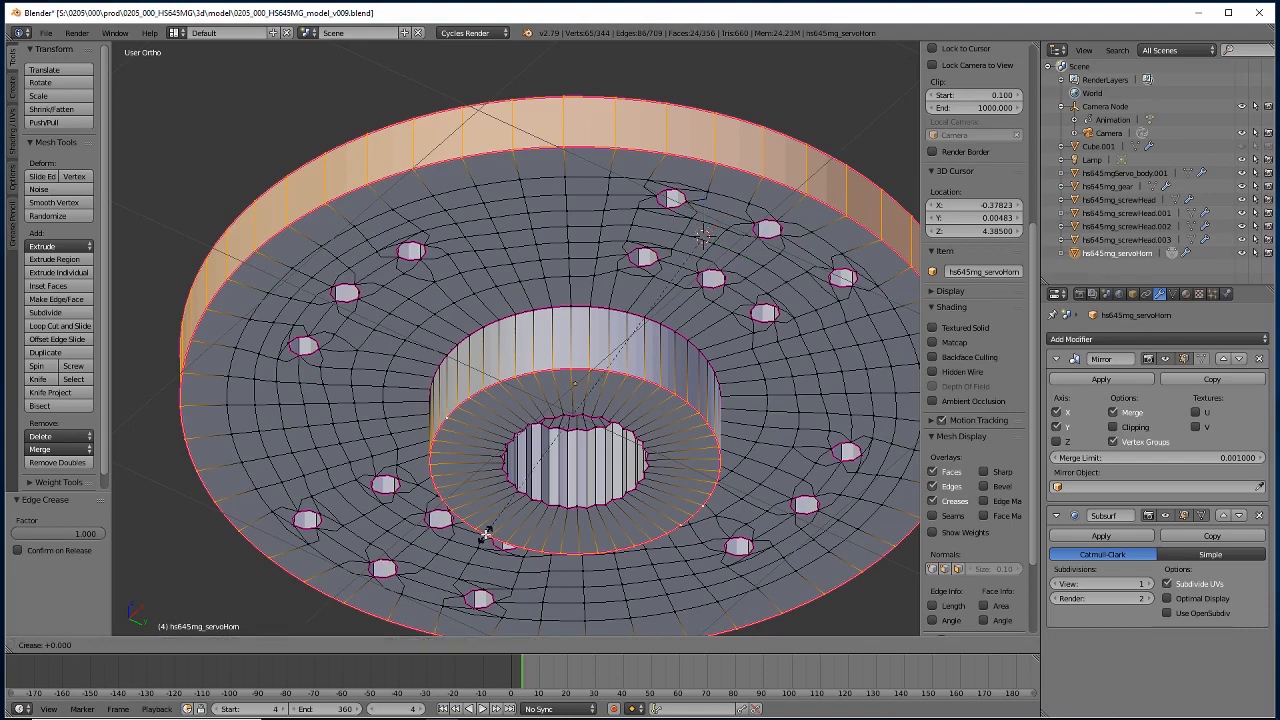
{"action": "type", "text": "-.2"}
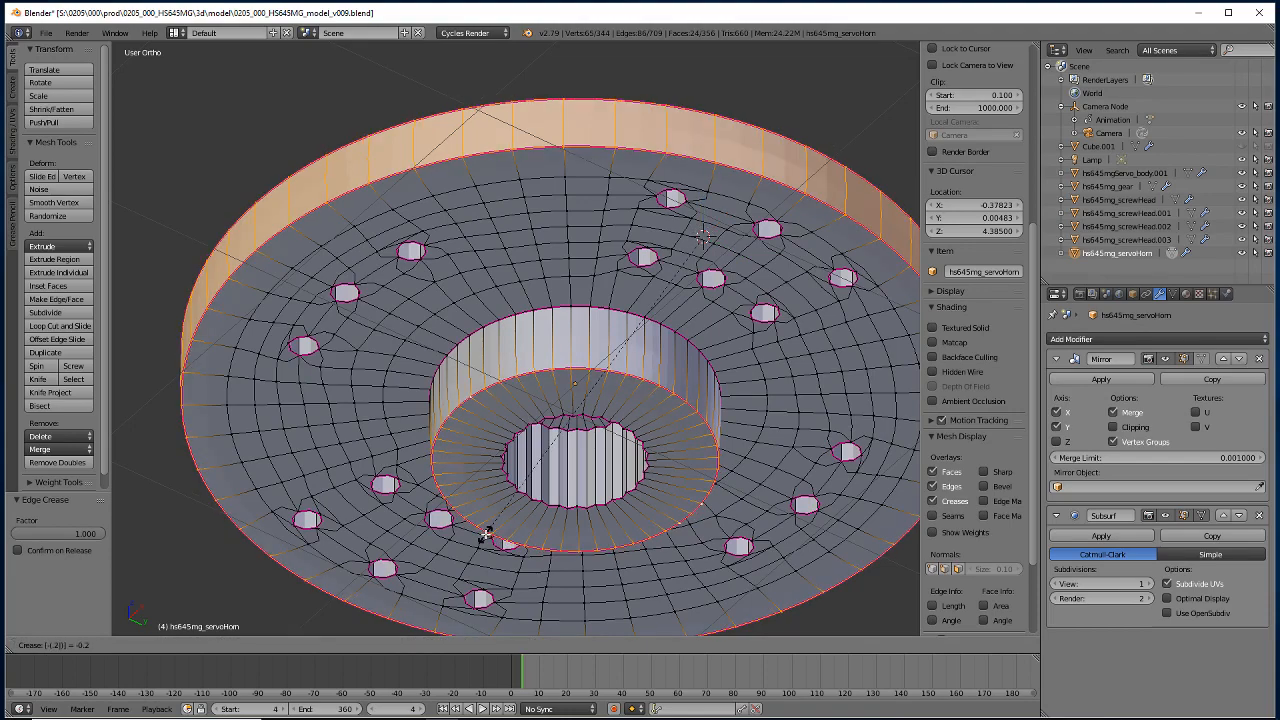
{"action": "key", "text": "Return"}
Set the Subsurf view subdivisions to 3 and return to Object Mode to inspect the smoothed horn.
{"action": "middle_click_drag", "start_coordinate": [374, 322], "coordinate": [664, 519]}
{"action": "left_click", "coordinate": [1148, 585]}
{"action": "left_click", "coordinate": [1148, 585]}
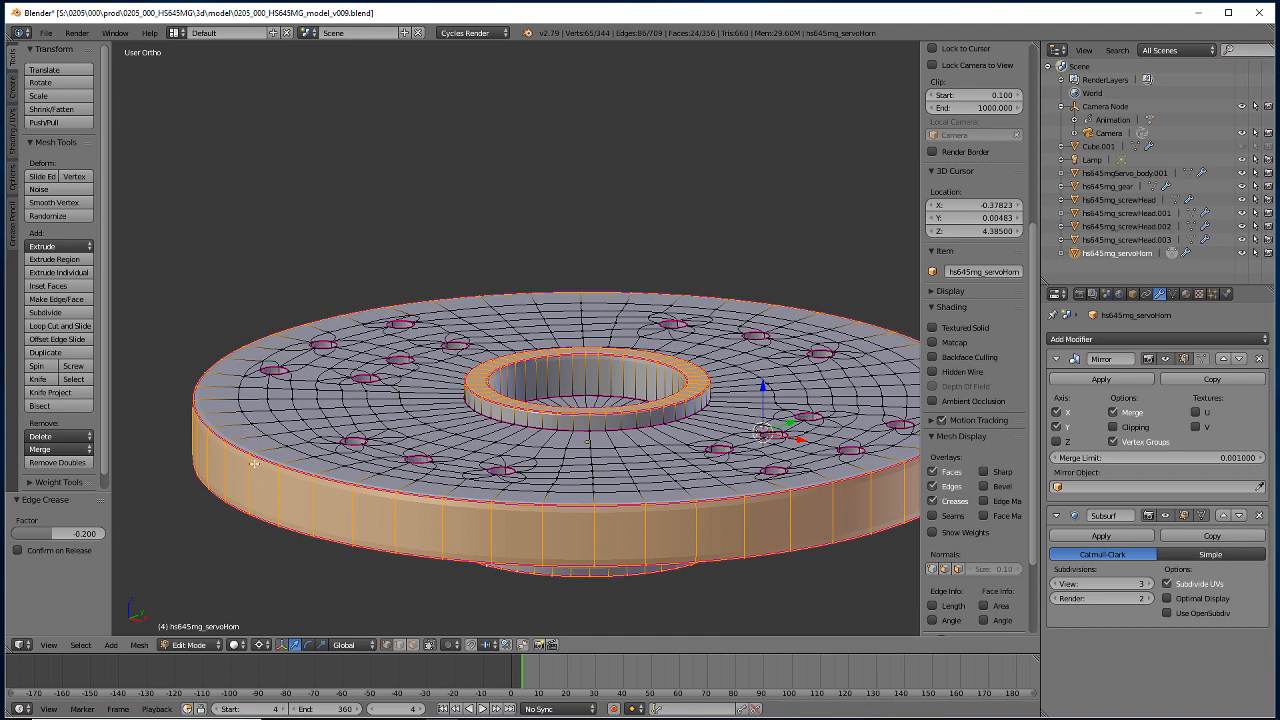
{"action": "key", "text": "Tab"}
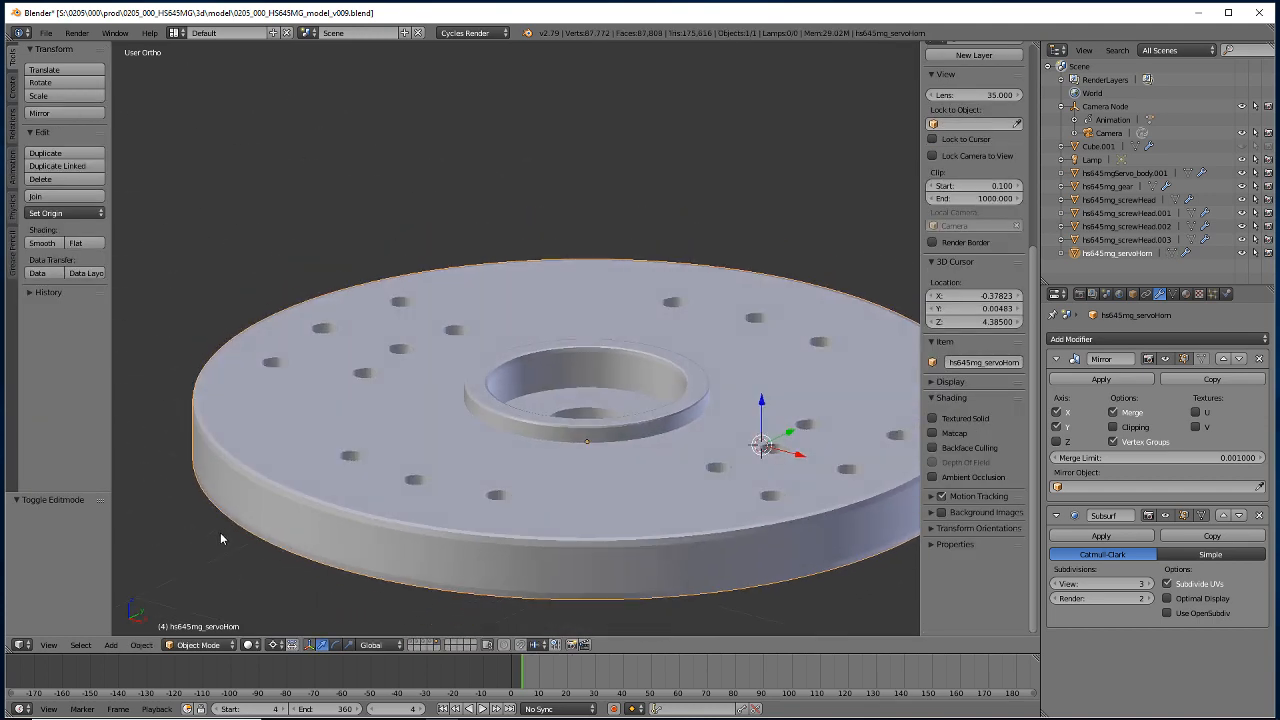
{"action": "scroll", "coordinate": [218, 522], "scroll_direction": "down", "scroll_amount": 2}
{"action": "middle_click_drag", "start_coordinate": [240, 514], "coordinate": [209, 551]}
{"action": "scroll", "coordinate": [249, 517], "scroll_direction": "up", "scroll_amount": 6}
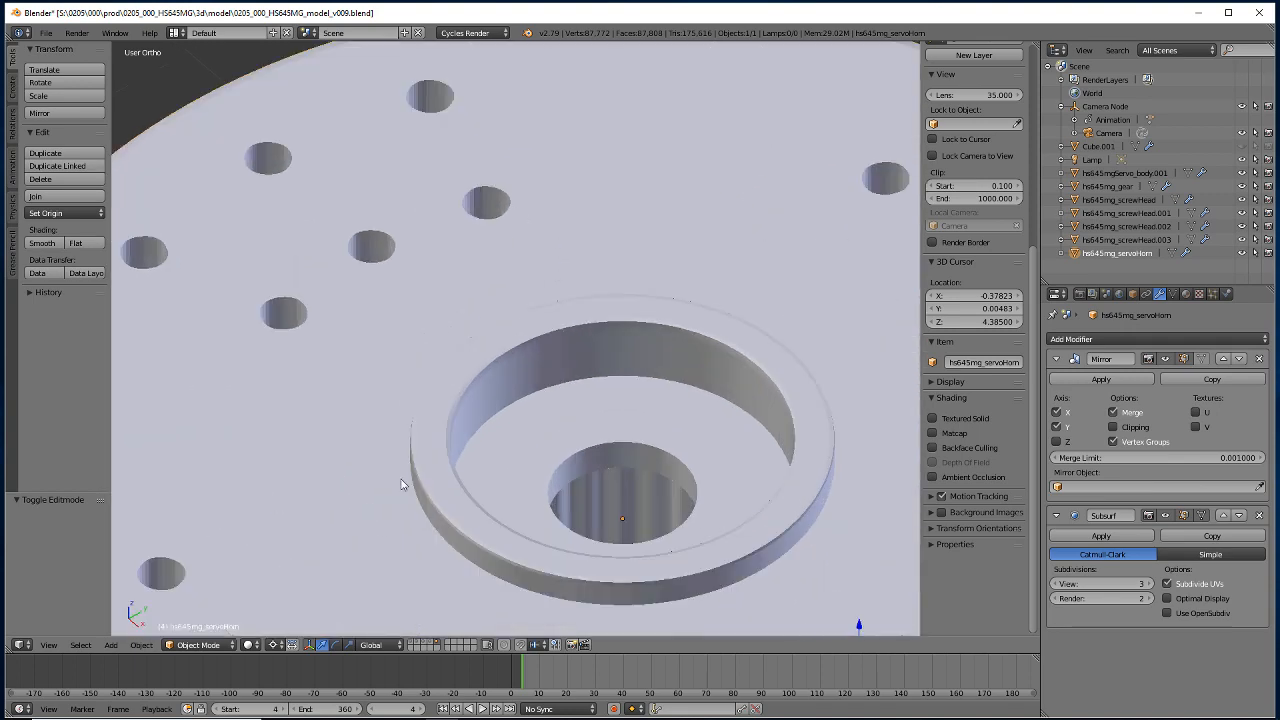
{"action": "scroll", "coordinate": [323, 331], "scroll_direction": "down", "scroll_amount": 4}
{"action": "scroll", "coordinate": [392, 478], "scroll_direction": "down", "scroll_amount": 4}
{"action": "middle_click_drag", "start_coordinate": [392, 479], "coordinate": [440, 509]}
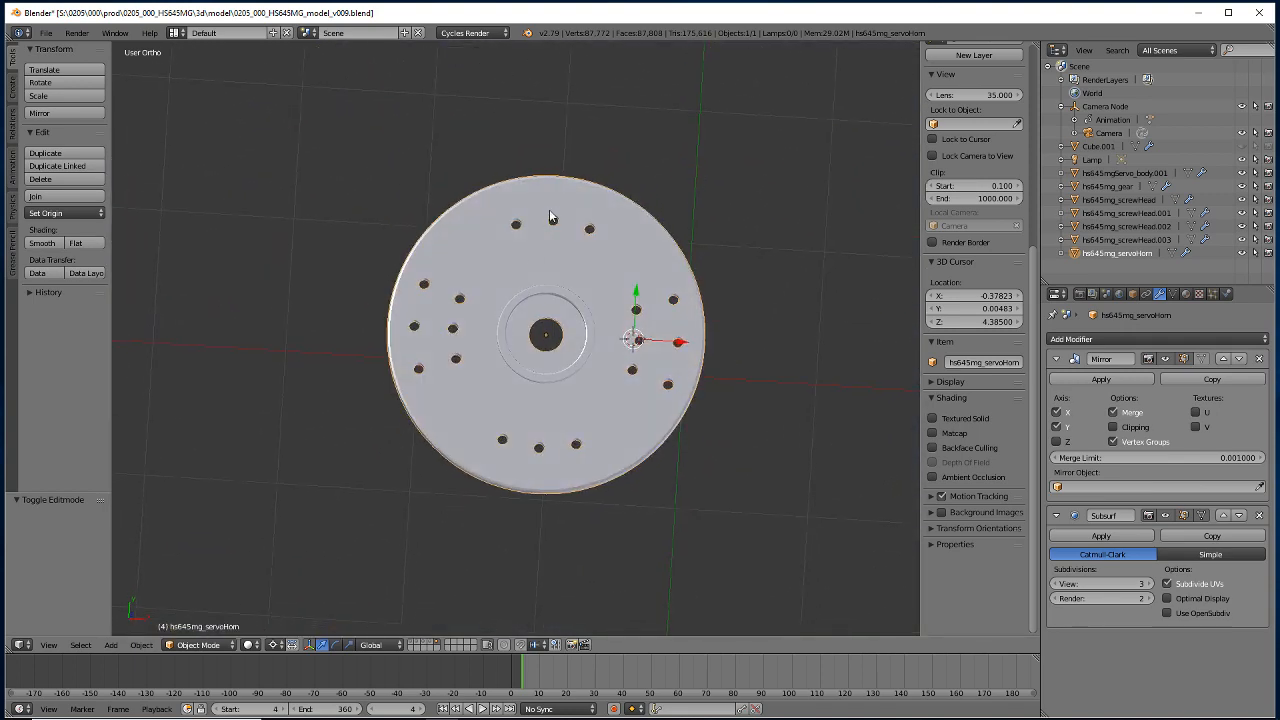
Switch to the top orthographic view and enter Edit Mode on the servo horn at its upper group of three screw holes.
{"action": "key", "text": "KP_1"}
{"action": "key", "text": "KP_7"}
{"action": "scroll", "coordinate": [499, 241], "scroll_direction": "up", "scroll_amount": 5}
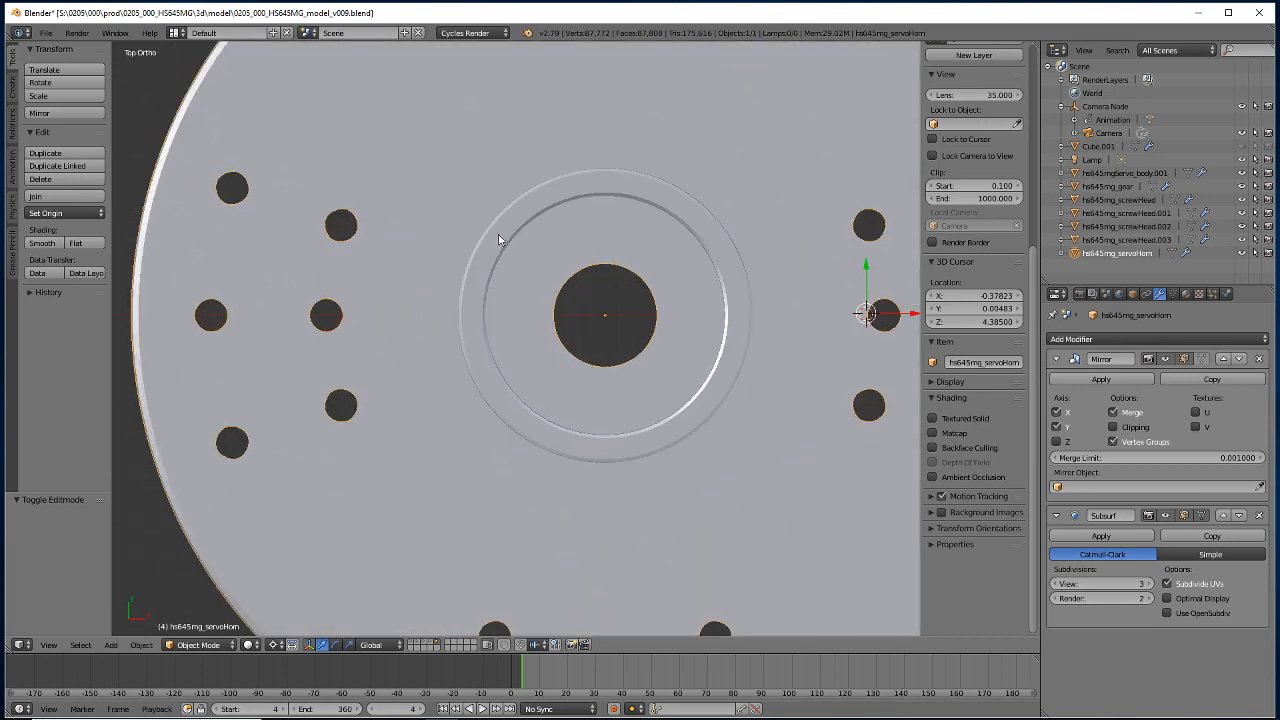
{"action": "middle_click_drag", "start_coordinate": [514, 323], "coordinate": [493, 461], "text": "shift"}
{"action": "key", "text": "Tab"}
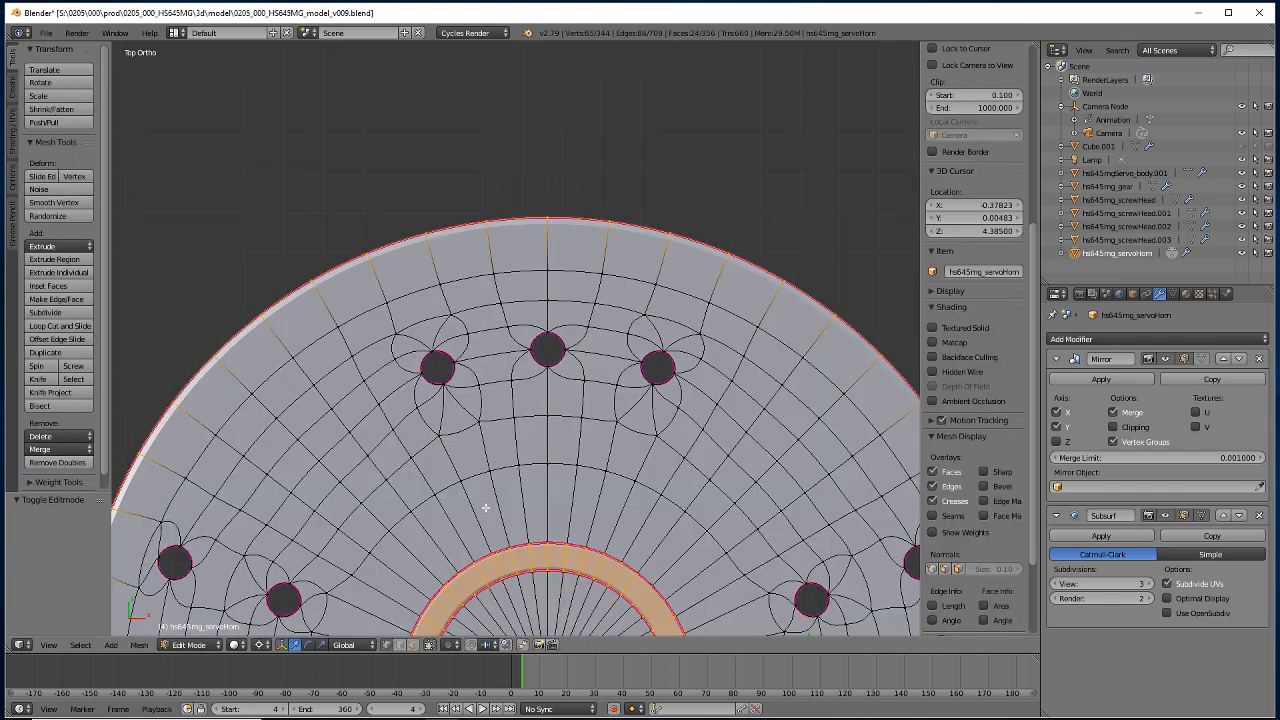
Try to snap the 3D cursor to the centre of the middle hole in the upper screw-hole group.
{"action": "right_click", "coordinate": [537, 362]}
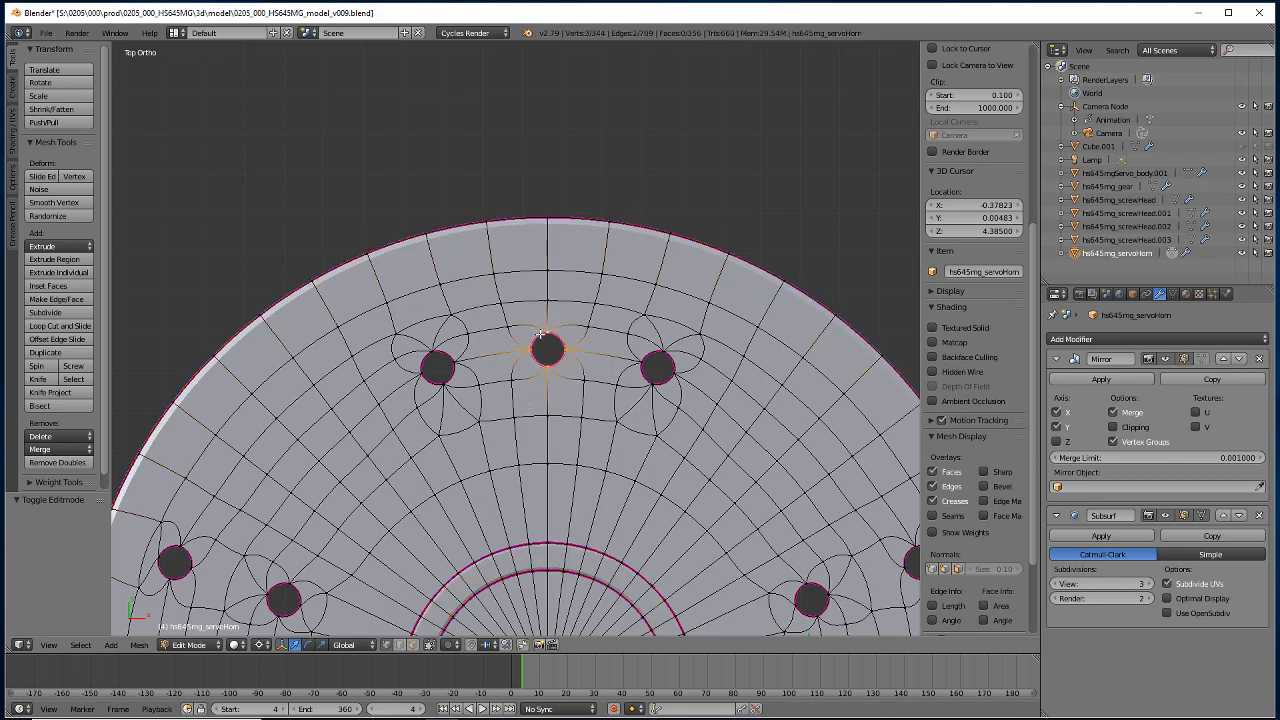
{"action": "middle_click_drag", "start_coordinate": [531, 450], "coordinate": [533, 397]}
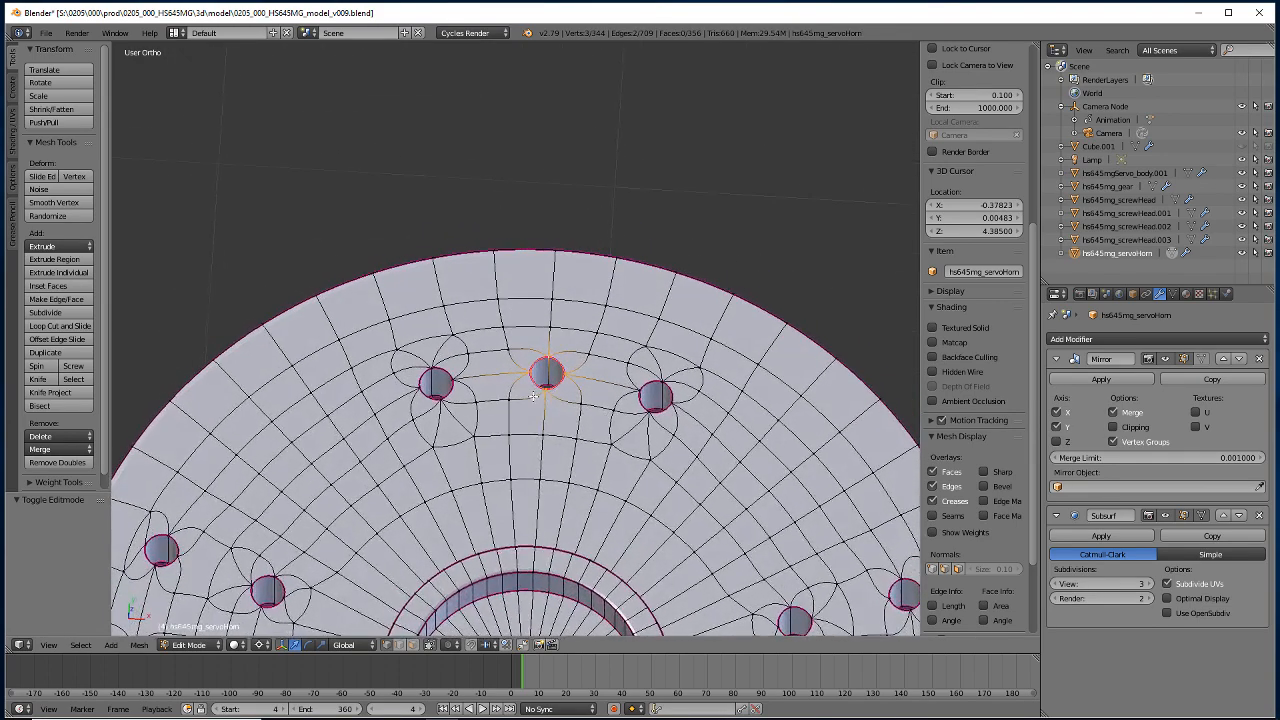
{"action": "key", "text": "shift+s"}
{"action": "left_click", "coordinate": [500, 397]}
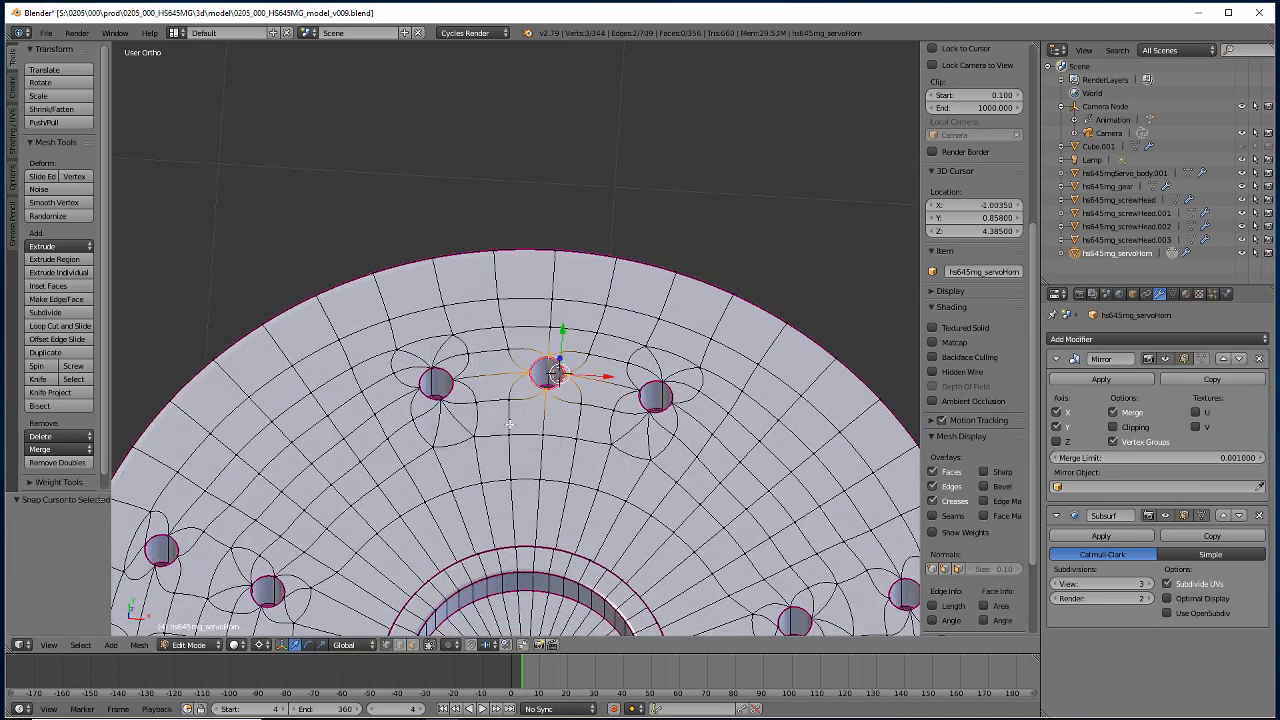
{"action": "key", "text": "KP_7"}
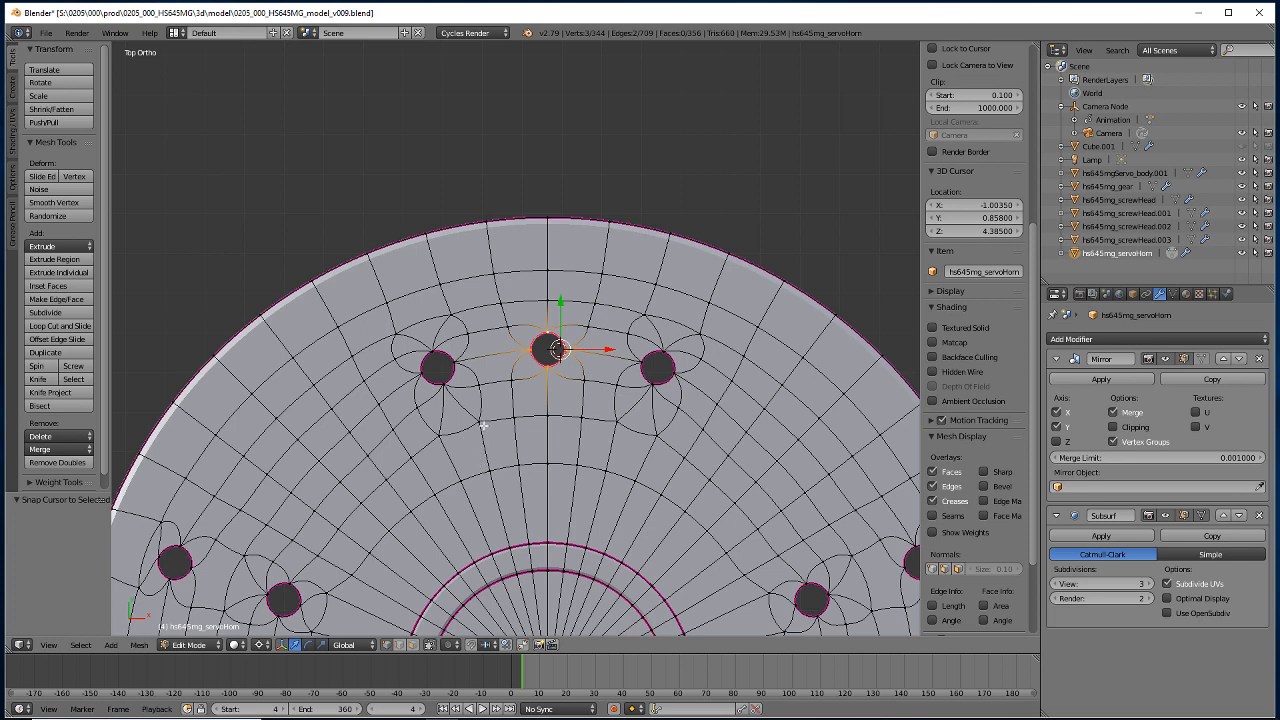
In wireframe, select the middle upper hole's centre-line vertices on both sides, snap the 3D cursor to them, and compare the mesh with and without Subsurf.
{"action": "key", "text": "a"}
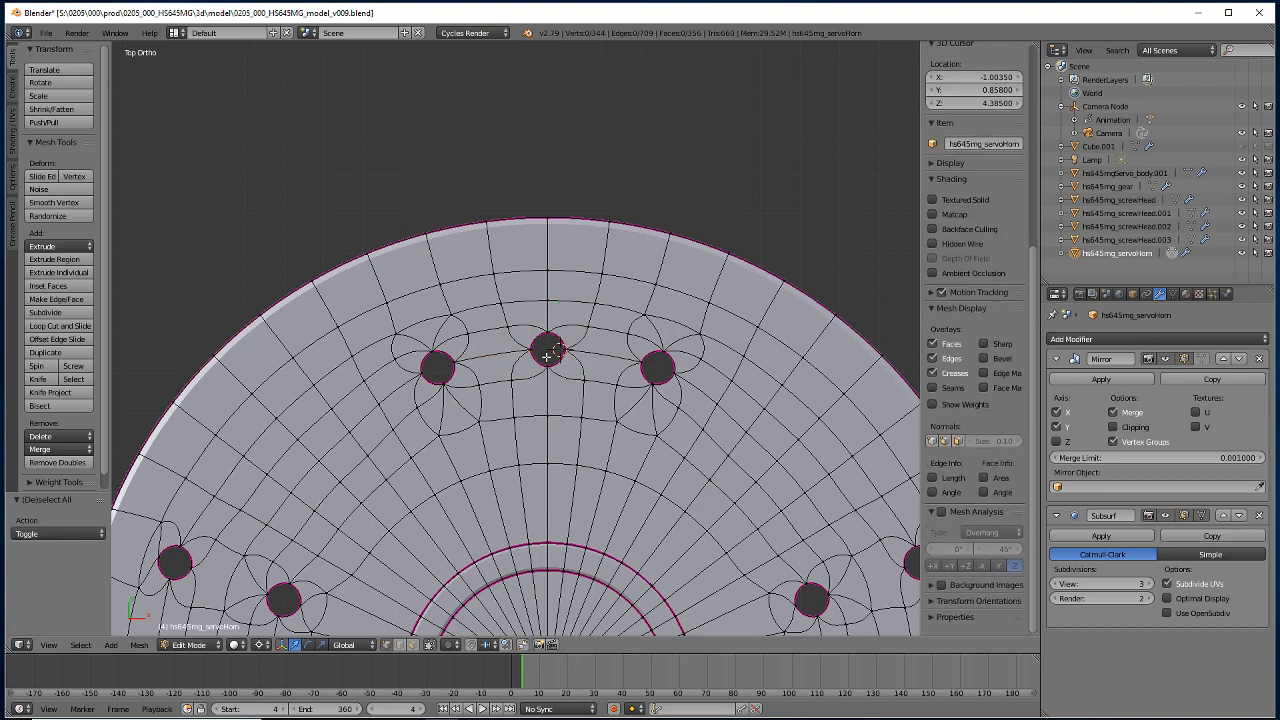
{"action": "key", "text": "z"}
{"action": "key", "text": "b"}
{"action": "left_click_drag", "start_coordinate": [558, 318], "coordinate": [541, 382]}
{"action": "key", "text": "shift+s"}
{"action": "left_click", "coordinate": [502, 381]}
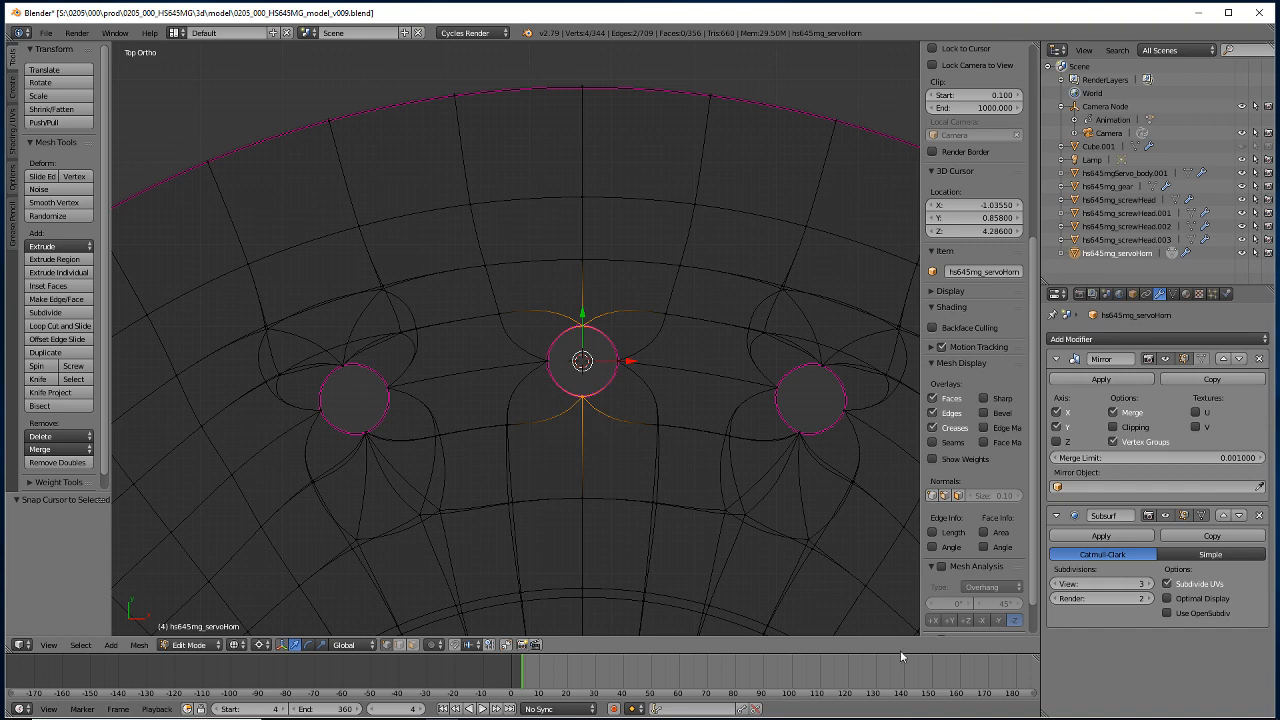
{"action": "left_click", "coordinate": [1166, 515]}
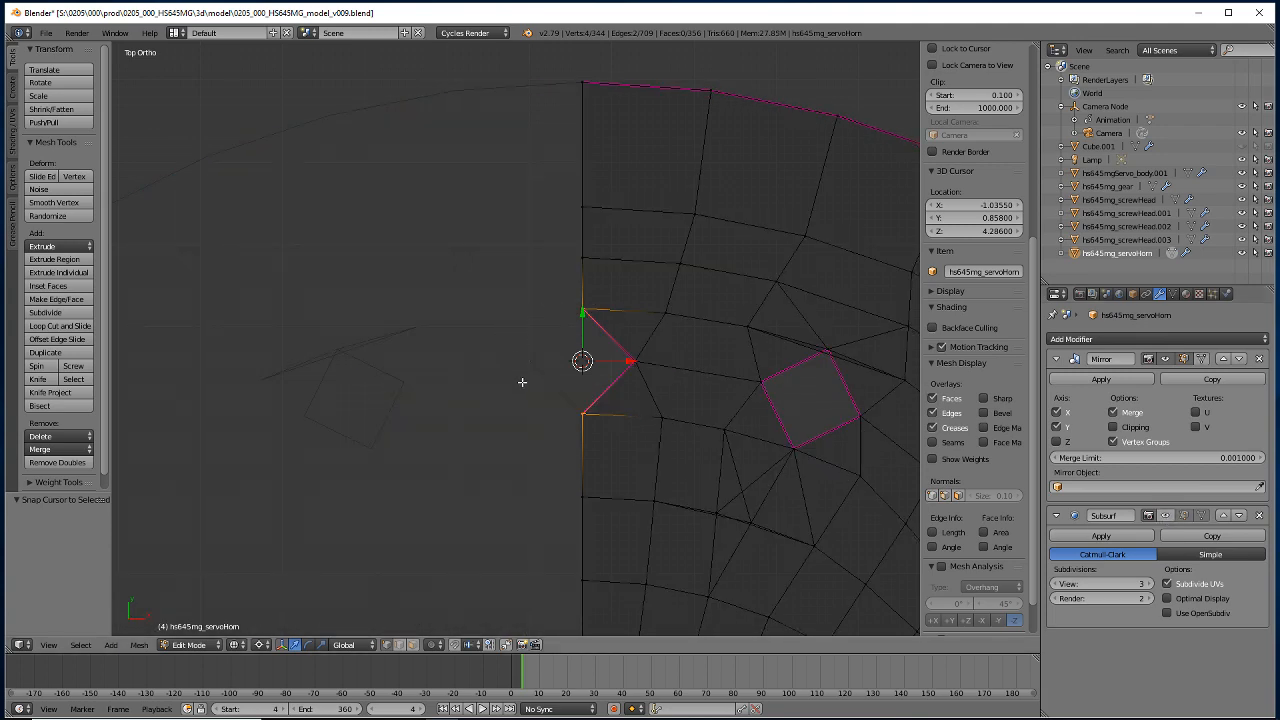
{"action": "left_click", "coordinate": [1166, 515]}
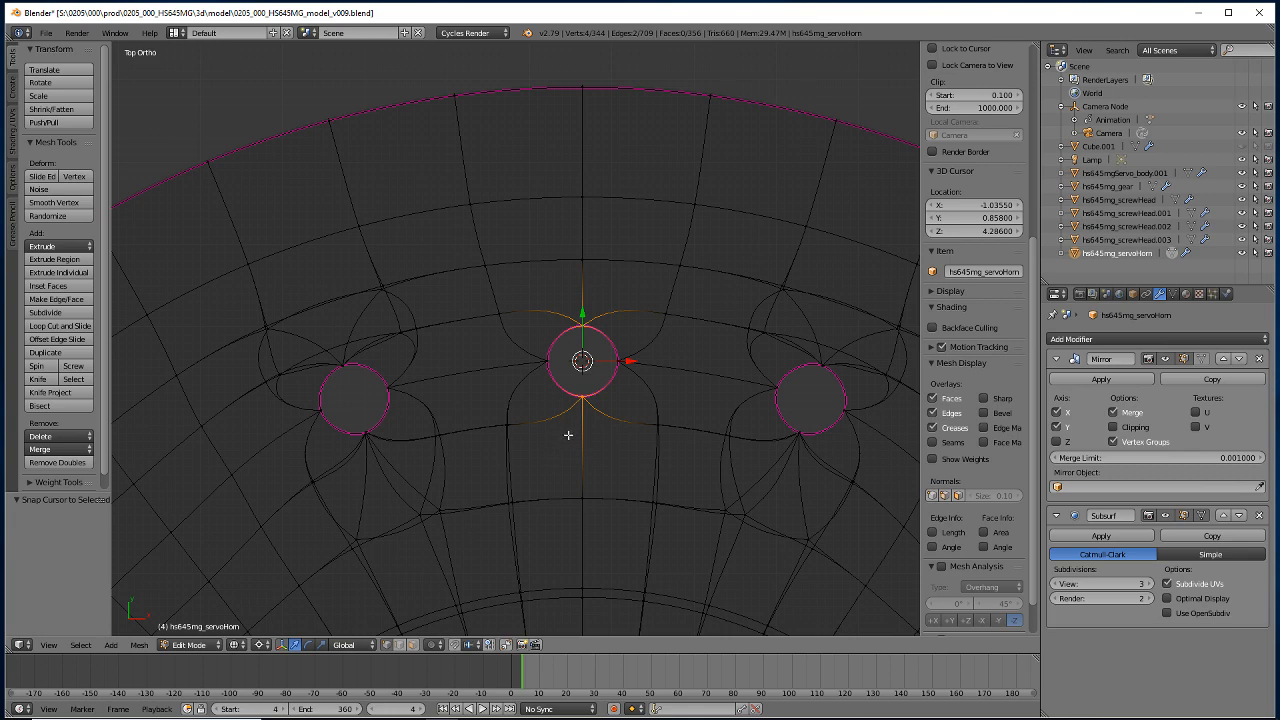
In Object Mode, add a mesh circle with radius 0.064 at the 3D cursor as a size guide around the middle upper hole.
{"action": "key", "text": "Tab"}
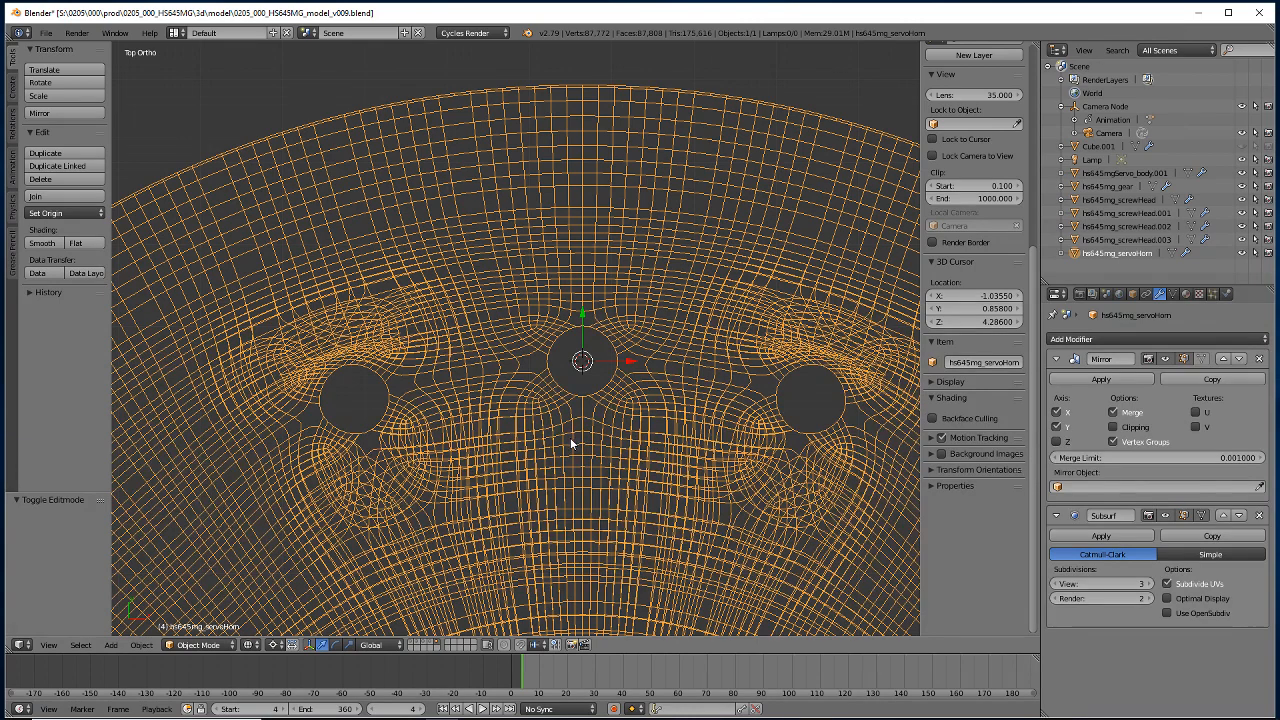
{"action": "key", "text": "shift+a"}
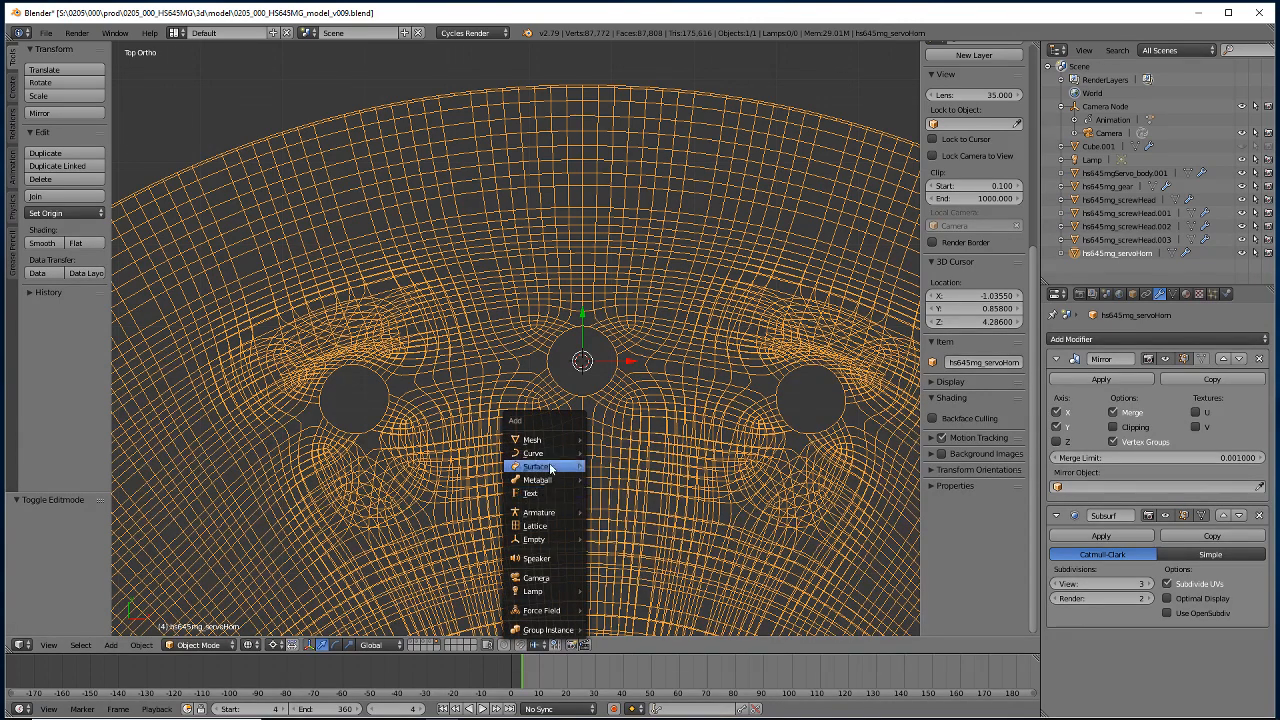
{"action": "mouse_move", "coordinate": [549, 443]}
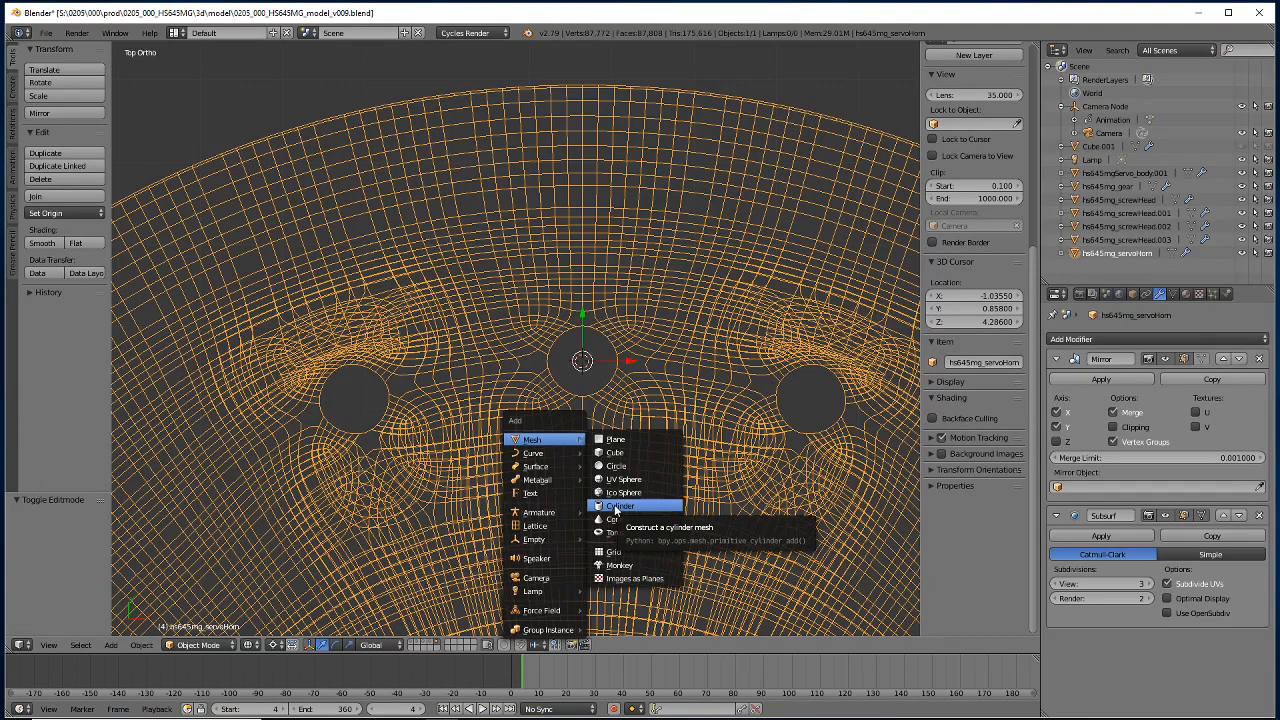
{"action": "left_click", "coordinate": [612, 467]}
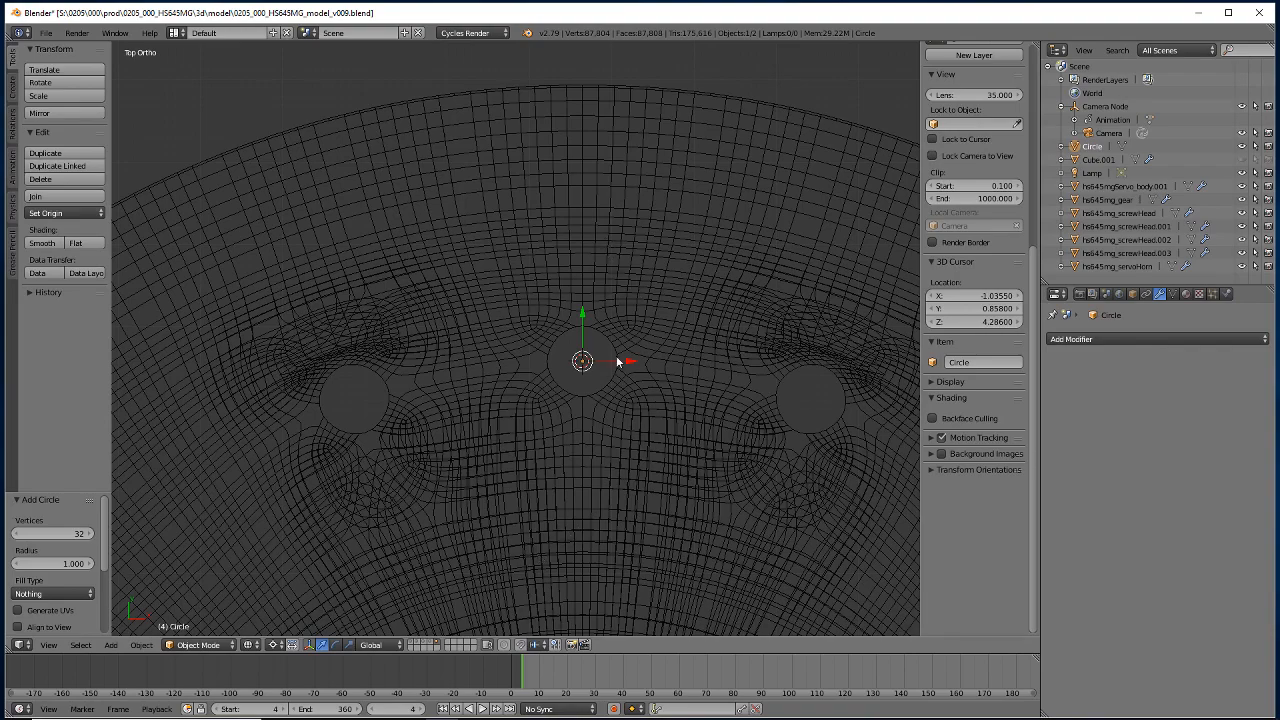
{"action": "scroll", "coordinate": [515, 409], "scroll_direction": "down", "scroll_amount": 5}
{"action": "scroll", "coordinate": [520, 465], "scroll_direction": "up", "scroll_amount": 2}
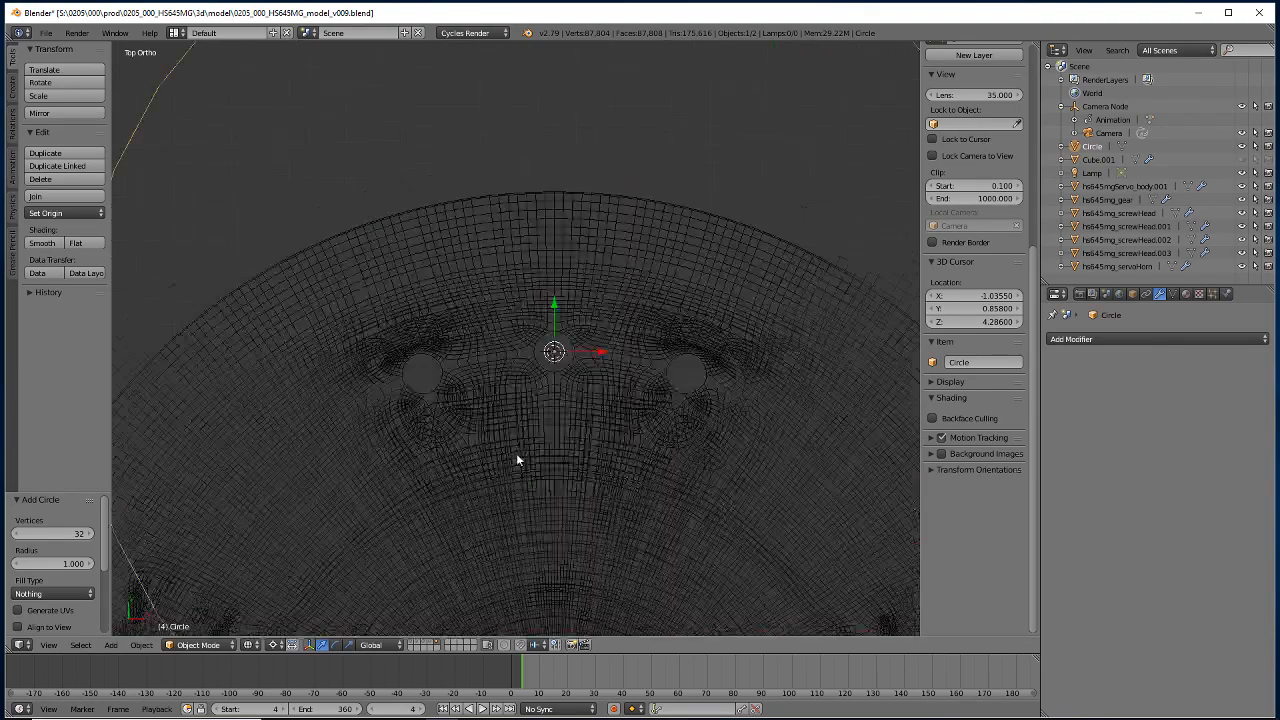
{"action": "scroll", "coordinate": [517, 460], "scroll_direction": "up", "scroll_amount": 3}
{"action": "left_click", "coordinate": [72, 564]}
{"action": "key", "text": "BackSpace"}
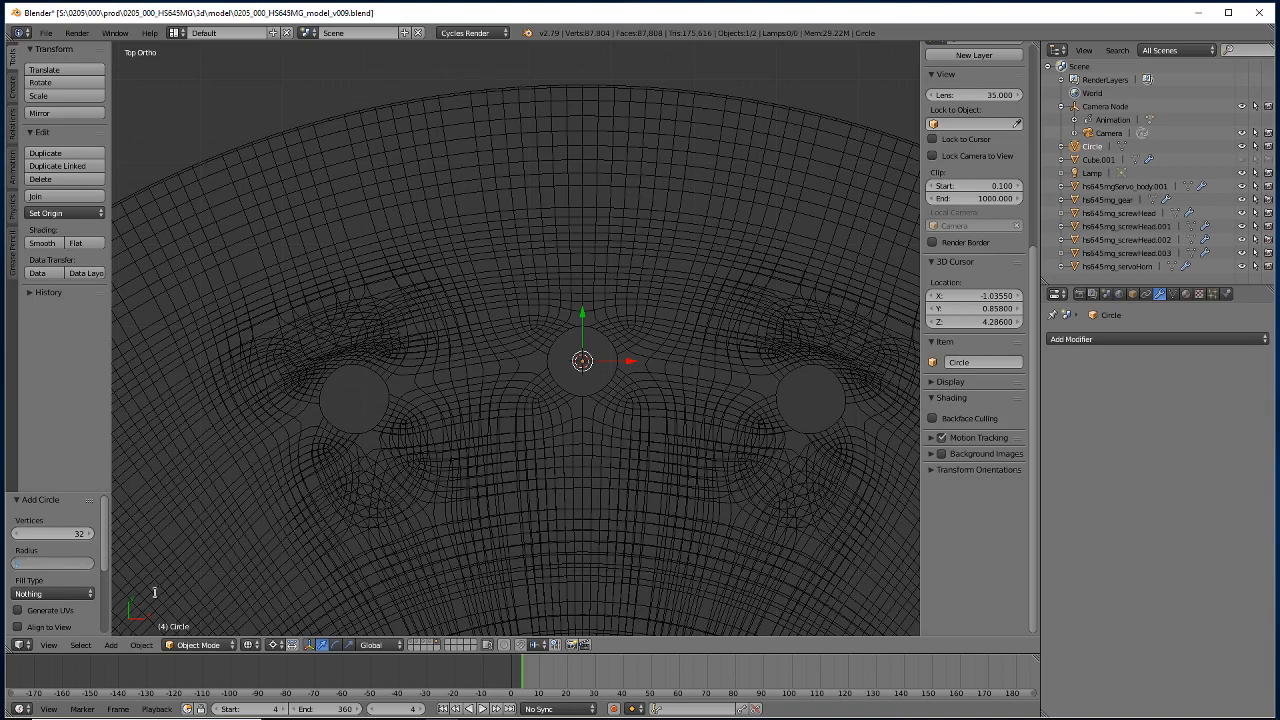
{"action": "type", "text": ".064"}
{"action": "key", "text": "Return"}
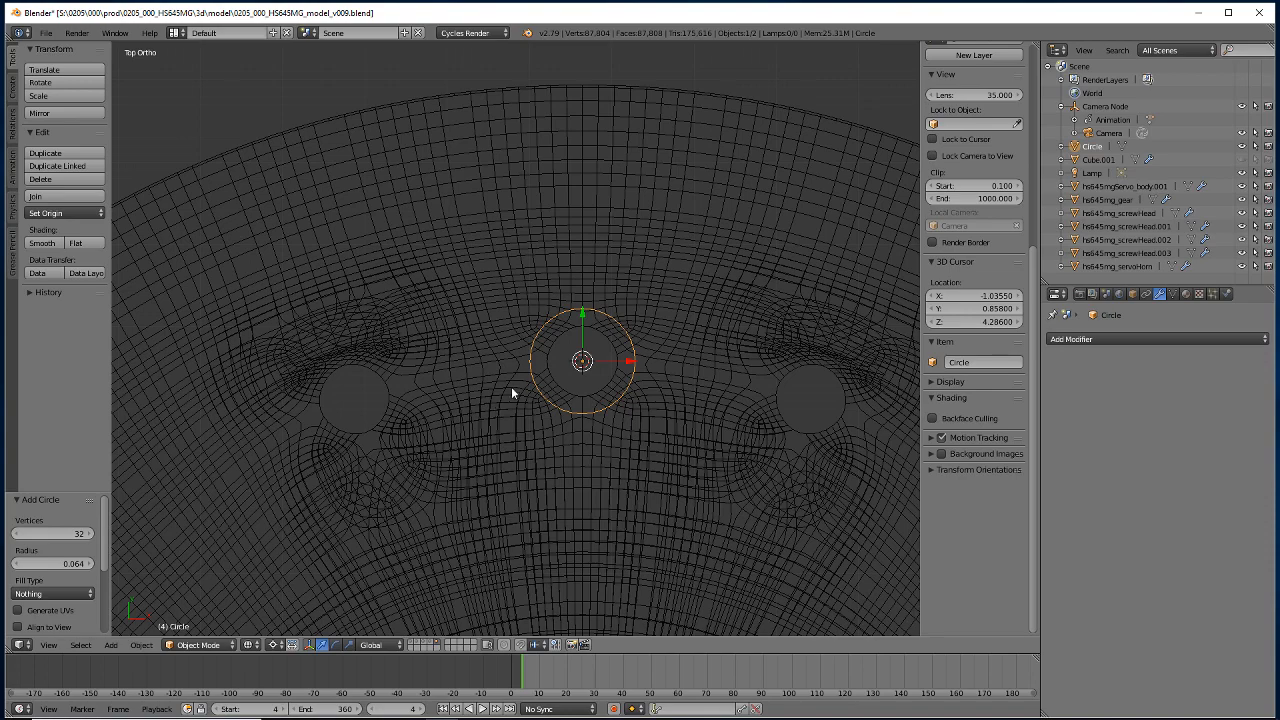
{"action": "key", "text": "Tab"}
{"action": "key", "text": "Tab"}
Reopen the servo horn in Edit Mode and select all vertices of the middle upper screw hole through both sides.
{"action": "right_click", "coordinate": [501, 319]}
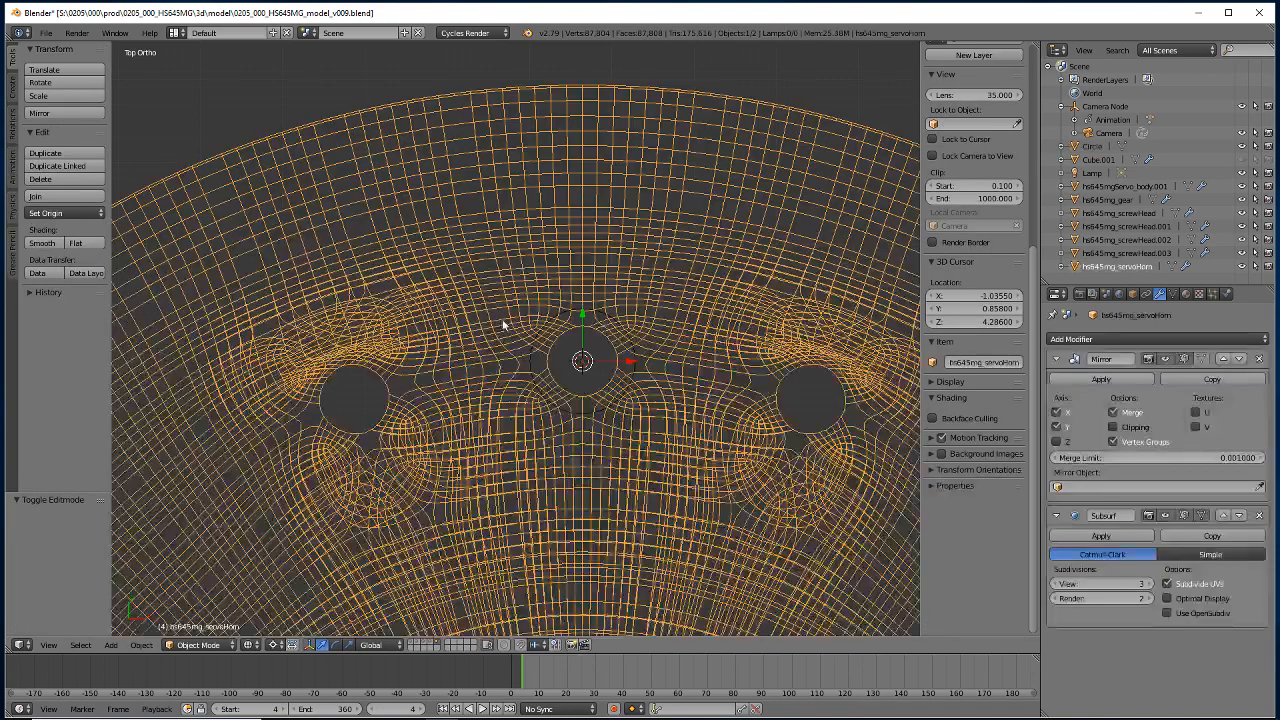
{"action": "key", "text": "Tab"}
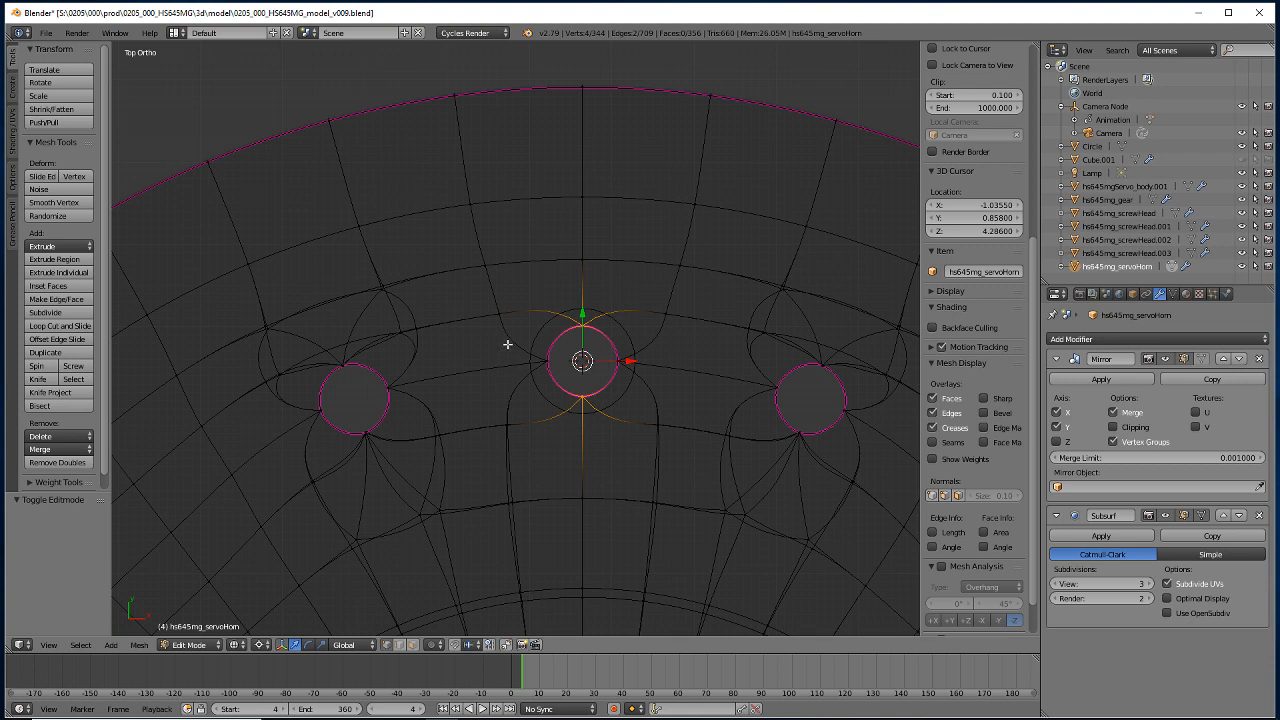
{"action": "key", "text": "a"}
{"action": "key", "text": "b"}
{"action": "left_click_drag", "start_coordinate": [534, 297], "coordinate": [625, 424]}
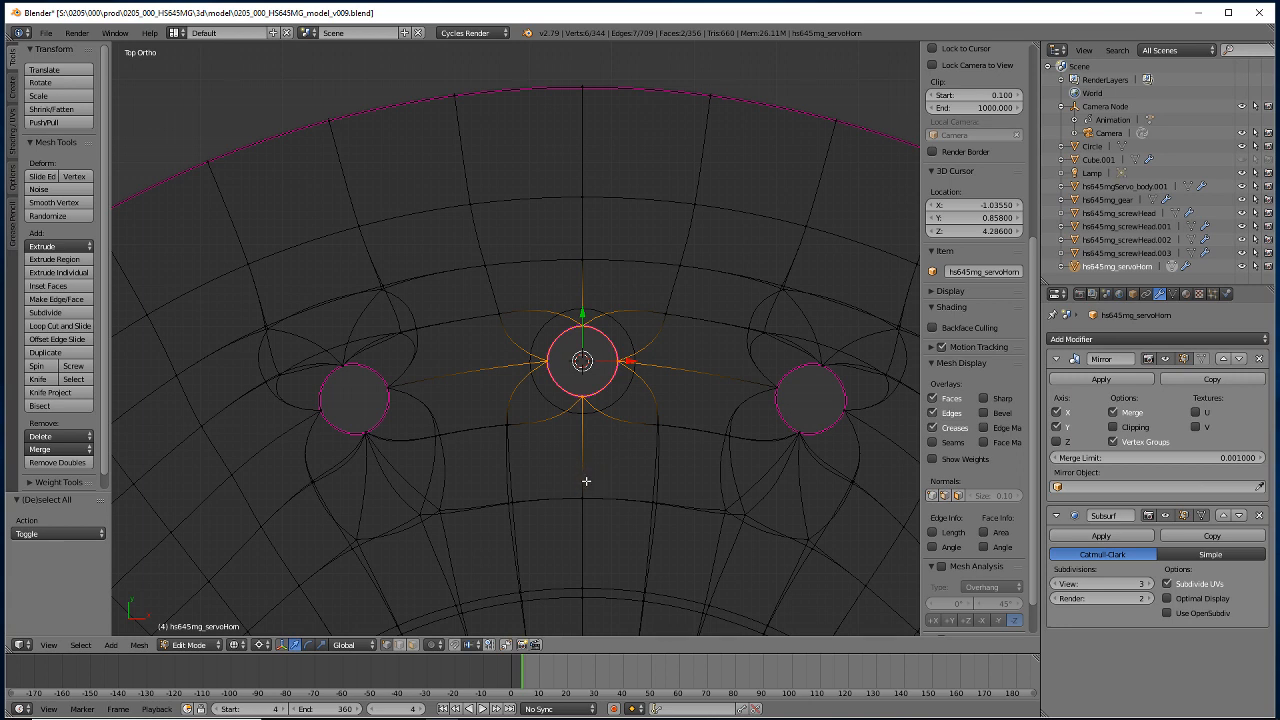
{"action": "key", "text": "s"}
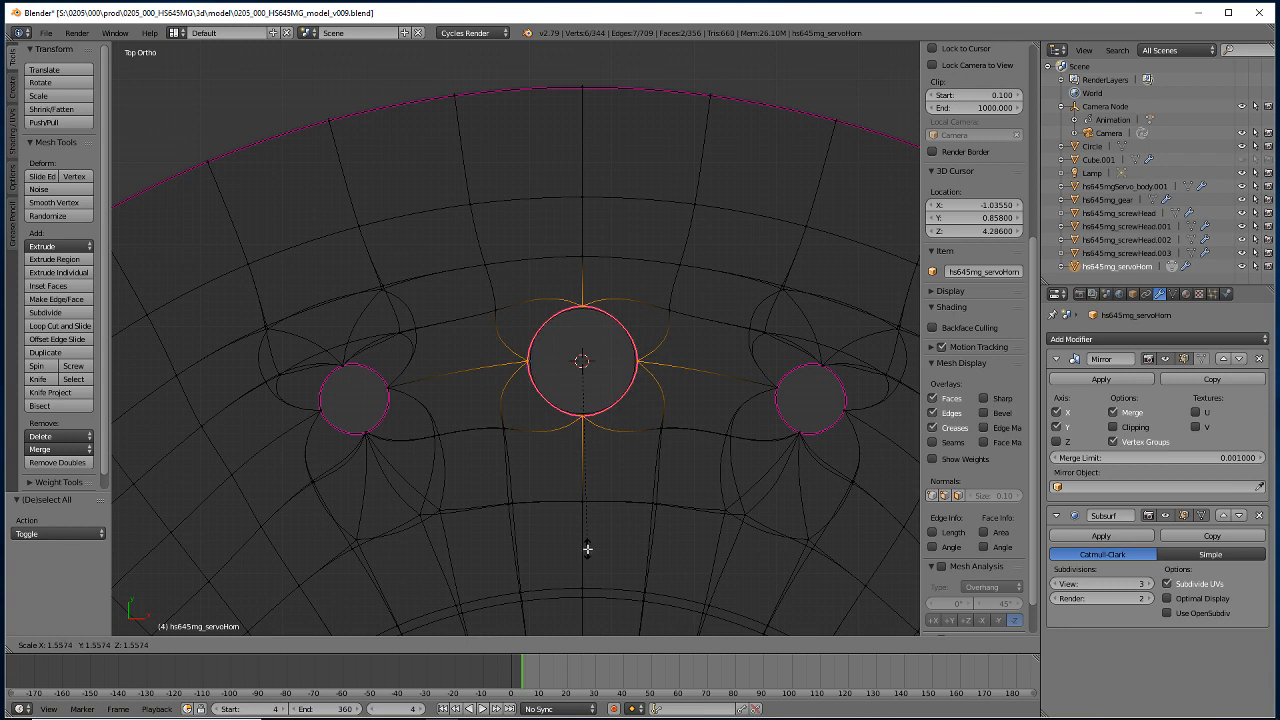
{"action": "type", "text": "1.55"}
{"action": "key", "text": "Escape"}
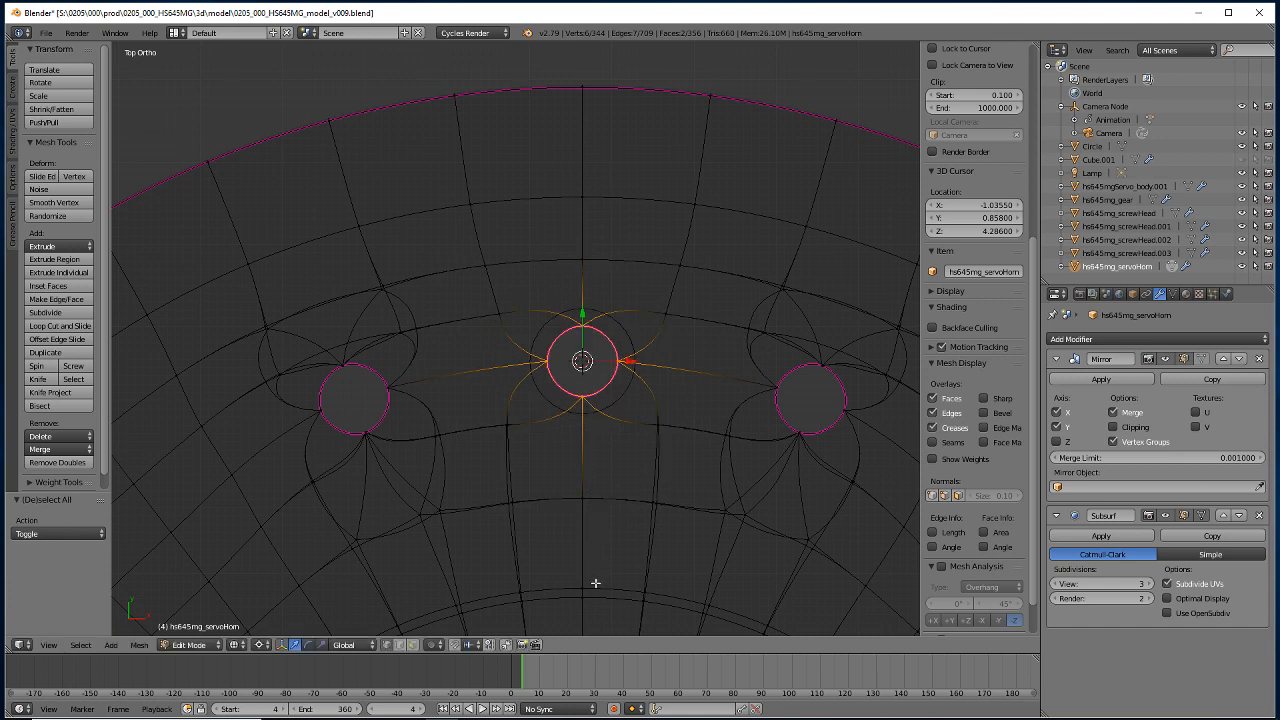
Scale the middle upper screw hole by 1.55 along X and by 1.55 along Y.
{"action": "type", "text": "sx"}
{"action": "type", "text": "1.55"}
{"action": "key", "text": "Return"}
{"action": "type", "text": "sy1.55"}
{"action": "key", "text": "Return"}
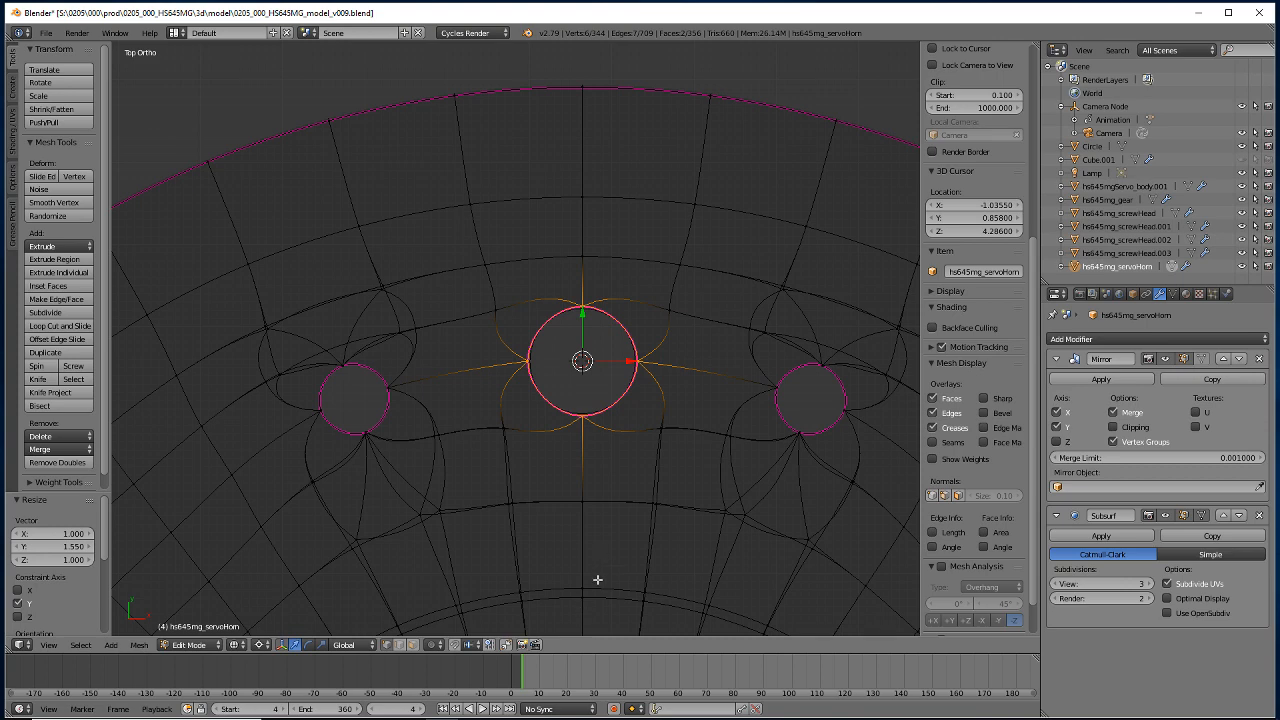
Select the screw hole just right of the middle upper one, snap the 3D cursor to its centre, and scale it by 1.55 along X and Y.
{"action": "key", "text": "a"}
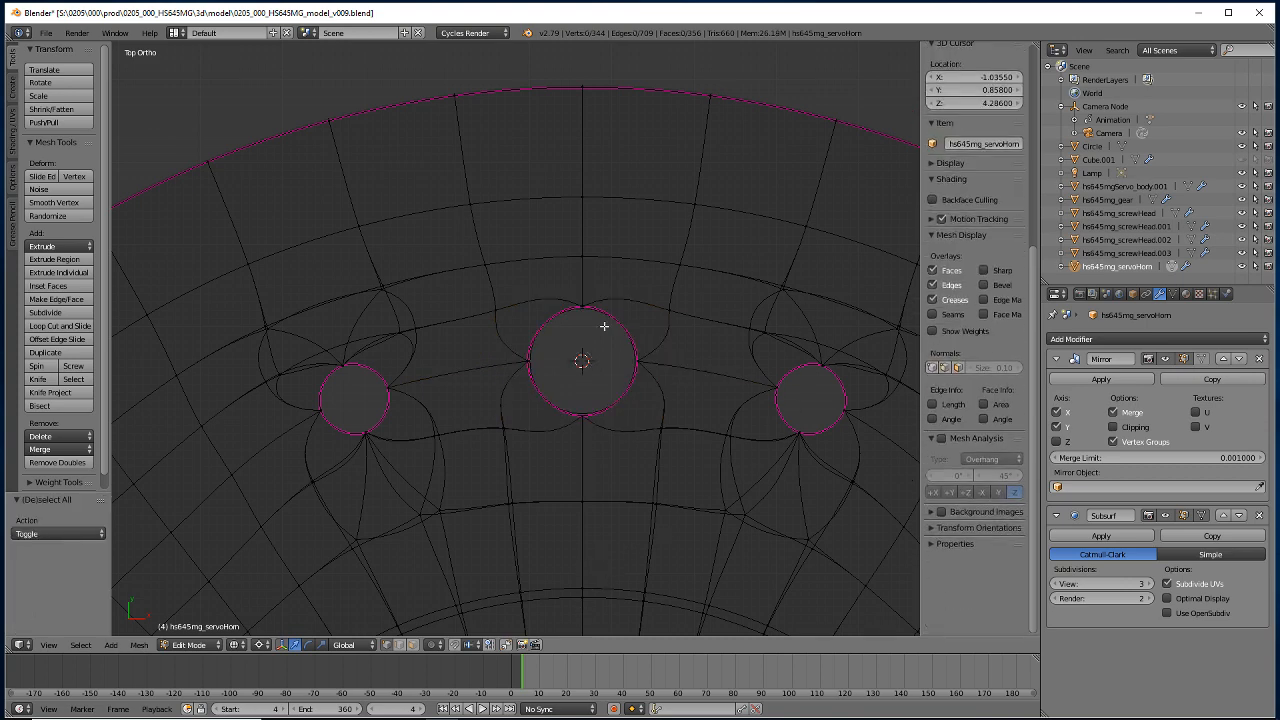
{"action": "middle_click_drag", "start_coordinate": [634, 464], "coordinate": [324, 487], "text": "shift"}
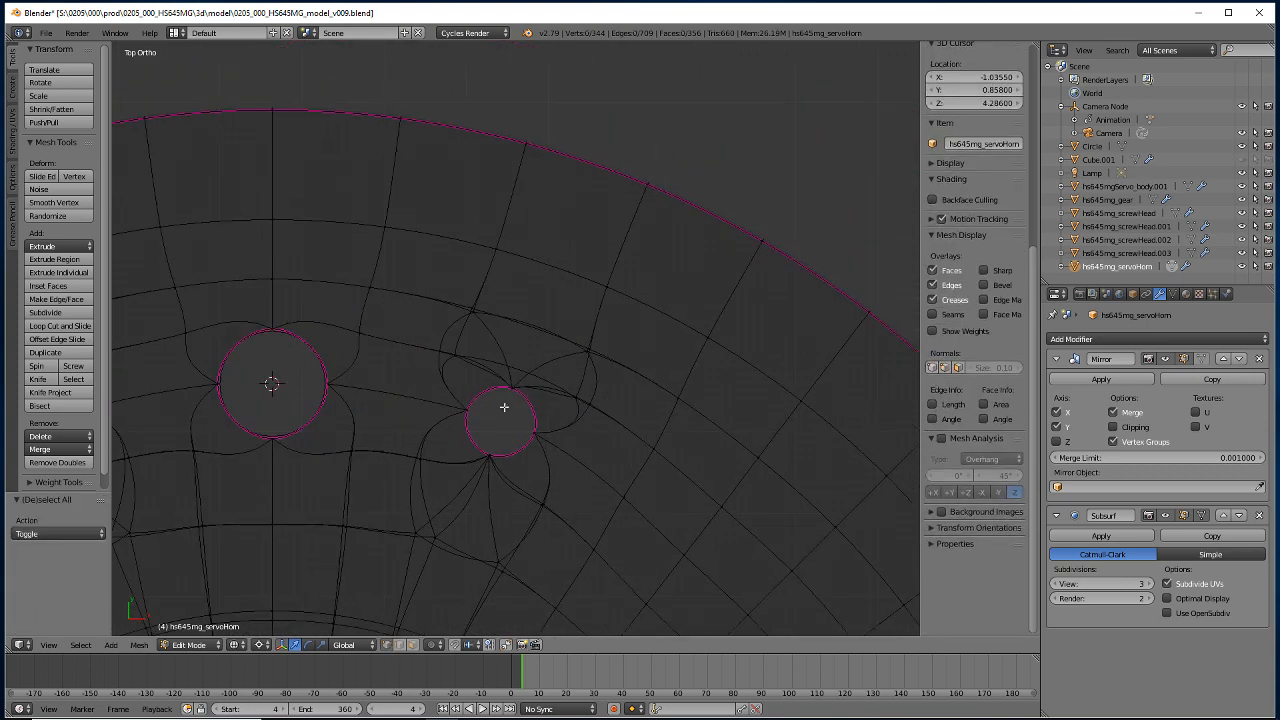
{"action": "key", "text": "b"}
{"action": "left_click_drag", "start_coordinate": [543, 371], "coordinate": [463, 470]}
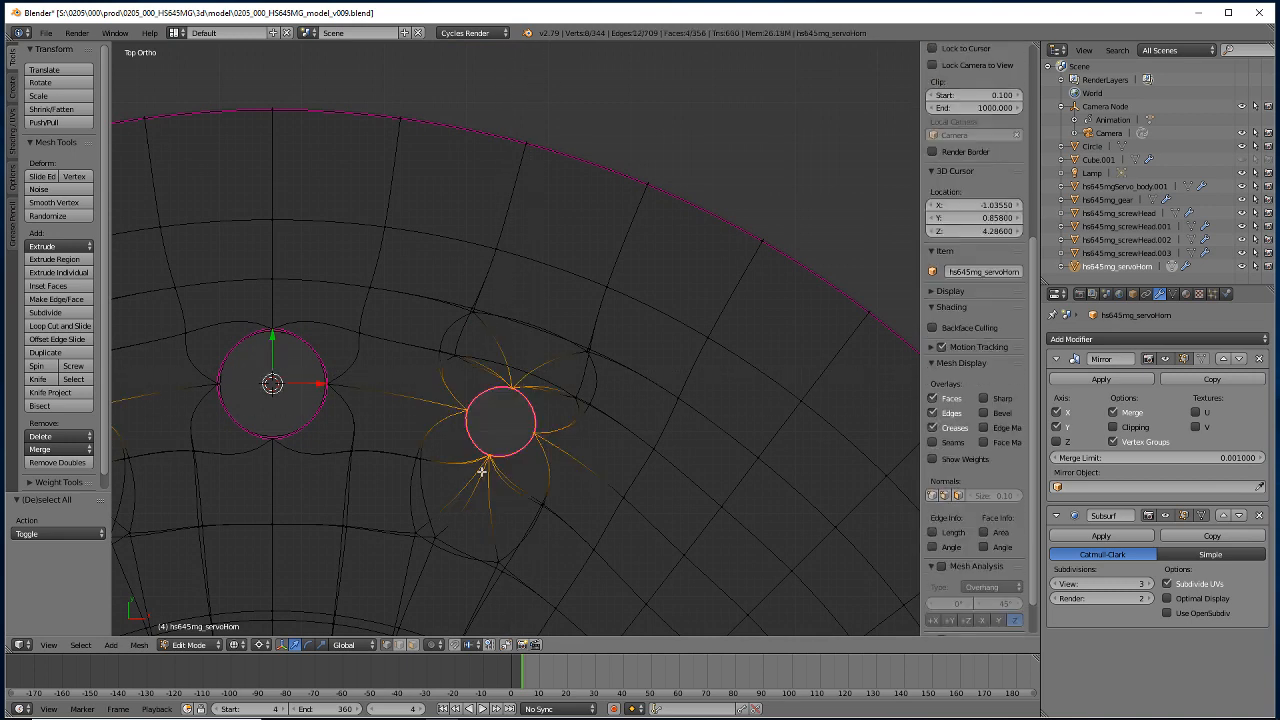
{"action": "key", "text": "shift+s"}
{"action": "left_click", "coordinate": [423, 477]}
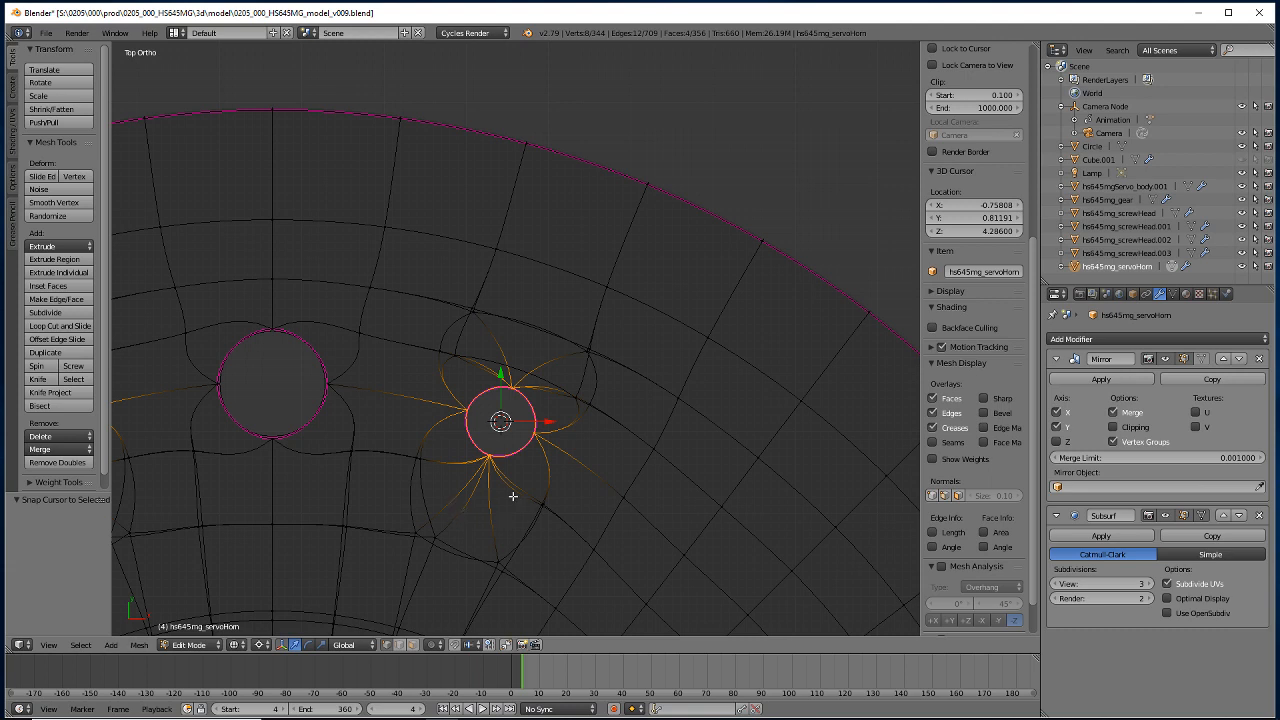
{"action": "type", "text": "sx1.55"}
{"action": "key", "text": "Return"}
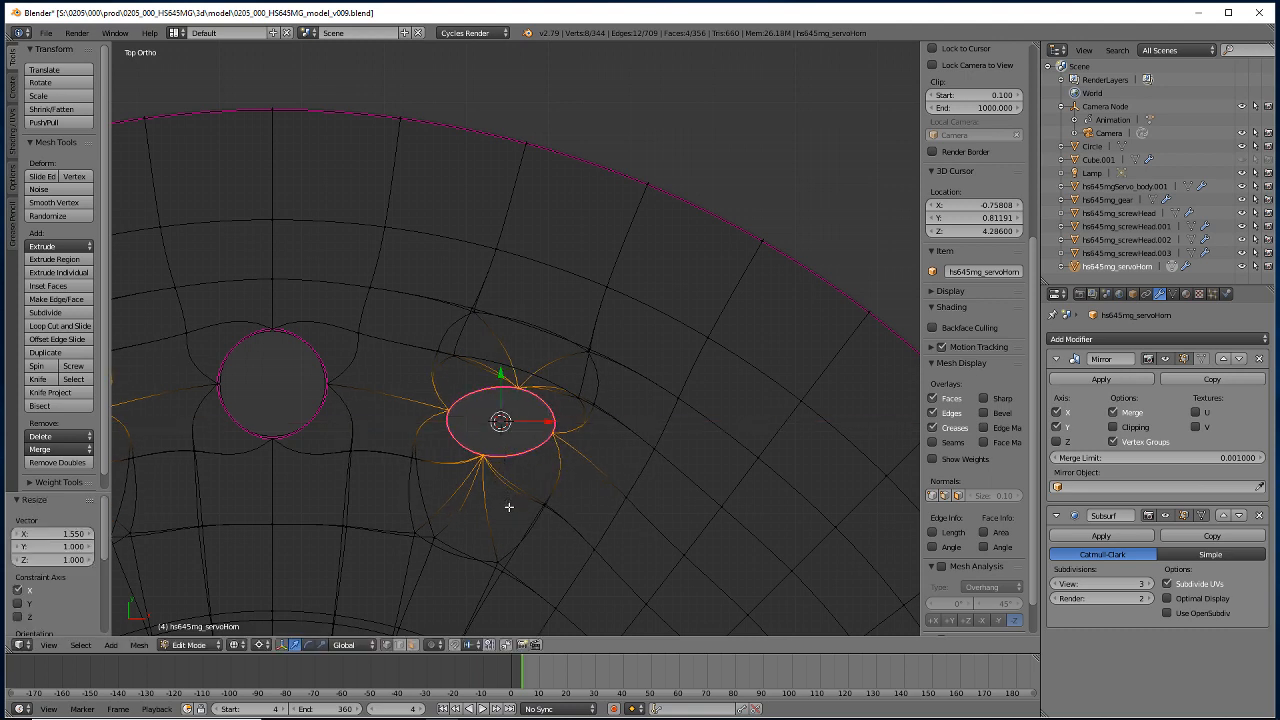
{"action": "type", "text": "sy"}
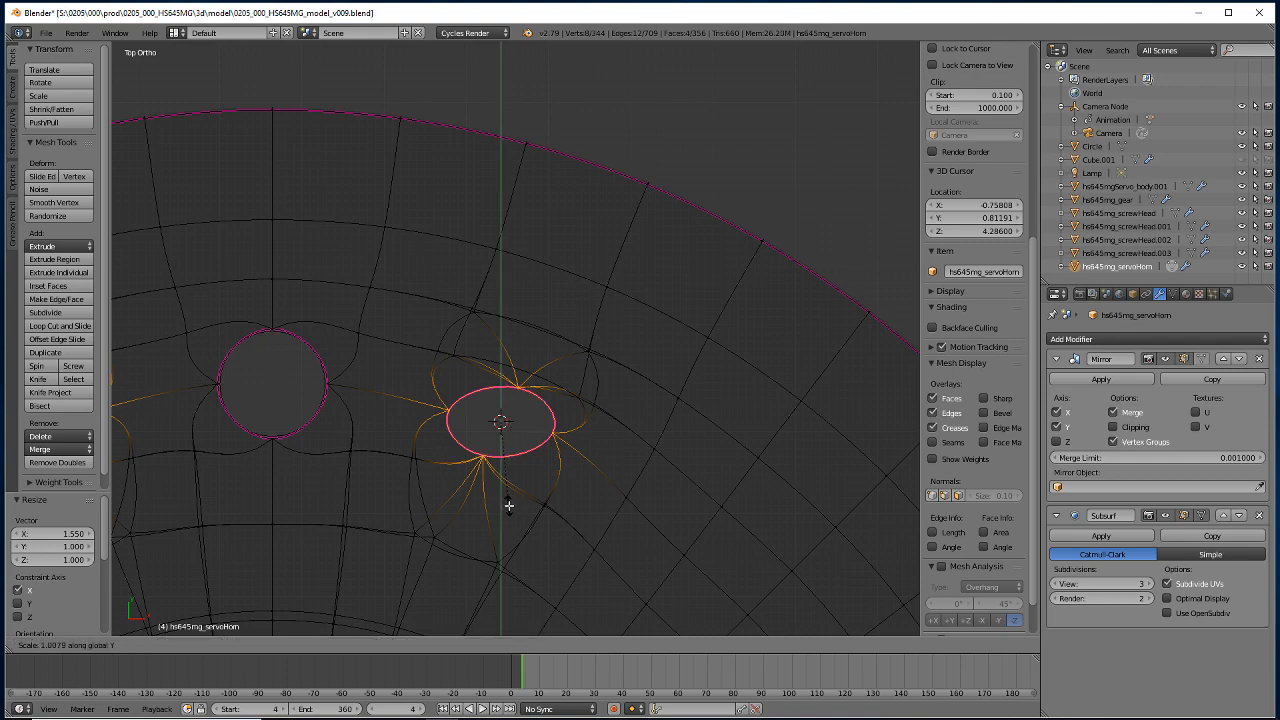
{"action": "type", "text": "1.55"}
{"action": "key", "text": "Return"}
Select the outer screw hole just above the X axis in the right-hand cluster and snap the 3D cursor to its centre.
{"action": "middle_click_drag", "start_coordinate": [510, 548], "coordinate": [449, 328], "text": "shift"}
{"action": "middle_click_drag", "start_coordinate": [685, 619], "coordinate": [363, 364], "text": "shift"}
{"action": "middle_click_drag", "start_coordinate": [494, 478], "coordinate": [488, 407], "text": "shift"}
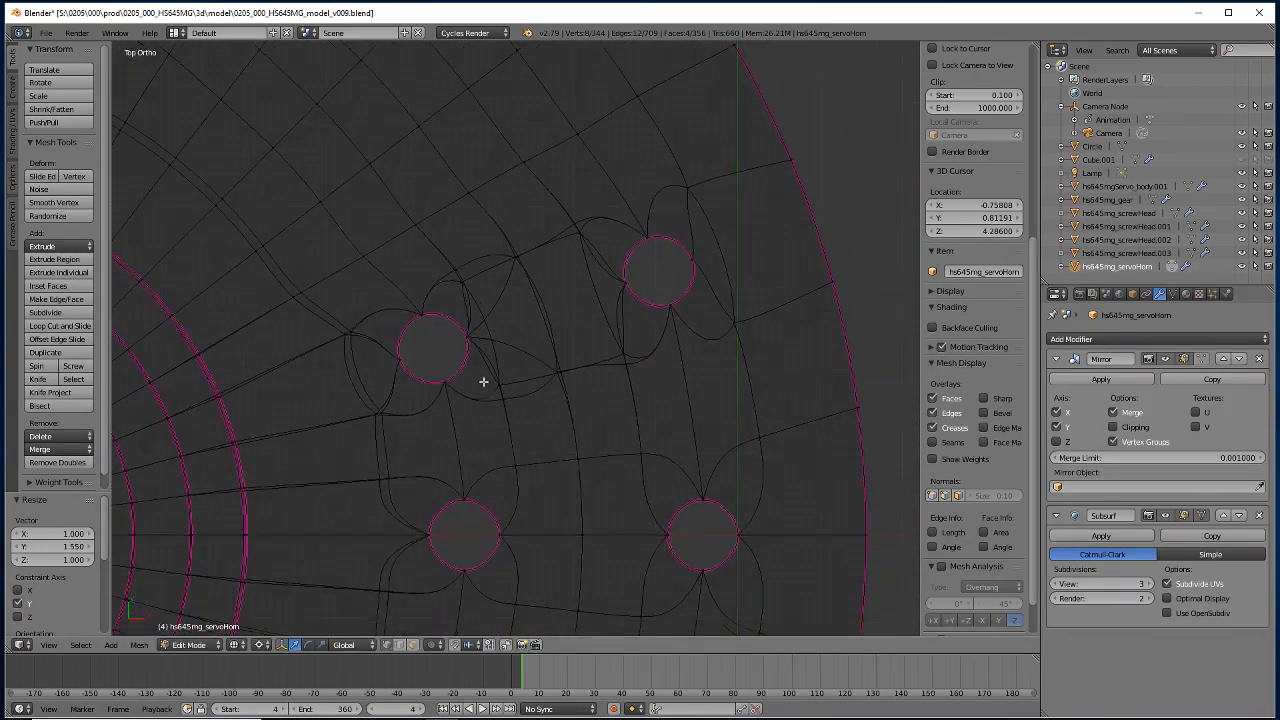
{"action": "key", "text": "a"}
{"action": "key", "text": "b"}
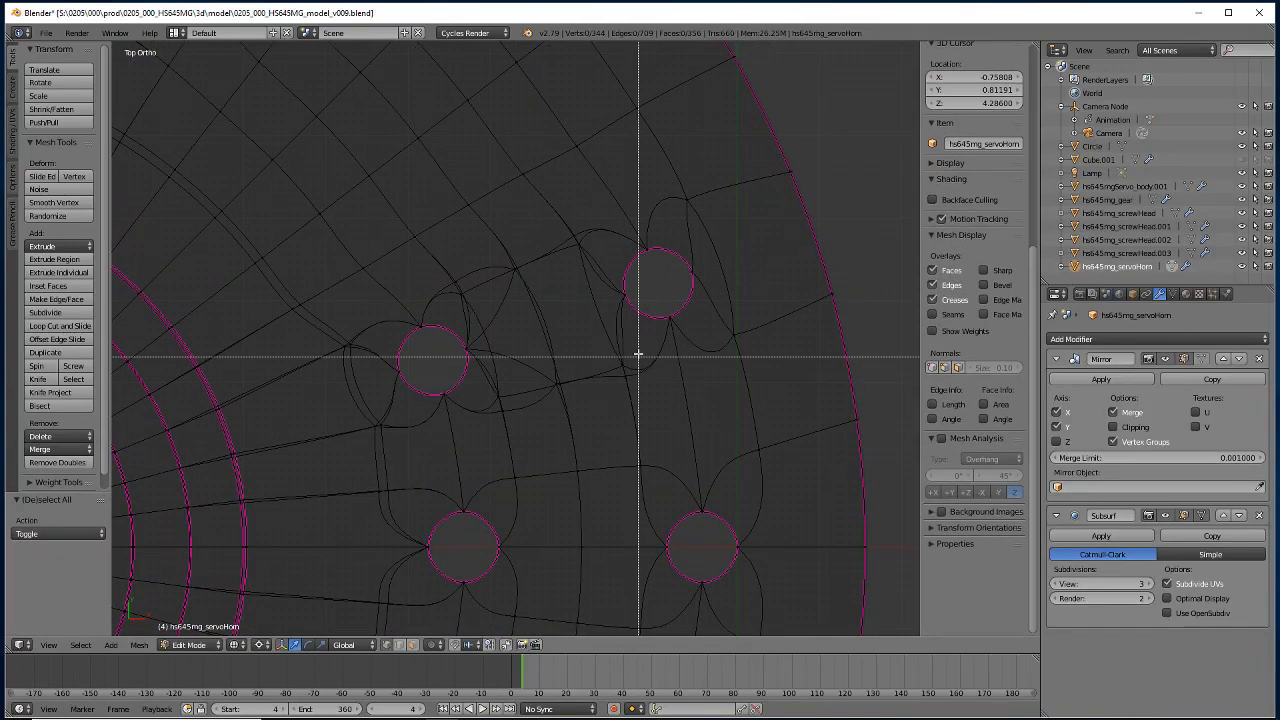
{"action": "mouse_move", "coordinate": [711, 243]}
{"action": "left_mouse_down"}
{"action": "mouse_move", "coordinate": [609, 323]}
{"action": "mouse_move", "coordinate": [606, 340]}
{"action": "left_mouse_up"}
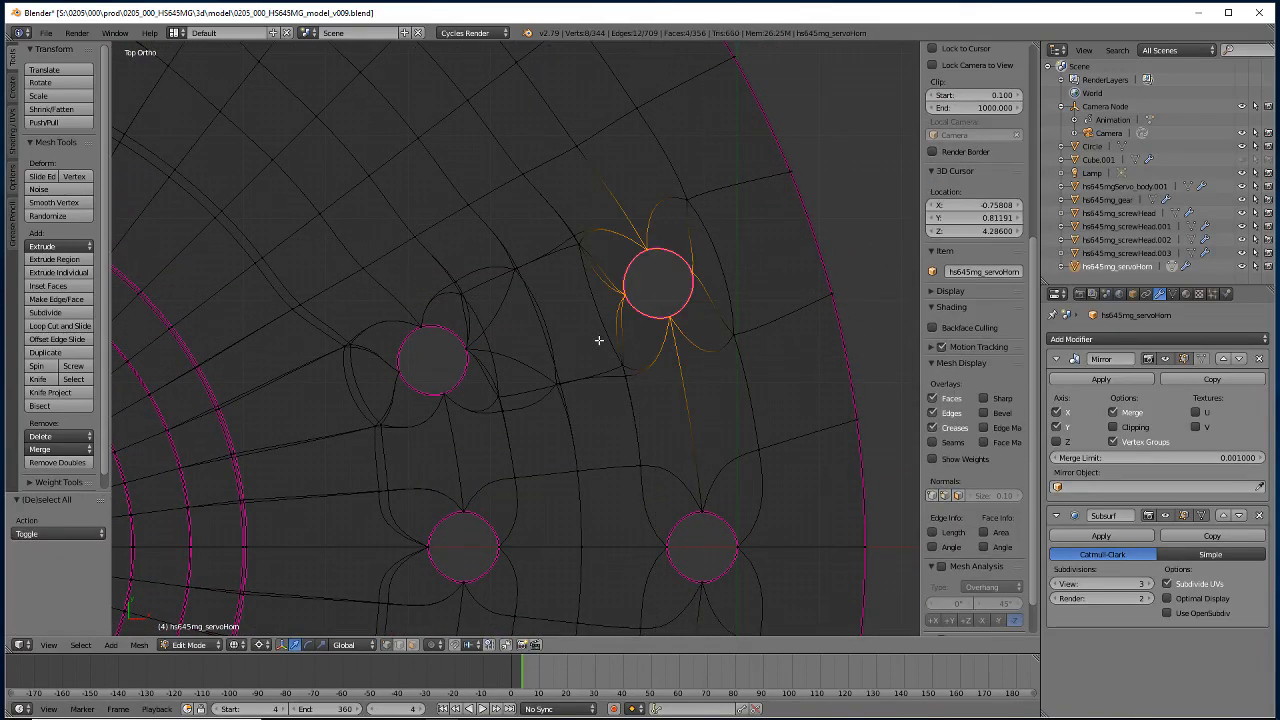
{"action": "key", "text": "shift+s"}
{"action": "left_click", "coordinate": [600, 340]}
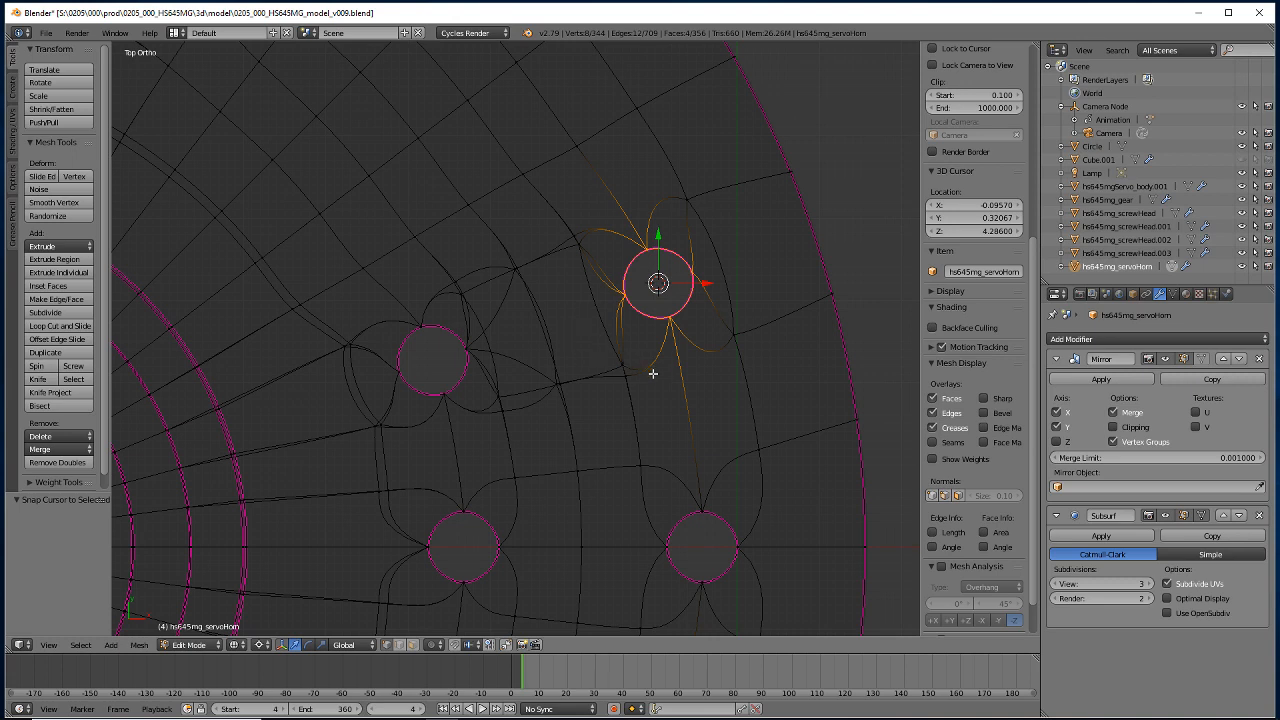
Scale the selected outer screw hole by 1.55 along X and by 1.55 along Y.
{"action": "type", "text": "sx1.5"}
{"action": "key", "text": "Return"}
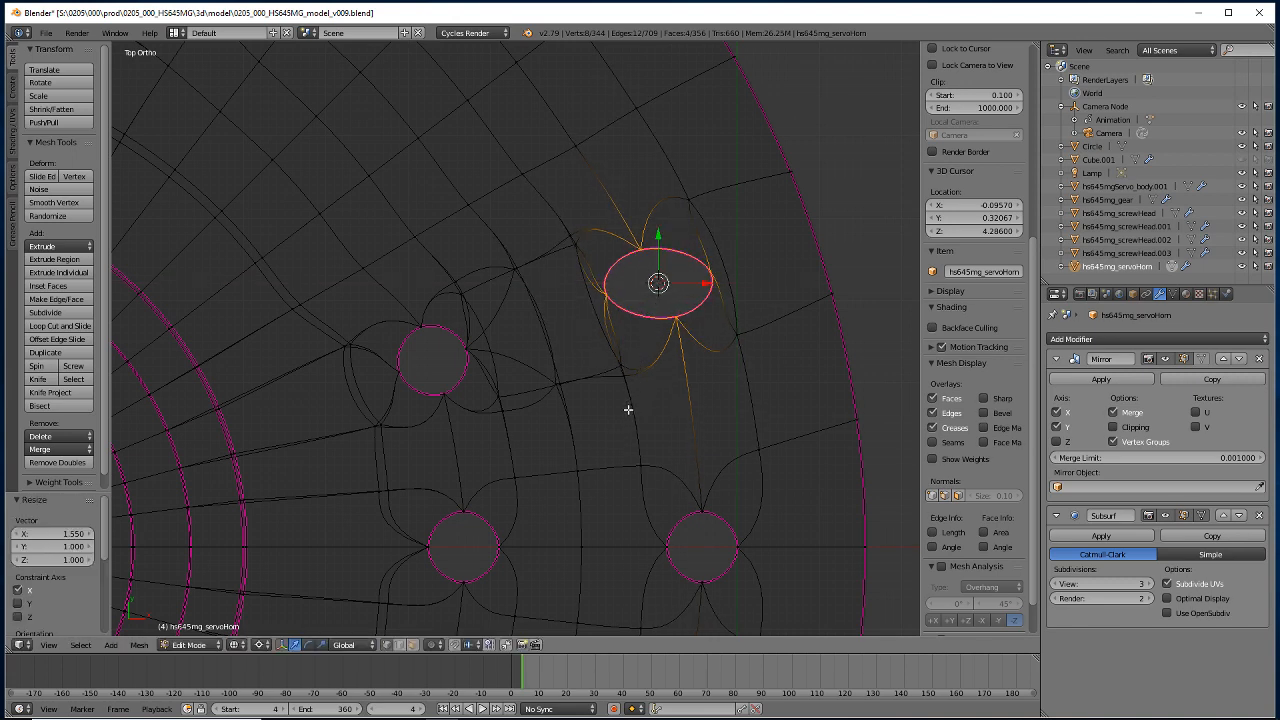
{"action": "type", "text": "sy1.55"}
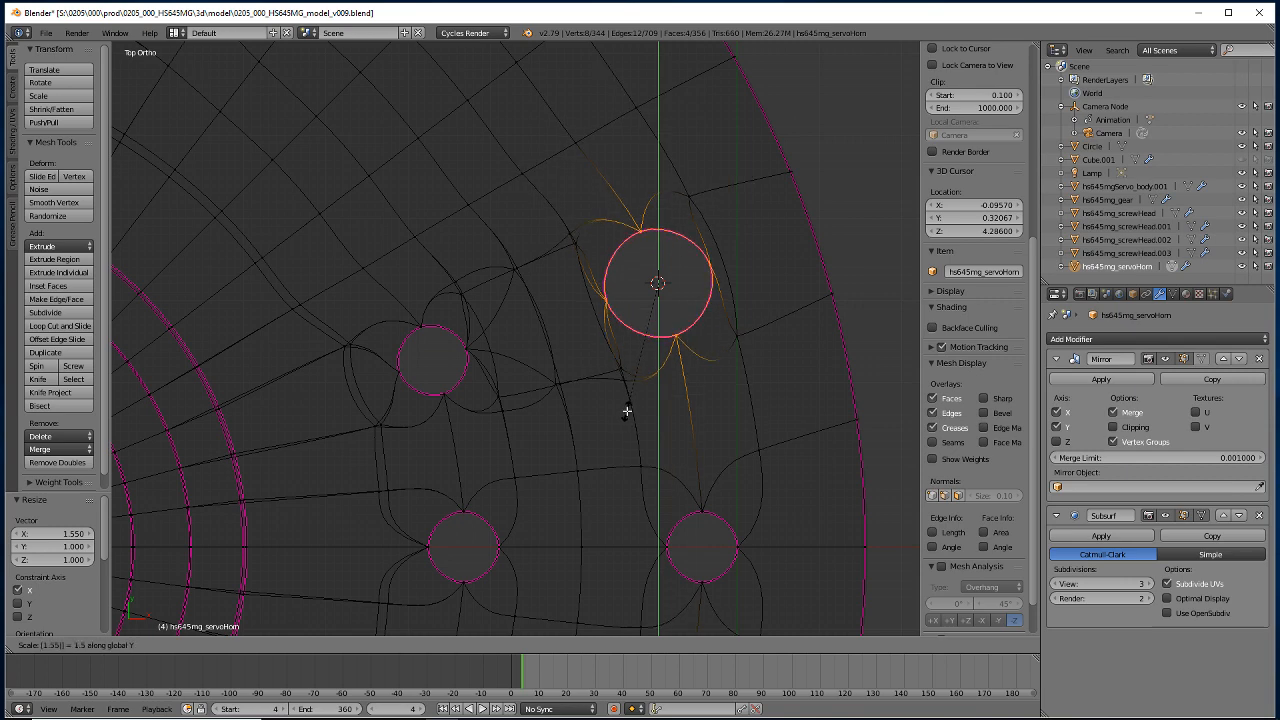
{"action": "key", "text": "Return"}
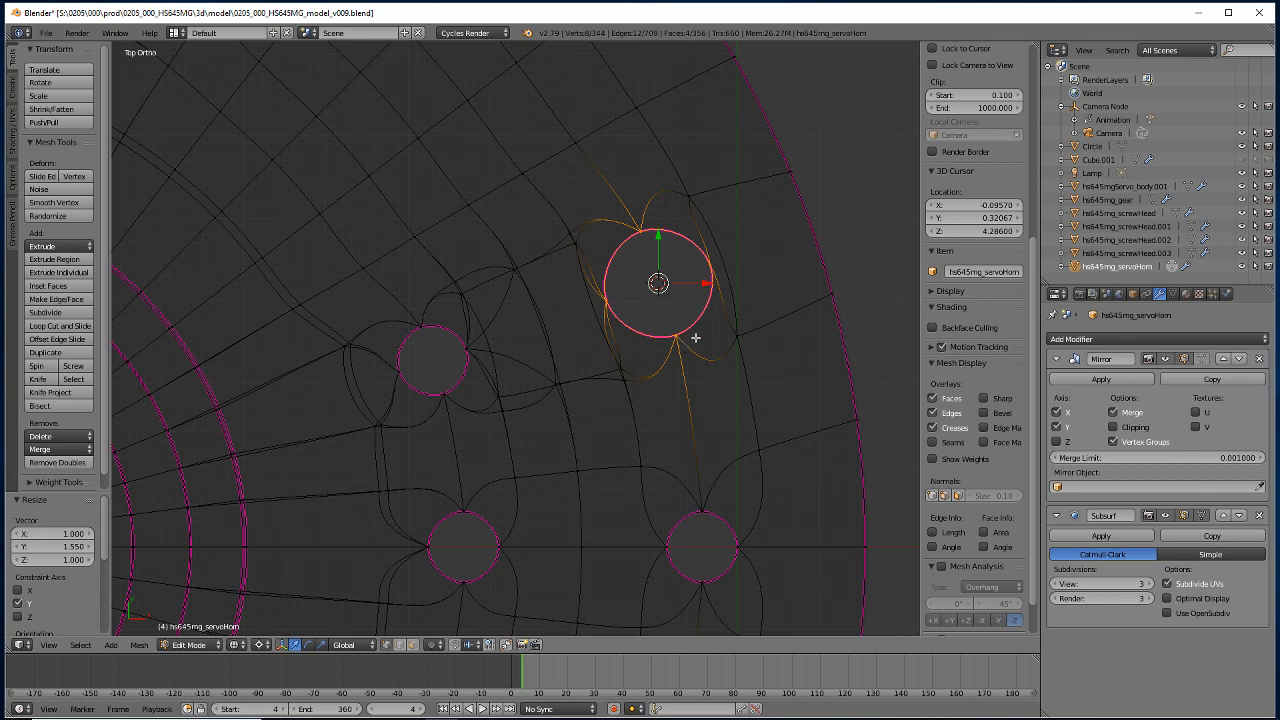
Compare the hole outlines at Subsurf view subdivision levels 6 and 0, and restore the level to 3.
{"action": "left_click", "coordinate": [1149, 585]}
{"action": "left_click", "coordinate": [1150, 586]}
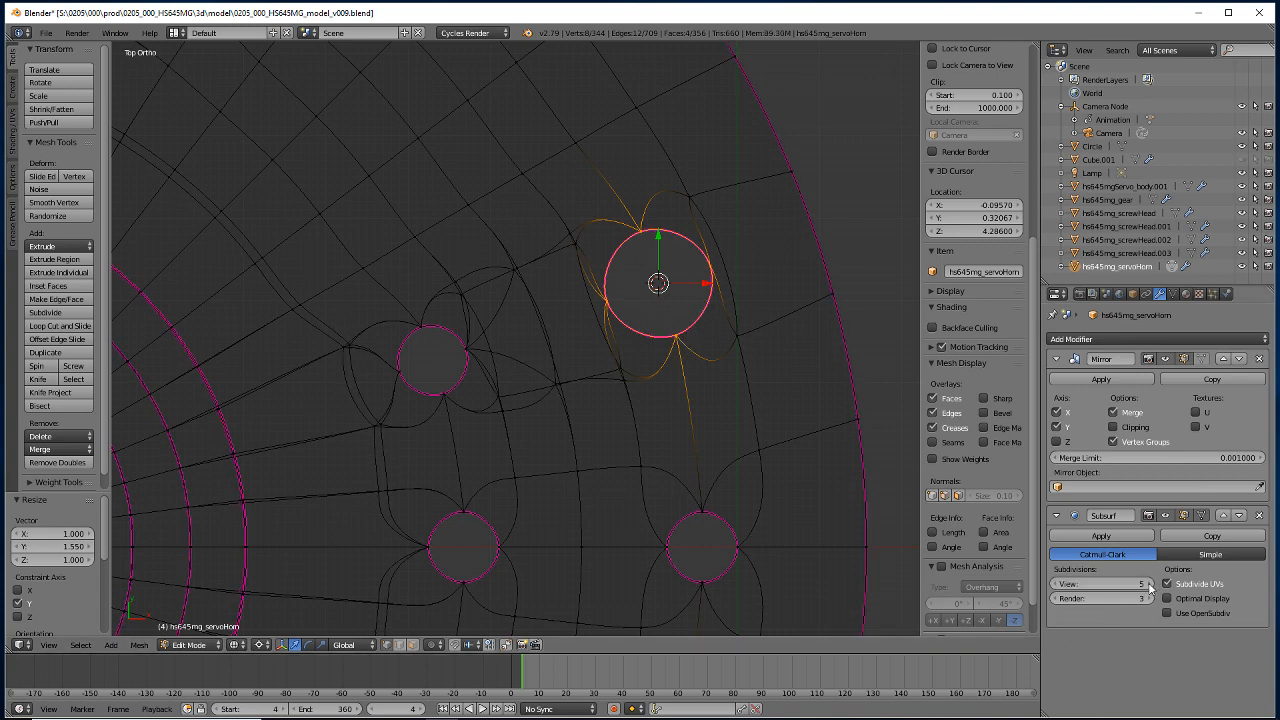
{"action": "left_click", "coordinate": [1150, 586]}
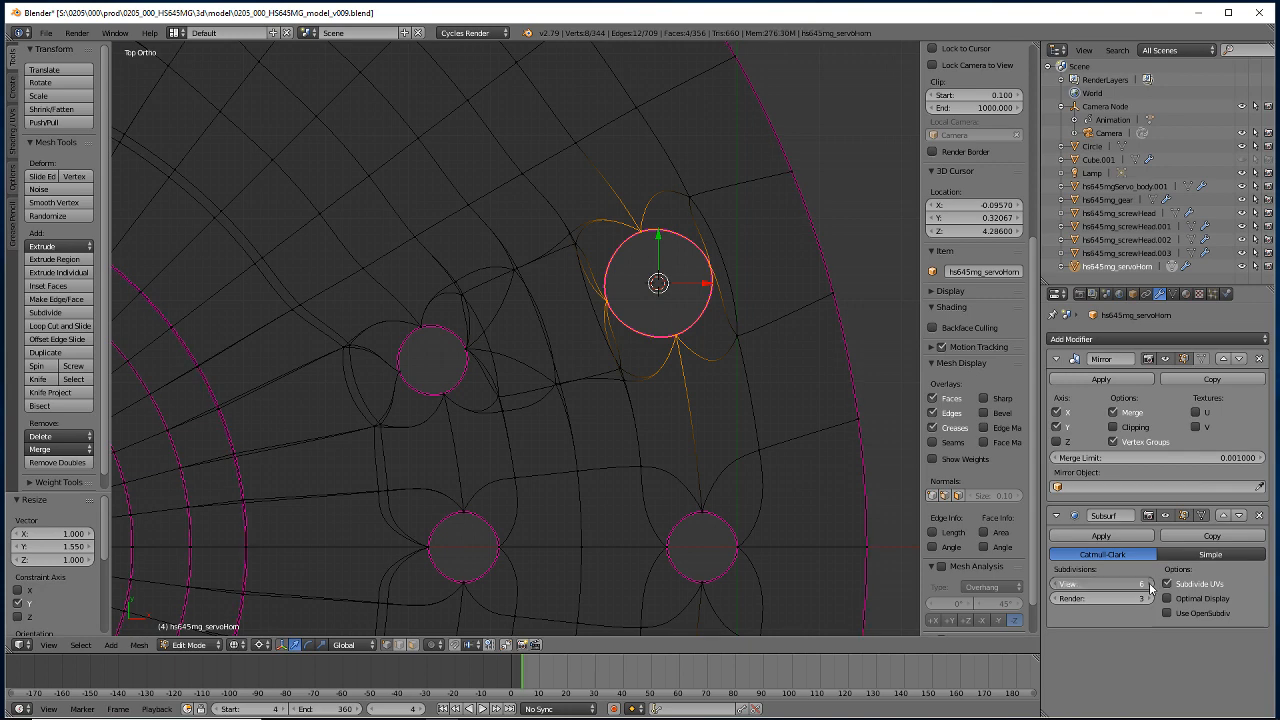
{"action": "left_click", "coordinate": [1055, 584]}
{"action": "left_click", "coordinate": [1055, 584]}
{"action": "left_click", "coordinate": [1055, 584]}
{"action": "left_click", "coordinate": [1055, 584]}
{"action": "left_click", "coordinate": [1055, 584]}
{"action": "left_click", "coordinate": [1055, 584]}
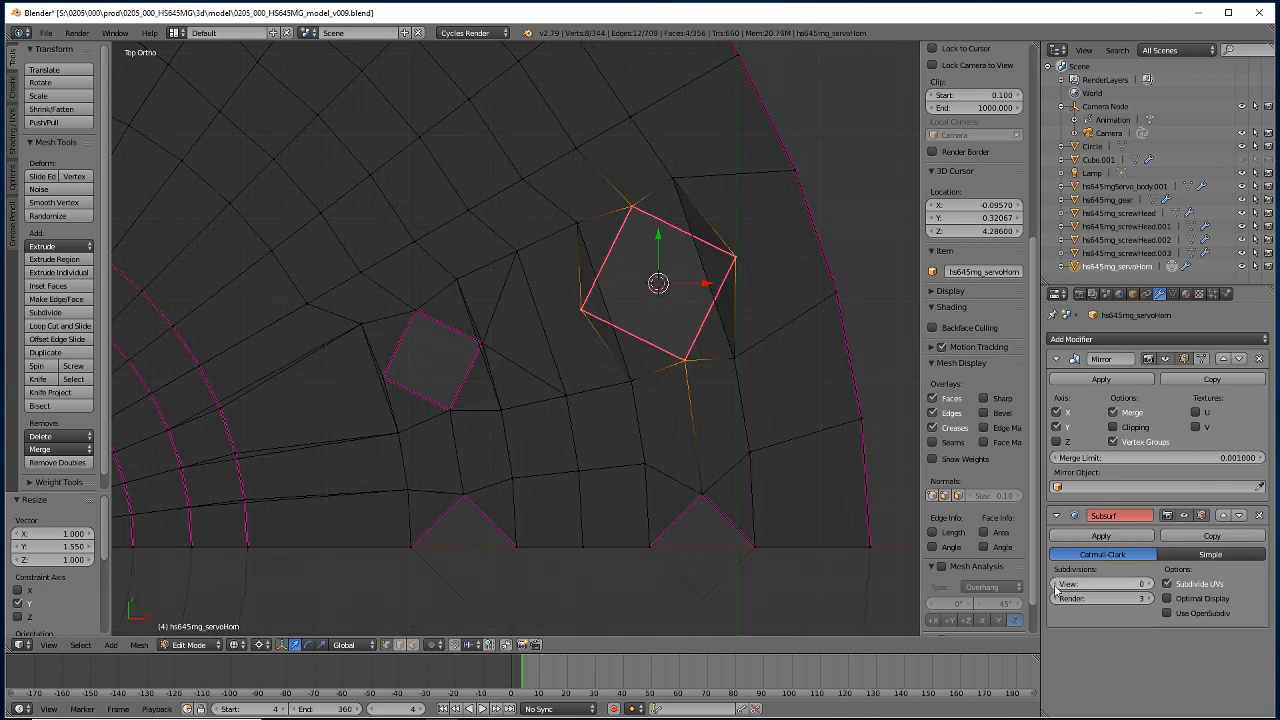
{"action": "left_click", "coordinate": [1149, 585]}
{"action": "left_click", "coordinate": [1149, 586]}
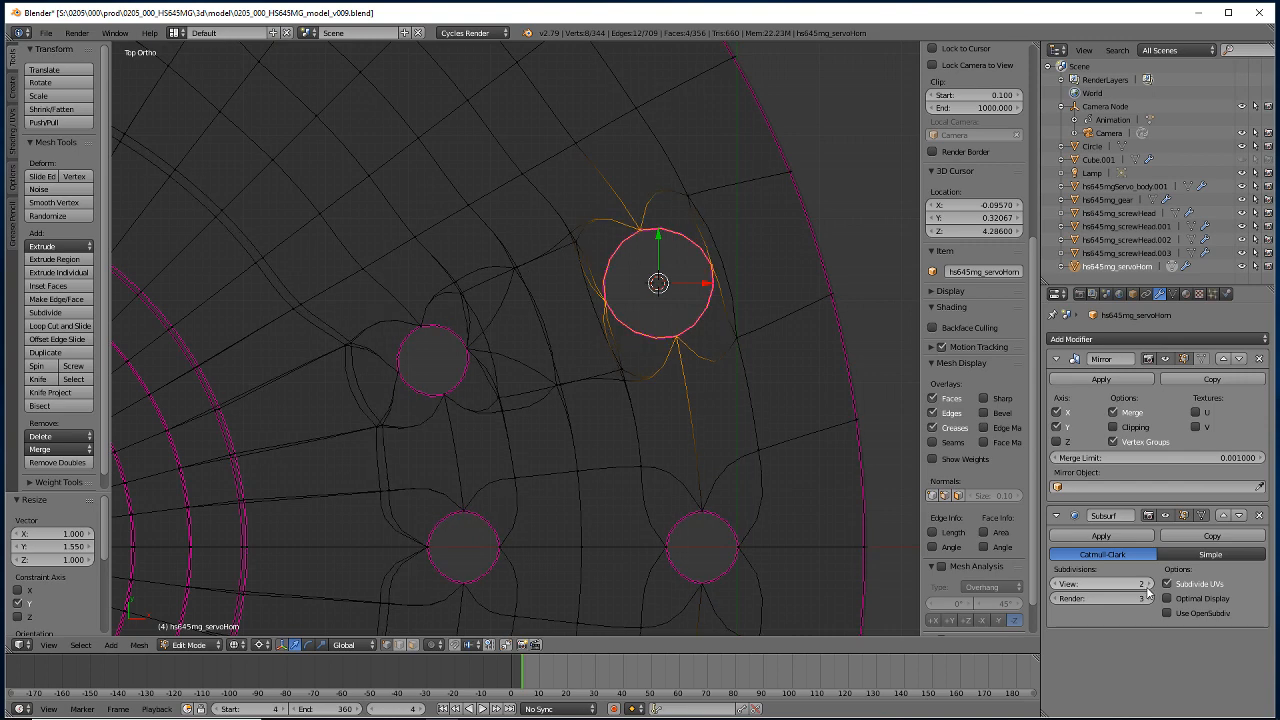
{"action": "left_click", "coordinate": [1149, 586]}
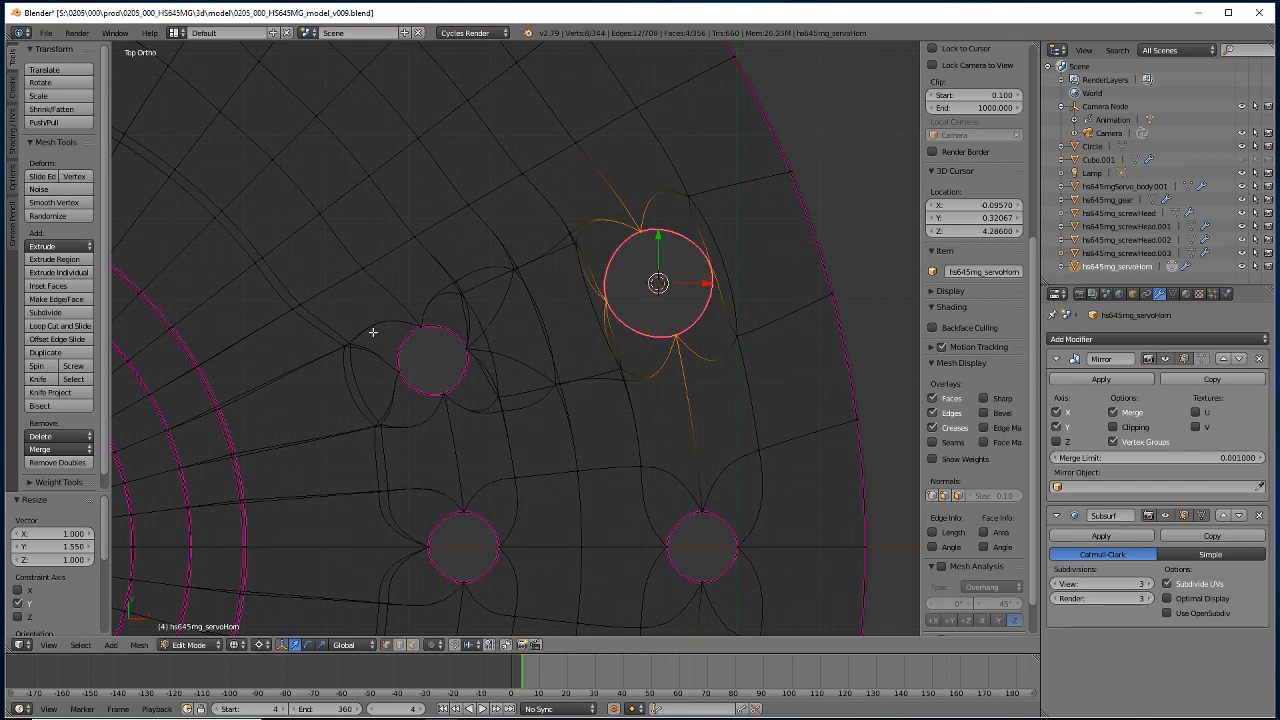
Replace the selection with all vertices of the inner screw hole just above the X axis.
{"action": "key", "text": "a"}
{"action": "key", "text": "b"}
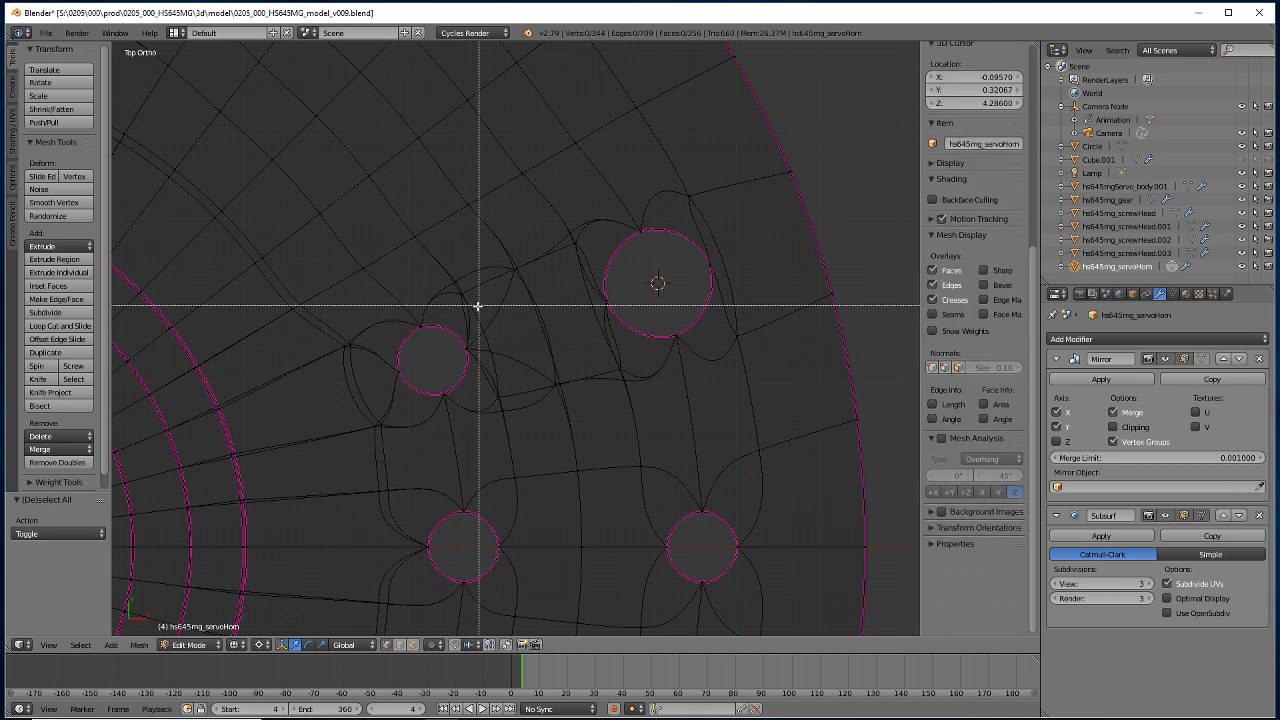
{"action": "left_click_drag", "start_coordinate": [476, 305], "coordinate": [382, 424]}
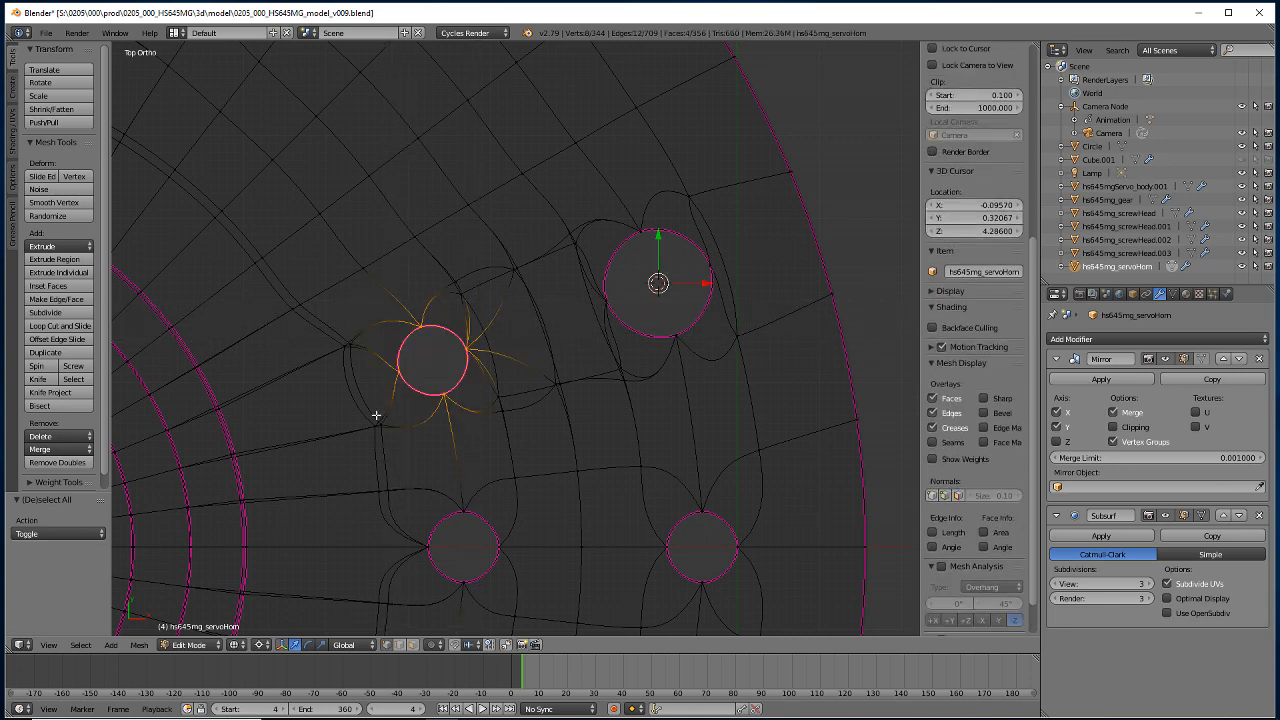
{"action": "type", "text": "sx1.55"}
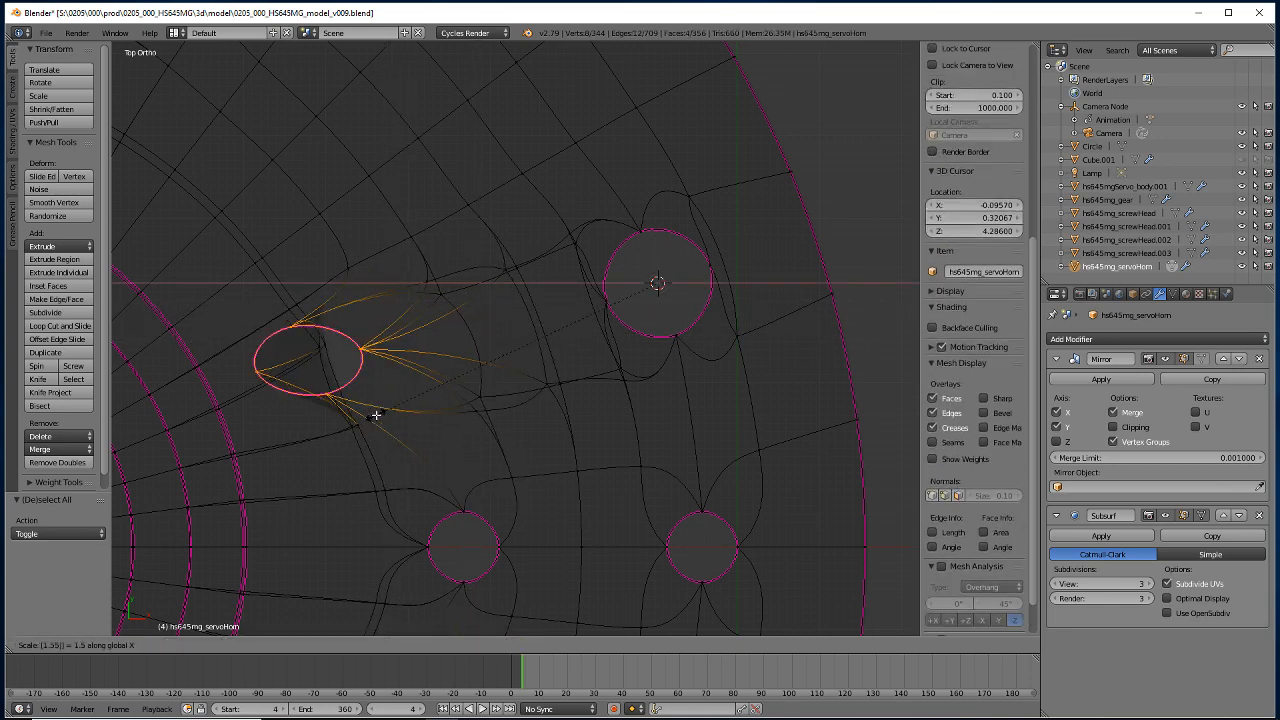
{"action": "key", "text": "Return"}
{"action": "key", "text": "ctrl+z"}
Snap the 3D cursor to the selected inner hole's centre and scale the hole by 1.55 along X and Y.
{"action": "key", "text": "shift+s"}
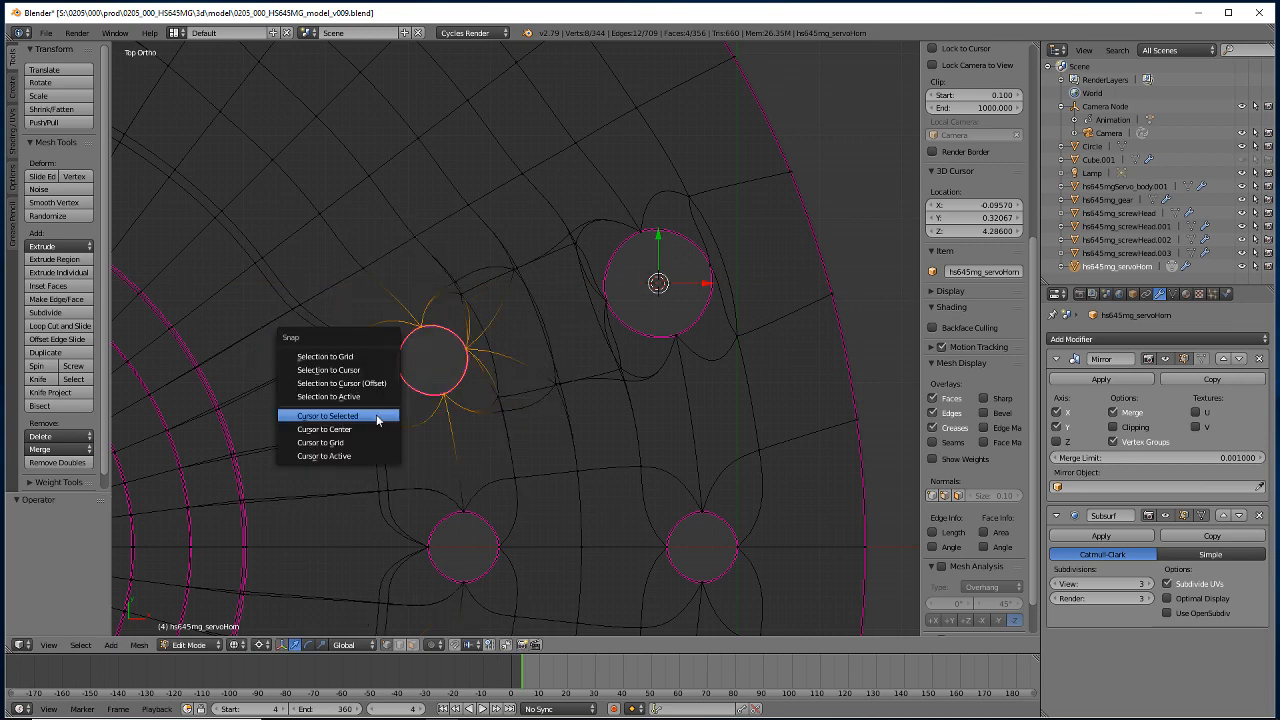
{"action": "left_click", "coordinate": [376, 414]}
{"action": "type", "text": "sx1.55"}
{"action": "key", "text": "Return"}
{"action": "type", "text": "sy1.55"}
{"action": "key", "text": "Return"}
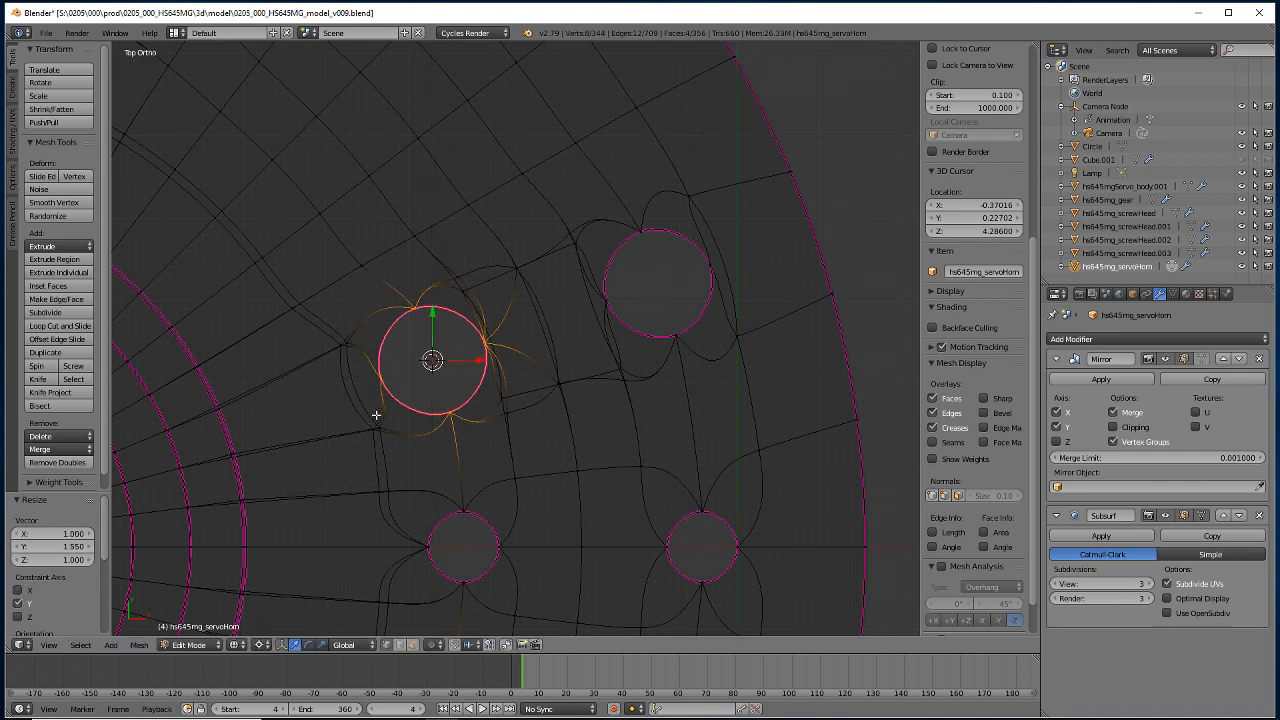
Select only the side vertices of the outer screw hole on the X axis and snap the 3D cursor to their midpoint.
{"action": "middle_click_drag", "start_coordinate": [538, 549], "coordinate": [398, 344], "text": "shift"}
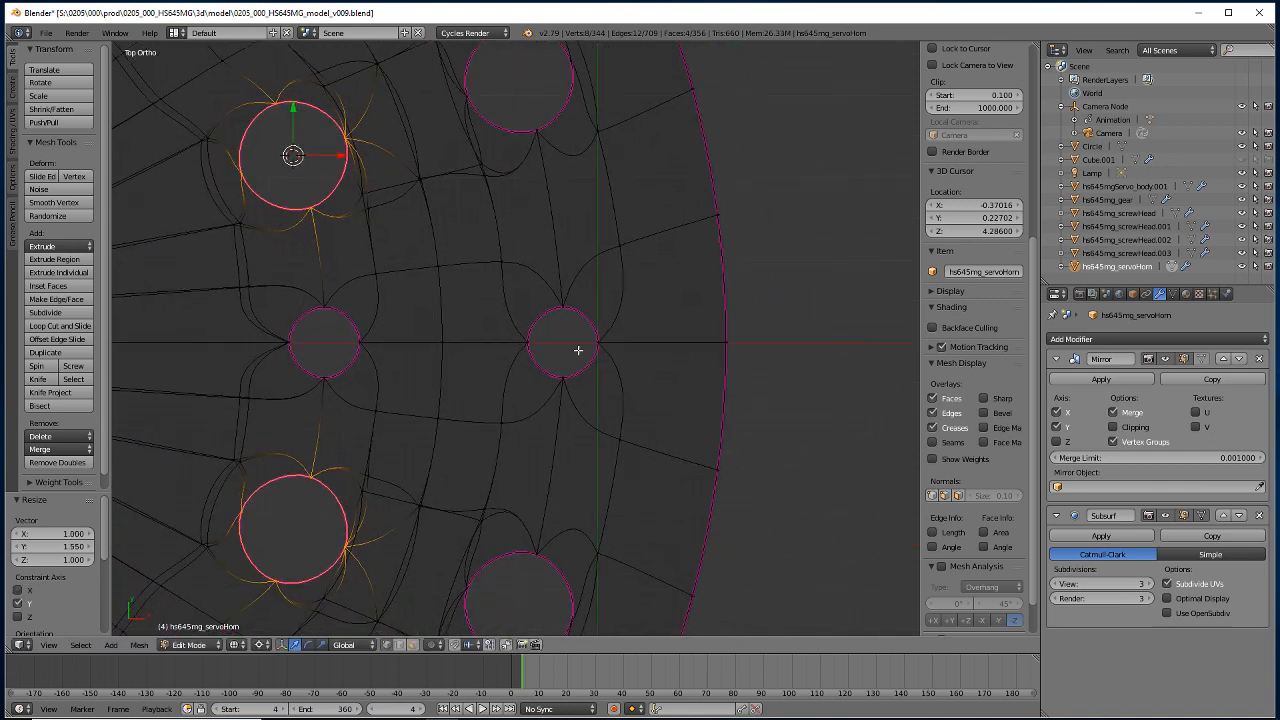
{"action": "key", "text": "a"}
{"action": "key", "text": "b"}
{"action": "left_click_drag", "start_coordinate": [632, 326], "coordinate": [471, 351]}
{"action": "key", "text": "shift+s"}
{"action": "left_click", "coordinate": [471, 351]}
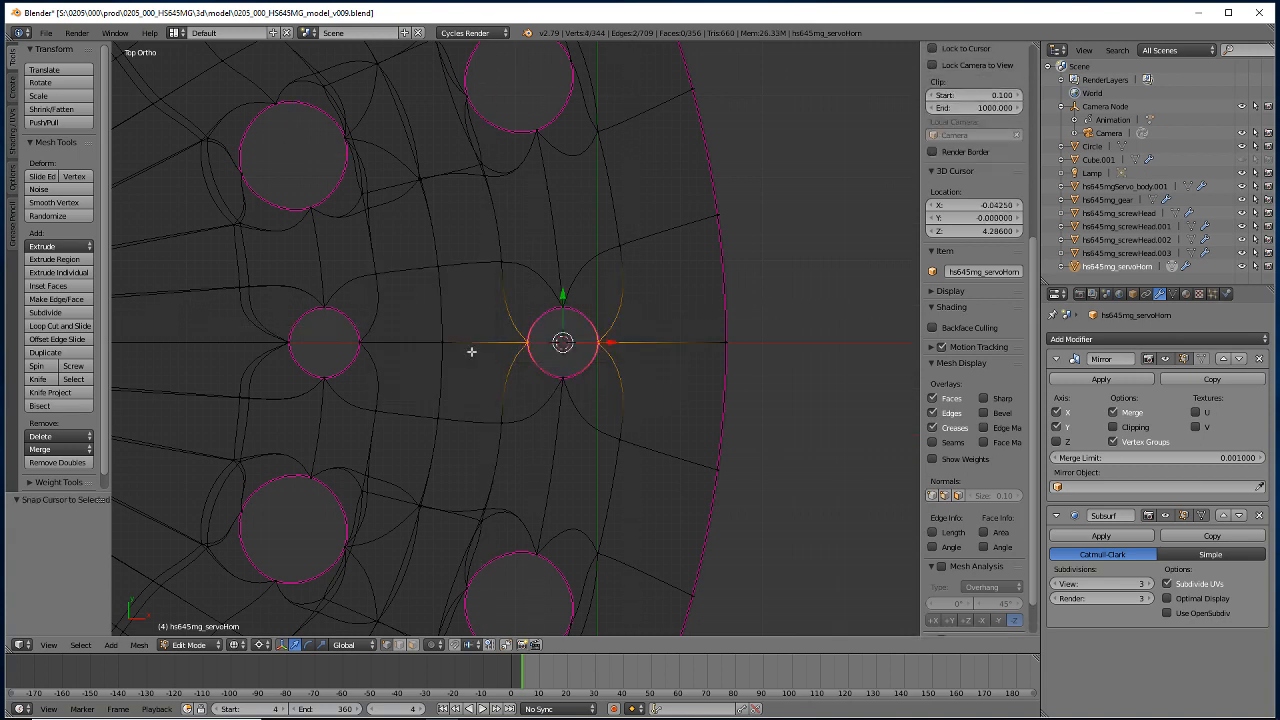
Select every vertex of the outer on-axis screw hole and scale it by 1.55 along X and Y.
{"action": "key", "text": "a"}
{"action": "key", "text": "b"}
{"action": "left_click_drag", "start_coordinate": [628, 291], "coordinate": [527, 383]}
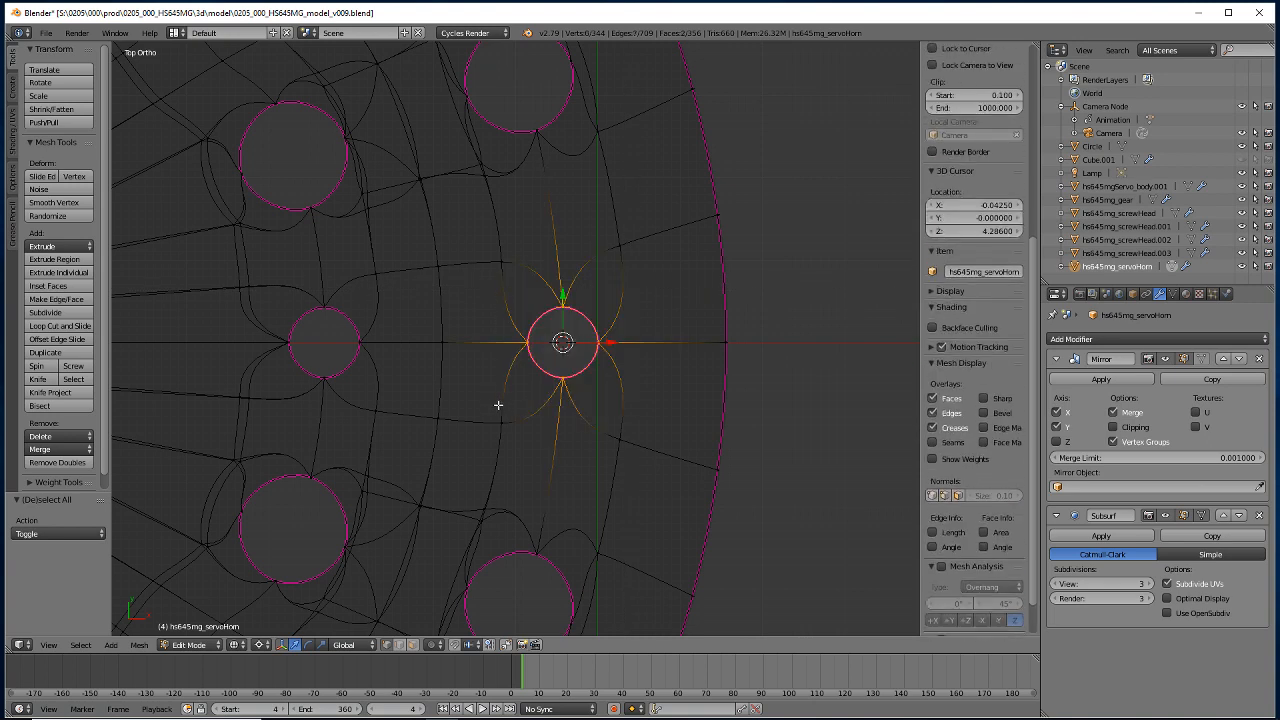
{"action": "type", "text": "sx1.55"}
{"action": "key", "text": "Return"}
{"action": "type", "text": "sy1.55"}
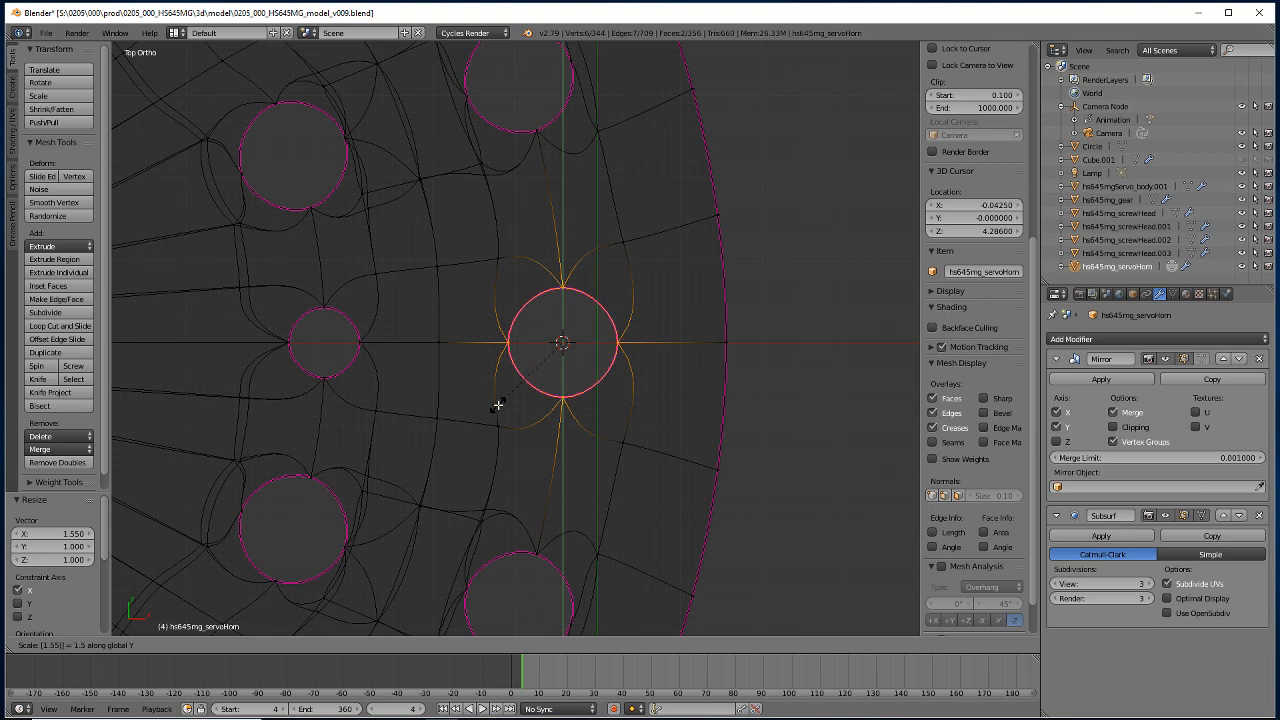
{"action": "key", "text": "Return"}
Select only the side vertices of the inner screw hole on the X axis and snap the 3D cursor to their midpoint.
{"action": "key", "text": "a"}
{"action": "key", "text": "b"}
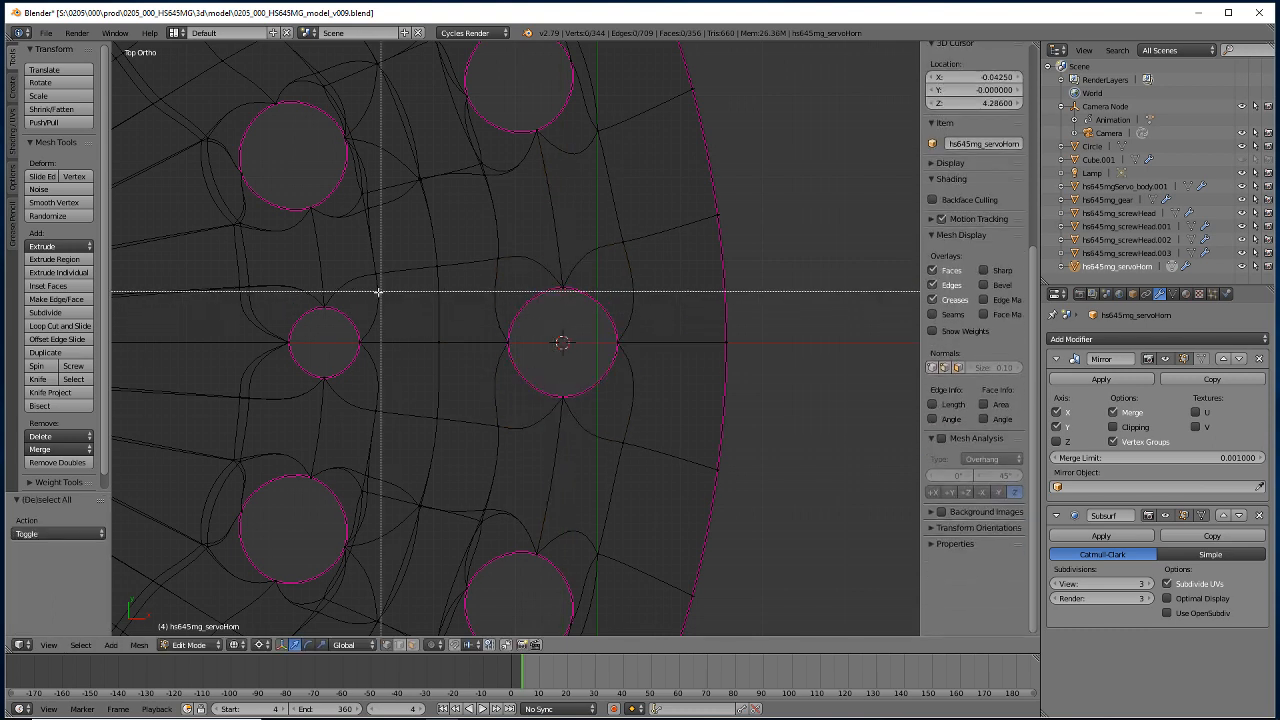
{"action": "left_click_drag", "start_coordinate": [371, 331], "coordinate": [238, 369]}
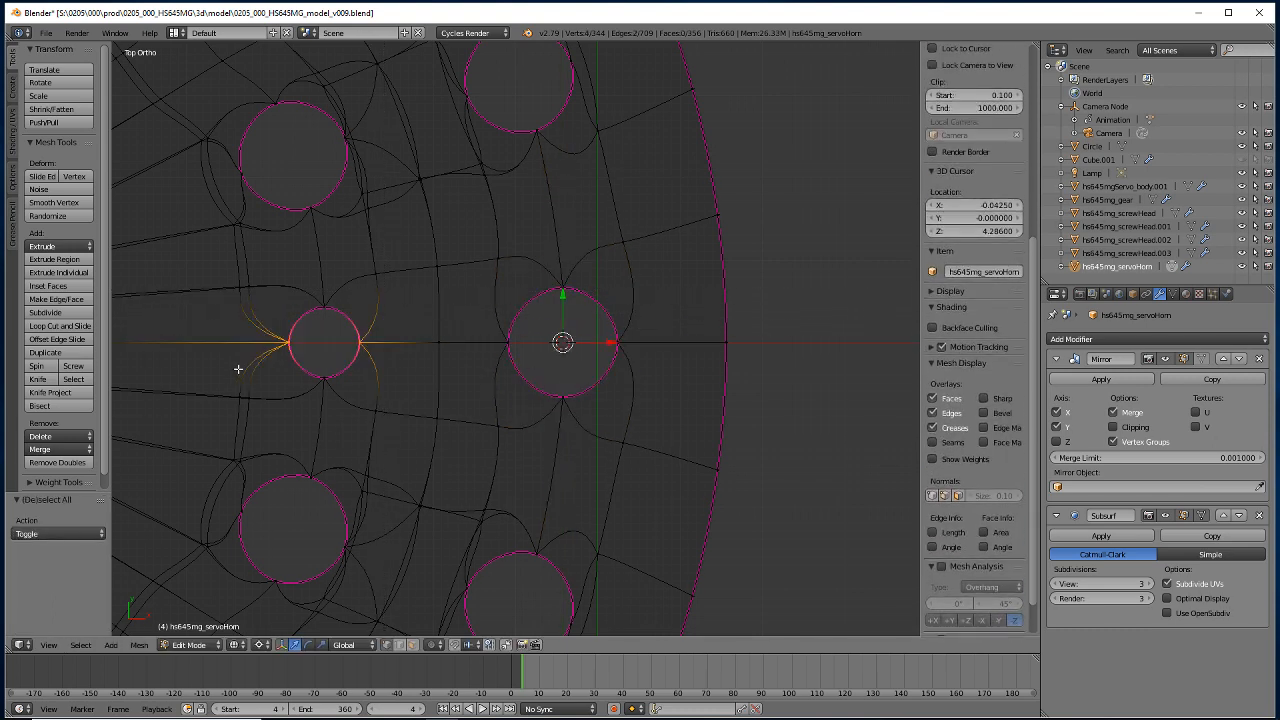
{"action": "key", "text": "shift+s"}
{"action": "left_click", "coordinate": [238, 369]}
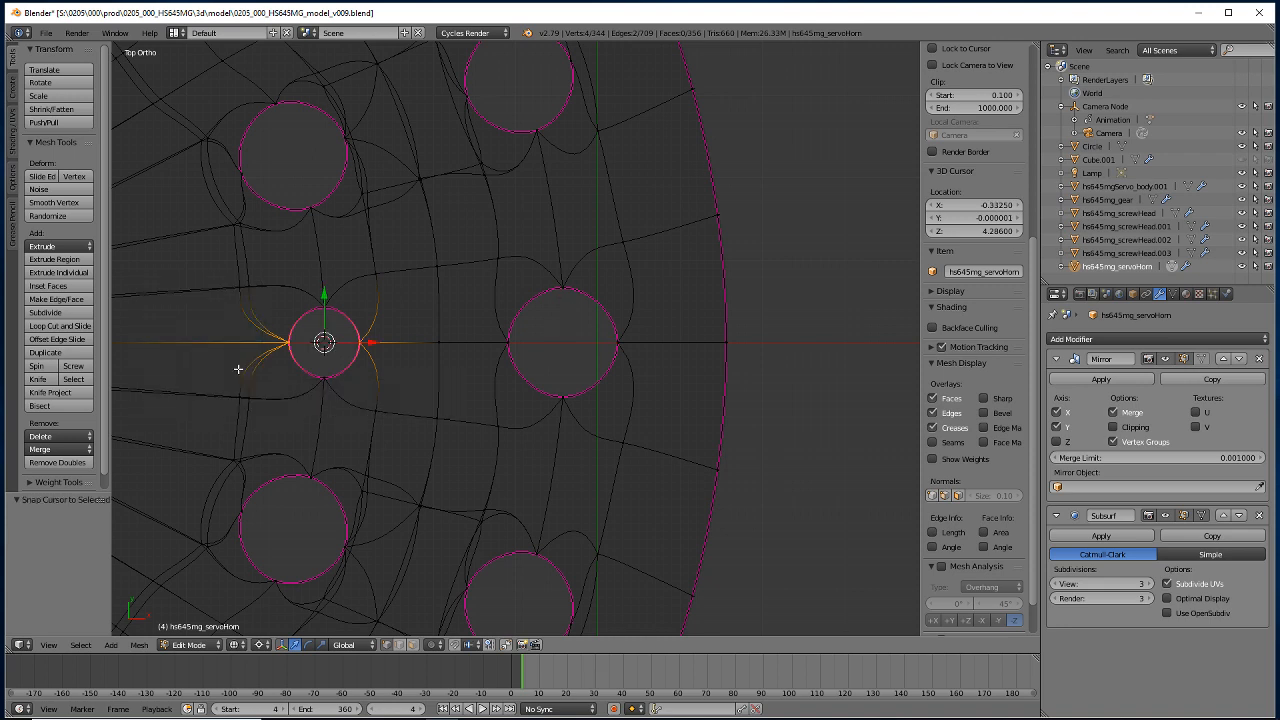
Select every vertex of the inner on-axis screw hole and scale it by 1.55 along X and Y.
{"action": "key", "text": "a"}
{"action": "key", "text": "b"}
{"action": "left_click_drag", "start_coordinate": [387, 292], "coordinate": [268, 405]}
{"action": "type", "text": "sx1.55"}
{"action": "key", "text": "Return"}
{"action": "type", "text": "sy1.55"}
{"action": "key", "text": "Return"}
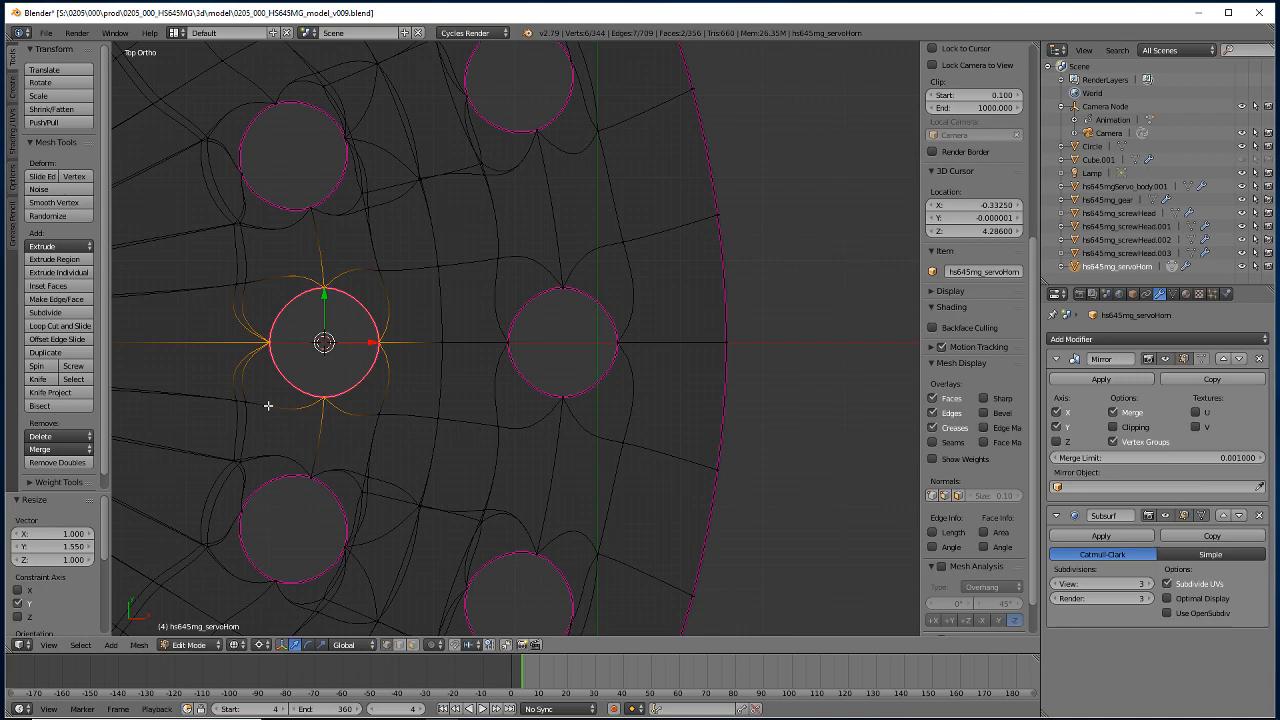
Switch to solid shading and examine the enlarged screw holes and surrounding topology from an angled view.
{"action": "key", "text": "z"}
{"action": "mouse_move", "coordinate": [256, 480]}
{"action": "middle_mouse_down"}
{"action": "mouse_move", "coordinate": [222, 430]}
{"action": "mouse_move", "coordinate": [290, 470]}
{"action": "mouse_move", "coordinate": [523, 414]}
{"action": "mouse_move", "coordinate": [488, 441]}
{"action": "mouse_move", "coordinate": [511, 352]}
{"action": "middle_mouse_up"}
{"action": "scroll", "coordinate": [229, 440], "scroll_direction": "down", "scroll_amount": 4}
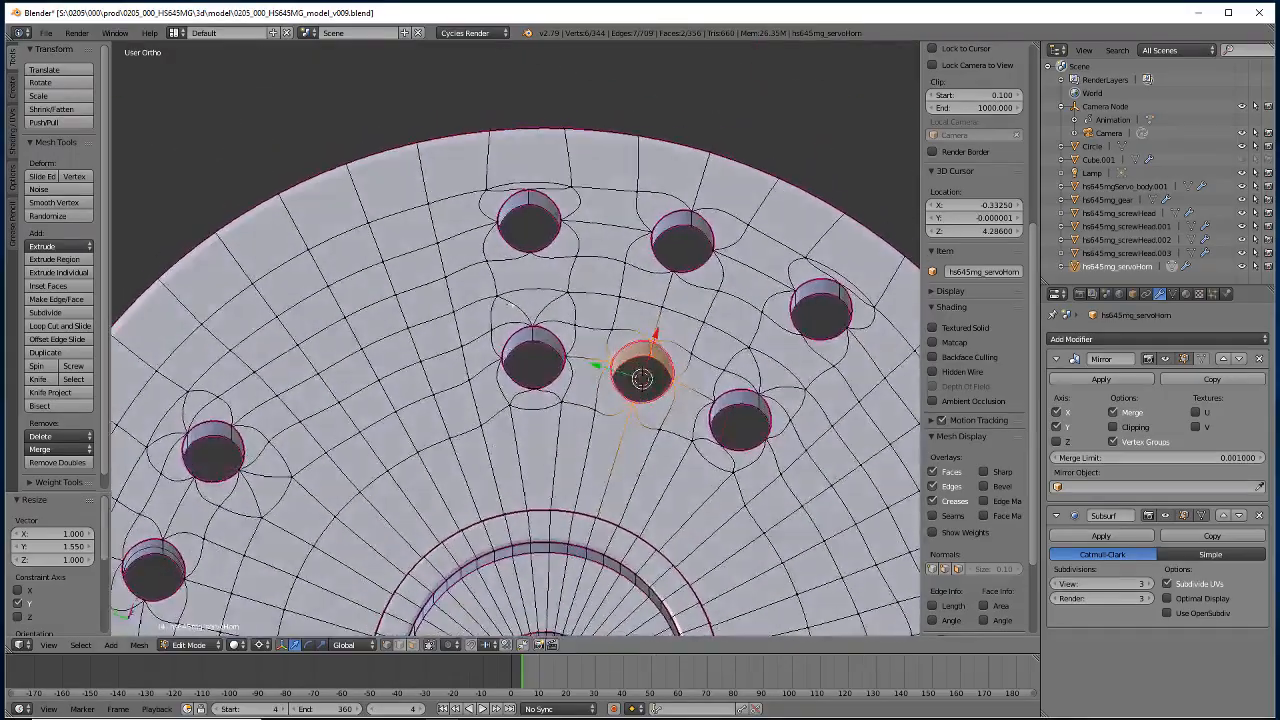
{"action": "middle_click_drag", "start_coordinate": [765, 332], "coordinate": [690, 390]}
{"action": "scroll", "coordinate": [467, 618], "scroll_direction": "up", "scroll_amount": 4}
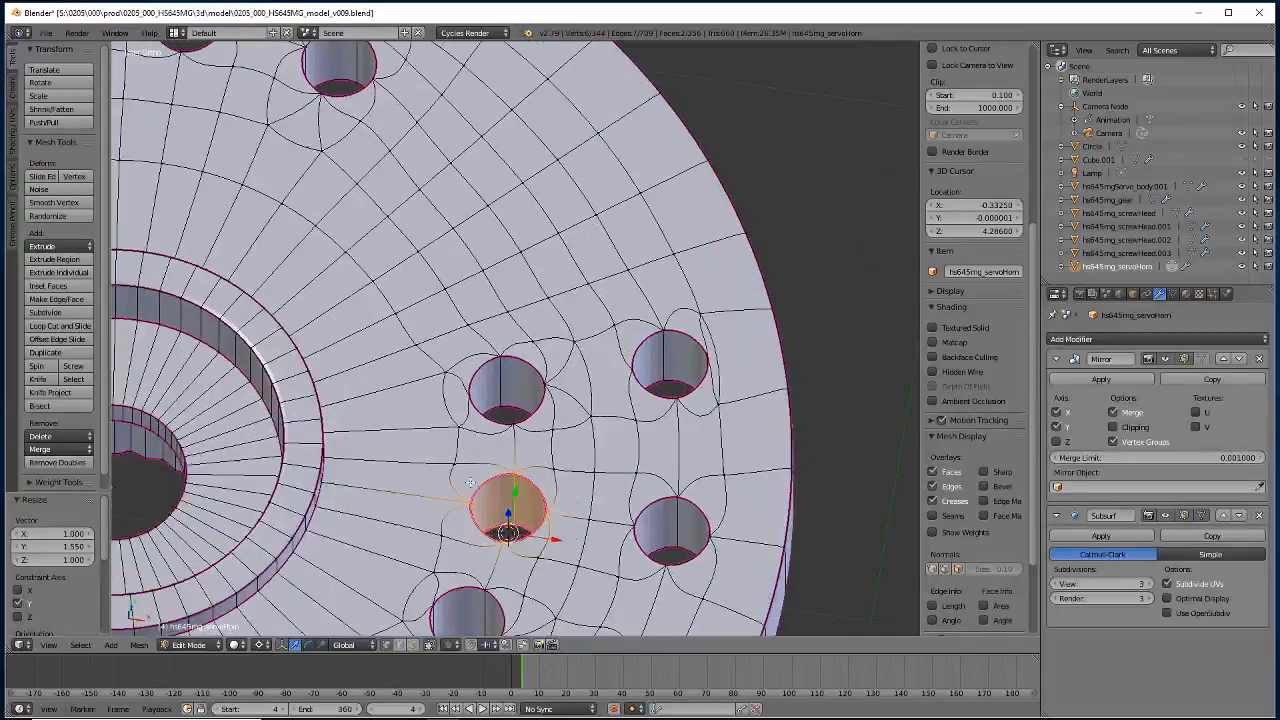
{"action": "middle_click_drag", "start_coordinate": [598, 566], "coordinate": [482, 282], "text": "shift"}
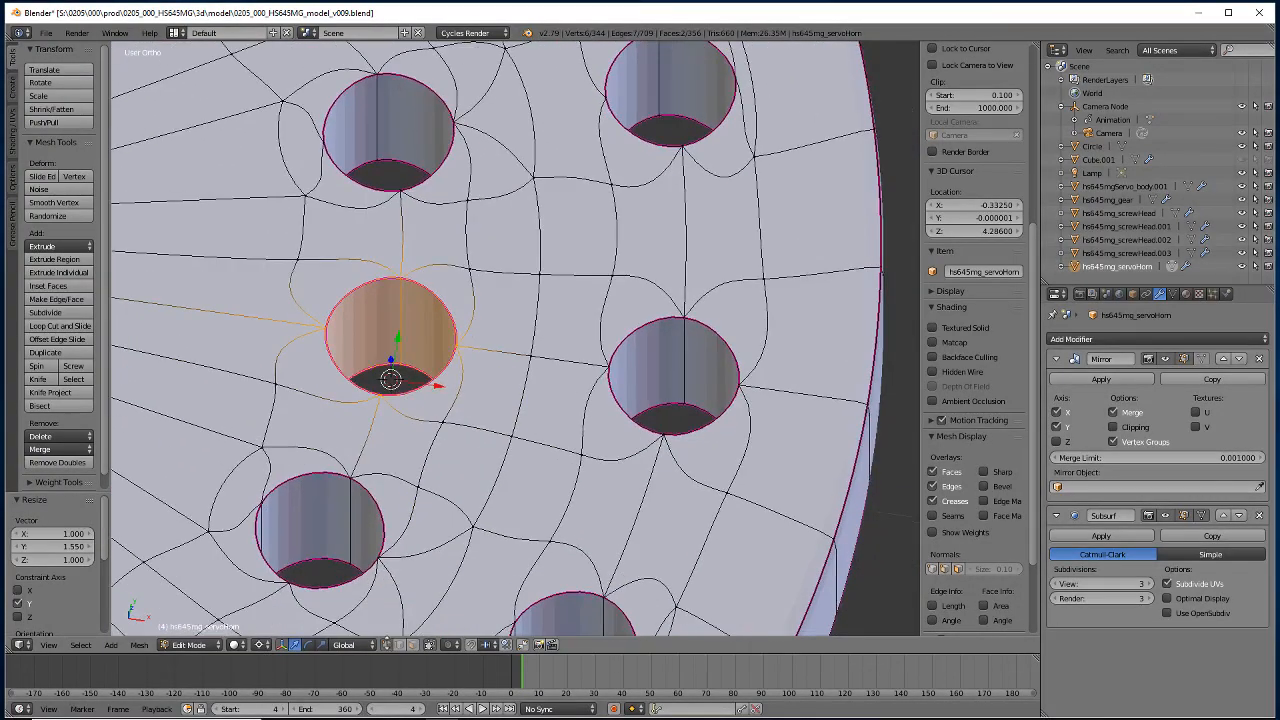
{"action": "middle_click_drag", "start_coordinate": [549, 247], "coordinate": [490, 346], "text": "shift"}
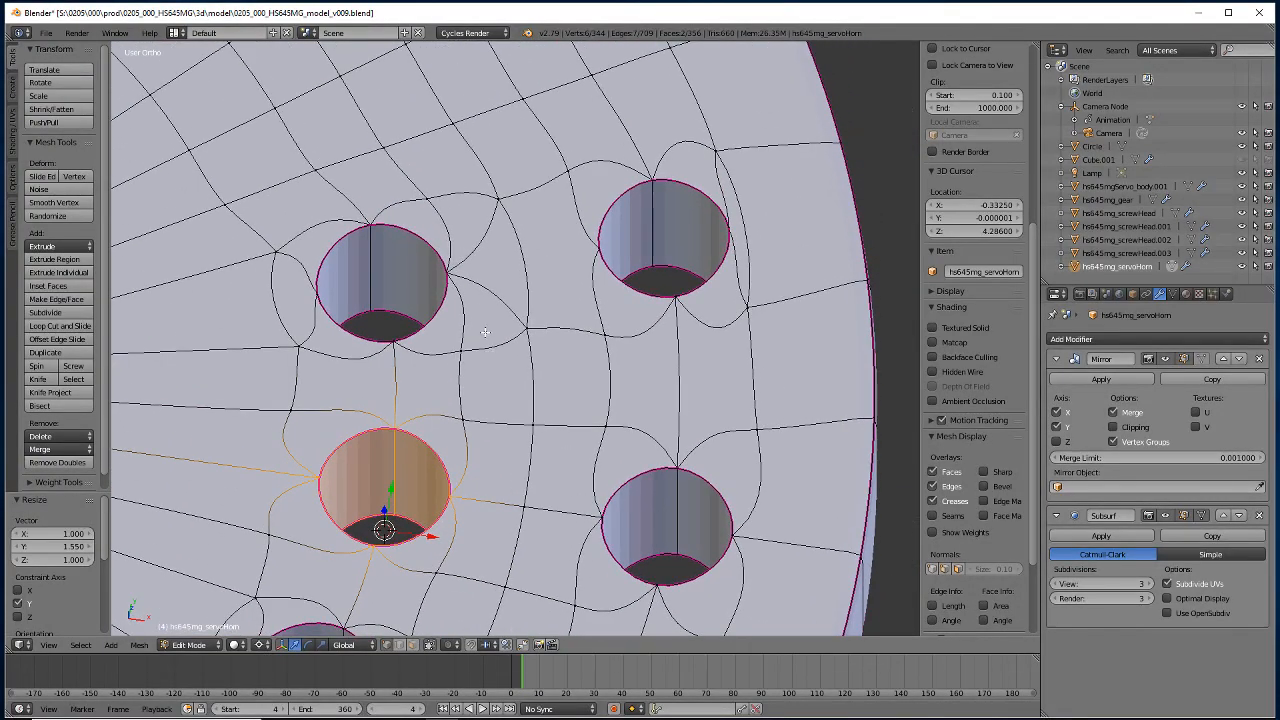
Deselect all vertices of the servo horn and view the screw holes from a slightly different angle.
{"action": "key", "text": "k"}
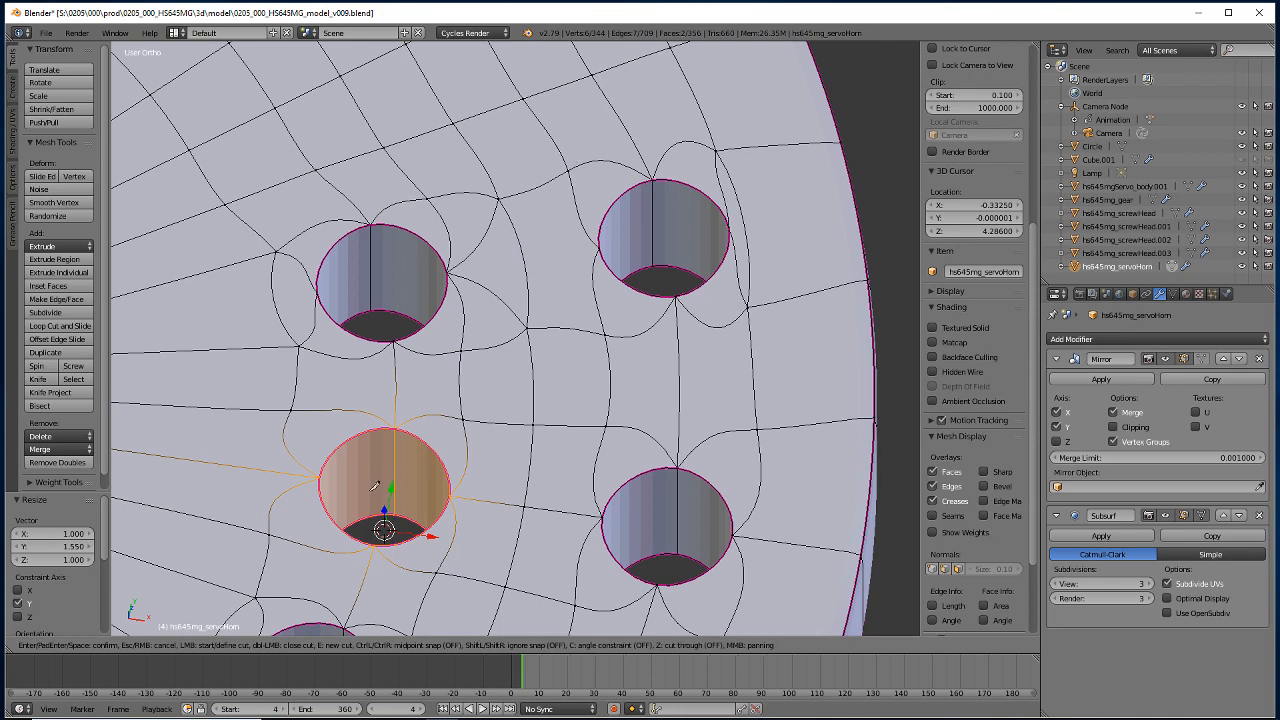
{"action": "key", "text": "Escape"}
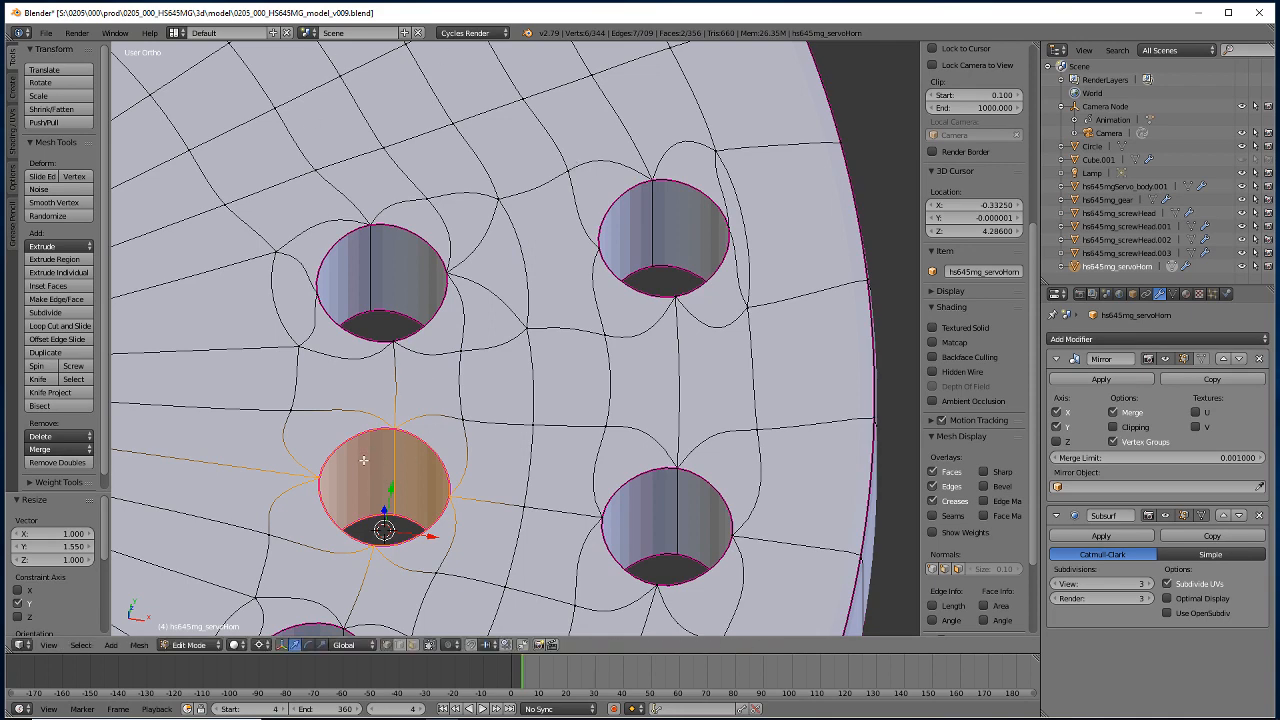
{"action": "key", "text": "a"}
{"action": "middle_click_drag", "start_coordinate": [351, 366], "coordinate": [329, 401]}
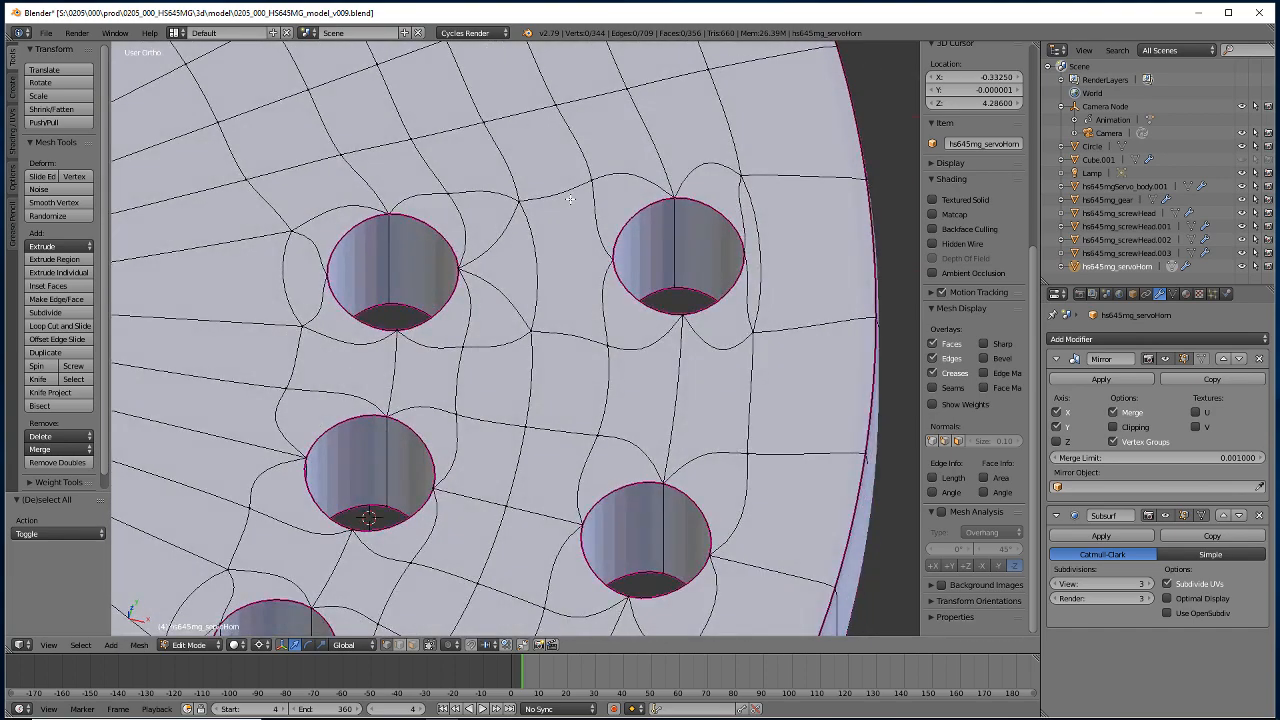
{"action": "key", "text": "k"}
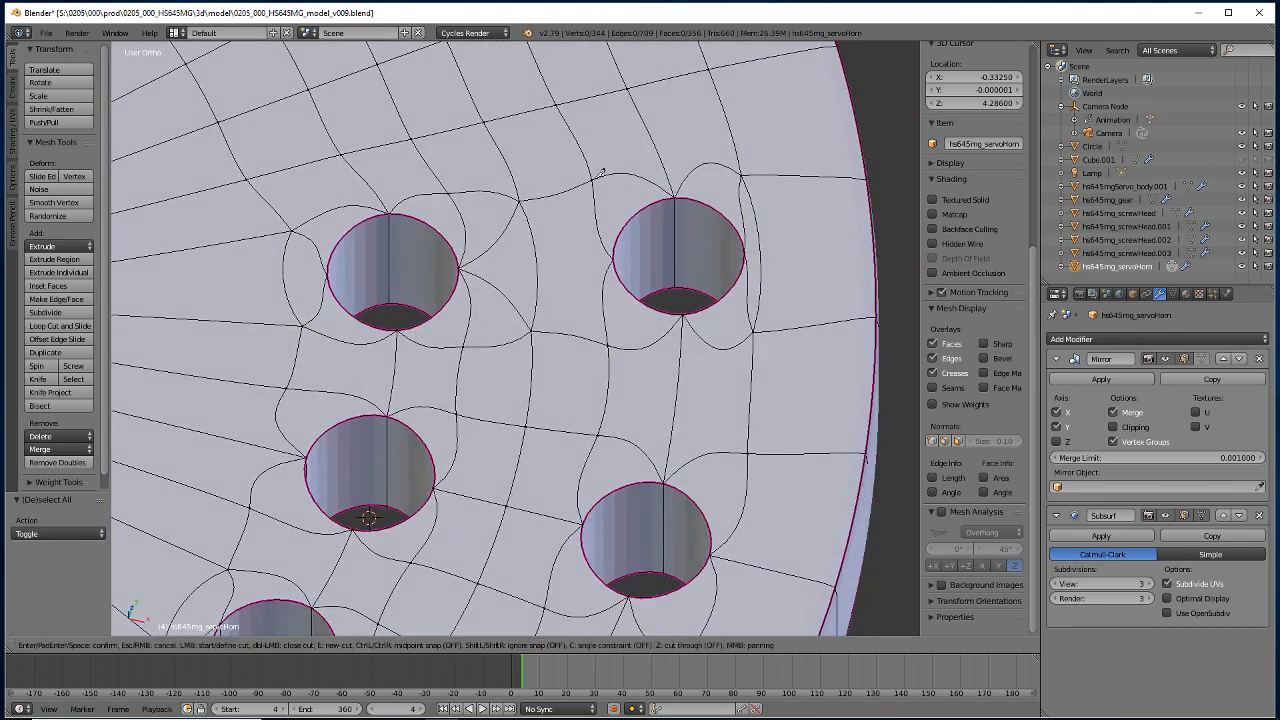
{"action": "key", "text": "ctrl"}
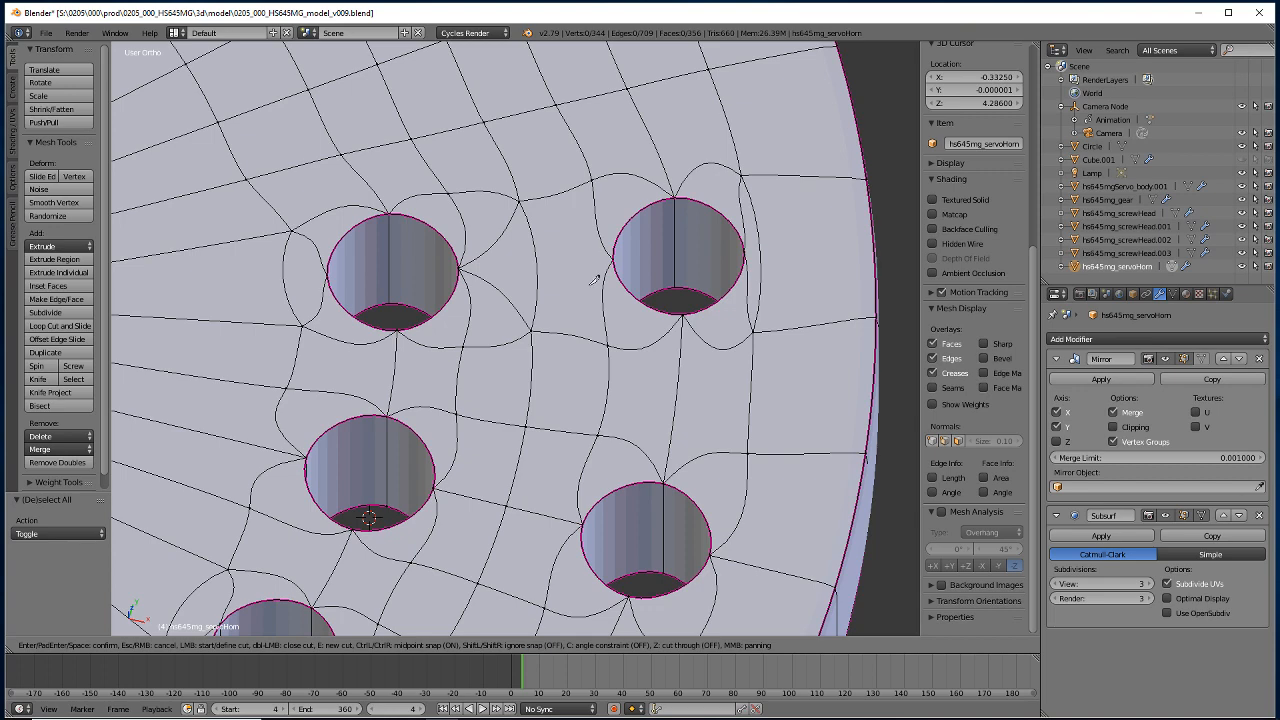
{"action": "key", "text": "Escape"}
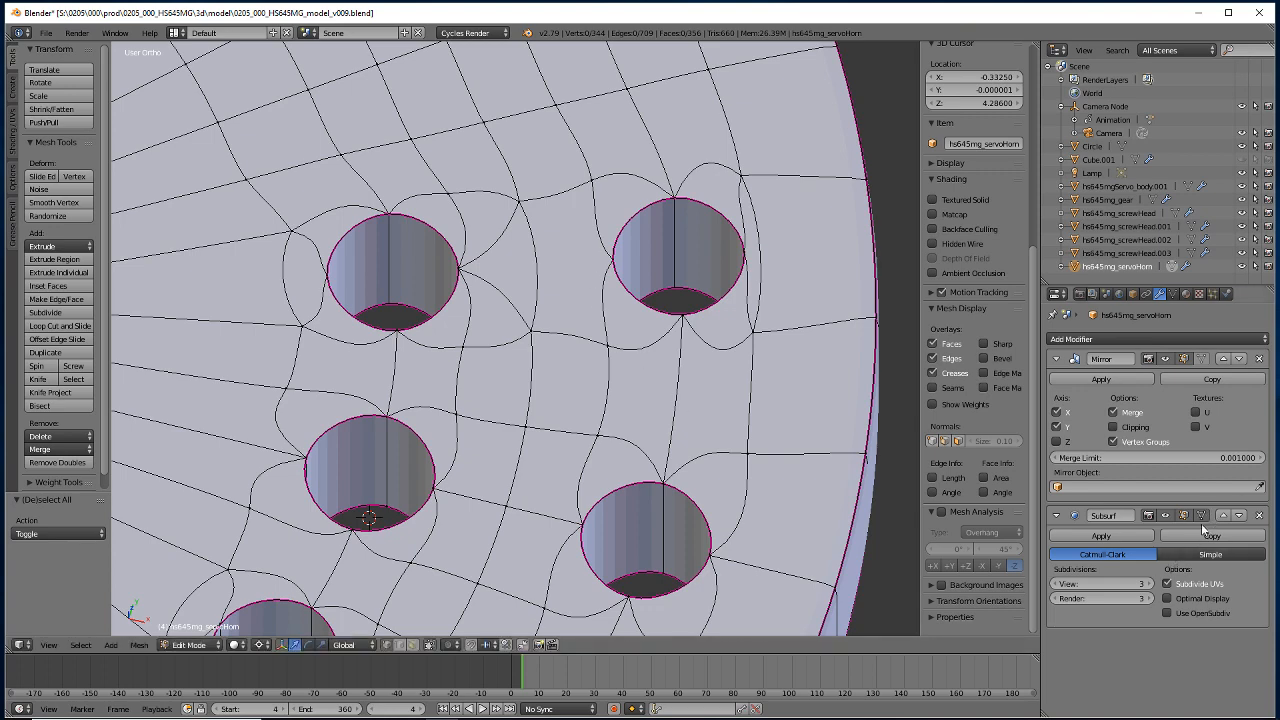
Display the unsmoothed edit cage and delete the concave five-sided face between the two uppermost screw holes, beside the outer one.
{"action": "left_click", "coordinate": [1200, 515]}
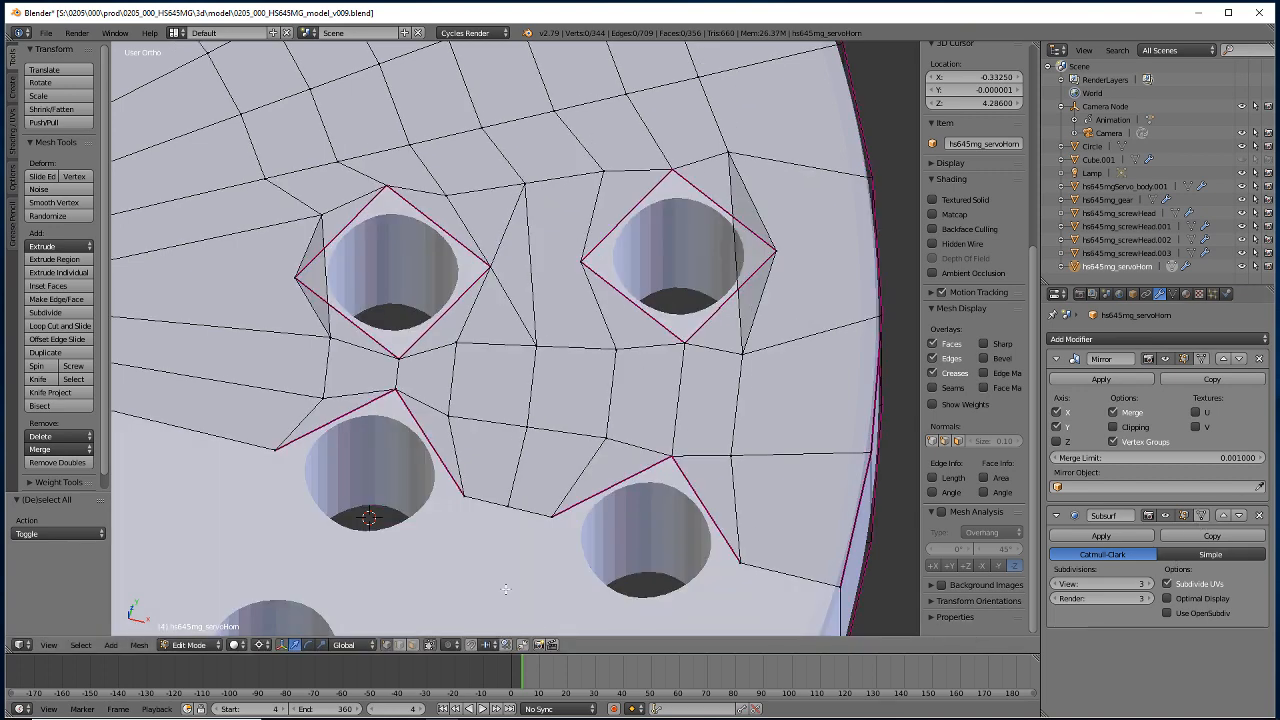
{"action": "left_click", "coordinate": [411, 644]}
{"action": "left_click", "coordinate": [567, 265]}
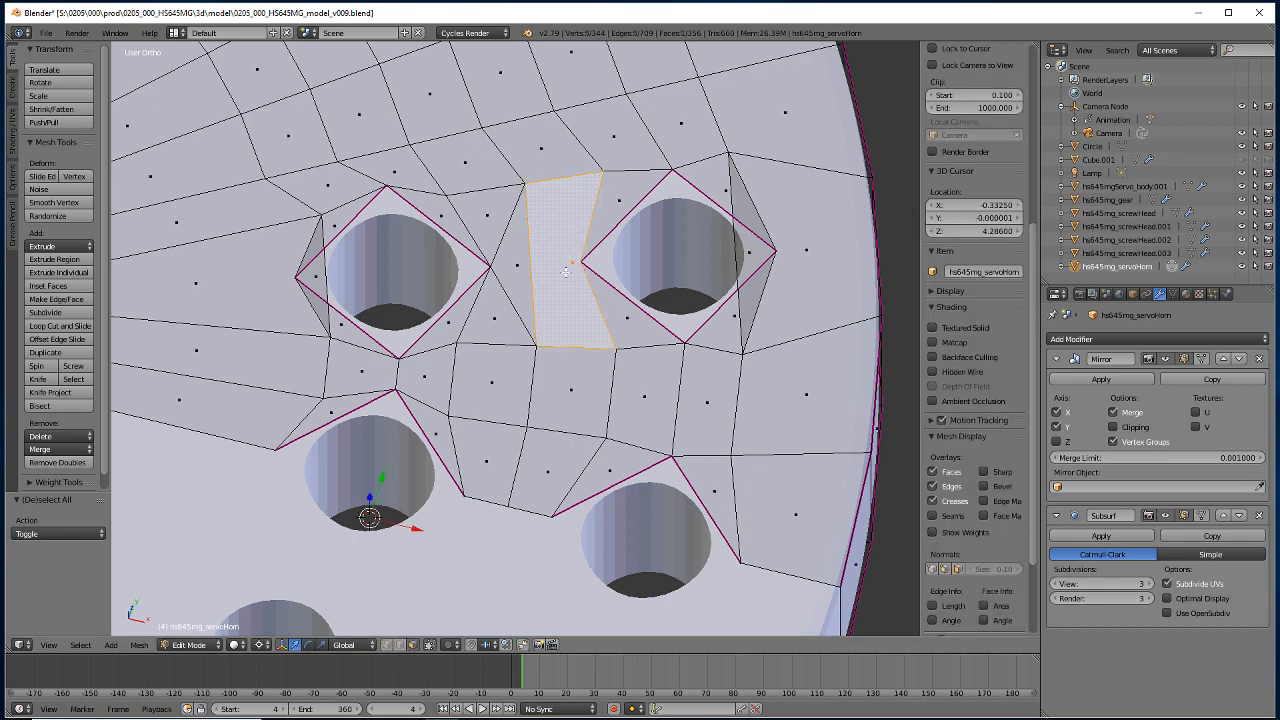
{"action": "key", "text": "x"}
{"action": "left_click", "coordinate": [528, 276]}
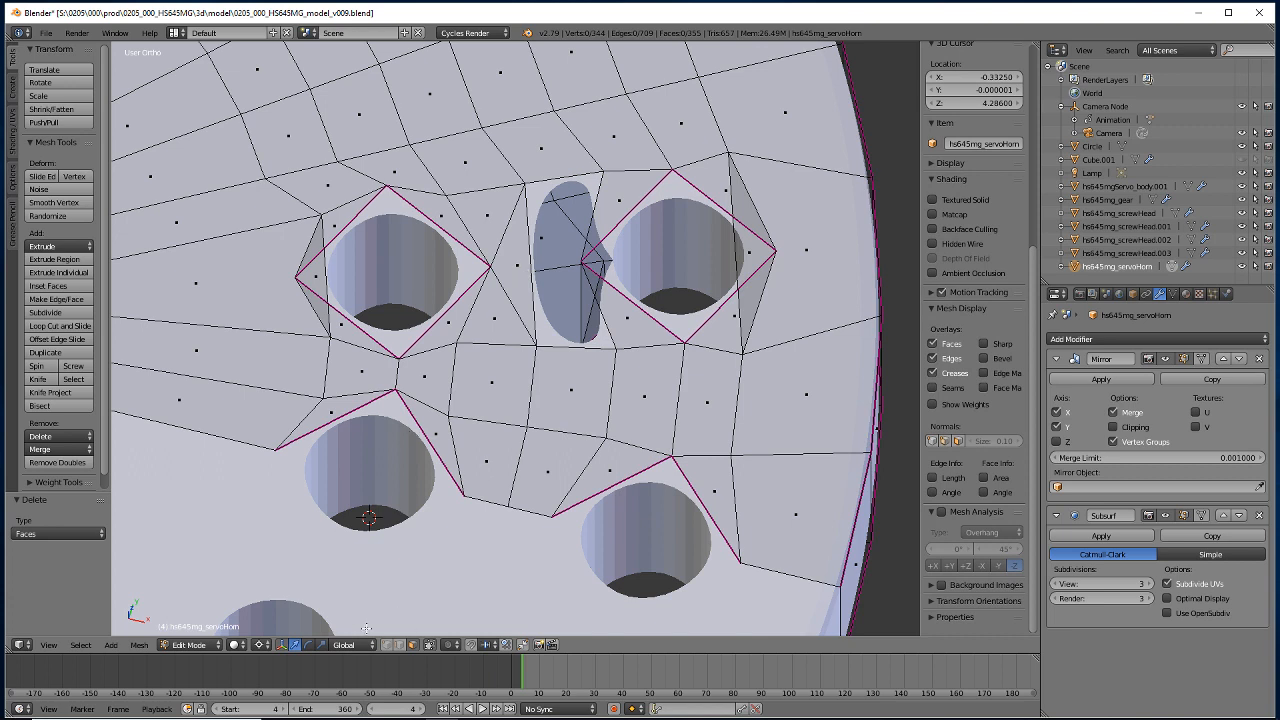
Bridge the gap's upper and lower edges with a new four-sided face between the two uppermost screw holes.
{"action": "left_click", "coordinate": [398, 645]}
{"action": "left_click", "coordinate": [552, 348]}
{"action": "left_click", "coordinate": [544, 177], "text": "shift"}
{"action": "key", "text": "f"}
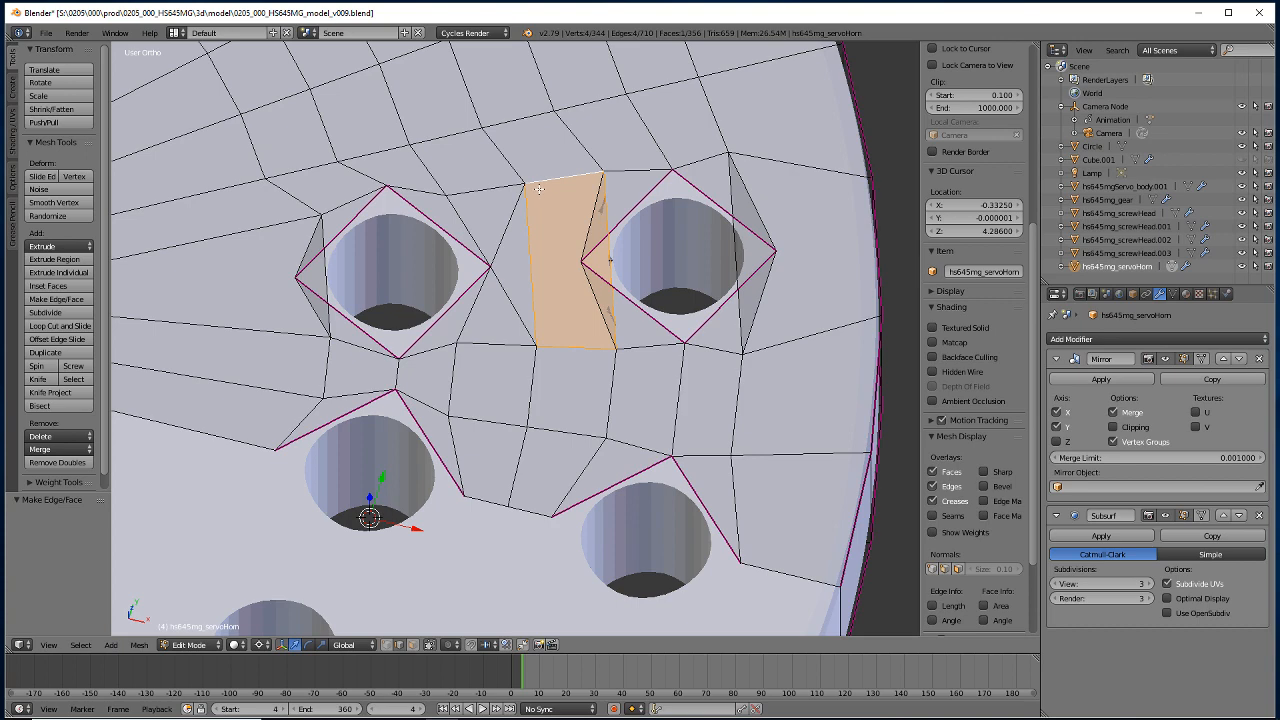
Fill the remaining gap beside the outer screw hole with a triangular face and display the subdivided edit cage again.
{"action": "right_click", "coordinate": [605, 215]}
{"action": "right_click", "coordinate": [590, 224], "text": "shift"}
{"action": "key", "text": "f"}
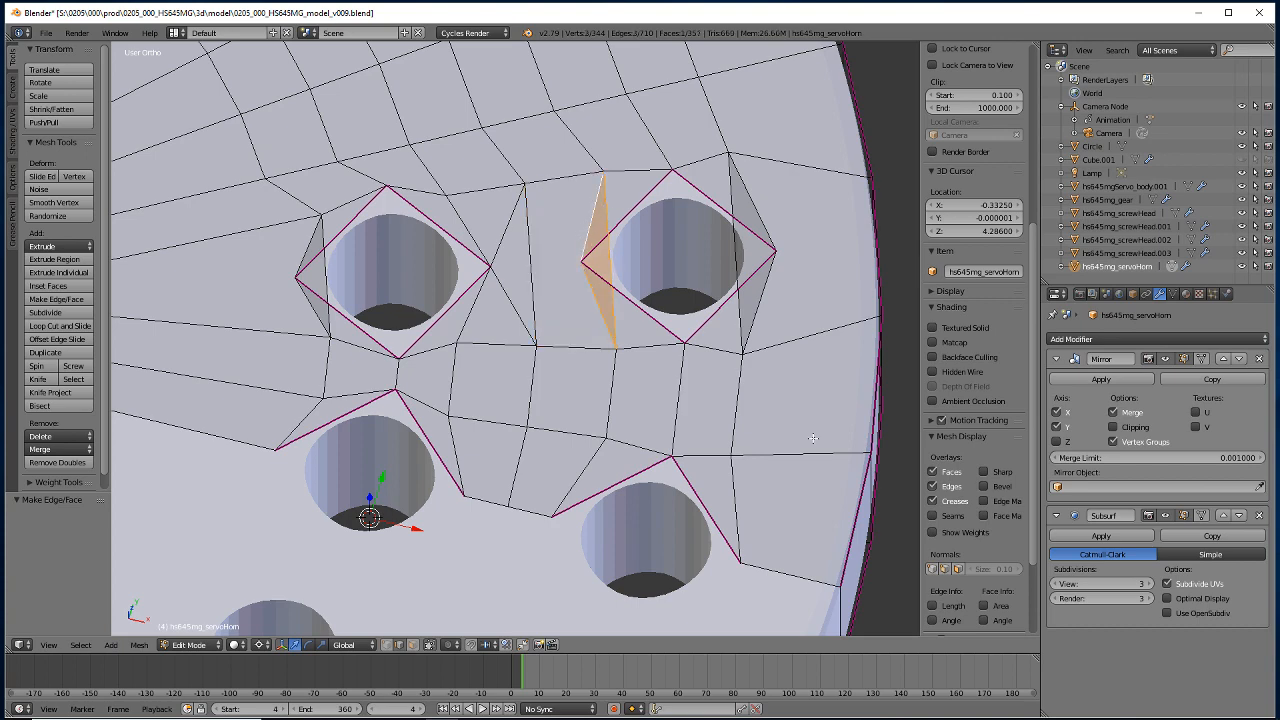
{"action": "left_click", "coordinate": [1201, 515]}
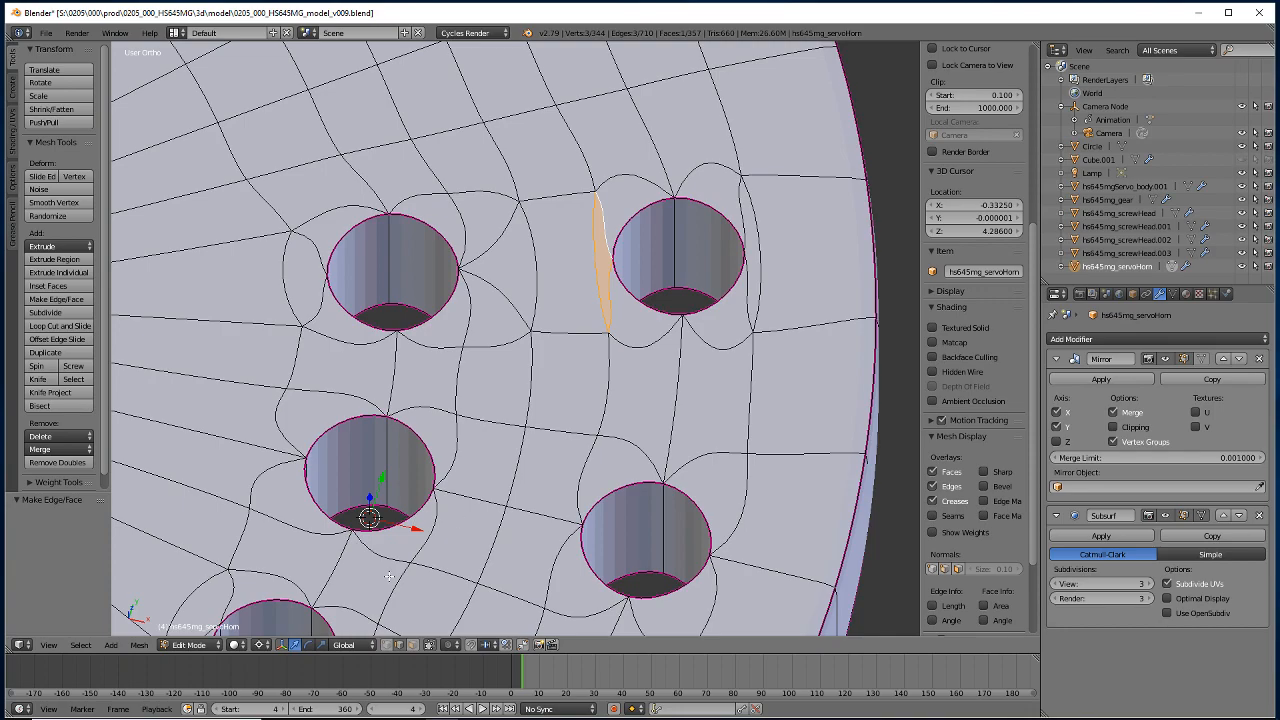
Examine the subdivided topology around the screw holes, from the rebuilt area out to the whole servo horn disc.
{"action": "middle_click_drag", "start_coordinate": [385, 577], "coordinate": [385, 390], "text": "shift"}
{"action": "scroll", "coordinate": [361, 405], "scroll_direction": "down", "scroll_amount": 2}
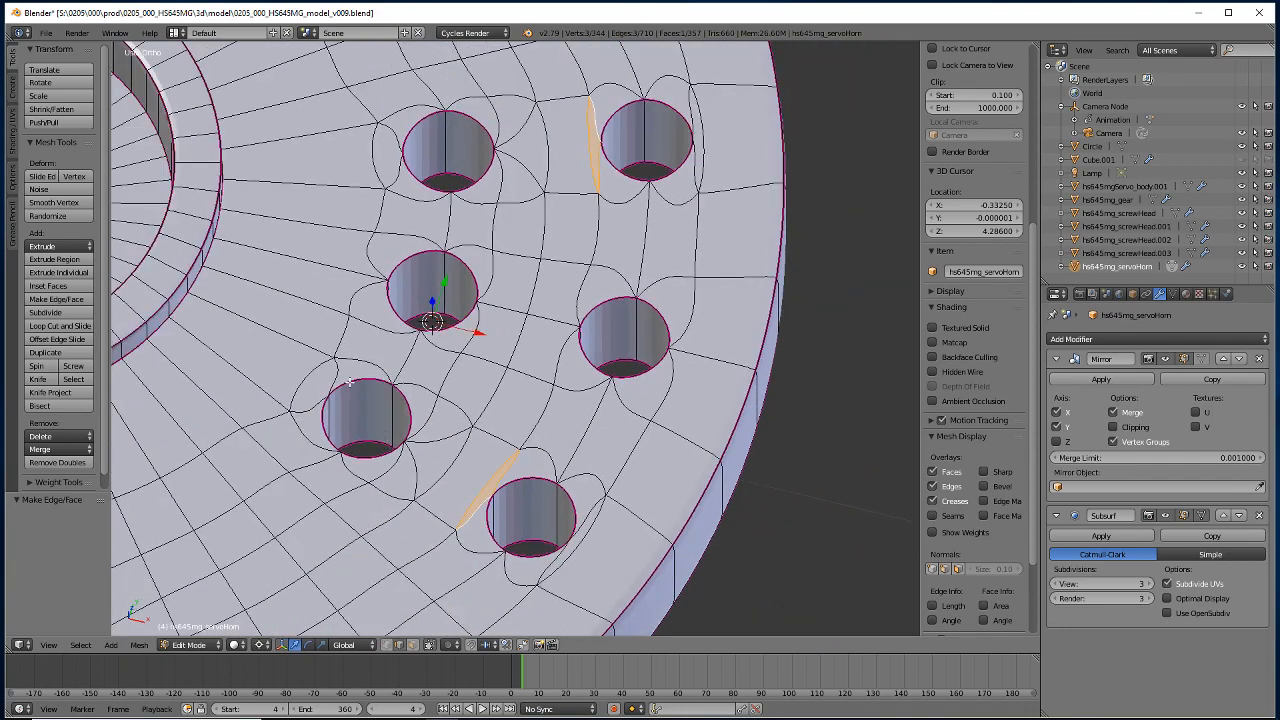
{"action": "middle_click_drag", "start_coordinate": [233, 352], "coordinate": [386, 578]}
{"action": "middle_click_drag", "start_coordinate": [278, 192], "coordinate": [499, 516], "text": "shift"}
{"action": "middle_click_drag", "start_coordinate": [438, 454], "coordinate": [439, 586], "text": "shift"}
{"action": "scroll", "coordinate": [438, 587], "scroll_direction": "down", "scroll_amount": 10}
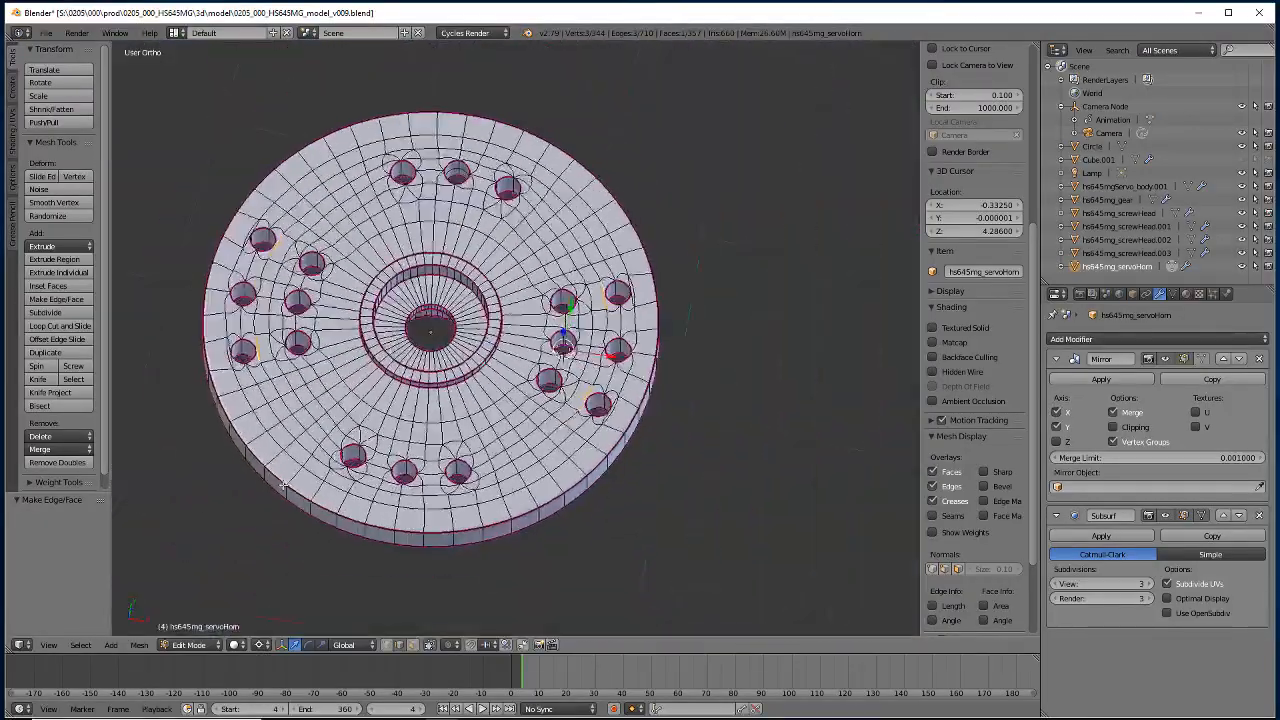
Return to Object Mode and inspect the smoothed servo horn and its screw holes from several angles.
{"action": "middle_click_drag", "start_coordinate": [283, 487], "coordinate": [391, 531]}
{"action": "key", "text": "Tab"}
{"action": "middle_click_drag", "start_coordinate": [338, 448], "coordinate": [296, 441]}
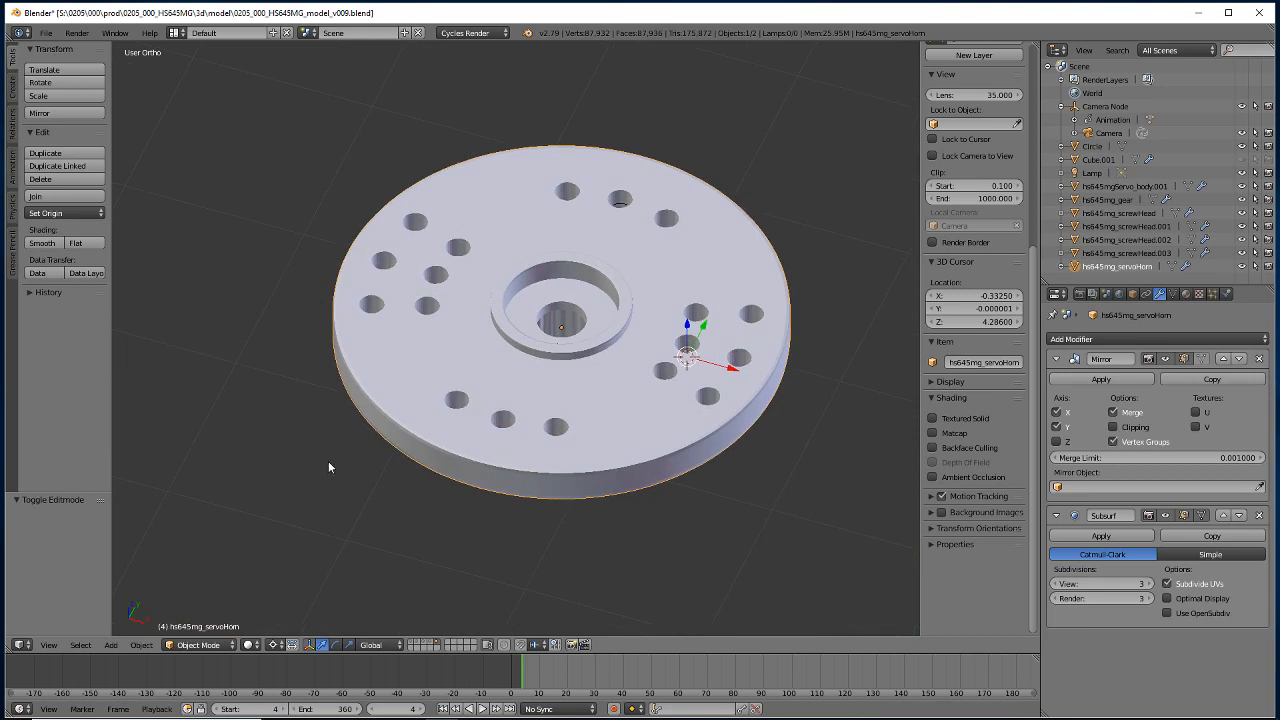
{"action": "middle_click_drag", "start_coordinate": [421, 414], "coordinate": [374, 487]}
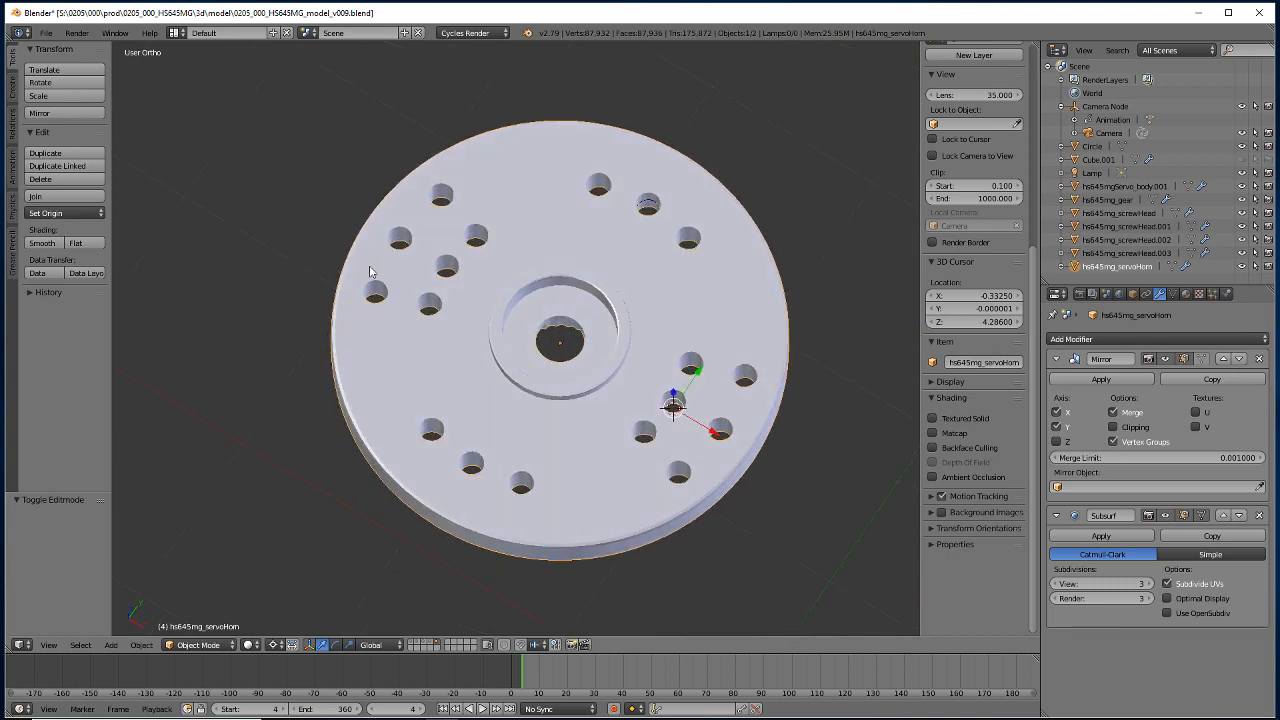